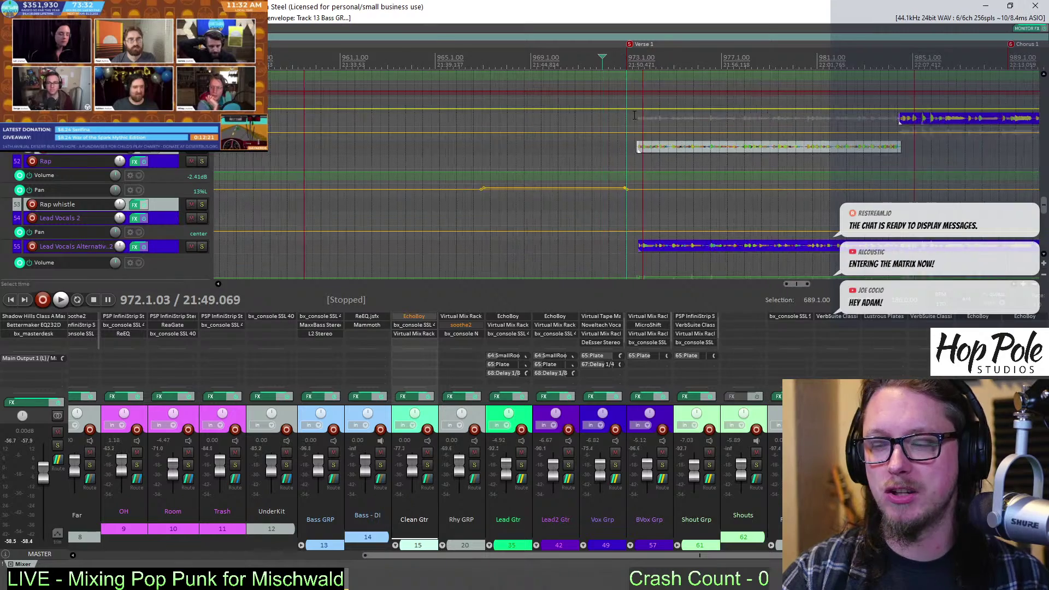
# Play the opening of Verse 1 and locate the Vox Grp track's volume envelope
pyautogui.press('space')
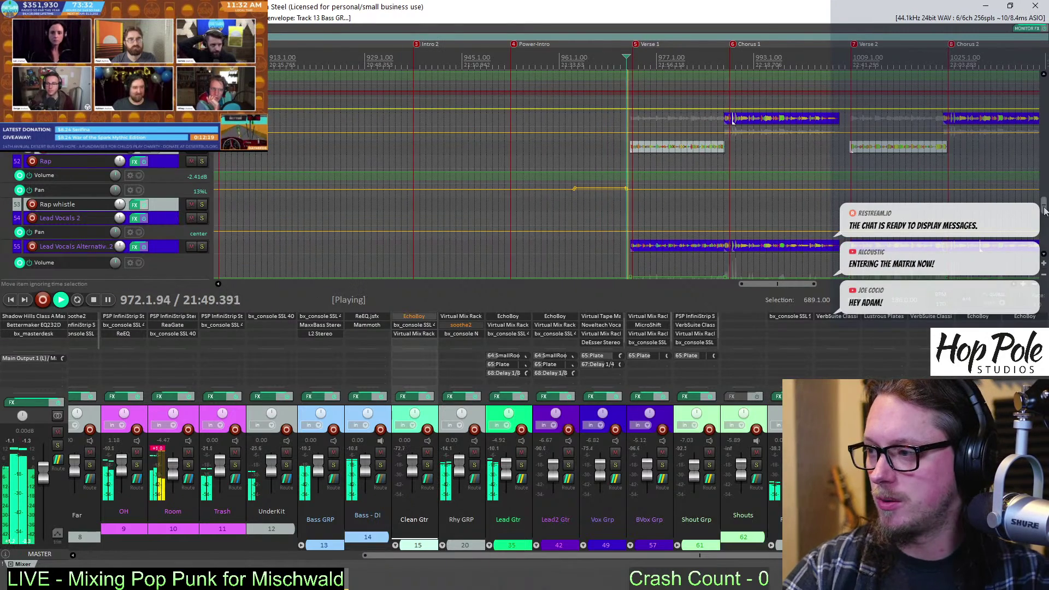
pyautogui.scroll(1, 621, 124)
pyautogui.scroll(2, 621, 124)
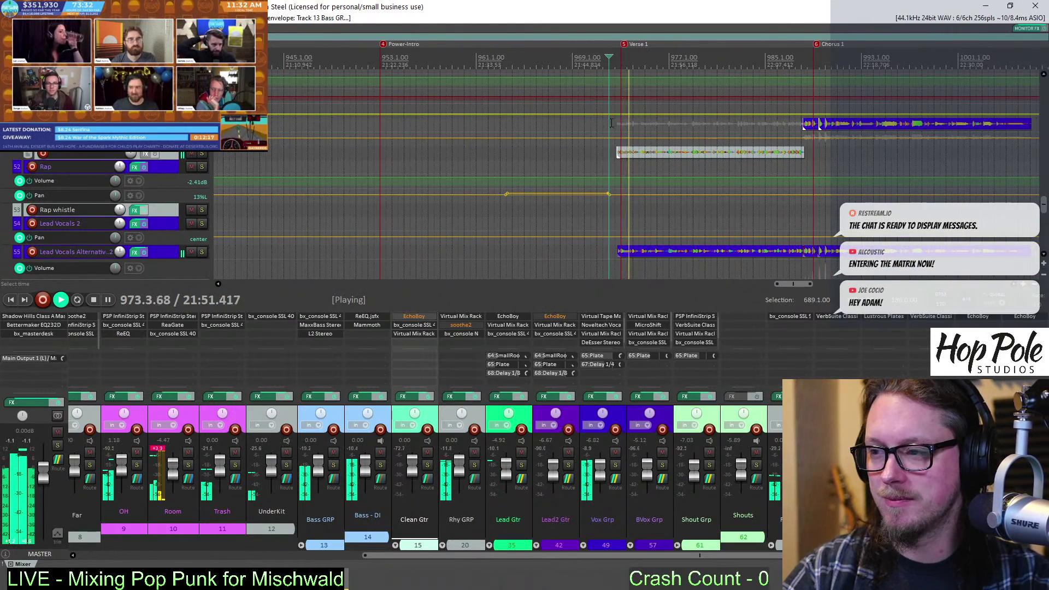
pyautogui.scroll(-3, 660, 116)
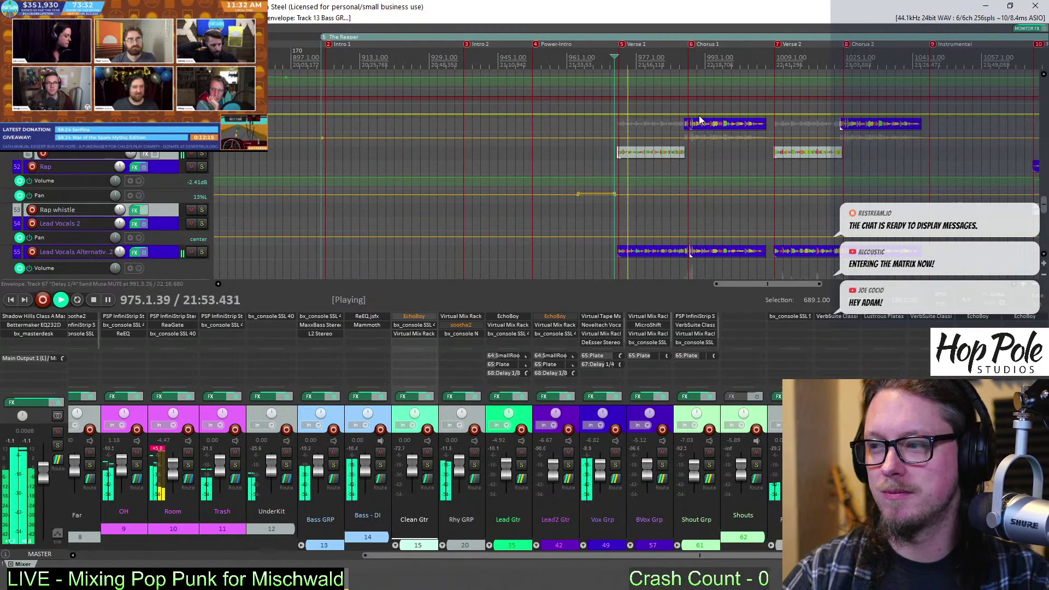
pyautogui.moveTo(1044, 211); pyautogui.dragTo(1044, 199)
pyautogui.scroll(-6, 786, 197)
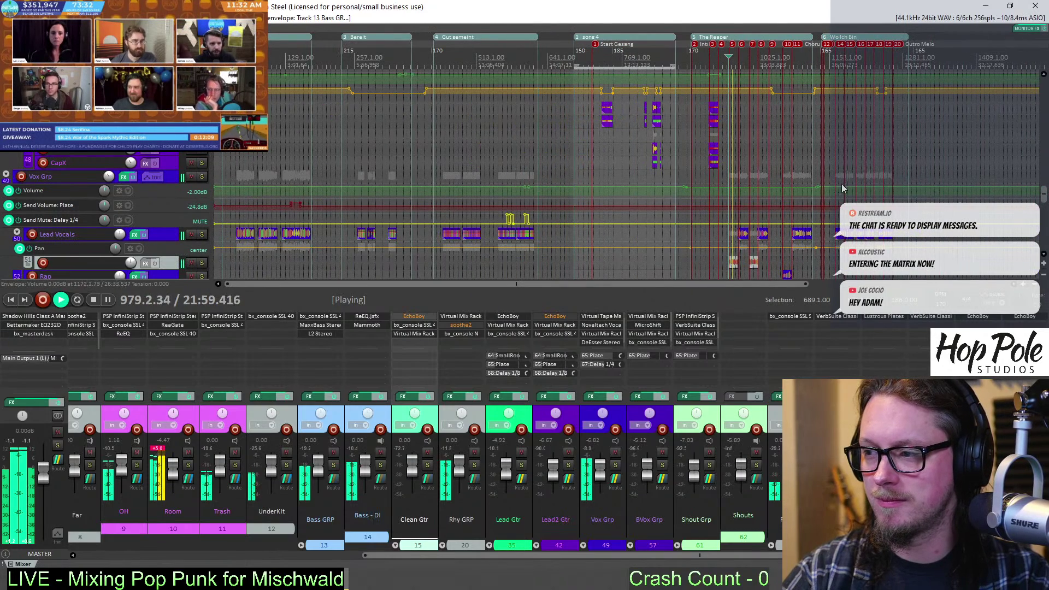
pyautogui.press('space')
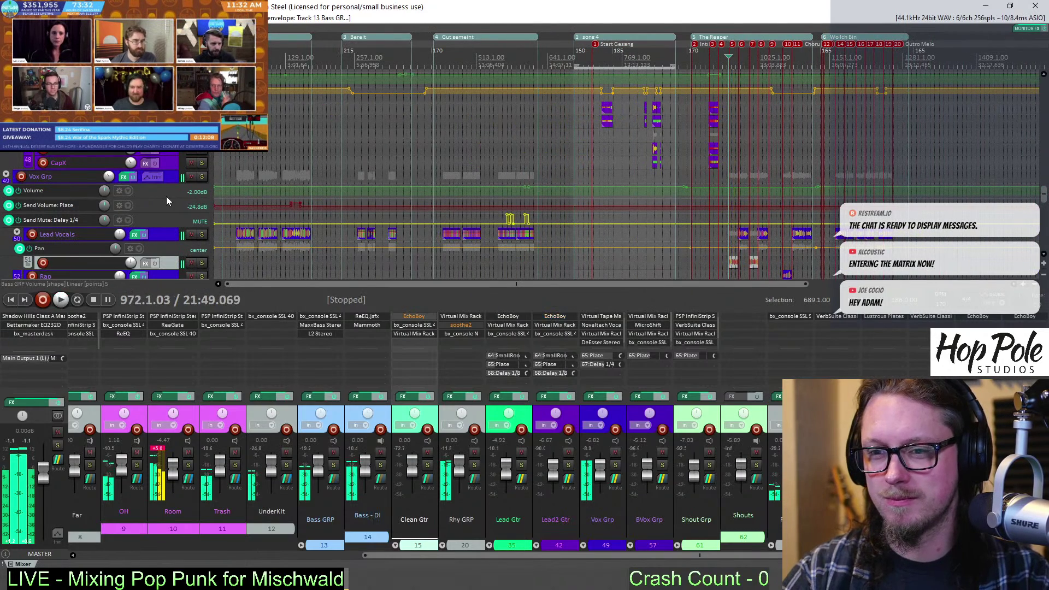
# Enlarge the Vox Grp volume envelope lane and raise the envelope across The Reaper to -0.20 dB
pyautogui.moveTo(166, 199); pyautogui.dragTo(166, 225)
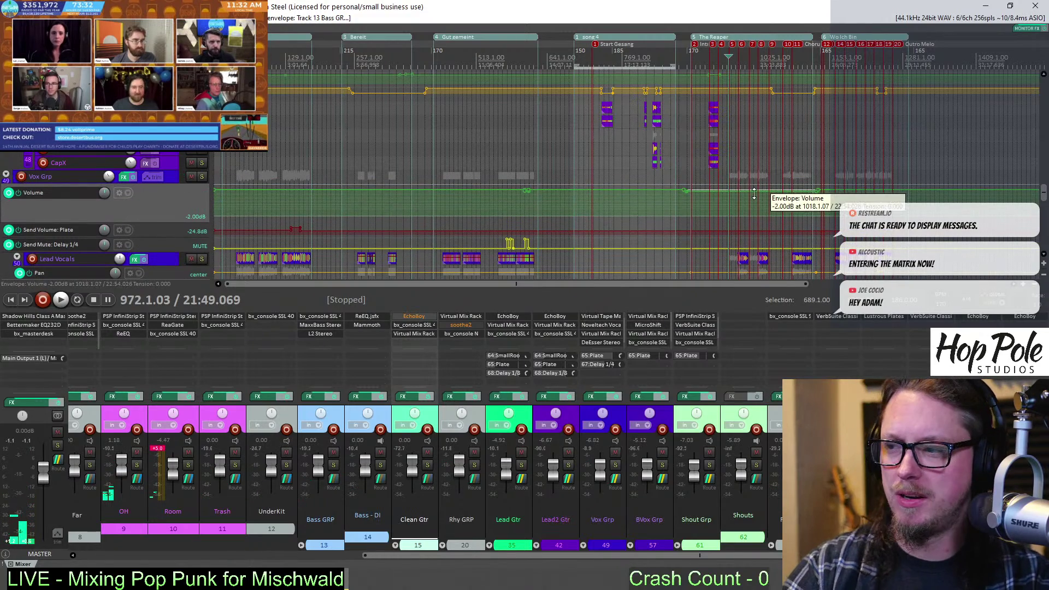
pyautogui.scroll(5, 754, 194)
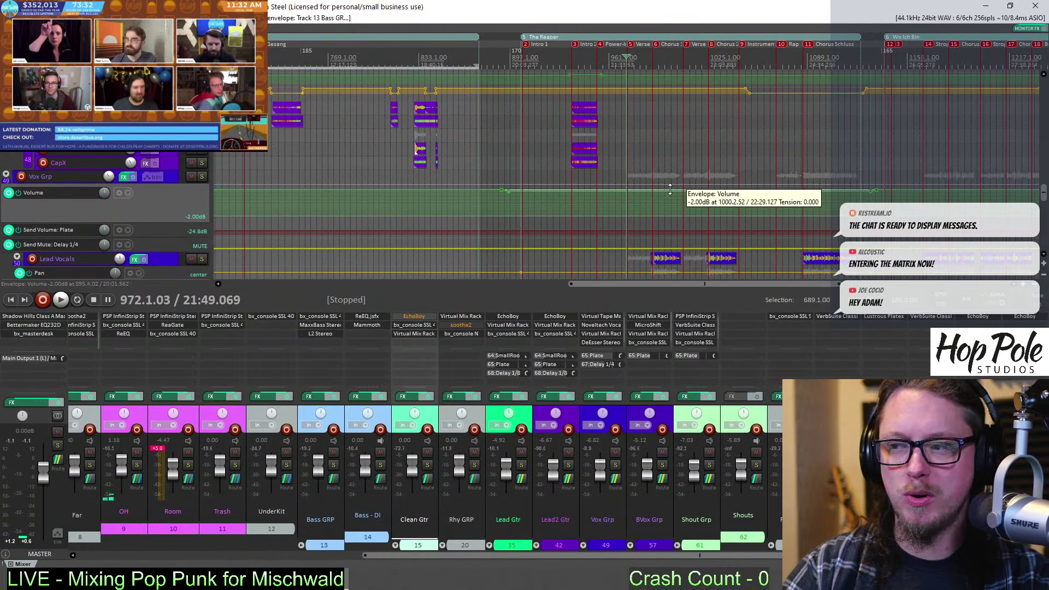
pyautogui.moveTo(670, 189); pyautogui.dragTo(674, 184)
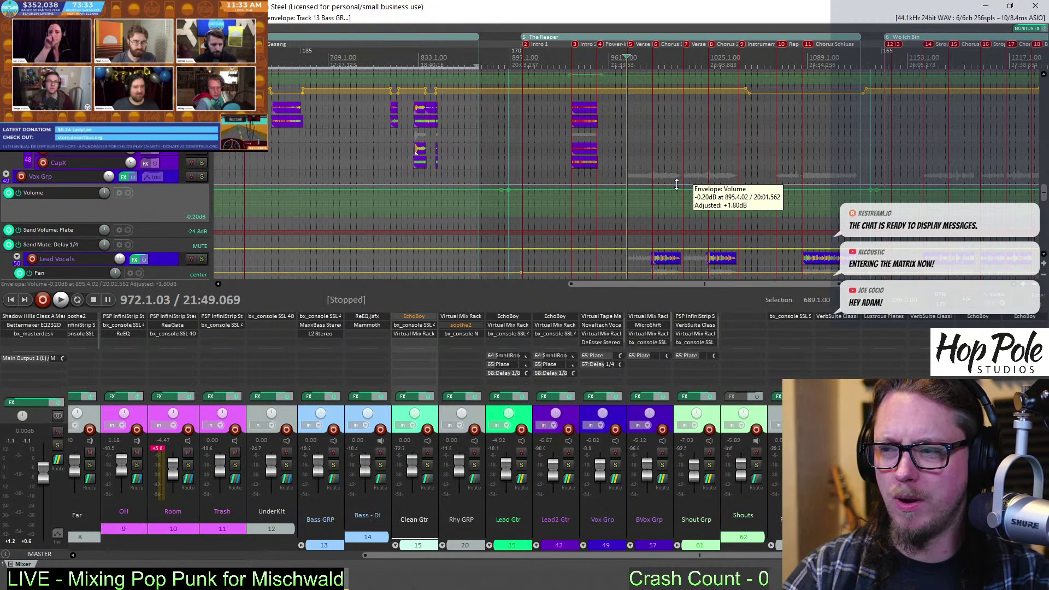
pyautogui.moveTo(677, 185); pyautogui.dragTo(676, 185)
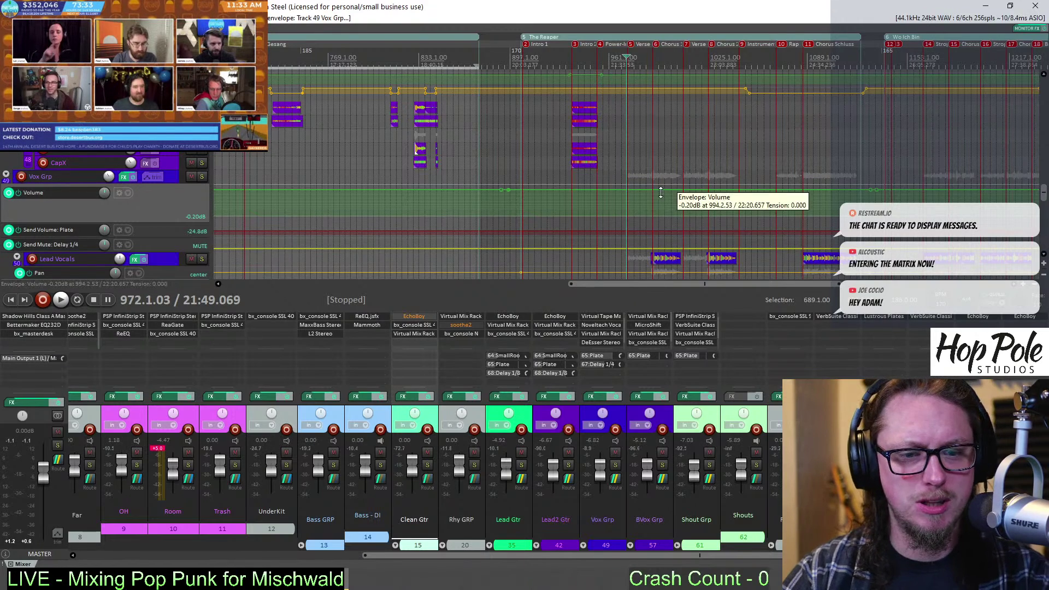
# Audition Verse 1 and lower the Vox Grp volume envelope for The Reaper to -1.40 dB
pyautogui.press('space')
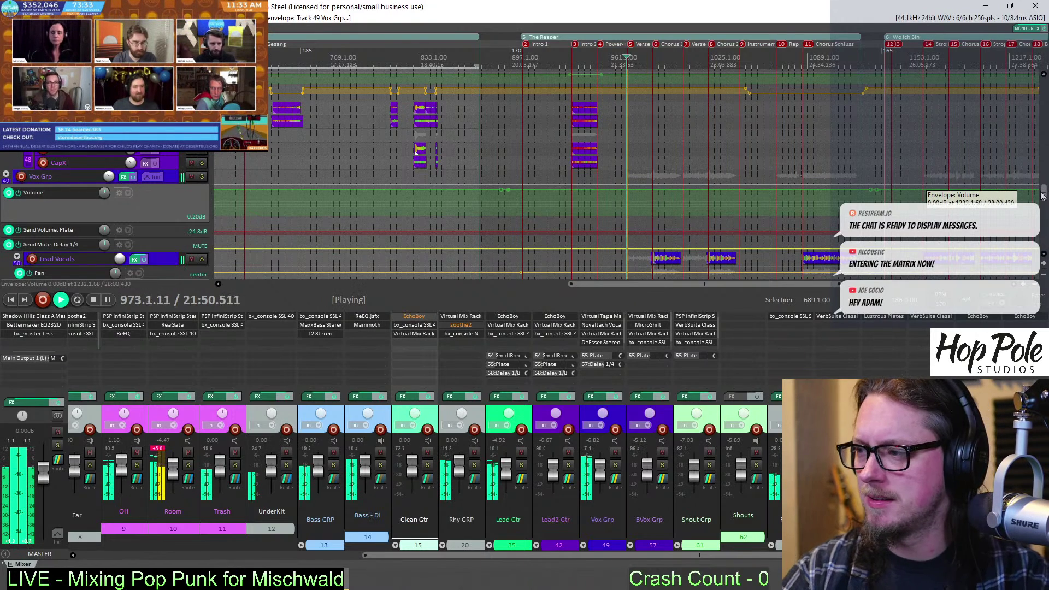
pyautogui.scroll(-3, 627, 148)
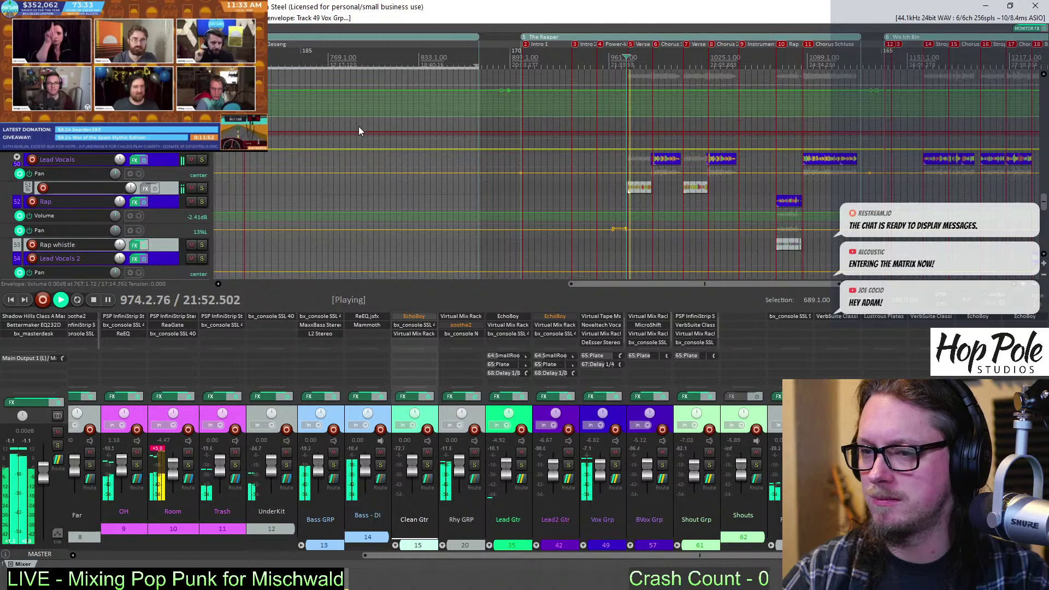
pyautogui.scroll(5, 661, 104)
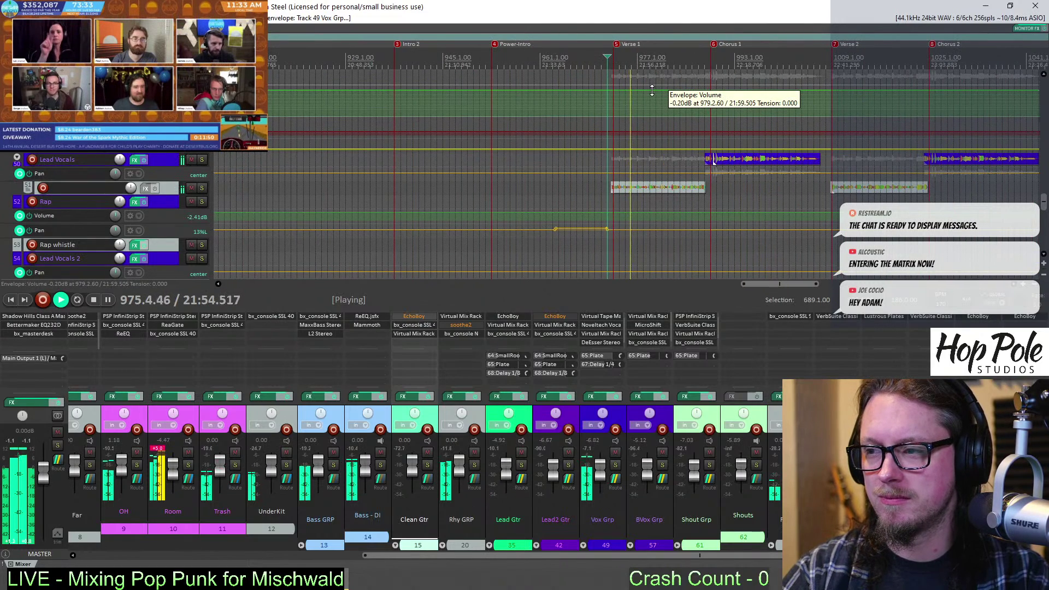
pyautogui.press('space')
pyautogui.moveTo(651, 90); pyautogui.dragTo(650, 94)
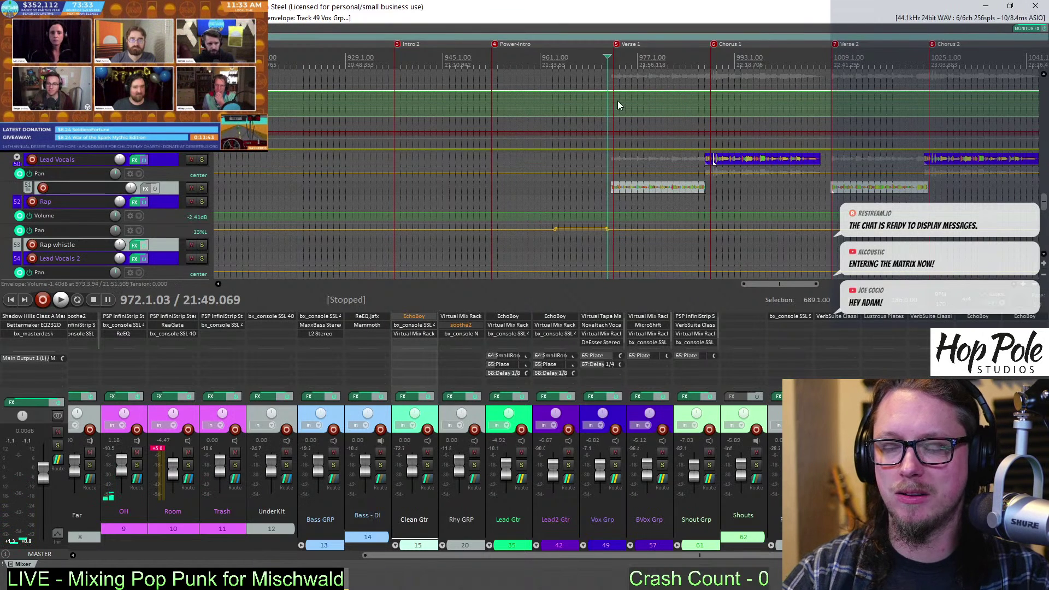
# Listen from Verse 1 into Chorus 1 and examine the lead vocal tracks against the mix
pyautogui.press('space')
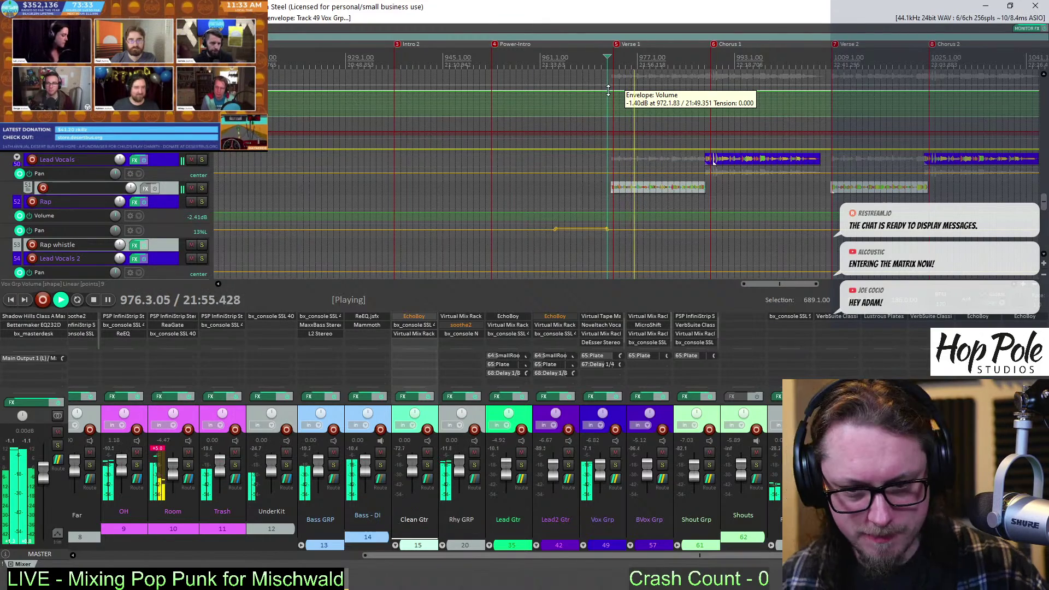
pyautogui.scroll(-3, 774, 196)
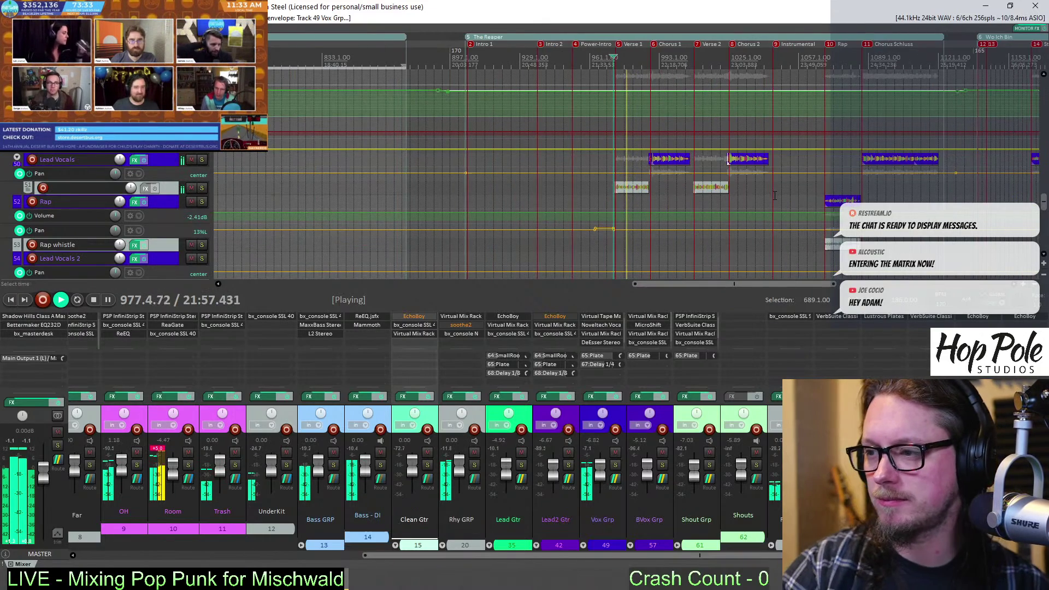
pyautogui.scroll(3, 688, 150)
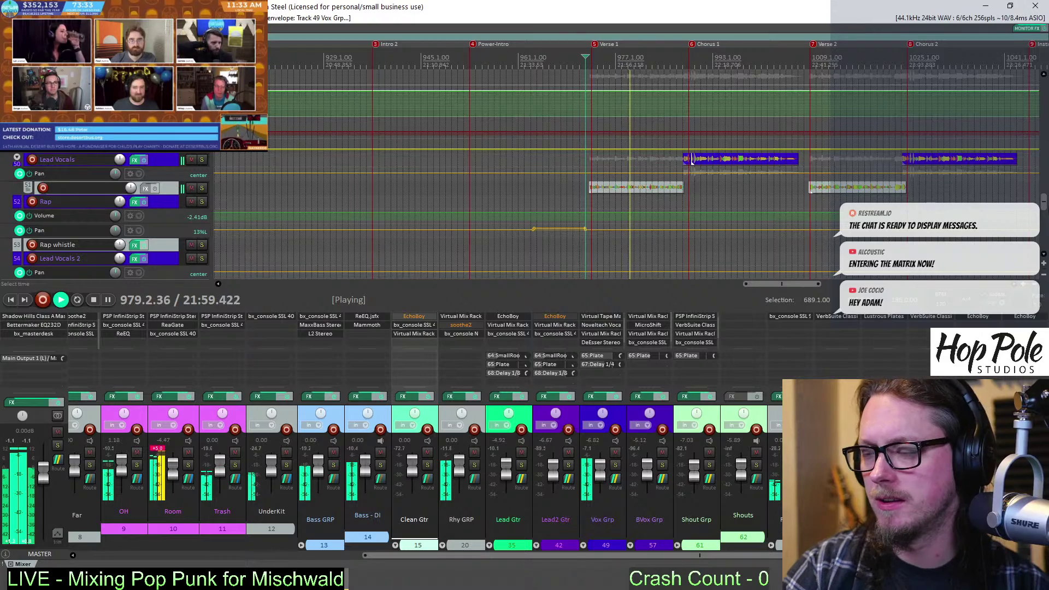
pyautogui.moveTo(1043, 211); pyautogui.dragTo(1044, 216)
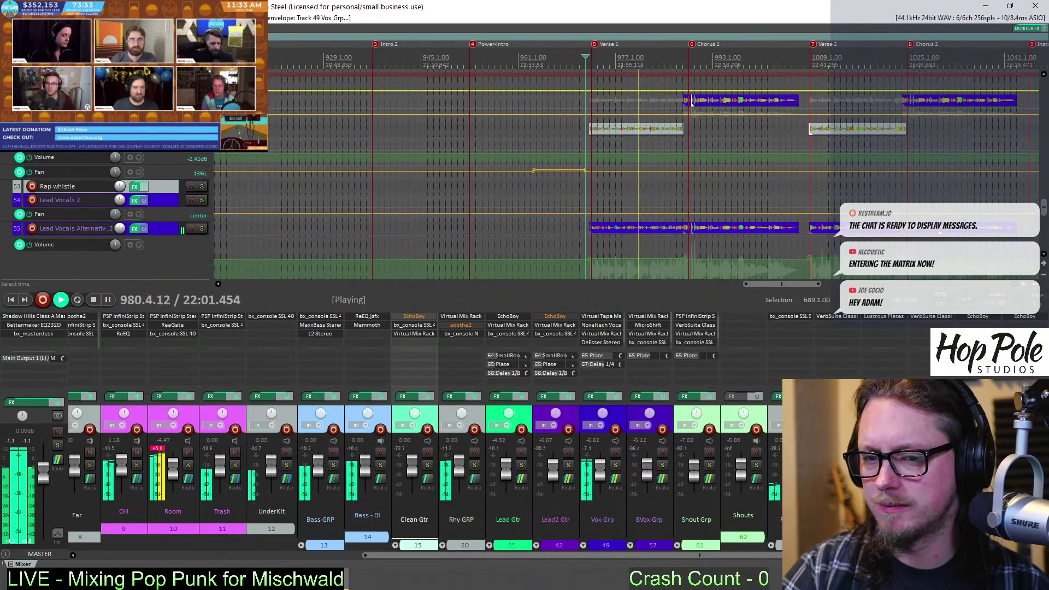
pyautogui.scroll(5, 741, 186)
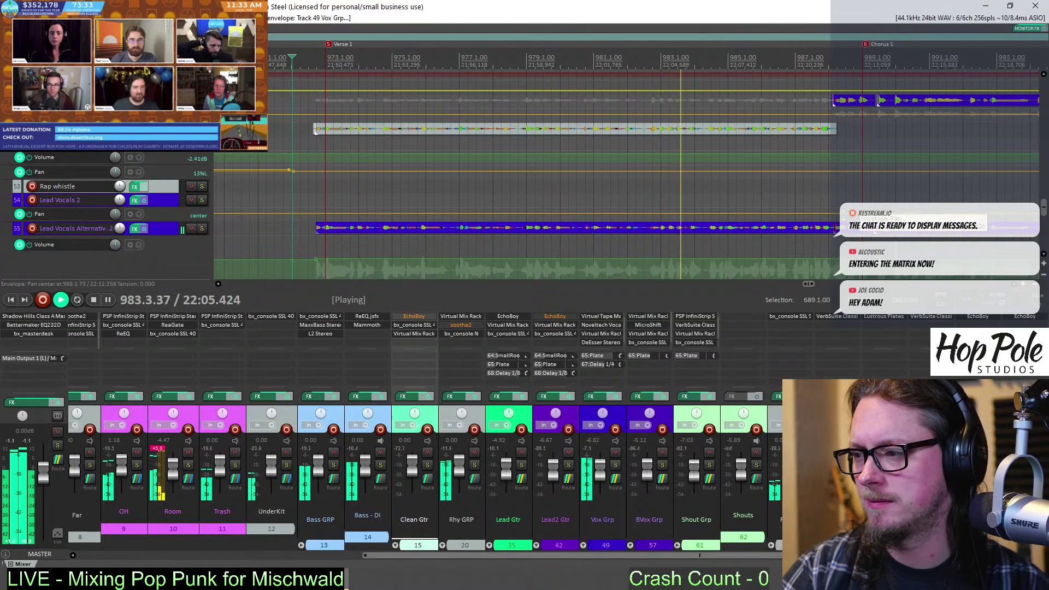
pyautogui.scroll(-1, 757, 199)
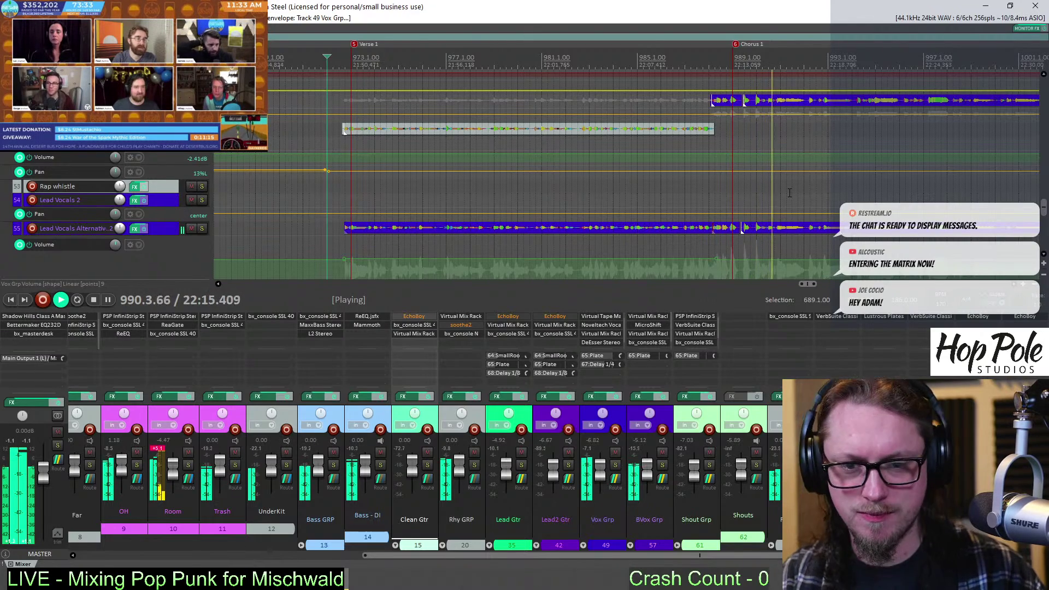
pyautogui.scroll(-1, 802, 171)
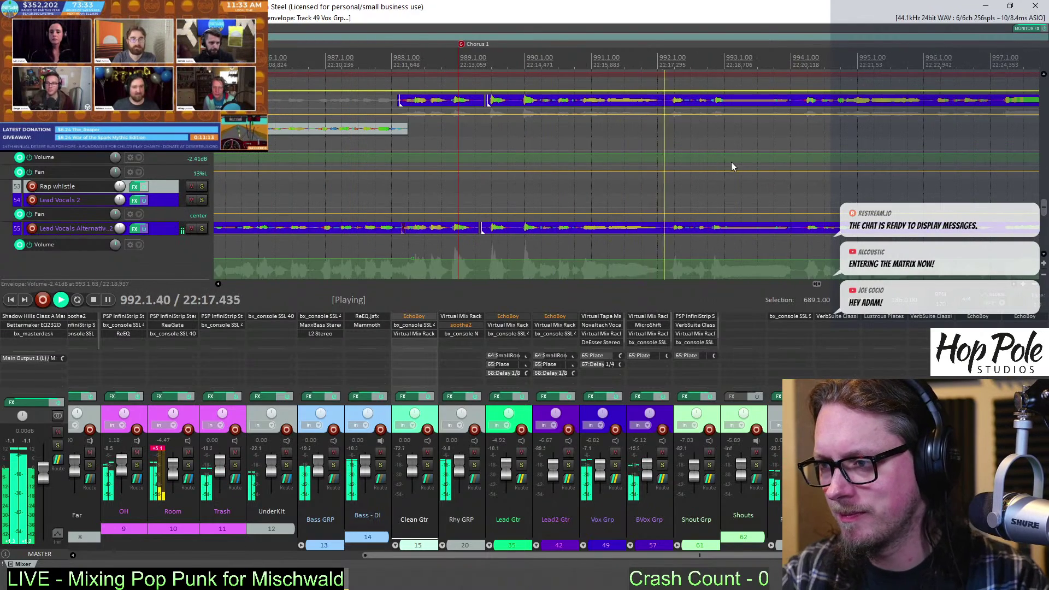
pyautogui.scroll(-2, 731, 162)
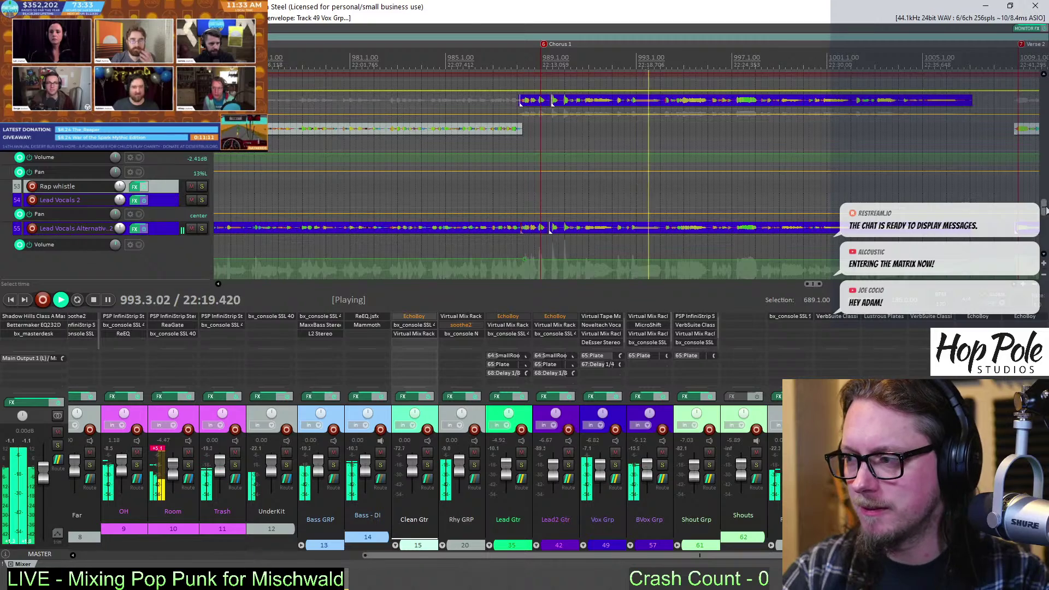
# Enlarge the BVox Grp volume envelope lane and lower the envelope across The Reaper by about 2 dB
pyautogui.moveTo(1043, 203); pyautogui.dragTo(1043, 227)
pyautogui.scroll(1, 1043, 226)
pyautogui.scroll(-2, 568, 213)
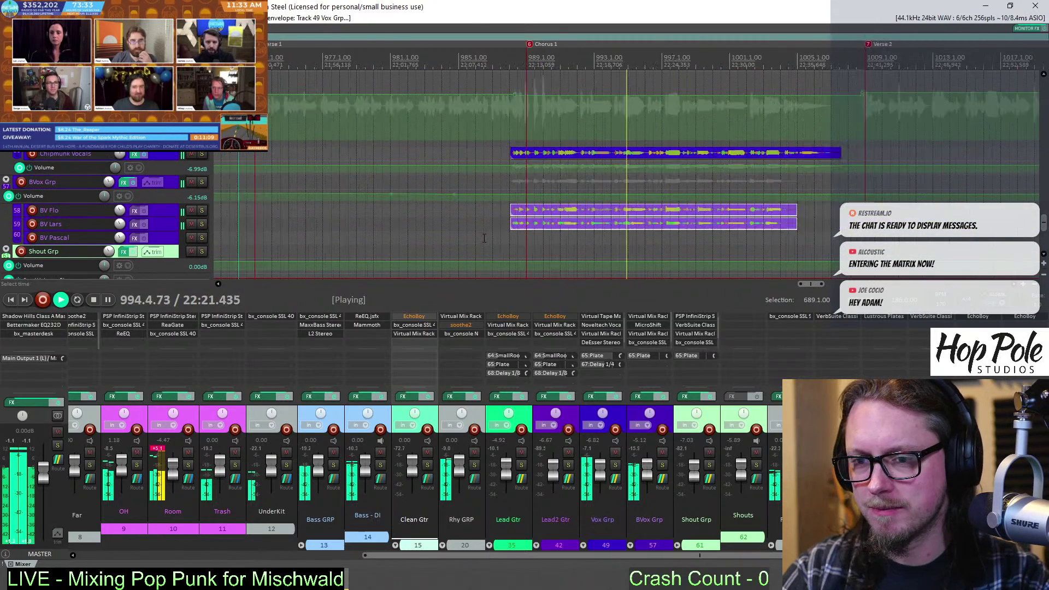
pyautogui.moveTo(182, 202); pyautogui.dragTo(183, 227)
pyautogui.scroll(-3, 584, 228)
pyautogui.scroll(-1, 633, 213)
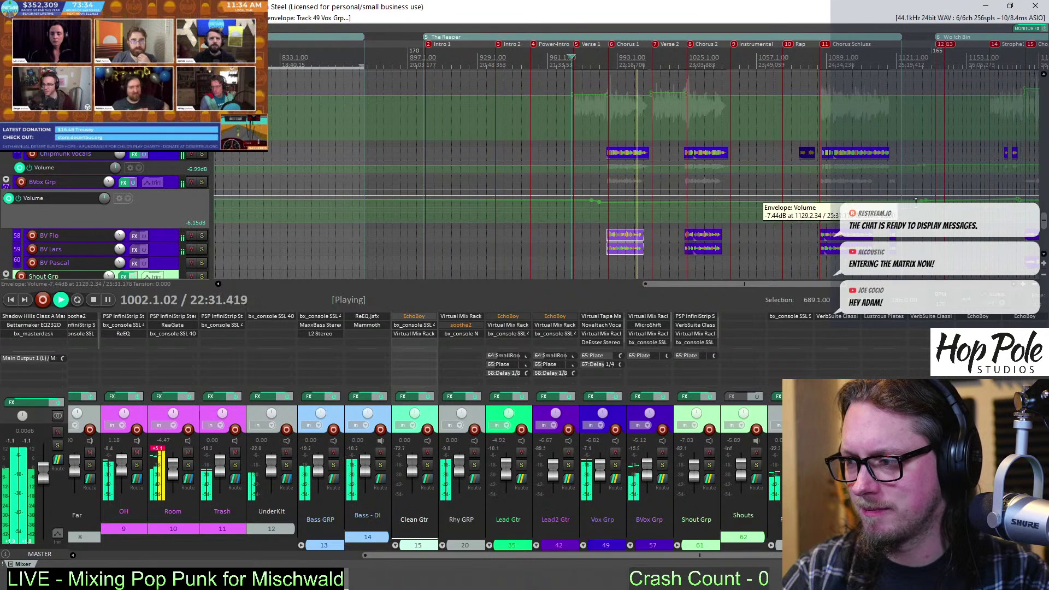
pyautogui.moveTo(921, 202); pyautogui.dragTo(921, 207)
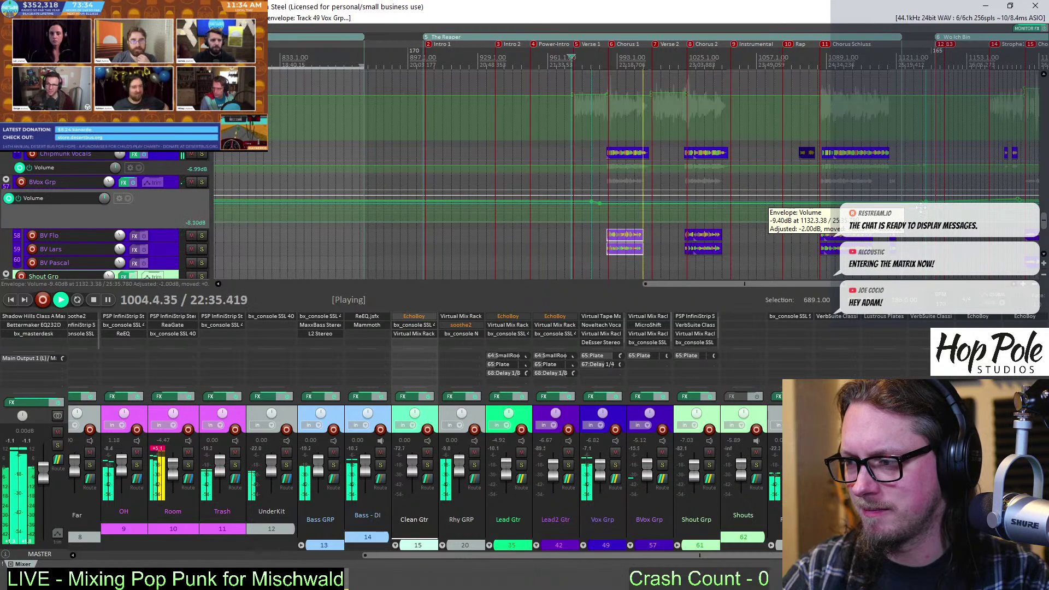
pyautogui.press('space')
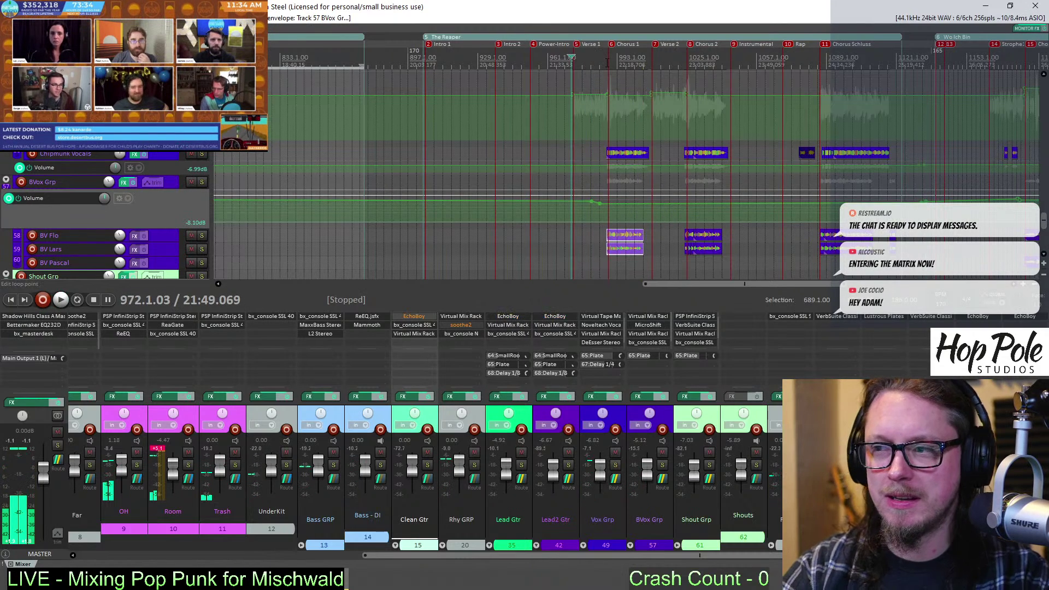
# Enlarge the BVox Grp volume lane further and set the envelope point just before Chorus 1 to -8.00 dB
pyautogui.click(622, 235)
pyautogui.scroll(6, 623, 235)
pyautogui.moveTo(666, 204); pyautogui.dragTo(667, 202)
pyautogui.moveTo(166, 227); pyautogui.dragTo(165, 257)
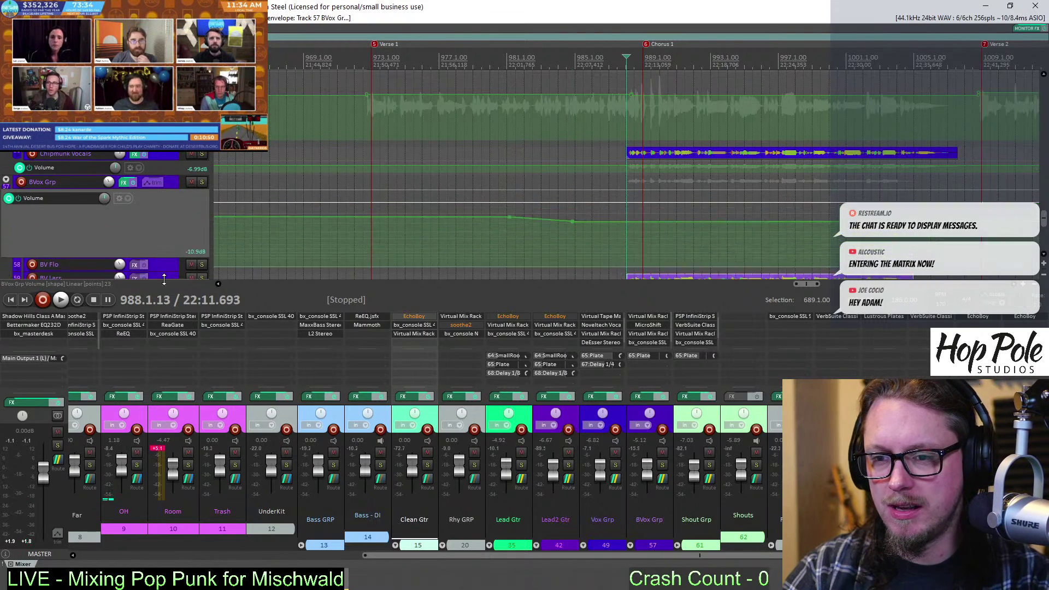
pyautogui.scroll(-8, 586, 224)
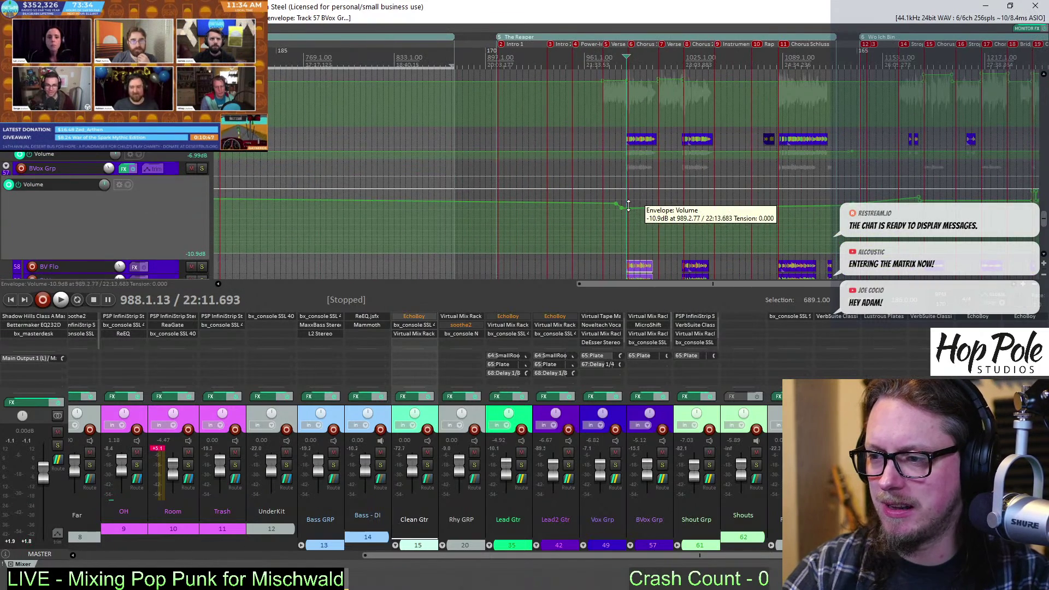
pyautogui.click(599, 223)
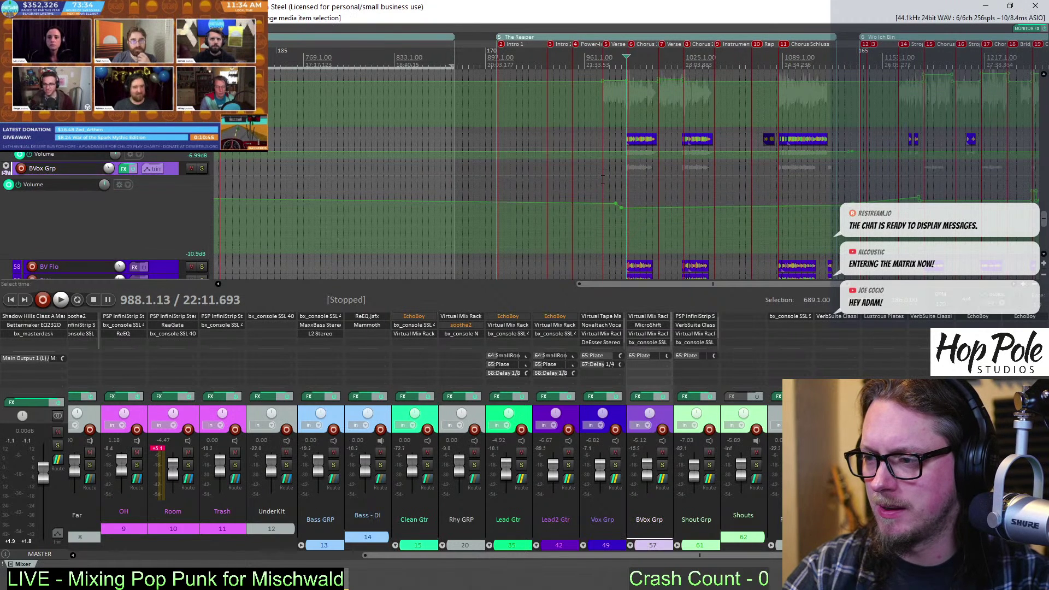
pyautogui.click(623, 204)
pyautogui.moveTo(621, 207); pyautogui.dragTo(663, 200)
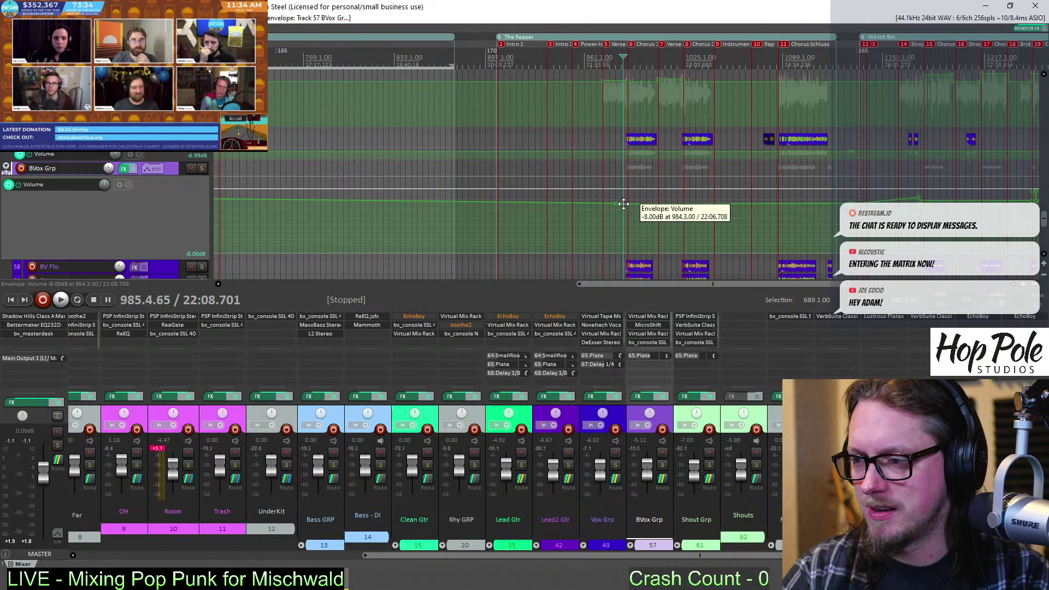
# Play Chorus 1 and examine the backing, chipmunk and alternative lead vocal tracks in the mix
pyautogui.scroll(3, 624, 87)
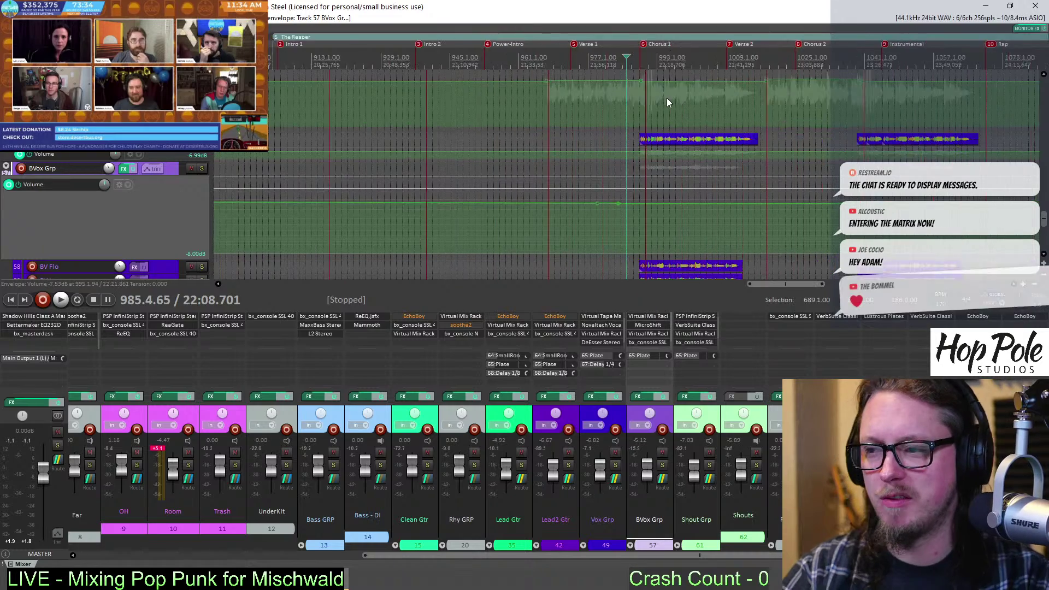
pyautogui.scroll(2, 643, 76)
pyautogui.press('space')
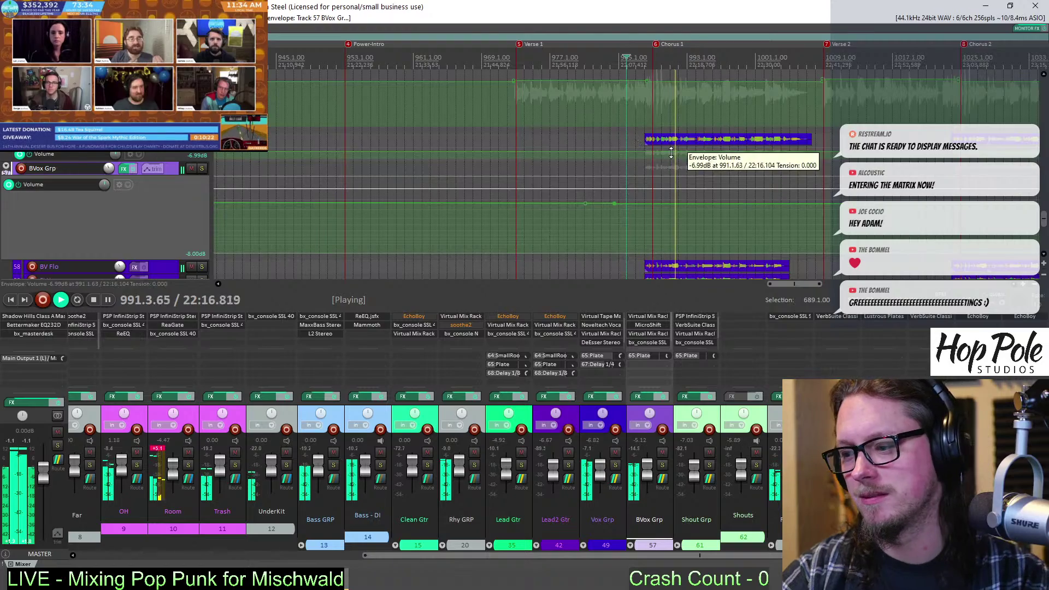
pyautogui.scroll(-2, 774, 197)
pyautogui.scroll(4, 773, 194)
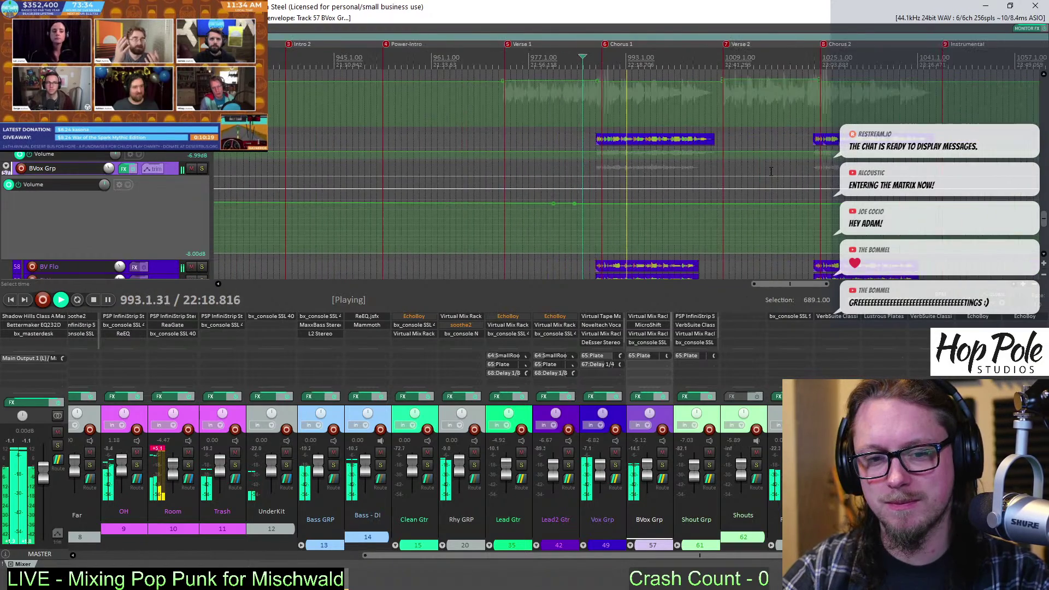
pyautogui.scroll(-2, 765, 174)
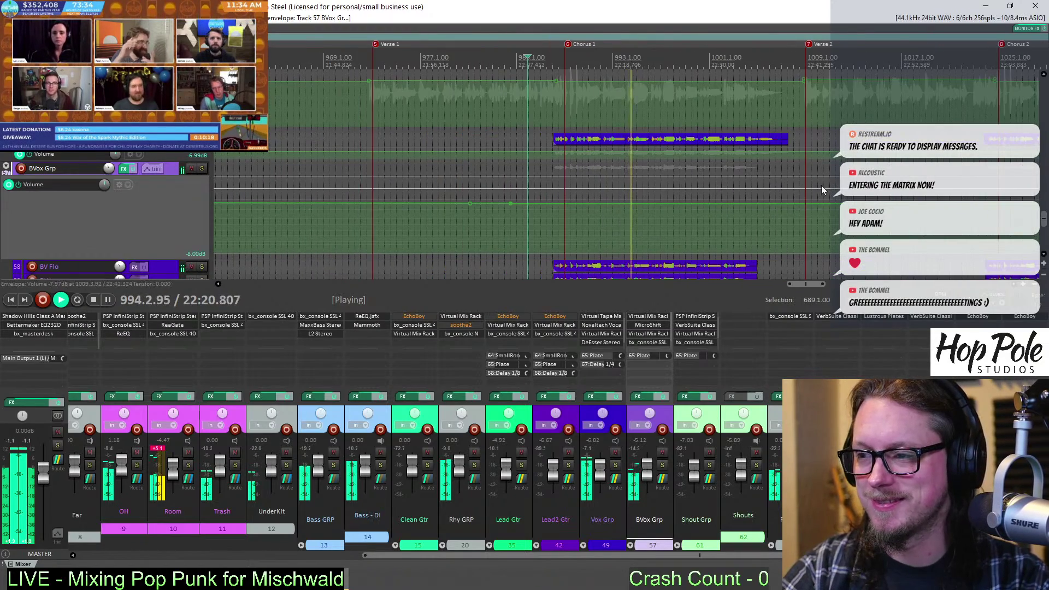
pyautogui.moveTo(1041, 225); pyautogui.dragTo(1045, 215)
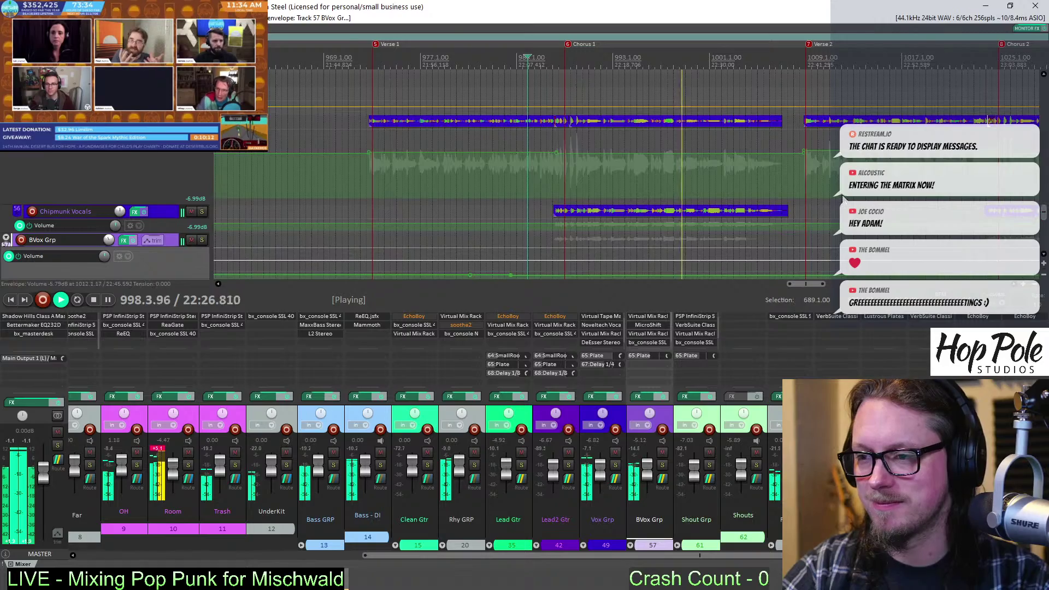
pyautogui.scroll(-2, 778, 164)
pyautogui.scroll(-3, 778, 164)
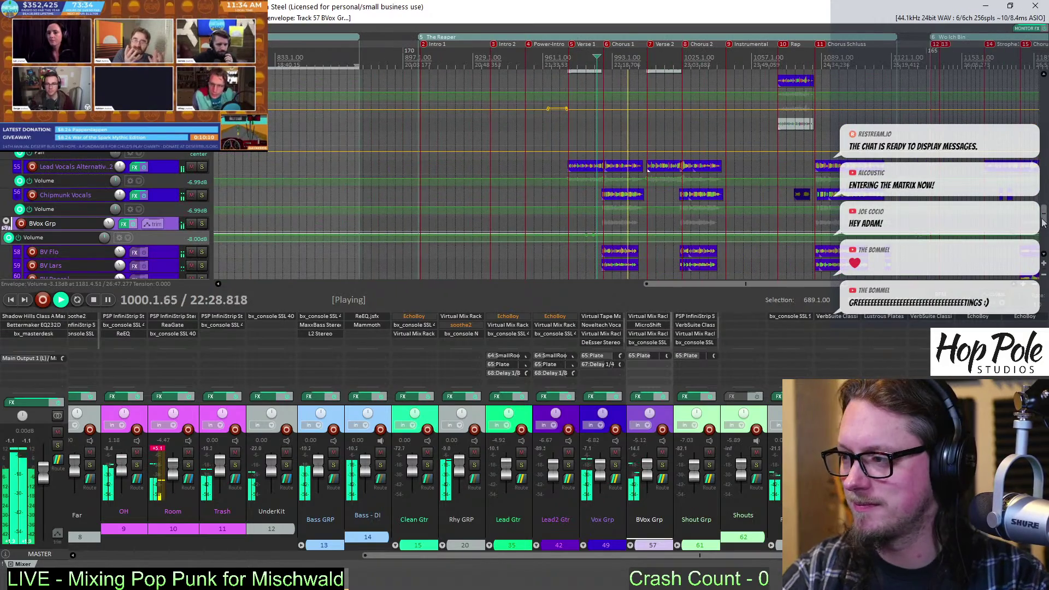
# Compare the lead vocal tracks with the alternative, chipmunk and backing vocals as Chorus 1 plays, ending with playback stopped
pyautogui.scroll(5, 648, 169)
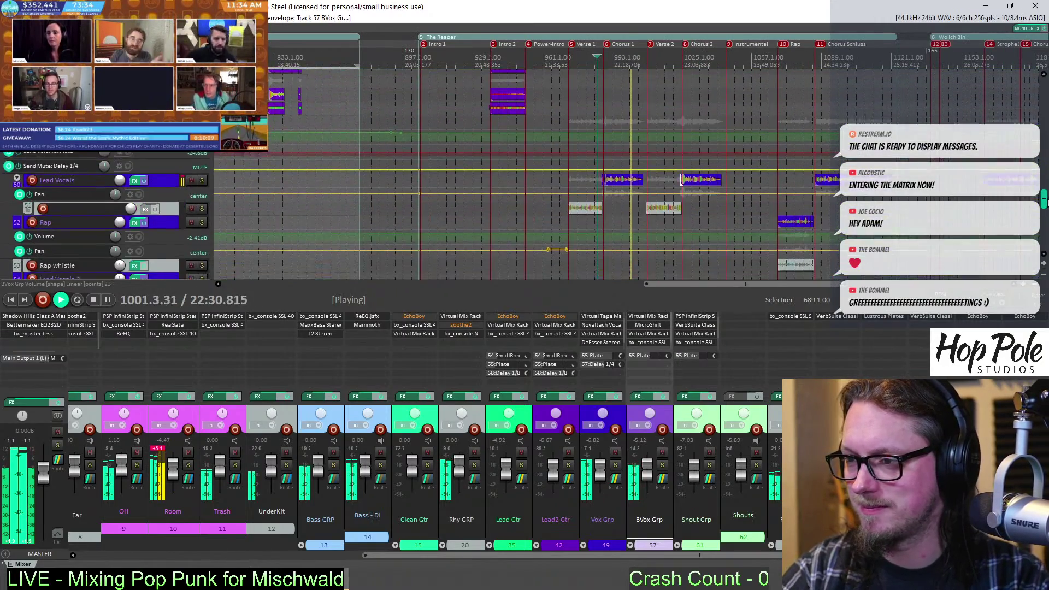
pyautogui.scroll(-3, 681, 182)
pyautogui.moveTo(1045, 212); pyautogui.dragTo(1045, 217)
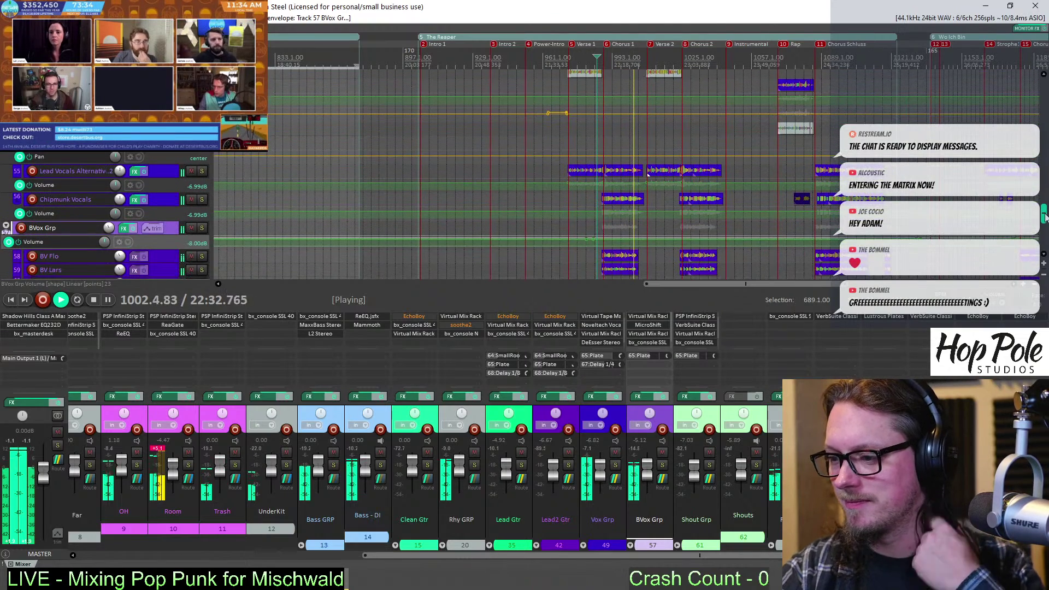
pyautogui.press('space')
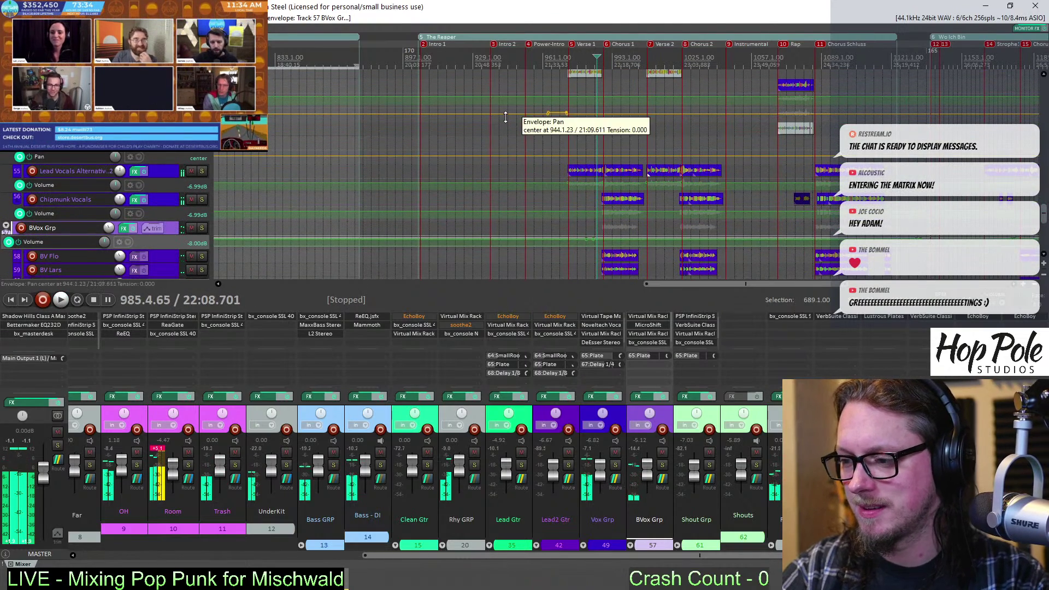
# Play the transition from the end of the Rap section into Chorus Schluss, listening to the vocal balance
pyautogui.click(428, 59)
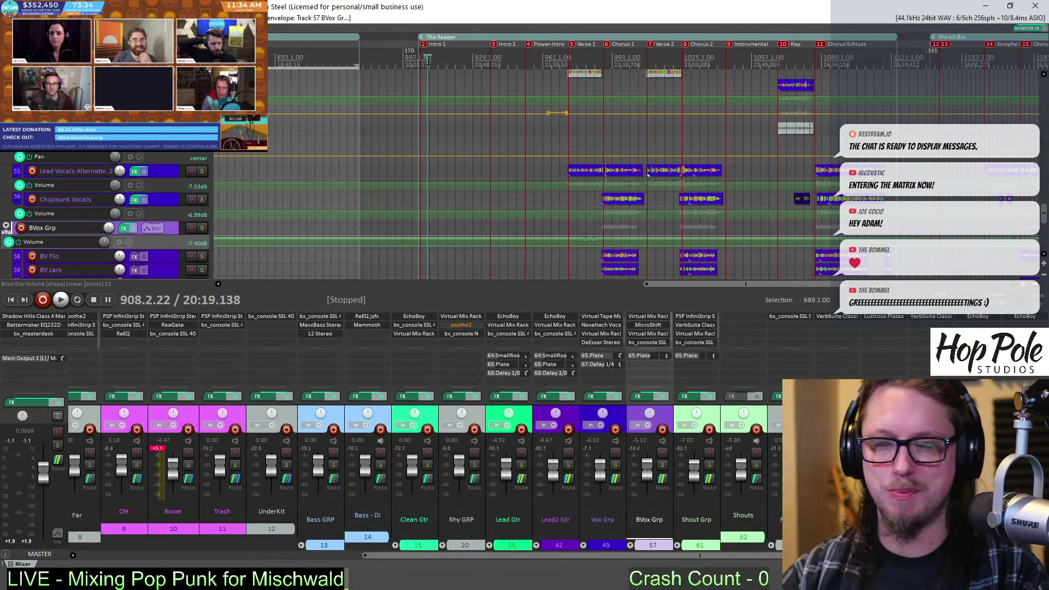
pyautogui.click(827, 87)
pyautogui.scroll(5, 827, 88)
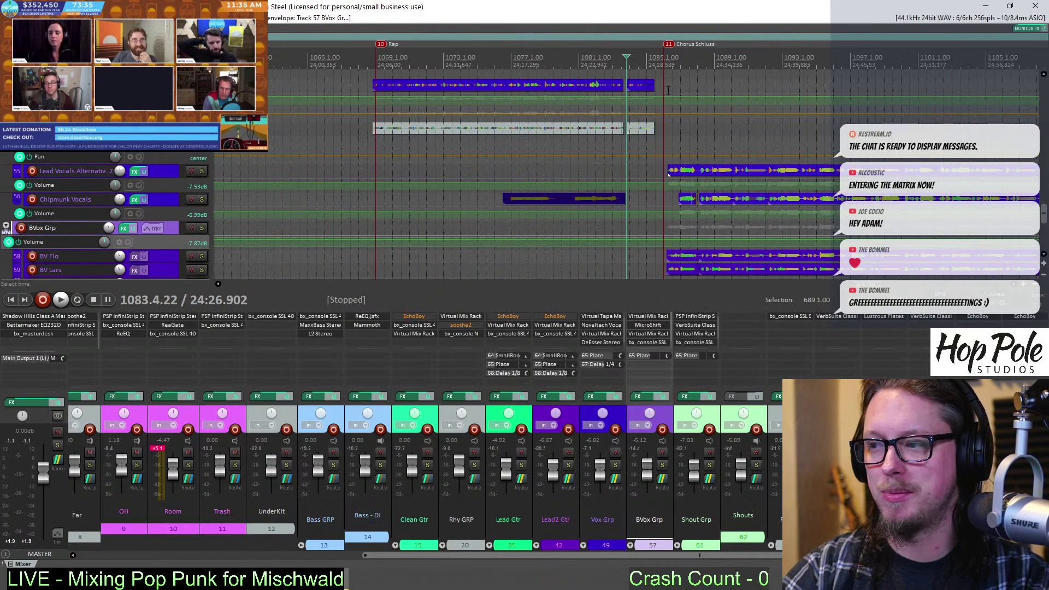
pyautogui.click(502, 71)
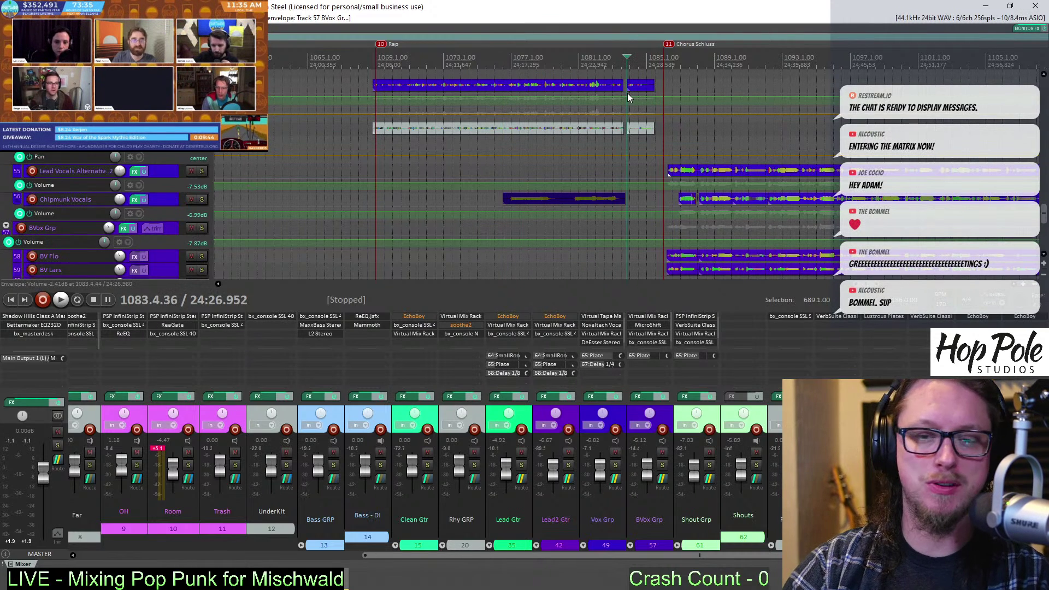
pyautogui.press('space')
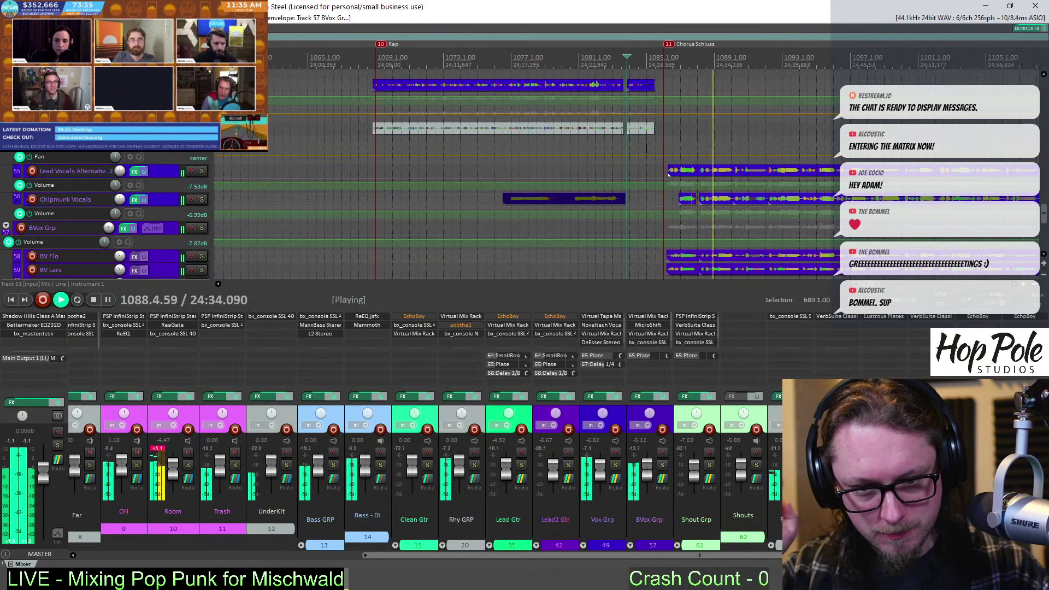
pyautogui.press('space')
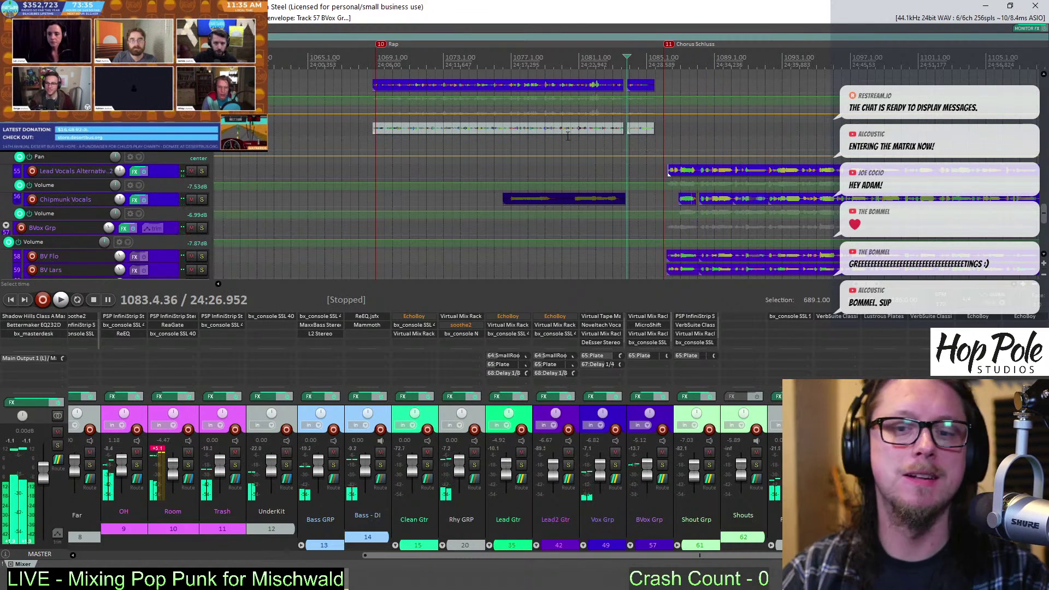
# Place the edit cursor just before Intro 1 of The Reaper and bring the rhythm guitar tracks into view
pyautogui.scroll(-5, 432, 65)
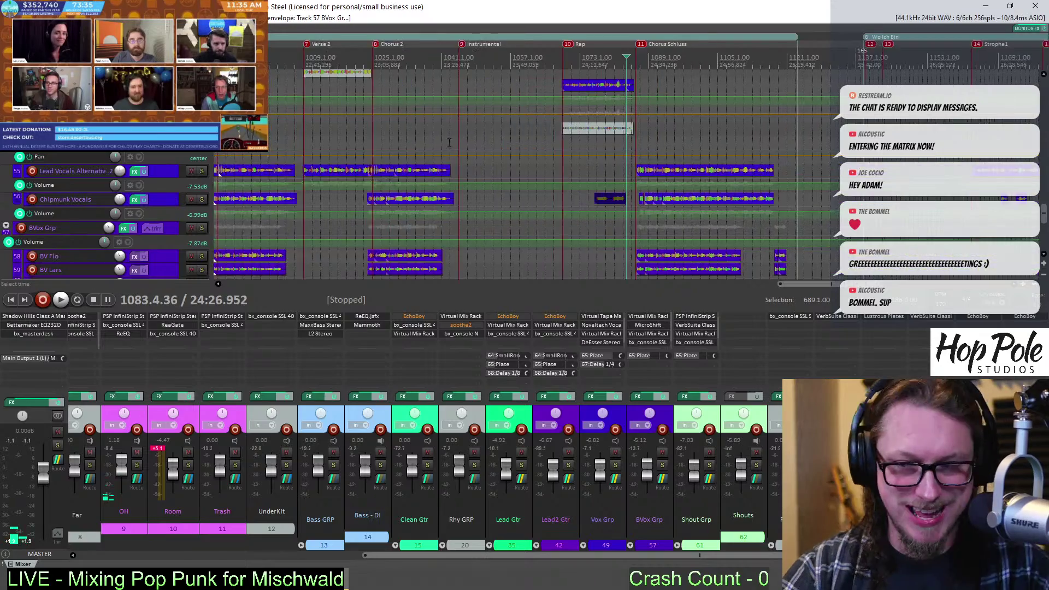
pyautogui.click(350, 55)
pyautogui.scroll(5, 415, 100)
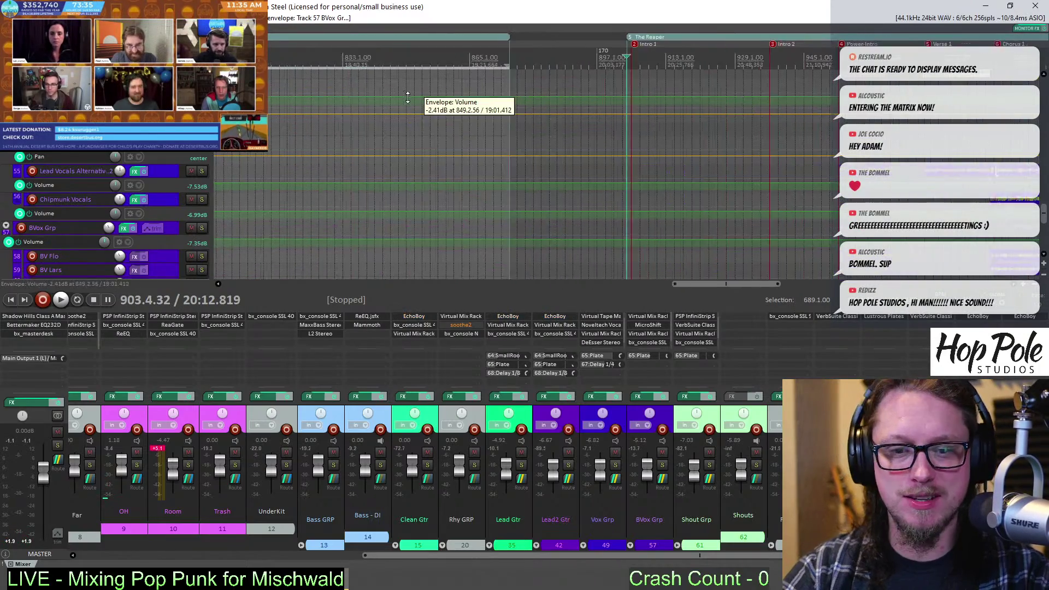
pyautogui.moveTo(1044, 213); pyautogui.dragTo(1044, 130)
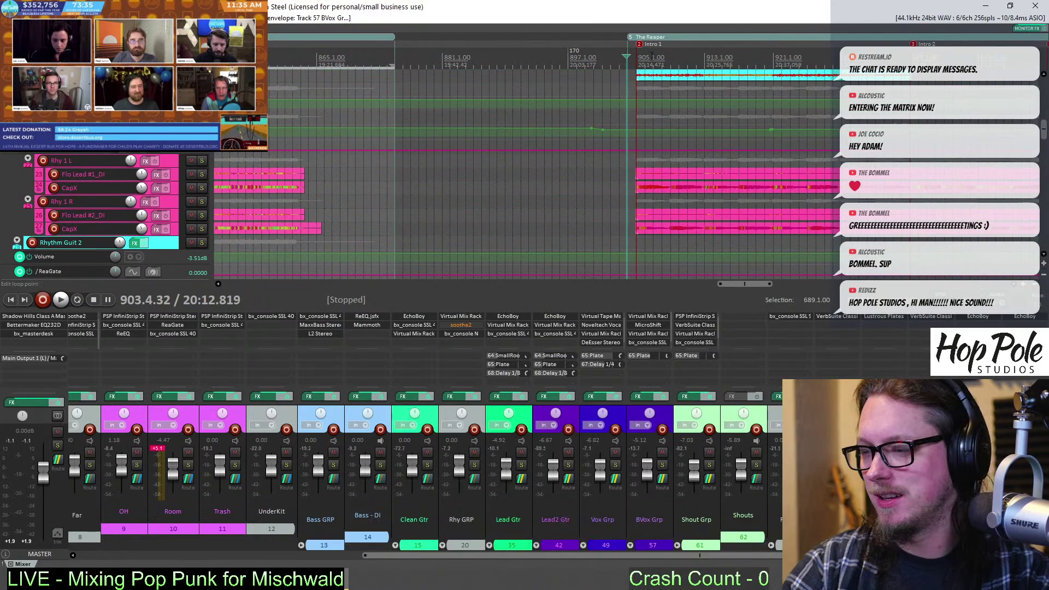
pyautogui.click(628, 63)
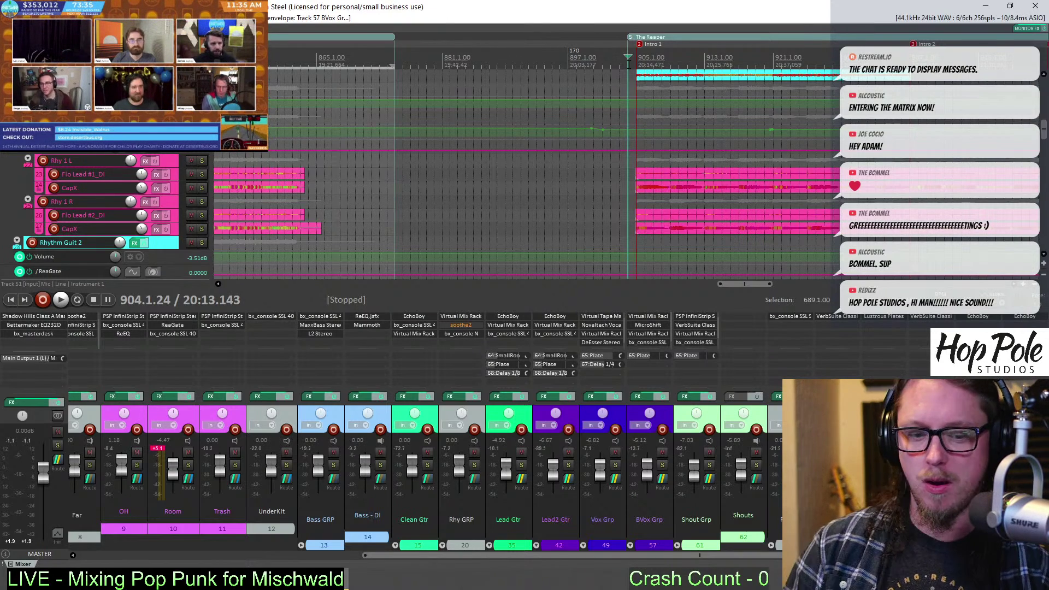
# Bring the clean guitar items at Intro 1 into view and reposition the edit cursor slightly ahead of them
pyautogui.scroll(1, 737, 98)
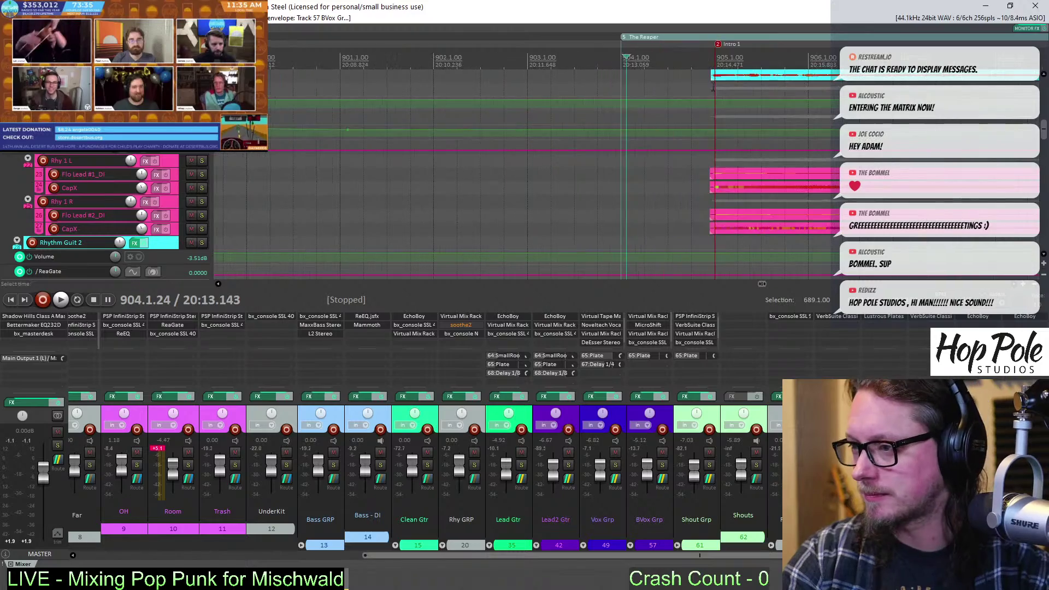
pyautogui.scroll(-3, 653, 70)
pyautogui.scroll(3, 654, 69)
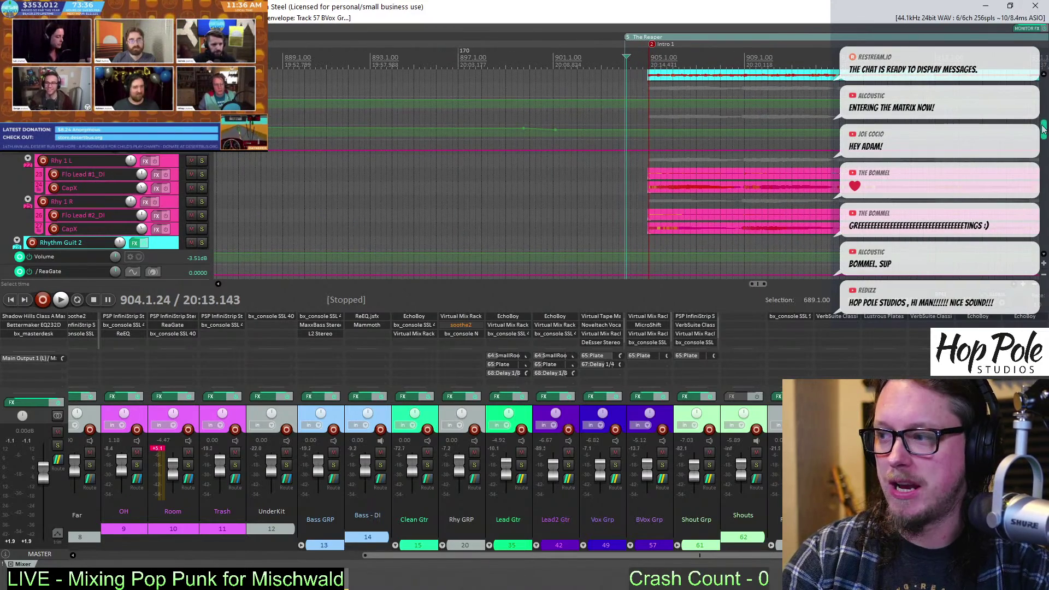
pyautogui.scroll(3, 1043, 129)
pyautogui.scroll(-4, 689, 103)
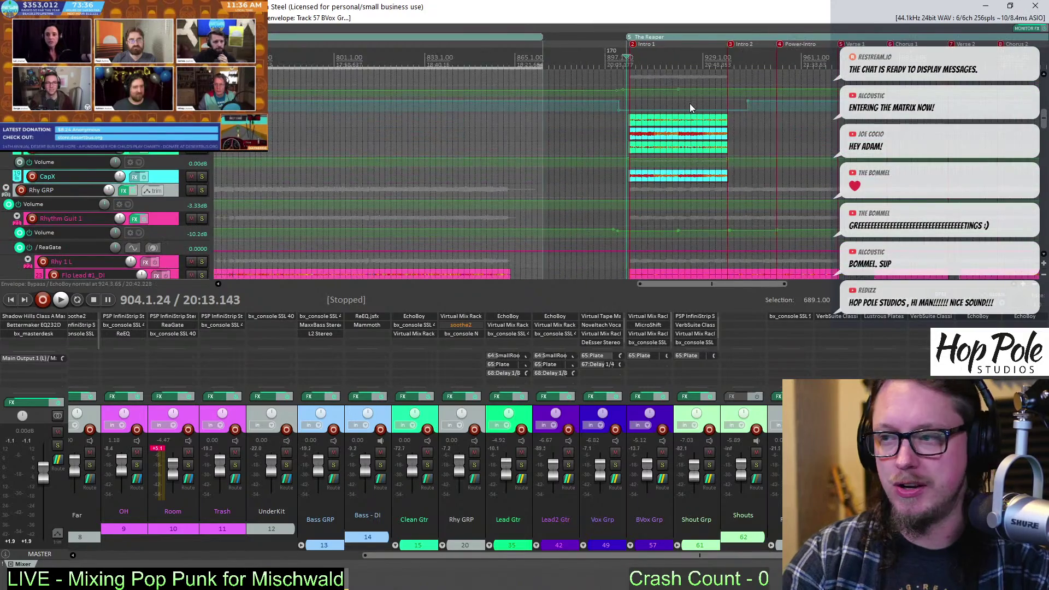
pyautogui.scroll(5, 689, 103)
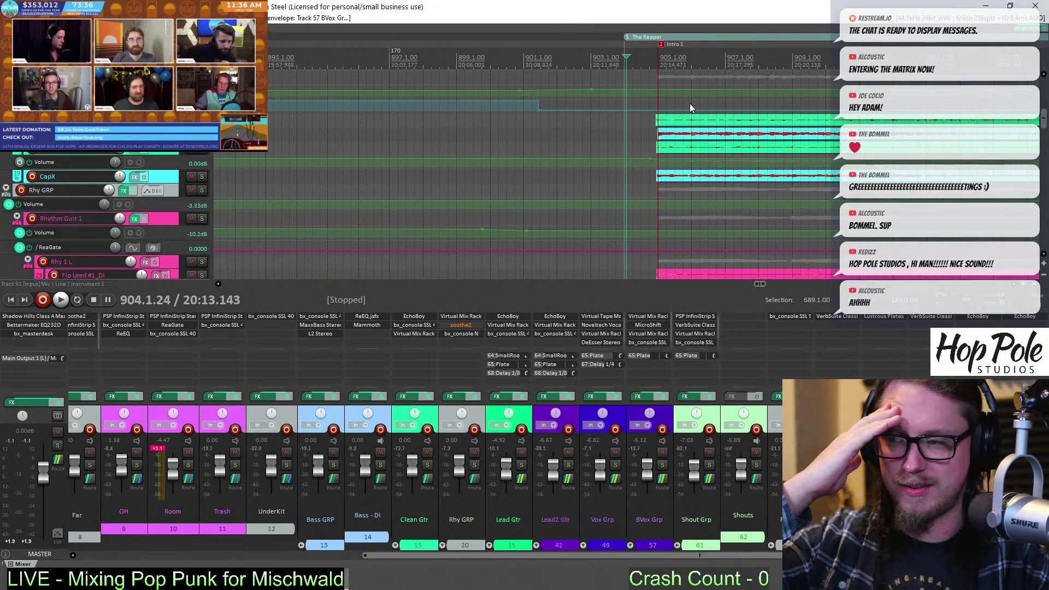
pyautogui.scroll(-2, 692, 86)
pyautogui.scroll(3, 692, 86)
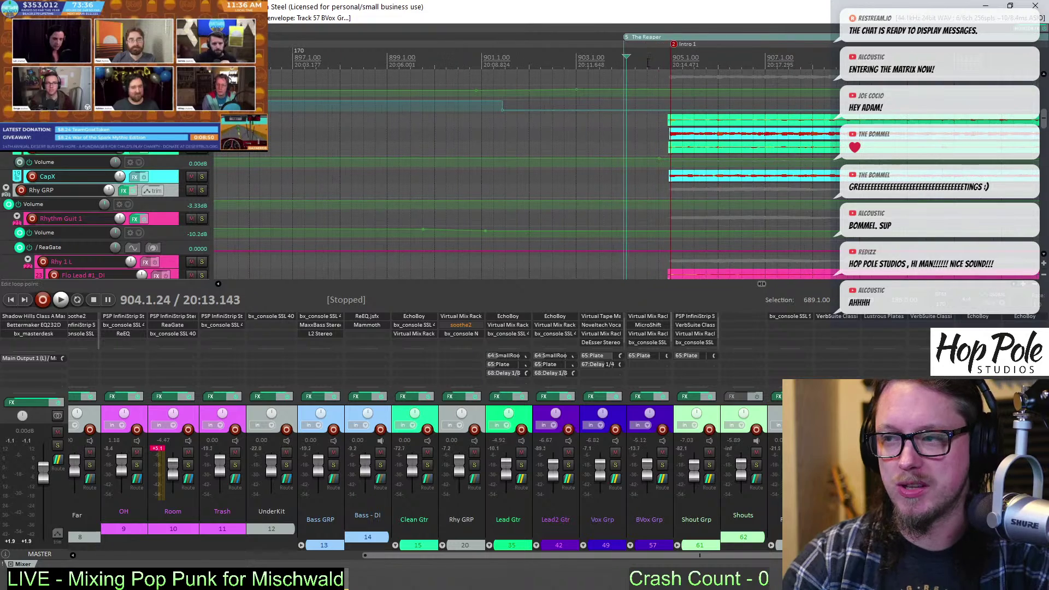
pyautogui.click(646, 168)
pyautogui.scroll(-3, 646, 167)
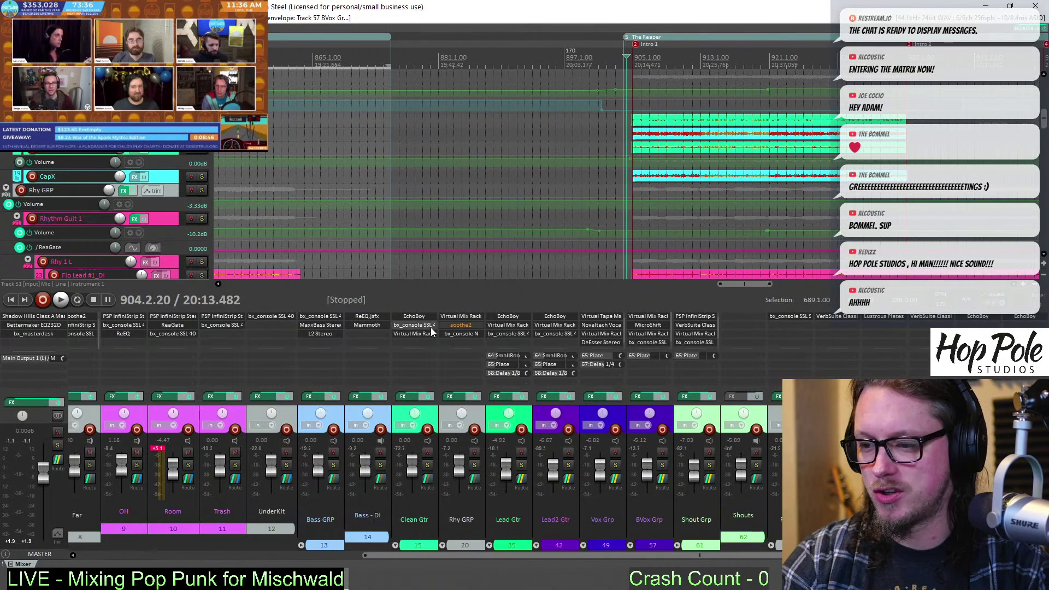
# Open EchoBoy on the Clean Gtr folder and examine its settings and available echo styles, keeping the CE-1 Chorus style
pyautogui.click(413, 316)
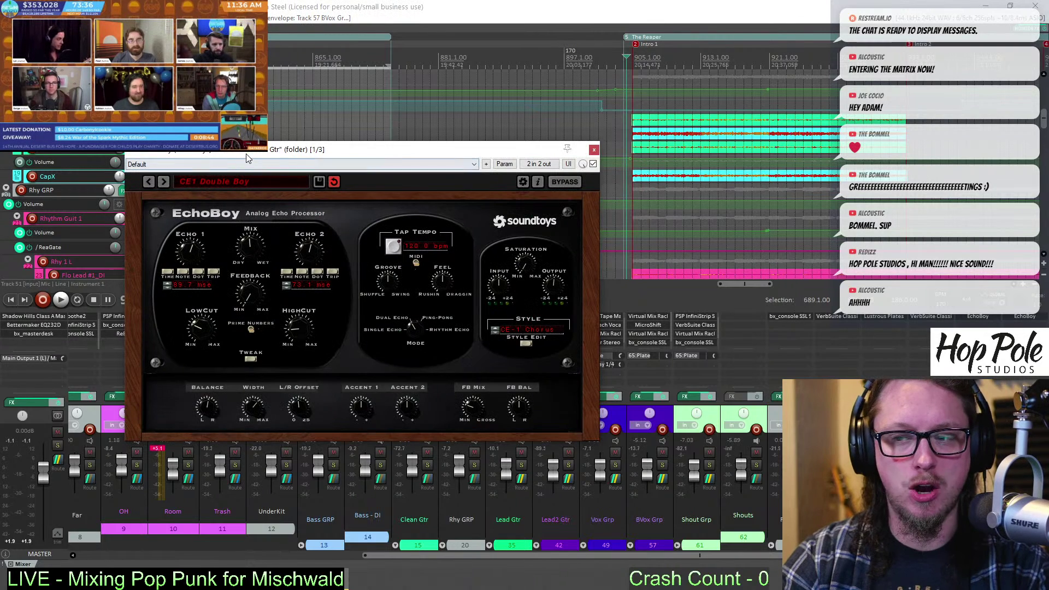
pyautogui.moveTo(247, 158); pyautogui.dragTo(275, 170)
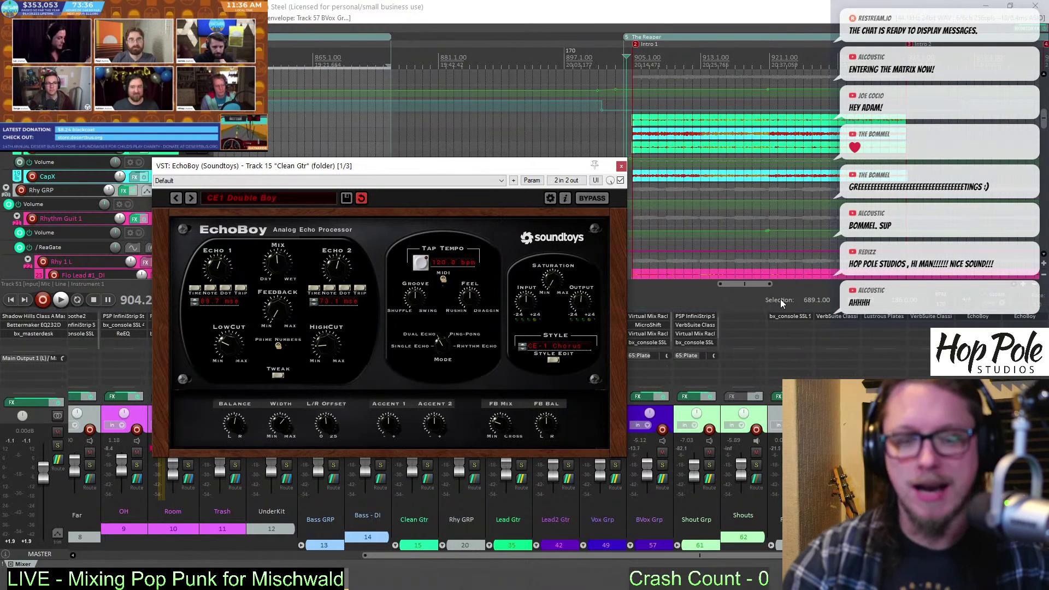
pyautogui.click(566, 347)
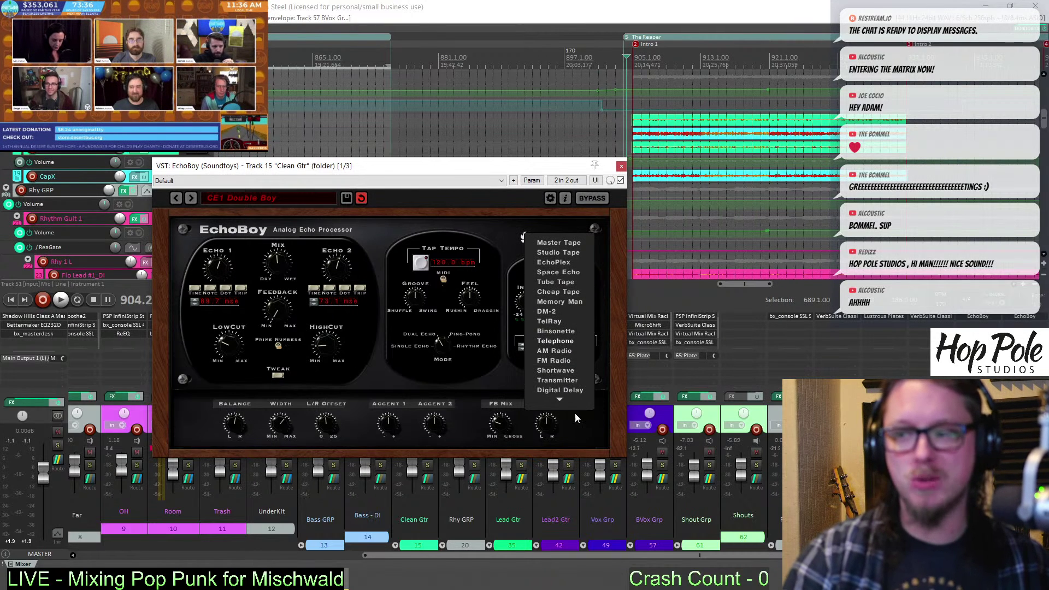
pyautogui.click(565, 402)
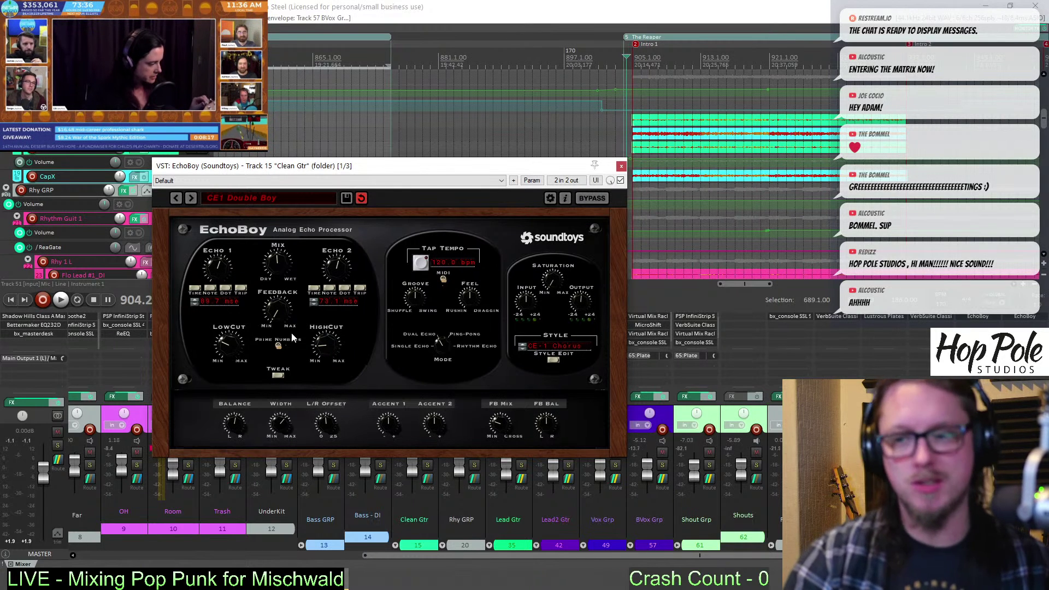
pyautogui.moveTo(340, 167); pyautogui.dragTo(342, 171)
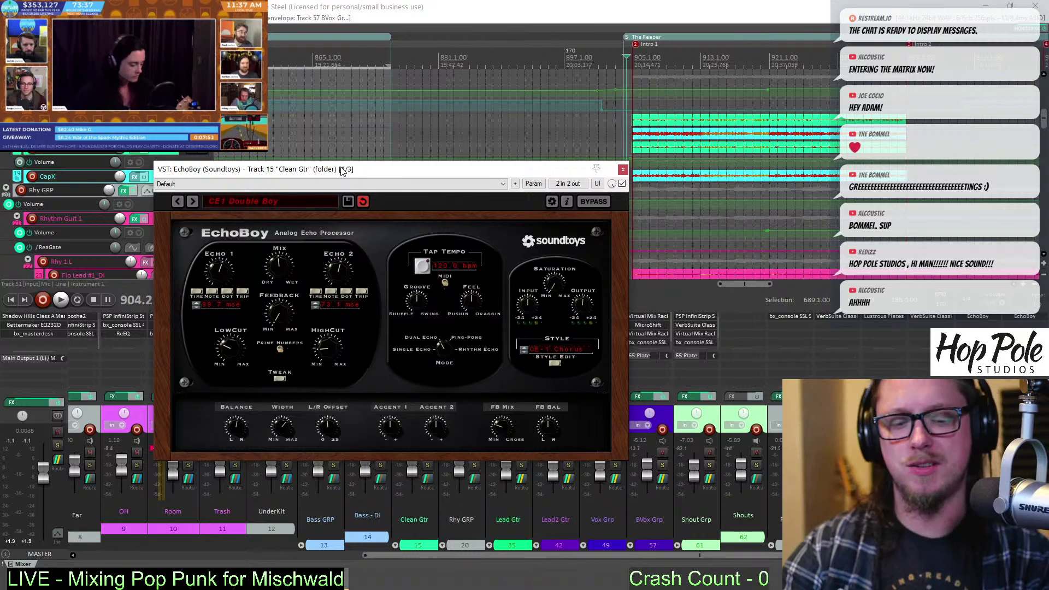
# Play Intro 1 with EchoBoy open and examine how the chorus effect sounds on the clean guitars
pyautogui.scroll(-2, 687, 101)
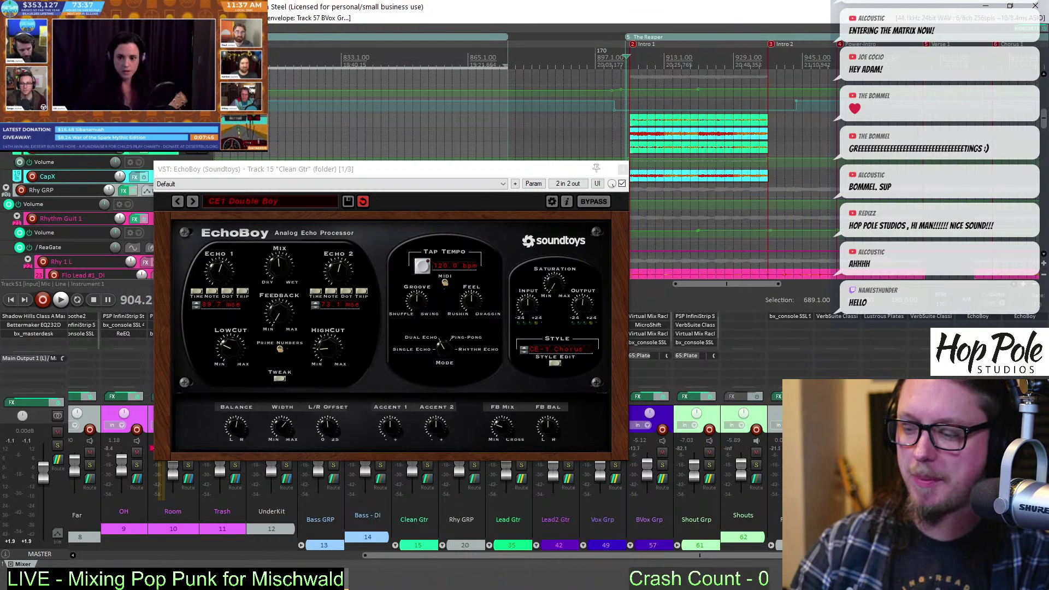
pyautogui.press('space')
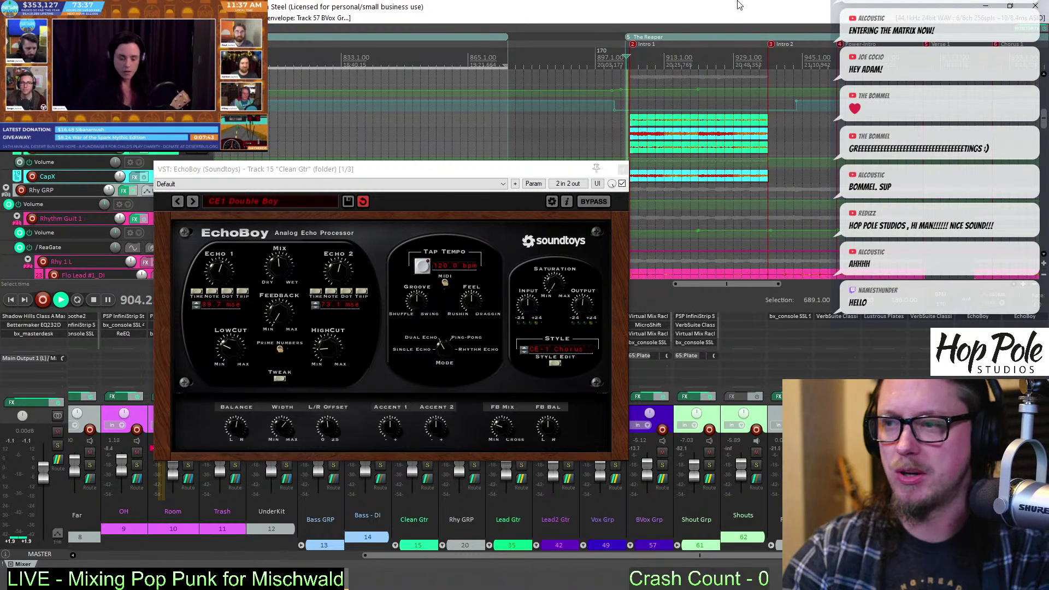
pyautogui.scroll(4, 492, 110)
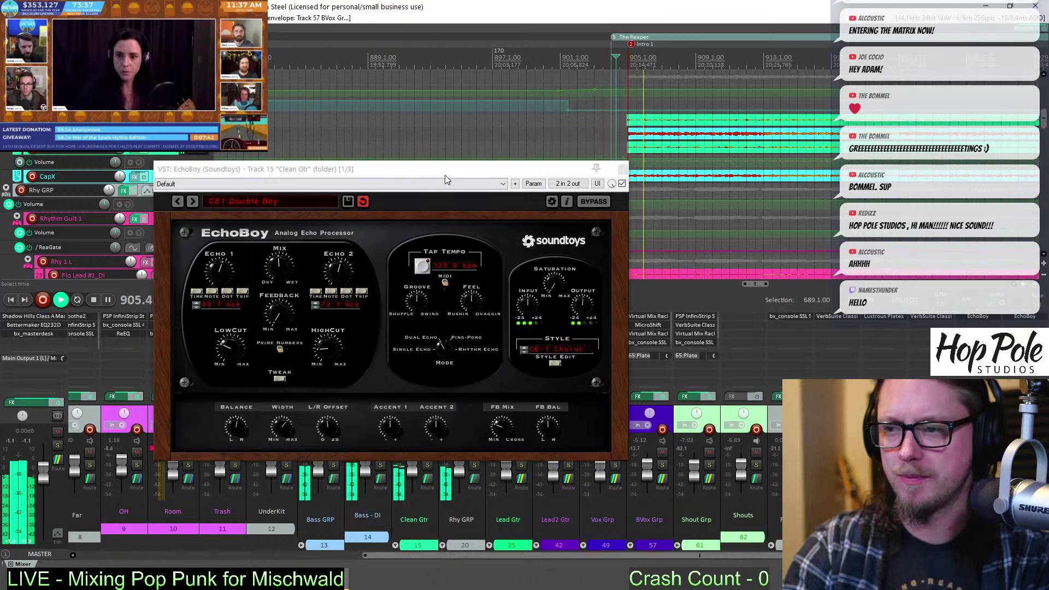
pyautogui.moveTo(444, 175); pyautogui.dragTo(422, 165)
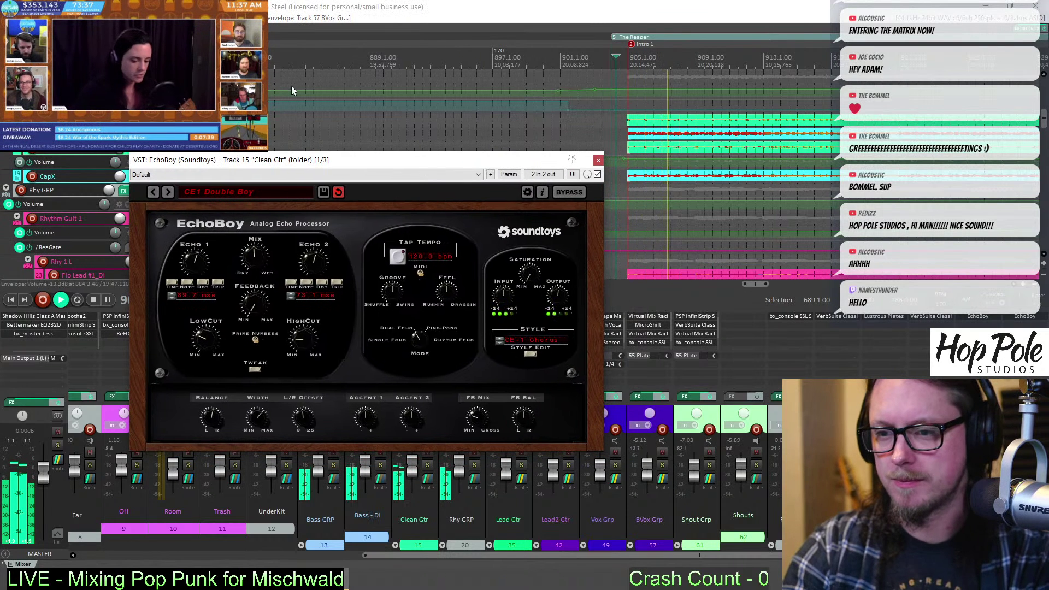
pyautogui.scroll(-2, 542, 124)
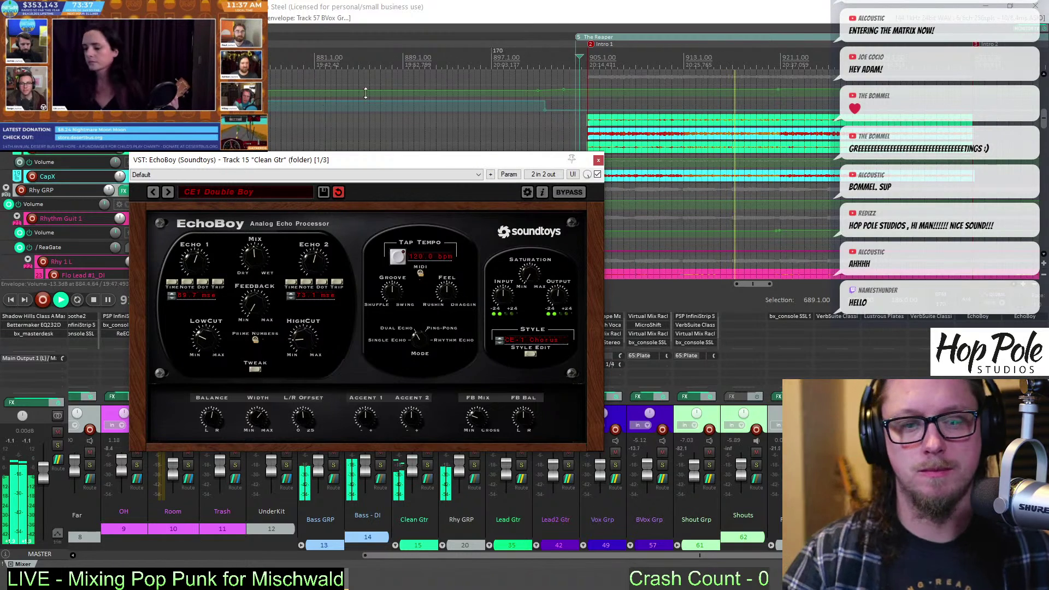
pyautogui.scroll(-2, 720, 189)
pyautogui.scroll(2, 720, 189)
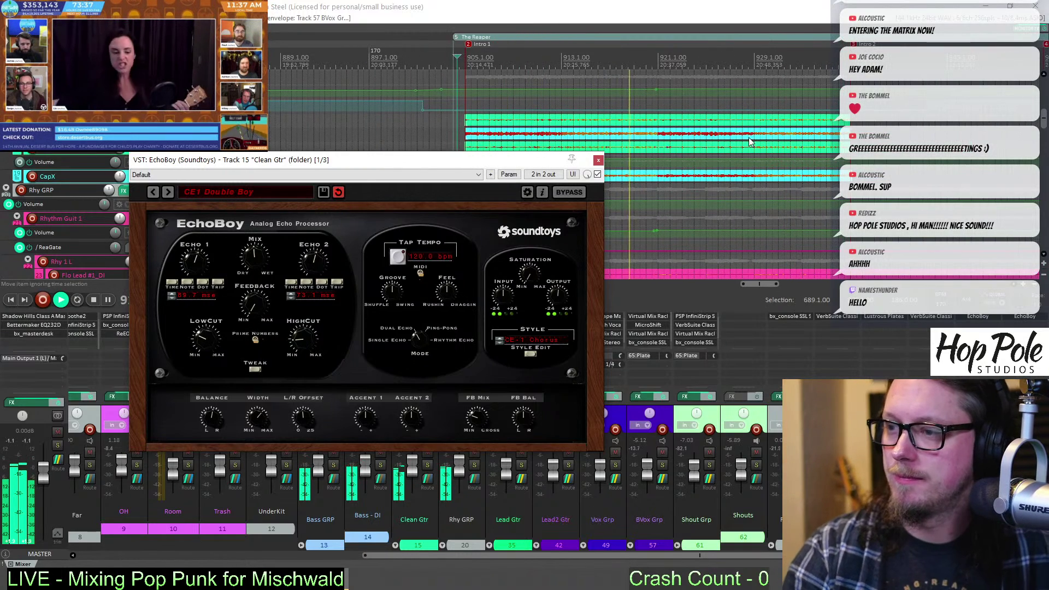
pyautogui.scroll(-1, 733, 104)
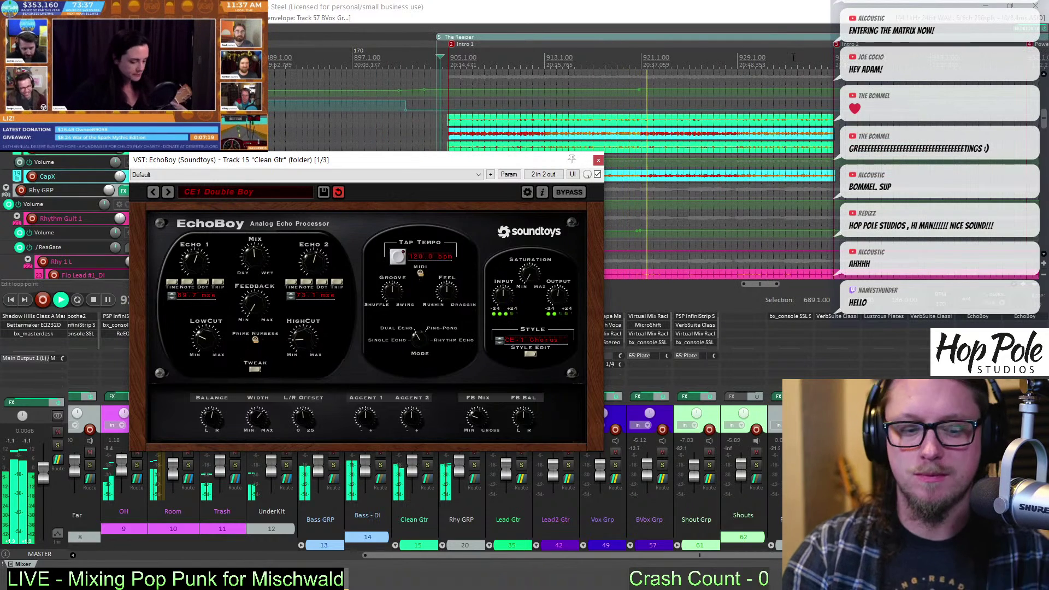
# Restart playback from just before Intro 2 and close the EchoBoy window
pyautogui.press('space')
pyautogui.click(825, 66)
pyautogui.press('space')
pyautogui.scroll(1, 643, 161)
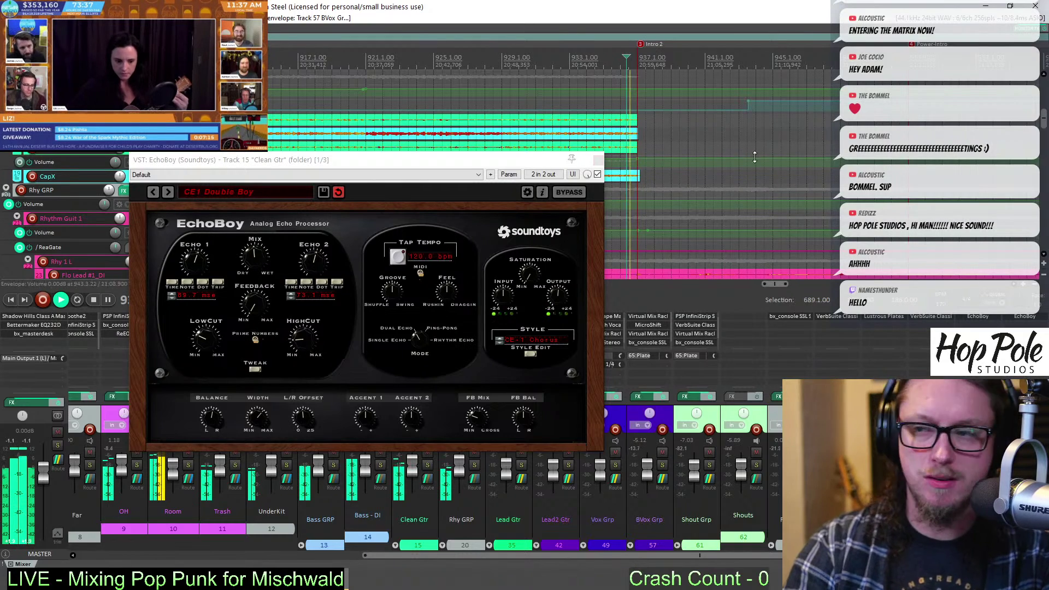
pyautogui.click(598, 160)
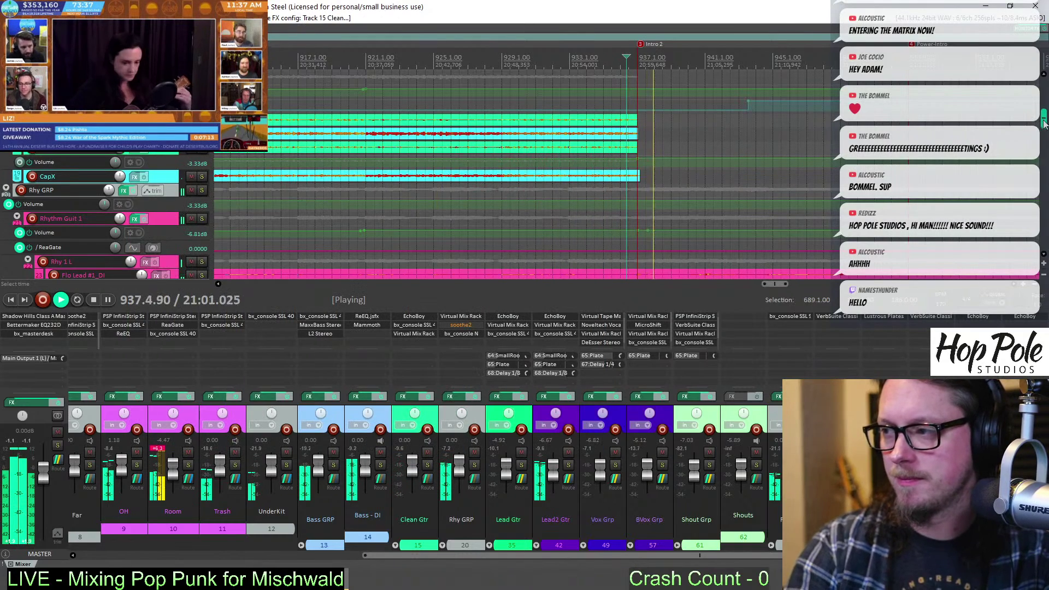
# Examine the Lead 1 and Lead 2 guitar tracks while Intro 2 plays towards the Power-Intro
pyautogui.moveTo(1043, 118); pyautogui.dragTo(1043, 184)
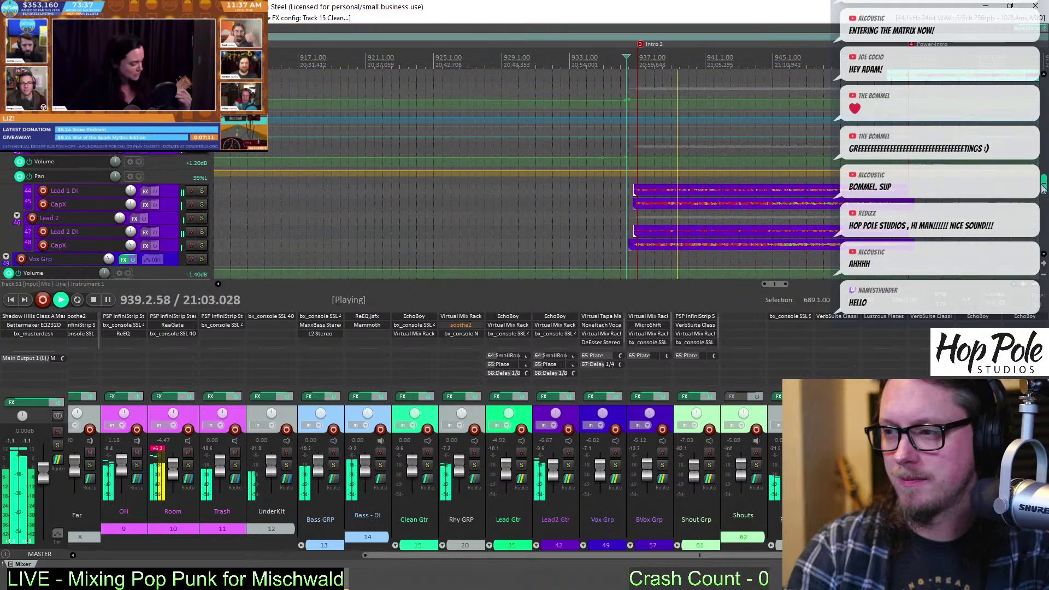
pyautogui.scroll(-2, 876, 160)
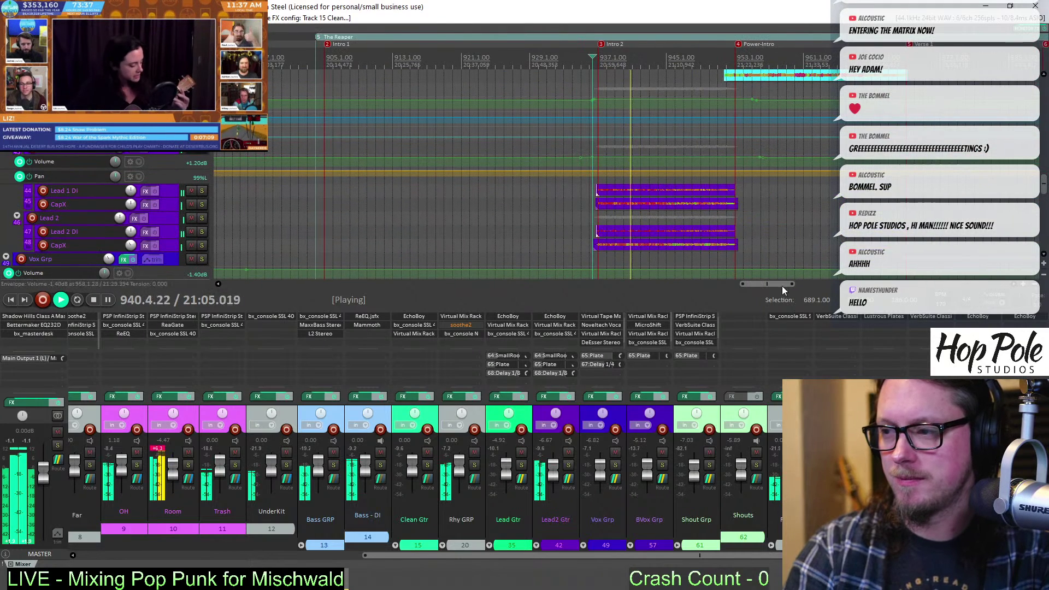
pyautogui.moveTo(771, 285); pyautogui.dragTo(781, 284)
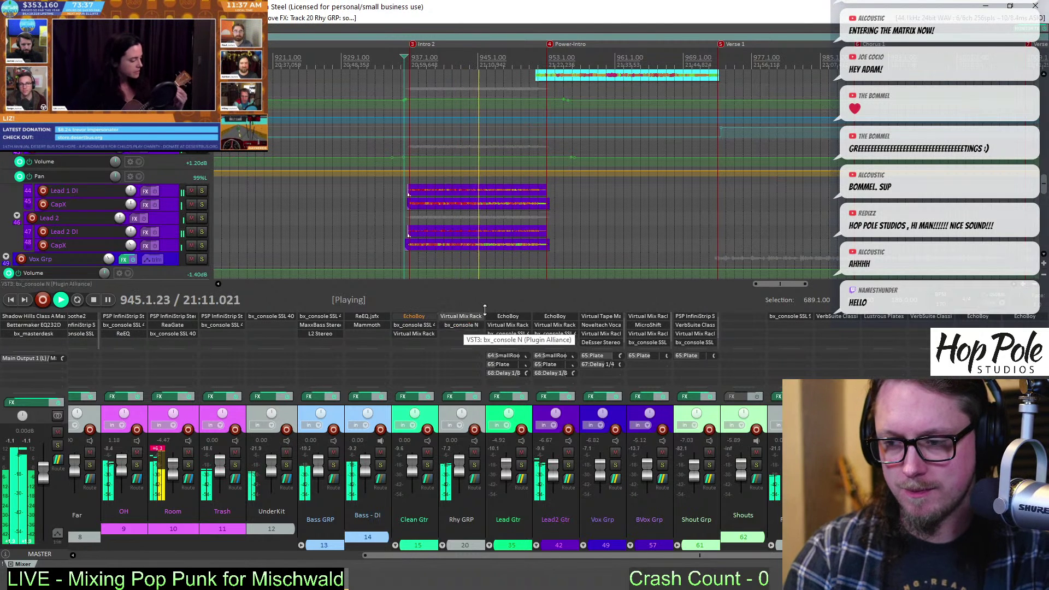
# Remove the unwanted effect from the Rhy GRP folder and stop playback
pyautogui.keyDown('alt'); pyautogui.click(455, 330); pyautogui.keyUp('alt')
pyautogui.moveTo(1043, 184); pyautogui.dragTo(1044, 167)
pyautogui.press('space')
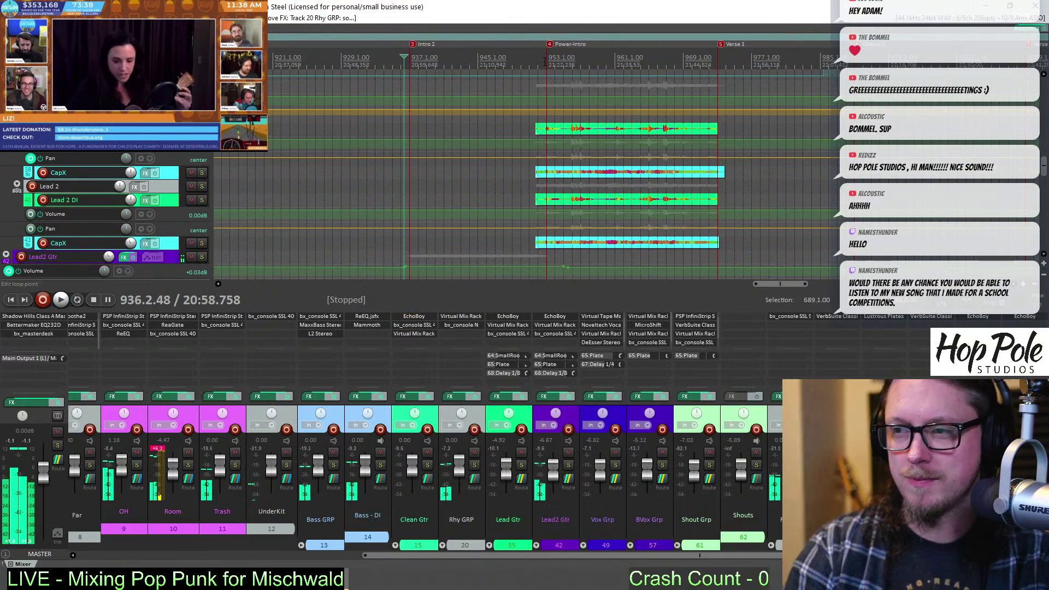
# Set the playback position just before the Power-Intro, solo the Lead Gtr folder and open its EchoBoy effect clear of the guitar items
pyautogui.click(543, 68)
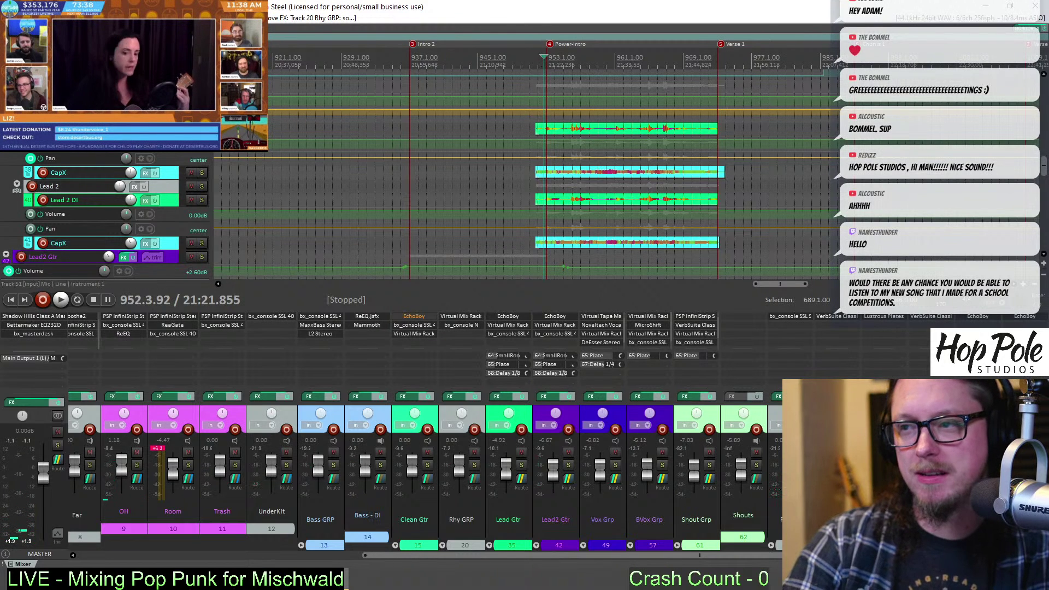
pyautogui.click(508, 315)
pyautogui.click(521, 465)
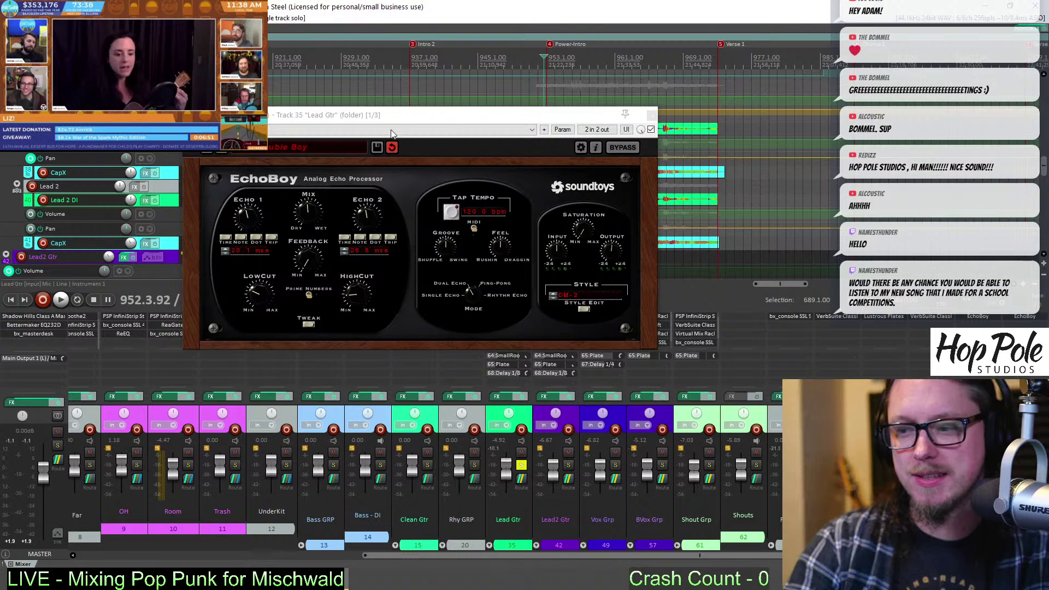
pyautogui.moveTo(382, 114); pyautogui.dragTo(265, 89)
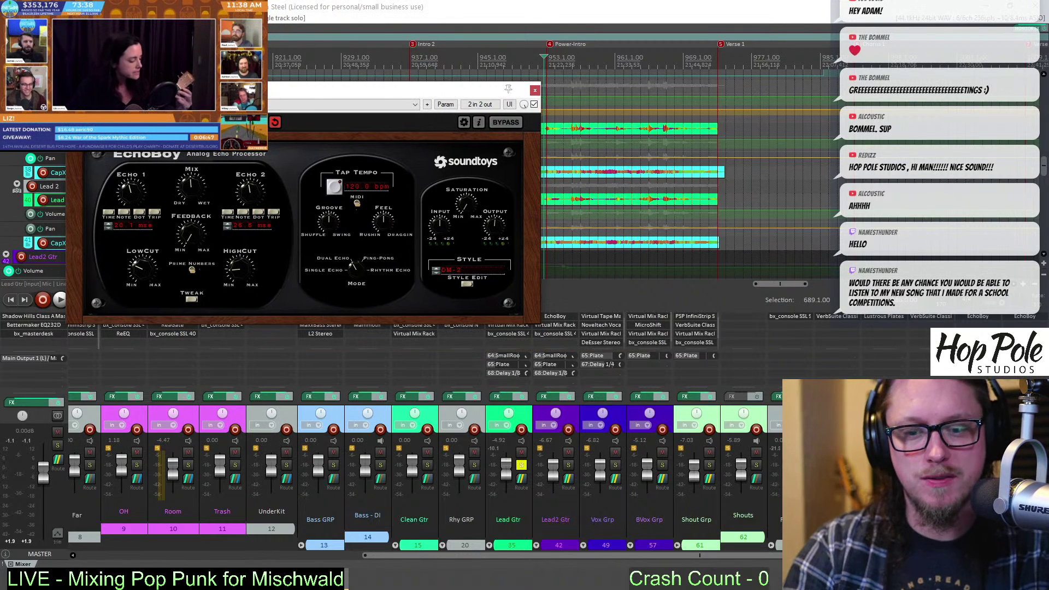
pyautogui.moveTo(265, 89); pyautogui.dragTo(229, 167)
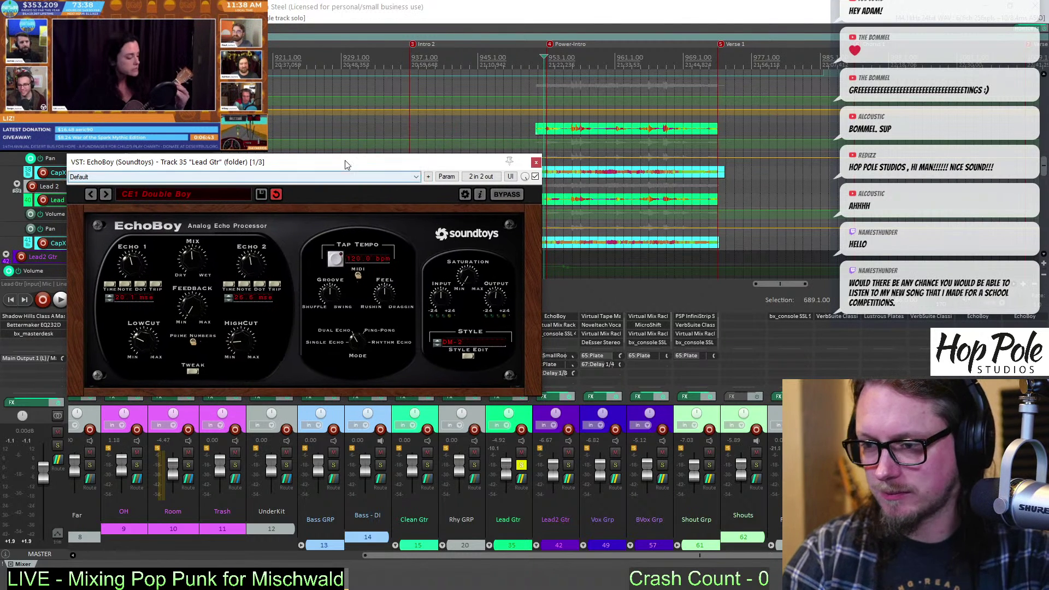
pyautogui.moveTo(413, 160); pyautogui.dragTo(402, 159)
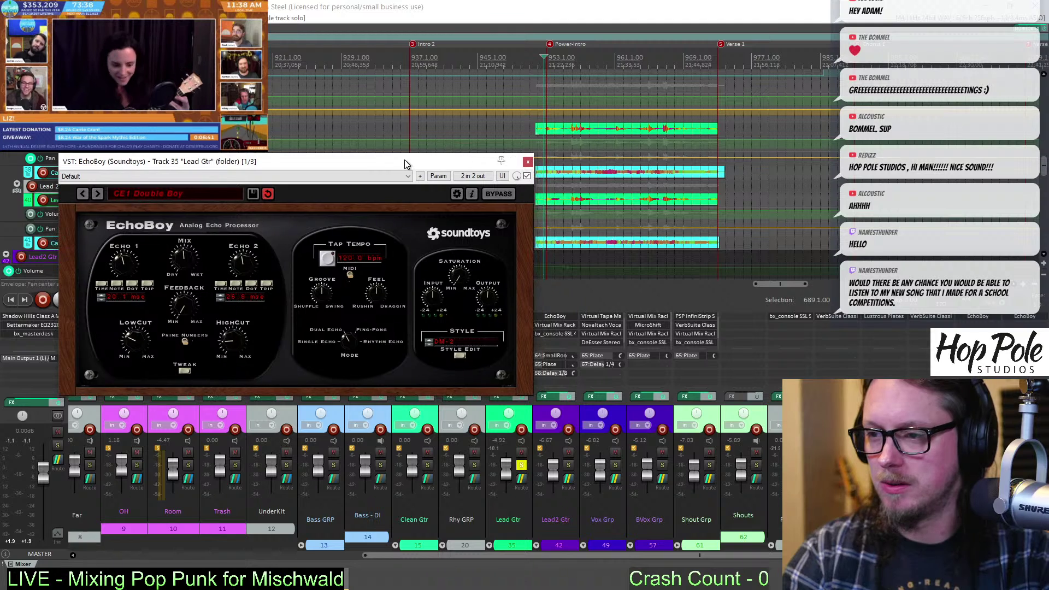
# Listen to the soloed lead guitars around the Power-Intro and examine EchoBoy's available echo styles, keeping DM-2
pyautogui.scroll(3, 586, 66)
pyautogui.click(587, 65)
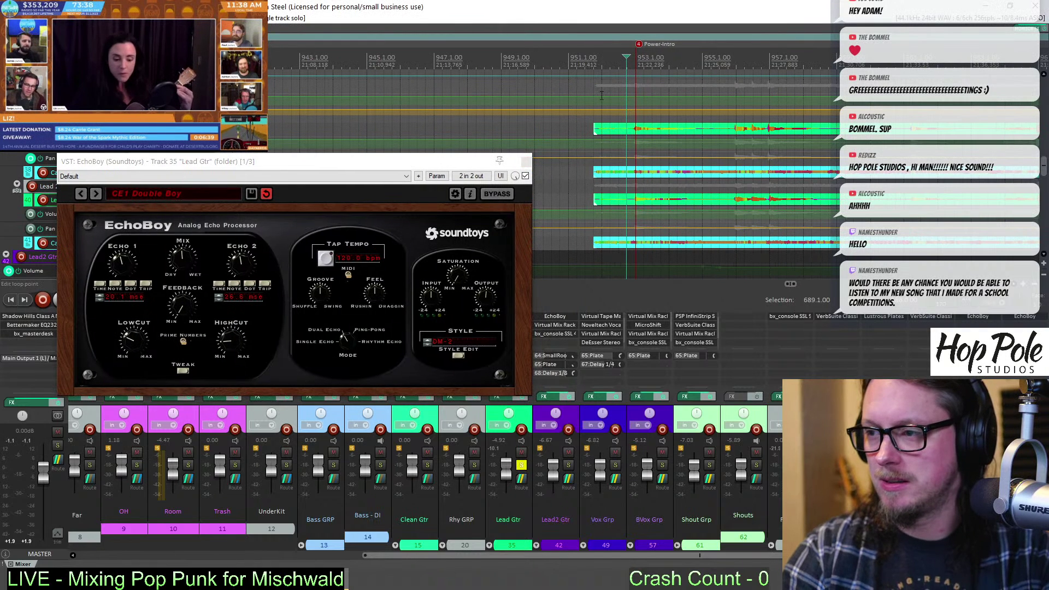
pyautogui.press('space')
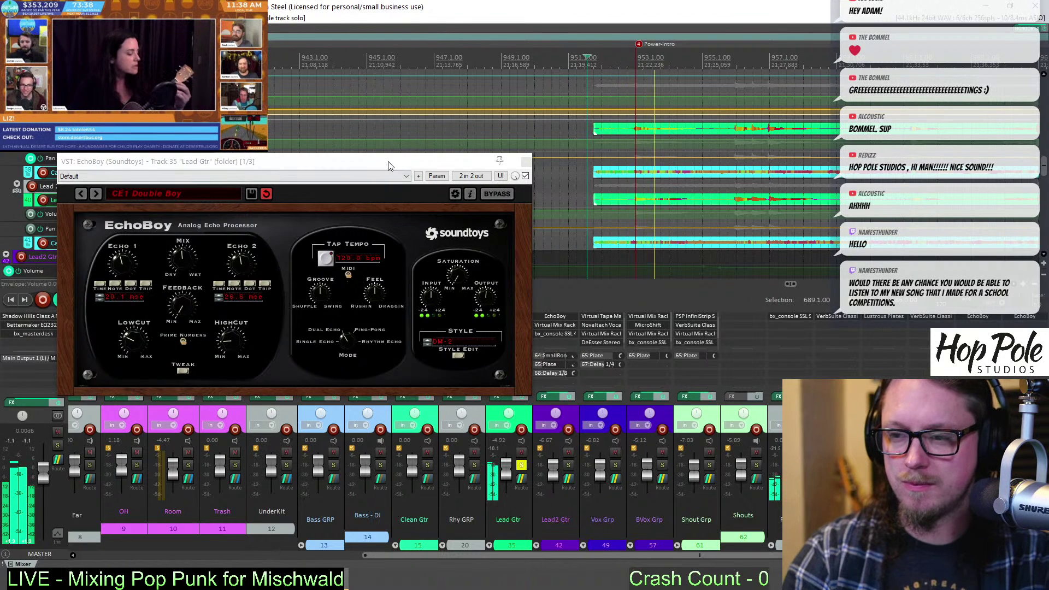
pyautogui.moveTo(361, 162); pyautogui.dragTo(377, 161)
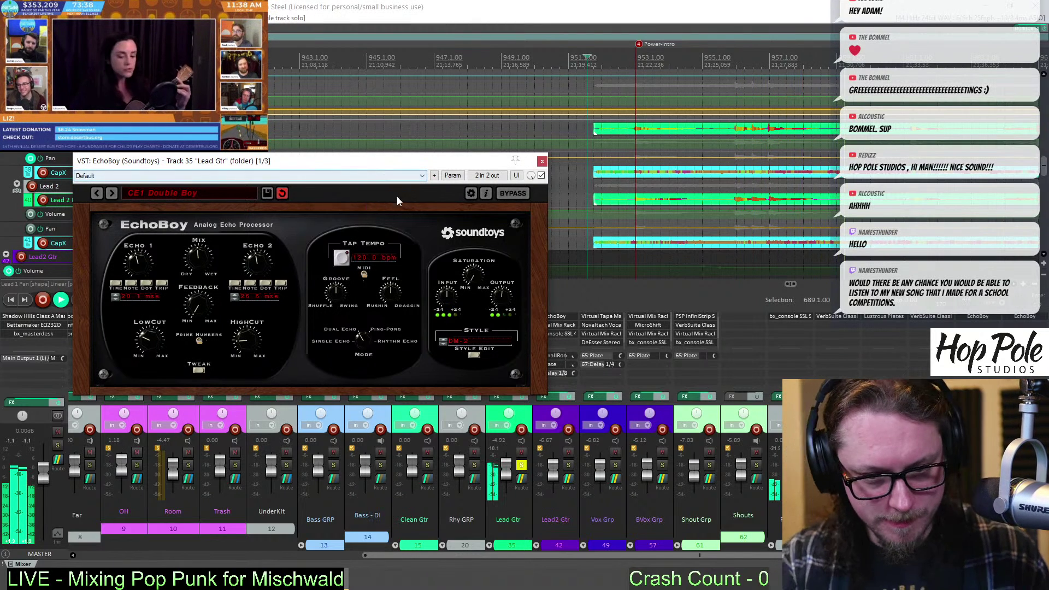
pyautogui.scroll(-2, 812, 178)
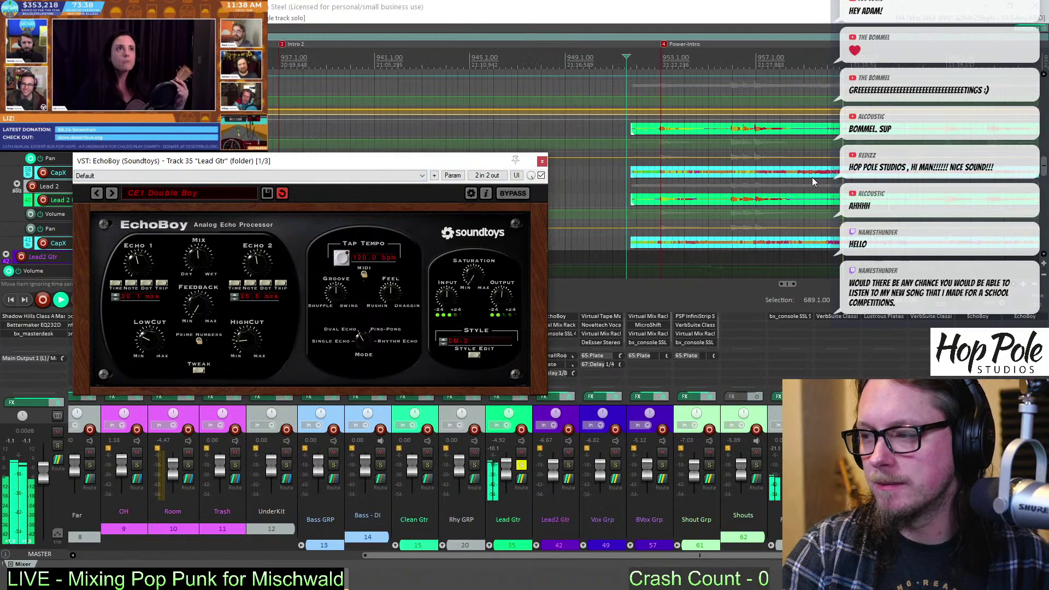
pyautogui.scroll(2, 807, 180)
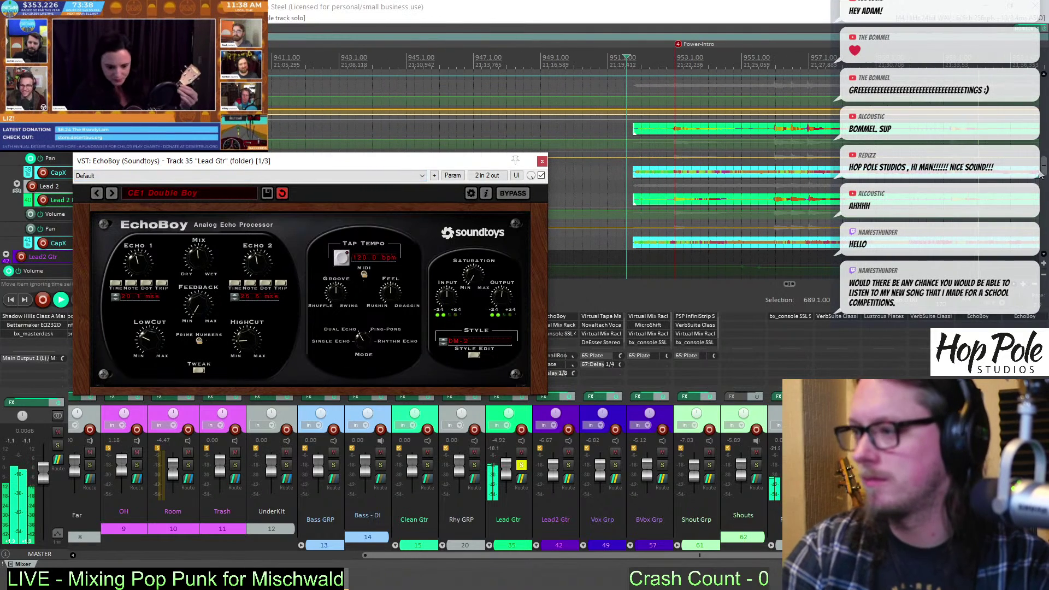
pyautogui.press('space')
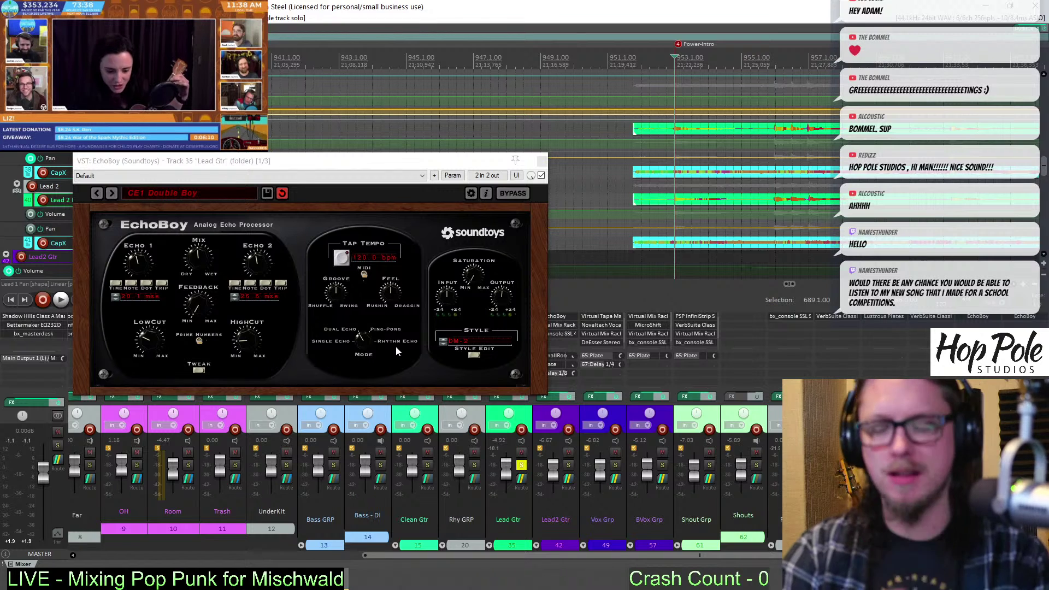
pyautogui.click(469, 344)
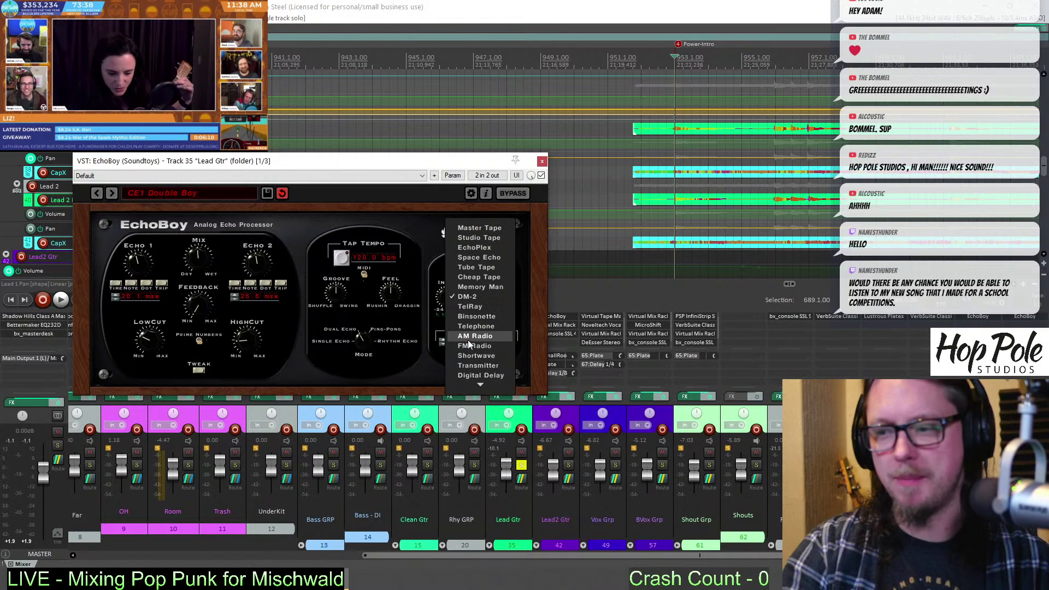
pyautogui.click(426, 363)
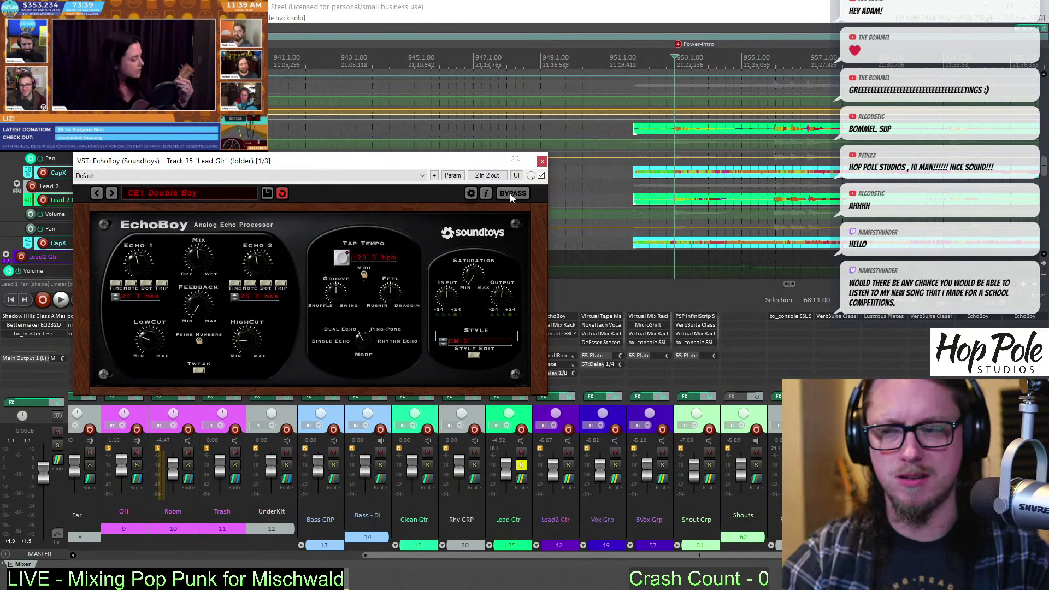
# Compare the Power-Intro lead guitars with EchoBoy bypassed and active, leave it active and close its window
pyautogui.press('space')
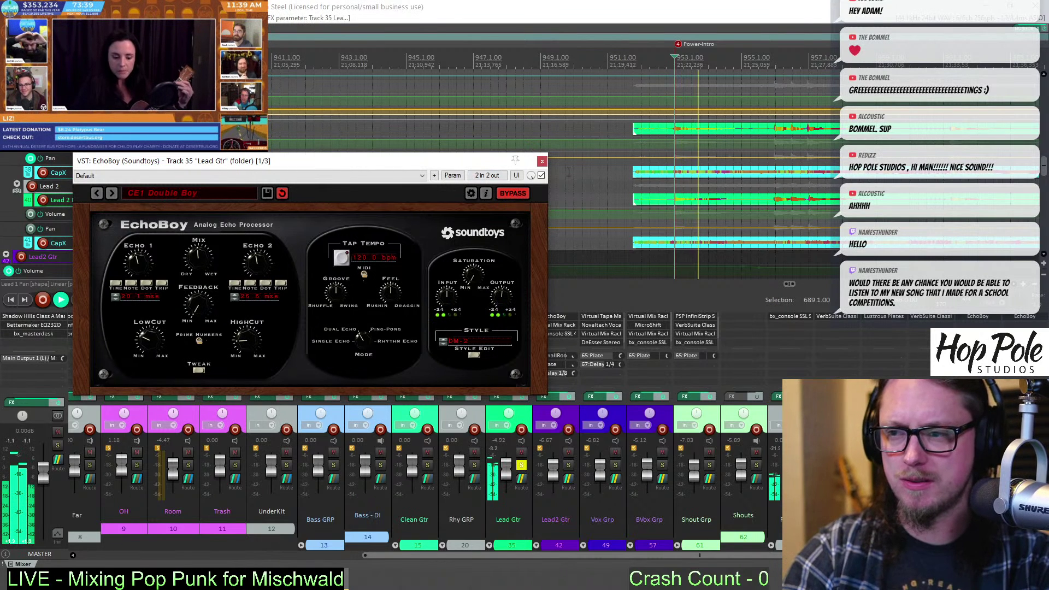
pyautogui.press('space')
pyautogui.click(507, 193)
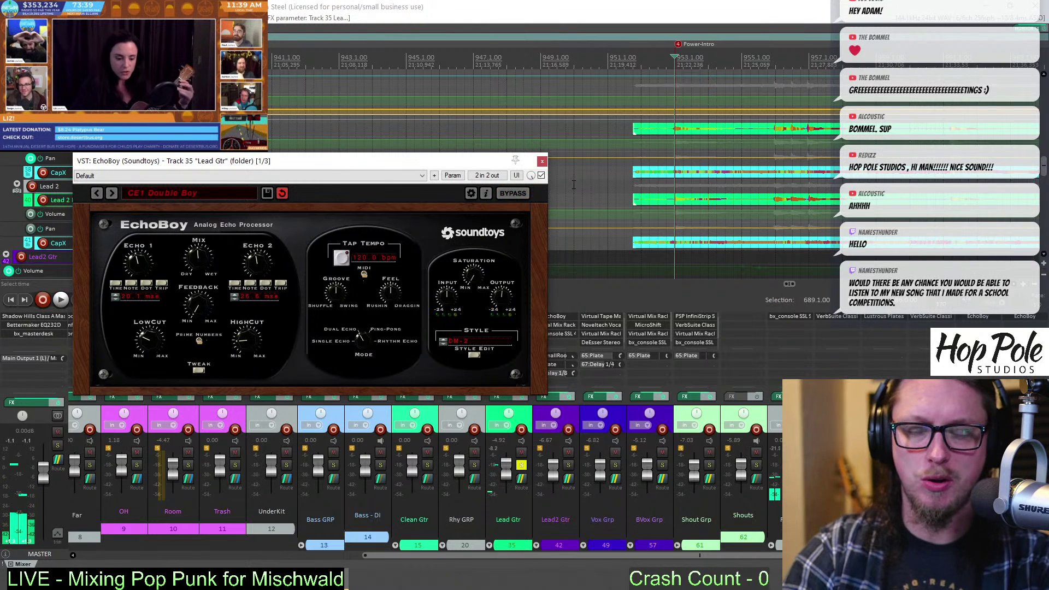
pyautogui.press('space')
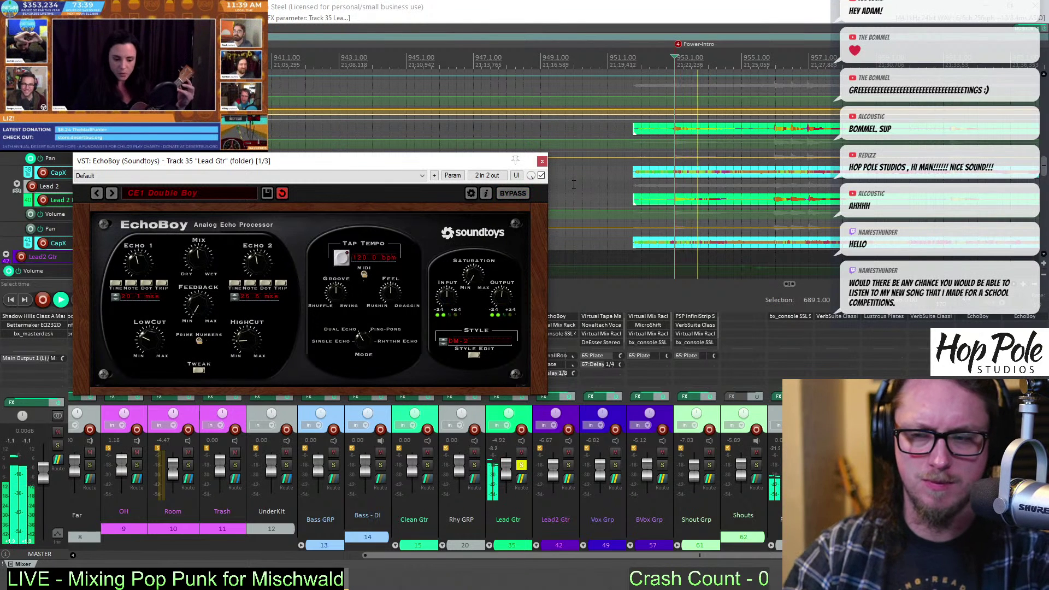
pyautogui.press('space')
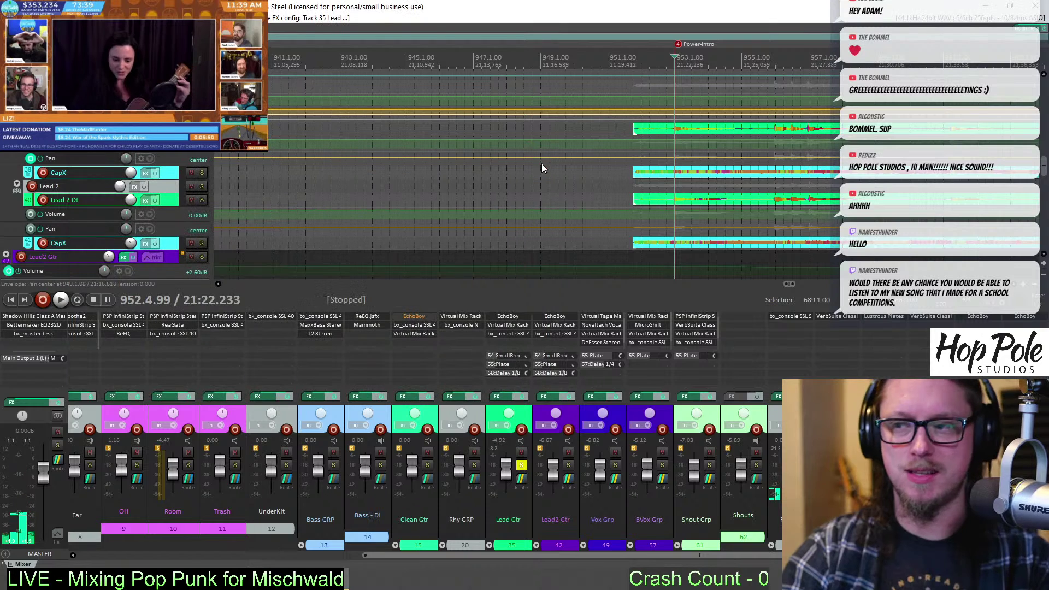
pyautogui.click(542, 161)
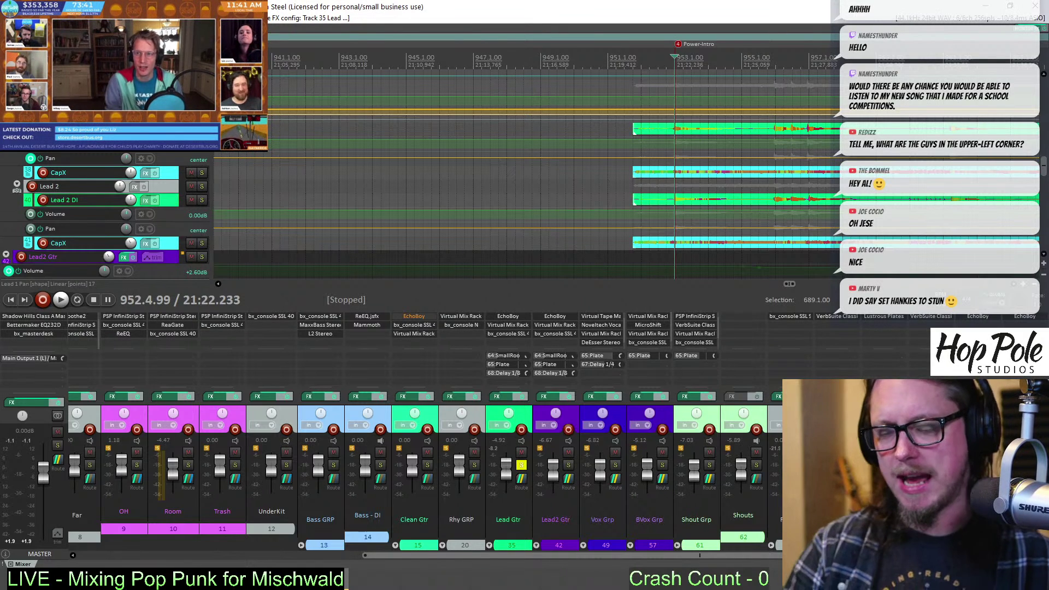
# Set the time selection to the whole The Reaper region
pyautogui.scroll(-8, 651, 133)
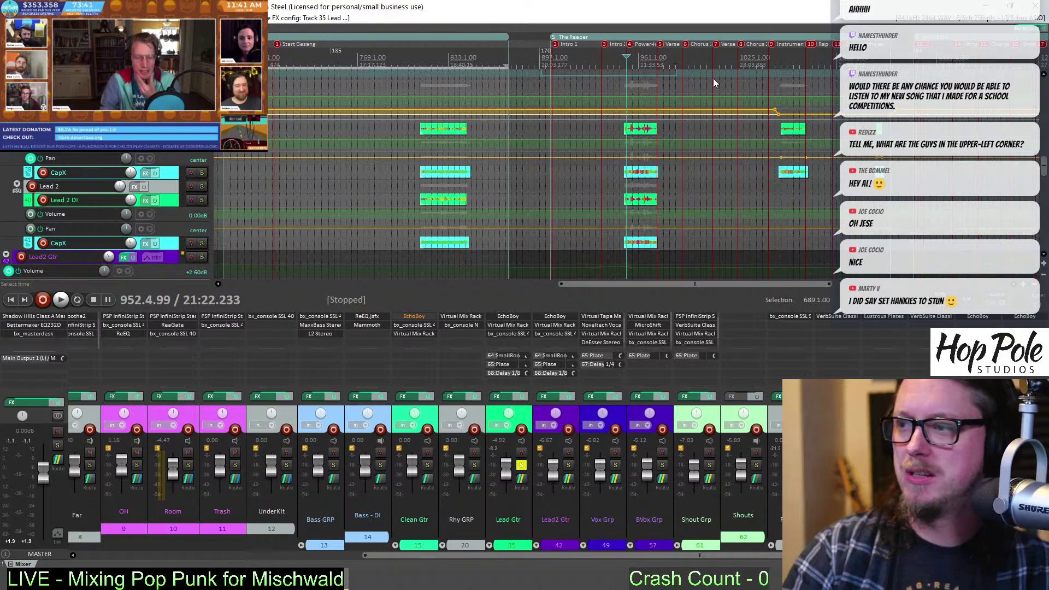
pyautogui.click(593, 36)
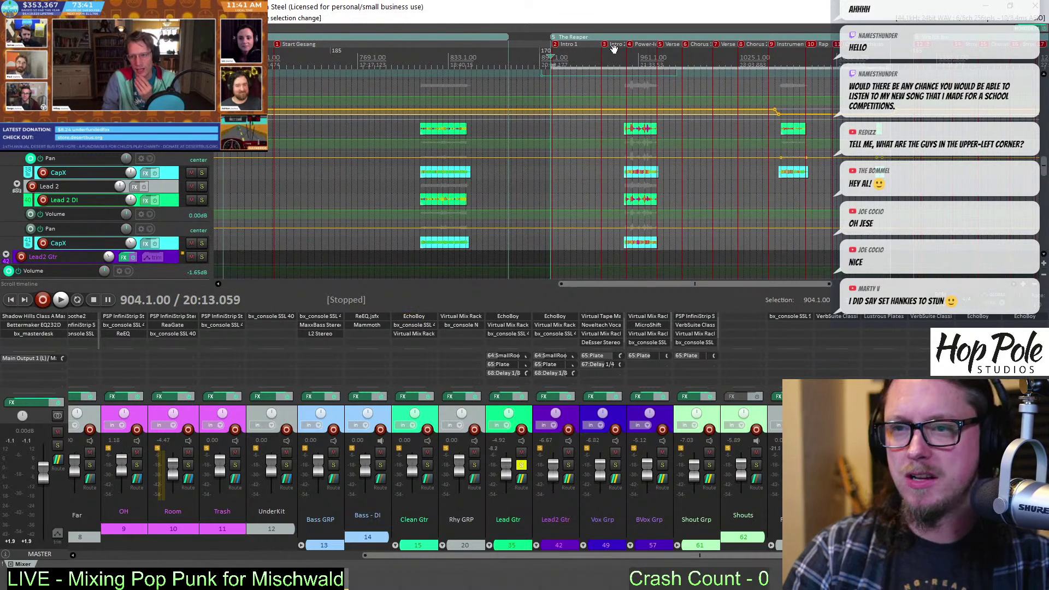
pyautogui.scroll(-2, 727, 287)
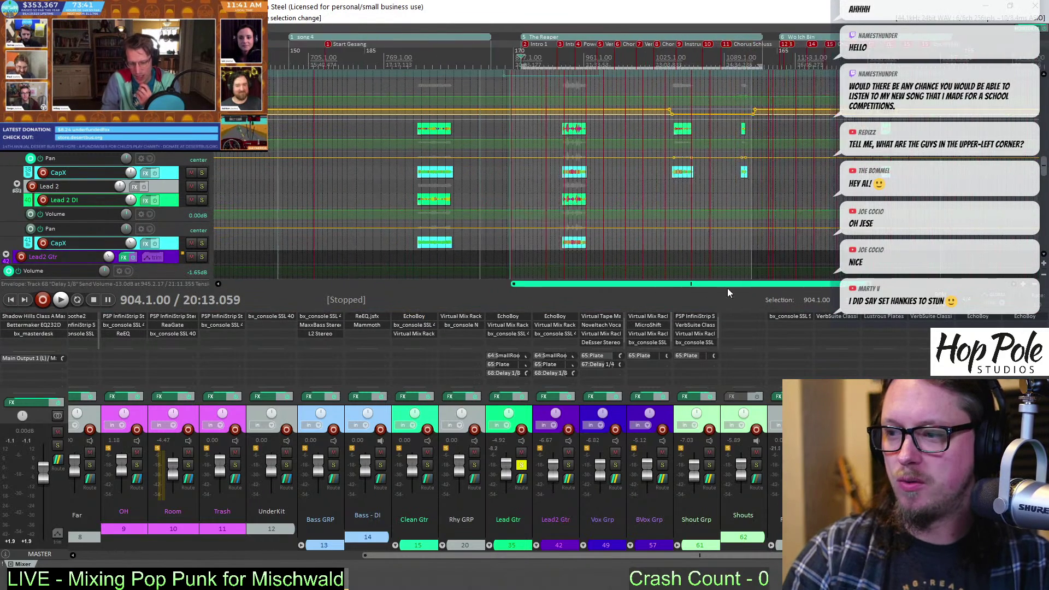
pyautogui.hscroll(2, 726, 287)
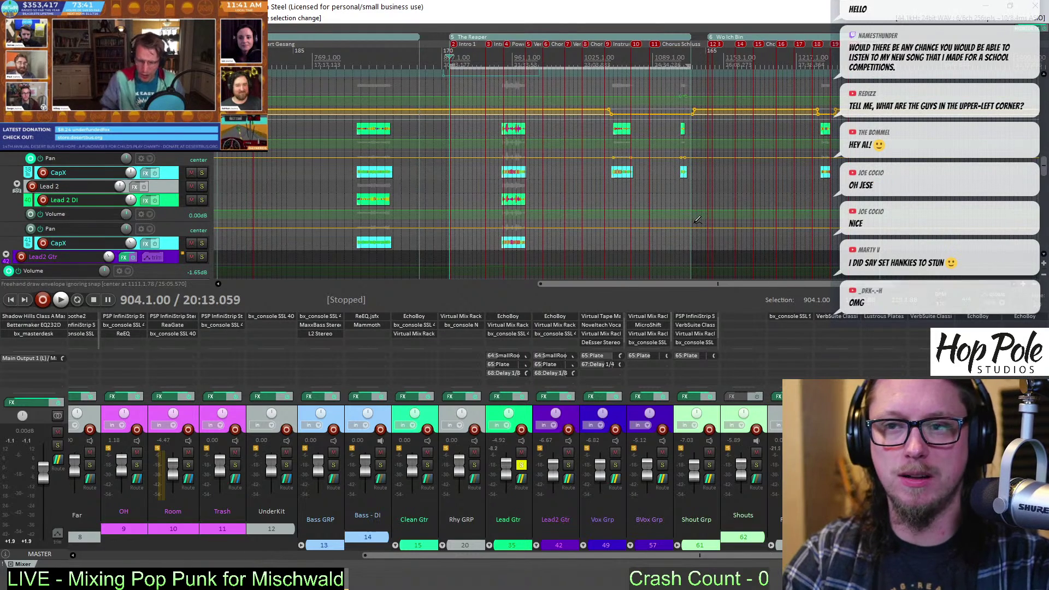
# Open the render settings for the time selection and name the output file Mischwald - The Reaper Mix 2
pyautogui.hotkey('ctrl', 'alt', 'r')
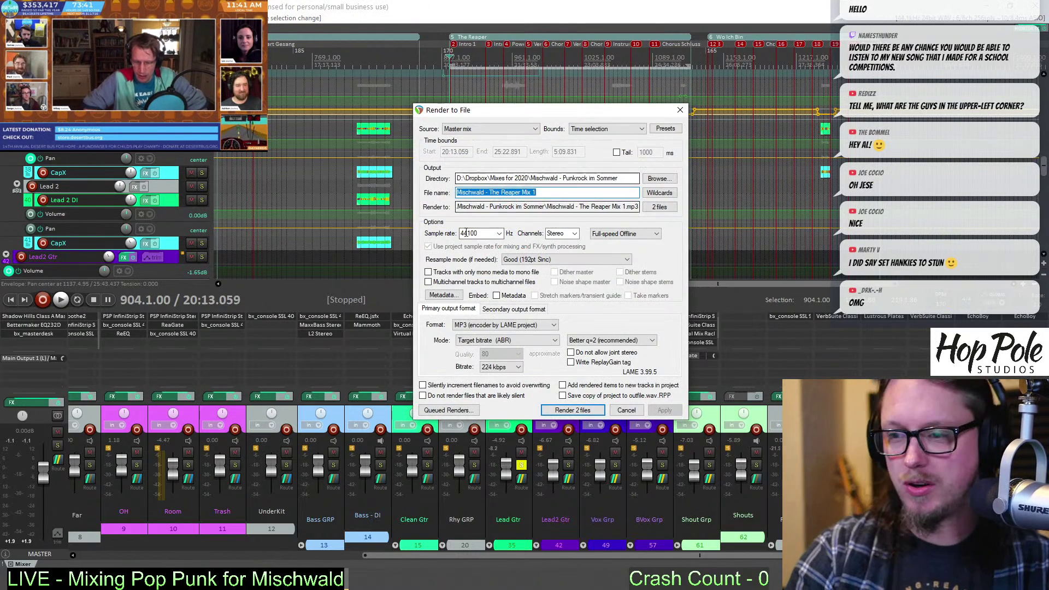
pyautogui.doubleClick(534, 192)
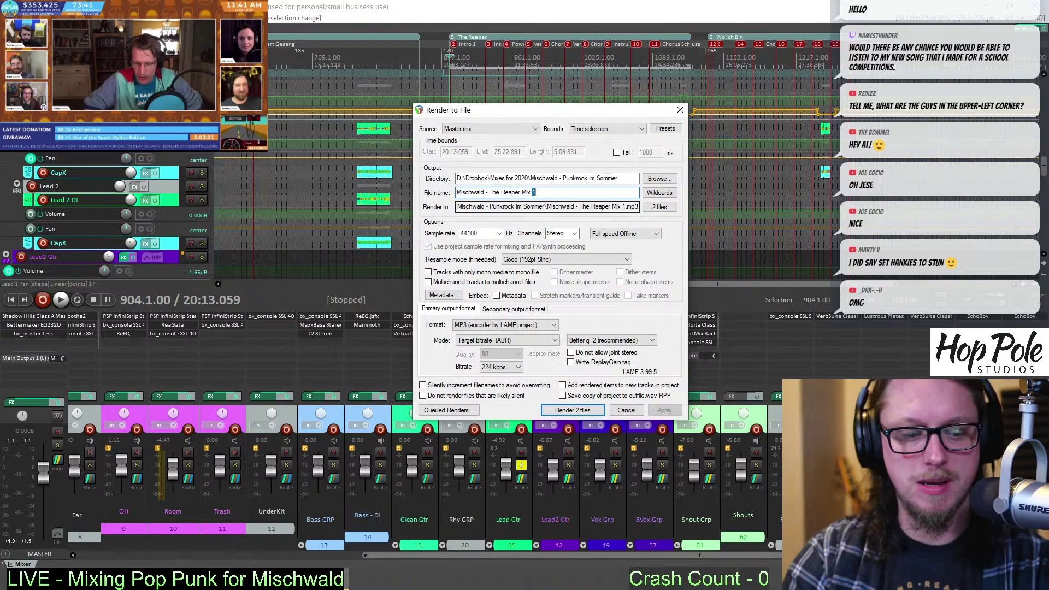
pyautogui.write('2')
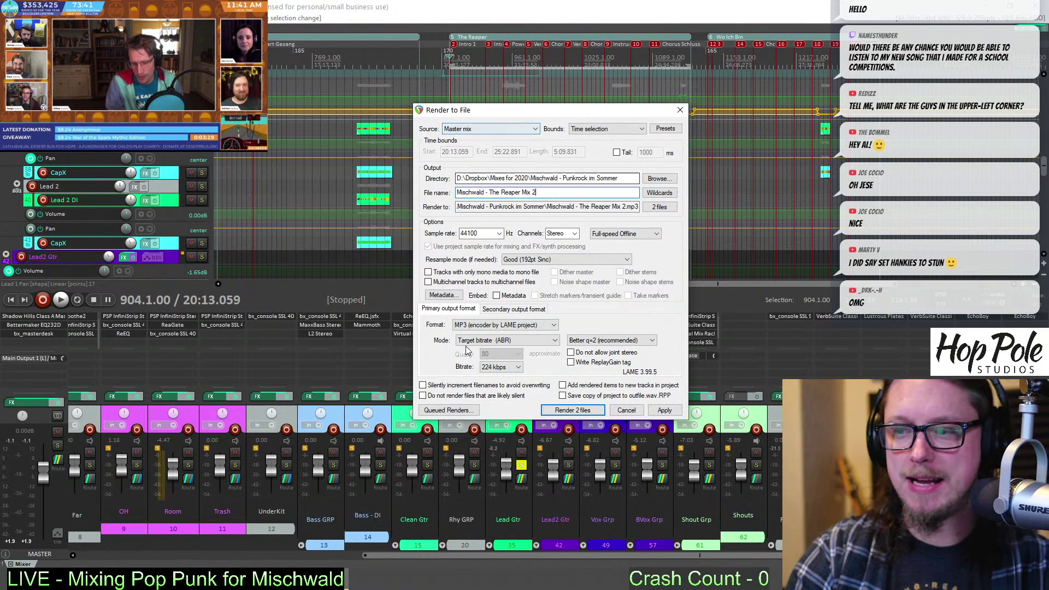
# Examine the render's primary MP3 and secondary WAV output format settings, including bitrate and bit depth
pyautogui.click(495, 309)
pyautogui.click(460, 309)
pyautogui.click(489, 309)
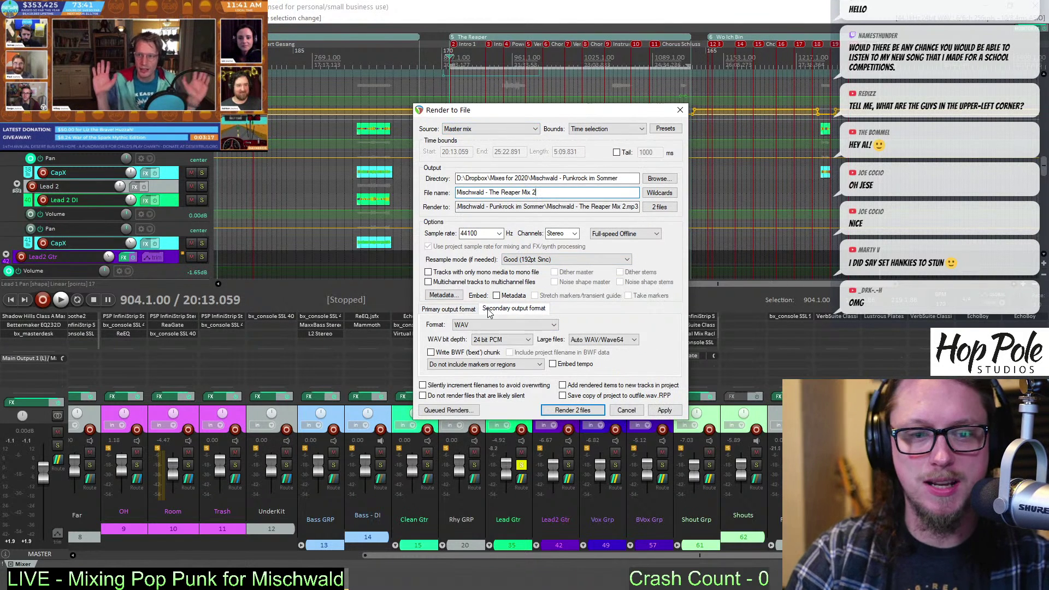
pyautogui.click(466, 309)
pyautogui.click(492, 310)
pyautogui.click(465, 310)
pyautogui.click(500, 309)
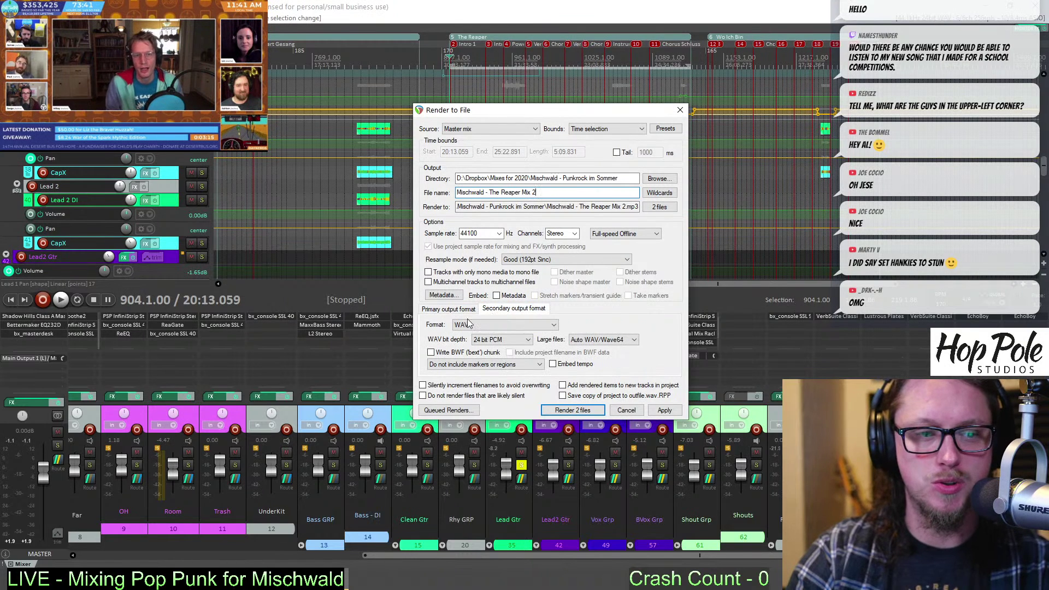
pyautogui.click(451, 309)
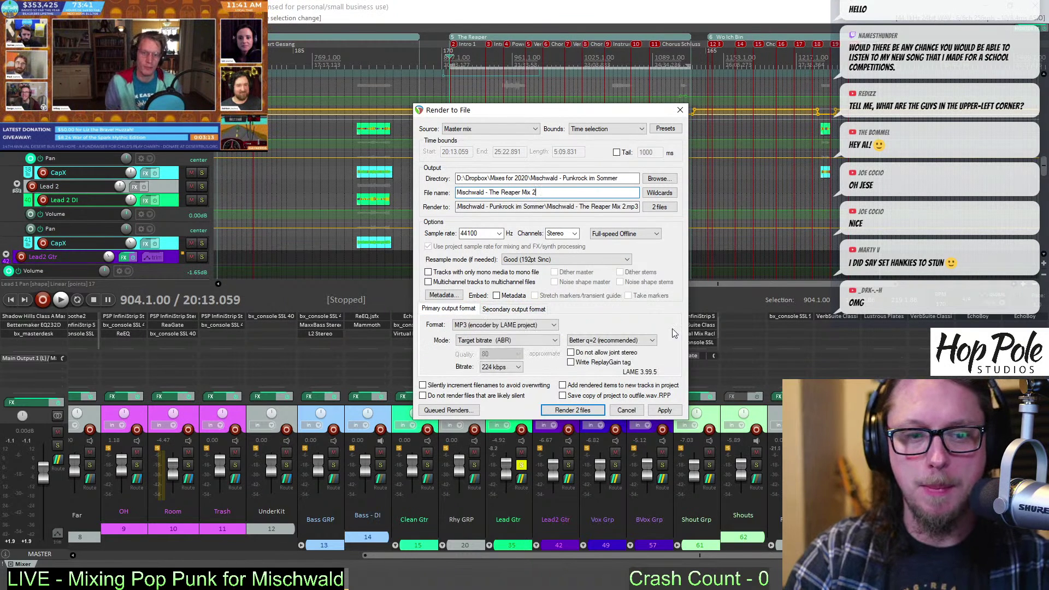
pyautogui.click(493, 310)
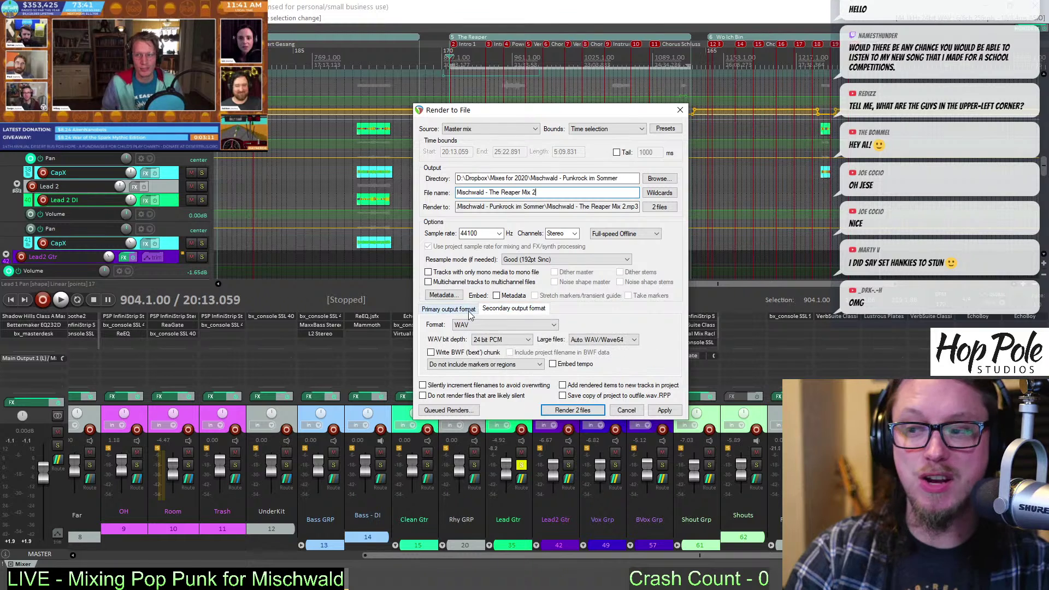
pyautogui.click(465, 310)
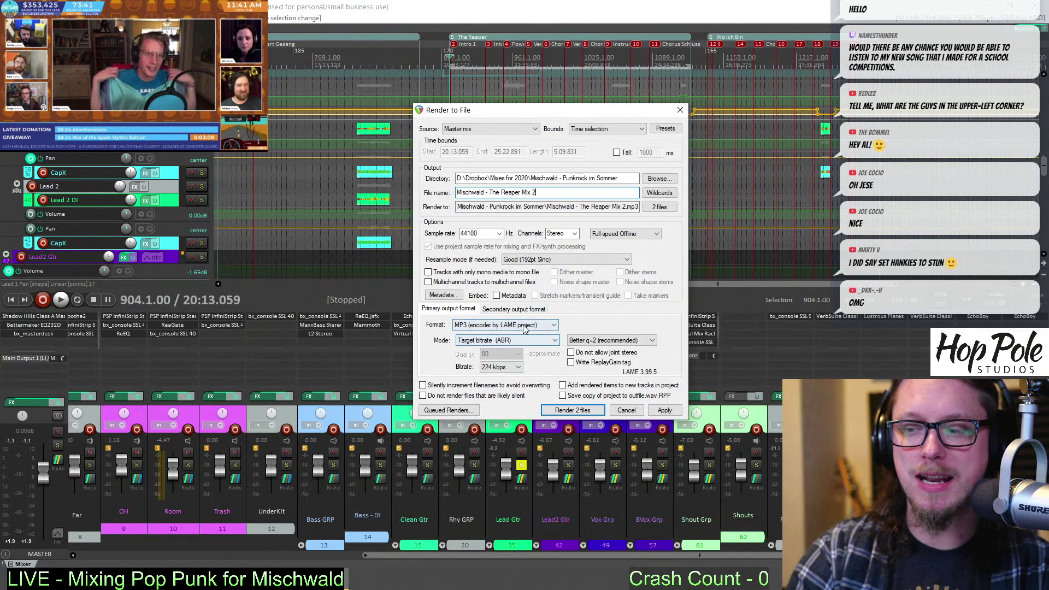
pyautogui.click(505, 309)
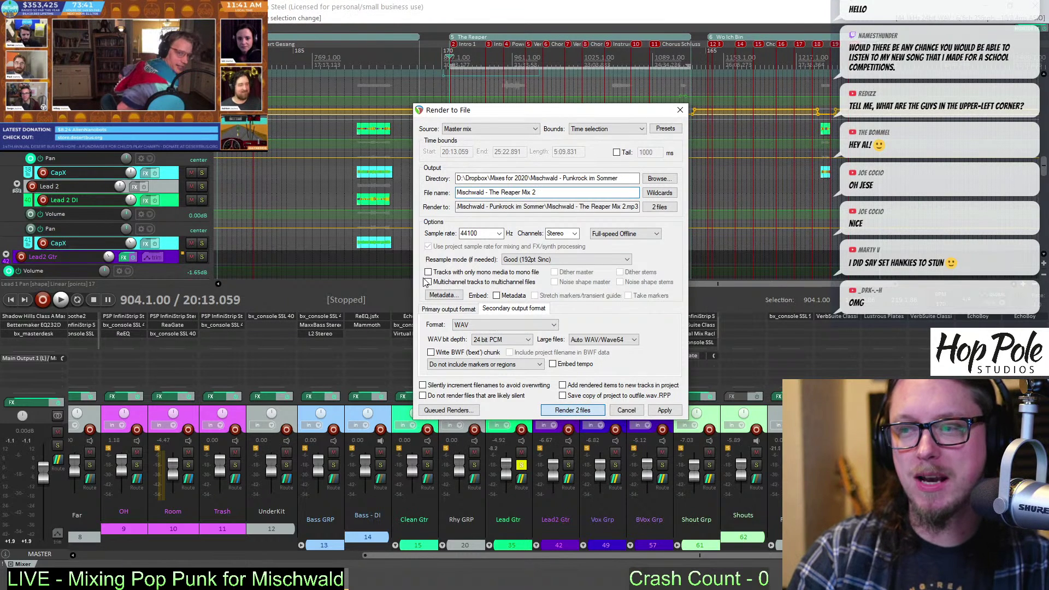
pyautogui.press('Return')
pyautogui.moveTo(548, 218); pyautogui.dragTo(424, 216)
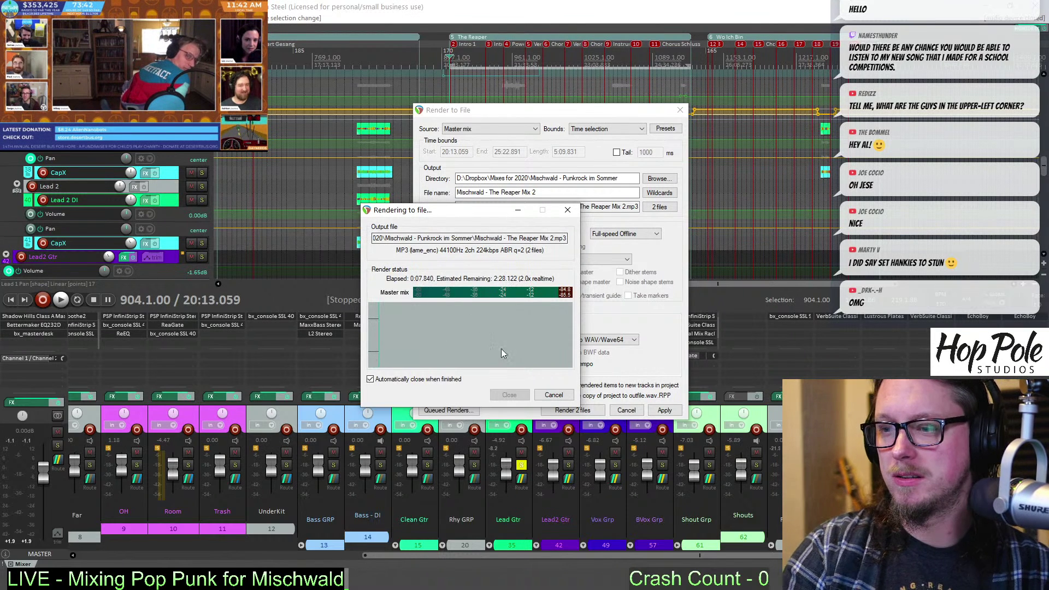
pyautogui.click(553, 395)
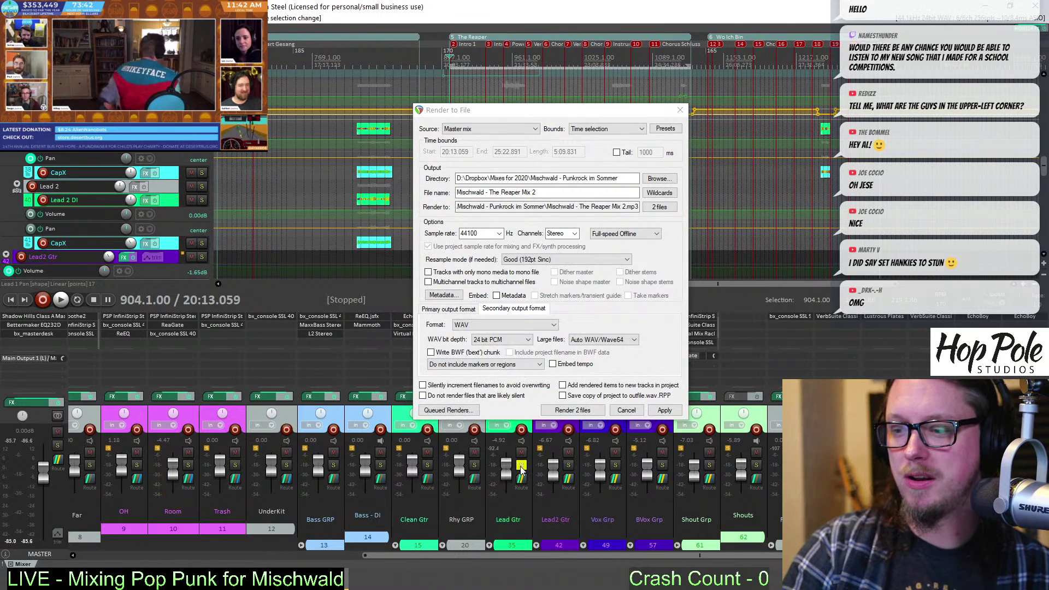
# Unsolo the Lead Gtr folder so the full mix is heard
pyautogui.click(520, 465)
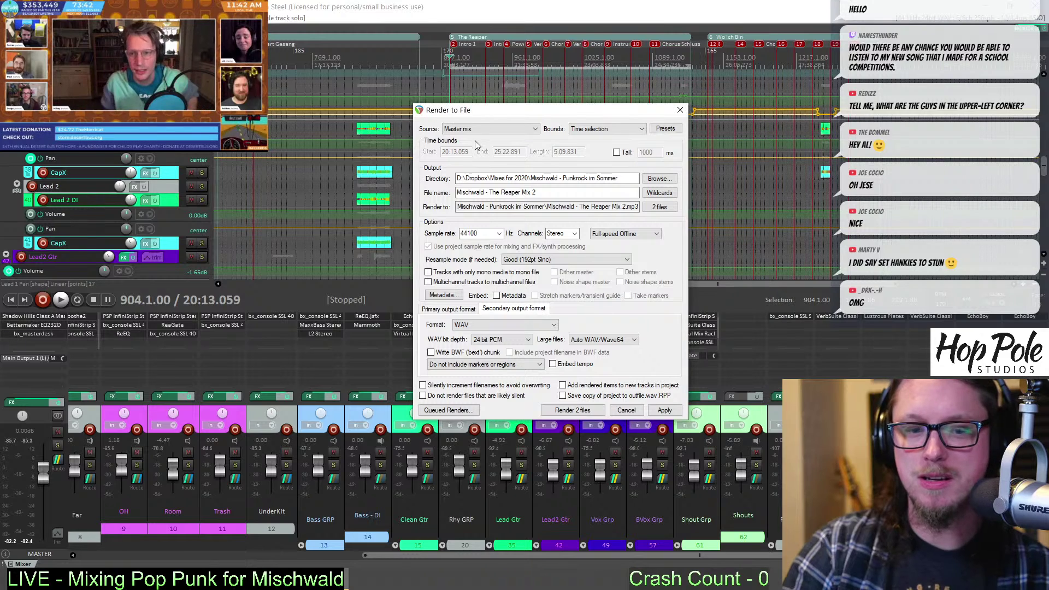
# Render the MP3 and WAV files of Mischwald - The Reaper Mix 2
pyautogui.press('Return')
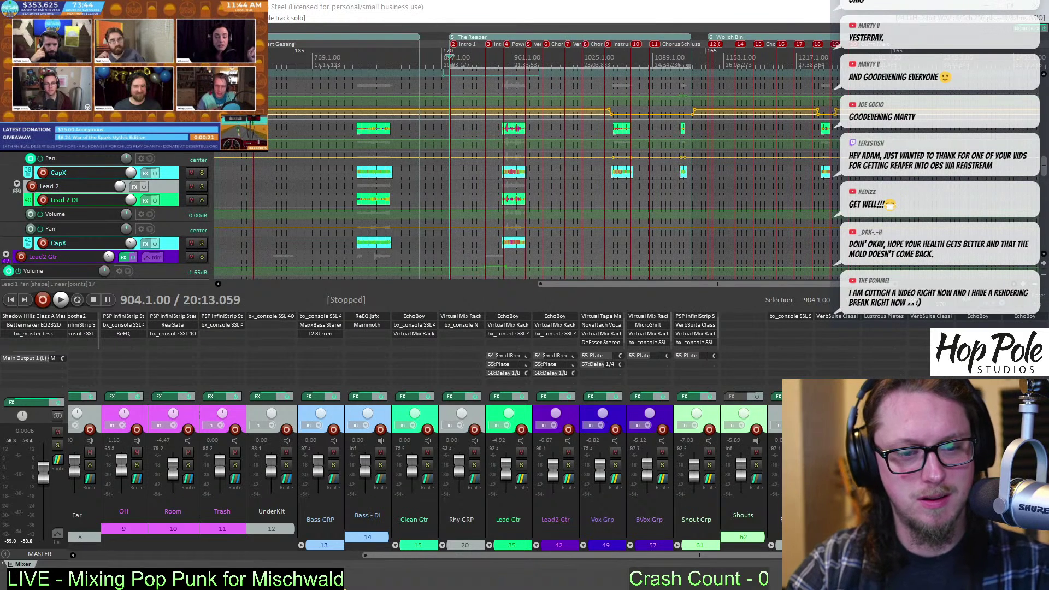
# In the song 4 region, trim the starts of the Lead 1 and Lead 2 CapX items in Lead2 Gtr to just before bar 830
pyautogui.scroll(-2, 683, 104)
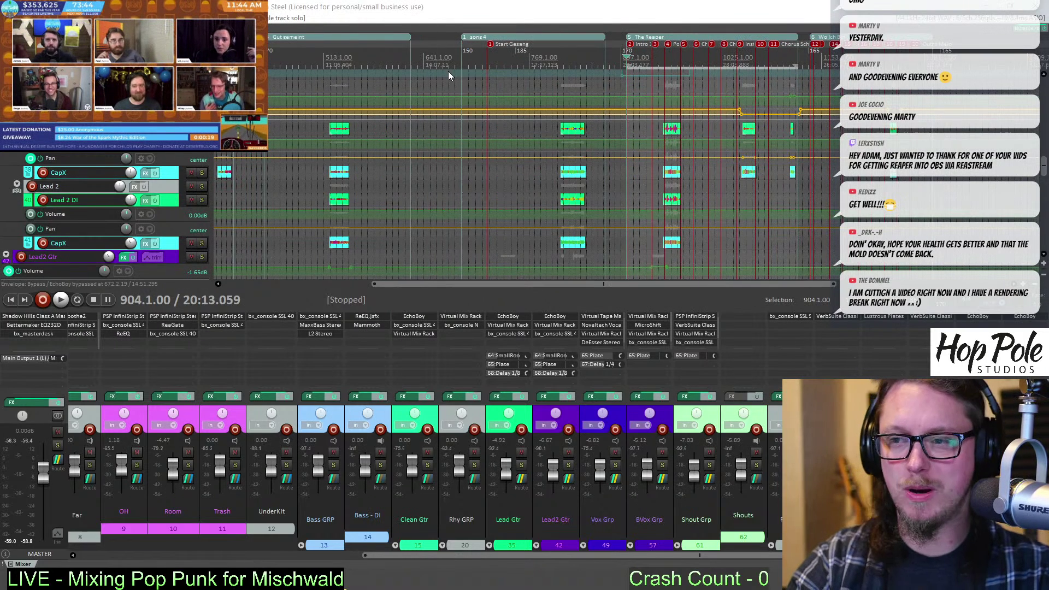
pyautogui.scroll(3, 562, 63)
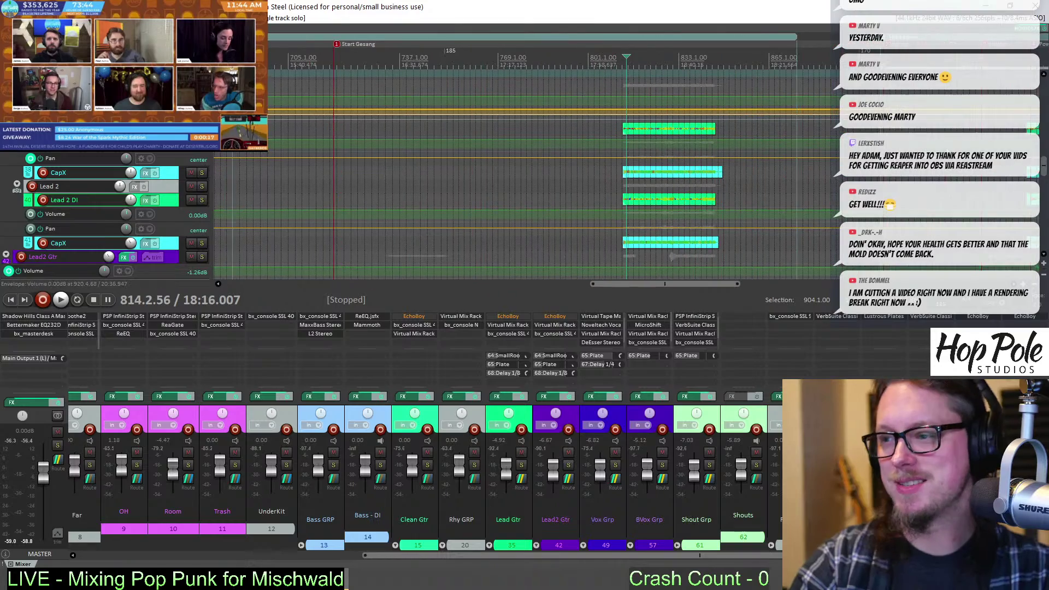
pyautogui.scroll(-5, 1041, 158)
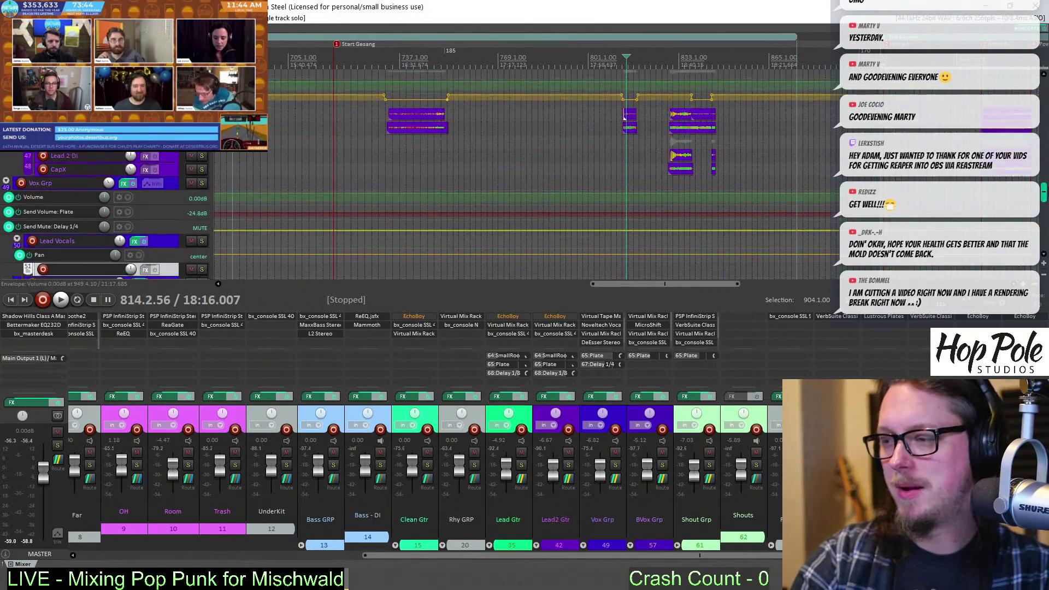
pyautogui.scroll(4, 718, 59)
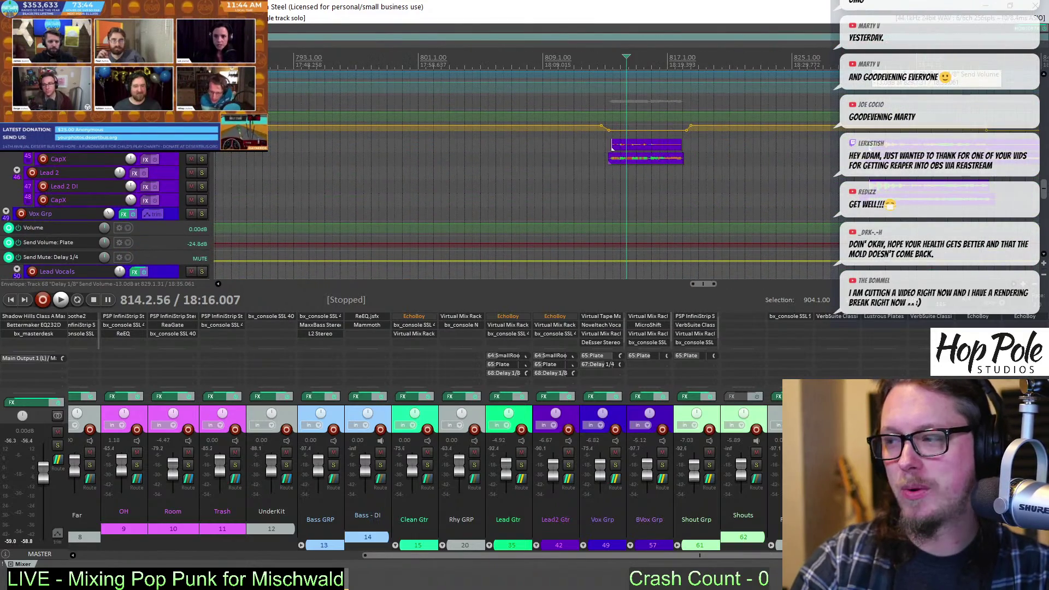
pyautogui.scroll(-4, 612, 146)
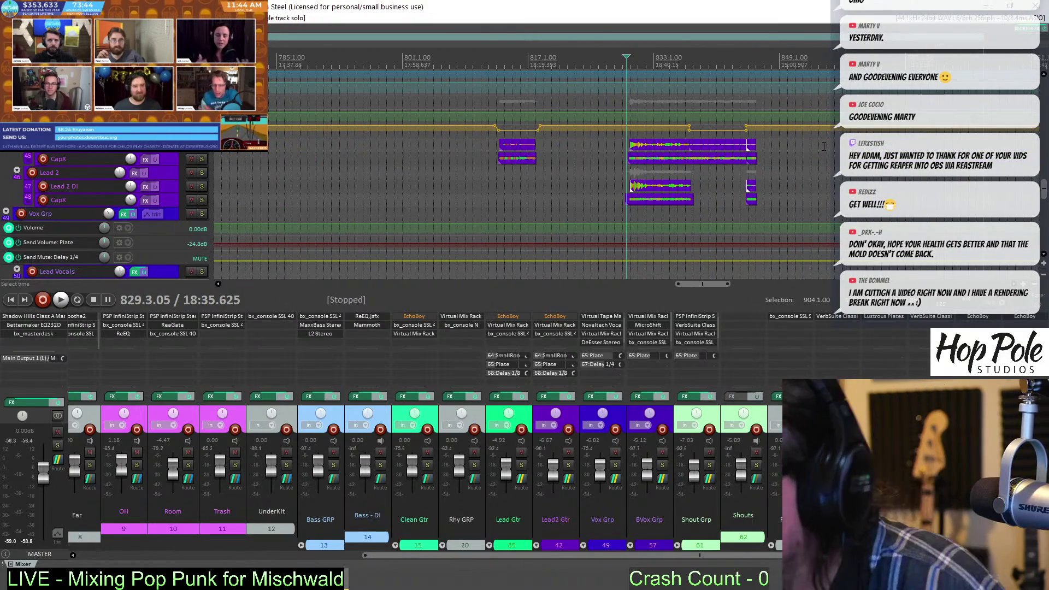
pyautogui.scroll(2, 824, 146)
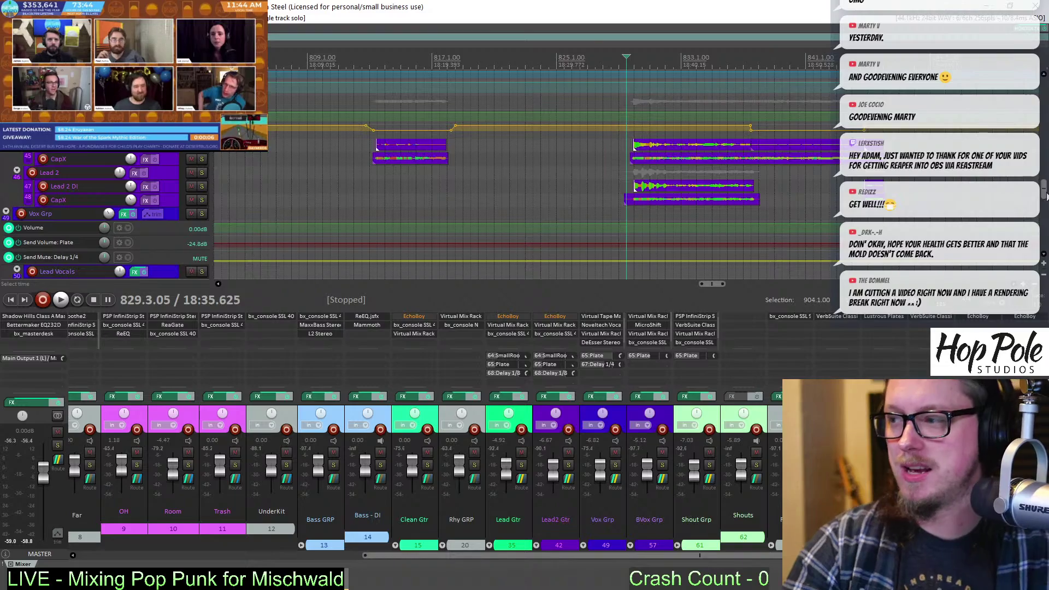
pyautogui.moveTo(1044, 188)
pyautogui.mouseDown()
pyautogui.moveTo(1044, 224)
pyautogui.moveTo(1043, 186)
pyautogui.mouseUp()
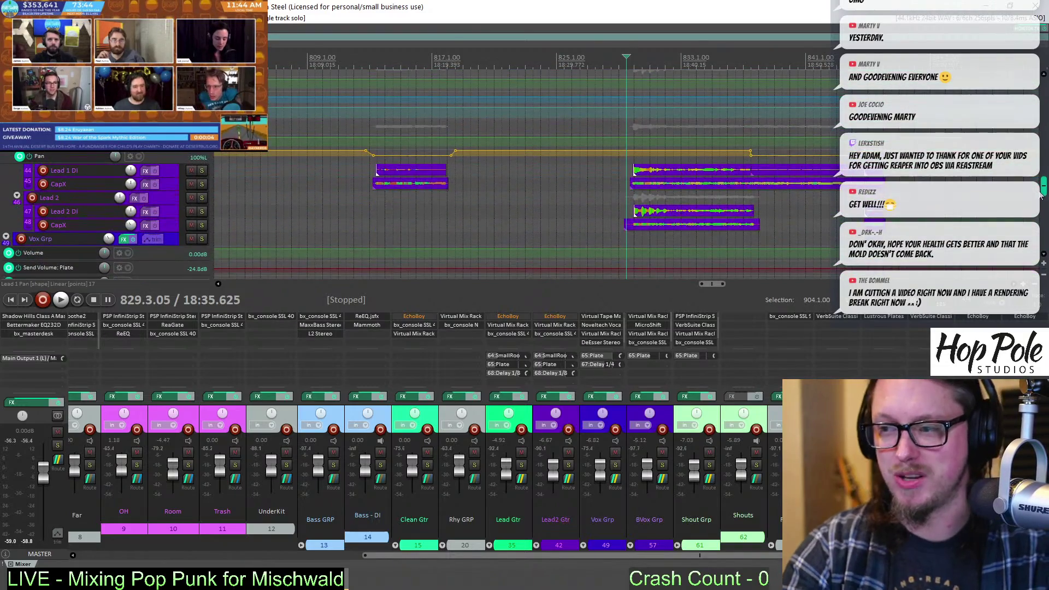
pyautogui.scroll(5, 635, 201)
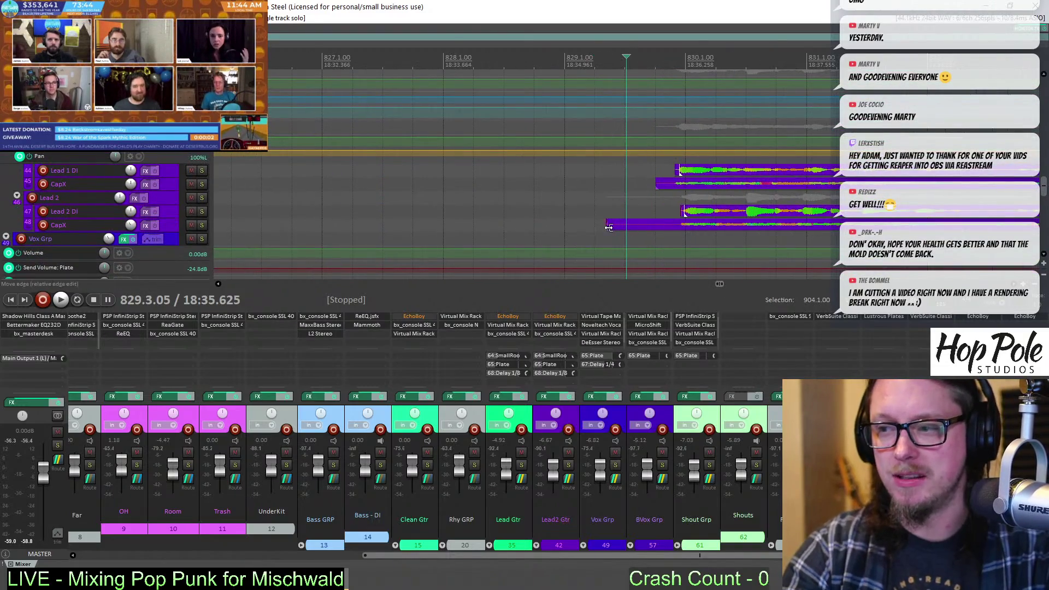
pyautogui.moveTo(607, 228); pyautogui.dragTo(679, 227)
pyautogui.click(655, 186)
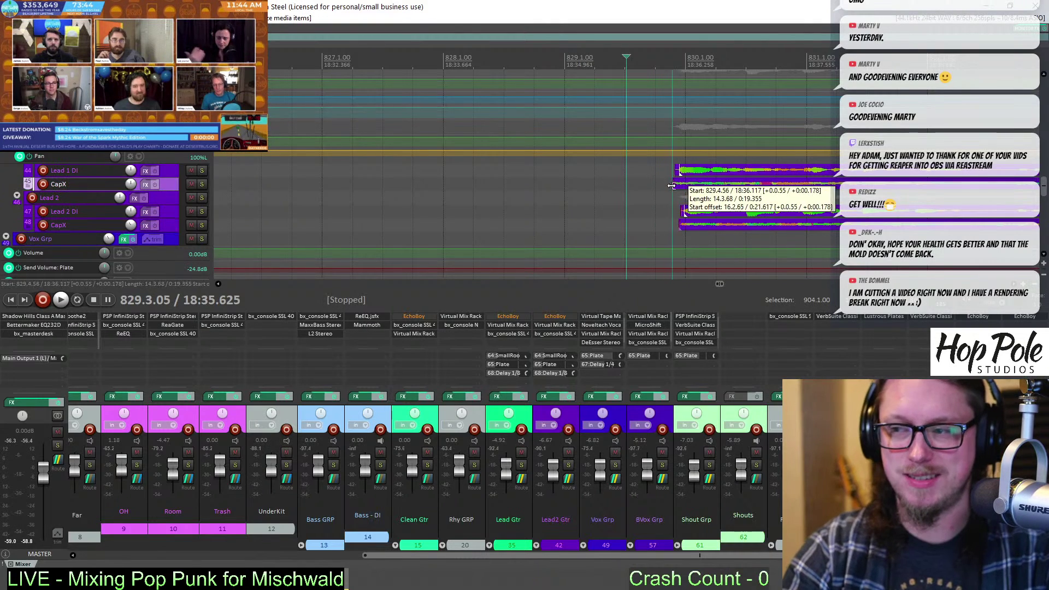
pyautogui.scroll(-4, 655, 186)
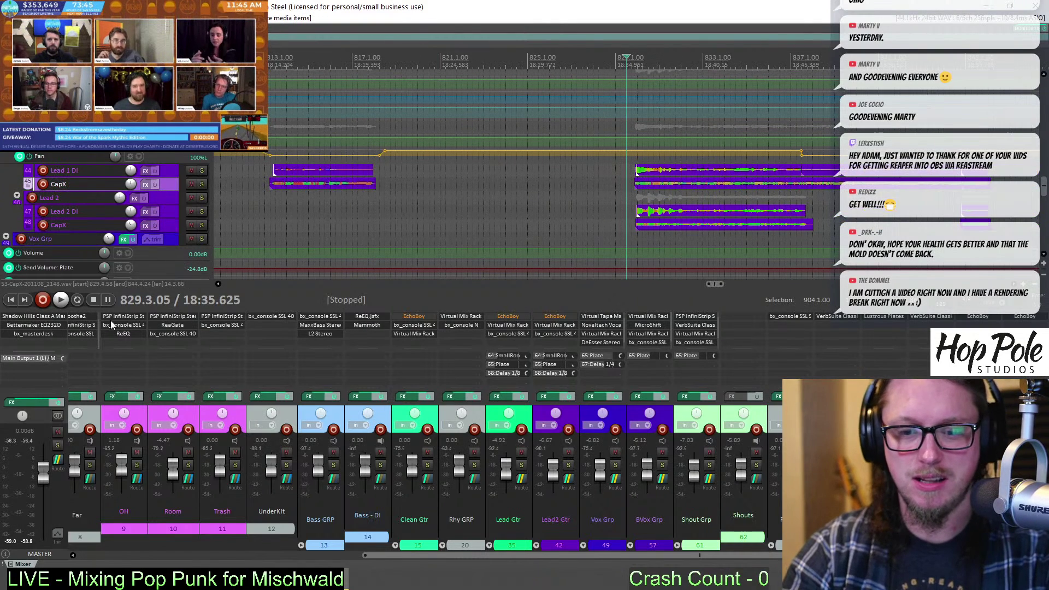
pyautogui.scroll(-2, 571, 89)
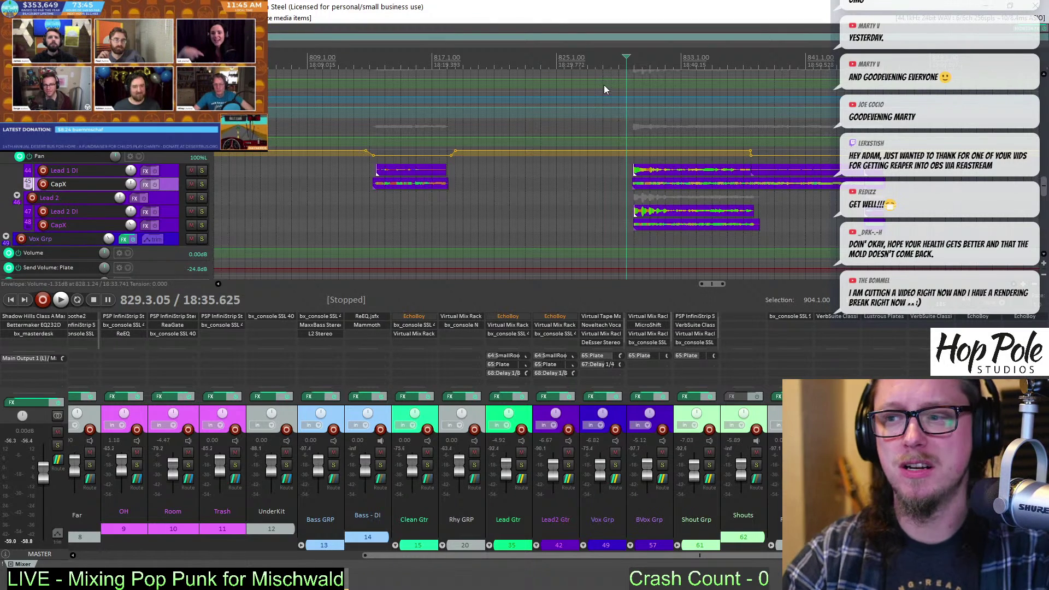
# Play the song 4 passage from bar 829 and check the Lead2 Gtr items against what is heard
pyautogui.scroll(-4, 604, 86)
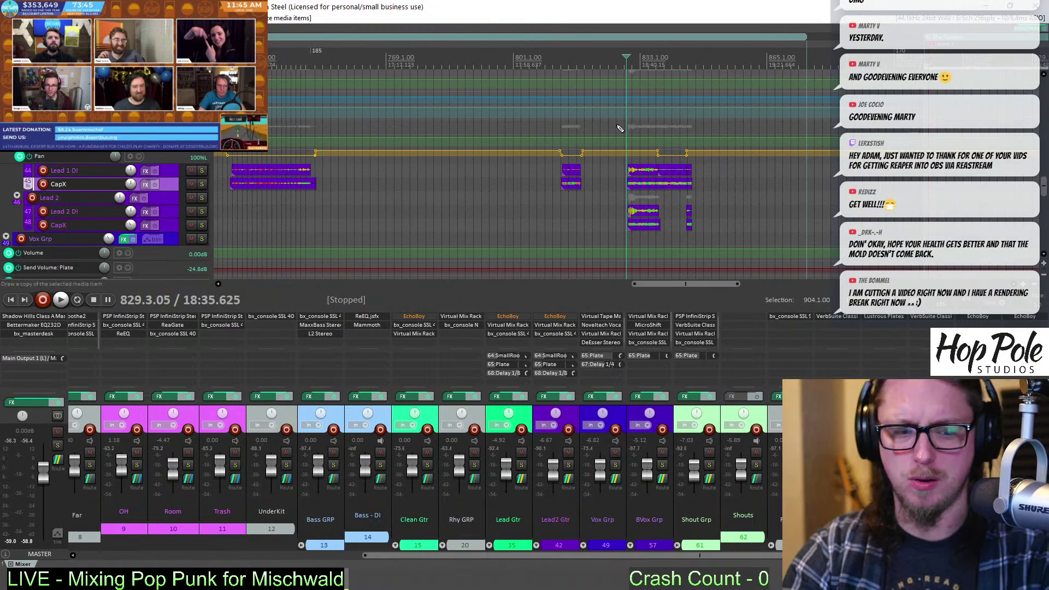
pyautogui.scroll(-4, 529, 114)
pyautogui.press('space')
pyautogui.scroll(5, 628, 164)
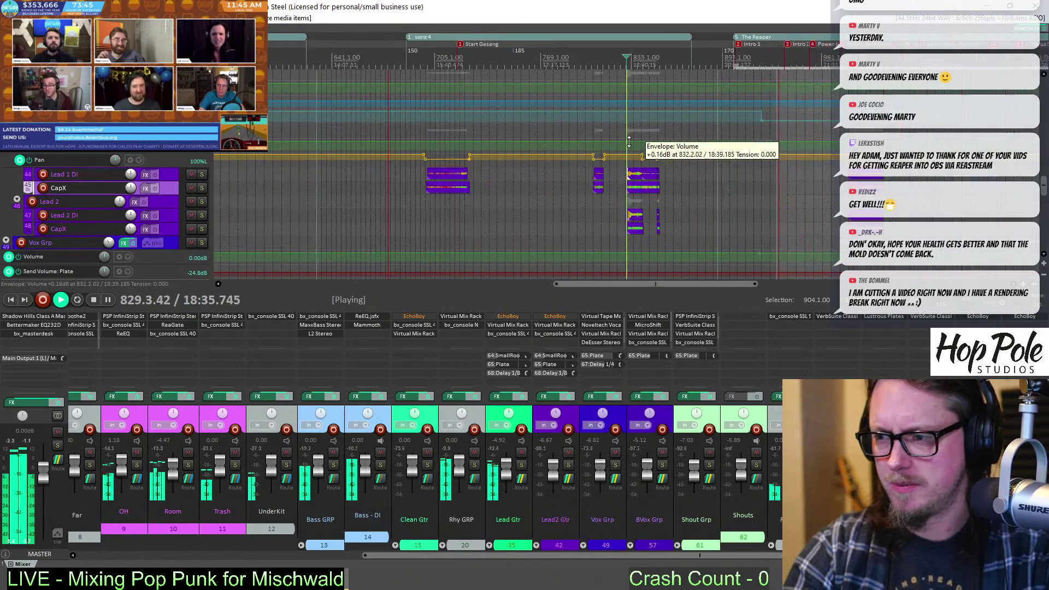
pyautogui.scroll(5, 546, 191)
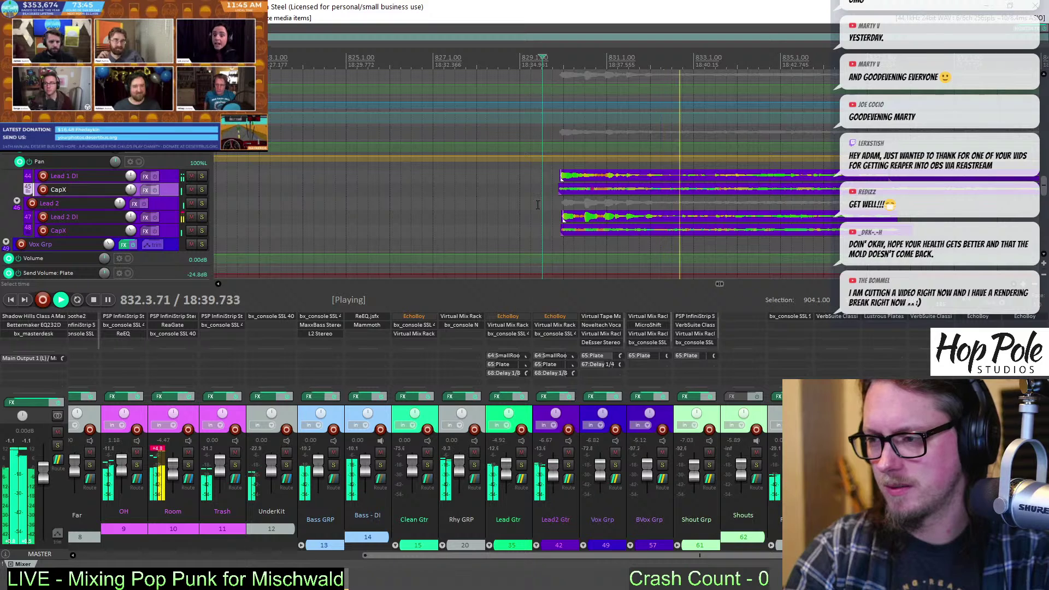
pyautogui.scroll(-3, 524, 199)
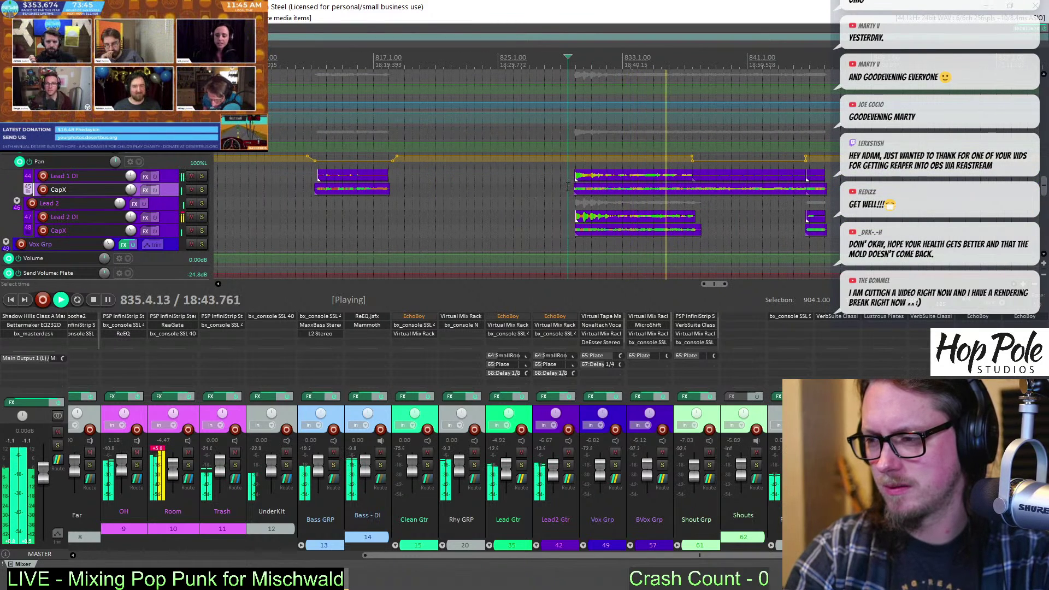
pyautogui.scroll(4, 568, 186)
pyautogui.scroll(-4, 568, 189)
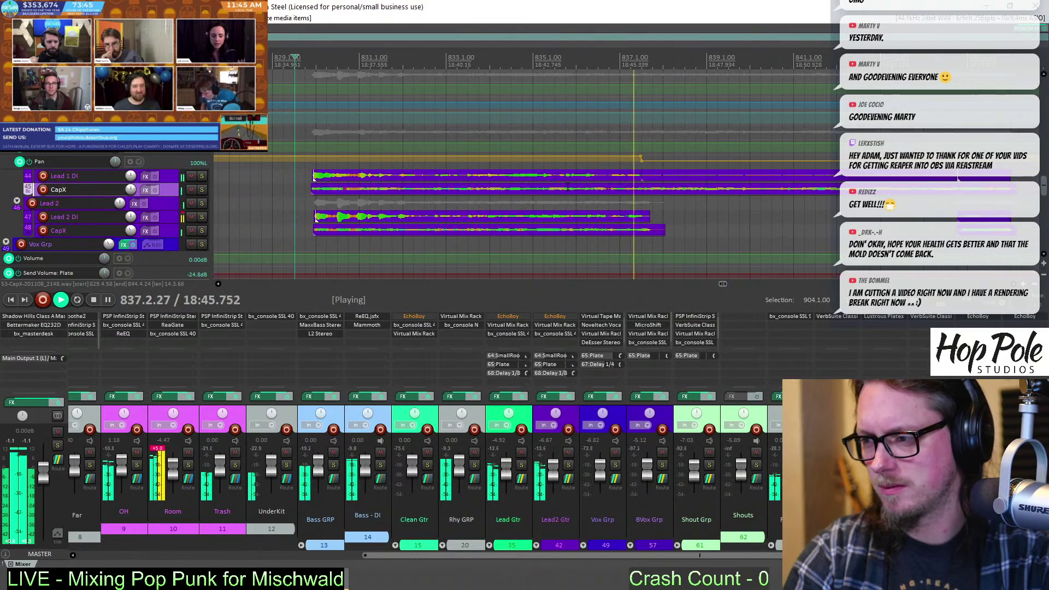
pyautogui.scroll(-1, 743, 175)
pyautogui.scroll(2, 755, 179)
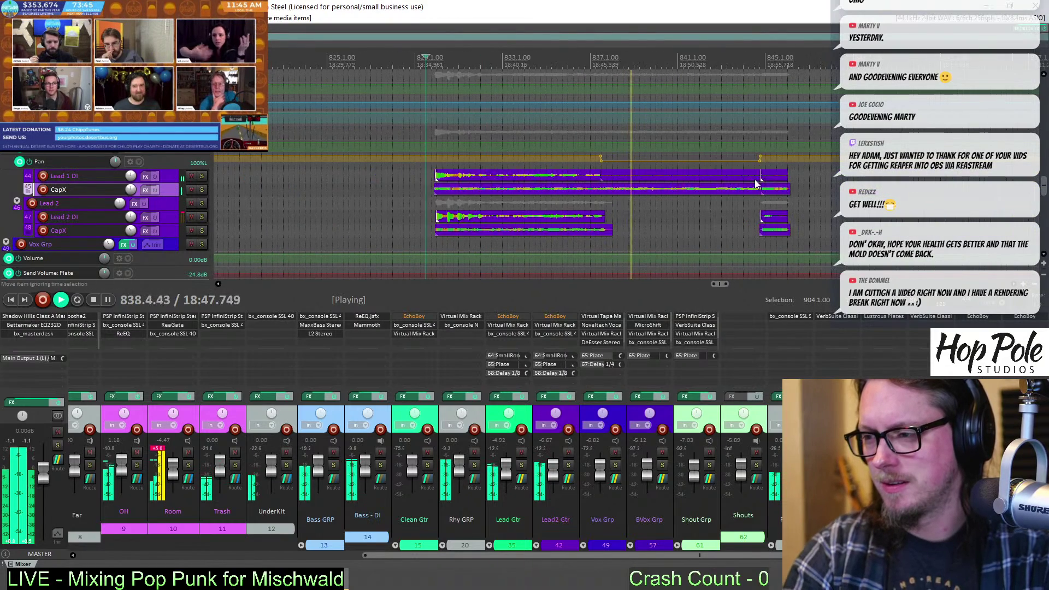
pyautogui.scroll(-3, 738, 175)
pyautogui.press('space')
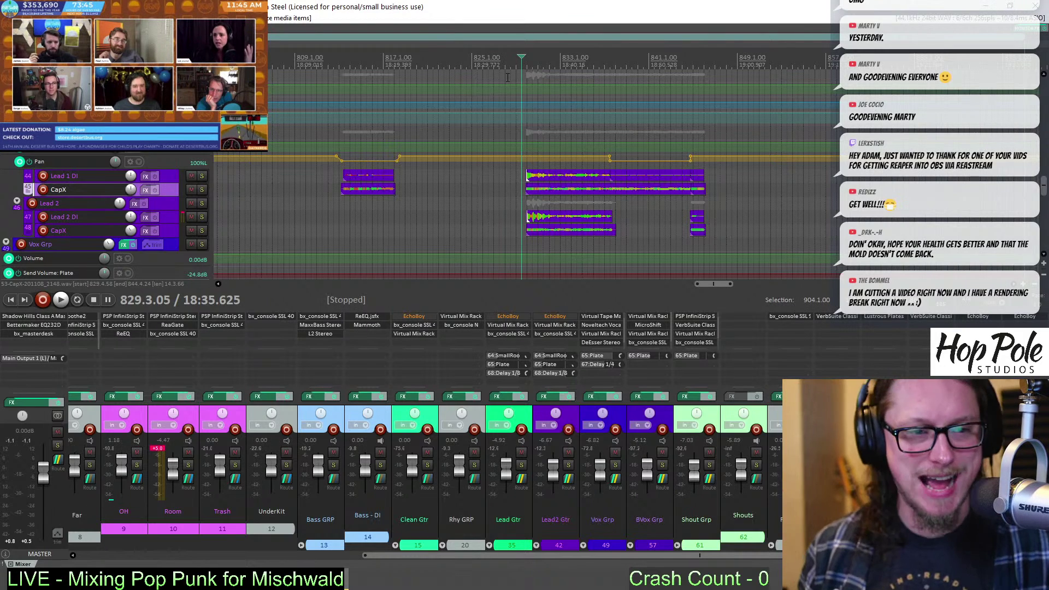
# Replay the passage from bar 829 to about bar 846, checking the tracks and the ends of the Lead2 Gtr items
pyautogui.press('space')
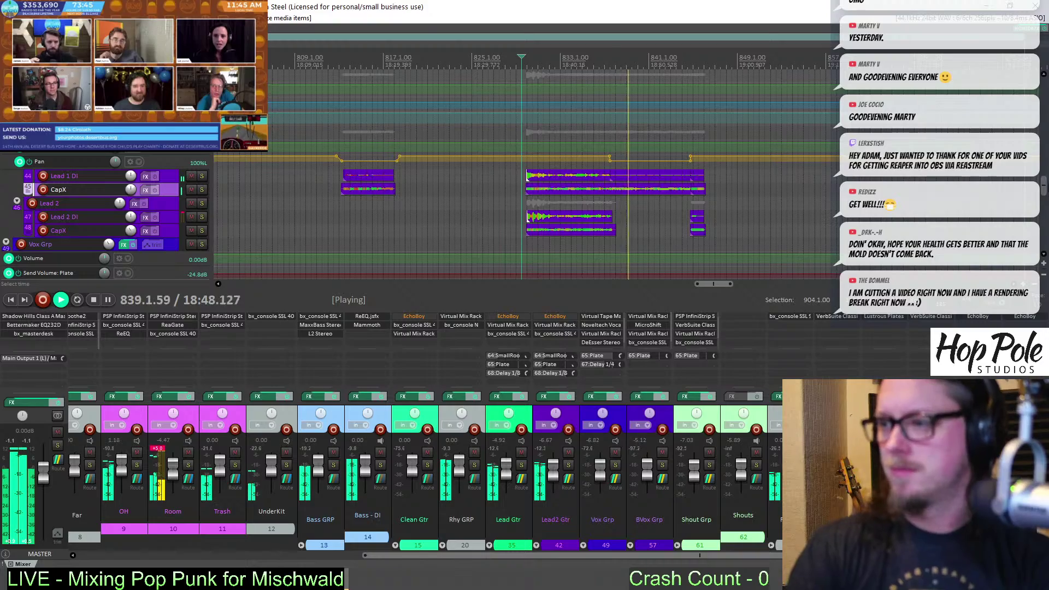
pyautogui.scroll(5, 522, 175)
pyautogui.scroll(-5, 522, 175)
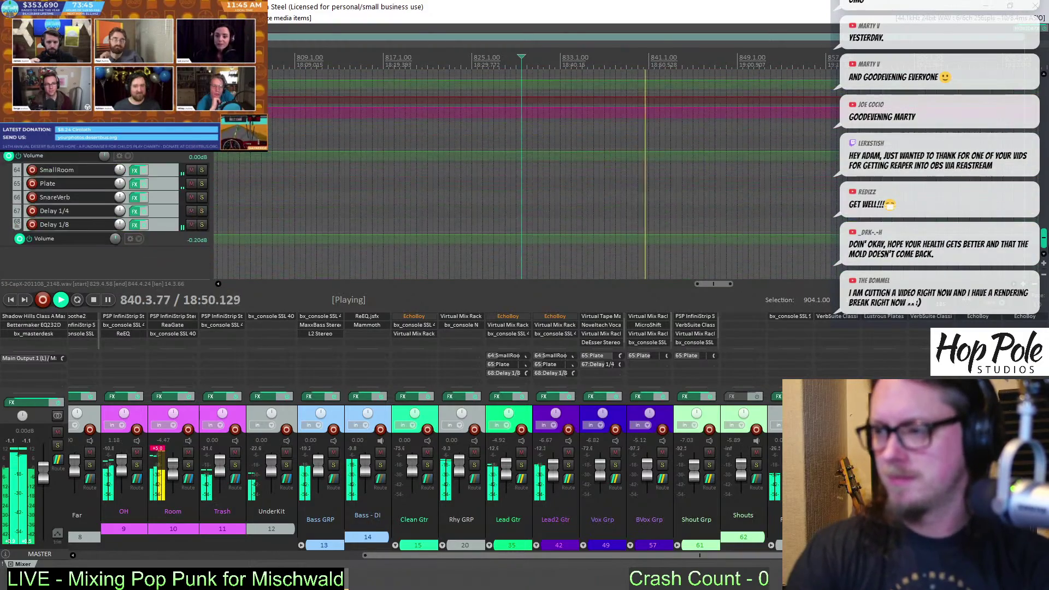
pyautogui.scroll(4, 522, 175)
pyautogui.scroll(-5, 1044, 175)
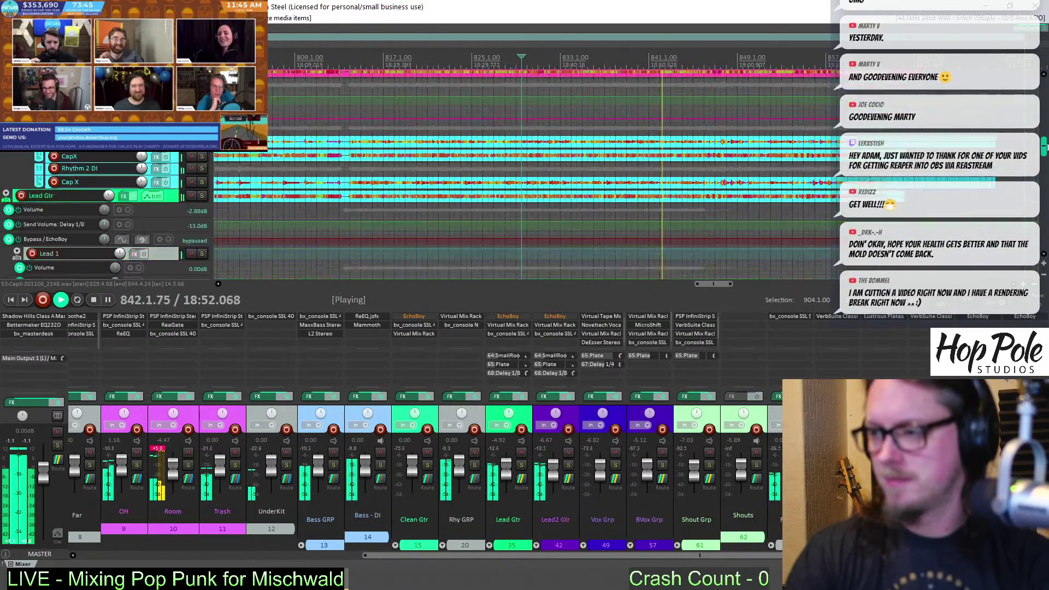
pyautogui.scroll(-3, 1043, 182)
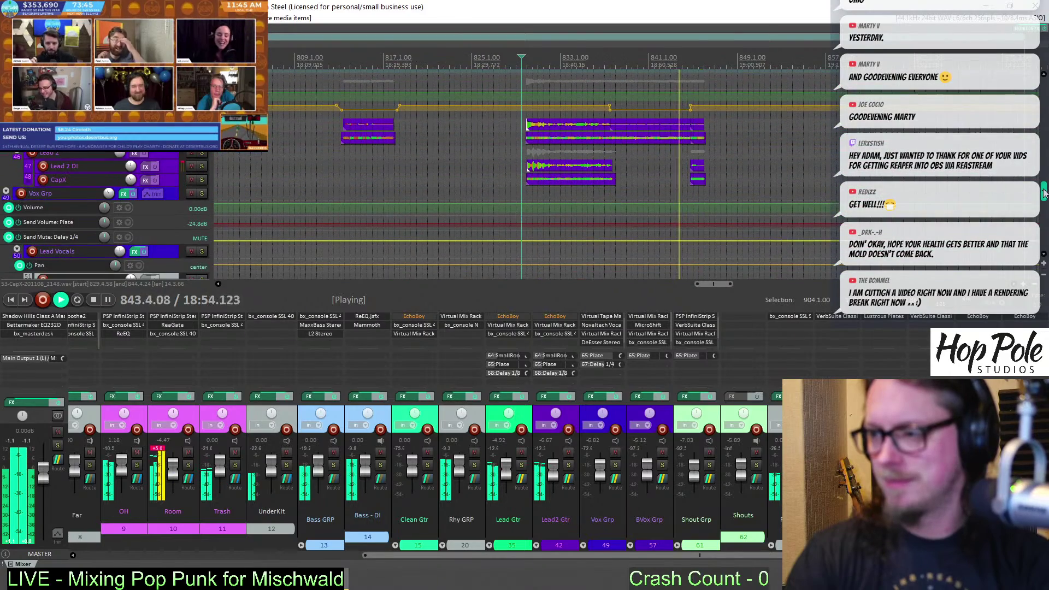
pyautogui.scroll(4, 735, 168)
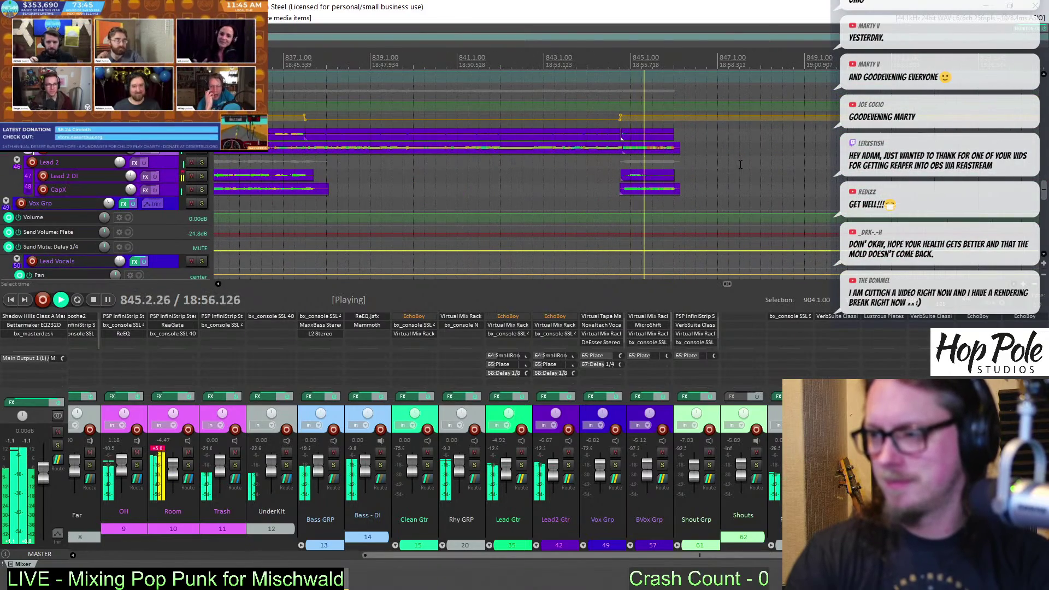
pyautogui.scroll(-3, 523, 137)
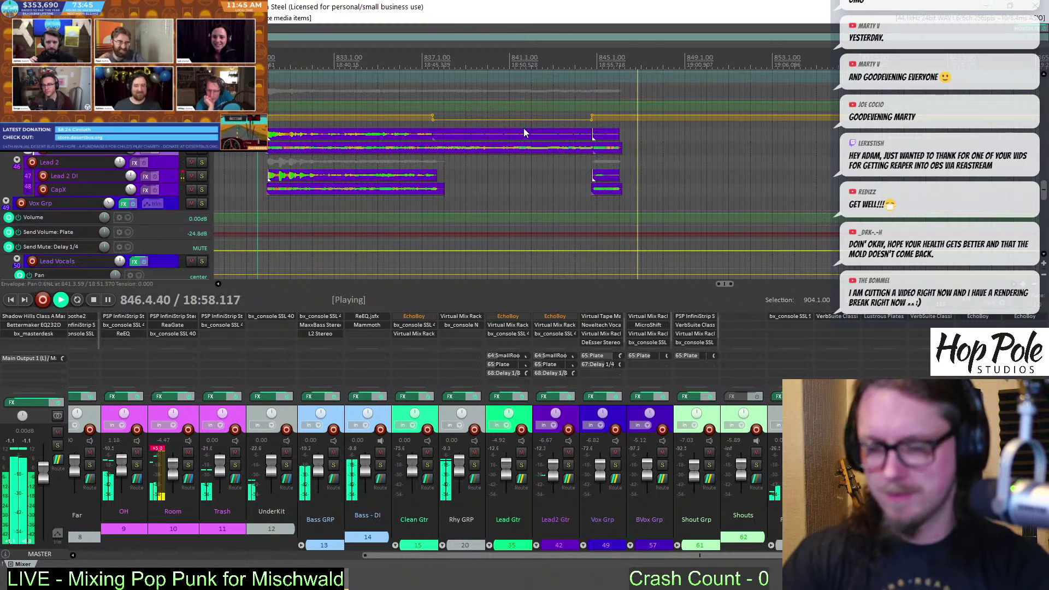
pyautogui.press('space')
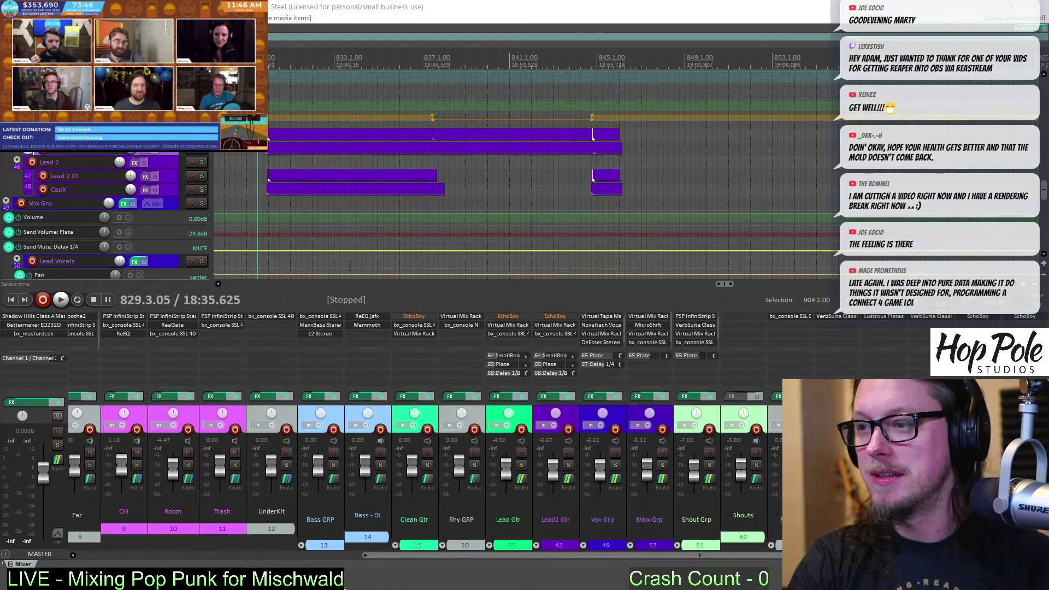
# Place the edit cursor at the start of the song 4 region, at 689.1.00
pyautogui.scroll(-6, 599, 129)
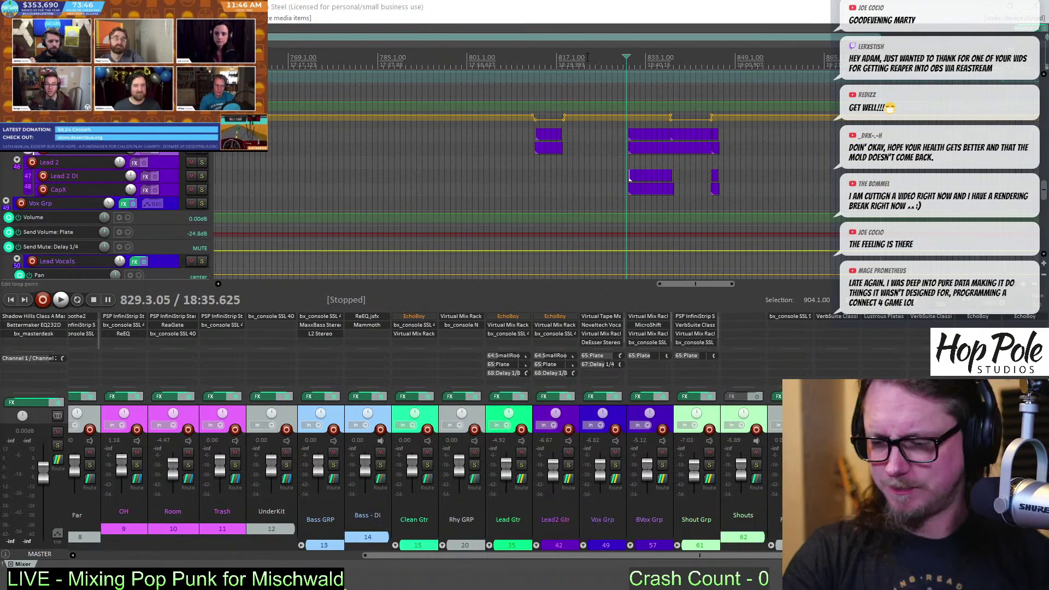
pyautogui.scroll(-2, 587, 56)
pyautogui.click(318, 69)
pyautogui.scroll(-3, 513, 64)
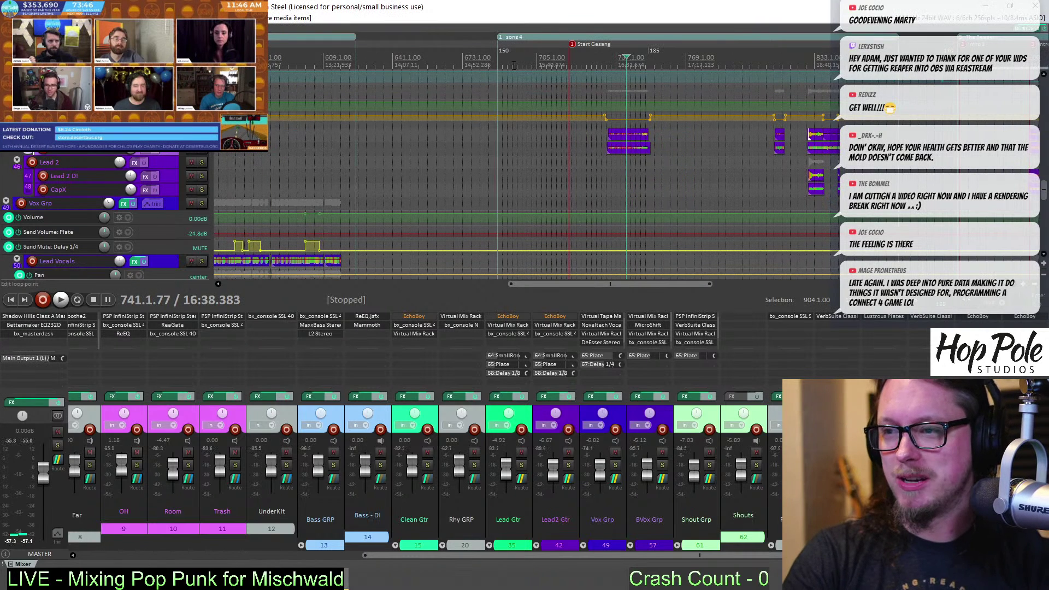
pyautogui.click(513, 64)
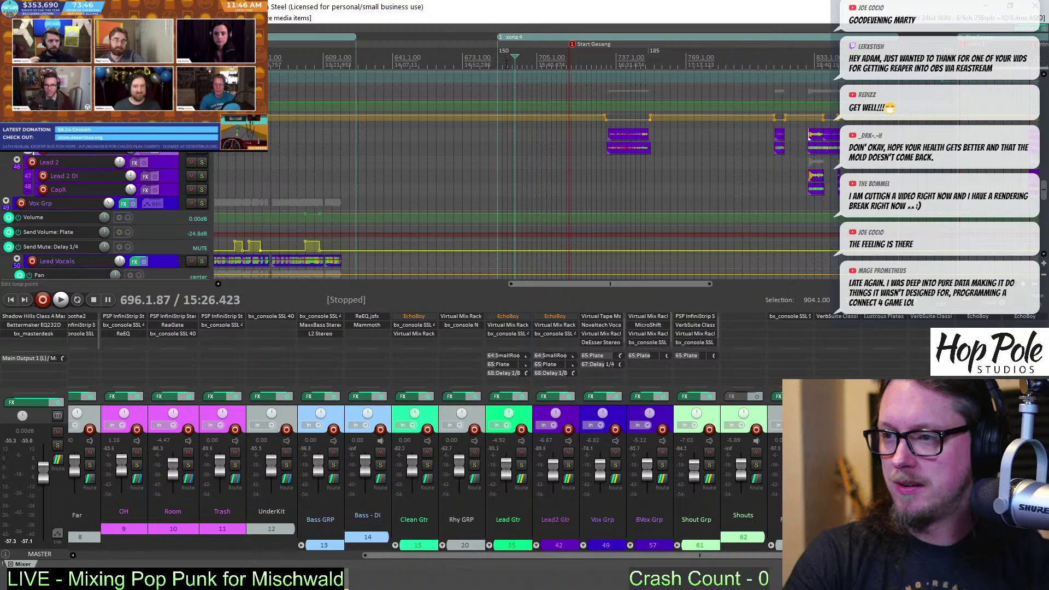
pyautogui.scroll(3, 504, 65)
pyautogui.click(601, 64)
pyautogui.click(574, 65)
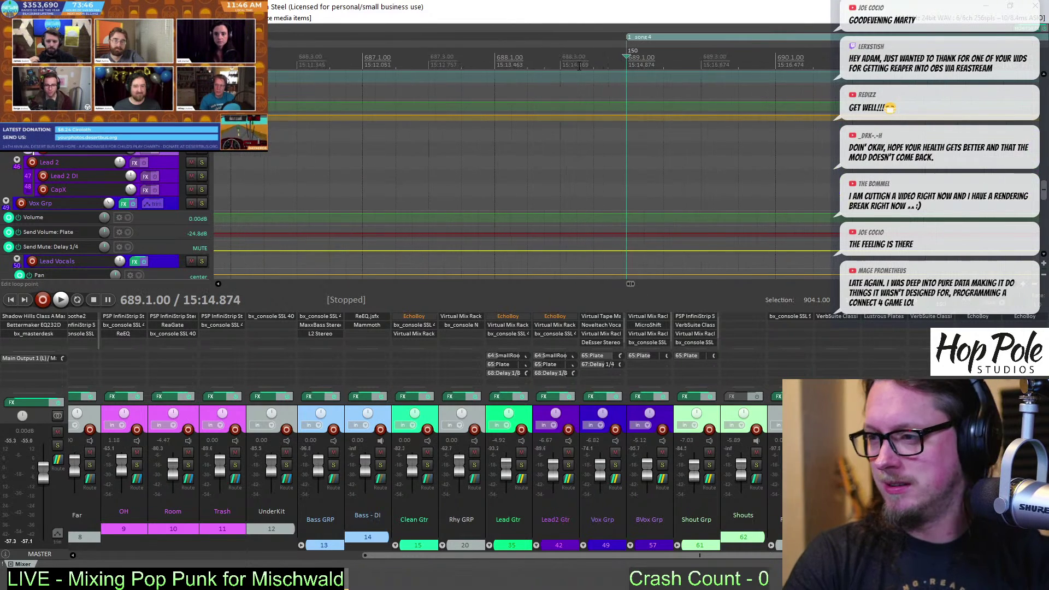
# Hide the mixer to enlarge the arrangement and bring the drum, bass and clean guitar tracks into view at the start of song 4
pyautogui.scroll(-1, 579, 65)
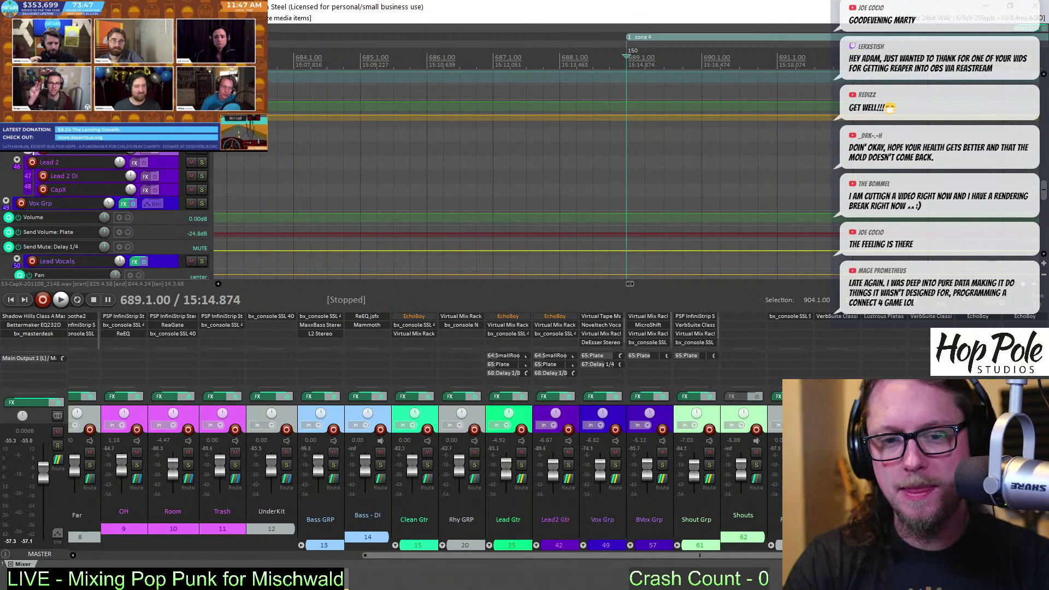
pyautogui.scroll(-2, 691, 103)
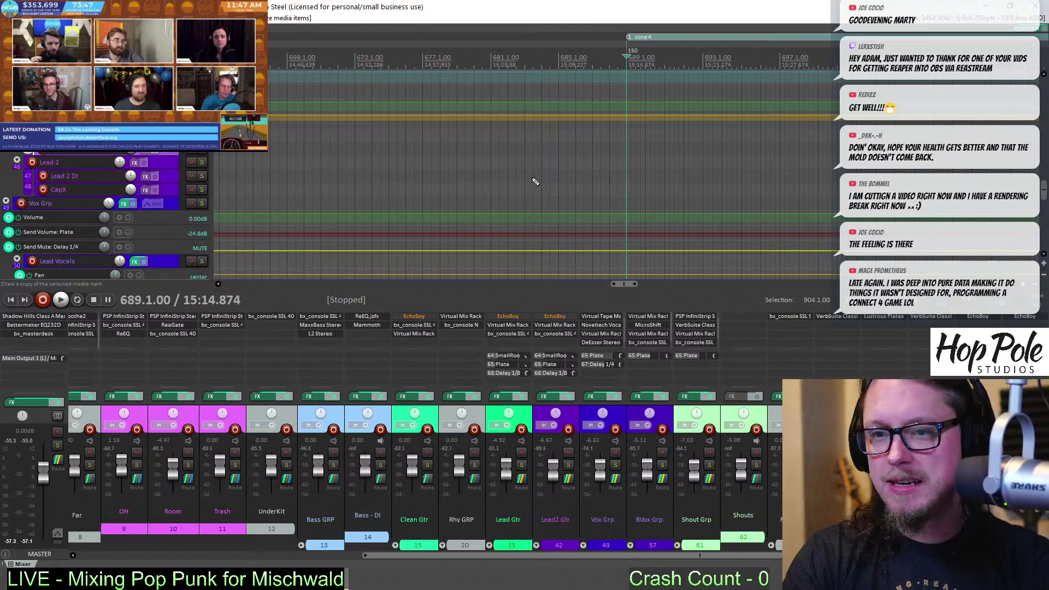
pyautogui.hotkey('ctrl', 'm')
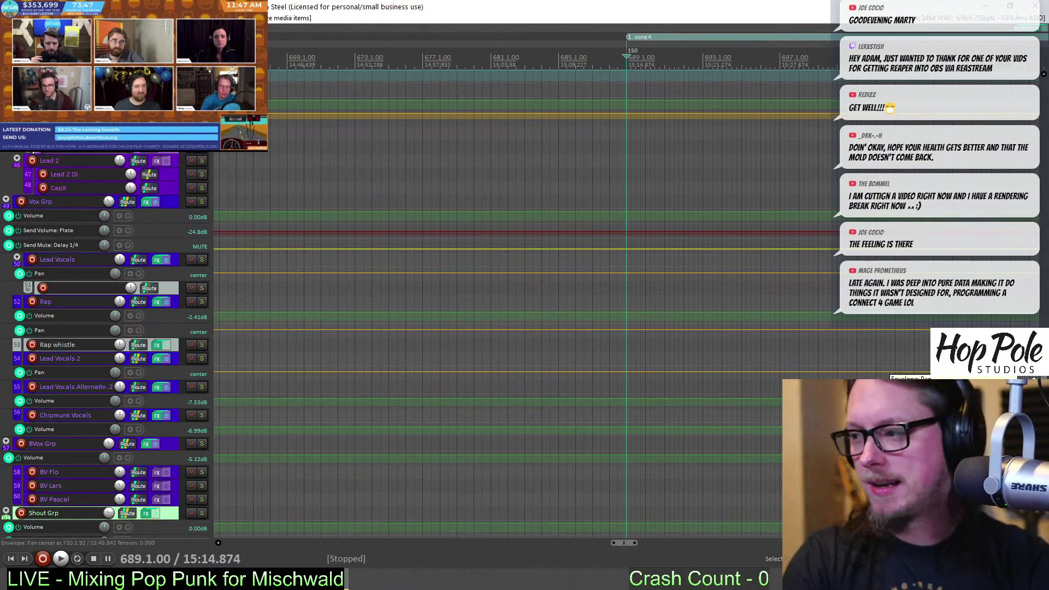
pyautogui.scroll(15, 1013, 124)
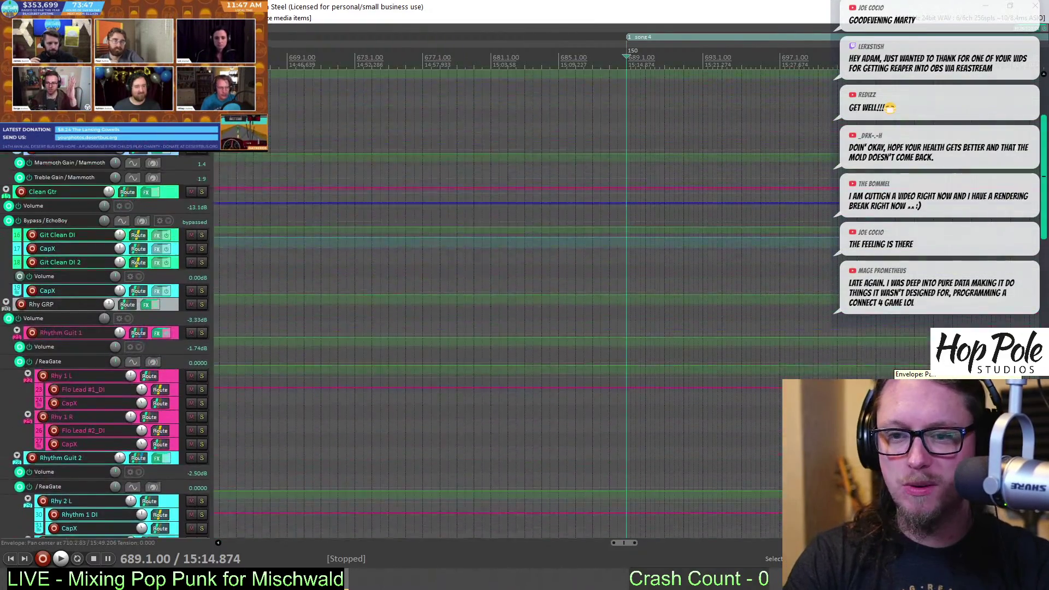
pyautogui.scroll(2, 1014, 124)
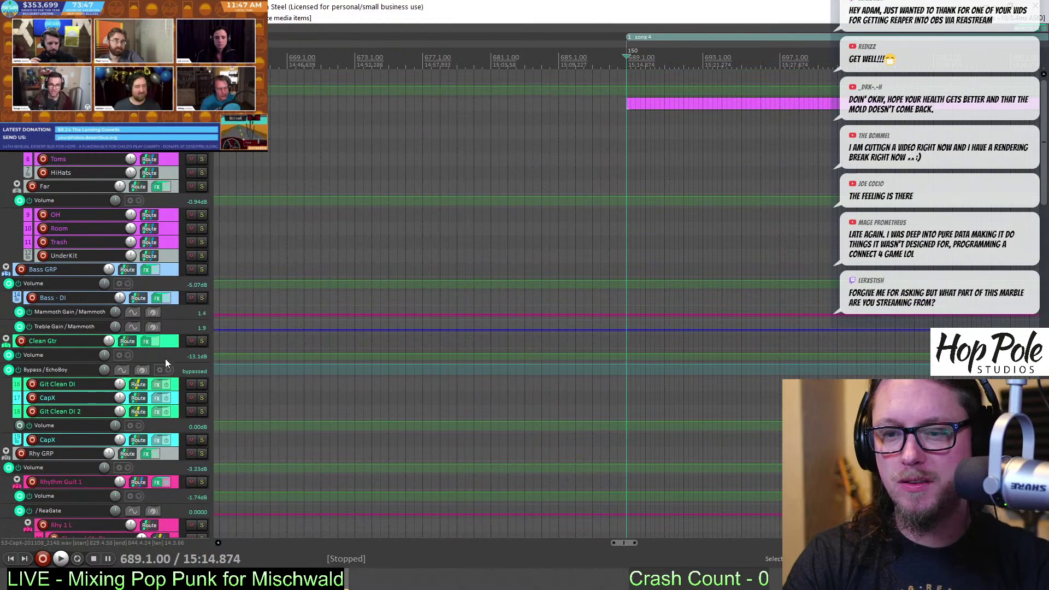
# Insert a new track directly above the Clean Gtr group, outside any folder, and name it "AC GRP"
pyautogui.click(169, 345)
pyautogui.hotkey('ctrl', 't')
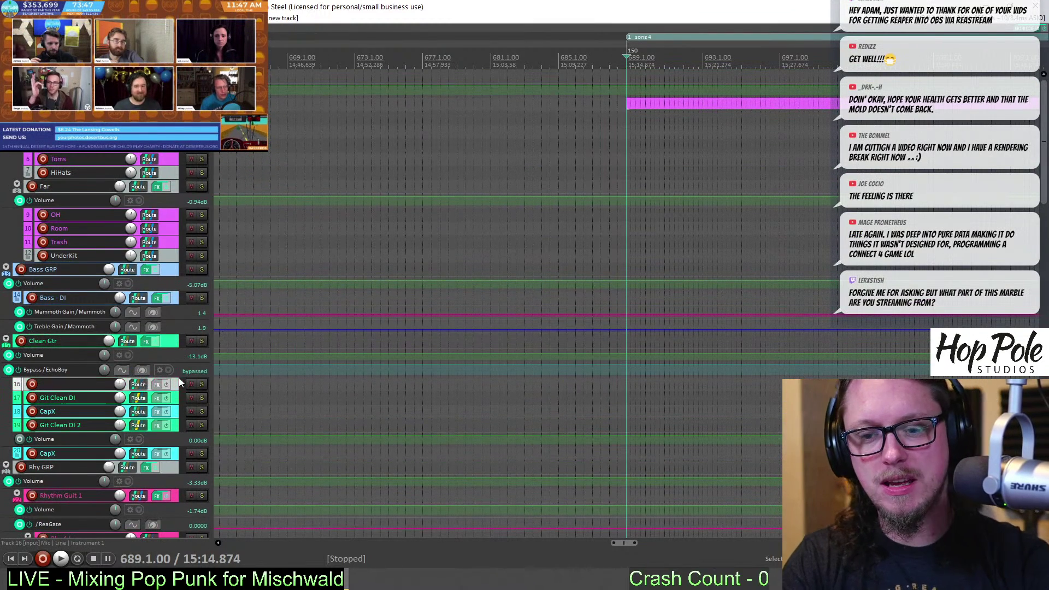
pyautogui.moveTo(175, 389); pyautogui.dragTo(179, 339)
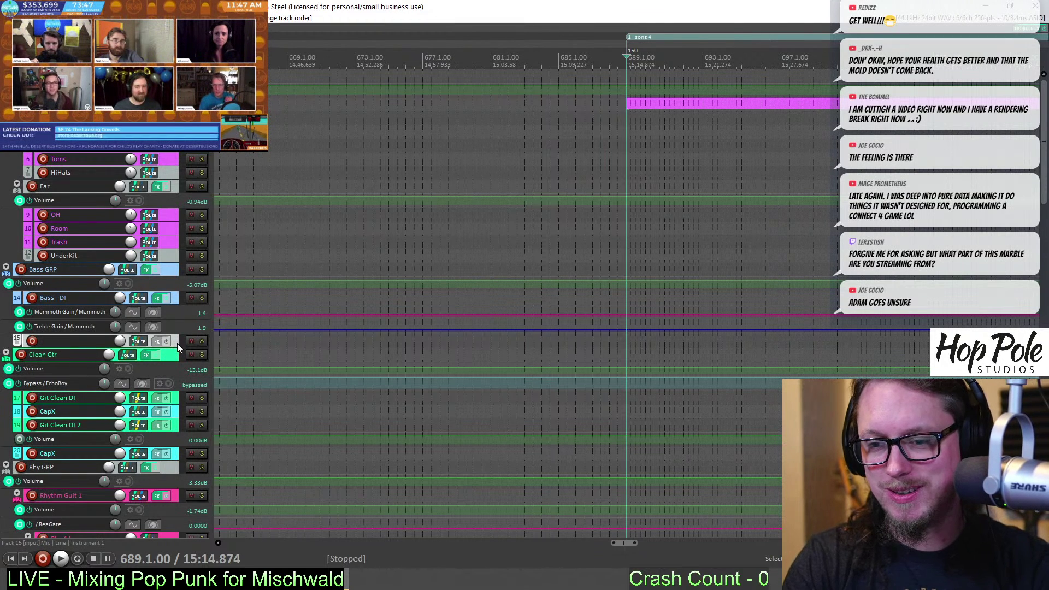
pyautogui.moveTo(177, 343); pyautogui.dragTo(178, 353)
pyautogui.doubleClick(60, 342)
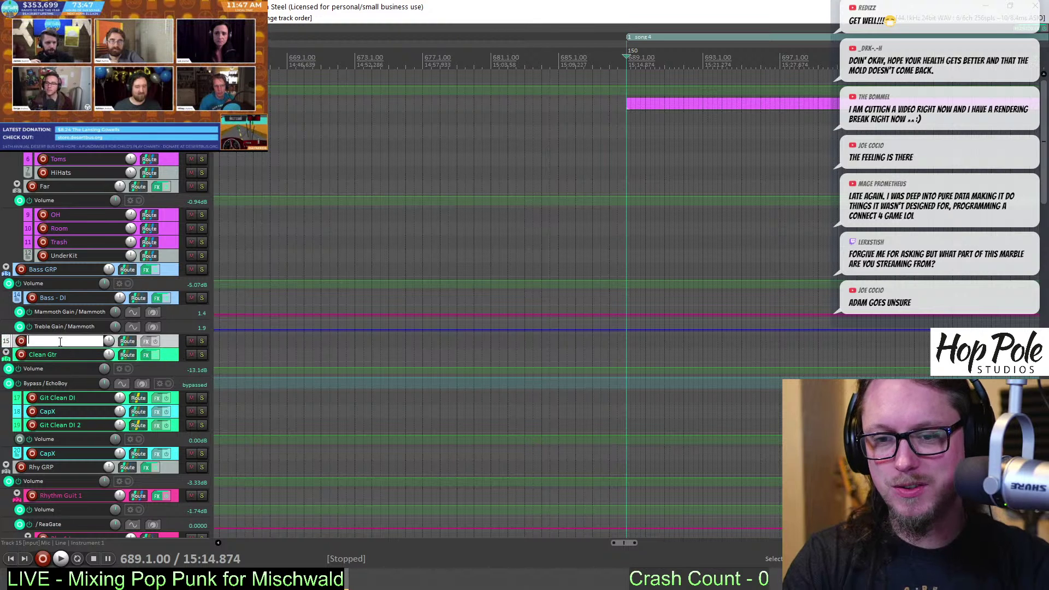
pyautogui.write('AC GRP')
pyautogui.press('Return')
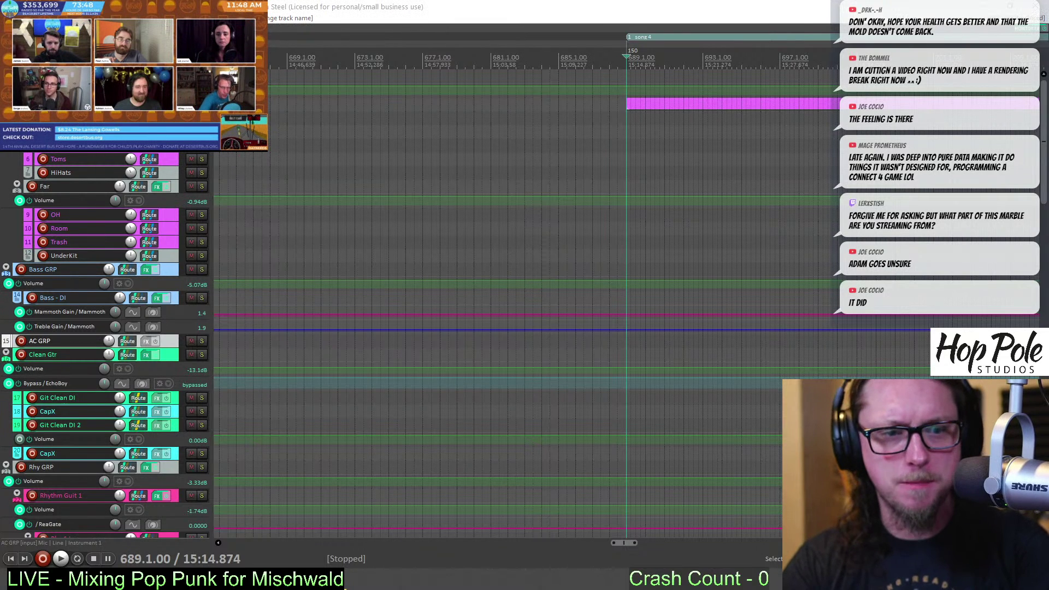
# Add two tracks below AC GRP, nest them inside it as a folder, and name them "AC 1" and "Ac2"
pyautogui.scroll(-2, 273, 268)
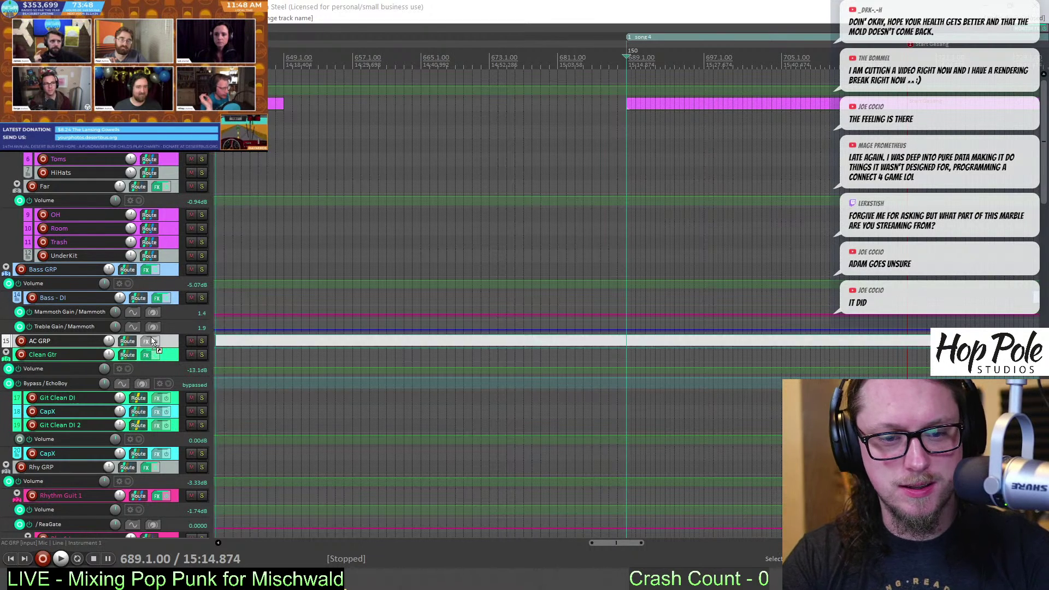
pyautogui.moveTo(608, 227); pyautogui.dragTo(492, 284)
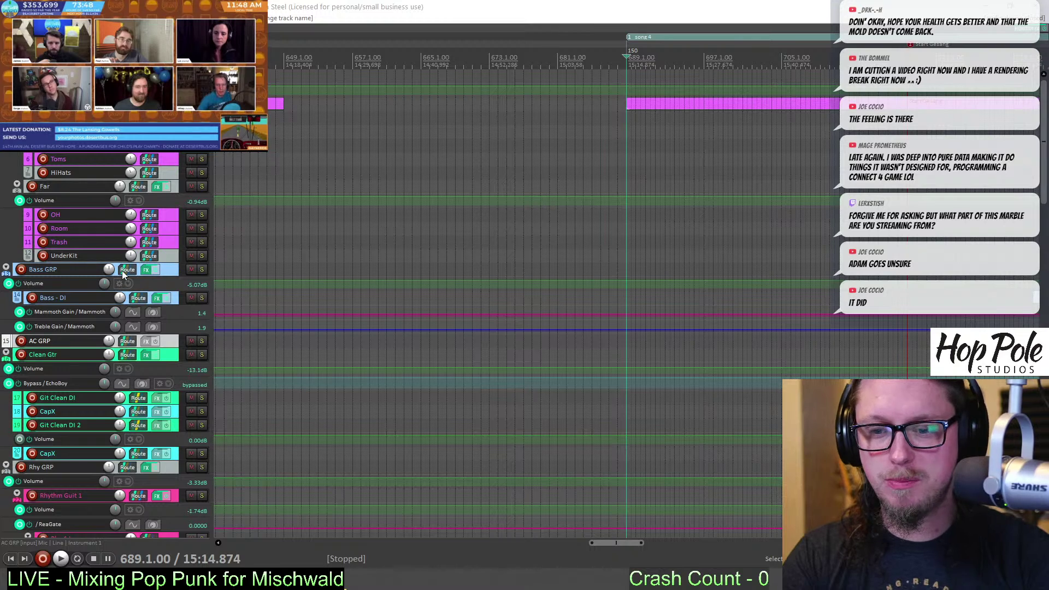
pyautogui.hotkey('ctrl', 't')
pyautogui.hotkey('ctrl', 't')
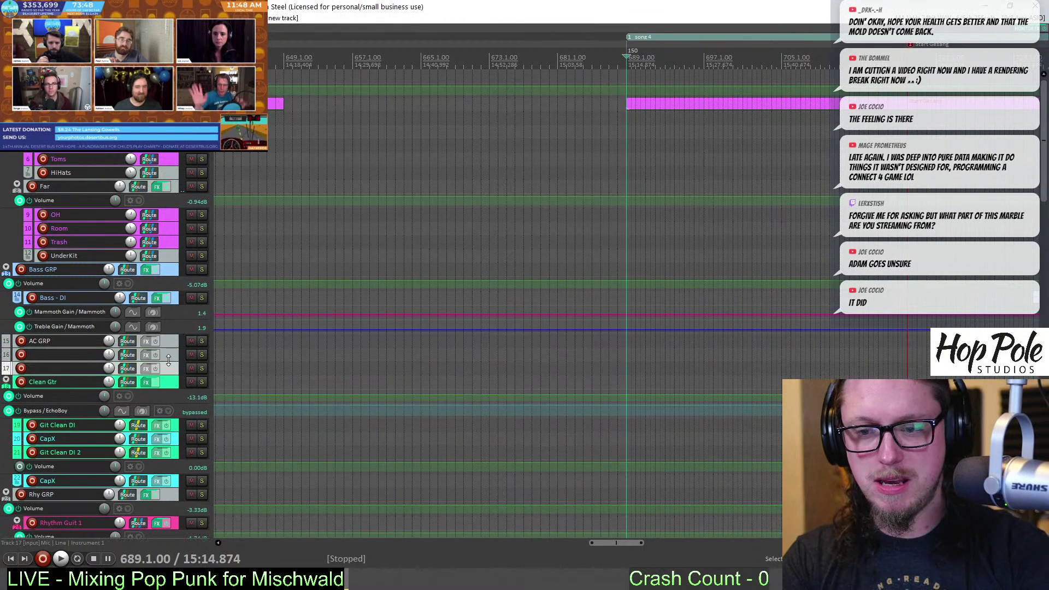
pyautogui.moveTo(172, 354); pyautogui.dragTo(175, 345)
pyautogui.doubleClick(55, 357)
pyautogui.write('A')
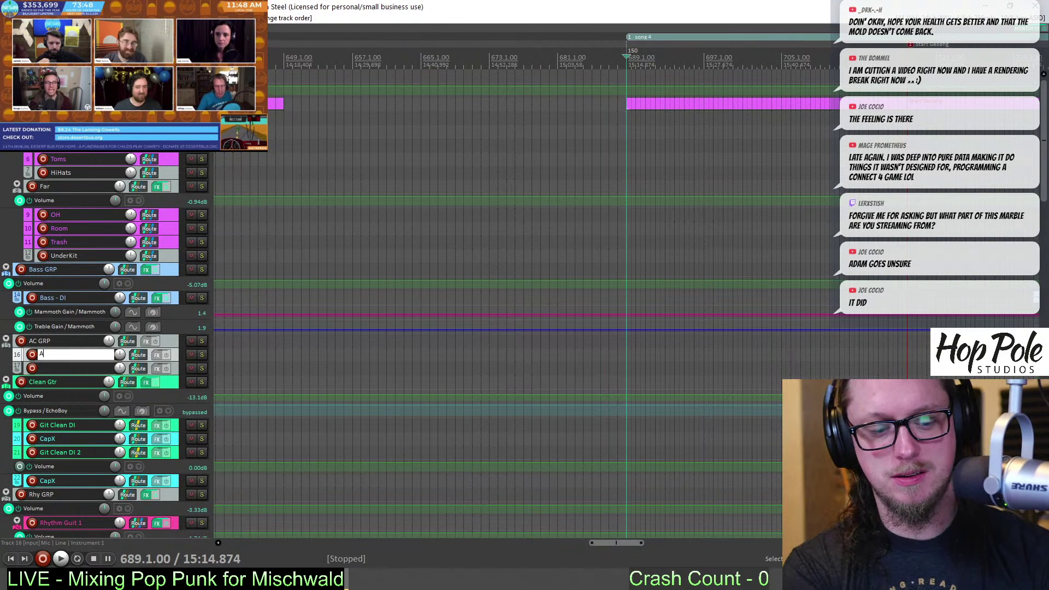
pyautogui.write('C 1')
pyautogui.press('Tab')
pyautogui.write('Ac2')
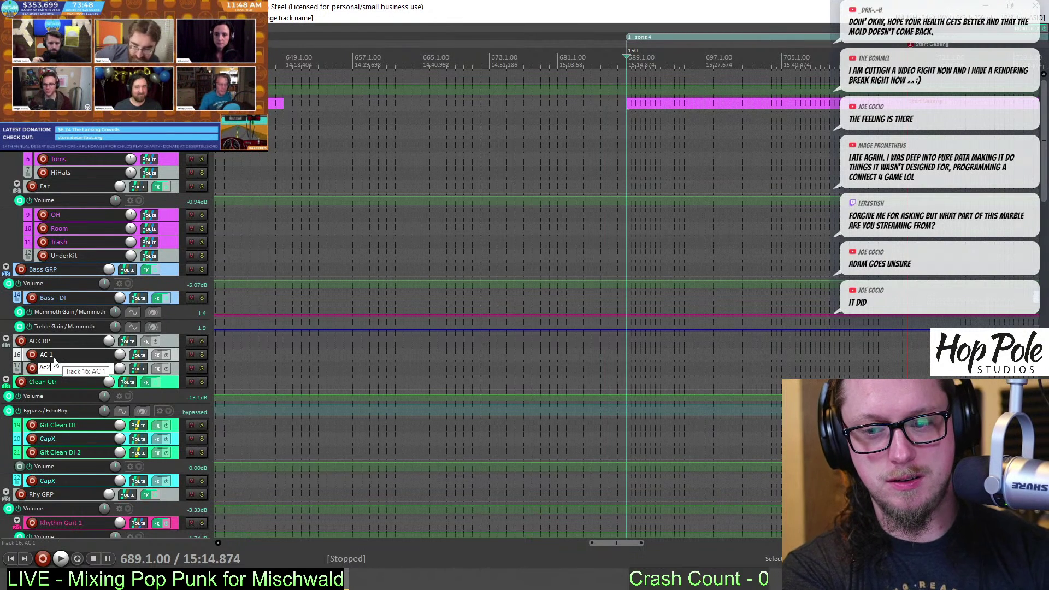
pyautogui.press('Return')
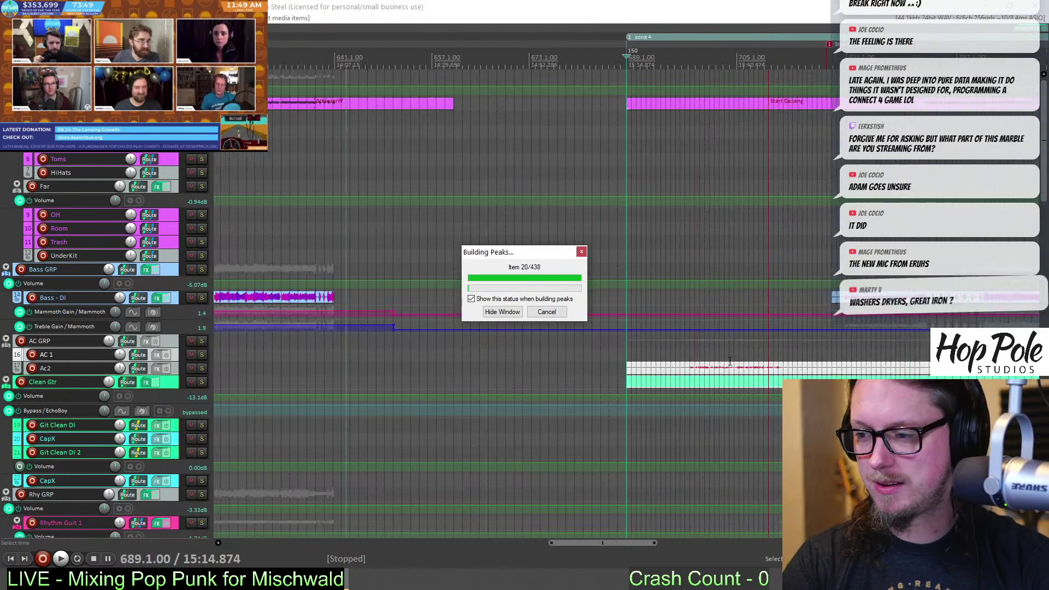
# Place the Git Acoustic L and R items on AC 1 and Ac2 at the song 4 start, and enlarge AC 1's height
pyautogui.scroll(5, 653, 363)
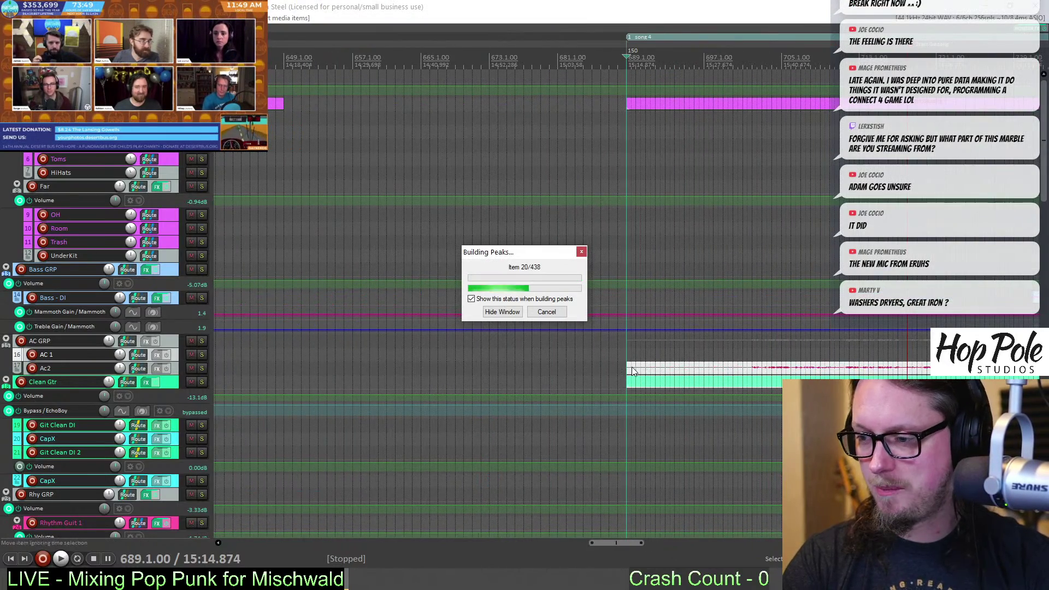
pyautogui.scroll(-5, 437, 358)
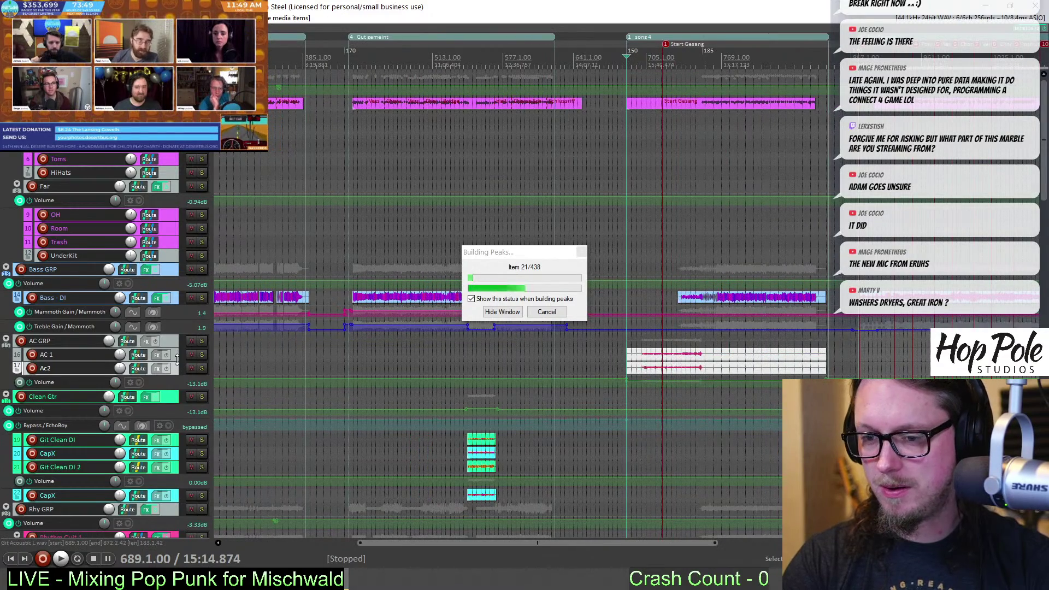
pyautogui.moveTo(178, 361); pyautogui.dragTo(178, 381)
pyautogui.scroll(2, 520, 378)
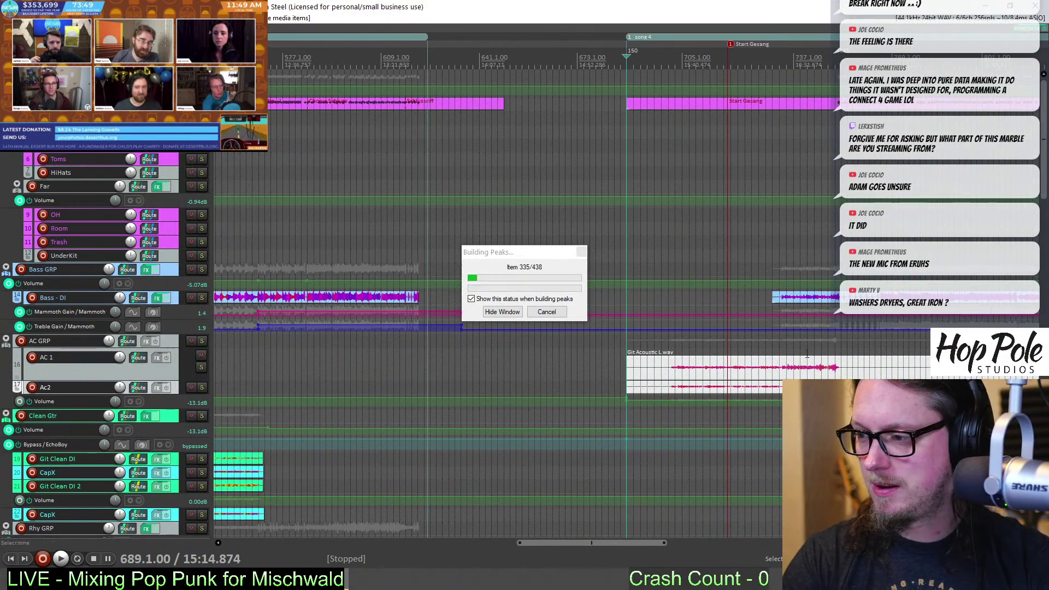
# Play song 4 from bar 741, skipping ahead to hear the acoustic guitars lead into the drum entry near bar 750
pyautogui.click(807, 65)
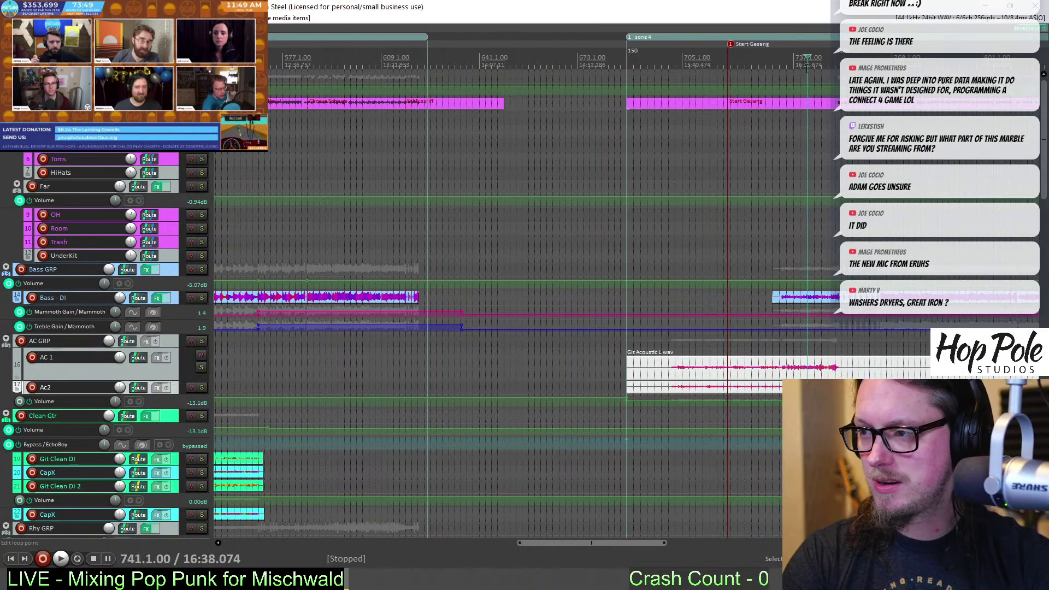
pyautogui.scroll(3, 786, 217)
pyautogui.press('space')
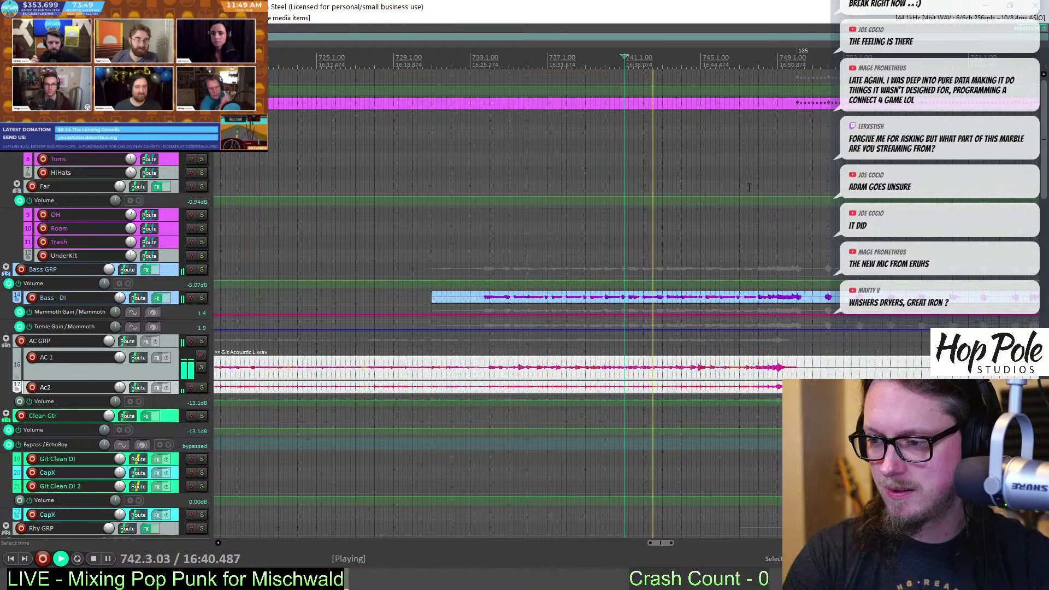
pyautogui.click(754, 54)
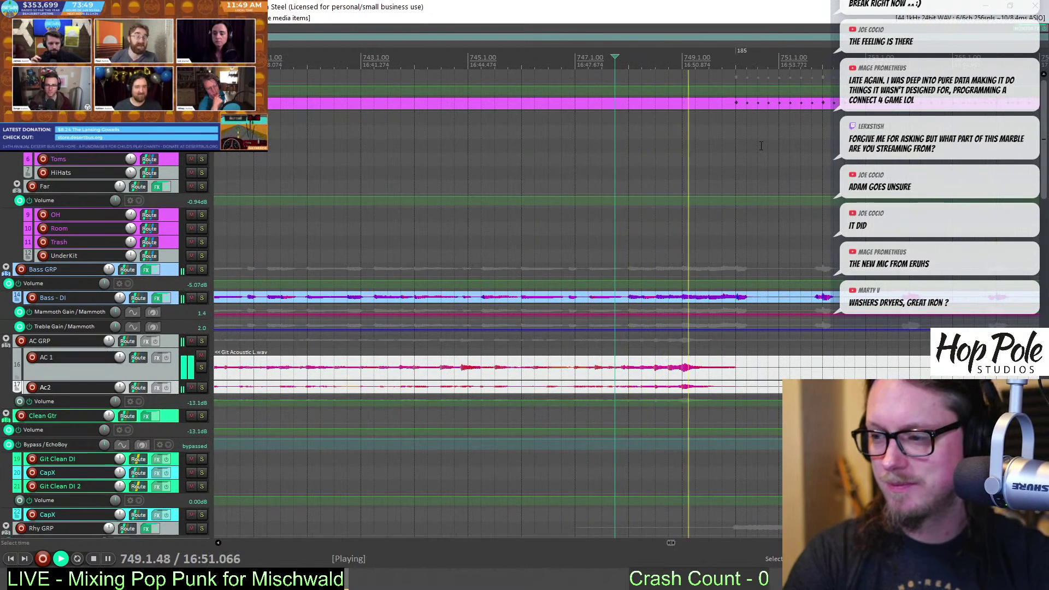
pyautogui.scroll(-10, 464, 48)
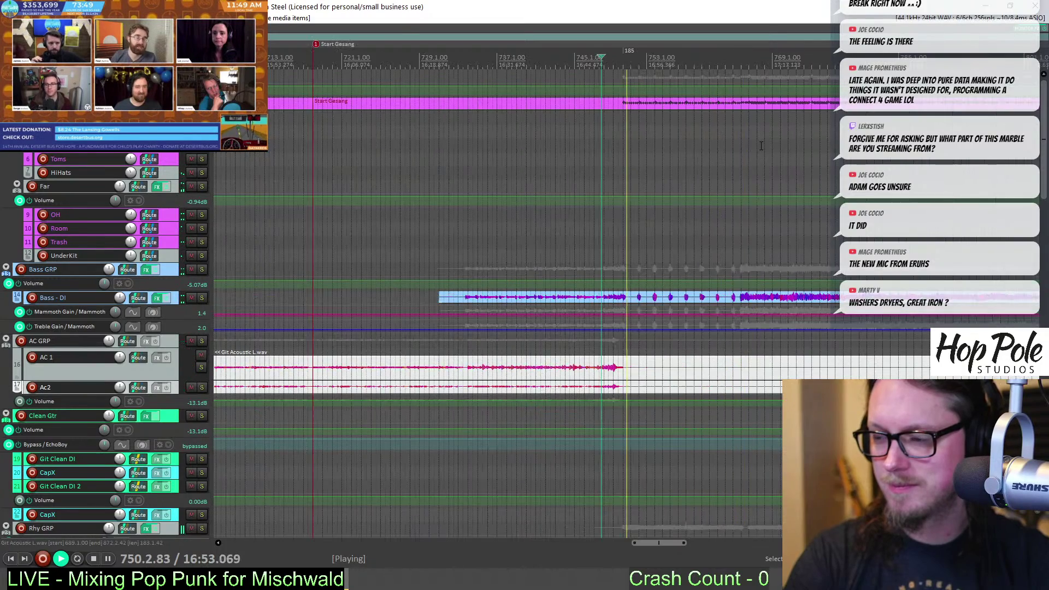
pyautogui.press('space')
# Play song 4 from 699.1.00 to check where the acoustic guitar recordings begin
pyautogui.click(448, 59)
pyautogui.scroll(5, 448, 59)
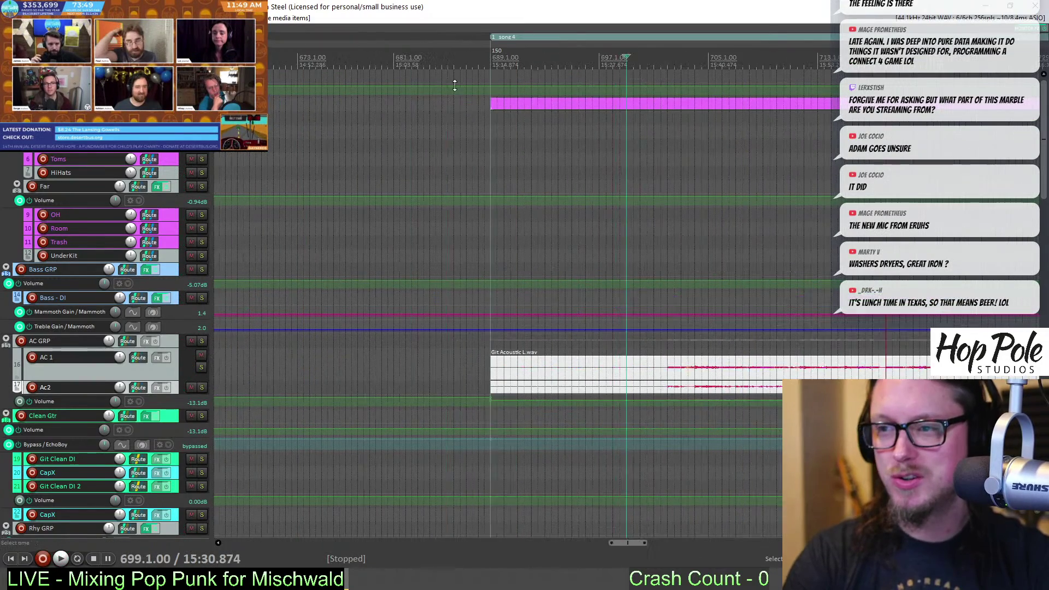
pyautogui.press('space')
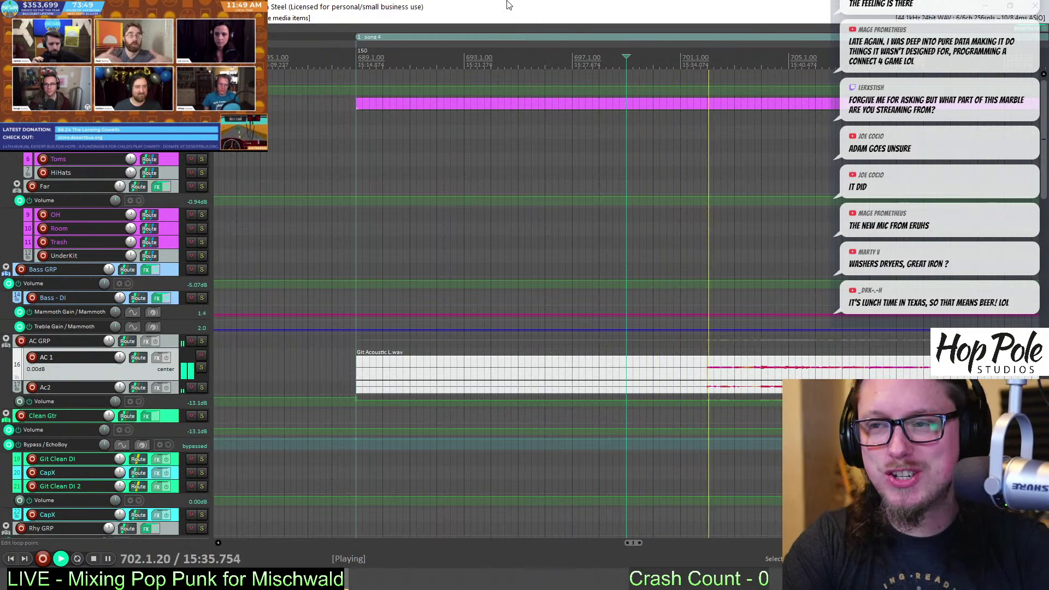
pyautogui.scroll(-3, 584, 293)
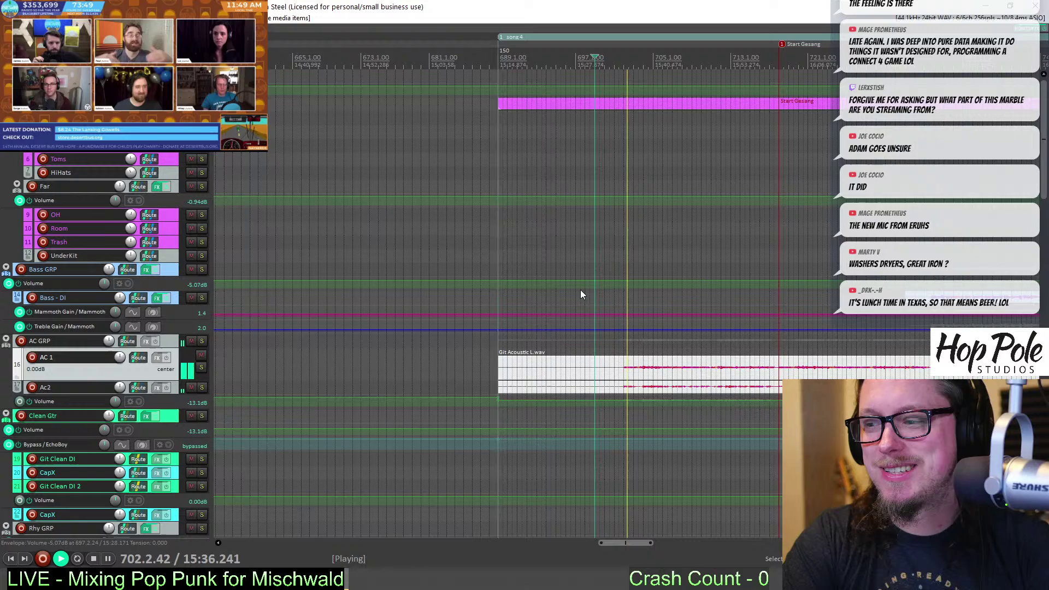
# Show the mixer with playback stopped, and pan AC 1 100% left and Ac2 100% right
pyautogui.click(178, 338)
pyautogui.hotkey('ctrl', 'm')
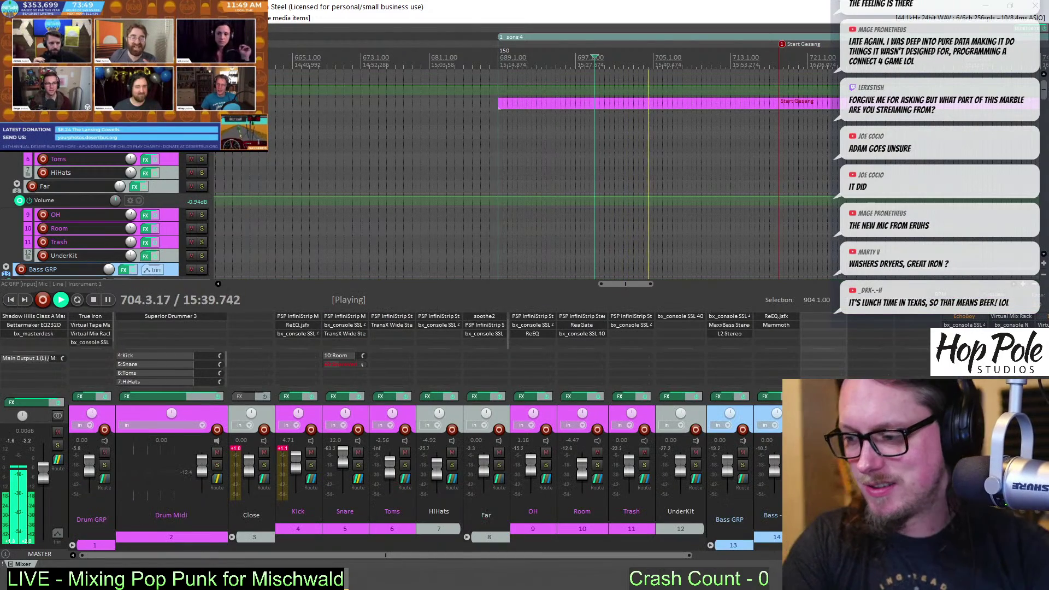
pyautogui.press('space')
pyautogui.hscroll(5, 637, 555)
pyautogui.hscroll(1, 575, 445)
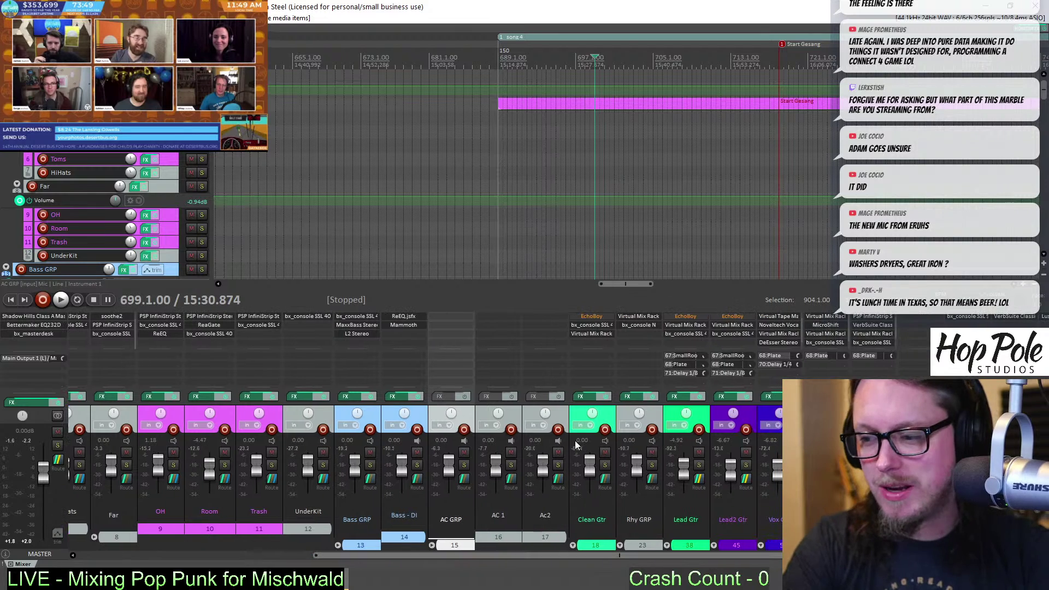
pyautogui.click(503, 418)
pyautogui.click(548, 411)
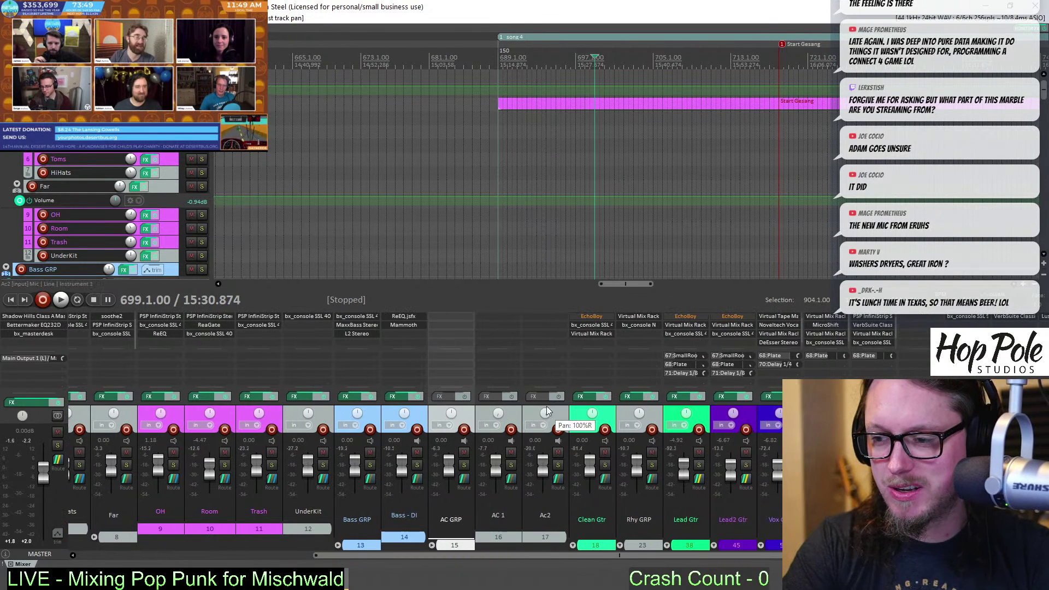
# Solo AC GRP, play from around bar 701, and trim the silent start of both acoustic items to 701.4.00
pyautogui.moveTo(1046, 89); pyautogui.dragTo(1046, 110)
pyautogui.scroll(-2, 658, 188)
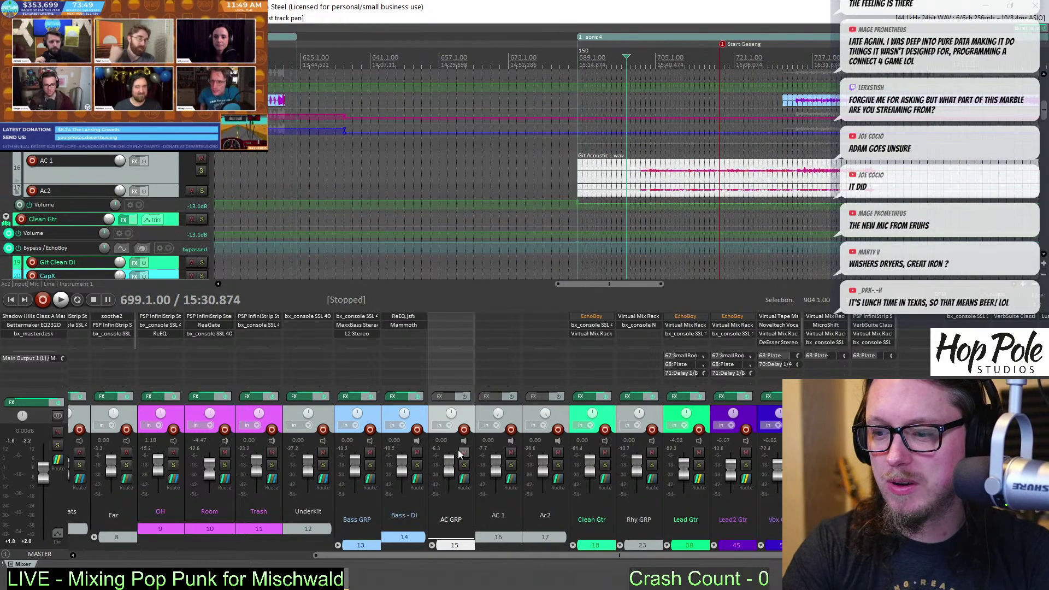
pyautogui.click(464, 464)
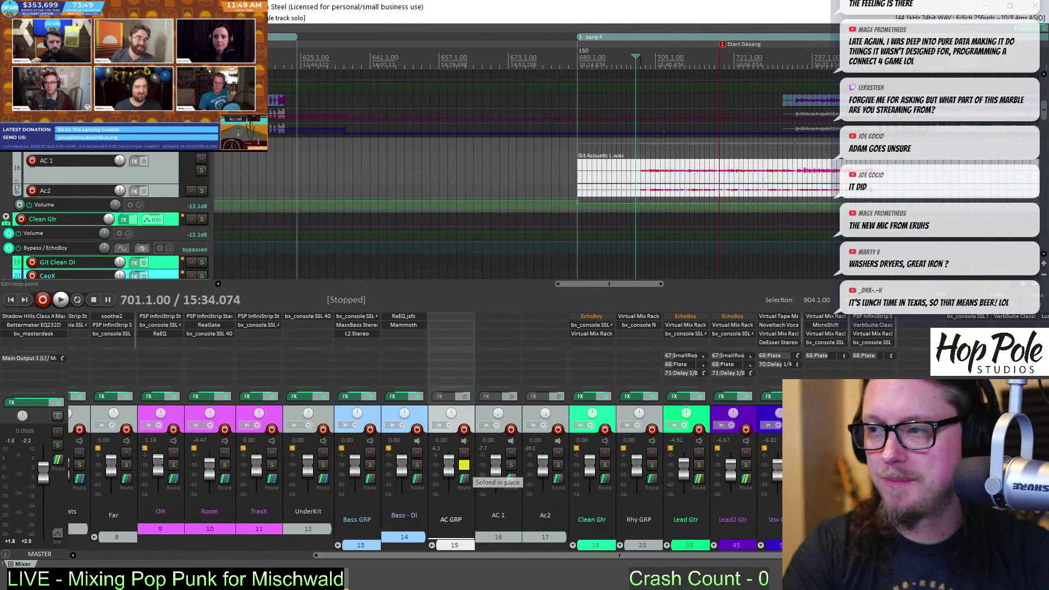
pyautogui.scroll(5, 626, 92)
pyautogui.press('space')
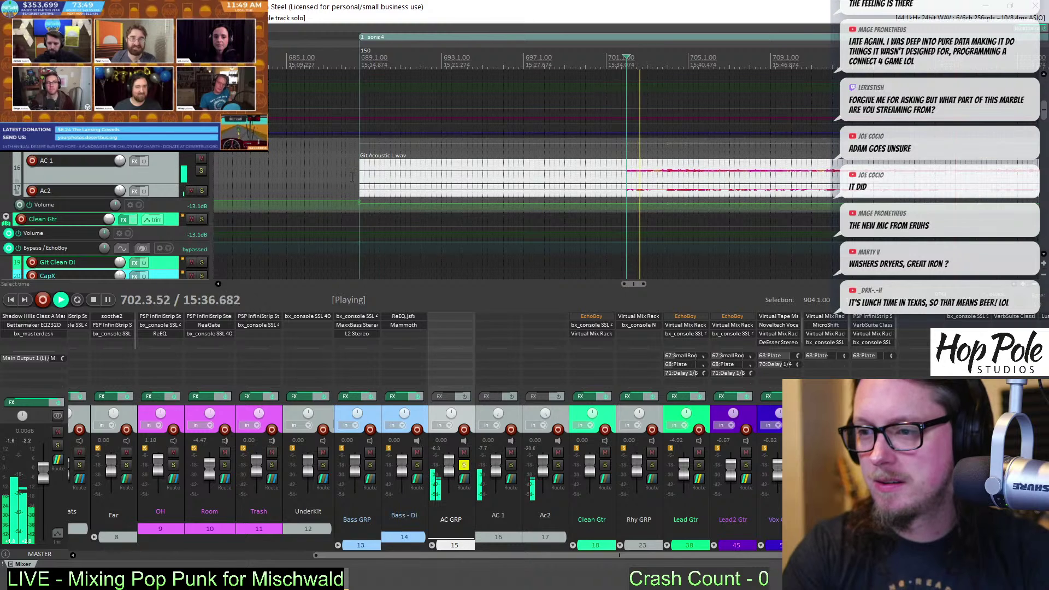
pyautogui.moveTo(366, 180); pyautogui.dragTo(624, 195)
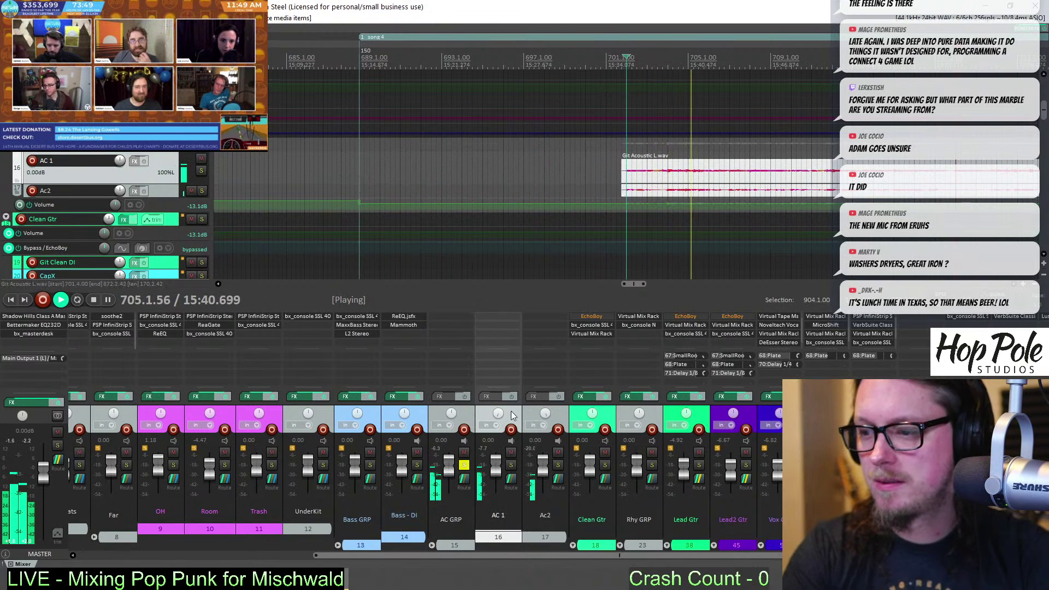
# Narrow the acoustic guitar panning to 60% right on Ac2 and 59% left on AC 1, and play the result
pyautogui.click(532, 414)
pyautogui.press('space')
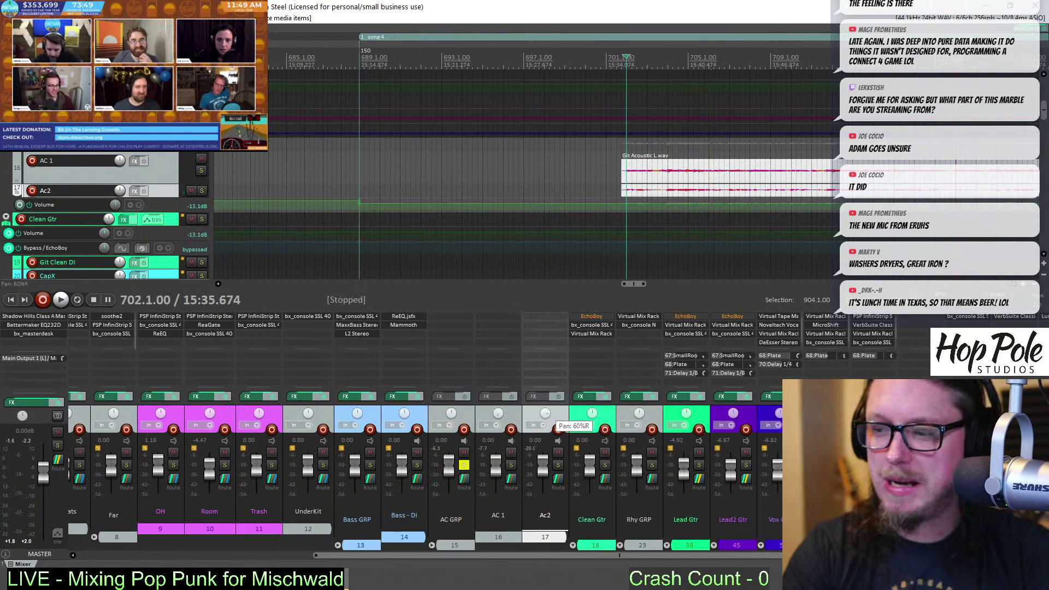
pyautogui.moveTo(498, 414); pyautogui.dragTo(499, 426)
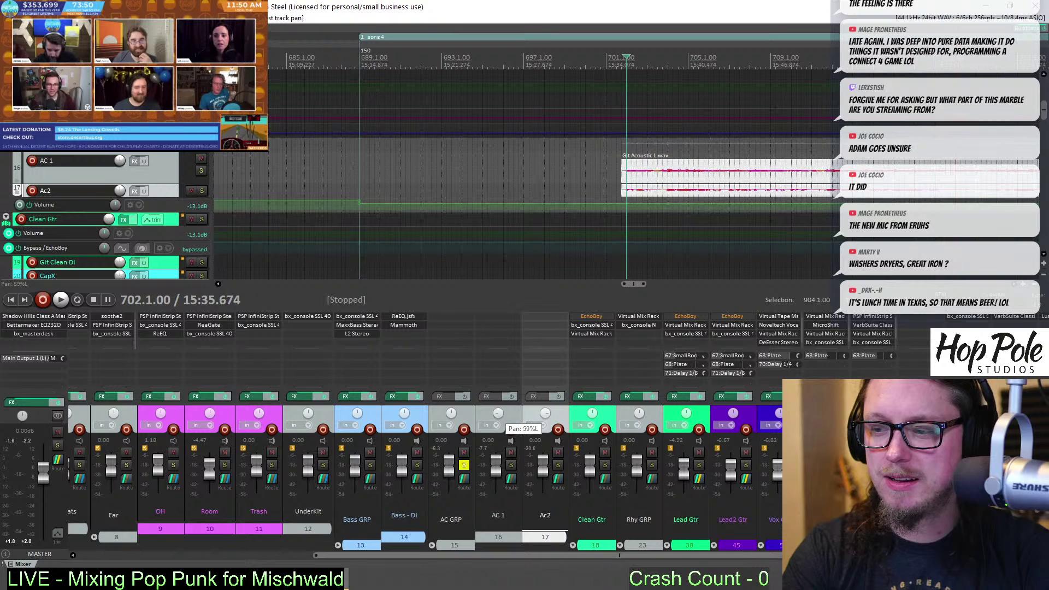
pyautogui.press('space')
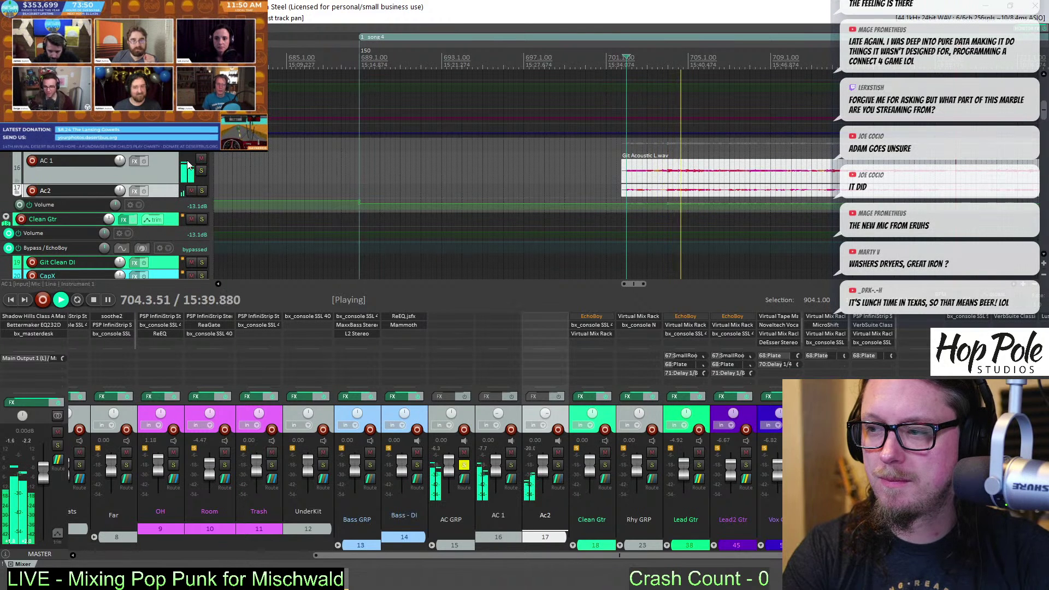
# Enlarge the Ac2 track, listen from bar 721, and select only the Git Acoustic R item
pyautogui.moveTo(177, 204); pyautogui.dragTo(175, 230)
pyautogui.scroll(-2, 716, 82)
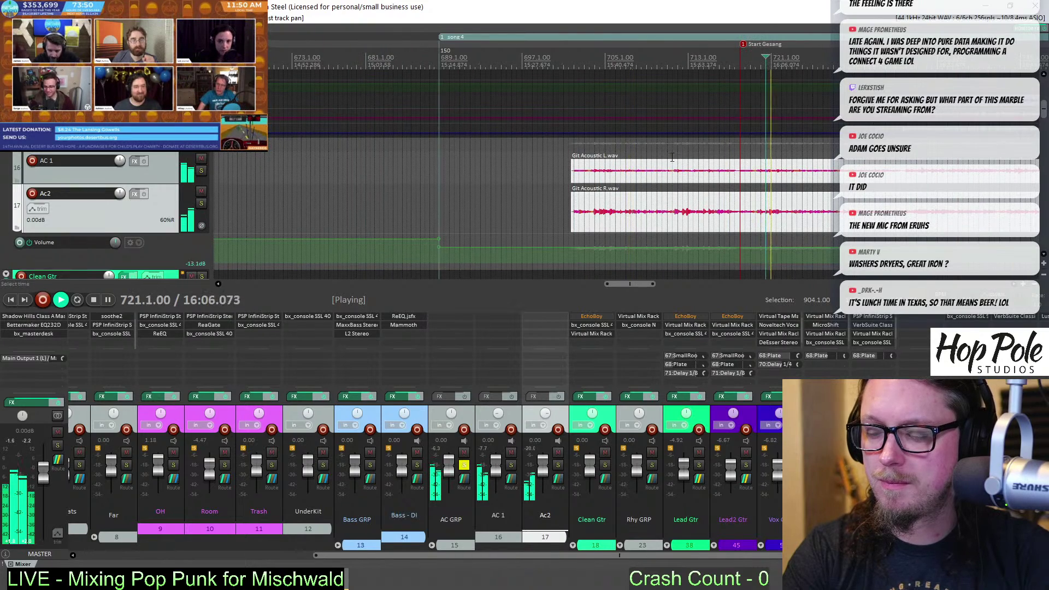
pyautogui.scroll(-3, 685, 152)
pyautogui.scroll(3, 685, 153)
pyautogui.click(630, 218)
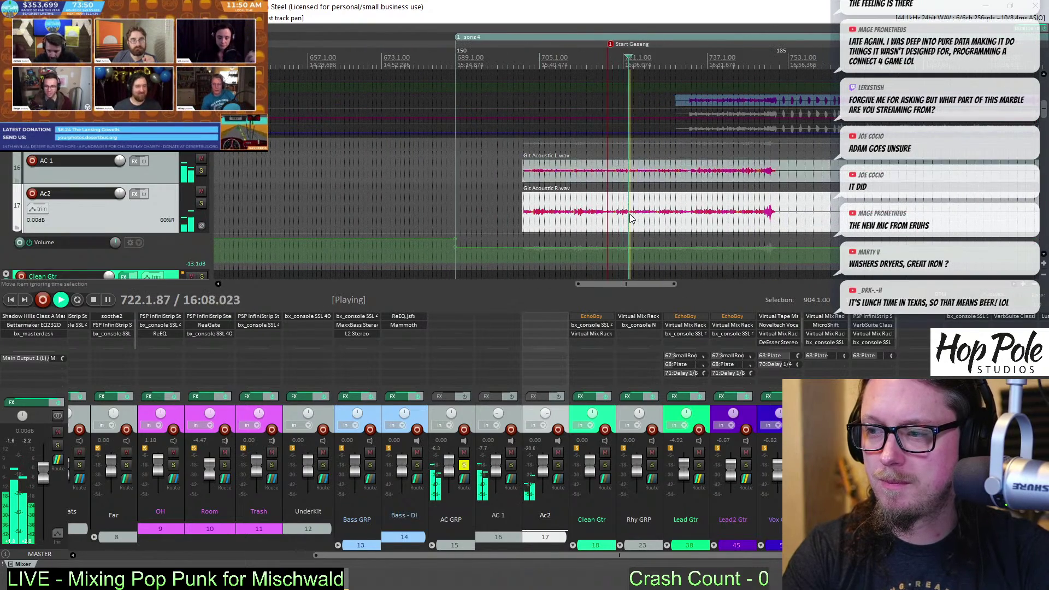
# Enlarge the AC 1 track to compare both waveforms, and solo Ac2 during playback
pyautogui.scroll(2, 629, 217)
pyautogui.scroll(-1, 630, 217)
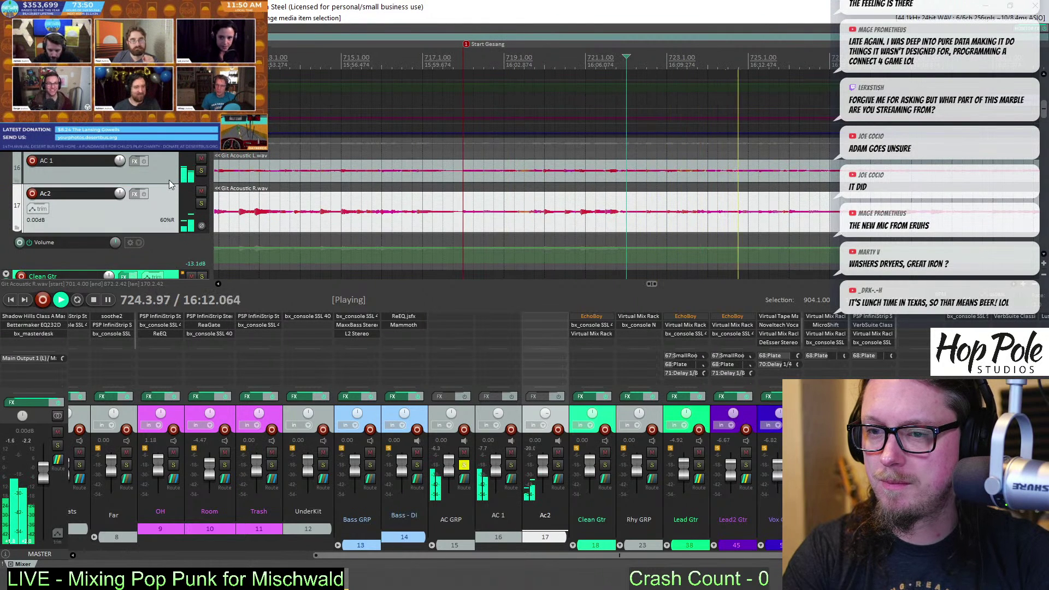
pyautogui.moveTo(167, 183); pyautogui.dragTo(167, 213)
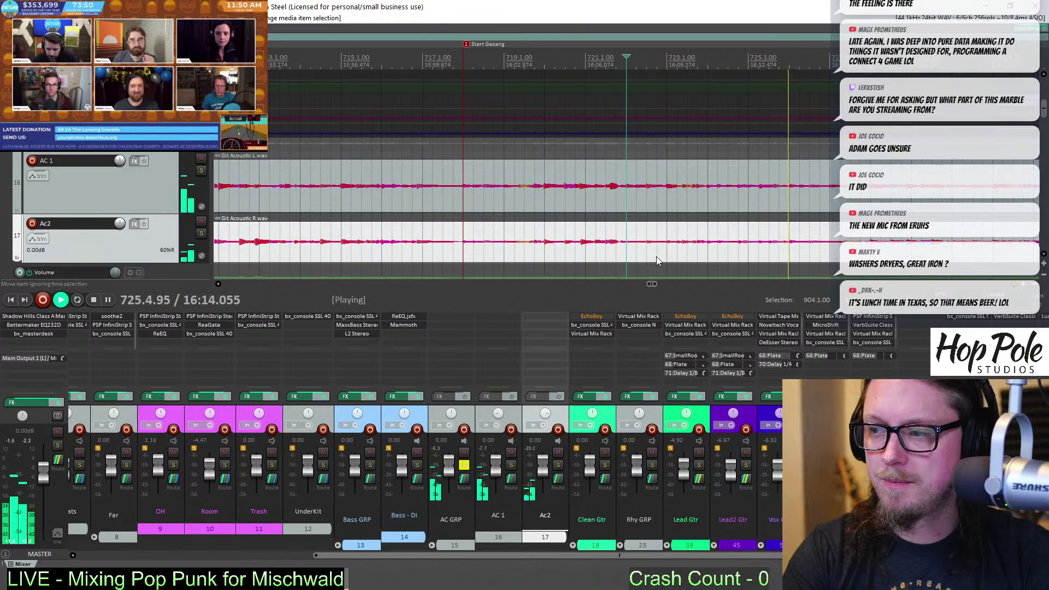
pyautogui.scroll(-3, 657, 257)
pyautogui.click(557, 465)
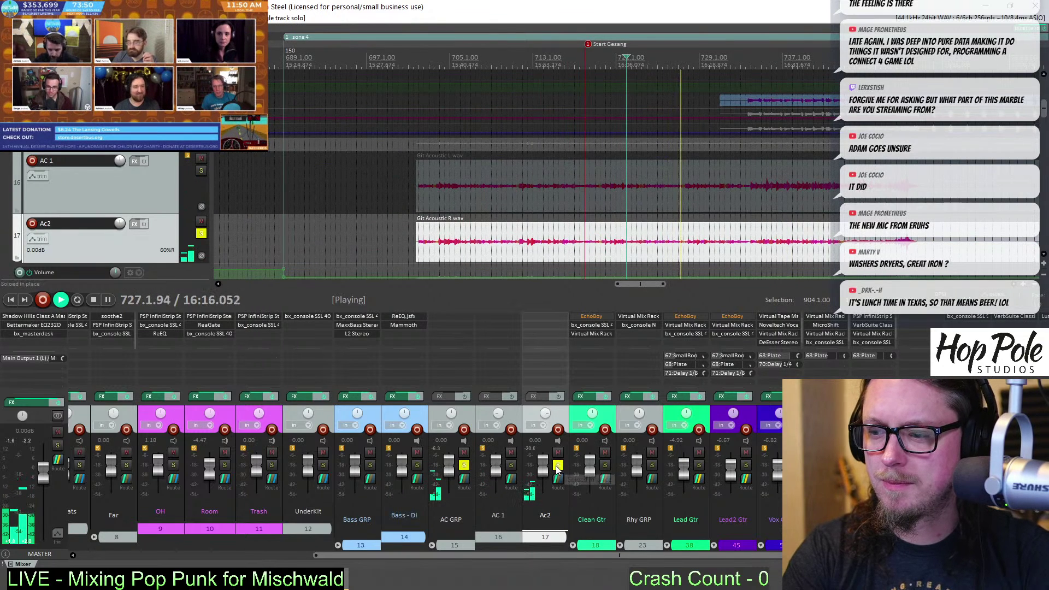
# Solo AC 1 alongside Ac2 and toggle Ac2's solo during playback to compare the two acoustic tracks
pyautogui.click(510, 464)
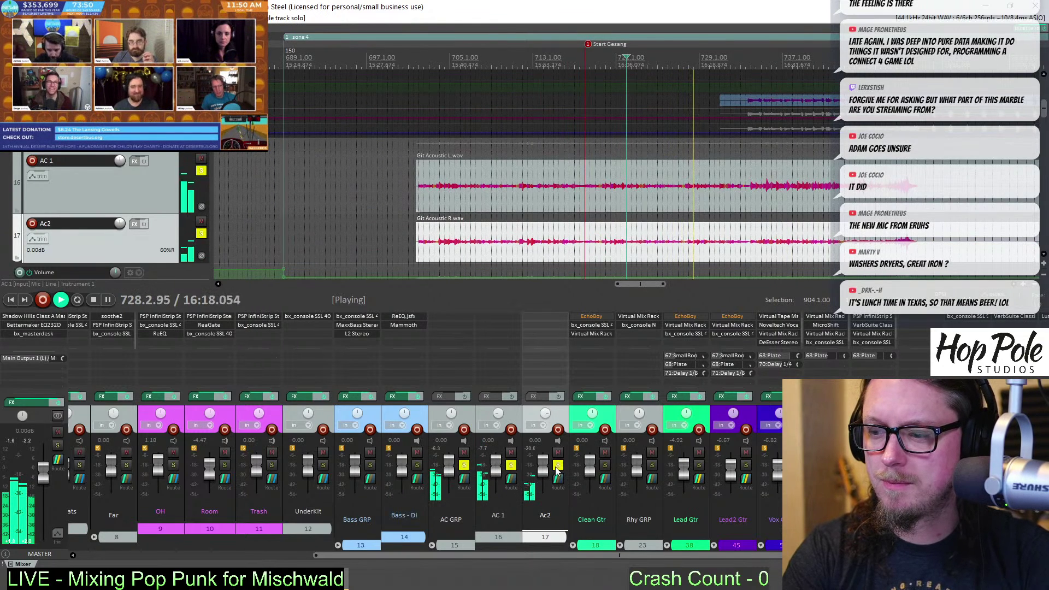
pyautogui.click(557, 464)
pyautogui.click(557, 466)
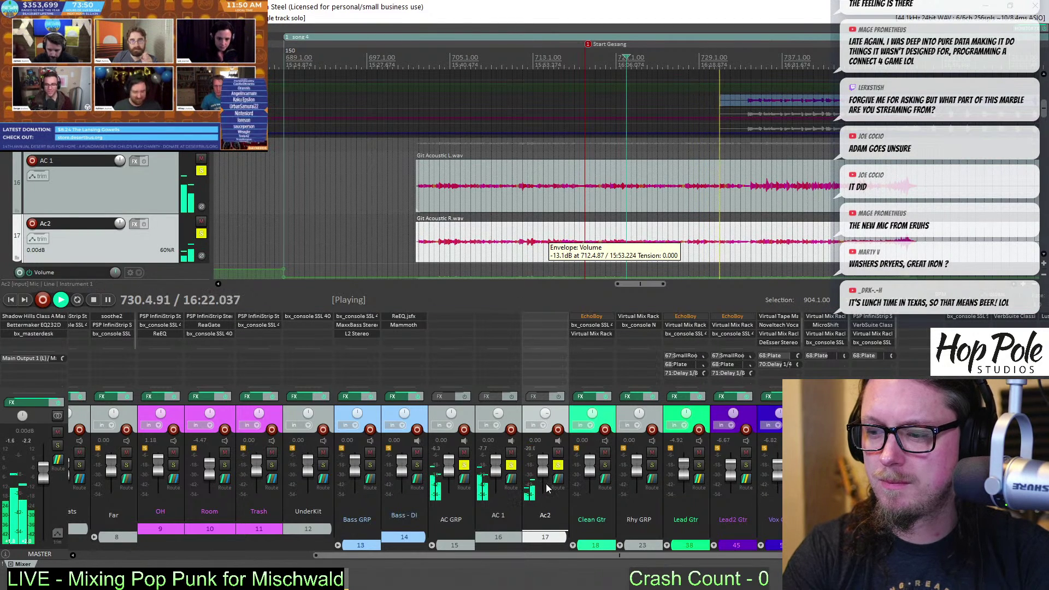
pyautogui.scroll(3, 710, 192)
pyautogui.scroll(-3, 767, 230)
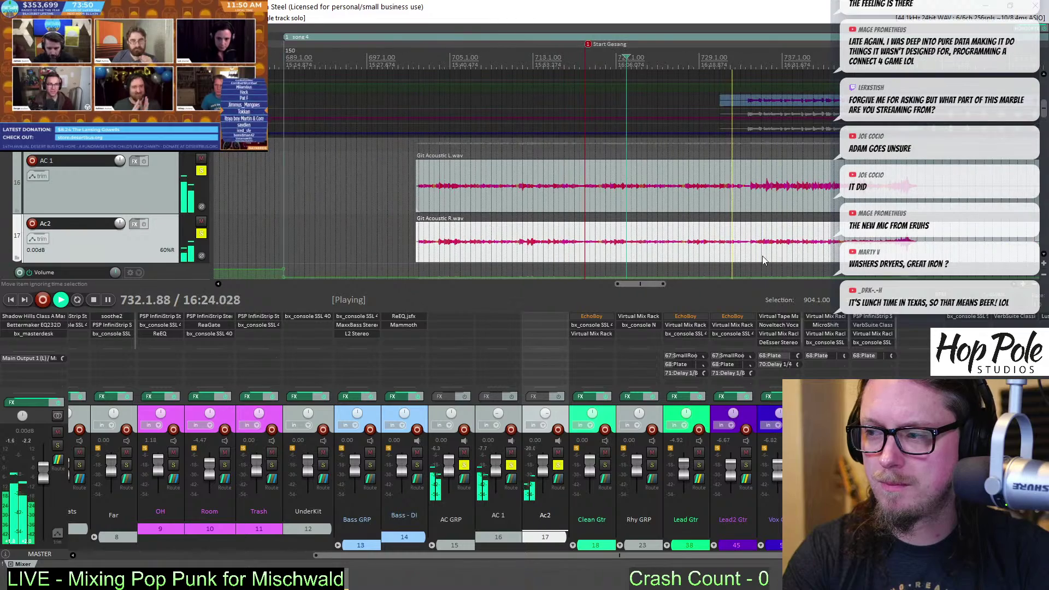
# Restart playback from around bar 704, near the start of the acoustic guitar items
pyautogui.scroll(-2, 603, 239)
pyautogui.scroll(3, 603, 239)
pyautogui.scroll(-1, 713, 239)
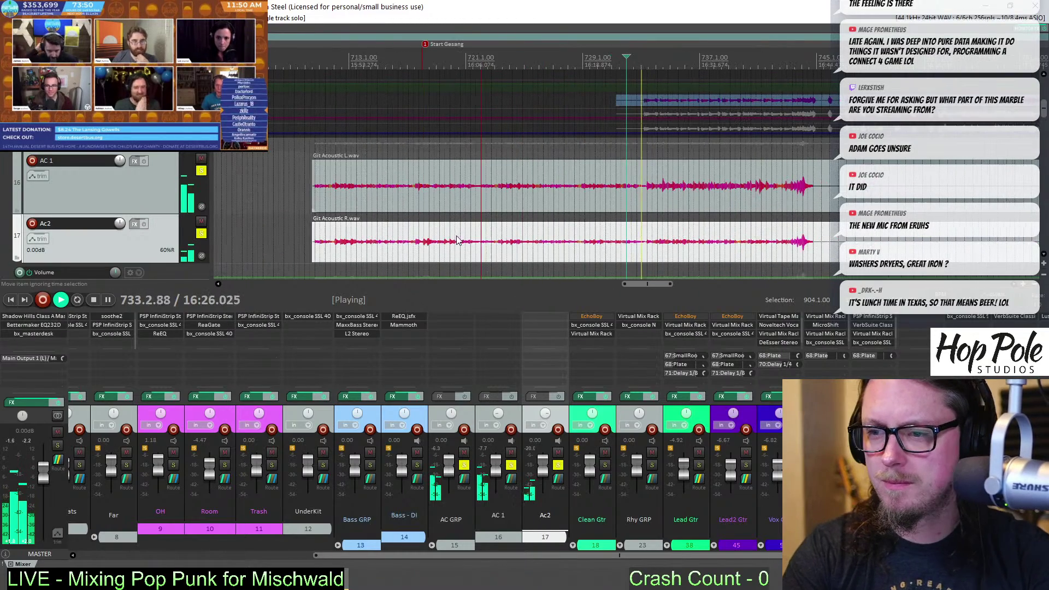
pyautogui.click(340, 71)
pyautogui.scroll(5, 486, 137)
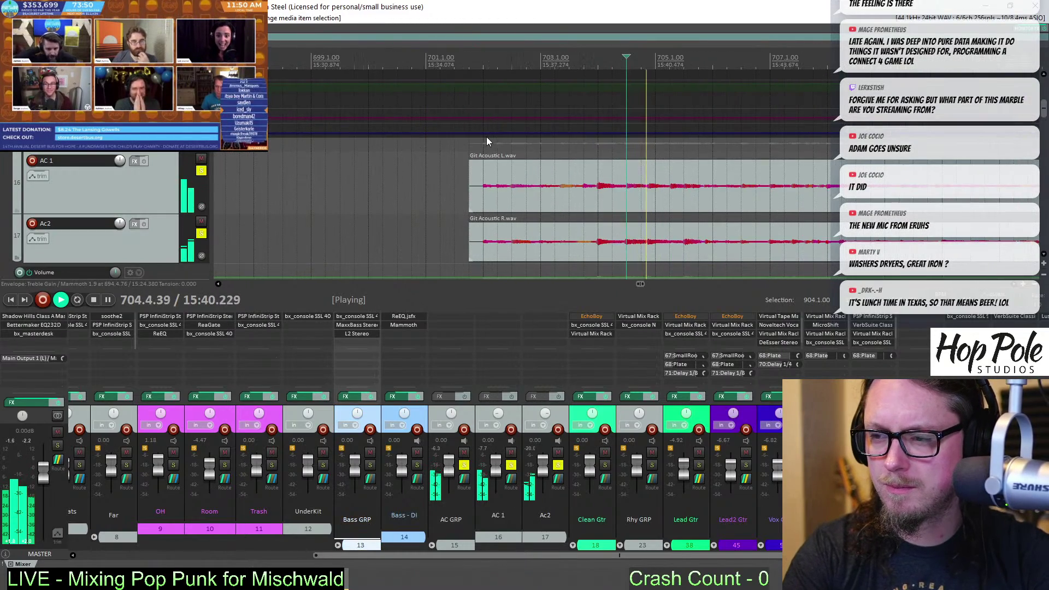
# Raise the Git Acoustic R item's volume by 4.34 dB and check the balance by playing from bar 704
pyautogui.press('space')
pyautogui.click(595, 241)
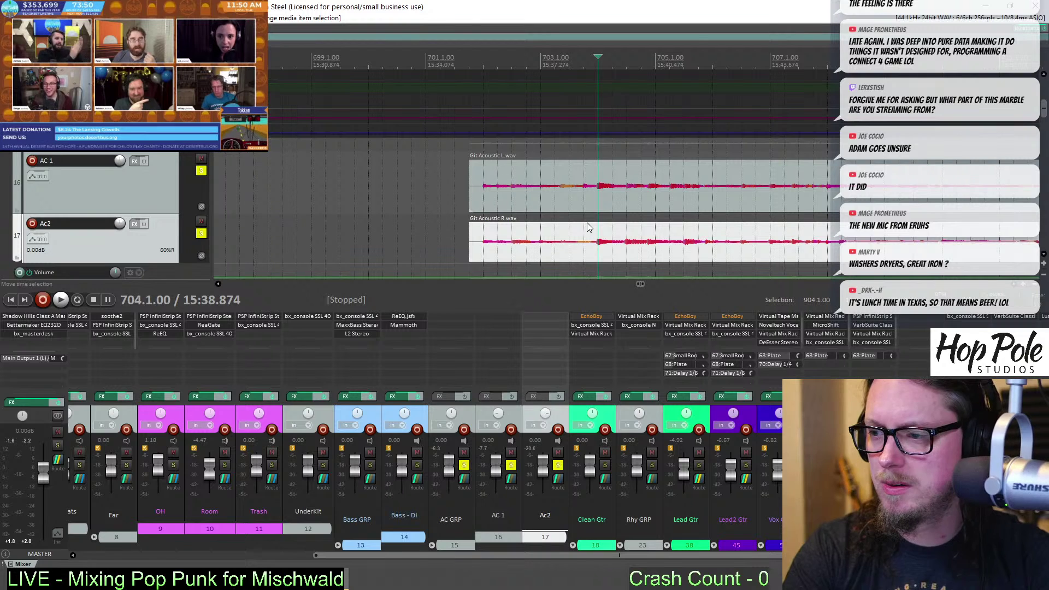
pyautogui.moveTo(587, 222); pyautogui.dragTo(609, 189)
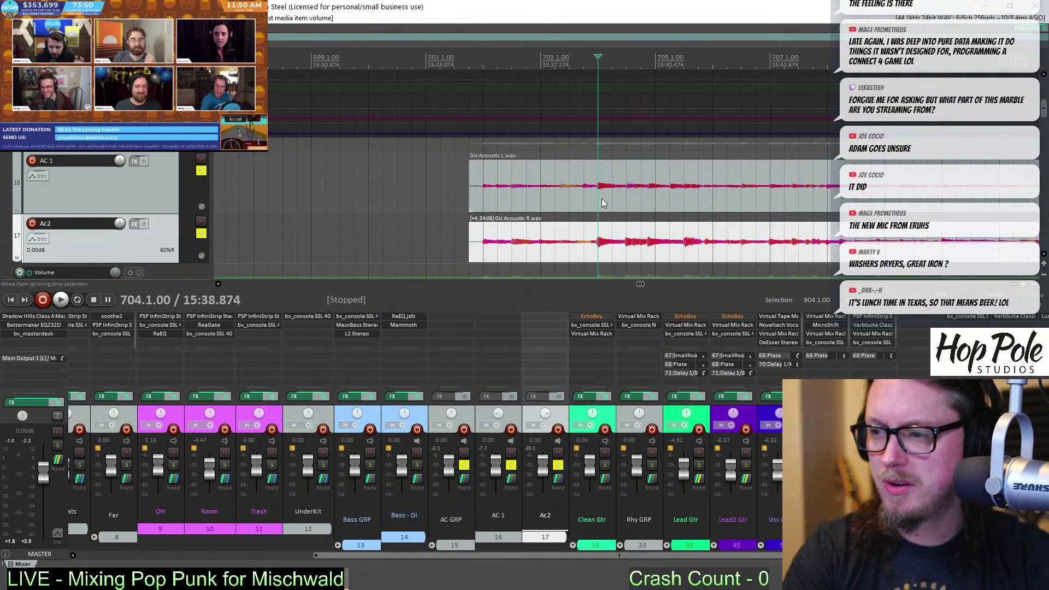
pyautogui.press('space')
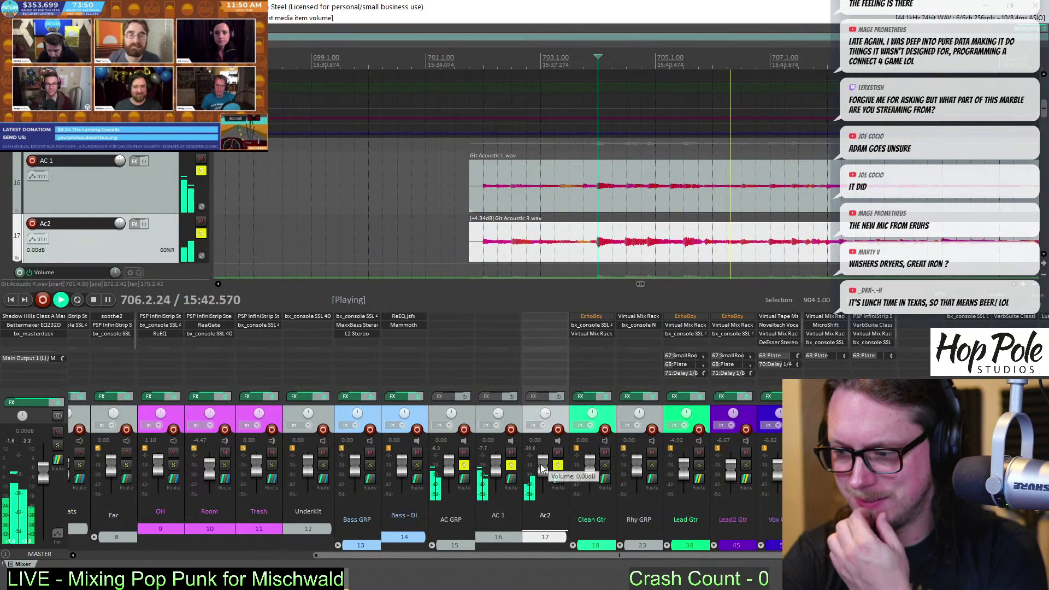
pyautogui.scroll(-4, 644, 254)
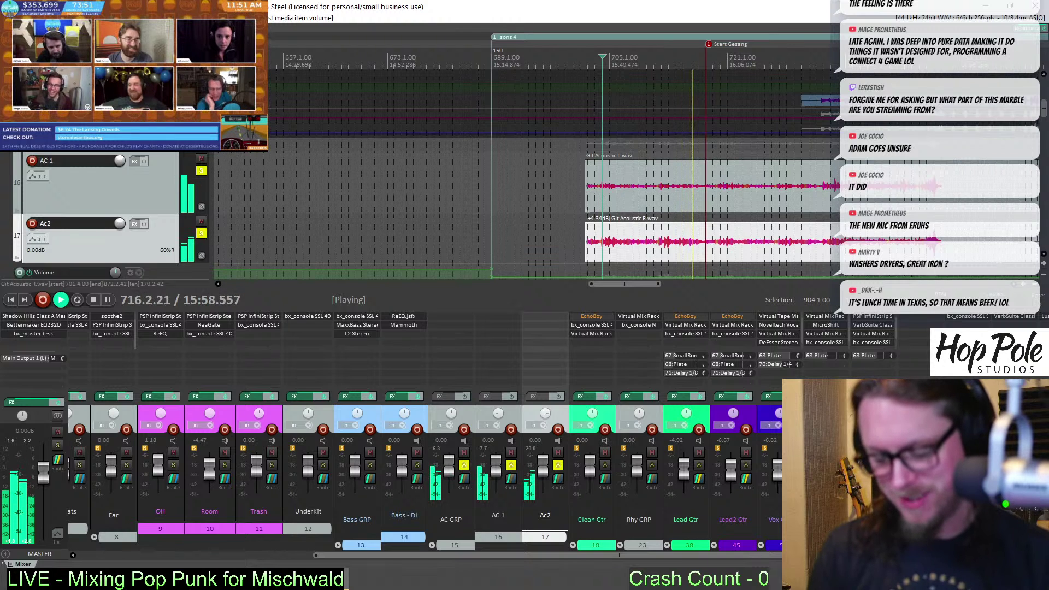
pyautogui.press('space')
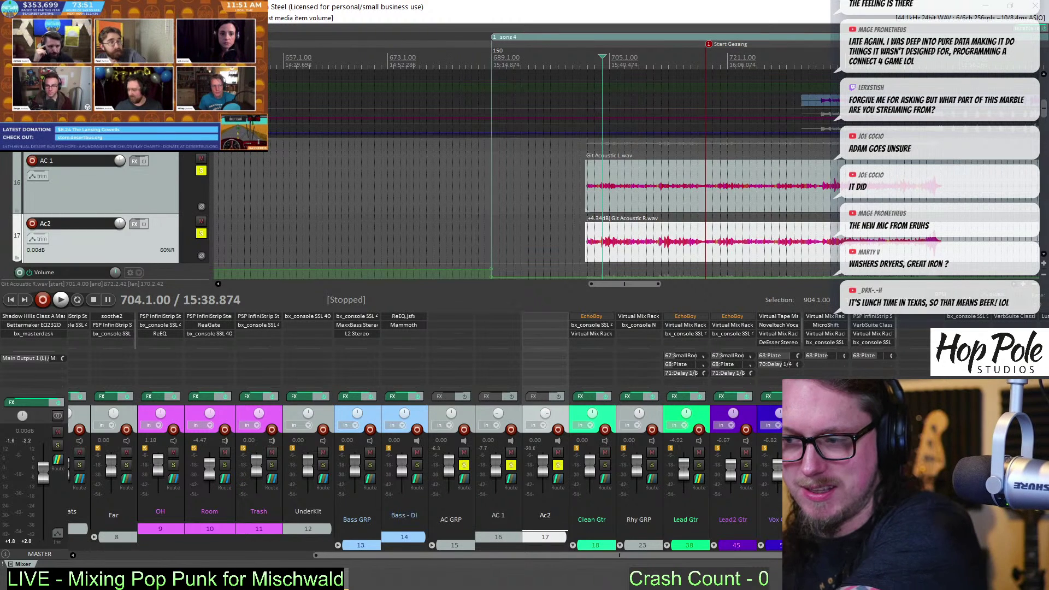
# Add the VST3 PSP InfiniStrip Stereo plugin to the AC GRP folder track
pyautogui.doubleClick(456, 326)
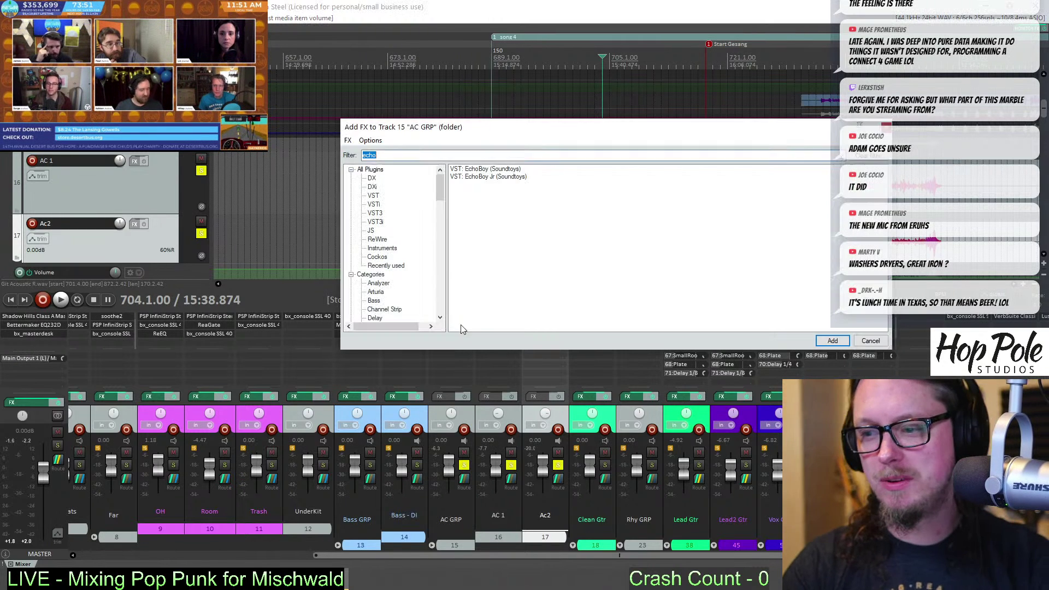
pyautogui.write('mix')
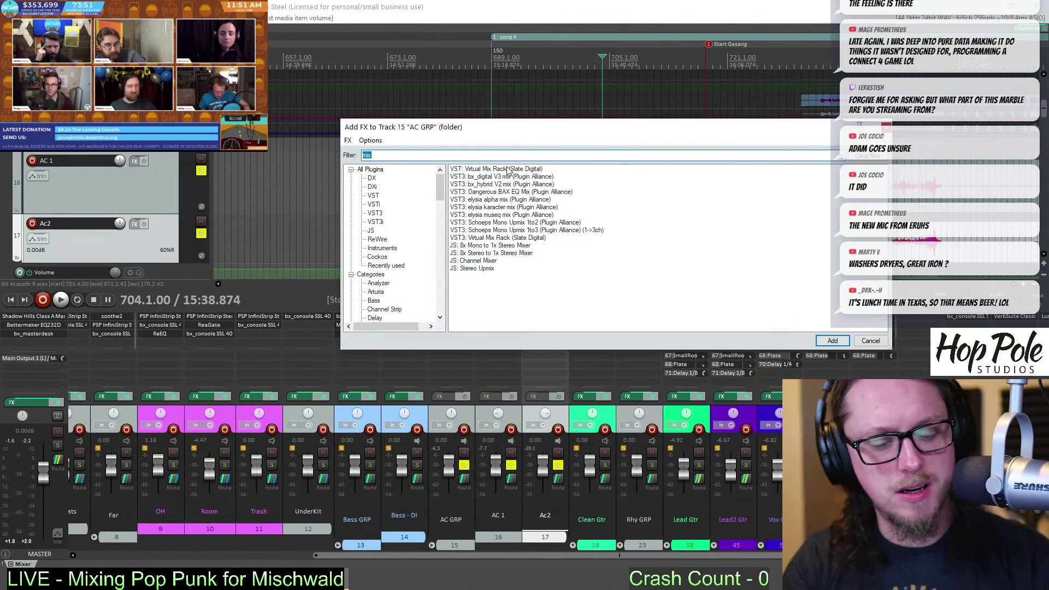
pyautogui.write('in')
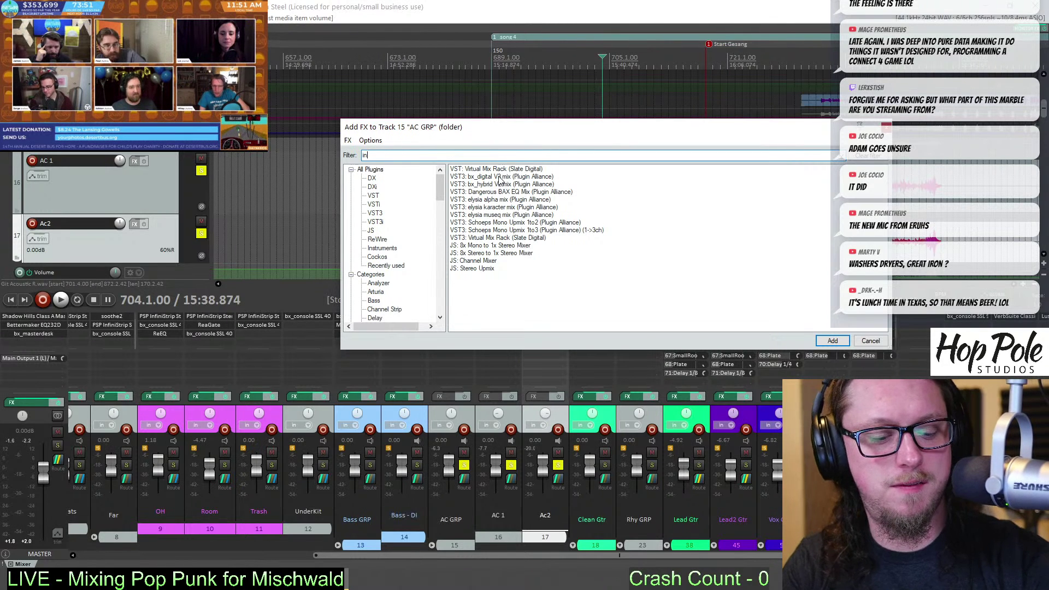
pyautogui.write('f')
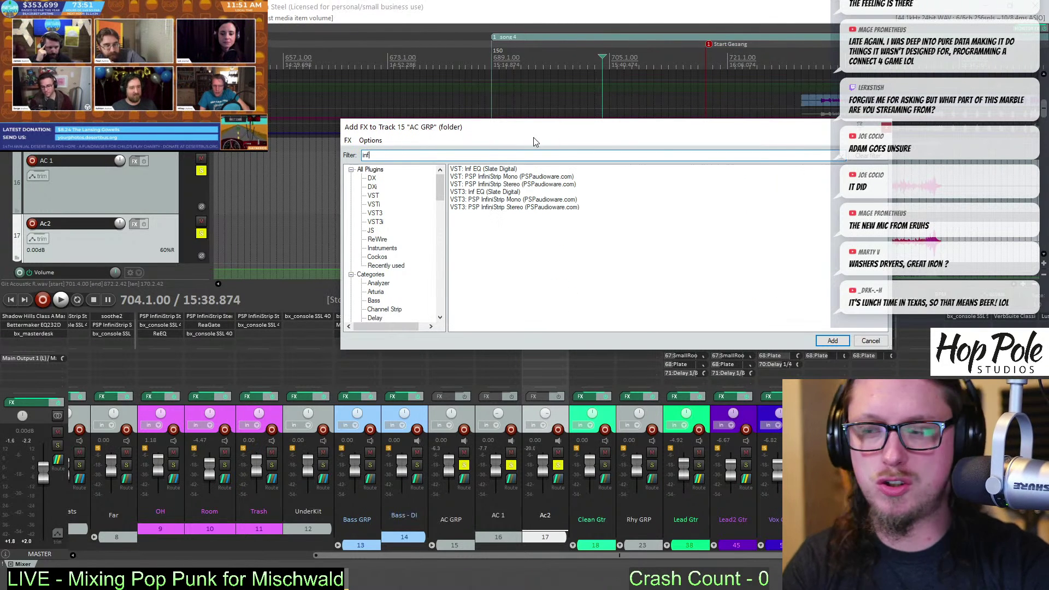
pyautogui.click(489, 208)
pyautogui.press('Return')
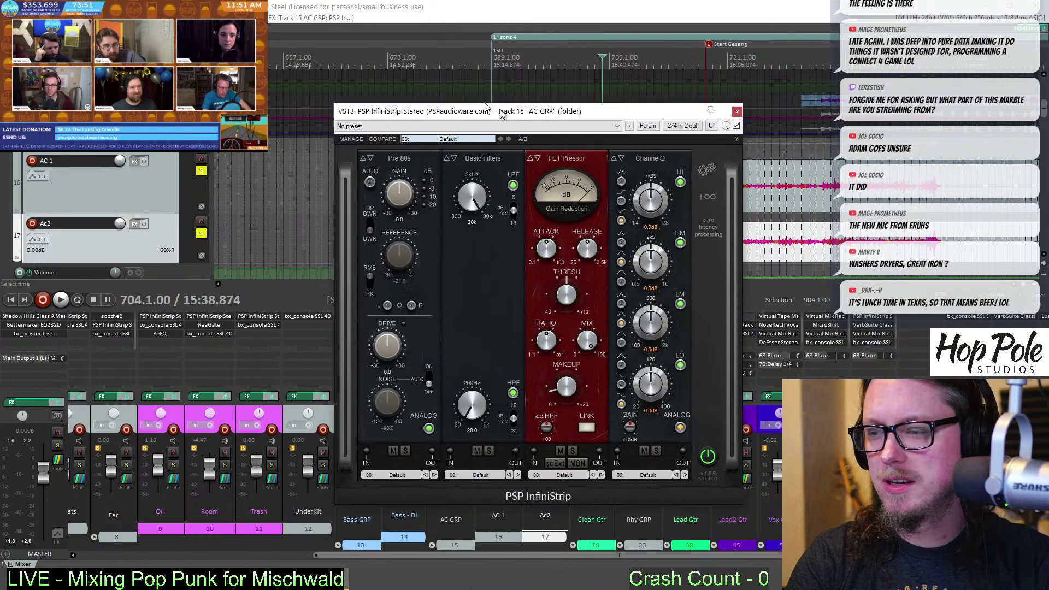
# Set InfiniStrip's high-pass filter to 123 Hz while listening, with the plugin window moved clear of the acoustic items
pyautogui.moveTo(501, 112); pyautogui.dragTo(409, 108)
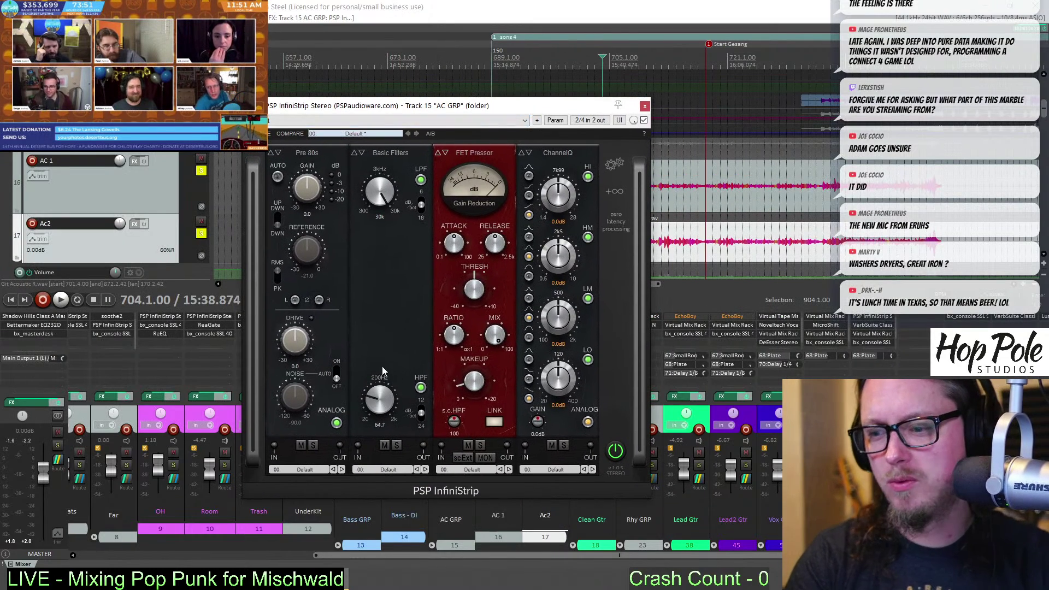
pyautogui.moveTo(381, 367); pyautogui.dragTo(388, 345)
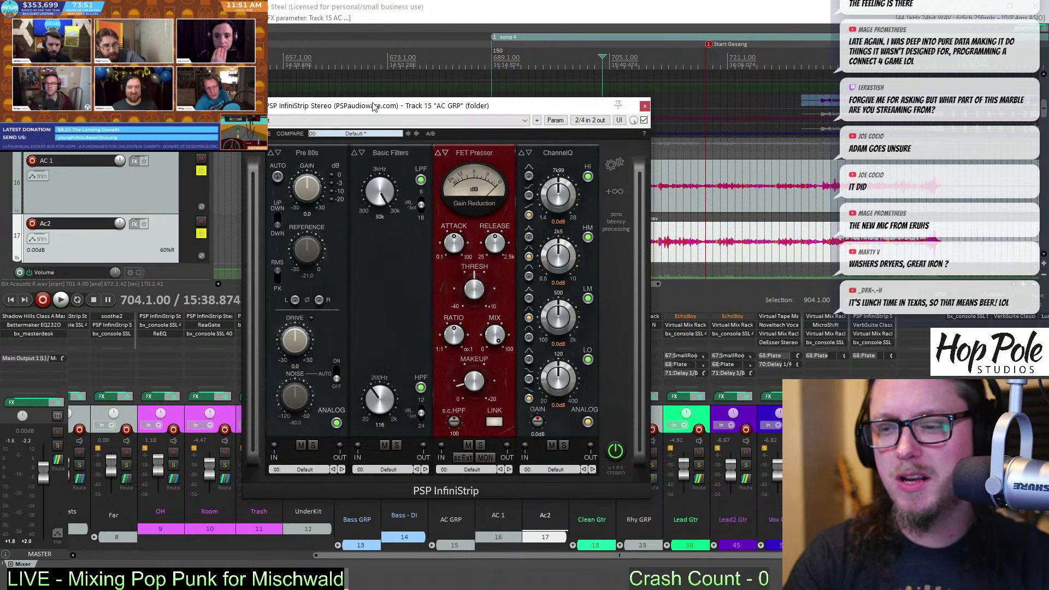
pyautogui.moveTo(373, 106); pyautogui.dragTo(265, 132)
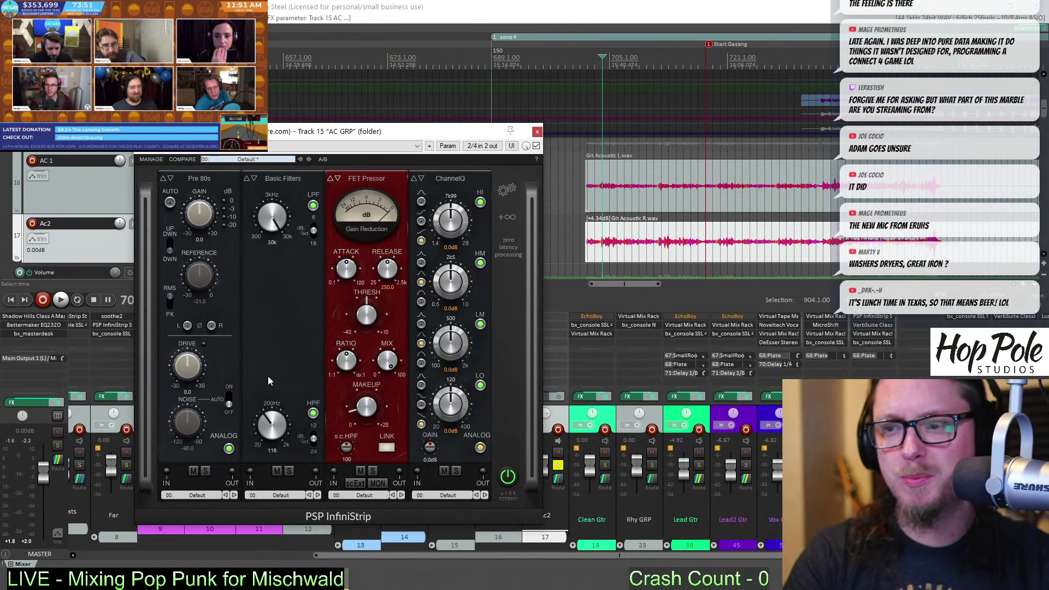
pyautogui.press('space')
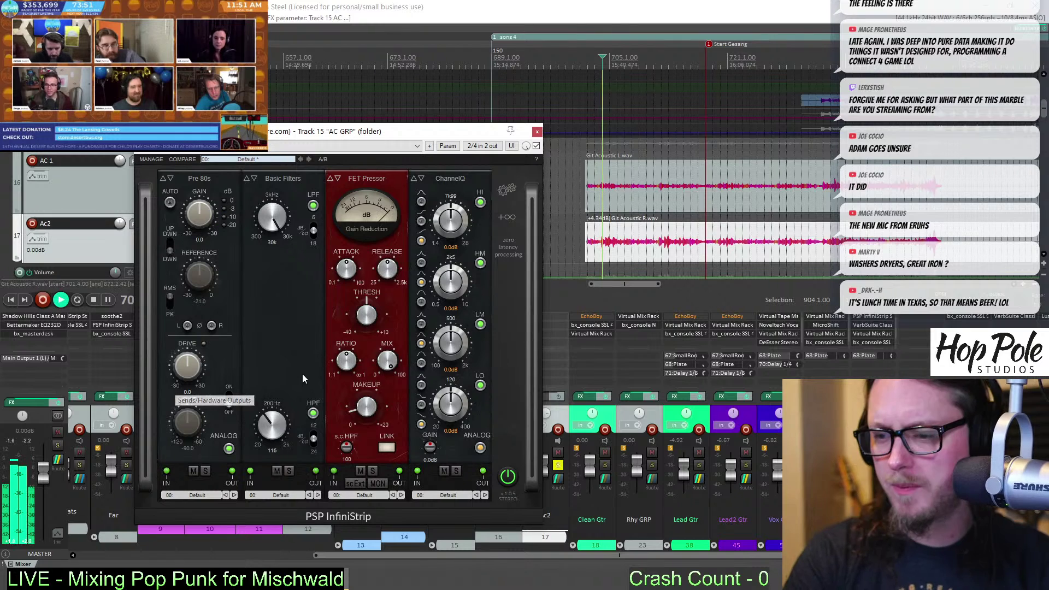
pyautogui.moveTo(276, 435); pyautogui.dragTo(277, 435)
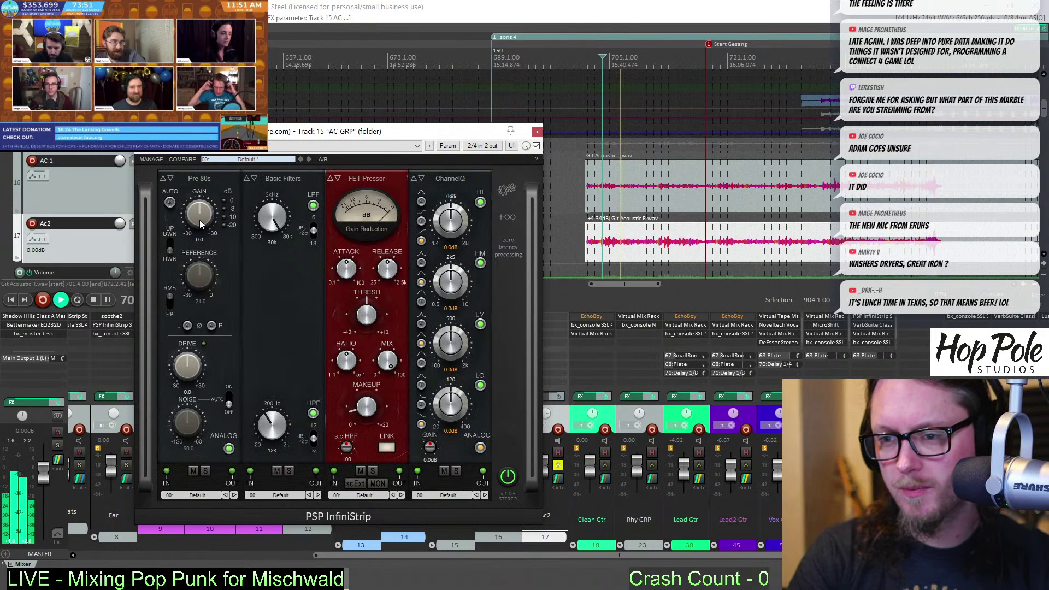
# Switch InfiniStrip's preamp module to Pre 70s and raise its gain to 5.5 during playback
pyautogui.click(199, 179)
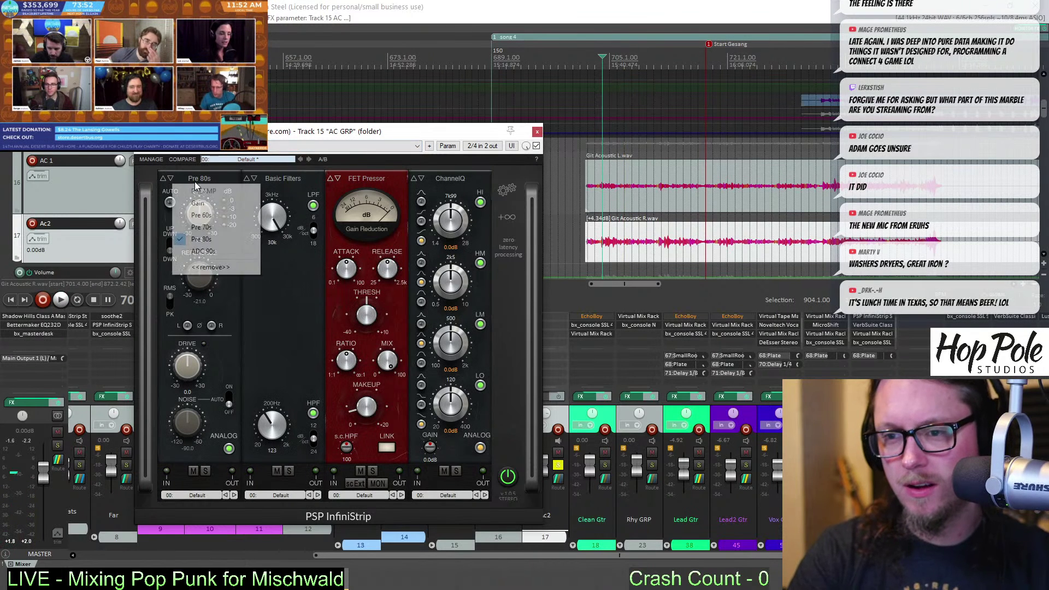
pyautogui.click(200, 227)
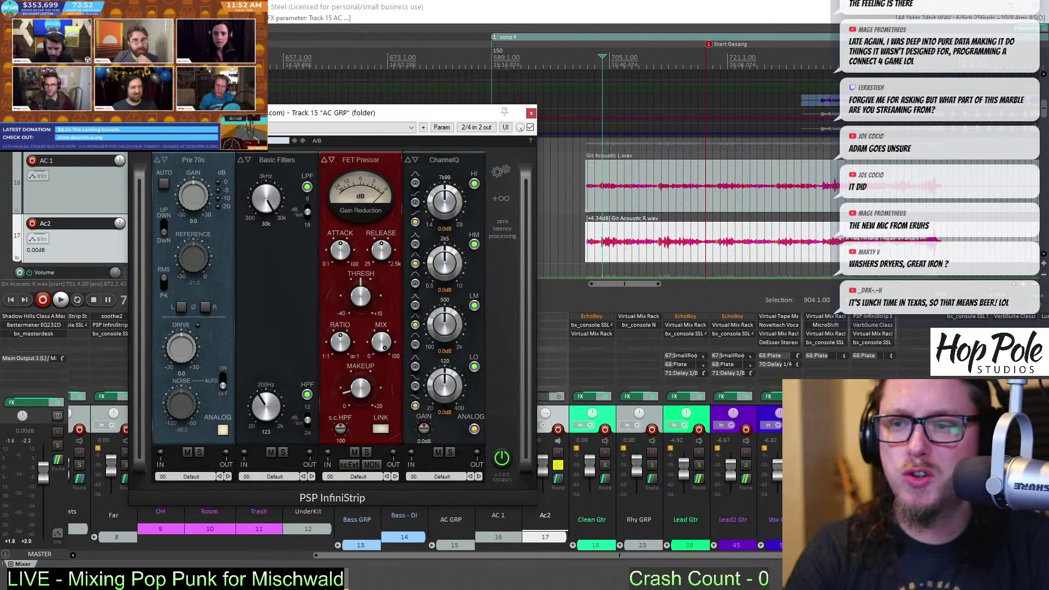
pyautogui.press('space')
pyautogui.scroll(3, 198, 188)
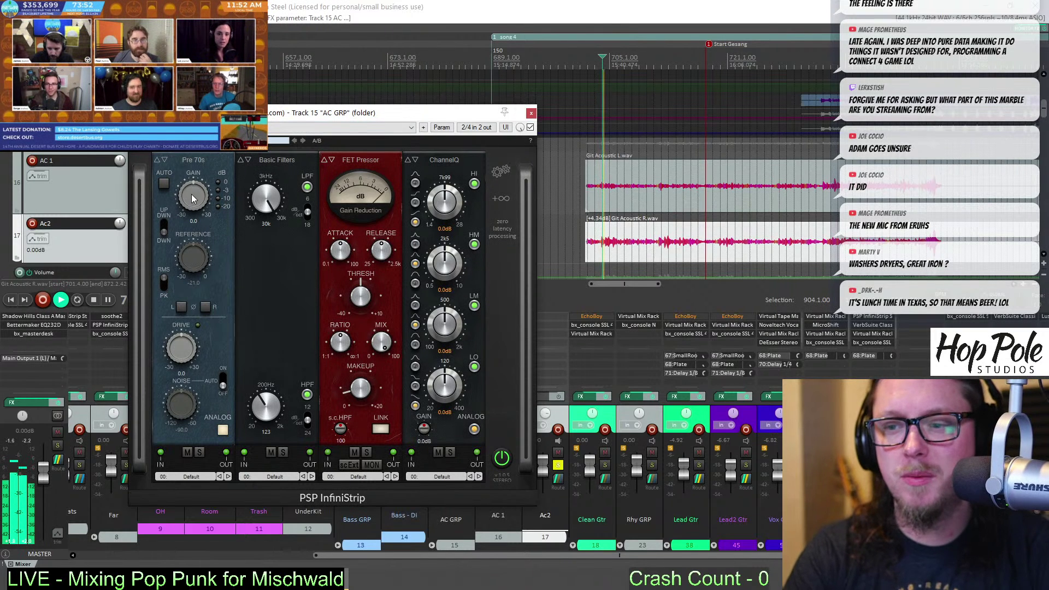
pyautogui.scroll(1, 198, 188)
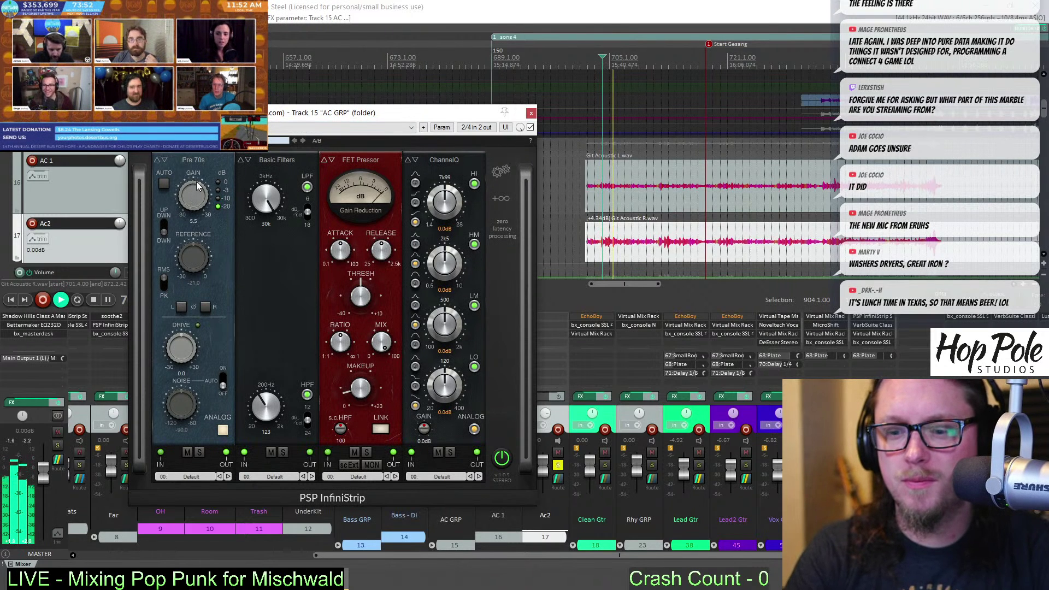
pyautogui.press('space')
# Set the Pre 70s drive to 9.5 and play the acoustic guitars briefly to hear it
pyautogui.scroll(4, 191, 338)
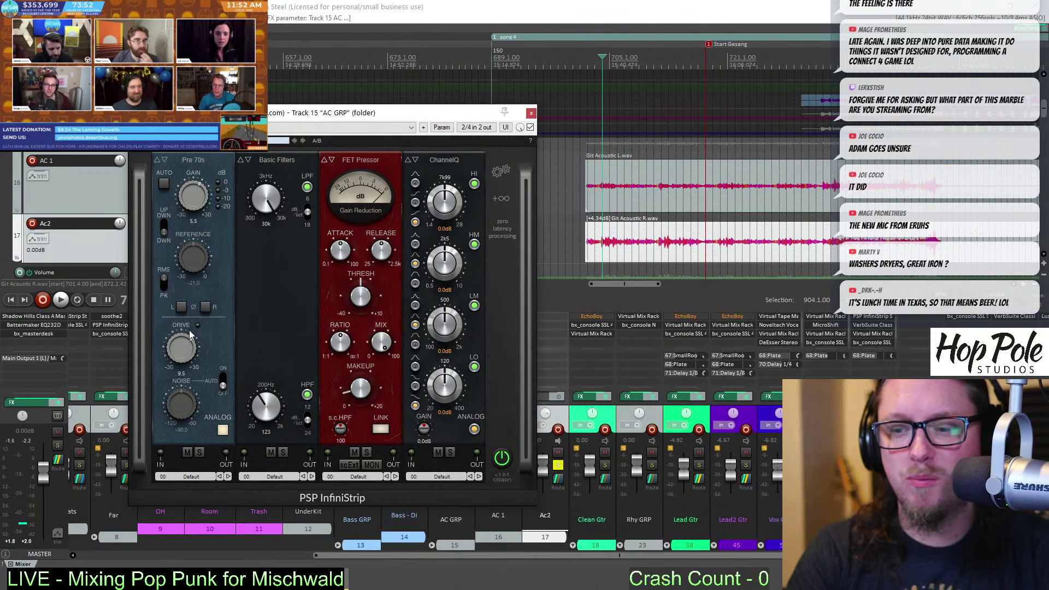
pyautogui.press('space')
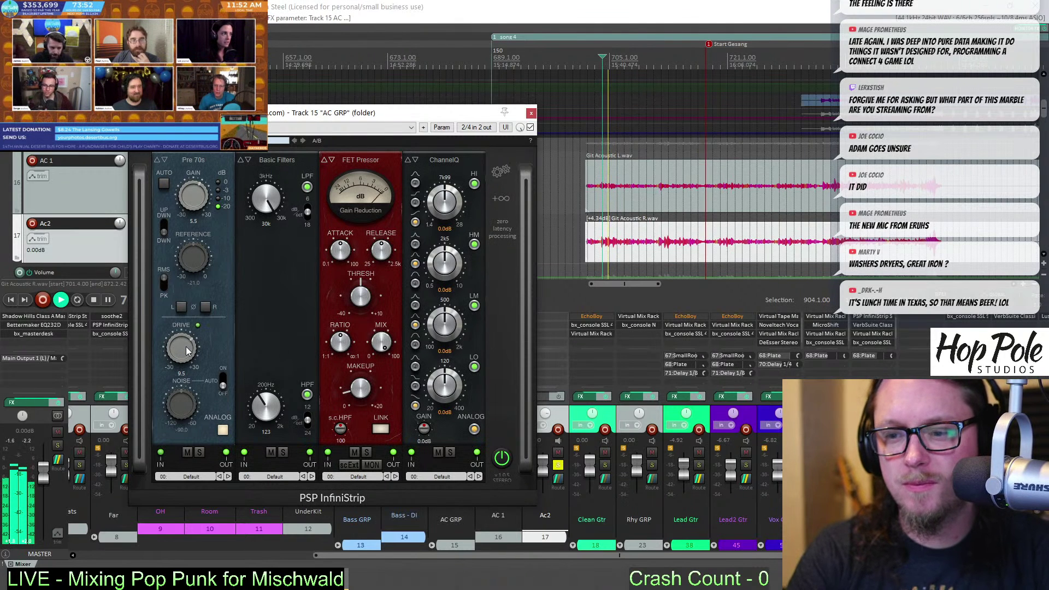
pyautogui.press('space')
# Replace InfiniStrip's FET Pressor with the Opto Pressor and play the acoustics from bar 704
pyautogui.click(351, 162)
pyautogui.click(370, 184)
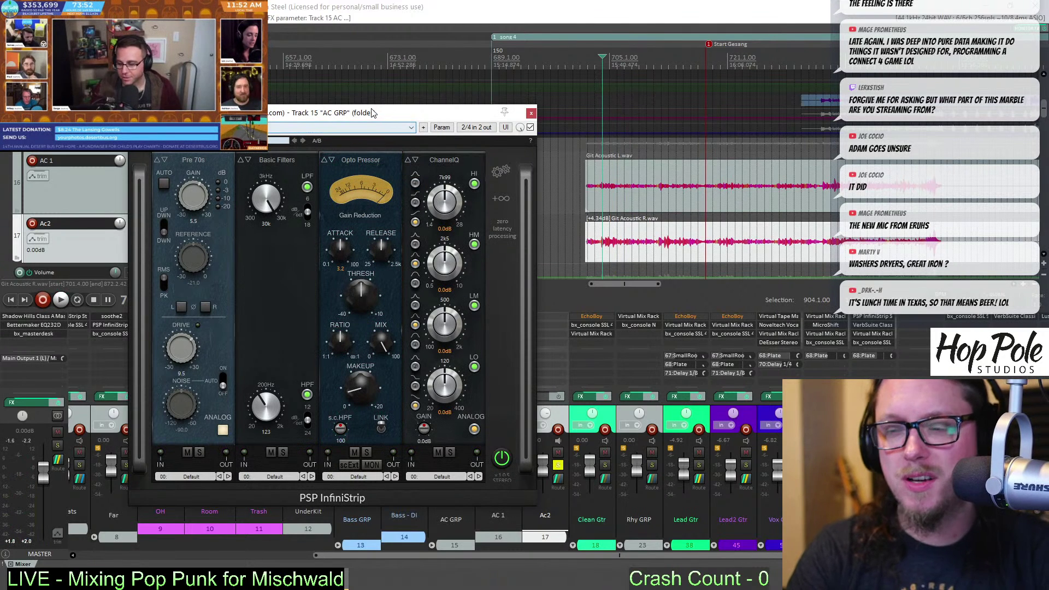
pyautogui.moveTo(373, 113); pyautogui.dragTo(367, 111)
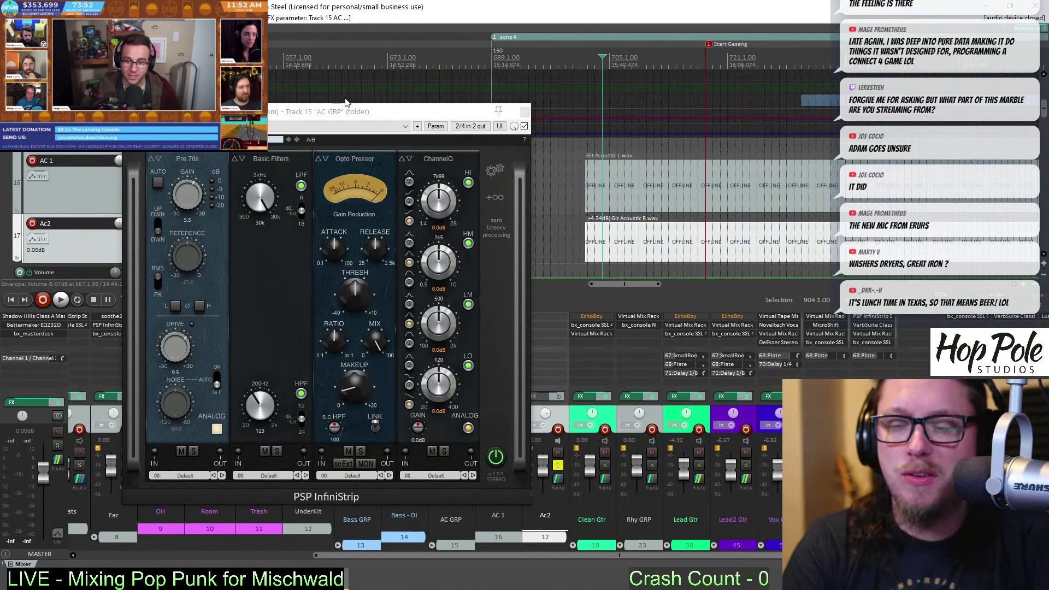
pyautogui.click(326, 115)
pyautogui.press('space')
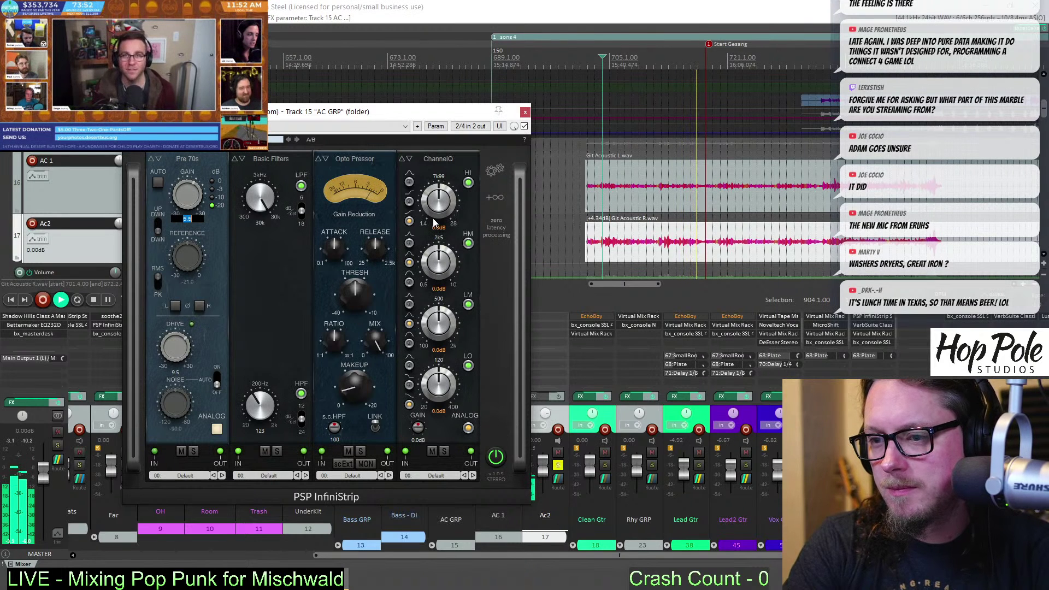
# Stop playback and boost the ChannelQ high band by 2.2 dB at 8k9
pyautogui.press('space')
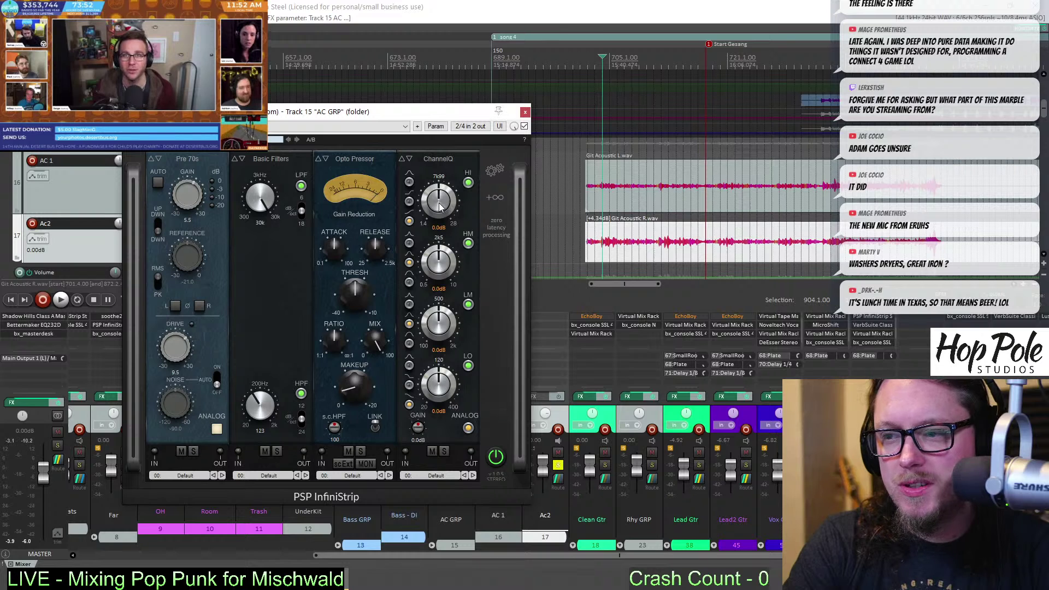
pyautogui.moveTo(442, 198); pyautogui.dragTo(447, 189)
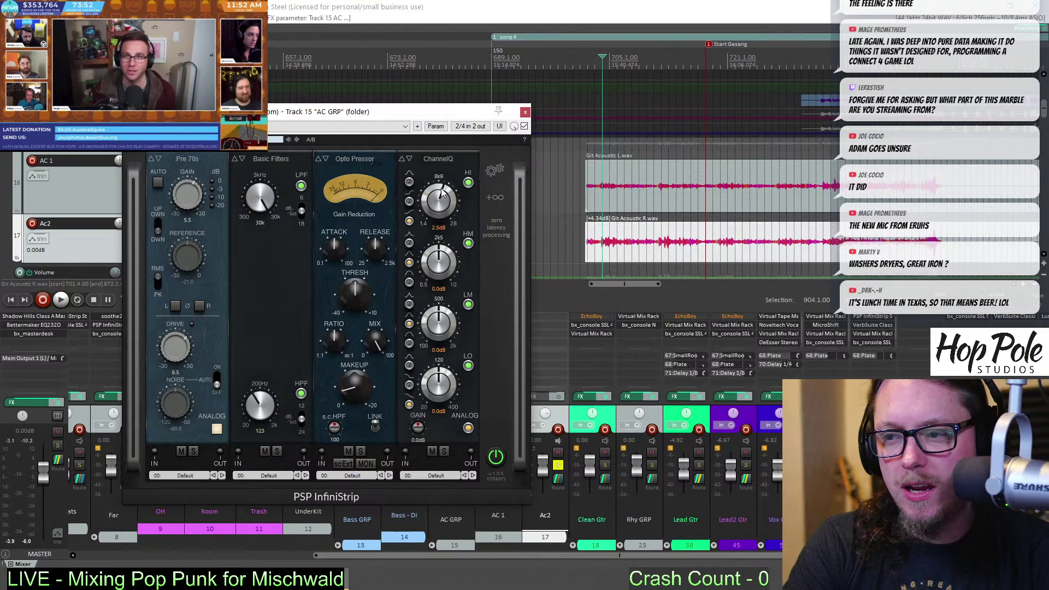
pyautogui.scroll(-3, 443, 194)
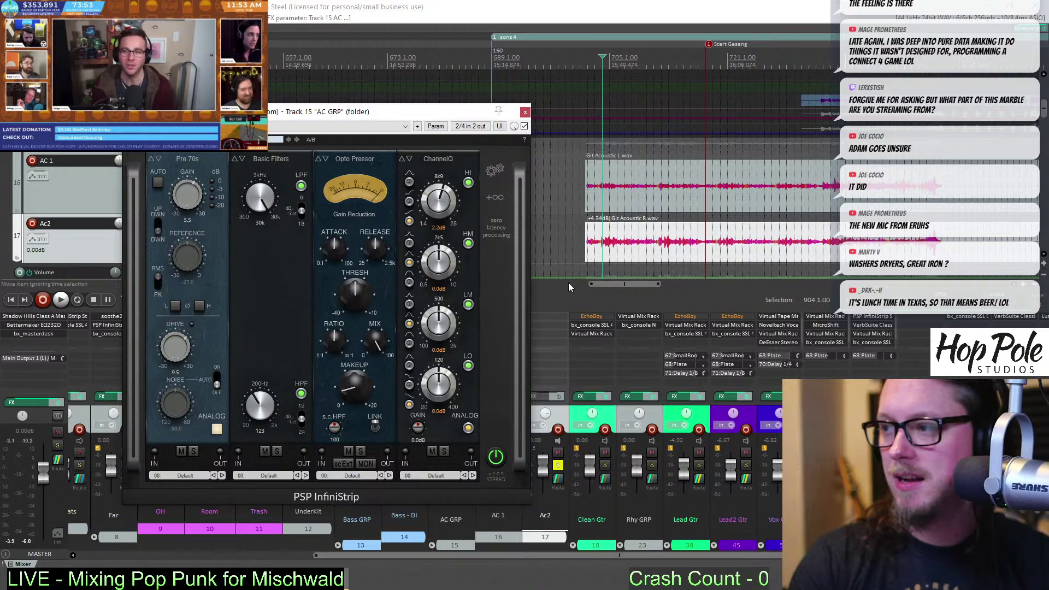
# Listen to the end of the acoustic items from about bar 746, with the plugin window moved off the waveforms
pyautogui.scroll(4, 828, 130)
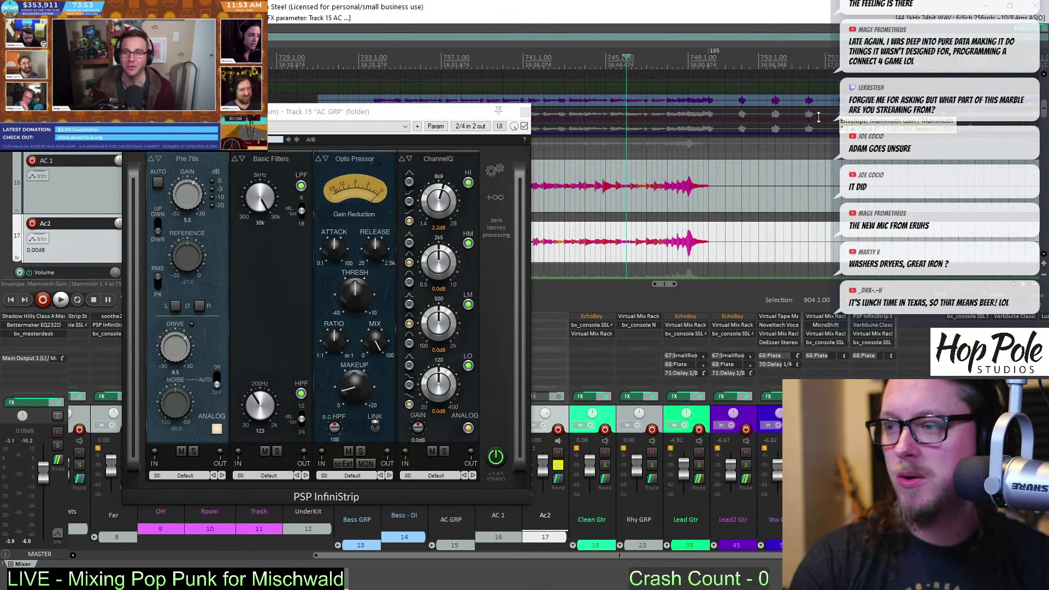
pyautogui.press('space')
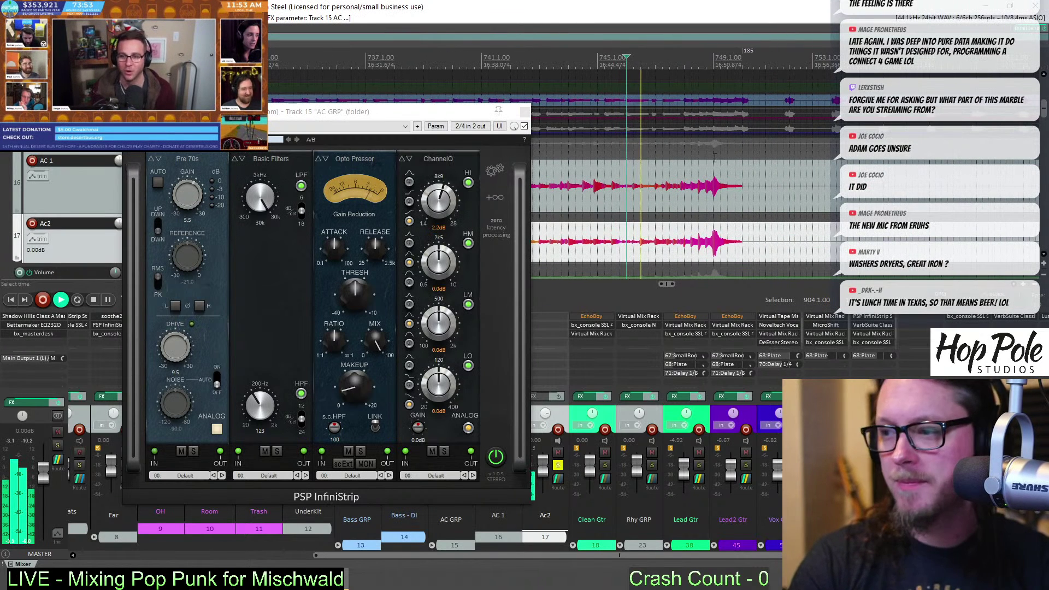
pyautogui.moveTo(437, 112); pyautogui.dragTo(383, 115)
pyautogui.moveTo(278, 116); pyautogui.dragTo(299, 116)
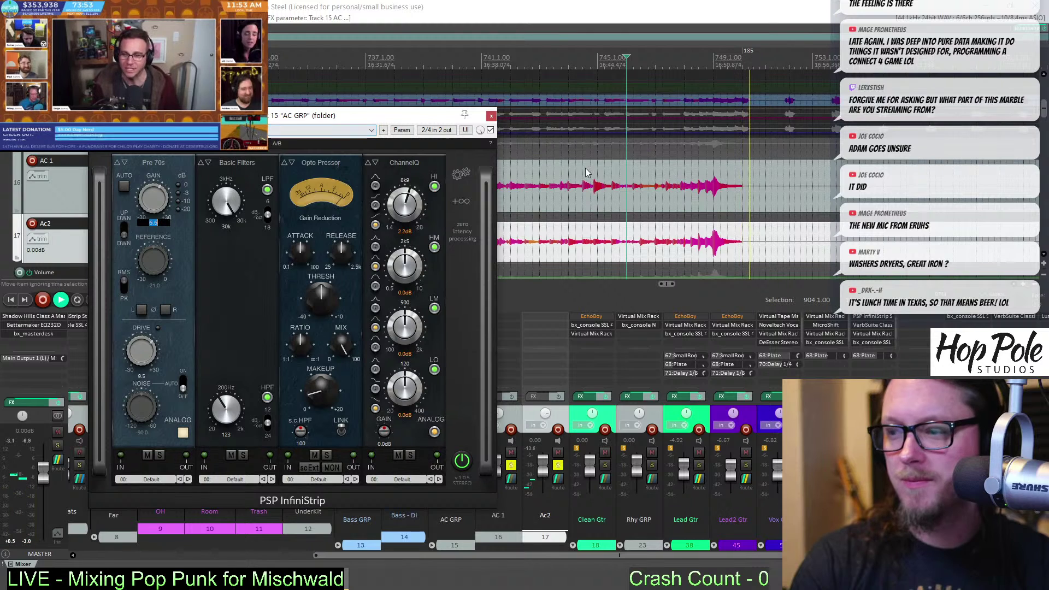
# Adjust the slope of the Basic Filters high-pass filter and audition the acoustic guitars near the end of their items
pyautogui.scroll(-3, 617, 71)
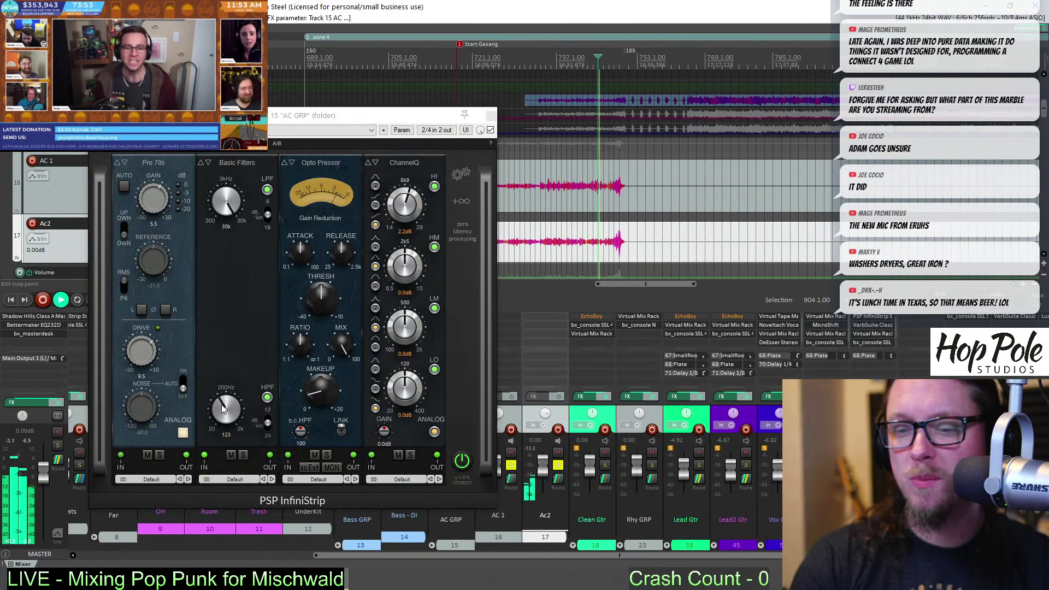
pyautogui.press('space')
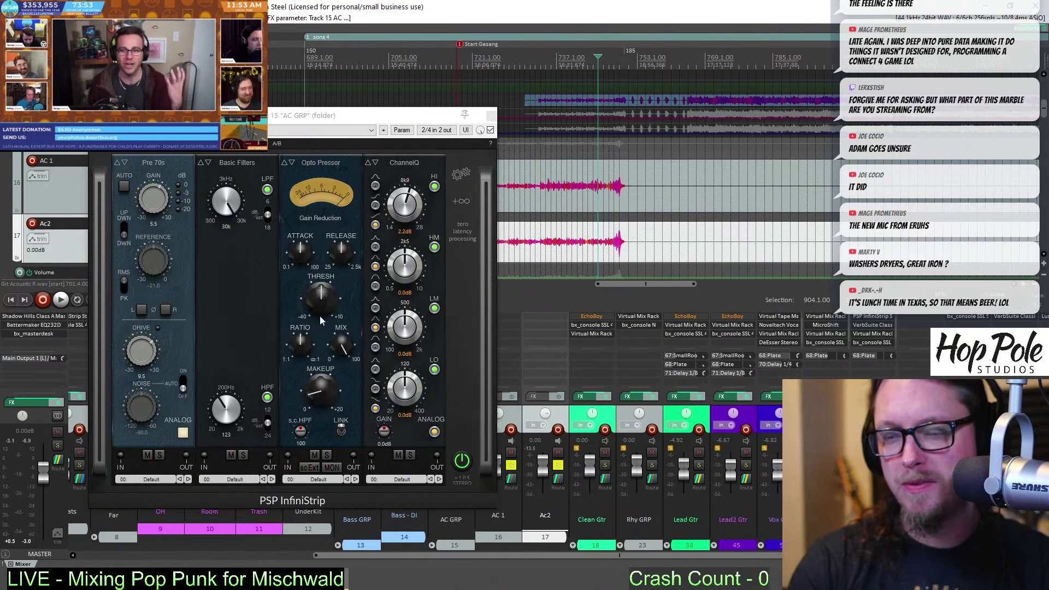
pyautogui.click(267, 427)
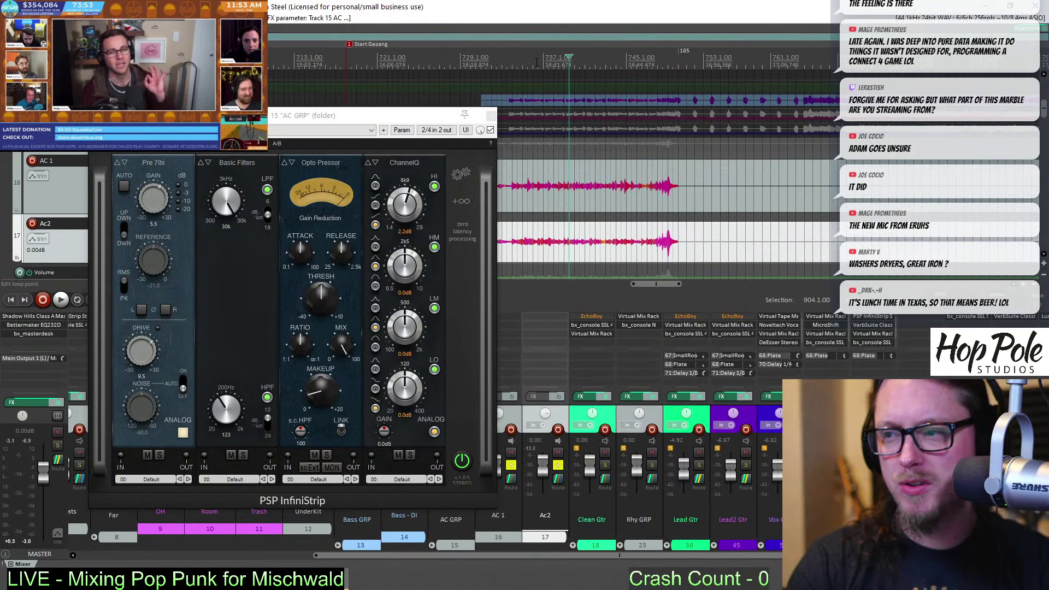
pyautogui.press('space')
pyautogui.click(269, 428)
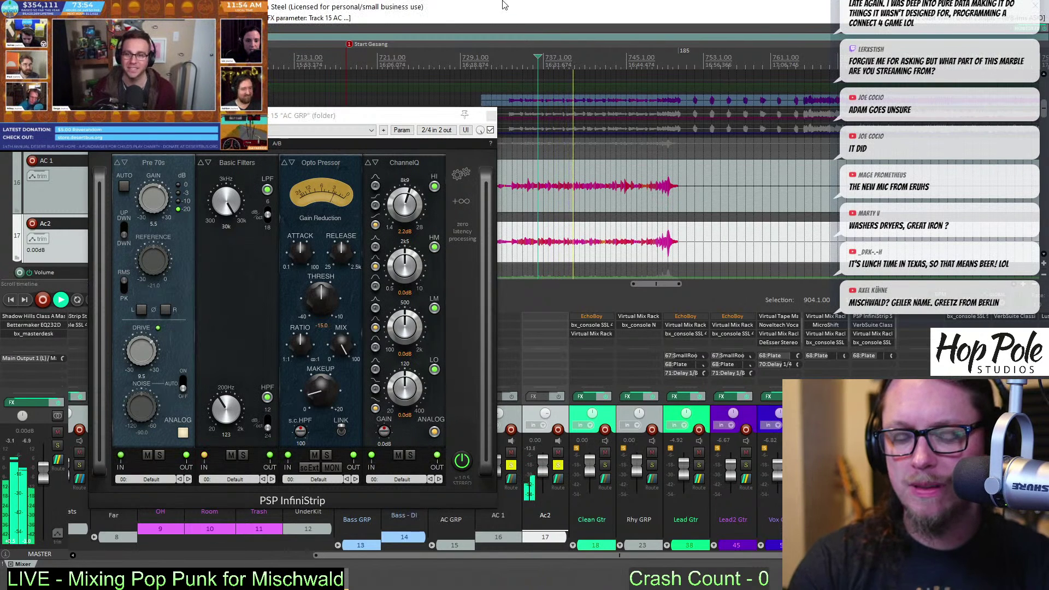
pyautogui.press('space')
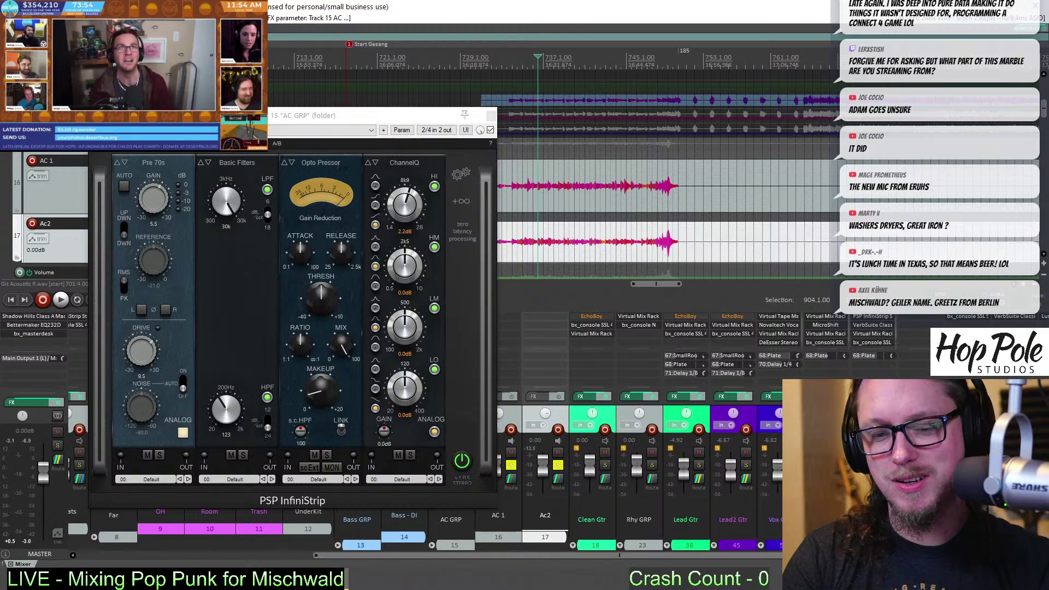
# Move the InfiniStrip window clear of the acoustic waveforms and place the edit cursor just after the Start Gesang marker
pyautogui.scroll(-3, 584, 96)
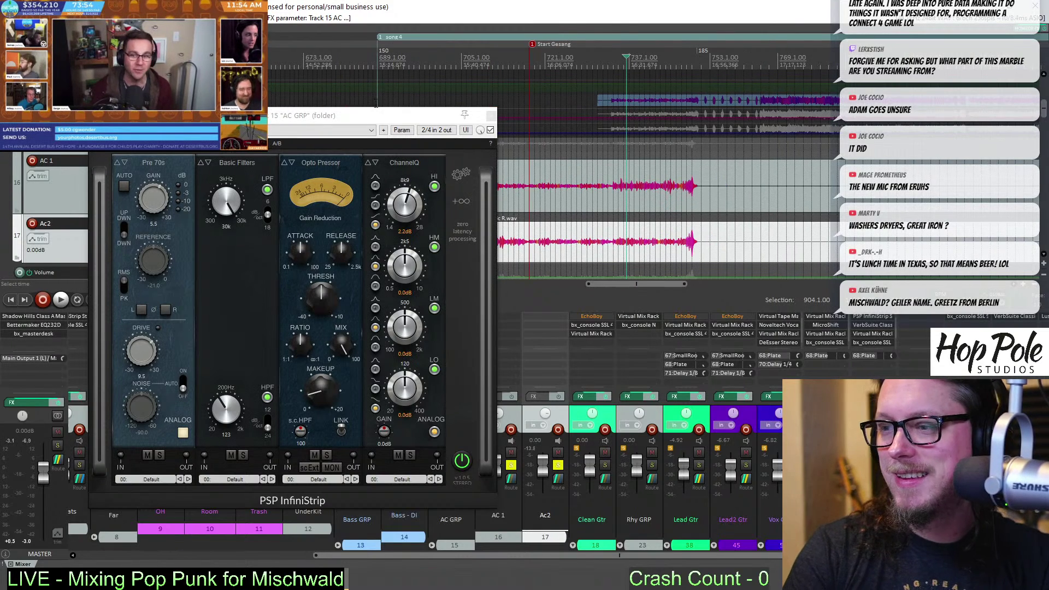
pyautogui.moveTo(380, 117); pyautogui.dragTo(378, 175)
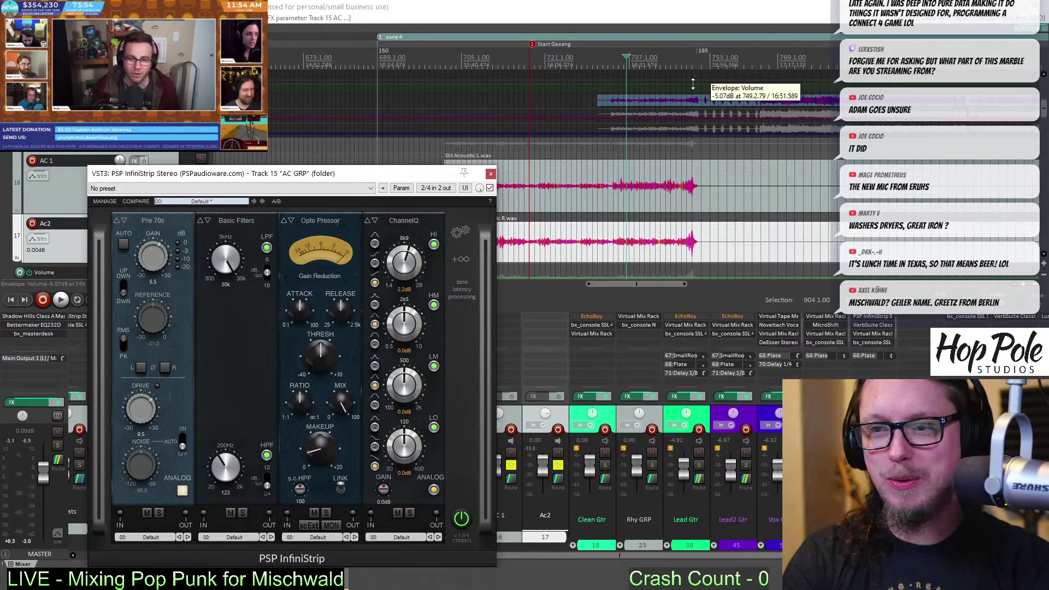
pyautogui.scroll(3, 705, 65)
pyautogui.scroll(-3, 674, 74)
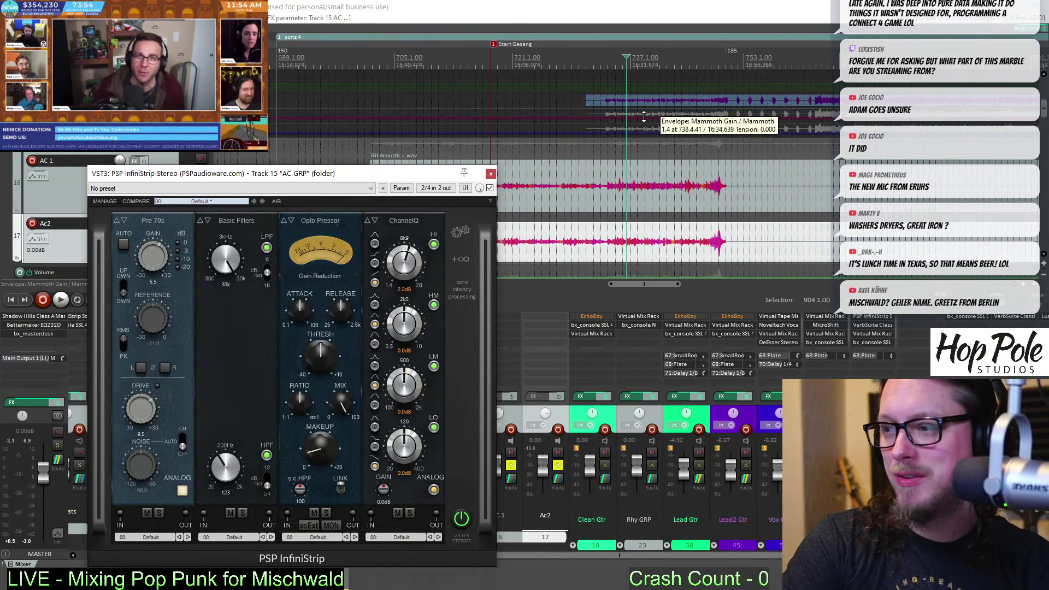
pyautogui.click(600, 52)
pyautogui.click(550, 57)
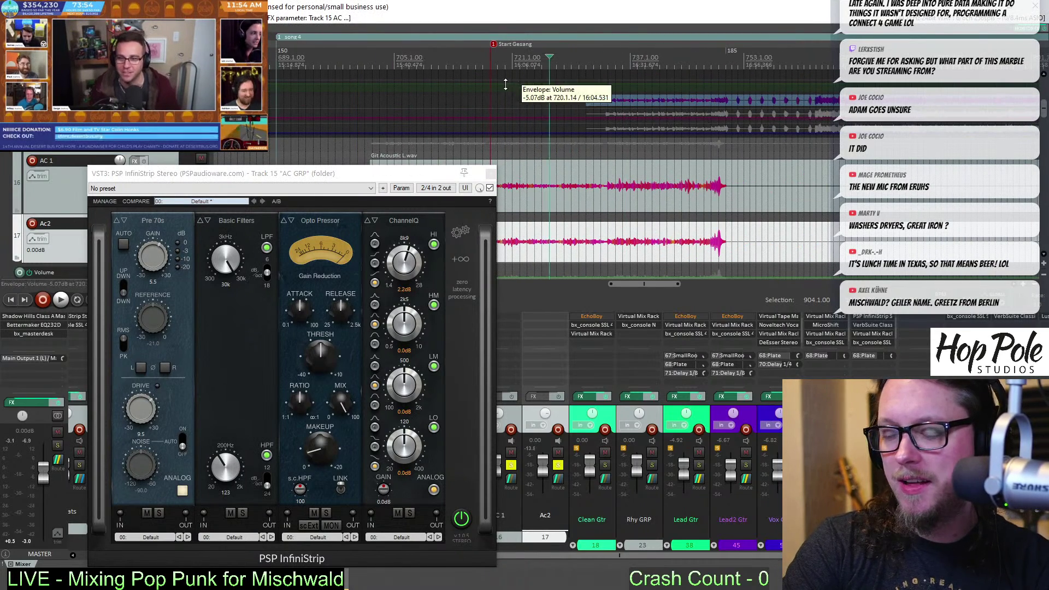
pyautogui.click(498, 60)
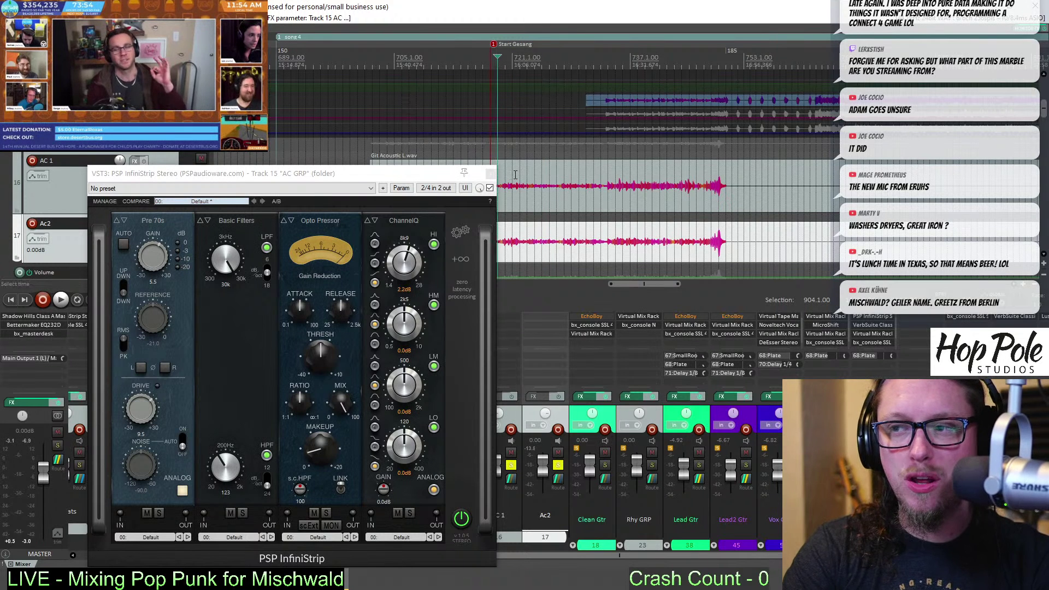
# Cut ChannelQ's low-mid band by 2.2 dB at 230 Hz while playing the acoustic guitars
pyautogui.click(402, 376)
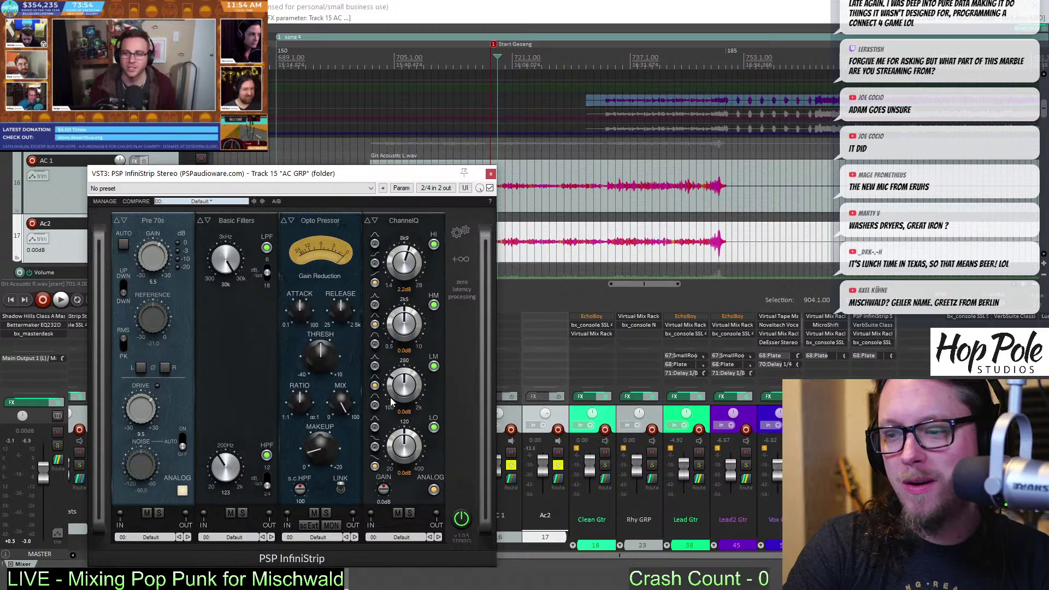
pyautogui.scroll(-1, 402, 388)
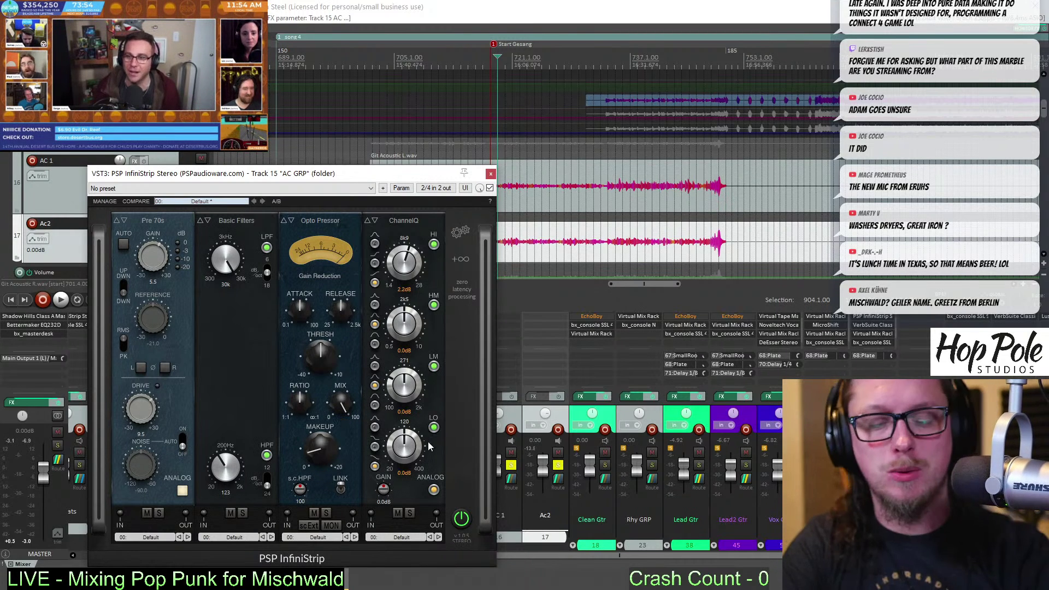
pyautogui.press('space')
pyautogui.moveTo(396, 396)
pyautogui.mouseDown()
pyautogui.moveTo(411, 375)
pyautogui.moveTo(389, 376)
pyautogui.moveTo(405, 397)
pyautogui.mouseUp()
pyautogui.press('space')
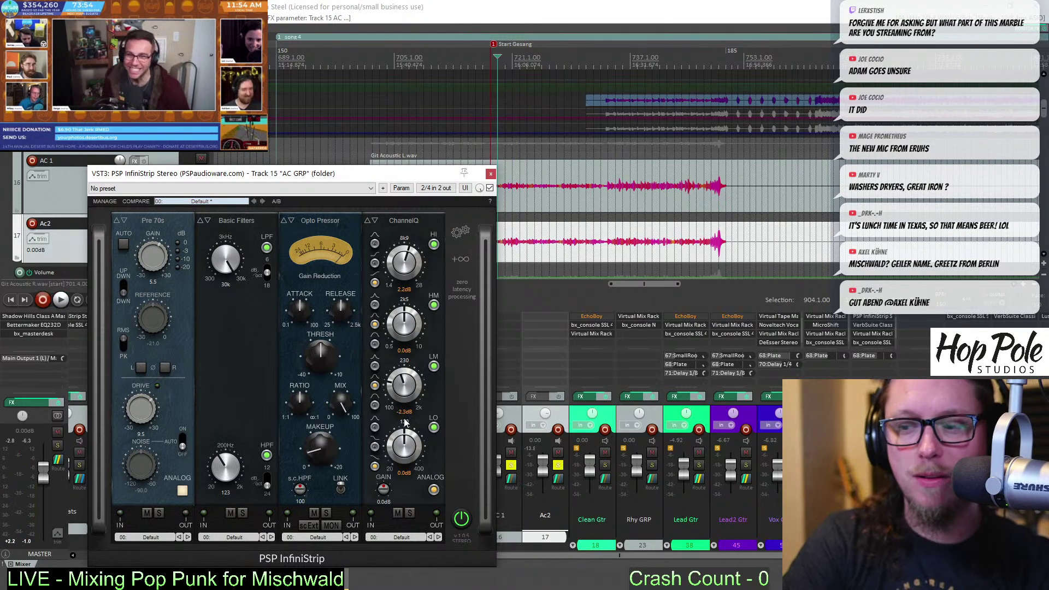
pyautogui.press('space')
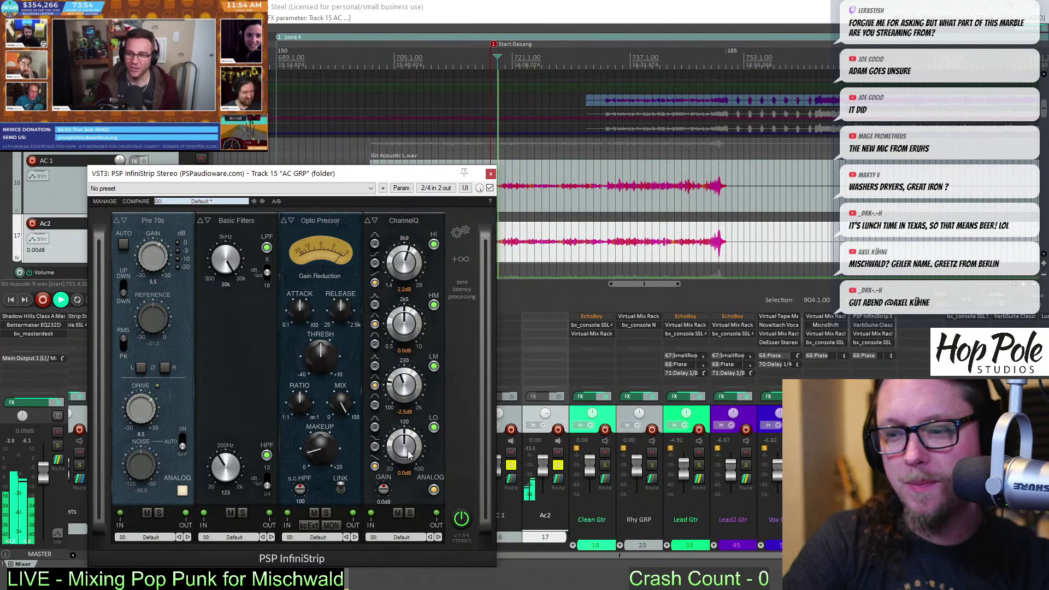
pyautogui.moveTo(404, 382); pyautogui.dragTo(406, 387)
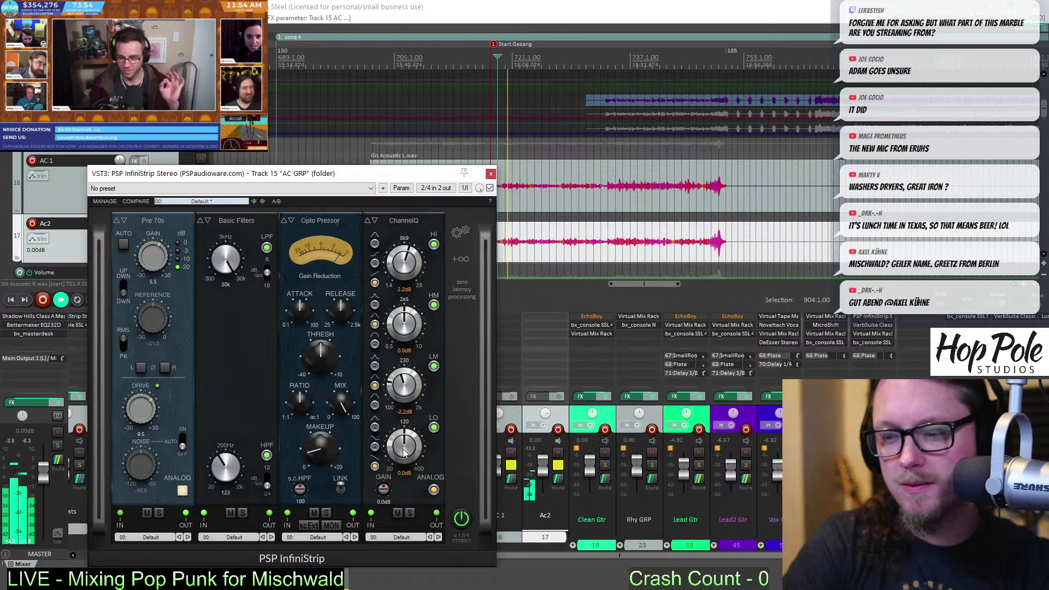
# Boost ChannelQ's low band at 105 Hz, stop playback and close the InfiniStrip window
pyautogui.moveTo(406, 451); pyautogui.dragTo(427, 460)
pyautogui.press('space')
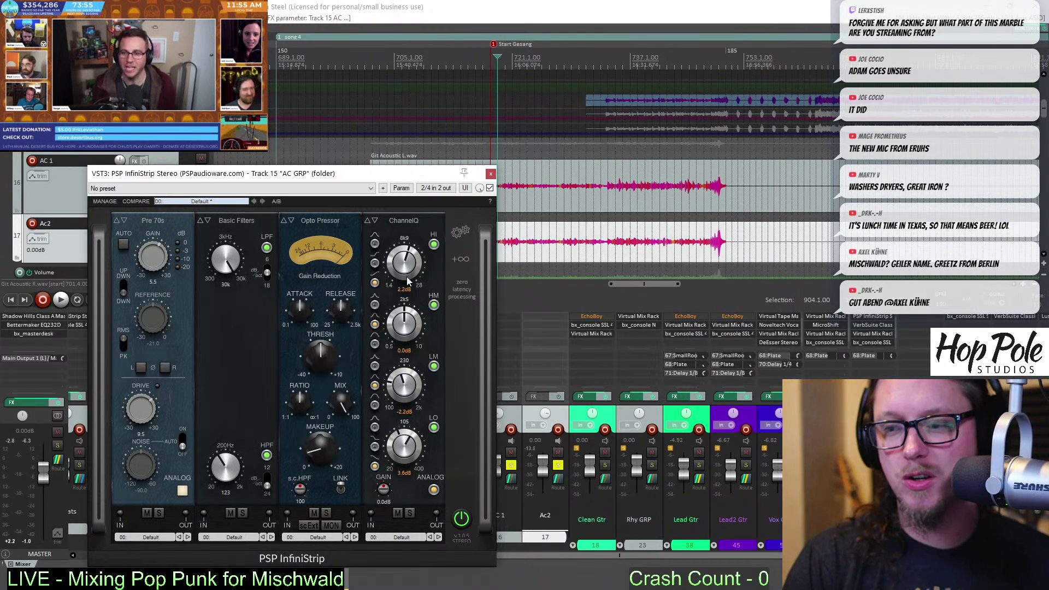
pyautogui.moveTo(403, 184); pyautogui.dragTo(392, 207)
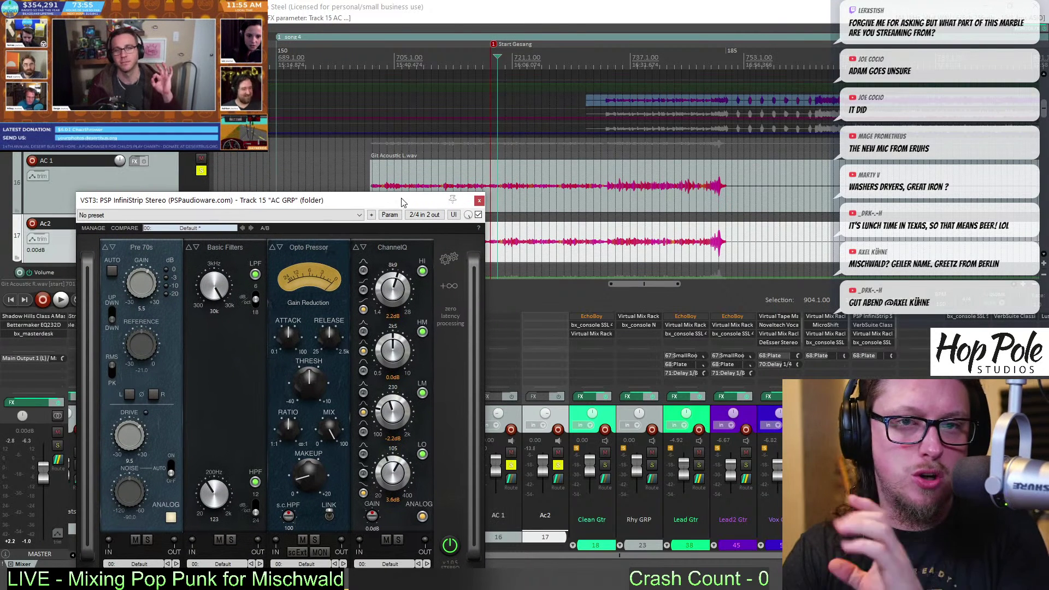
pyautogui.click(479, 202)
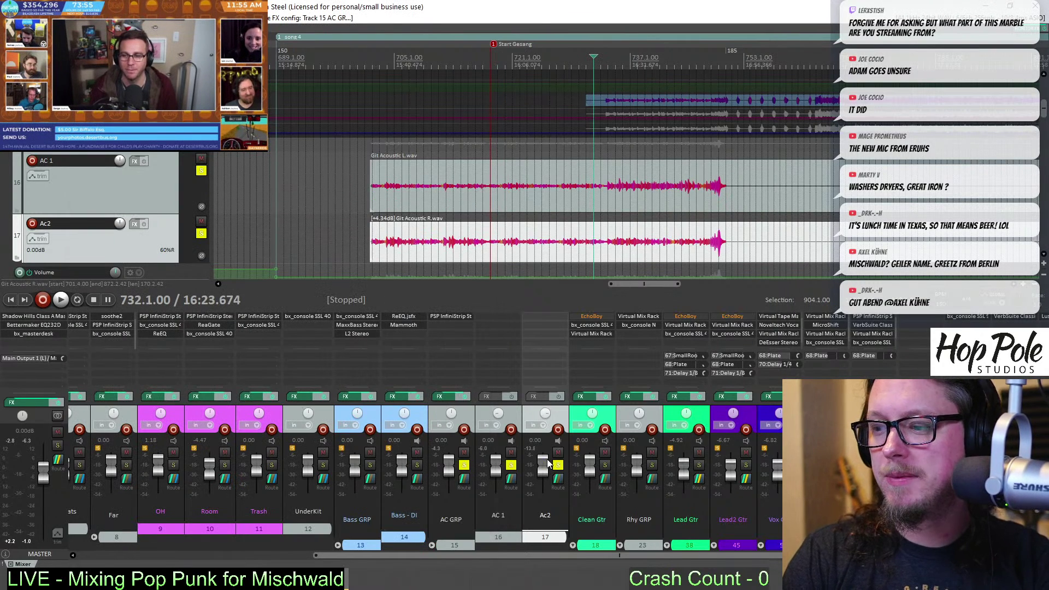
# Unsolo the acoustic guitars, add a send from AC GRP to the small room reverb on track 67 and play the mix
pyautogui.click(464, 465)
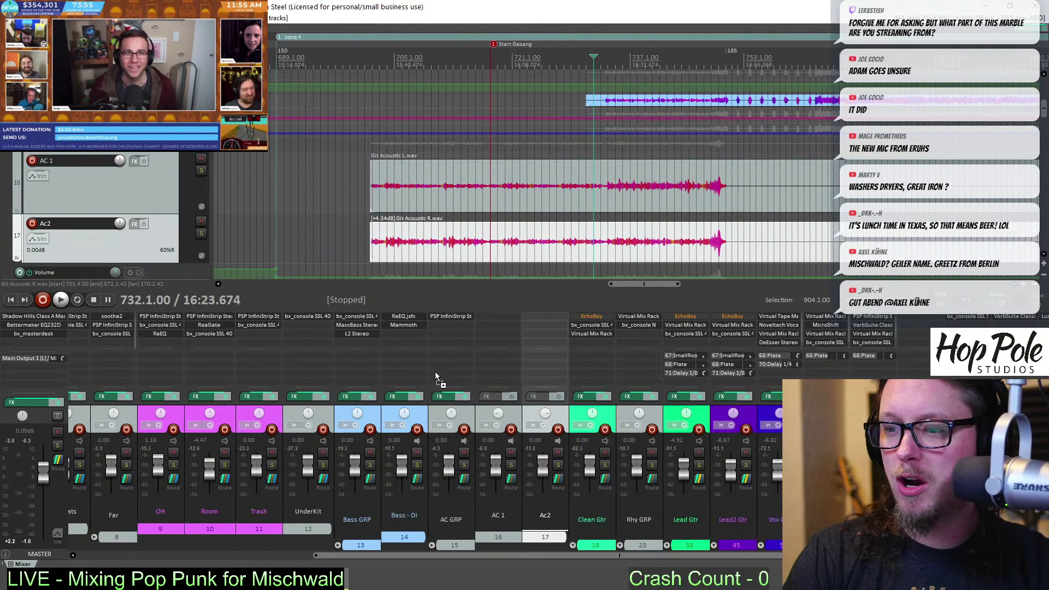
pyautogui.moveTo(453, 355); pyautogui.dragTo(483, 359)
pyautogui.press('space')
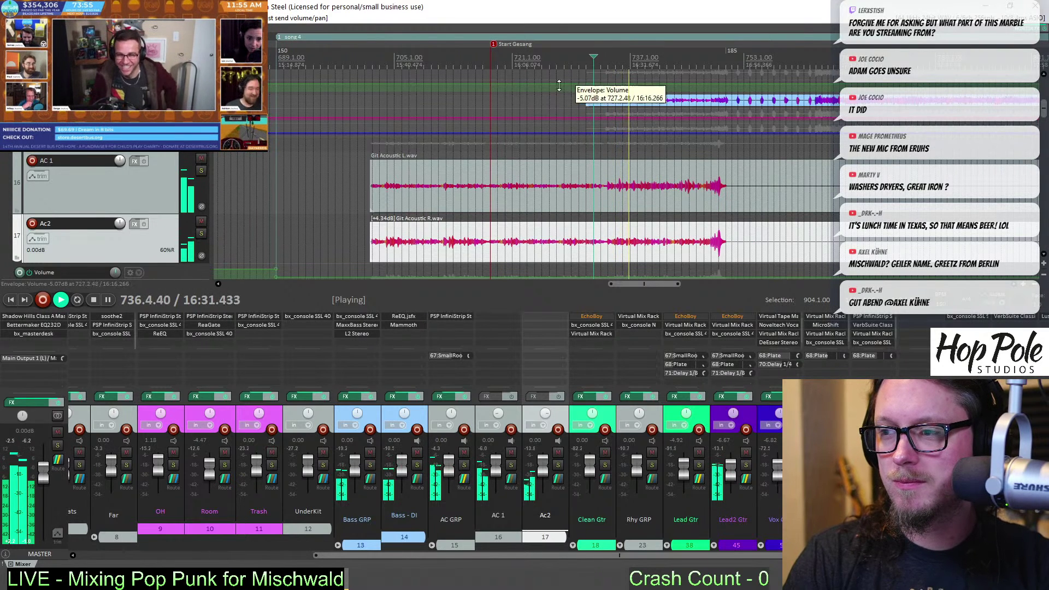
# Trim the start of the Bass - DI item to bar 733 and listen through the transition after the acoustics end
pyautogui.moveTo(586, 100); pyautogui.dragTo(601, 100)
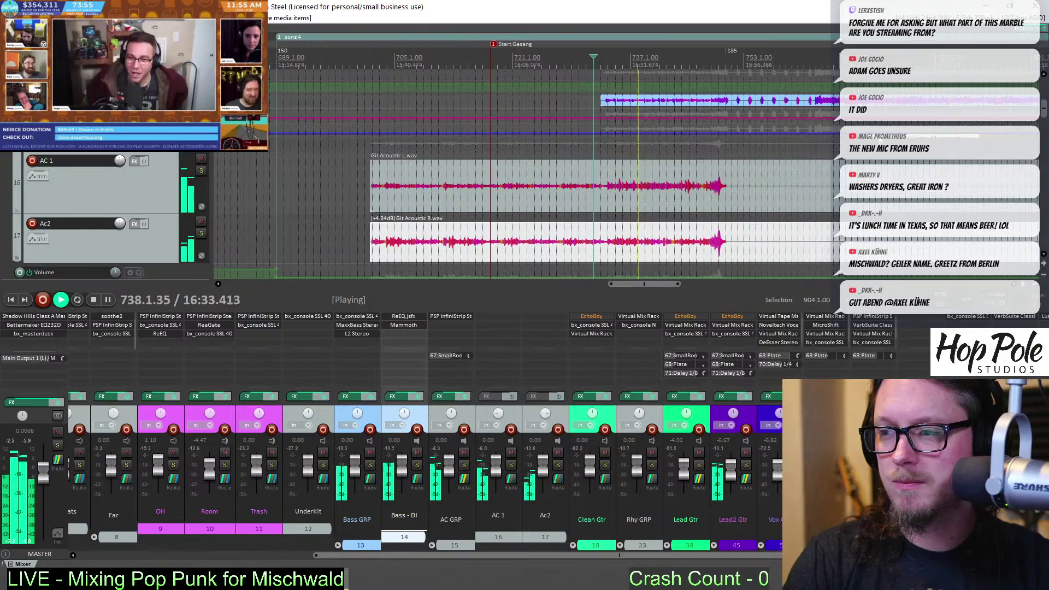
pyautogui.moveTo(1045, 108)
pyautogui.mouseDown()
pyautogui.moveTo(1029, 194)
pyautogui.moveTo(1041, 113)
pyautogui.mouseUp()
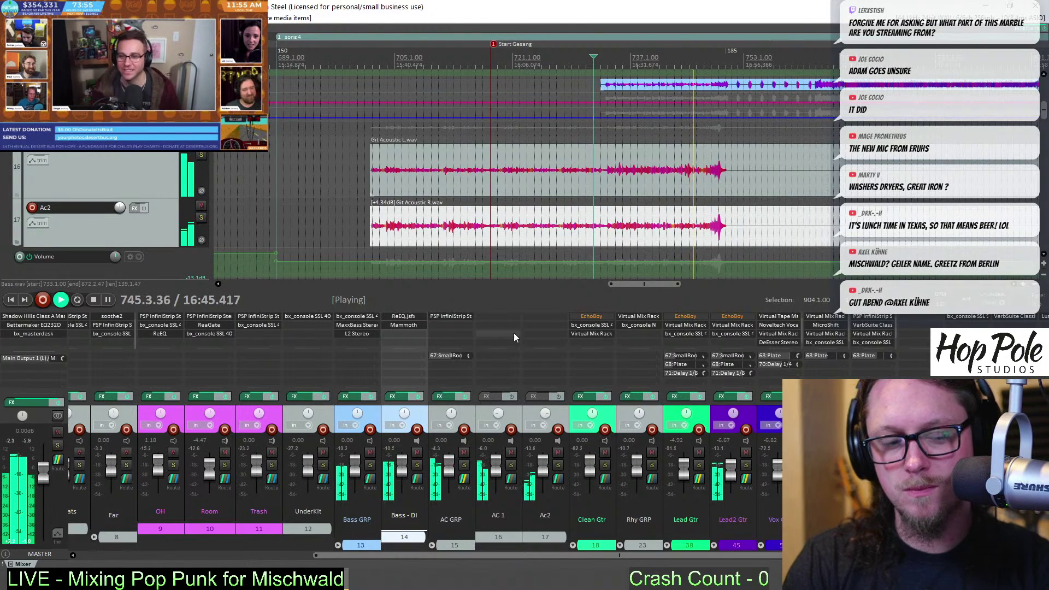
pyautogui.scroll(3, 703, 168)
pyautogui.scroll(-1, 707, 167)
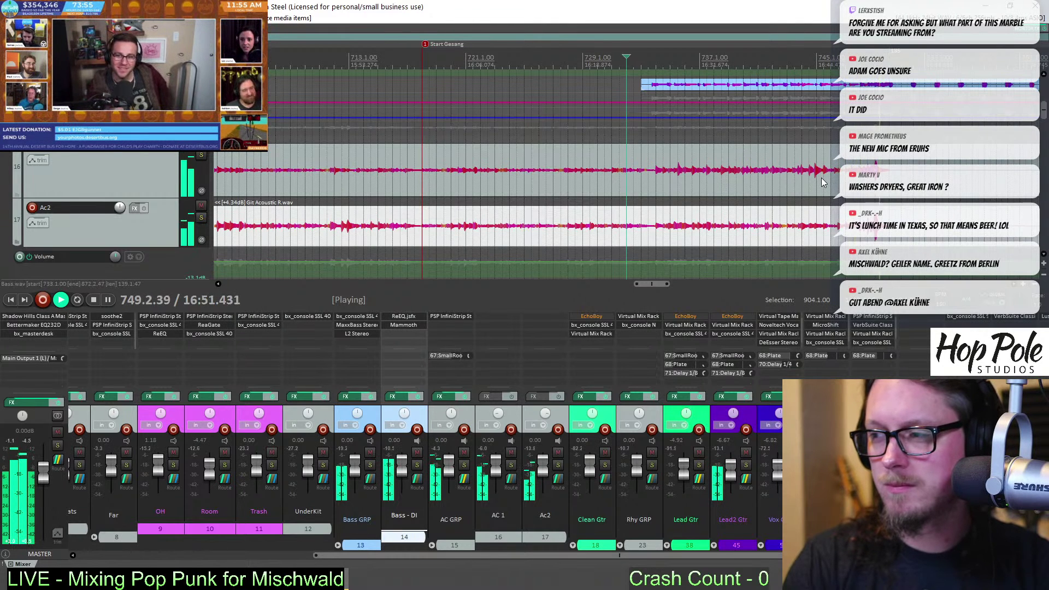
pyautogui.scroll(-3, 821, 178)
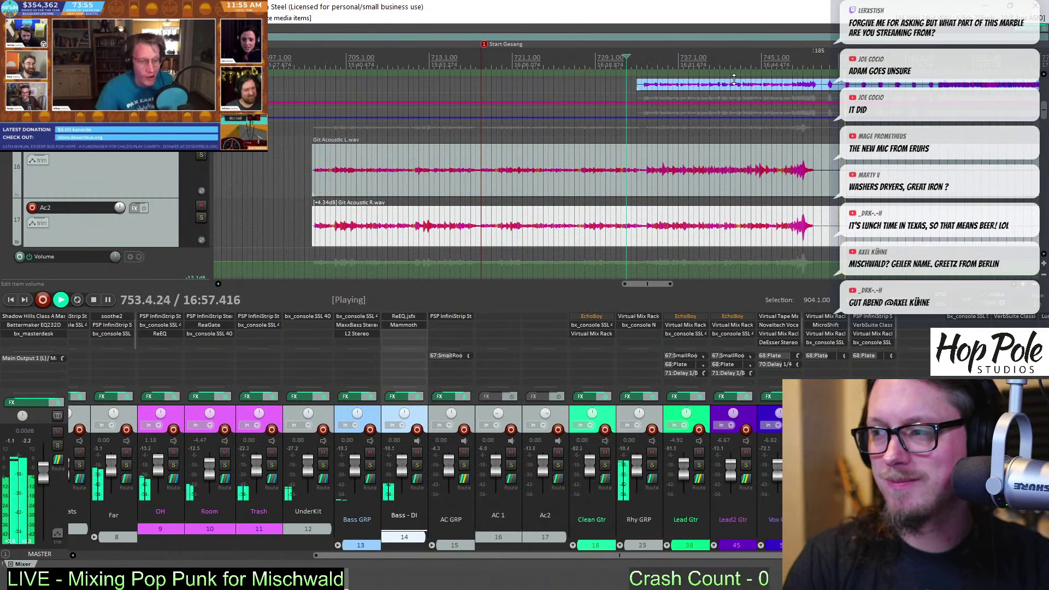
pyautogui.press('space')
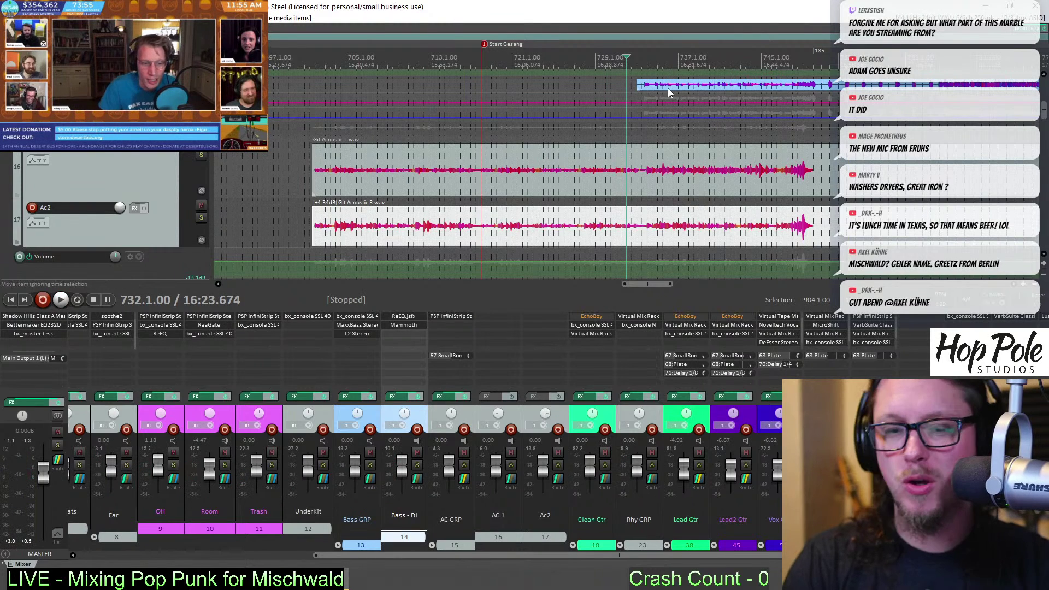
# Import the song's lead vocals WAV onto the Lead Vocals Alternative 2 track, starting at the beginning of song 4
pyautogui.scroll(-2, 367, 77)
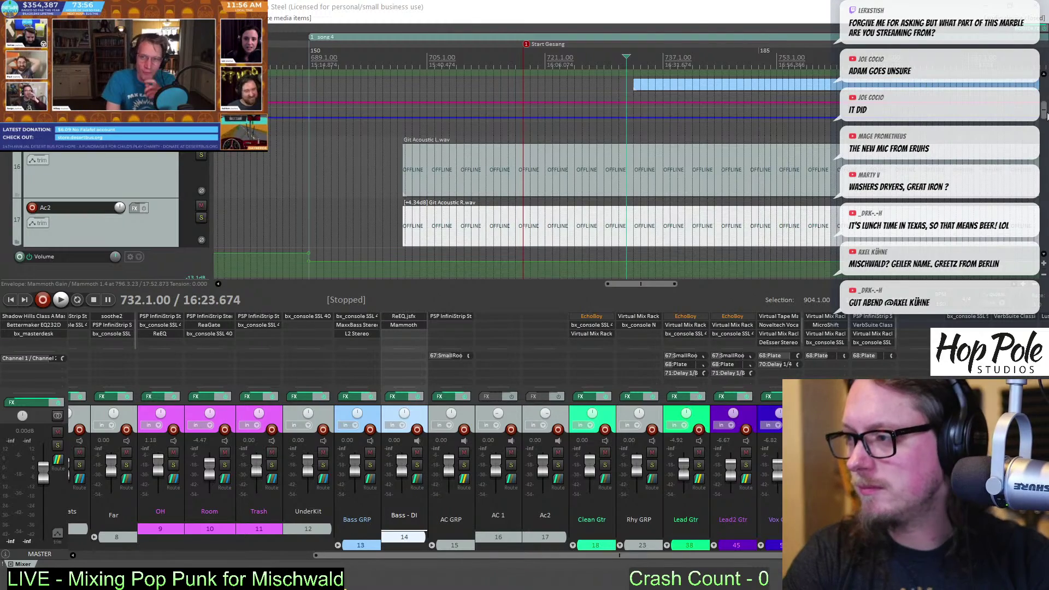
pyautogui.scroll(-15, 640, 92)
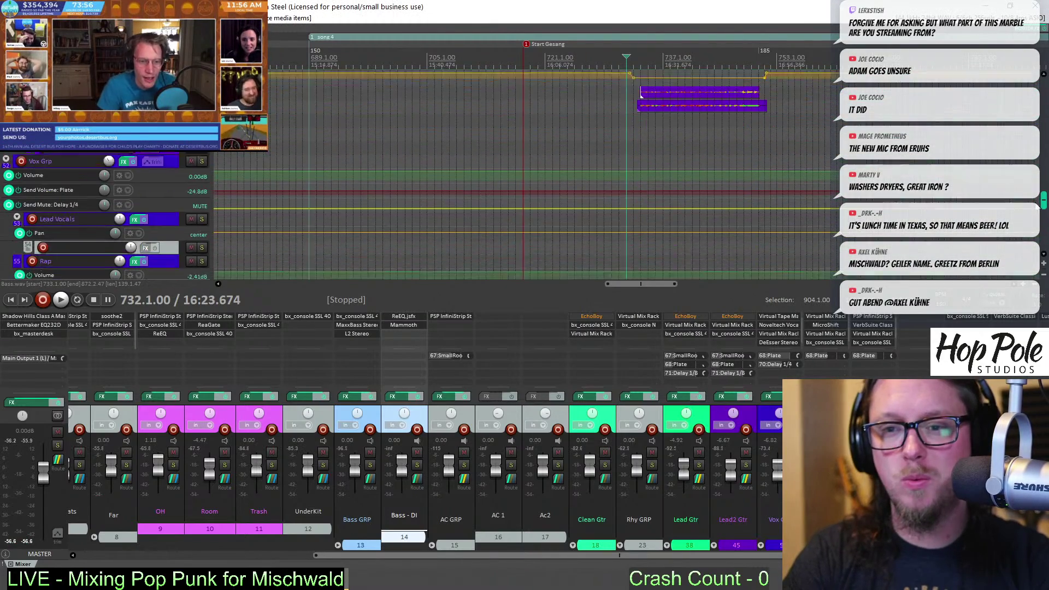
pyautogui.scroll(-5, 640, 92)
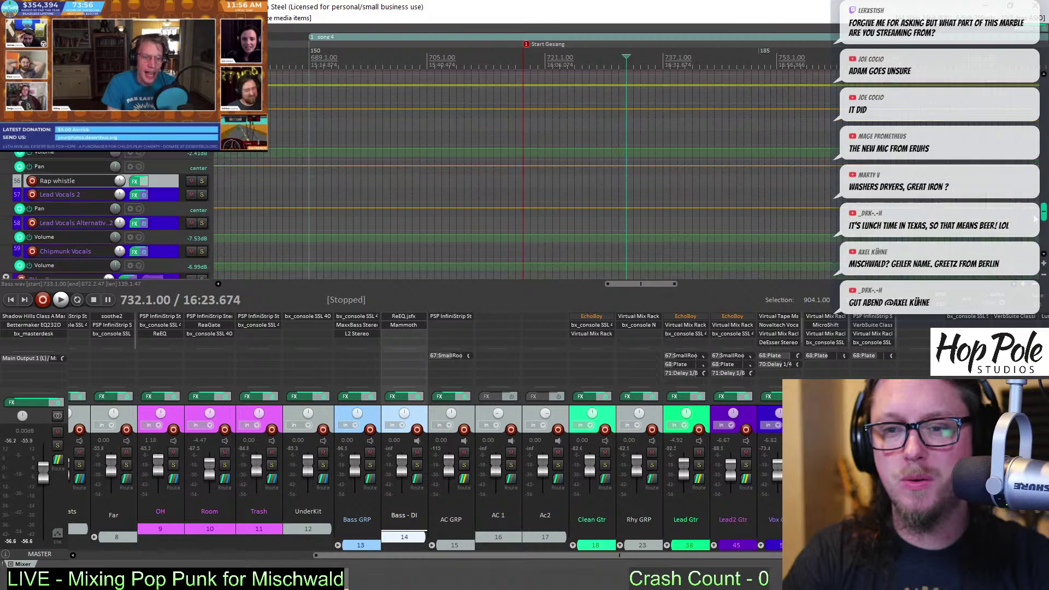
pyautogui.scroll(1, 1034, 218)
pyautogui.scroll(2, 1034, 217)
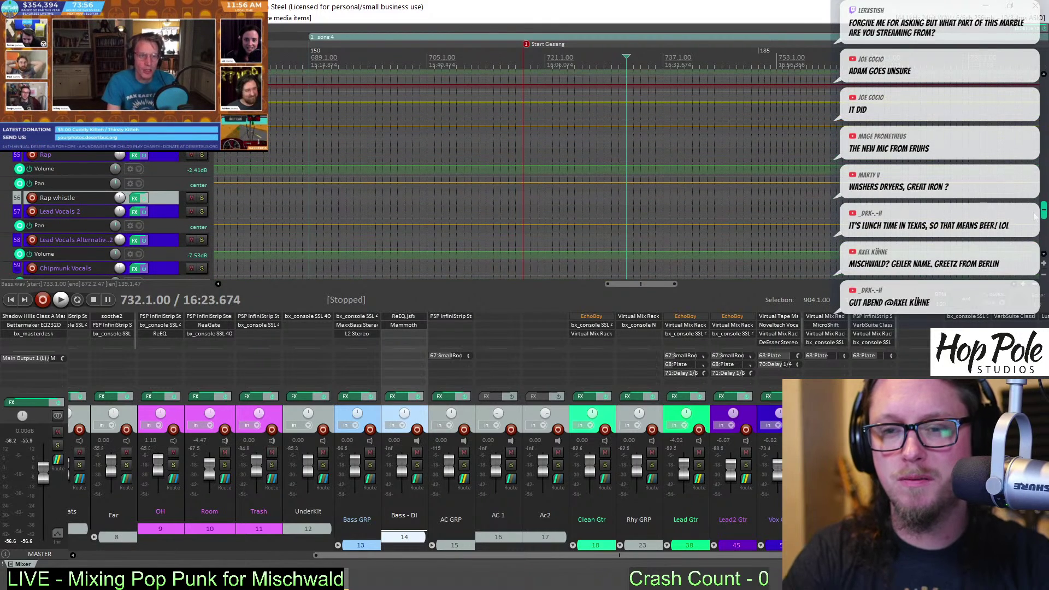
pyautogui.scroll(-2, 511, 136)
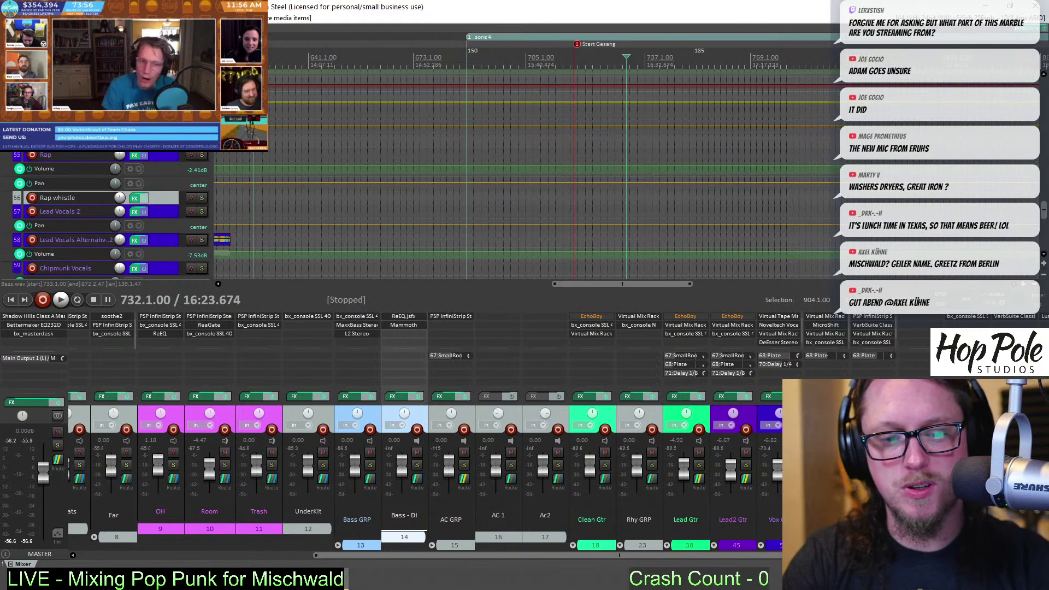
pyautogui.moveTo(325, 179); pyautogui.dragTo(392, 240)
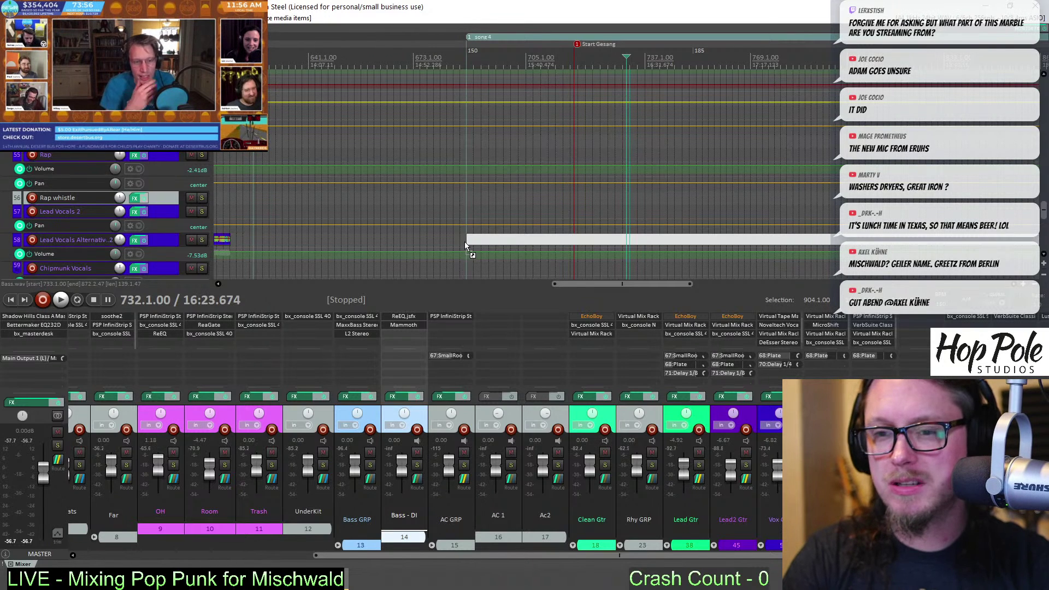
pyautogui.moveTo(464, 242); pyautogui.dragTo(464, 241)
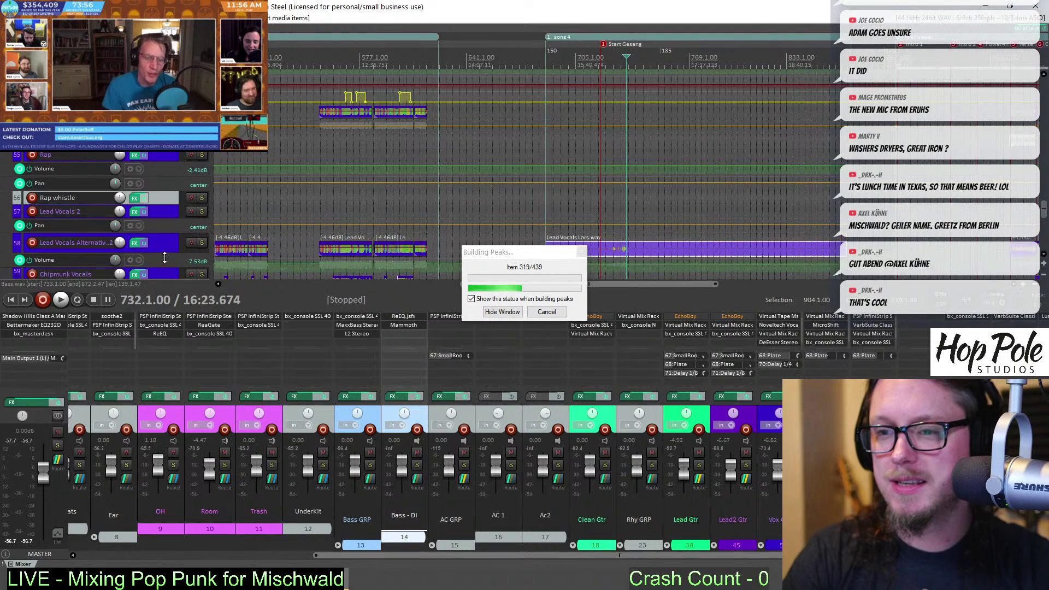
# Trim the empty start of the imported lead vocals item to about bar 715
pyautogui.scroll(2, 614, 252)
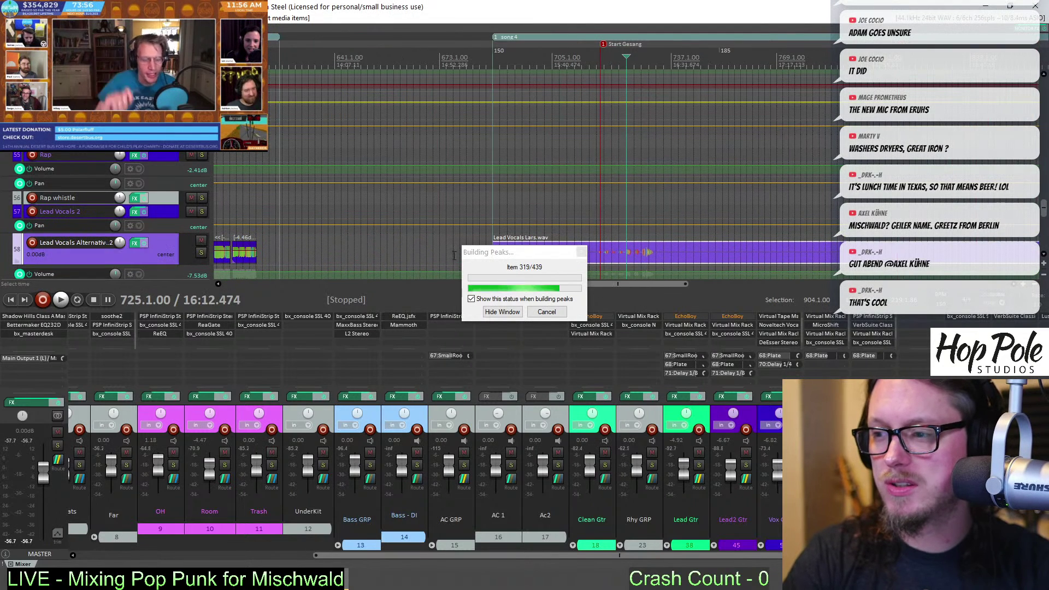
pyautogui.scroll(-1, 552, 257)
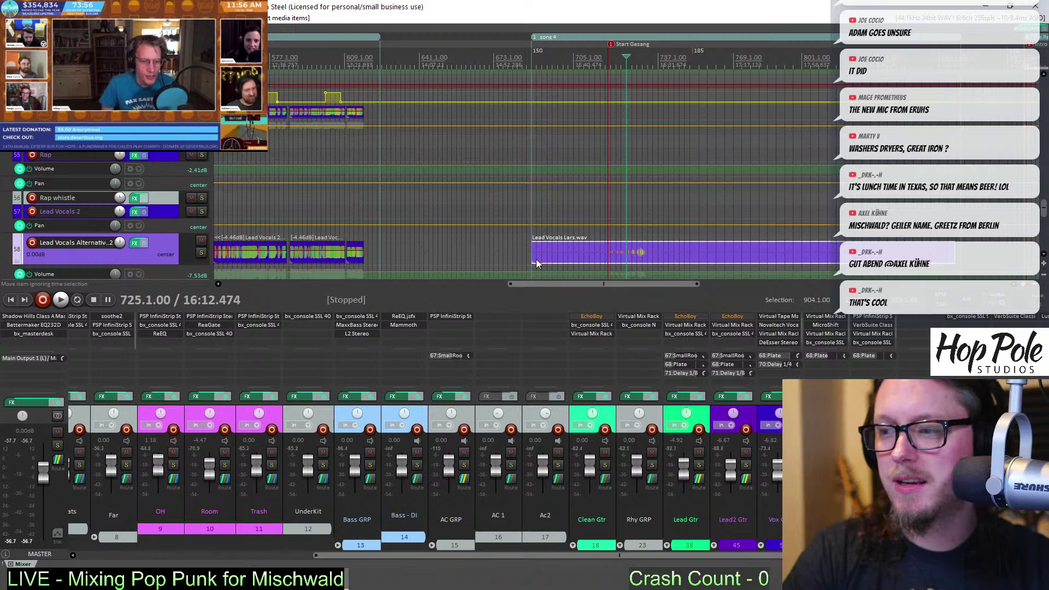
pyautogui.moveTo(536, 258); pyautogui.dragTo(607, 264)
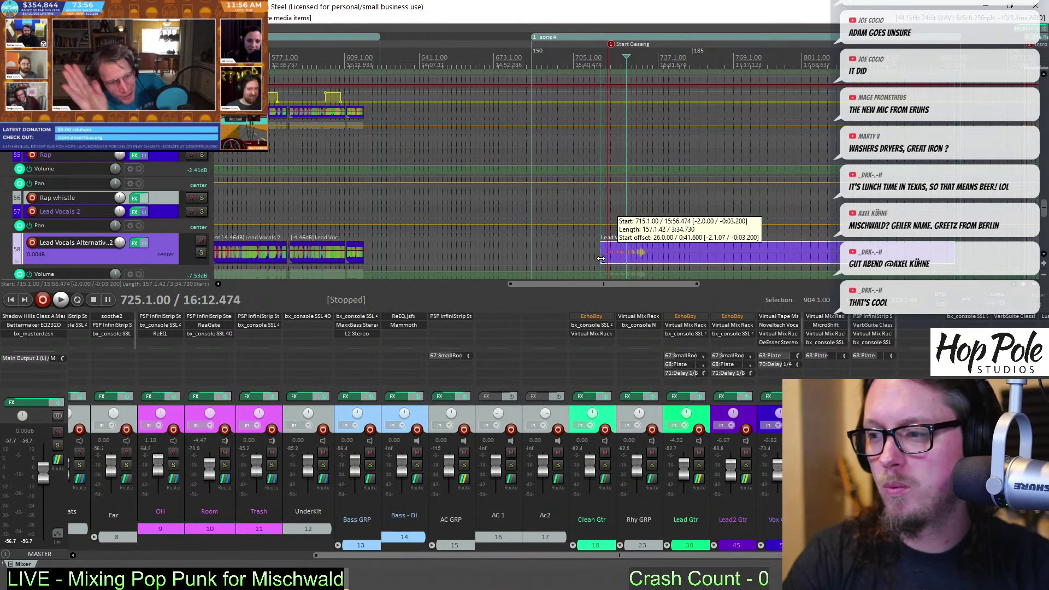
# Split the lead vocals item at bar 733.3 and delete everything after the split
pyautogui.click(664, 257)
pyautogui.scroll(4, 555, 259)
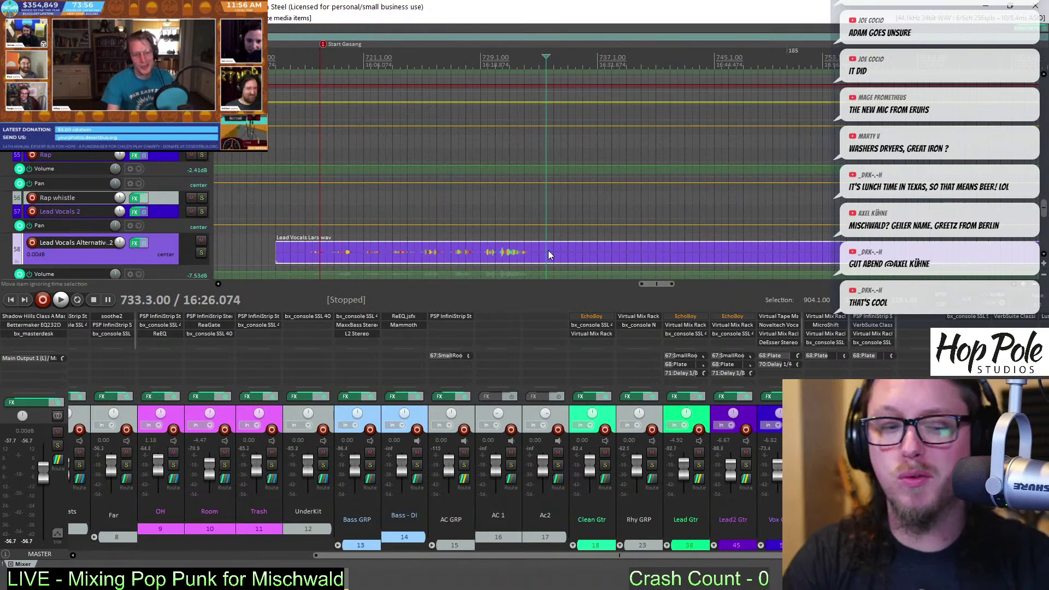
pyautogui.press('s')
pyautogui.scroll(-4, 644, 261)
pyautogui.press('Delete')
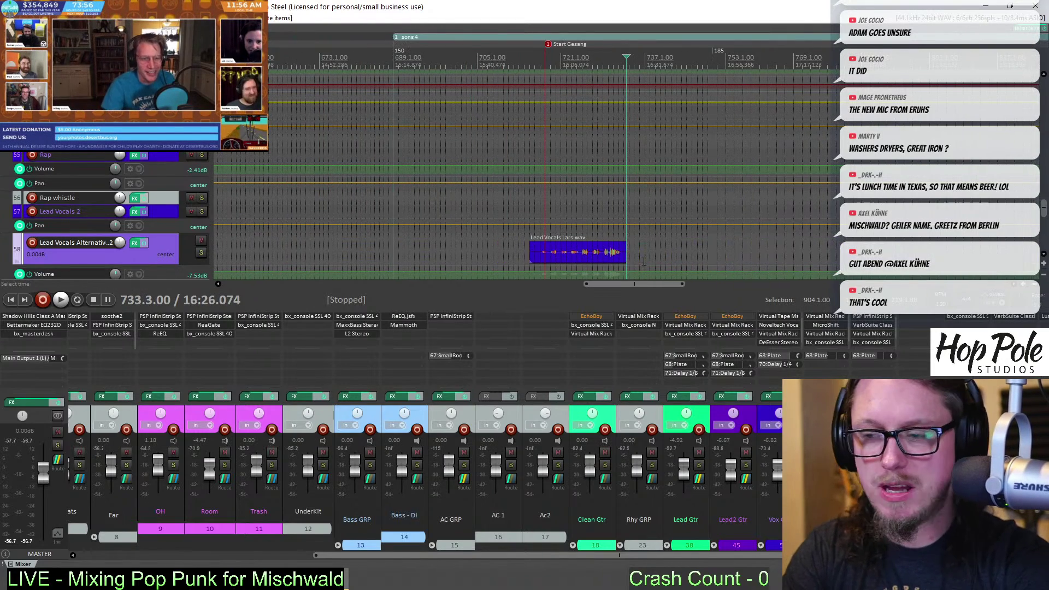
pyautogui.scroll(-2, 643, 261)
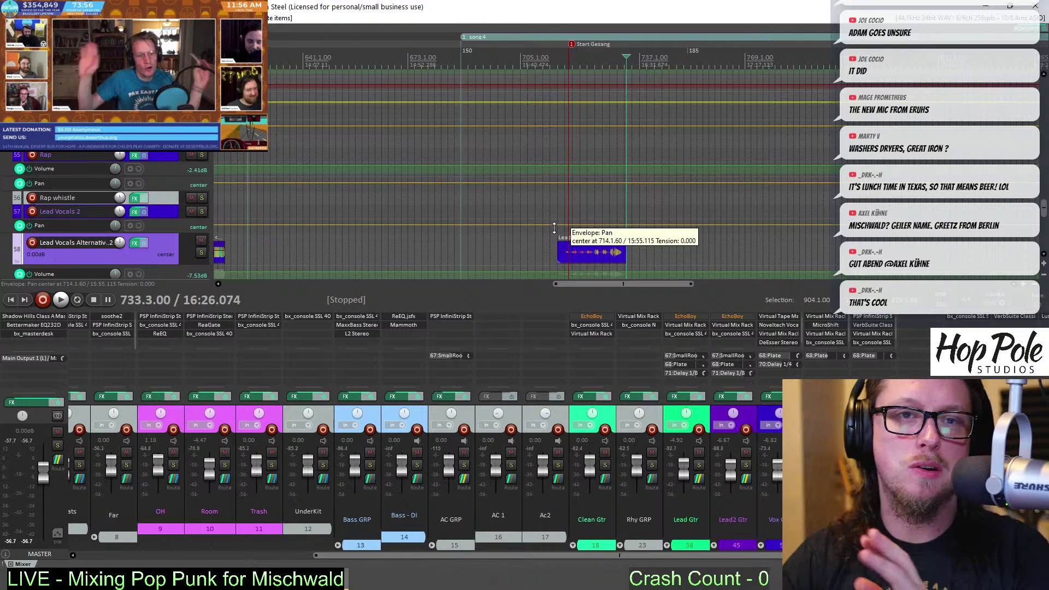
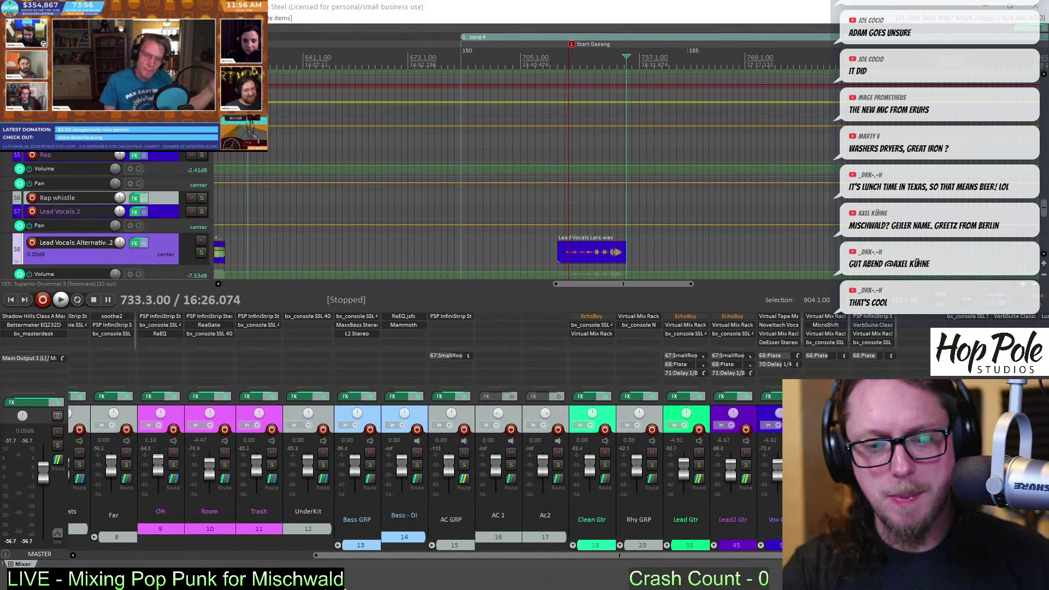
# Trim the start of the lead vocals item to bar 716.3 while playing from bar 715
pyautogui.click(558, 232)
pyautogui.scroll(5, 557, 232)
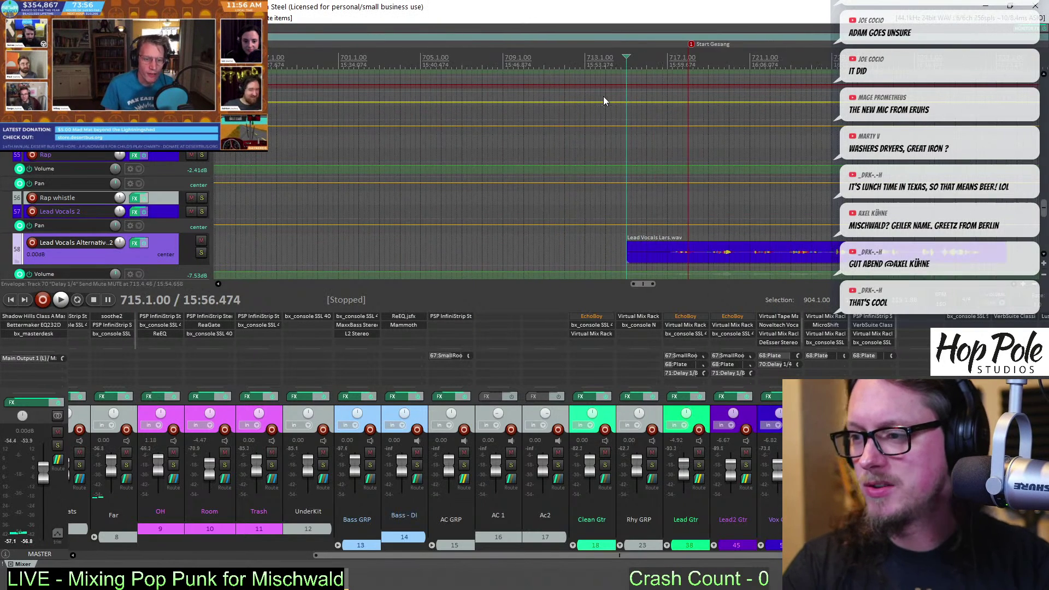
pyautogui.press('space')
pyautogui.moveTo(632, 262); pyautogui.dragTo(635, 284)
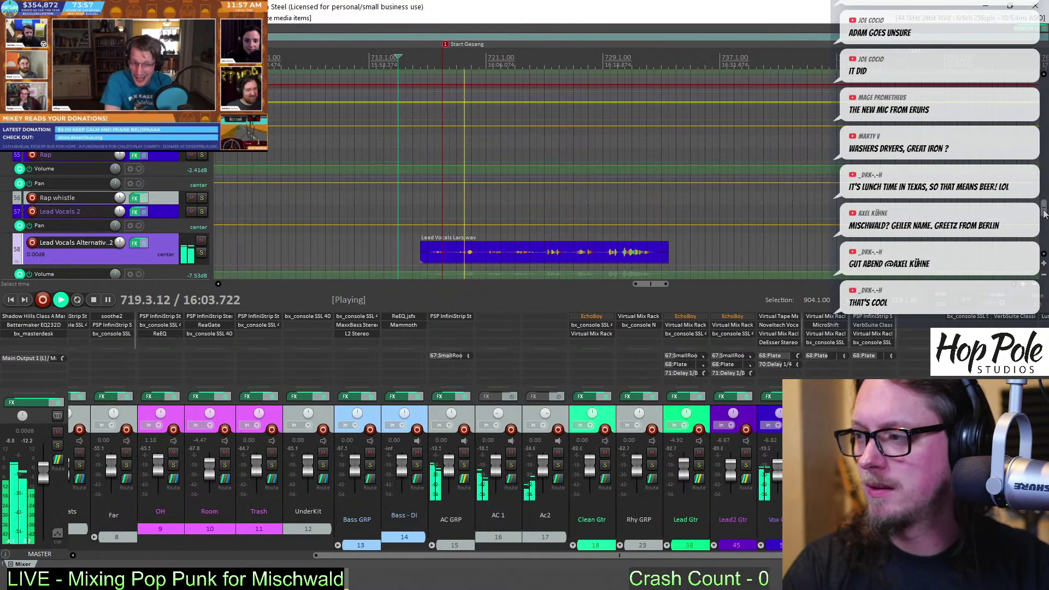
# Listen to the vocal passage and examine the vocal tracks' plugins and items across the songs
pyautogui.moveTo(1044, 210); pyautogui.dragTo(1044, 221)
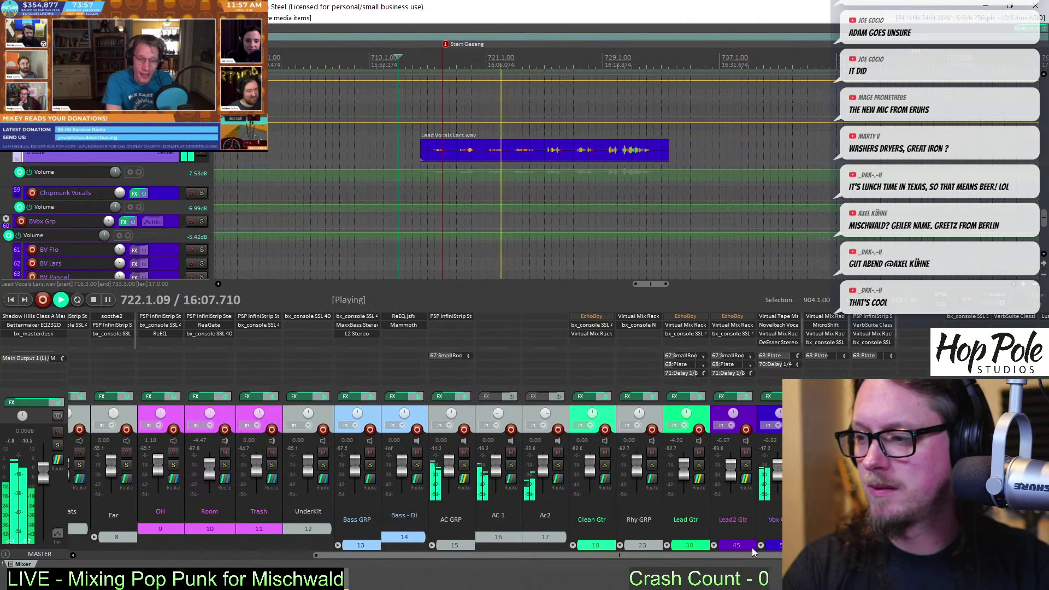
pyautogui.hscroll(1, 769, 554)
pyautogui.hscroll(3, 769, 553)
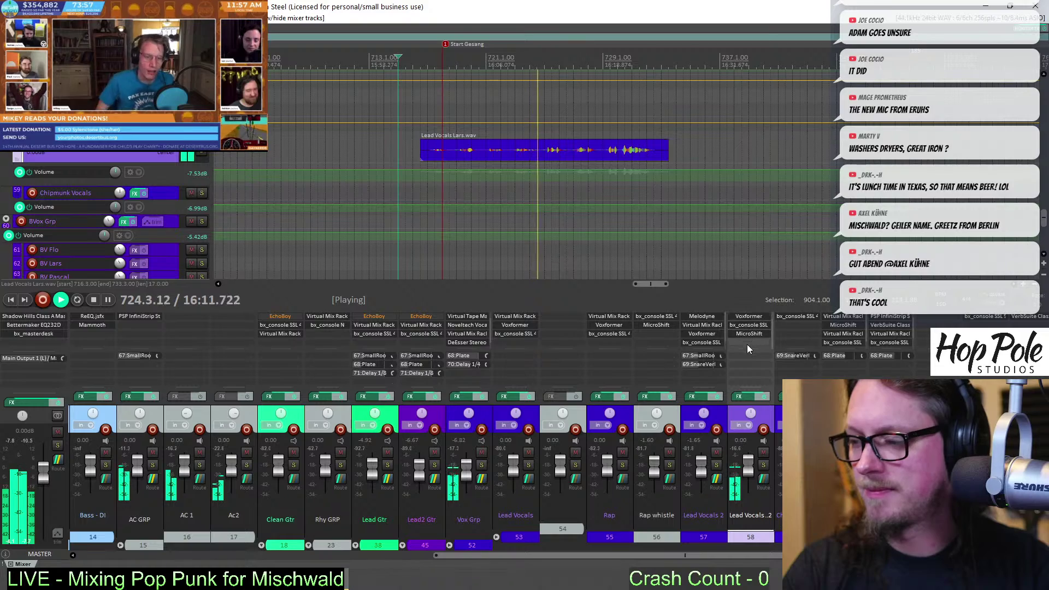
pyautogui.scroll(-8, 697, 132)
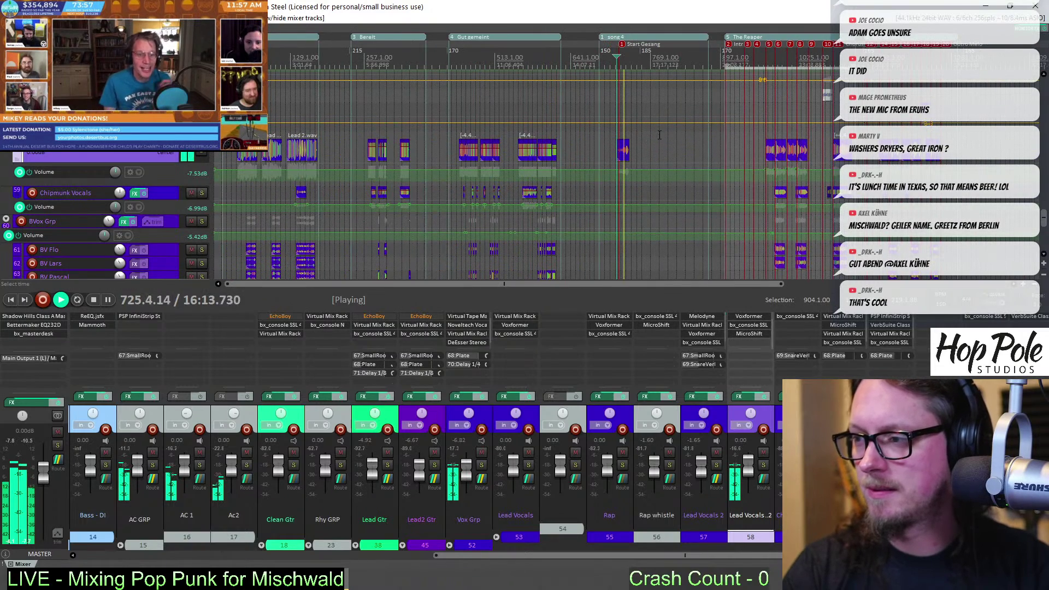
pyautogui.scroll(2, 558, 122)
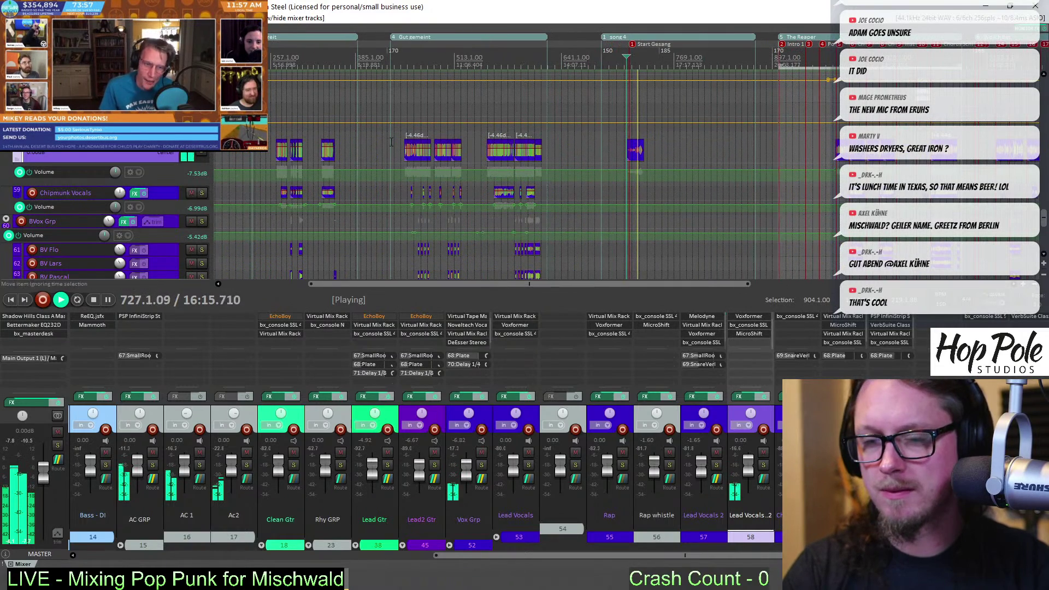
pyautogui.scroll(10, 601, 146)
pyautogui.press('space')
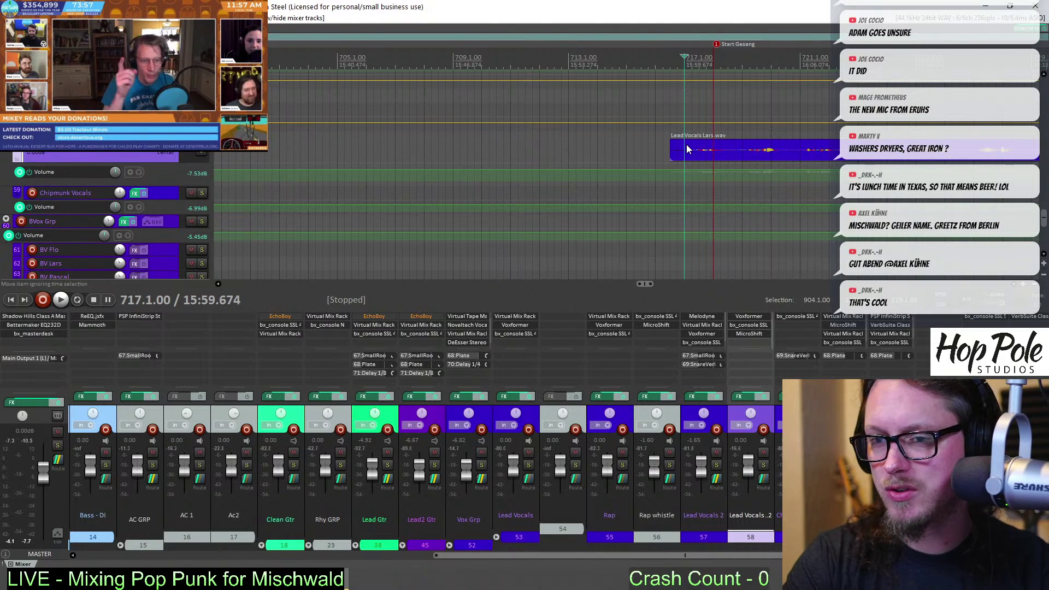
pyautogui.scroll(-10, 687, 149)
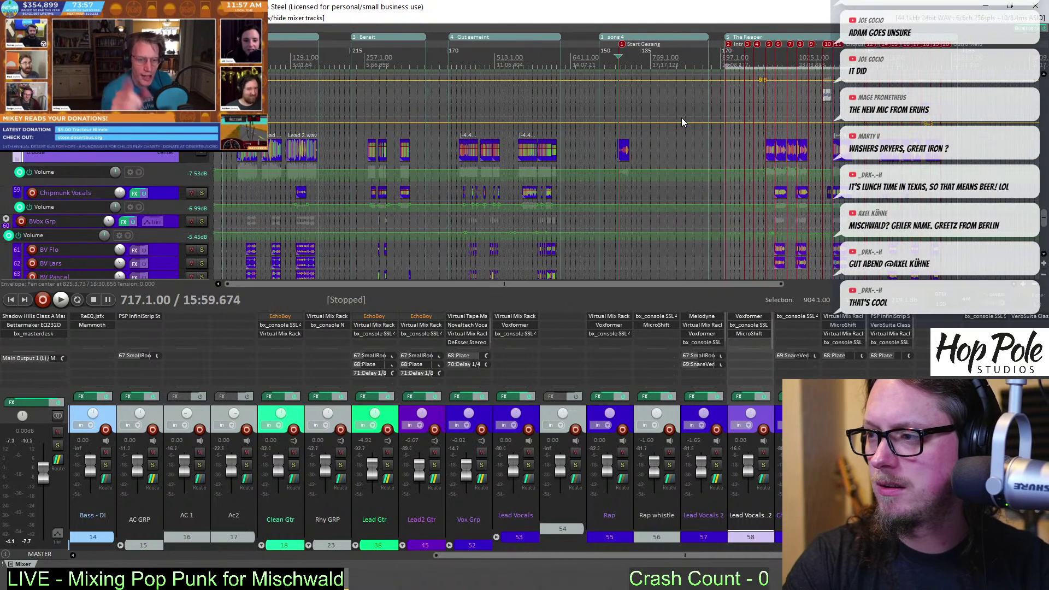
pyautogui.scroll(10, 683, 121)
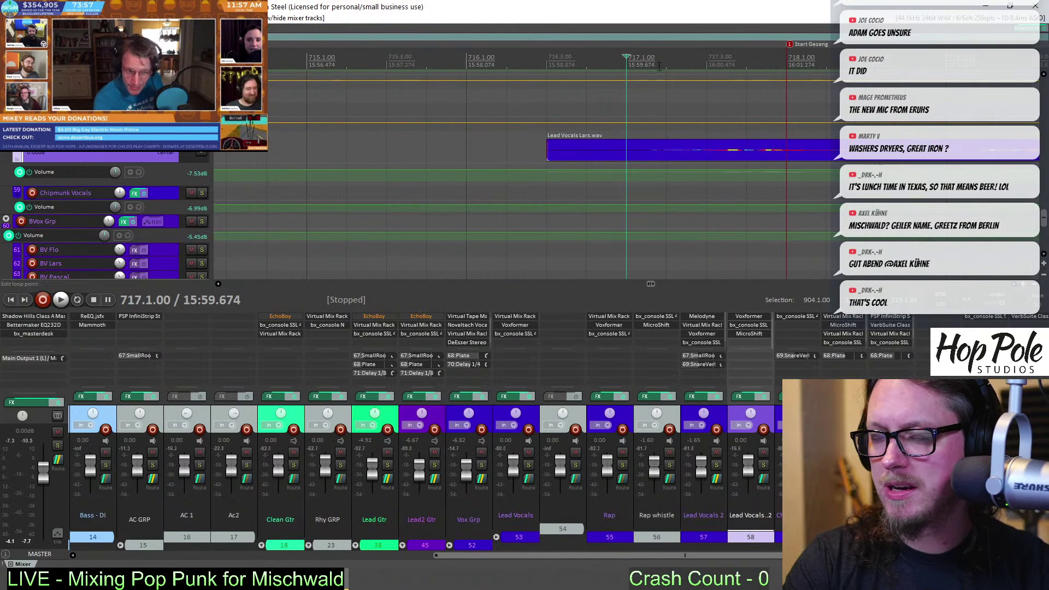
# Move the lead vocals item up from Lead Vocals Alternative 2 to the Lead Vocals 2 track
pyautogui.moveTo(786, 156); pyautogui.dragTo(781, 109)
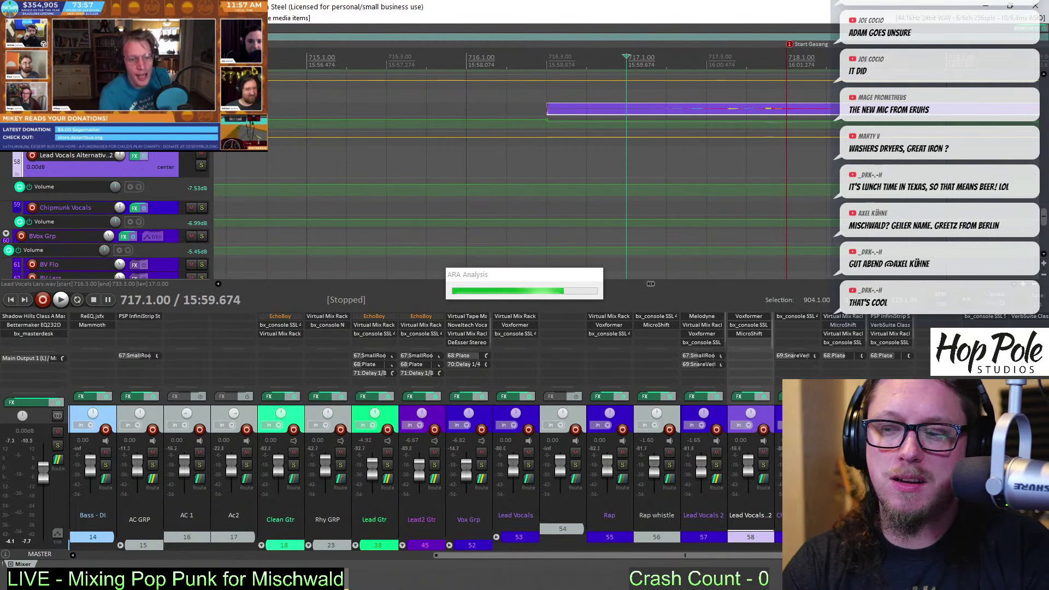
pyautogui.click(703, 437)
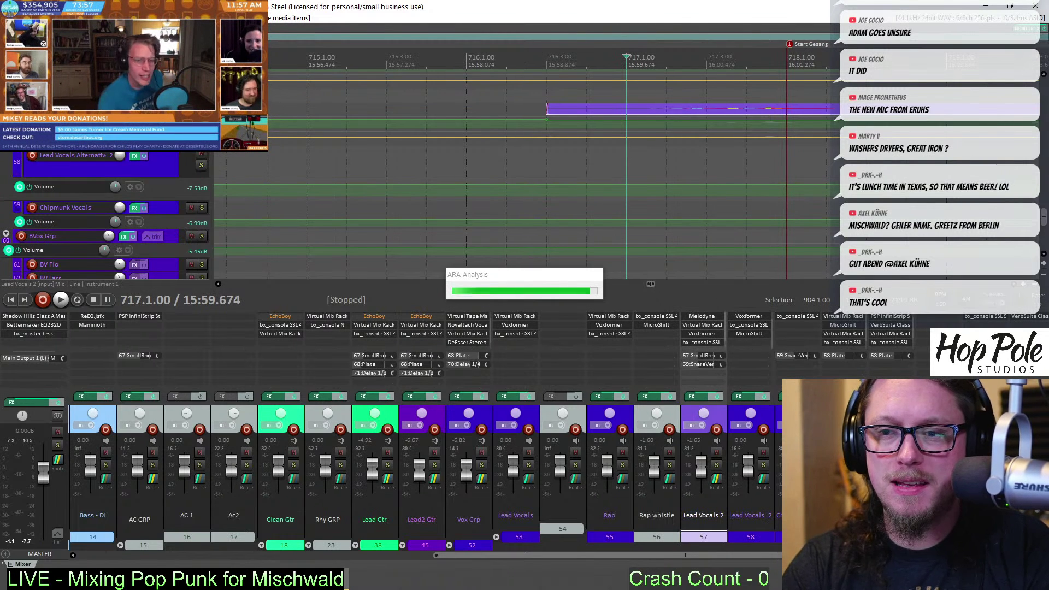
pyautogui.scroll(4, 694, 123)
pyautogui.scroll(-5, 689, 129)
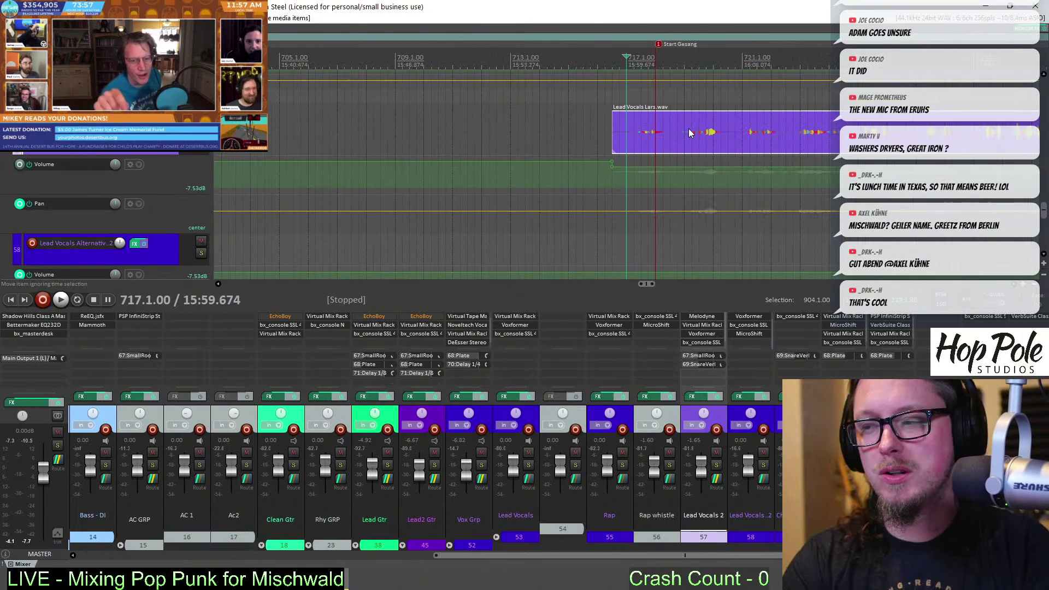
# Play from bar 717 and trim the start of the lead vocals item to that bar
pyautogui.scroll(3, 668, 130)
pyautogui.press('space')
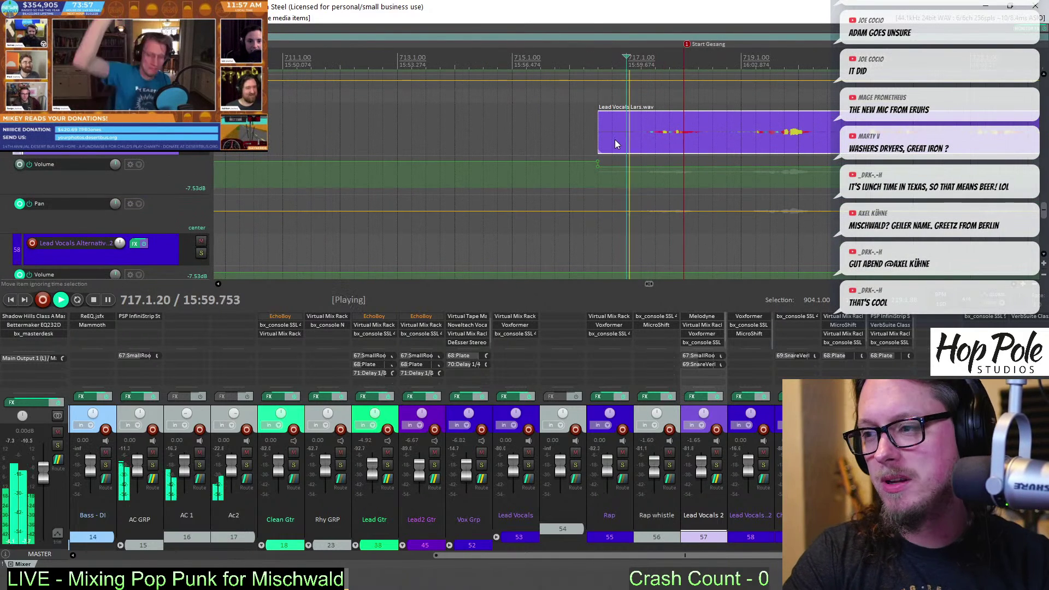
pyautogui.moveTo(615, 140); pyautogui.dragTo(650, 130)
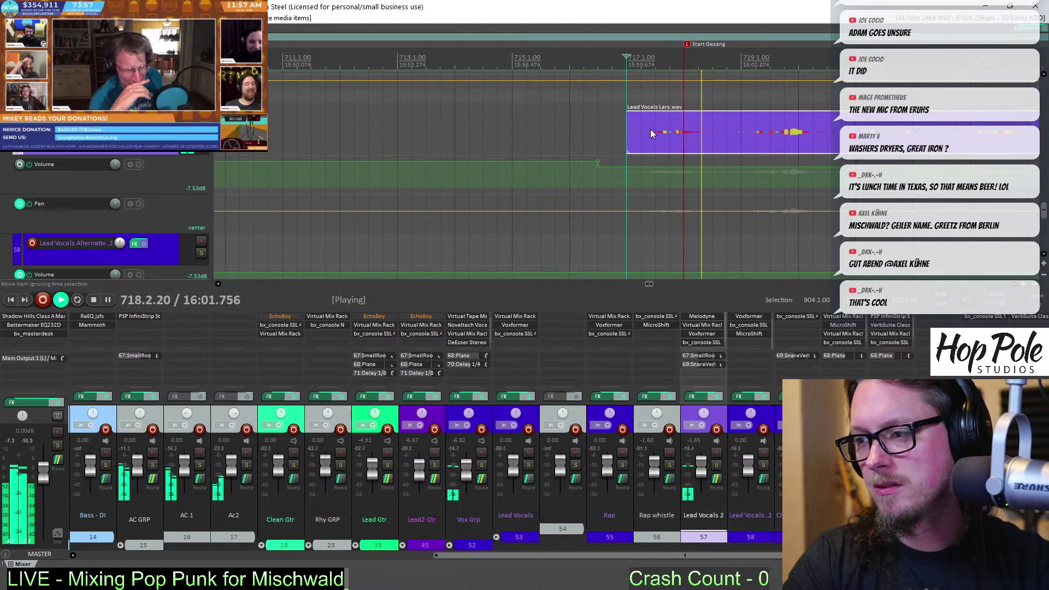
# Raise the Lead Vocals 2 volume envelope under the vocal item to 0.00 dB during playback
pyautogui.scroll(-4, 651, 133)
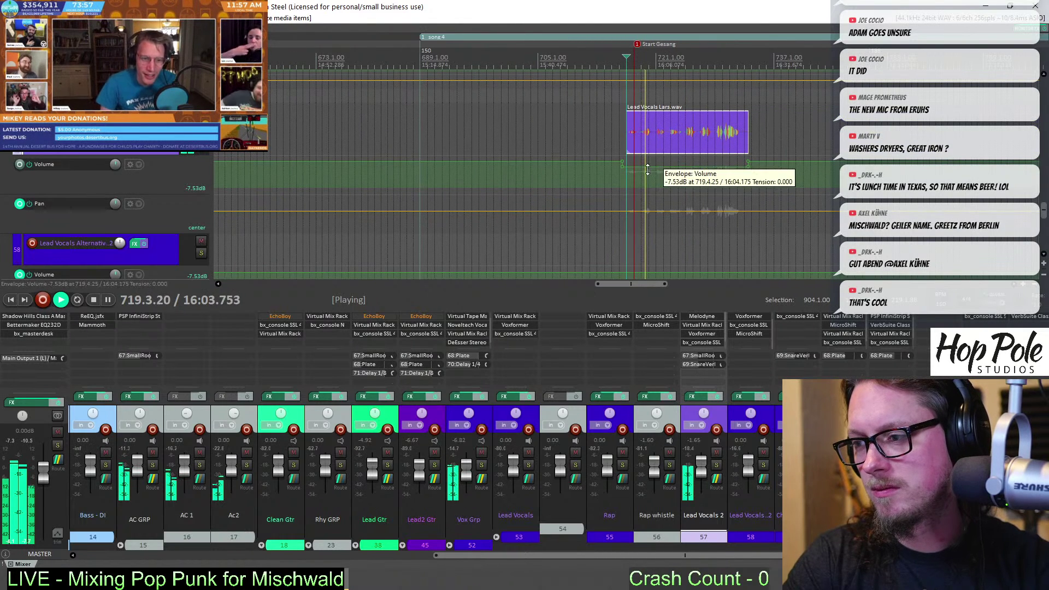
pyautogui.moveTo(647, 170); pyautogui.dragTo(679, 153)
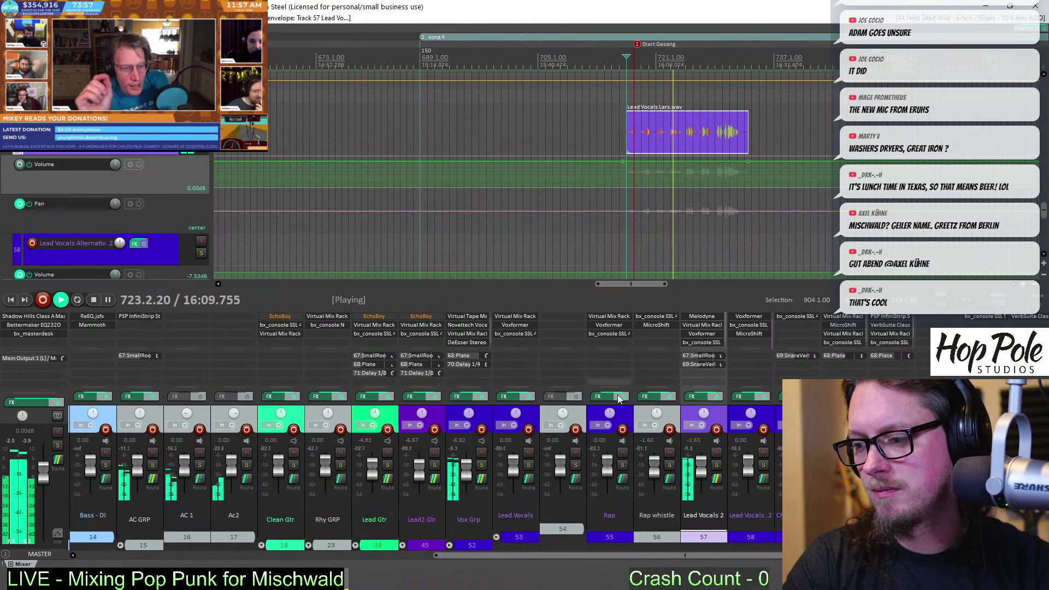
pyautogui.moveTo(595, 555); pyautogui.dragTo(687, 561)
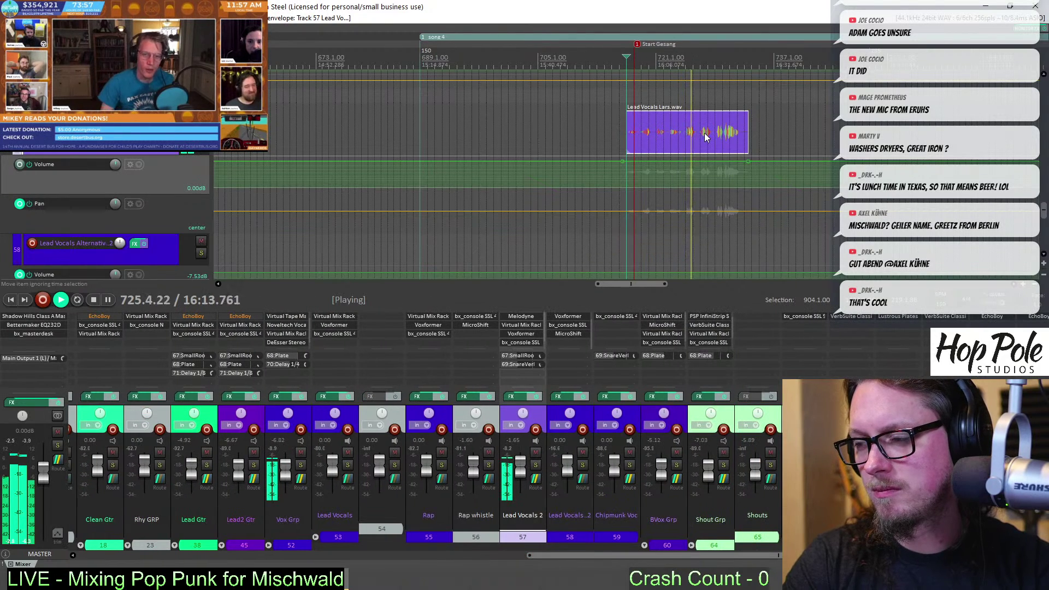
# Insert a new track, place it directly above Lead Vocals 2 and name it Lead Acoustic
pyautogui.press('=')
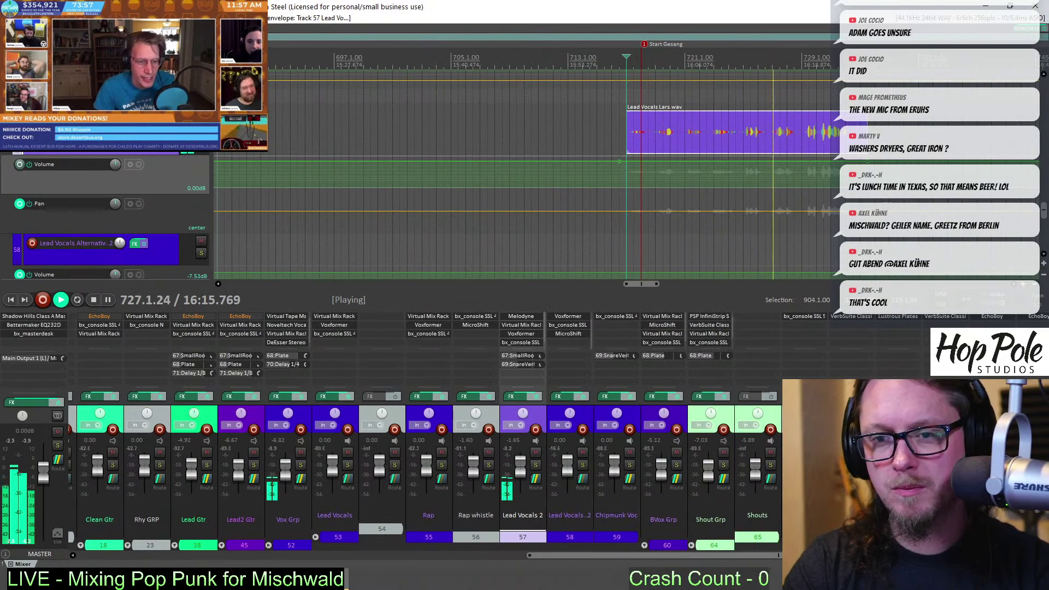
pyautogui.hotkey('ctrl', 't')
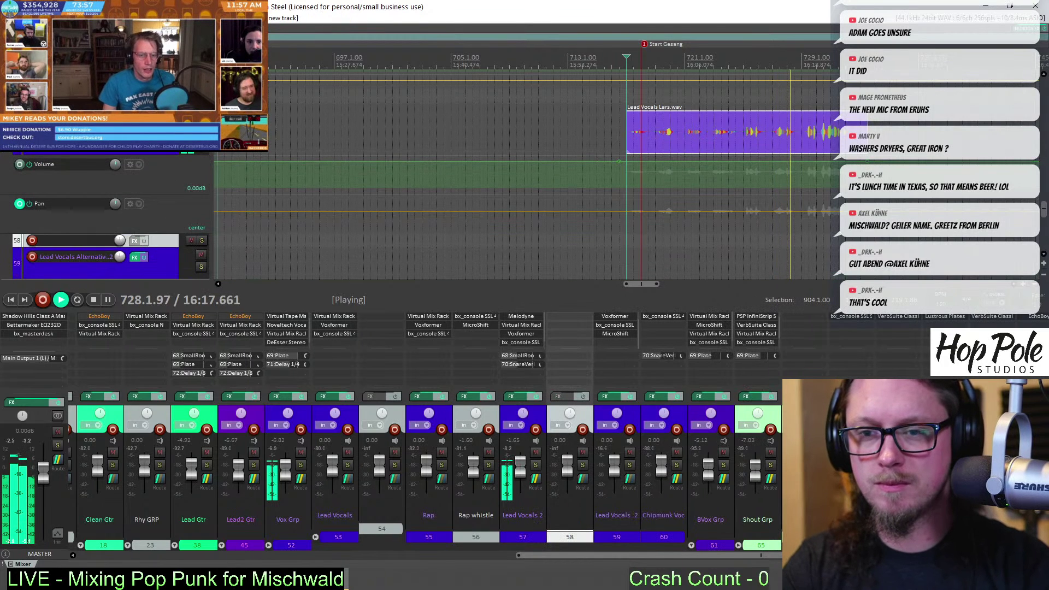
pyautogui.moveTo(172, 241); pyautogui.dragTo(182, 158)
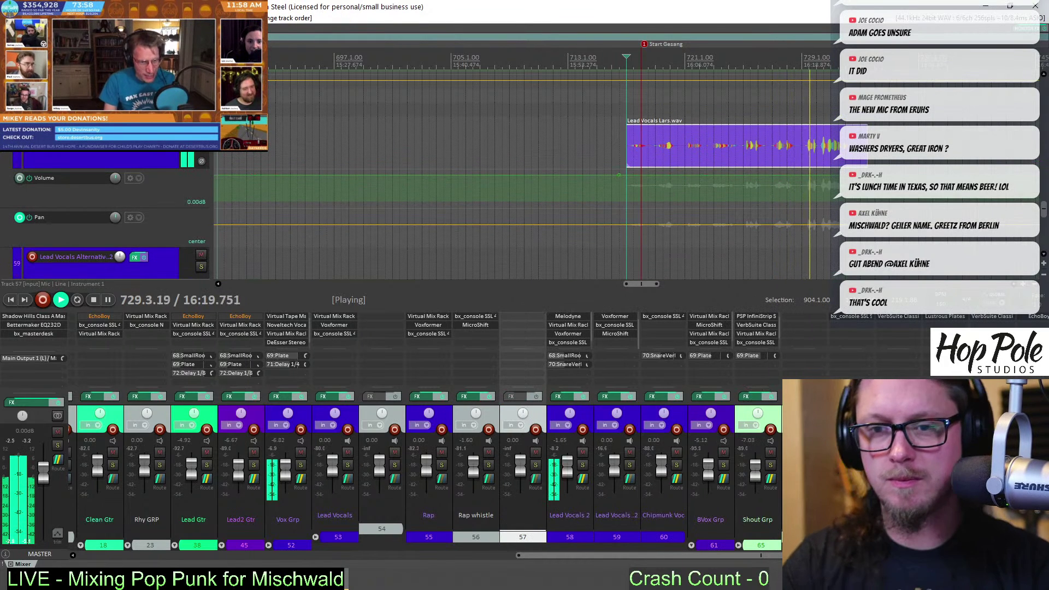
pyautogui.write('Lead Acoustic')
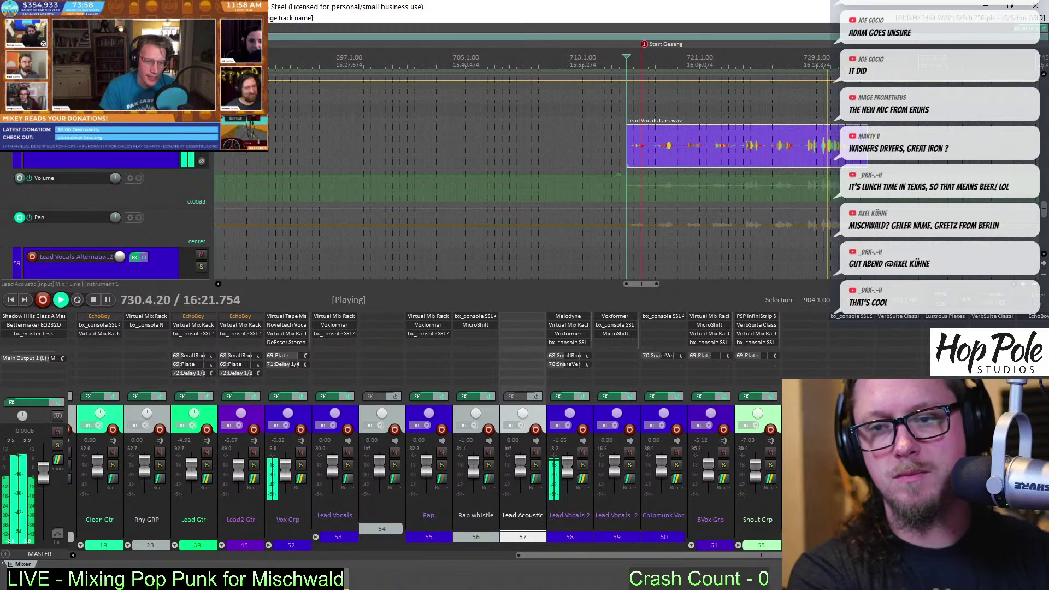
pyautogui.press('Return')
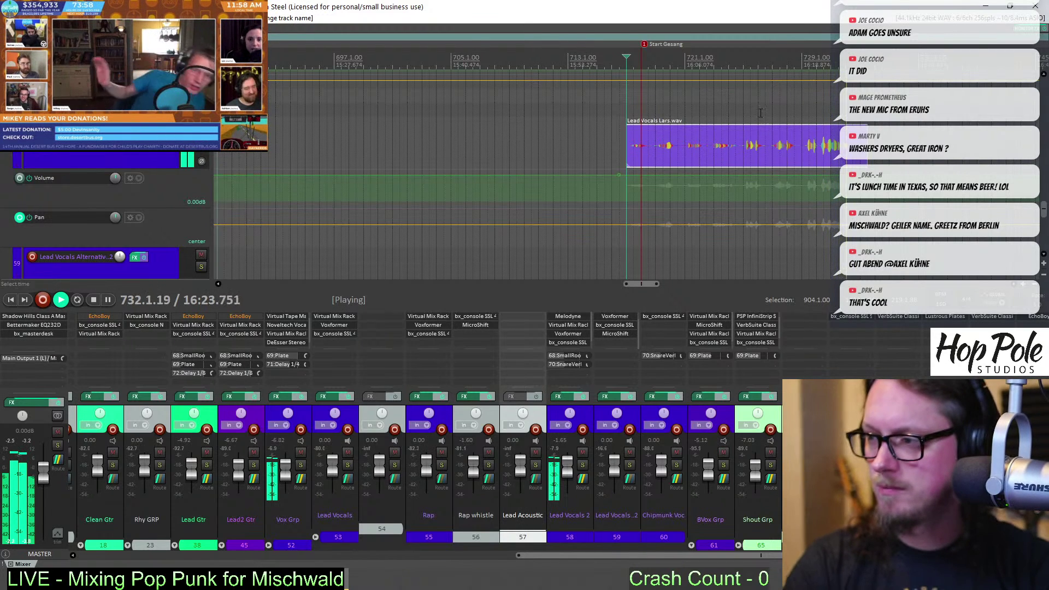
# Move the lead vocals item from Lead Vocals 2 onto the Lead Acoustic track, keeping its start at bar 717
pyautogui.scroll(-4, 677, 128)
pyautogui.scroll(3, 679, 123)
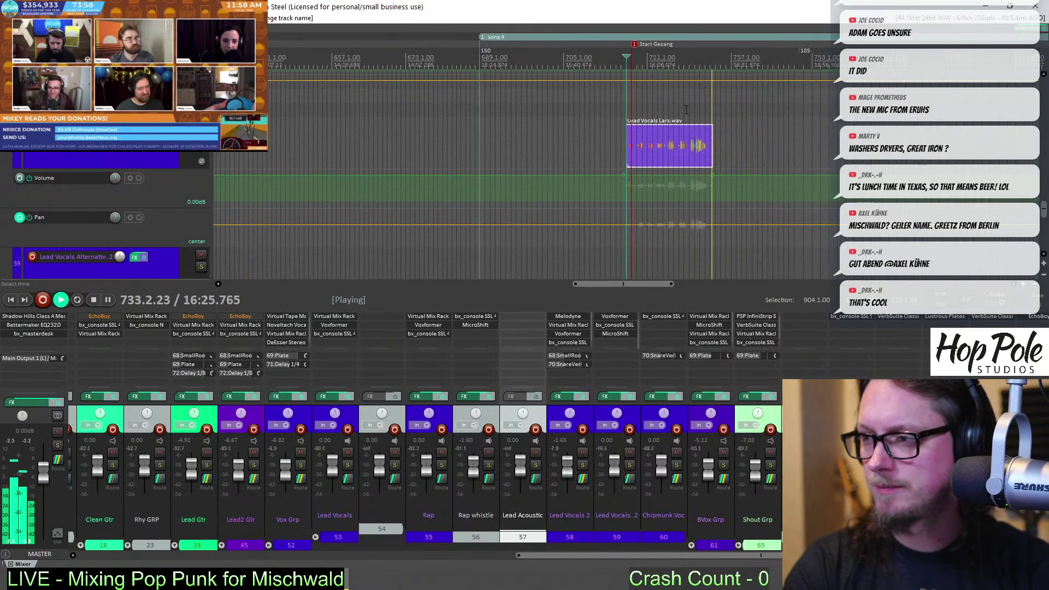
pyautogui.scroll(2, 688, 131)
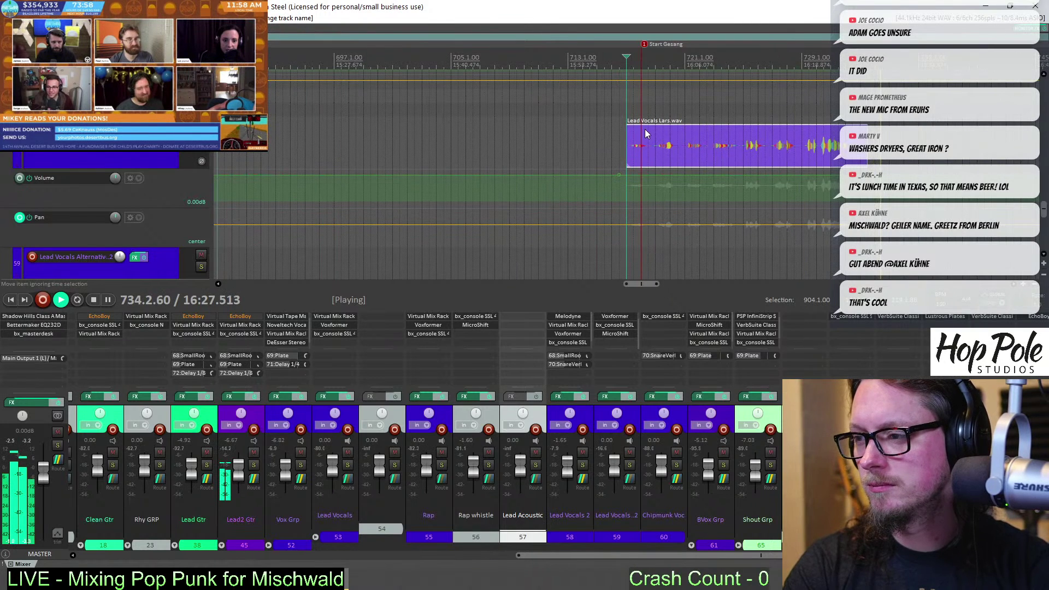
pyautogui.press('space')
pyautogui.moveTo(645, 134); pyautogui.dragTo(644, 113)
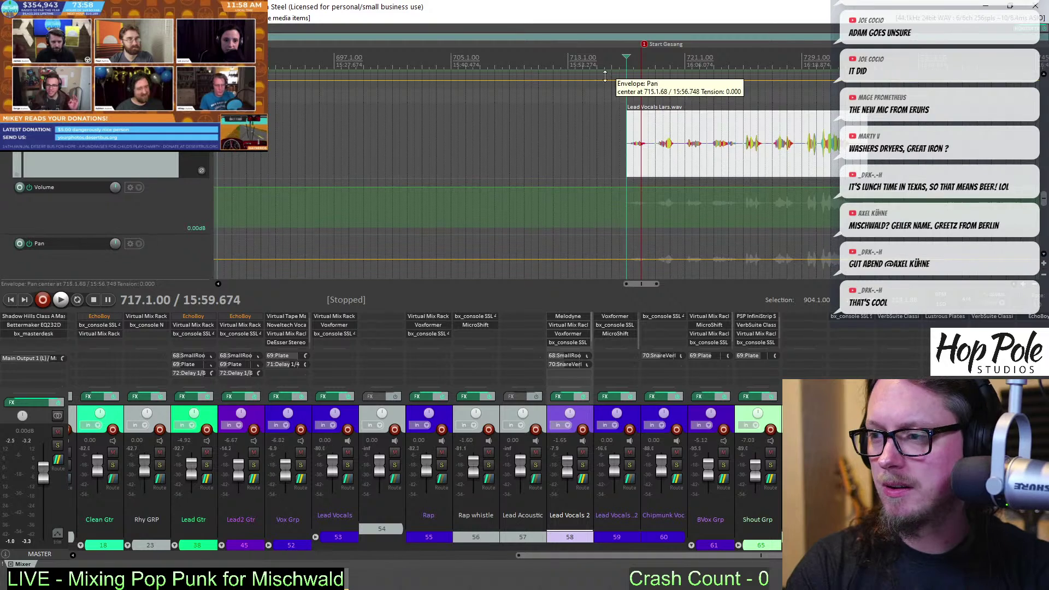
# Boost the item volume of the vocals on Lead Acoustic by about 8.65 dB and listen from bar 717
pyautogui.press('space')
pyautogui.scroll(2, 588, 248)
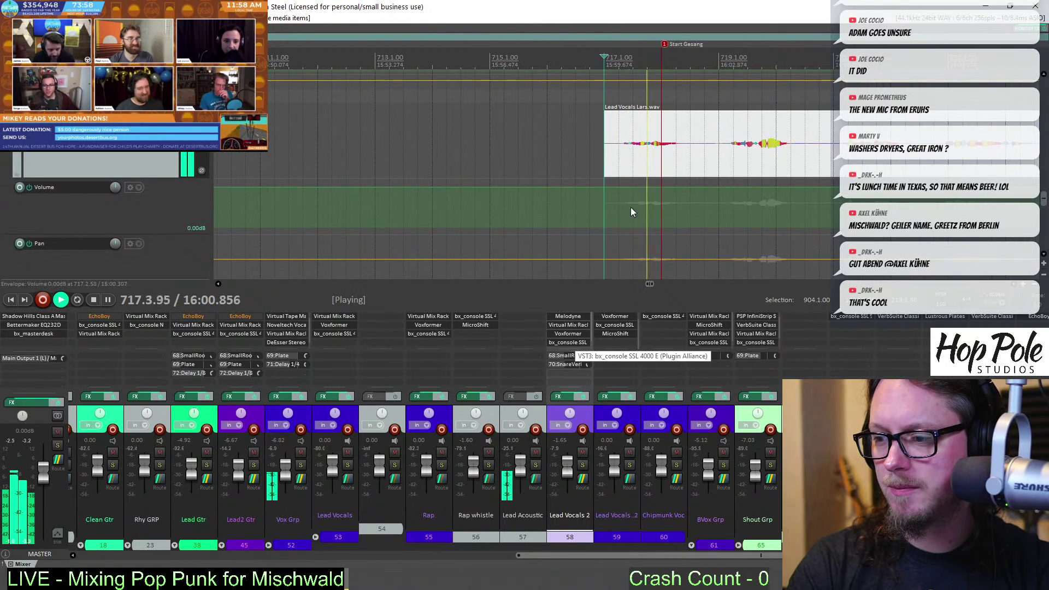
pyautogui.press('space')
pyautogui.click(691, 132)
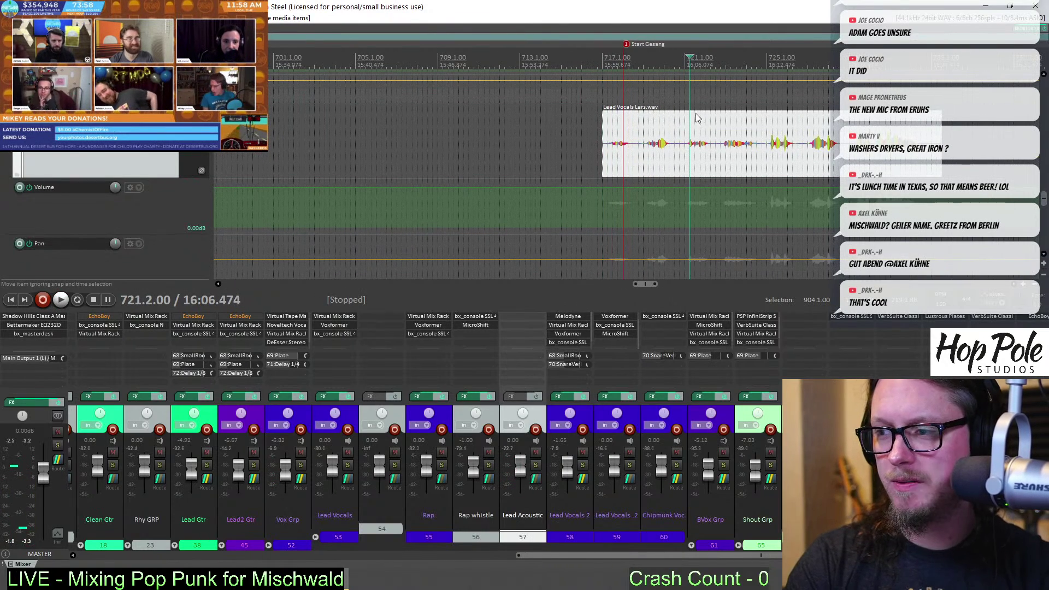
pyautogui.moveTo(699, 112); pyautogui.dragTo(700, 6)
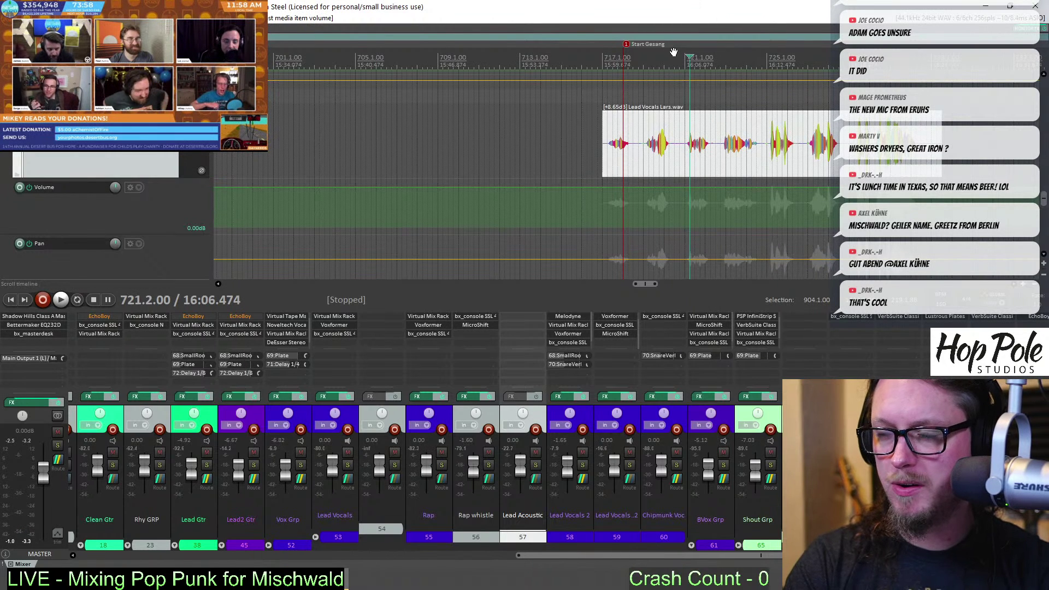
pyautogui.click(618, 69)
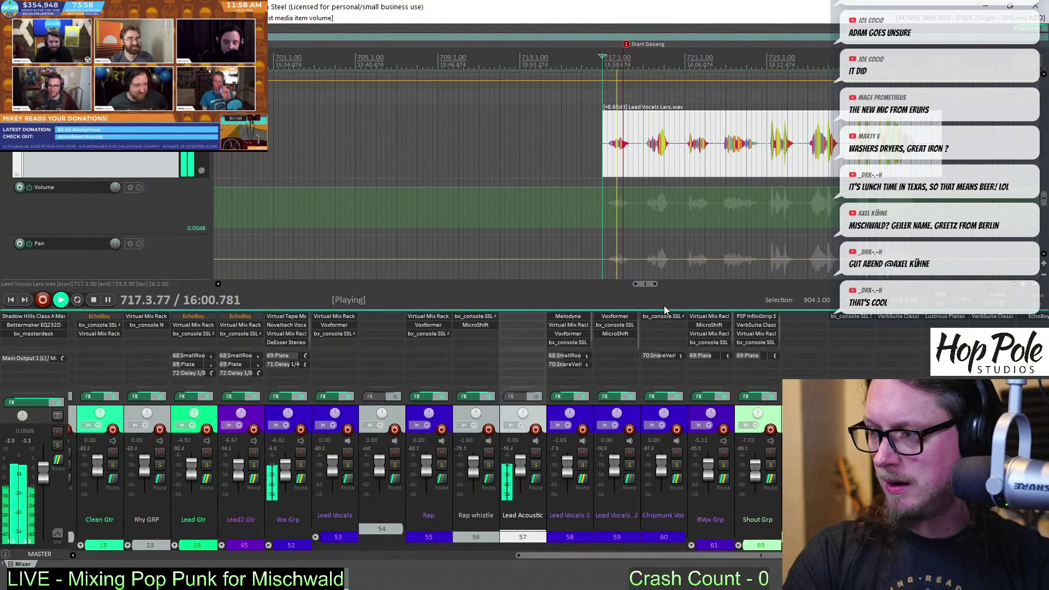
pyautogui.press('space')
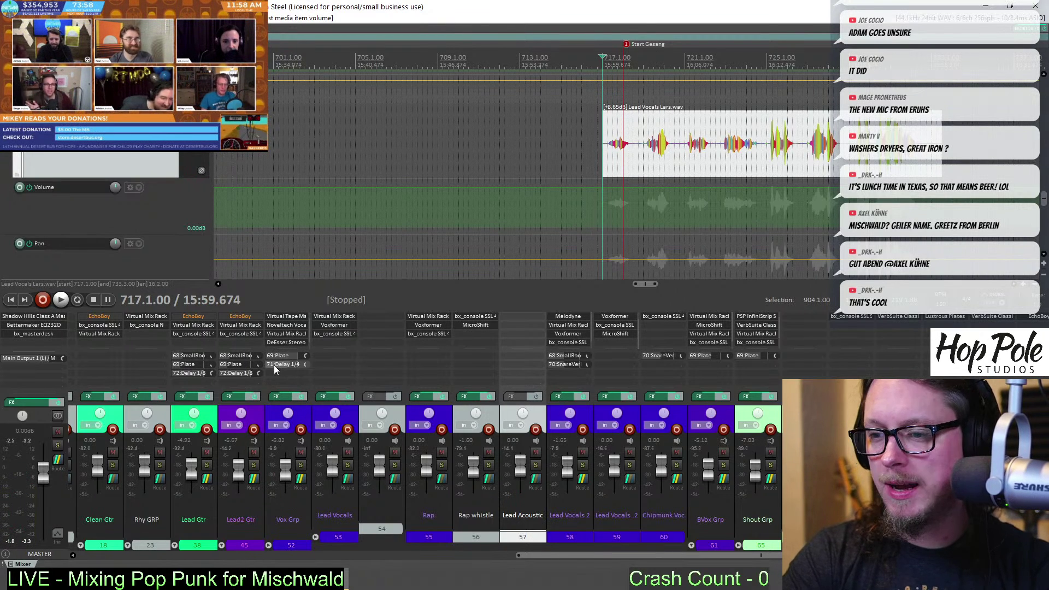
pyautogui.press('space')
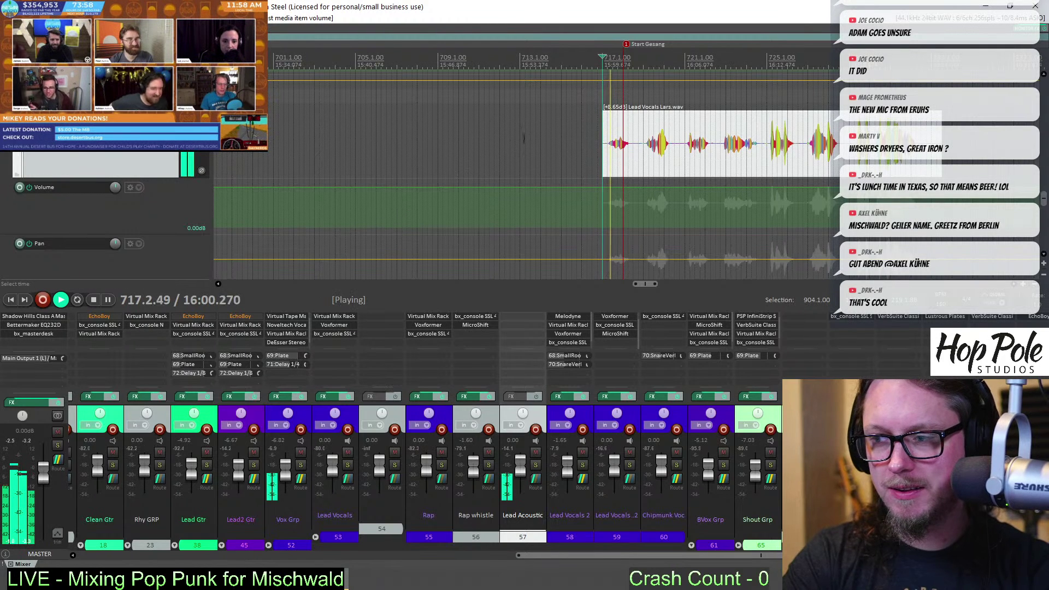
# Audition the passage from bar 717 with Lead2 Gtr soloed and with Vox Grp soloed, then clear both solos
pyautogui.press('space')
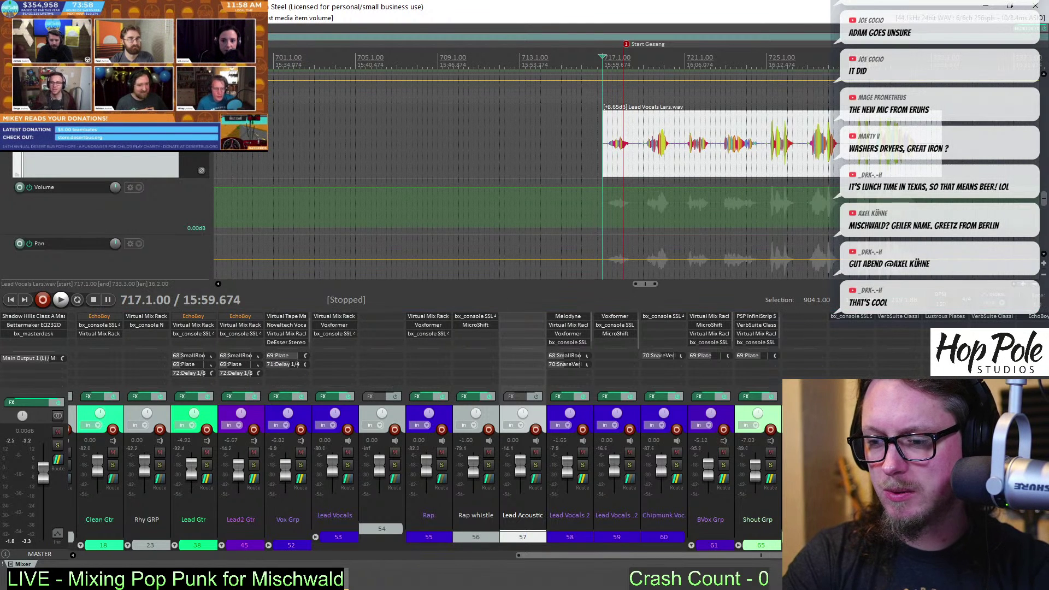
pyautogui.press('space')
pyautogui.click(253, 464)
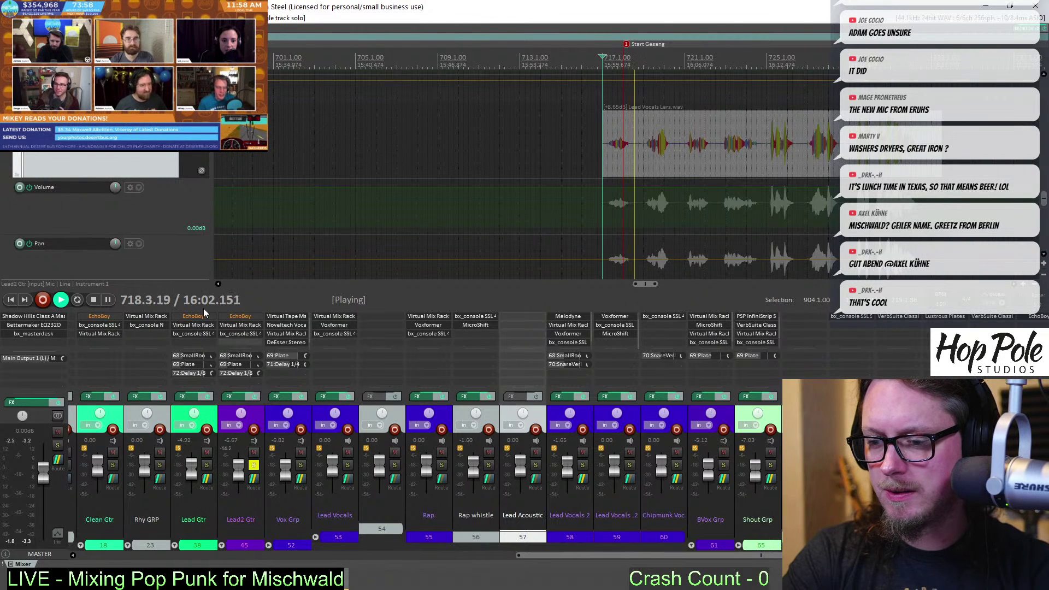
pyautogui.press('space')
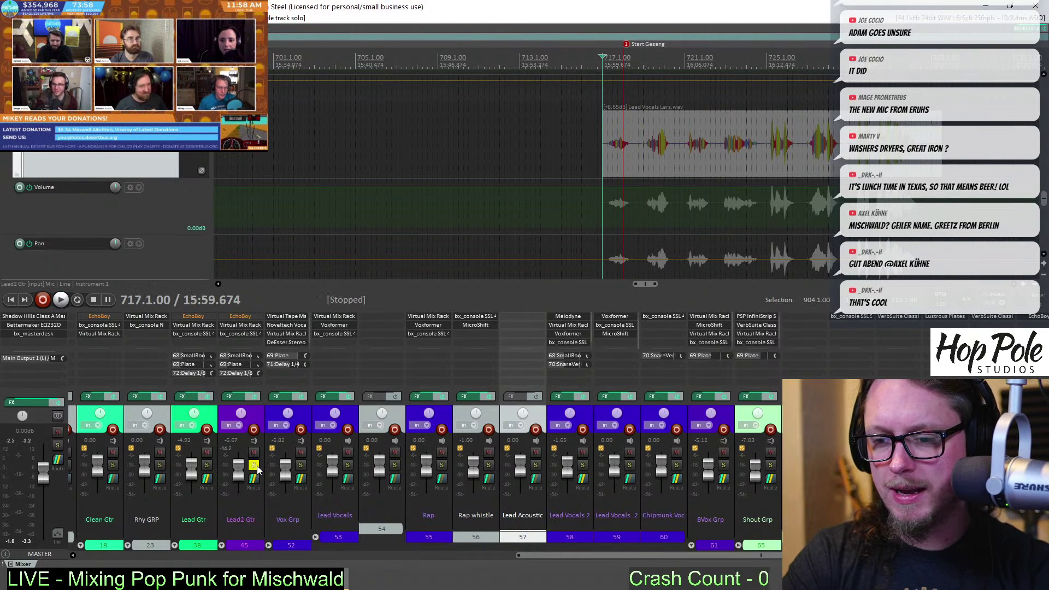
pyautogui.click(254, 464)
pyautogui.click(300, 465)
pyautogui.press('space')
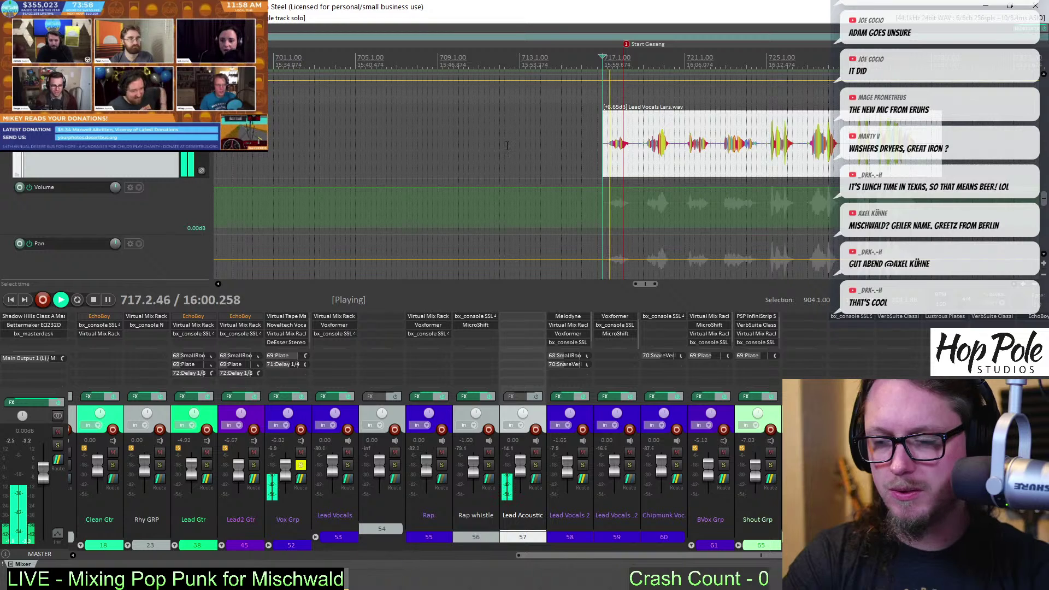
pyautogui.click(300, 465)
pyautogui.press('space')
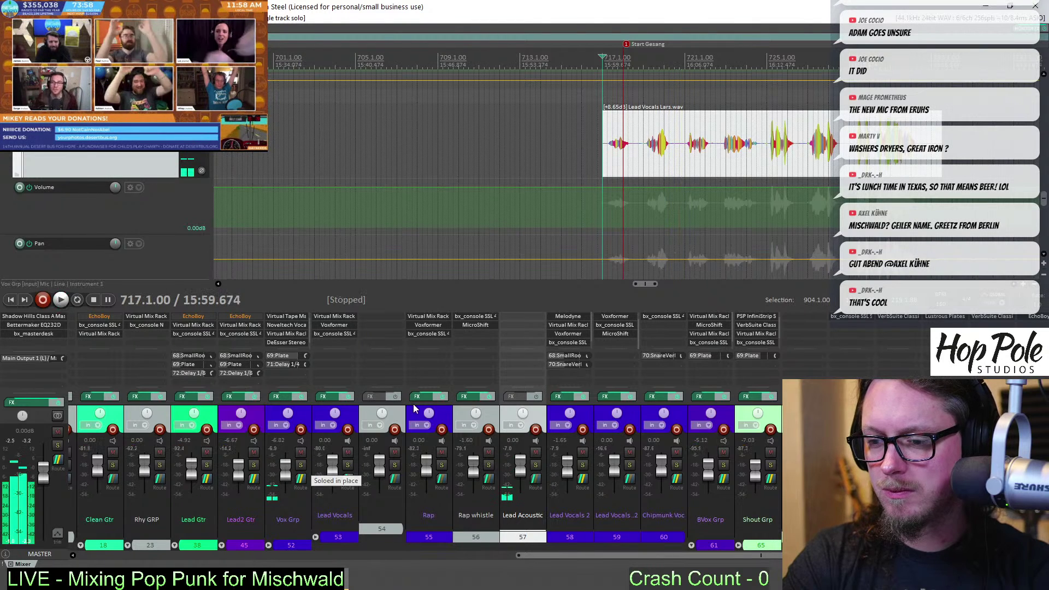
# Add the Virtual Mix Rack (Slate Digital) VST to the Lead Acoustic track
pyautogui.doubleClick(524, 324)
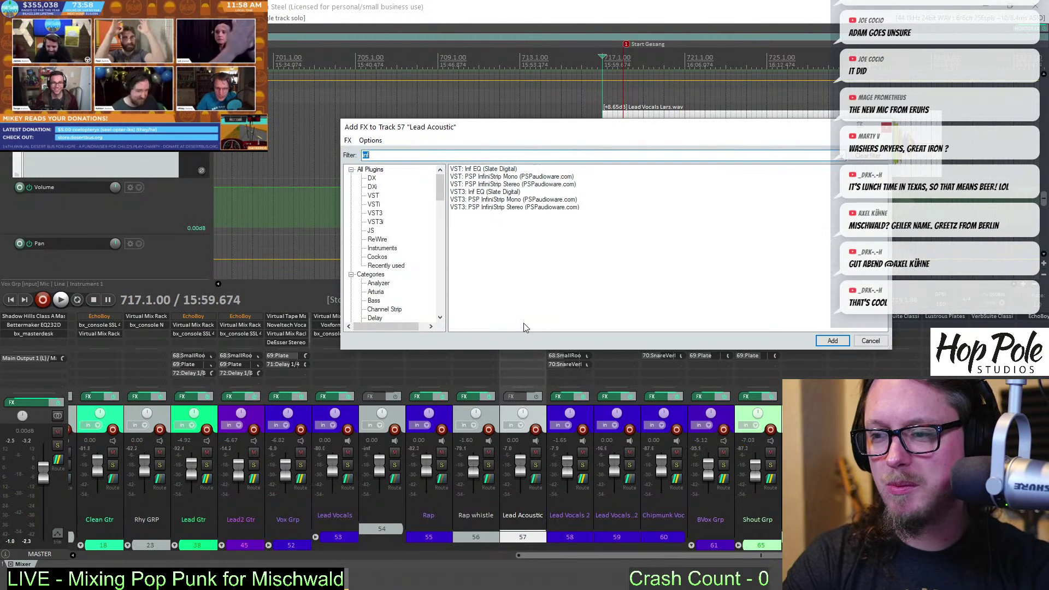
pyautogui.write('mix')
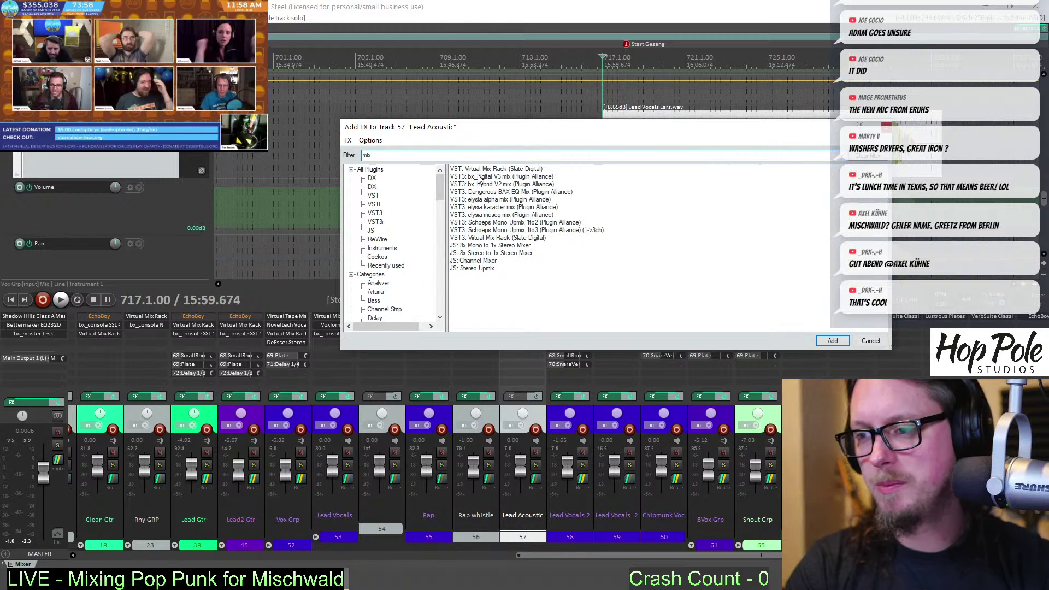
pyautogui.doubleClick(480, 170)
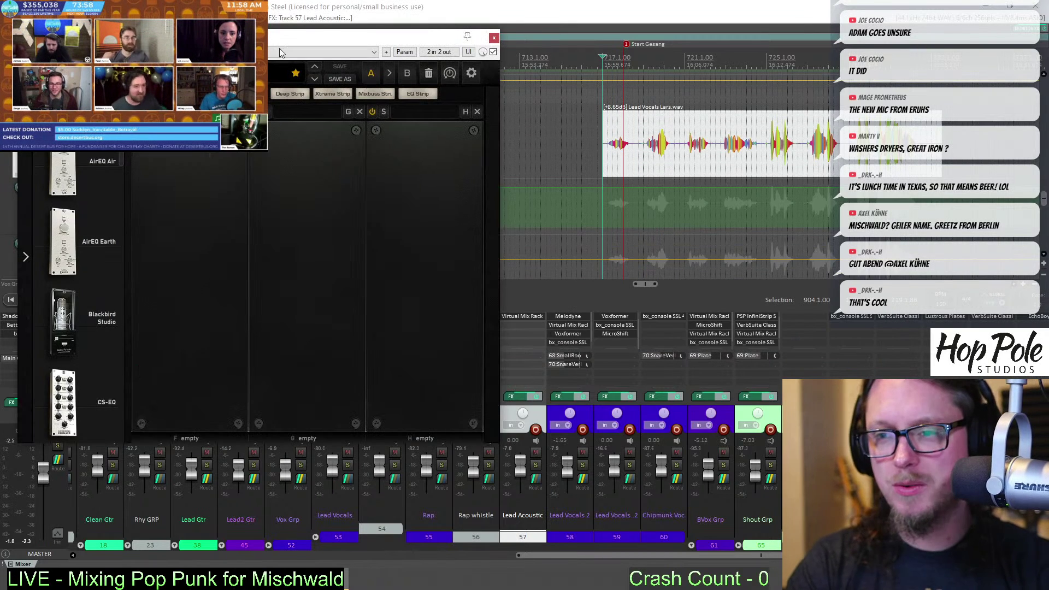
# Load the Blackbird Studio microphone module into the first free rack slot and set its intensity to 123%
pyautogui.moveTo(280, 49); pyautogui.dragTo(376, 66)
pyautogui.moveTo(178, 342); pyautogui.dragTo(306, 245)
pyautogui.moveTo(240, 66); pyautogui.dragTo(215, 86)
pyautogui.moveTo(208, 201); pyautogui.dragTo(279, 405)
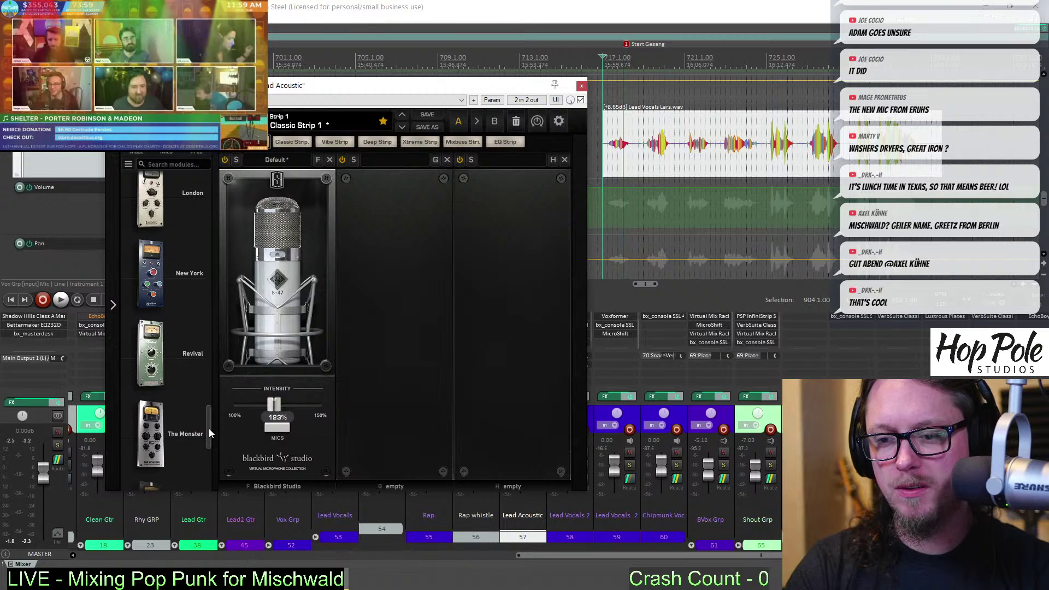
# Add the U73b compressor after Blackbird Studio, insert the Hollywood module between them, and play the vocals through the chain
pyautogui.moveTo(208, 429); pyautogui.dragTo(208, 471)
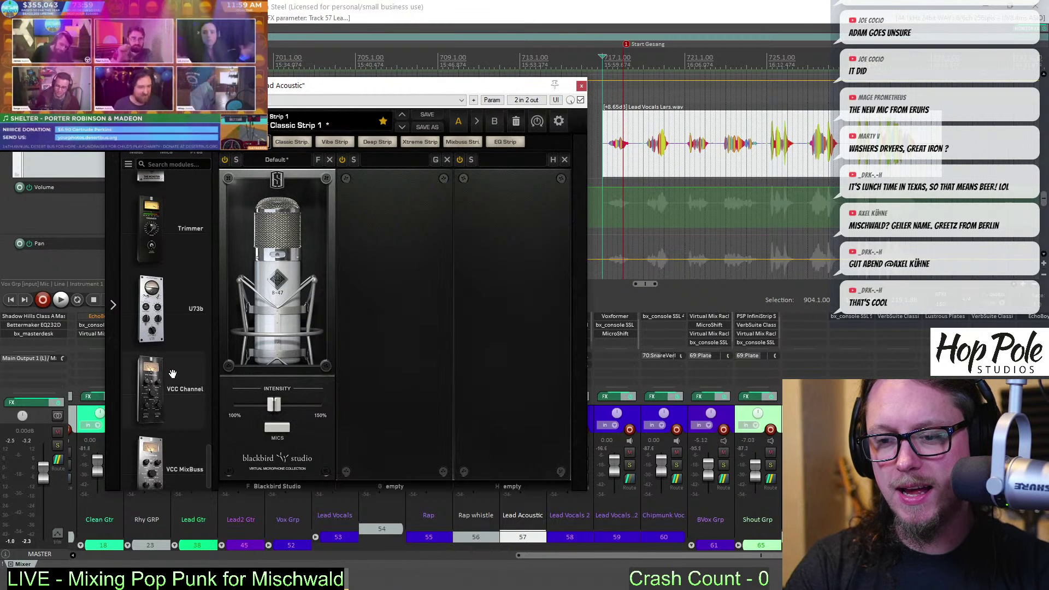
pyautogui.moveTo(151, 309); pyautogui.dragTo(421, 310)
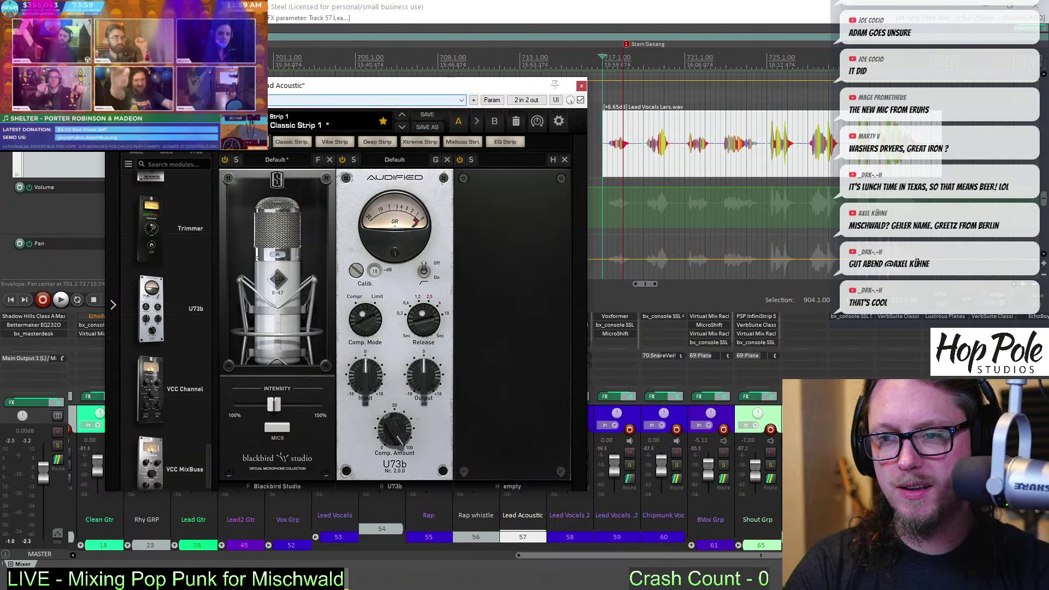
pyautogui.moveTo(289, 81); pyautogui.dragTo(272, 80)
pyautogui.moveTo(189, 447); pyautogui.dragTo(192, 381)
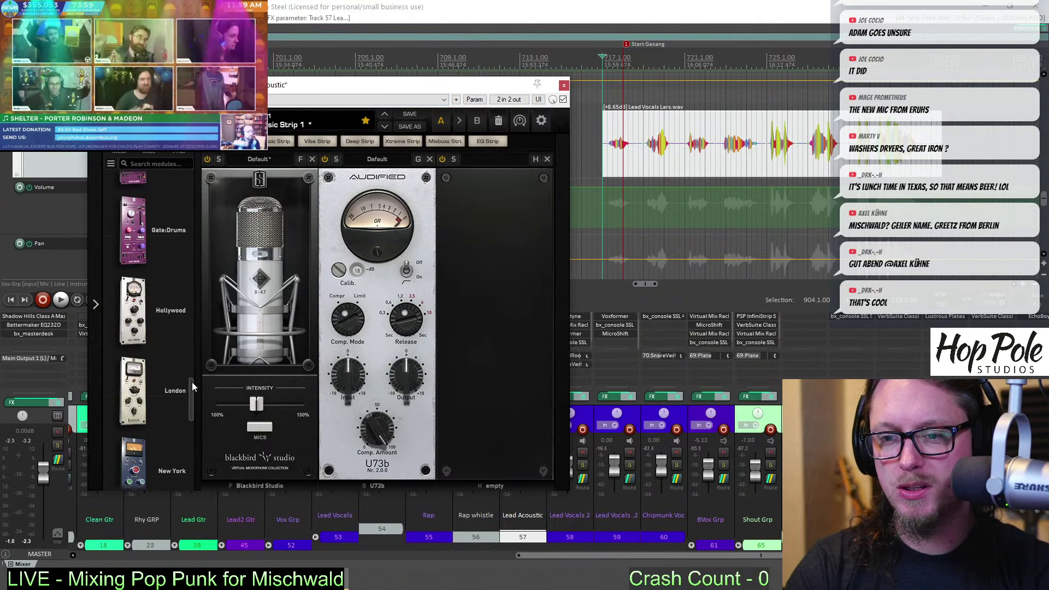
pyautogui.moveTo(262, 315); pyautogui.dragTo(382, 302)
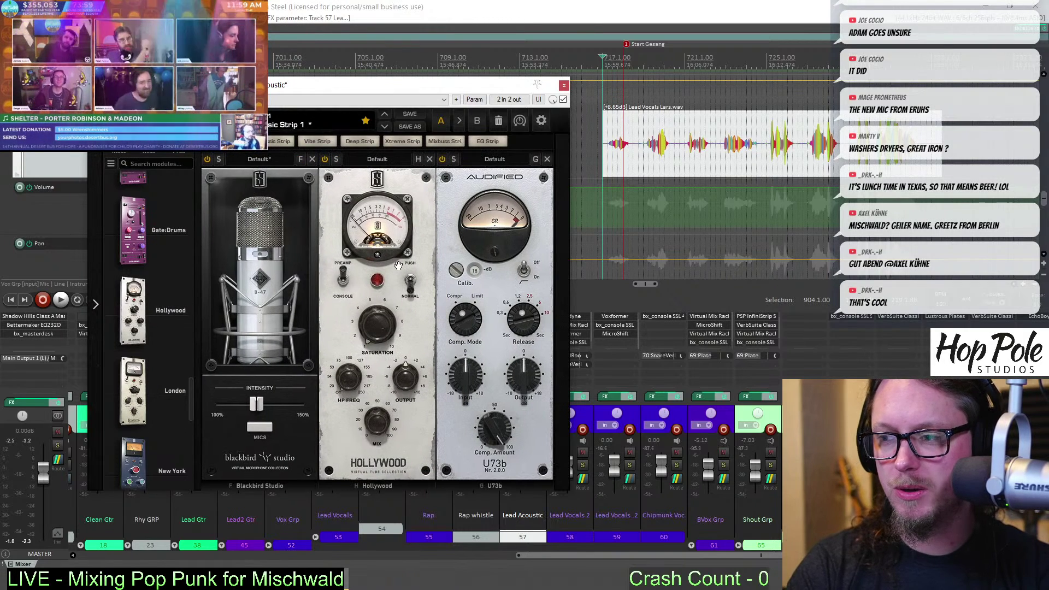
pyautogui.press('space')
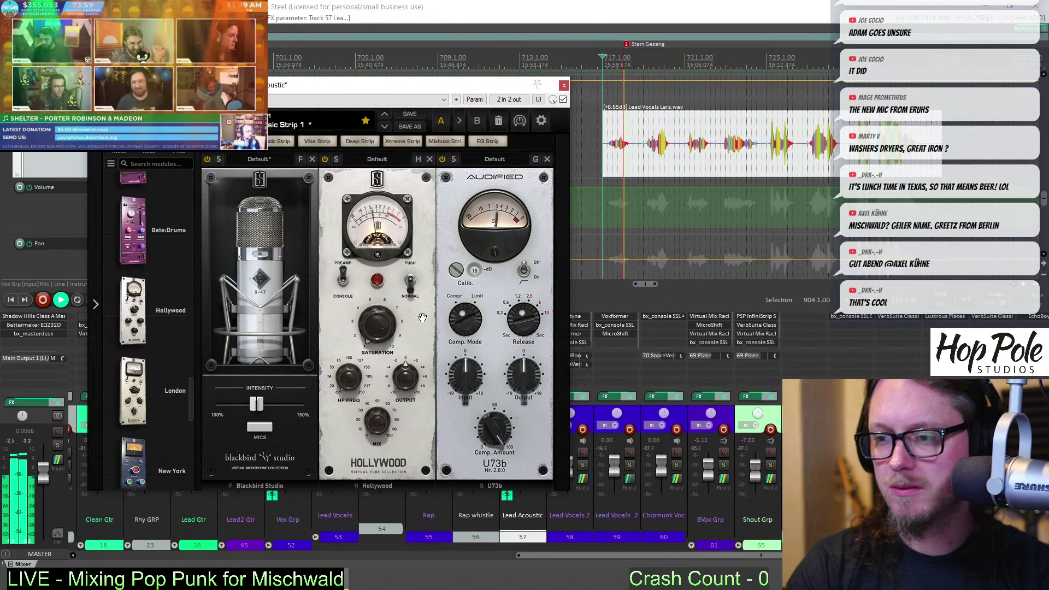
pyautogui.moveTo(369, 85); pyautogui.dragTo(348, 87)
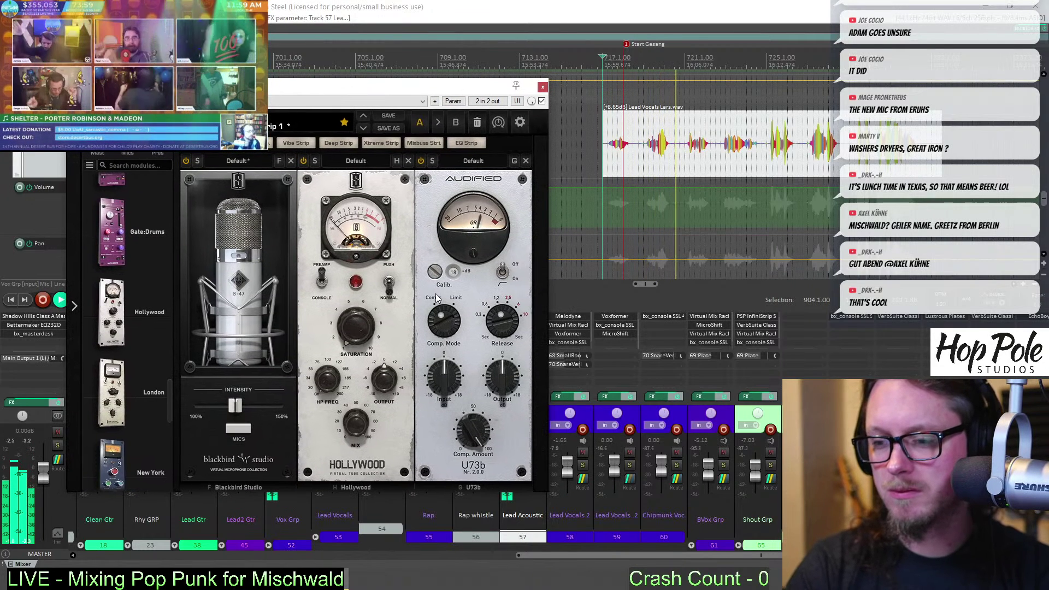
# Trim the silence at the start of the Lead Acoustic vocal item up to the first phrase after bar 717
pyautogui.scroll(4, 635, 142)
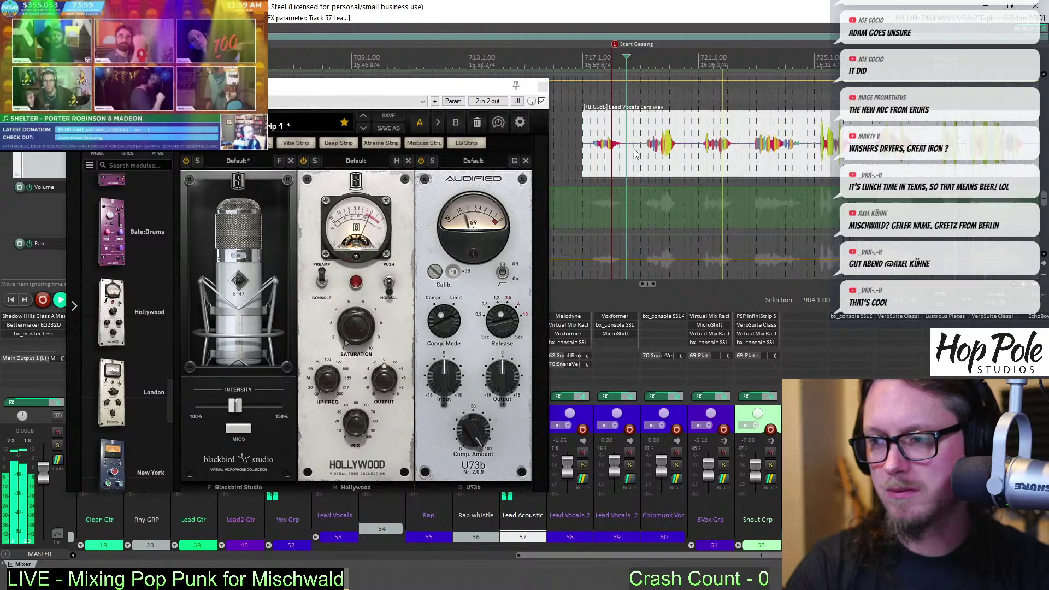
pyautogui.moveTo(468, 86); pyautogui.dragTo(472, 198)
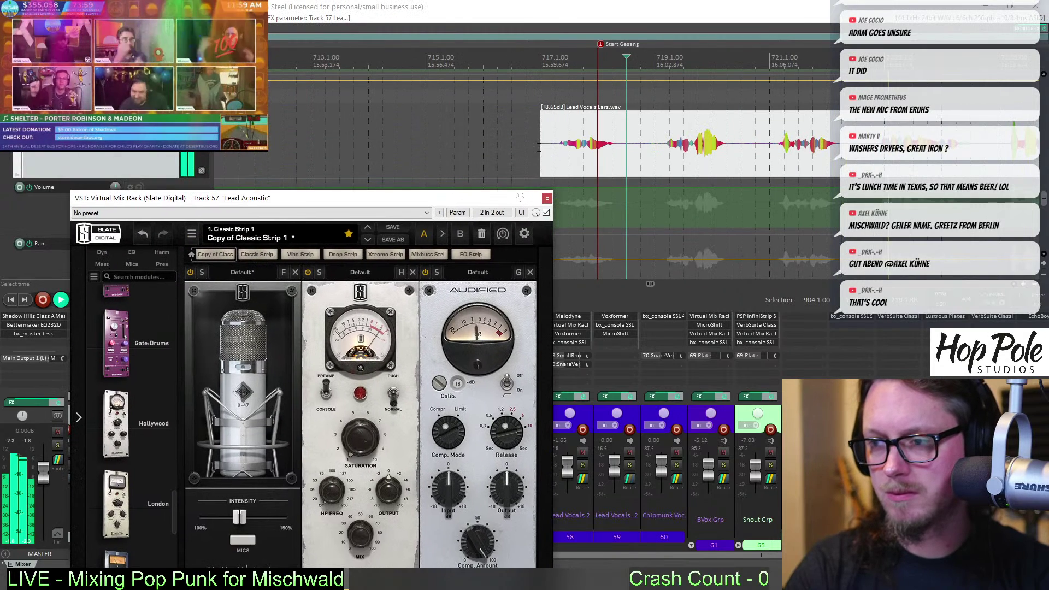
pyautogui.click(543, 142)
pyautogui.scroll(8, 629, 156)
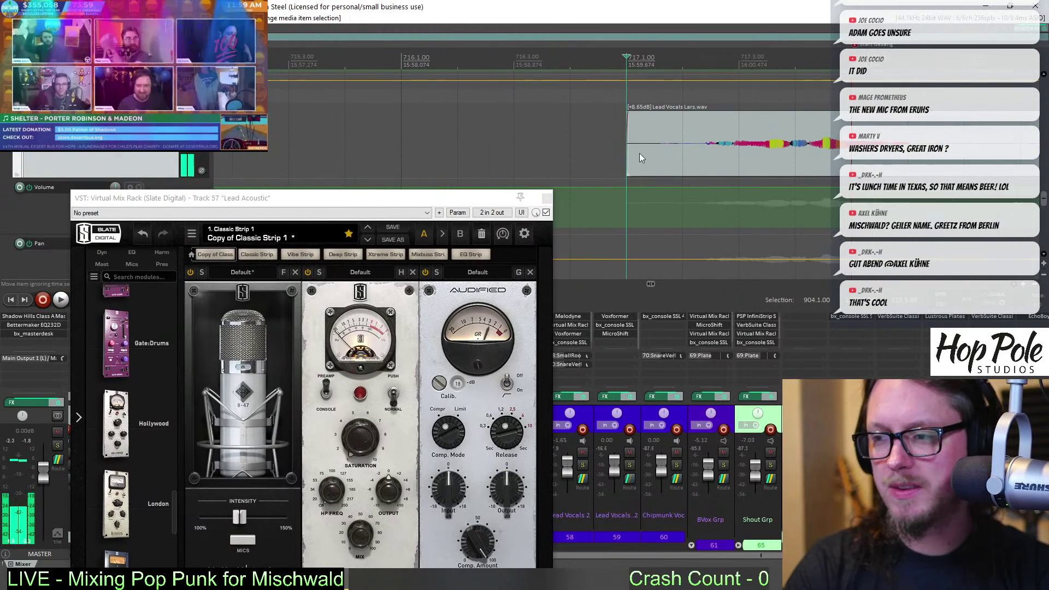
pyautogui.moveTo(628, 156); pyautogui.dragTo(704, 155)
pyautogui.scroll(-2, 705, 156)
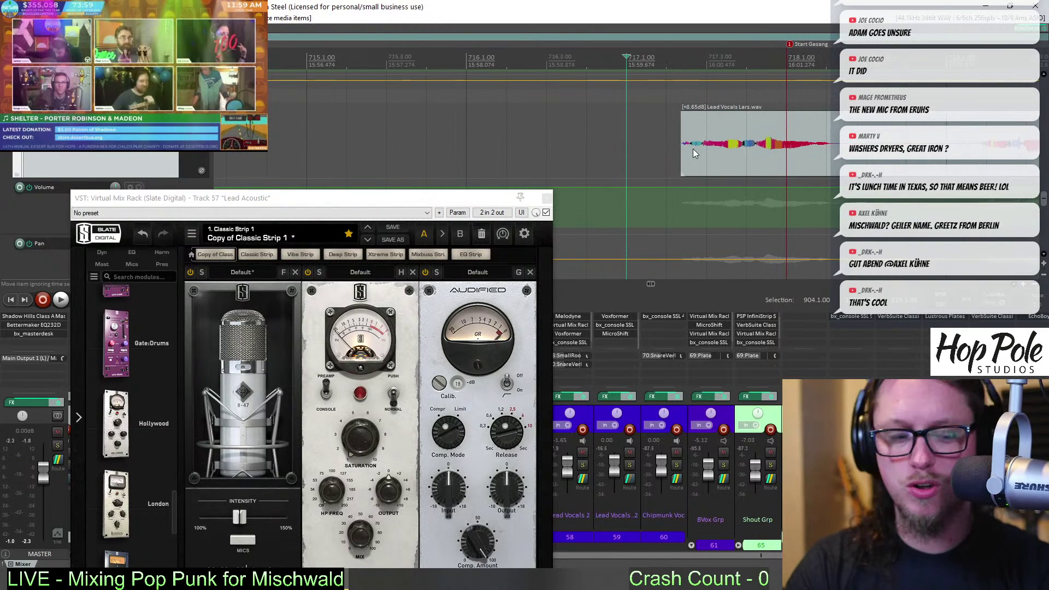
# Split the vocal item after the first phrase past bar 718 and trim the gap up to the second phrase at bar 719
pyautogui.click(808, 155)
pyautogui.scroll(3, 681, 169)
pyautogui.press('s')
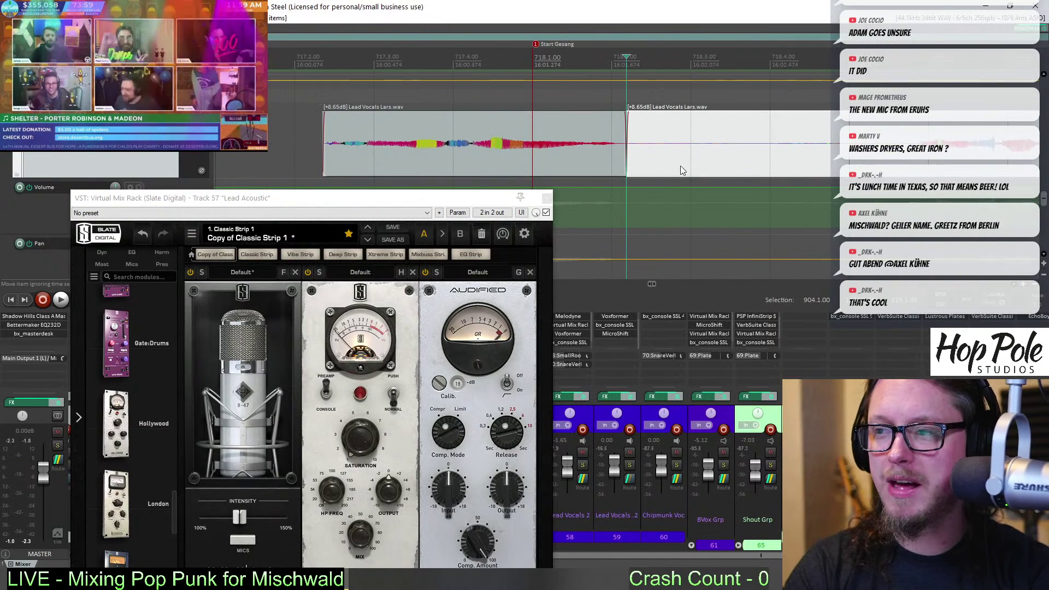
pyautogui.moveTo(633, 163); pyautogui.dragTo(916, 164)
pyautogui.scroll(-3, 744, 149)
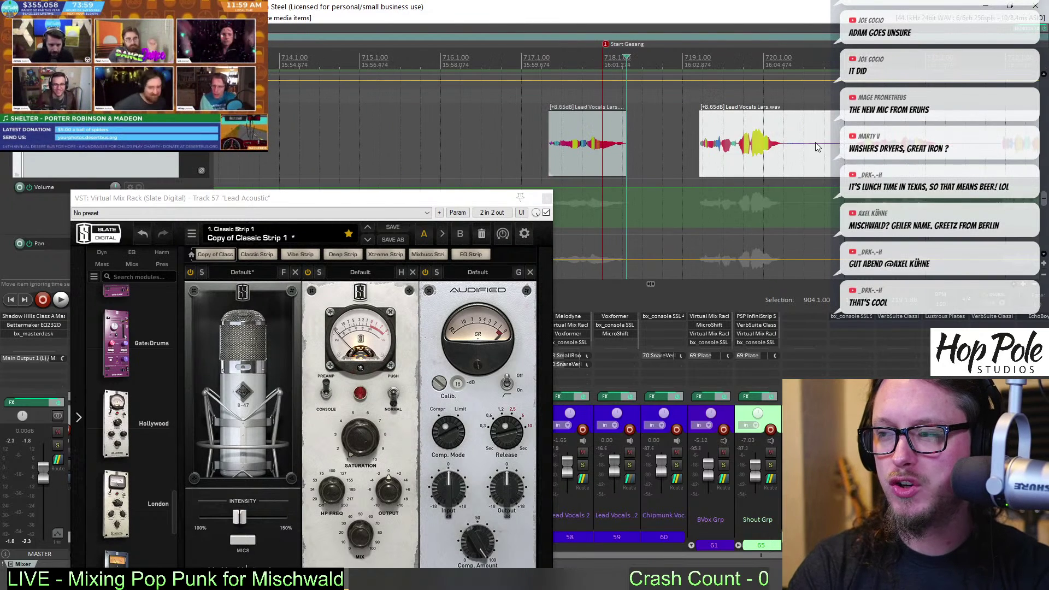
# Split the vocals after the second phrase just past bar 720 and trim the gap up to the third phrase at bar 721
pyautogui.click(589, 146)
pyautogui.press('s')
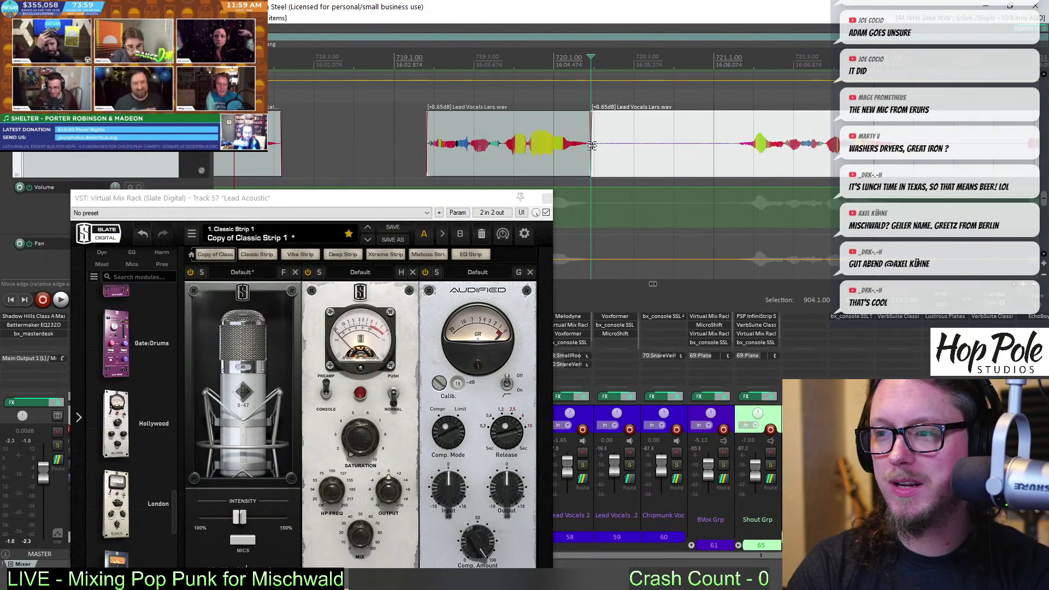
pyautogui.moveTo(589, 148); pyautogui.dragTo(727, 178)
pyautogui.scroll(-3, 785, 166)
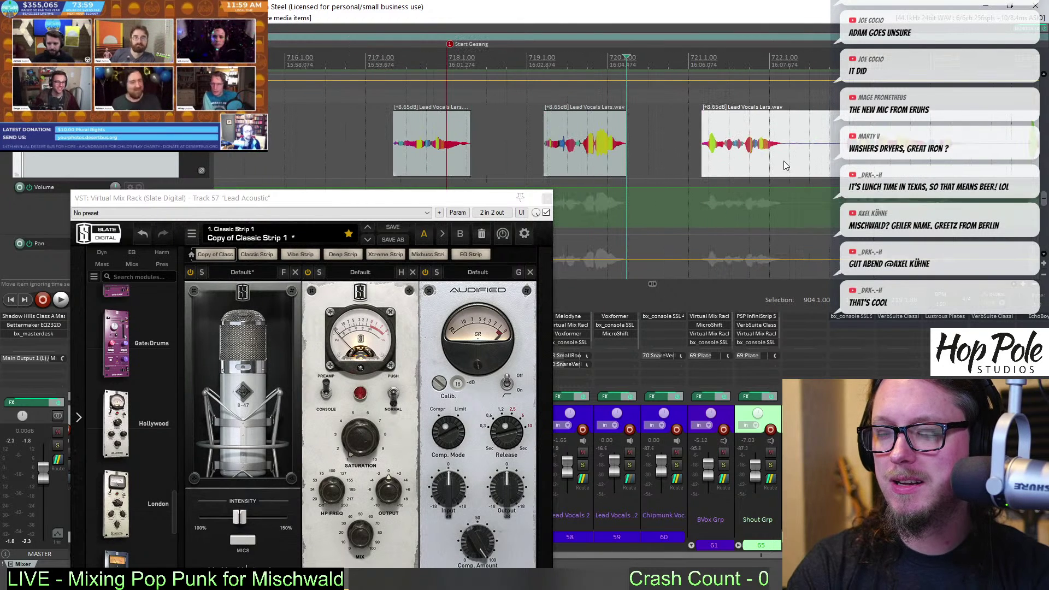
pyautogui.scroll(3, 817, 160)
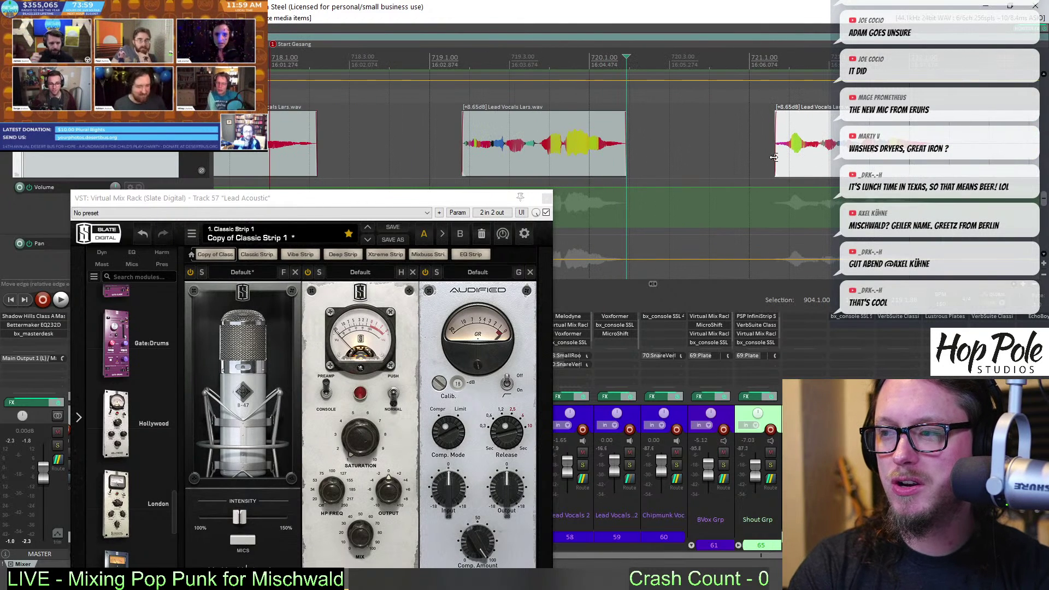
pyautogui.moveTo(773, 157); pyautogui.dragTo(677, 158)
pyautogui.scroll(-1, 750, 149)
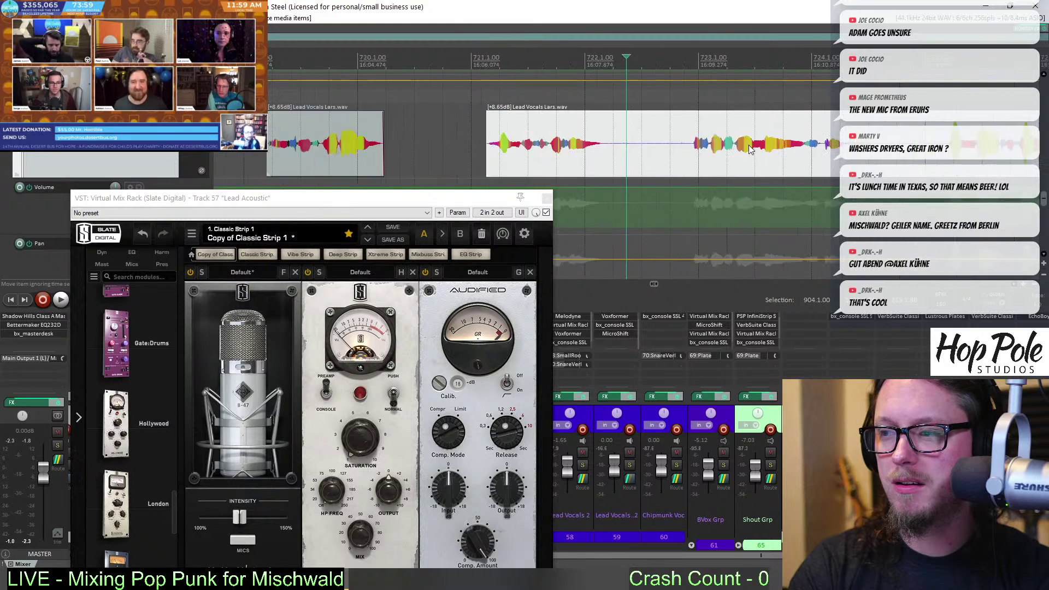
# Split the vocals after the third phrase around bar 722 and trim the gap up to the fourth phrase near bar 723
pyautogui.scroll(1, 750, 149)
pyautogui.click(578, 144)
pyautogui.press('s')
pyautogui.moveTo(580, 149); pyautogui.dragTo(757, 164)
pyautogui.scroll(-2, 789, 164)
pyautogui.scroll(2, 582, 146)
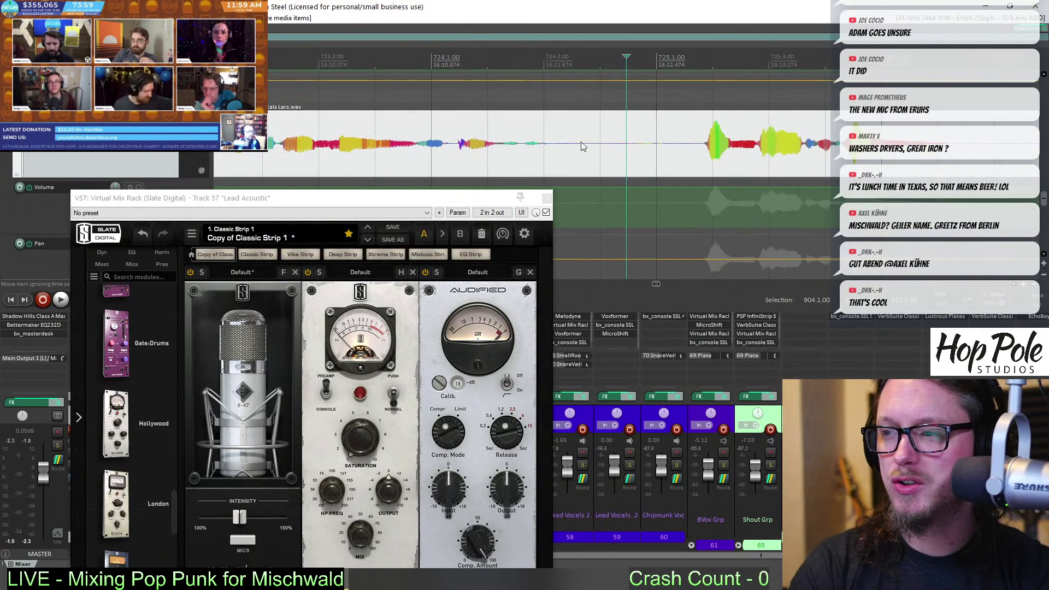
# Split the vocals after the fourth phrase in bar 724 and trim the gap up to the fifth phrase in bar 725
pyautogui.click(549, 148)
pyautogui.press('s')
pyautogui.moveTo(553, 151); pyautogui.dragTo(704, 163)
pyautogui.press('space')
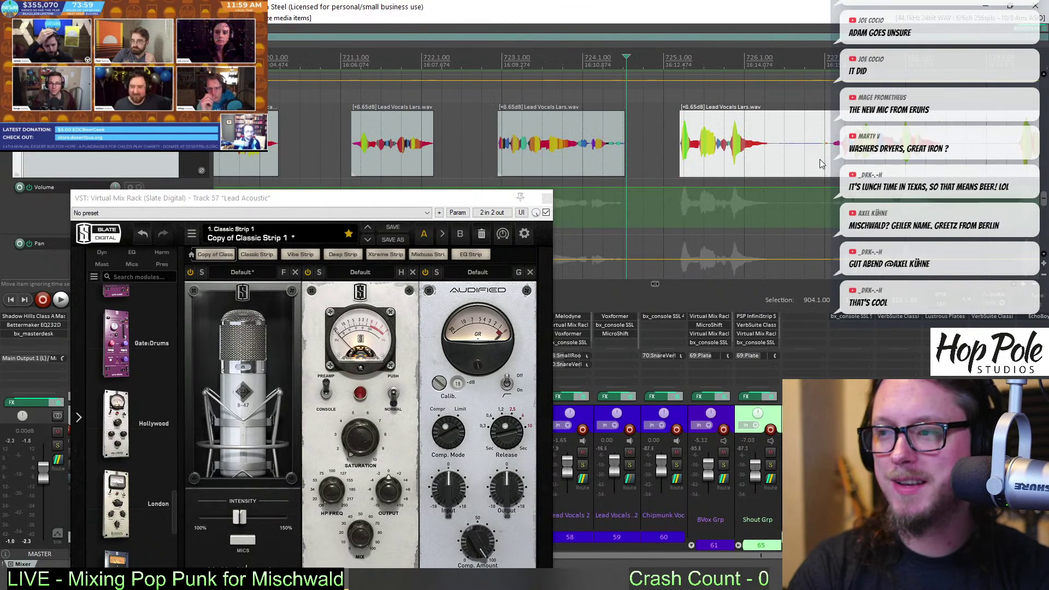
# Split the vocals after the phrases ending in bars 726 and 728, trimming the gaps up to the phrases at bars 727 and 729
pyautogui.click(645, 150)
pyautogui.press('s')
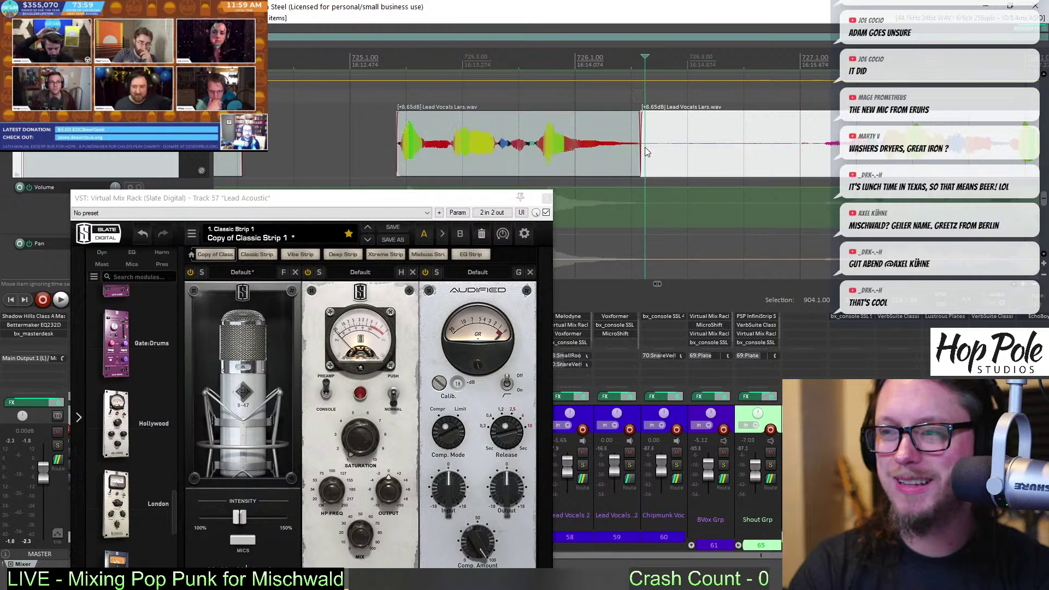
pyautogui.moveTo(643, 151); pyautogui.dragTo(823, 164)
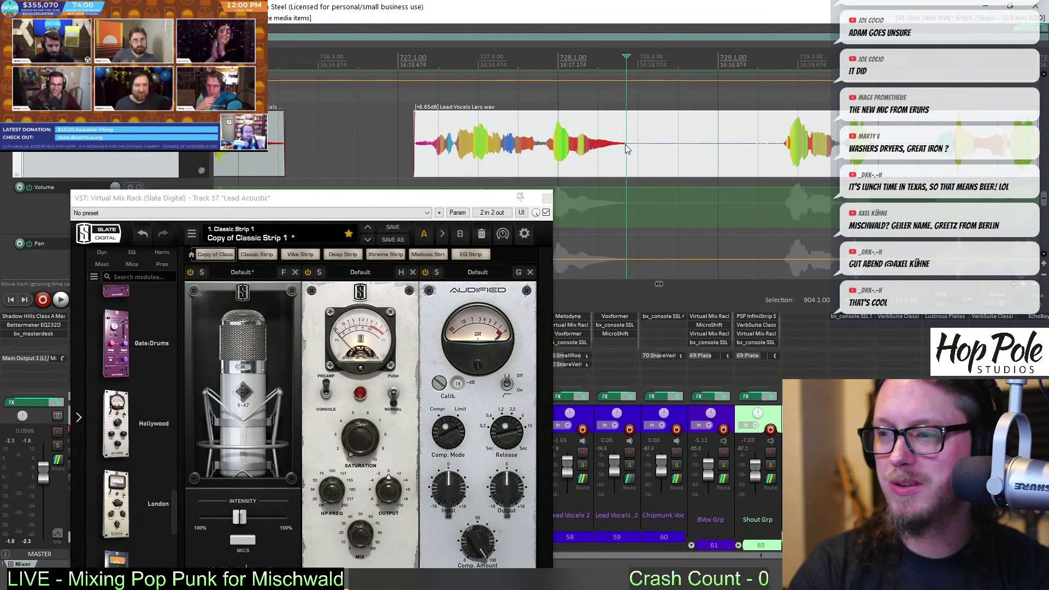
pyautogui.scroll(-3, 779, 177)
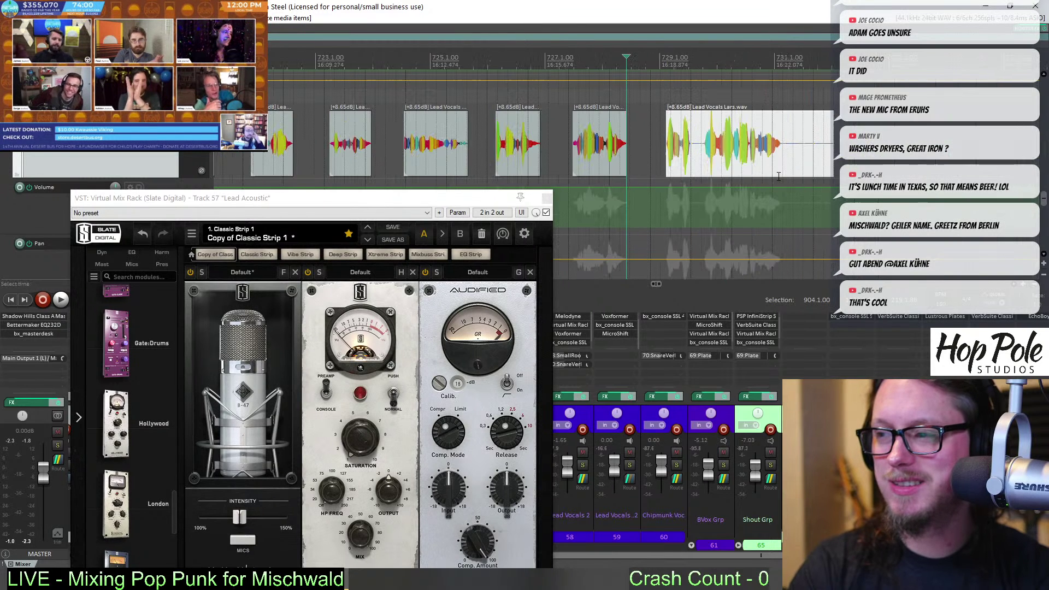
pyautogui.scroll(-1, 778, 177)
# Split the vocals at the short pause around bar 730 and trim the gap up to the final phrase
pyautogui.scroll(5, 706, 154)
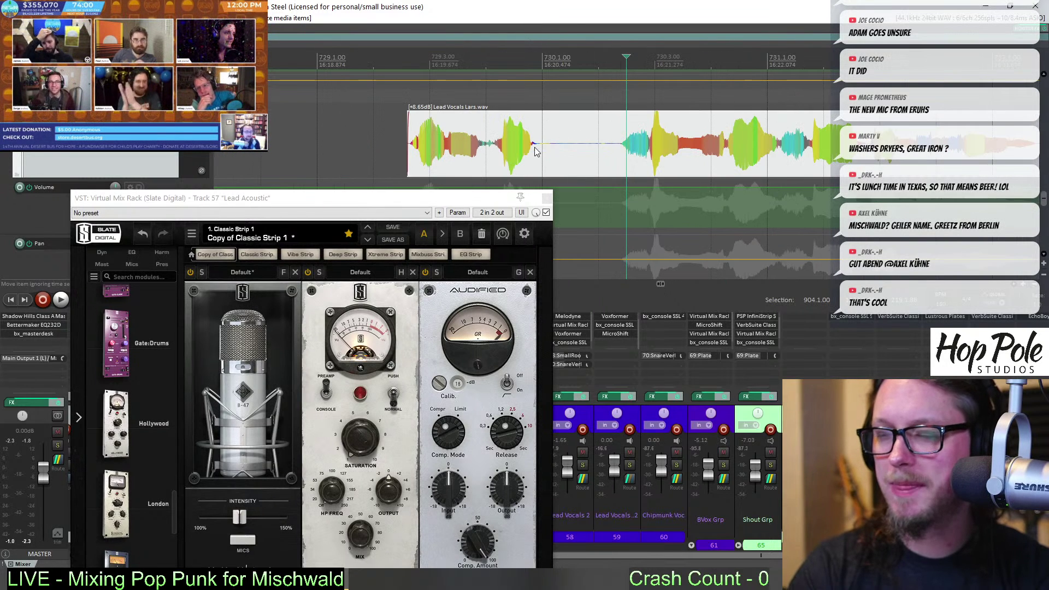
pyautogui.click(536, 151)
pyautogui.press('s')
pyautogui.moveTo(539, 162); pyautogui.dragTo(626, 162)
pyautogui.scroll(-3, 715, 162)
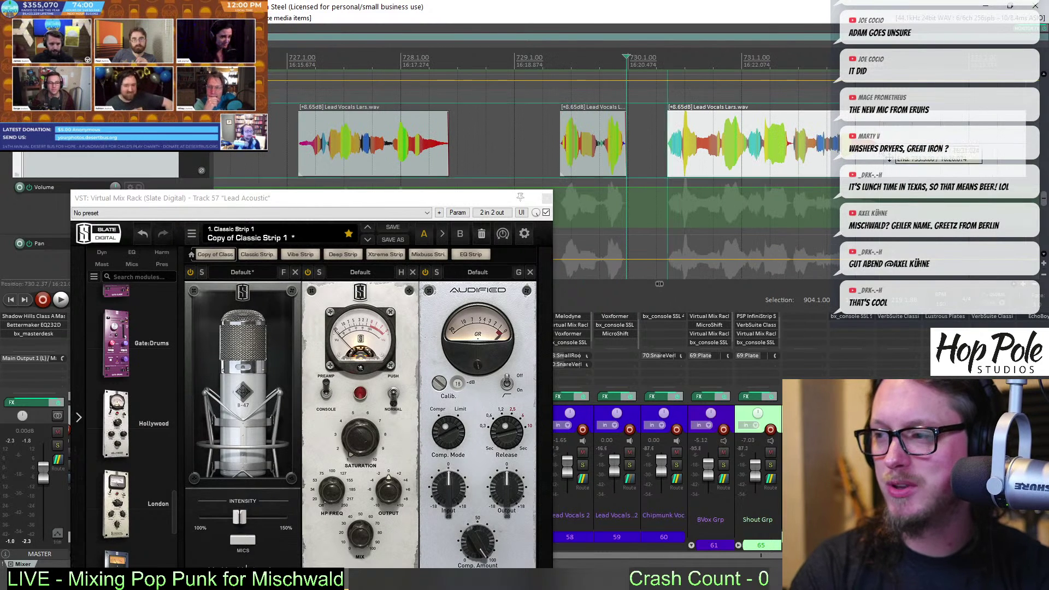
# Cut off the silence after the final phrase just past bar 732 and play the edited vocals from bar 717
pyautogui.click(885, 155)
pyautogui.scroll(-5, 792, 148)
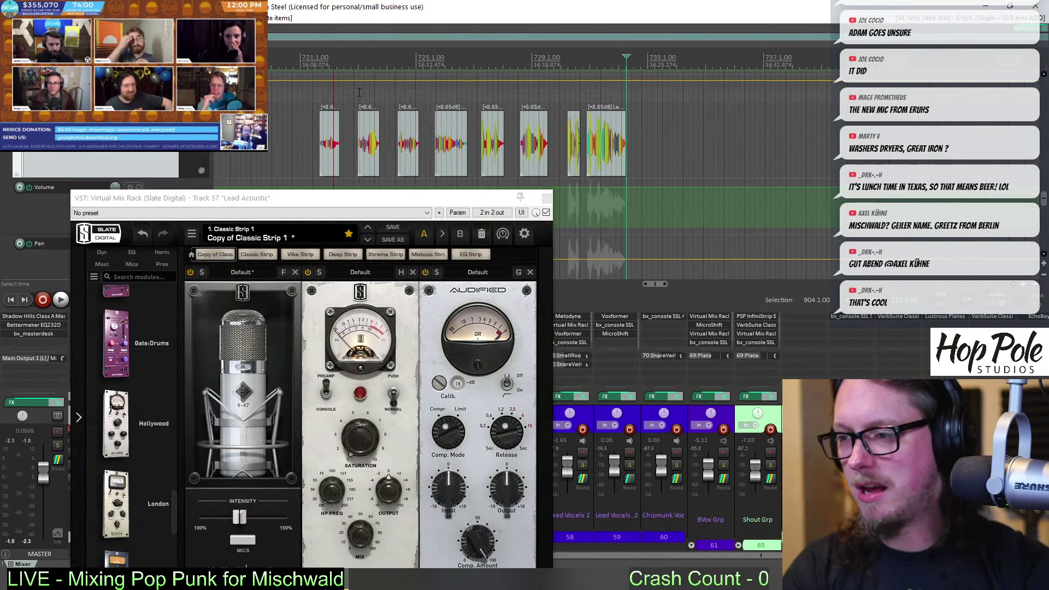
pyautogui.scroll(3, 407, 129)
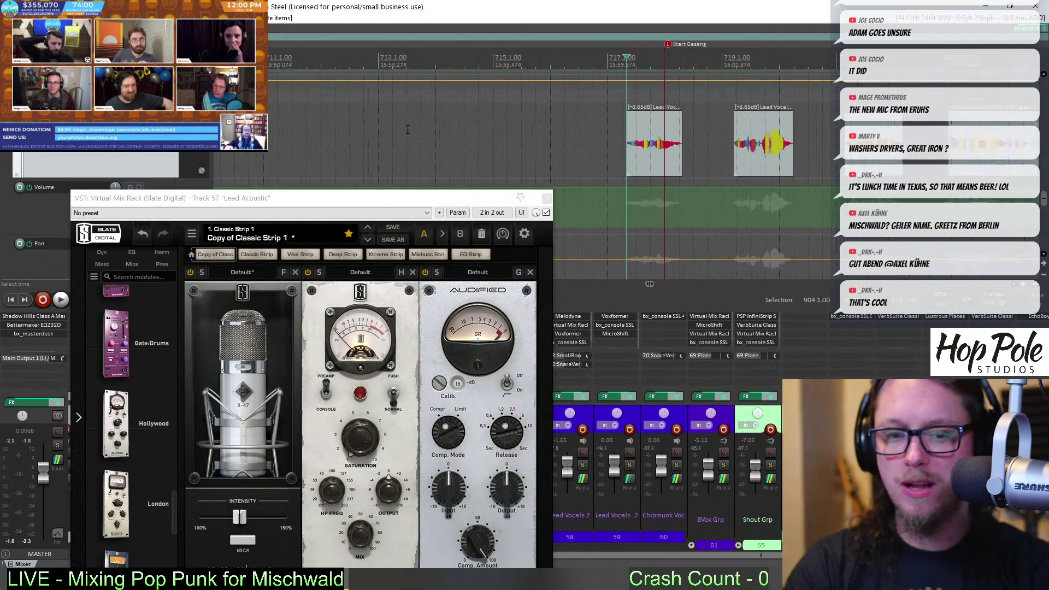
pyautogui.moveTo(424, 201); pyautogui.dragTo(401, 118)
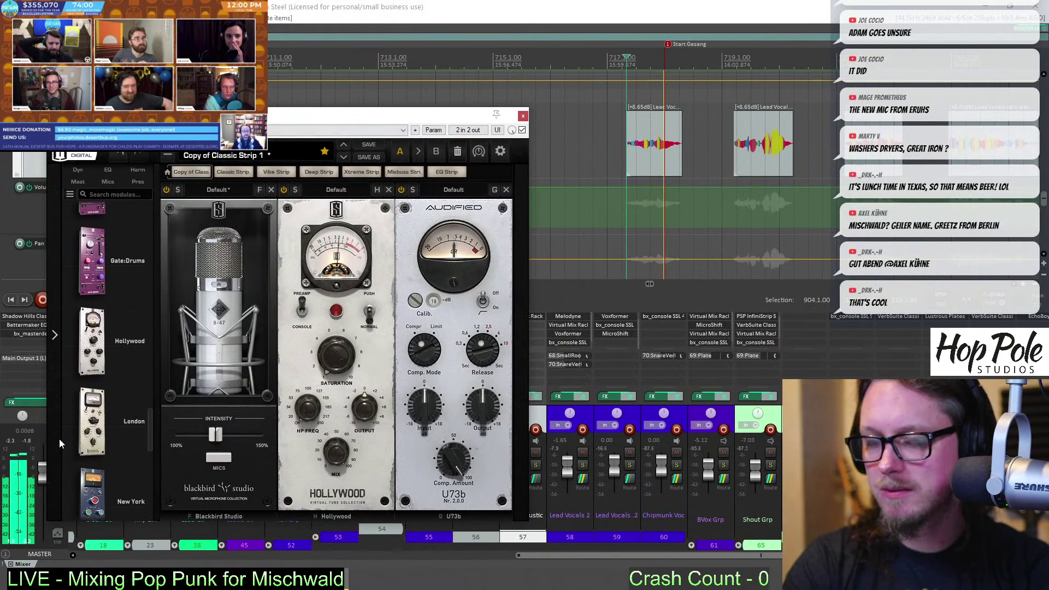
# Lower the U73b compressor's output to about -2.2 dB
pyautogui.scroll(-3, 149, 431)
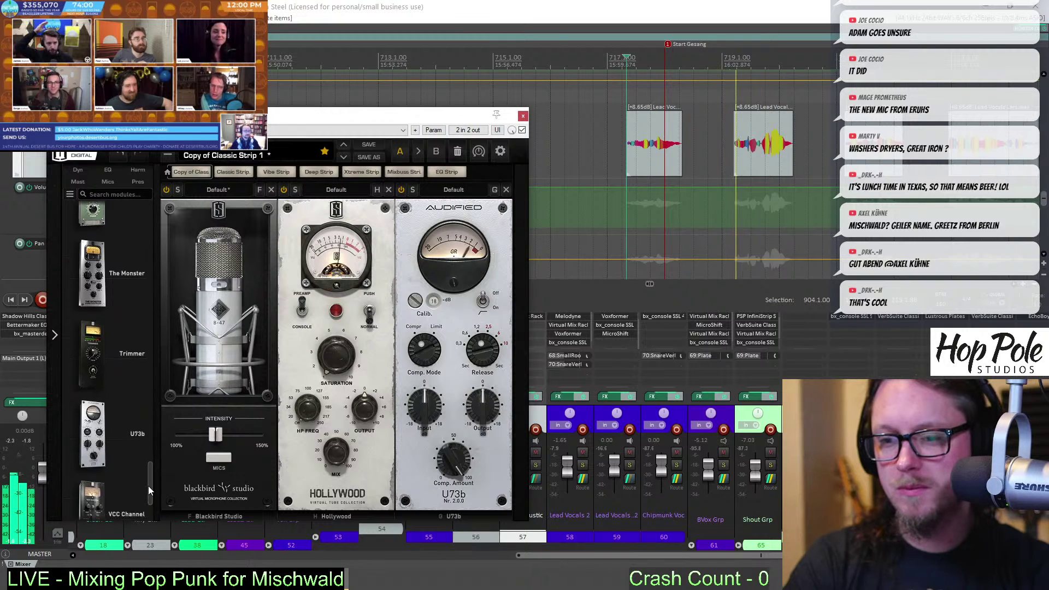
pyautogui.scroll(-3, 155, 447)
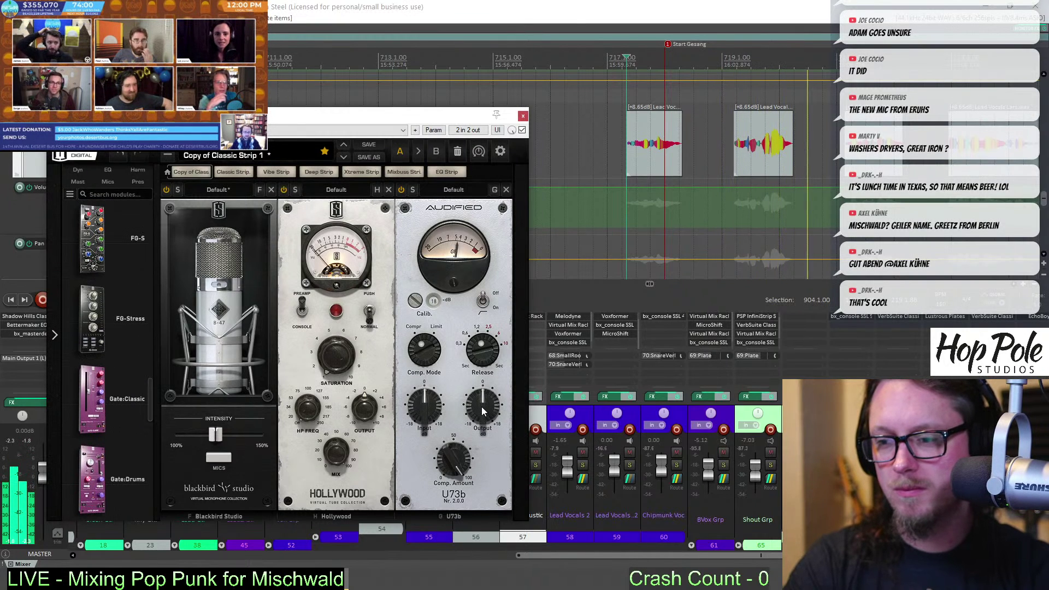
pyautogui.moveTo(481, 406); pyautogui.dragTo(482, 417)
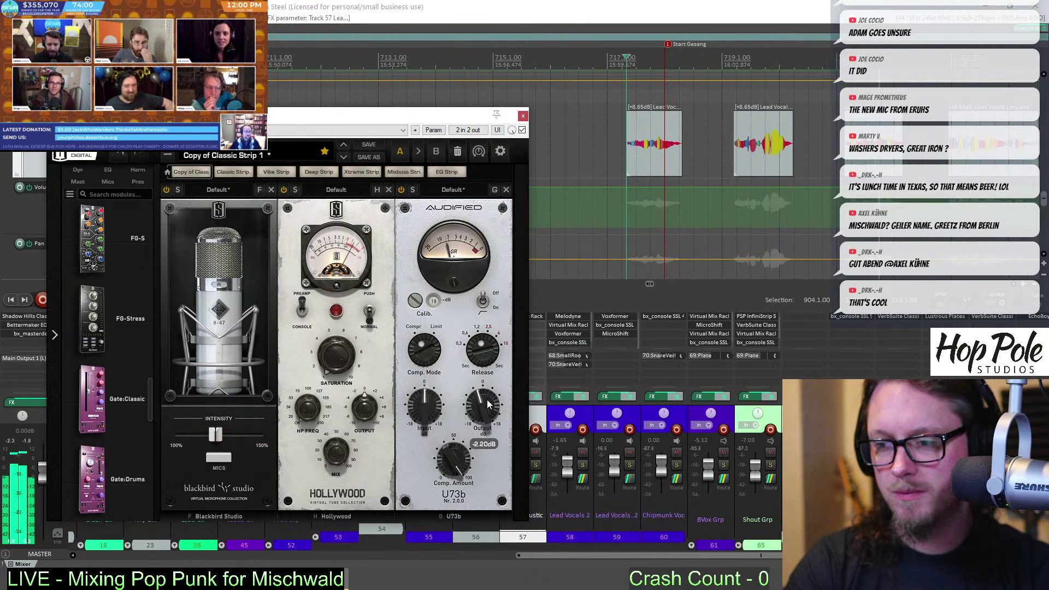
# Add the FG-N equalizer module after the U73b compressor and set its high-pass filter to 130 Hz
pyautogui.scroll(2, 151, 397)
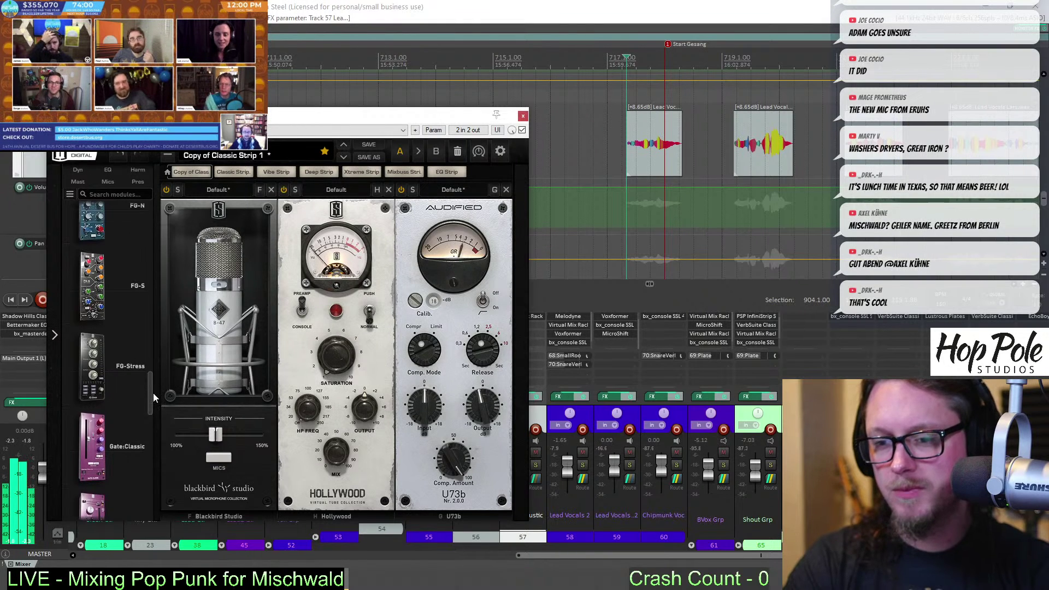
pyautogui.moveTo(92, 306); pyautogui.dragTo(394, 328)
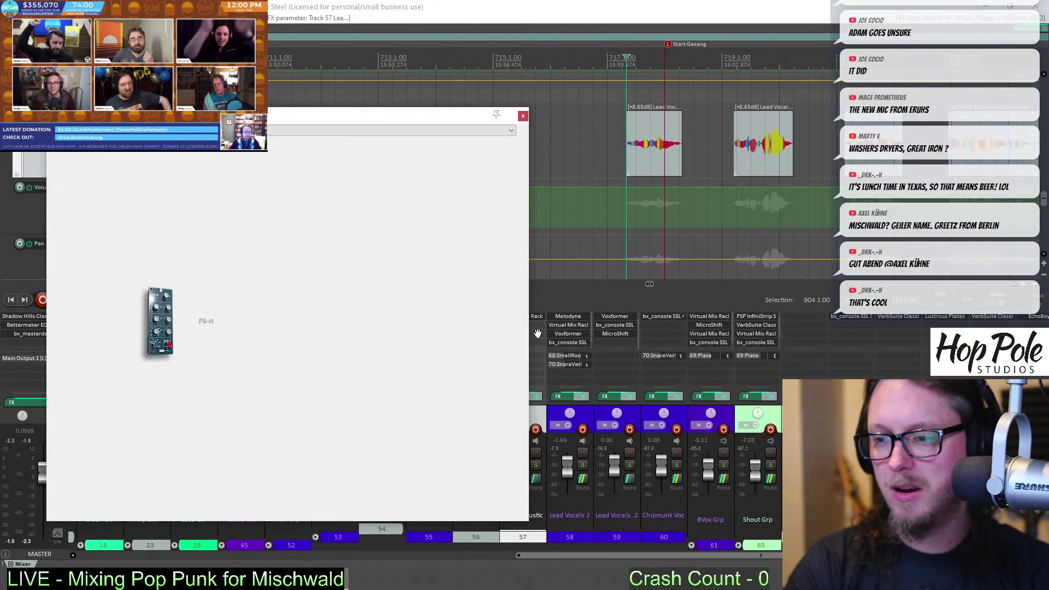
pyautogui.moveTo(537, 333); pyautogui.dragTo(544, 383)
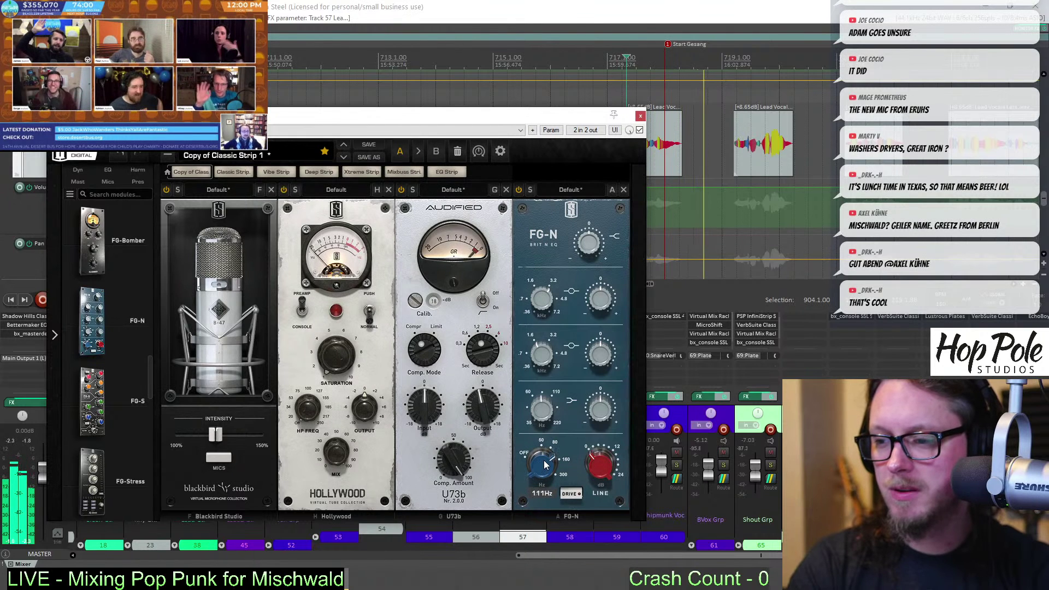
pyautogui.moveTo(545, 464)
pyautogui.scroll(2, 545, 464)
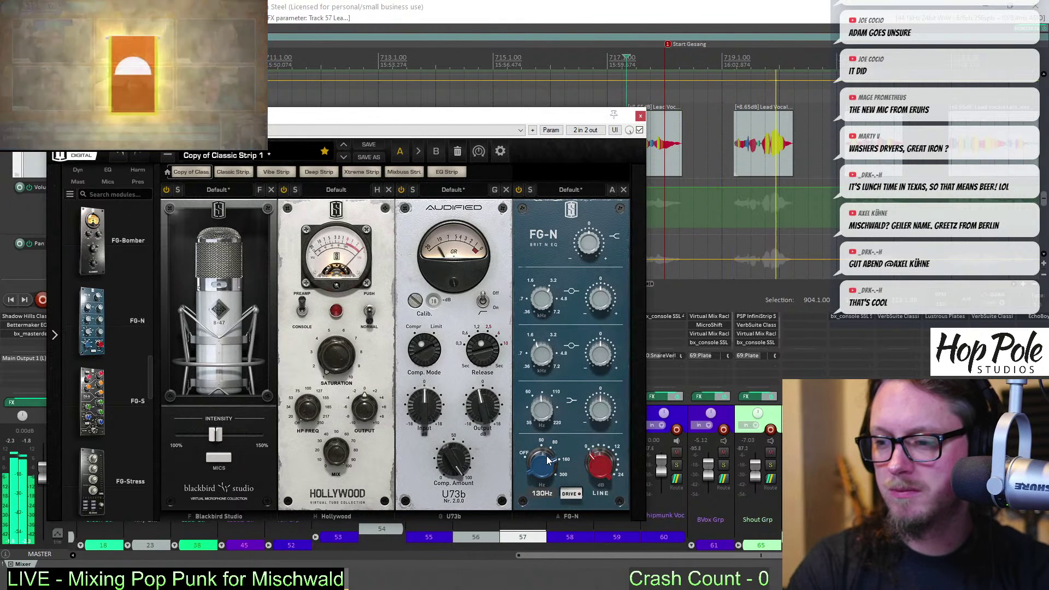
# Fine-tune the U73b compressor's output to -1.73 dB while the vocals play
pyautogui.moveTo(503, 409)
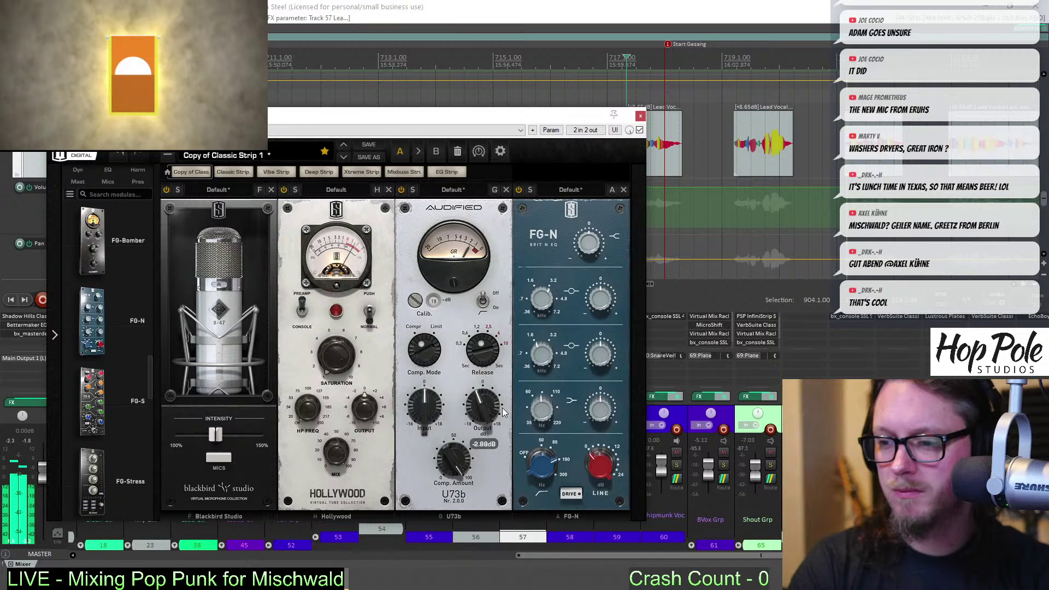
pyautogui.scroll(1, 502, 407)
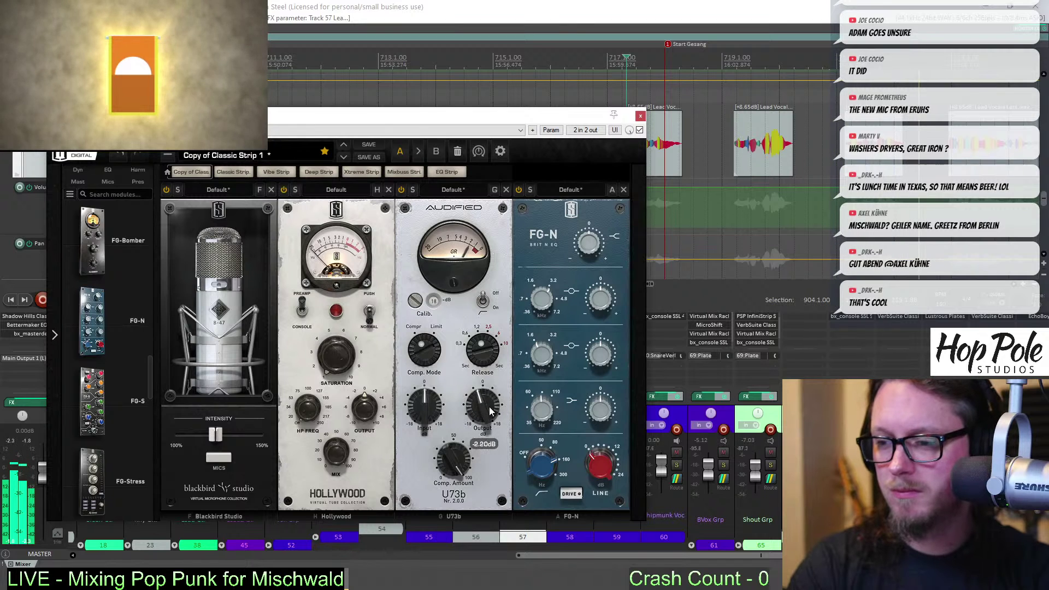
pyautogui.moveTo(339, 119); pyautogui.dragTo(329, 110)
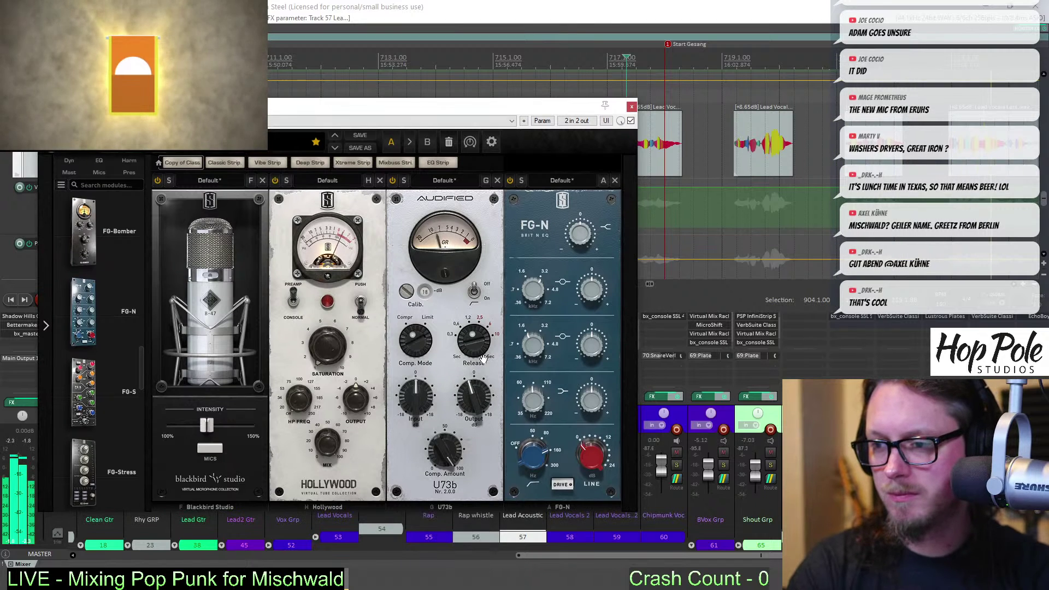
pyautogui.scroll(2, 478, 400)
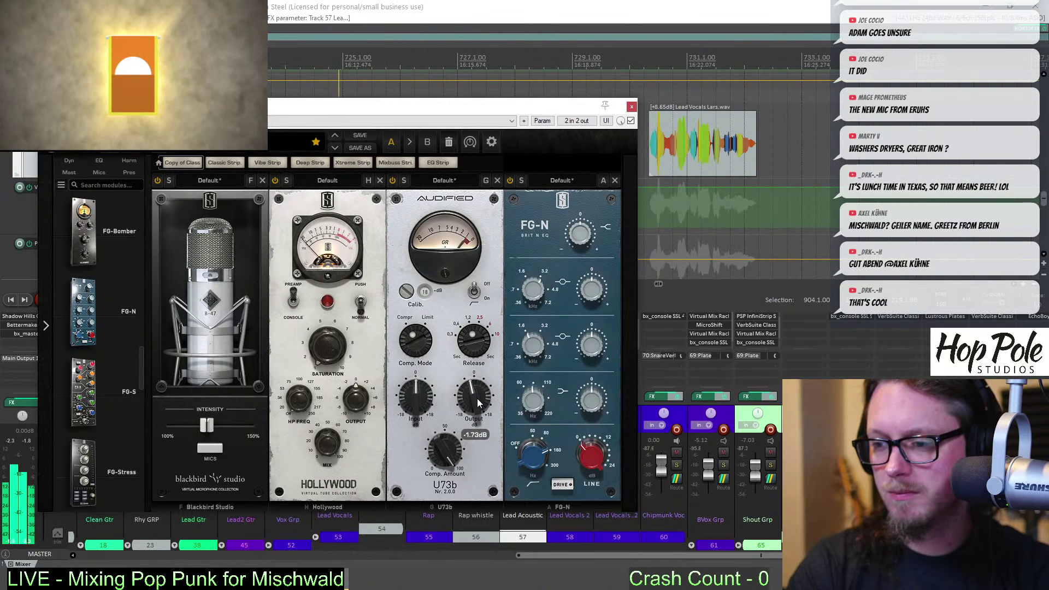
# Select all the split vocal phrases on the Lead Acoustic track and remove their item volume boost
pyautogui.moveTo(343, 107); pyautogui.dragTo(326, 142)
pyautogui.scroll(-2, 468, 385)
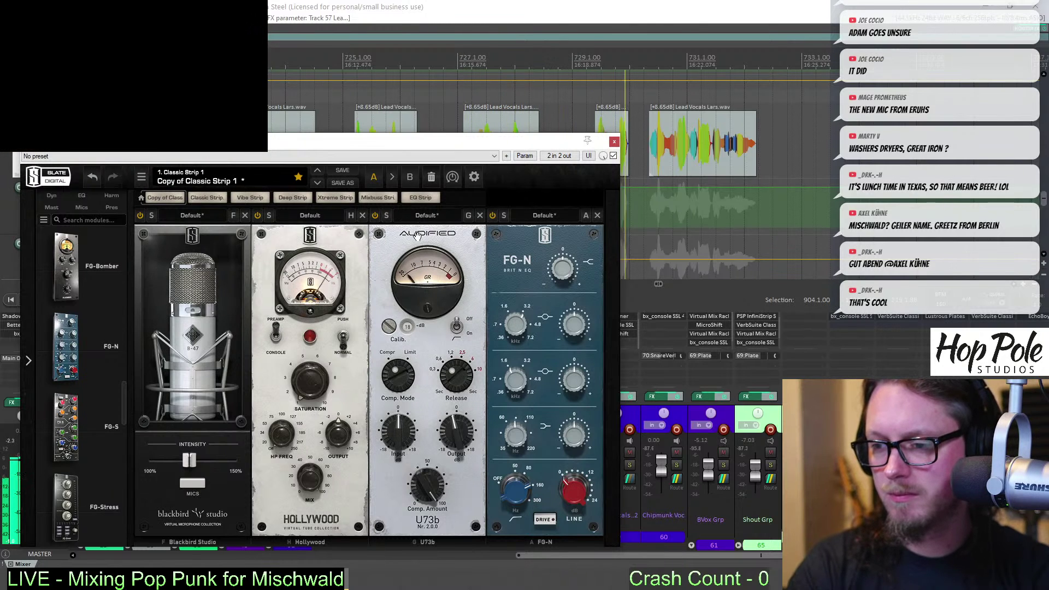
pyautogui.moveTo(433, 145); pyautogui.dragTo(529, 195)
pyautogui.scroll(-3, 801, 134)
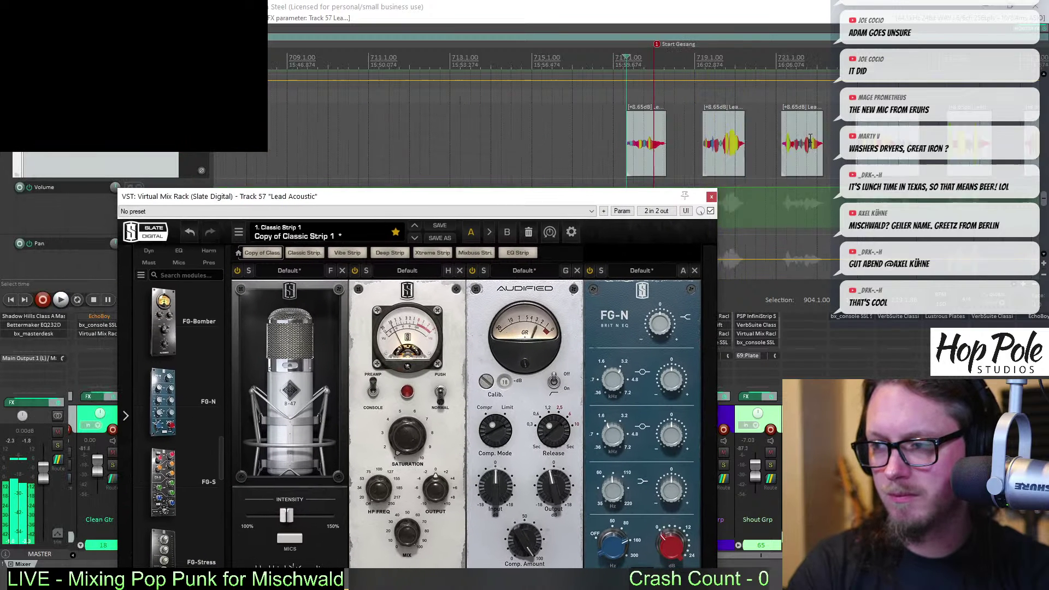
pyautogui.click(597, 144)
pyautogui.scroll(2, 615, 141)
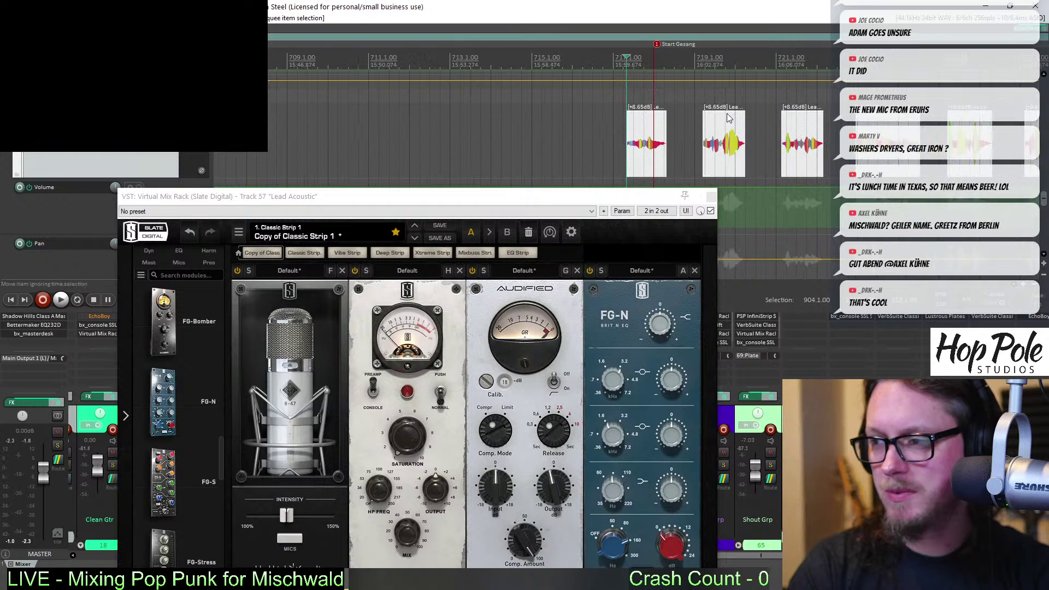
# Reset the U73b compressor's output to 0 dB and raise its input to drive the vocals harder
pyautogui.moveTo(486, 196); pyautogui.dragTo(431, 144)
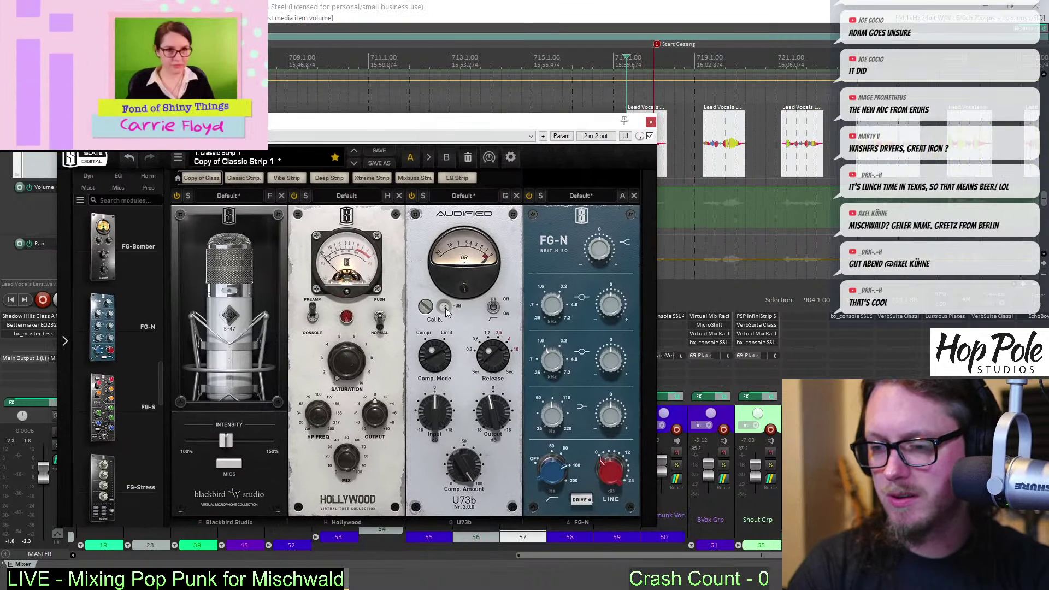
pyautogui.click(499, 412)
pyautogui.moveTo(431, 416); pyautogui.dragTo(431, 407)
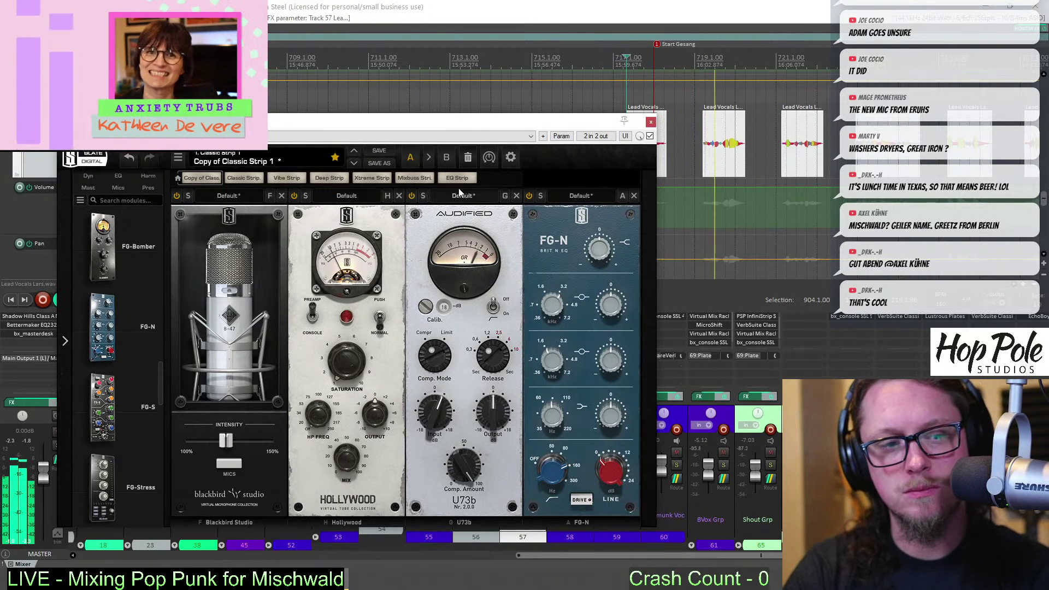
# Toggle the U73b's low-cut switch and compare the playing vocals with the Blackbird microphone module bypassed and re-enabled
pyautogui.moveTo(533, 123); pyautogui.dragTo(498, 131)
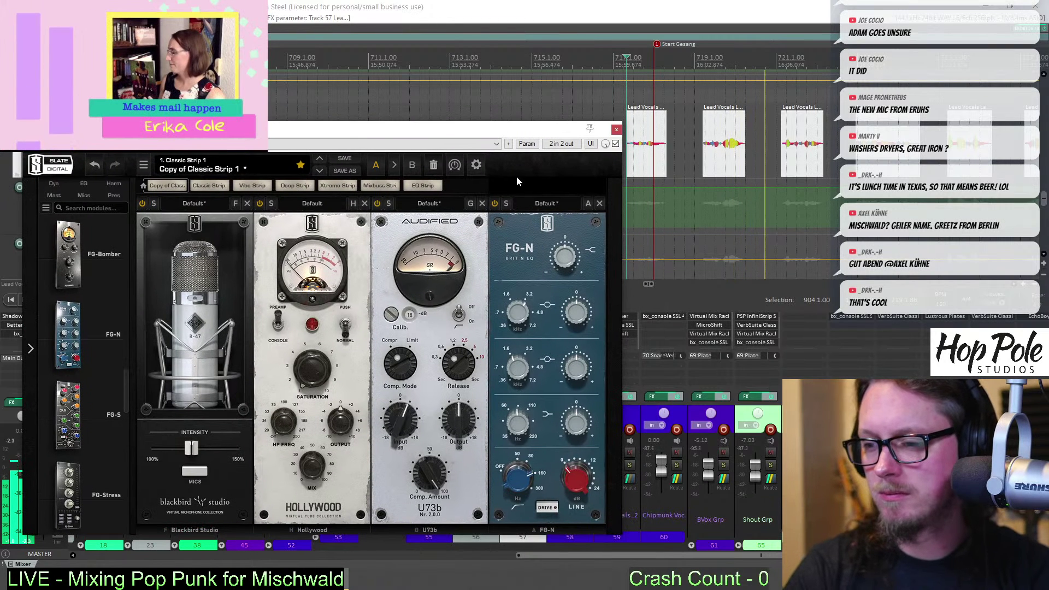
pyautogui.scroll(-2, 811, 181)
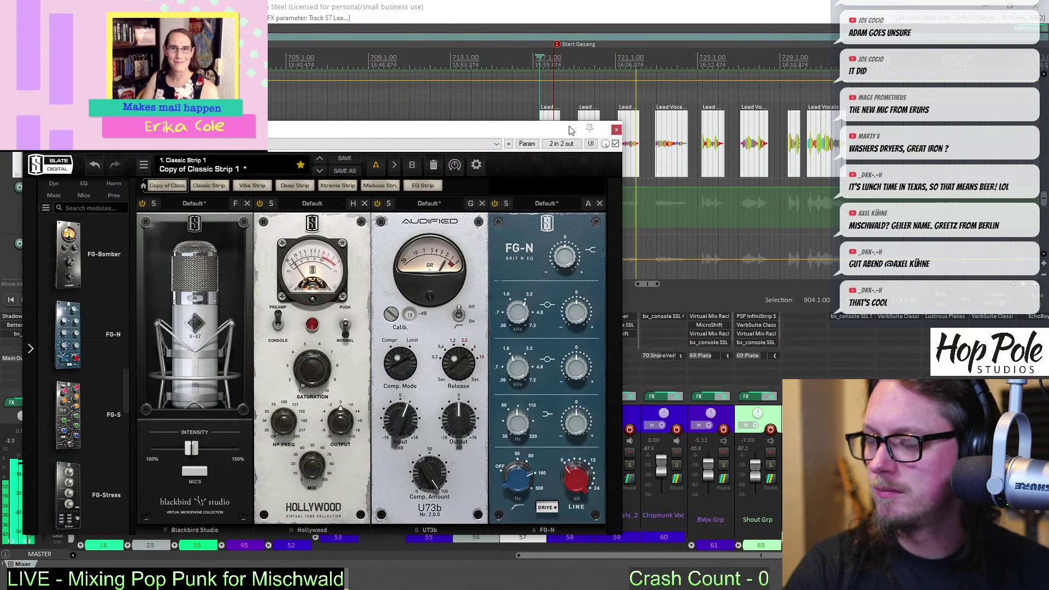
pyautogui.click(460, 317)
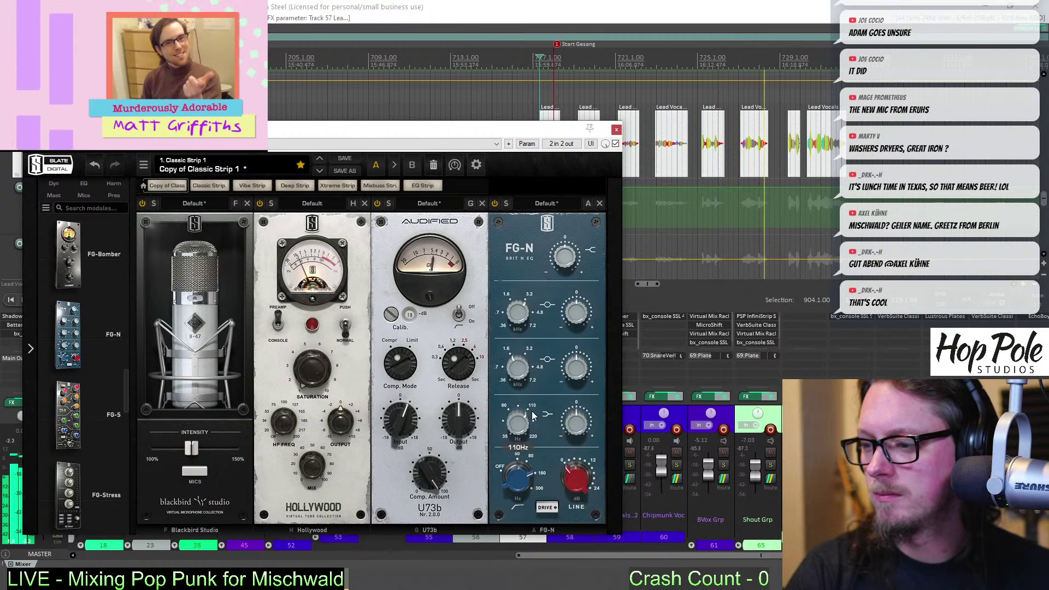
pyautogui.click(142, 203)
pyautogui.click(143, 203)
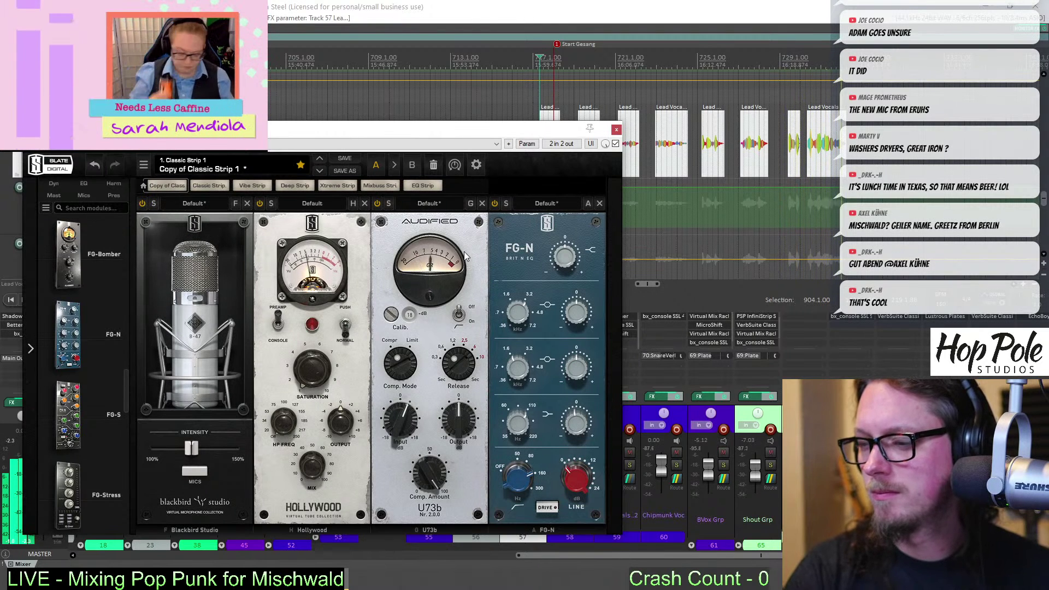
# Close the Lead Acoustic track's Virtual Mix Rack and stop playback
pyautogui.click(616, 128)
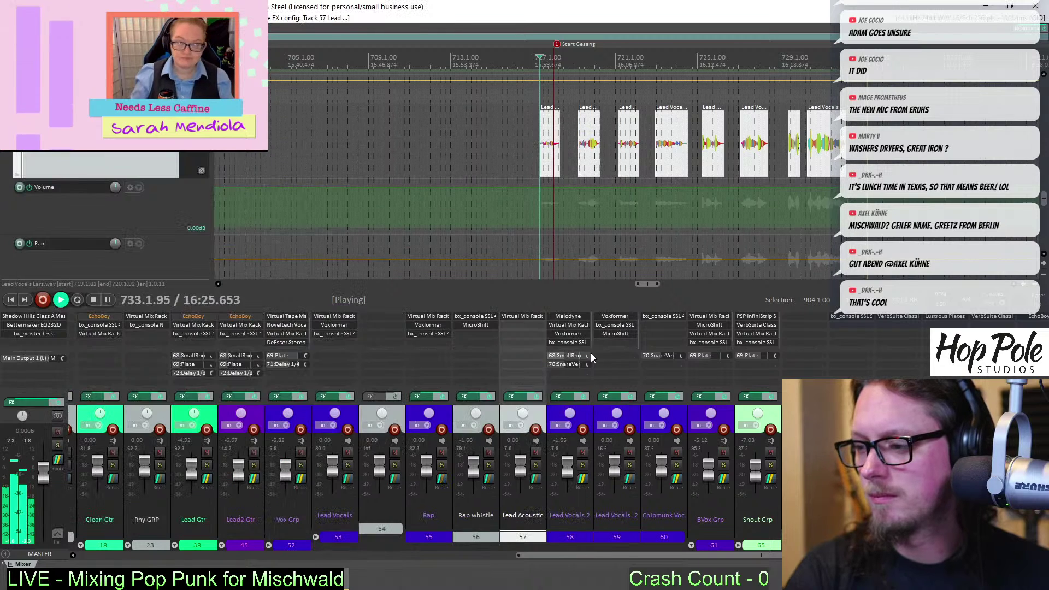
pyautogui.scroll(-3, 763, 220)
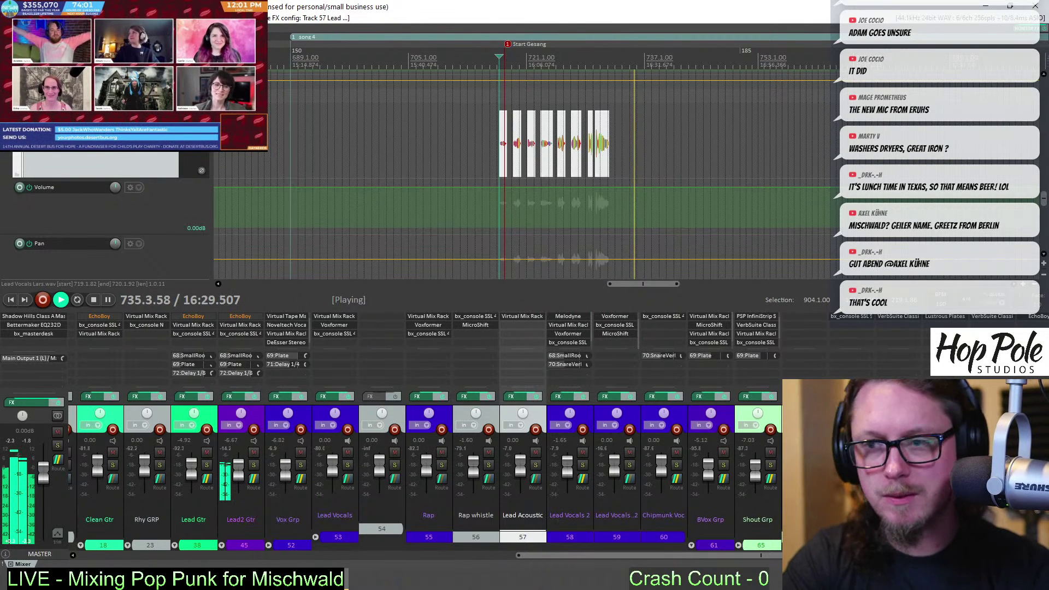
pyautogui.press('space')
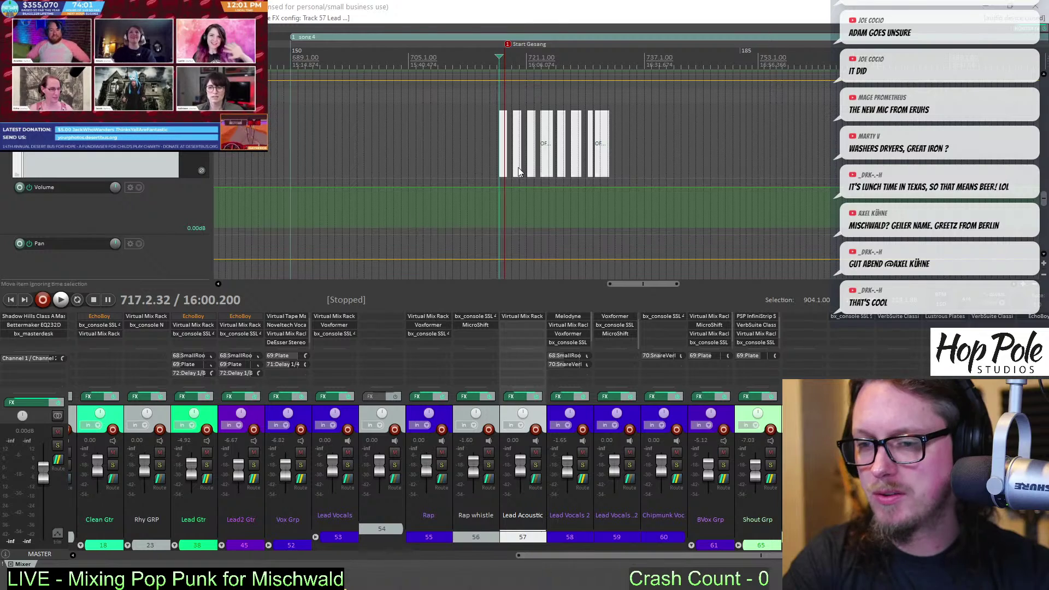
# Select the Lead Vocals track and mark its lane from the start of song 4
pyautogui.moveTo(1043, 202); pyautogui.dragTo(1044, 190)
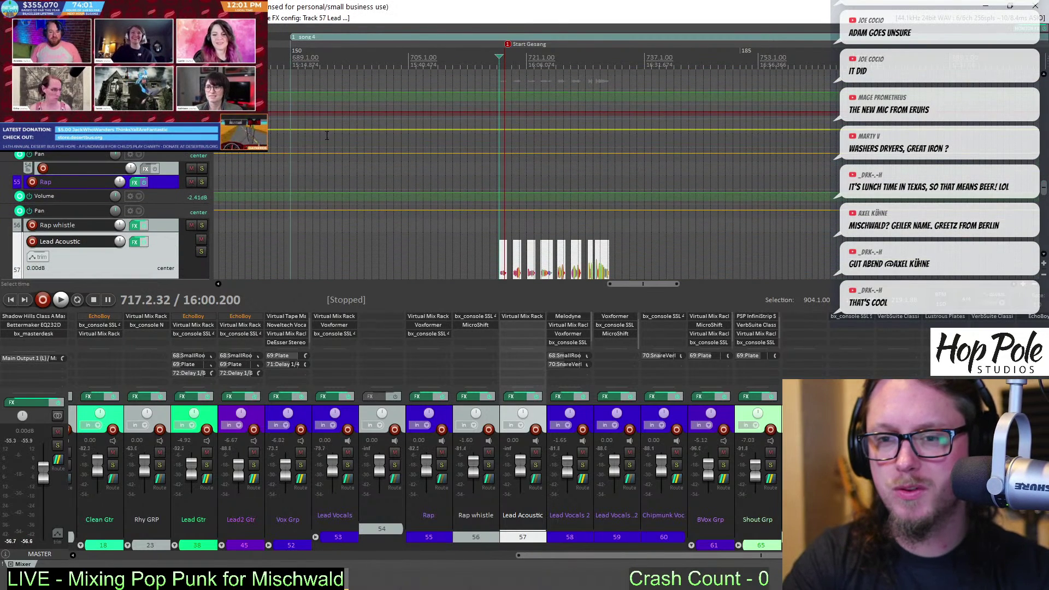
pyautogui.click(171, 154)
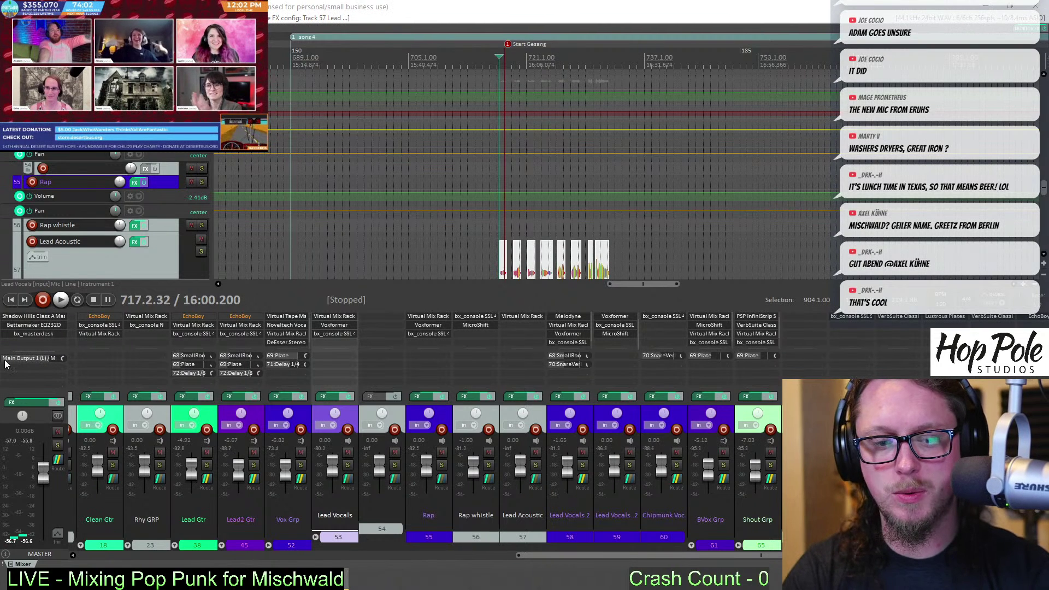
pyautogui.moveTo(201, 250); pyautogui.dragTo(290, 148)
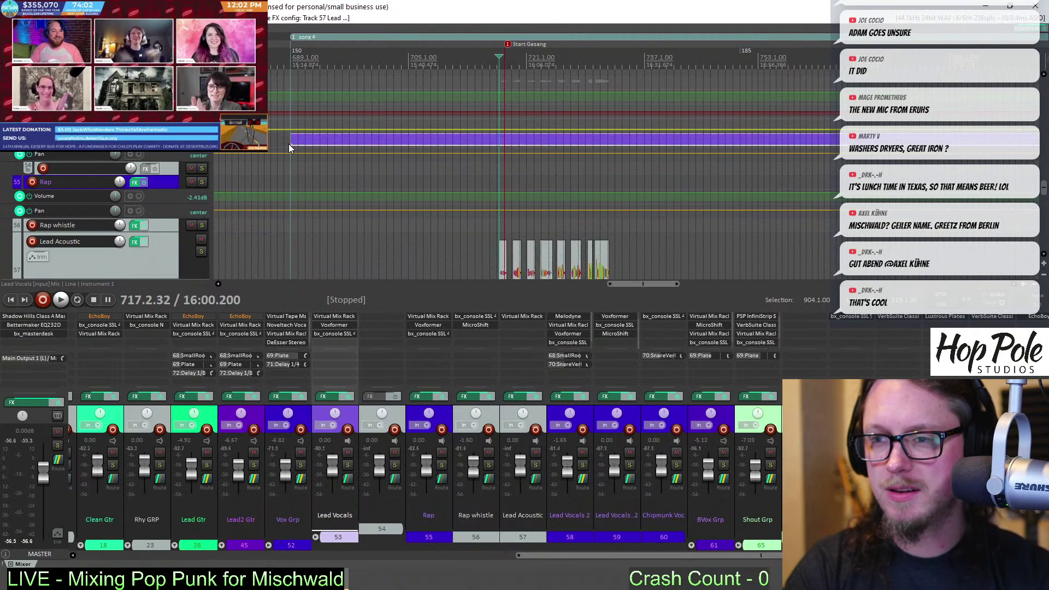
# Trim the silent start of the song 4 lead vocal item on the Lead Vocals track to bar 749
pyautogui.scroll(-3, 612, 156)
pyautogui.scroll(2, 342, 168)
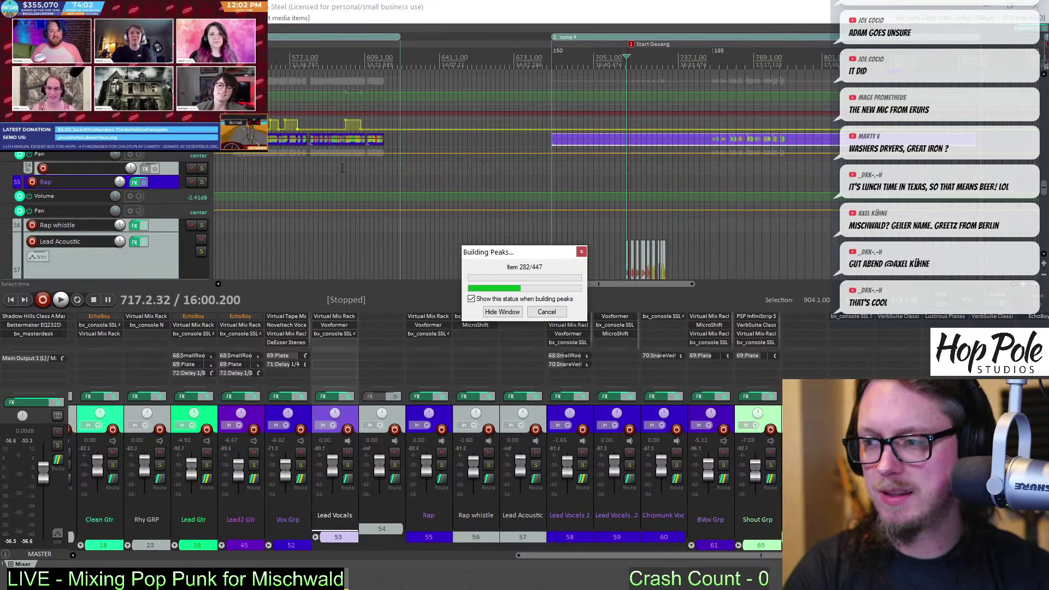
pyautogui.scroll(2, 522, 160)
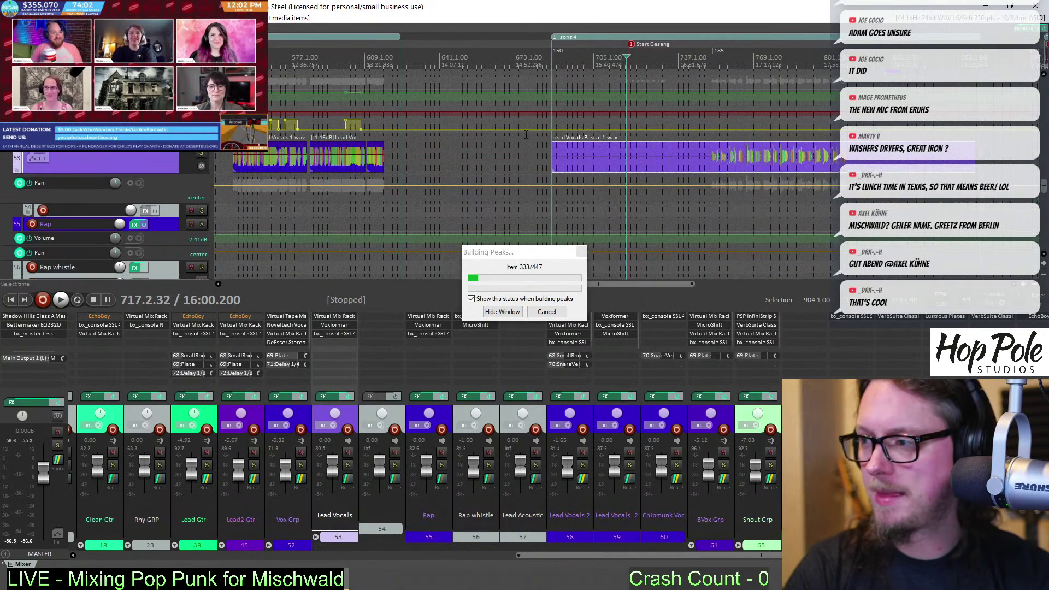
pyautogui.moveTo(550, 151); pyautogui.dragTo(710, 151)
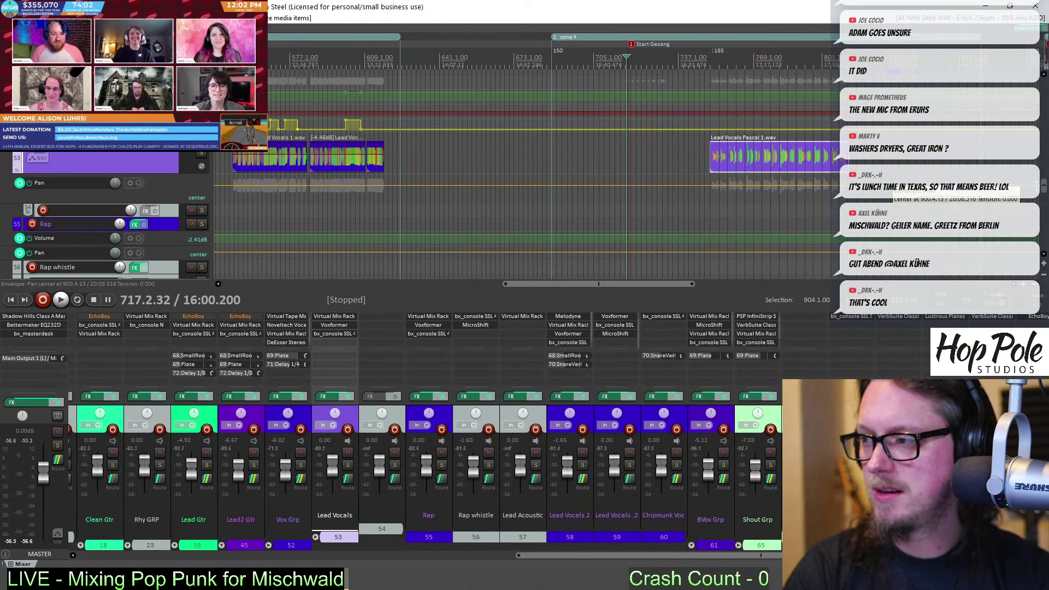
# Hide the mixer and move the Lead Vocals Alternativ 2 track up to directly below the unnamed child of Lead Vocals
pyautogui.scroll(-3, 1044, 189)
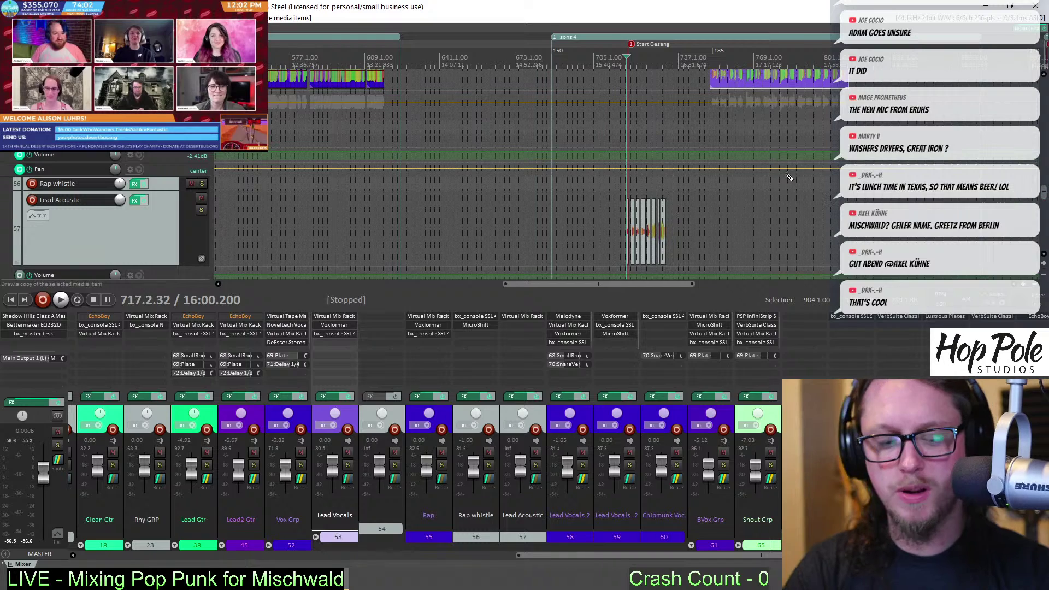
pyautogui.hotkey('ctrl', 'm')
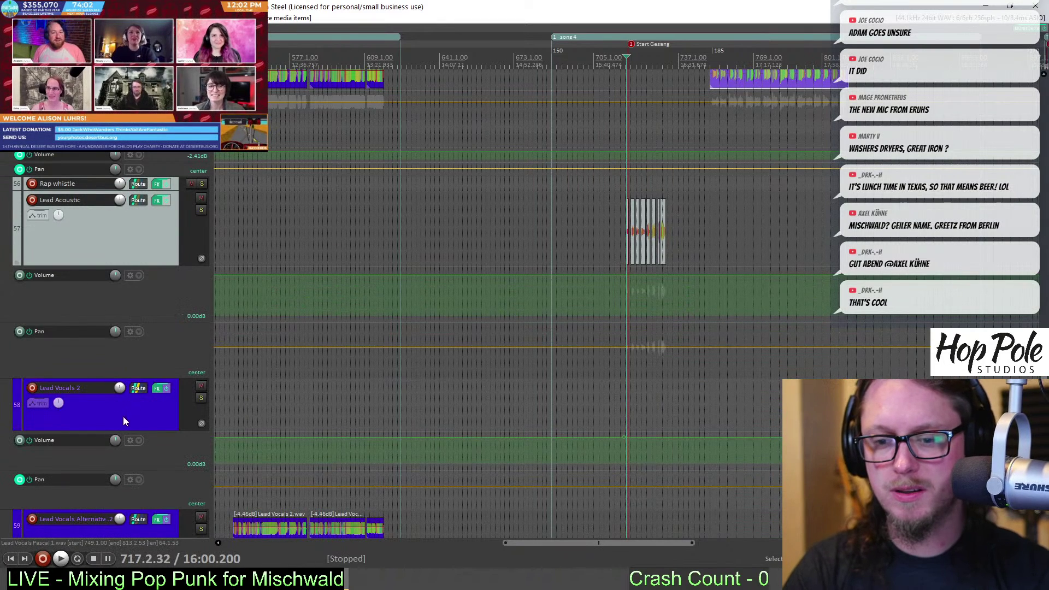
pyautogui.moveTo(175, 519); pyautogui.dragTo(132, 240)
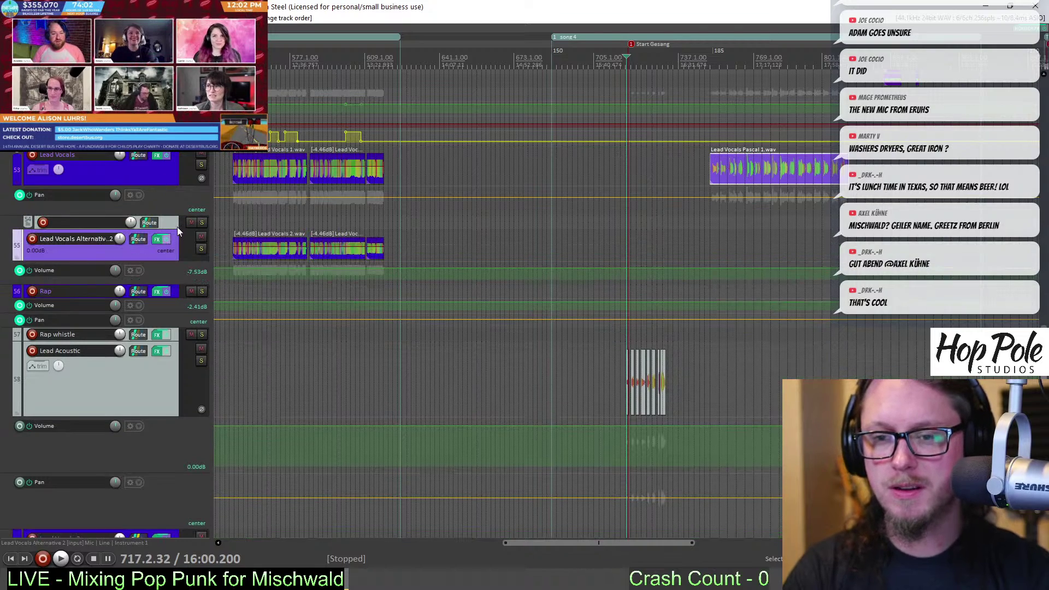
# Insert the second lead vocal recording on the Lead Vocals Alternativ 2 track at the start of the song 4 region
pyautogui.scroll(-5, 622, 233)
pyautogui.scroll(6, 622, 233)
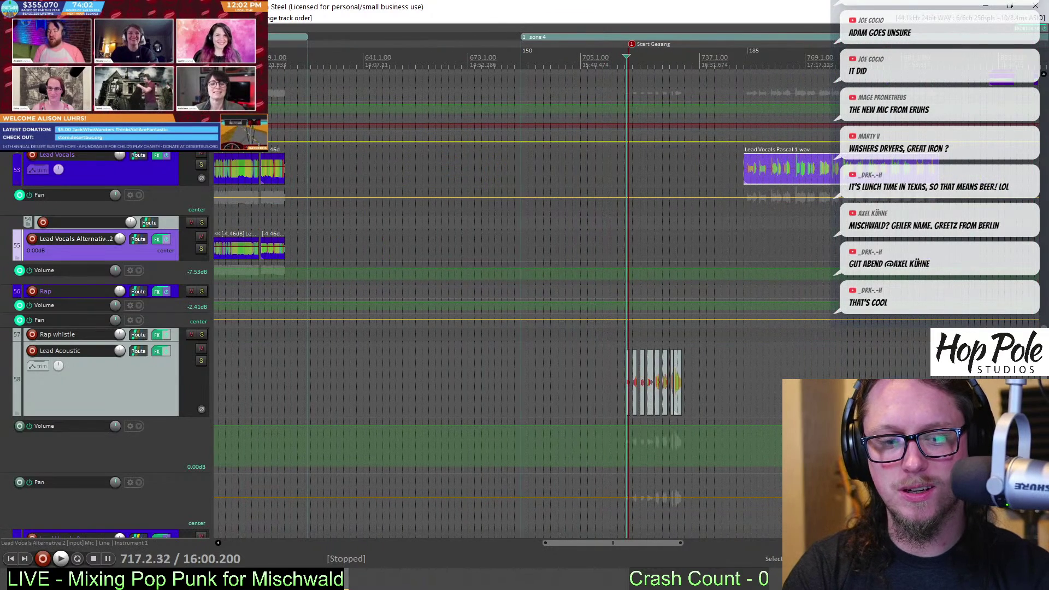
pyautogui.moveTo(539, 237); pyautogui.dragTo(521, 237)
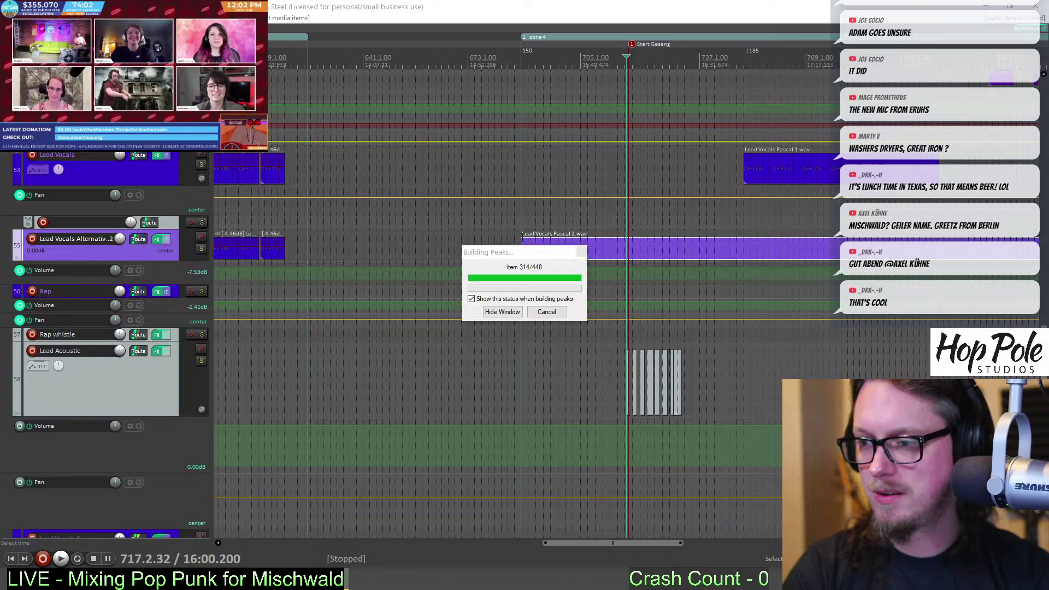
# Rename the unnamed track below Lead Vocals as vox child
pyautogui.doubleClick(62, 223)
pyautogui.write('vox child')
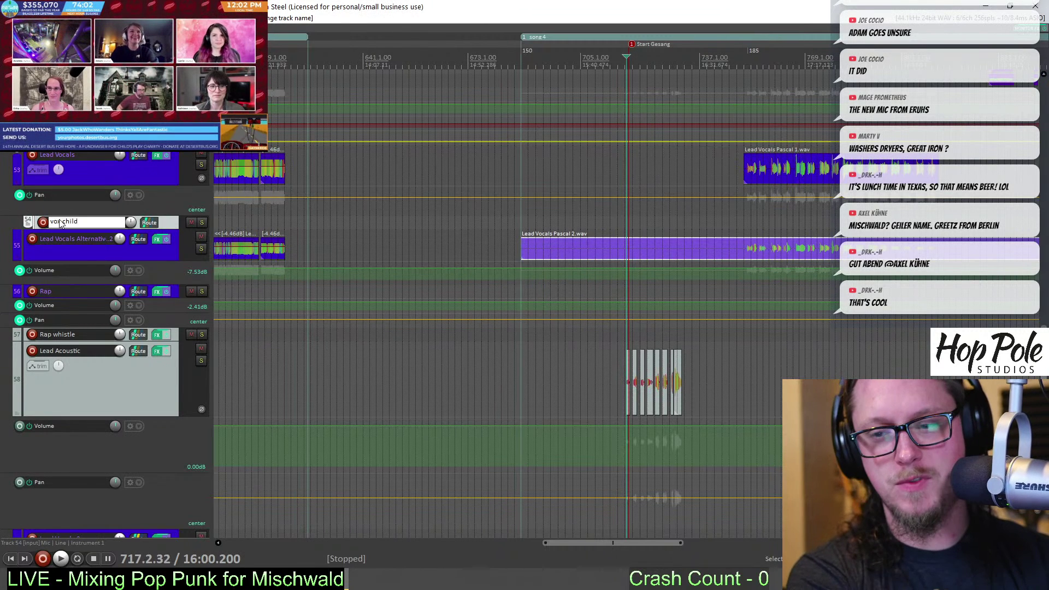
pyautogui.press('Return')
# Split the second lead vocal item just before its first phrase and delete the silent part in front
pyautogui.scroll(4, 754, 204)
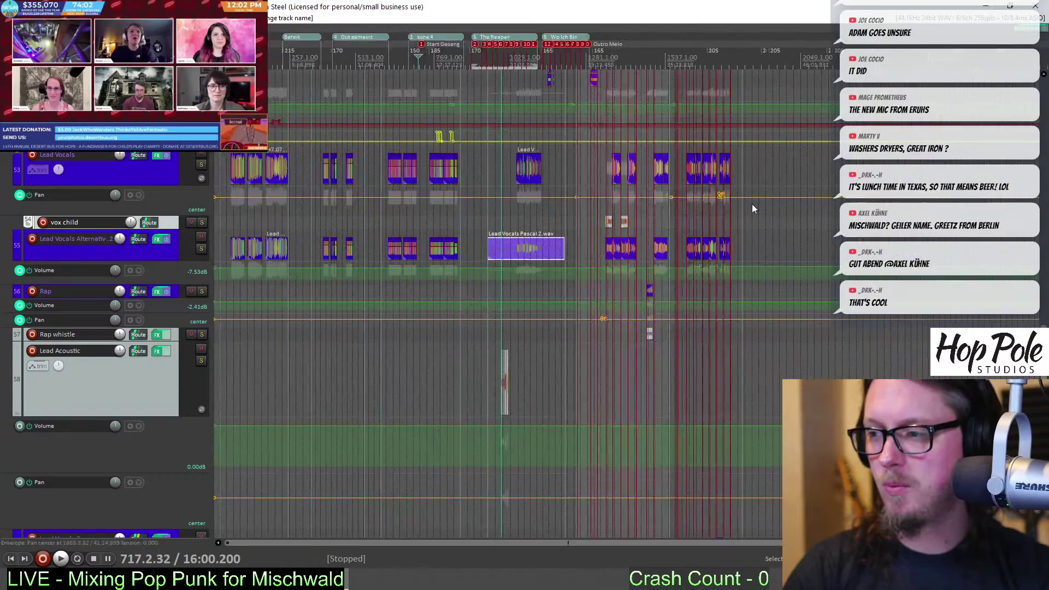
pyautogui.scroll(2, 694, 205)
pyautogui.scroll(5, 690, 251)
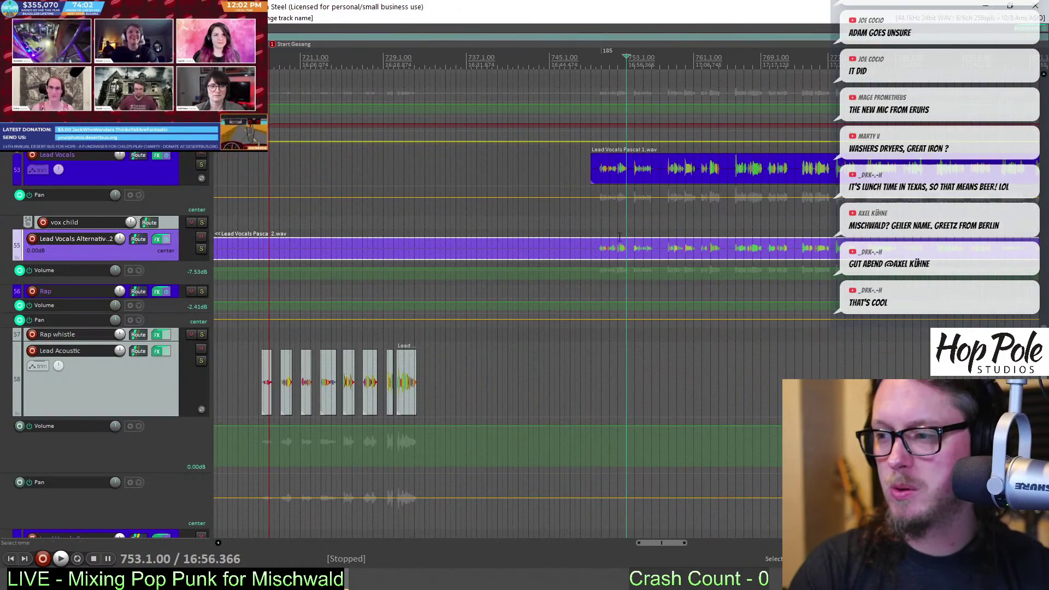
pyautogui.press('s')
pyautogui.scroll(-3, 691, 237)
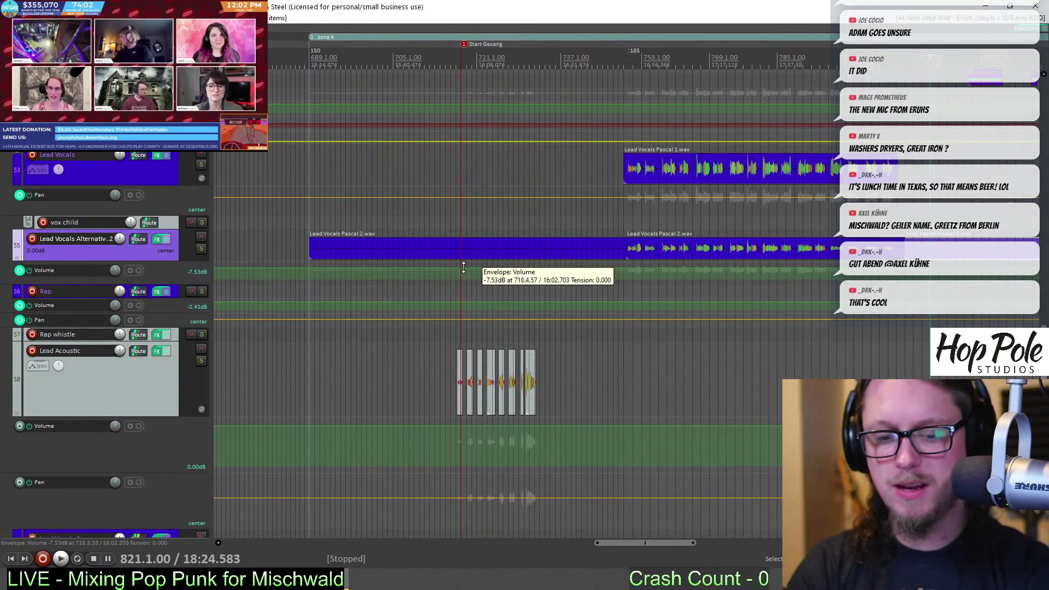
pyautogui.click(535, 257)
pyautogui.press('Delete')
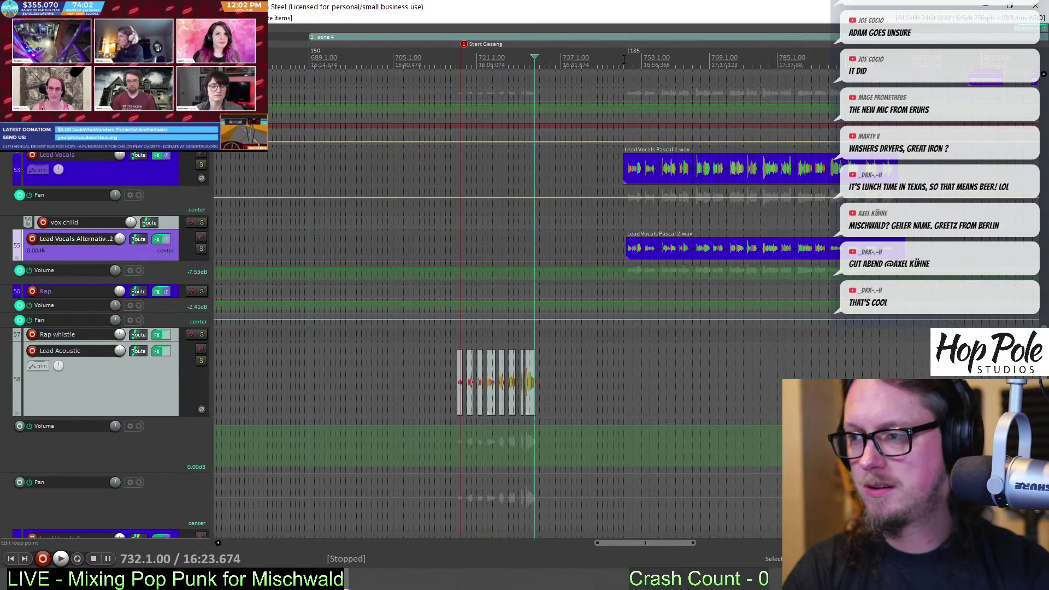
# Start playback near bar 749 and trim the starts of both song 4 lead vocal items to line up at 749.4
pyautogui.click(623, 59)
pyautogui.scroll(8, 624, 156)
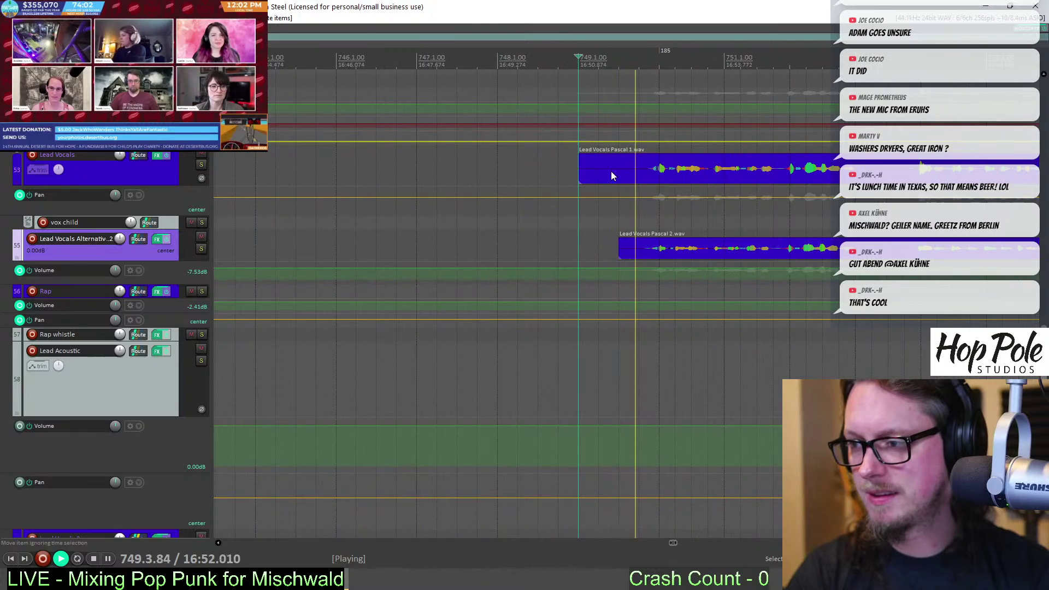
pyautogui.moveTo(583, 172); pyautogui.dragTo(636, 174)
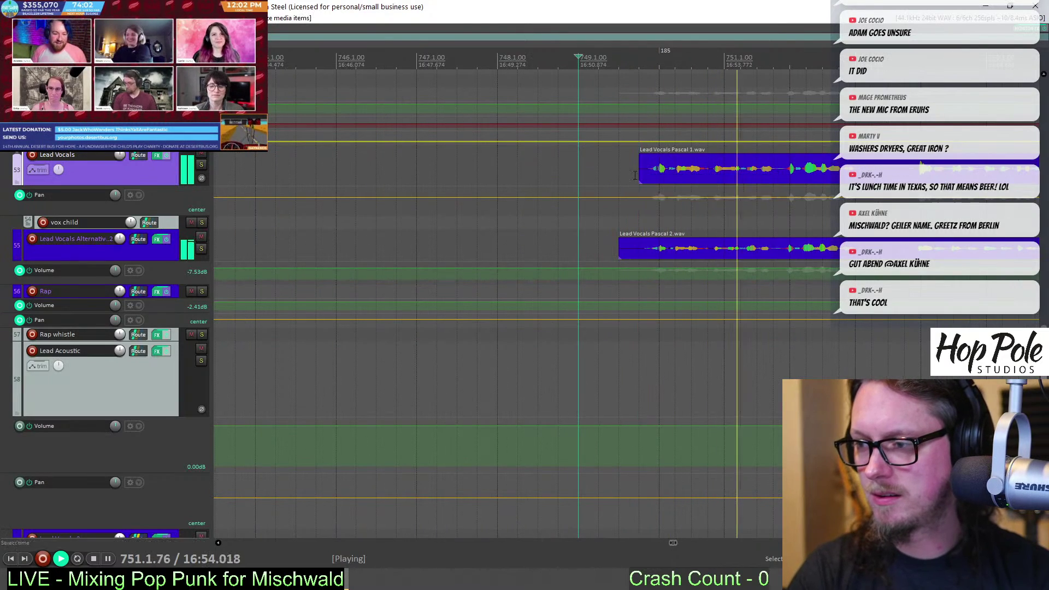
pyautogui.moveTo(623, 251); pyautogui.dragTo(639, 250)
pyautogui.scroll(-7, 639, 250)
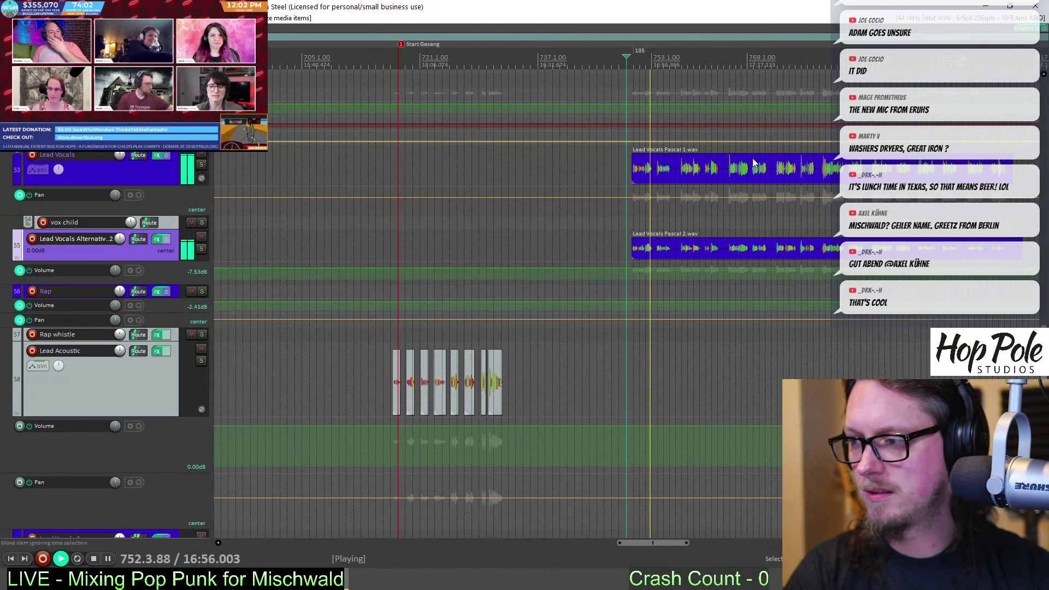
# Select both song 4 lead vocal items and raise their item volume to +1.71 dB
pyautogui.moveTo(740, 170); pyautogui.dragTo(861, 233)
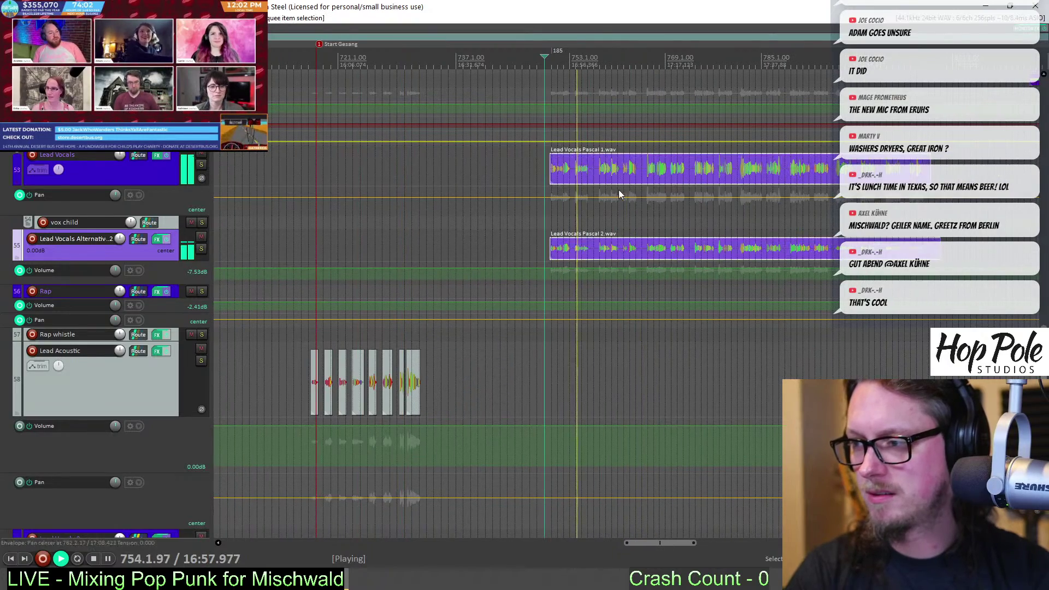
pyautogui.click(560, 164)
pyautogui.scroll(-5, 773, 211)
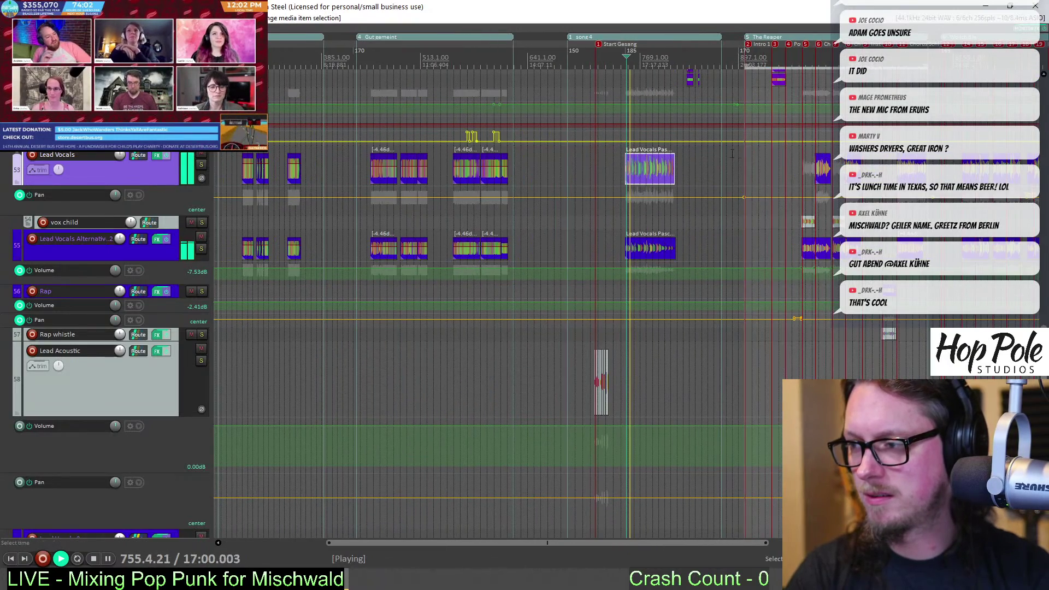
pyautogui.scroll(10, 628, 181)
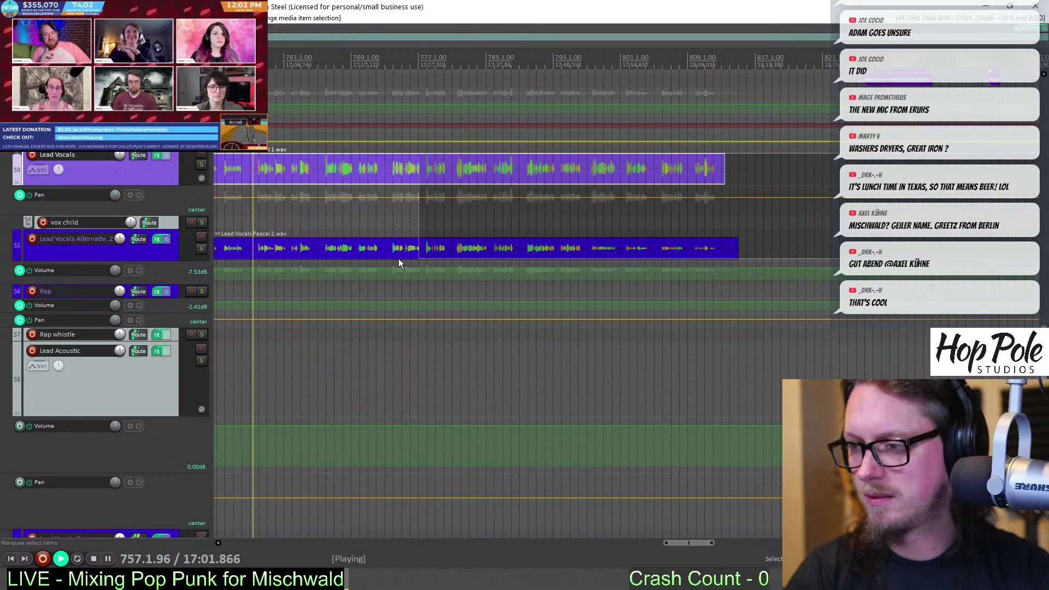
pyautogui.moveTo(490, 284); pyautogui.dragTo(417, 276)
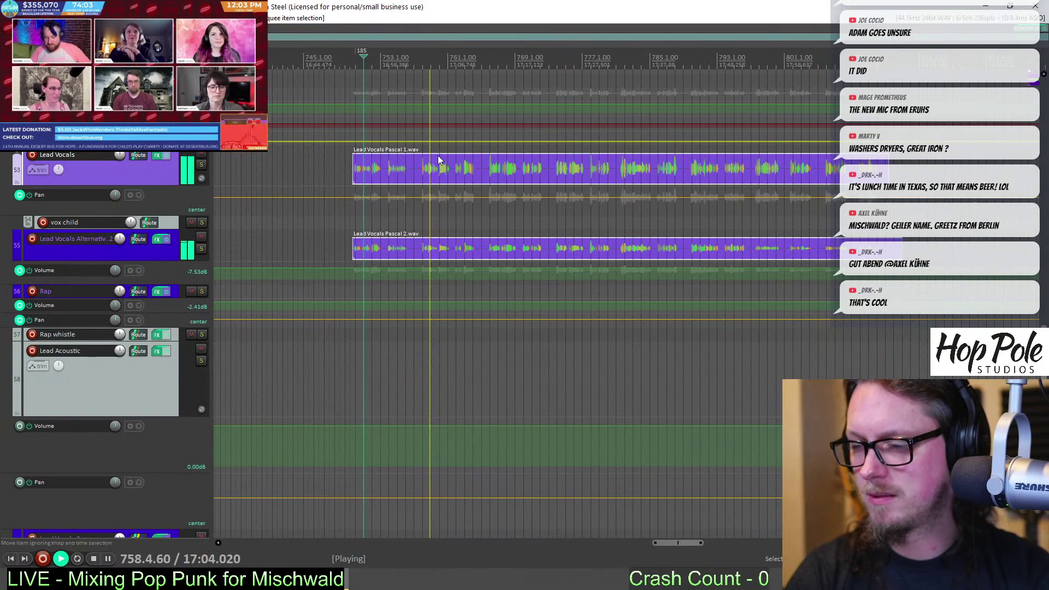
pyautogui.moveTo(443, 155); pyautogui.dragTo(446, 151)
# Add volume envelope points on Lead Vocals Alternativ 2 around the song 4 vocal and set that section to -4.33 dB
pyautogui.moveTo(382, 230); pyautogui.dragTo(306, 262)
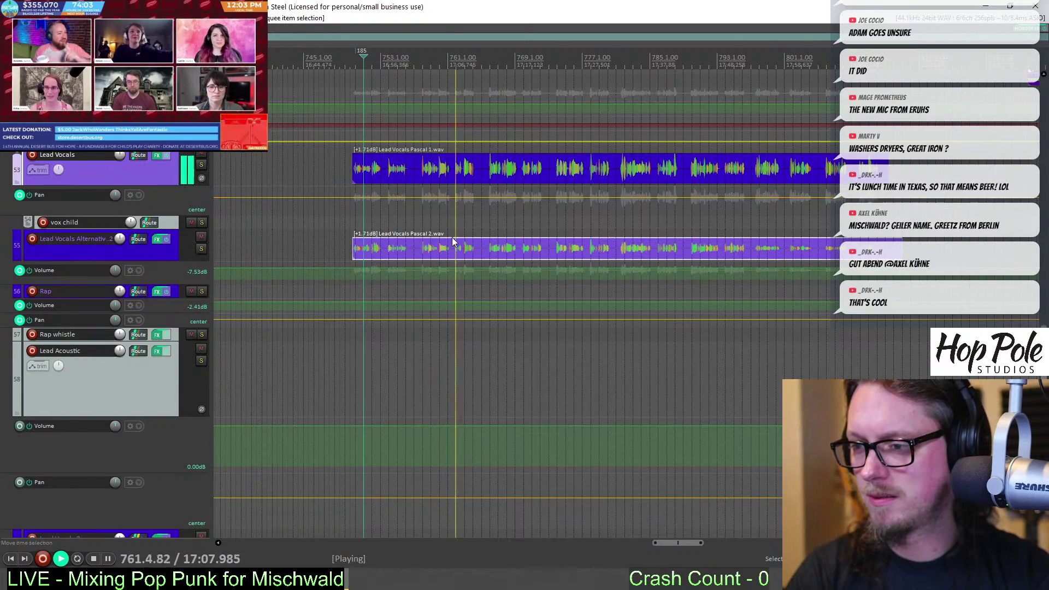
pyautogui.scroll(-8, 716, 288)
pyautogui.scroll(8, 711, 273)
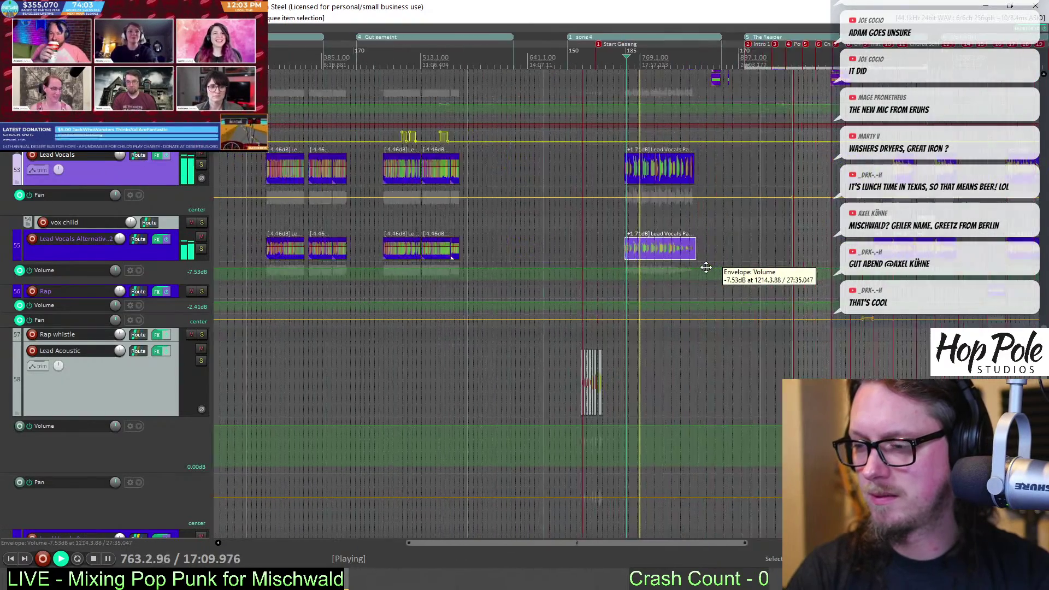
pyautogui.click(574, 268)
pyautogui.scroll(-3, 832, 269)
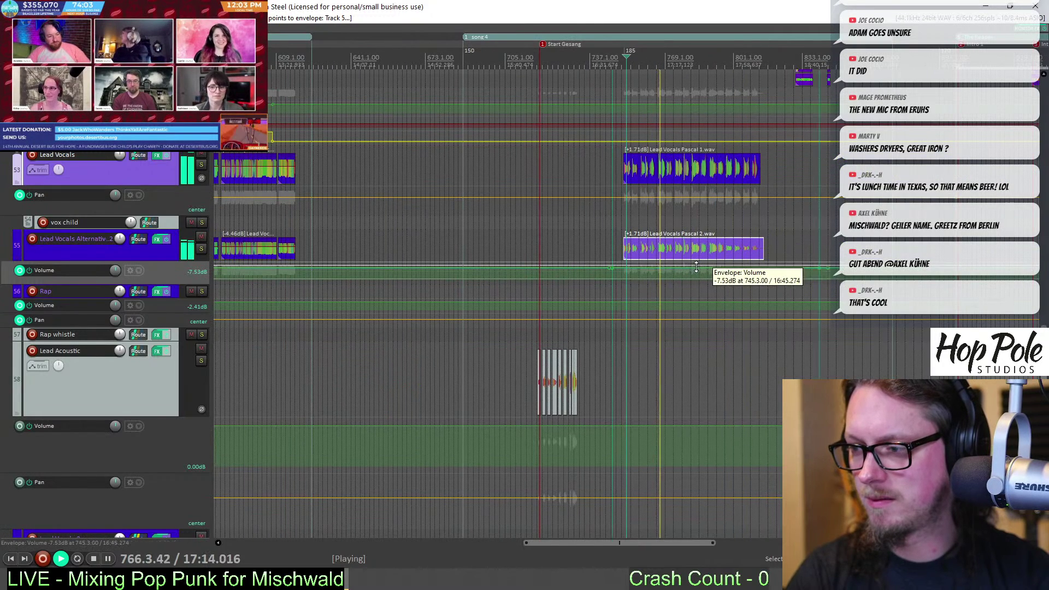
pyautogui.moveTo(698, 262); pyautogui.dragTo(703, 262)
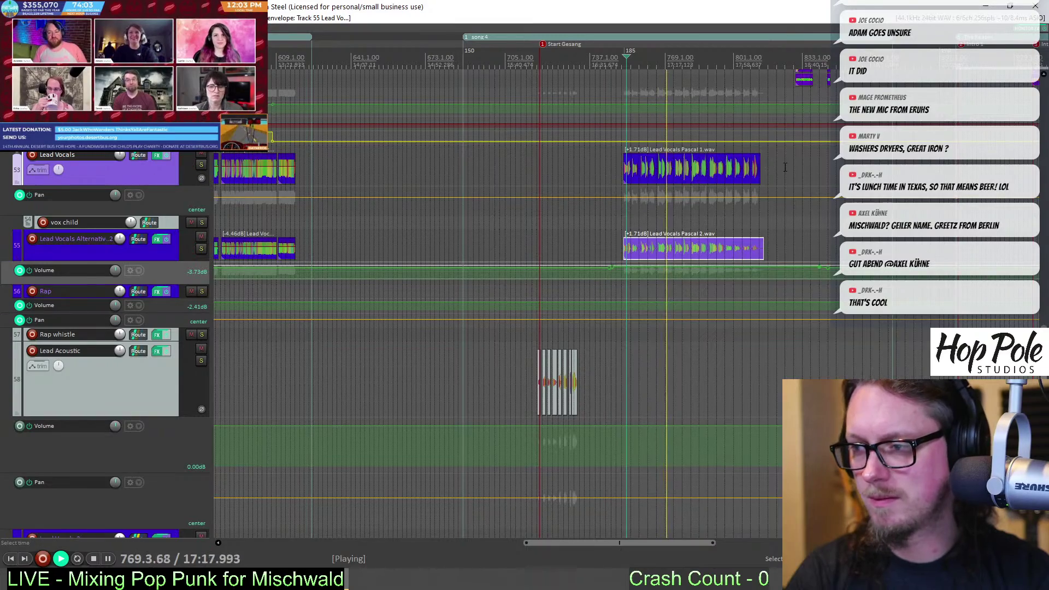
pyautogui.scroll(-3, 782, 170)
pyautogui.scroll(5, 781, 169)
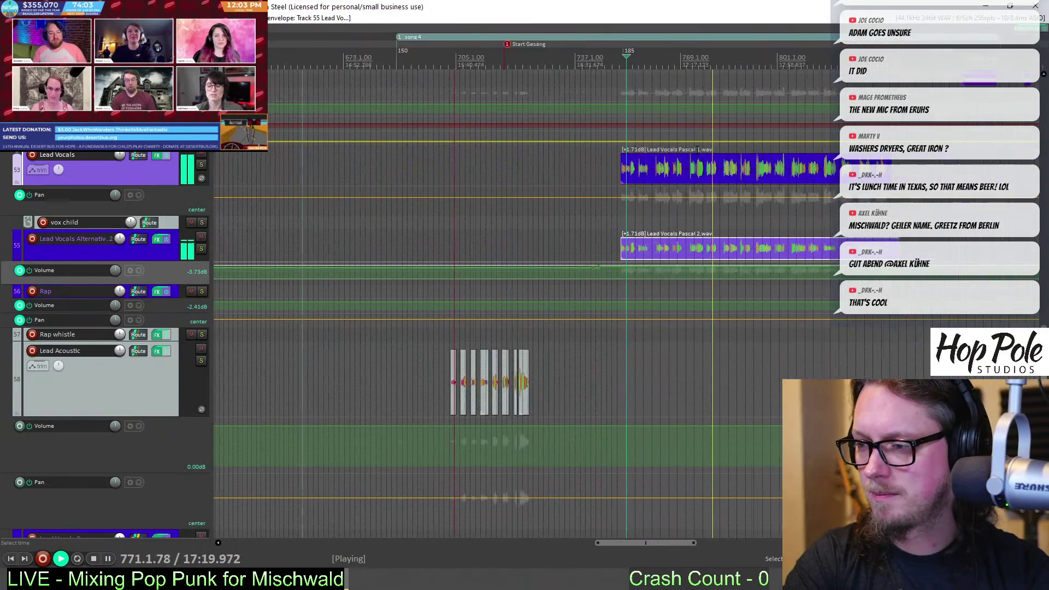
pyautogui.moveTo(711, 267); pyautogui.dragTo(715, 268)
pyautogui.scroll(-2, 715, 269)
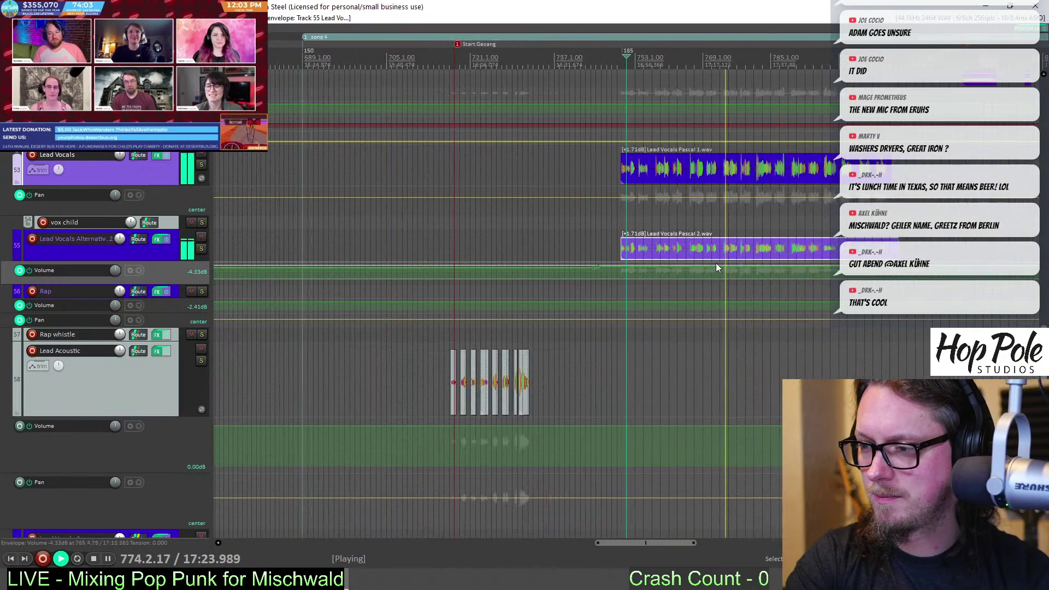
# Trim the ends of both song 4 lead vocal items to 812.3, just after the last phrase
pyautogui.scroll(15, 1040, 137)
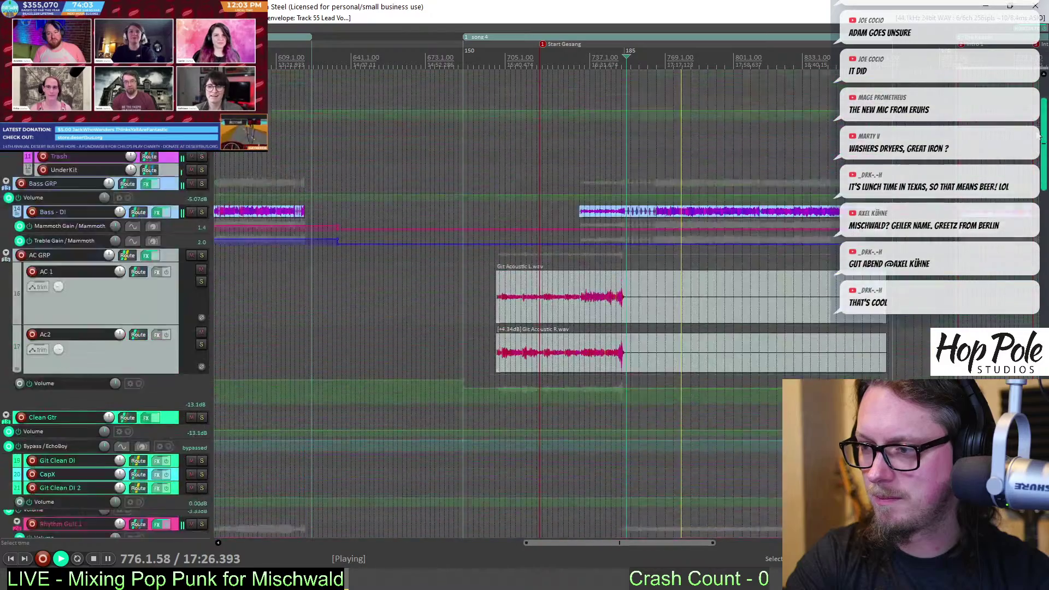
pyautogui.moveTo(1039, 136); pyautogui.dragTo(1045, 329)
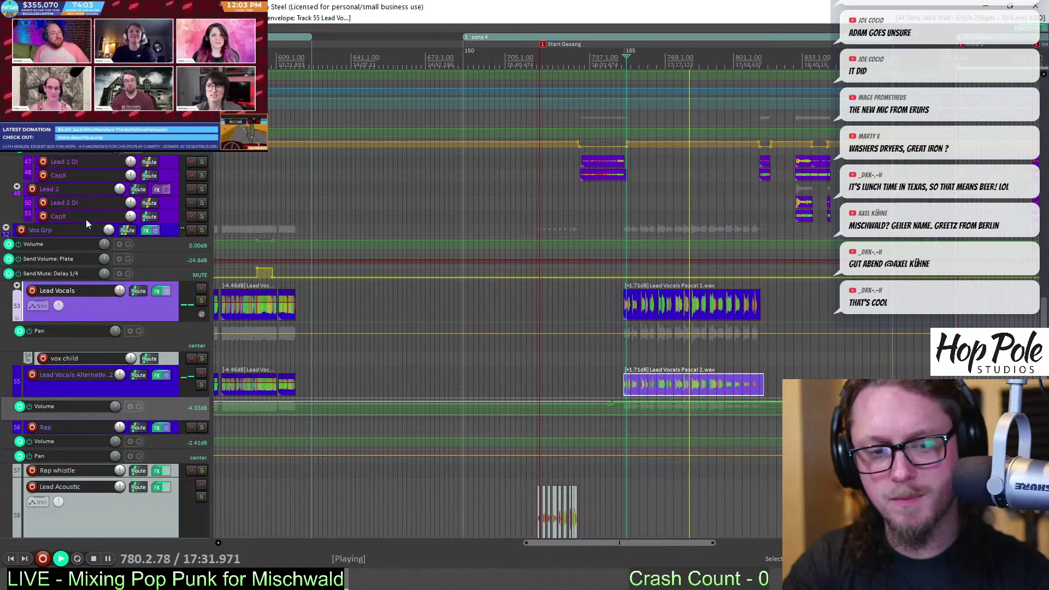
pyautogui.scroll(3, 550, 270)
pyautogui.scroll(2, 551, 270)
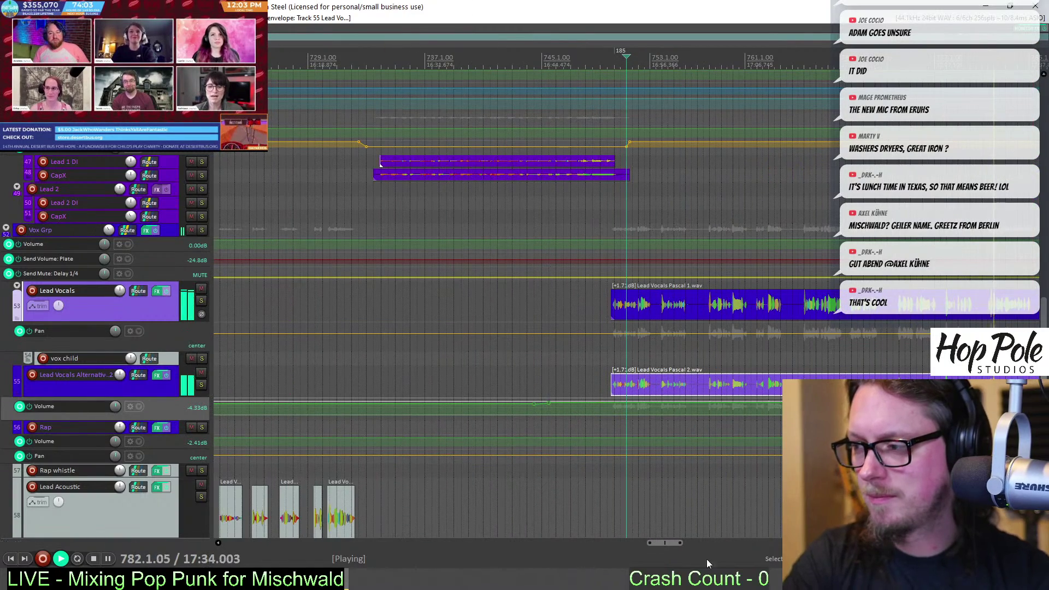
pyautogui.moveTo(666, 545); pyautogui.dragTo(681, 547)
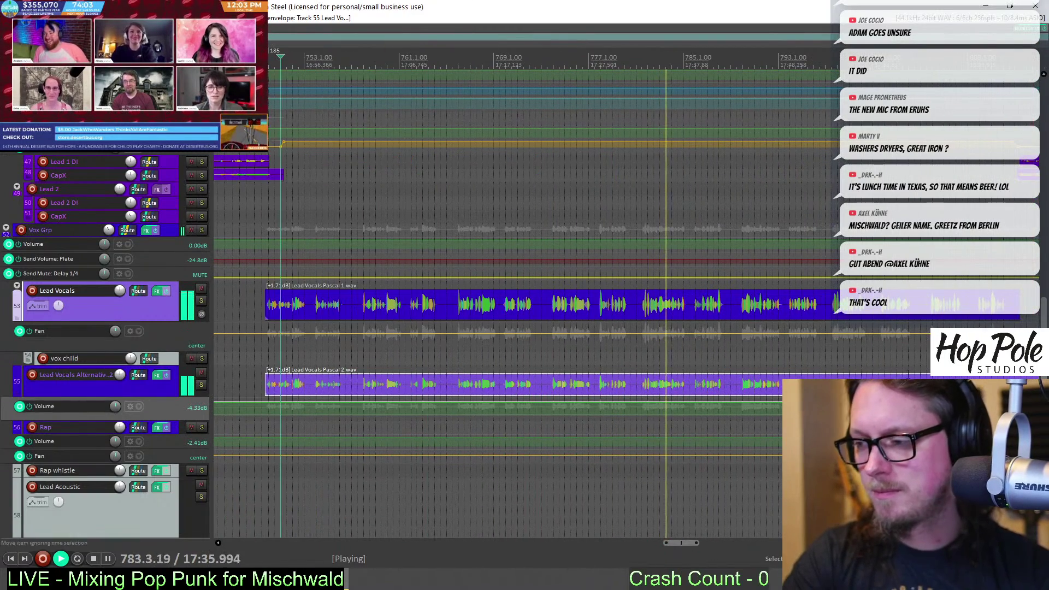
pyautogui.scroll(-1, 924, 372)
pyautogui.click(630, 425)
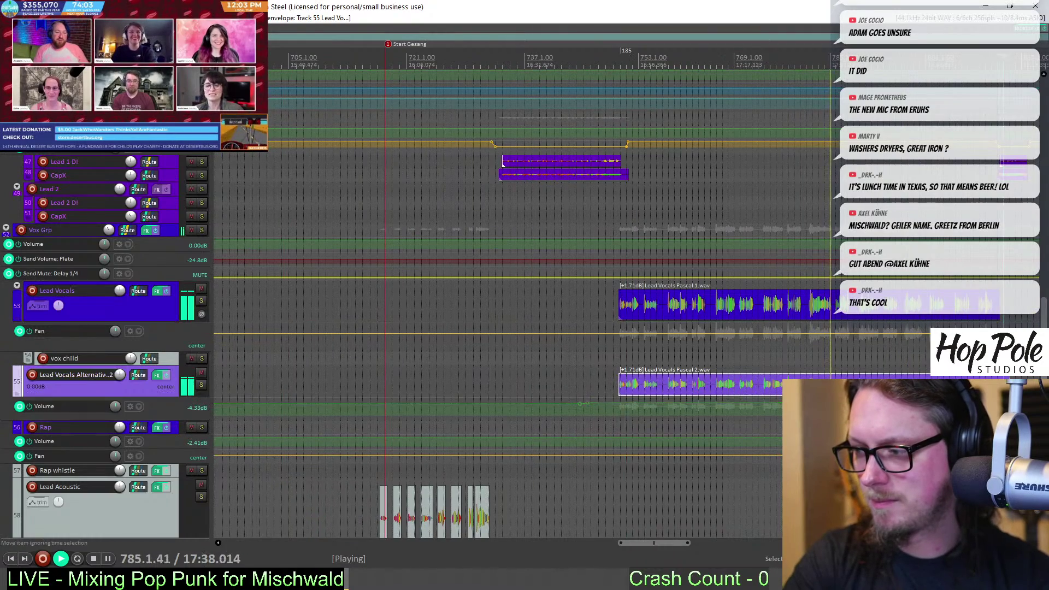
pyautogui.scroll(3, 630, 424)
pyautogui.moveTo(660, 384); pyautogui.dragTo(577, 384)
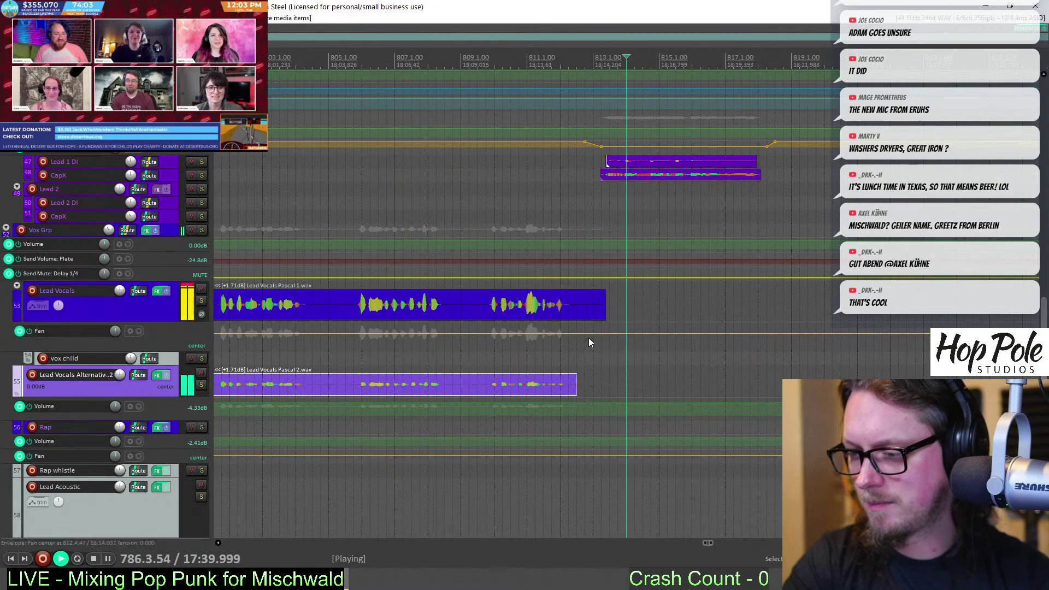
pyautogui.moveTo(602, 312); pyautogui.dragTo(575, 313)
pyautogui.scroll(-3, 608, 313)
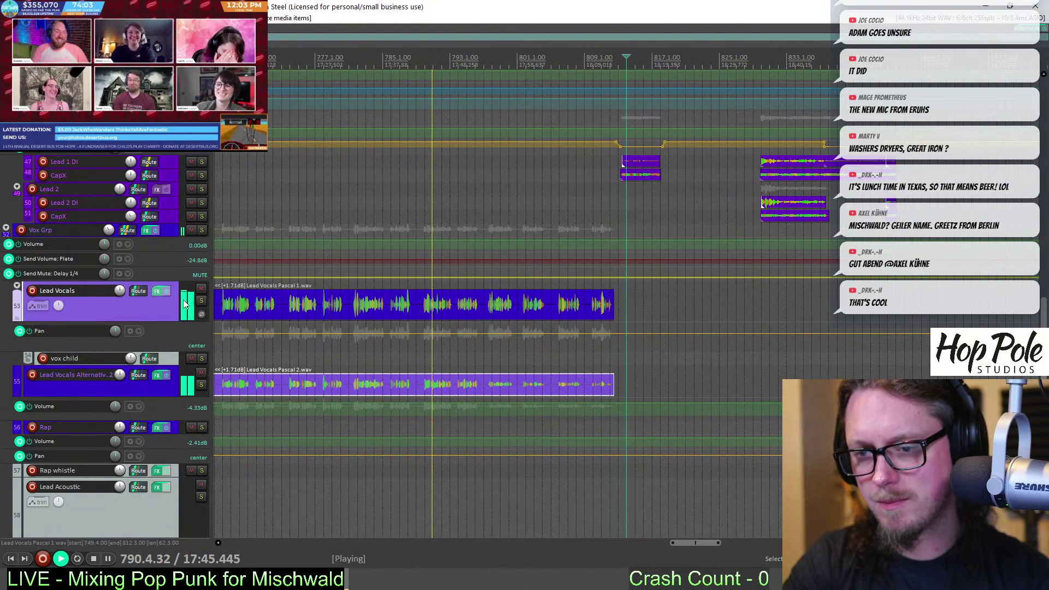
# Check the Virtual Mix Rack settings on the Lead Vocals track during playback and close the effects window
pyautogui.click(156, 202)
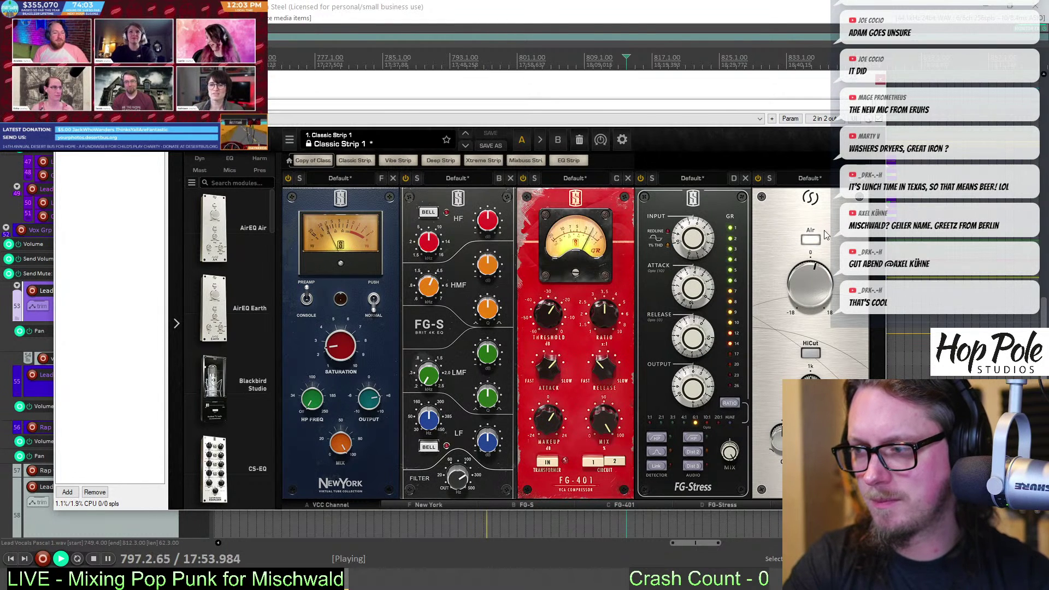
pyautogui.click(880, 80)
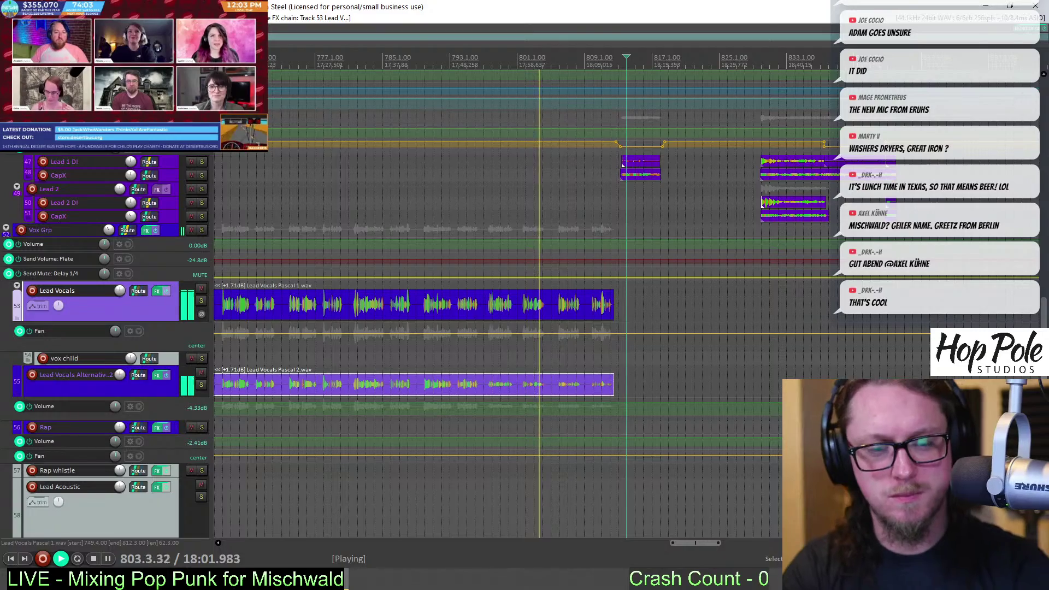
# Stop playback and split the song 4 bass item at 764.3.00, just before the continuous bass part starts
pyautogui.scroll(-2, 519, 229)
pyautogui.scroll(4, 519, 230)
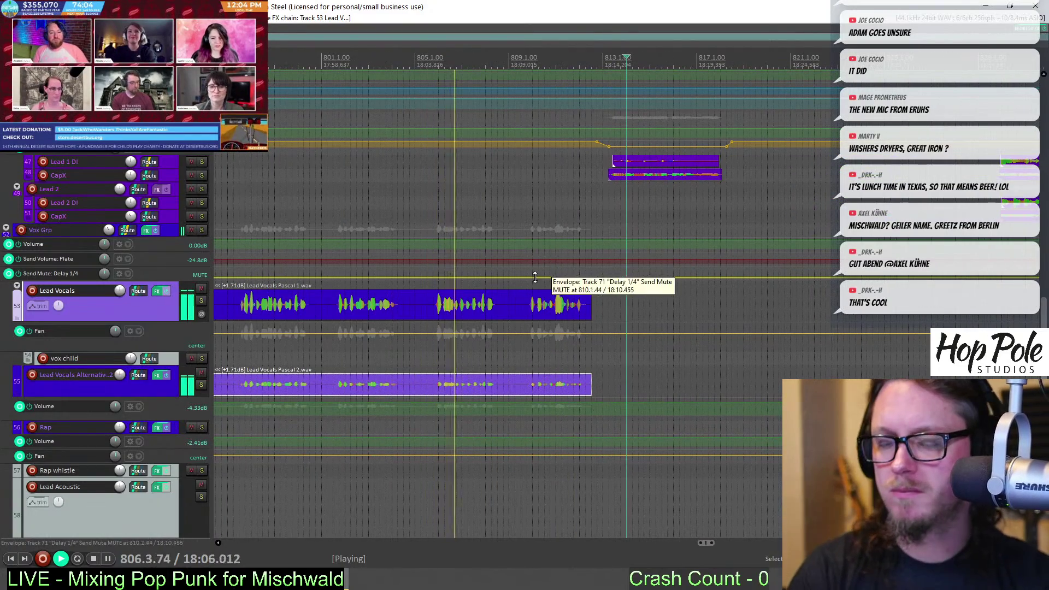
pyautogui.scroll(-5, 626, 271)
pyautogui.scroll(-2, 988, 319)
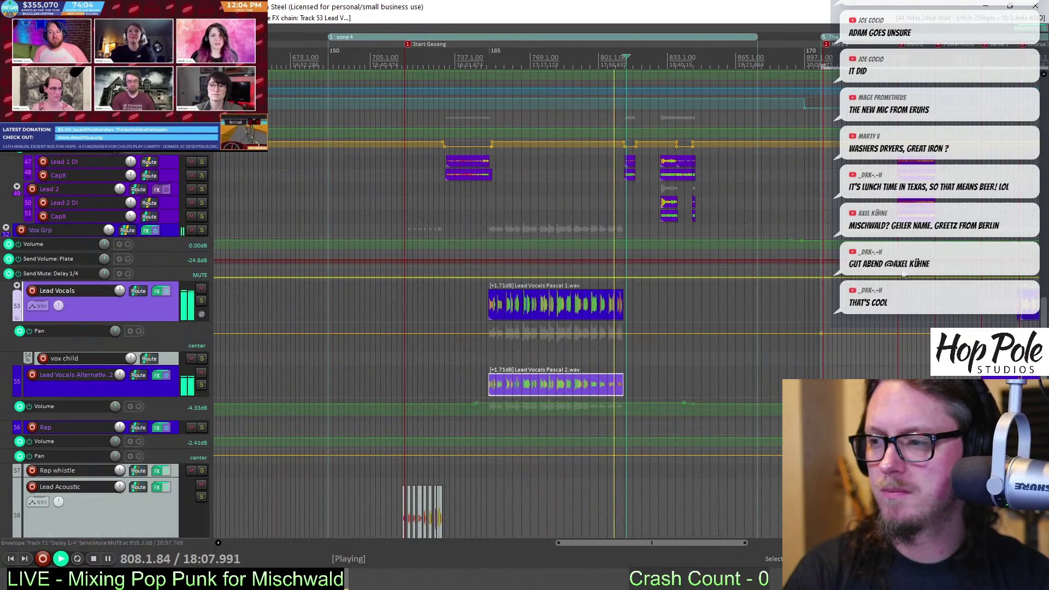
pyautogui.scroll(10, 654, 240)
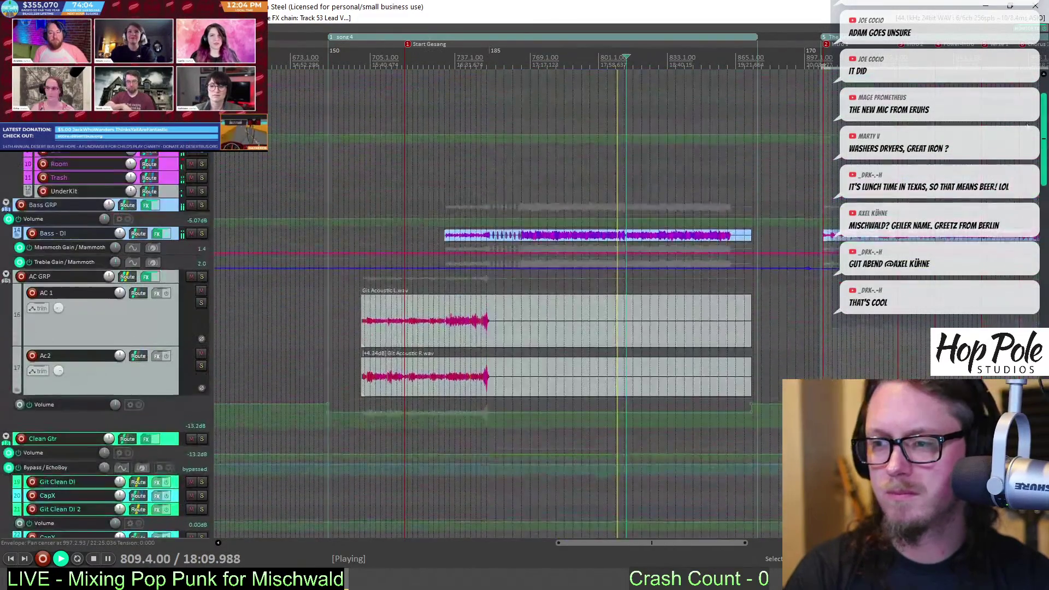
pyautogui.scroll(-2, 653, 239)
pyautogui.scroll(5, 607, 270)
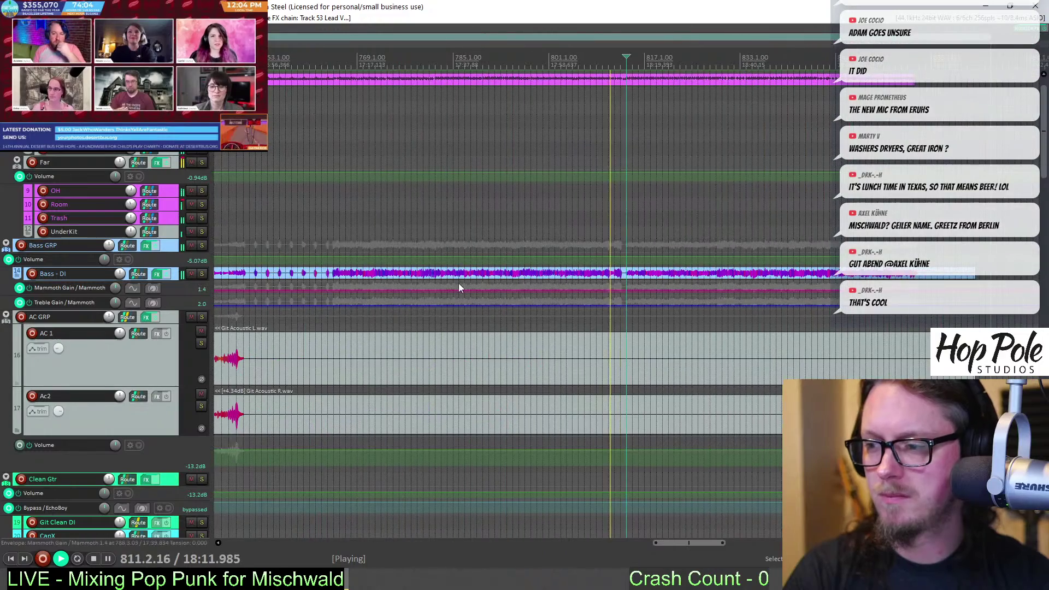
pyautogui.click(333, 273)
pyautogui.scroll(5, 333, 273)
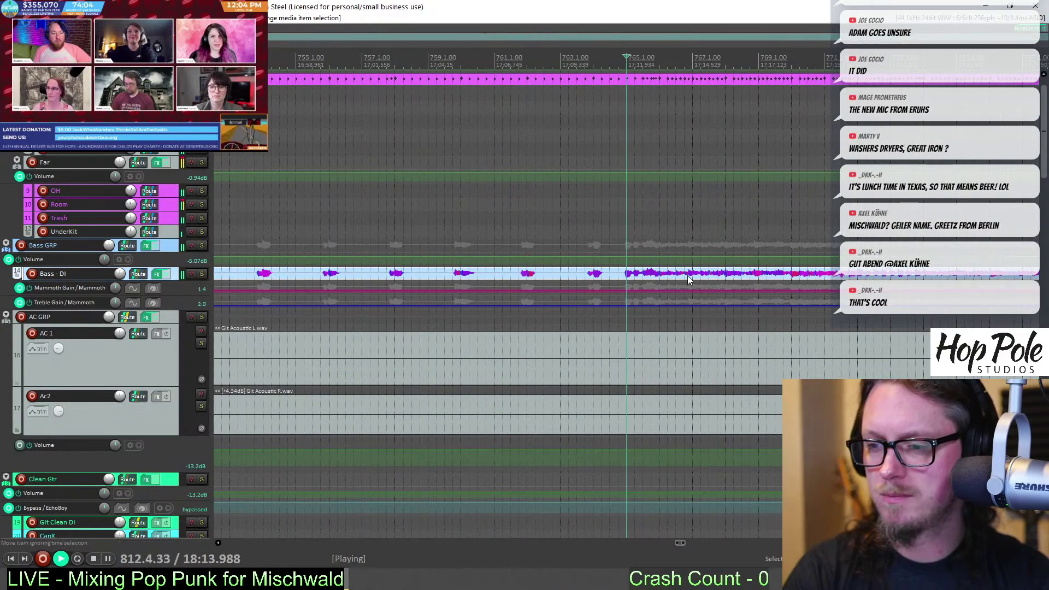
pyautogui.press('space')
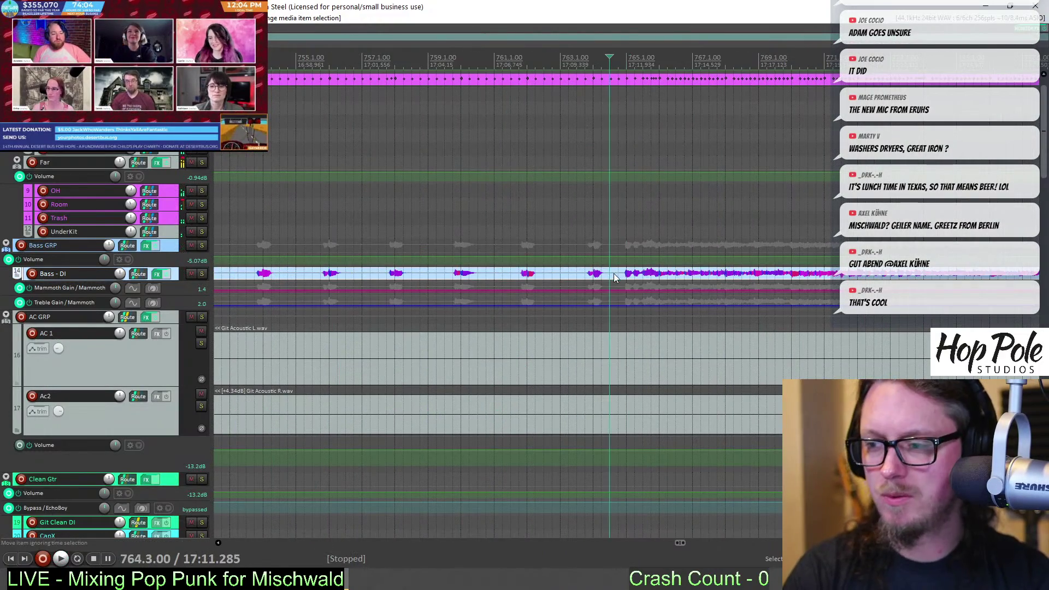
# Enlarge the Bass - DI track and reset the item volume of the song 4 bass section after the split to 0 dB
pyautogui.scroll(-5, 735, 276)
pyautogui.scroll(-7, 735, 276)
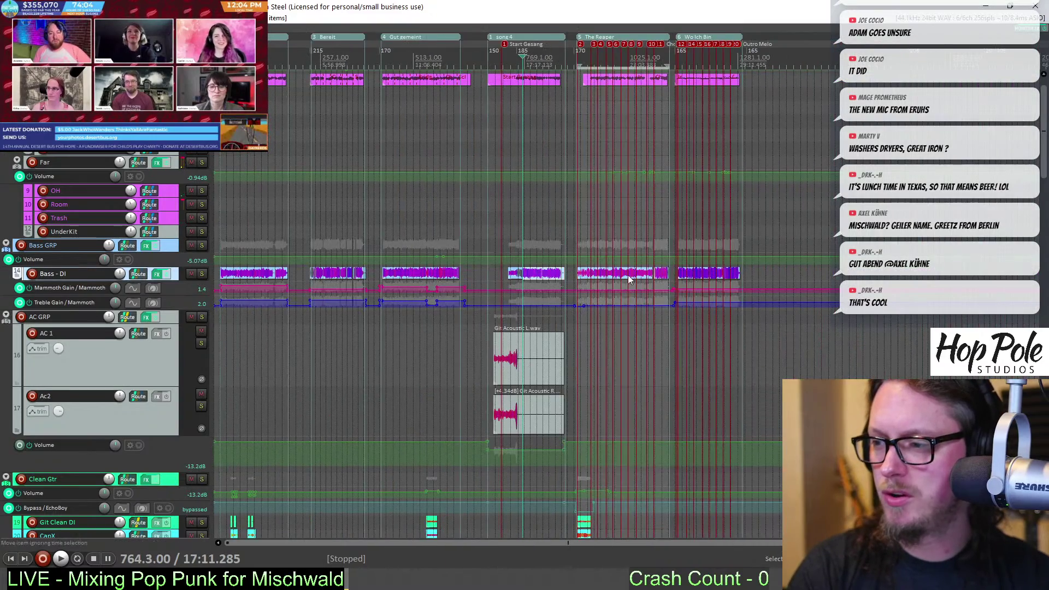
pyautogui.scroll(8, 628, 280)
pyautogui.moveTo(173, 279); pyautogui.dragTo(173, 309)
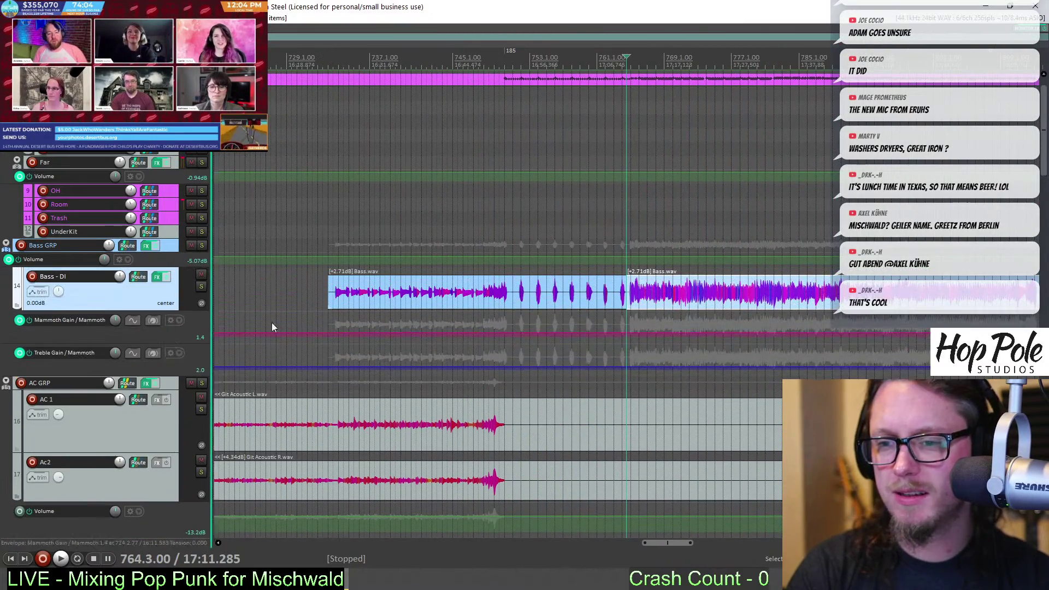
pyautogui.doubleClick(646, 277)
pyautogui.scroll(-4, 744, 270)
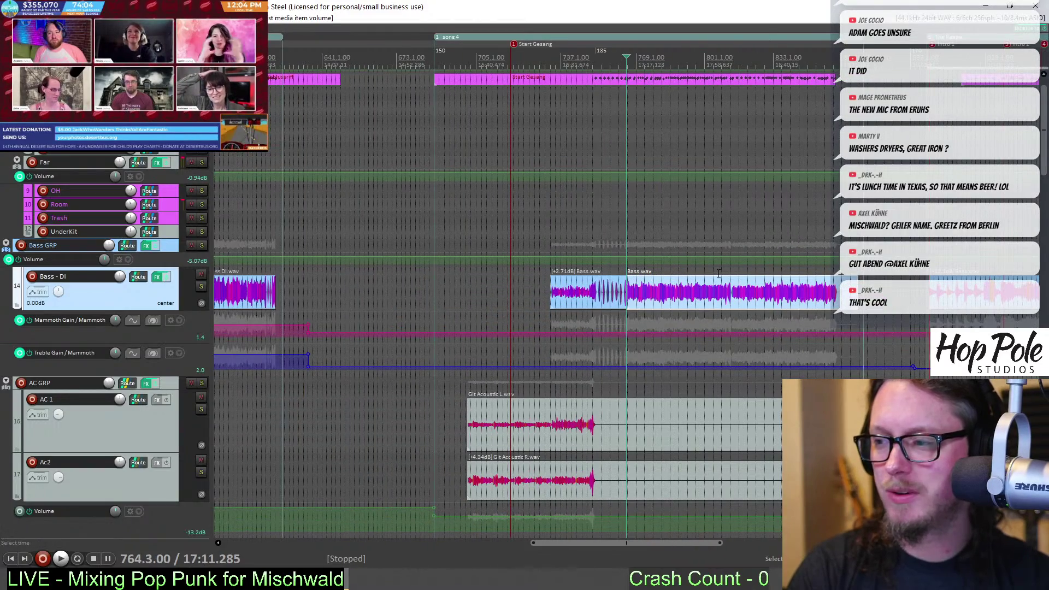
# Play the song 4 bass across the split, soloing the Bass GRP track to check the level change
pyautogui.press('space')
pyautogui.scroll(6, 737, 261)
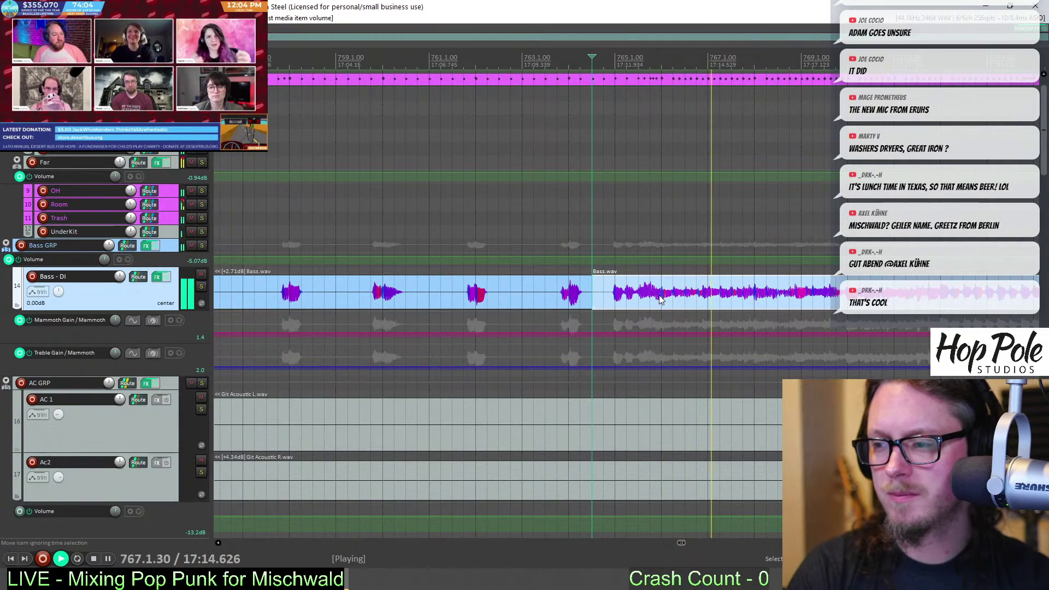
pyautogui.scroll(-3, 660, 299)
pyautogui.scroll(-2, 659, 299)
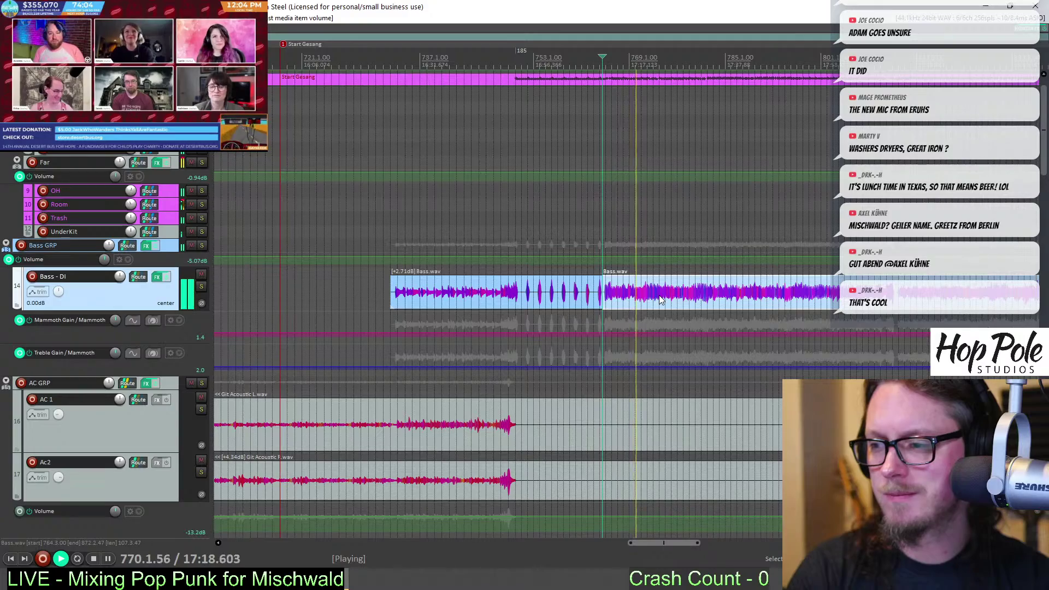
pyautogui.click(202, 245)
pyautogui.scroll(-2, 672, 310)
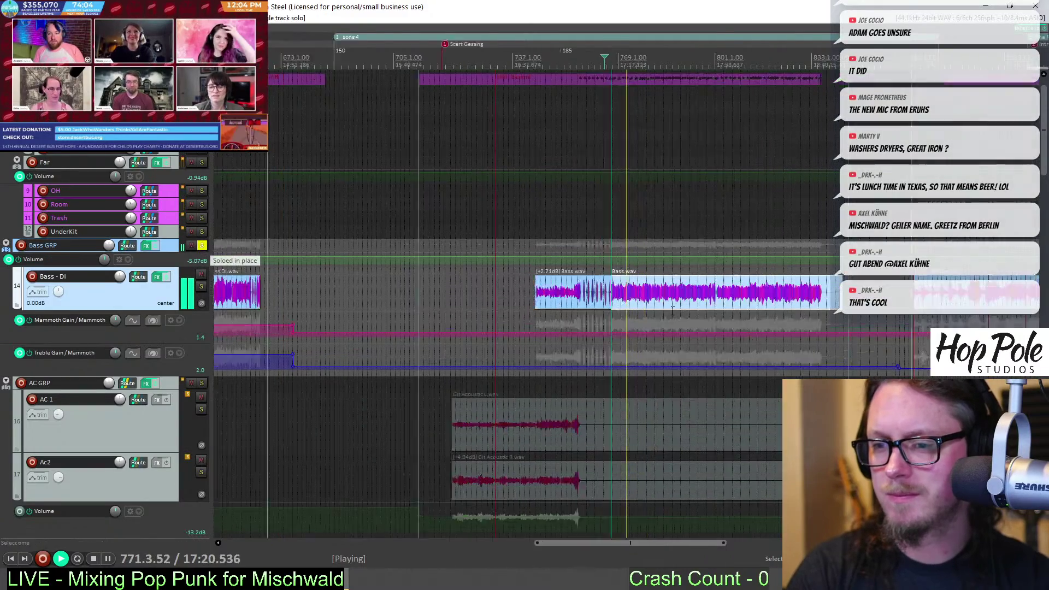
pyautogui.scroll(-3, 673, 311)
pyautogui.scroll(8, 711, 316)
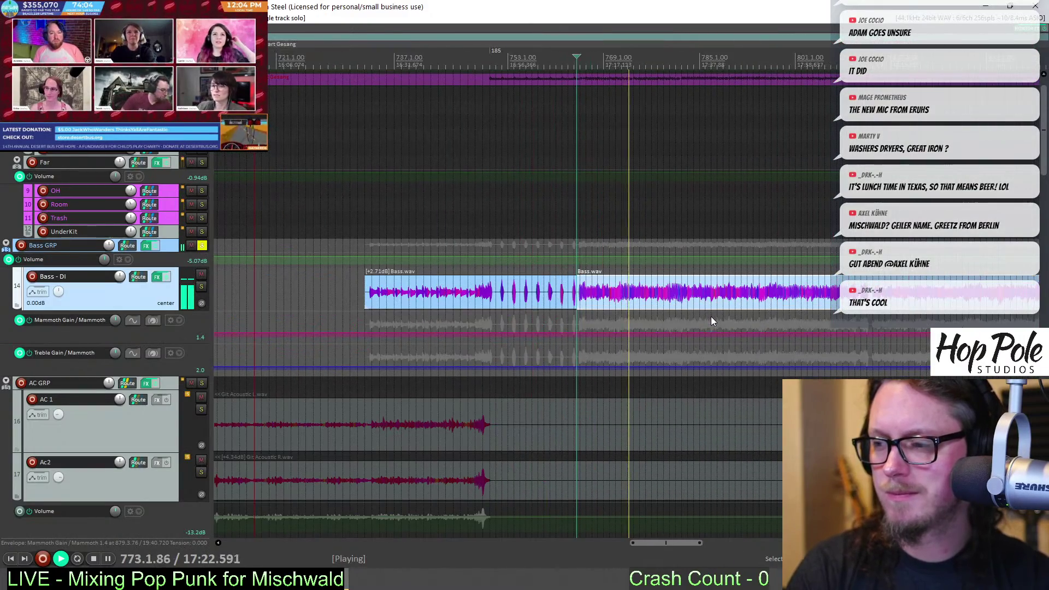
pyautogui.scroll(-3, 317, 320)
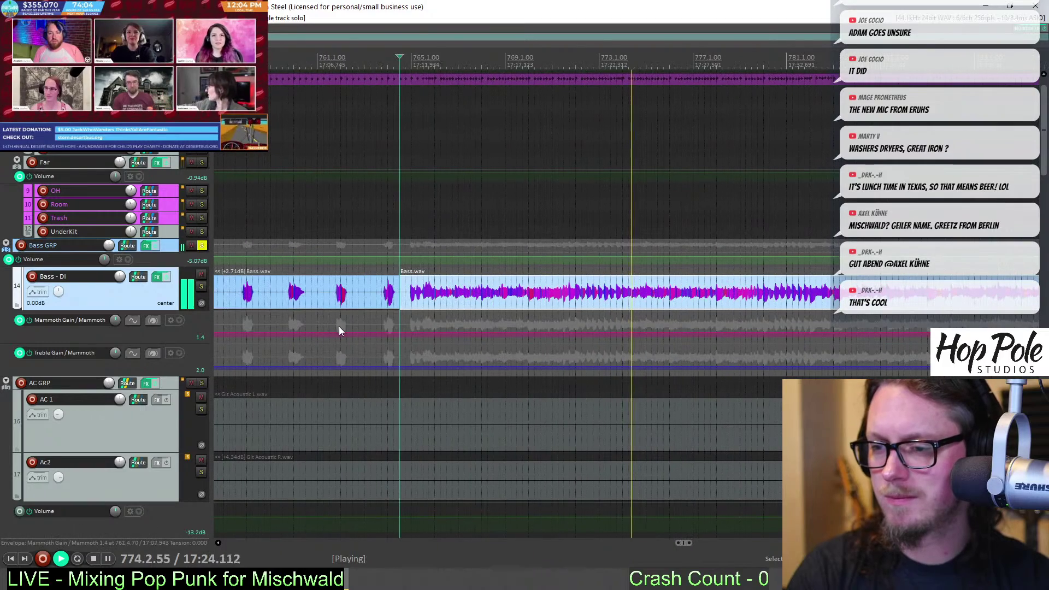
pyautogui.press('space')
# Add points to the Mammoth Gain and Treble Gain envelopes of Bass - DI around the second song 4 bass item
pyautogui.click(404, 334)
pyautogui.scroll(-5, 824, 330)
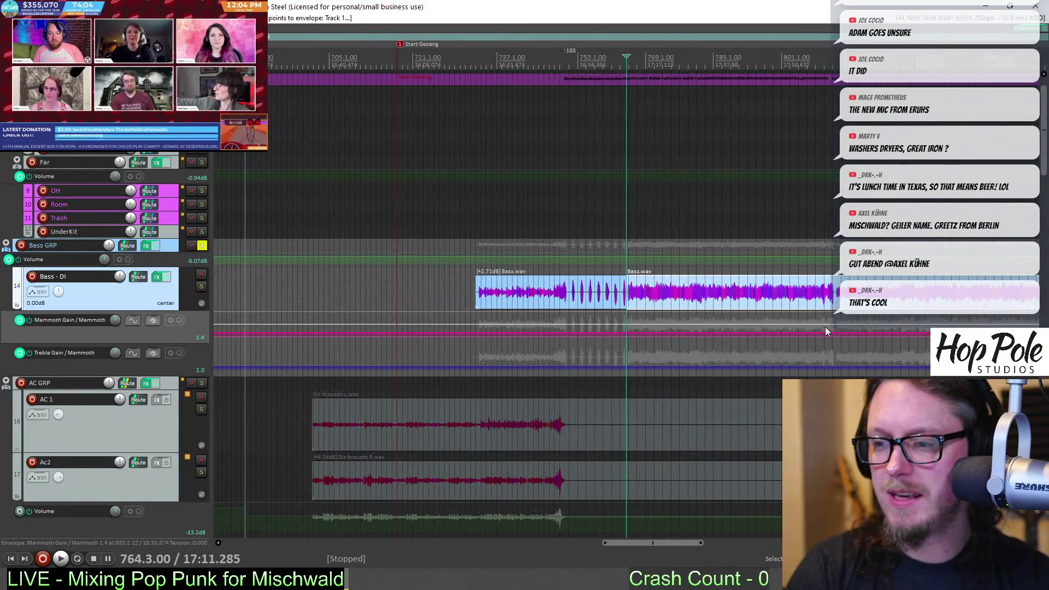
pyautogui.scroll(6, 661, 371)
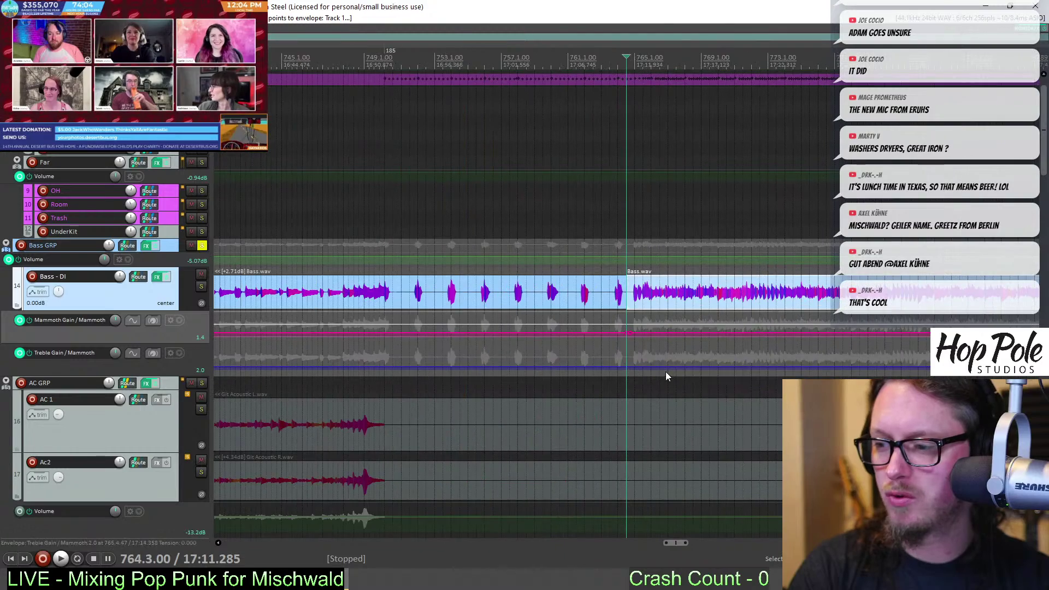
pyautogui.scroll(-3, 646, 362)
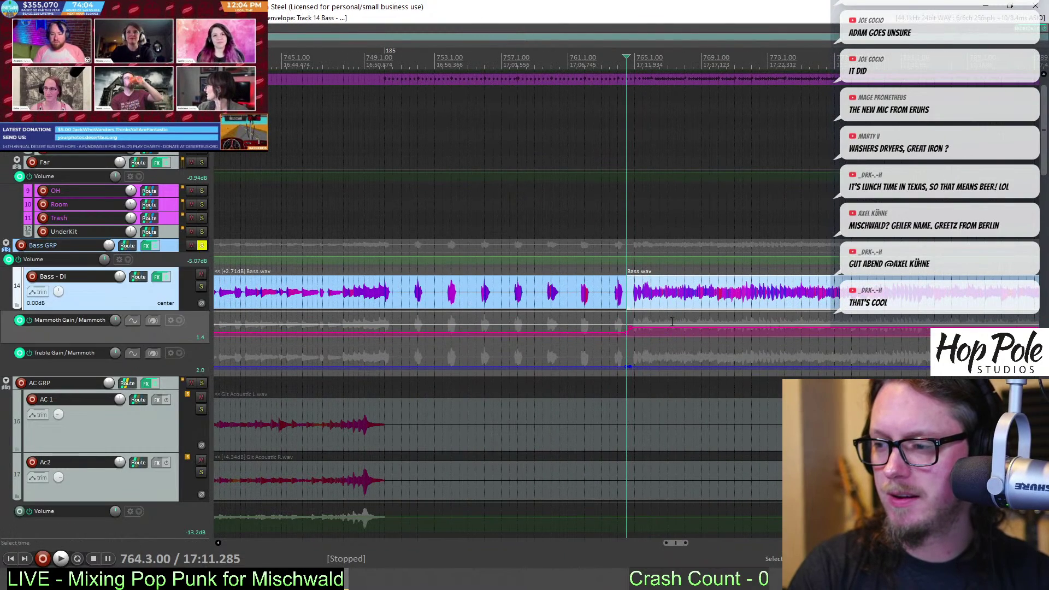
pyautogui.scroll(-3, 872, 337)
# During playback, raise Mammoth Gain to 5.9 and Treble Gain to about 6.5 over the second song 4 bass item
pyautogui.press('space')
pyautogui.moveTo(715, 330); pyautogui.dragTo(715, 304)
pyautogui.moveTo(704, 366); pyautogui.dragTo(730, 347)
pyautogui.scroll(-4, 731, 350)
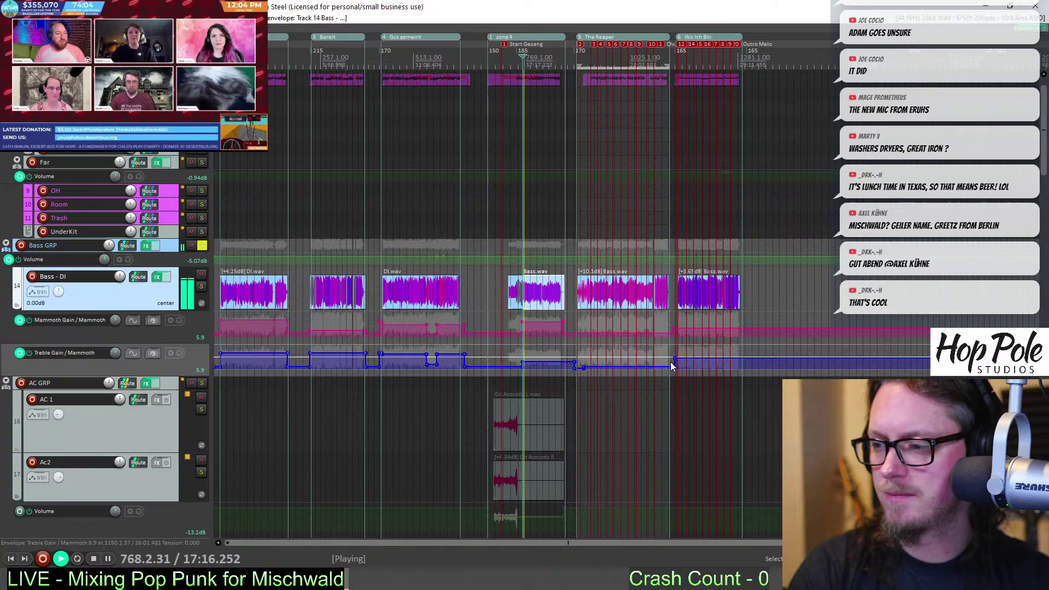
pyautogui.click(567, 365)
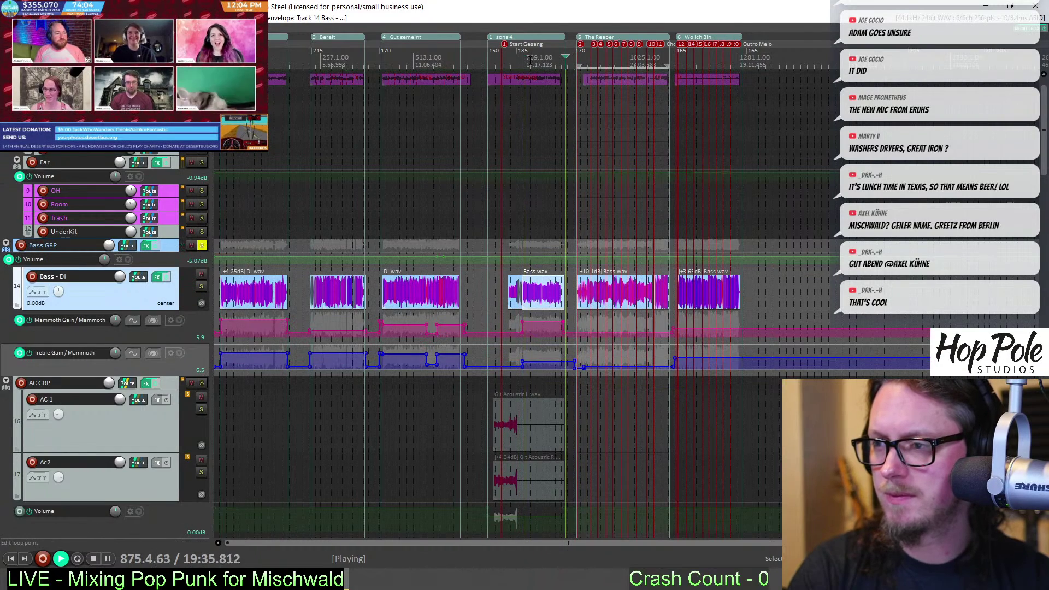
# Unsolo the Bass GRP track and play the full mix from 785.1.00 to check the bass in context
pyautogui.click(537, 116)
pyautogui.scroll(4, 536, 115)
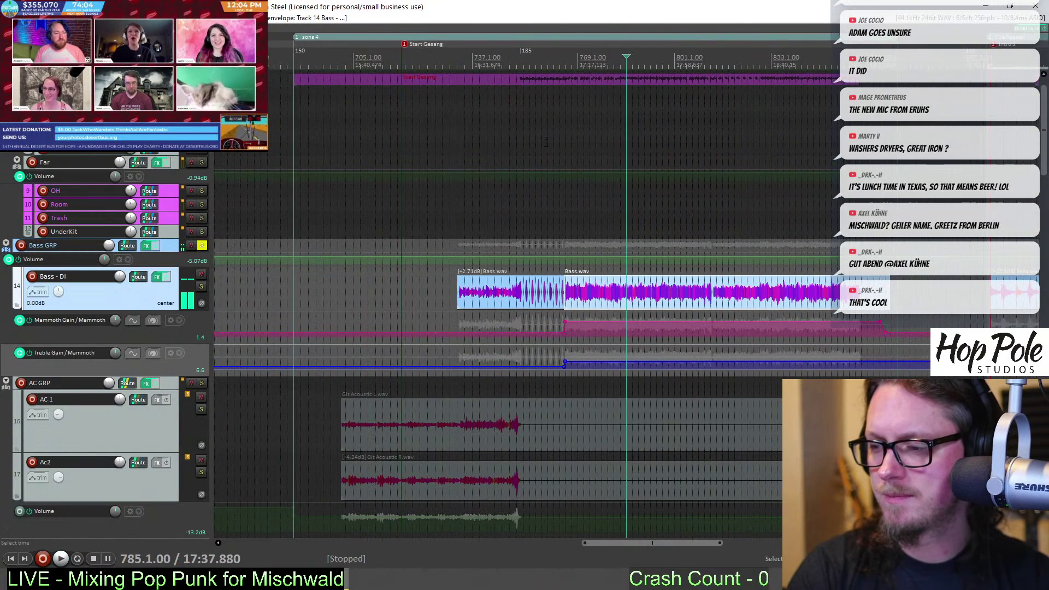
pyautogui.click(201, 247)
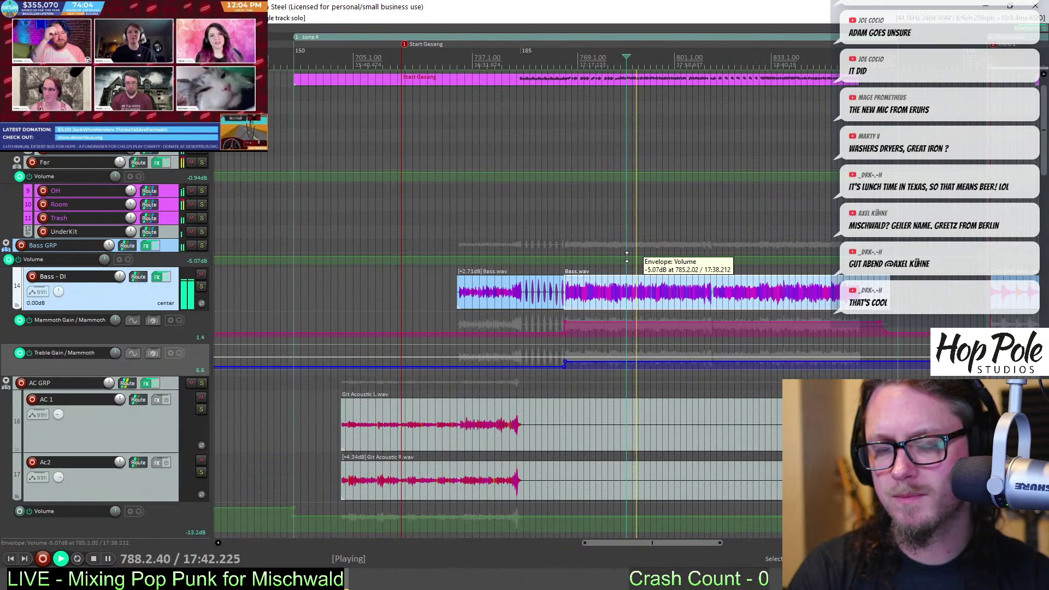
pyautogui.scroll(-3, 629, 255)
pyautogui.press('space')
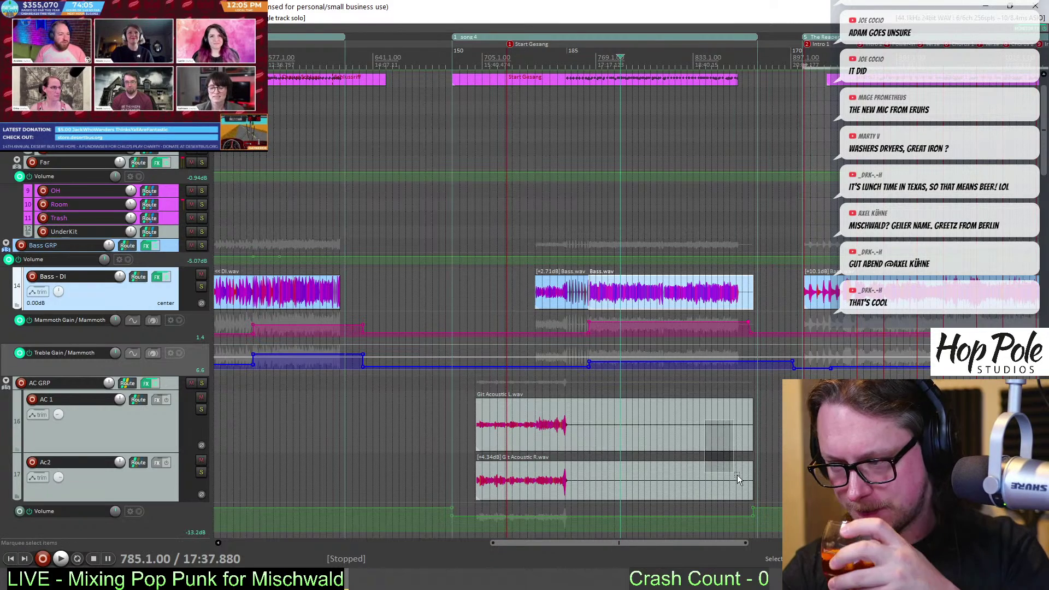
# Trim the ends of both acoustic guitar items to 753.1.00 and set the AC 1 and Ac2 tracks to one random color
pyautogui.click(748, 445)
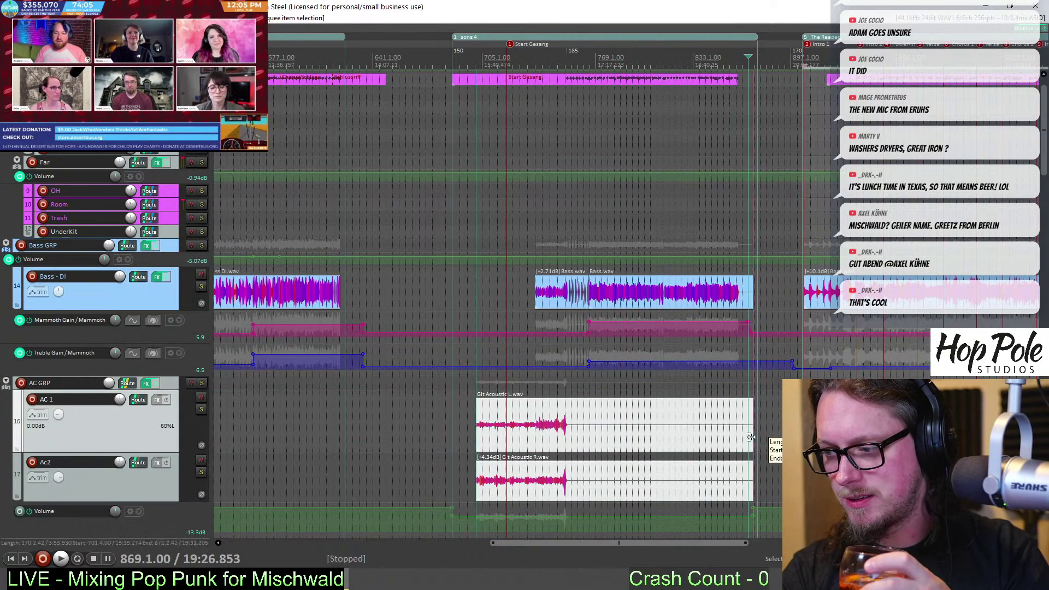
pyautogui.moveTo(752, 444); pyautogui.dragTo(568, 449)
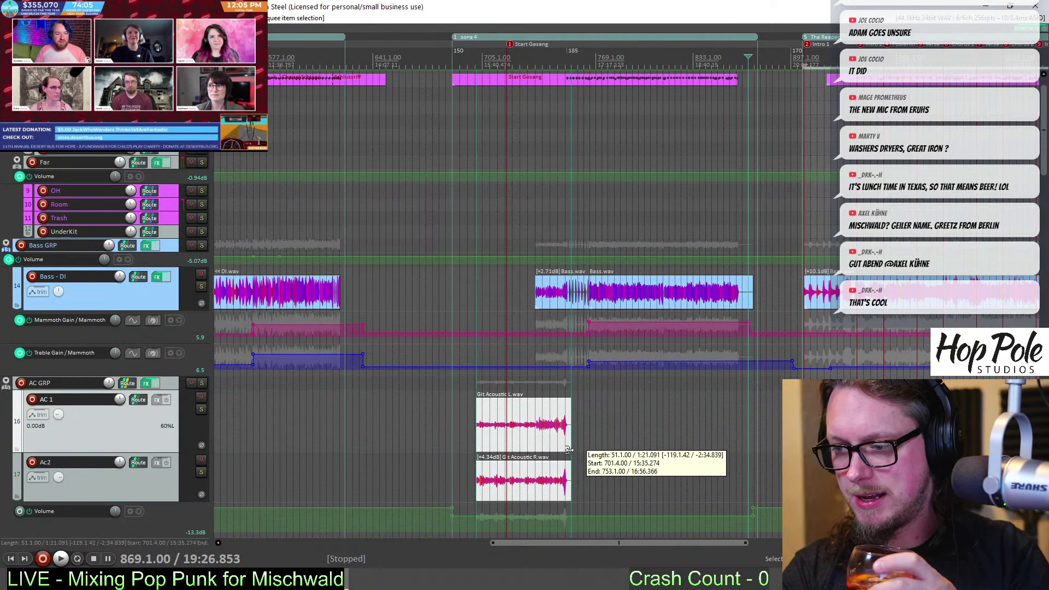
pyautogui.click(170, 386)
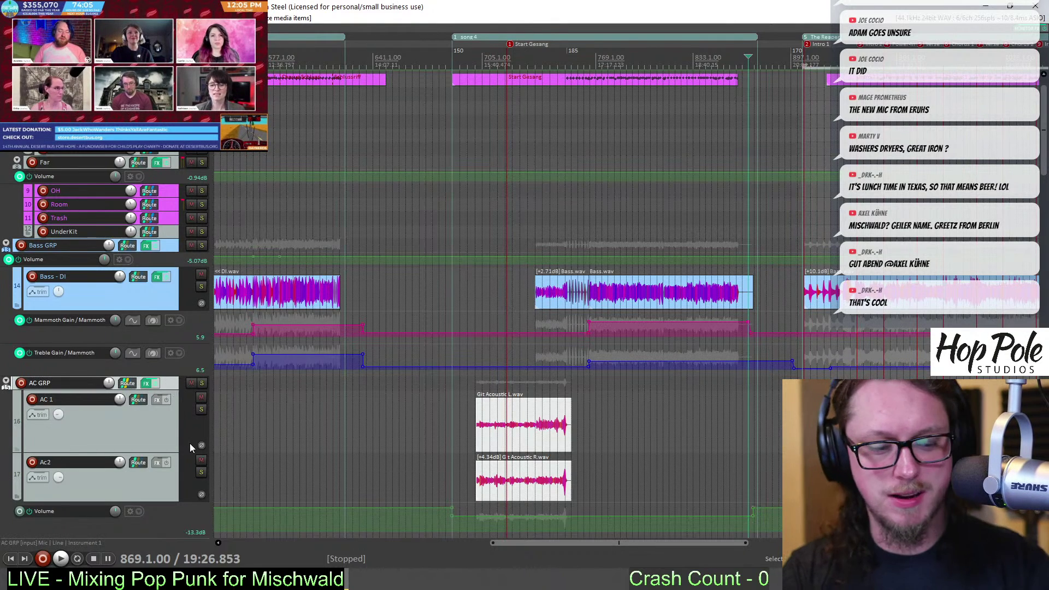
pyautogui.rightClick(159, 480)
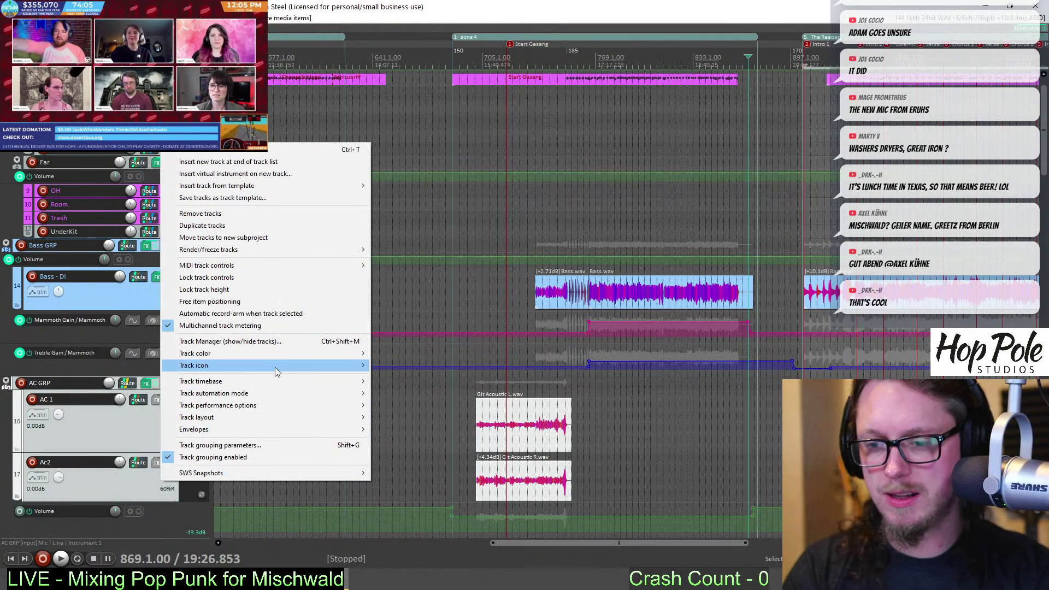
pyautogui.moveTo(288, 356)
pyautogui.click(452, 377)
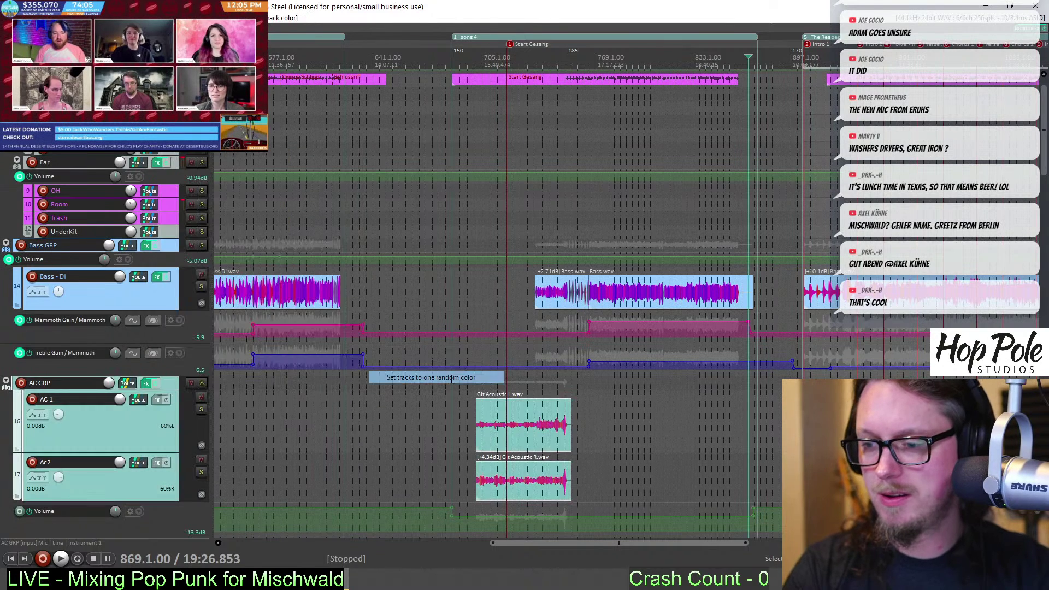
pyautogui.click(137, 437)
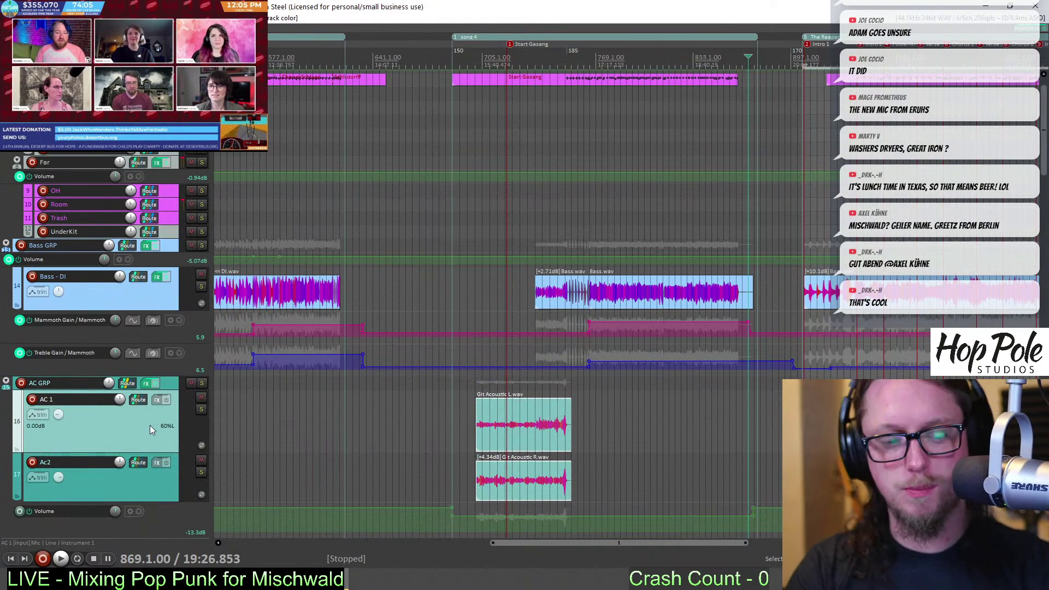
pyautogui.click(109, 486)
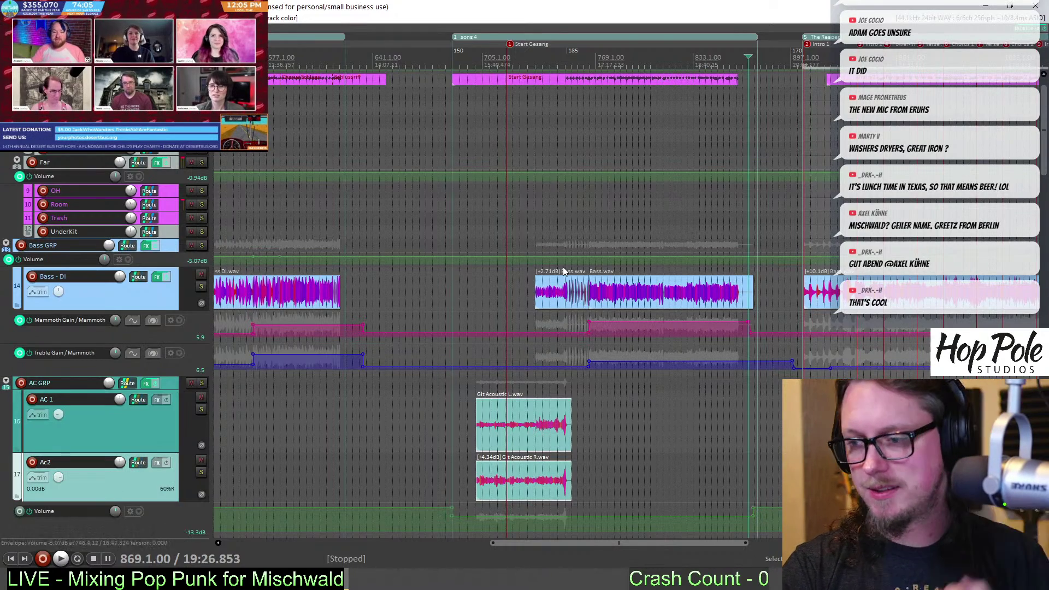
# Select the first song 4 bass item and play the mix from its start
pyautogui.click(585, 302)
pyautogui.scroll(5, 585, 297)
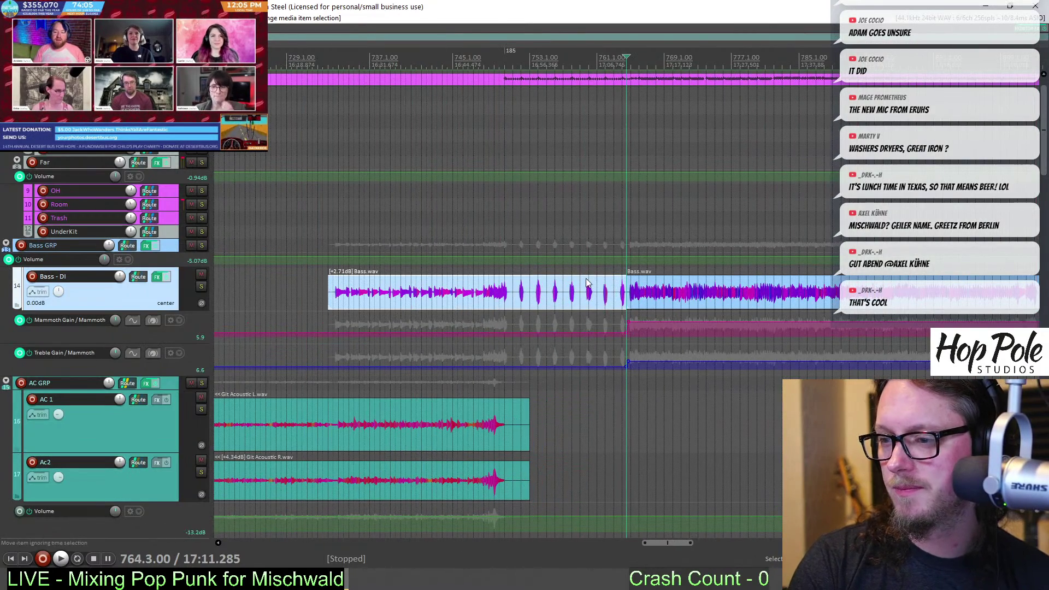
pyautogui.click(327, 64)
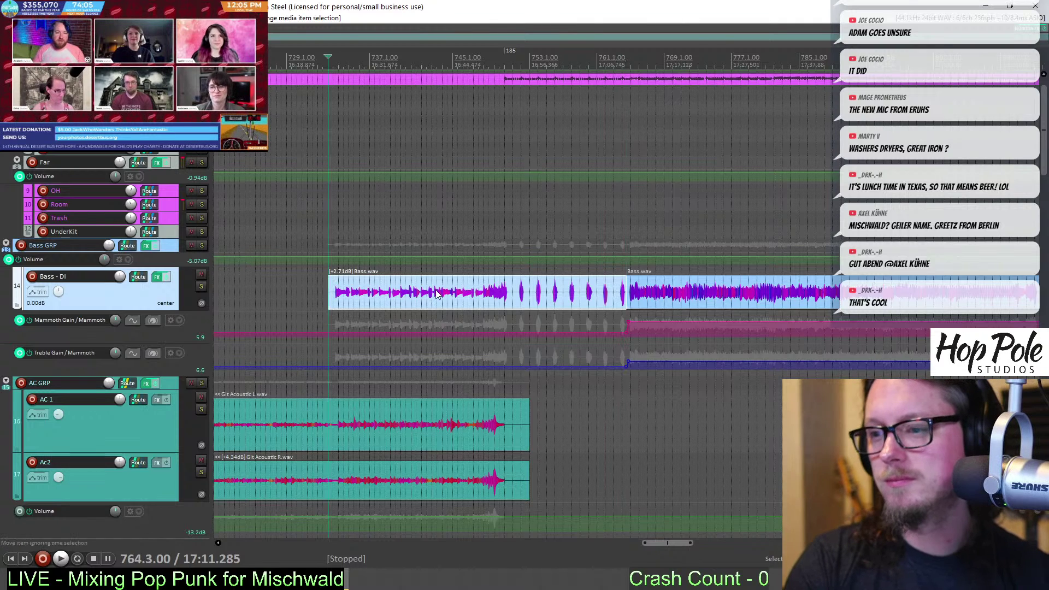
pyautogui.press('space')
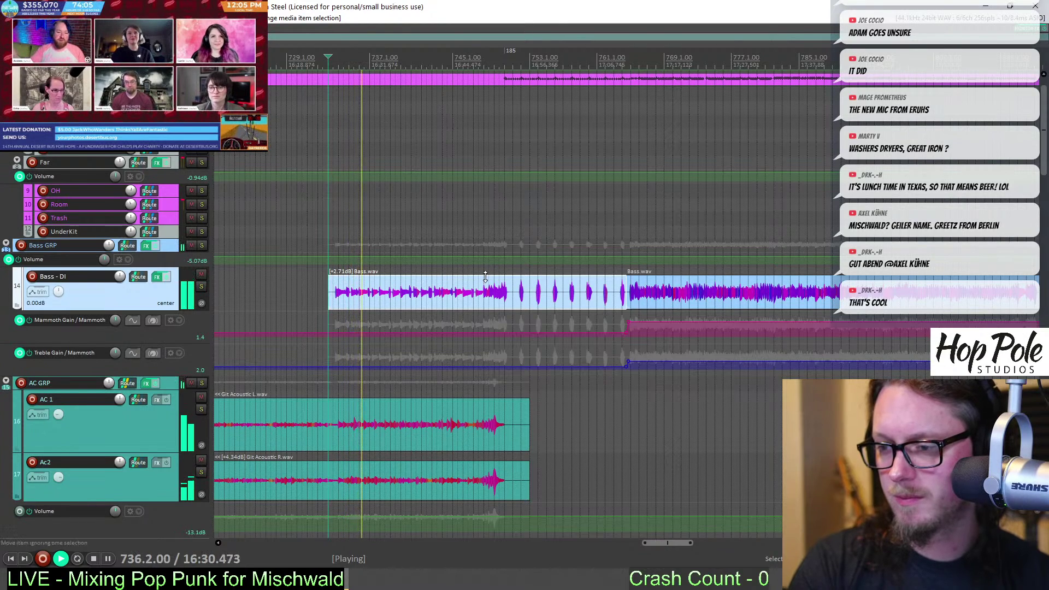
# Trim the starts of the song 4 DI items under Rhy 1 R and Rhy 1 L to 749.4.00
pyautogui.moveTo(1041, 180); pyautogui.dragTo(651, 231)
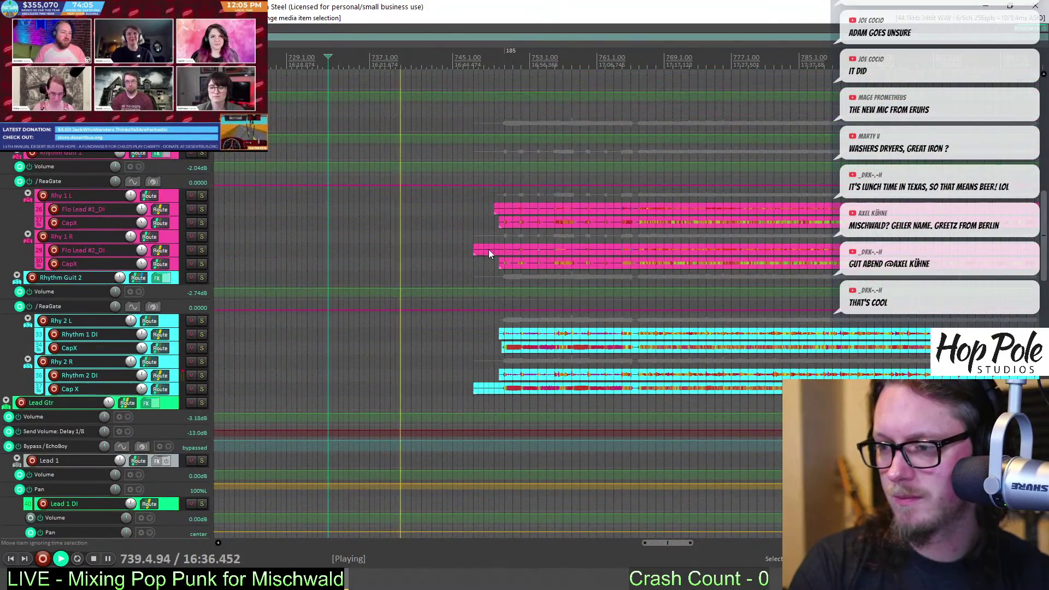
pyautogui.scroll(3, 489, 249)
pyautogui.moveTo(622, 253); pyautogui.dragTo(677, 251)
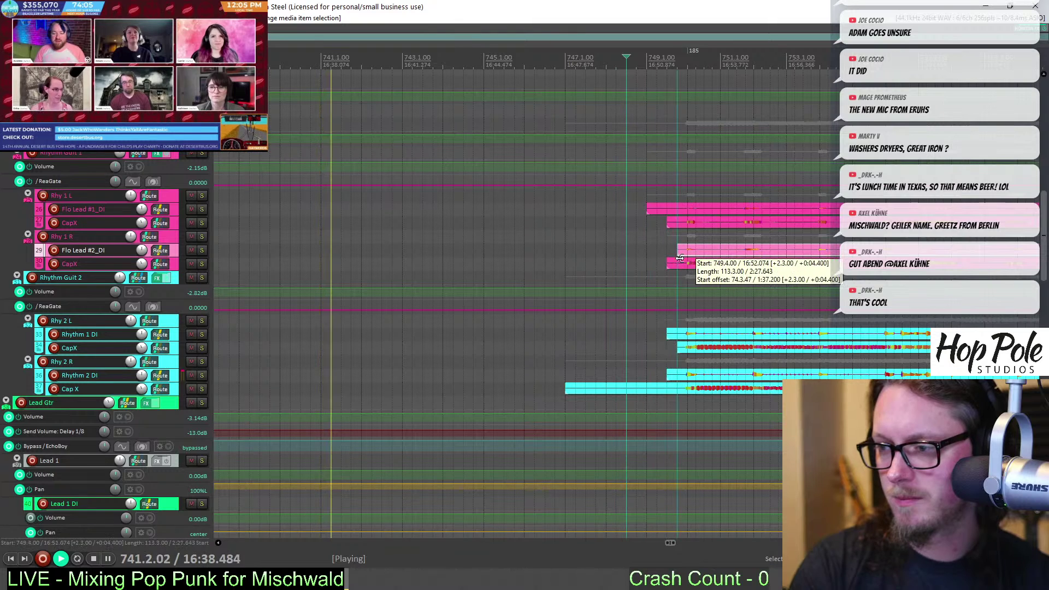
pyautogui.moveTo(647, 208); pyautogui.dragTo(677, 211)
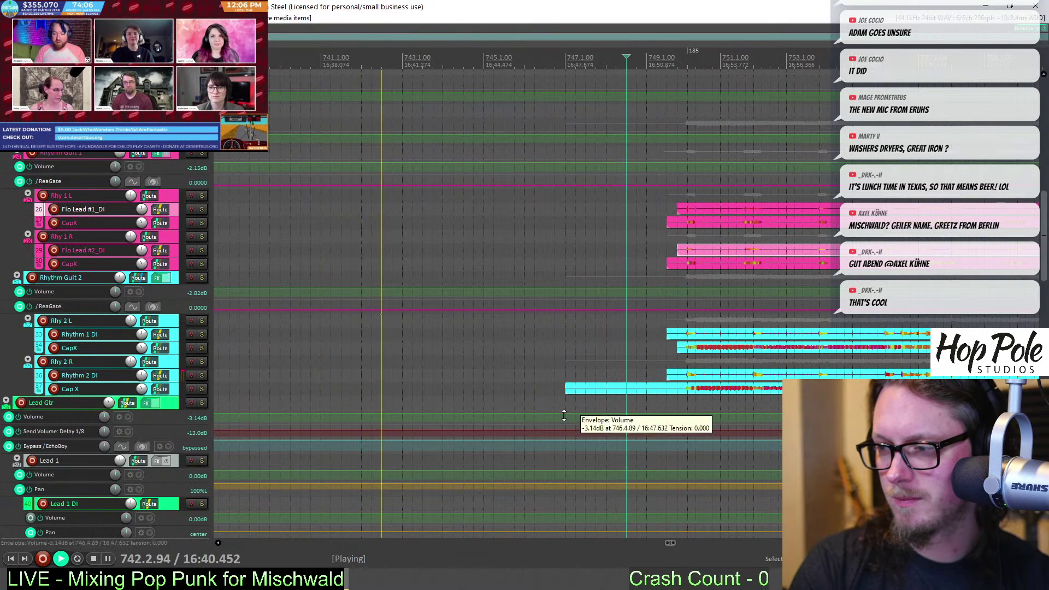
# Trim the start of the Cap X item under Rhy 2 R to 749.4.00 and enlarge the CapX track under Lead2 Gtr's Lead 1
pyautogui.moveTo(566, 388); pyautogui.dragTo(677, 398)
pyautogui.moveTo(1044, 197); pyautogui.dragTo(1044, 248)
pyautogui.scroll(-3, 702, 290)
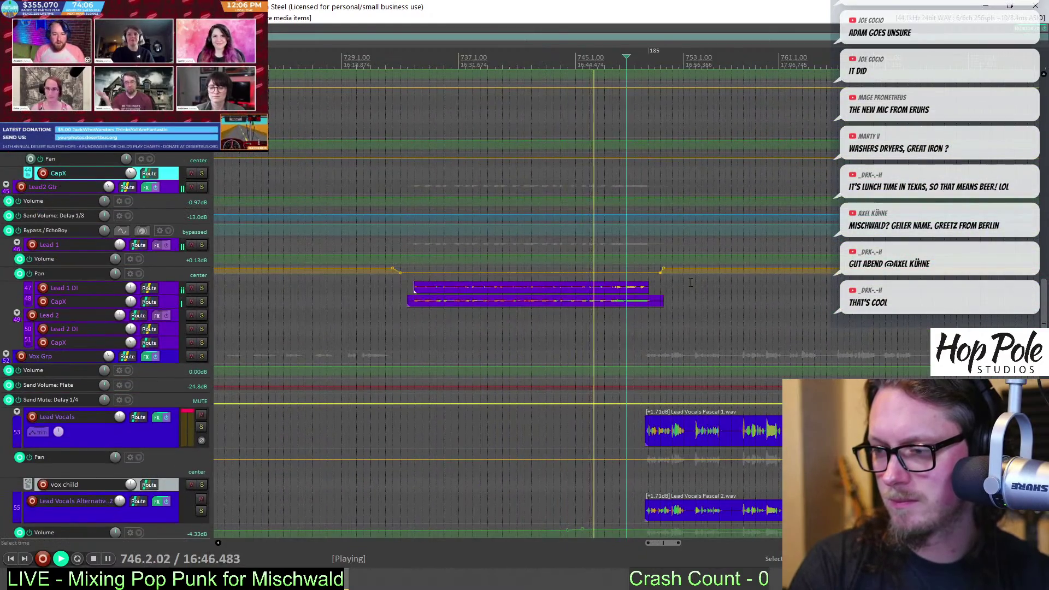
pyautogui.scroll(2, 646, 295)
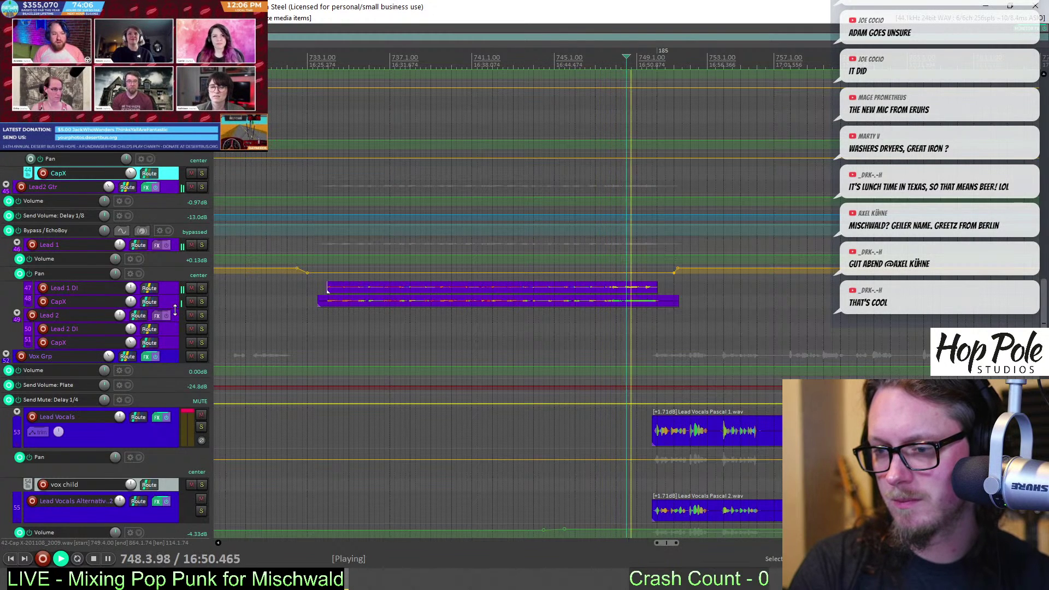
pyautogui.moveTo(175, 307); pyautogui.dragTo(174, 375)
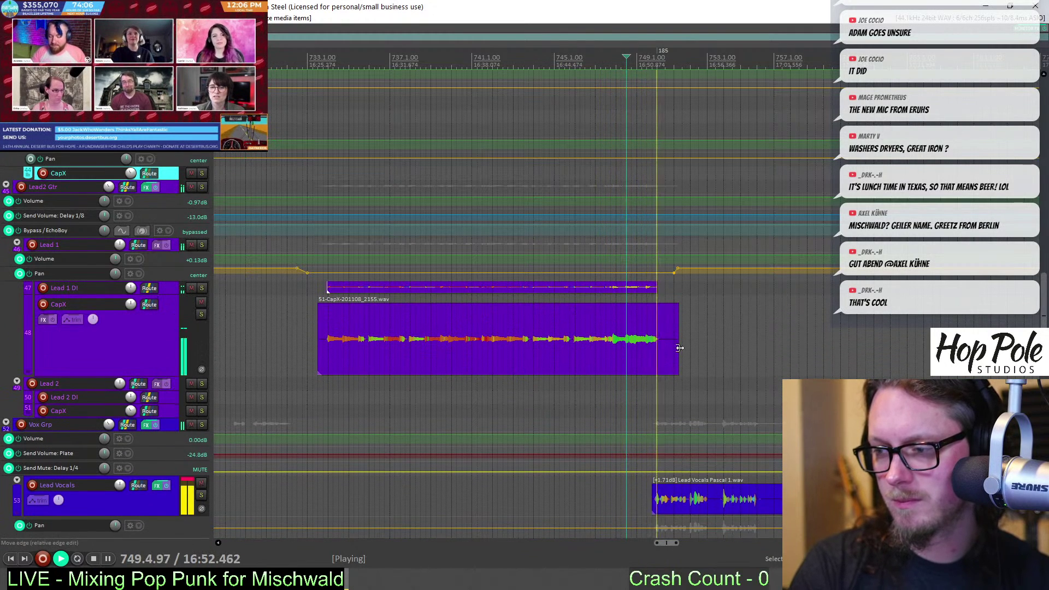
pyautogui.press('space')
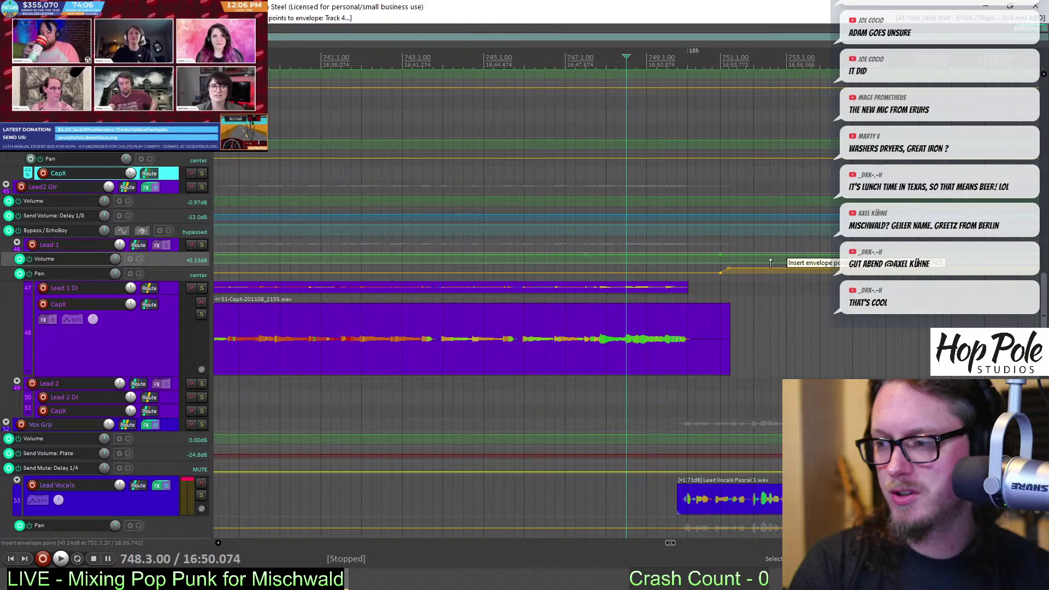
# Raise the Lead 1 volume envelope point at 751.1.00, enlarge its lane and play from 747.3.00 to check the lead guitar's ending
pyautogui.click(722, 253)
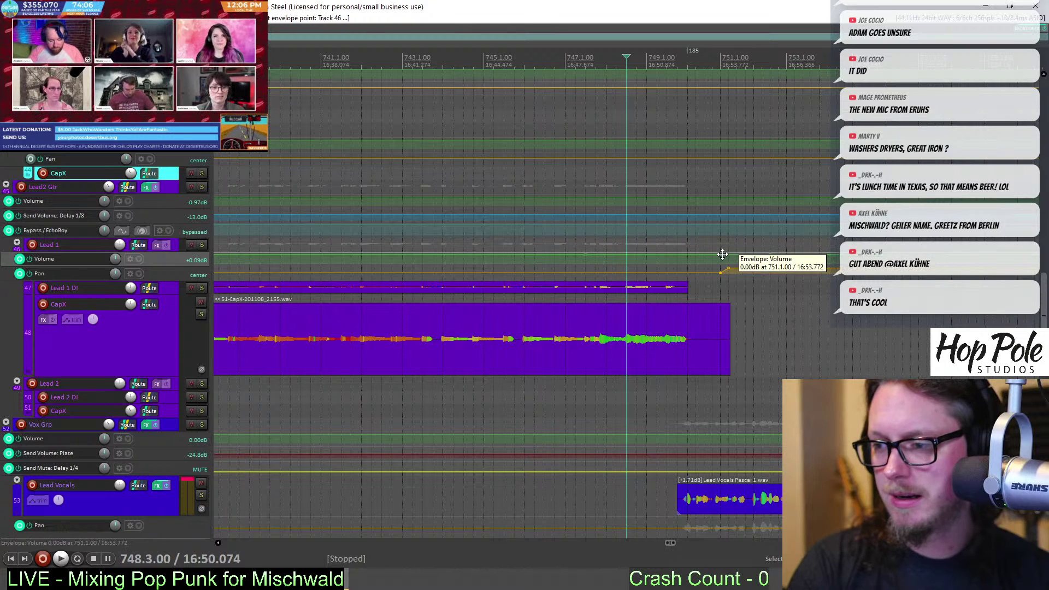
pyautogui.moveTo(722, 256); pyautogui.dragTo(722, 250)
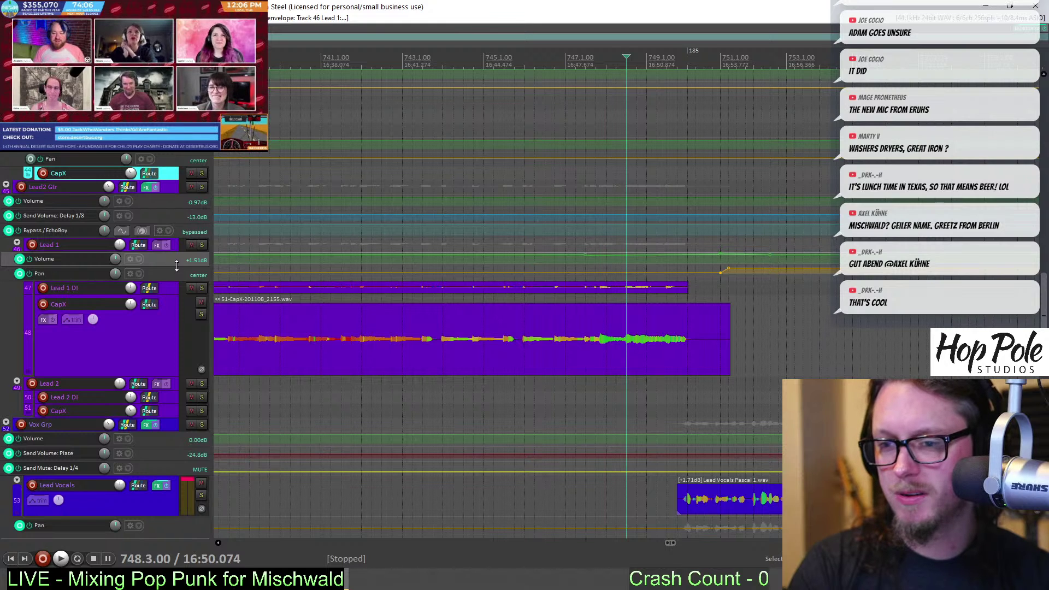
pyautogui.moveTo(177, 265); pyautogui.dragTo(180, 344)
pyautogui.click(584, 60)
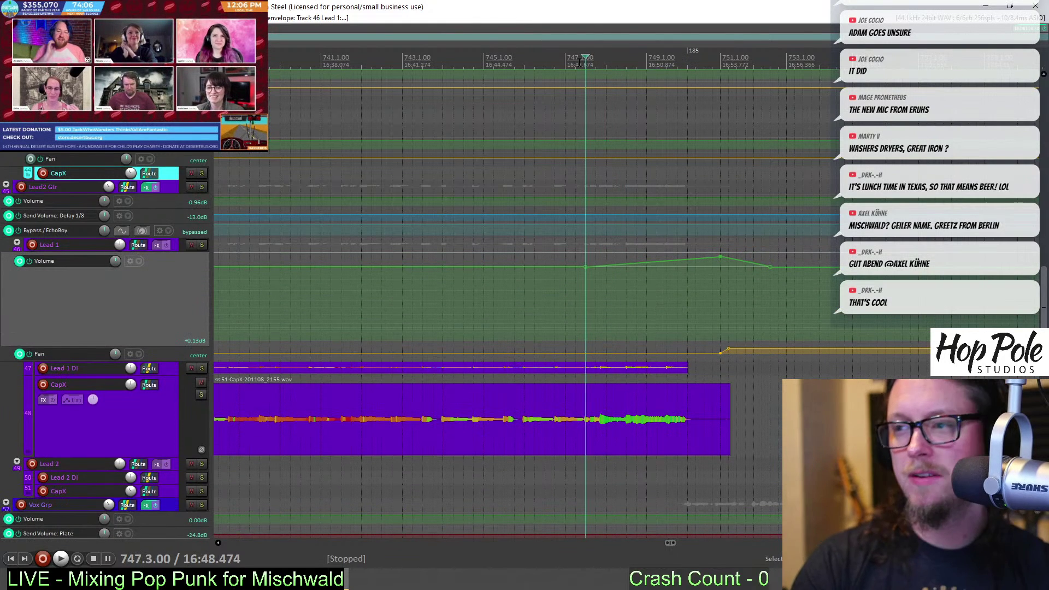
pyautogui.press('space')
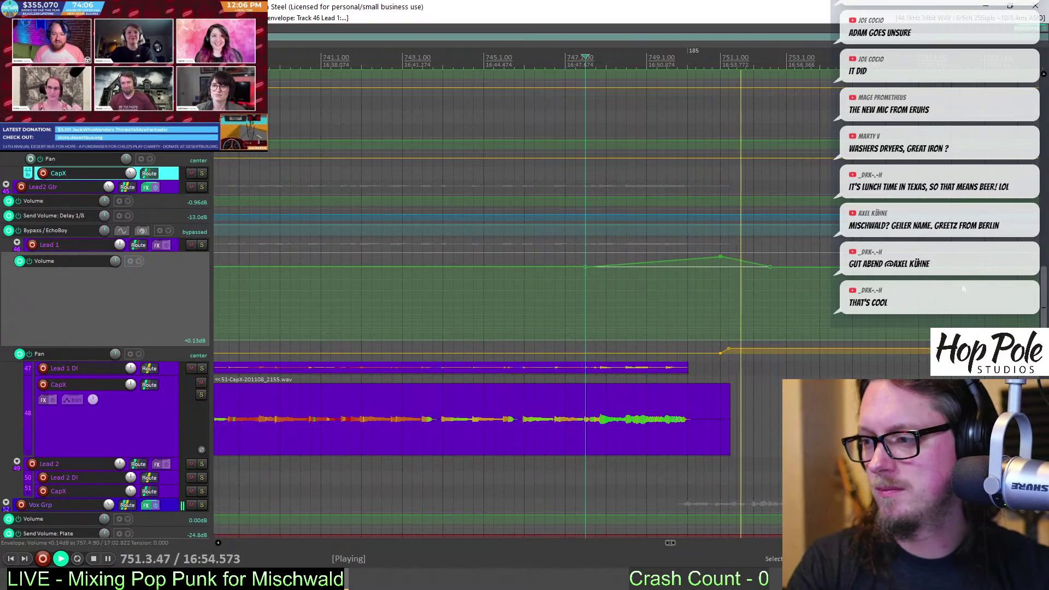
pyautogui.scroll(-5, 1047, 306)
pyautogui.scroll(-3, 730, 355)
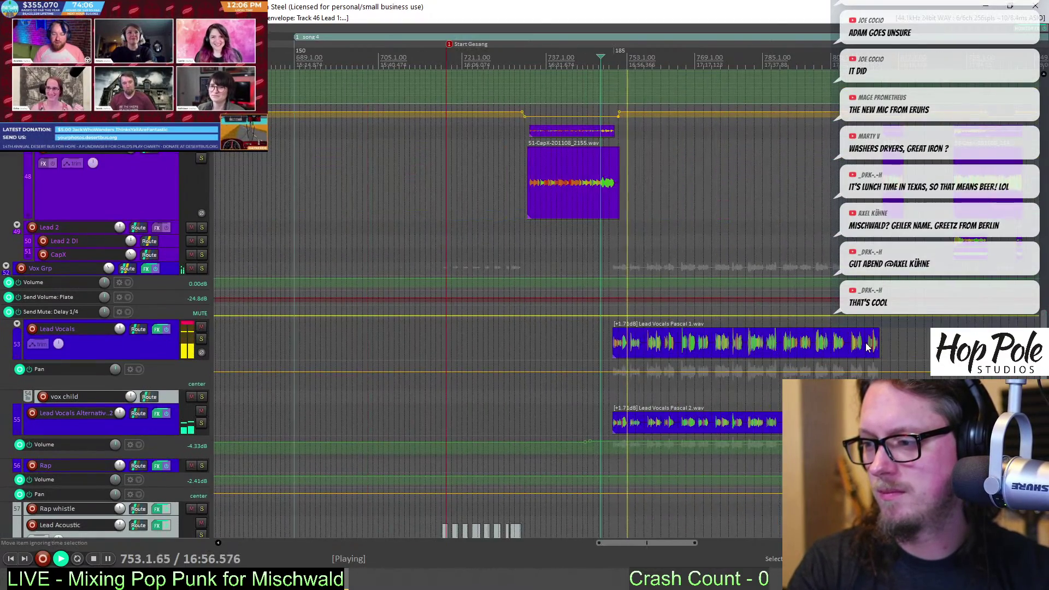
pyautogui.scroll(2, 730, 355)
pyautogui.scroll(3, 730, 355)
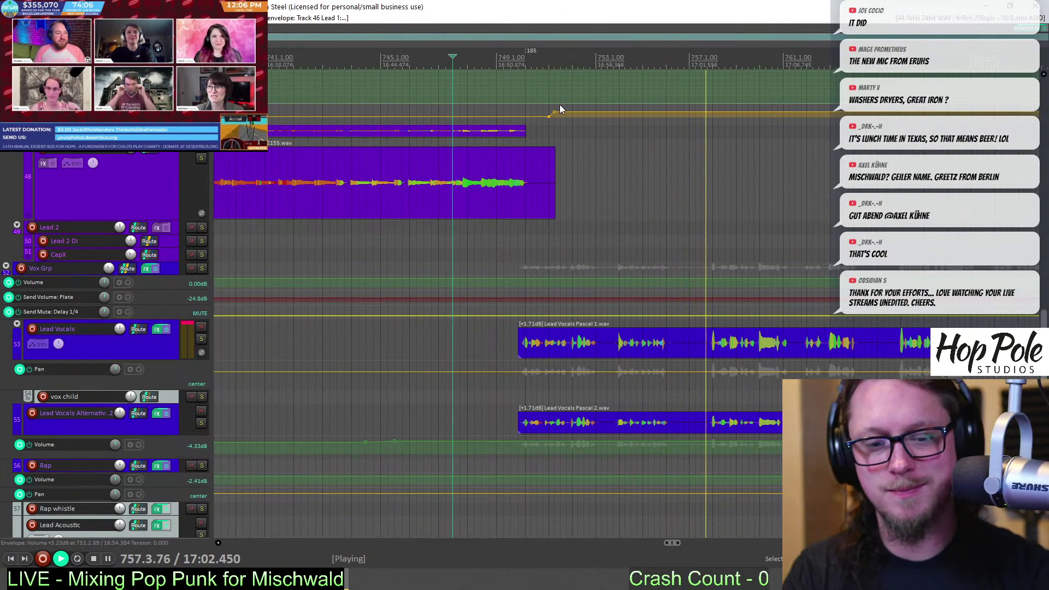
pyautogui.press('space')
# Play from 717.1.00, soloing the Lead Acoustic track to hear it alone and unsoloing it to hear it in context
pyautogui.scroll(-4, 677, 245)
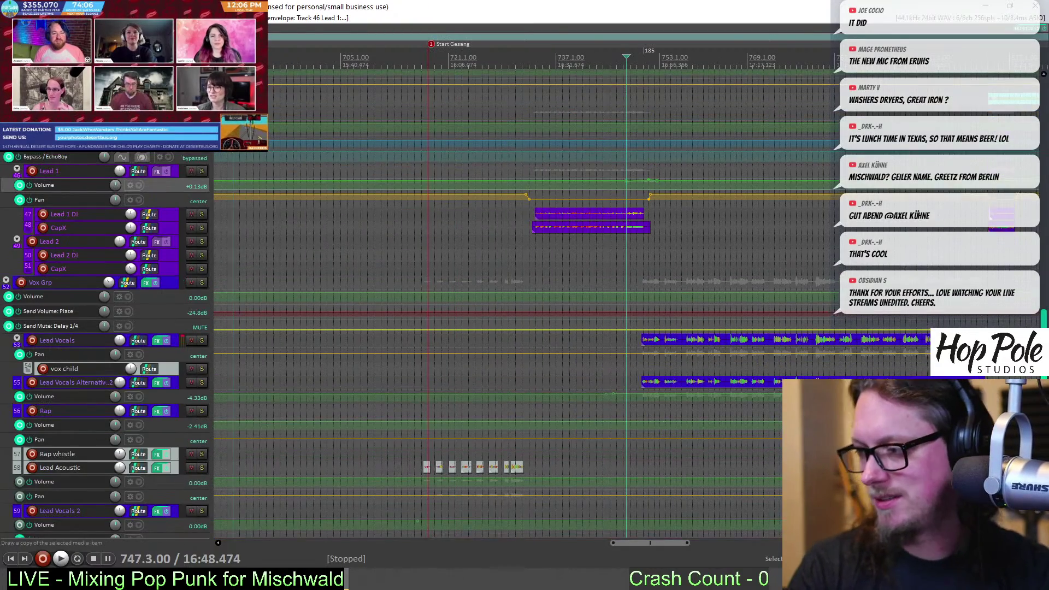
pyautogui.scroll(-5, 693, 276)
pyautogui.scroll(15, 1000, 153)
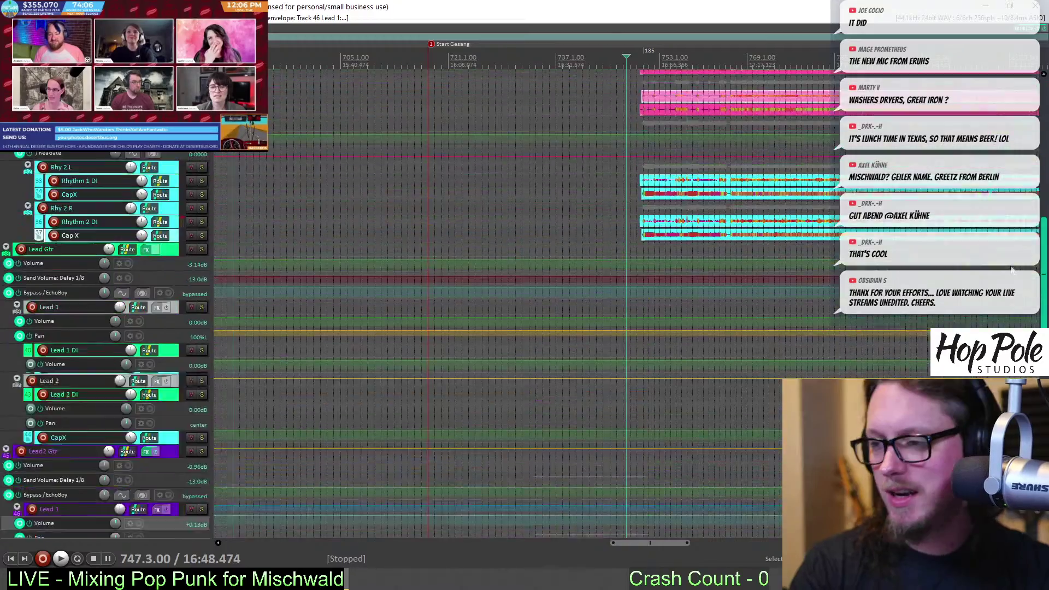
pyautogui.scroll(-15, 1009, 179)
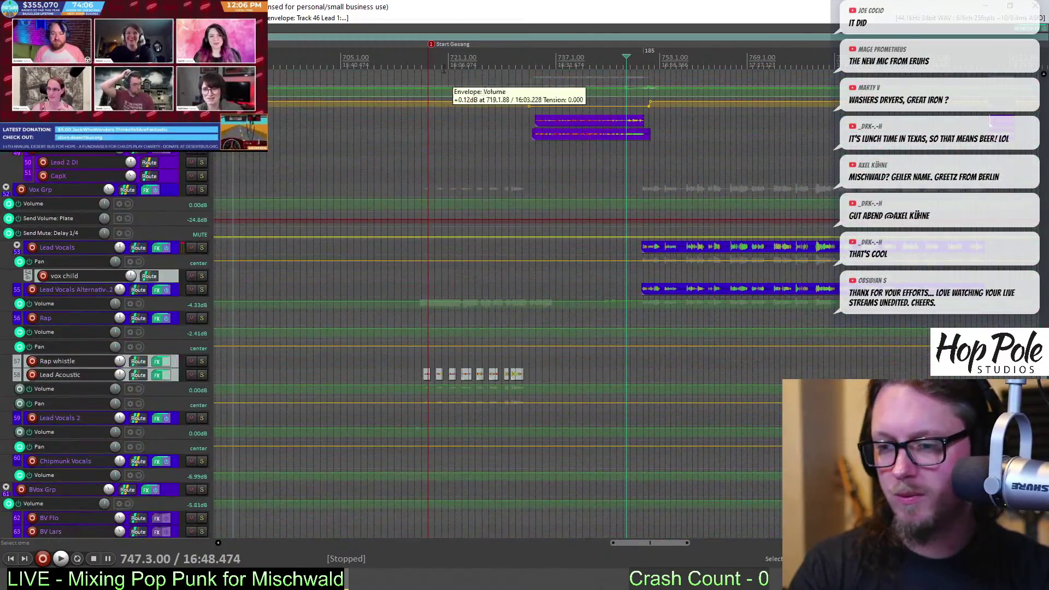
pyautogui.click(436, 213)
pyautogui.scroll(5, 482, 143)
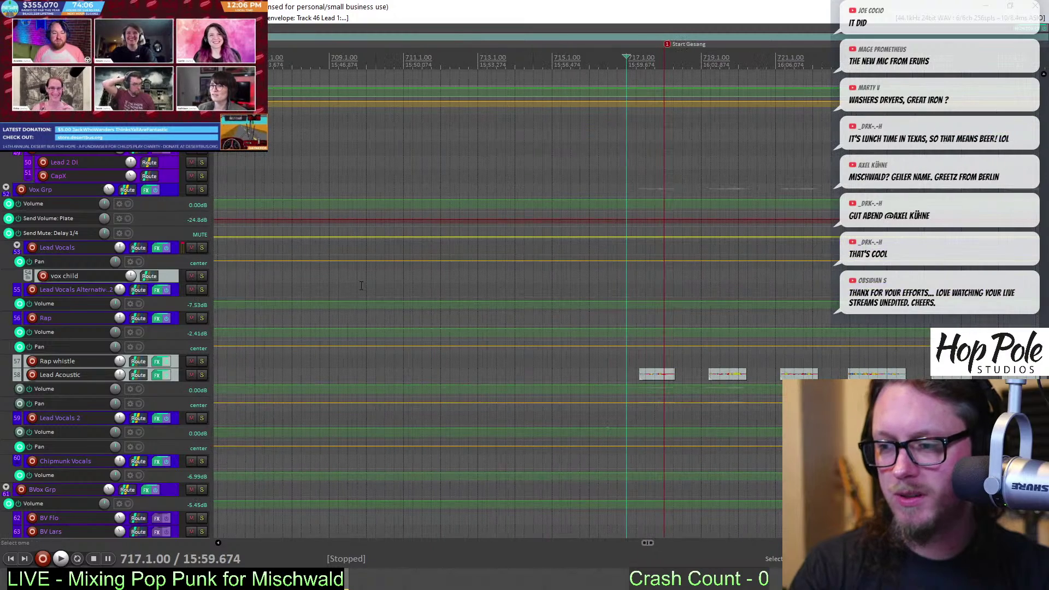
pyautogui.click(202, 375)
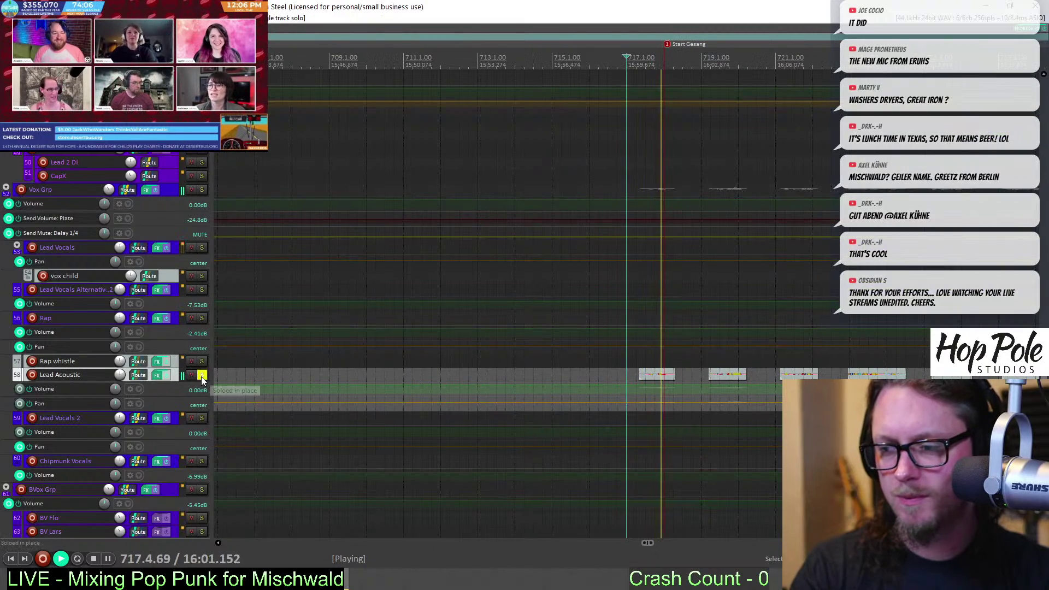
pyautogui.click(200, 377)
pyautogui.scroll(-4, 519, 301)
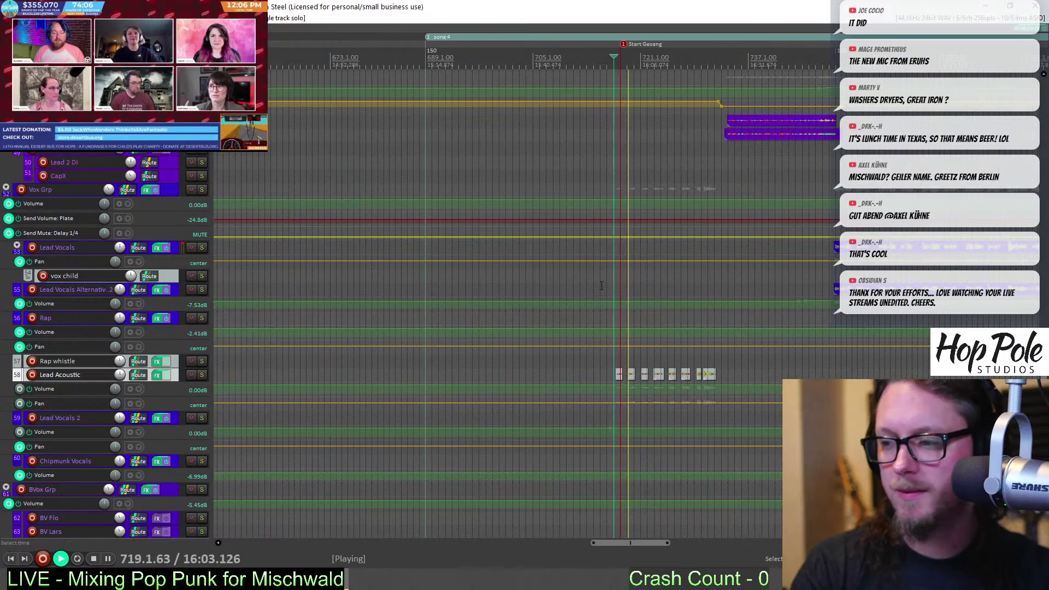
pyautogui.scroll(-3, 528, 328)
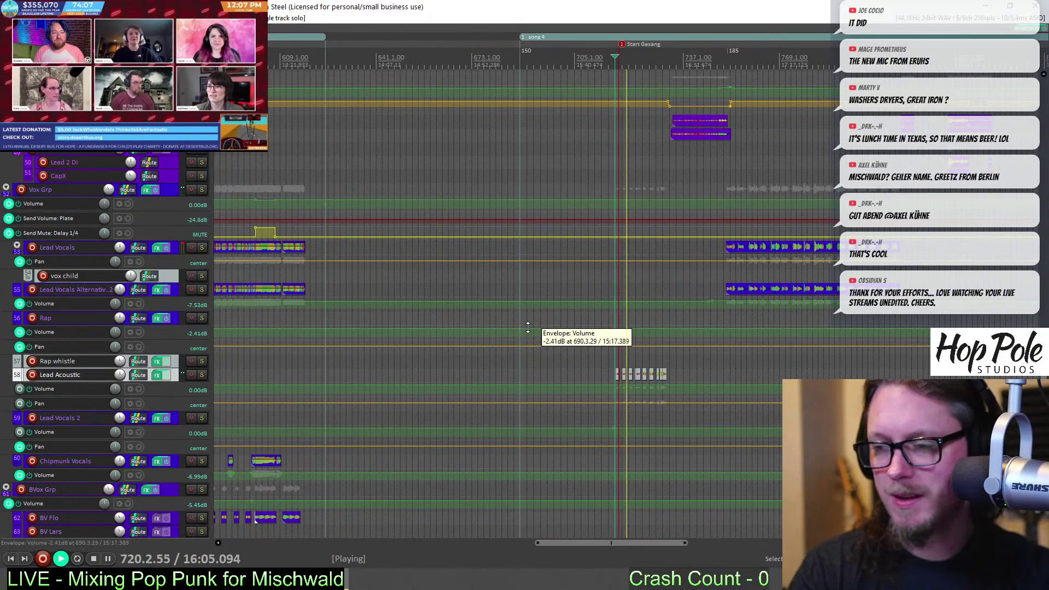
pyautogui.press('space')
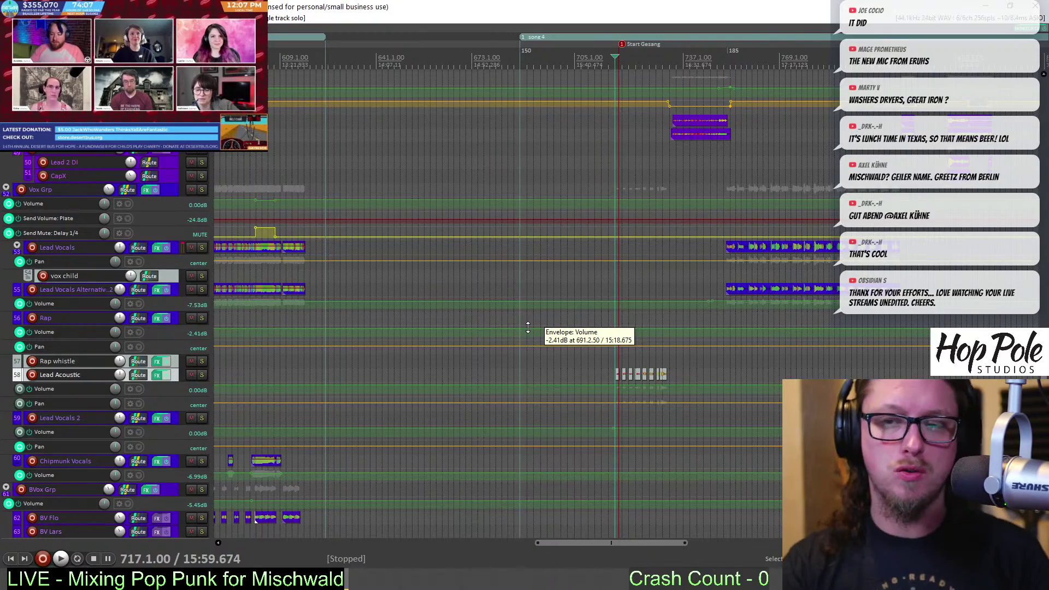
# Examine the vocal, backing vocal, shout and instrument tracks across the project for items missing from song 4
pyautogui.scroll(-3, 776, 323)
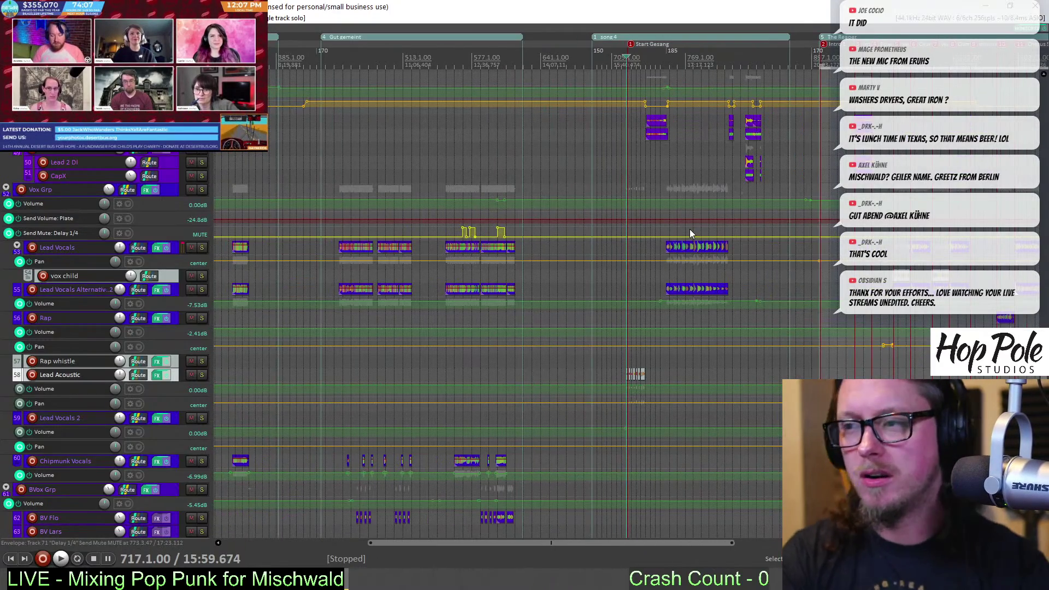
pyautogui.scroll(1, 689, 229)
pyautogui.scroll(3, 707, 215)
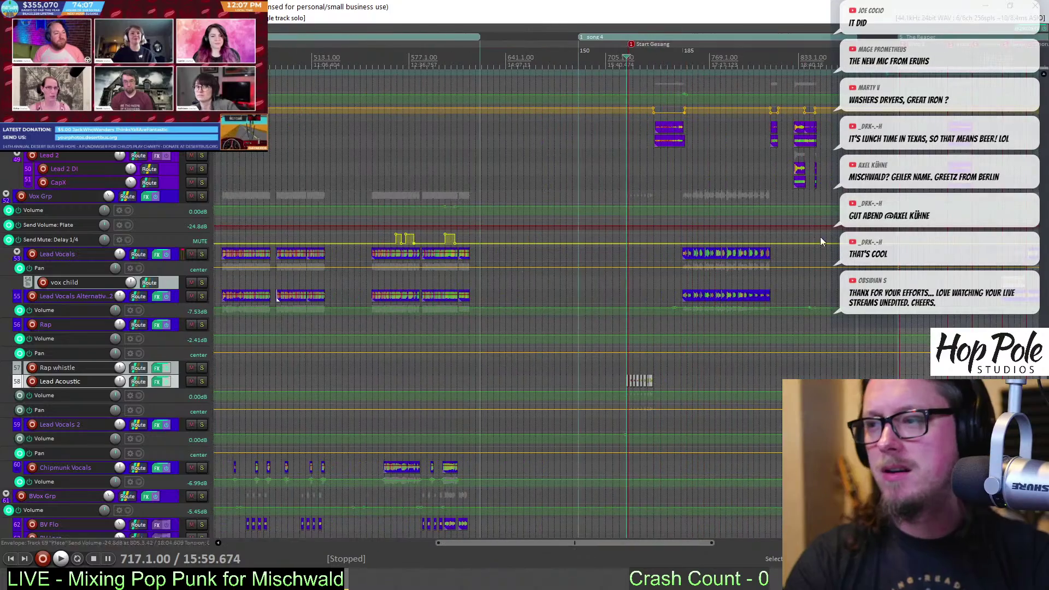
pyautogui.scroll(-5, 491, 327)
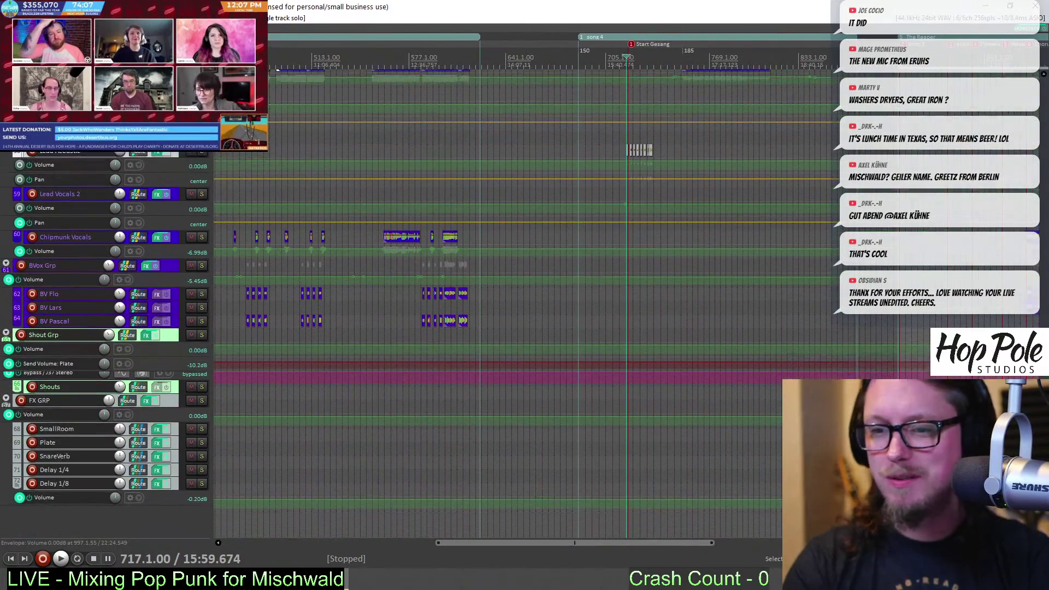
pyautogui.scroll(-4, 778, 323)
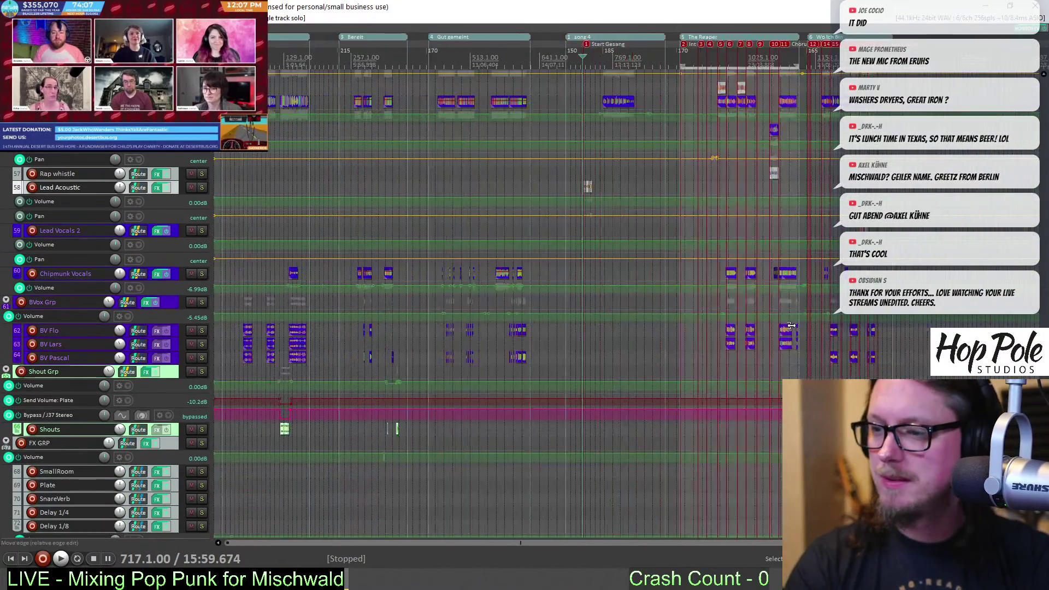
pyautogui.scroll(-4, 741, 301)
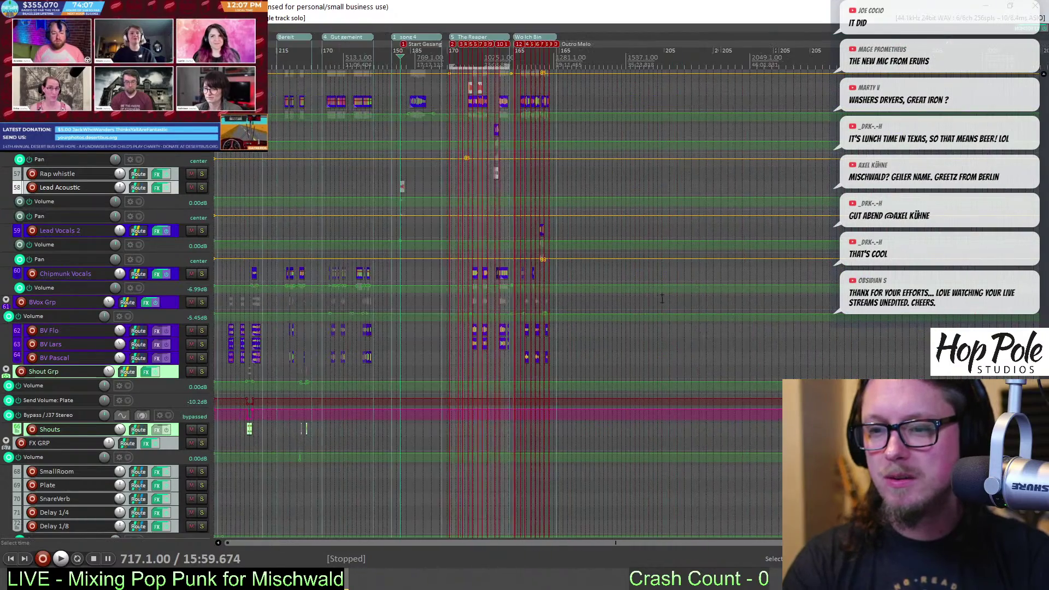
pyautogui.scroll(4, 685, 300)
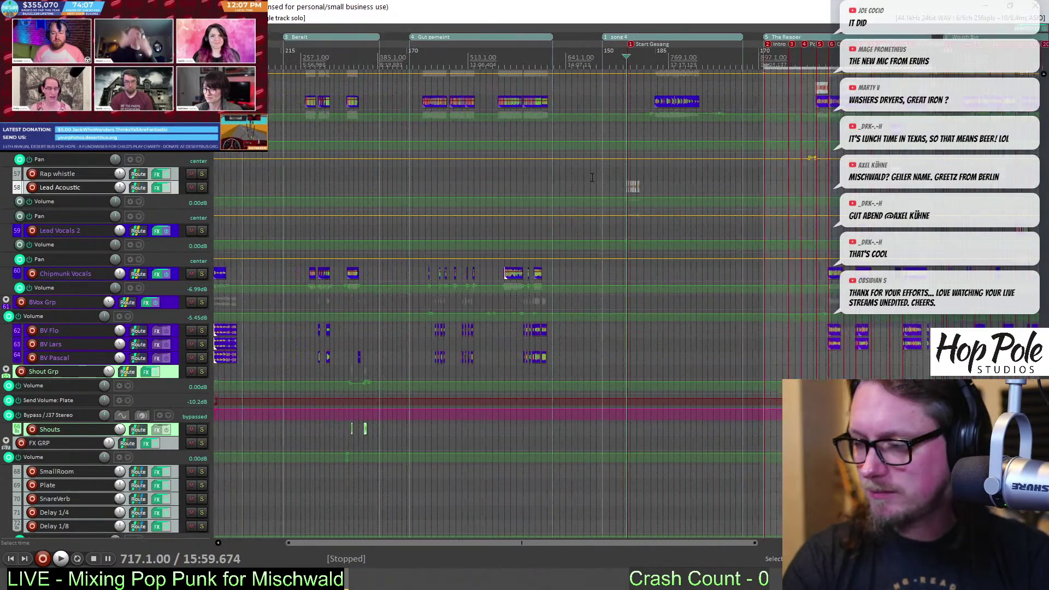
pyautogui.scroll(15, 497, 344)
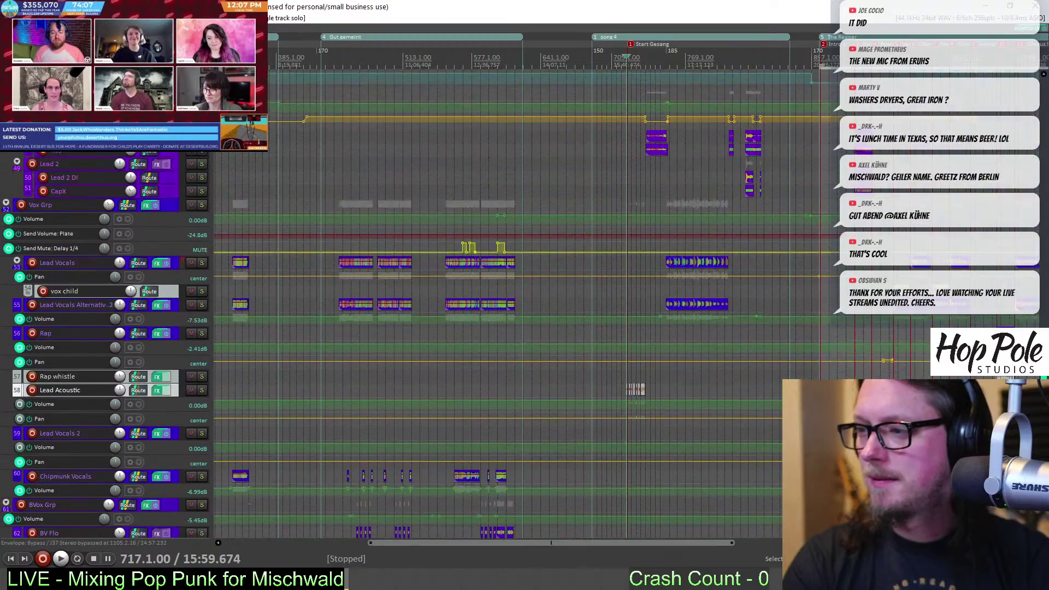
pyautogui.scroll(3, 497, 344)
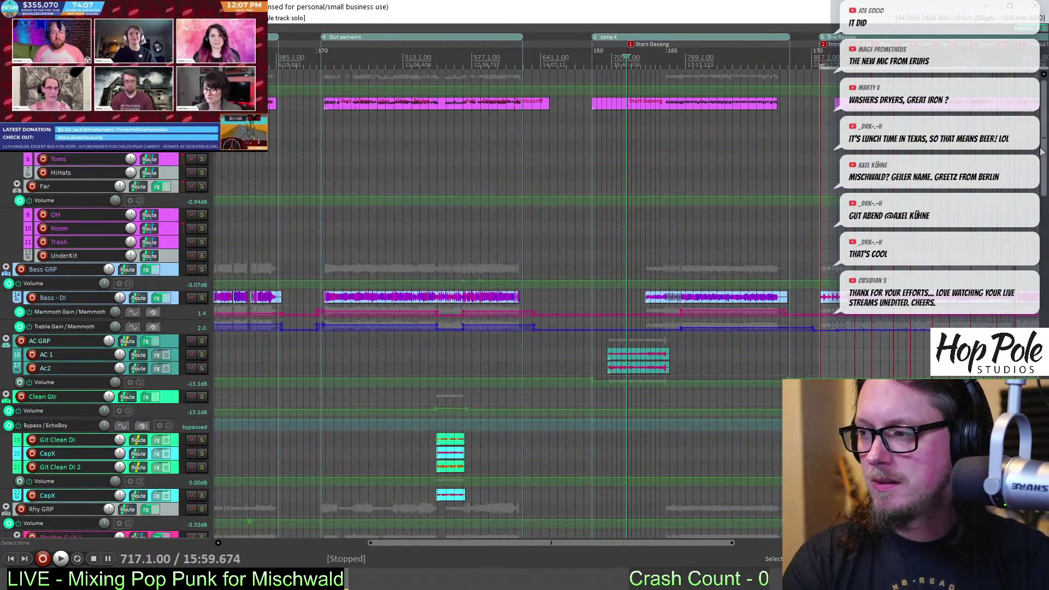
pyautogui.moveTo(1043, 160); pyautogui.dragTo(1043, 327)
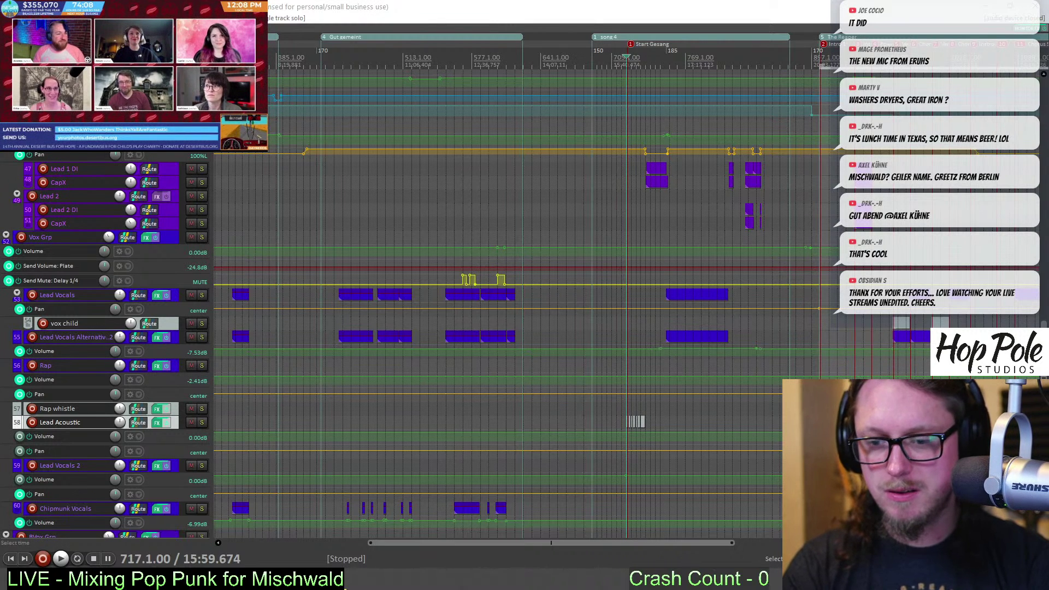
# Import Chipmunk Vocals.wav onto the Chipmunk Vocals track at the start of song 4 and enlarge the track
pyautogui.moveTo(554, 434); pyautogui.dragTo(593, 514)
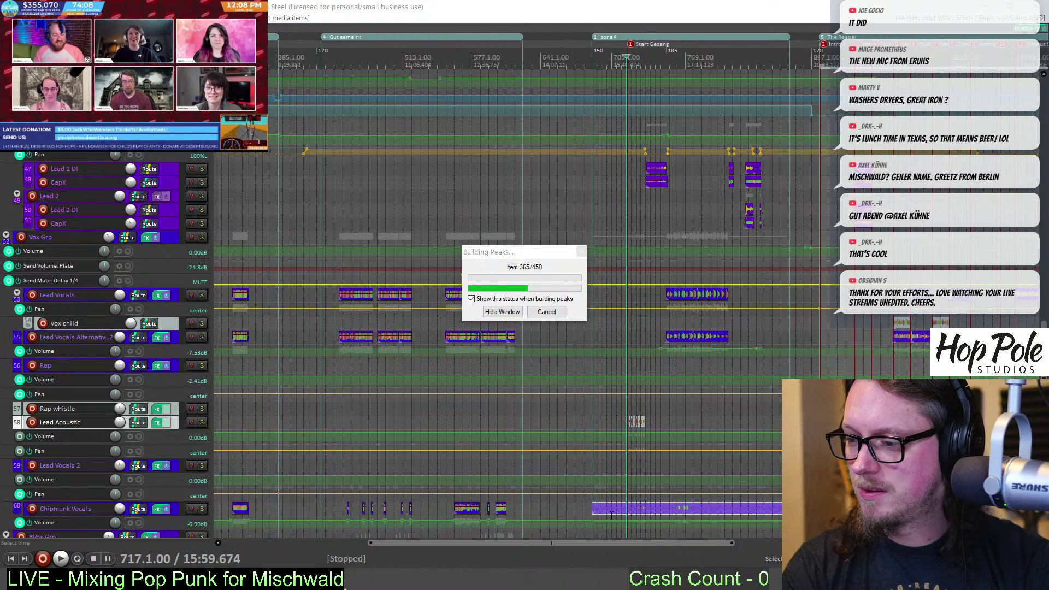
pyautogui.scroll(-4, 15, 444)
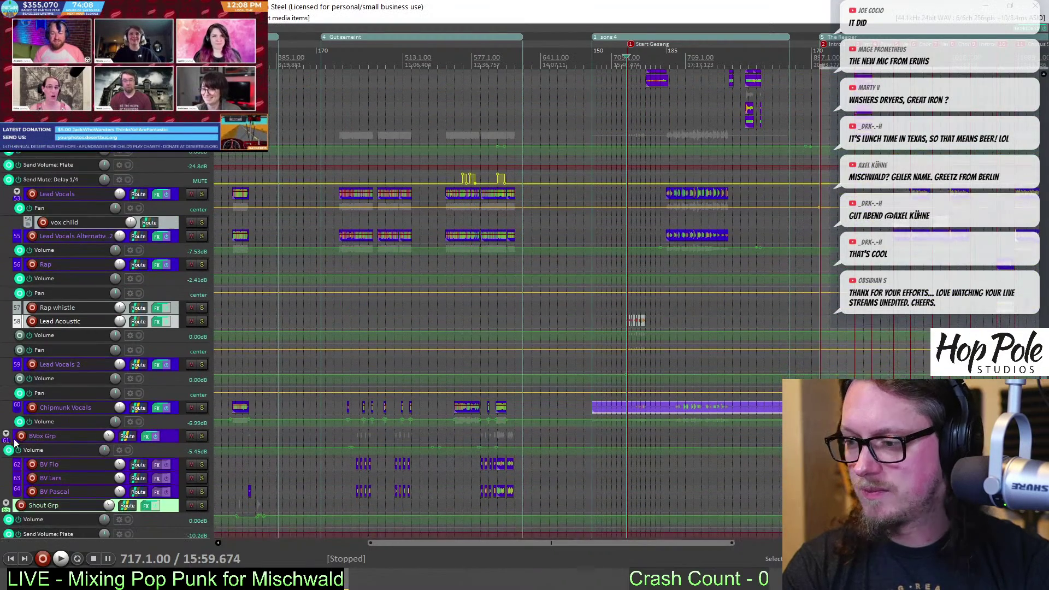
pyautogui.click(181, 417)
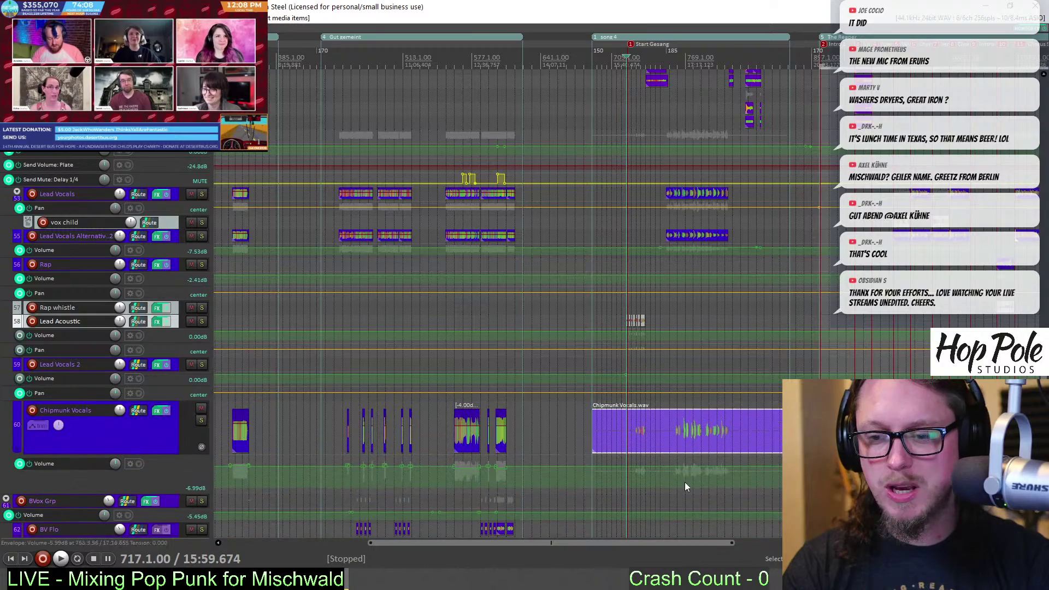
# Split the Chipmunk Vocals item after its first sung passage and trim the silence around both passages
pyautogui.scroll(5, 653, 428)
pyautogui.moveTo(379, 429); pyautogui.dragTo(550, 431)
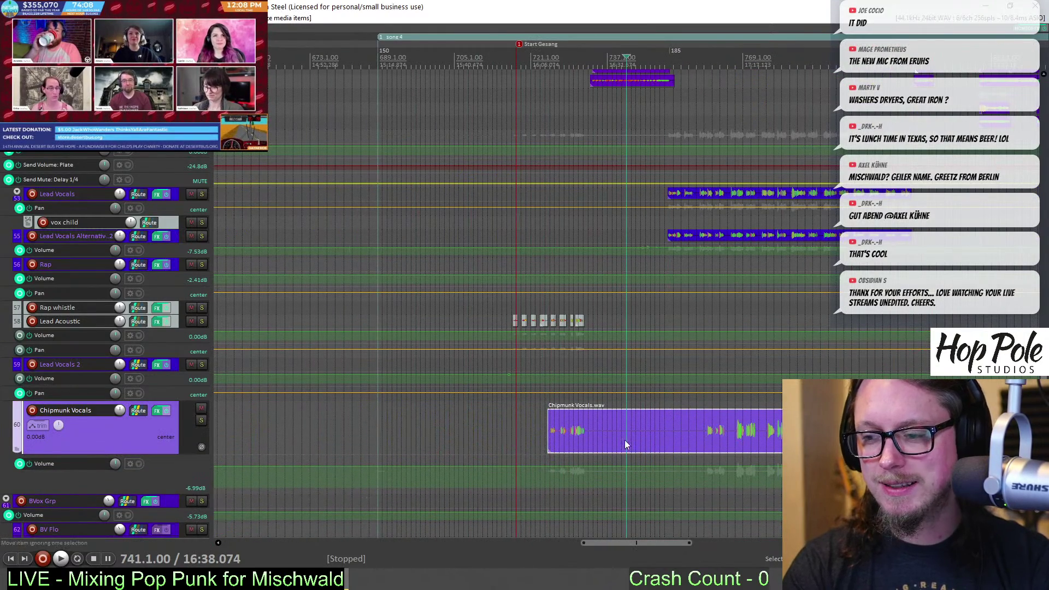
pyautogui.click(590, 434)
pyautogui.press('s')
pyautogui.moveTo(592, 430); pyautogui.dragTo(709, 431)
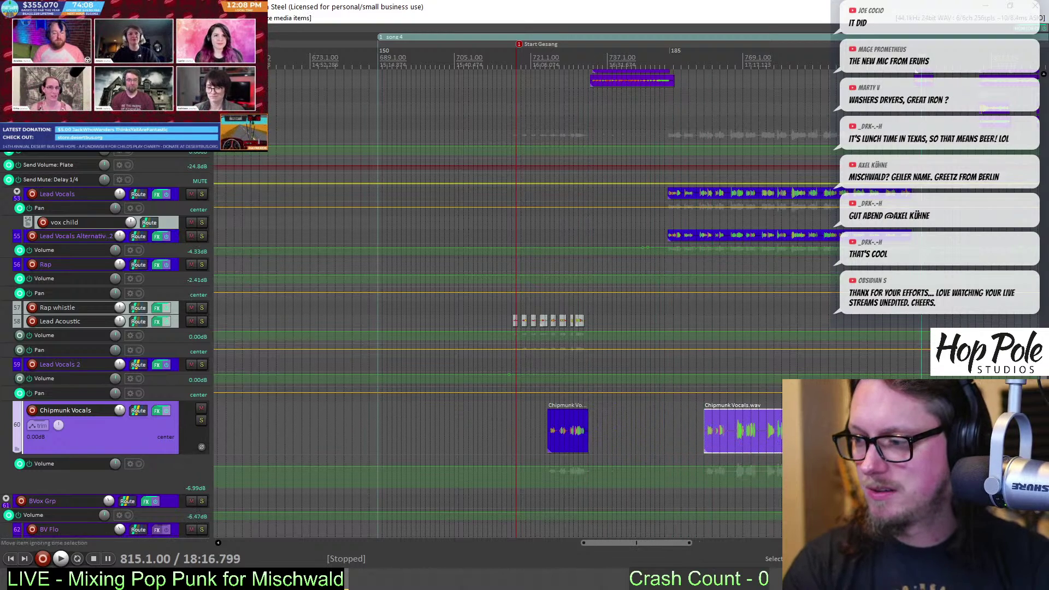
pyautogui.scroll(-3, 628, 422)
pyautogui.scroll(2, 627, 421)
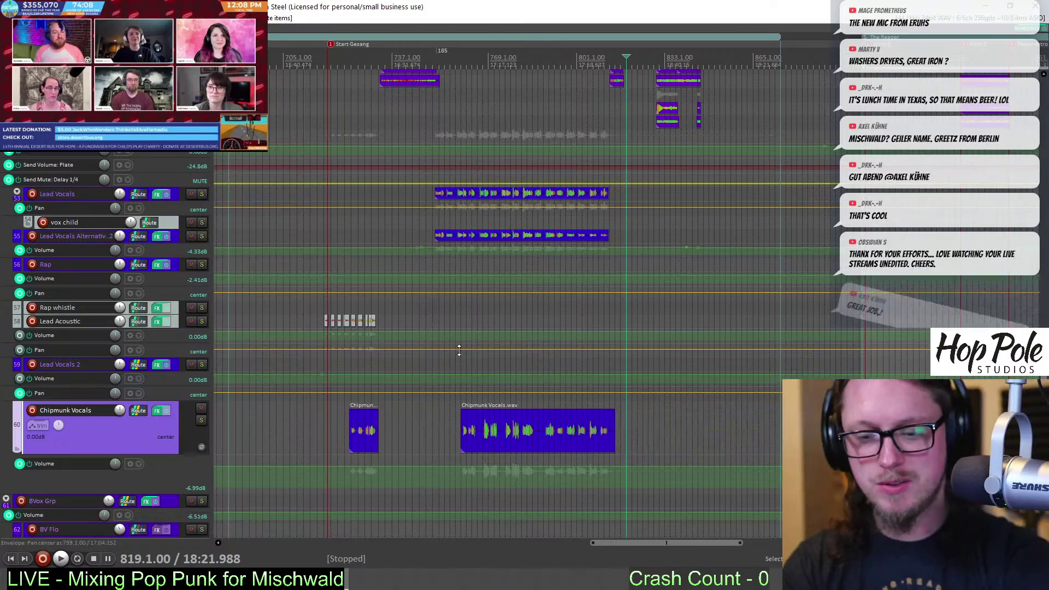
# Play from bar 724.2 and trim the start of the first song 4 Chipmunk Vocals item closer to its first sung phrase
pyautogui.scroll(-2, 459, 350)
pyautogui.scroll(4, 552, 93)
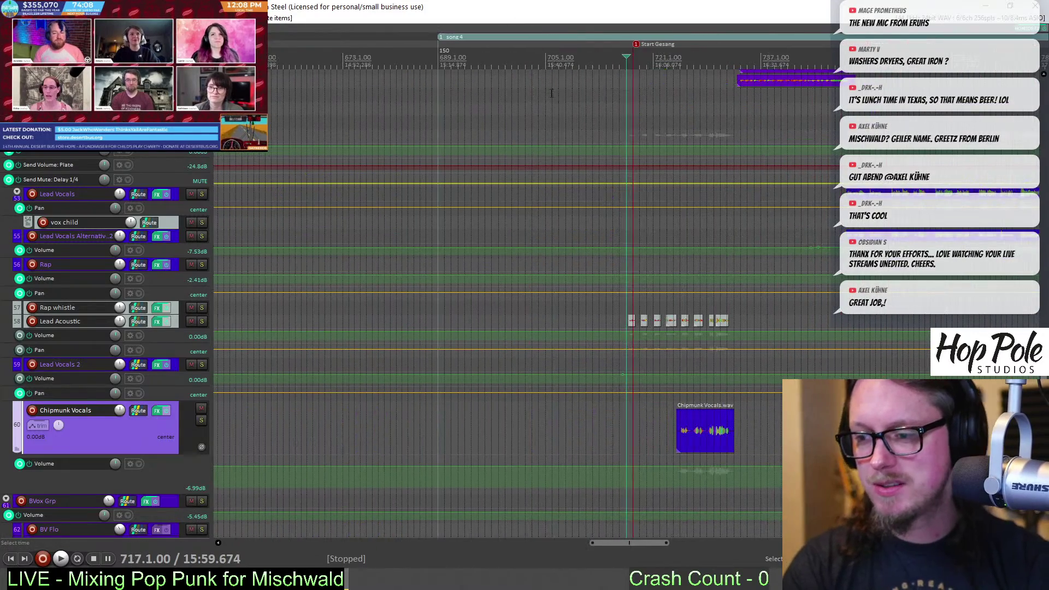
pyautogui.scroll(2, 661, 58)
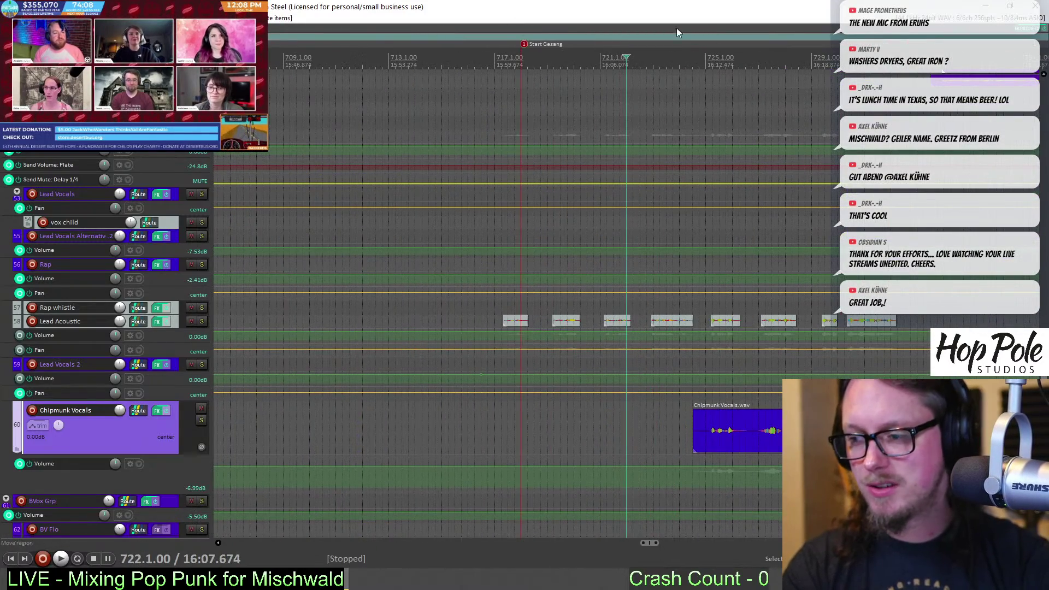
pyautogui.click(686, 59)
pyautogui.press('space')
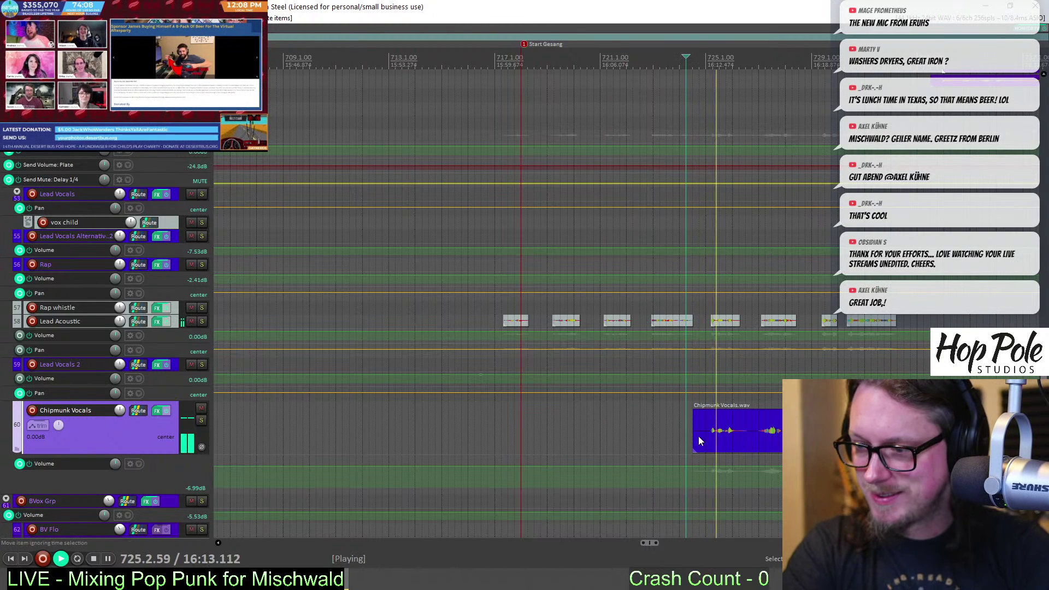
pyautogui.moveTo(698, 435); pyautogui.dragTo(711, 436)
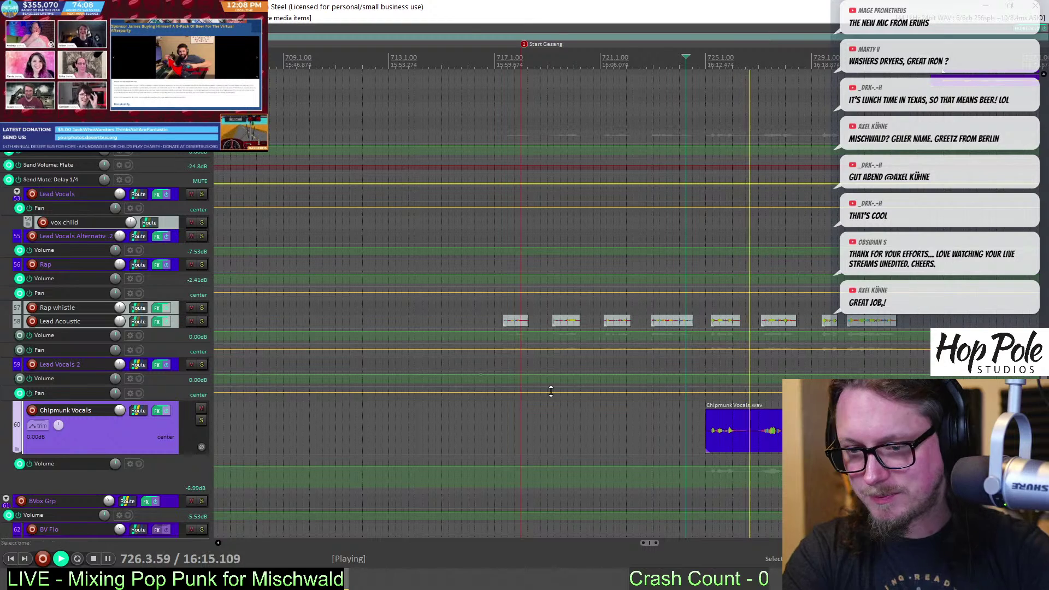
# Enlarge the Lead Vocals 2 volume envelope and lower it to -6.80 dB across the first chipmunk passage
pyautogui.moveTo(168, 385); pyautogui.dragTo(168, 427)
pyautogui.click(679, 379)
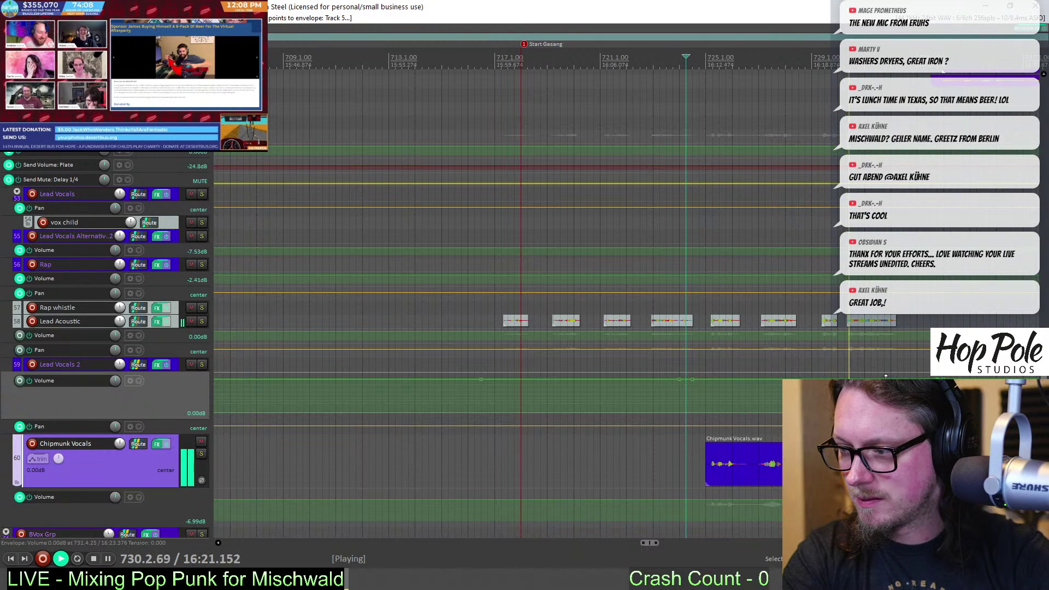
pyautogui.moveTo(884, 377); pyautogui.dragTo(884, 384)
pyautogui.press('space')
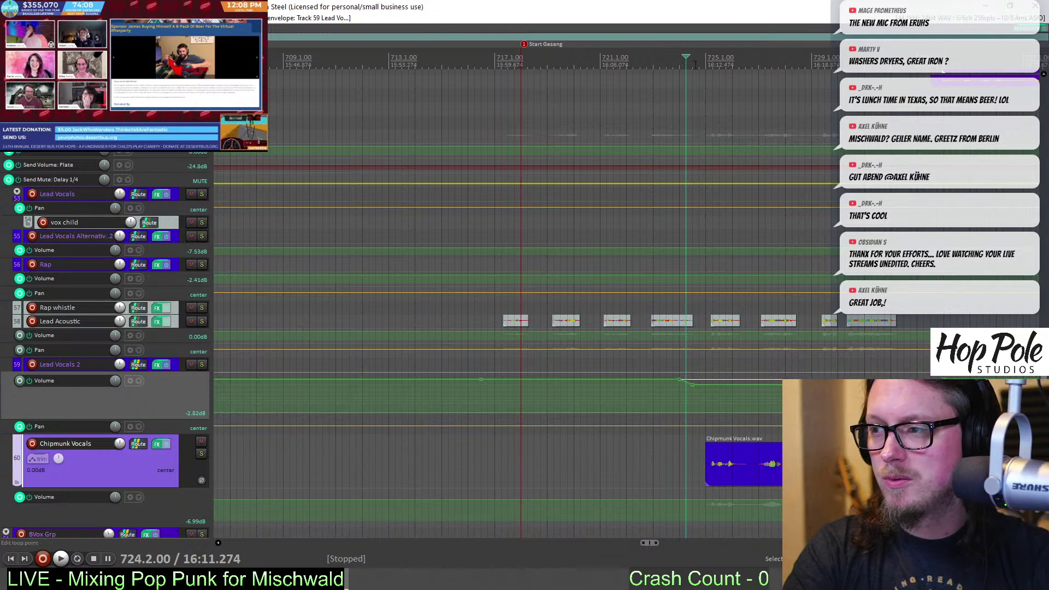
pyautogui.press('Right')
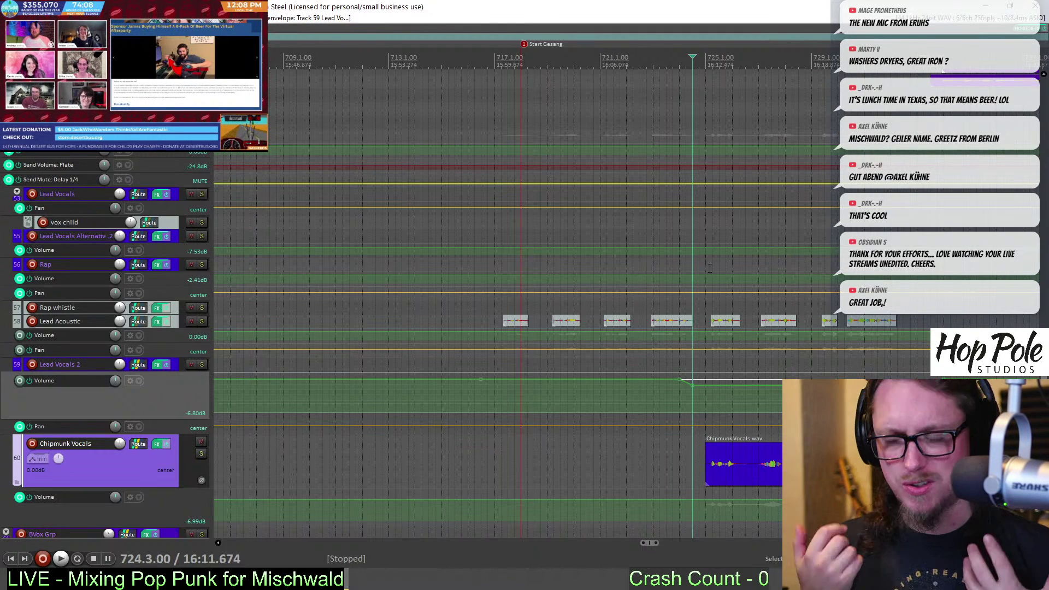
# Play the passage from 724.3.00 and lower the Lead Vocals 2 volume envelope further over its second half
pyautogui.press('space')
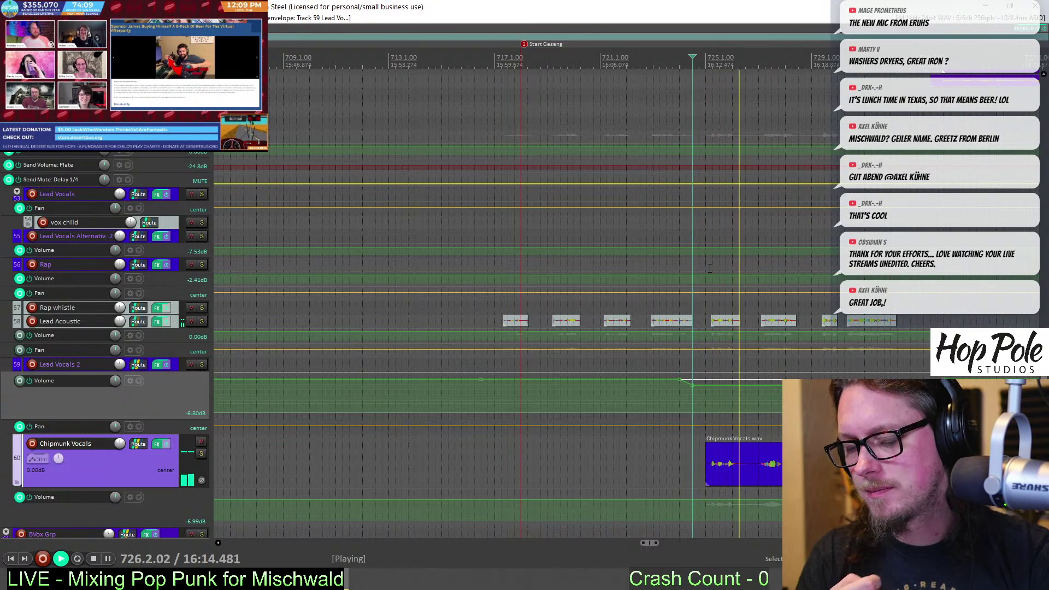
pyautogui.scroll(-2, 782, 279)
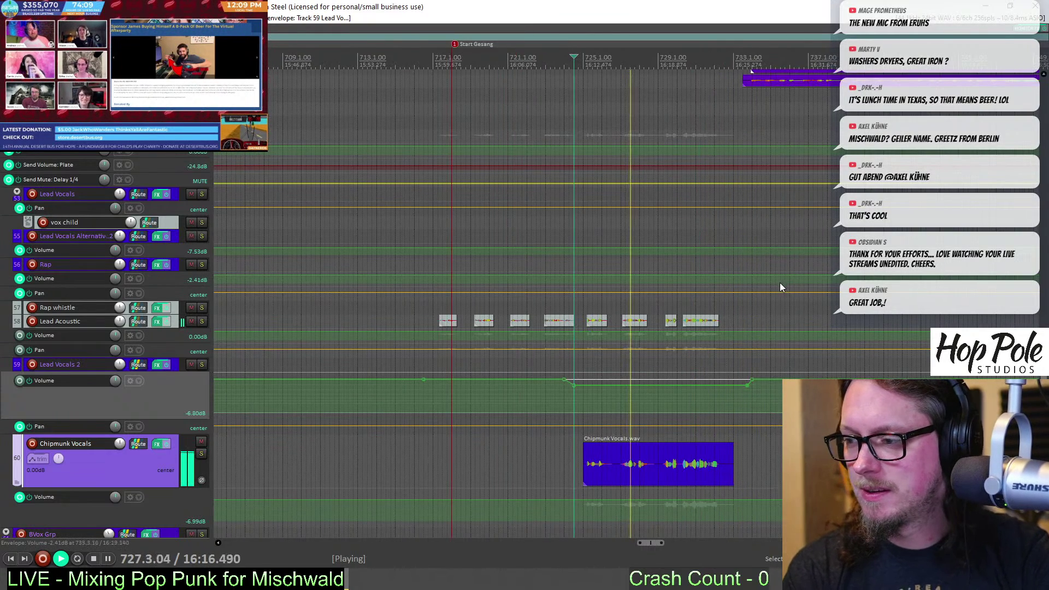
pyautogui.scroll(2, 778, 284)
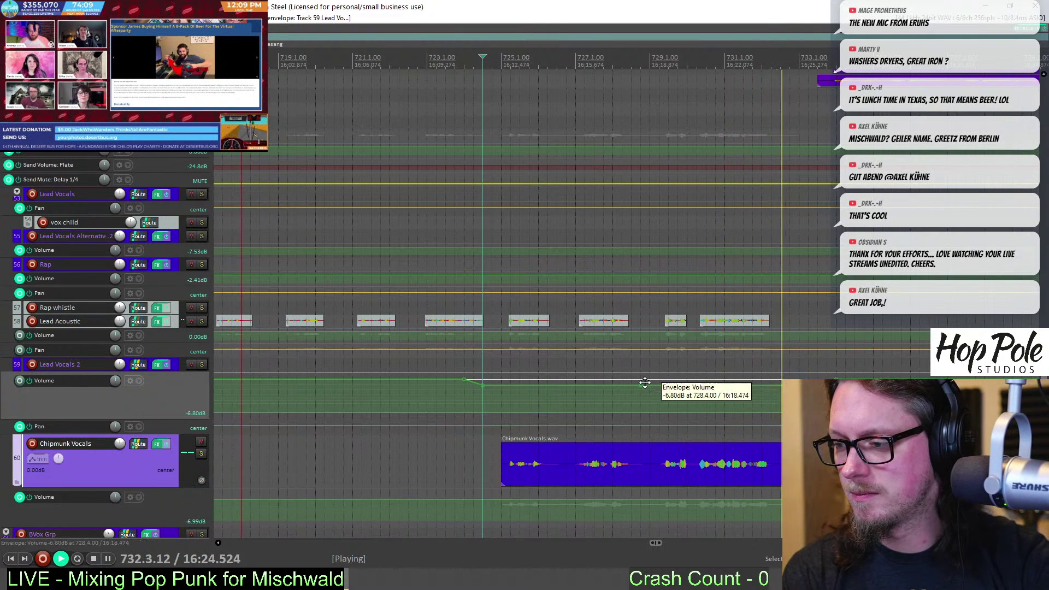
pyautogui.press('space')
pyautogui.moveTo(649, 385); pyautogui.dragTo(679, 394)
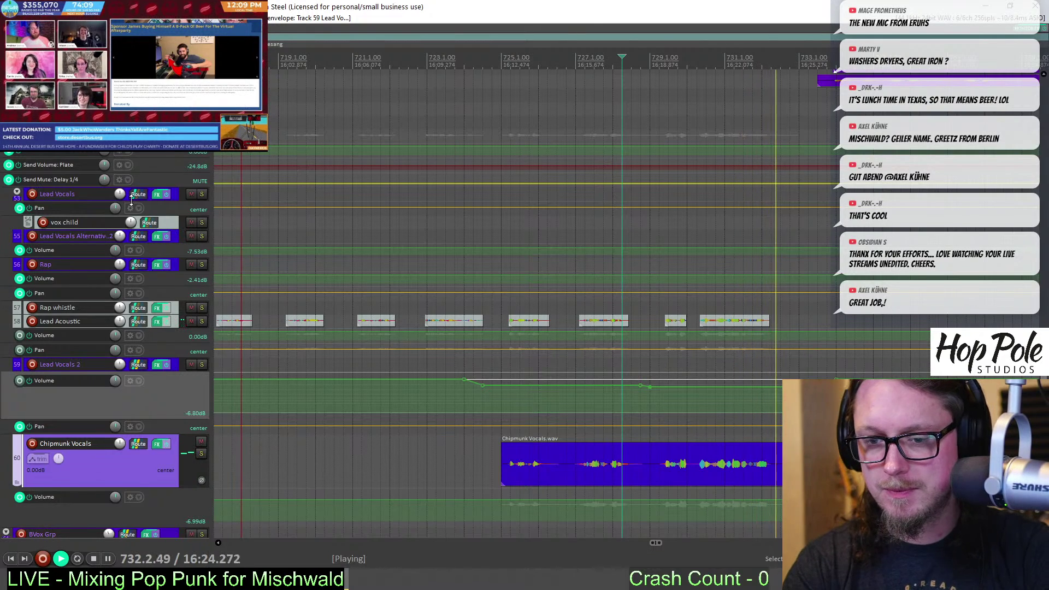
# Delete the volume dip just added to the Lead Vocals 2 envelope
pyautogui.scroll(-3, 557, 370)
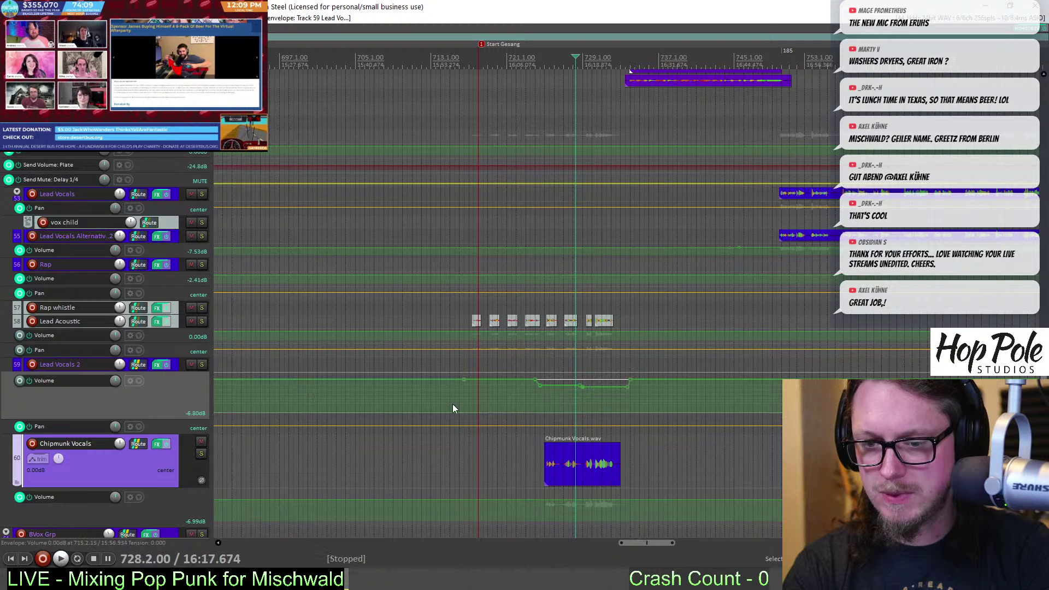
pyautogui.moveTo(452, 408); pyautogui.dragTo(498, 405)
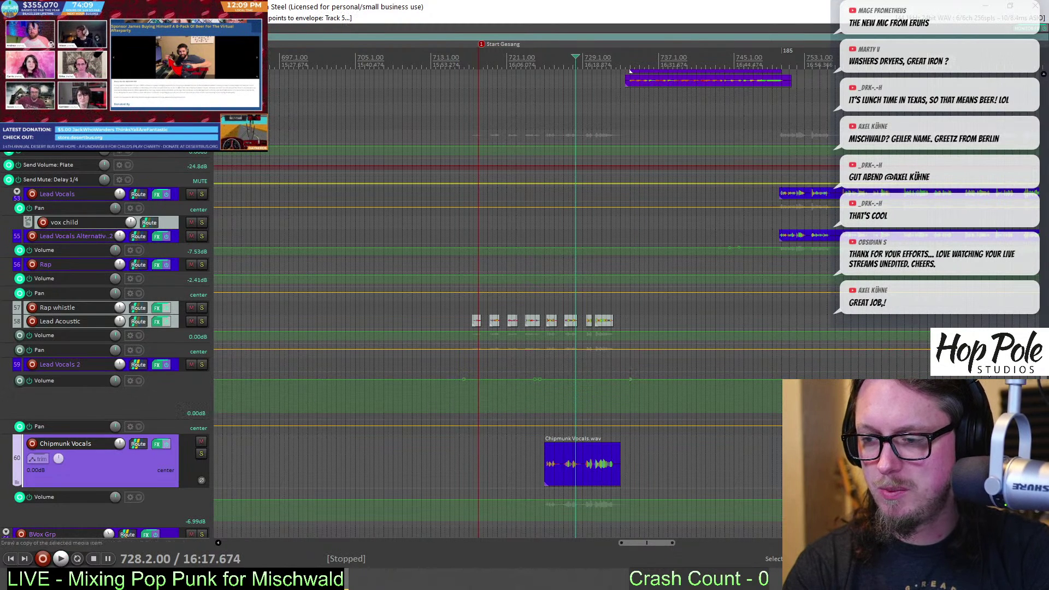
# Add points to the Chipmunk Vocals volume envelope around the first song 4 item and lower that section to -10.7 dB
pyautogui.scroll(-3, 641, 386)
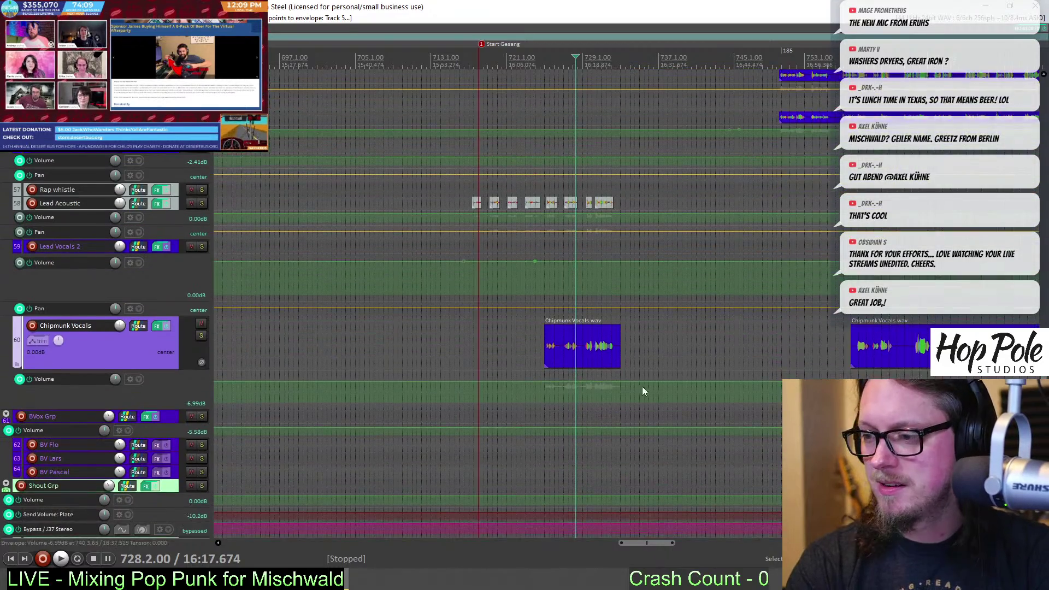
pyautogui.scroll(6, 608, 392)
pyautogui.scroll(-3, 714, 375)
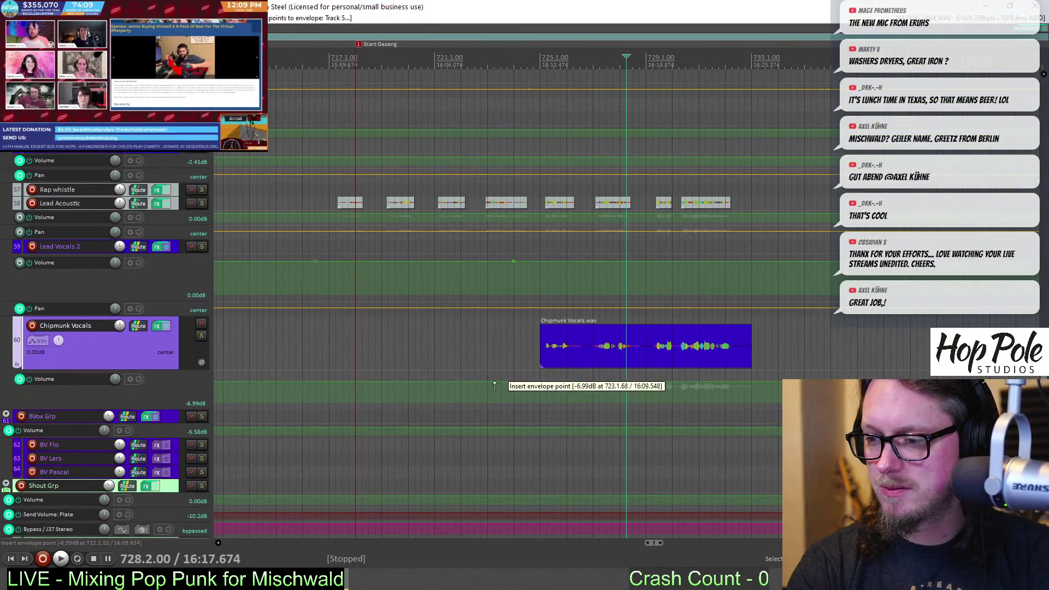
pyautogui.moveTo(495, 385); pyautogui.dragTo(522, 384)
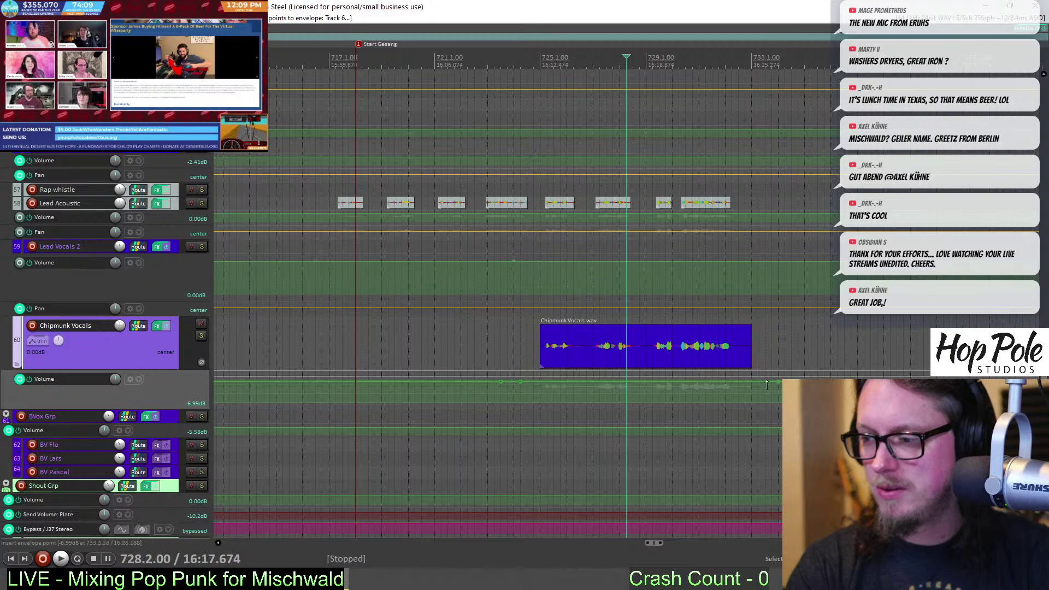
pyautogui.moveTo(643, 379); pyautogui.dragTo(644, 383)
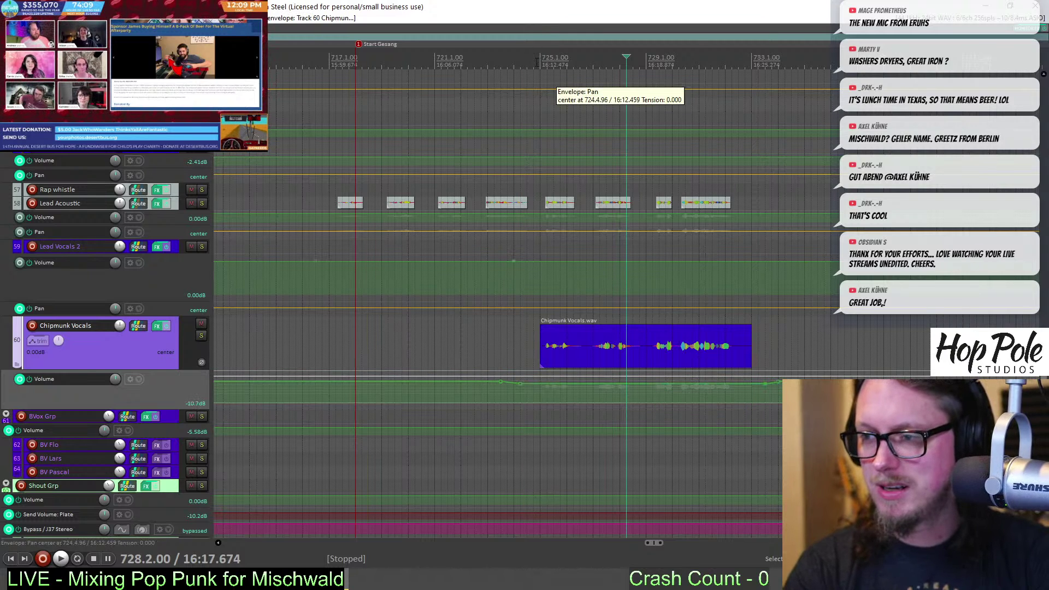
# Play from just before the first chipmunk passage, enlarge the track's volume envelope and set the dip to -9.39 dB
pyautogui.click(529, 89)
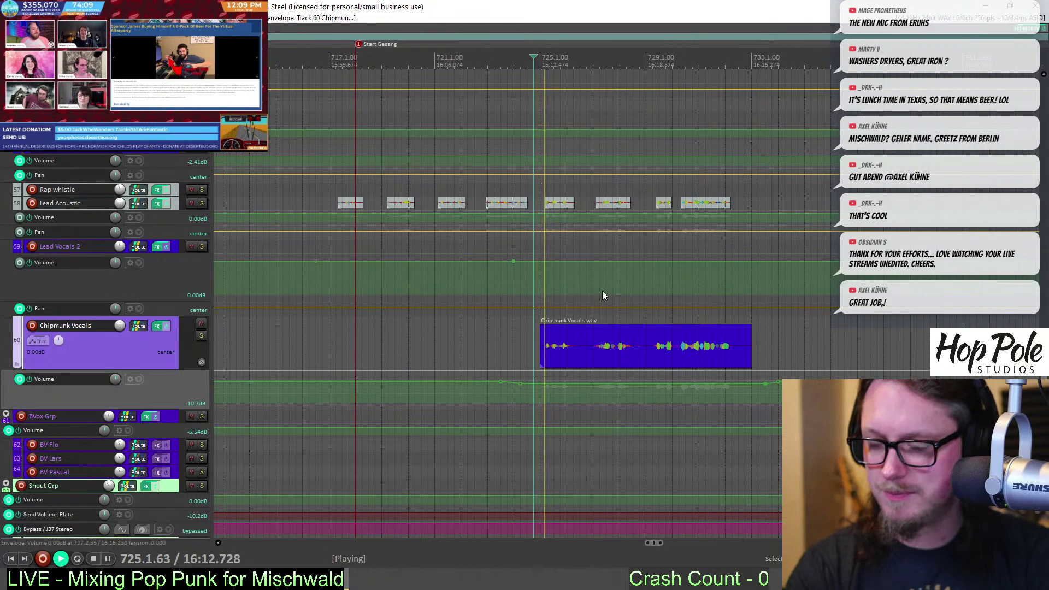
pyautogui.moveTo(601, 384); pyautogui.dragTo(590, 379)
pyautogui.moveTo(157, 411); pyautogui.dragTo(157, 474)
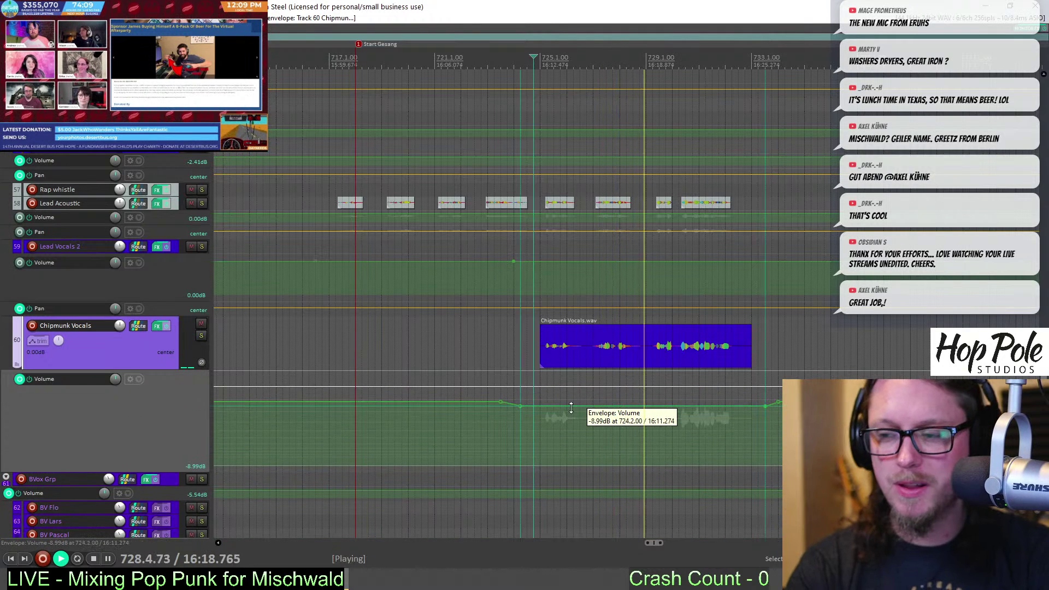
pyautogui.moveTo(570, 408); pyautogui.dragTo(570, 409)
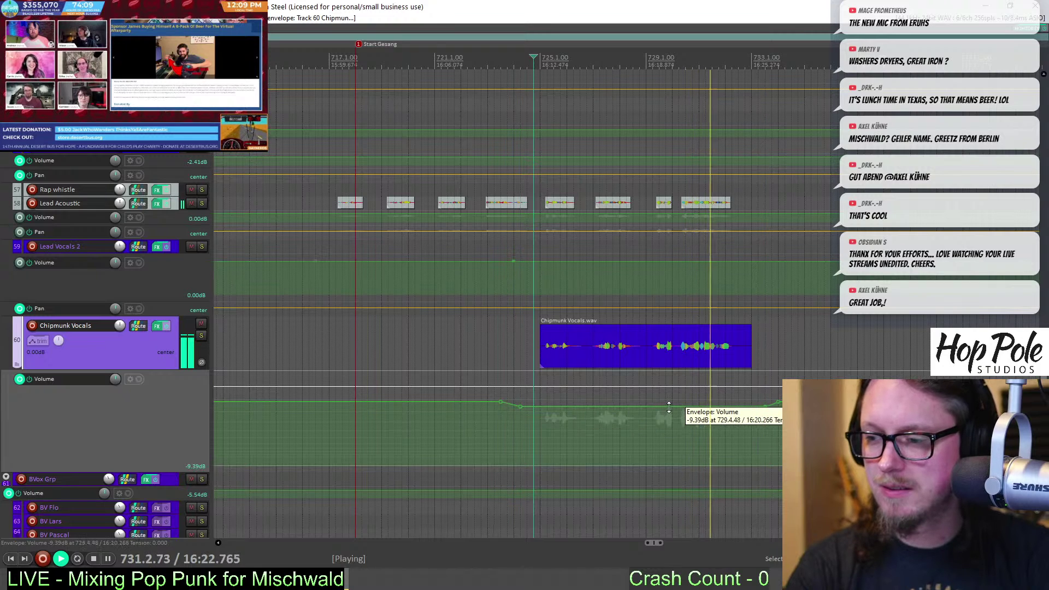
# Play from 757.3.00 and trim the start of the second song 4 Chipmunk Vocals item to just before its first phrase
pyautogui.scroll(-3, 722, 300)
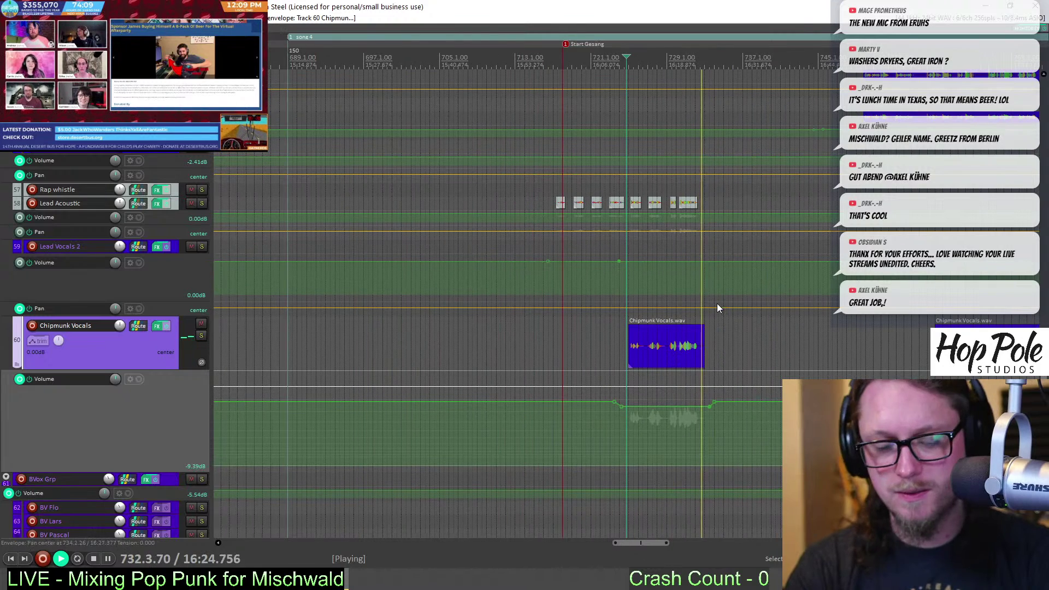
pyautogui.scroll(-3, 629, 209)
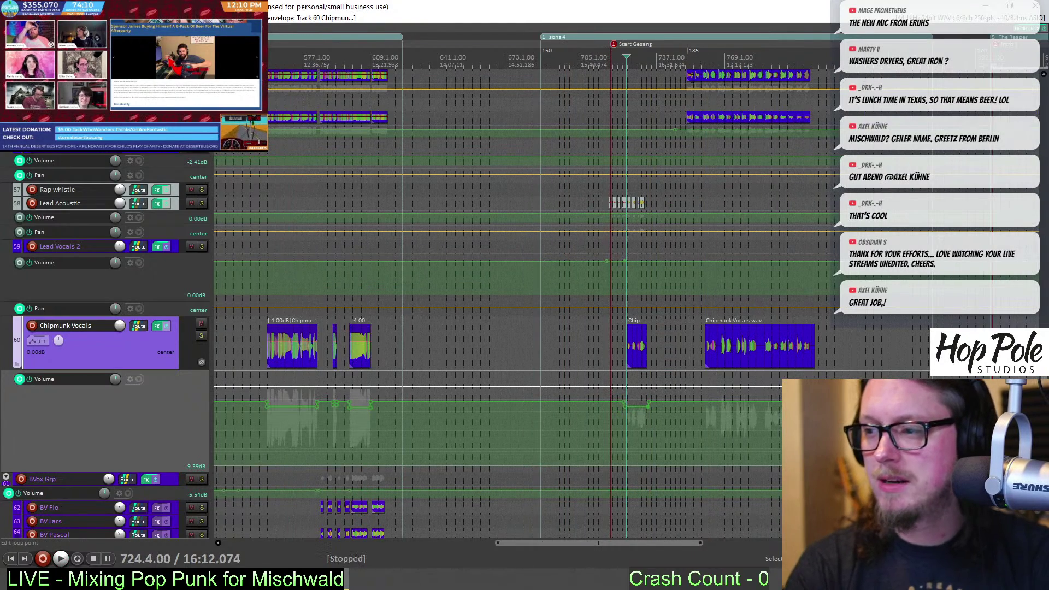
pyautogui.scroll(4, 672, 44)
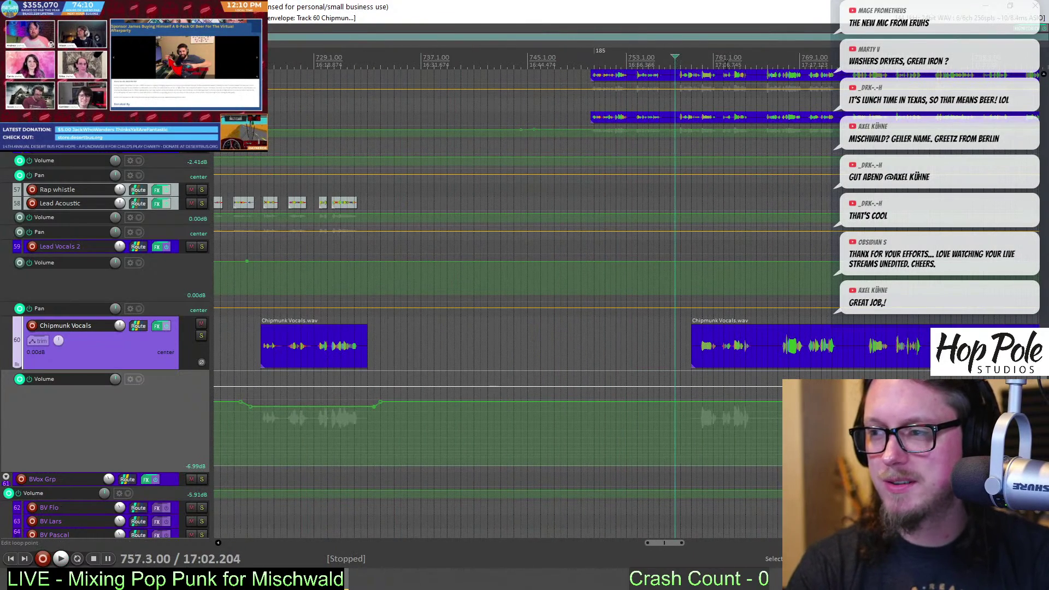
pyautogui.press('space')
pyautogui.scroll(3, 777, 276)
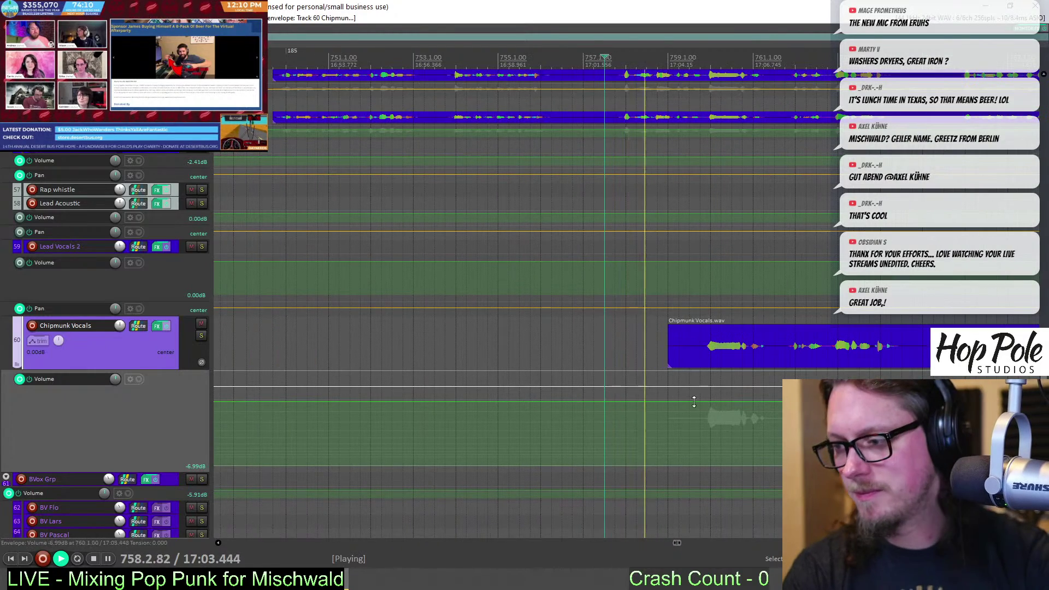
pyautogui.moveTo(672, 365); pyautogui.dragTo(699, 364)
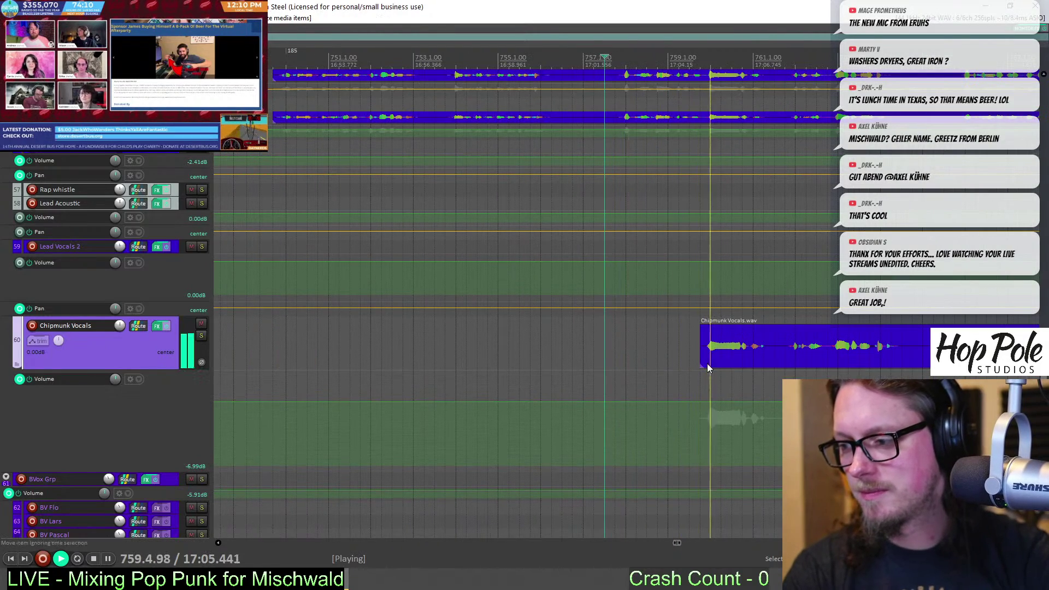
pyautogui.scroll(-4, 716, 344)
pyautogui.hotkey('ctrl', 'z')
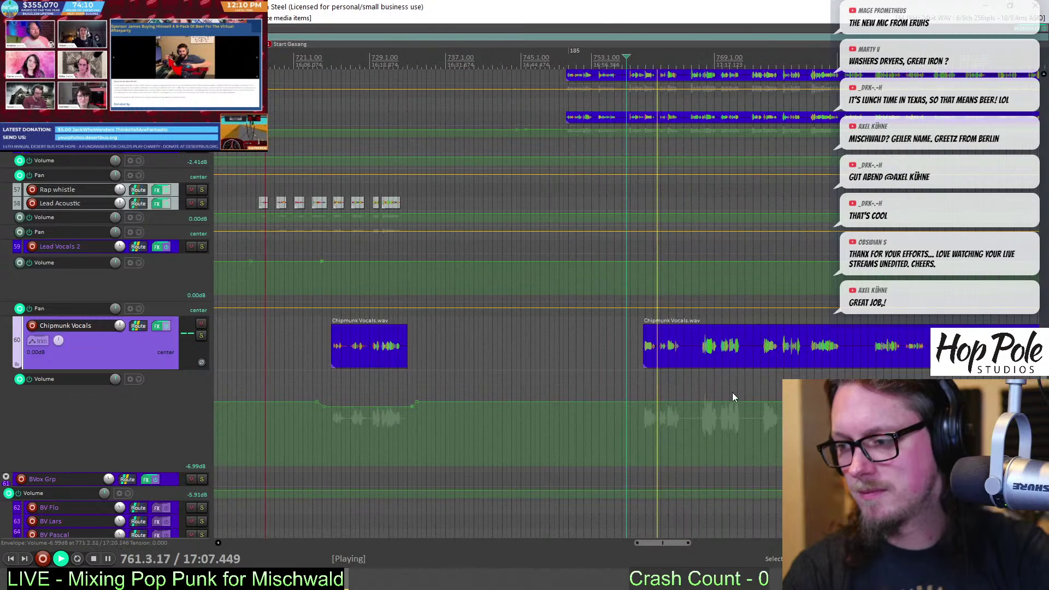
# Add volume envelope points around the opening phrases of the second Chipmunk Vocals item and lower that section slightly
pyautogui.scroll(3, 732, 396)
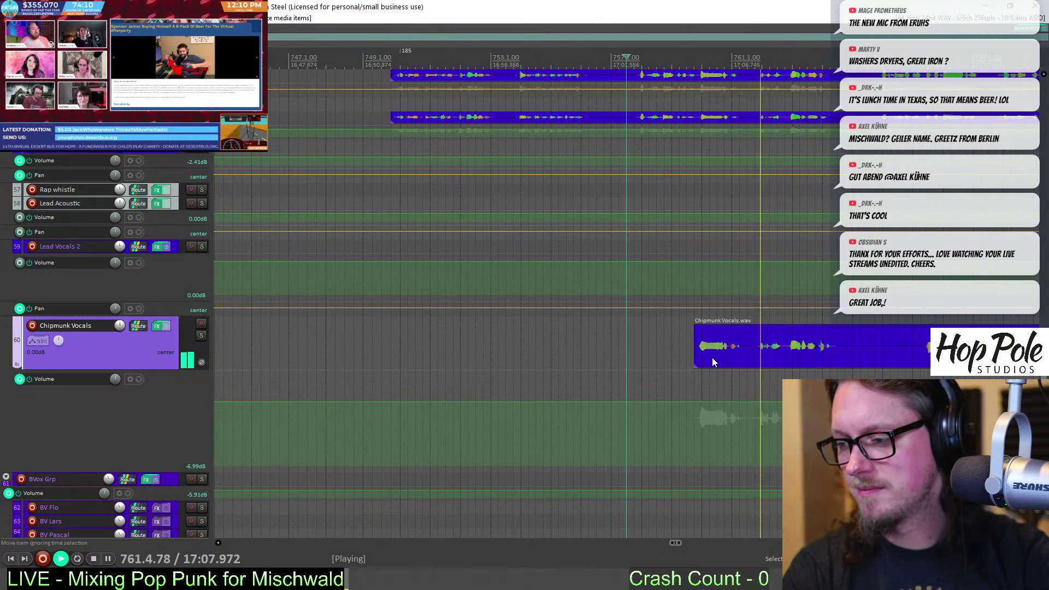
pyautogui.click(663, 399)
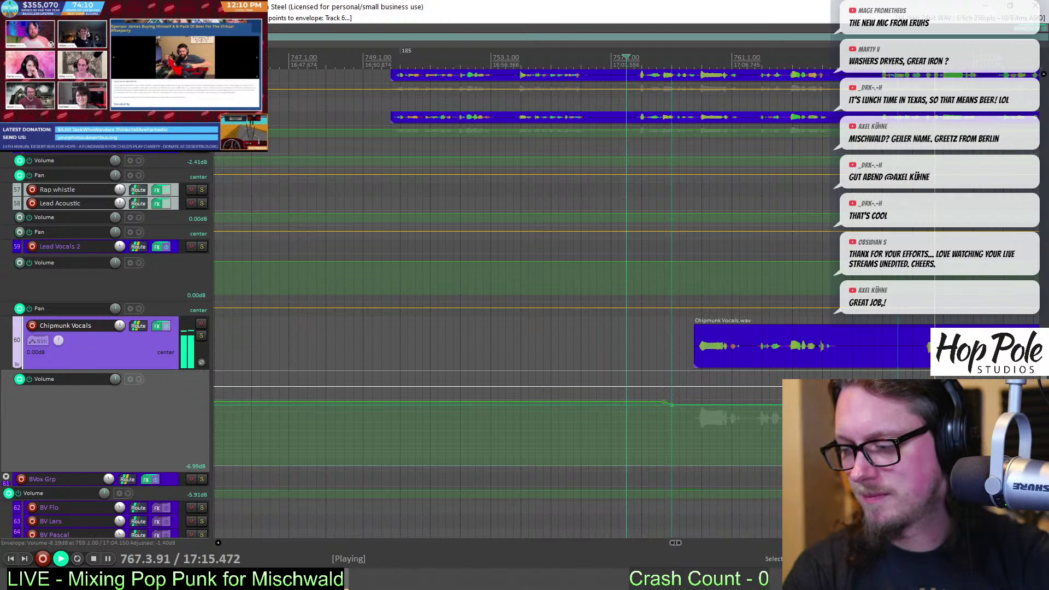
pyautogui.scroll(-4, 500, 338)
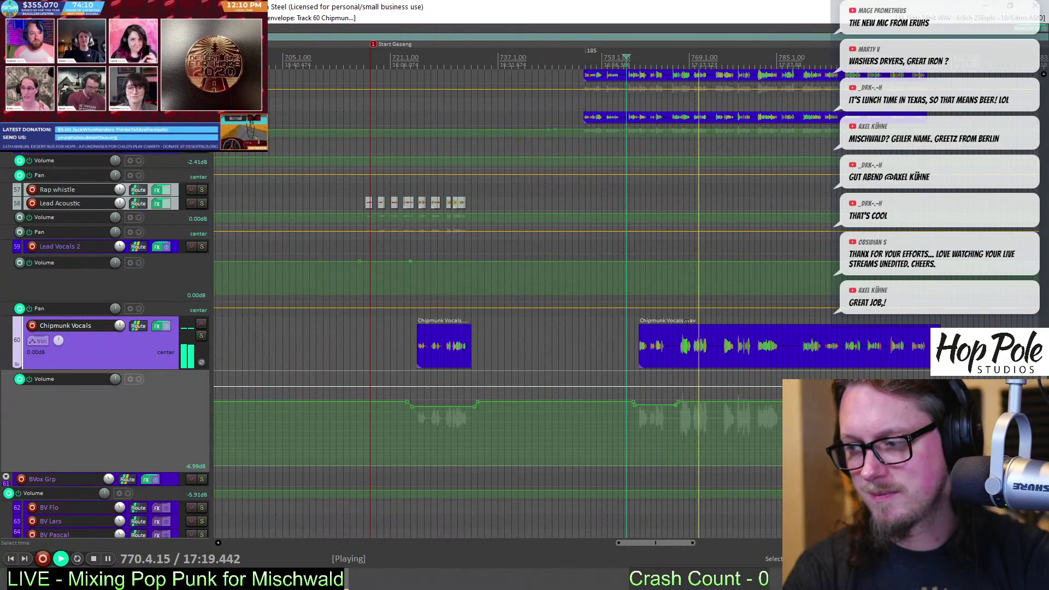
# Listen to the rest of the second chipmunk passage and compare its level with the lead vocals and earlier Chipmunk Vocals items
pyautogui.scroll(-3, 622, 325)
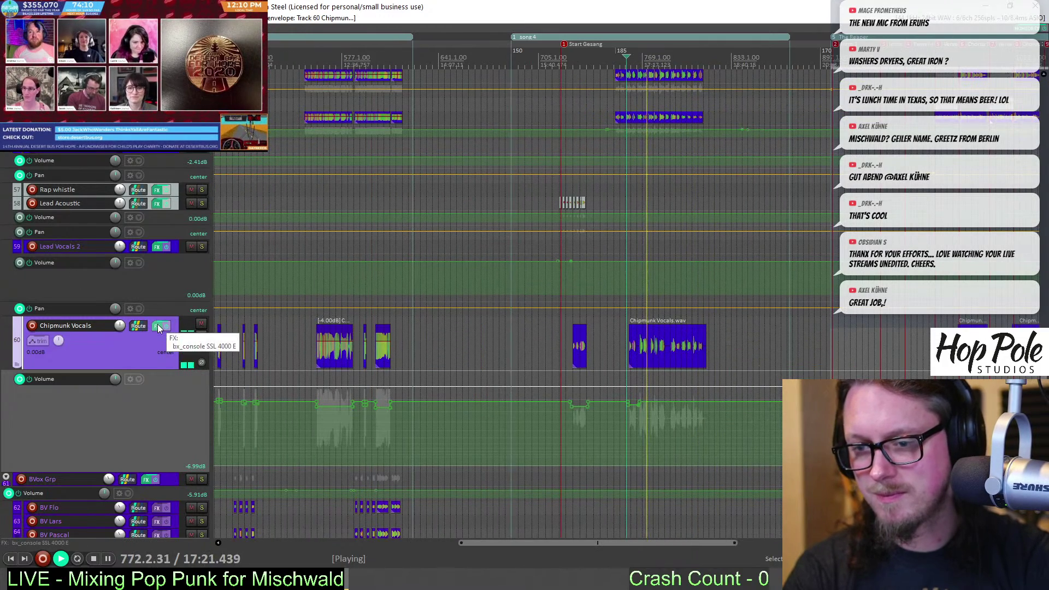
pyautogui.scroll(5, 710, 322)
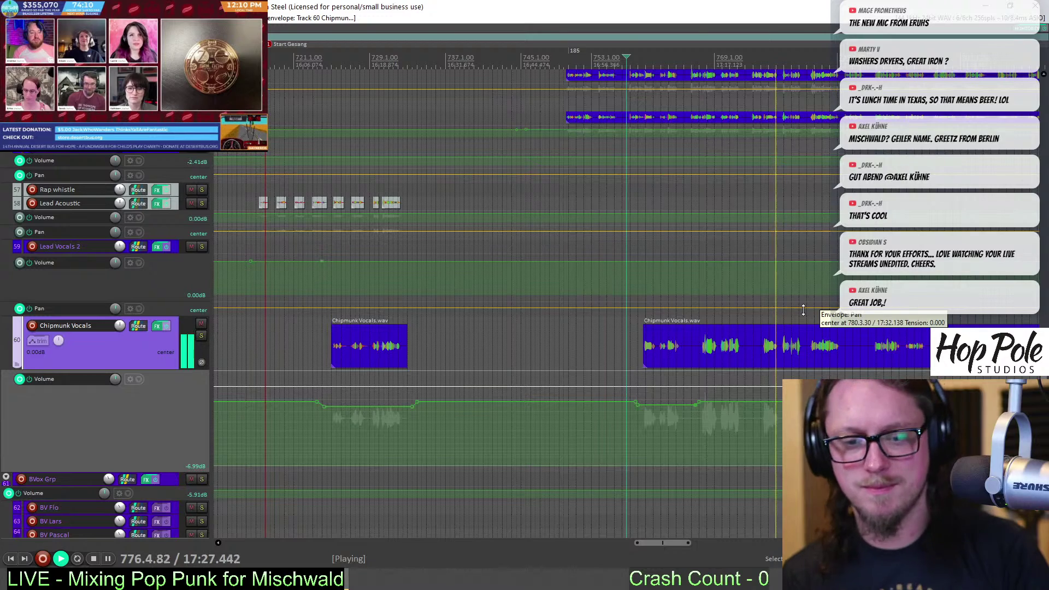
pyautogui.press('ctrl')
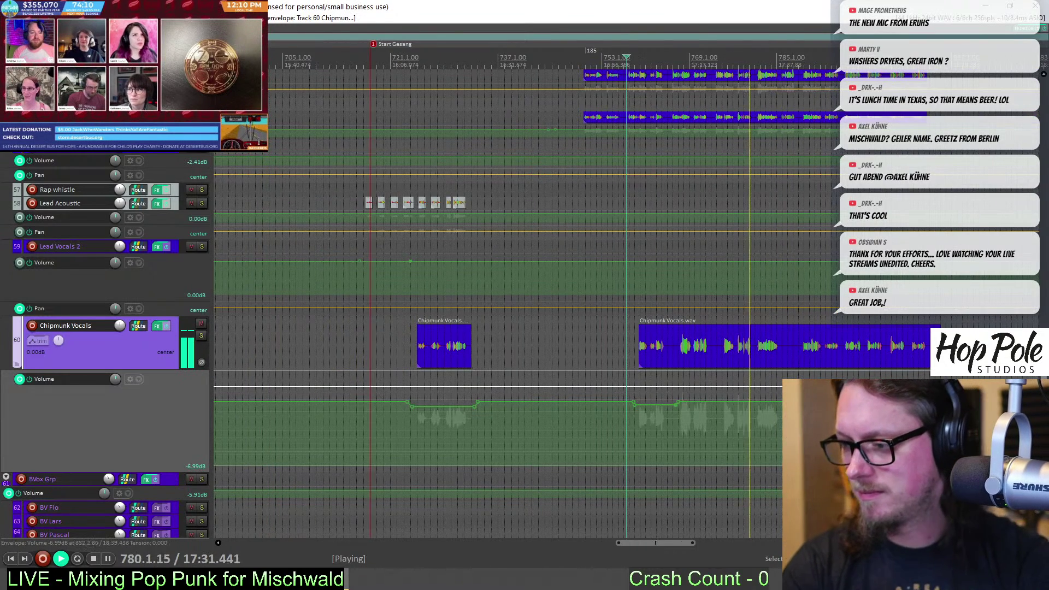
pyautogui.scroll(-2, 524, 303)
pyautogui.scroll(3, 525, 303)
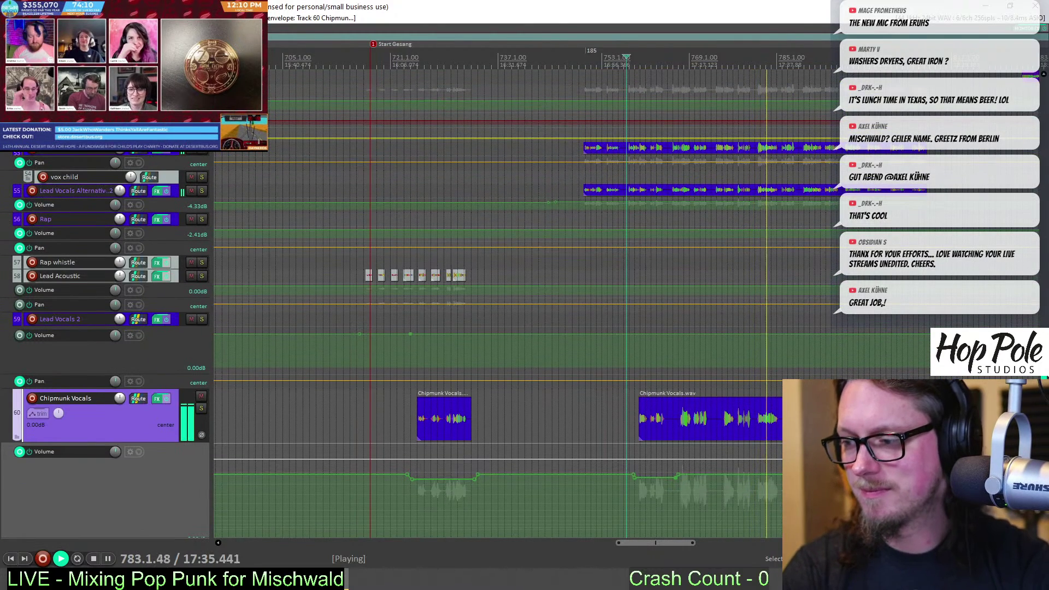
pyautogui.scroll(-4, 525, 303)
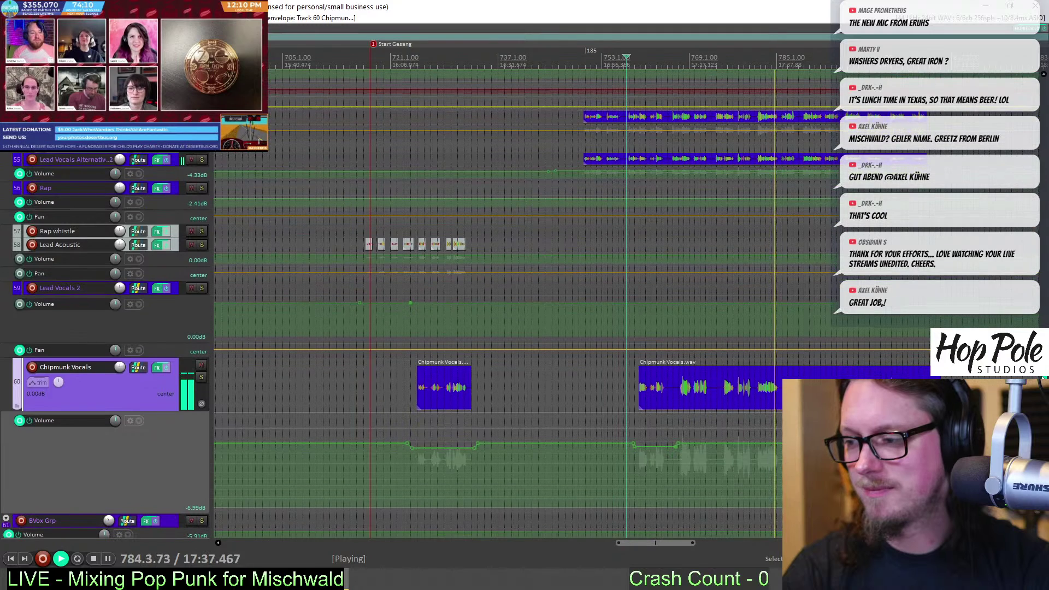
pyautogui.press('space')
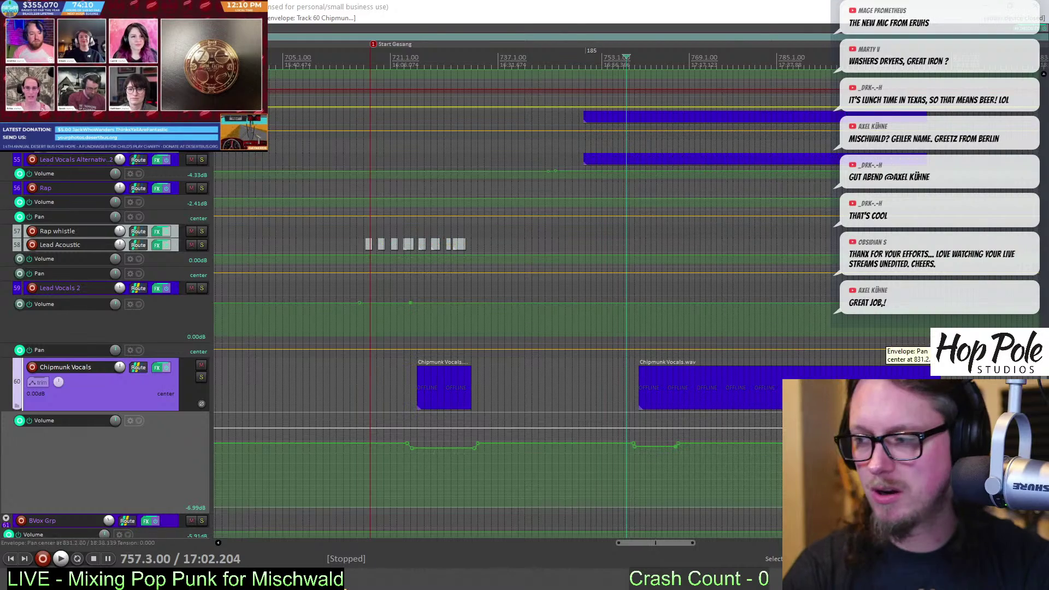
# Import BV Flo.wav and BV Lars.wav at the start of song 4 onto their matching backing vocal tracks and enlarge both tracks
pyautogui.scroll(-5, 265, 404)
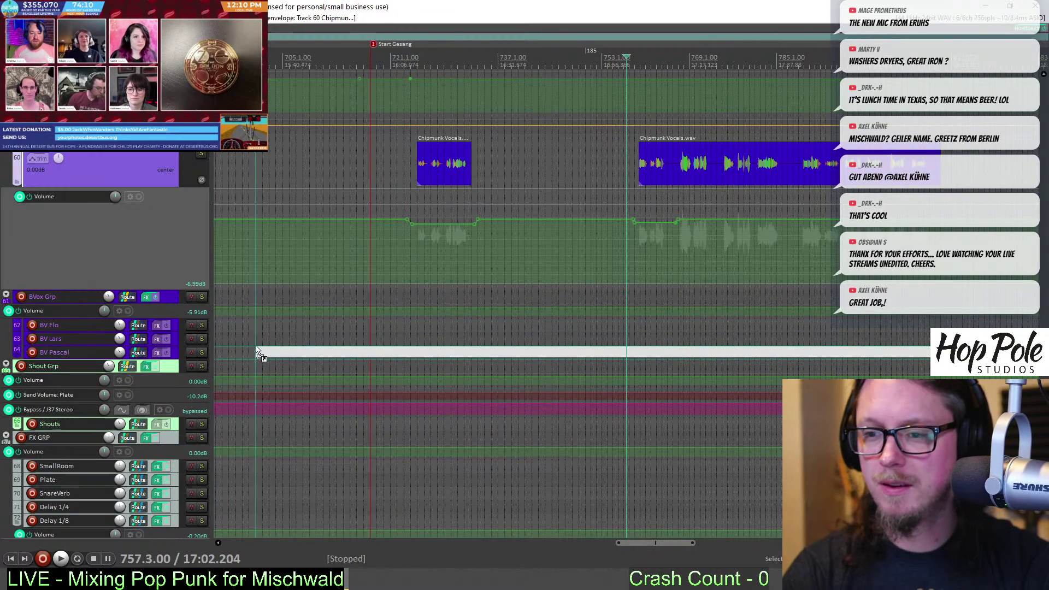
pyautogui.scroll(-2, 256, 344)
pyautogui.scroll(-3, 256, 342)
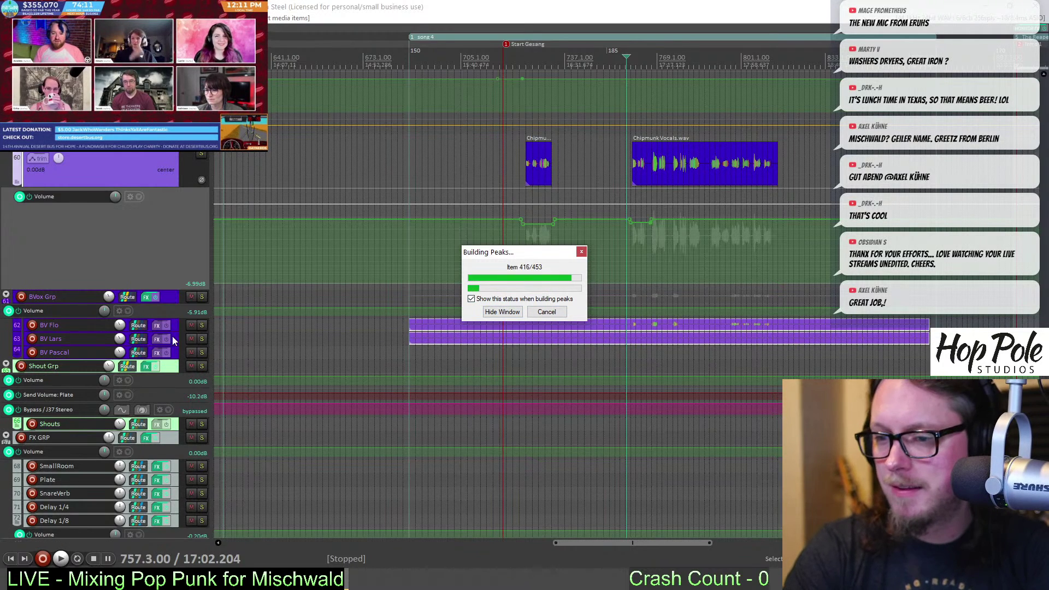
pyautogui.moveTo(176, 330); pyautogui.dragTo(176, 415)
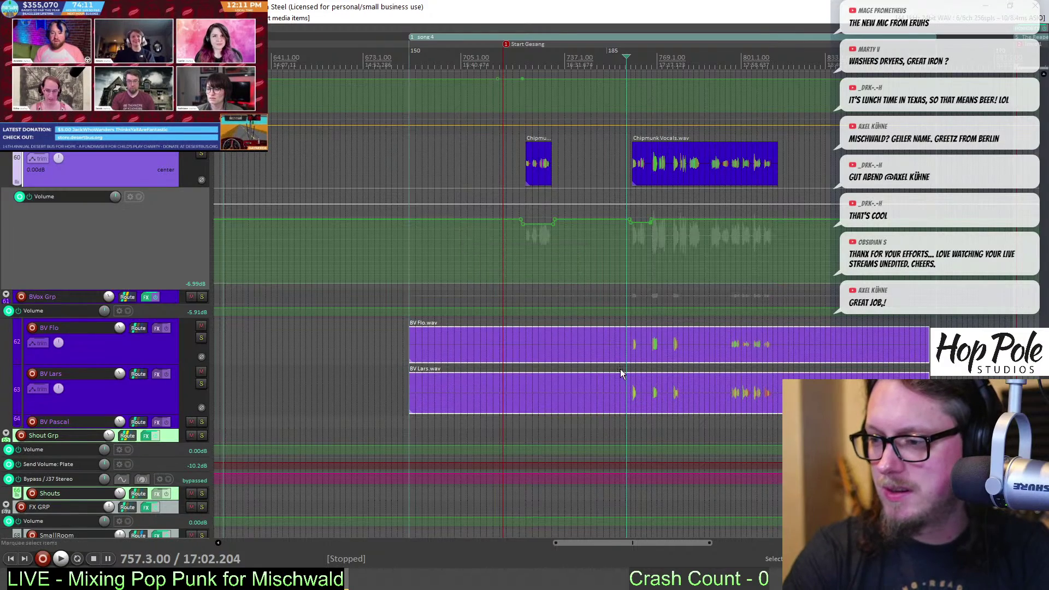
# Split the BV Flo and BV Lars items at 759.4.00 and delete the silent part before the first phrase
pyautogui.scroll(6, 628, 391)
pyautogui.moveTo(670, 353); pyautogui.dragTo(683, 407)
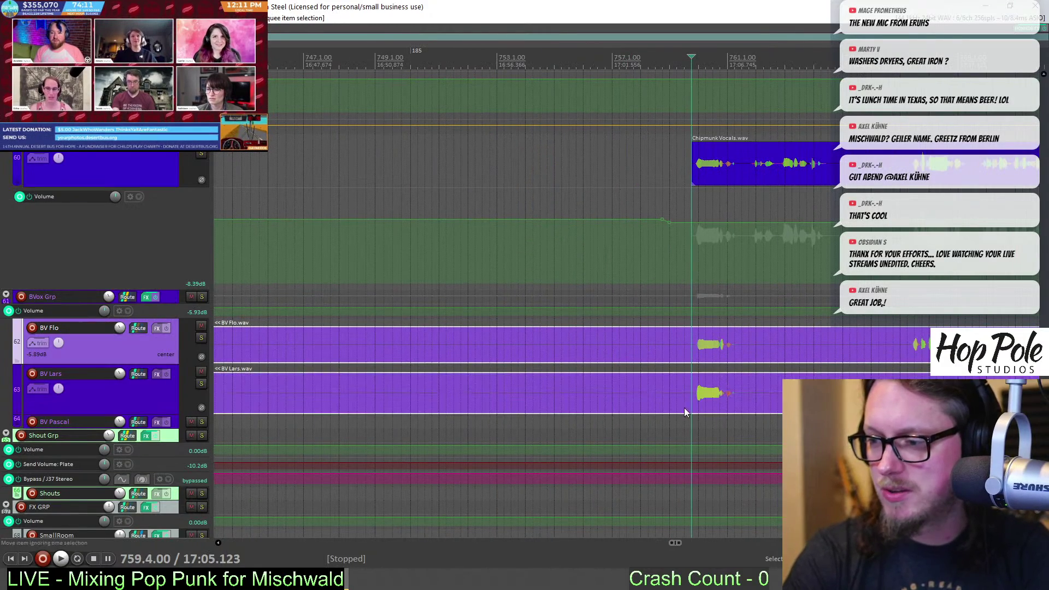
pyautogui.press('s')
pyautogui.scroll(-4, 591, 362)
pyautogui.moveTo(591, 361); pyautogui.dragTo(530, 405)
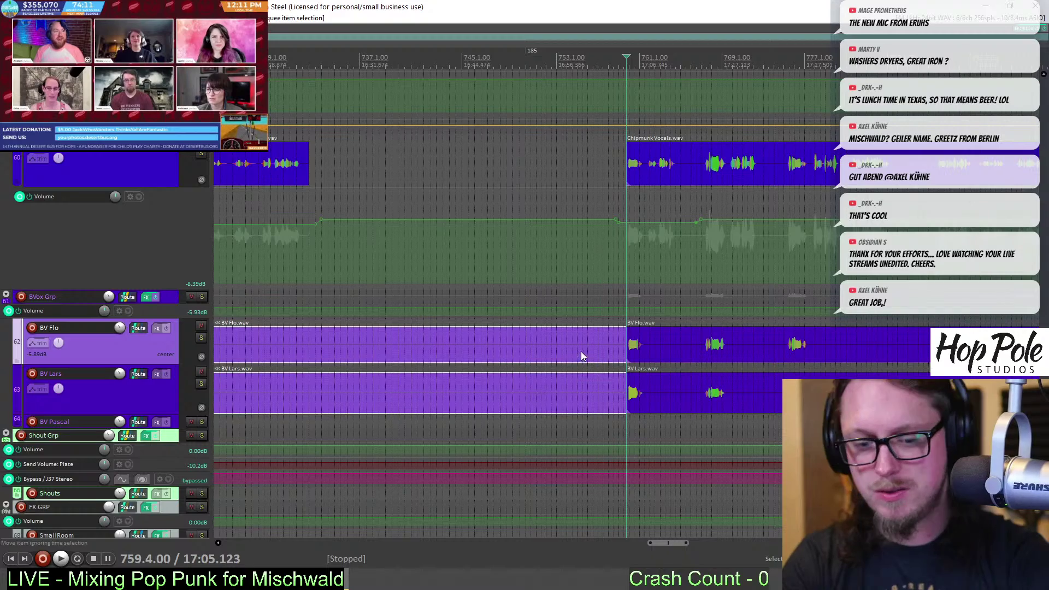
pyautogui.press('Delete')
# Split both backing vocal items at 777.3.00 and 797.1.00 and delete the silent section between those cuts
pyautogui.scroll(-4, 612, 347)
pyautogui.click(667, 345)
pyautogui.scroll(5, 669, 347)
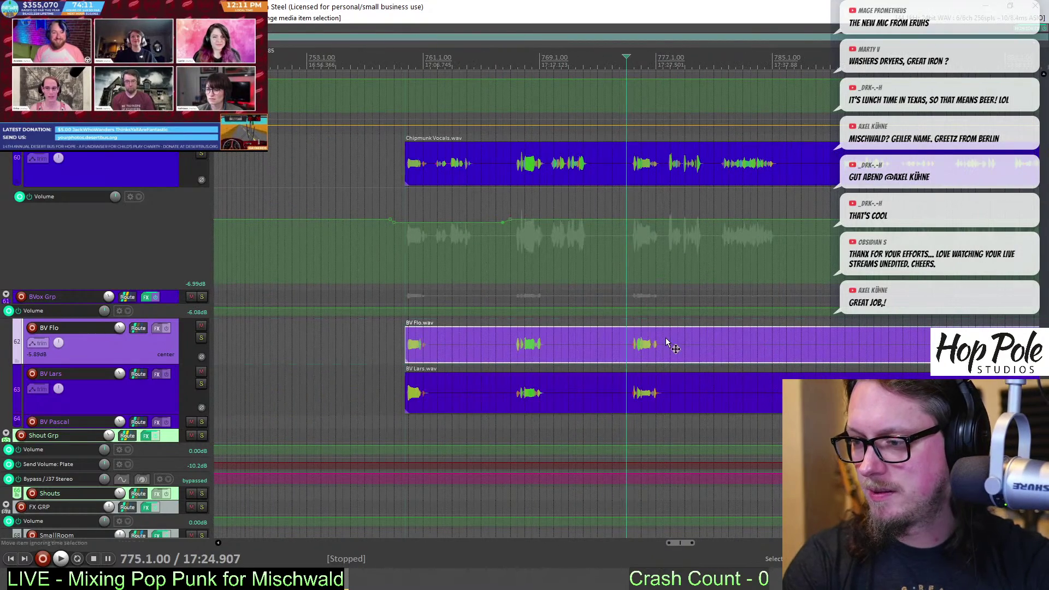
pyautogui.moveTo(662, 345); pyautogui.dragTo(695, 394)
pyautogui.press('s')
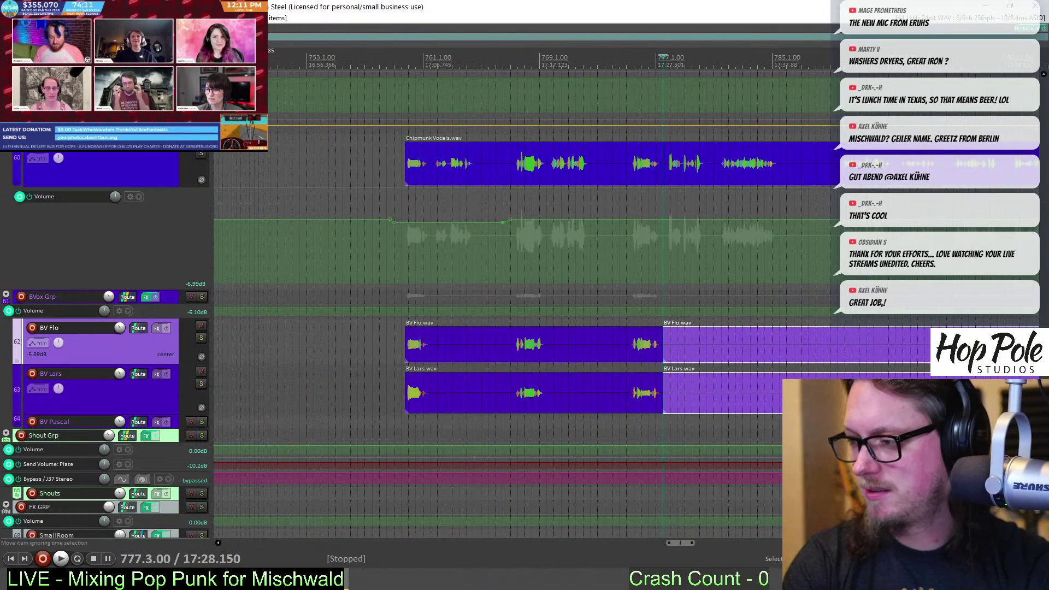
pyautogui.click(954, 344)
pyautogui.press('s')
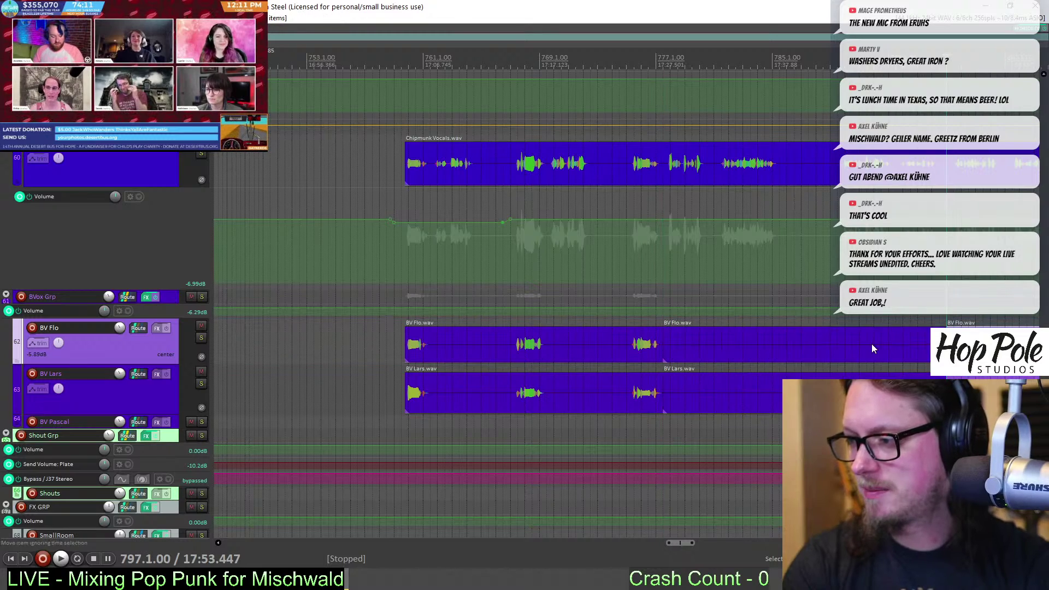
pyautogui.moveTo(870, 346); pyautogui.dragTo(764, 394)
pyautogui.scroll(-3, 726, 350)
pyautogui.press('Delete')
# Split the last BV Flo and BV Lars items at 812.4.00 and delete the silent tails
pyautogui.click(727, 350)
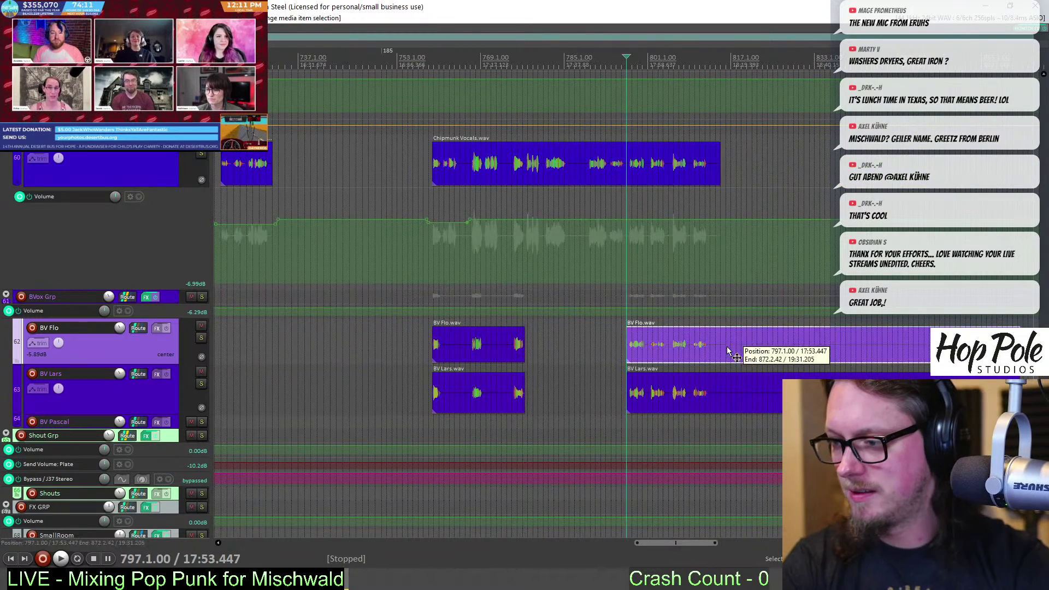
pyautogui.scroll(5, 726, 350)
pyautogui.click(535, 346)
pyautogui.moveTo(535, 346); pyautogui.dragTo(575, 392)
pyautogui.press('s')
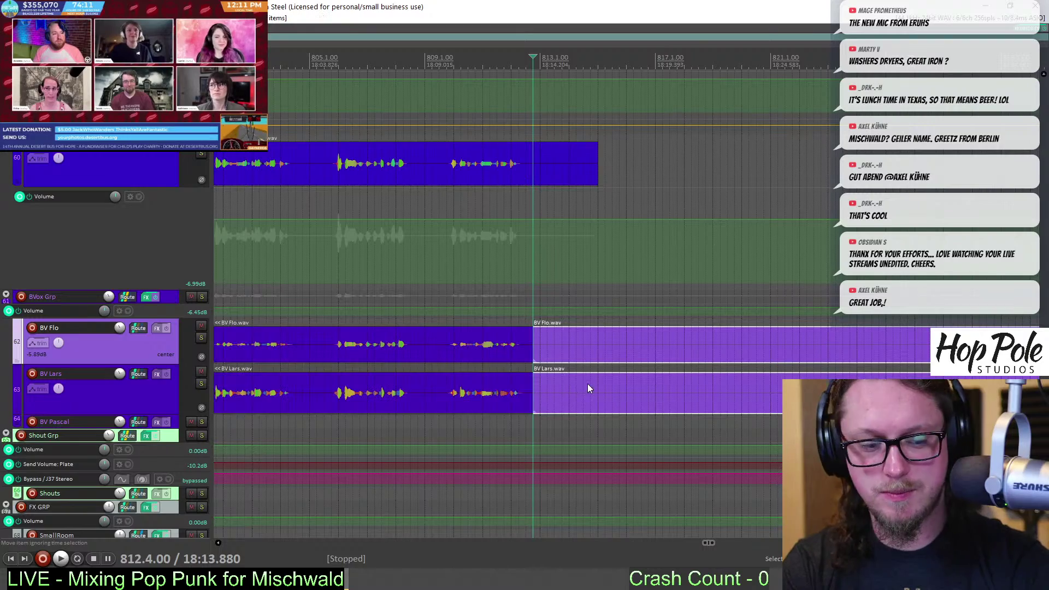
pyautogui.press('Delete')
pyautogui.scroll(-4, 524, 327)
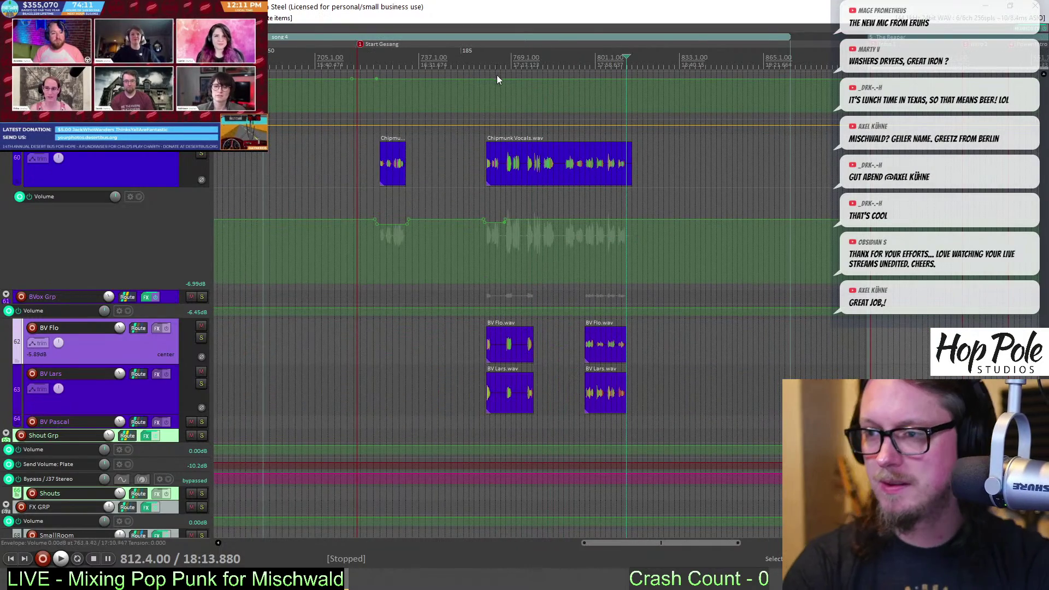
# Play from the backing vocals' entry, split both items after the first phrase and trim the following parts to start at 767.2.00
pyautogui.click(488, 62)
pyautogui.scroll(5, 513, 100)
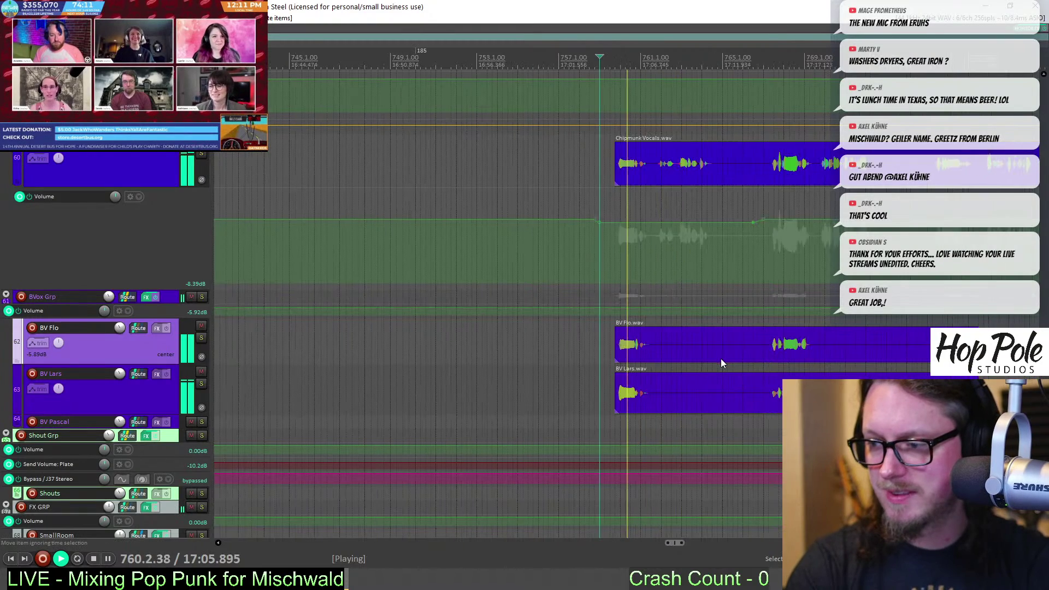
pyautogui.click(626, 345)
pyautogui.click(626, 350)
pyautogui.press('s')
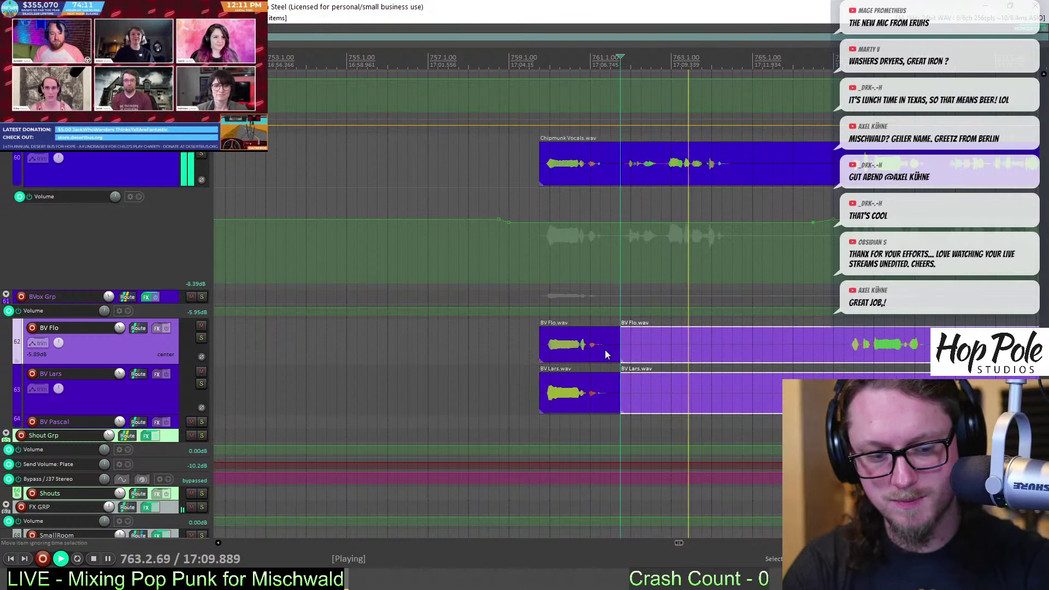
pyautogui.moveTo(627, 352); pyautogui.dragTo(851, 351)
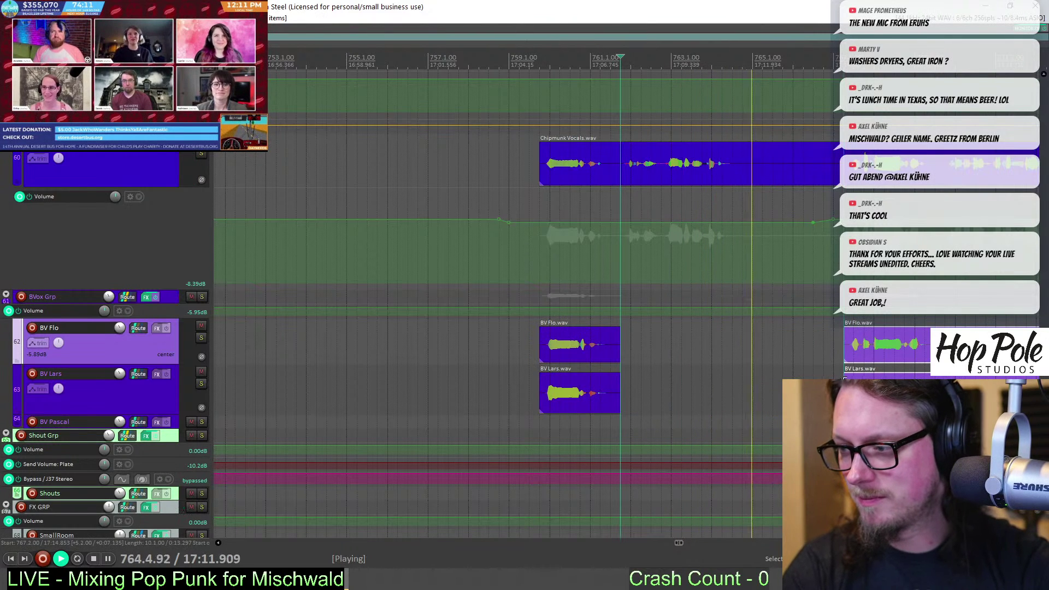
# Split both backing vocal items after the second phrase and trim the following parts to start at 775.1.00
pyautogui.click(724, 344)
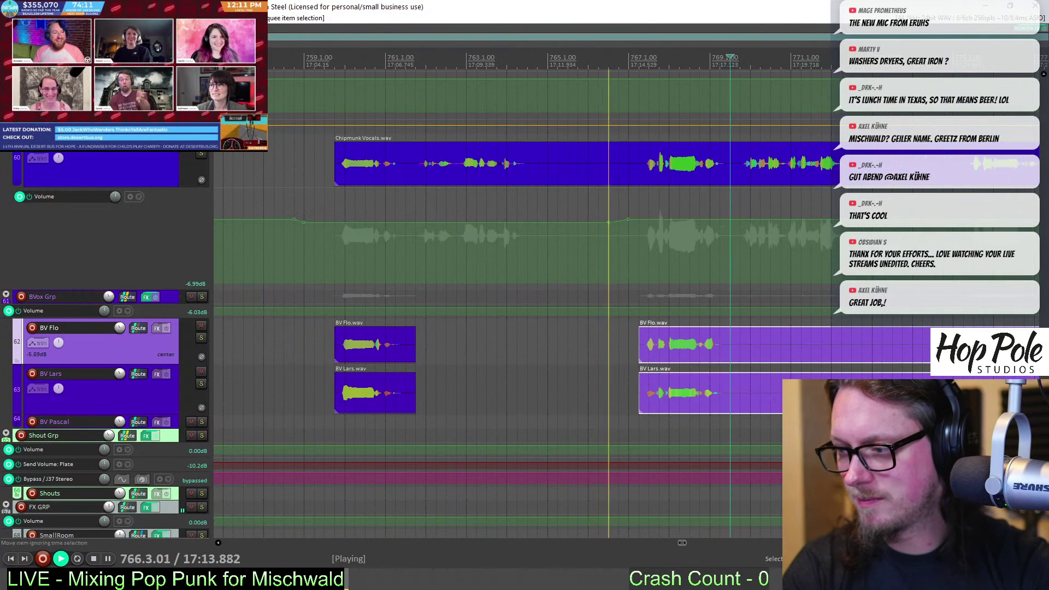
pyautogui.press('s')
pyautogui.moveTo(734, 344); pyautogui.dragTo(959, 345)
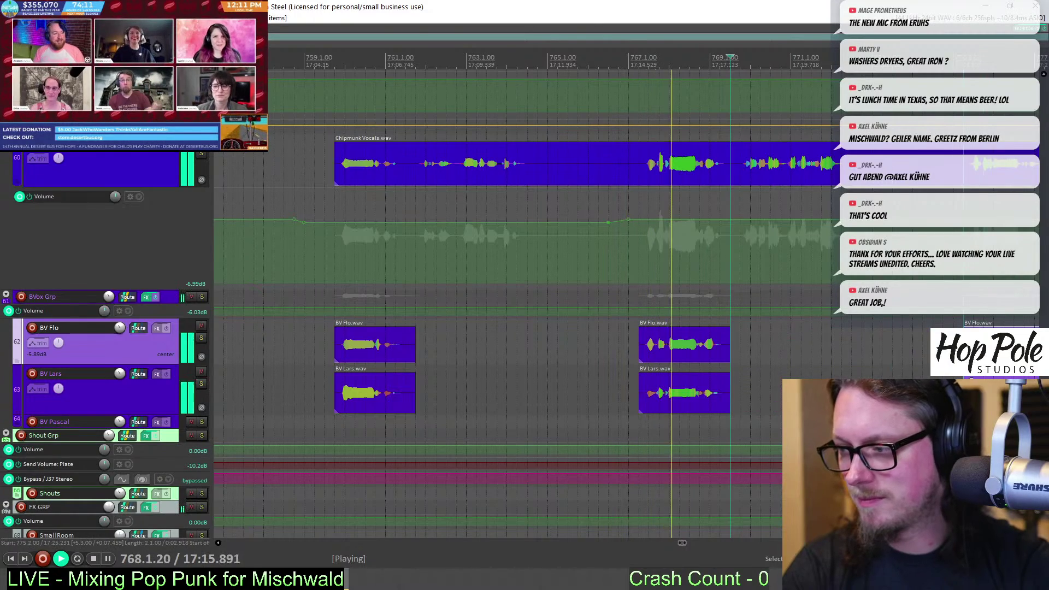
pyautogui.scroll(-3, 829, 352)
pyautogui.scroll(4, 703, 335)
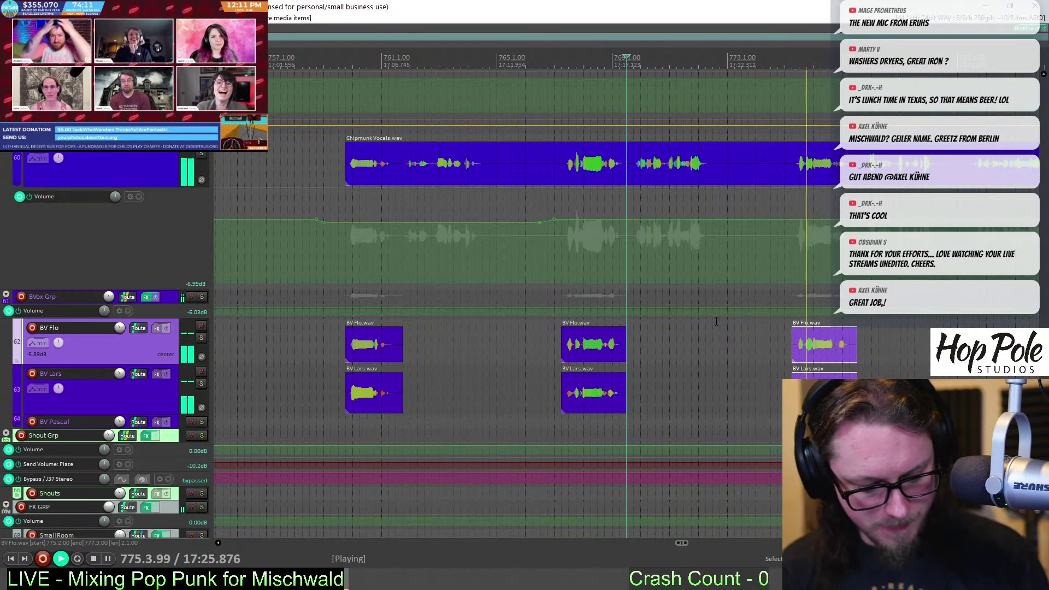
# Listen to the rest of the passage, comparing the backing vocals with the Chipmunk Vocals, lead vocals and rhythm guitars
pyautogui.scroll(-3, 787, 266)
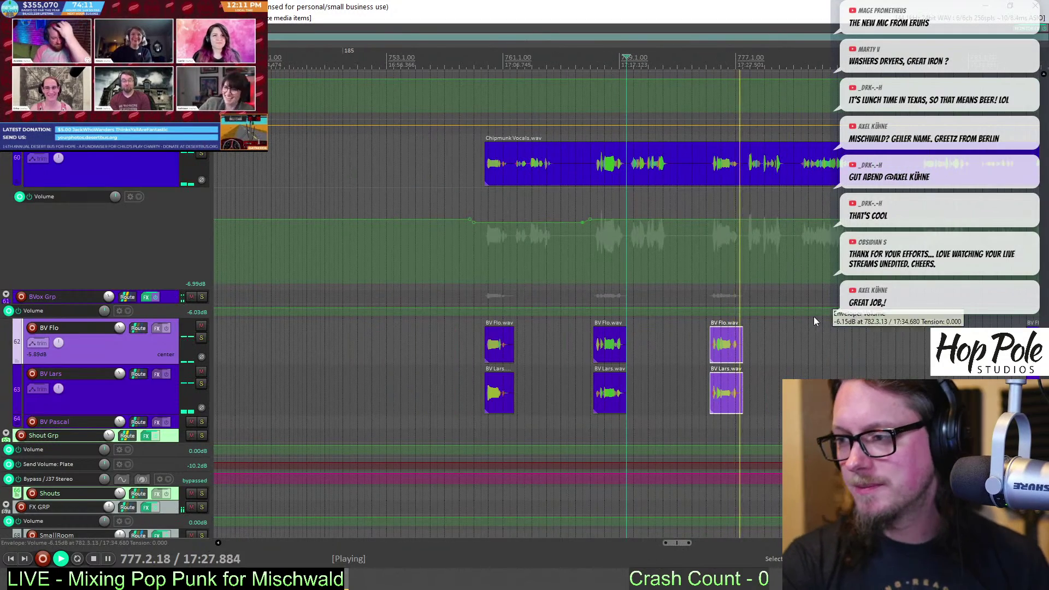
pyautogui.scroll(-2, 814, 316)
pyautogui.scroll(-2, 814, 316)
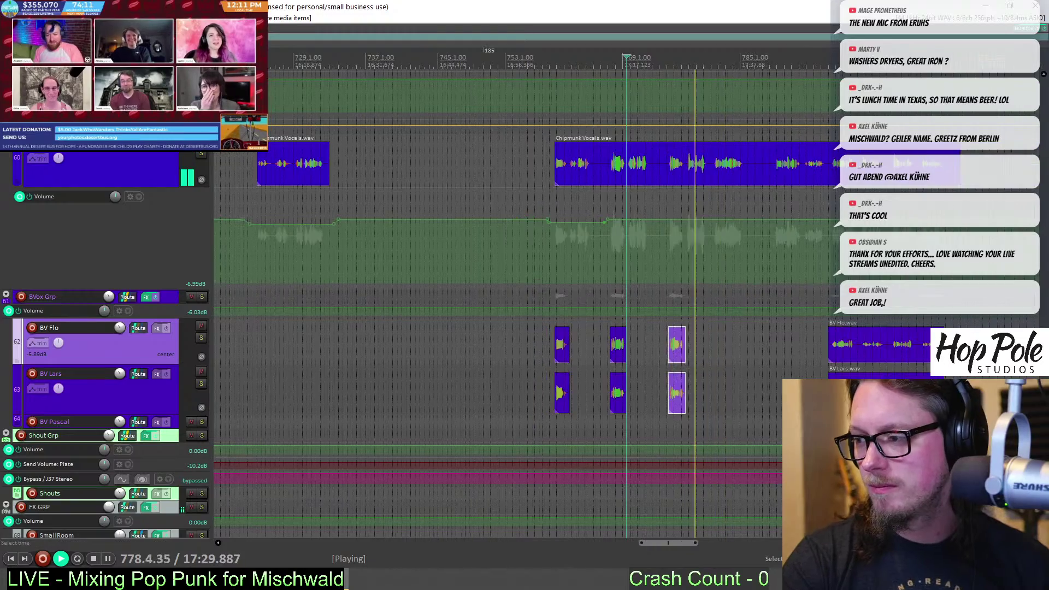
pyautogui.scroll(-2, 761, 263)
pyautogui.scroll(-1, 751, 267)
pyautogui.scroll(1, 752, 266)
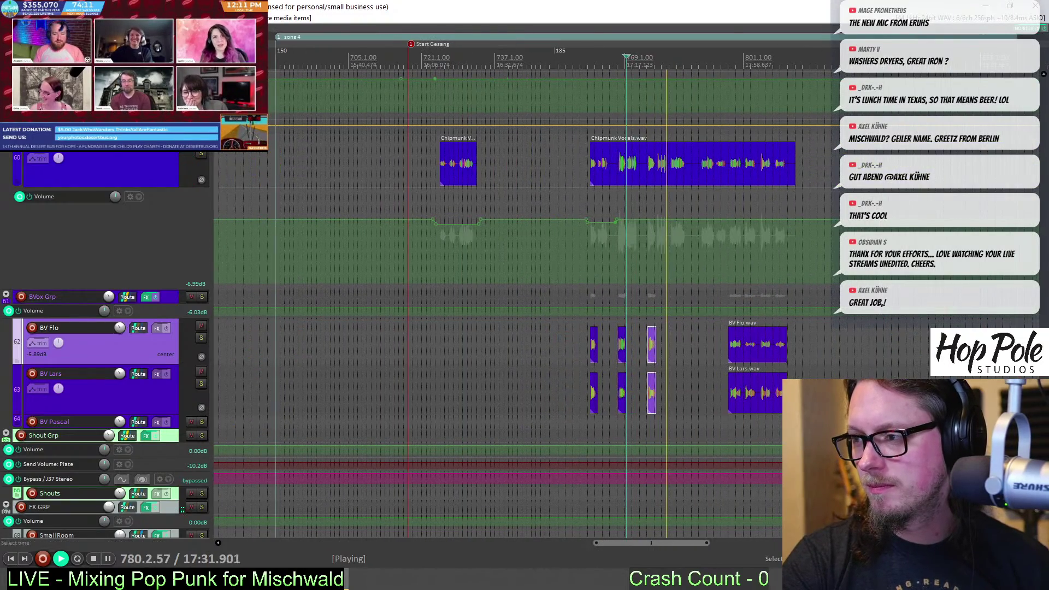
pyautogui.scroll(10, 497, 303)
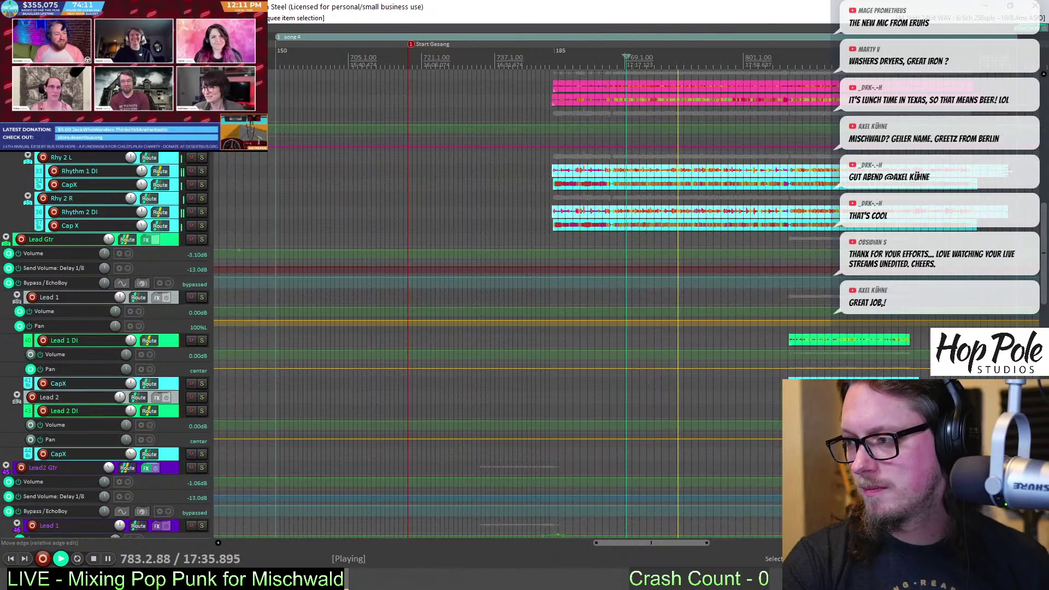
pyautogui.scroll(-10, 1044, 240)
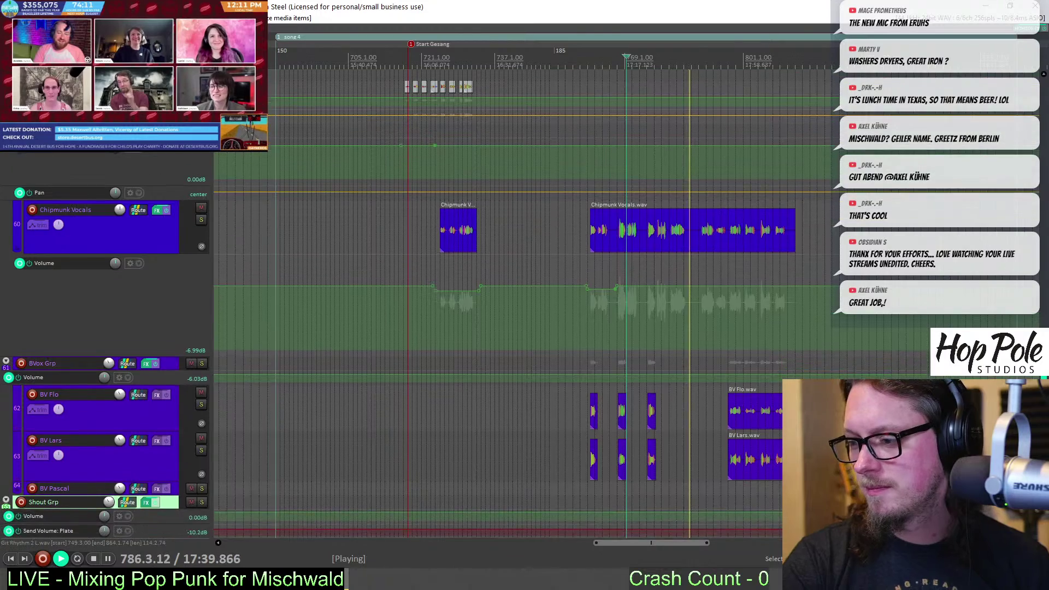
pyautogui.scroll(3, 626, 304)
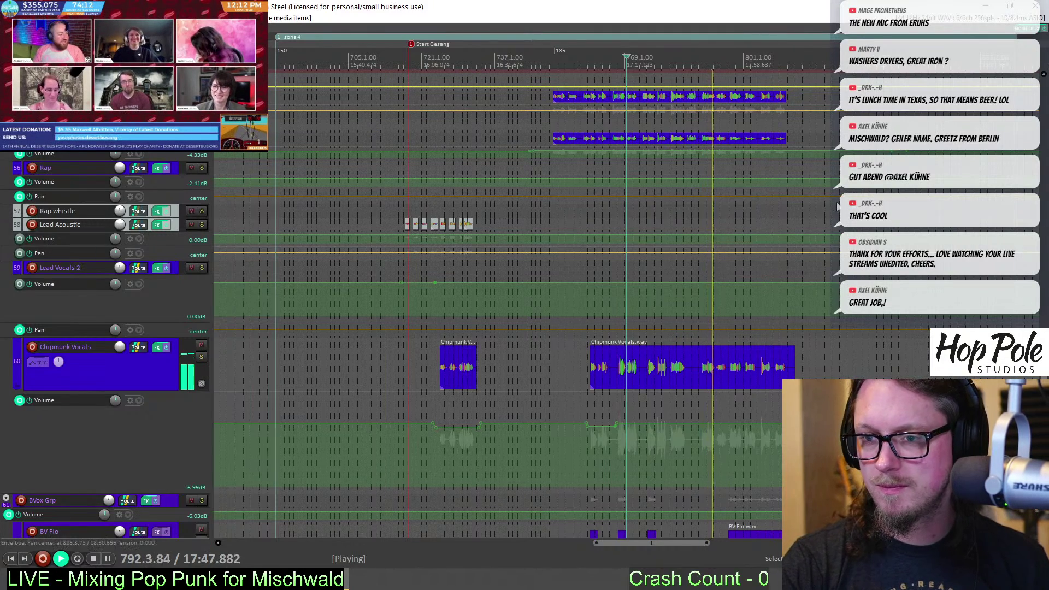
pyautogui.scroll(3, 837, 206)
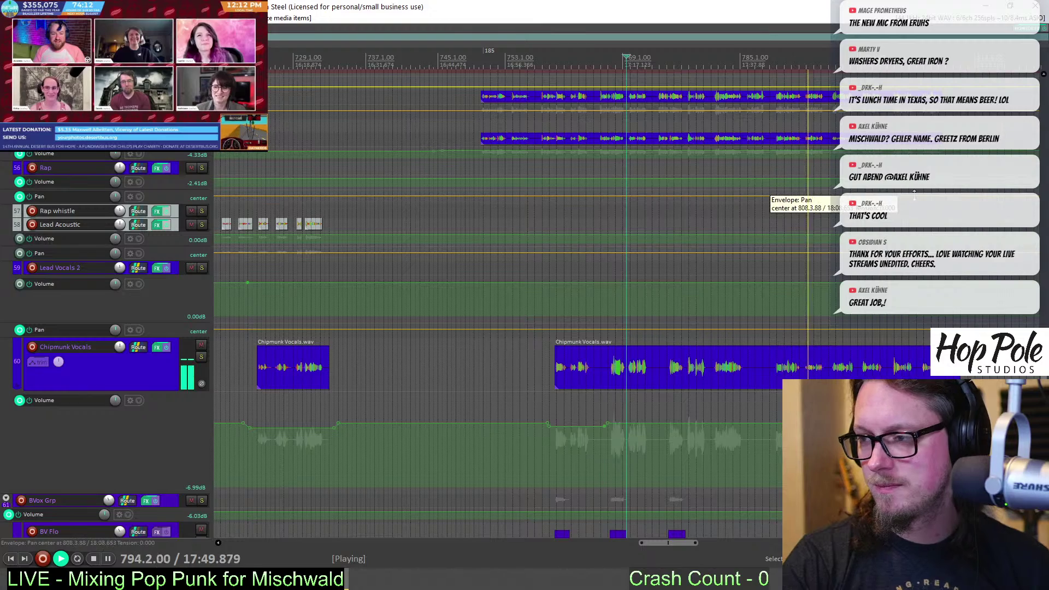
pyautogui.scroll(-3, 838, 207)
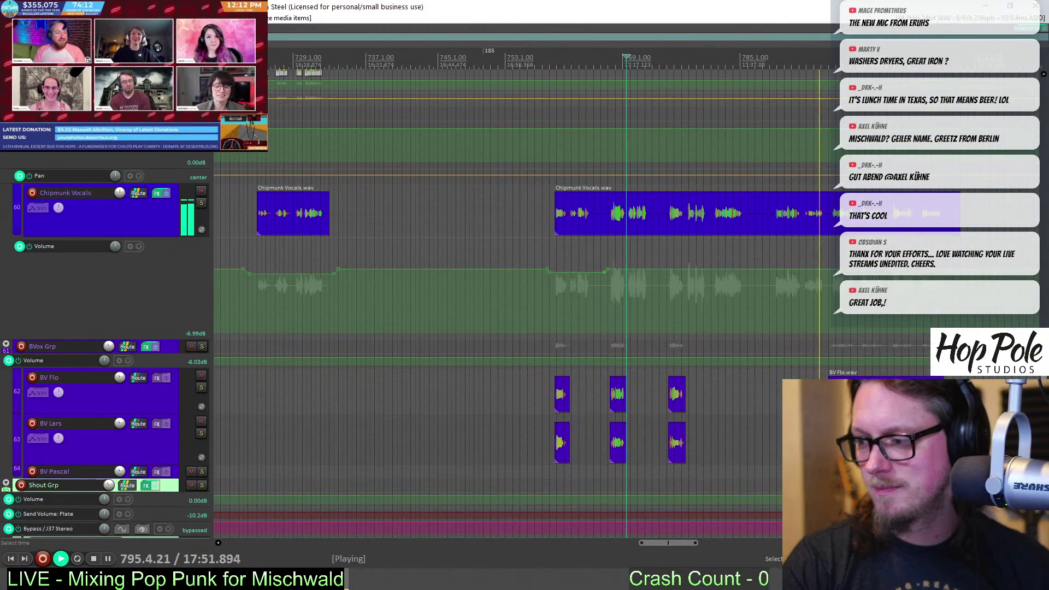
pyautogui.click(864, 394)
pyautogui.scroll(4, 863, 394)
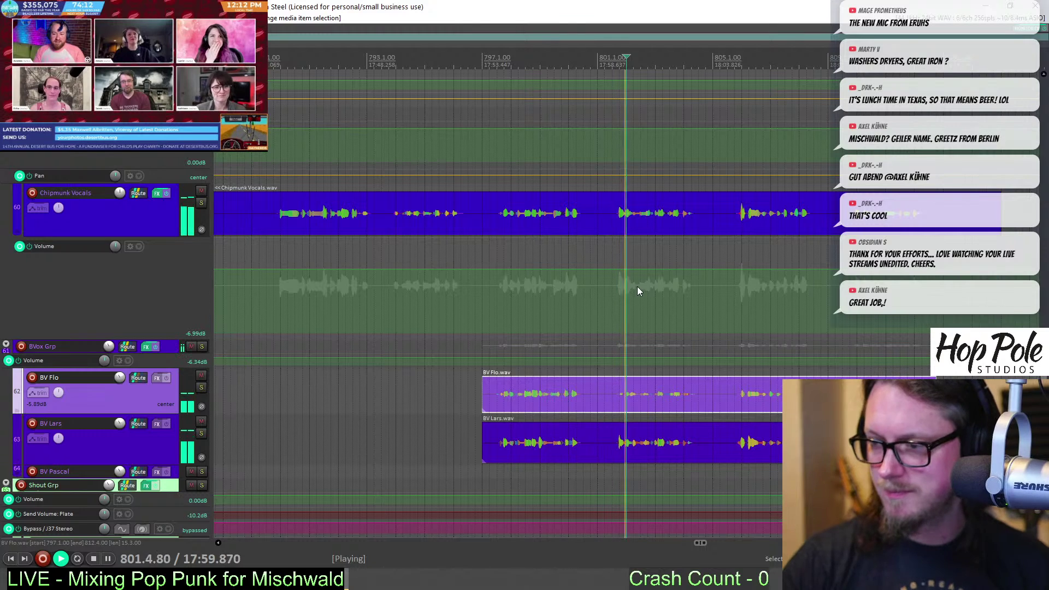
pyautogui.moveTo(614, 271)
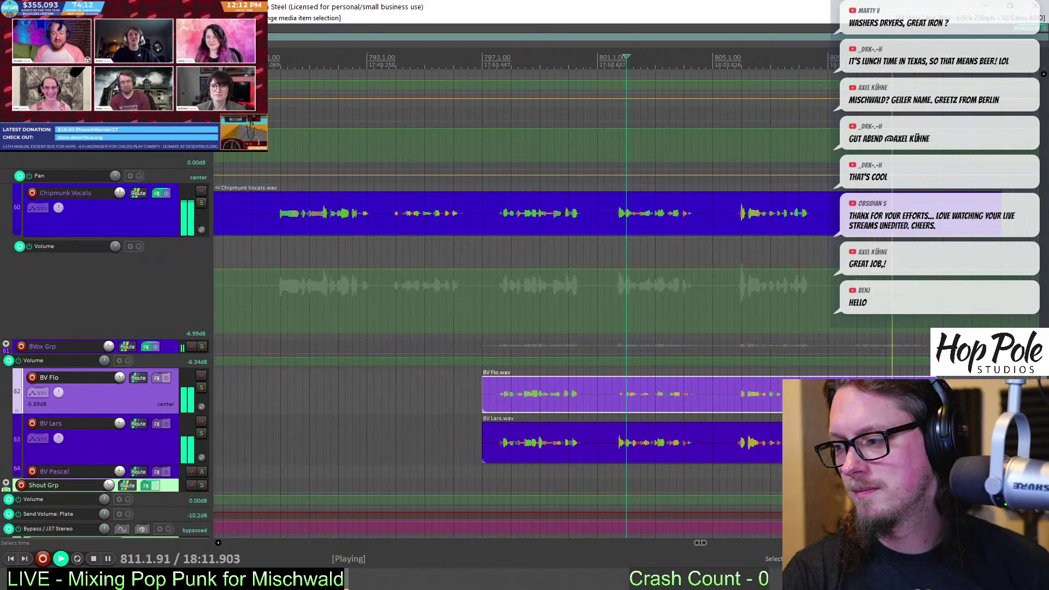
# Listen on past the end of the vocals and examine the lead guitar tracks in the section that follows
pyautogui.scroll(15, 1043, 138)
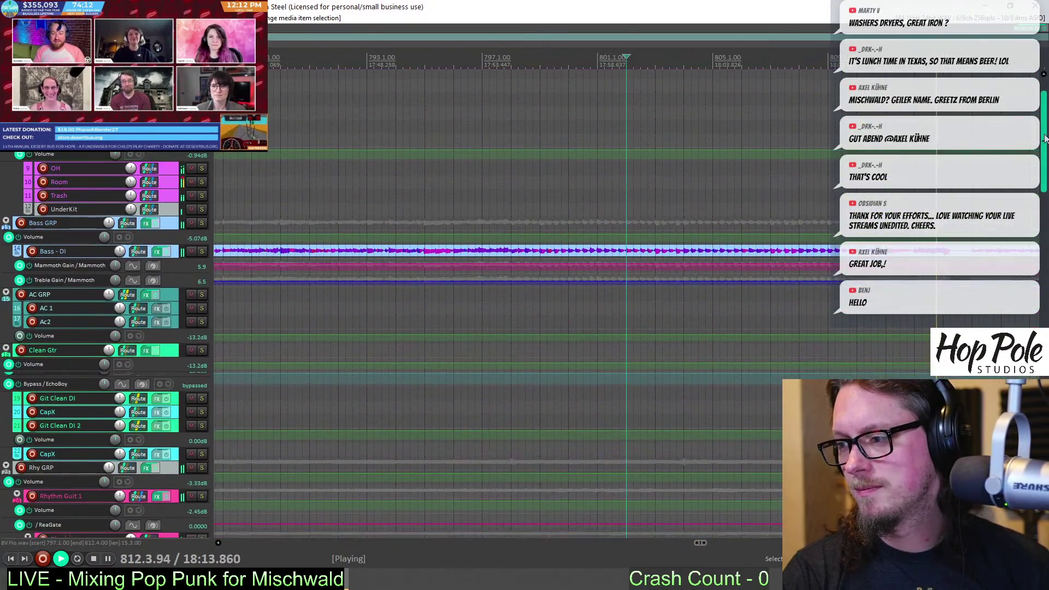
pyautogui.moveTo(1044, 138); pyautogui.dragTo(1045, 294)
pyautogui.scroll(-3, 901, 303)
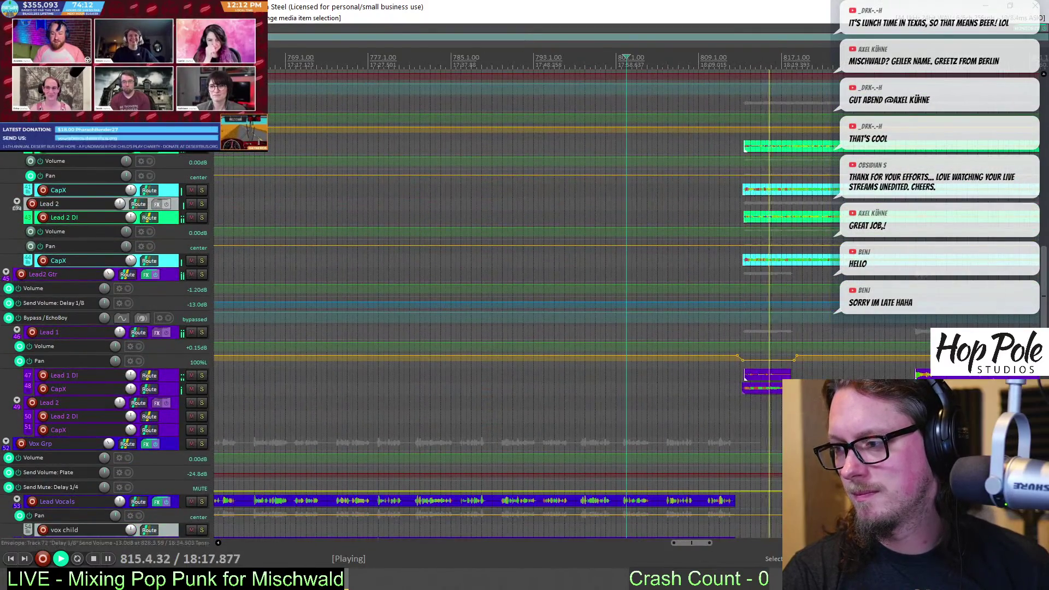
pyautogui.scroll(2, 919, 326)
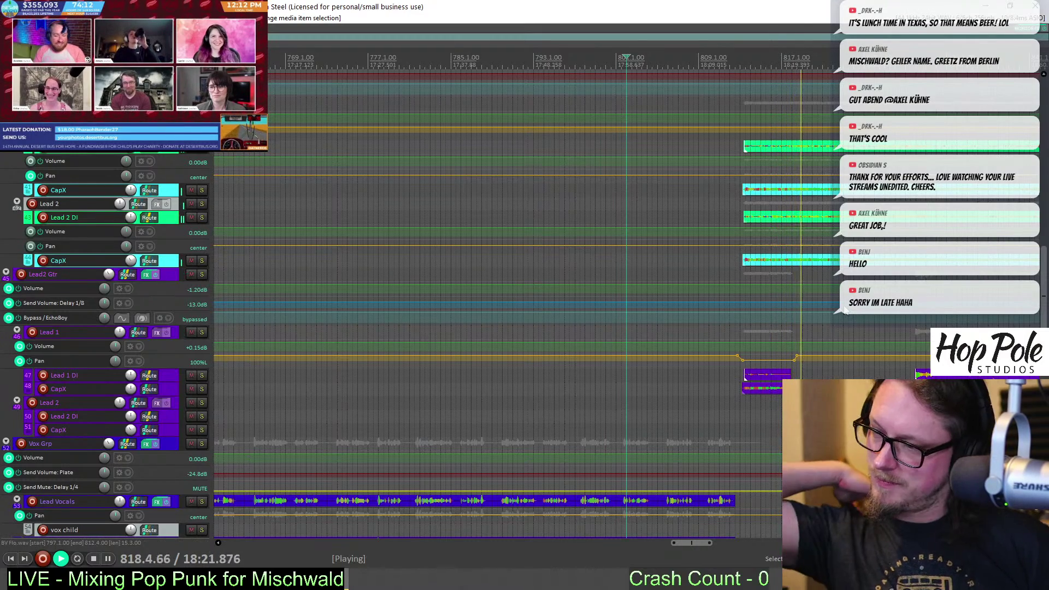
pyautogui.scroll(-3, 491, 300)
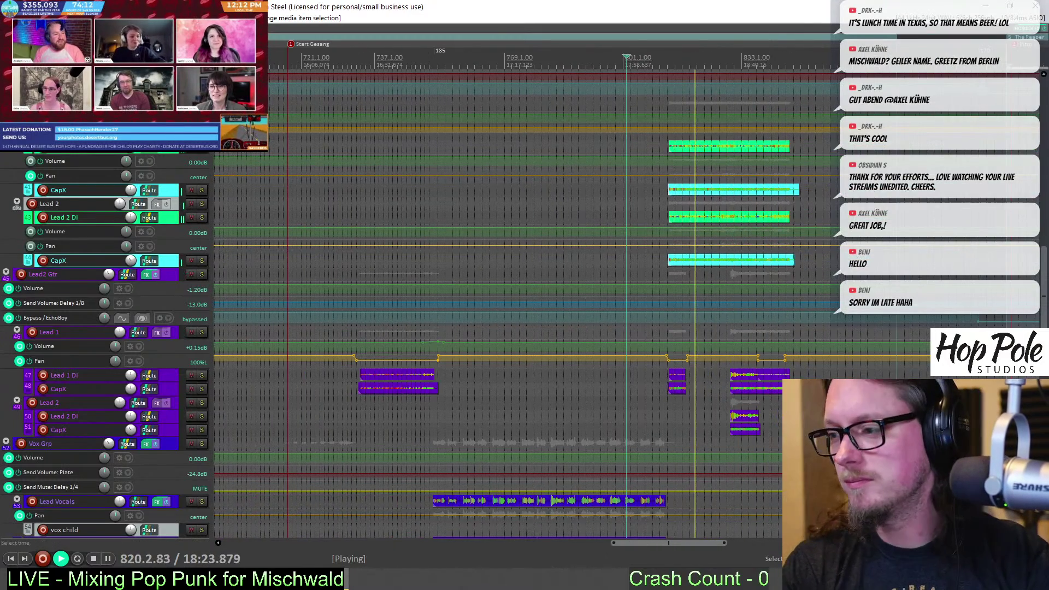
# Stop playback and shrink the Chipmunk Vocals and backing vocal tracks with their envelope lanes to compact height
pyautogui.scroll(-10, 492, 300)
pyautogui.scroll(2, 687, 268)
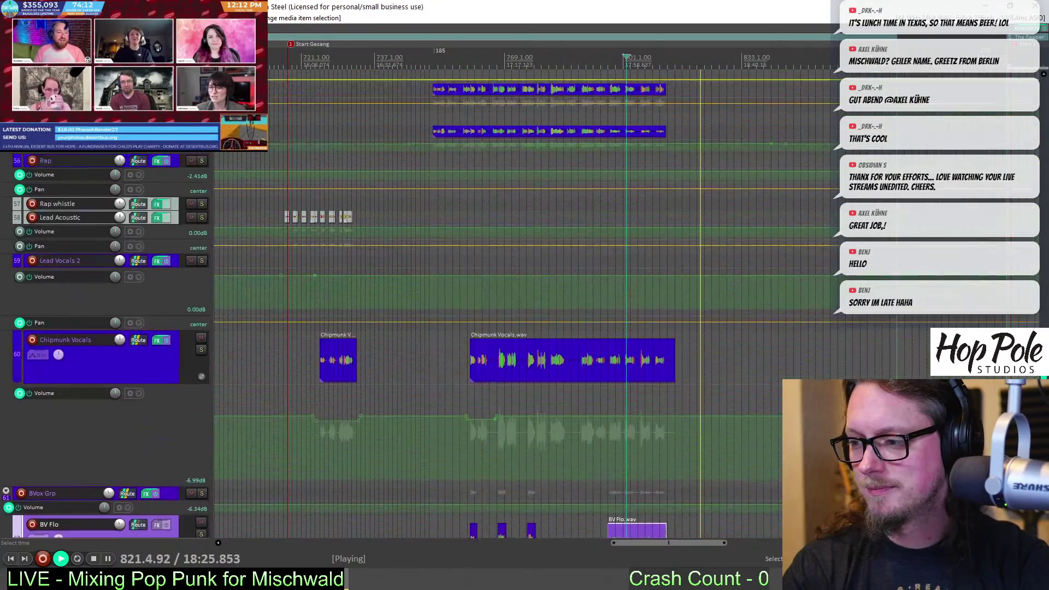
pyautogui.scroll(-3, 687, 268)
pyautogui.press('space')
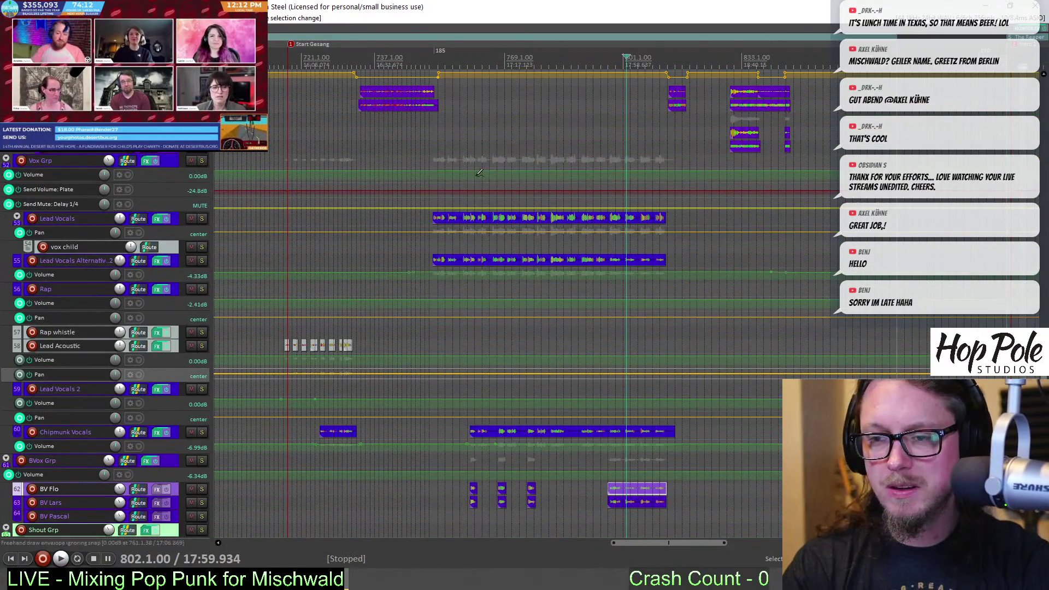
# Examine the lead guitar and vocal tracks around bar 749, where the tempo changes to 185
pyautogui.click(434, 61)
pyautogui.scroll(5, 596, 155)
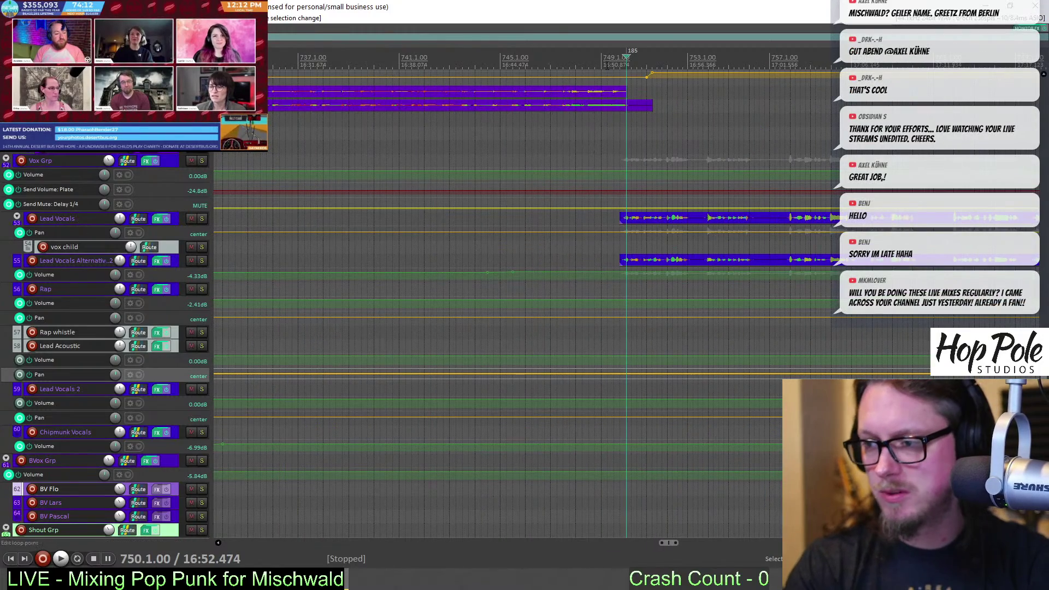
pyautogui.click(607, 74)
pyautogui.scroll(2, 1043, 321)
pyautogui.scroll(4, 1044, 321)
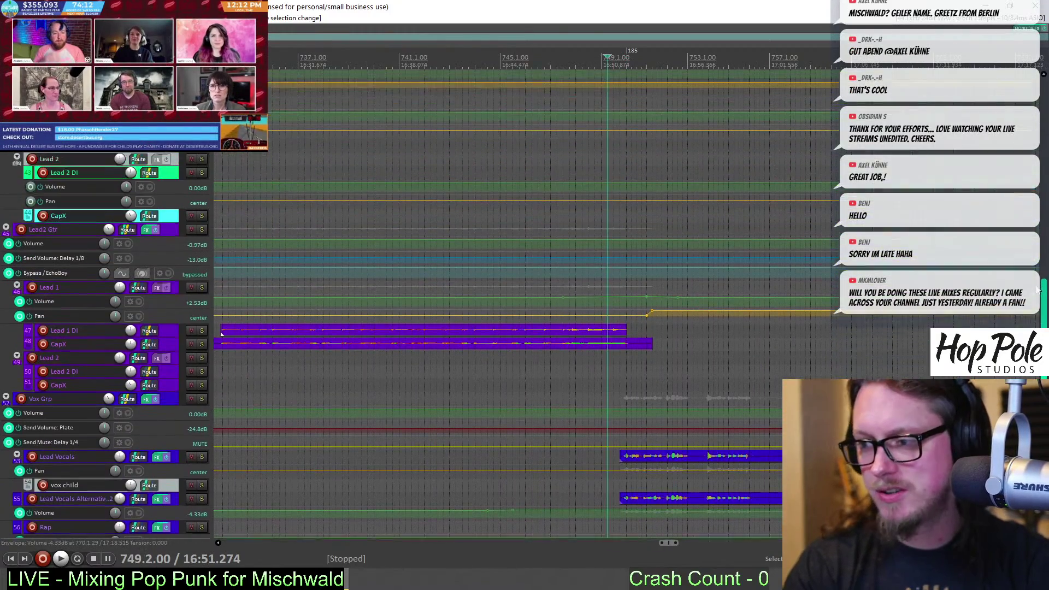
pyautogui.scroll(-4, 719, 281)
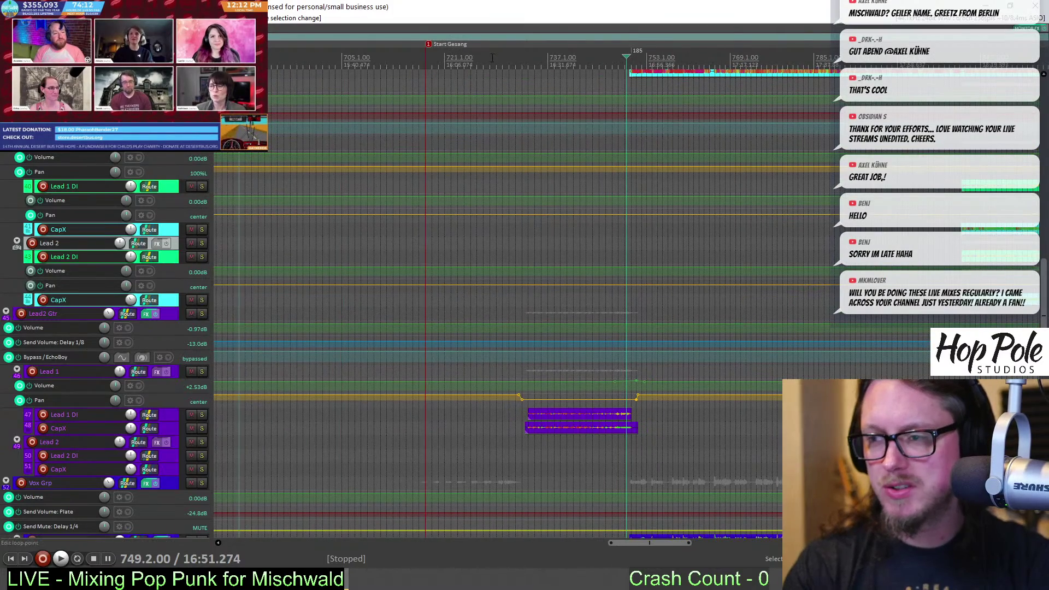
pyautogui.scroll(-3, 588, 149)
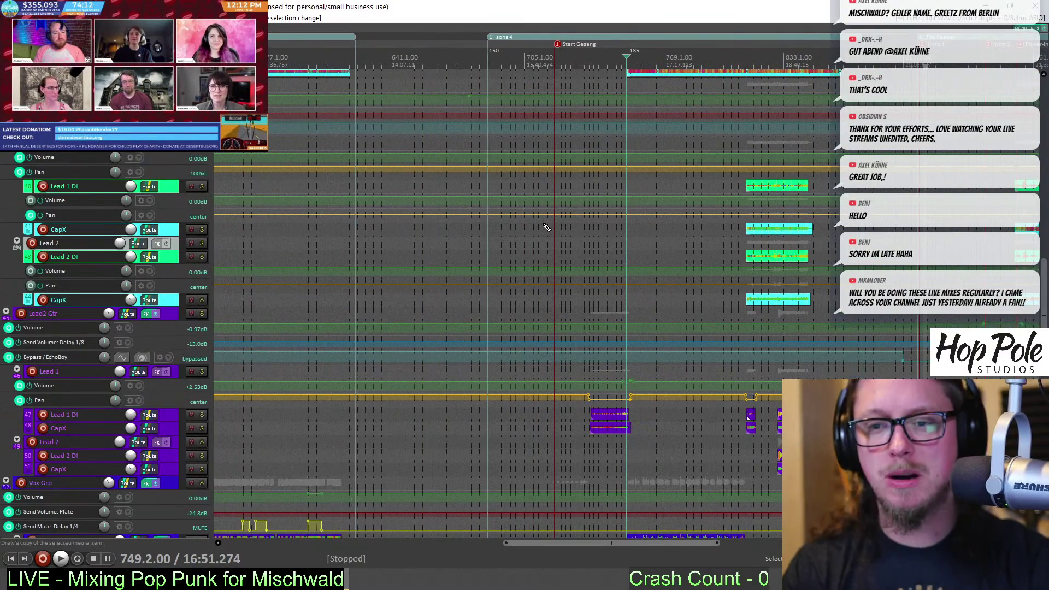
pyautogui.scroll(1, 547, 228)
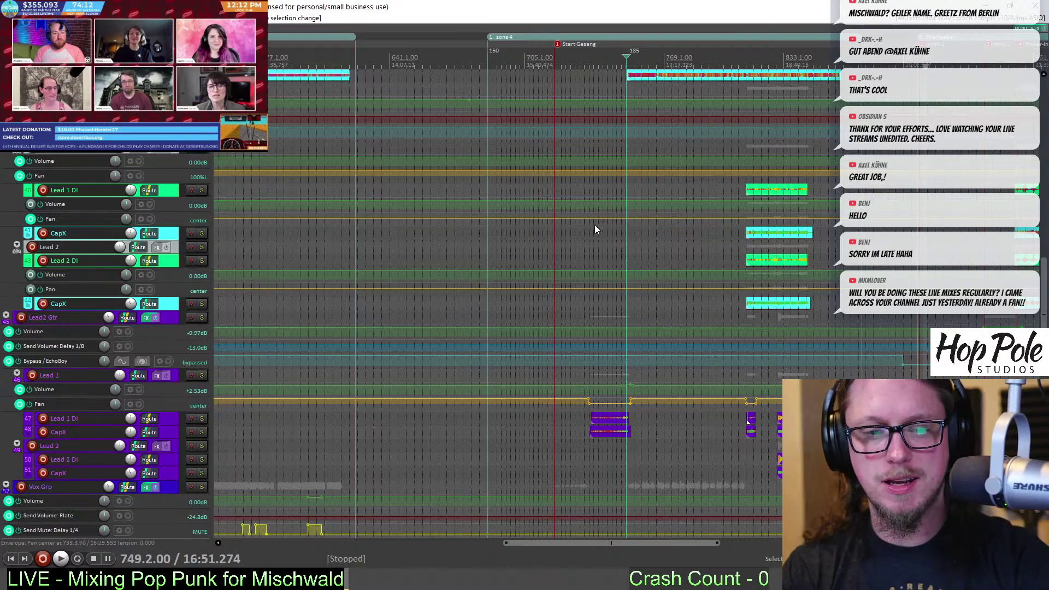
# Play song 4 from bar 689 and move the start of its region to 701.1.00, where the acoustic guitars begin
pyautogui.click(505, 65)
pyautogui.moveTo(1045, 291); pyautogui.dragTo(1045, 163)
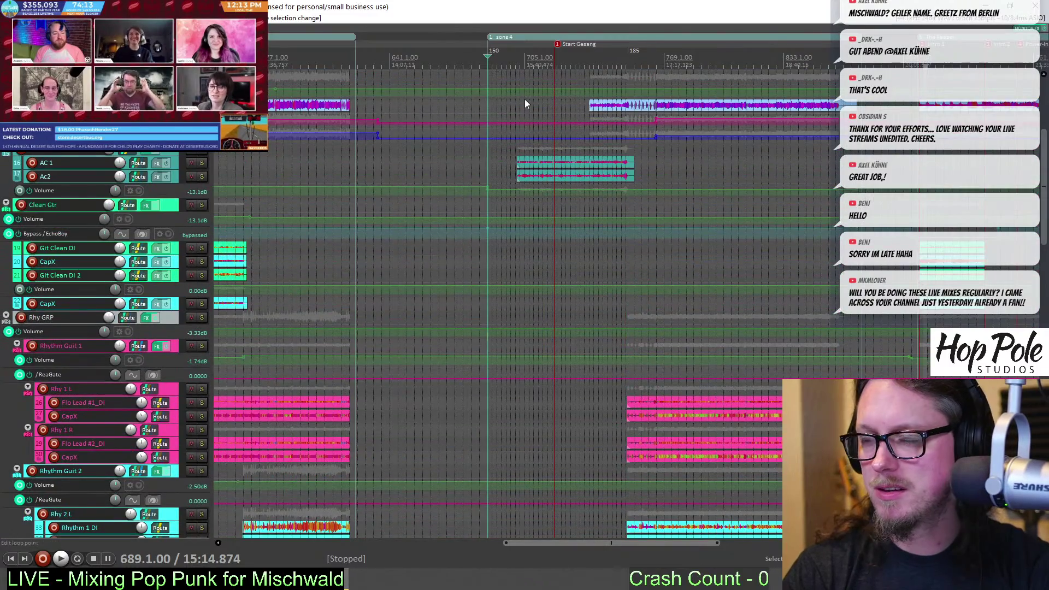
pyautogui.press('space')
pyautogui.scroll(3, 525, 104)
pyautogui.moveTo(1043, 189); pyautogui.dragTo(1038, 113)
pyautogui.scroll(1, 758, 107)
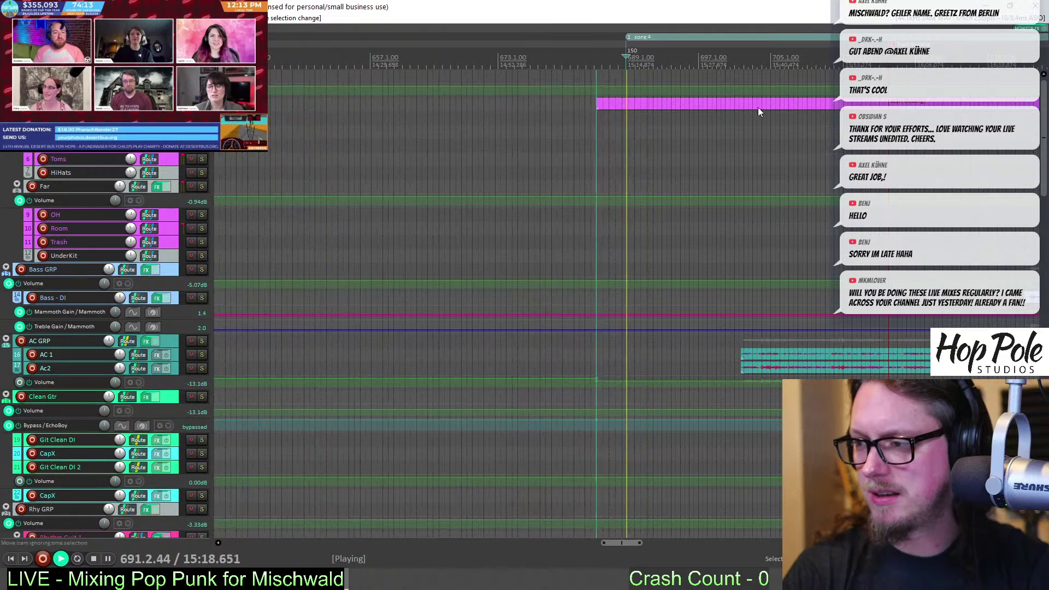
pyautogui.scroll(1, 673, 103)
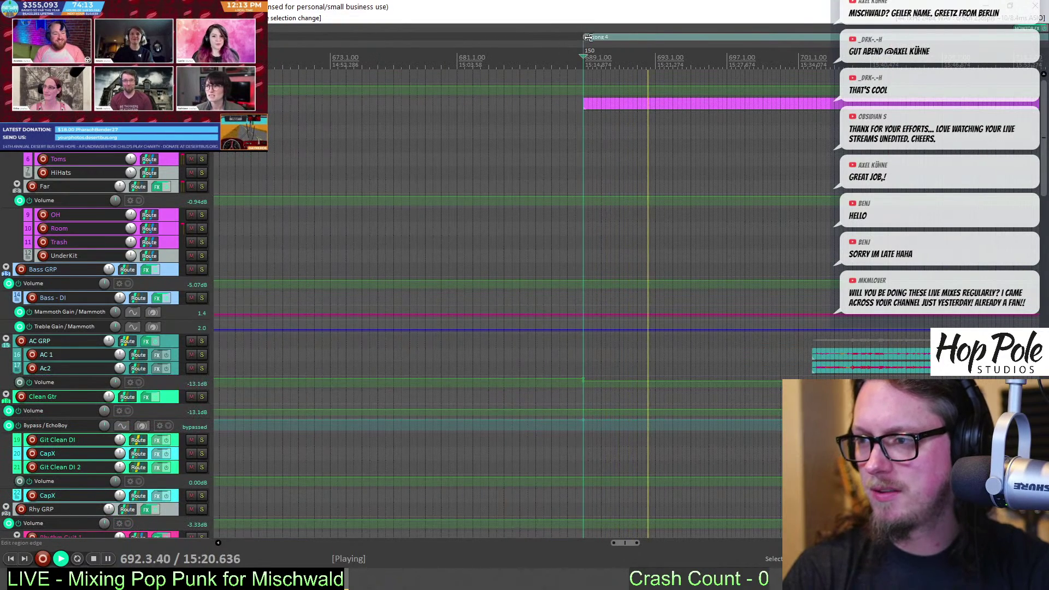
pyautogui.moveTo(588, 37); pyautogui.dragTo(805, 37)
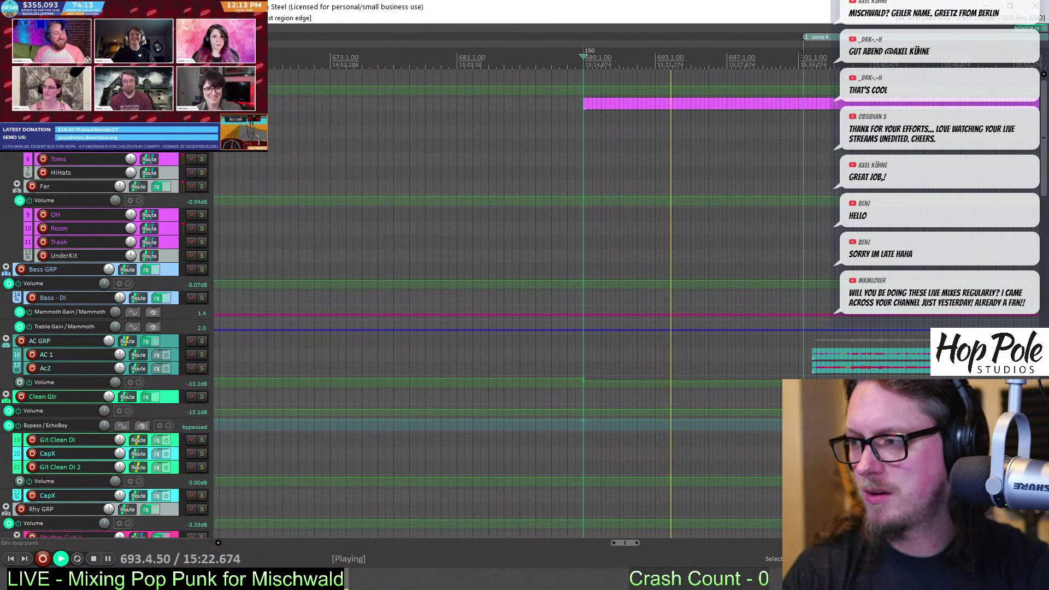
# Set the time selection to the shortened song 4 region and switch the transport time display to minutes and seconds
pyautogui.scroll(-4, 756, 85)
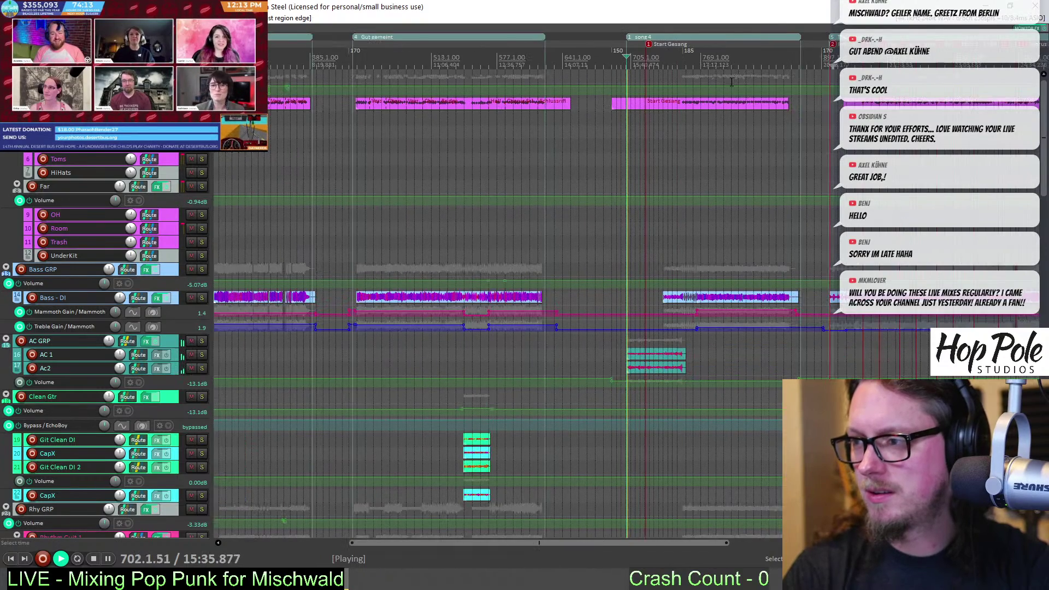
pyautogui.click(728, 37)
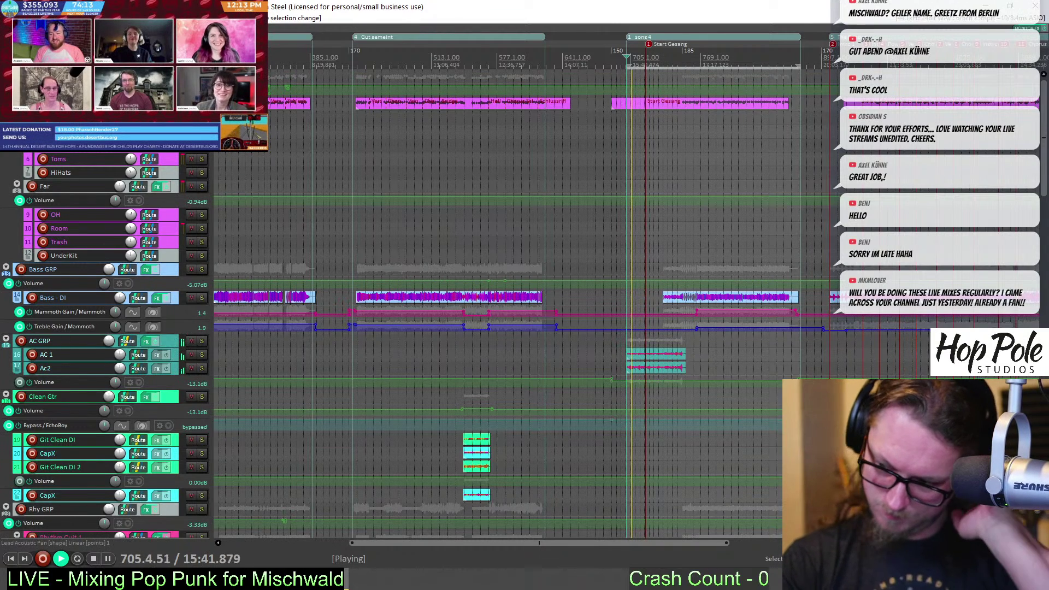
pyautogui.rightClick(836, 559)
pyautogui.click(879, 370)
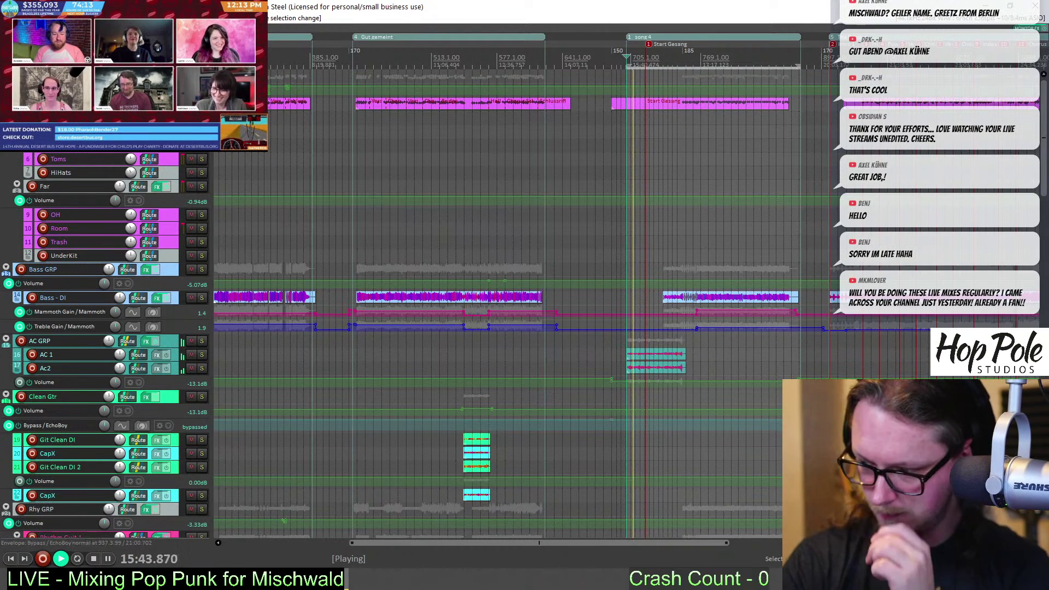
pyautogui.scroll(8, 617, 87)
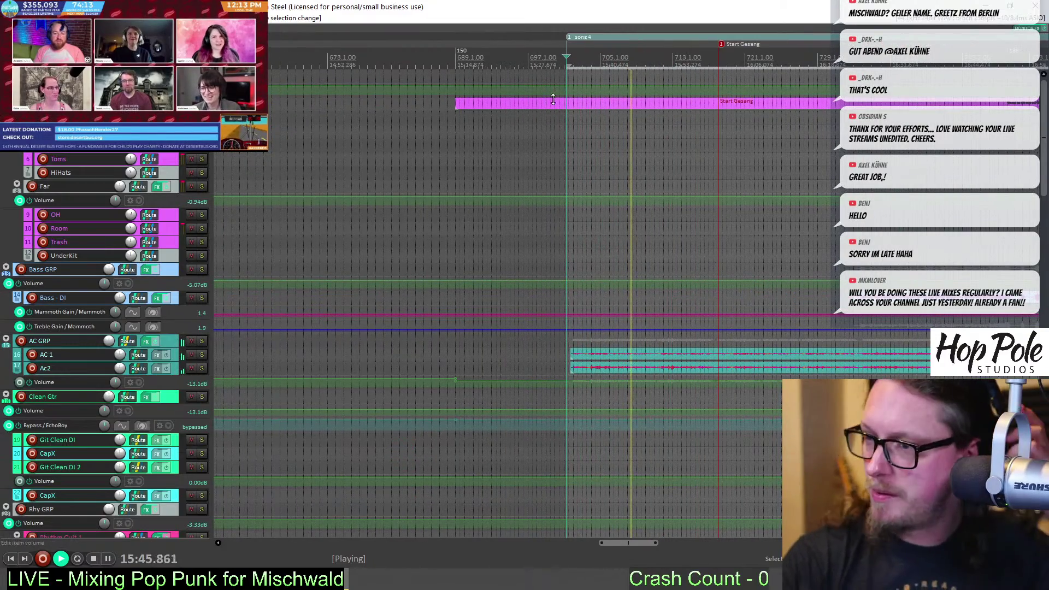
pyautogui.scroll(-3, 547, 125)
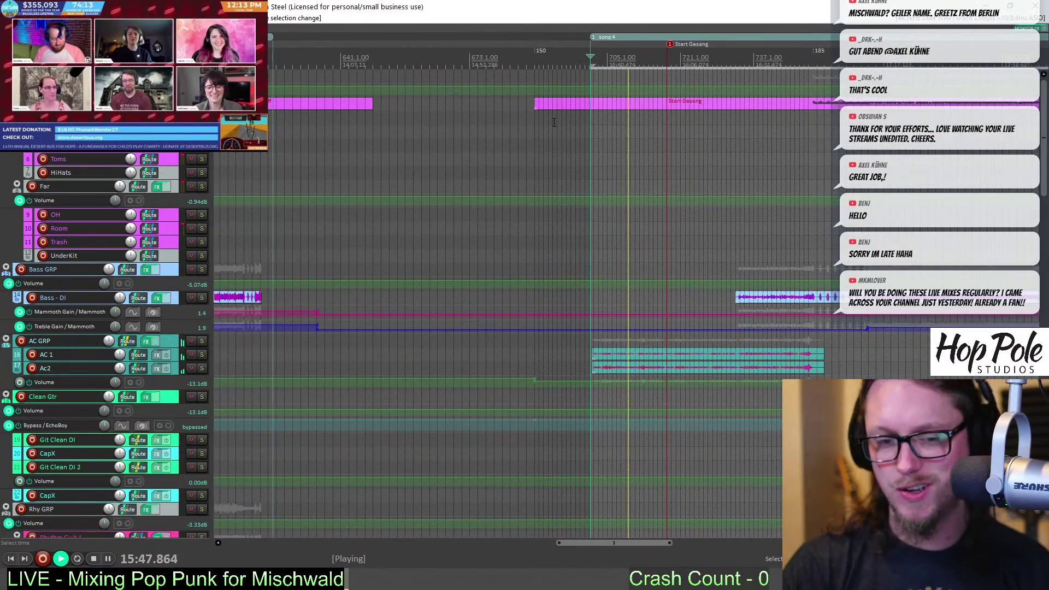
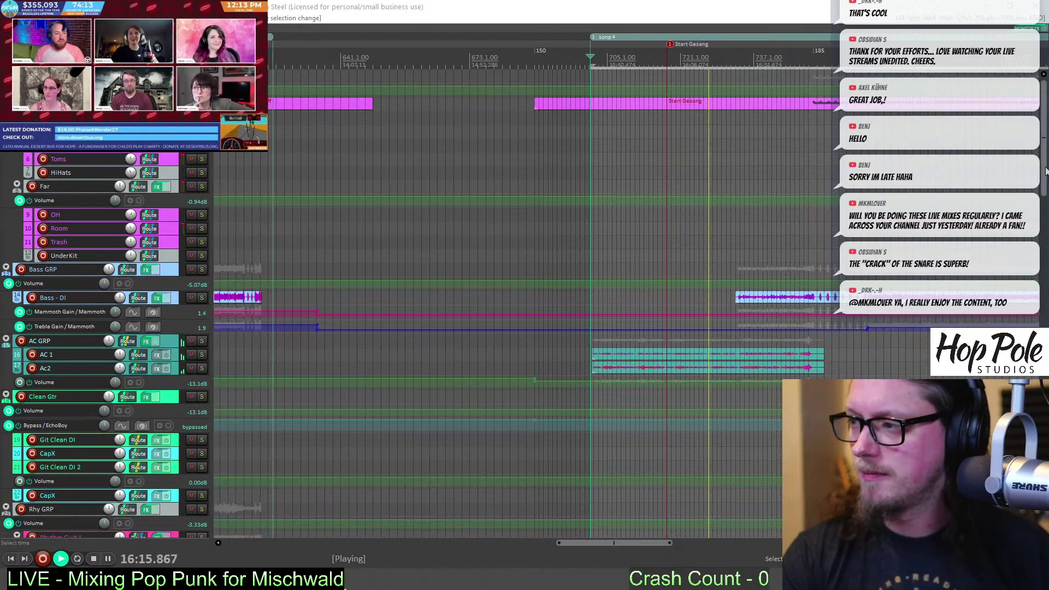
# Trim the silent start of song 4's Bass - DI item so that it begins at 733.3.00
pyautogui.scroll(-3, 1044, 194)
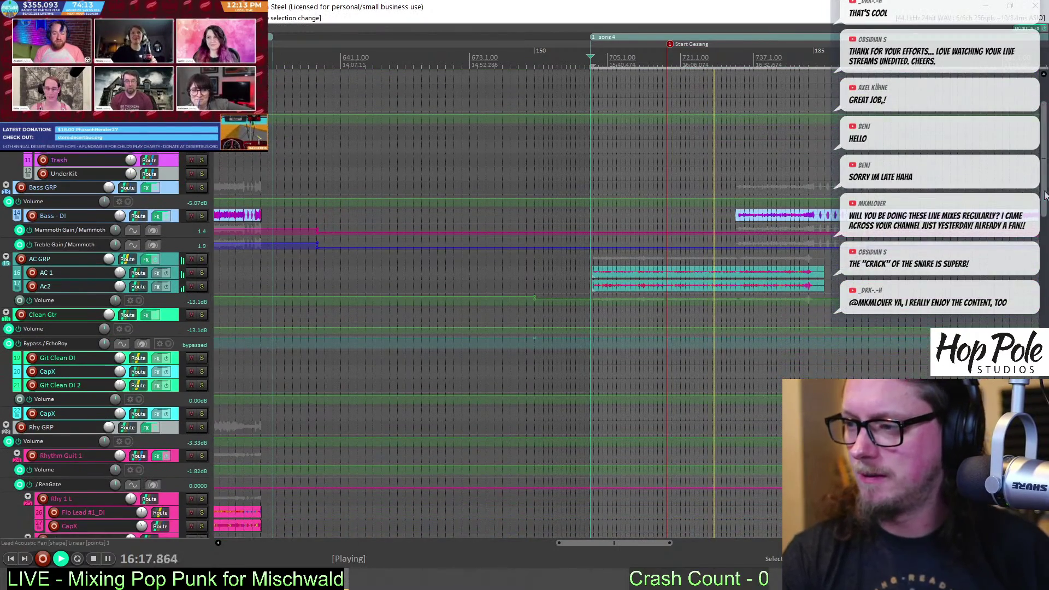
pyautogui.scroll(5, 816, 204)
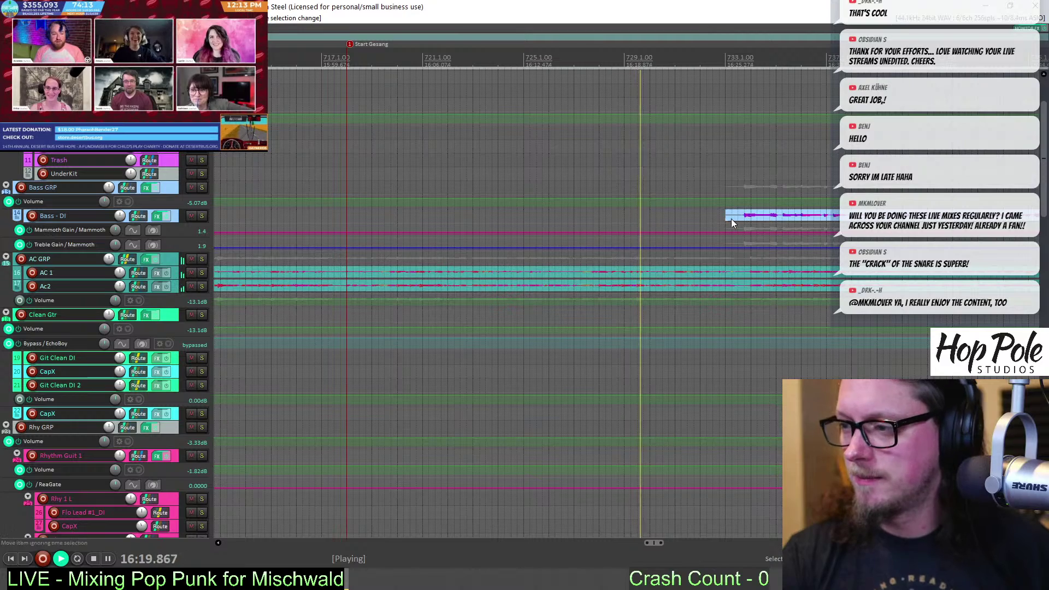
pyautogui.moveTo(731, 219); pyautogui.dragTo(745, 228)
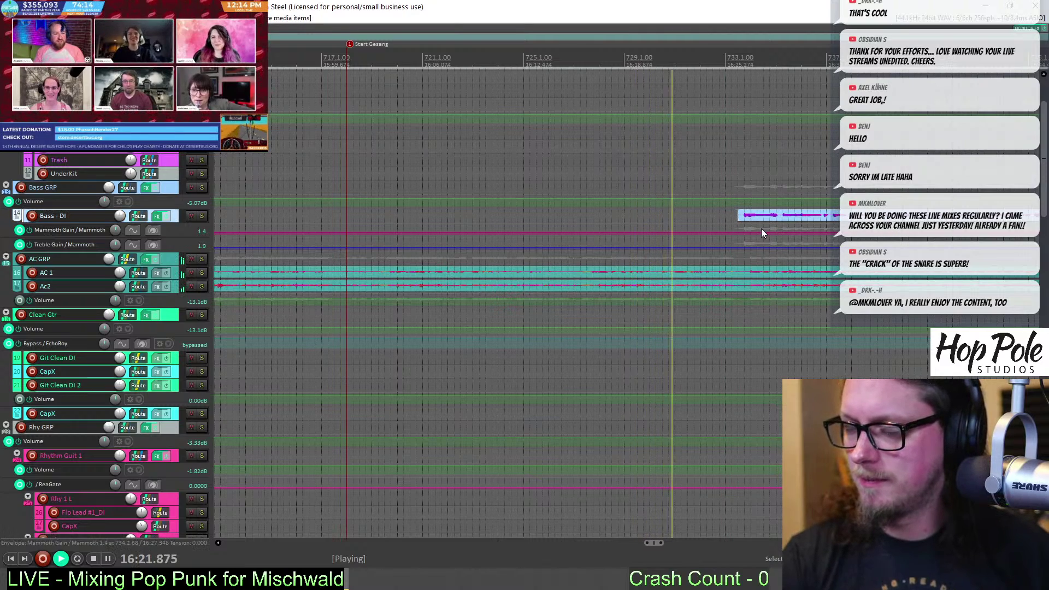
pyautogui.scroll(-2, 1044, 164)
pyautogui.scroll(2, 1044, 206)
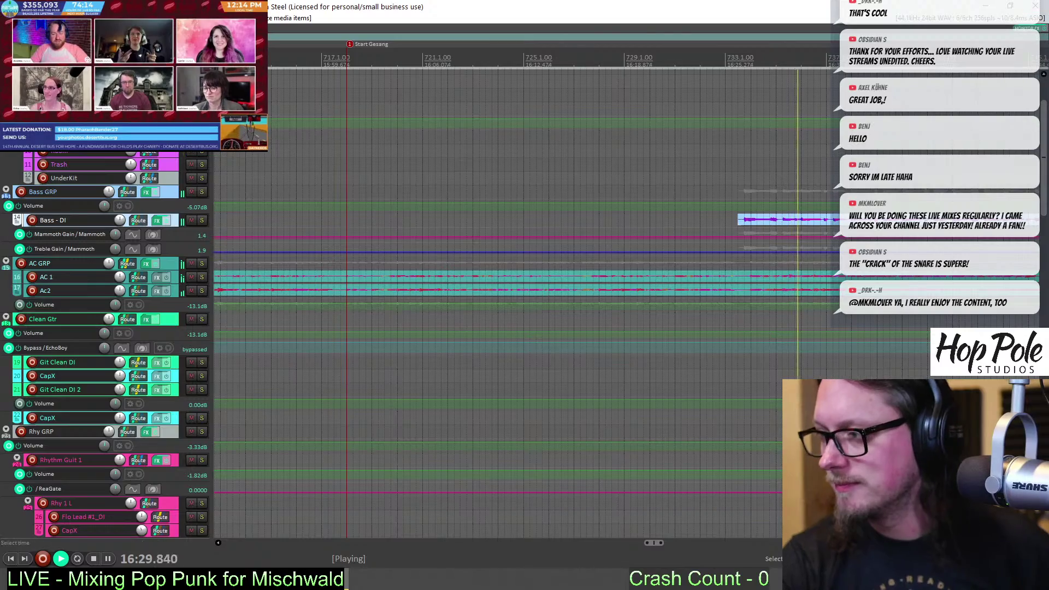
# Enlarge Lead2 Gtr's Delay 1/8 send volume envelope and raise it to -9.40 dB across the lead part starting around bar 733
pyautogui.scroll(-15, 750, 222)
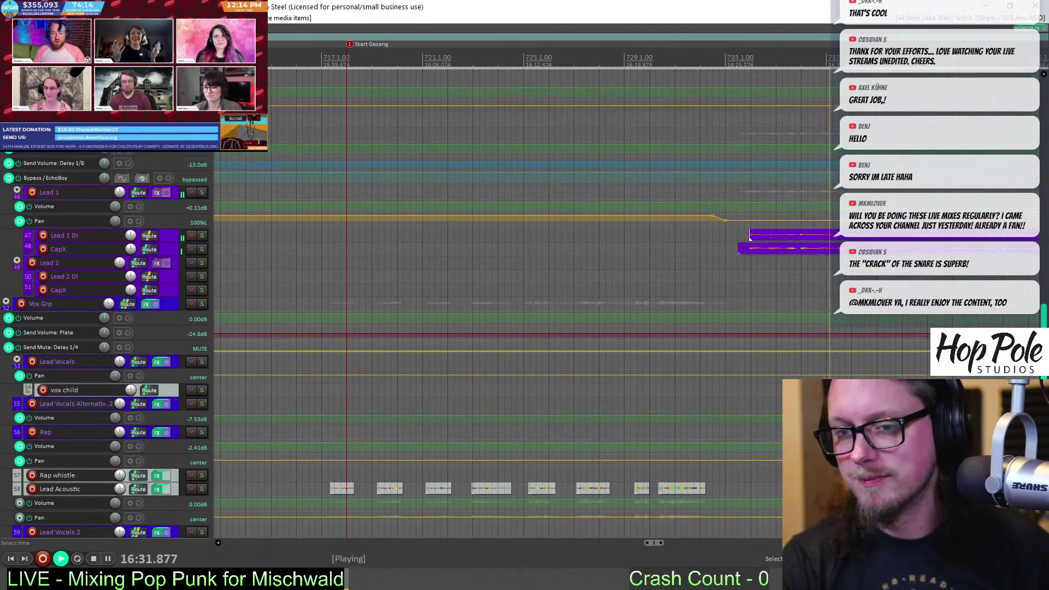
pyautogui.scroll(-5, 749, 223)
pyautogui.scroll(6, 750, 223)
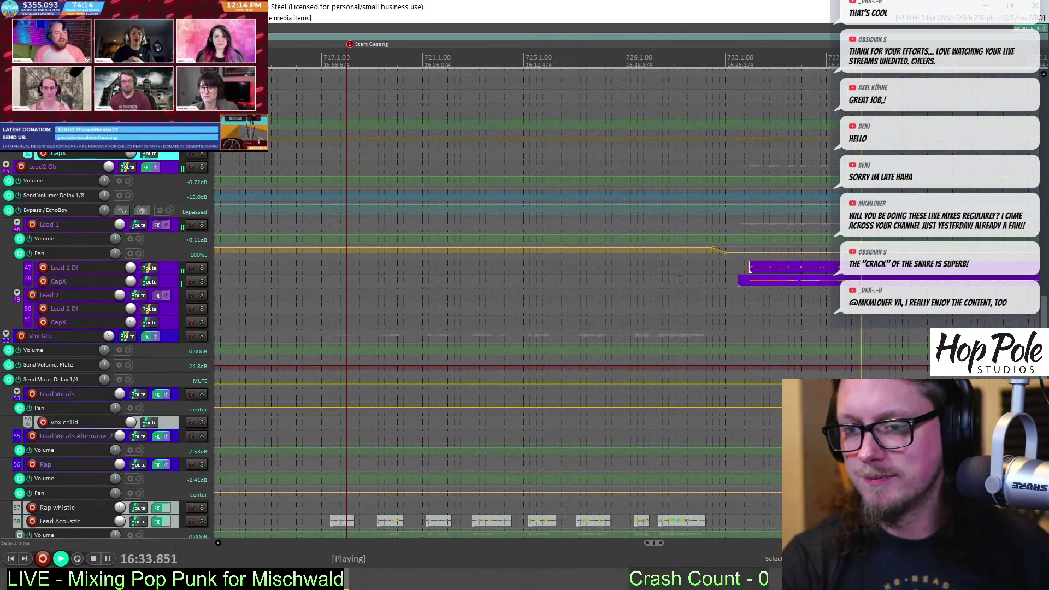
pyautogui.hscroll(-6, 699, 216)
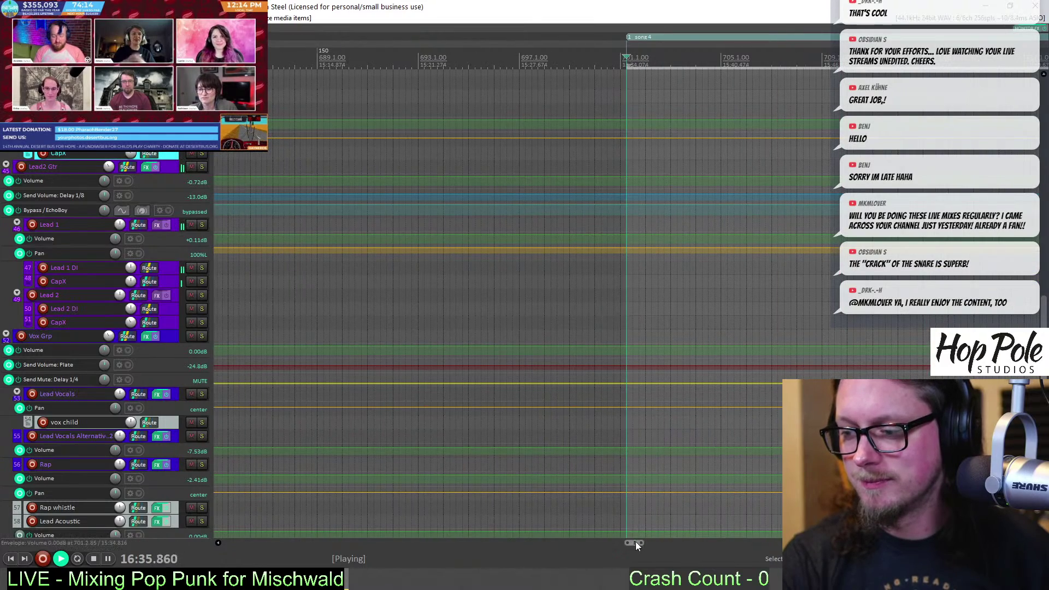
pyautogui.moveTo(634, 542); pyautogui.dragTo(667, 548)
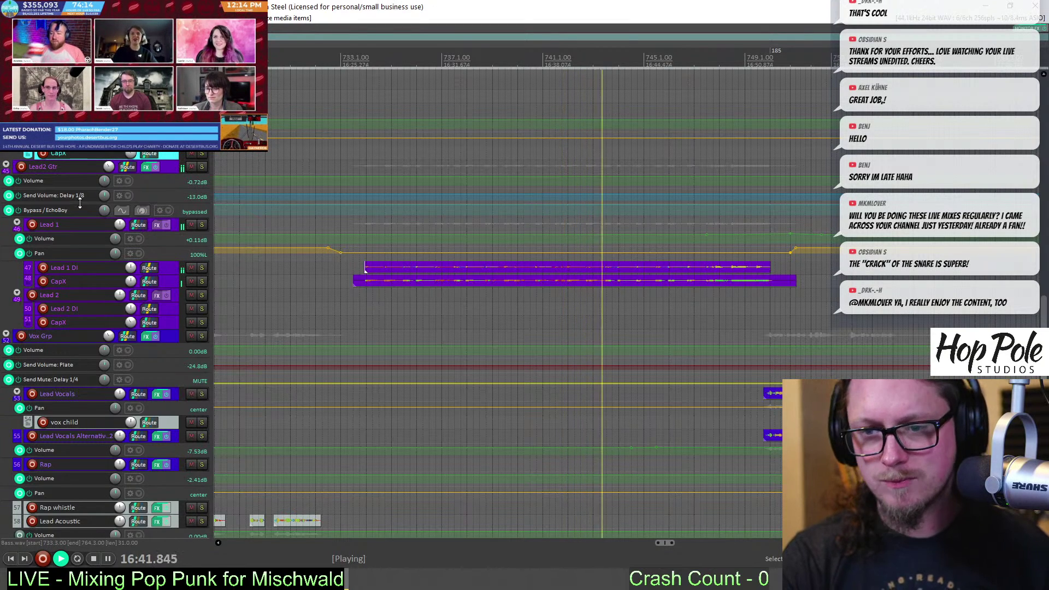
pyautogui.click(136, 195)
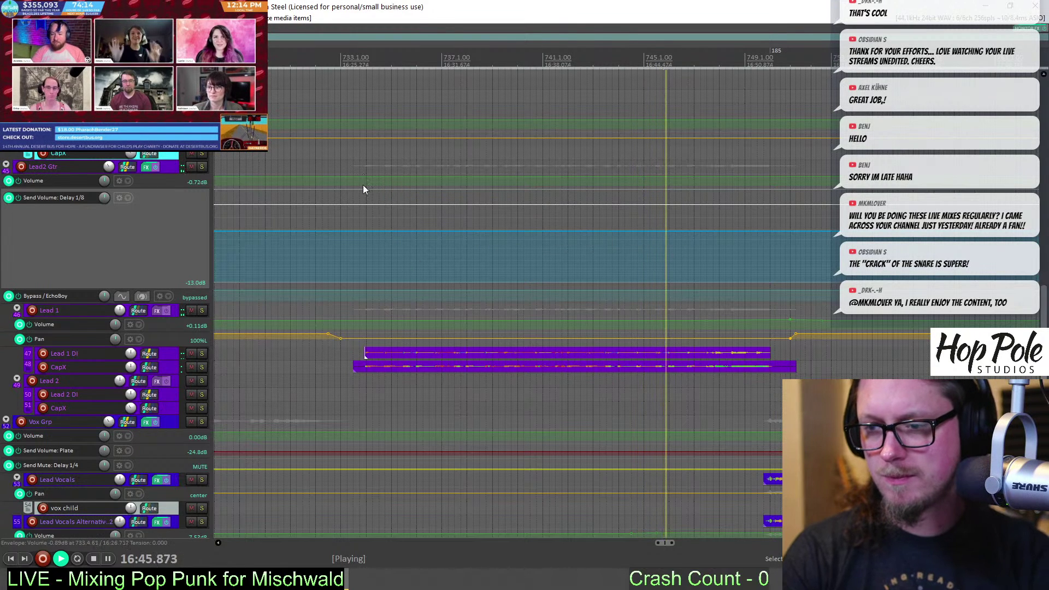
pyautogui.press('space')
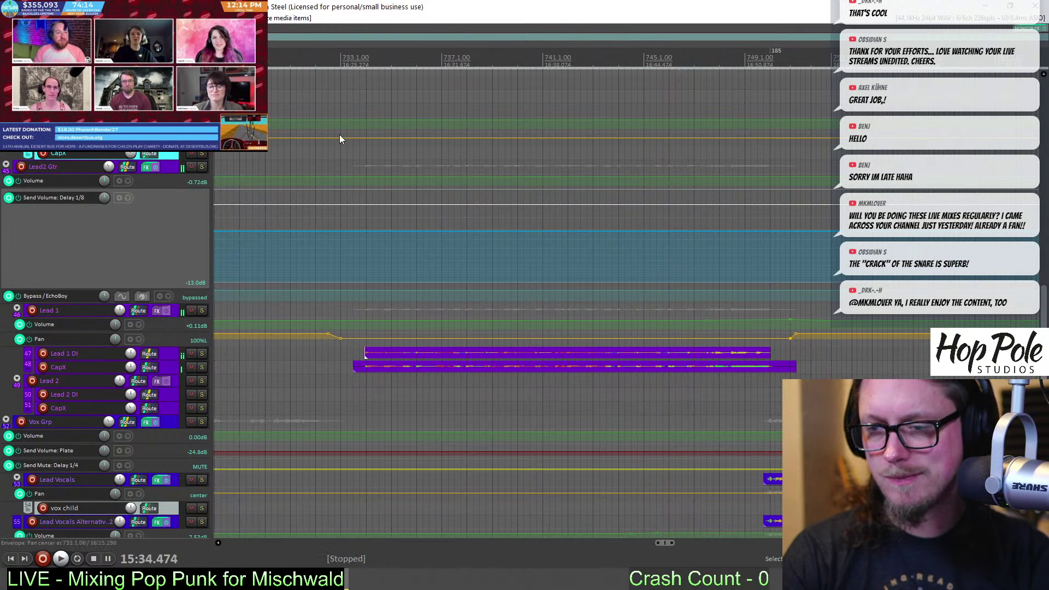
pyautogui.click(340, 64)
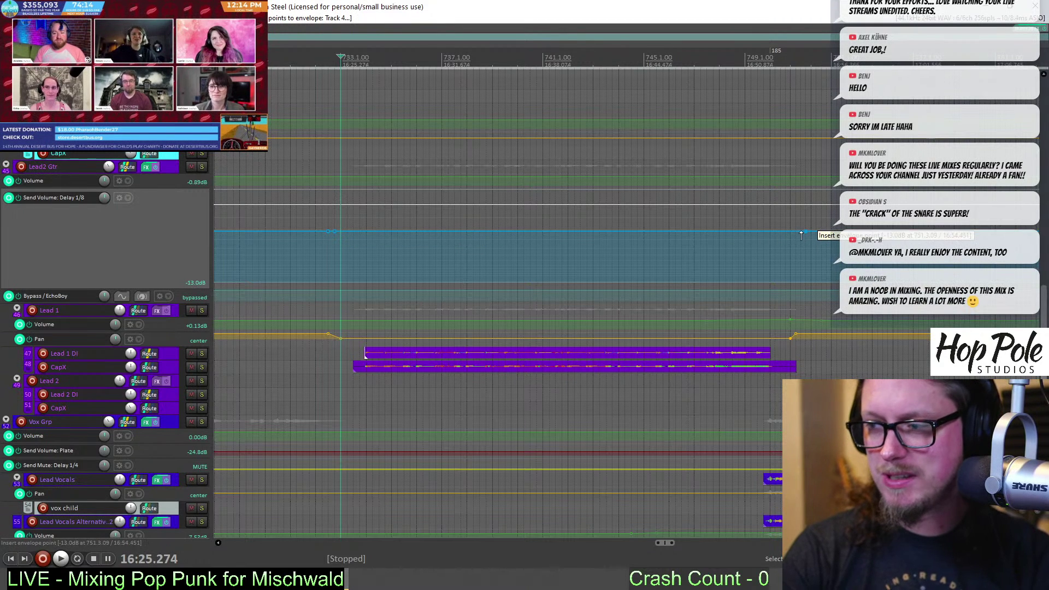
pyautogui.moveTo(656, 231); pyautogui.dragTo(655, 224)
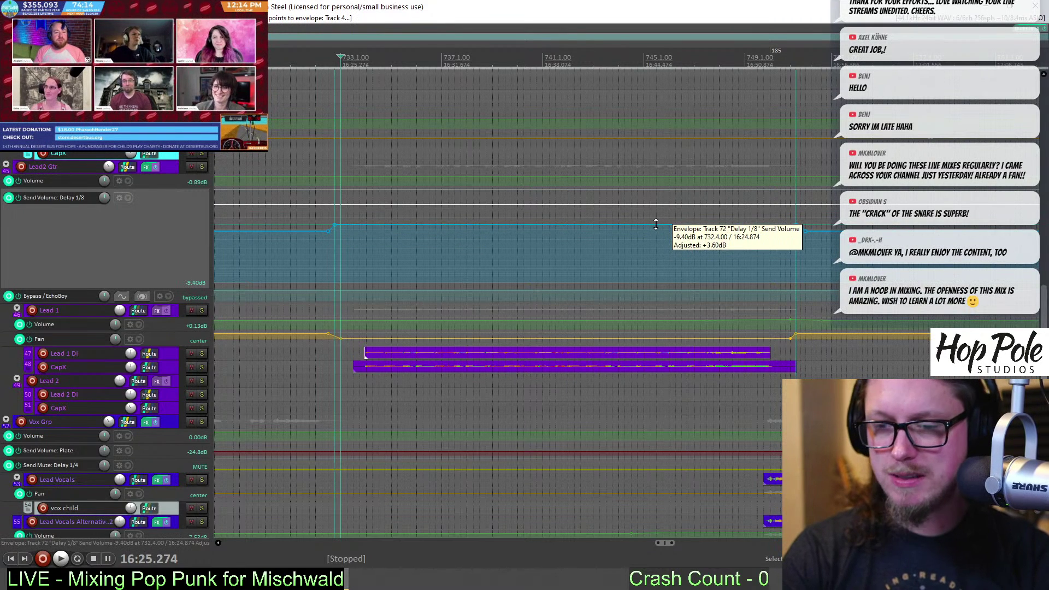
# Play the lead part from bar 733, enlarge the CapX track below Lead 1 DI and trim its item to start at 733.4.00
pyautogui.press('space')
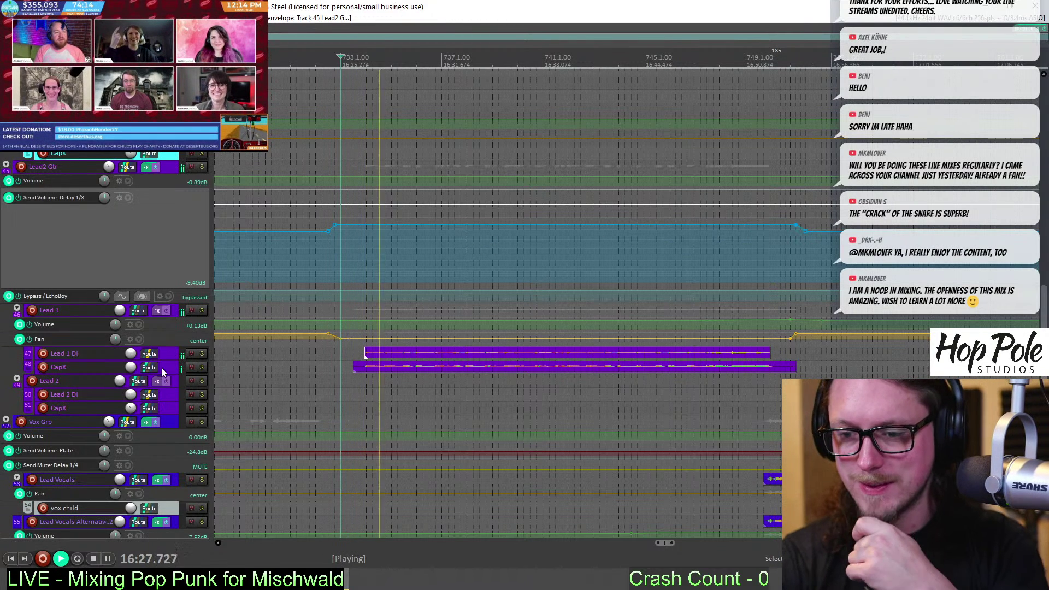
pyautogui.moveTo(161, 374); pyautogui.dragTo(162, 412)
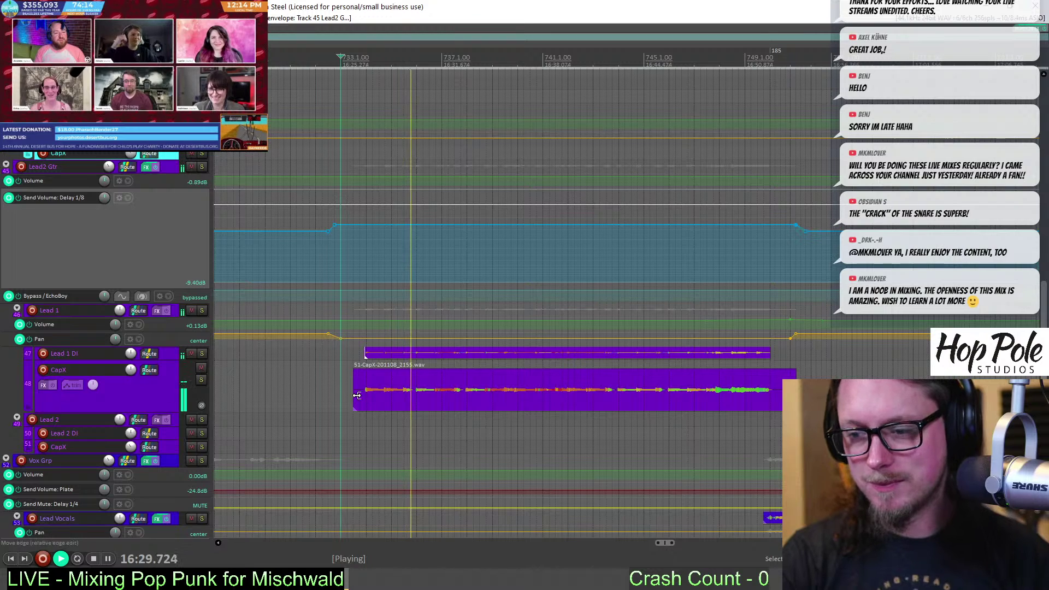
pyautogui.moveTo(356, 395); pyautogui.dragTo(361, 395)
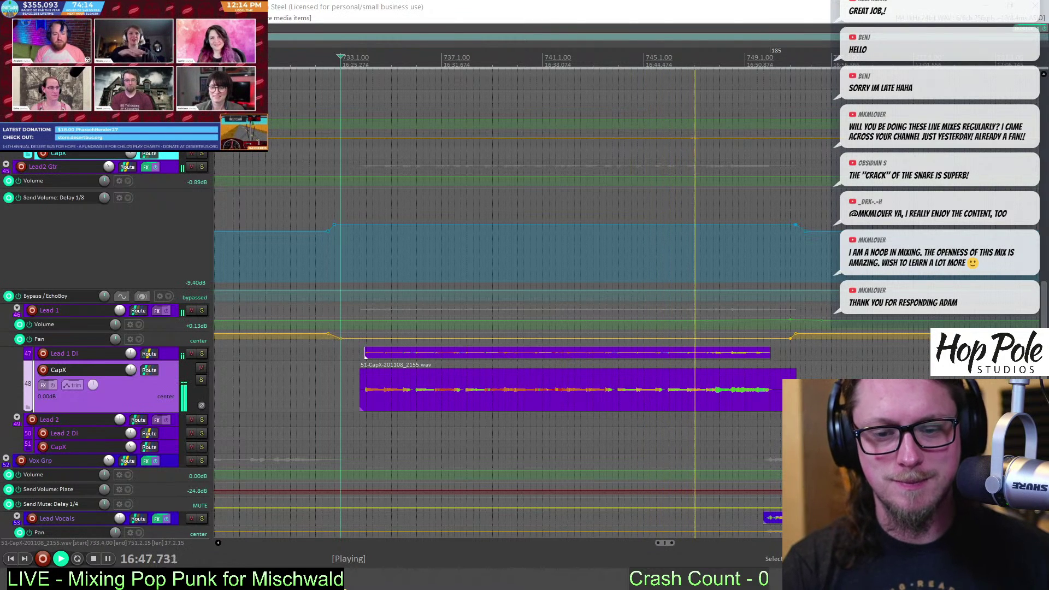
# Listen on through the end of the lead guitar part into the vocal section and examine the lead and backing vocal tracks
pyautogui.scroll(-2, 635, 219)
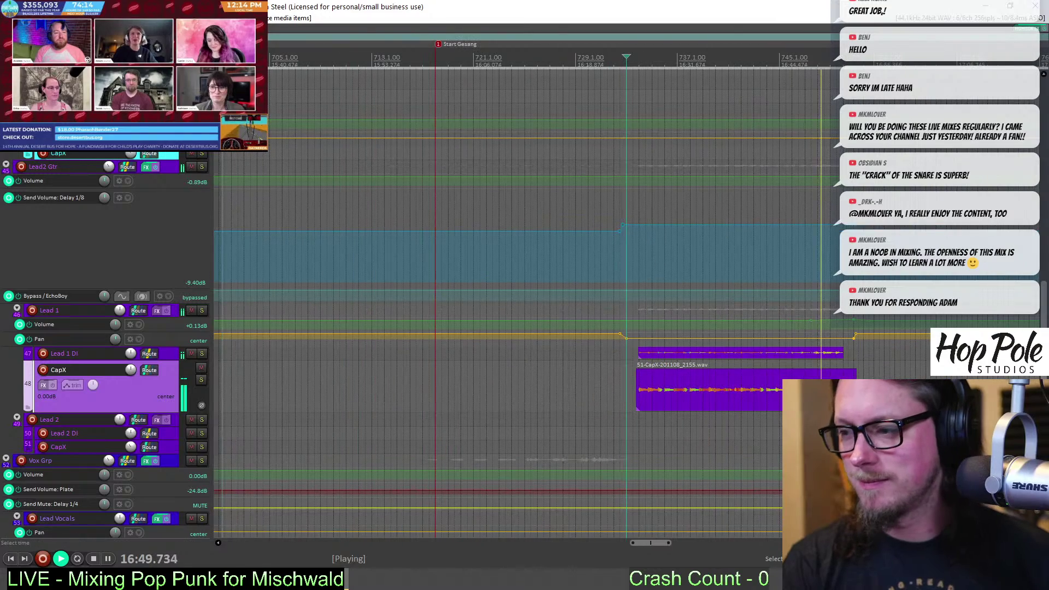
pyautogui.moveTo(650, 543); pyautogui.dragTo(673, 544)
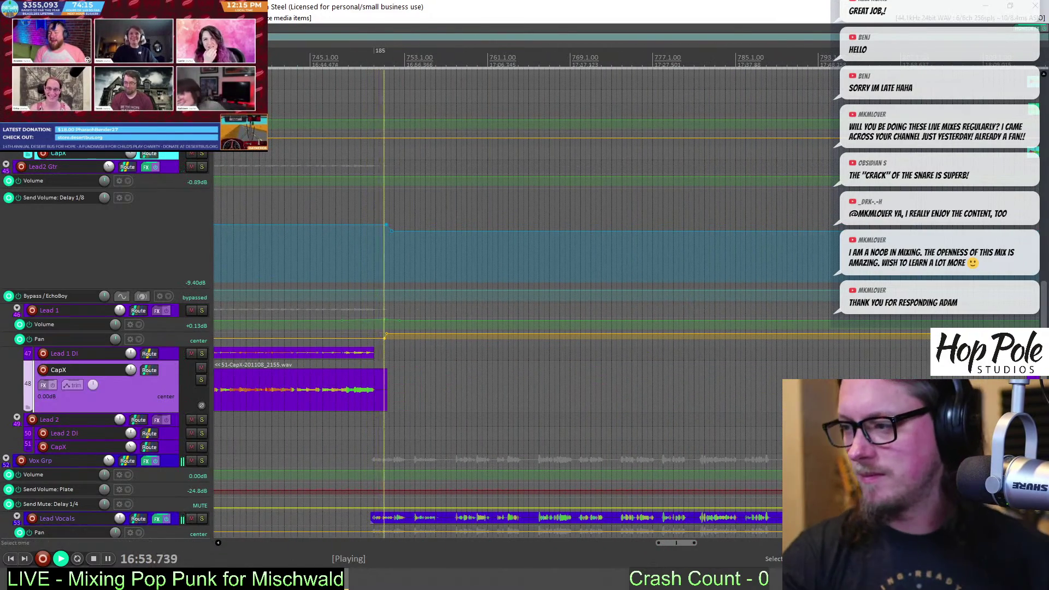
pyautogui.scroll(-5, 491, 300)
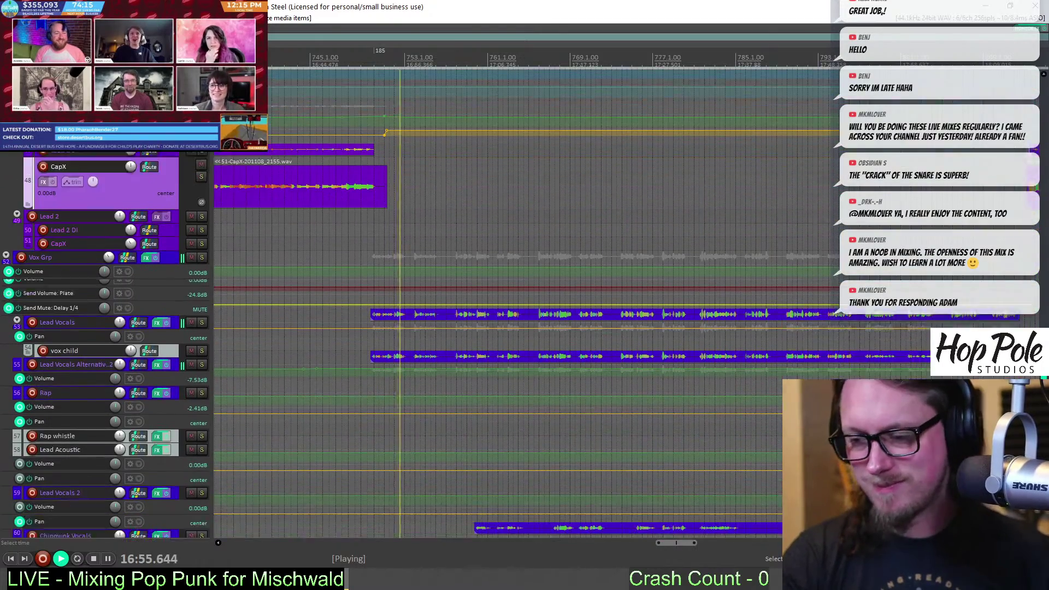
pyautogui.scroll(-2, 492, 301)
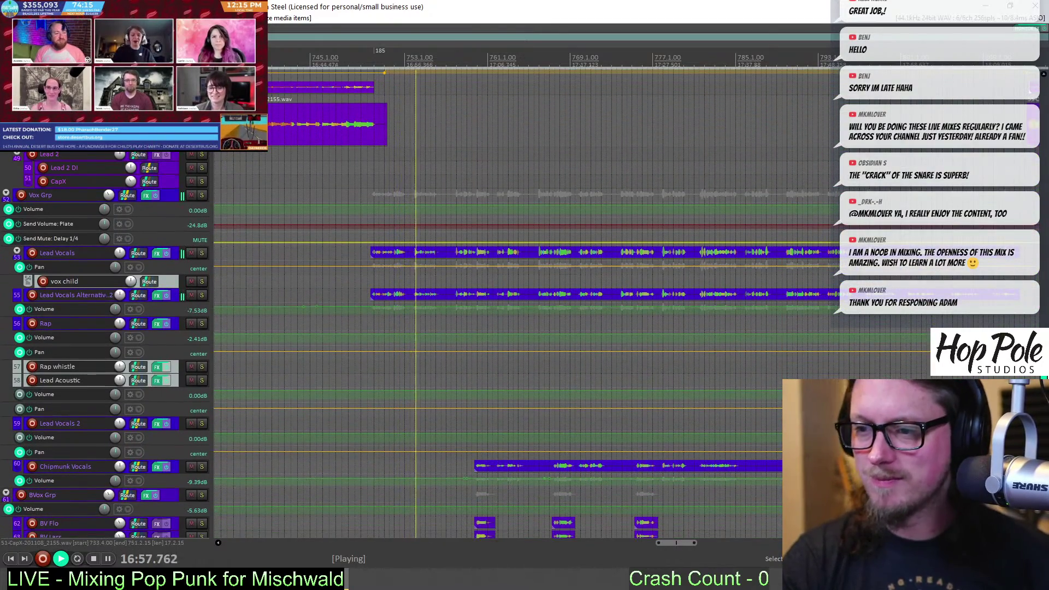
pyautogui.scroll(-1, 491, 301)
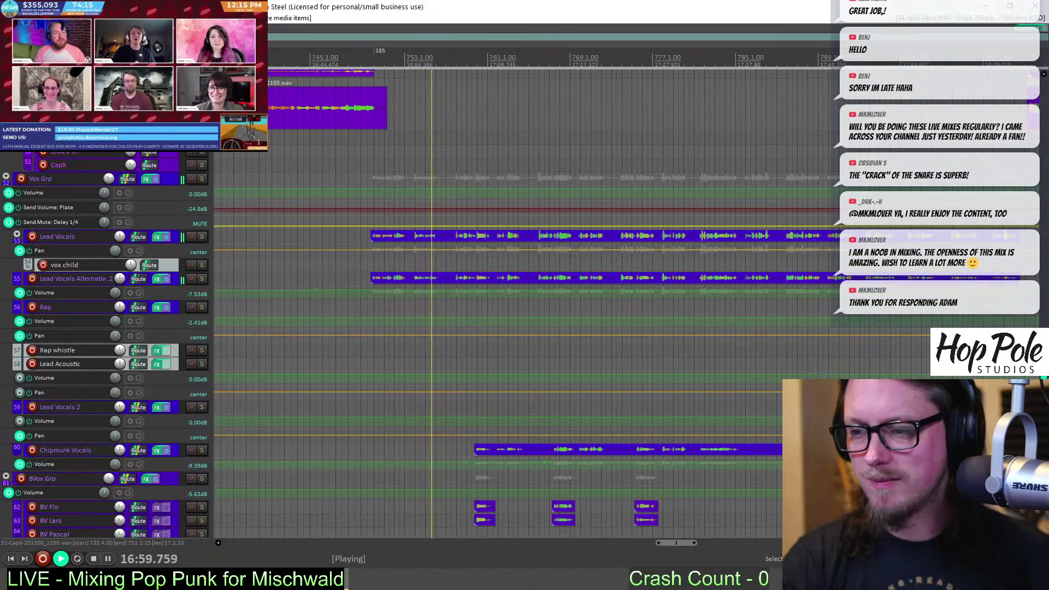
# Listen through the vocal section past bar 761 and examine the Chipmunk Vocals, backing vocal and Shout Grp tracks
pyautogui.scroll(-1, 492, 300)
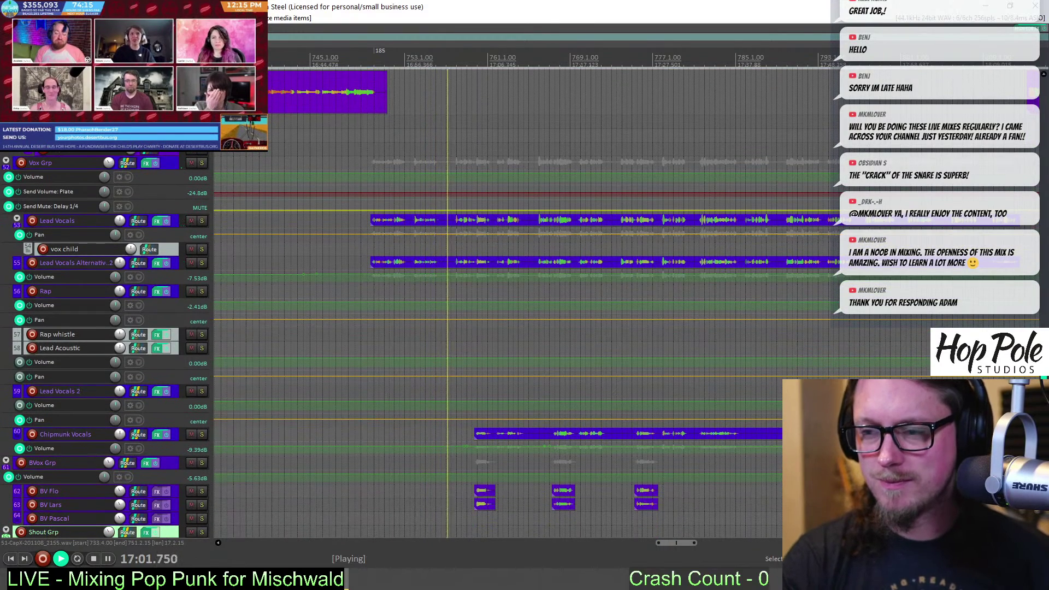
pyautogui.scroll(-1, 491, 300)
pyautogui.scroll(-1, 492, 300)
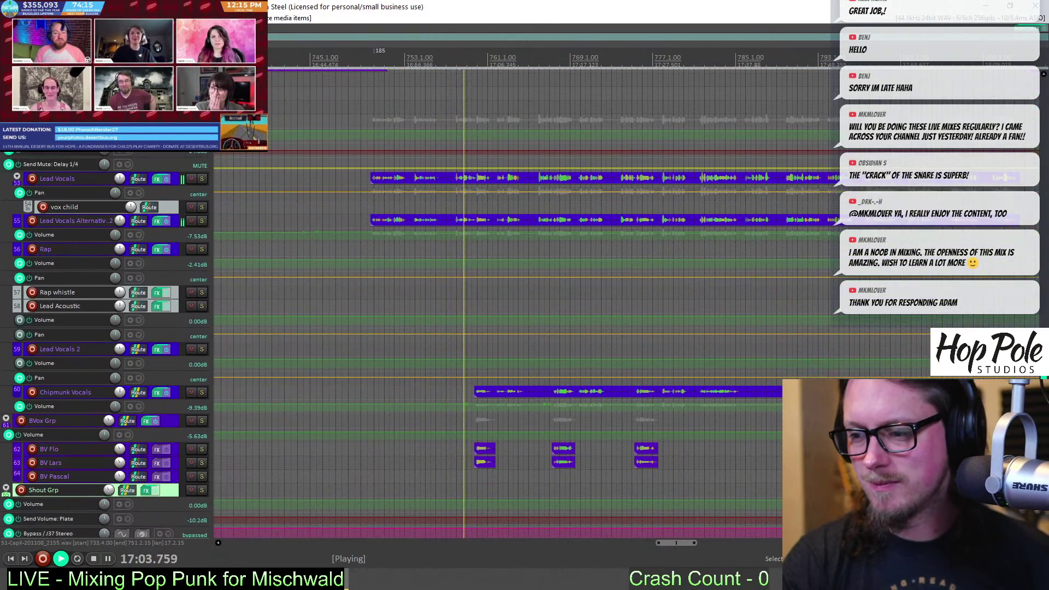
pyautogui.scroll(1, 492, 300)
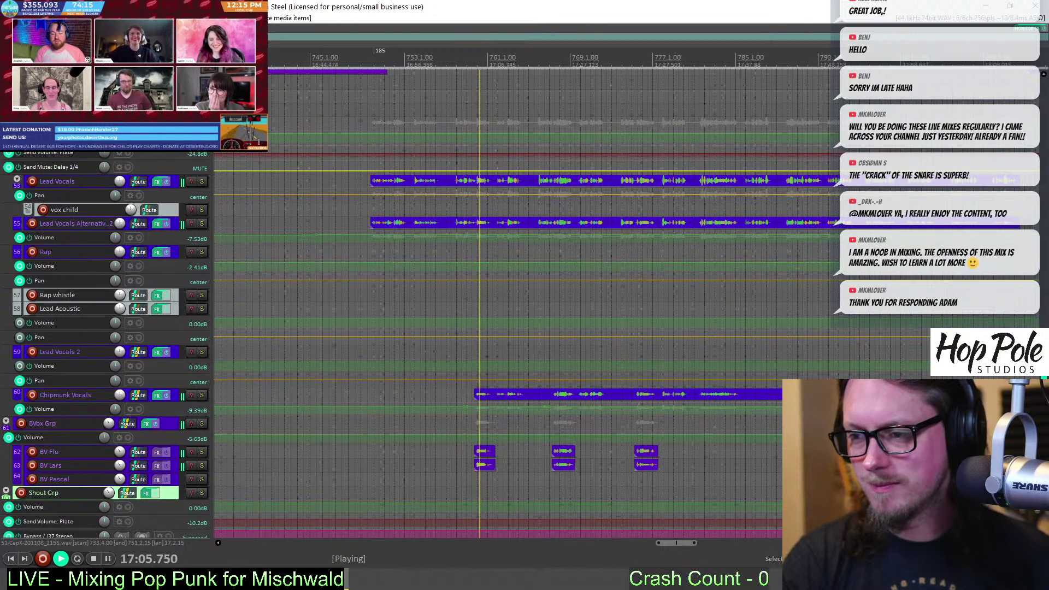
pyautogui.scroll(-1, 492, 300)
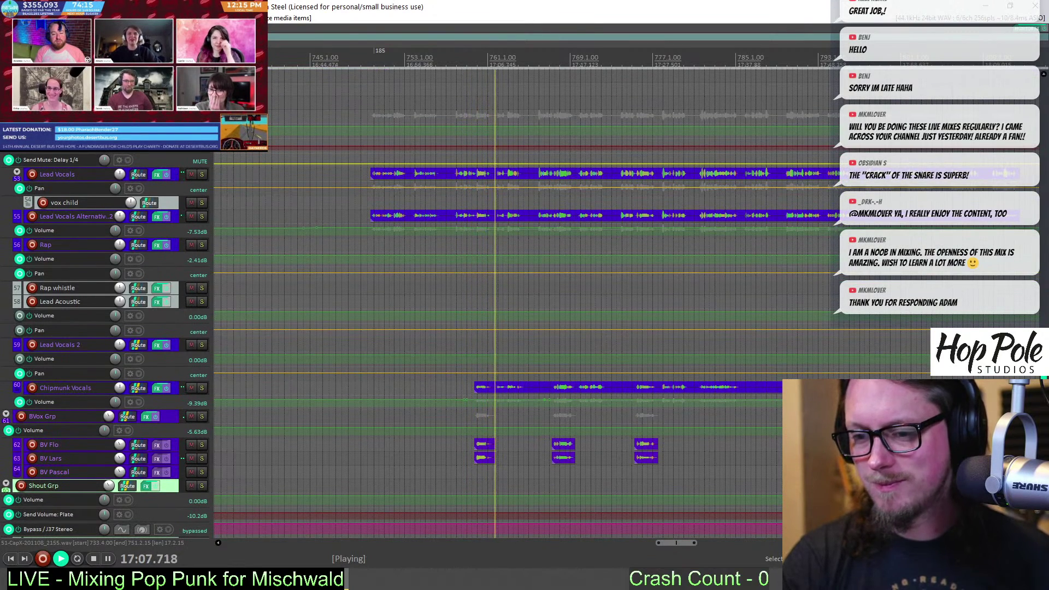
pyautogui.scroll(-1, 492, 300)
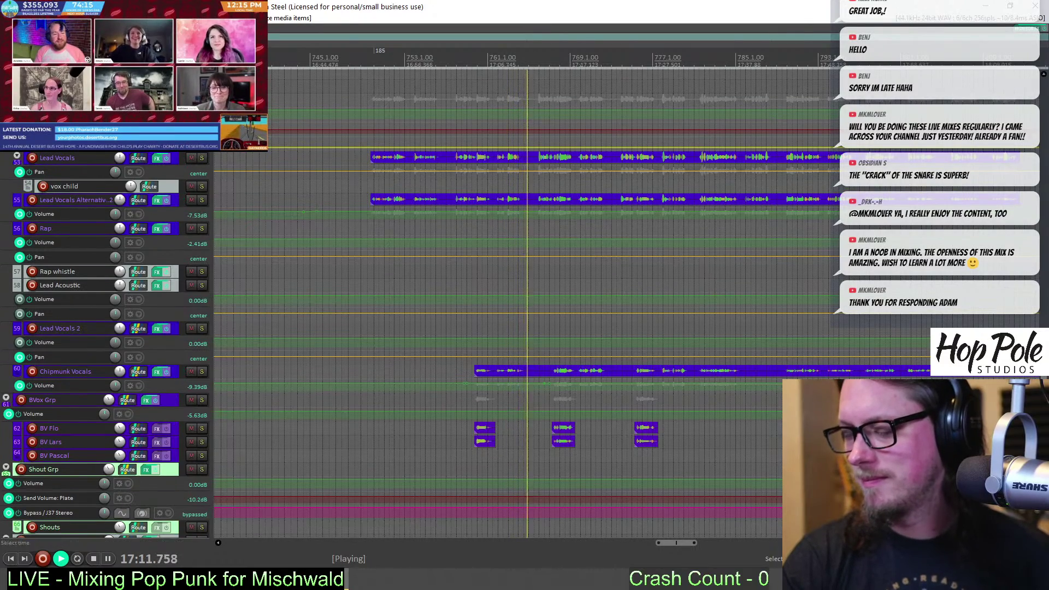
pyautogui.scroll(-4, 581, 310)
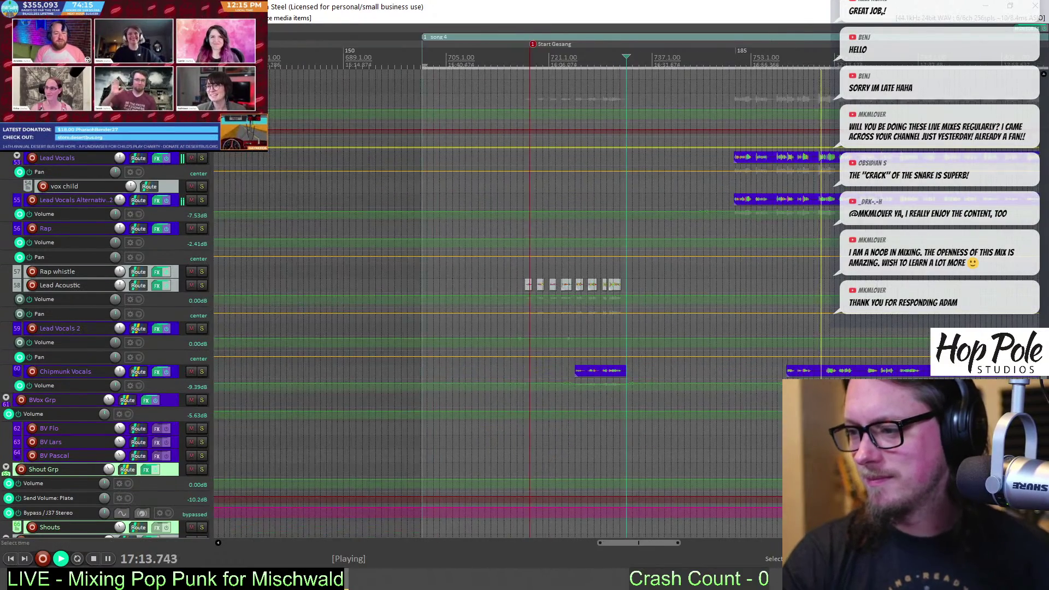
pyautogui.scroll(15, 492, 300)
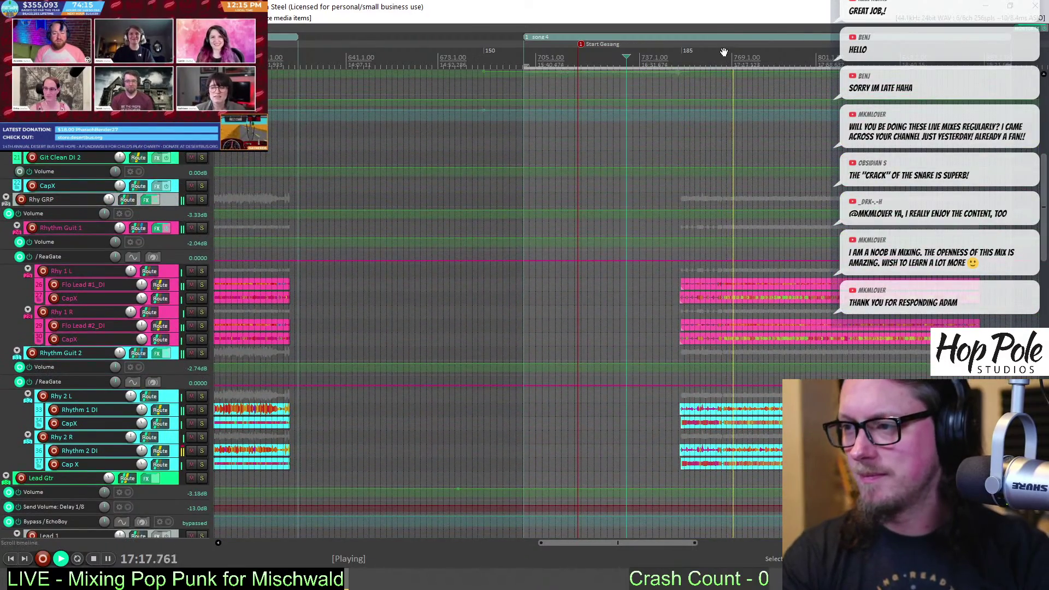
# Replay the full mix from bar 765 with the rhythm guitar tracks in view, and stop playback
pyautogui.press('space')
pyautogui.press('space')
pyautogui.scroll(2, 725, 77)
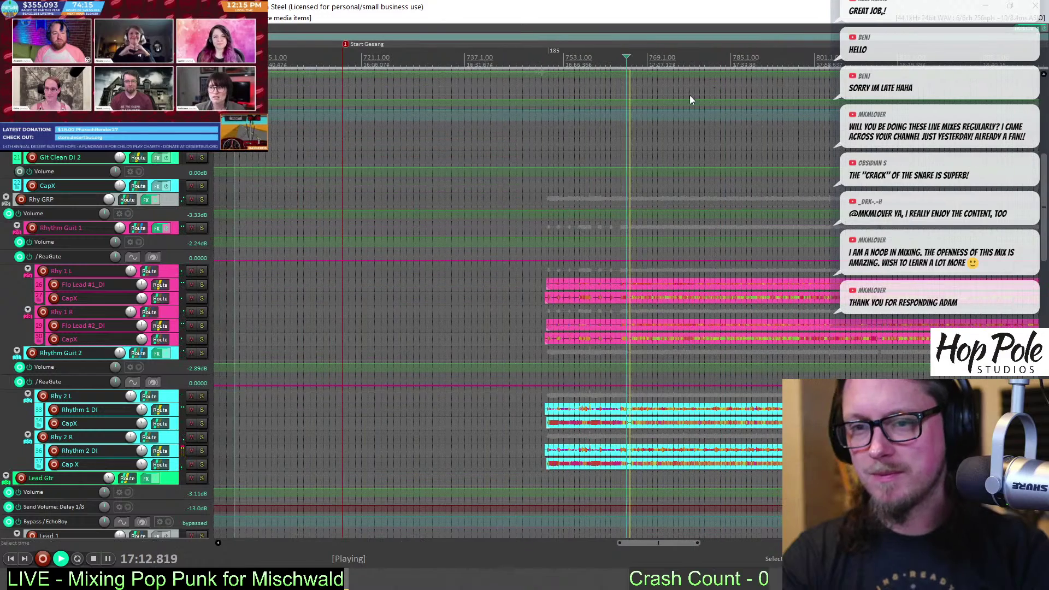
pyautogui.press('space')
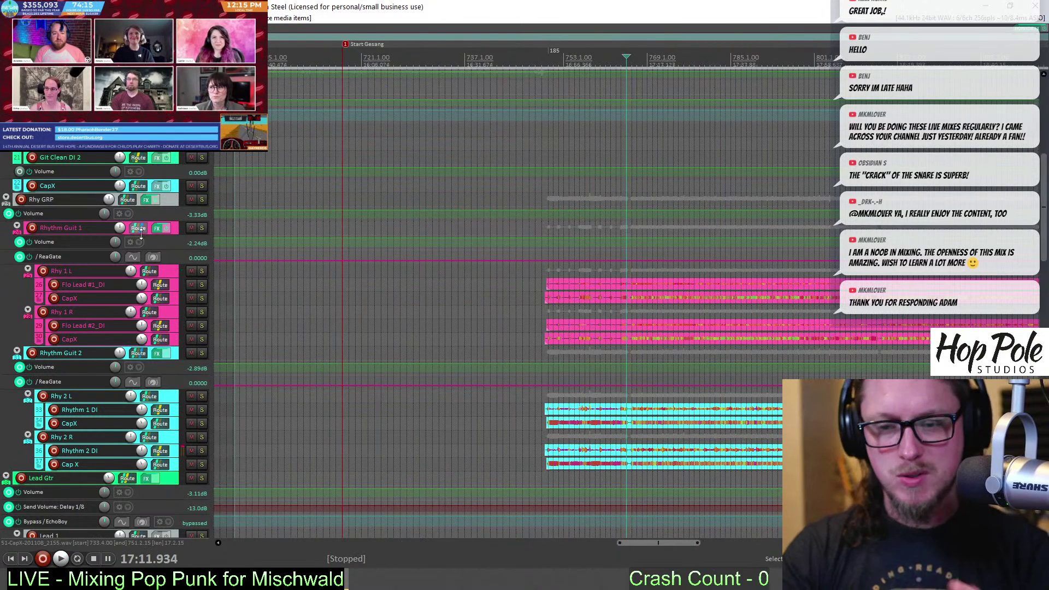
# Solo the Rhy GRP track, listen to it from bar 765, and clear the solo
pyautogui.click(206, 201)
pyautogui.press('space')
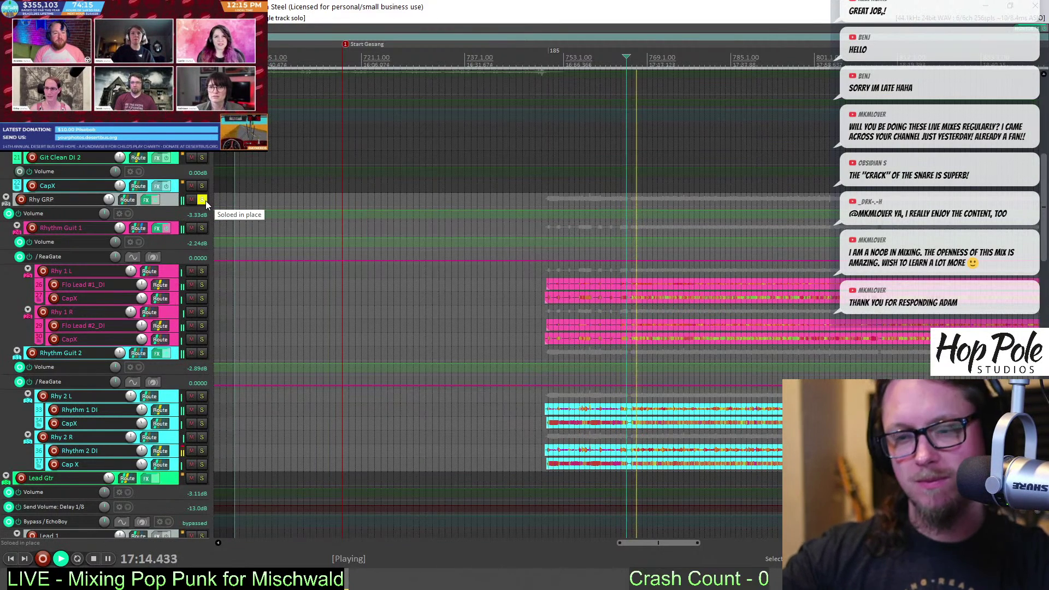
pyautogui.press('space')
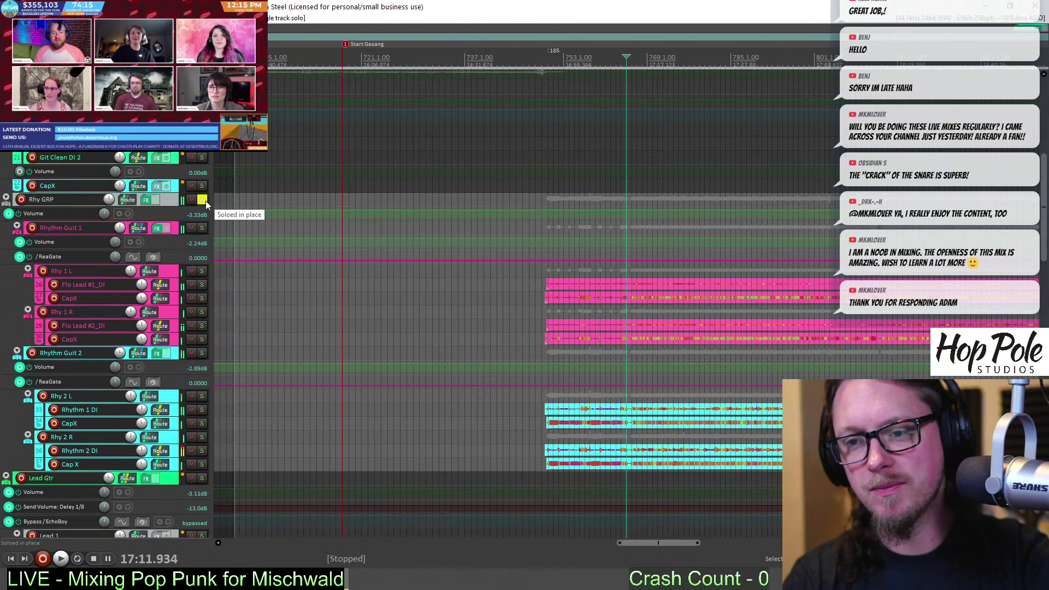
pyautogui.click(205, 201)
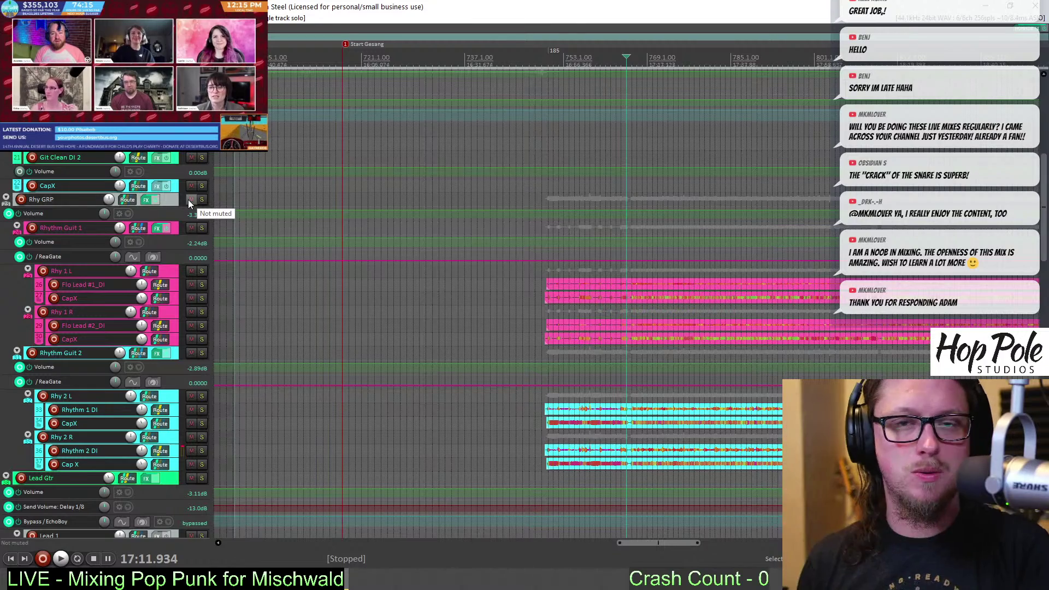
# Mute the Rhy GRP track, listen to the mix from bar 765 without rhythm guitars, and unmute it
pyautogui.click(190, 200)
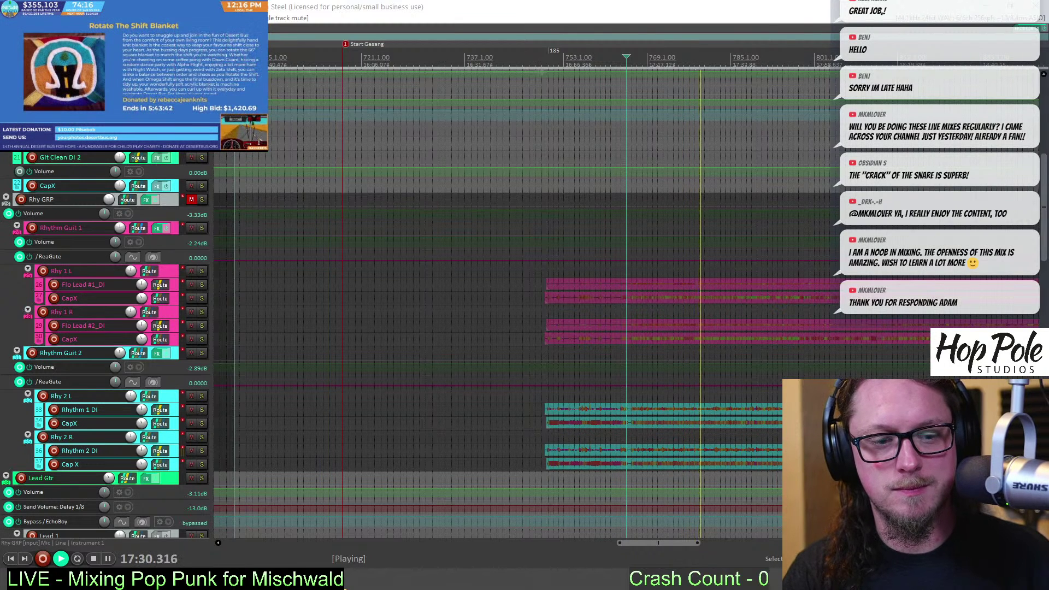
pyautogui.press('space')
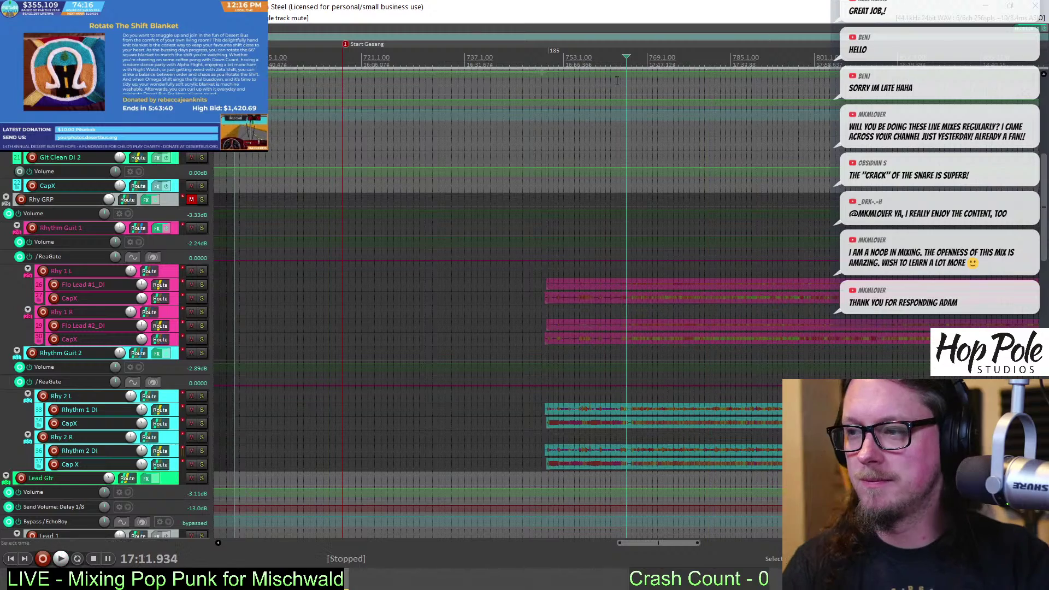
pyautogui.click(191, 200)
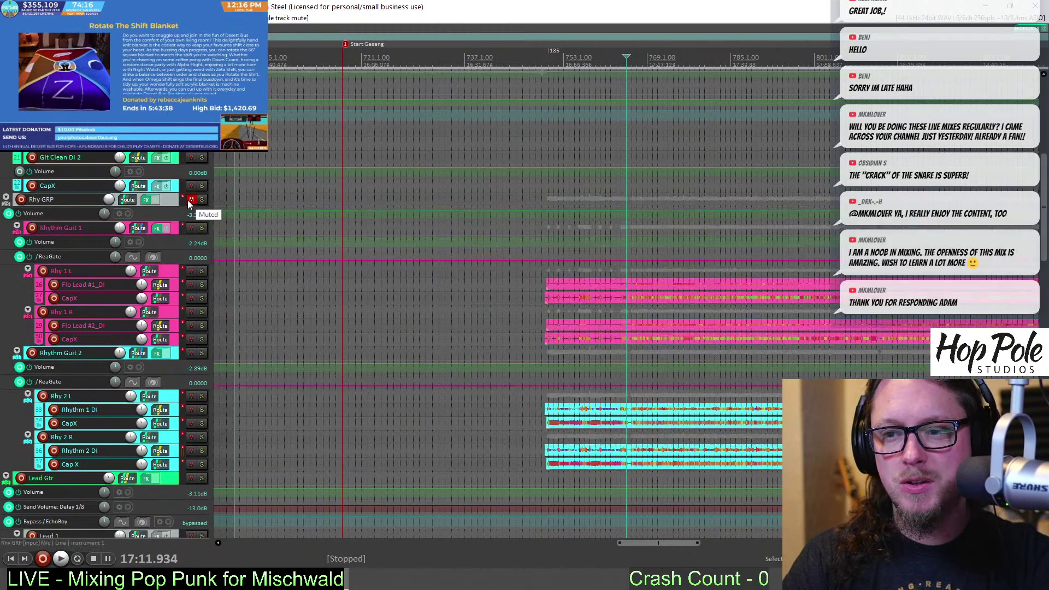
pyautogui.click(191, 200)
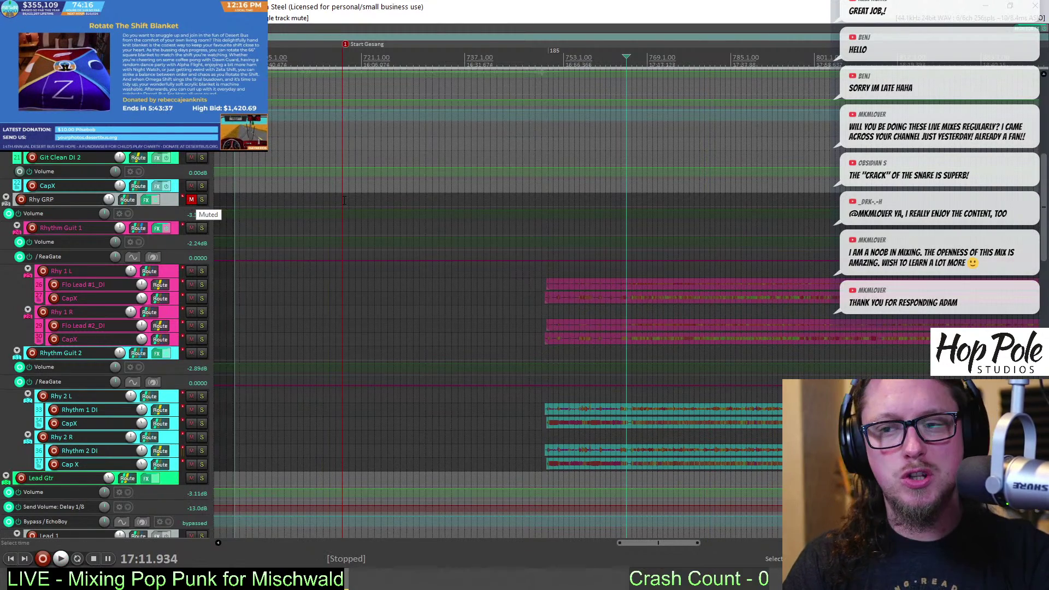
pyautogui.click(192, 201)
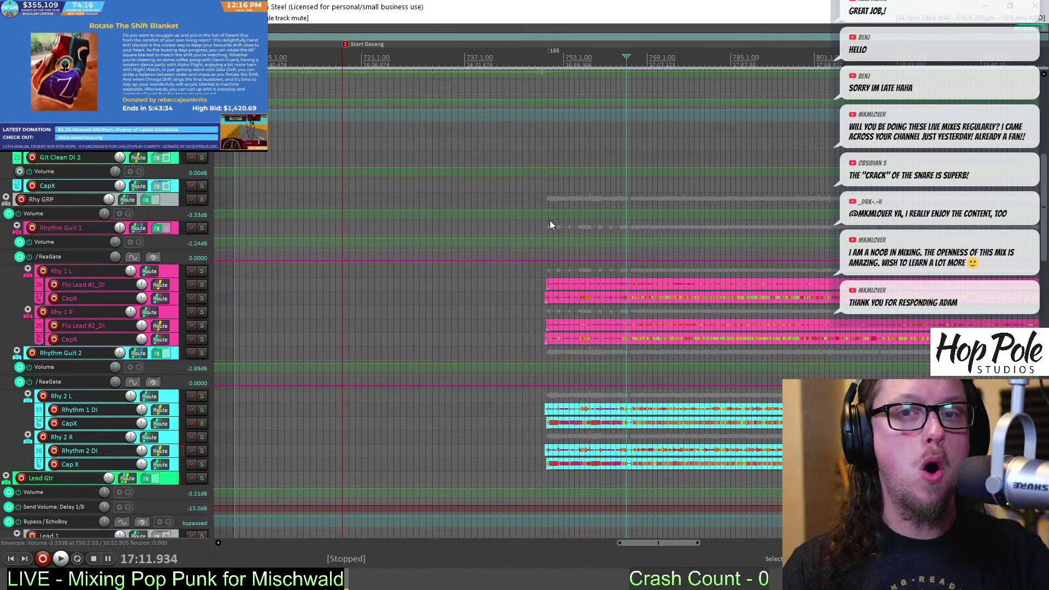
# Play the mix from bar 765 and place the edit cursor at 17:12.907, just before the rhythm guitars re-enter
pyautogui.press('space')
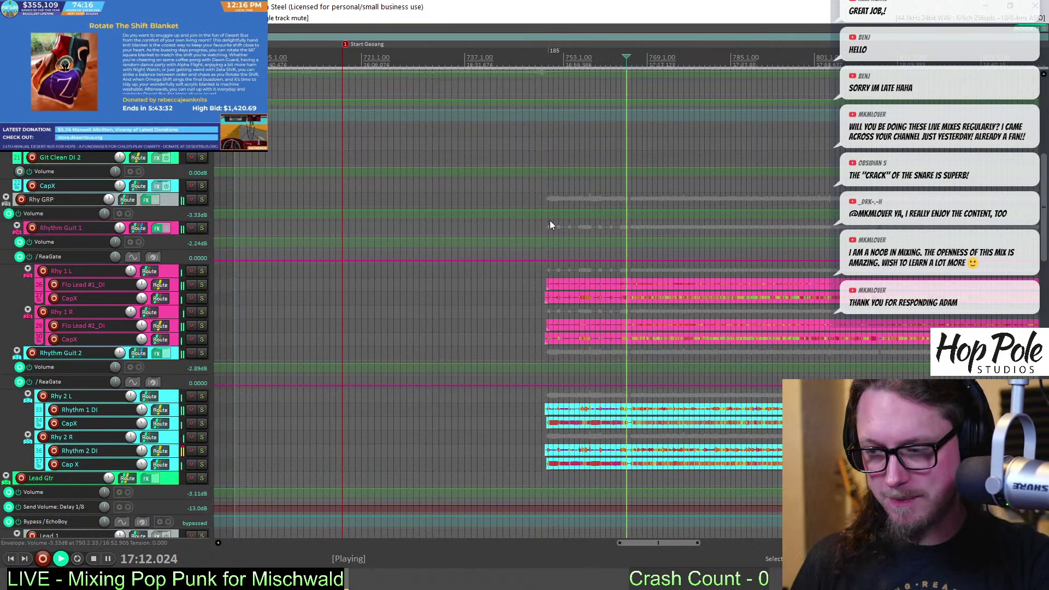
pyautogui.scroll(5, 795, 247)
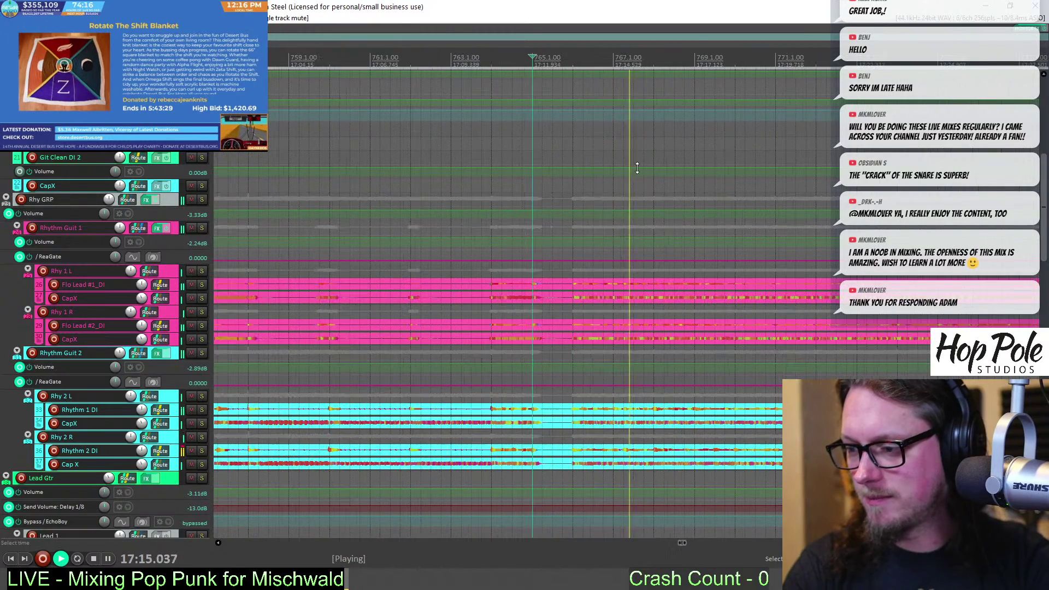
pyautogui.press('space')
pyautogui.click(563, 57)
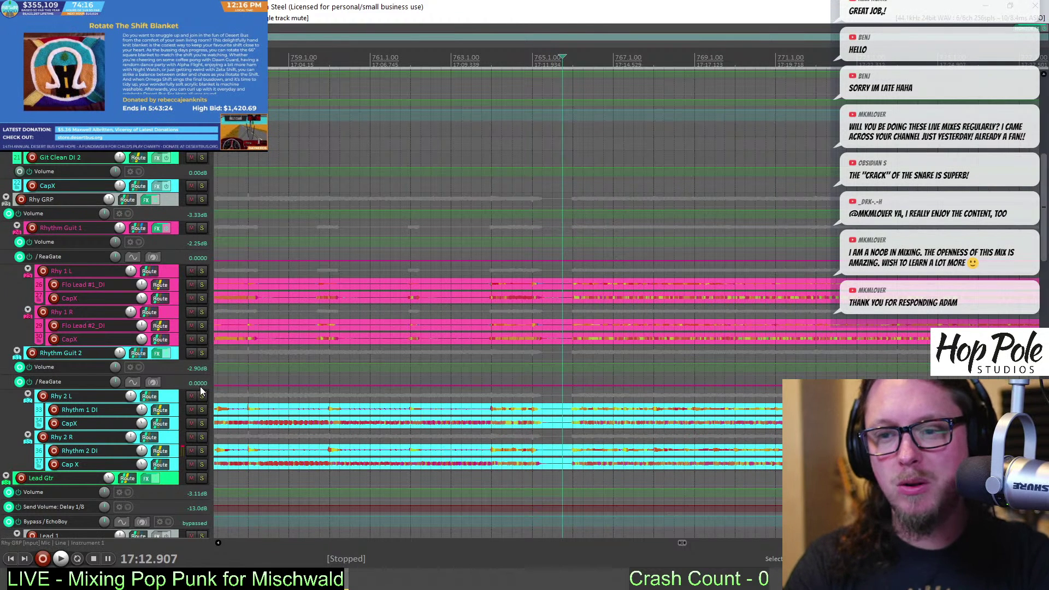
# Solo Rhythm Guit 2 and play it from 17:12.907, and do the same with Rhythm Guit 1 on its own
pyautogui.click(201, 353)
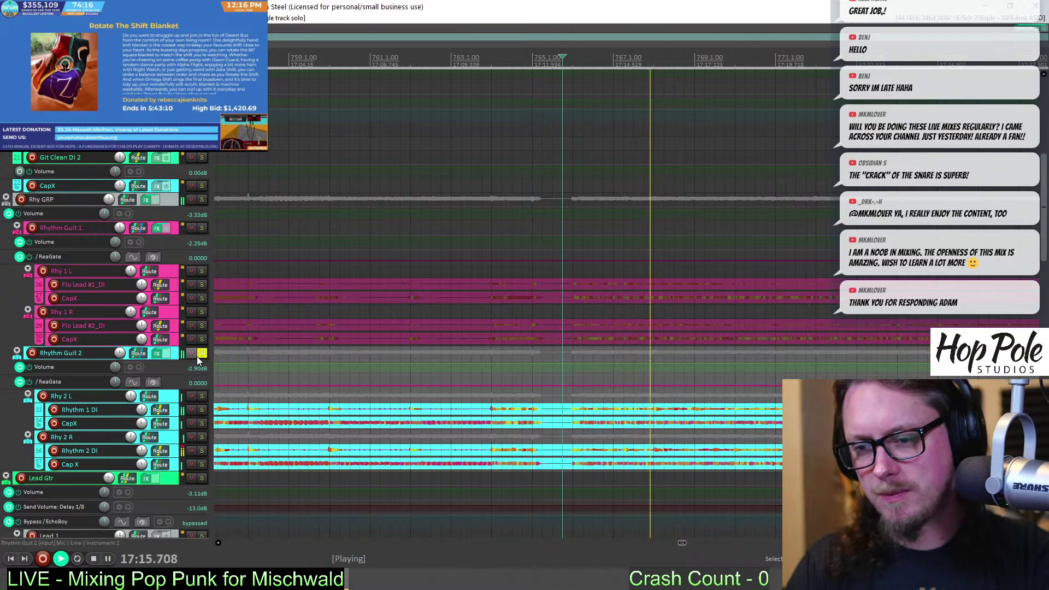
pyautogui.press('space')
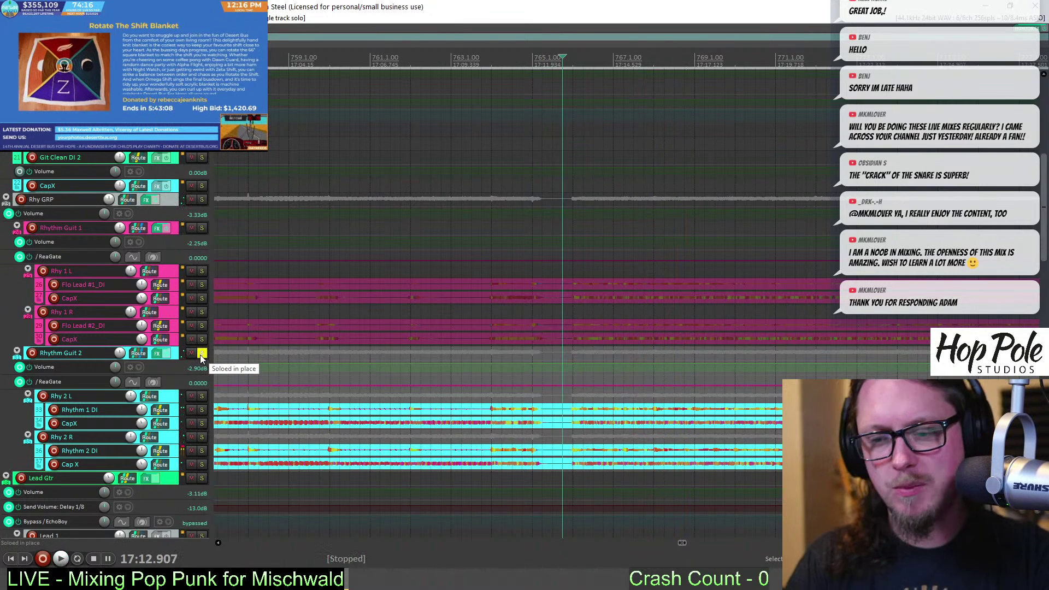
pyautogui.click(201, 354)
pyautogui.click(202, 228)
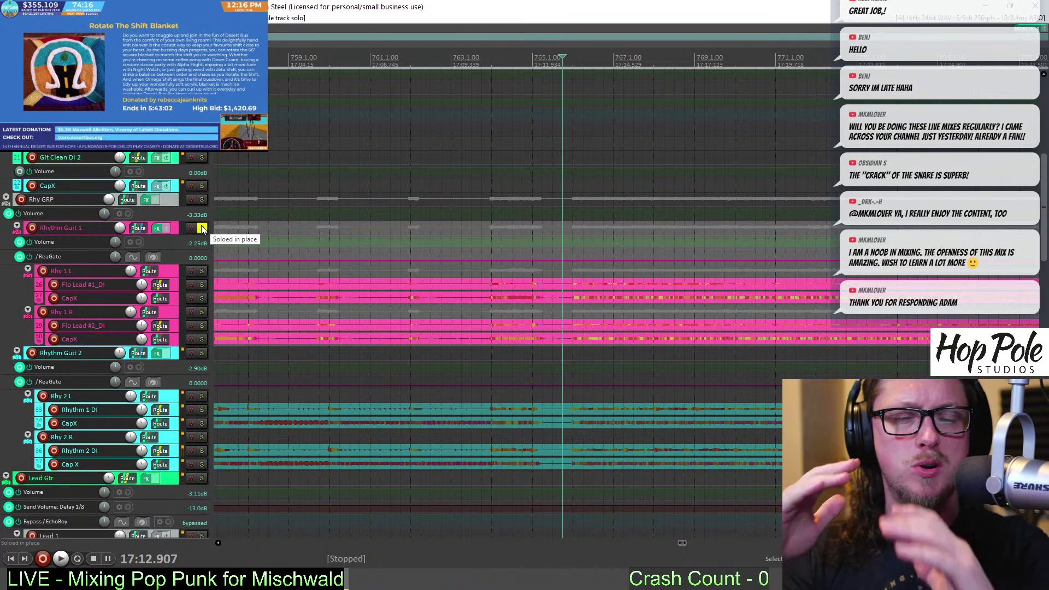
pyautogui.press('space')
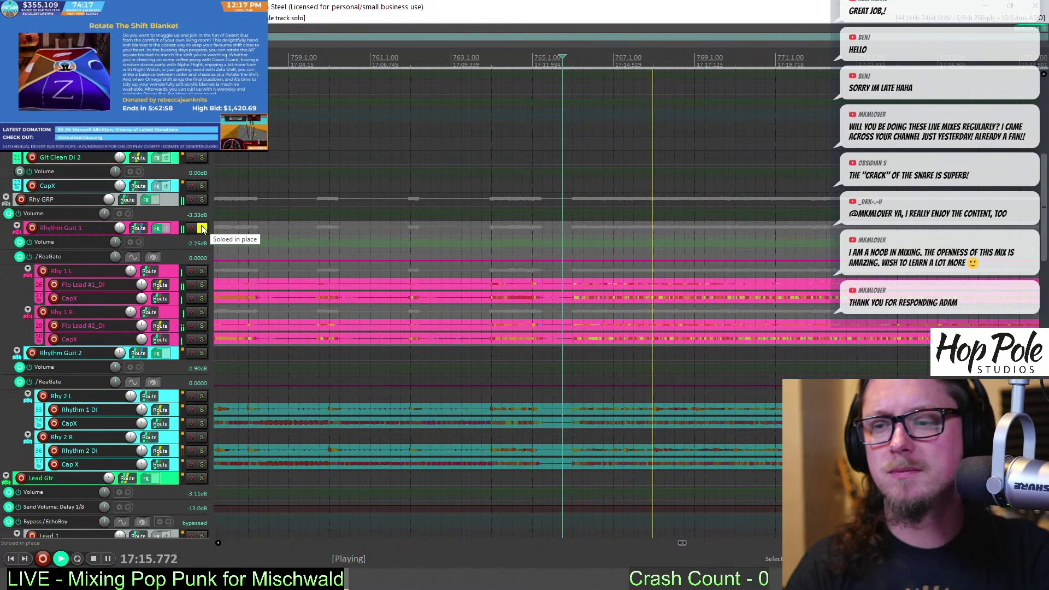
pyautogui.press('space')
# Play Rhythm Guit 1 and Rhythm Guit 2 soloed together from 17:12.907, and clear all solos
pyautogui.click(203, 353)
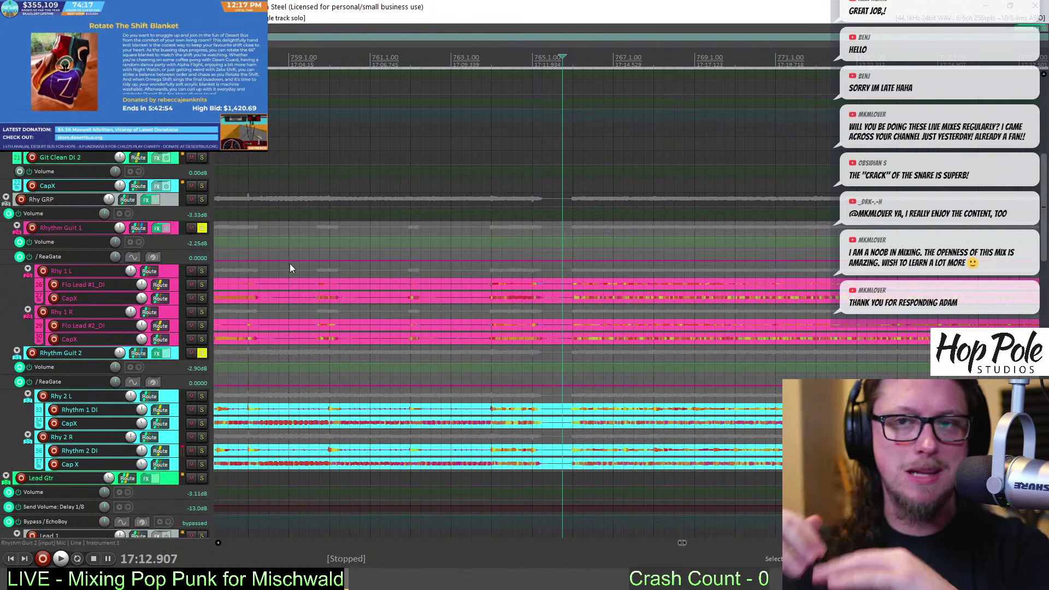
pyautogui.press('space')
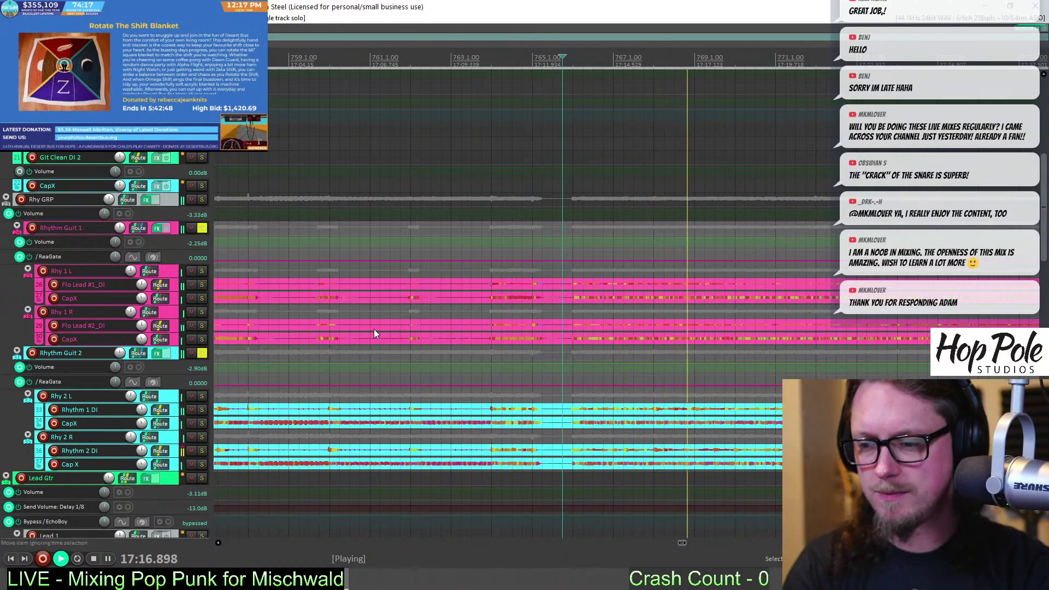
pyautogui.scroll(-3, 415, 355)
pyautogui.scroll(3, 442, 371)
pyautogui.press('space')
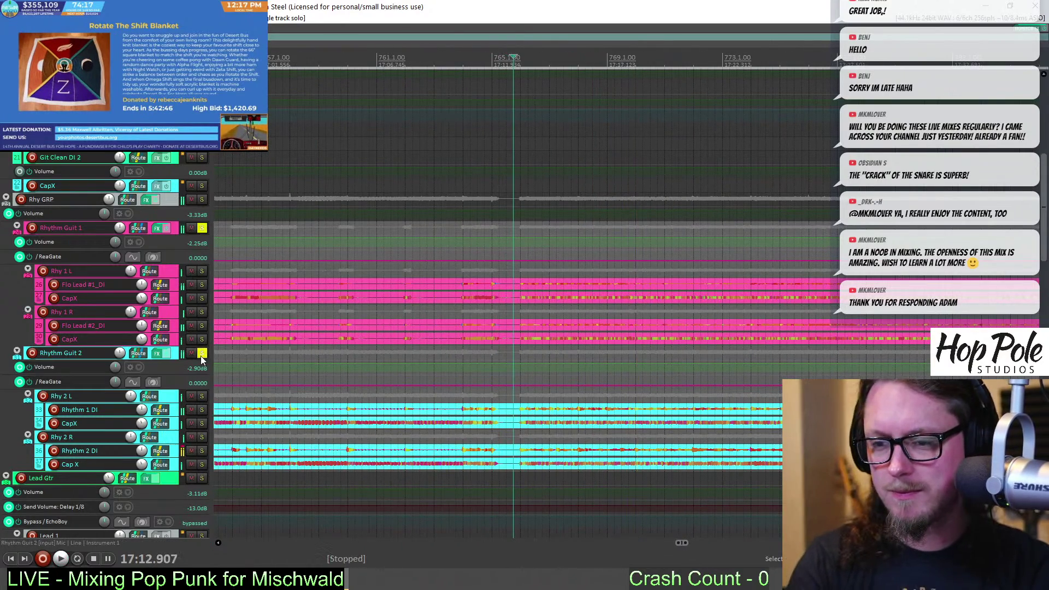
pyautogui.click(202, 353)
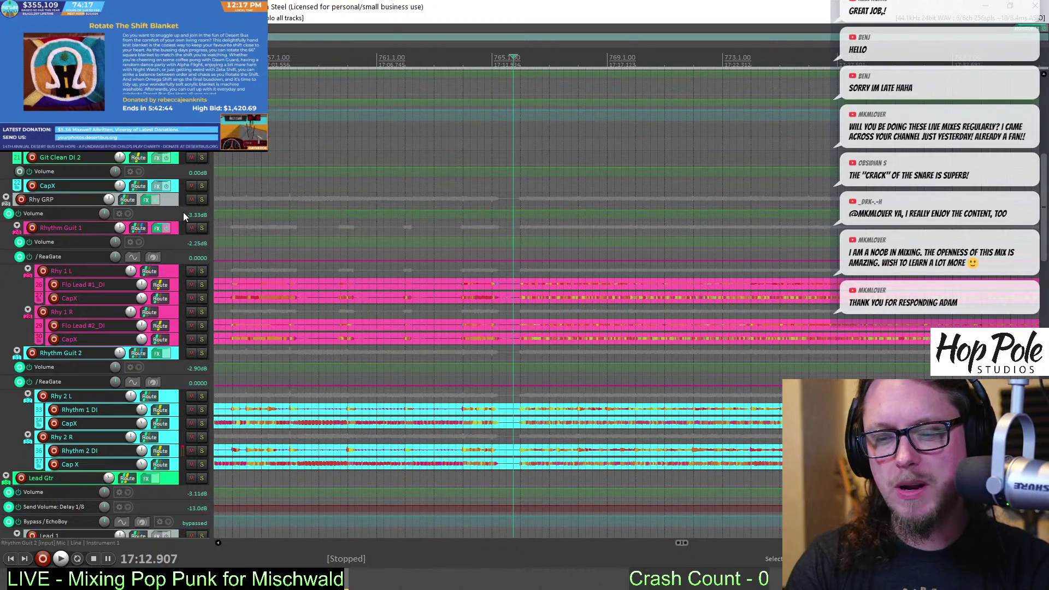
# Mute Rhythm Guit 1 and place the edit cursor at 16:52.074, where song 4's rhythm guitar items begin
pyautogui.click(191, 228)
pyautogui.scroll(2, 569, 372)
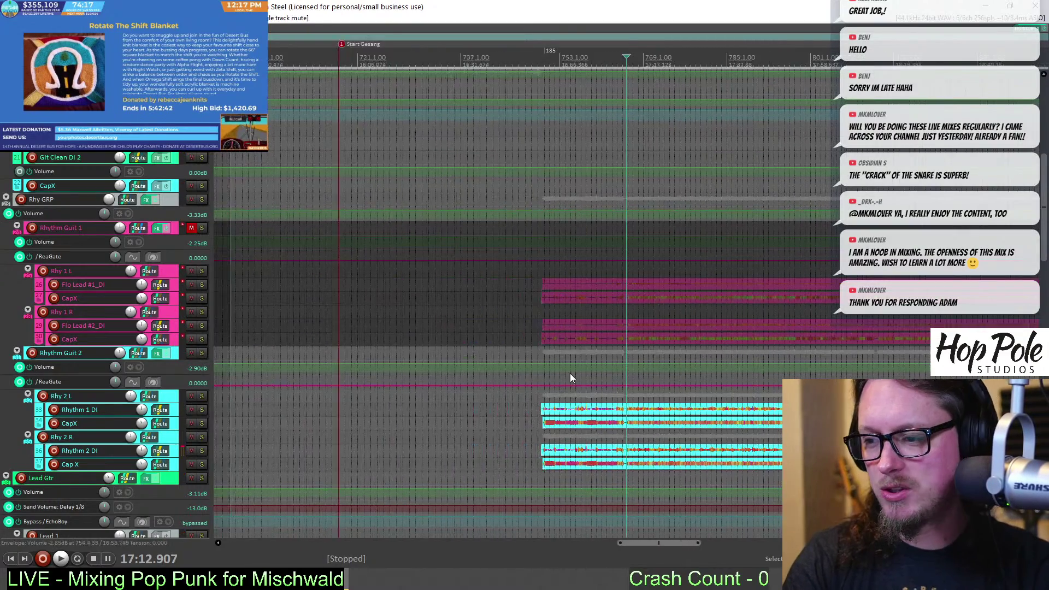
pyautogui.scroll(-3, 447, 98)
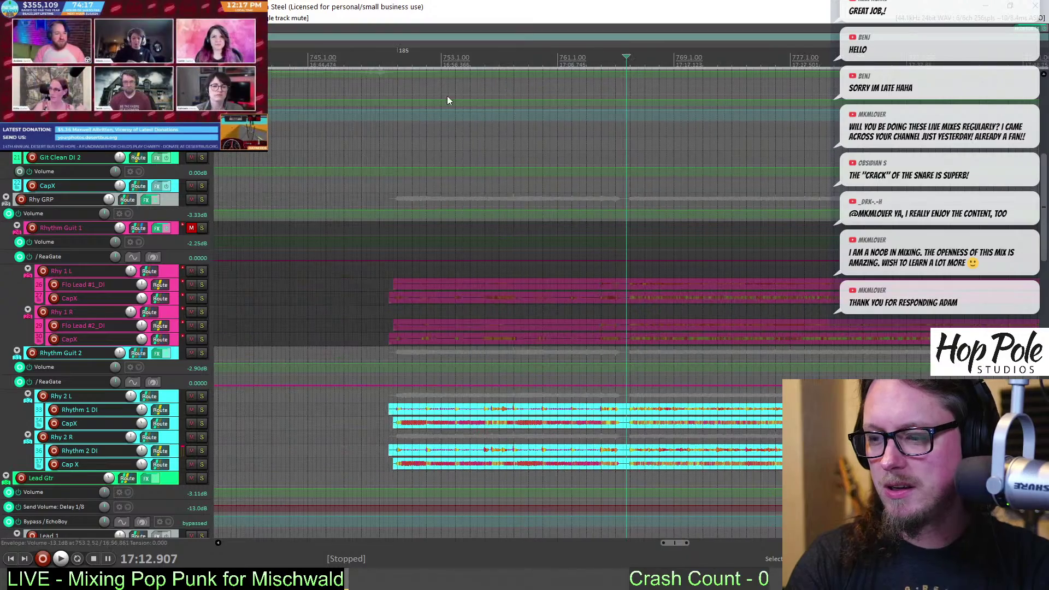
pyautogui.click(394, 59)
pyautogui.scroll(-4, 466, 112)
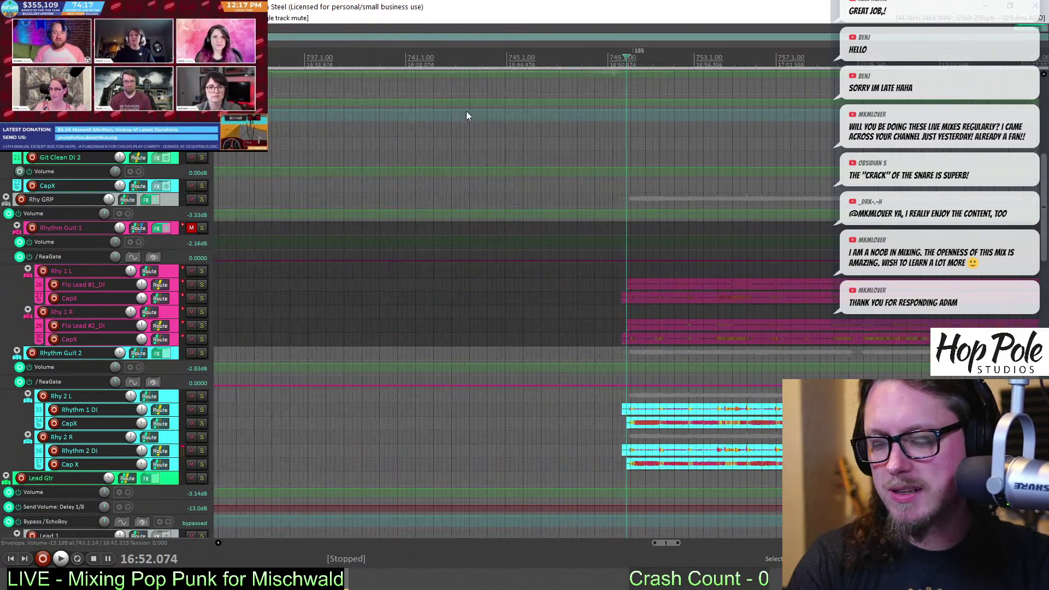
# Play song 4 from 16:52.074 with Rhythm Guit 1 muted and follow the playback up to bar 765
pyautogui.scroll(-3, 544, 142)
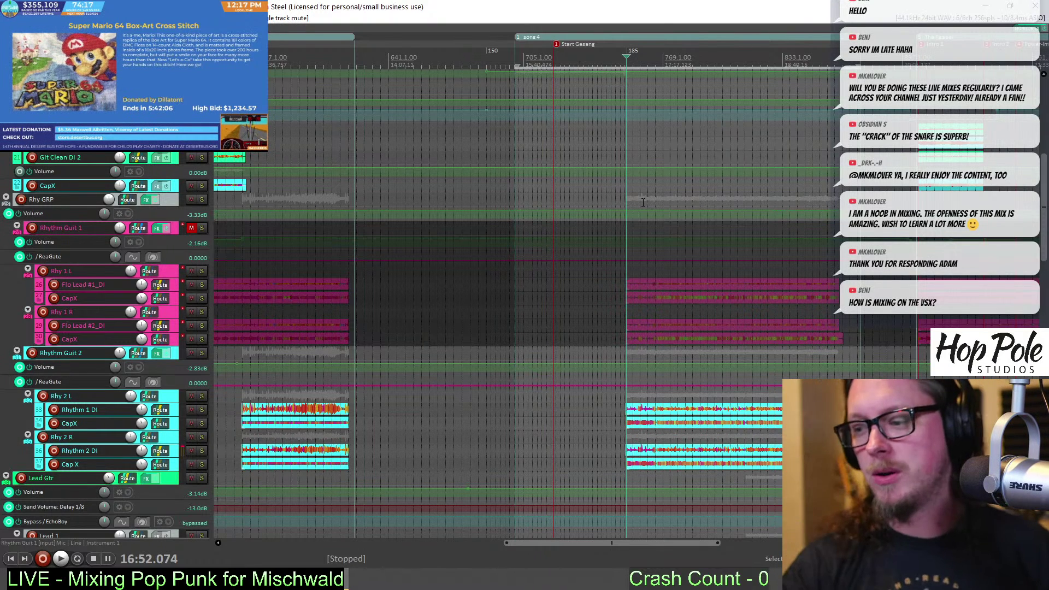
pyautogui.scroll(-3, 1040, 236)
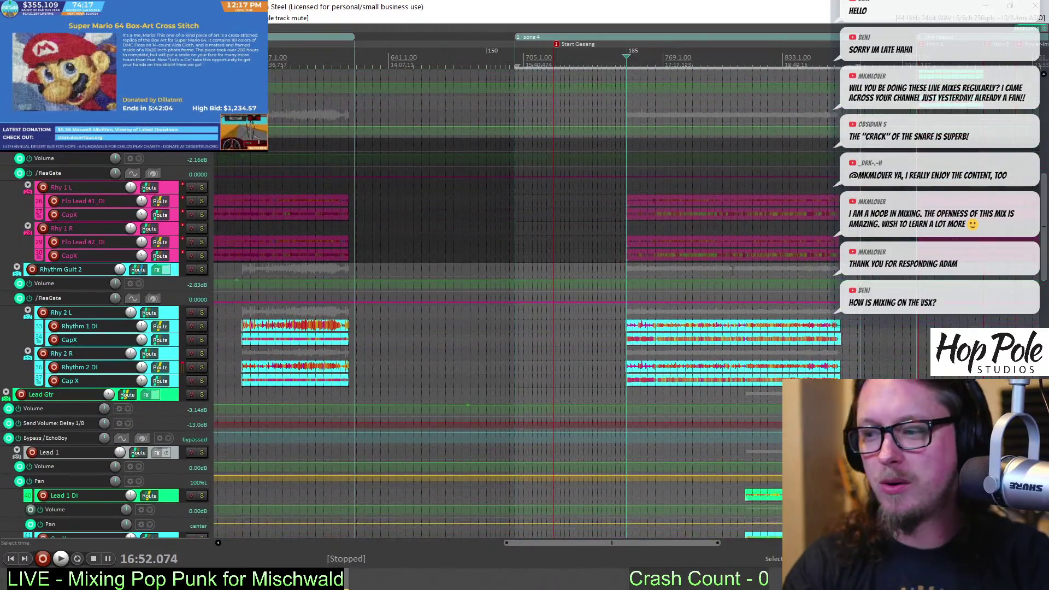
pyautogui.scroll(6, 729, 287)
pyautogui.press('space')
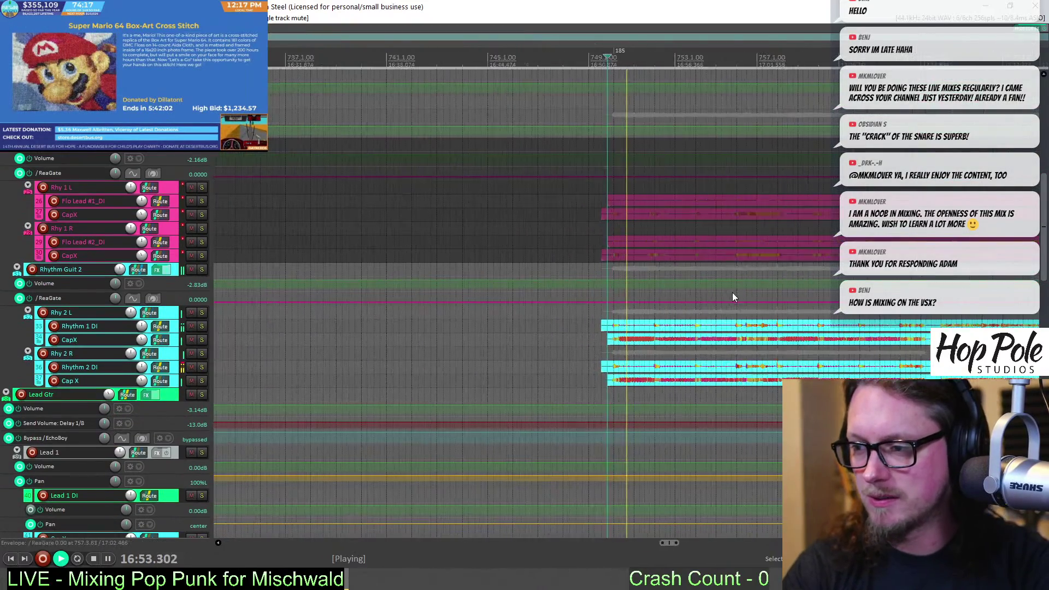
pyautogui.scroll(-2, 732, 298)
pyautogui.scroll(2, 570, 314)
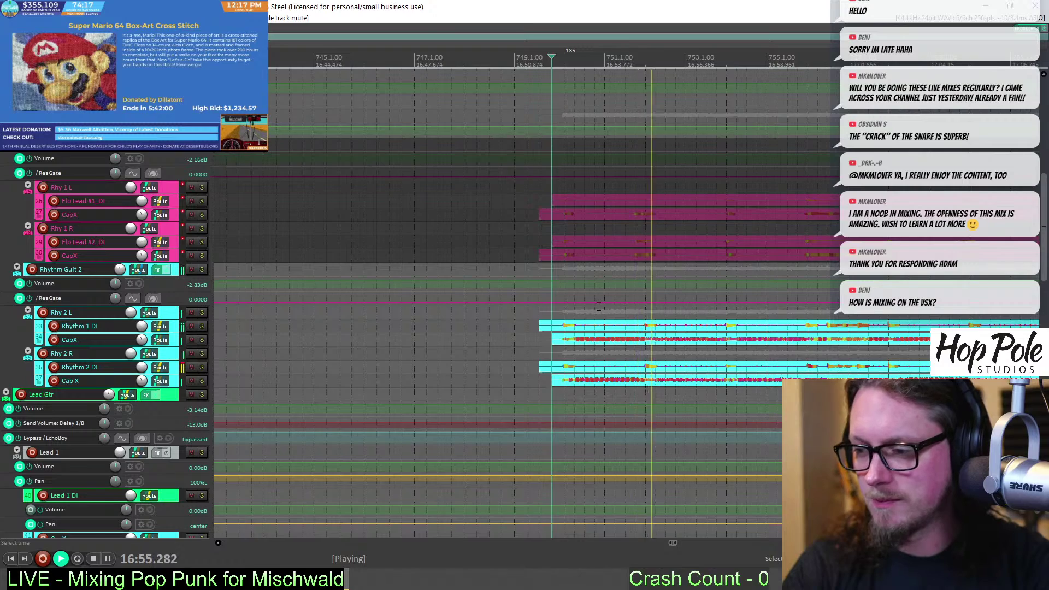
pyautogui.scroll(-1, 598, 307)
pyautogui.scroll(2, 628, 308)
pyautogui.scroll(-1, 676, 309)
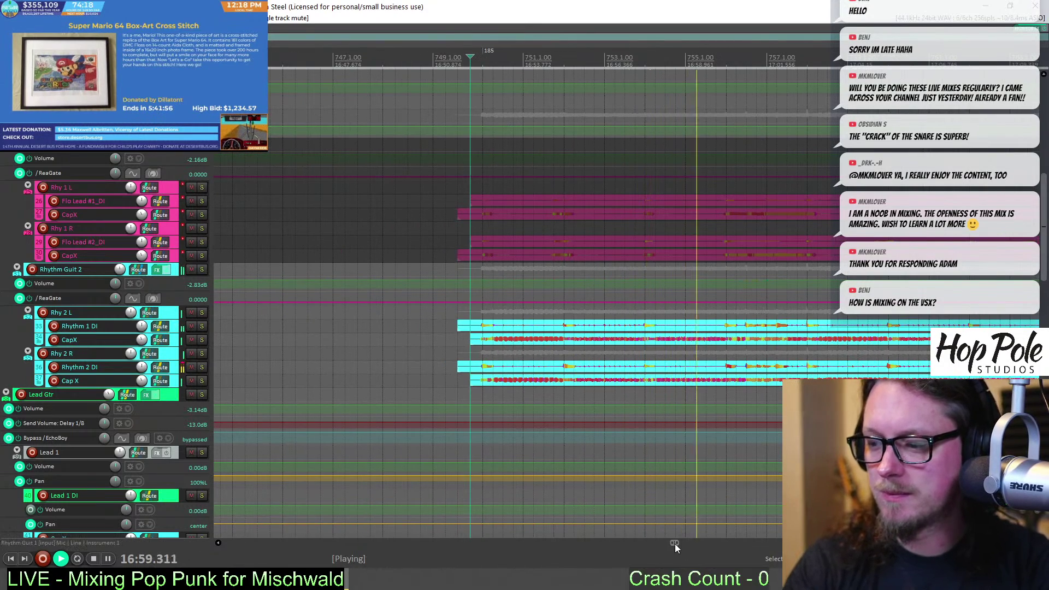
pyautogui.moveTo(674, 543); pyautogui.dragTo(676, 547)
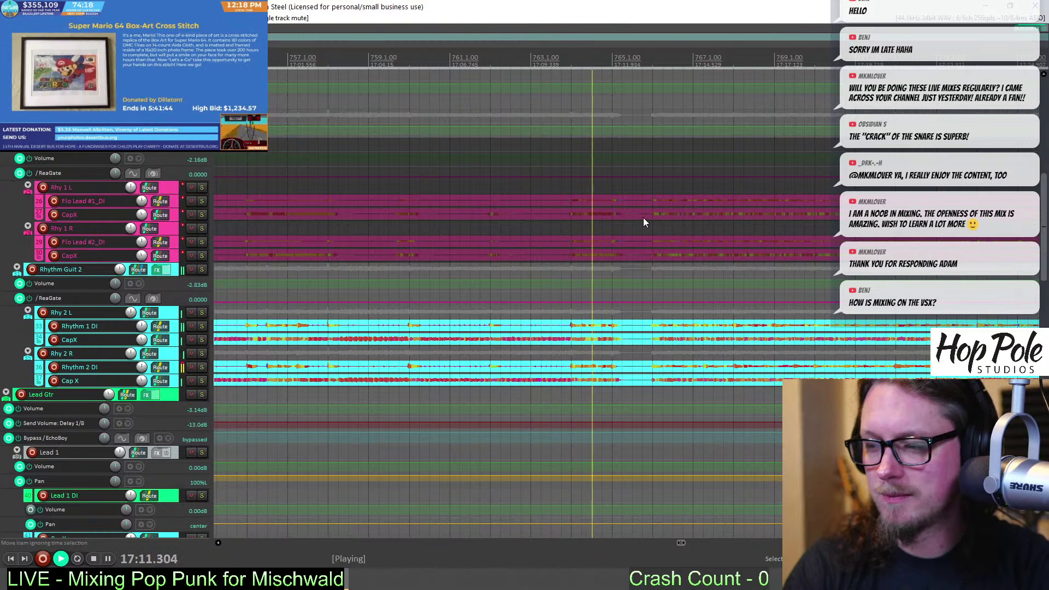
# Place the edit cursor at 17:12.907, enlarge Rhythm Guit 2's volume lane and add envelope points there
pyautogui.click(632, 61)
pyautogui.scroll(3, 633, 63)
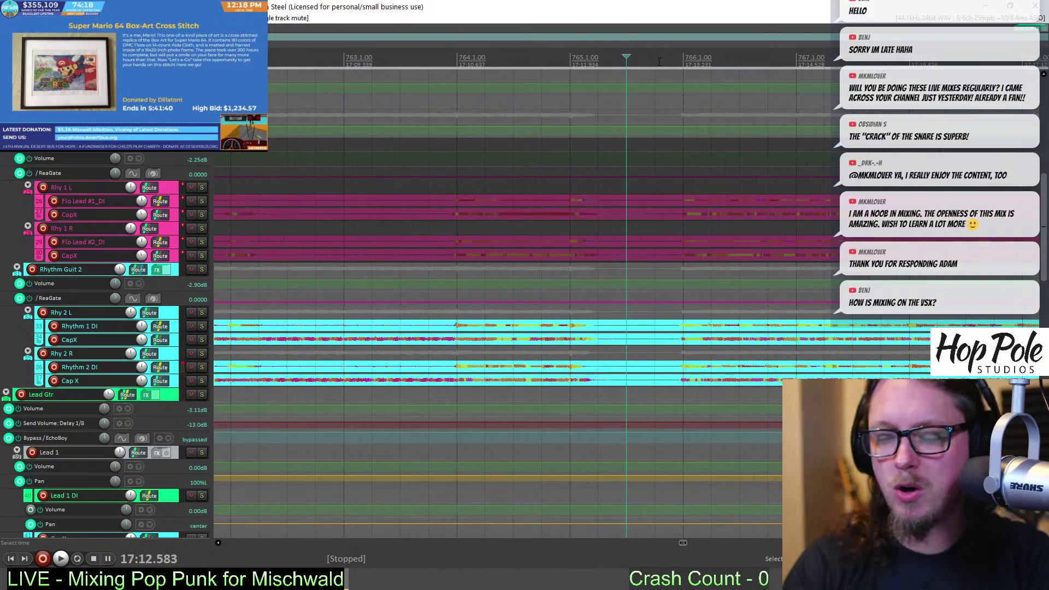
pyautogui.click(654, 87)
pyautogui.scroll(-3, 648, 91)
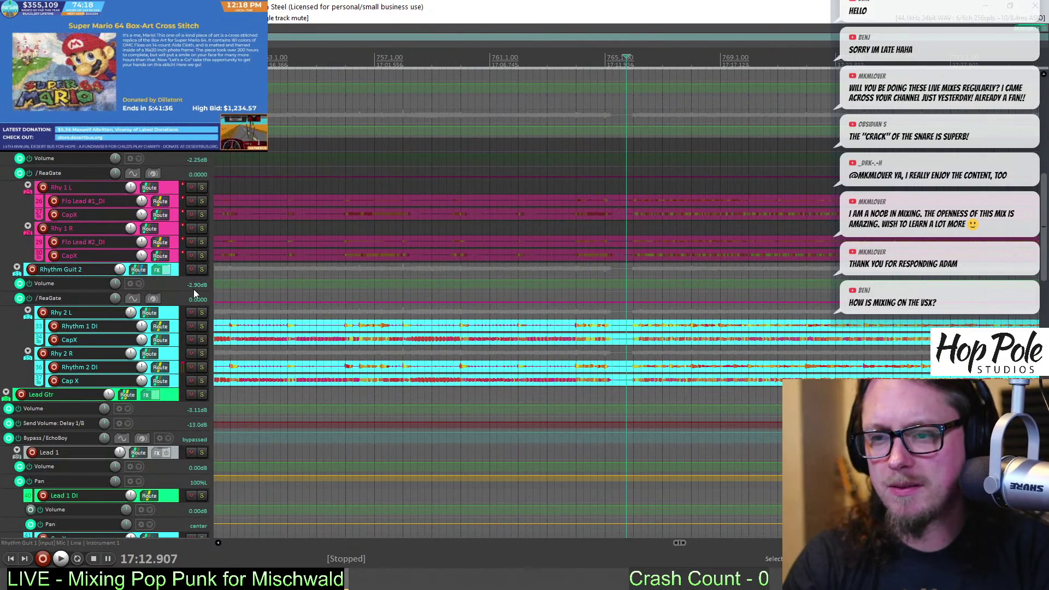
pyautogui.moveTo(194, 291); pyautogui.dragTo(193, 319)
pyautogui.press('space')
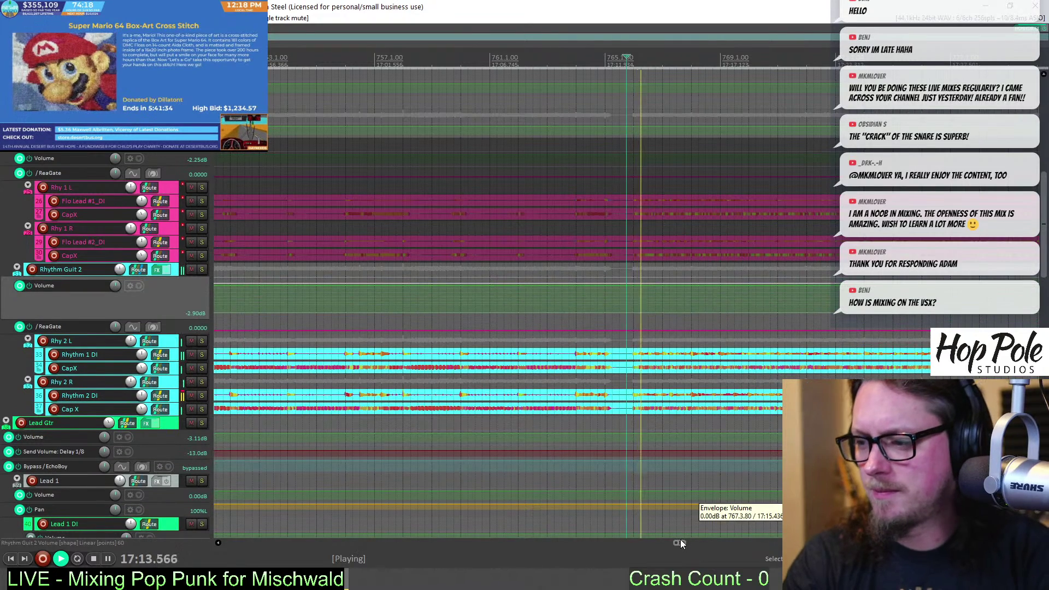
pyautogui.scroll(2, 680, 540)
pyautogui.scroll(2, 570, 315)
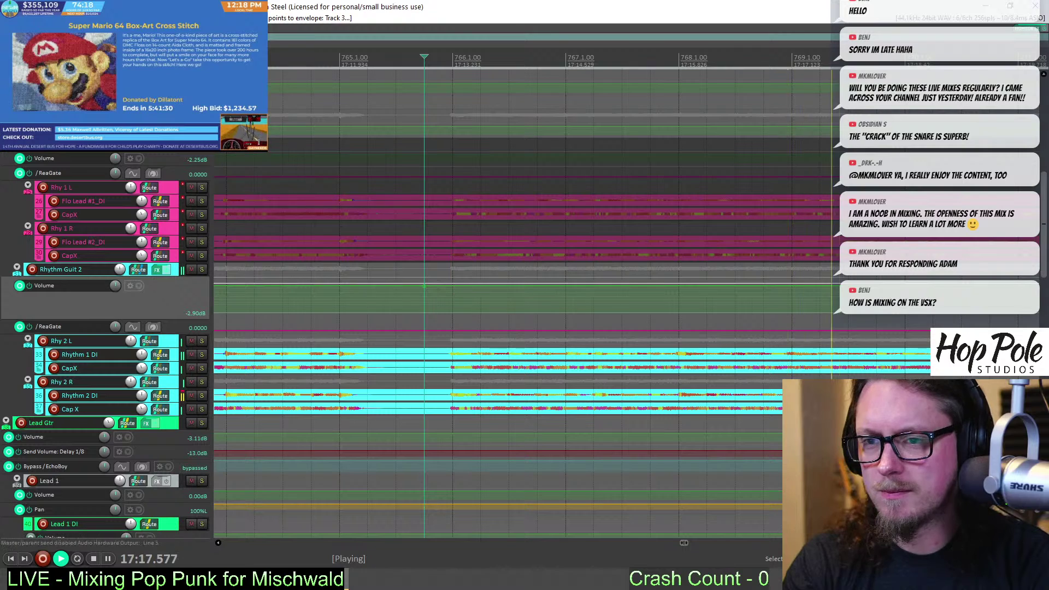
pyautogui.scroll(-6, 411, 284)
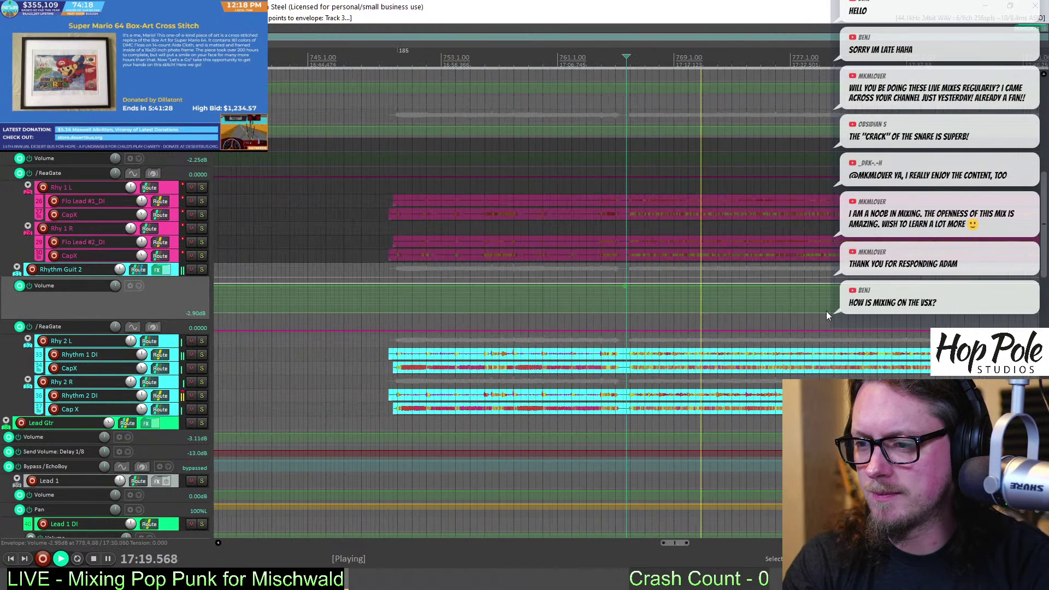
# Raise Rhythm Guit 2's volume envelope after 17:12.907 first to -1.90 dB and then to -1.50 dB
pyautogui.moveTo(760, 293); pyautogui.dragTo(761, 284)
pyautogui.moveTo(677, 543); pyautogui.dragTo(685, 543)
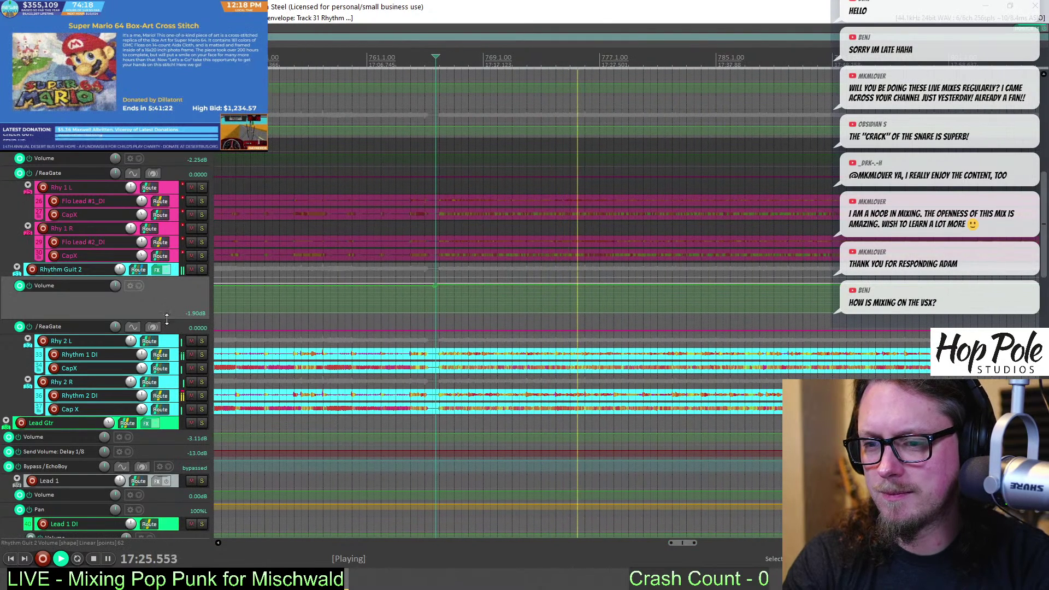
pyautogui.moveTo(171, 320); pyautogui.dragTo(172, 354)
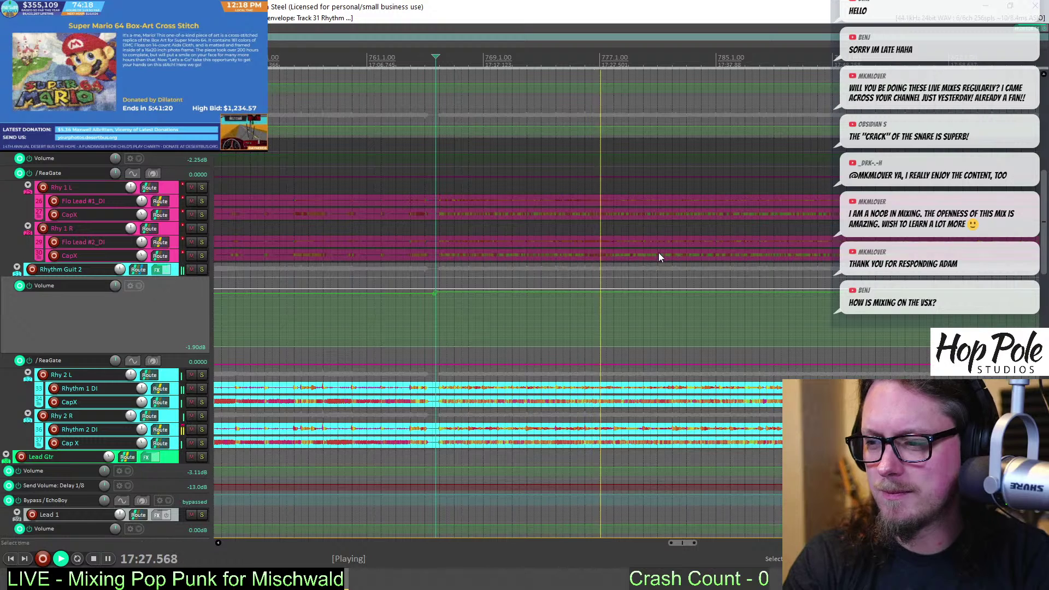
pyautogui.scroll(-1, 1044, 261)
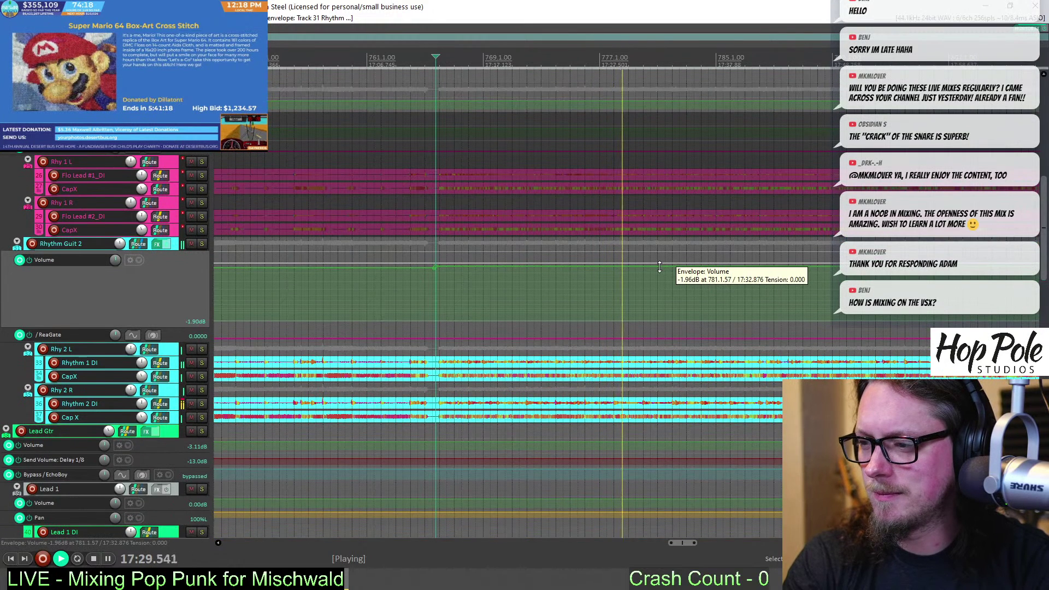
pyautogui.moveTo(661, 269); pyautogui.dragTo(662, 266)
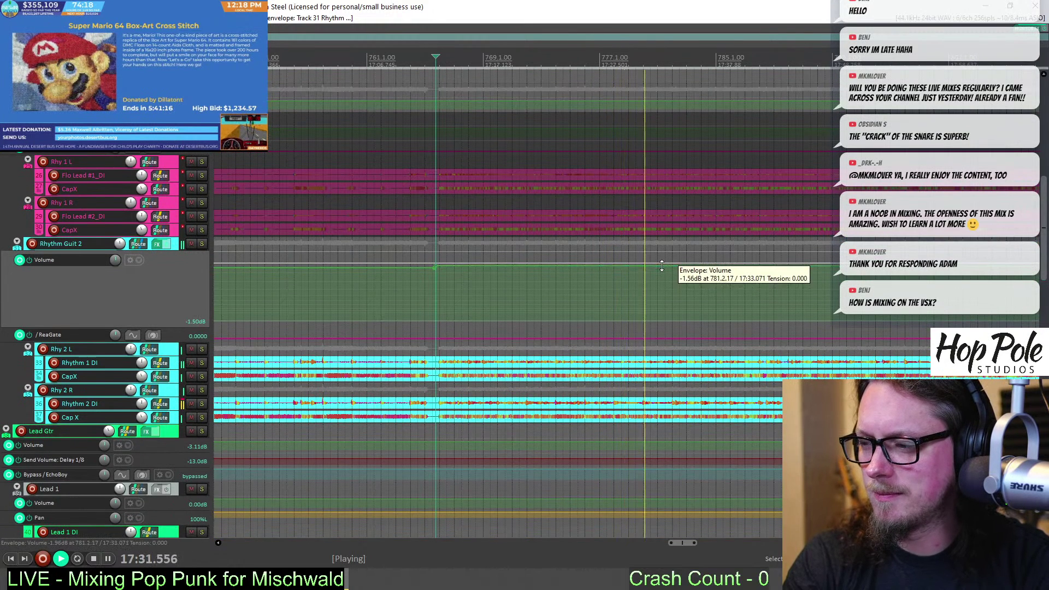
# Add volume envelope points on Vox Grp before song 4's lead vocals and lower the level following them to -1.40 dB
pyautogui.scroll(-1, 584, 246)
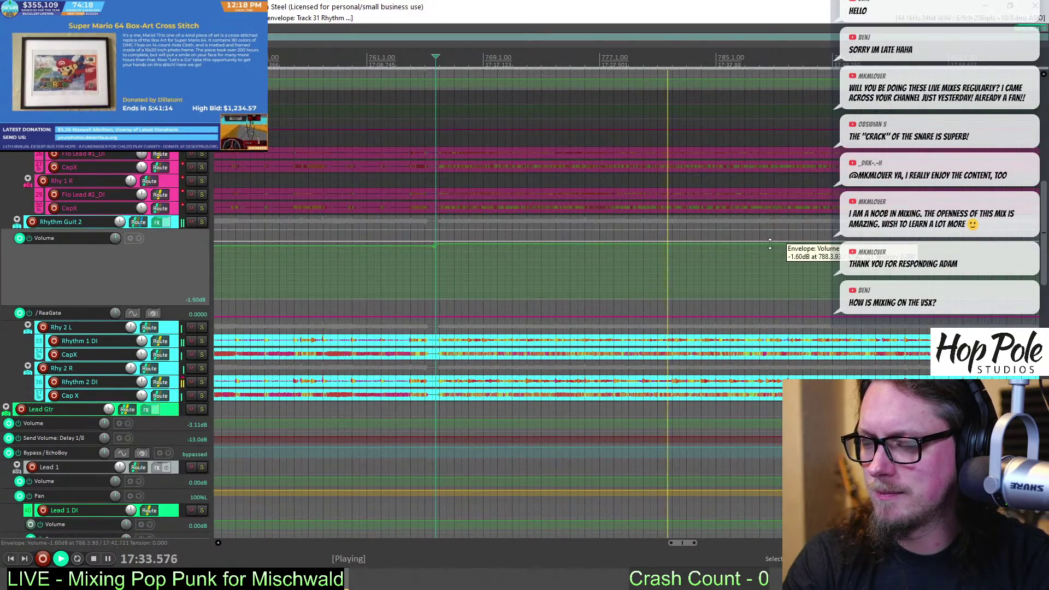
pyautogui.scroll(-10, 1044, 273)
pyautogui.scroll(-5, 1045, 273)
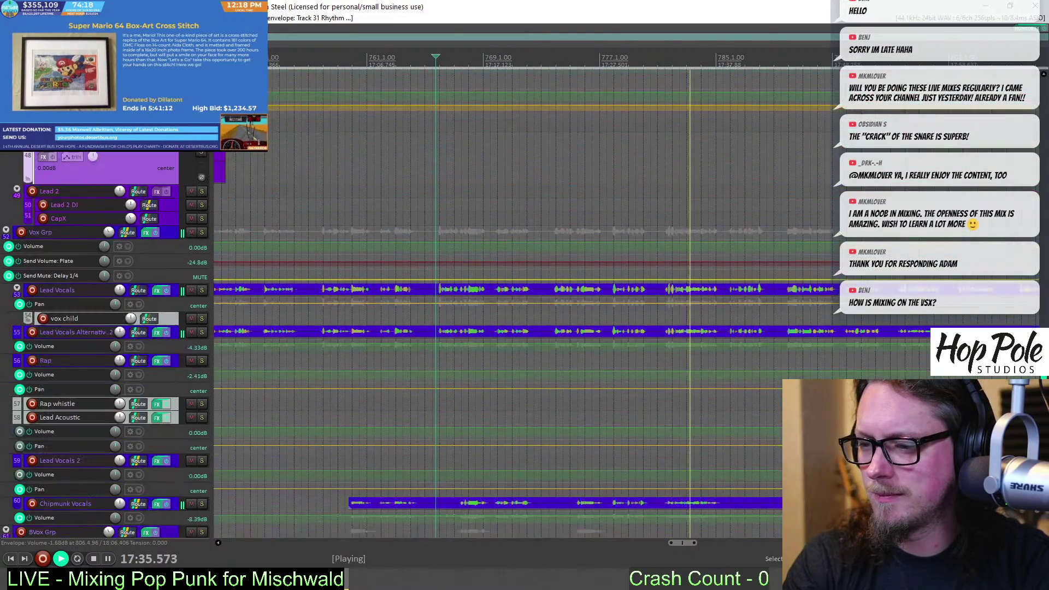
pyautogui.scroll(-3, 678, 262)
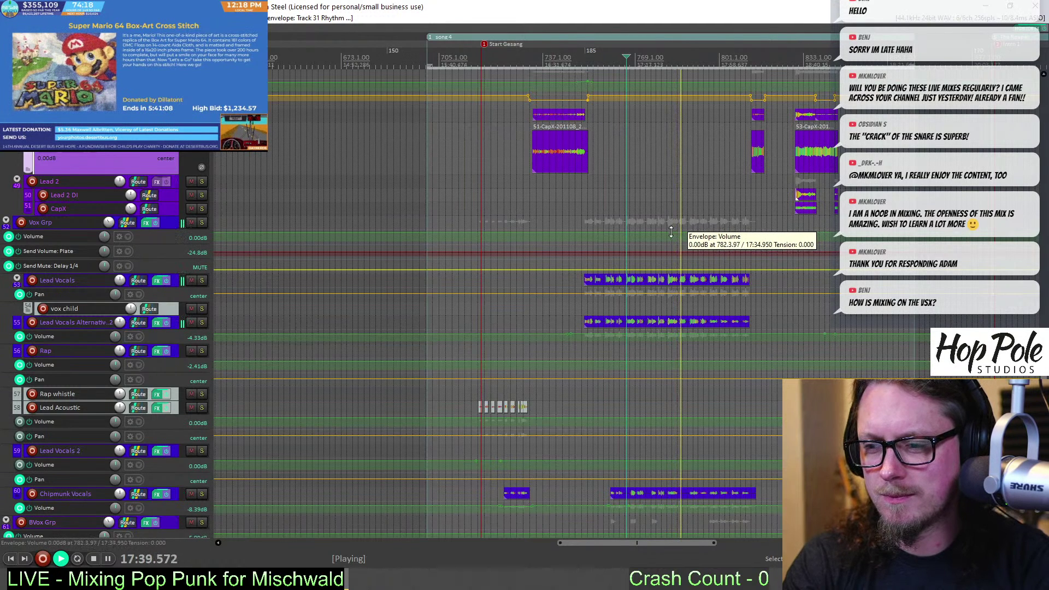
pyautogui.keyDown('shift'); pyautogui.click(558, 234); pyautogui.keyUp('shift')
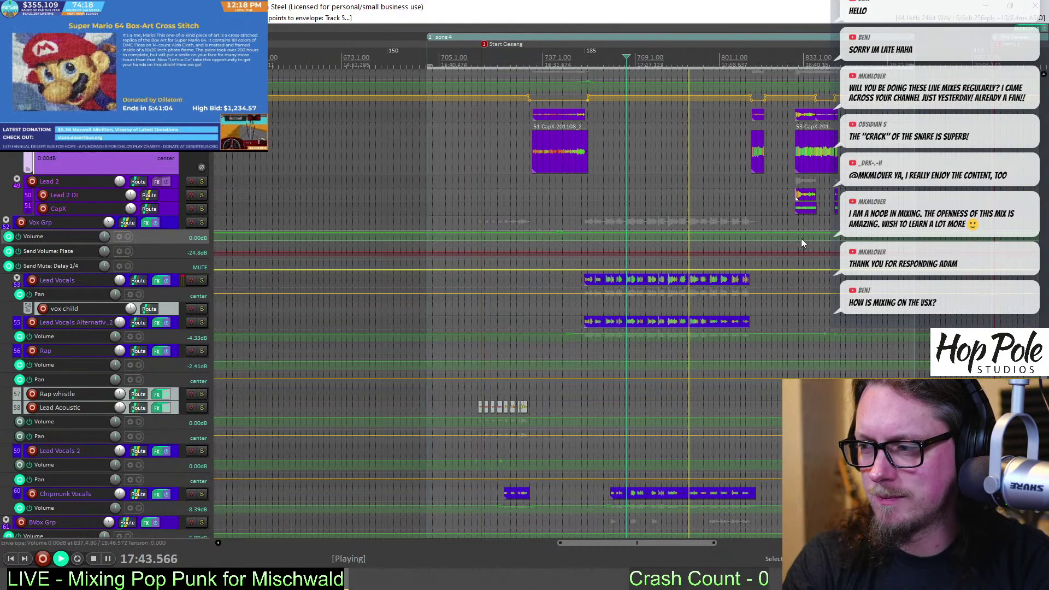
pyautogui.press('space')
pyautogui.moveTo(609, 234); pyautogui.dragTo(613, 236)
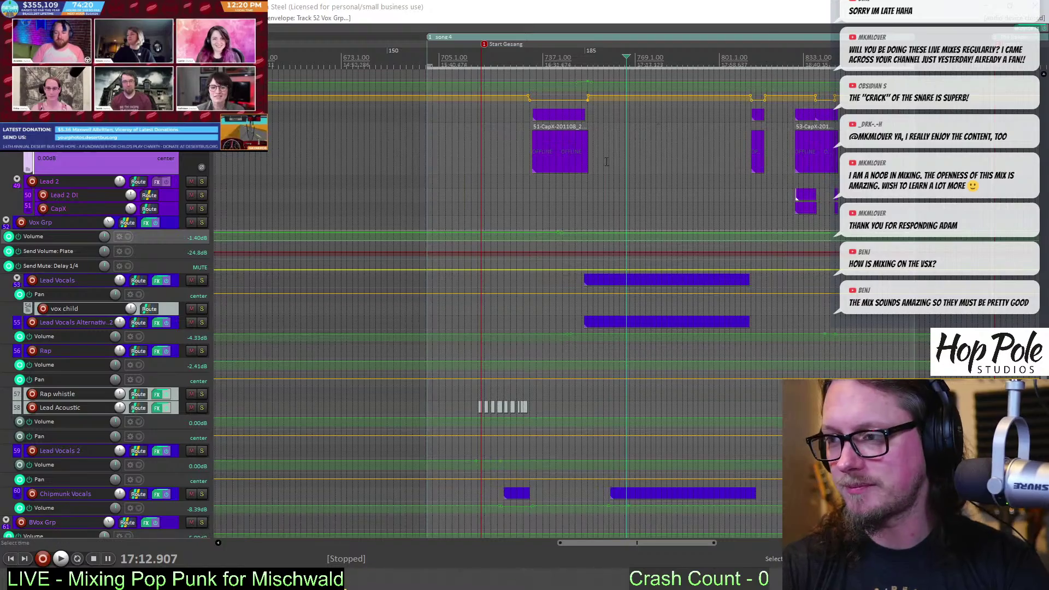
# Play the mix from 17:12.907 and look through the vocal, guitar, bass and drum tracks
pyautogui.scroll(4, 703, 81)
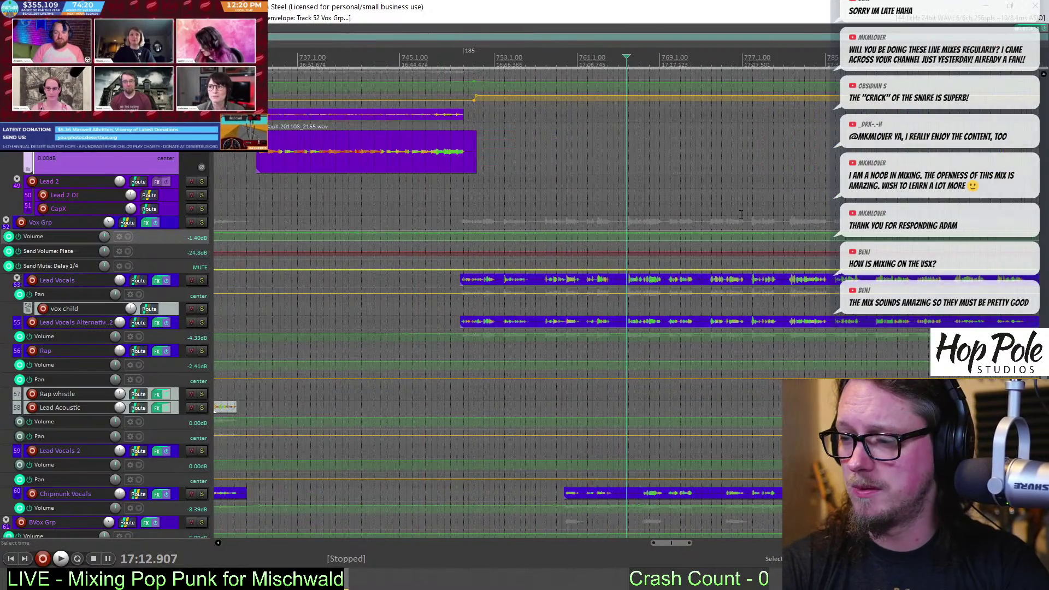
pyautogui.scroll(-6, 740, 214)
pyautogui.scroll(6, 392, 282)
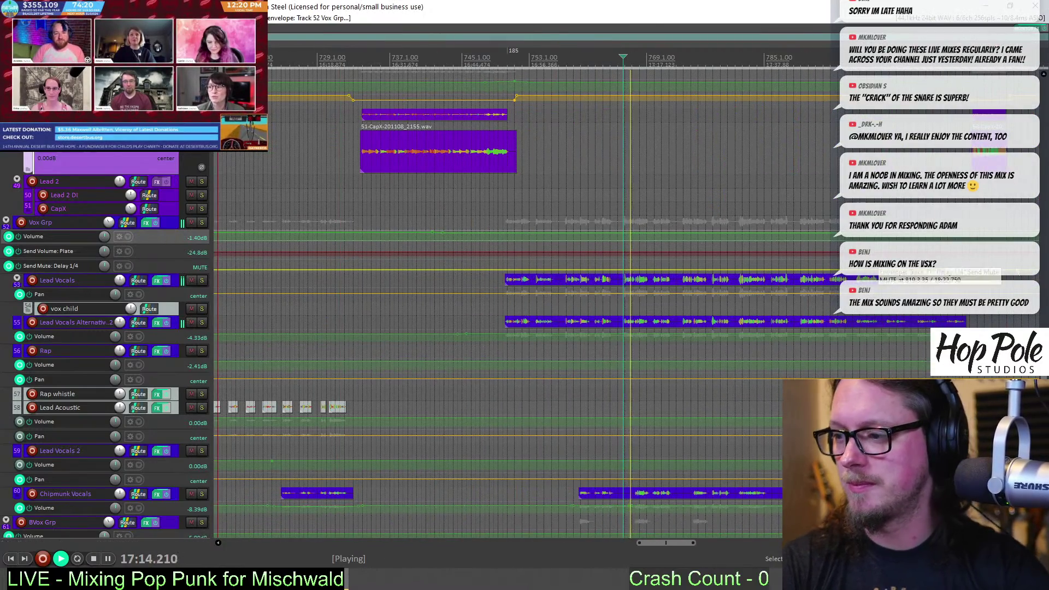
pyautogui.scroll(3, 392, 281)
pyautogui.scroll(5, 1040, 251)
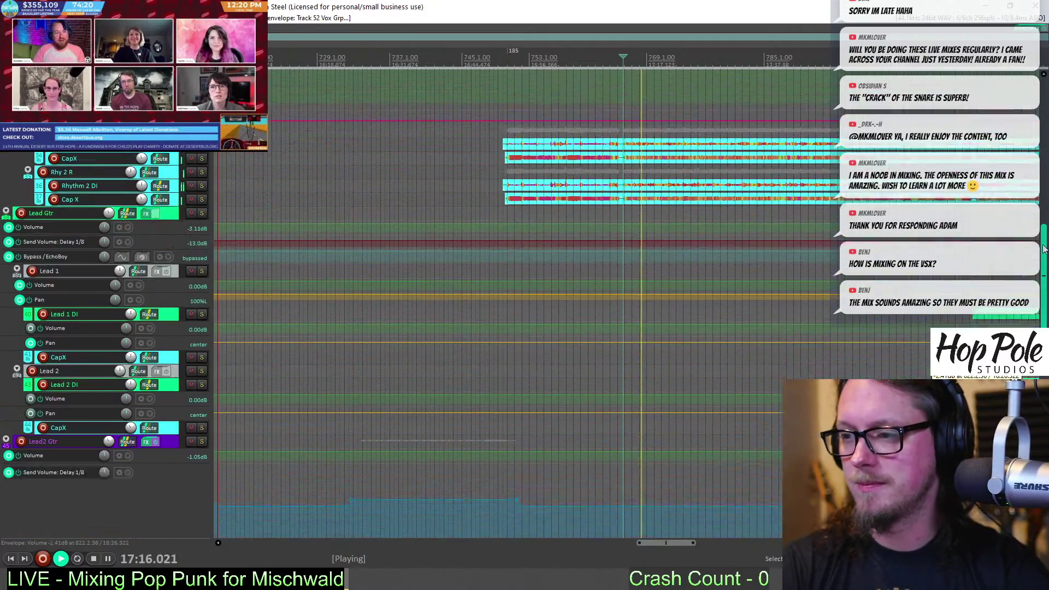
pyautogui.scroll(10, 1041, 251)
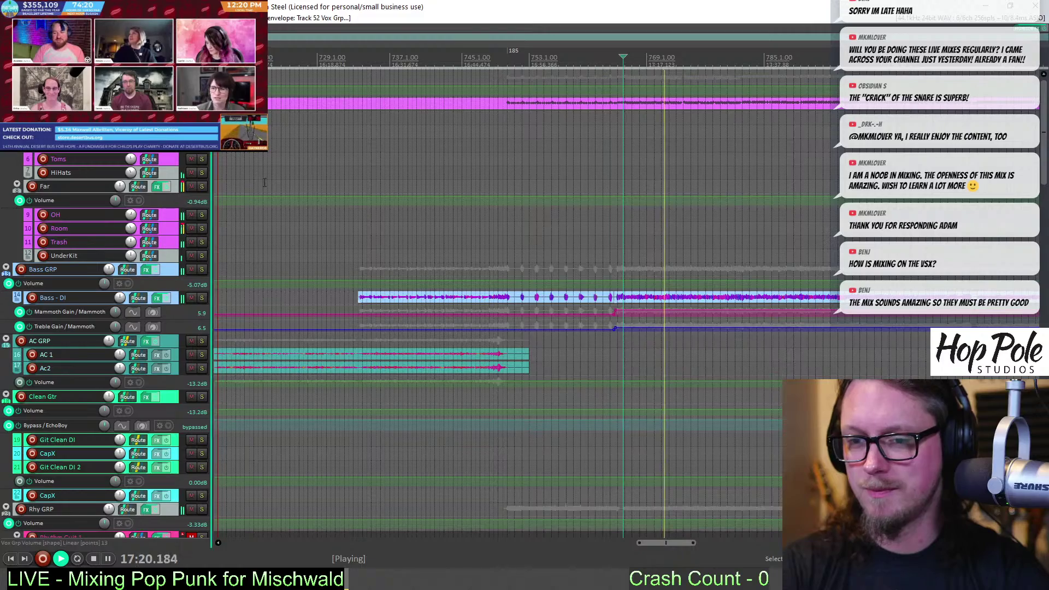
pyautogui.scroll(-10, 107, 335)
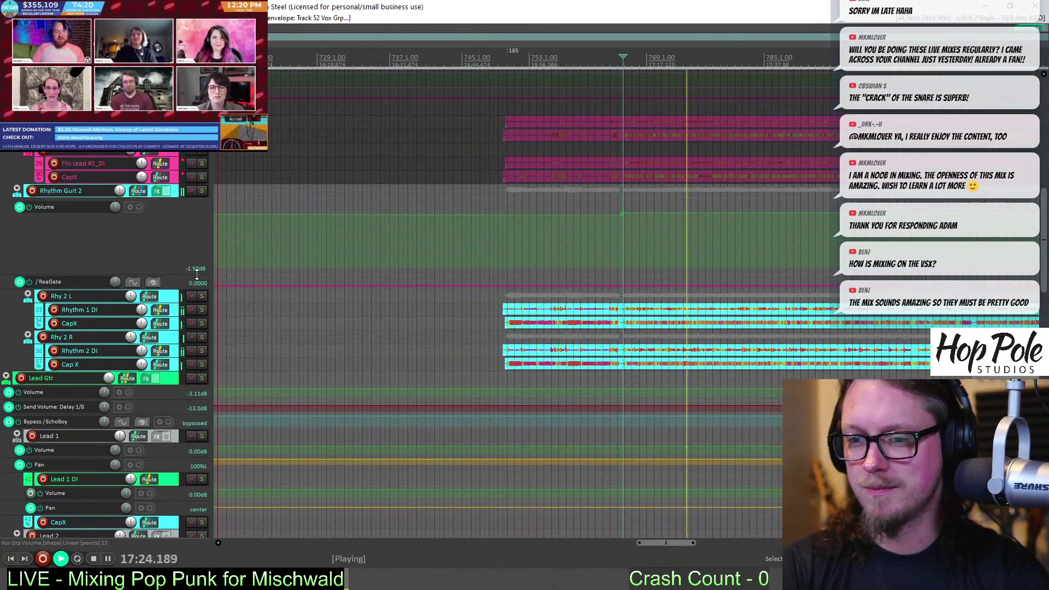
# Enlarge Rhythm Guit 2's volume lane and lower its envelope after 17:12.907 to nearly the level preceding that point
pyautogui.moveTo(194, 276); pyautogui.dragTo(194, 344)
pyautogui.scroll(3, 613, 228)
pyautogui.press('space')
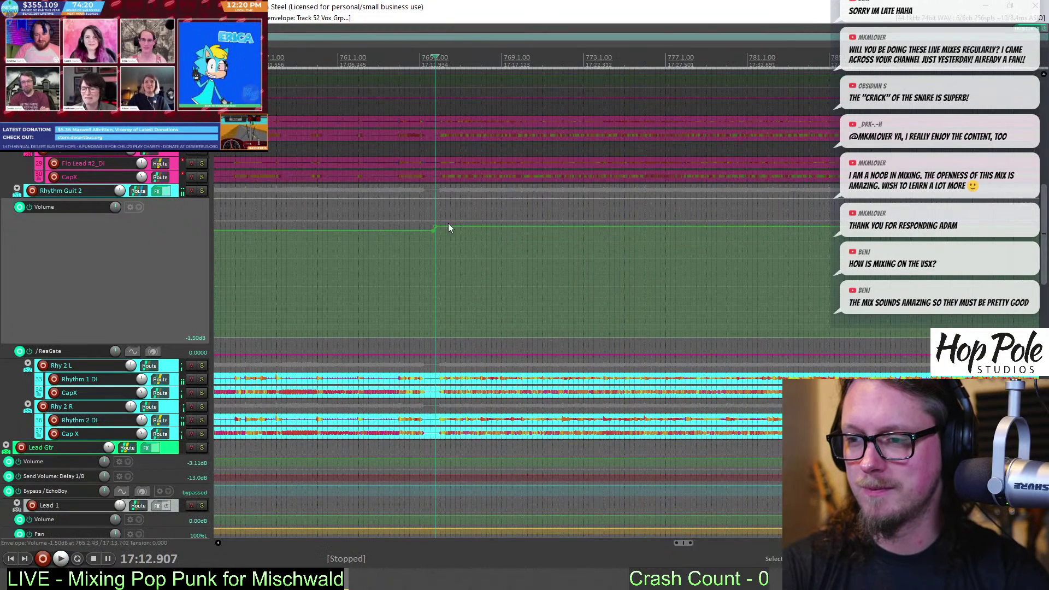
pyautogui.moveTo(467, 227); pyautogui.dragTo(472, 230)
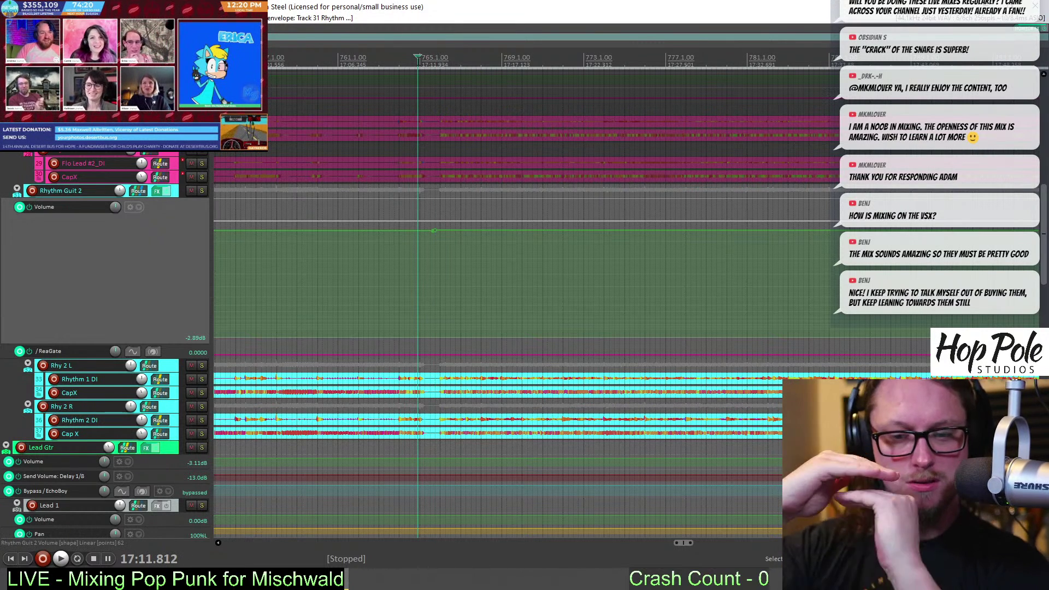
# Play the mix from 17:11.812 and raise Rhythm Guit 2's volume envelope after 17:12.907 by 0.20 dB to -2.50 dB
pyautogui.press('space')
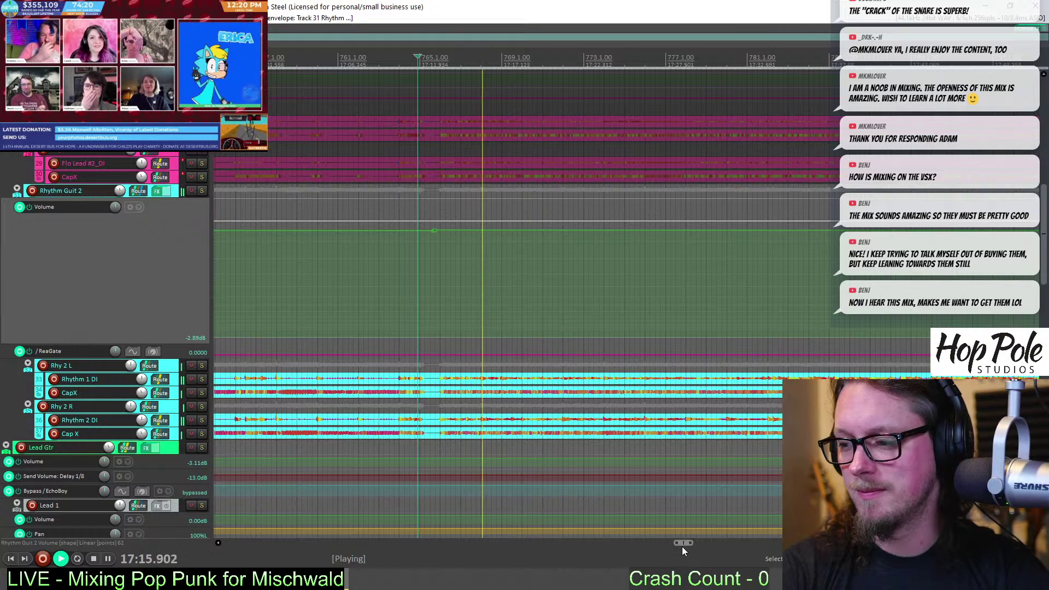
pyautogui.moveTo(682, 544); pyautogui.dragTo(685, 544)
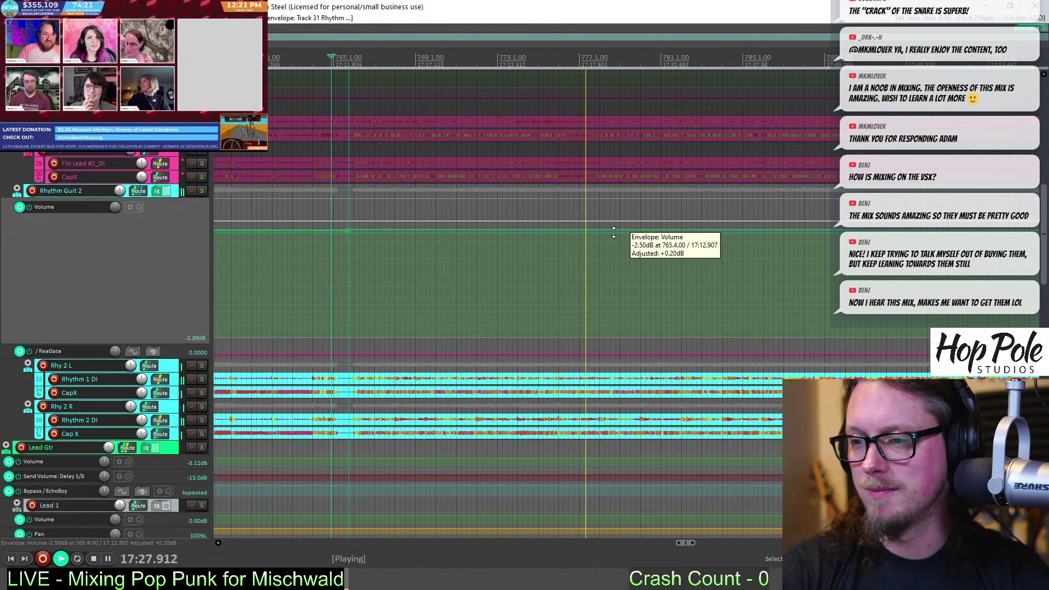
pyautogui.hscroll(3, 666, 328)
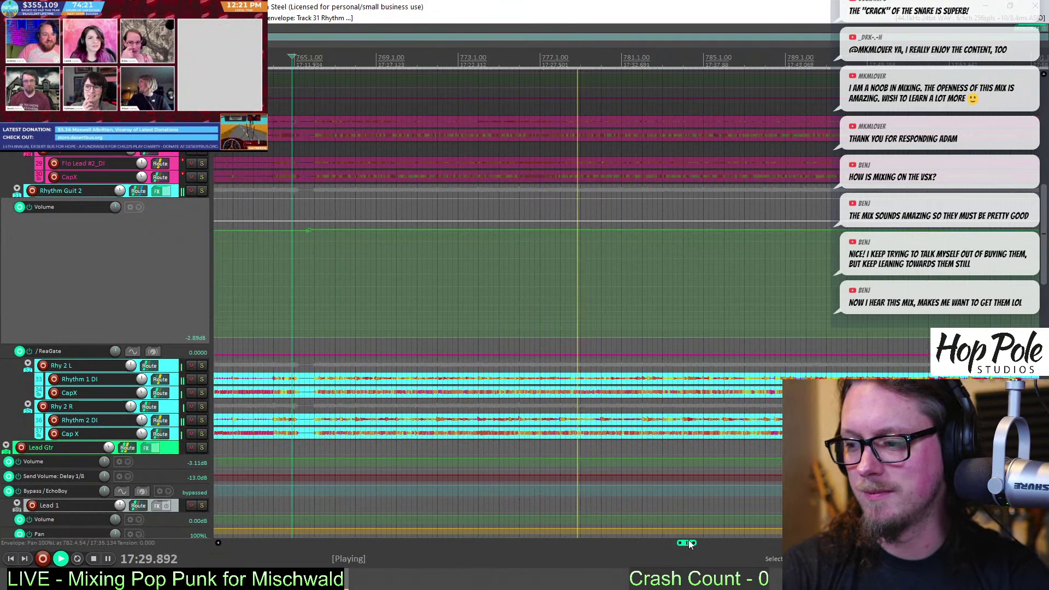
# Lower Rhythm Guit 2's volume envelope slightly for the section following its 17:12.907 point while the mix plays
pyautogui.scroll(-3, 675, 399)
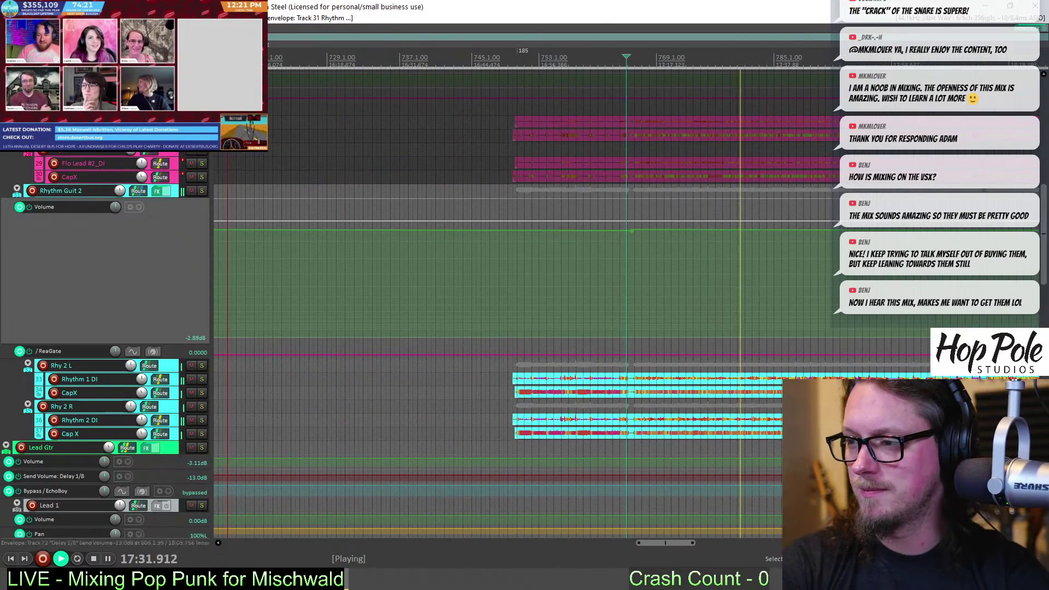
pyautogui.hscroll(5, 749, 327)
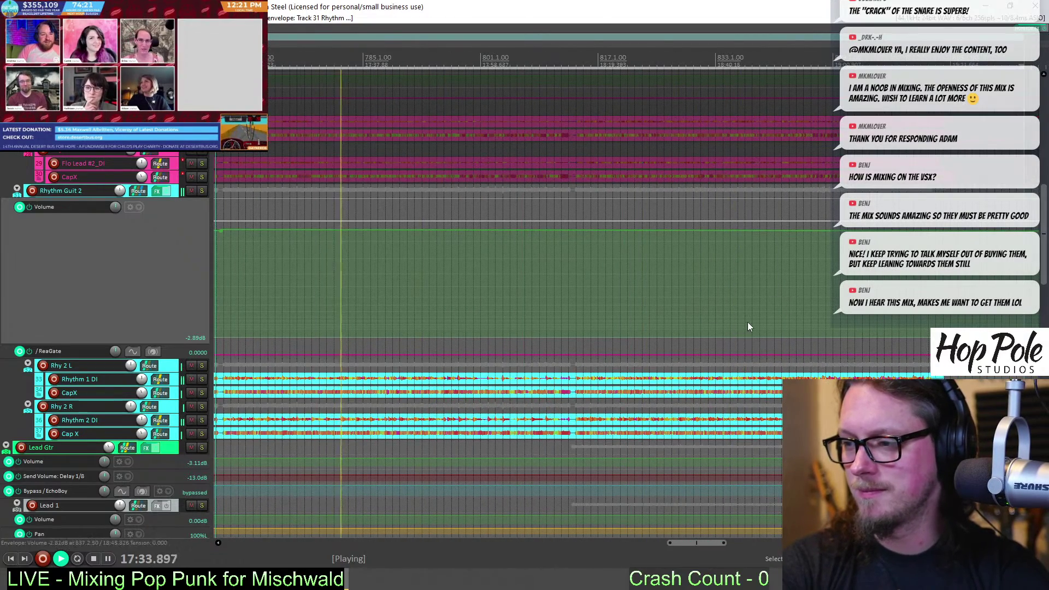
pyautogui.scroll(-8, 695, 339)
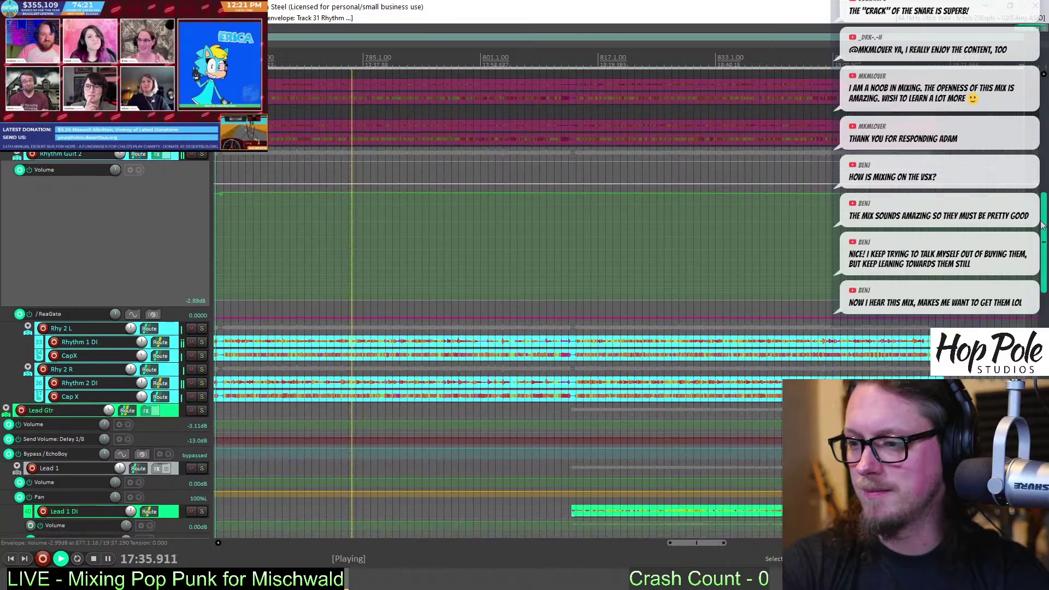
pyautogui.scroll(8, 694, 340)
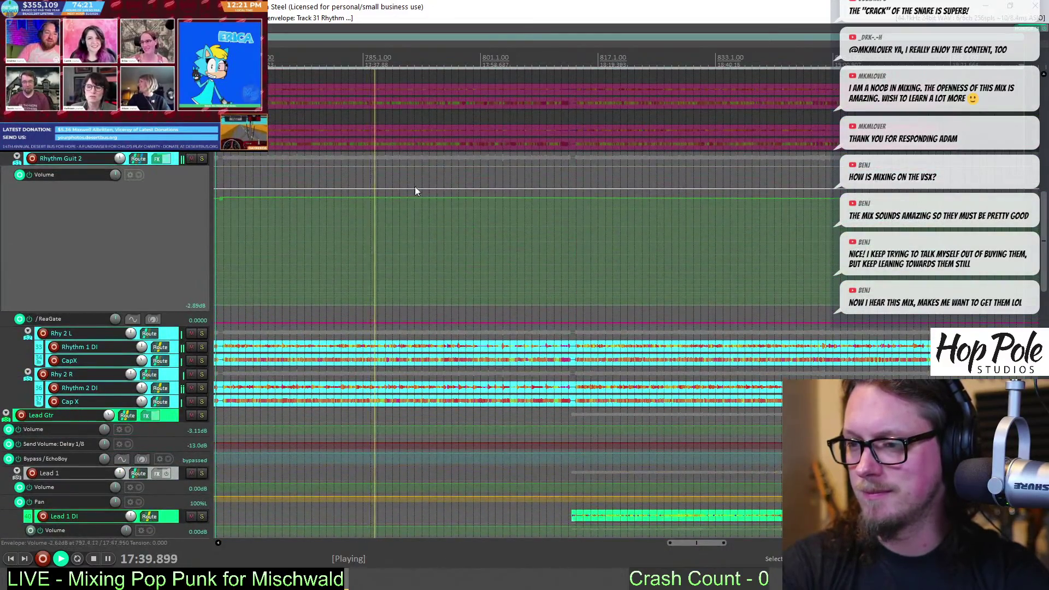
pyautogui.scroll(2, 542, 177)
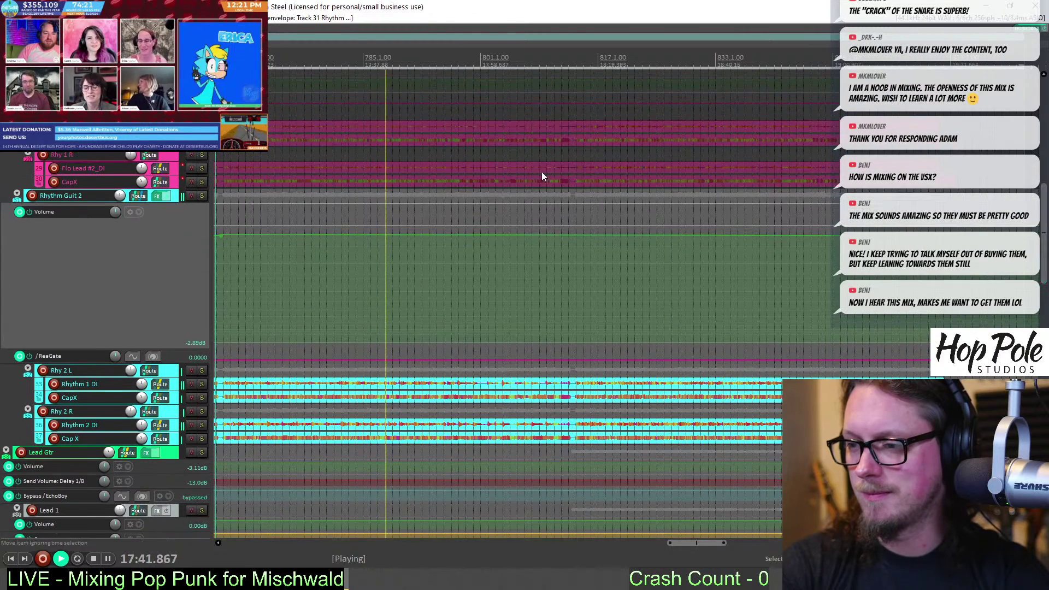
pyautogui.scroll(2, 498, 236)
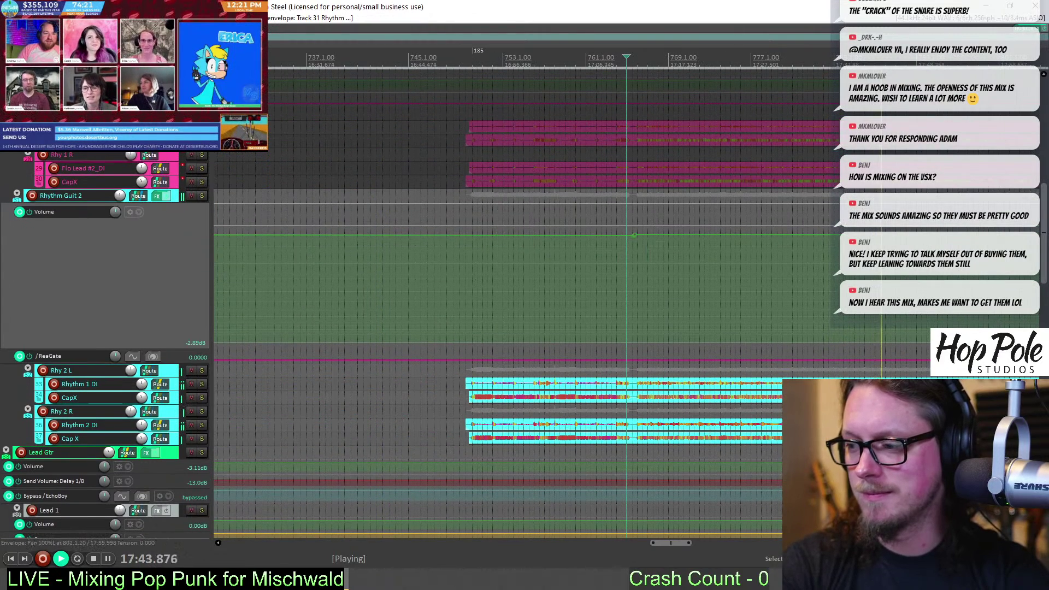
pyautogui.hscroll(5, 498, 234)
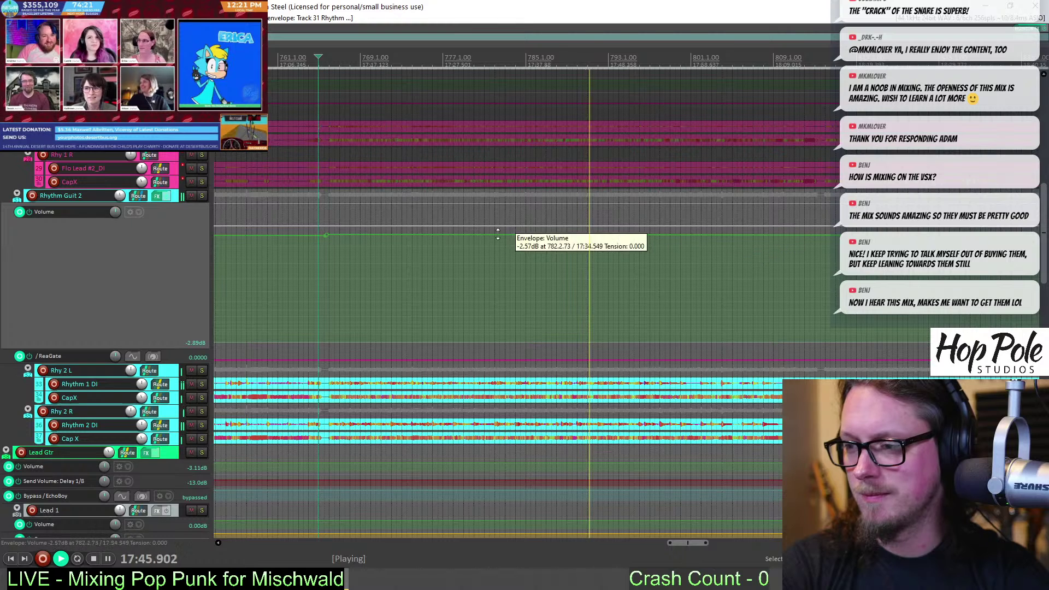
pyautogui.moveTo(528, 235); pyautogui.dragTo(531, 239)
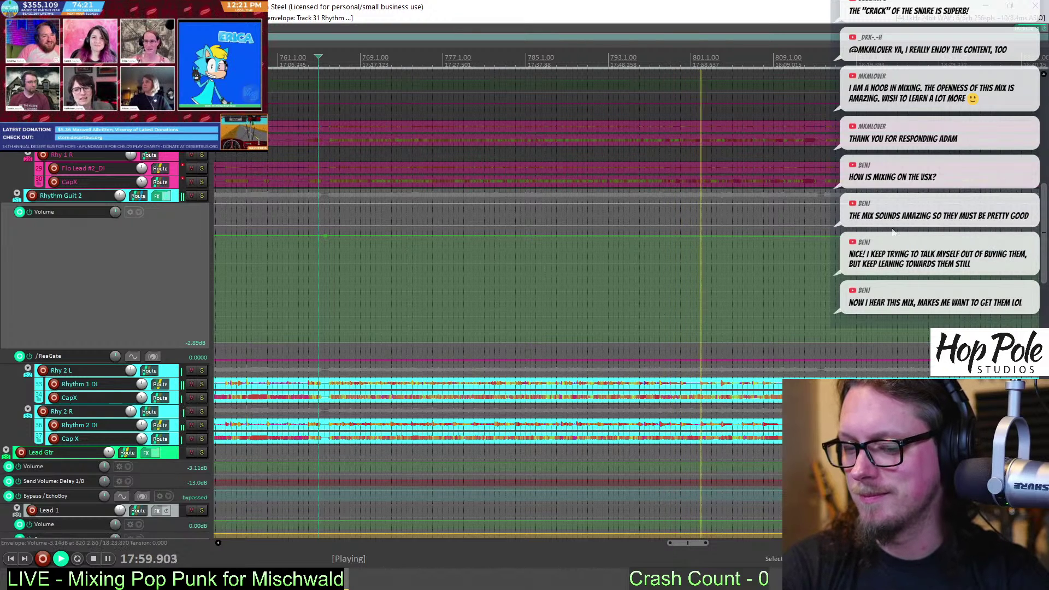
# Stop playback, add volume envelope points on the Far drum track before the 185 tempo marker, and raise the level following them to 0.00 dB
pyautogui.moveTo(1042, 232); pyautogui.dragTo(1040, 131)
pyautogui.scroll(-4, 239, 250)
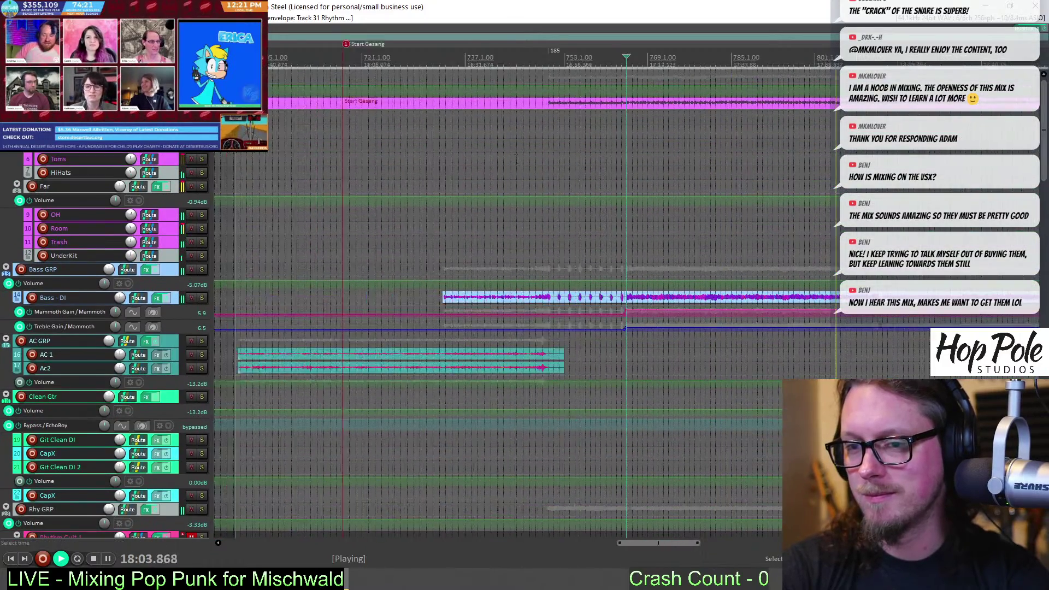
pyautogui.press('space')
pyautogui.click(573, 198)
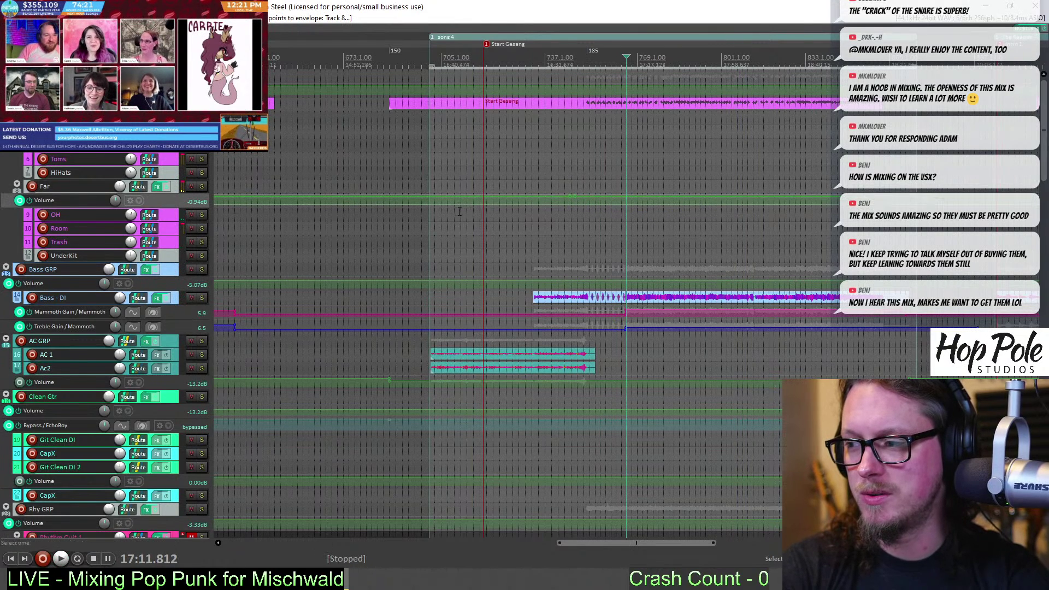
pyautogui.moveTo(168, 208); pyautogui.dragTo(167, 269)
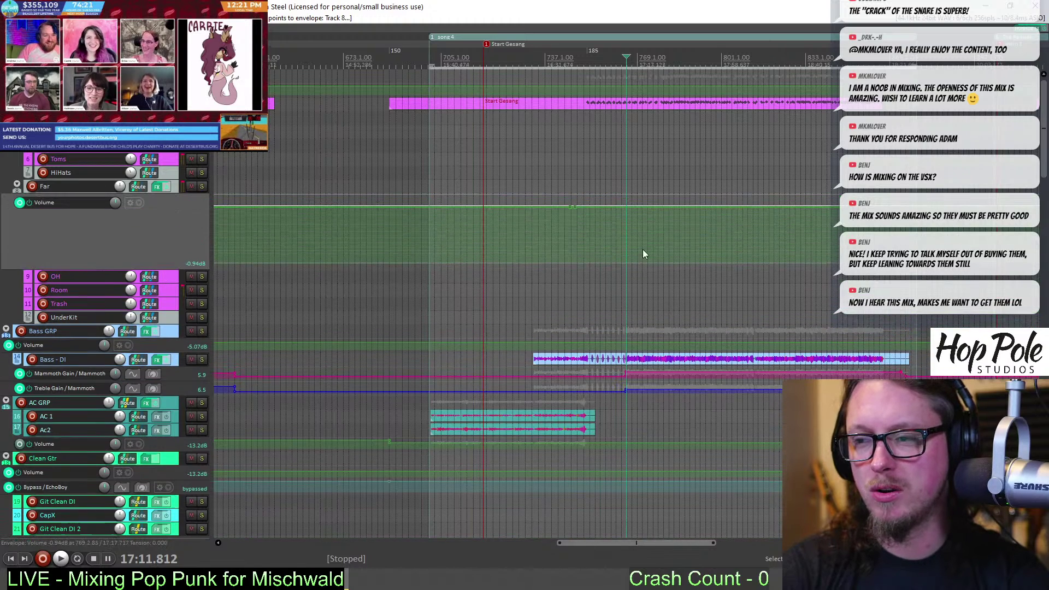
pyautogui.moveTo(643, 204); pyautogui.dragTo(645, 202)
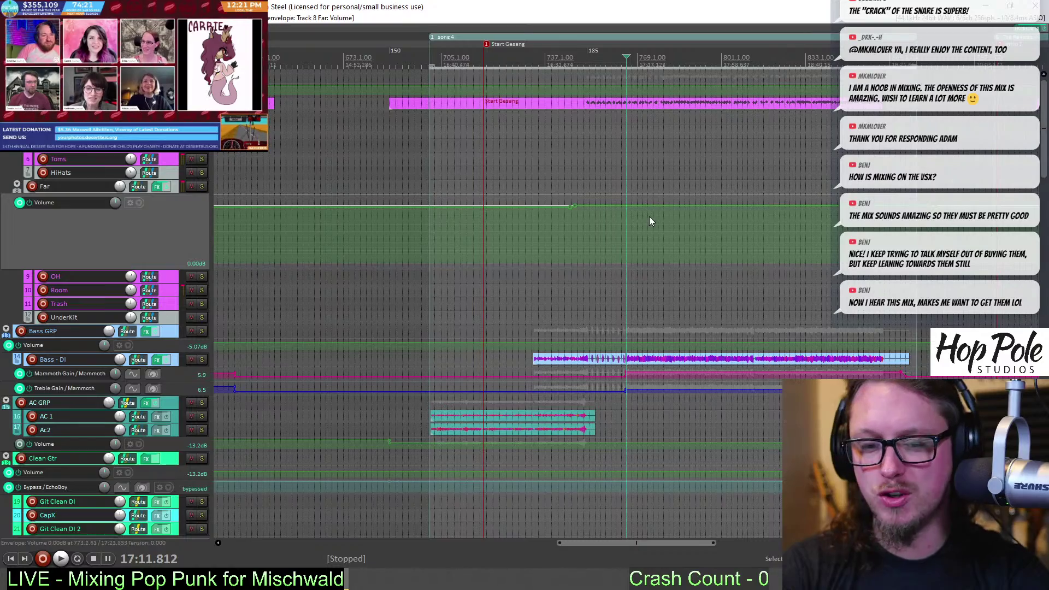
# Play the mix from 17:11.812 and look through the vocal, backing vocal, lead guitar and rhythm guitar tracks
pyautogui.press('space')
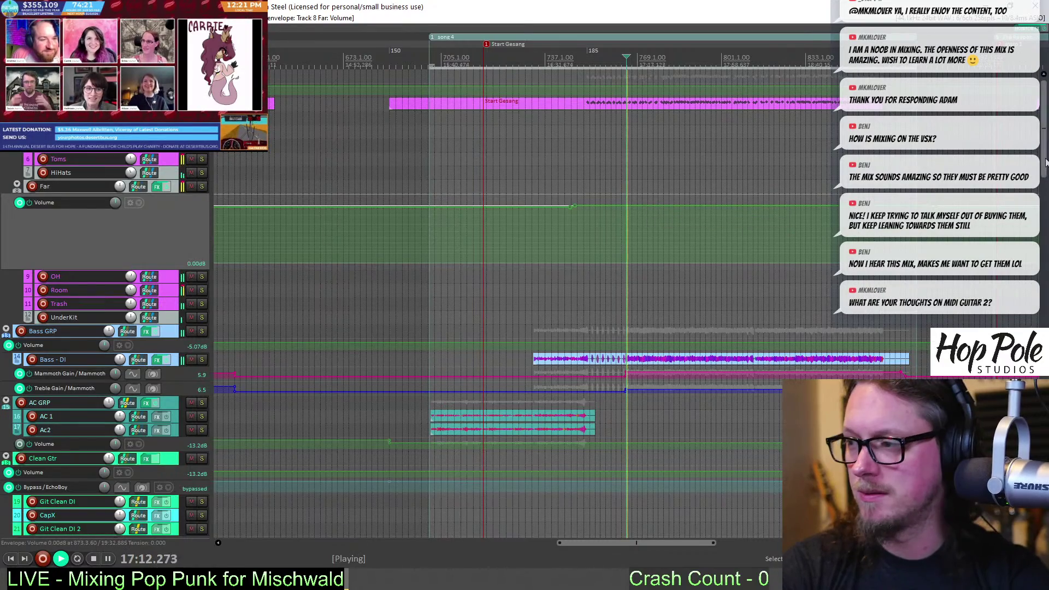
pyautogui.scroll(-15, 799, 248)
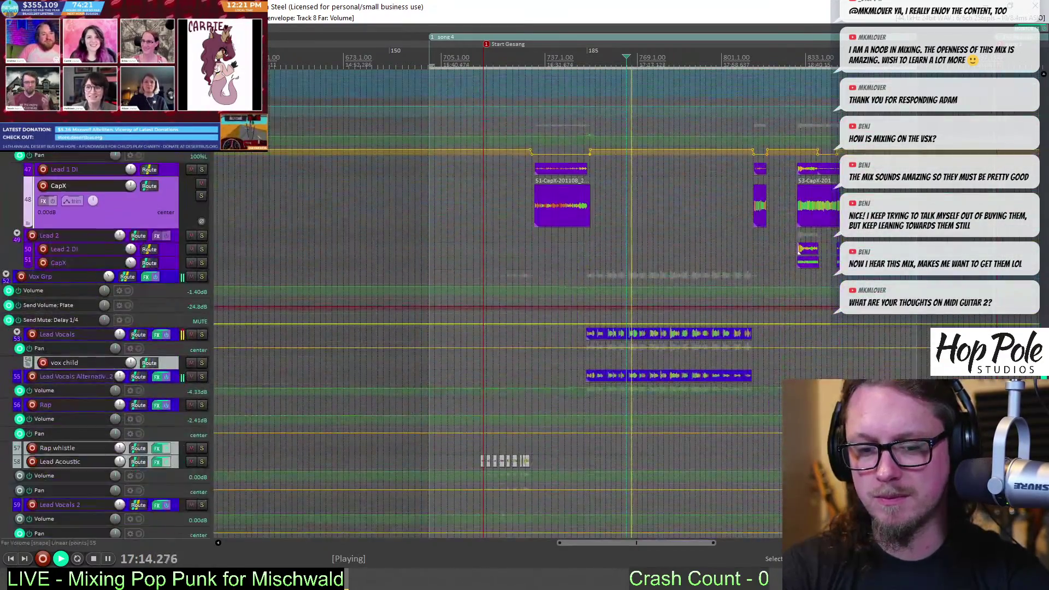
pyautogui.scroll(-6, 799, 249)
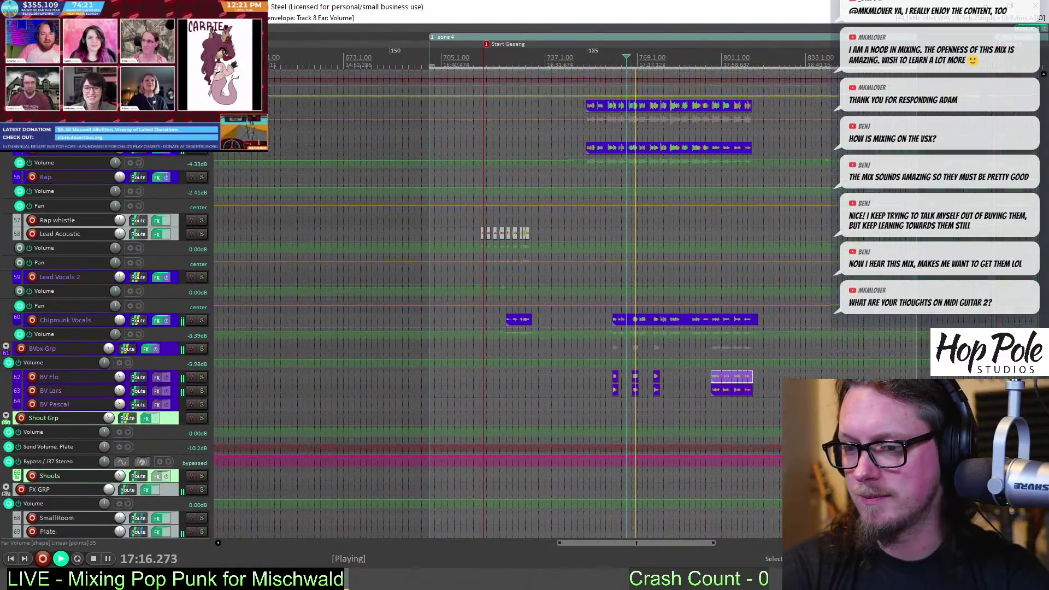
pyautogui.scroll(4, 800, 218)
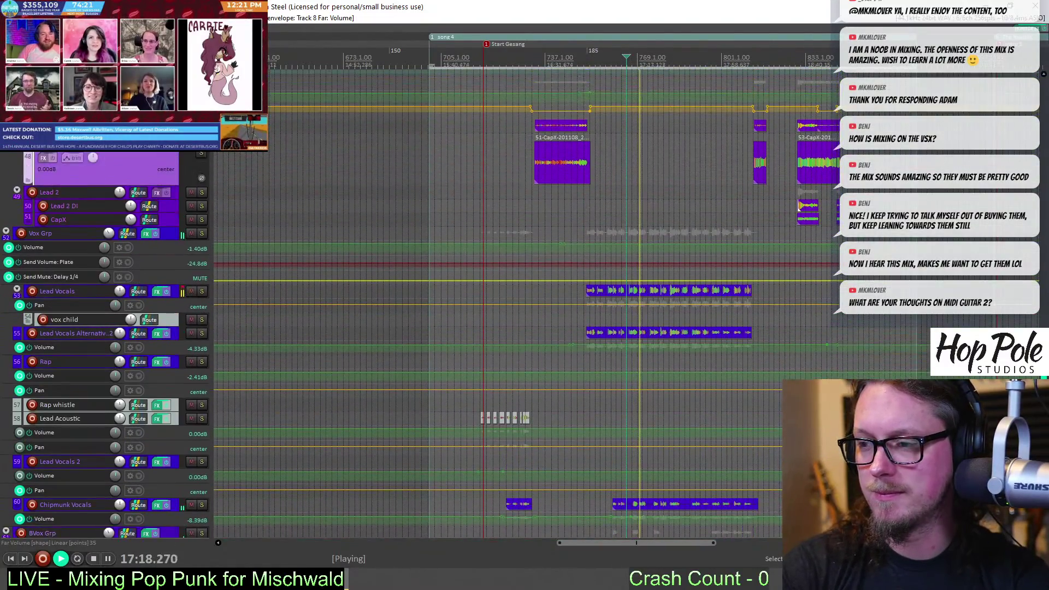
pyautogui.scroll(-1, 799, 207)
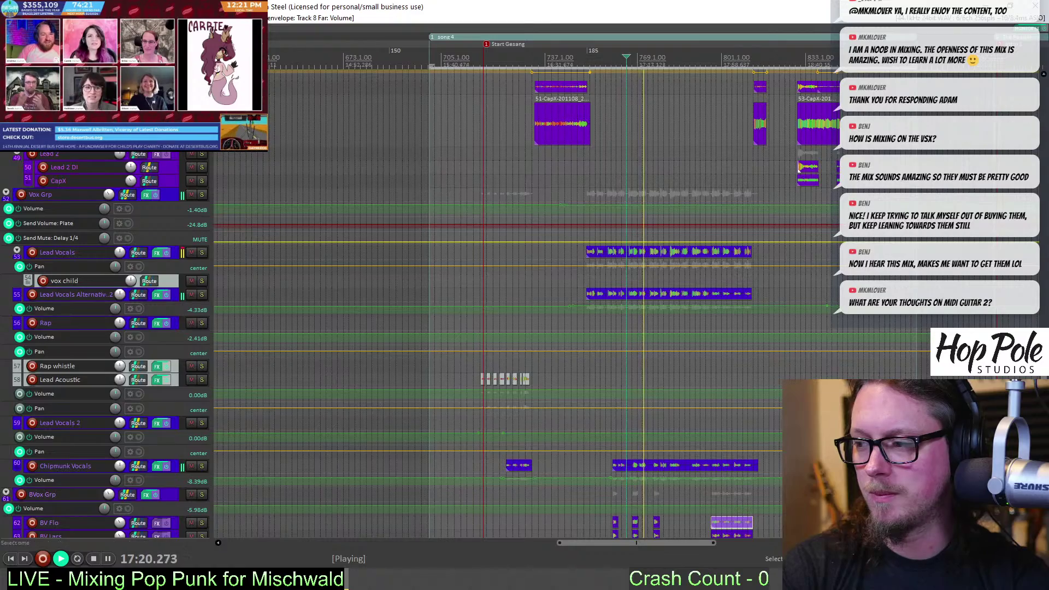
pyautogui.scroll(10, 799, 170)
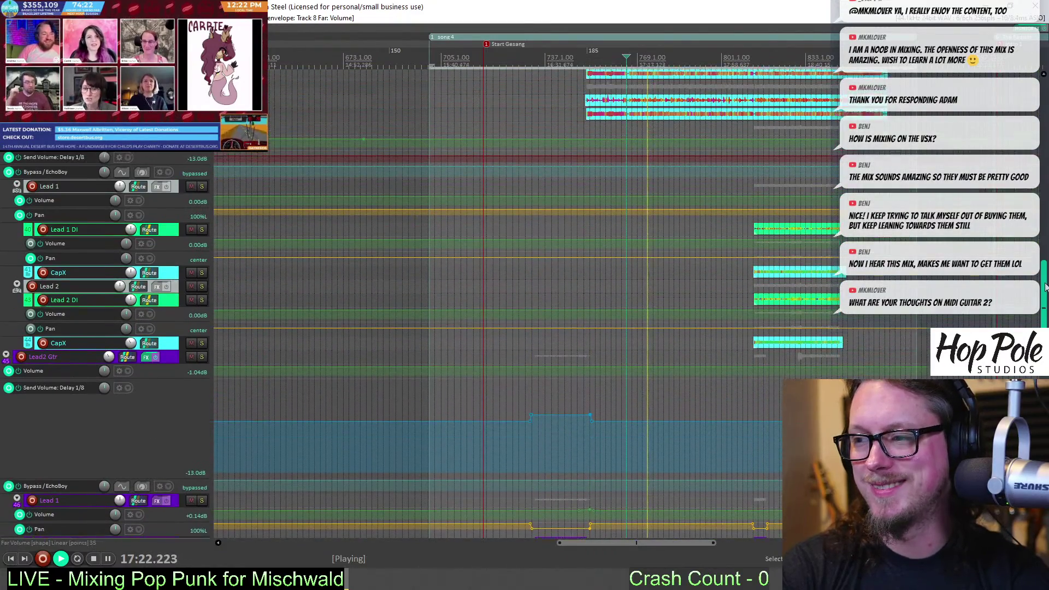
pyautogui.scroll(10, 1045, 287)
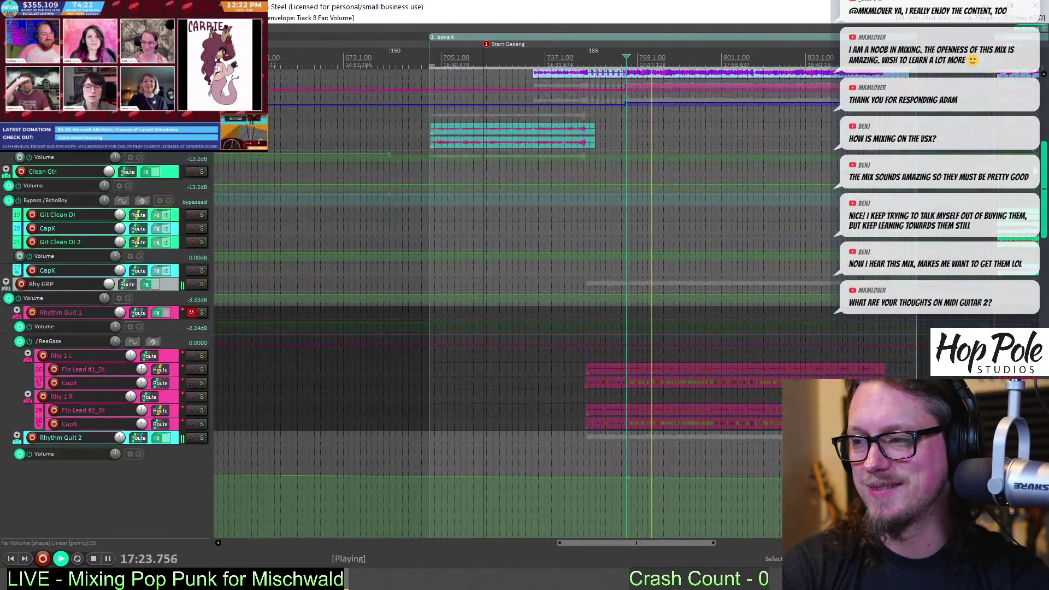
# Unmute Rhythm Guit 1, enlarge its volume lane and briefly check the track in solo
pyautogui.scroll(1, 161, 278)
pyautogui.click(191, 316)
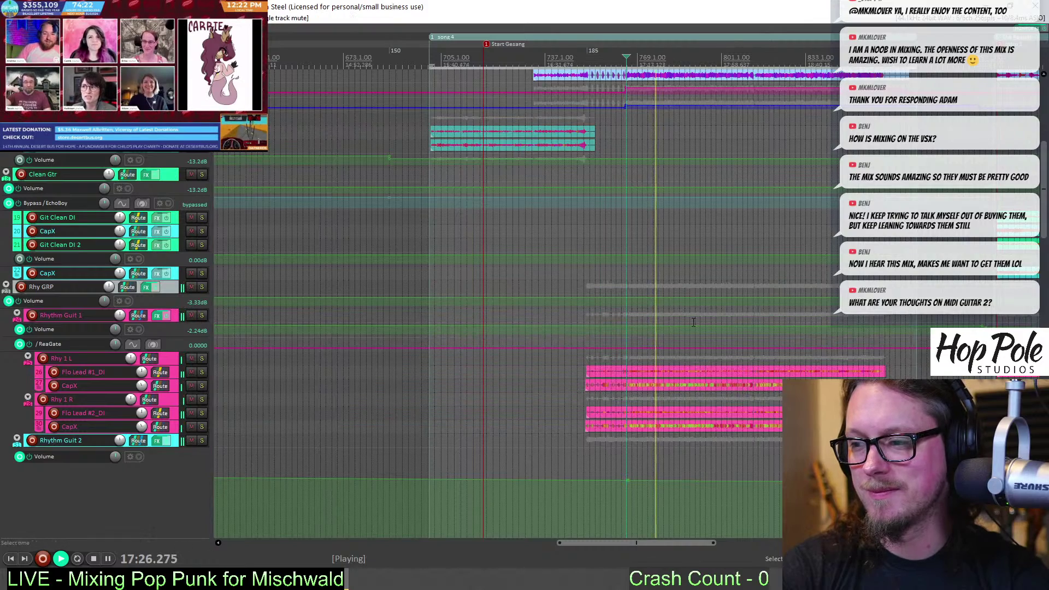
pyautogui.scroll(5, 268, 376)
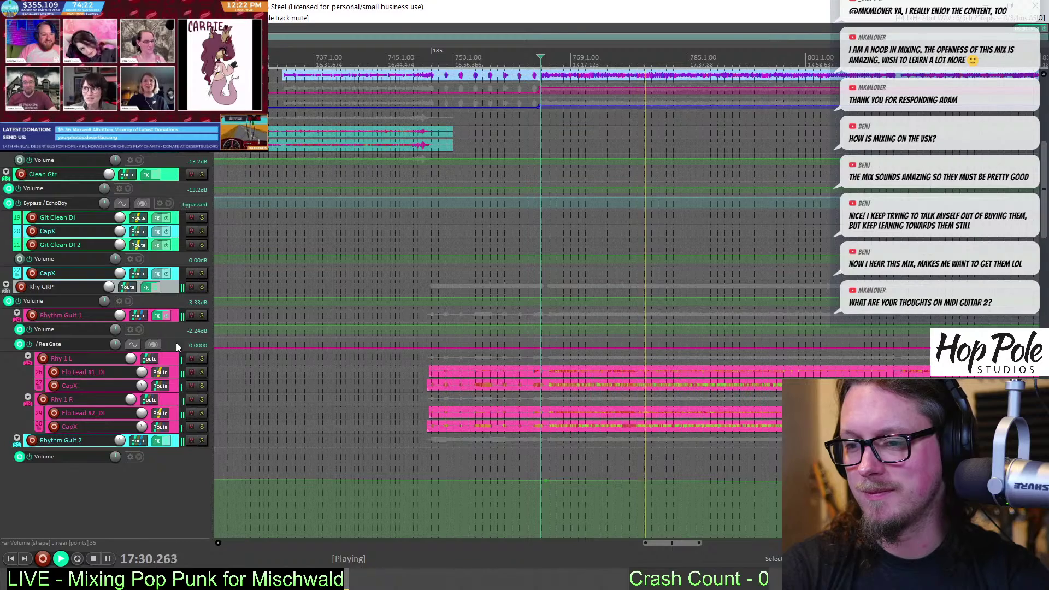
pyautogui.moveTo(177, 345); pyautogui.dragTo(177, 374)
pyautogui.scroll(2, 586, 345)
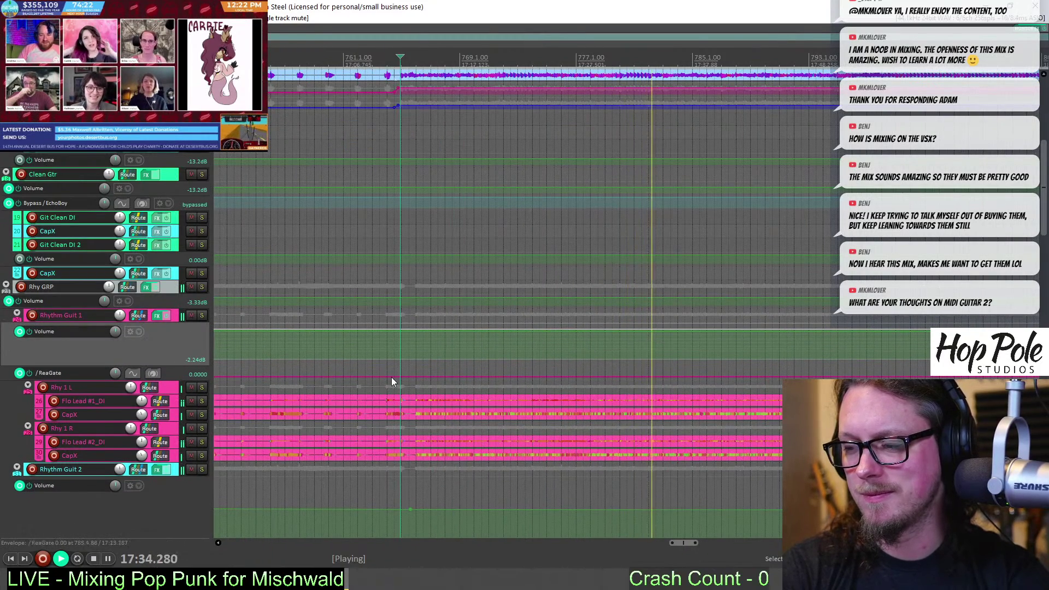
pyautogui.click(201, 315)
pyautogui.click(201, 316)
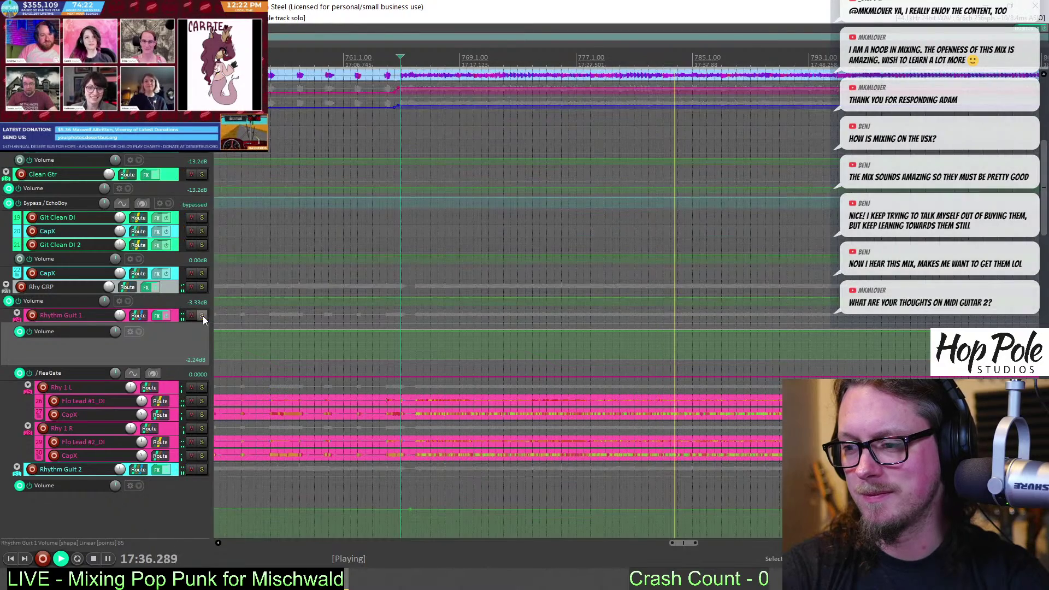
# Listen on through both rhythm guitars, replay from 18:02.576 and briefly solo Rhythm Guit 1
pyautogui.moveTo(686, 541)
pyautogui.mouseDown()
pyautogui.moveTo(699, 549)
pyautogui.moveTo(676, 541)
pyautogui.moveTo(689, 542)
pyautogui.mouseUp()
pyautogui.scroll(-1, 603, 343)
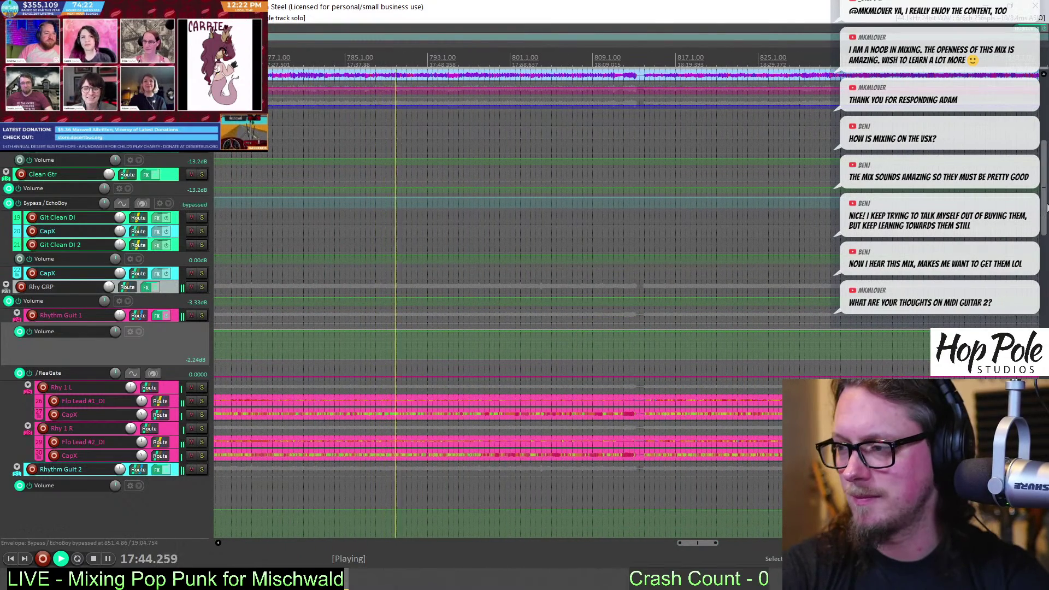
pyautogui.moveTo(1047, 211); pyautogui.dragTo(1046, 230)
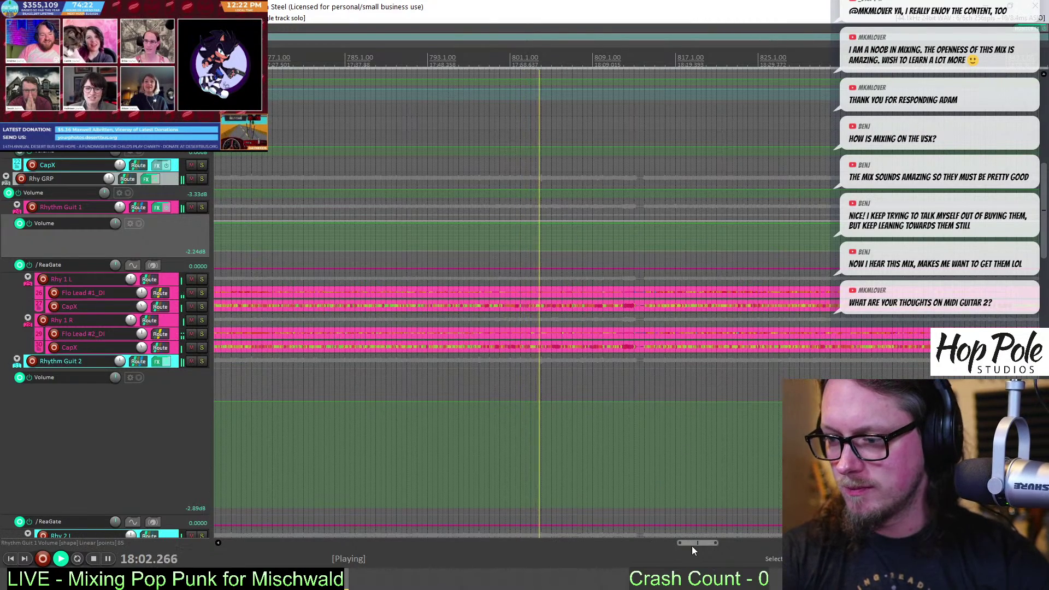
pyautogui.scroll(2, 651, 191)
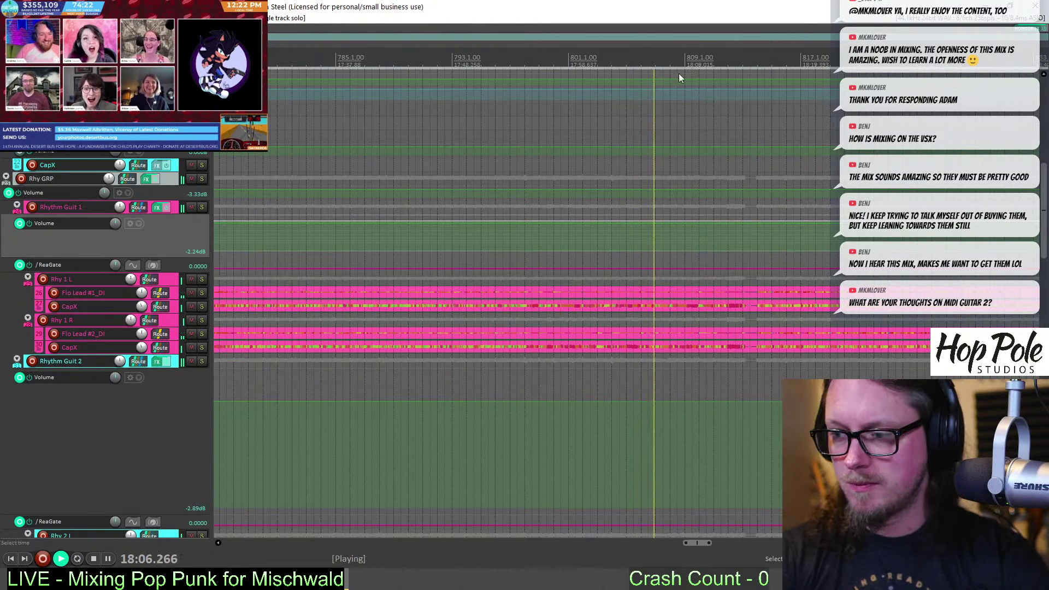
pyautogui.click(611, 90)
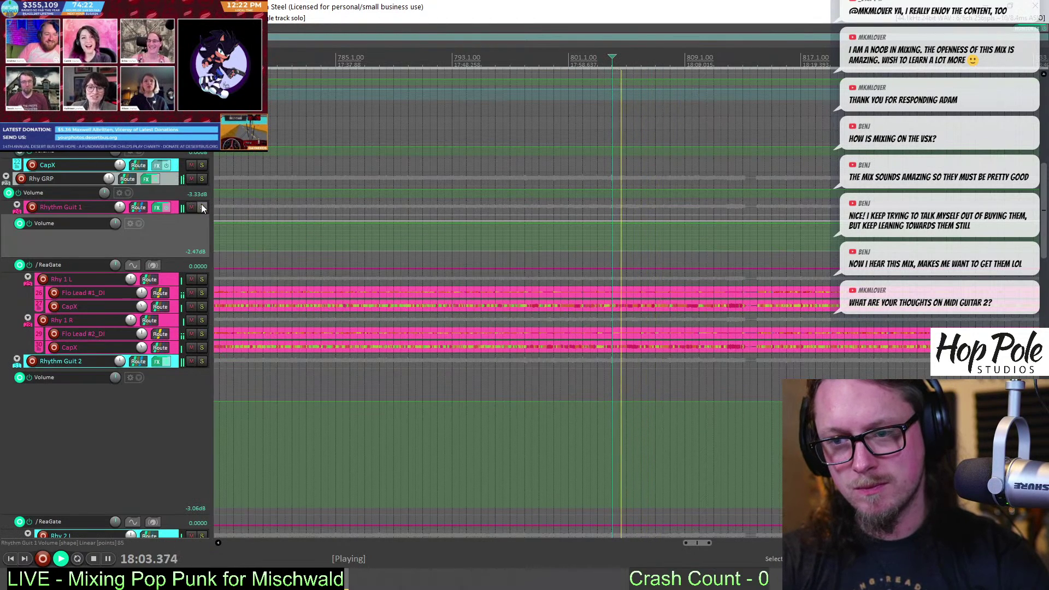
pyautogui.click(201, 207)
pyautogui.click(202, 207)
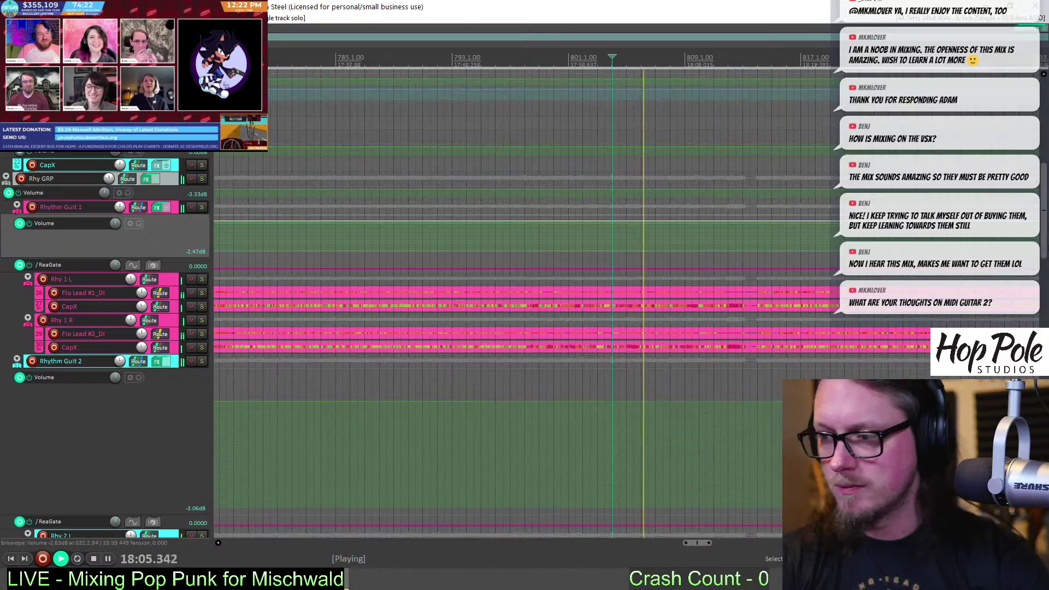
# Play Rhythm Guit 2 in solo from 18:02.576 and set the edit cursor at 18:03.771
pyautogui.press('space')
pyautogui.scroll(-6, 819, 239)
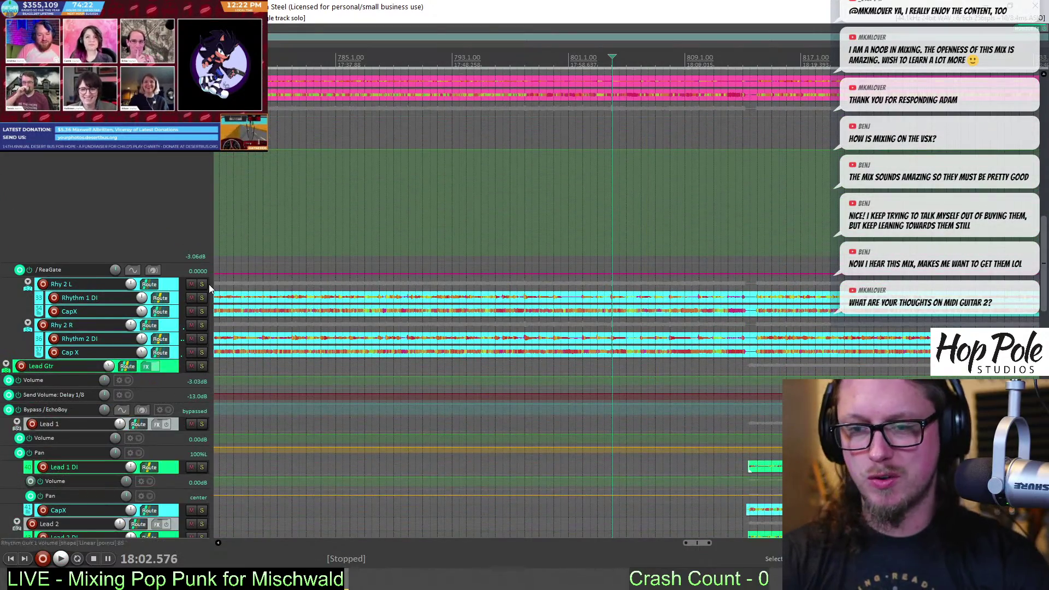
pyautogui.press('space')
pyautogui.scroll(8, 815, 336)
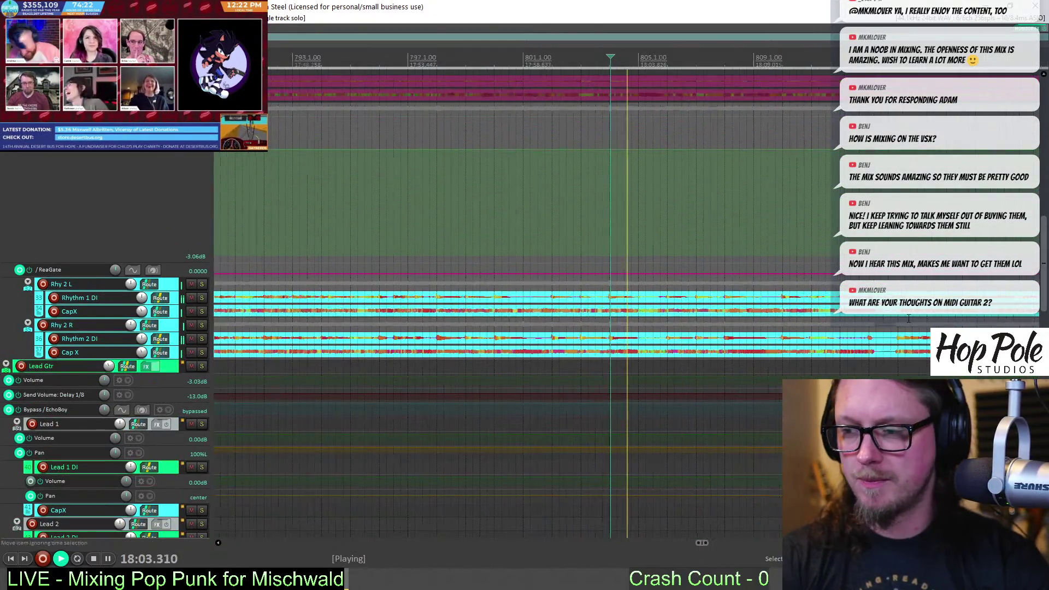
pyautogui.click(618, 71)
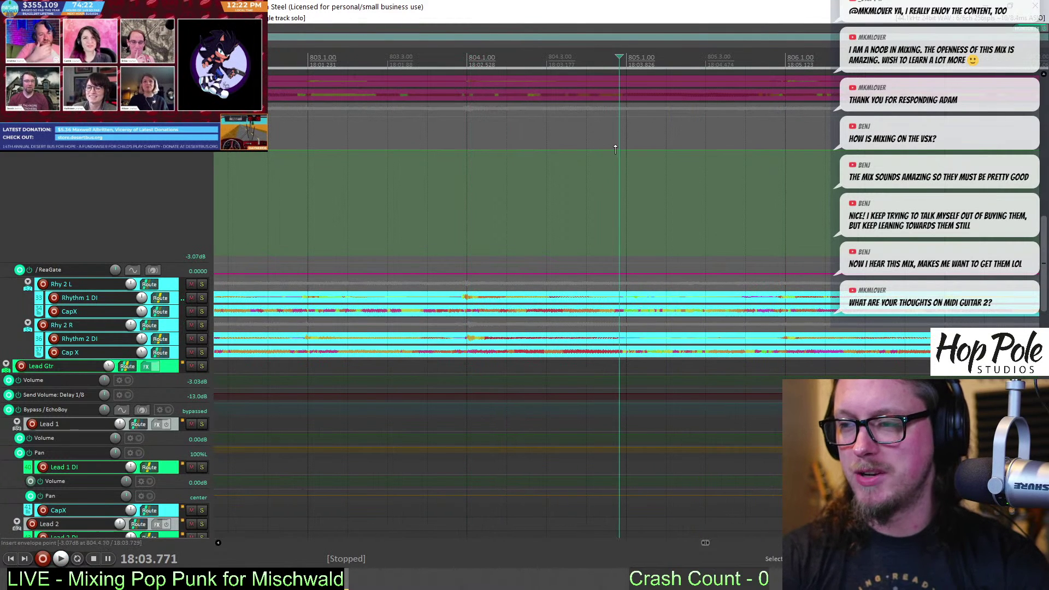
# Add volume envelope points on Rhythm Guit 2 around bars 805 and 806, raise the level between them, and play the full mix from 18:02.951
pyautogui.click(615, 149)
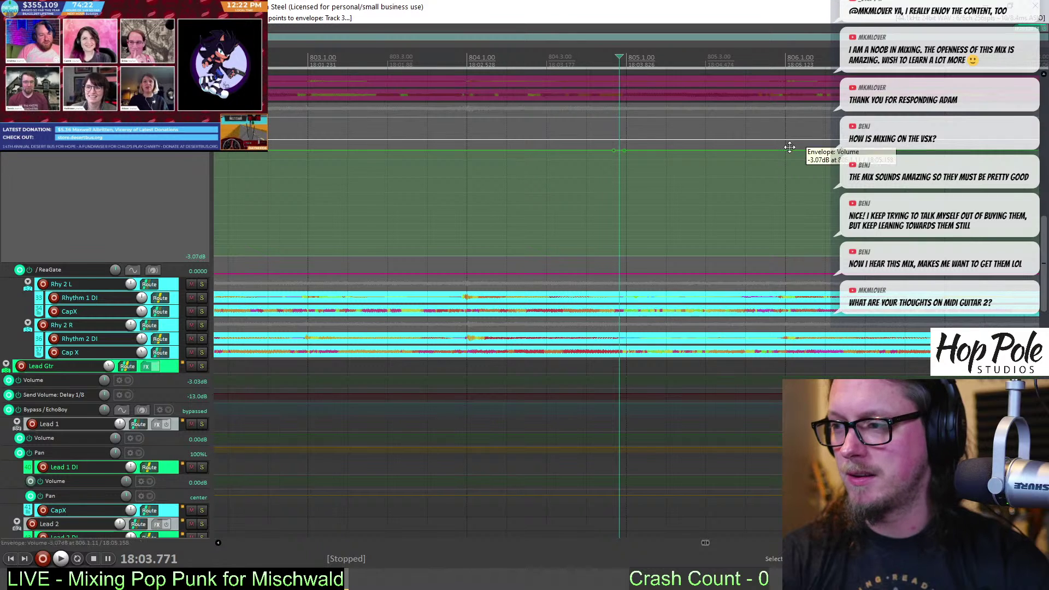
pyautogui.keyDown('shift'); pyautogui.click(789, 150); pyautogui.keyUp('shift')
pyautogui.keyDown('shift'); pyautogui.click(785, 149); pyautogui.keyUp('shift')
pyautogui.moveTo(772, 150); pyautogui.dragTo(772, 139)
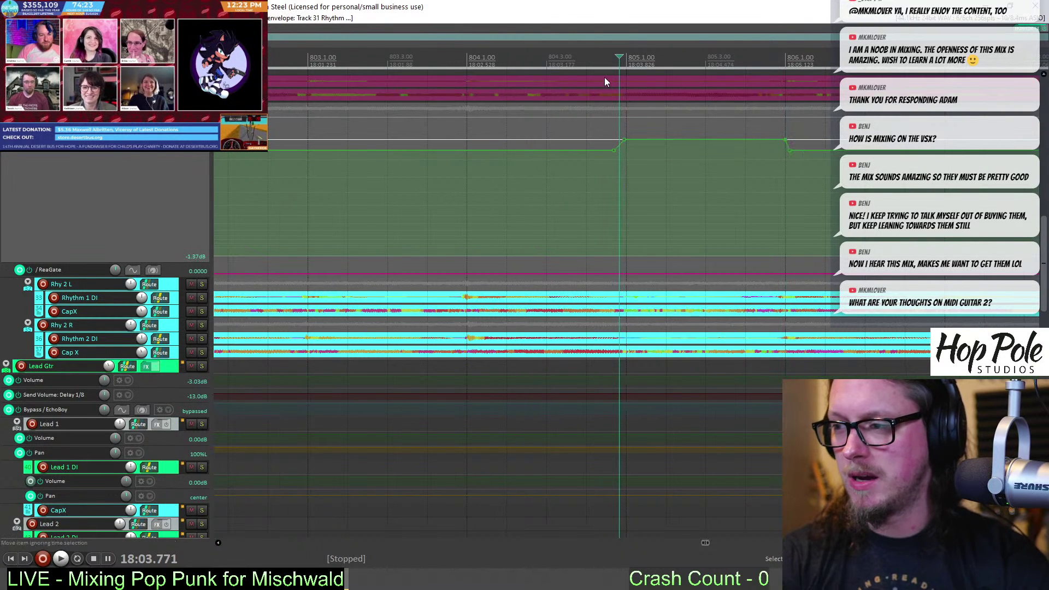
pyautogui.click(519, 55)
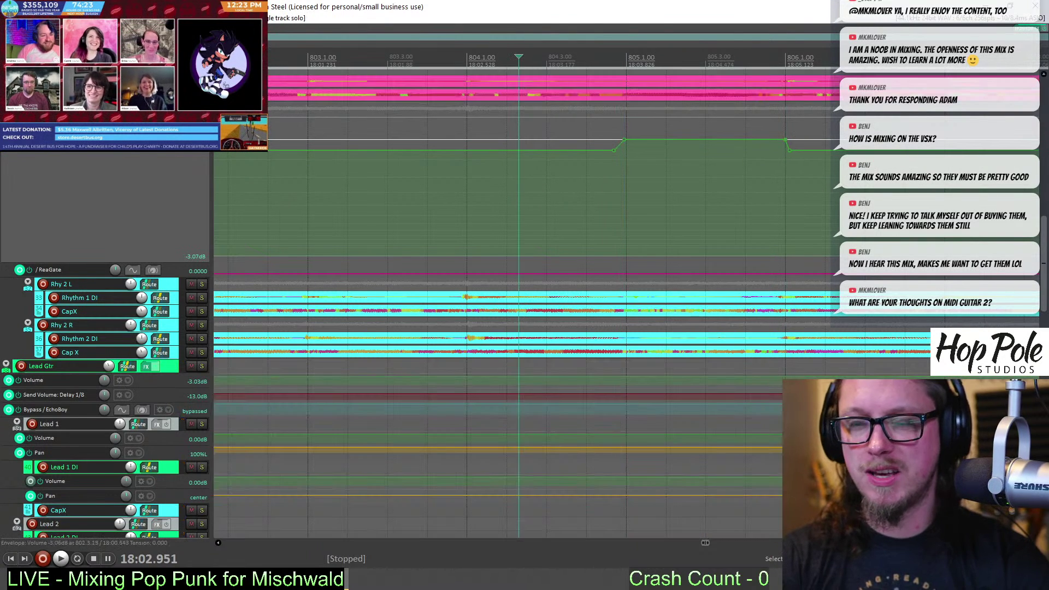
pyautogui.press('space')
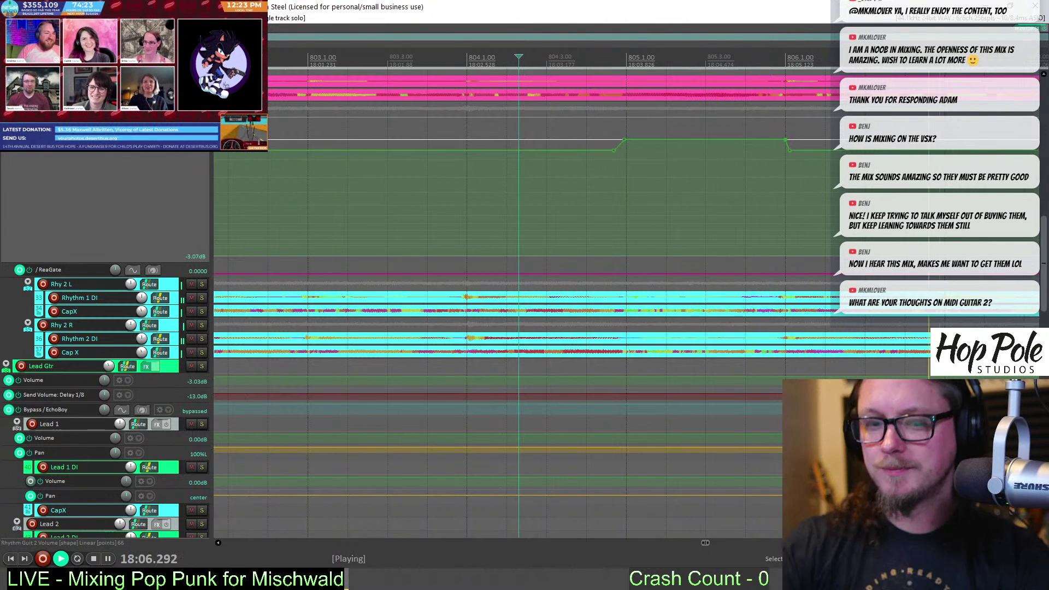
# Listen on through the full mix past the raised Rhythm Guit 2 passage, replaying from around bars 800 and 808
pyautogui.scroll(-3, 568, 201)
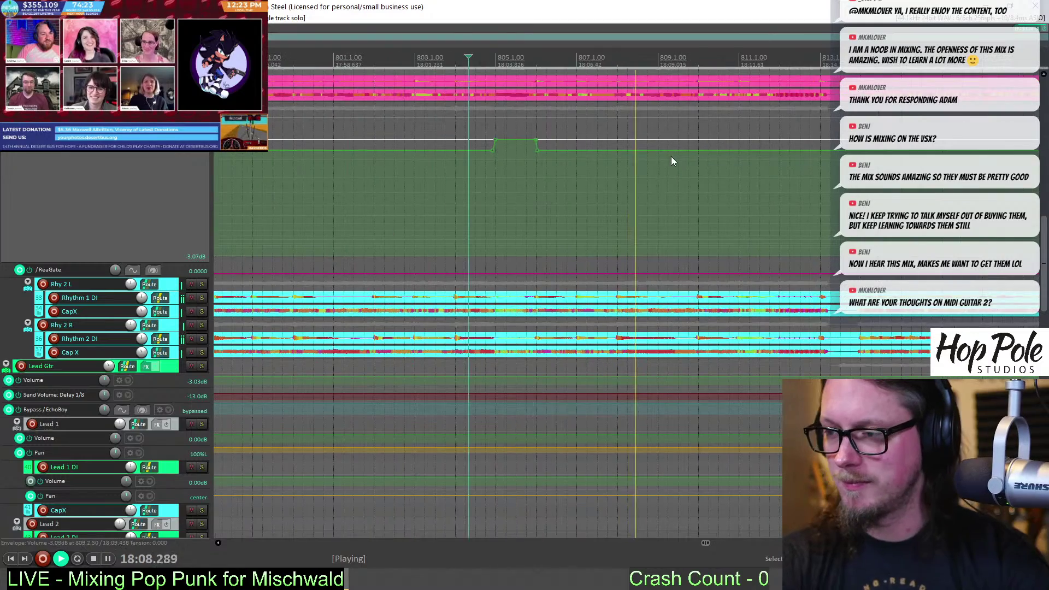
pyautogui.scroll(-3, 672, 159)
pyautogui.scroll(-4, 612, 171)
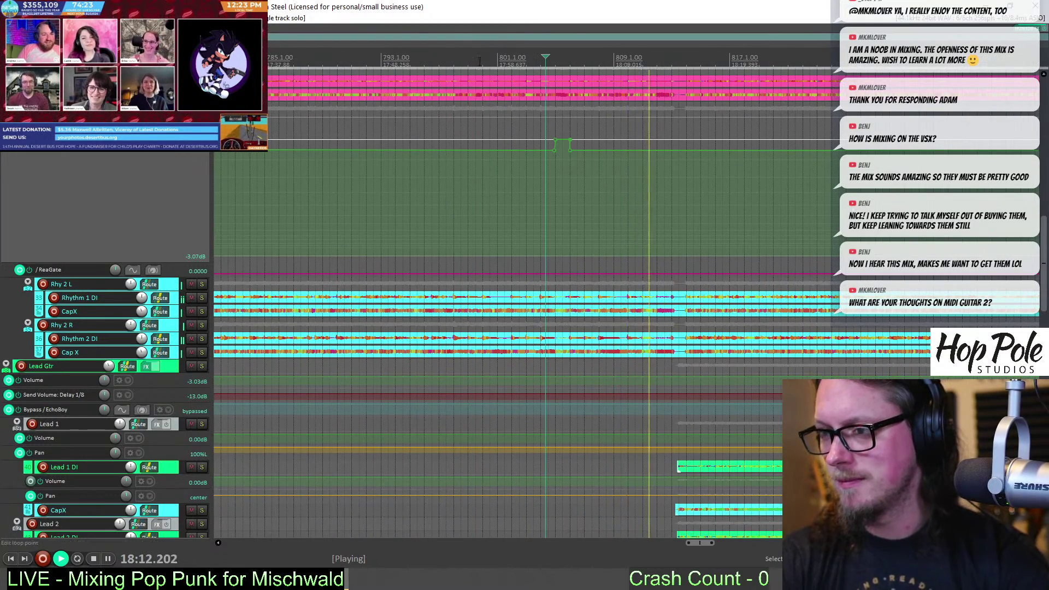
pyautogui.scroll(3, 589, 172)
pyautogui.click(589, 171)
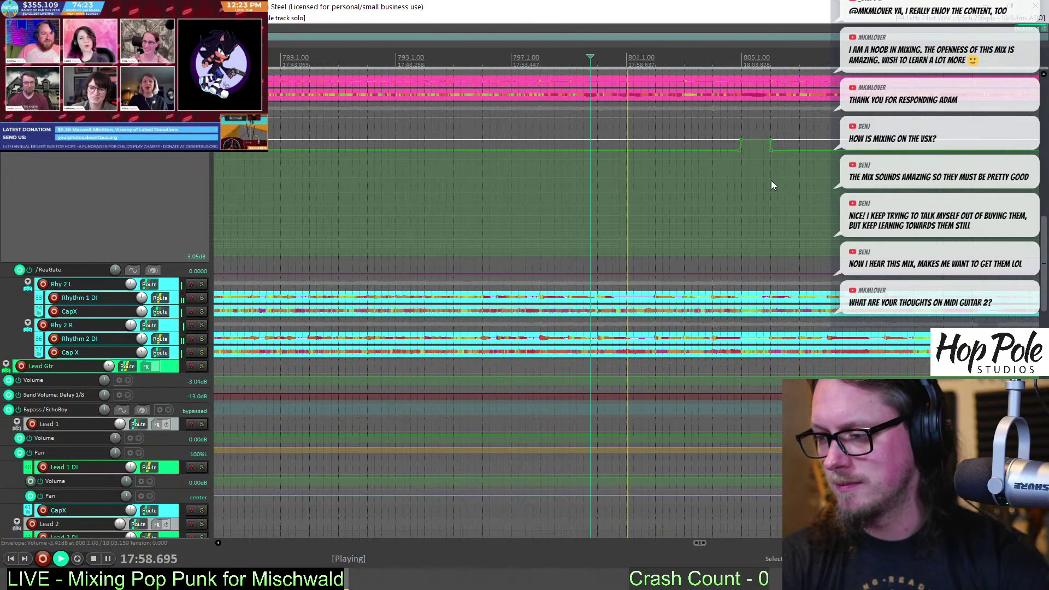
pyautogui.press('space')
pyautogui.scroll(3, 815, 218)
pyautogui.press('space')
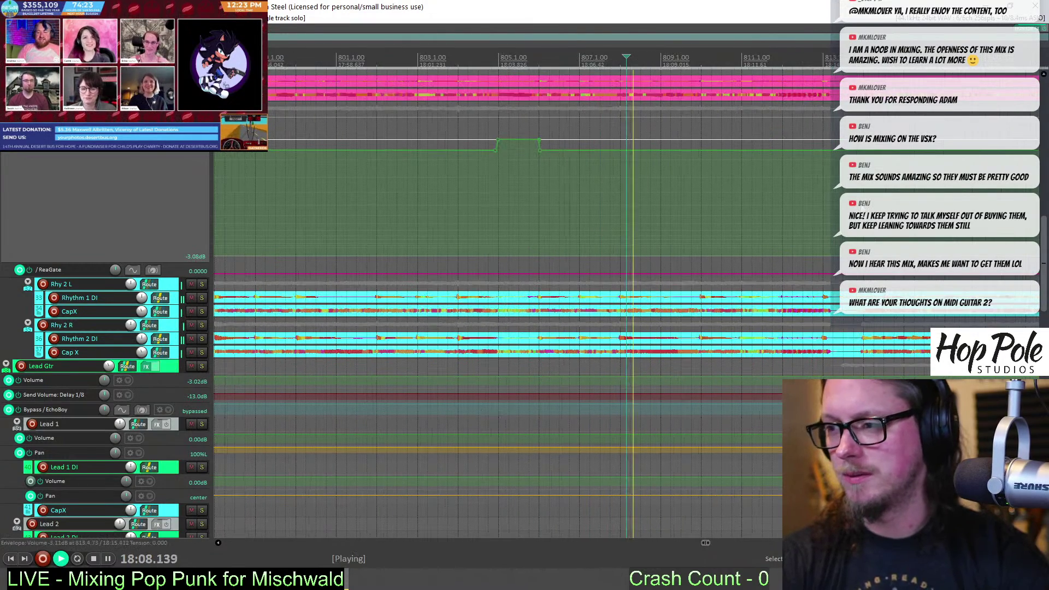
# Add volume envelope points on Rhythm Guit 2 just before bar 812 and after bar 813, and raise the level between them slightly
pyautogui.scroll(-2, 812, 242)
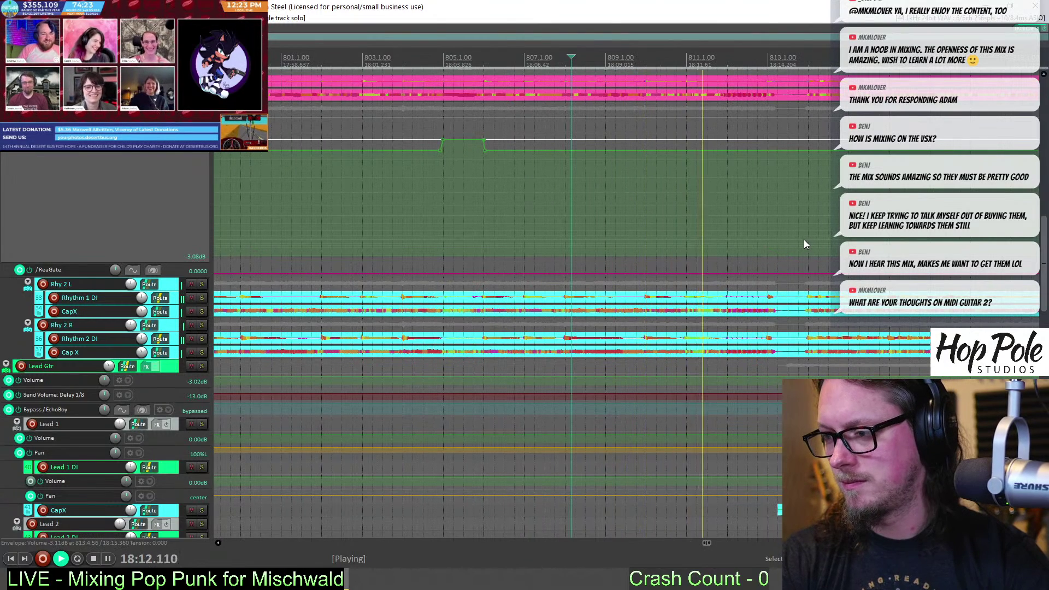
pyautogui.scroll(3, 804, 241)
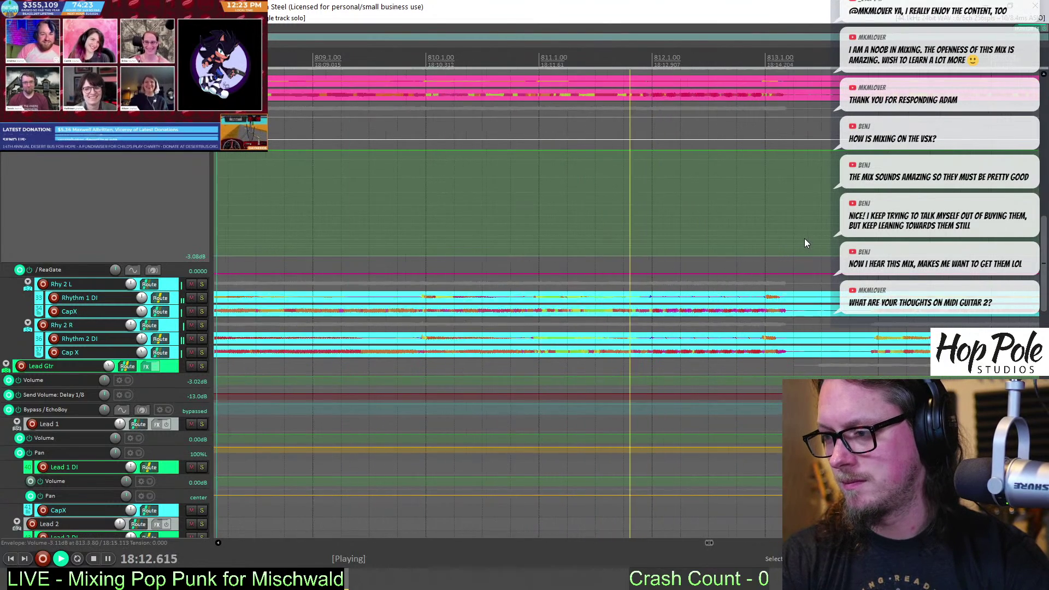
pyautogui.click(634, 150)
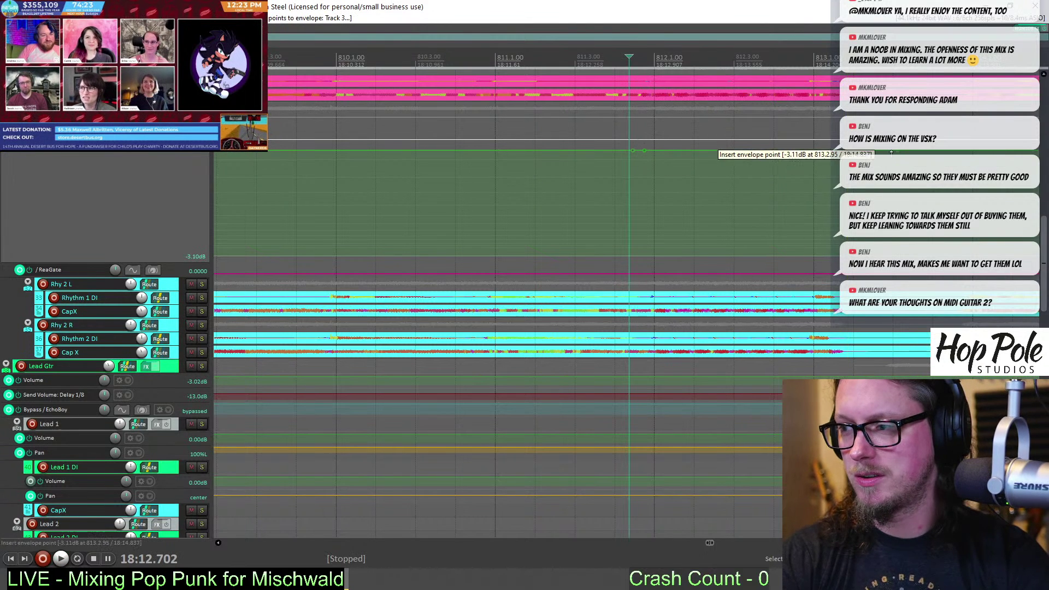
pyautogui.moveTo(837, 155); pyautogui.dragTo(794, 145)
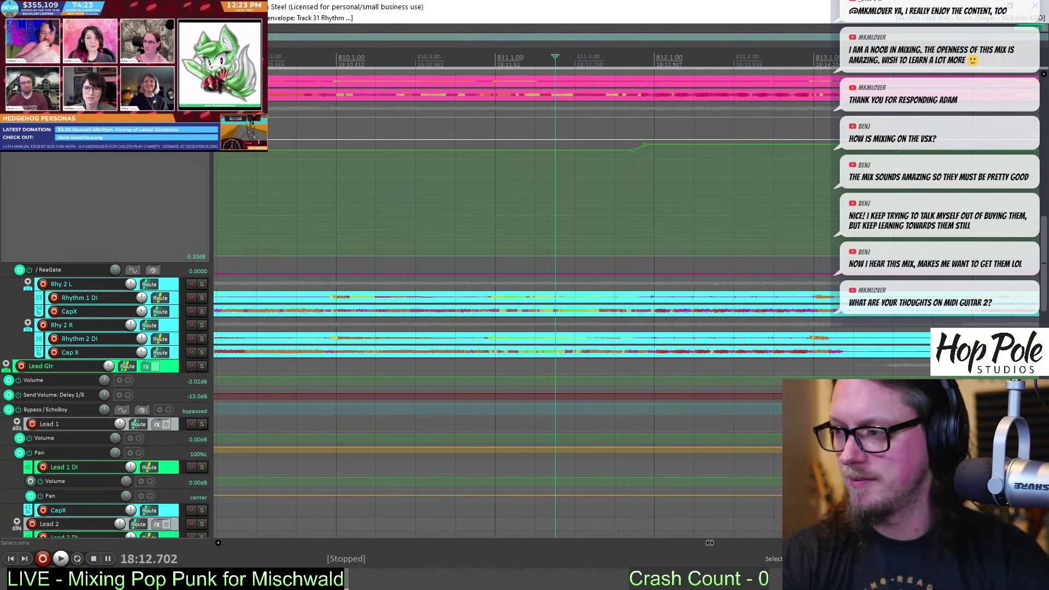
# Play the raised Rhythm Guit 2 passage at bar 812, raise its volume further to about +0.60 dB and replay it
pyautogui.press('space')
pyautogui.scroll(-2, 492, 257)
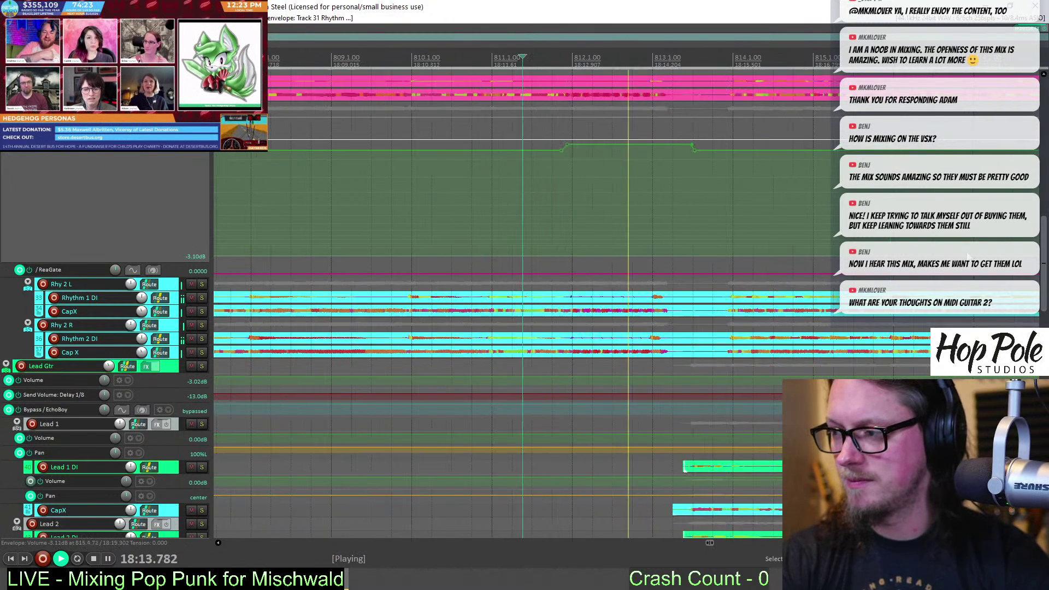
pyautogui.press('space')
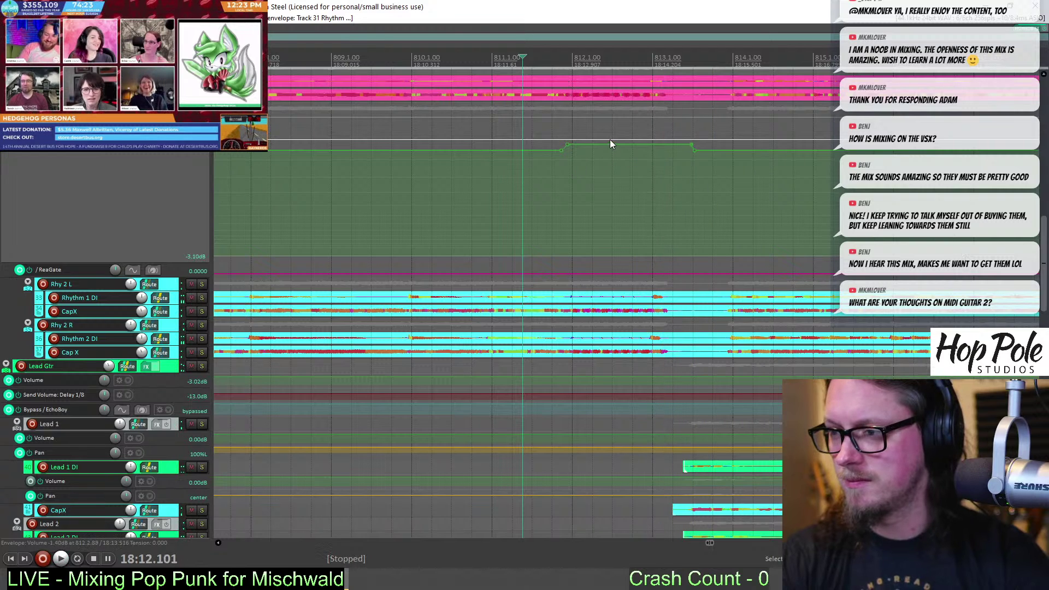
pyautogui.moveTo(611, 144); pyautogui.dragTo(613, 142)
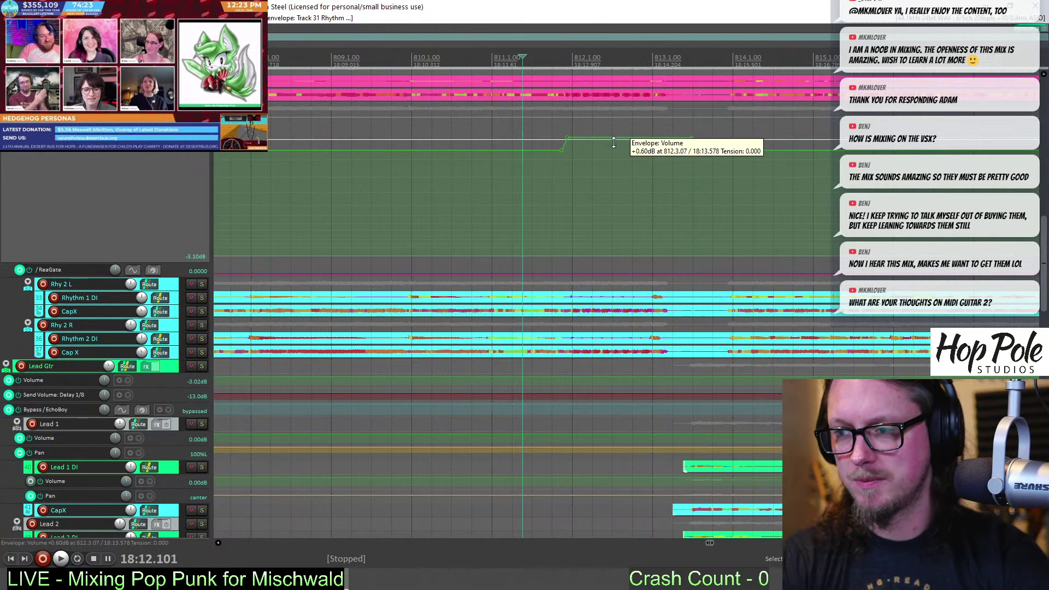
pyautogui.press('space')
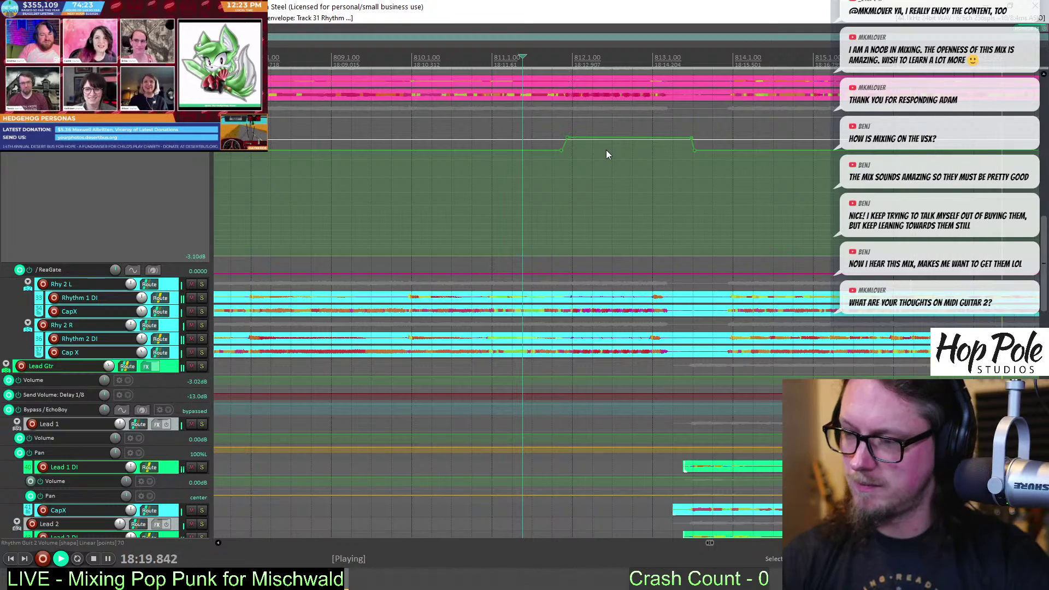
# Set the edit cursor at 18:15.107 and lower the Rhythm Guit 2 volume after the raised passage to about -4.91 dB
pyautogui.click(709, 56)
pyautogui.scroll(-5, 716, 86)
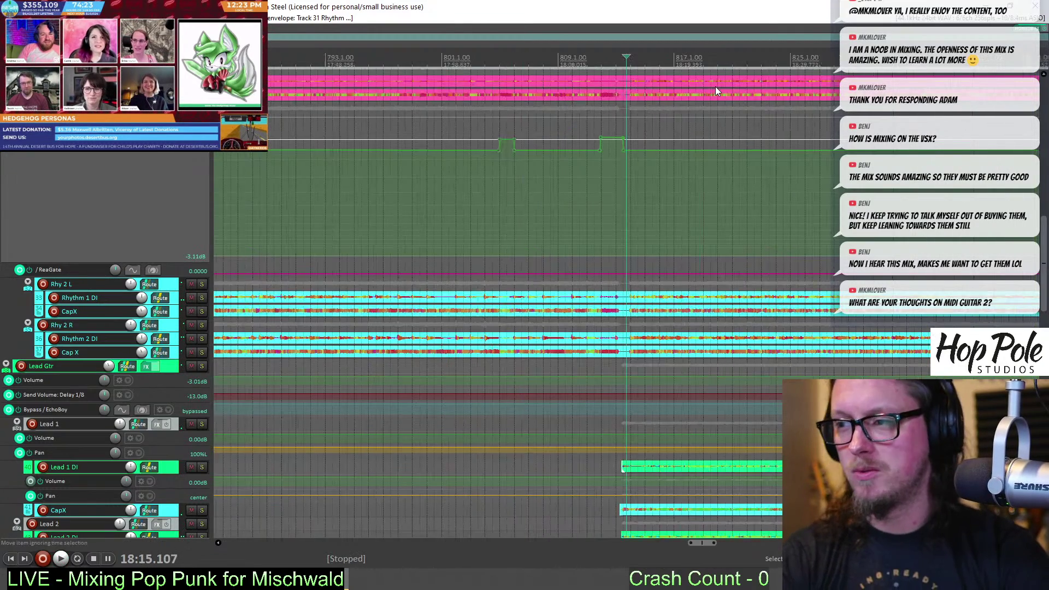
pyautogui.scroll(5, 653, 153)
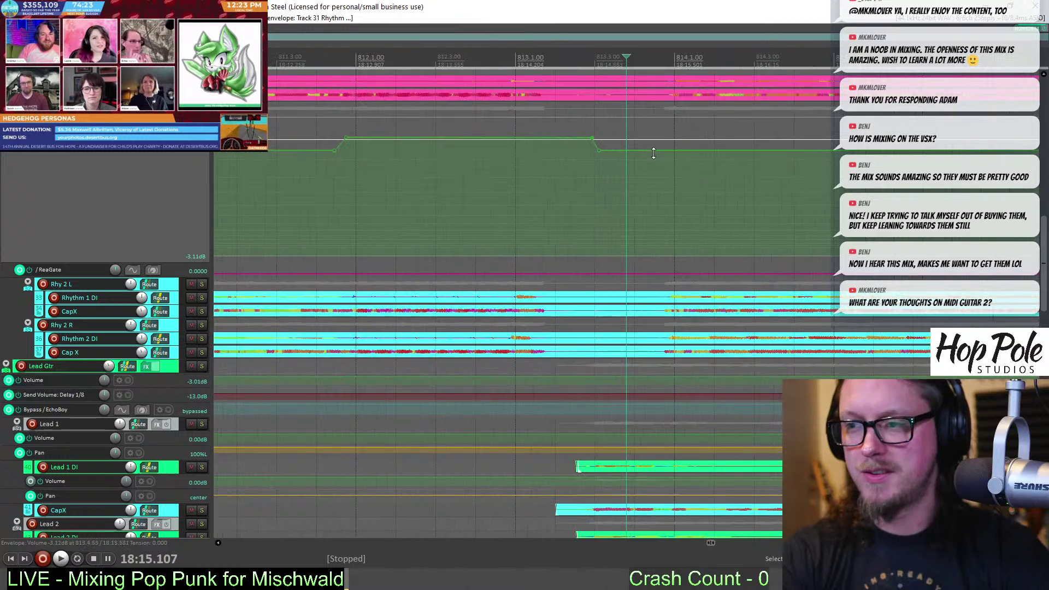
pyautogui.moveTo(667, 149); pyautogui.dragTo(668, 154)
# Add volume envelope points on Rhythm Guit 1 around 813.4, lower the level after them slightly and play from 18:15.107
pyautogui.scroll(5, 866, 155)
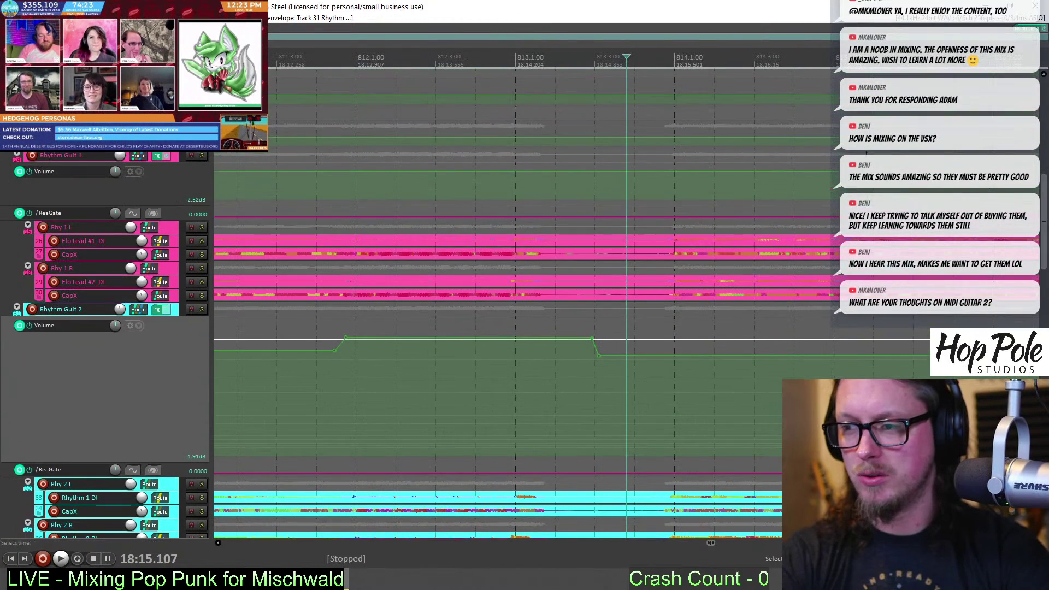
pyautogui.click(627, 177)
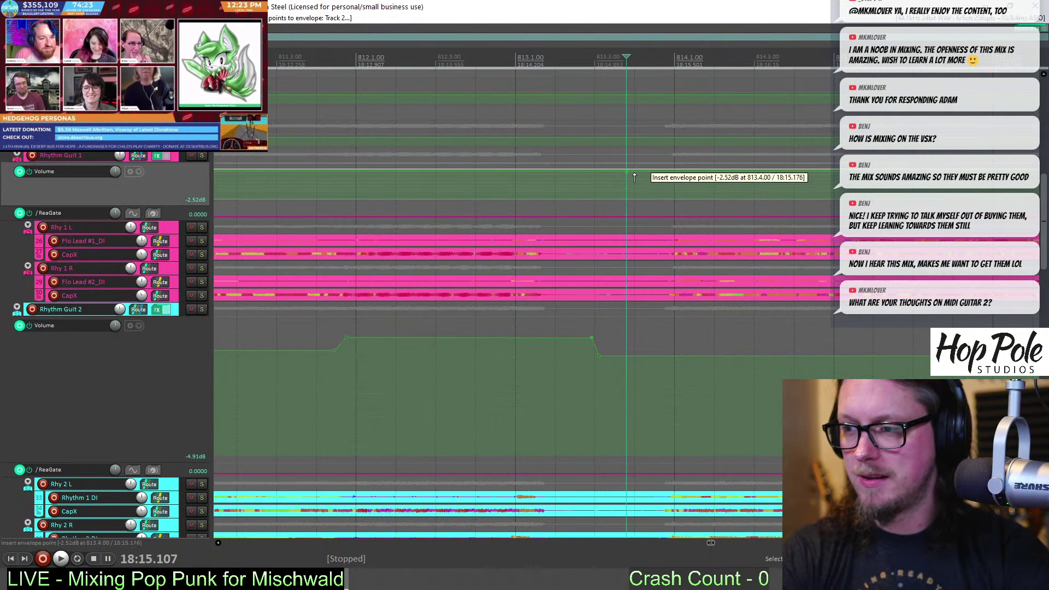
pyautogui.moveTo(628, 177); pyautogui.dragTo(650, 182)
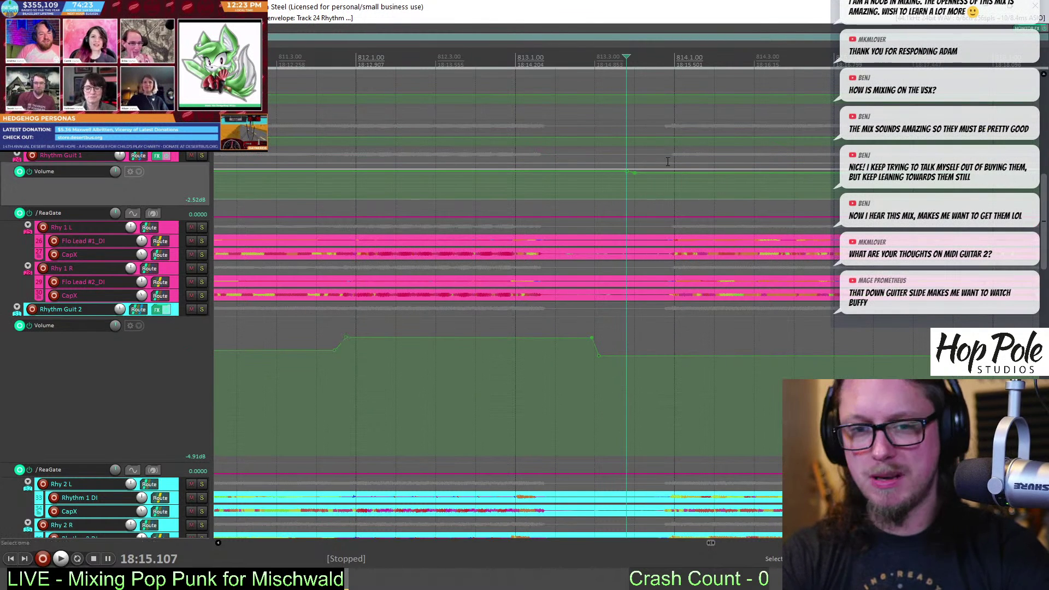
pyautogui.press('space')
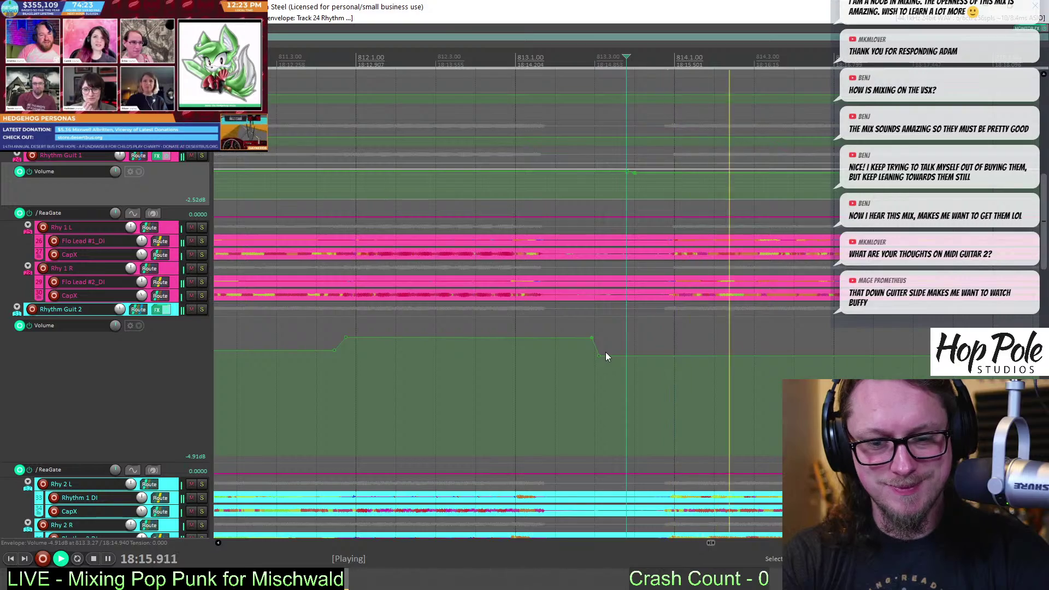
pyautogui.scroll(-5, 605, 356)
pyautogui.moveTo(1043, 206); pyautogui.dragTo(1043, 268)
pyautogui.press('space')
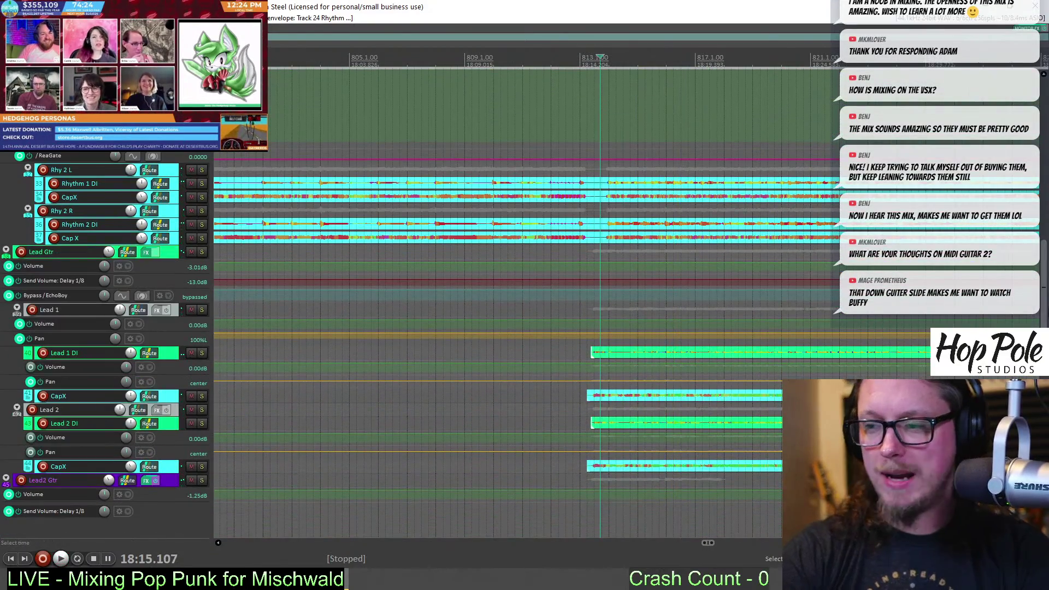
# Add volume envelope points on Lead Gtr just after bar 813, raise the level from there to about -0.42 dB and play from 18:14.483
pyautogui.moveTo(1046, 316); pyautogui.dragTo(1044, 360)
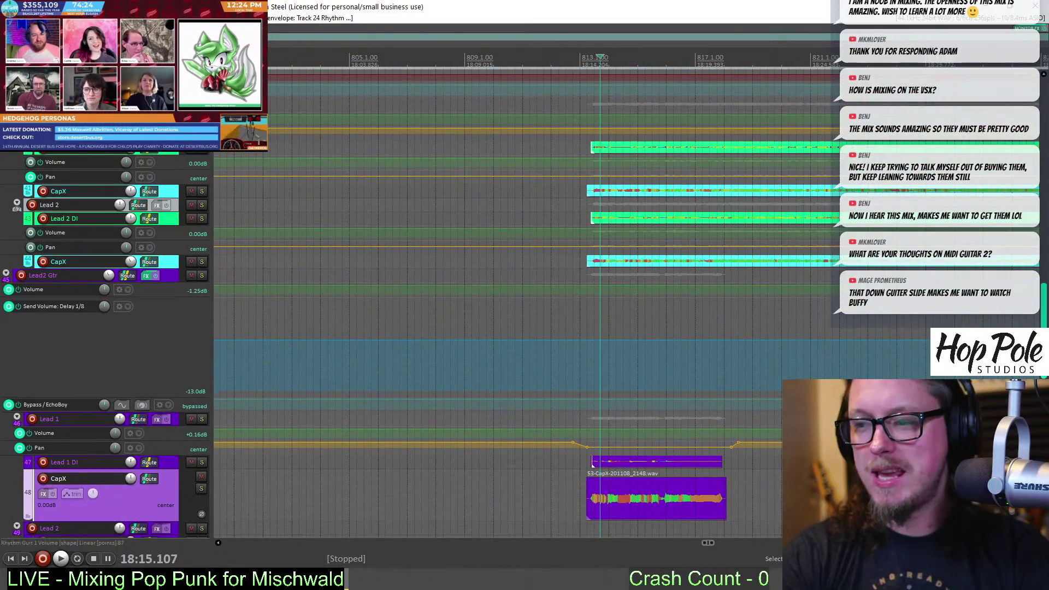
pyautogui.click(585, 66)
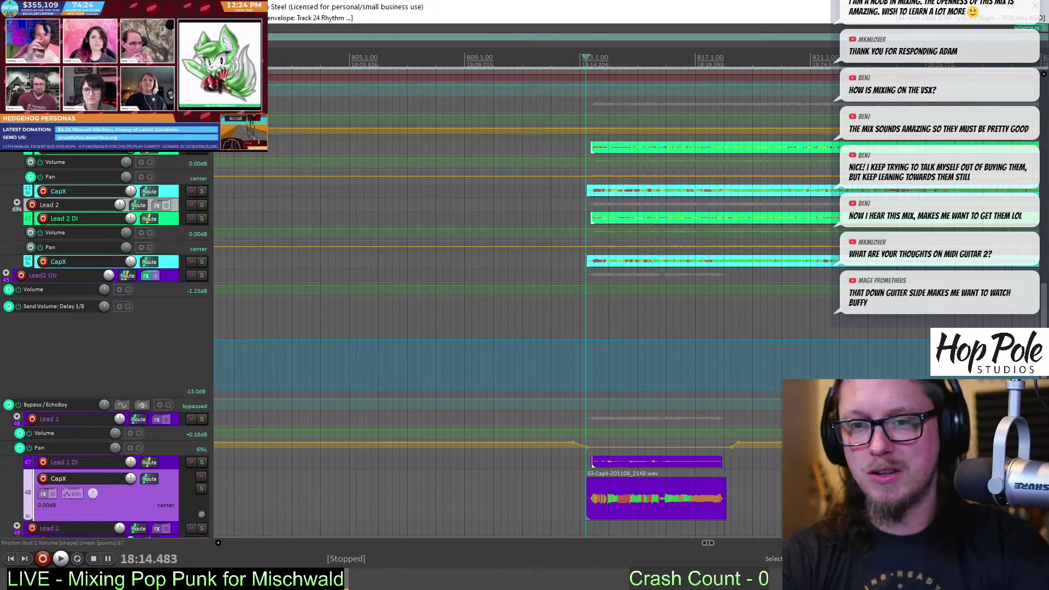
pyautogui.scroll(3, 608, 213)
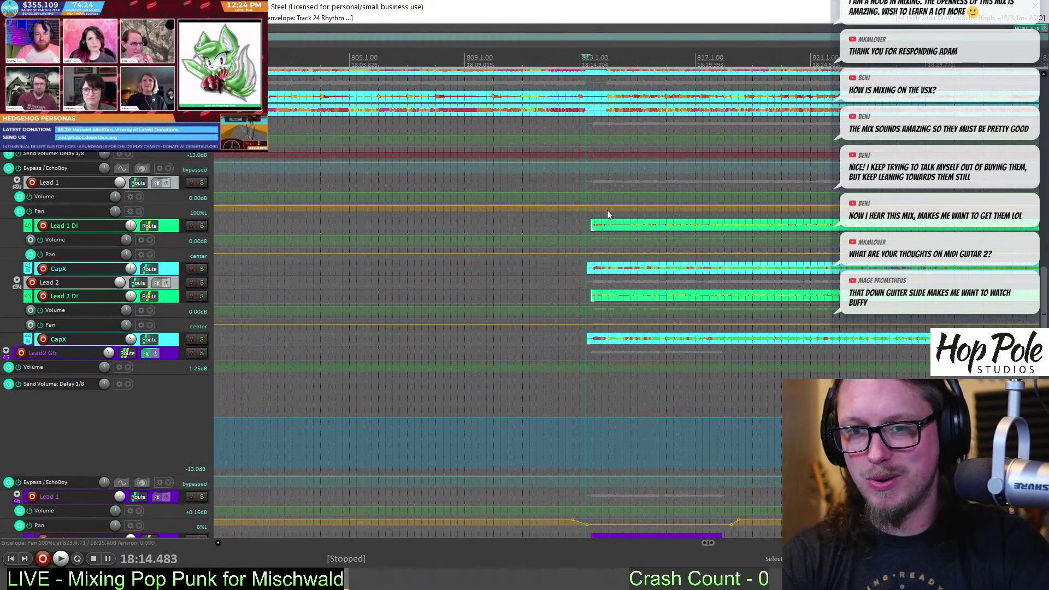
pyautogui.scroll(1, 606, 142)
pyautogui.scroll(4, 606, 142)
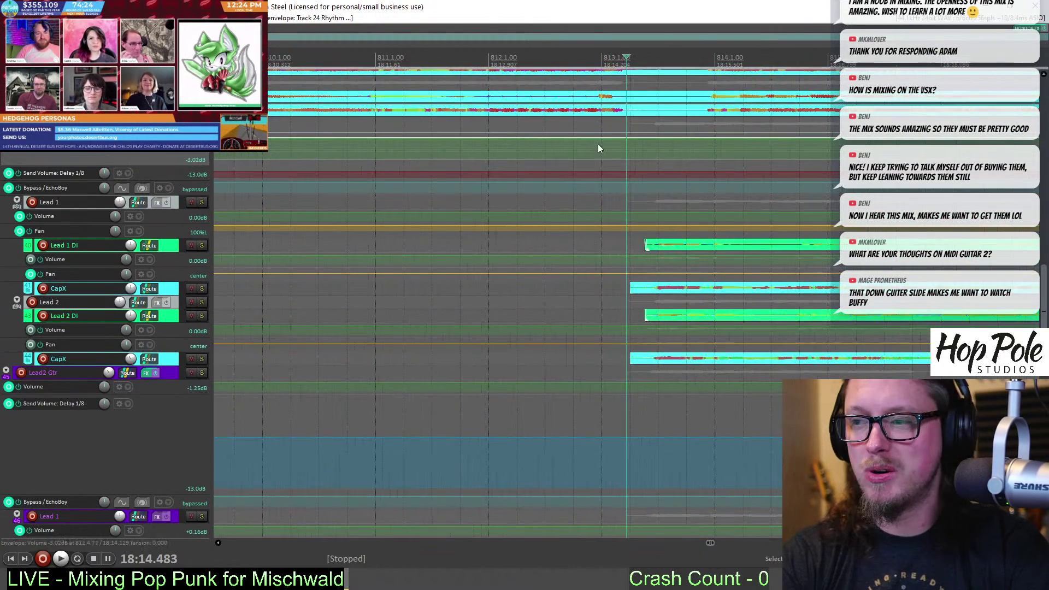
pyautogui.scroll(-2, 615, 139)
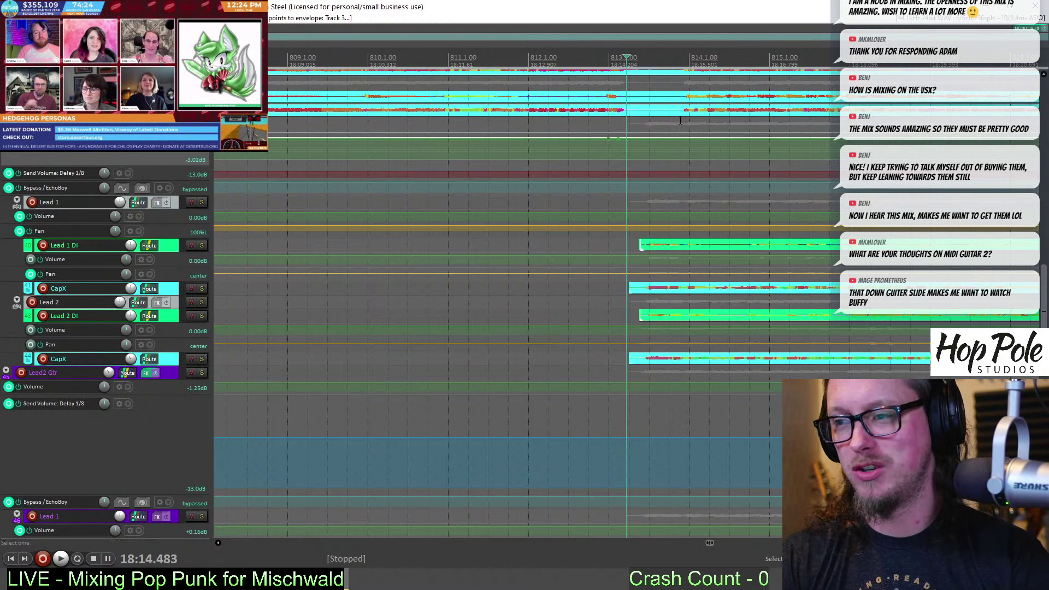
pyautogui.moveTo(680, 136); pyautogui.dragTo(678, 130)
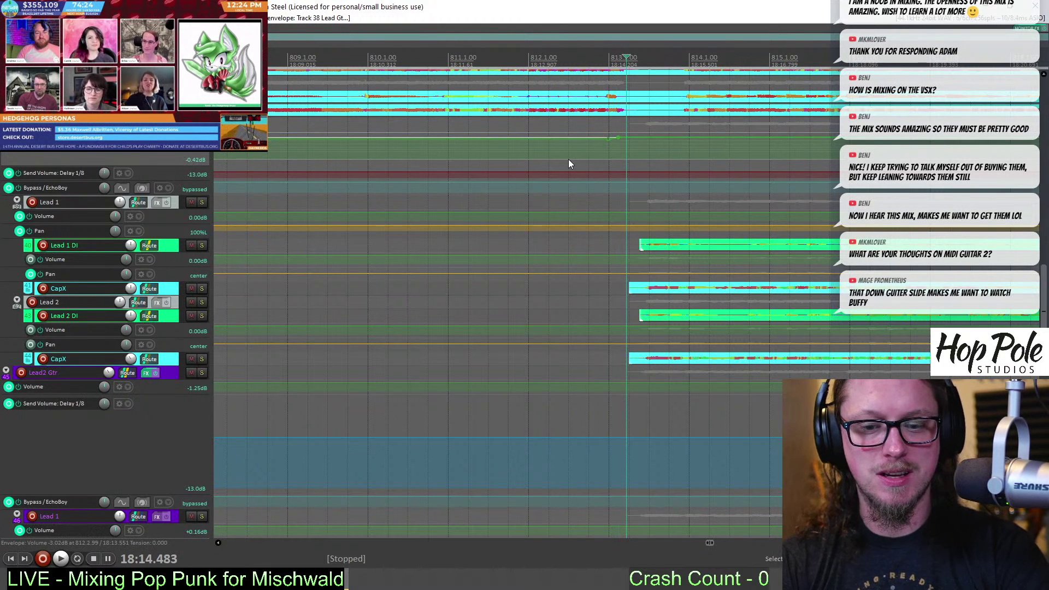
pyautogui.press('space')
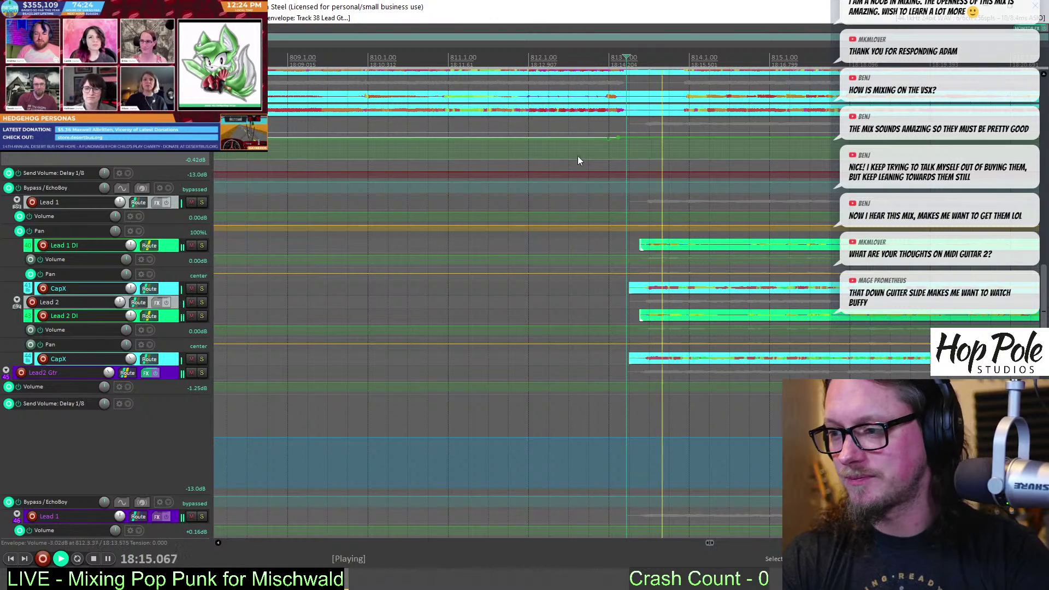
# Trim the starts of the two CapX items in the Lead Gtr folder slightly and listen on through the lead part
pyautogui.scroll(2, 617, 323)
pyautogui.moveTo(430, 278); pyautogui.dragTo(497, 289)
pyautogui.scroll(-4, 496, 289)
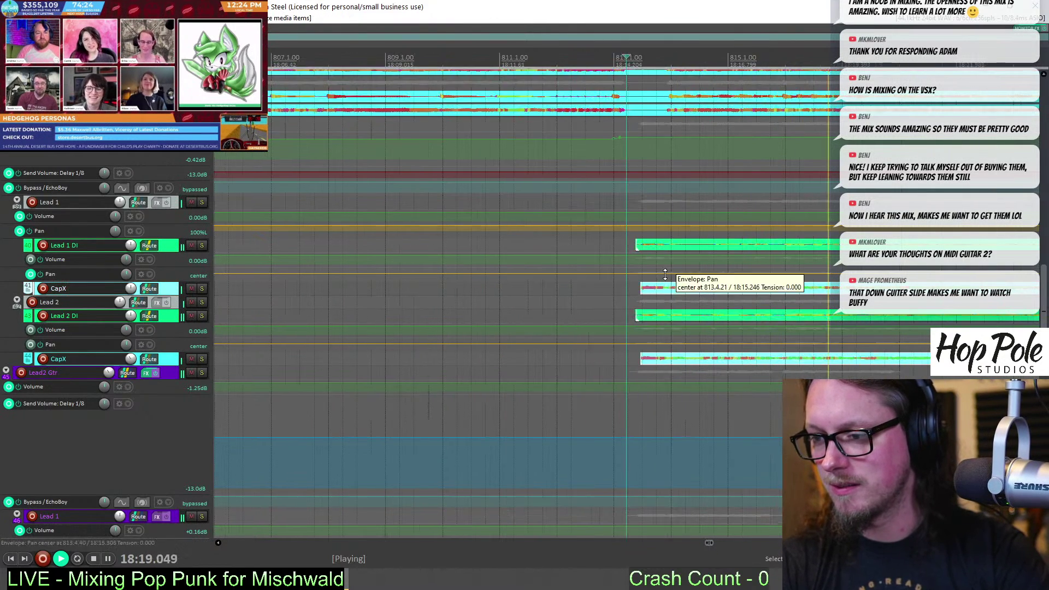
pyautogui.moveTo(1044, 281)
pyautogui.mouseDown()
pyautogui.moveTo(1044, 311)
pyautogui.moveTo(1044, 284)
pyautogui.mouseUp()
pyautogui.scroll(-3, 804, 226)
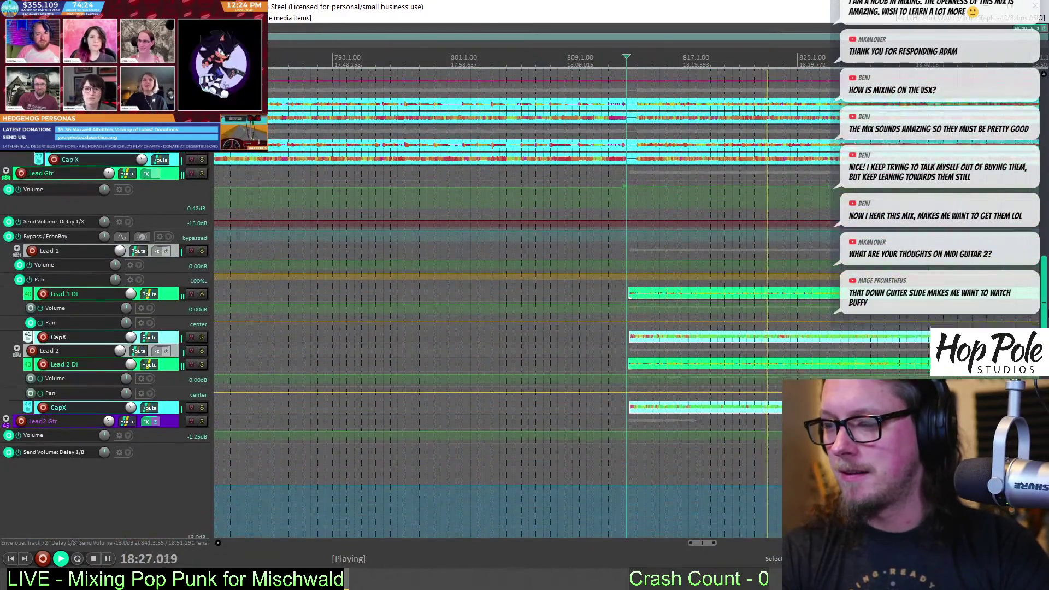
pyautogui.press('space')
# Trim the start of the Lead 1 CapX item in the Lead2 Gtr folder to line up with its DI item during playback
pyautogui.scroll(3, 821, 215)
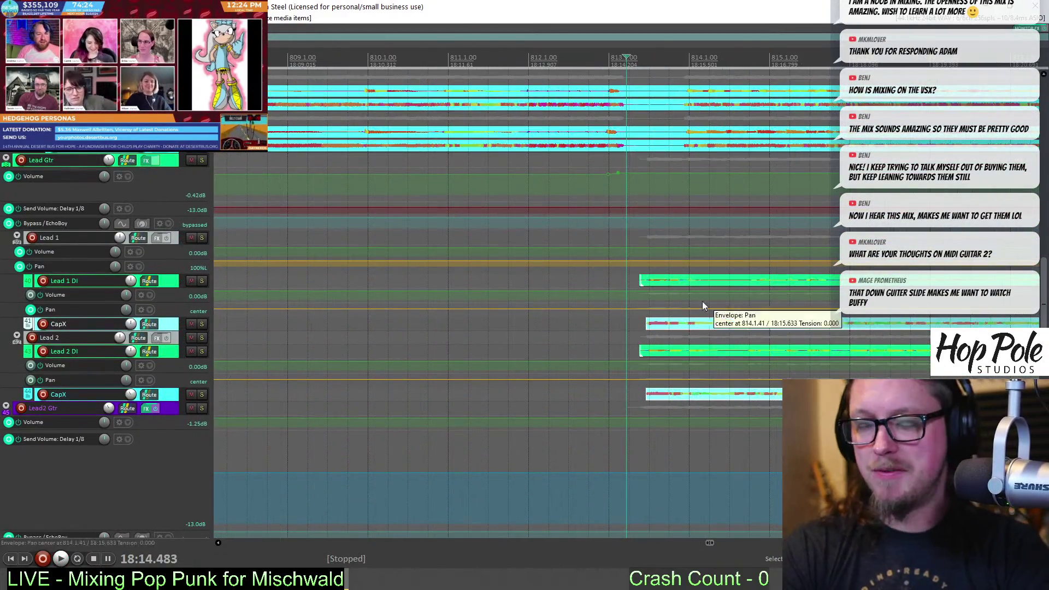
pyautogui.scroll(-3, 707, 273)
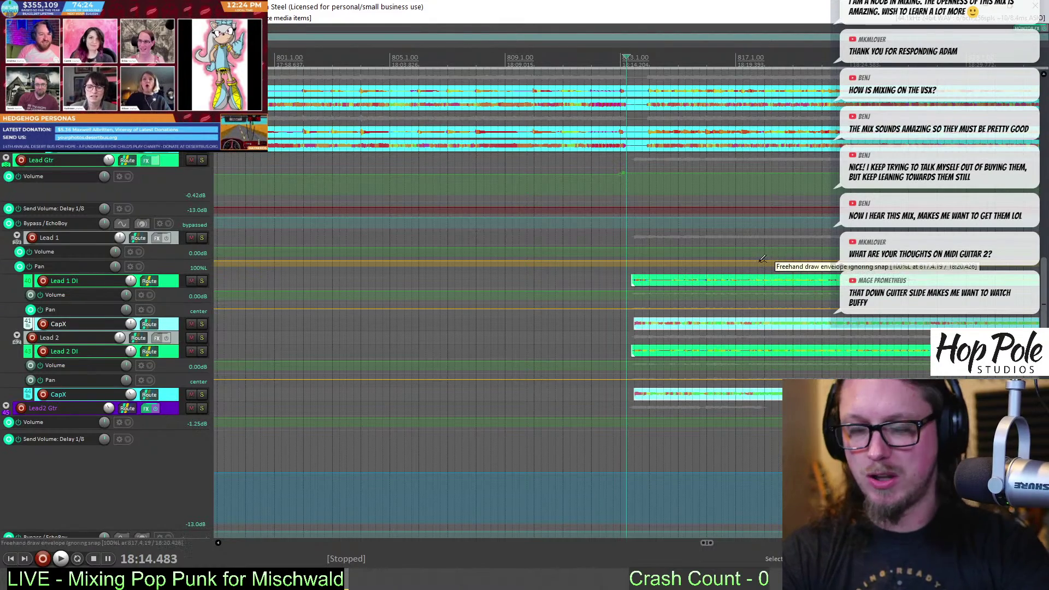
pyautogui.scroll(-2, 781, 257)
pyautogui.scroll(-2, 546, 306)
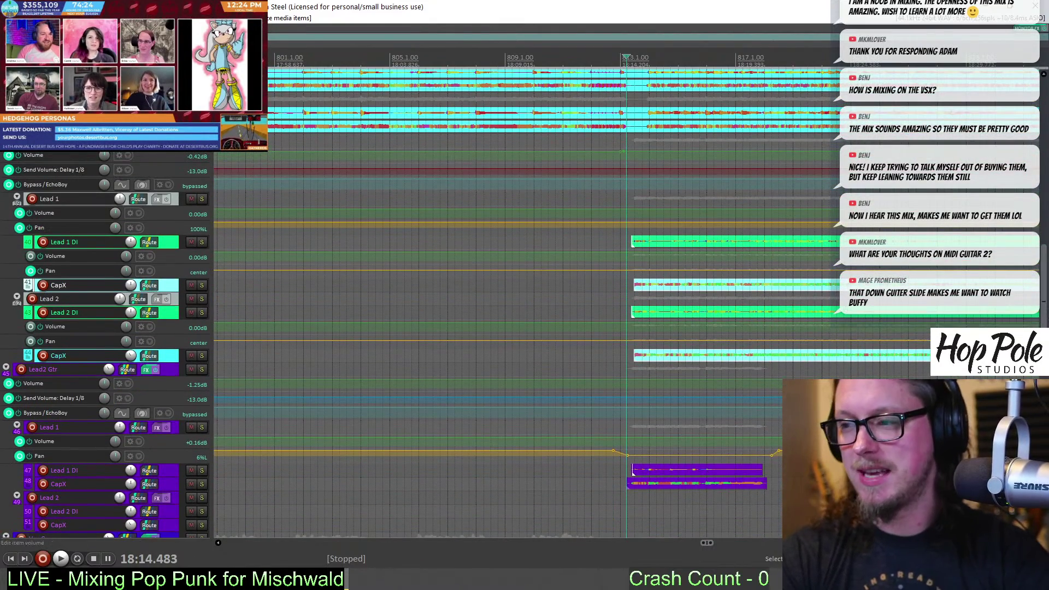
pyautogui.scroll(3, 628, 450)
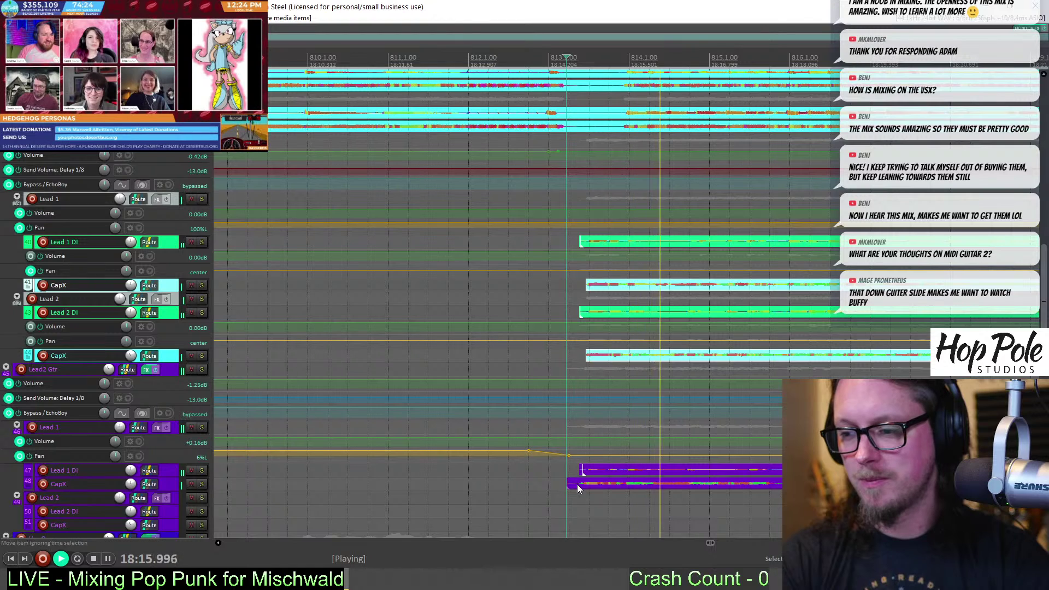
pyautogui.moveTo(568, 486); pyautogui.dragTo(580, 486)
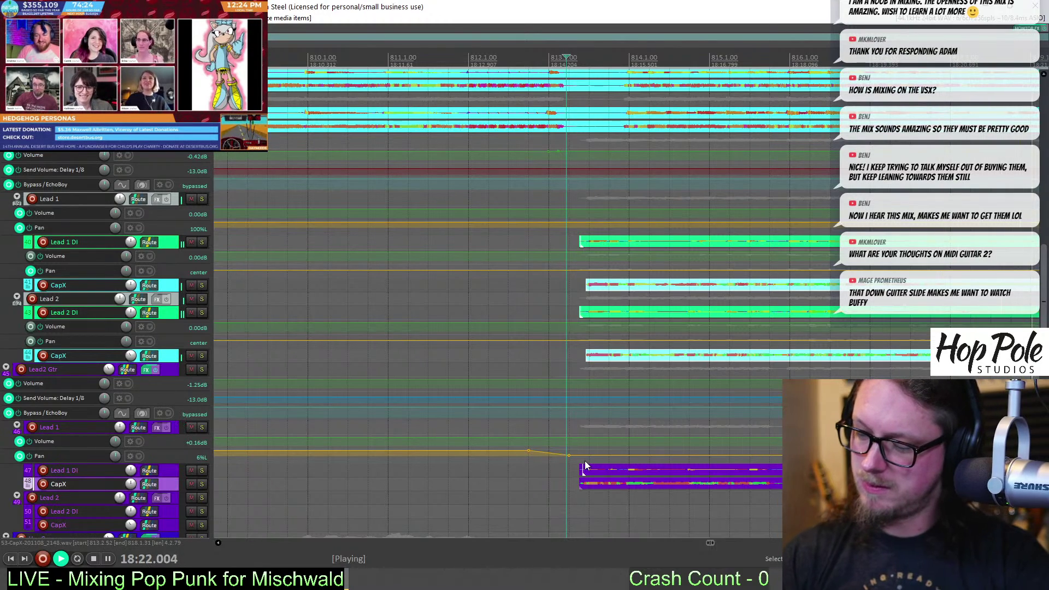
# Listen on through the lead guitars, then replay from around 817.3 and from 18:18.857
pyautogui.scroll(-1, 663, 316)
pyautogui.scroll(-4, 765, 191)
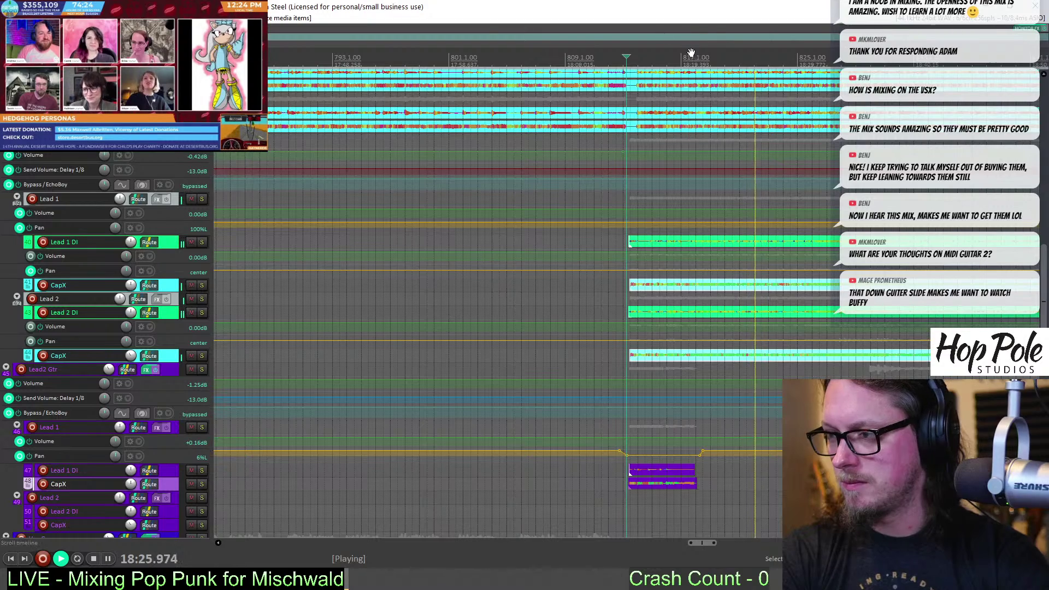
pyautogui.scroll(8, 706, 87)
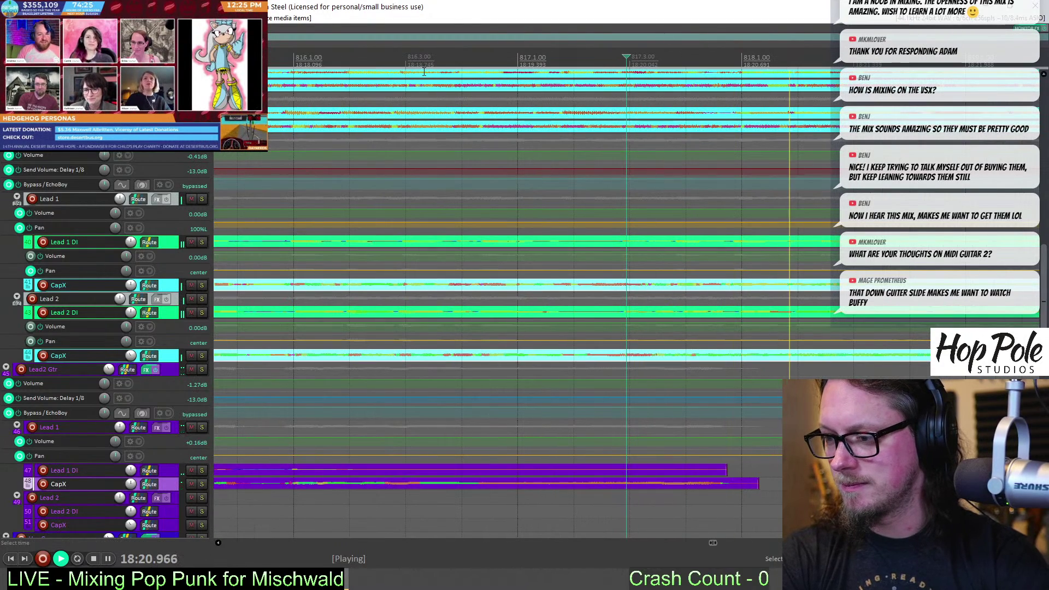
pyautogui.press('space')
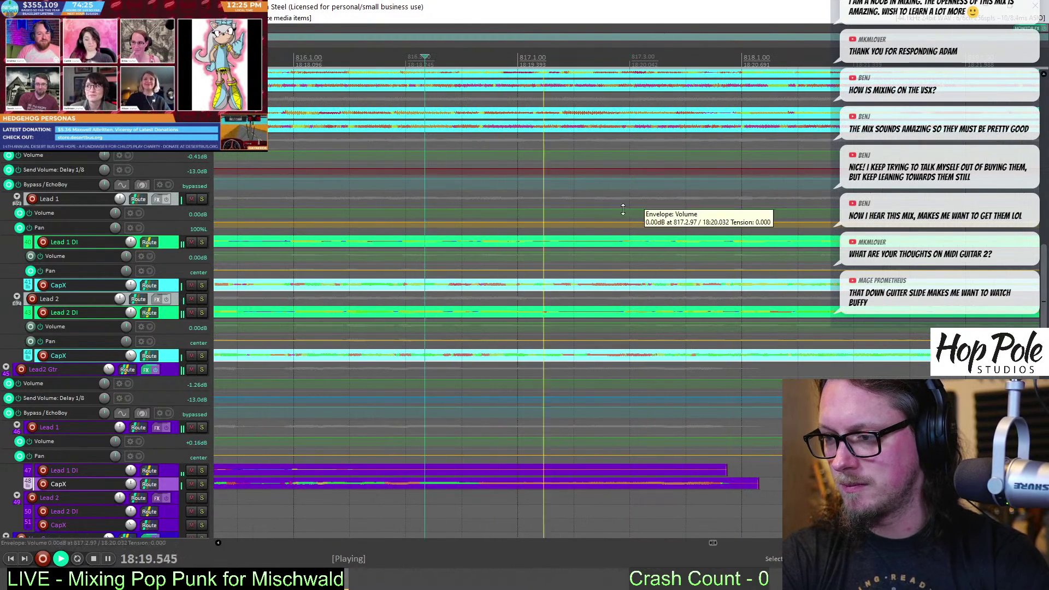
# Add volume envelope points on Lead Gtr around 817.3 and enlarge its volume lane
pyautogui.moveTo(633, 208); pyautogui.dragTo(654, 208)
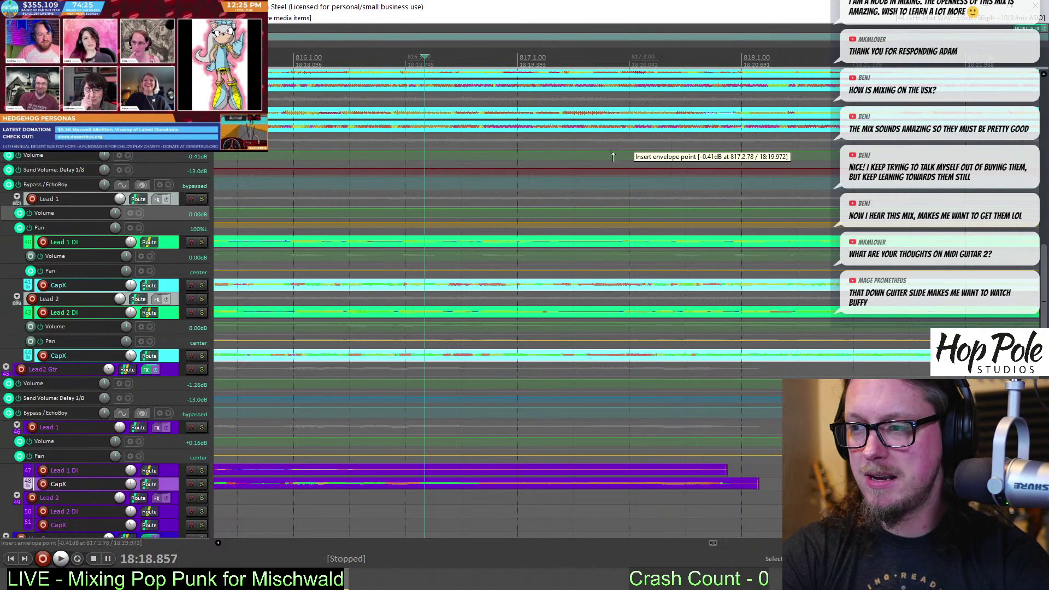
pyautogui.click(596, 151)
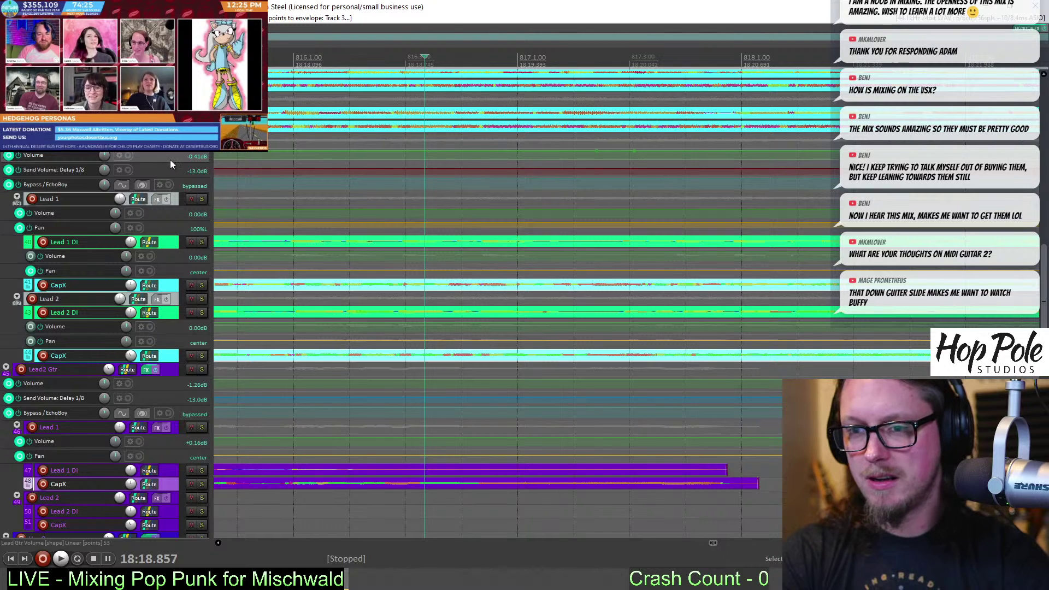
pyautogui.moveTo(170, 162); pyautogui.dragTo(170, 218)
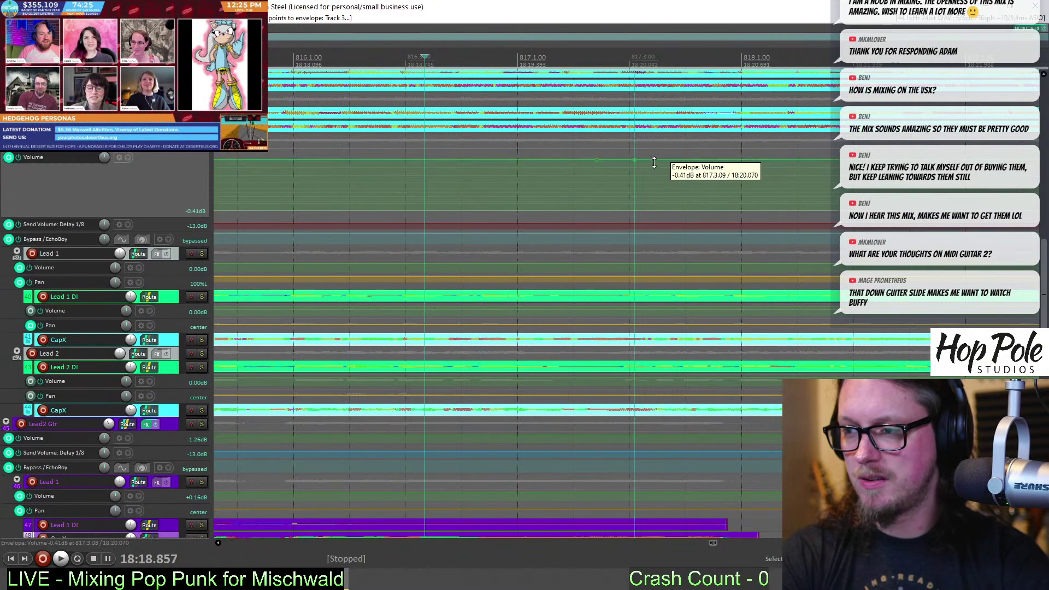
# Raise the Lead Gtr volume envelope from about bar 817.3 onward to about +1.2 dB while checking it in playback
pyautogui.click(655, 160)
pyautogui.press('space')
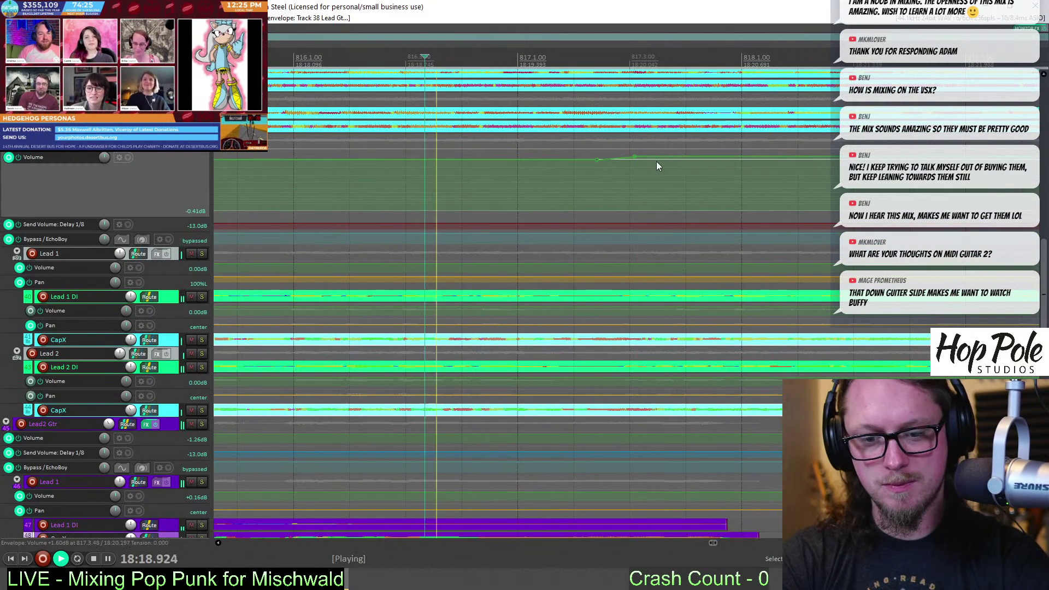
pyautogui.scroll(-8, 664, 163)
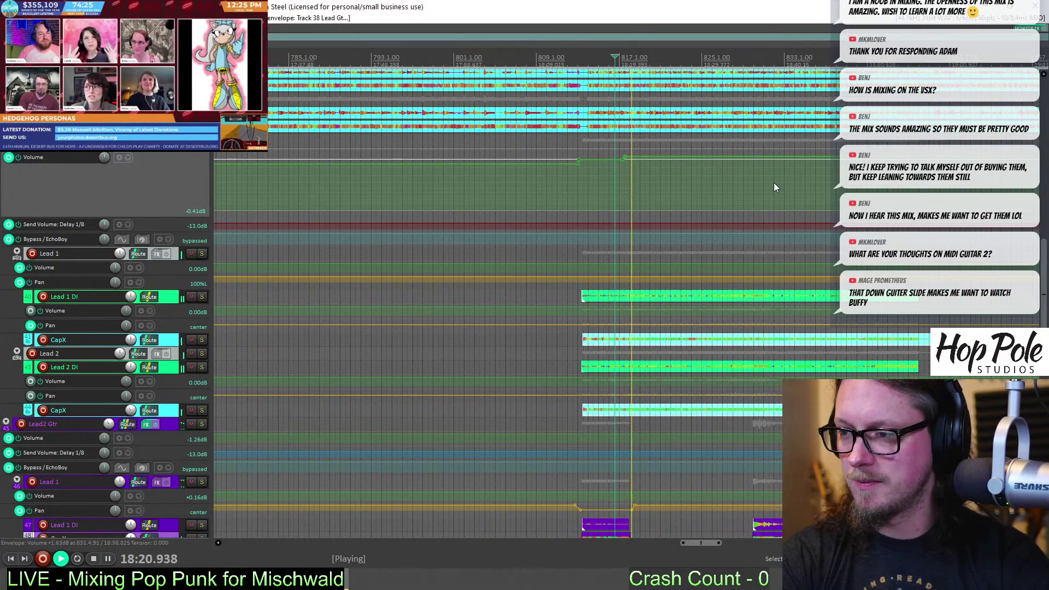
pyautogui.scroll(3, 647, 162)
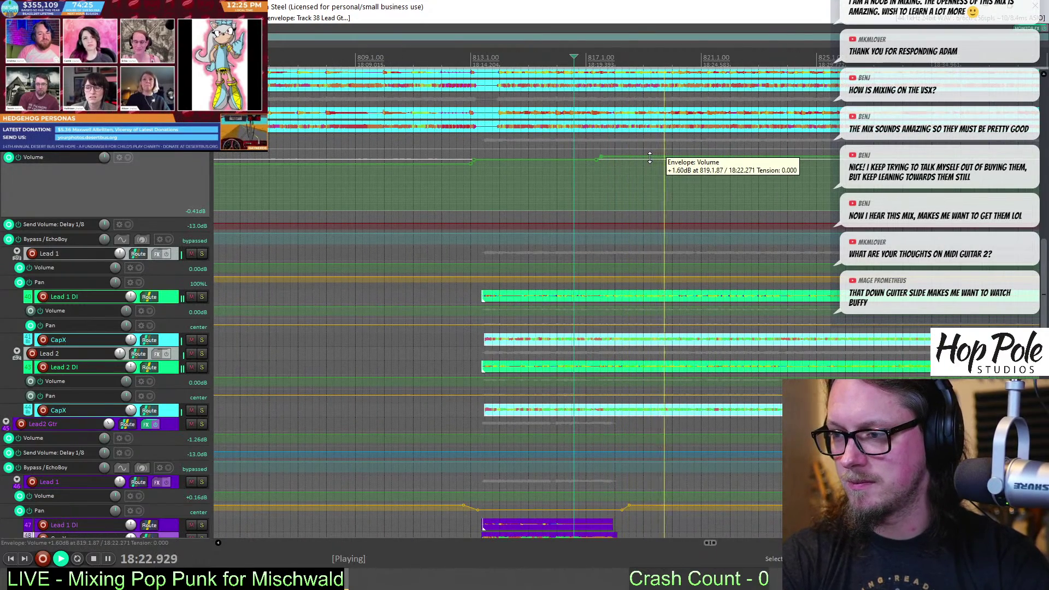
pyautogui.moveTo(650, 157); pyautogui.dragTo(651, 159)
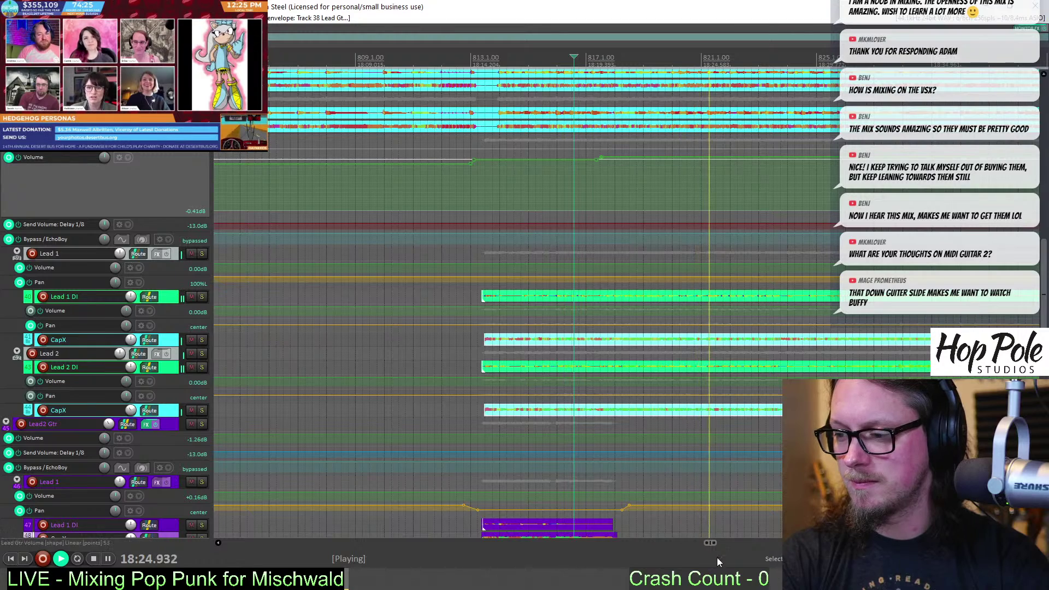
# Listen to the lead guitar passage up to about bar 831 with the adjusted volume
pyautogui.hscroll(5, 799, 310)
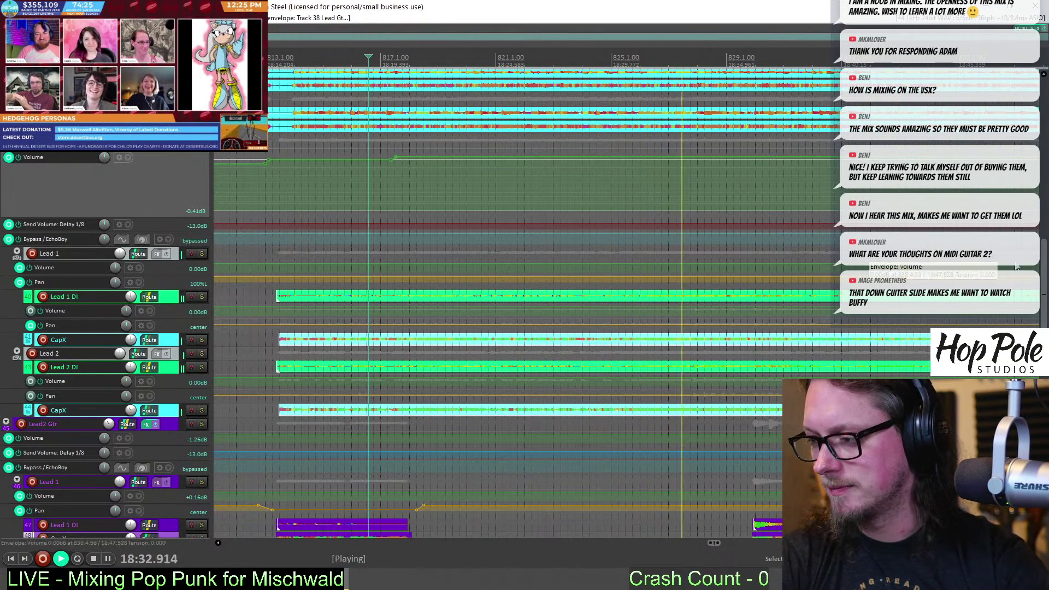
pyautogui.scroll(3, 794, 165)
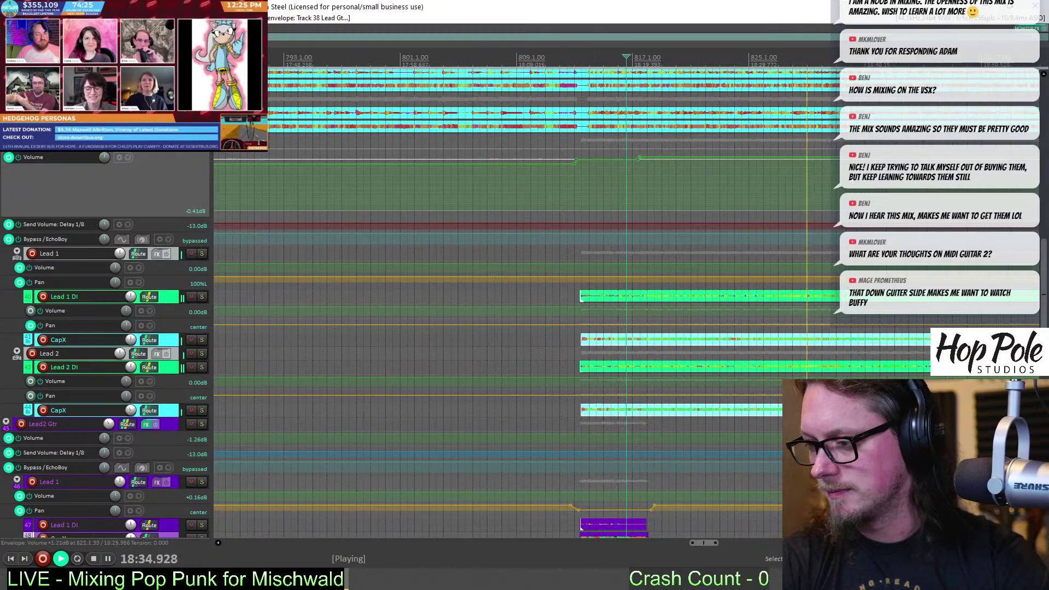
pyautogui.moveTo(806, 147); pyautogui.dragTo(841, 187)
pyautogui.scroll(2, 531, 159)
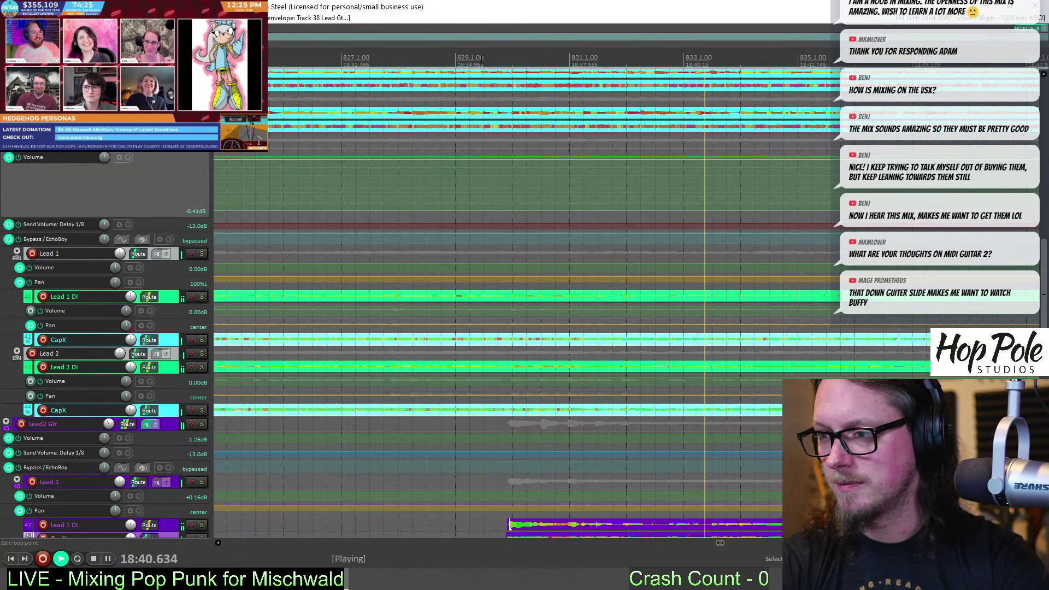
pyautogui.press('space')
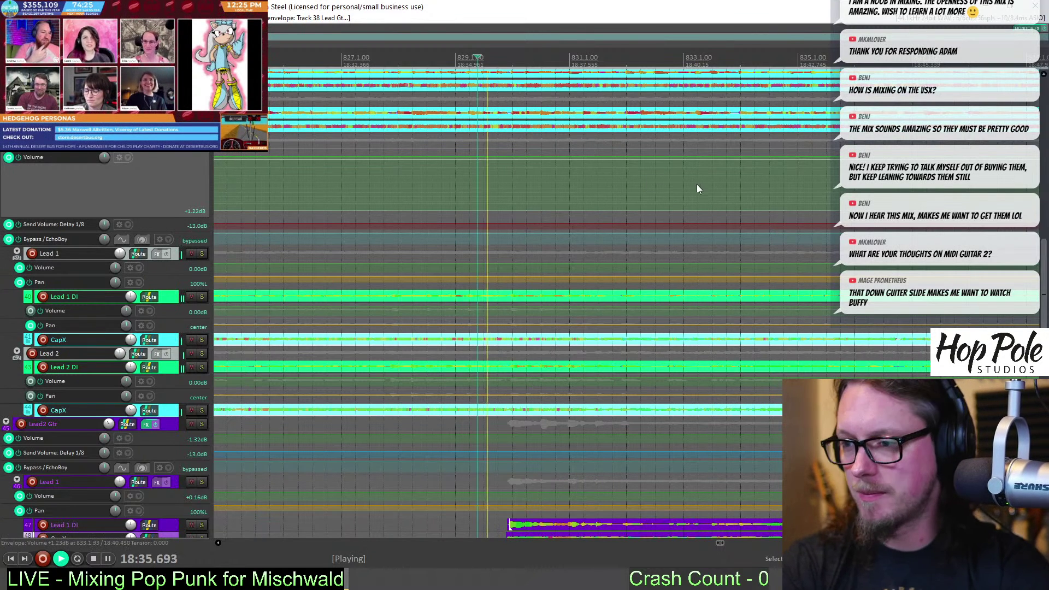
pyautogui.scroll(2, 807, 192)
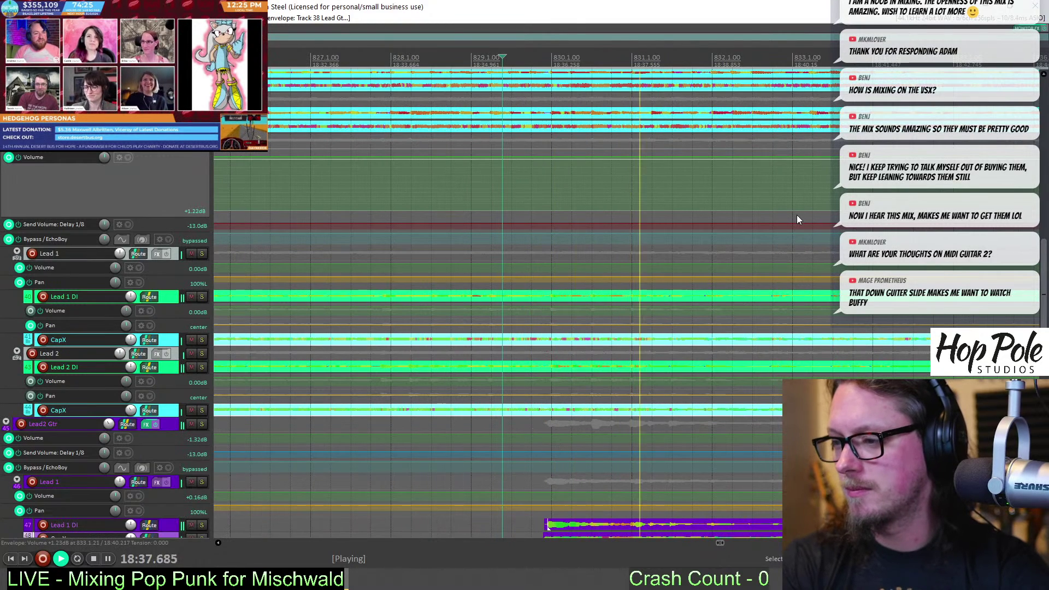
pyautogui.scroll(2, 650, 99)
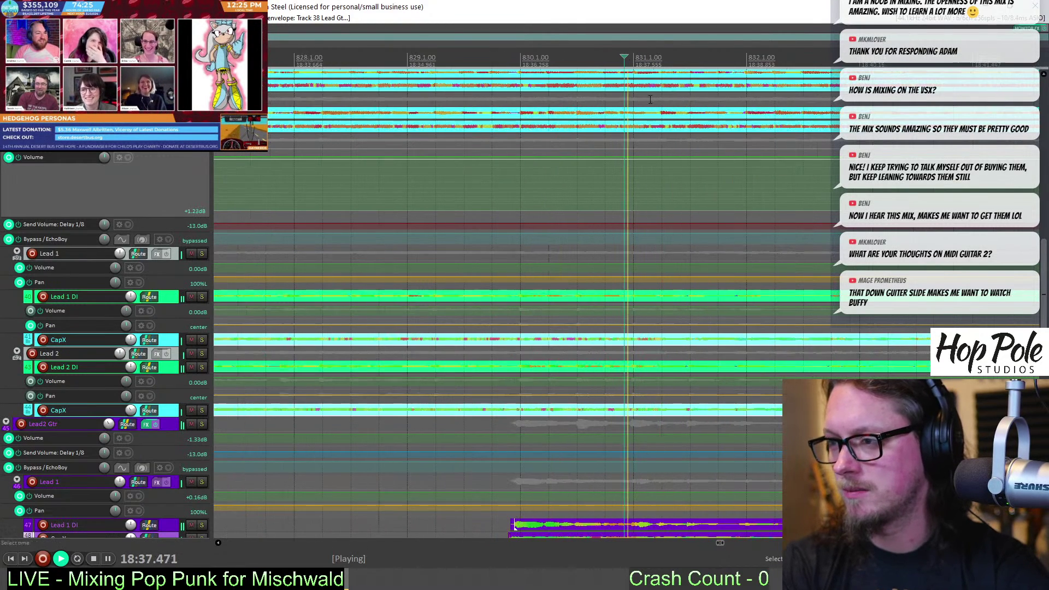
# Add Lead Gtr volume envelope points just after bar 831.1, lower the level following them to 0.00 dB, and play the change
pyautogui.scroll(2, 650, 99)
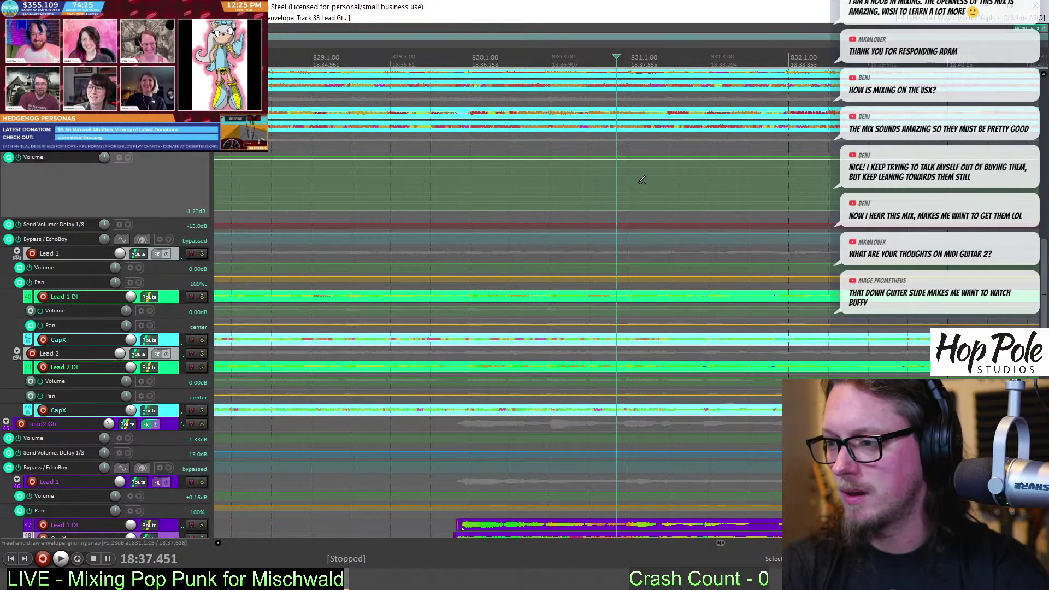
pyautogui.click(637, 159)
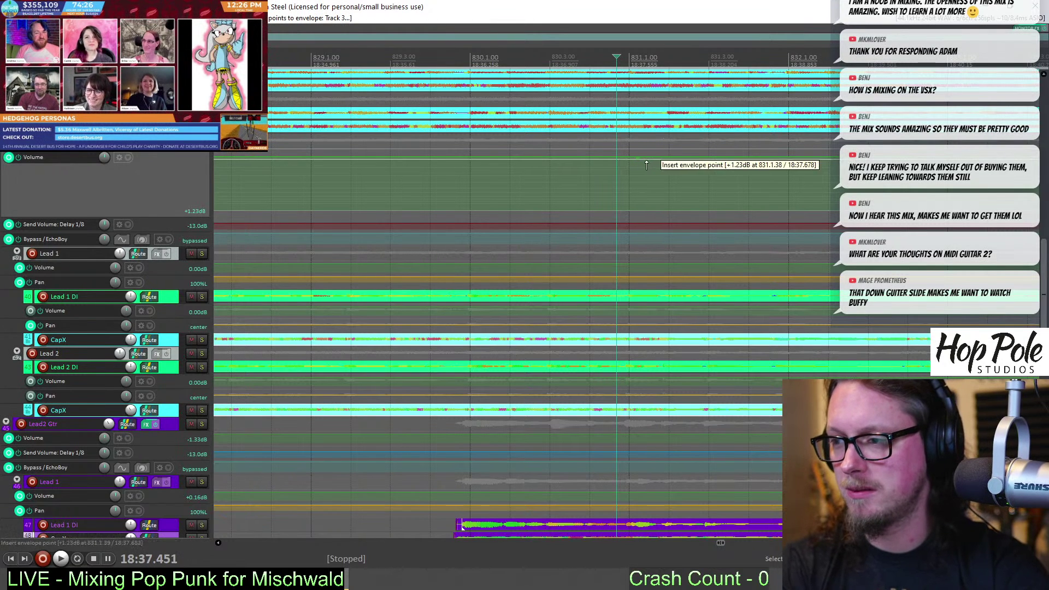
pyautogui.hotkey('alt', 'x')
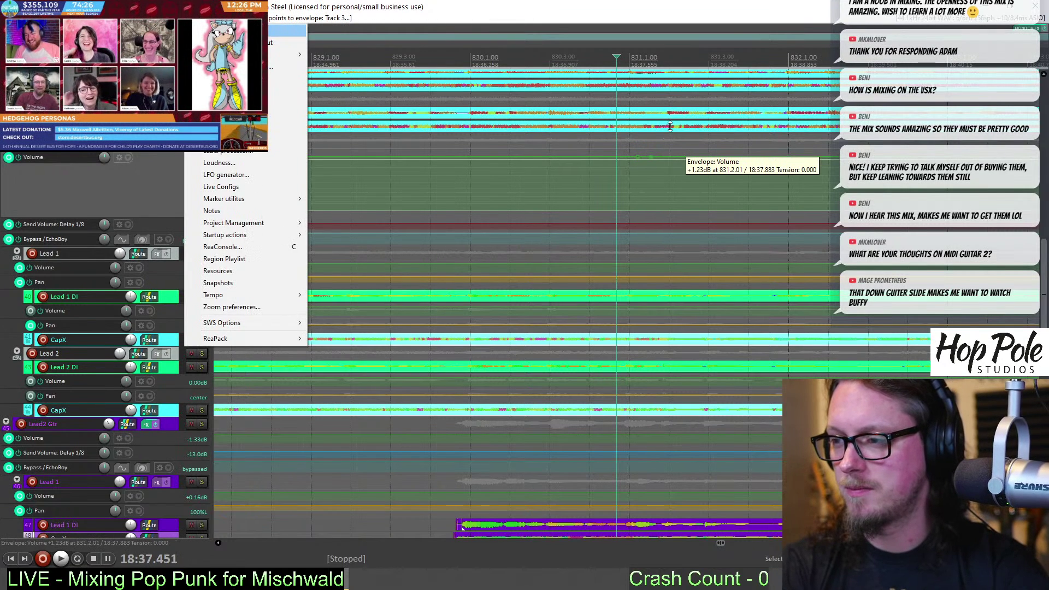
pyautogui.press('Escape')
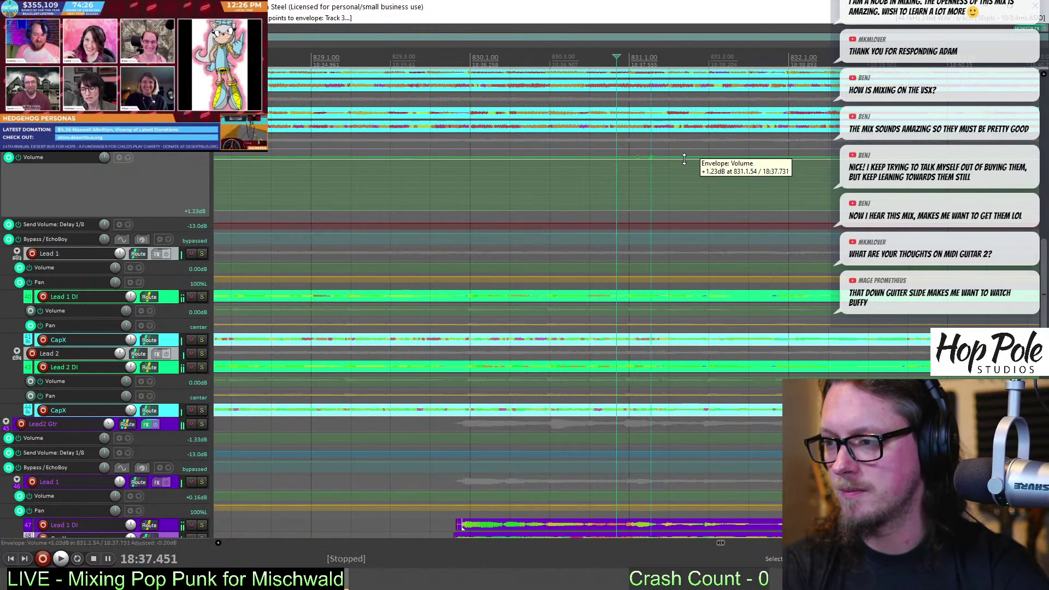
pyautogui.press('space')
pyautogui.scroll(-2, 721, 213)
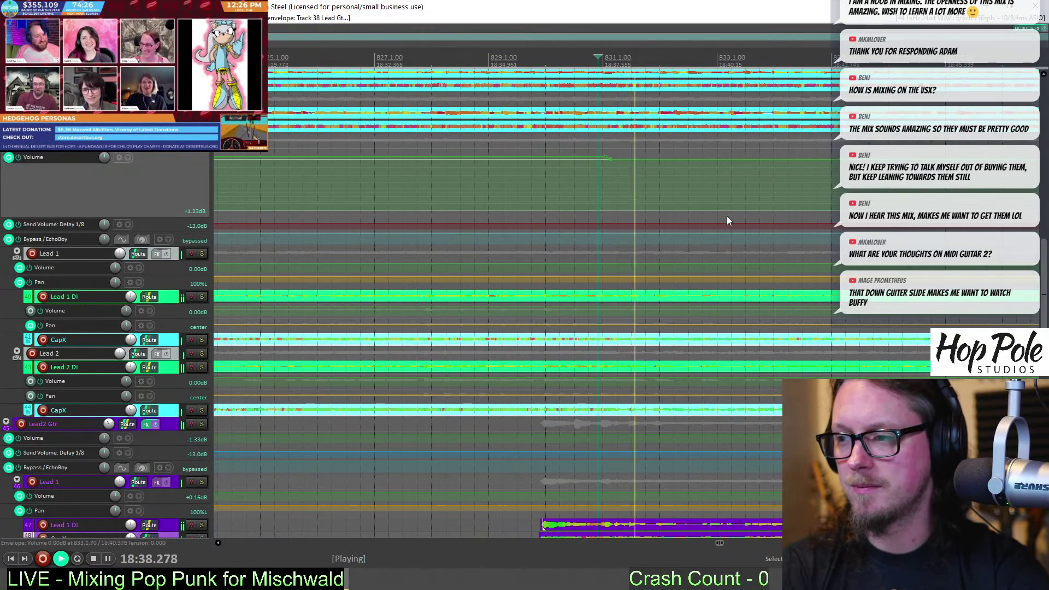
# Solo the Lead2 Gtr folder and audition it from about bar 832
pyautogui.scroll(1, 723, 216)
pyautogui.scroll(1, 728, 212)
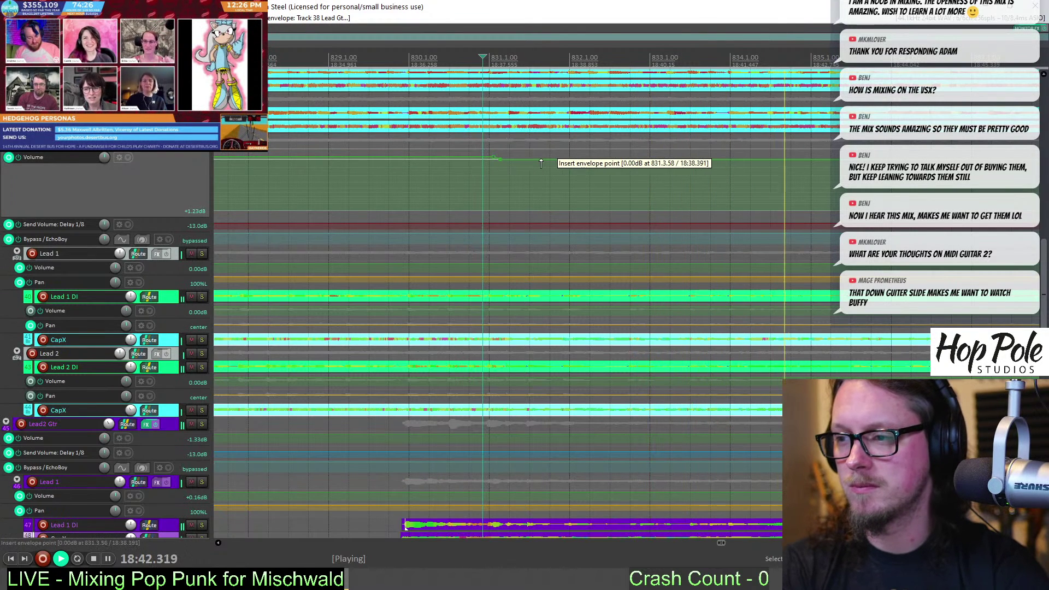
pyautogui.scroll(-1, 734, 508)
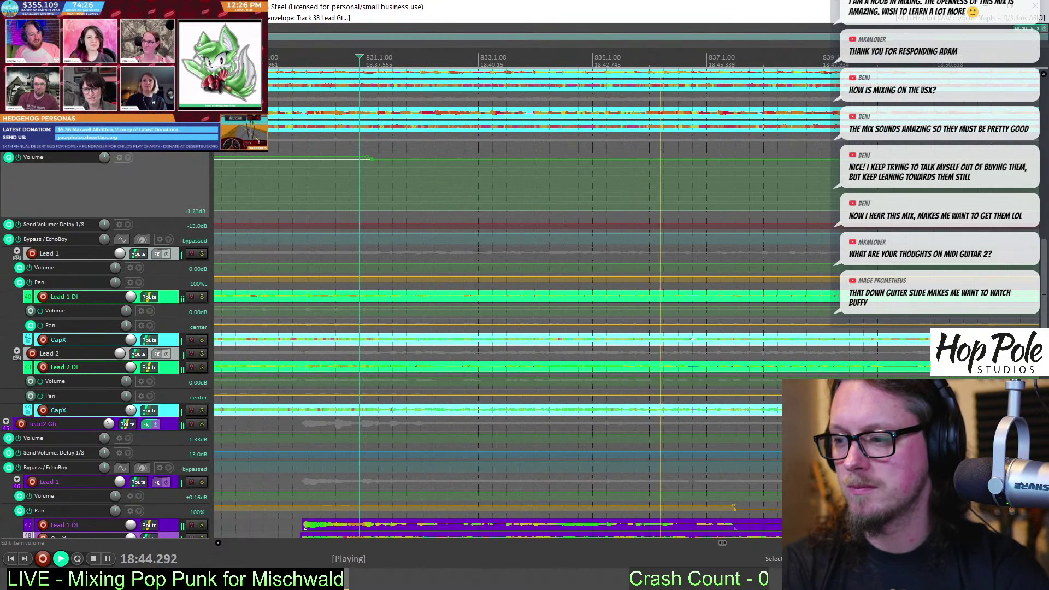
pyautogui.scroll(-3, 675, 350)
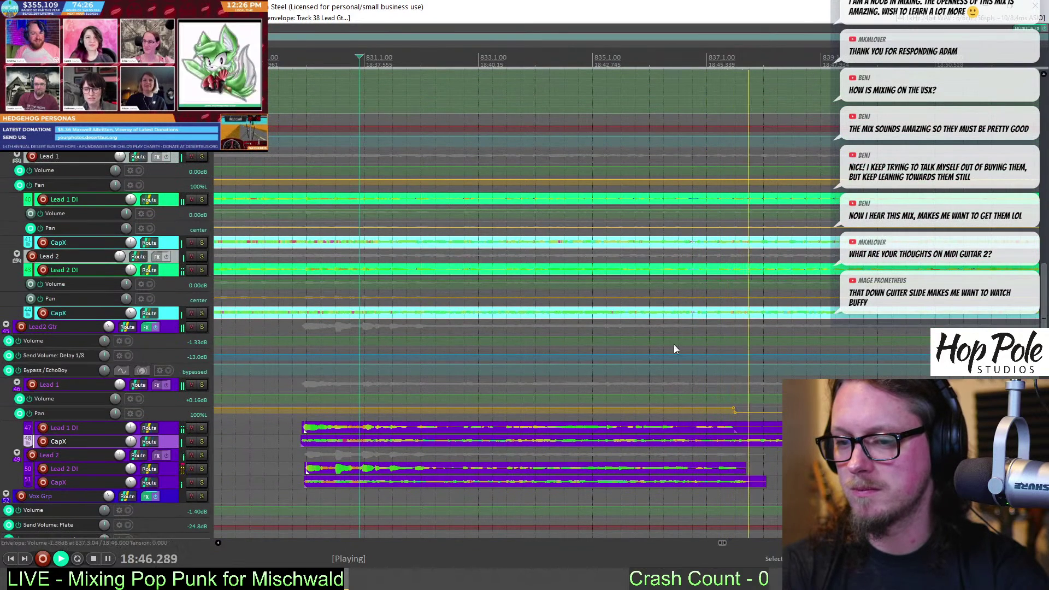
pyautogui.click(562, 57)
pyautogui.click(201, 327)
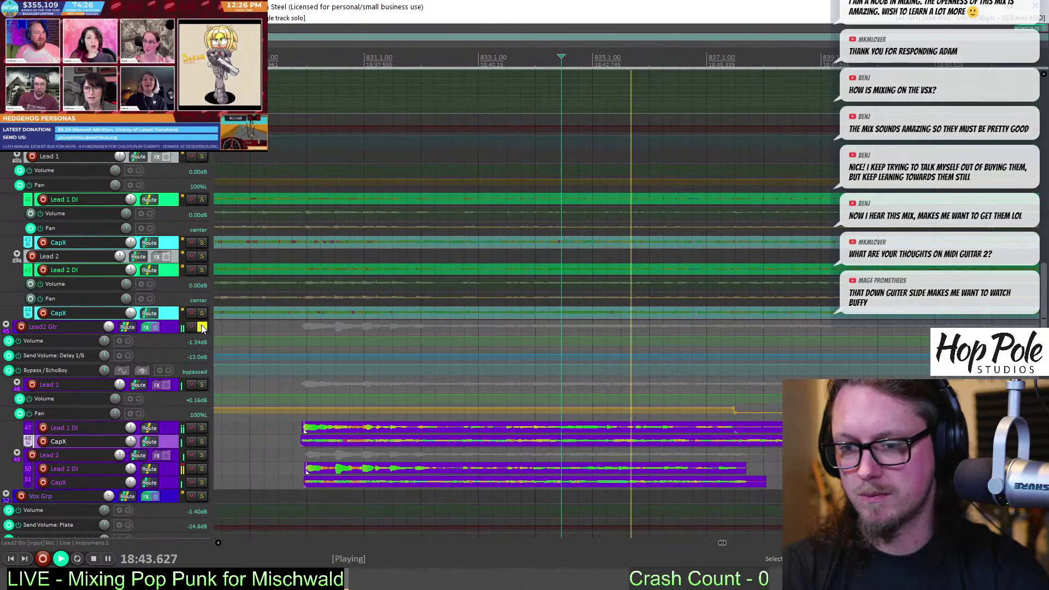
pyautogui.click(429, 61)
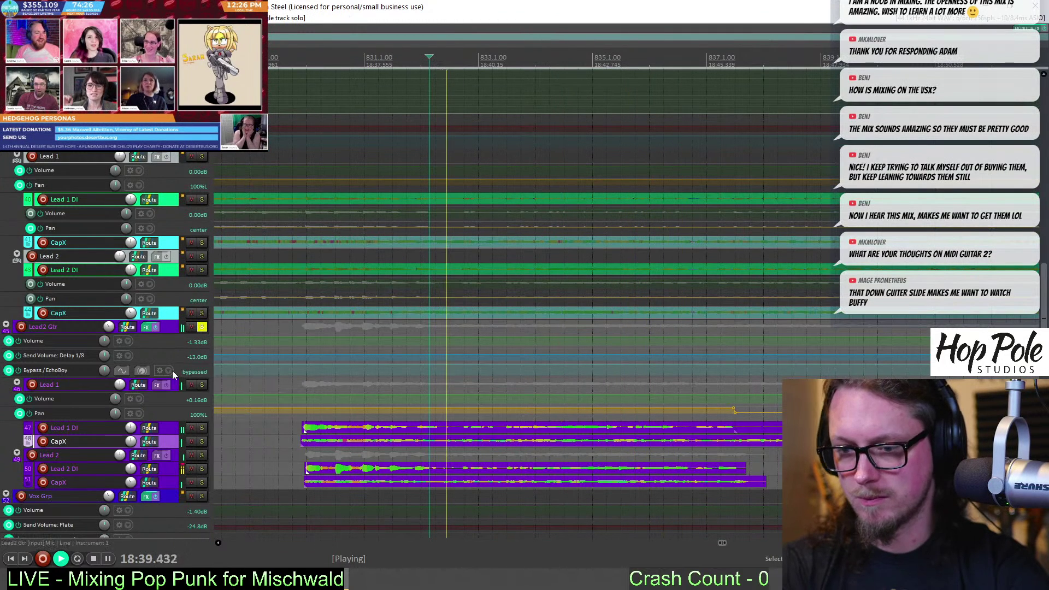
# Unsolo Lead2 Gtr, briefly solo the Lead Gtr folder's Lead 1 and its CapX track in turn, and stop playback
pyautogui.click(202, 327)
pyautogui.click(201, 156)
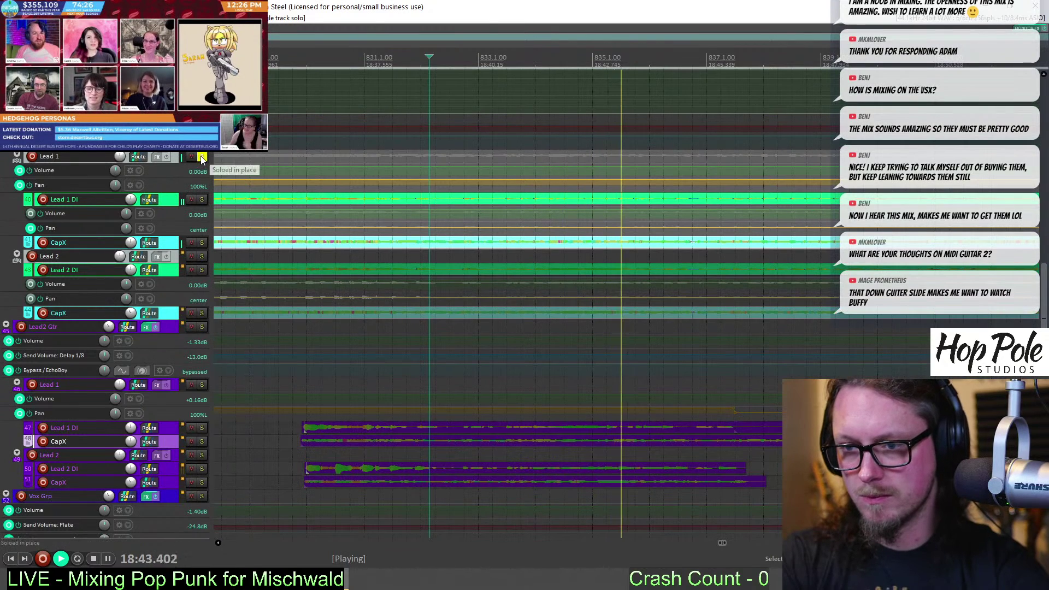
pyautogui.click(201, 157)
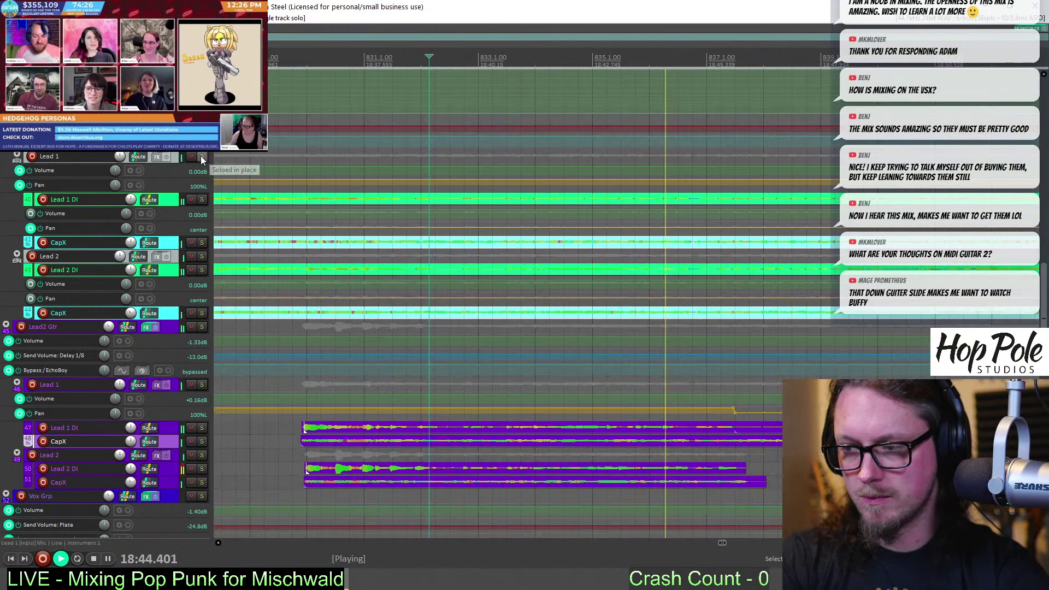
pyautogui.click(201, 243)
pyautogui.click(201, 242)
pyautogui.press('space')
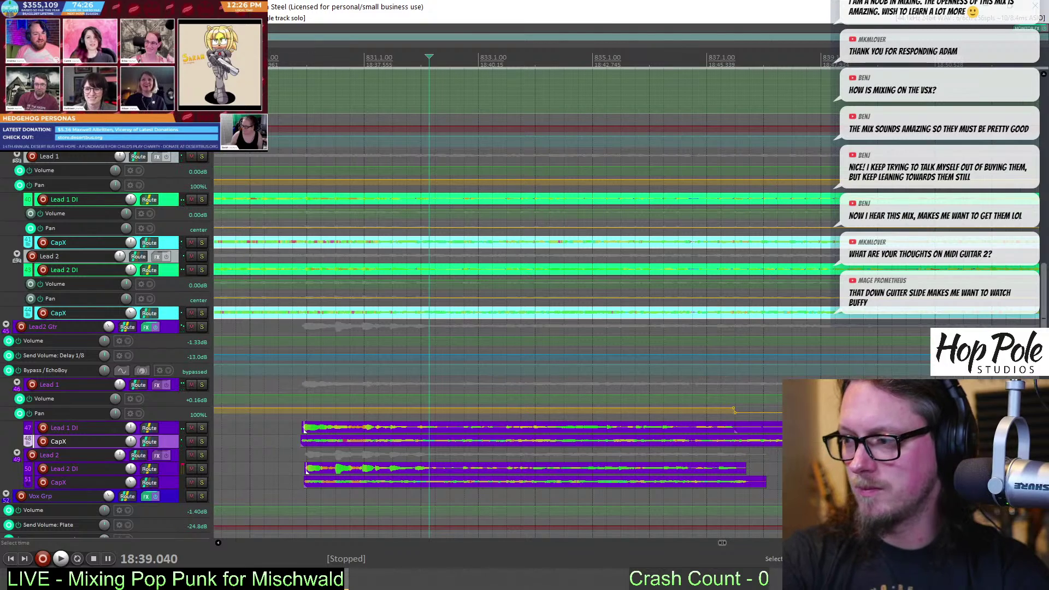
# Solo the Lead2 Gtr and Lead Gtr folders together, audition them from about bar 830, and clear all solos
pyautogui.click(202, 327)
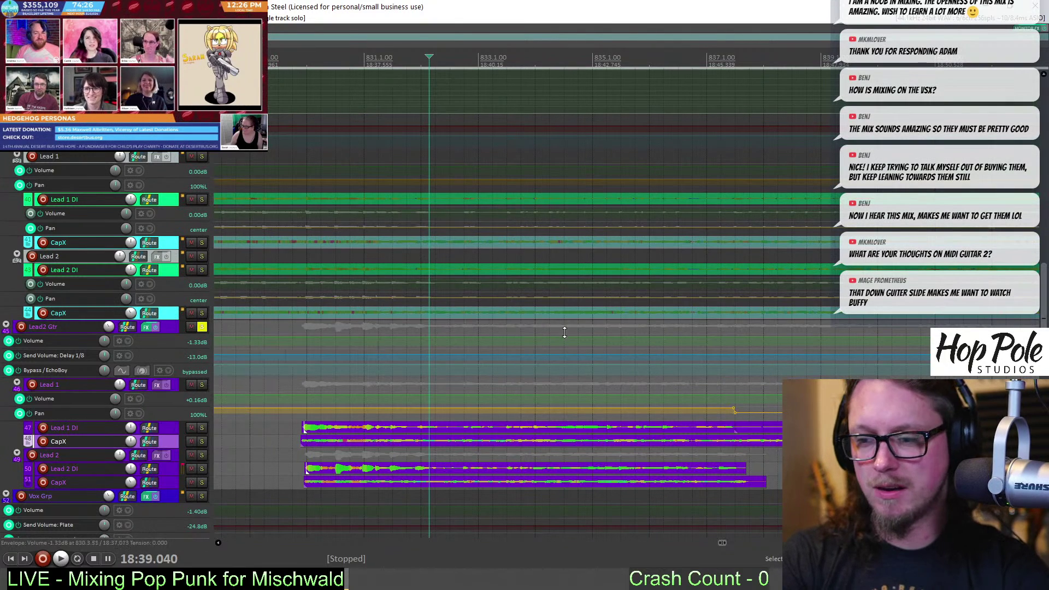
pyautogui.scroll(4, 1043, 321)
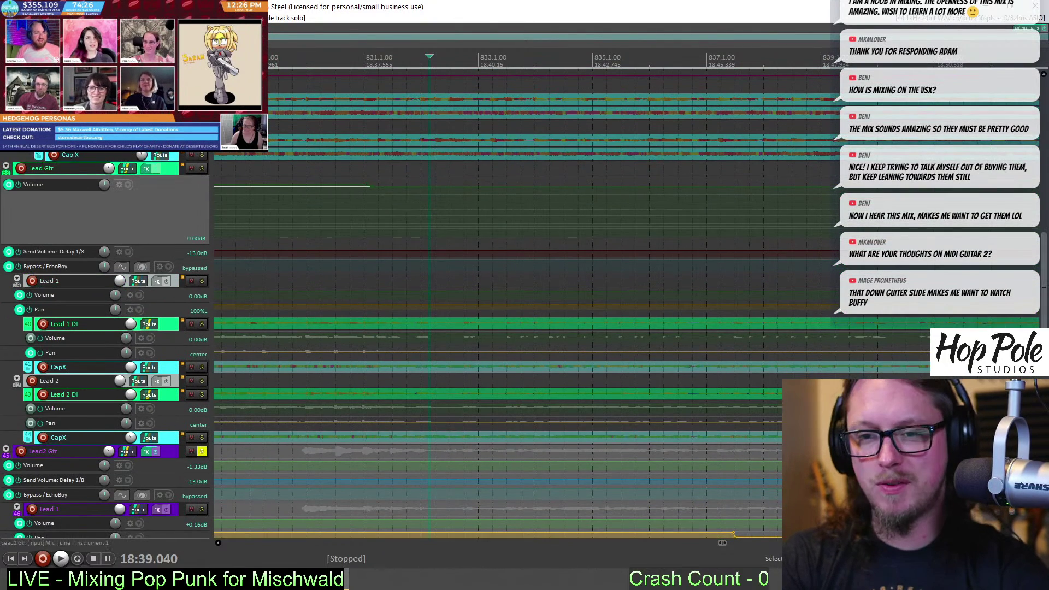
pyautogui.click(201, 169)
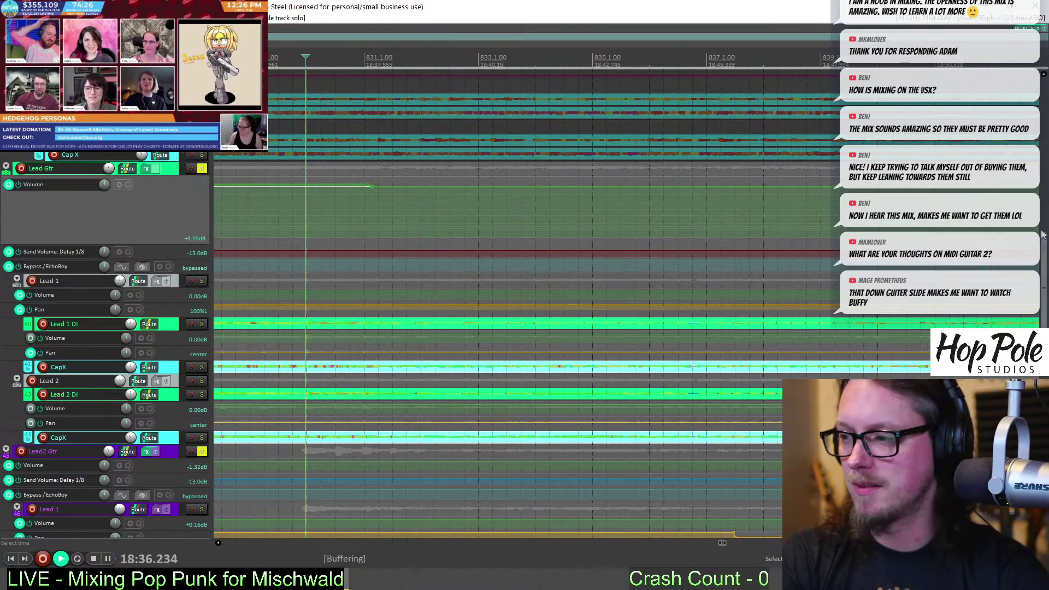
pyautogui.scroll(-3, 1042, 234)
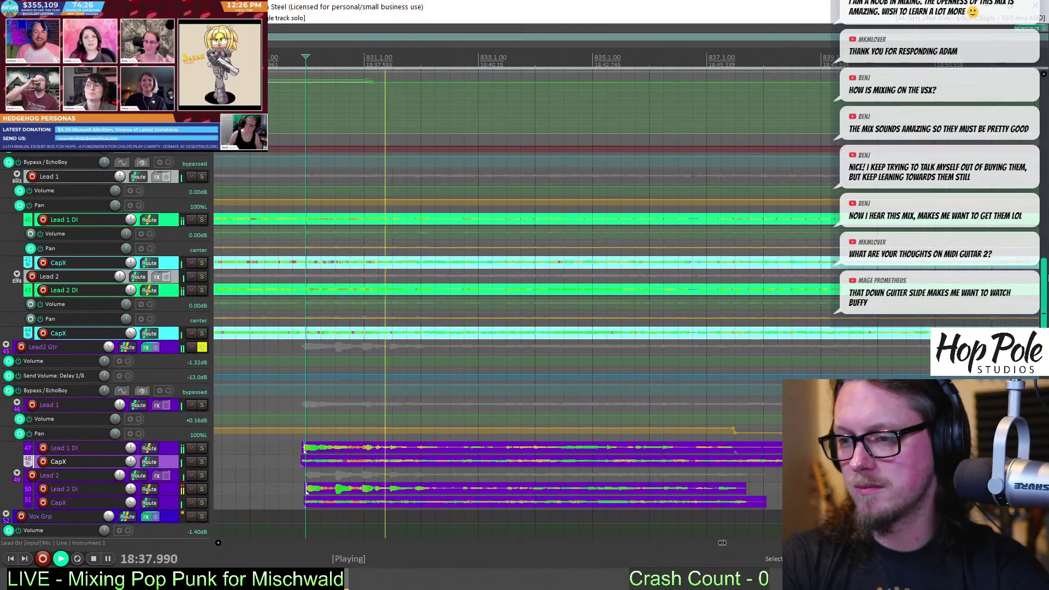
pyautogui.scroll(-1, 1045, 279)
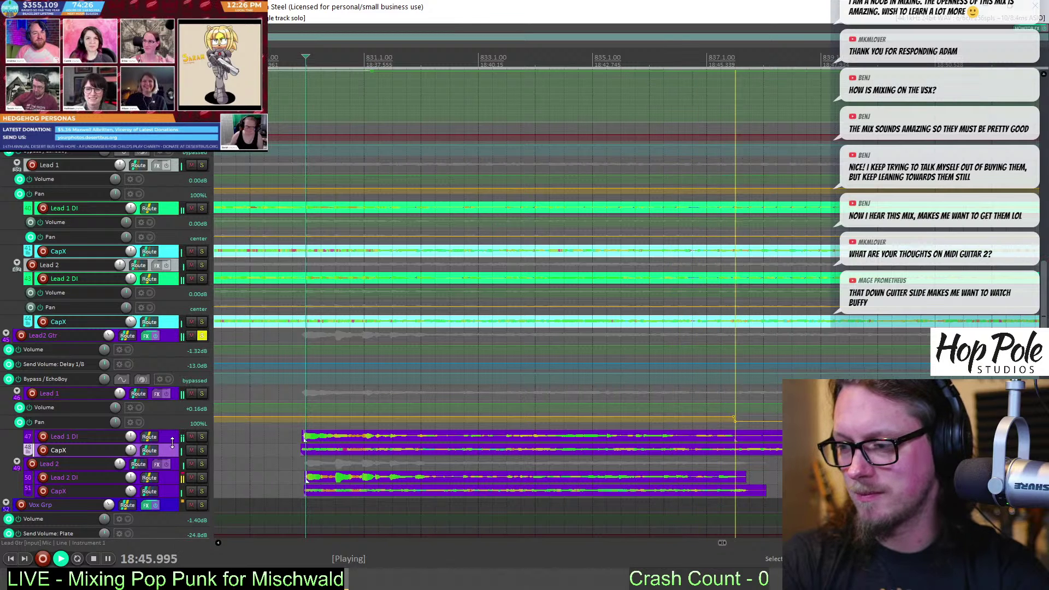
pyautogui.hotkey('ctrl', 'alt', 'F10')
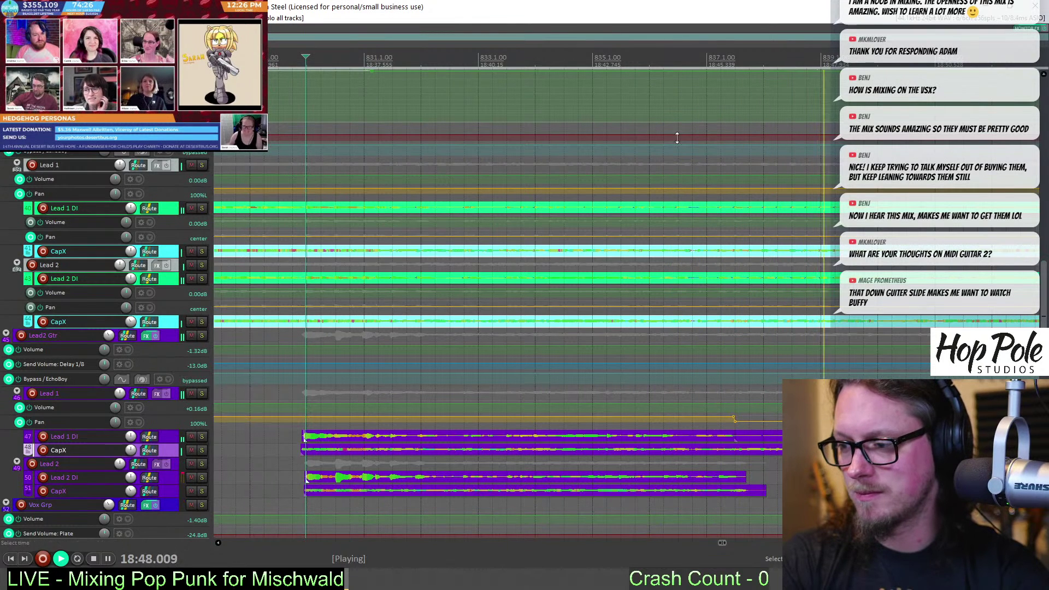
# Place the edit cursor at bar 837.1 and play the full mix from there
pyautogui.moveTo(726, 68); pyautogui.dragTo(554, 48)
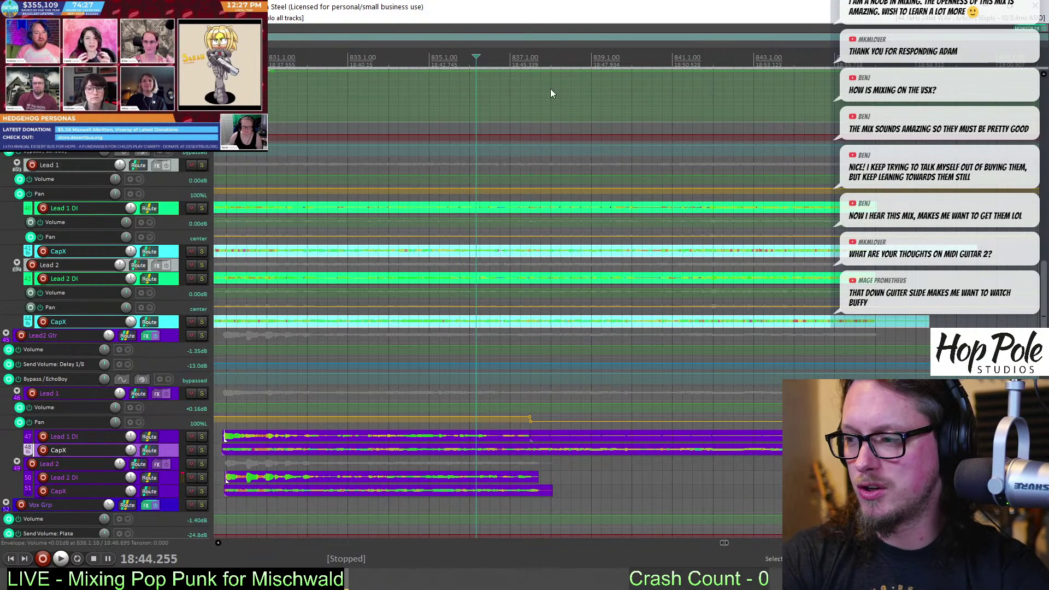
pyautogui.click(543, 119)
pyautogui.scroll(4, 617, 175)
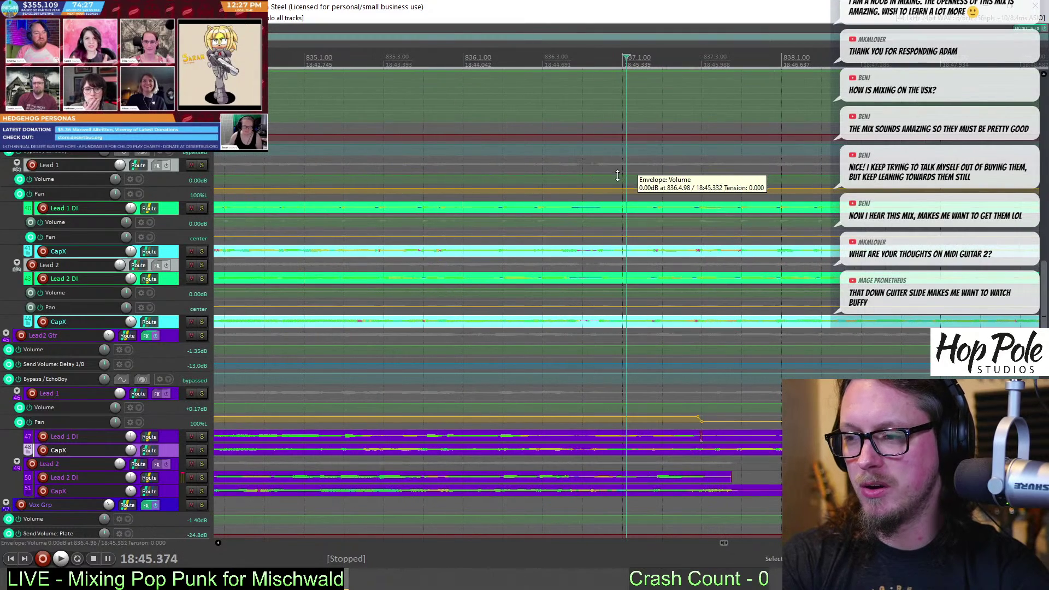
pyautogui.scroll(-1, 639, 172)
pyautogui.press('space')
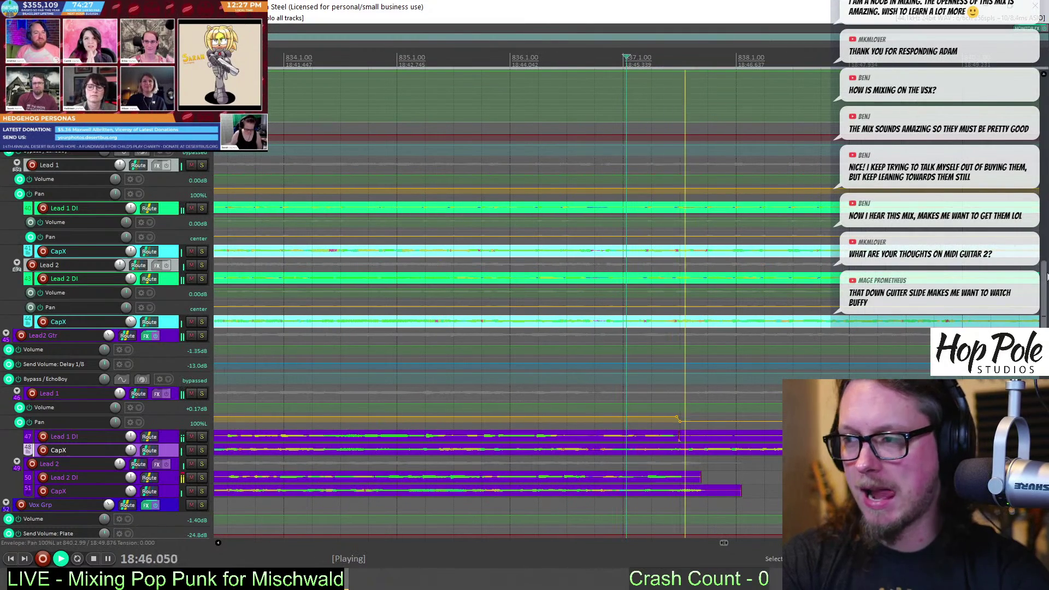
# Add Lead Gtr volume envelope points at about bar 837.1, raise the level after them to about +1.6 dB, and play the transition
pyautogui.scroll(2, 638, 164)
pyautogui.press('space')
pyautogui.click(625, 134)
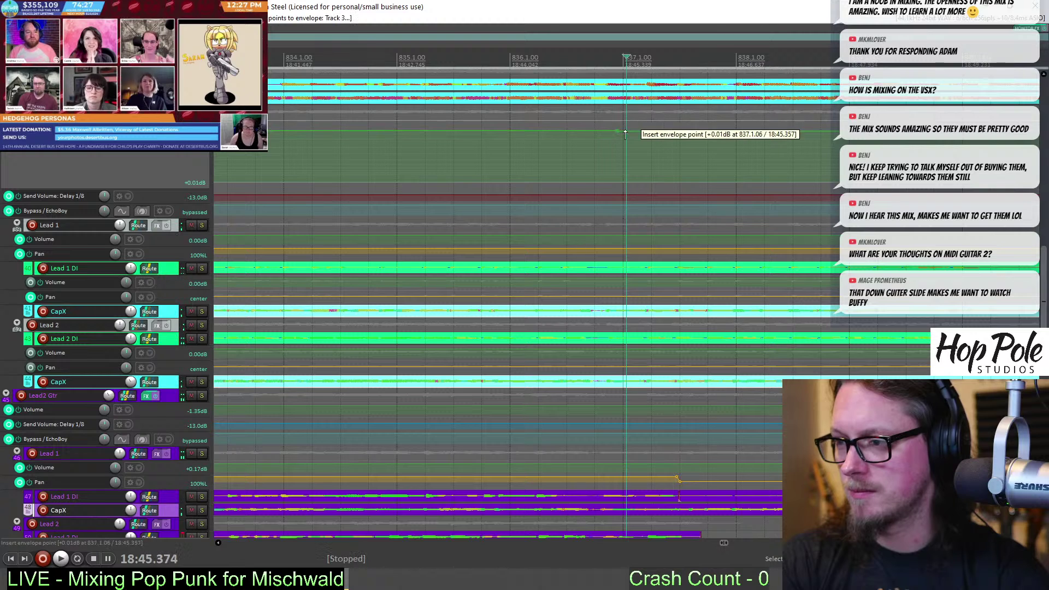
pyautogui.moveTo(625, 134); pyautogui.dragTo(625, 129)
pyautogui.press('space')
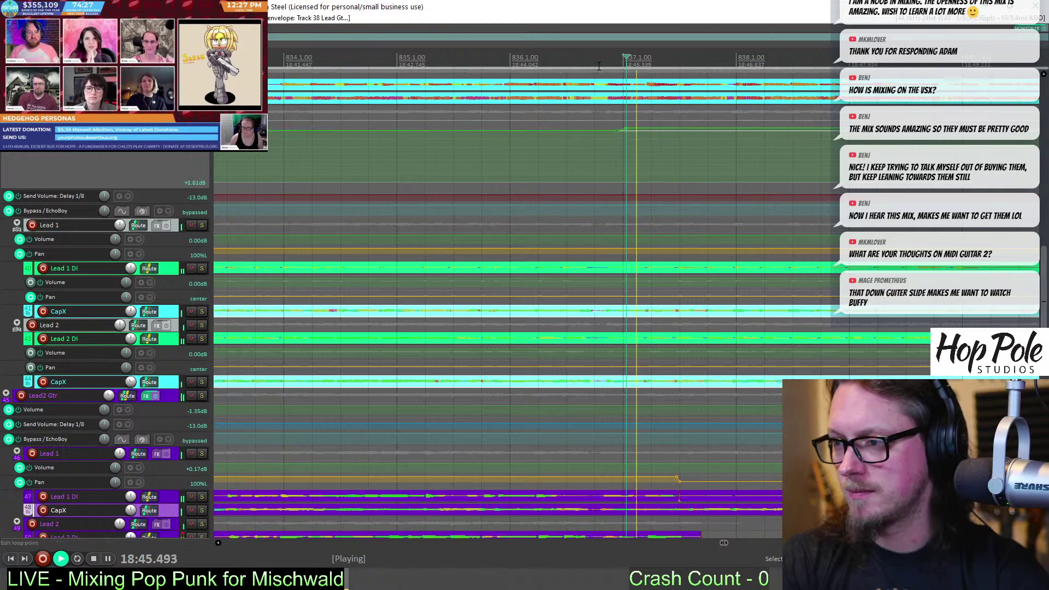
pyautogui.click(597, 65)
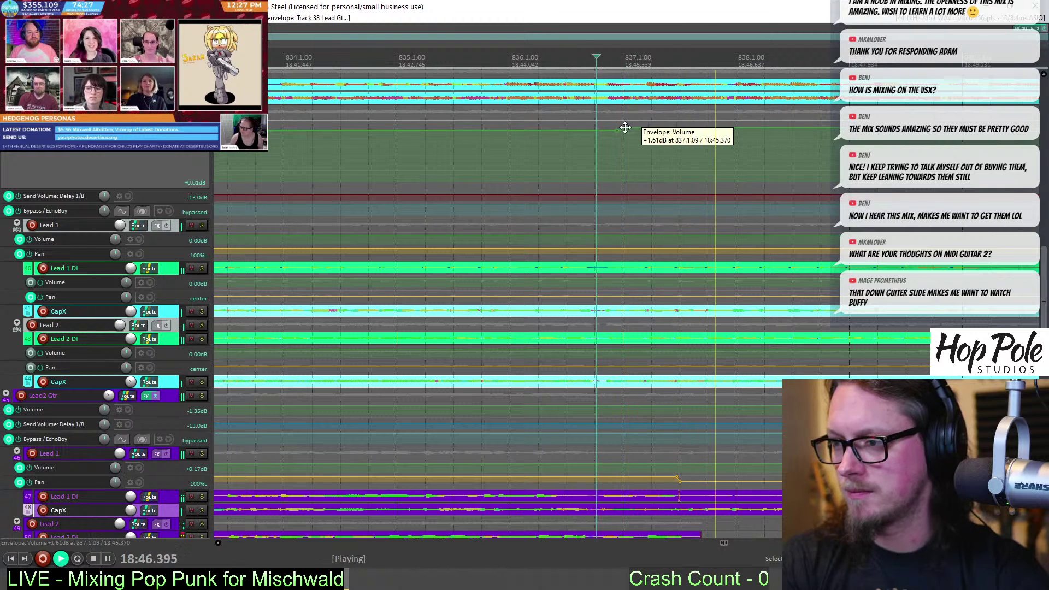
# Replay the full mix from just before bar 837.1 to check the Lead Gtr level after the transition, and stop playback
pyautogui.press('space')
pyautogui.press('space')
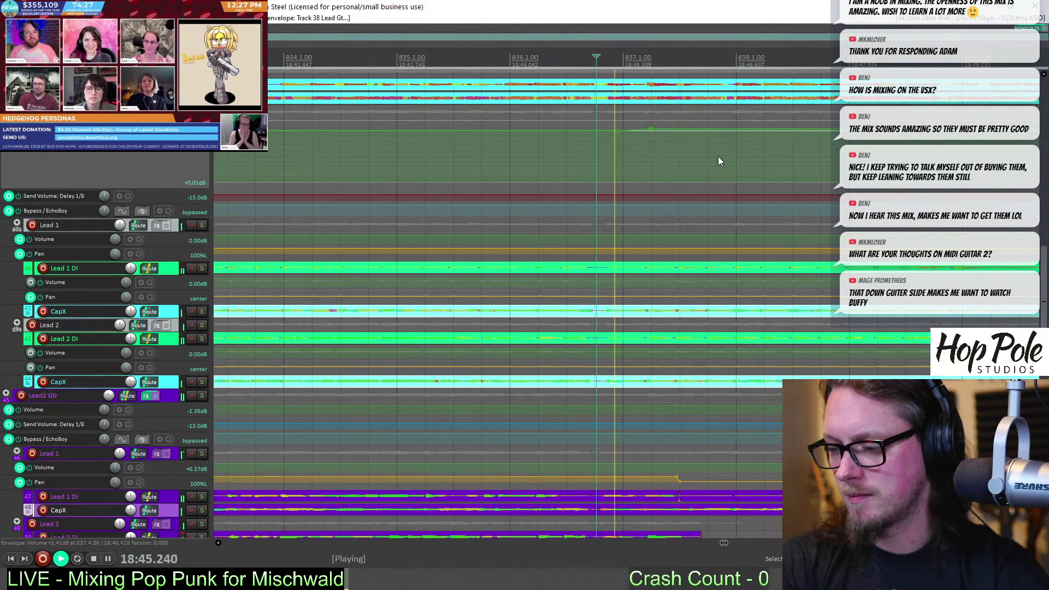
pyautogui.scroll(-3, 719, 157)
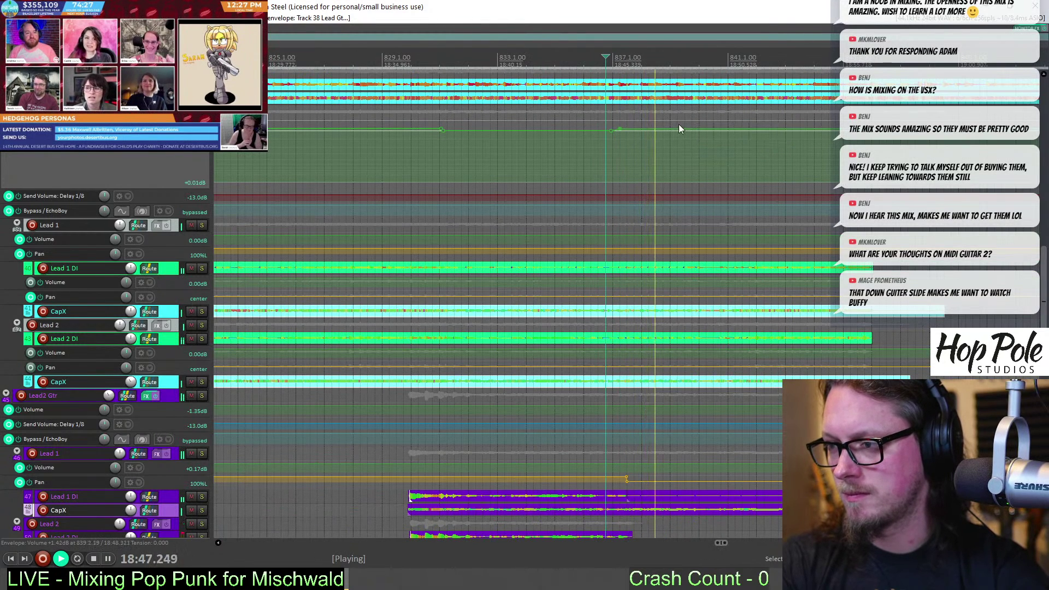
pyautogui.moveTo(679, 129); pyautogui.dragTo(686, 118)
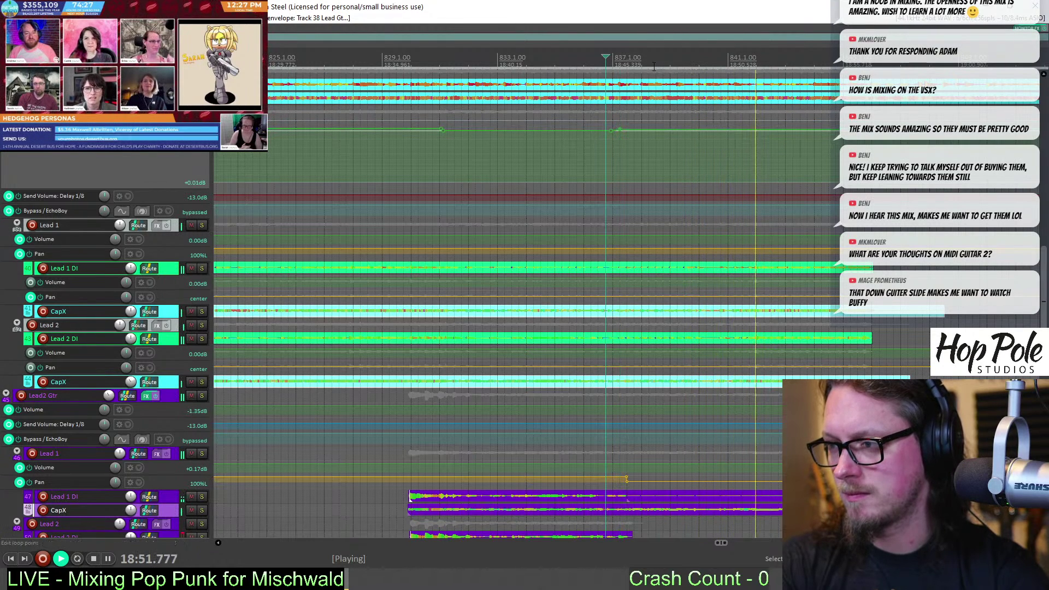
pyautogui.press('space')
# Add Lead Gtr volume points around bars 838.2 to 839.2, raise the level after them to about +4.3 dB, and play the passage
pyautogui.scroll(2, 658, 73)
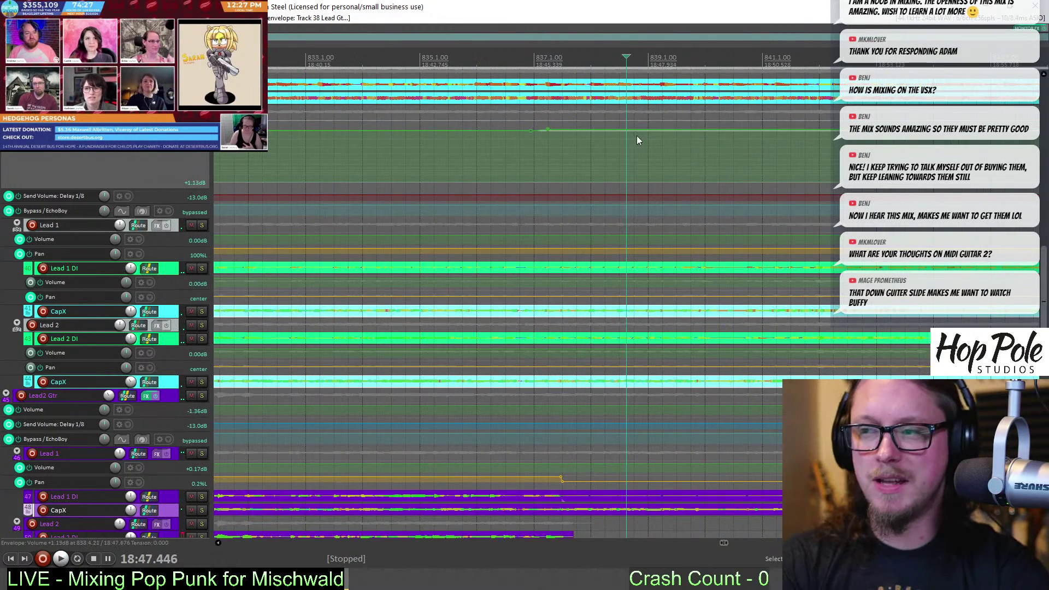
pyautogui.moveTo(655, 130); pyautogui.dragTo(686, 124)
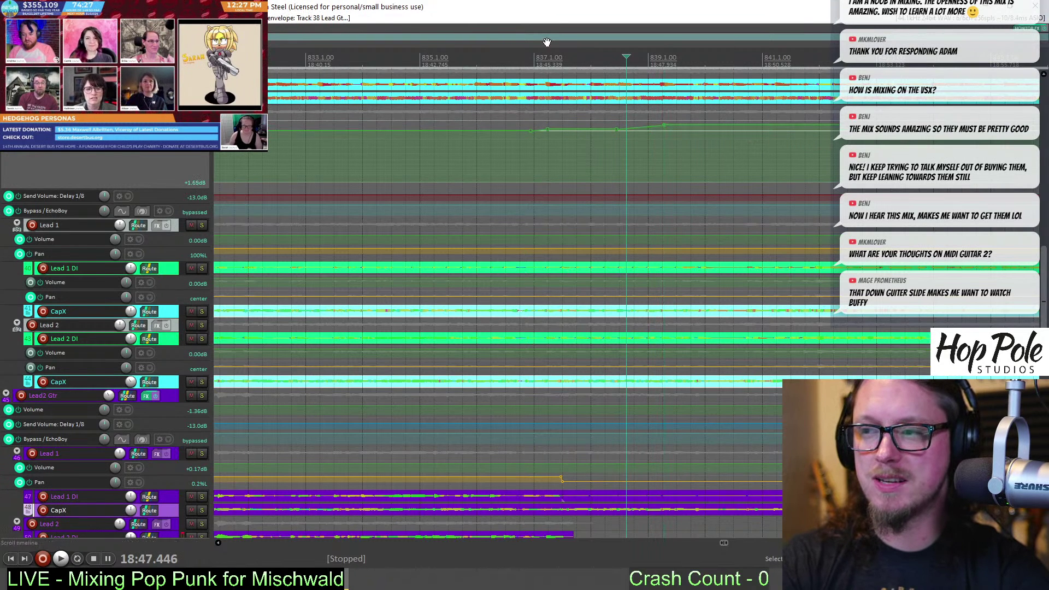
pyautogui.click(589, 57)
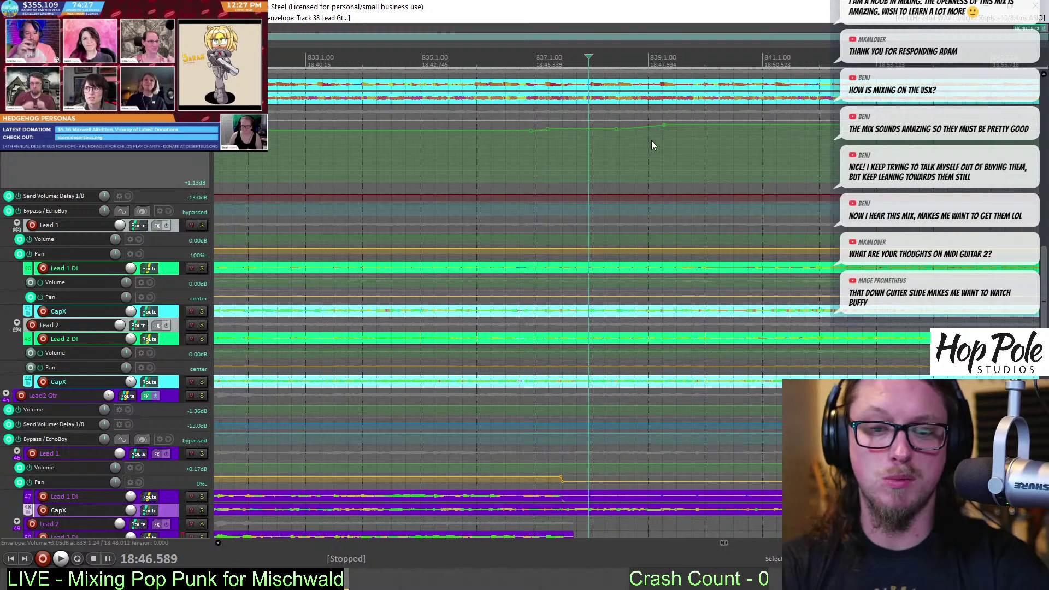
pyautogui.press('space')
pyautogui.moveTo(710, 125); pyautogui.dragTo(699, 122)
pyautogui.scroll(-2, 832, 147)
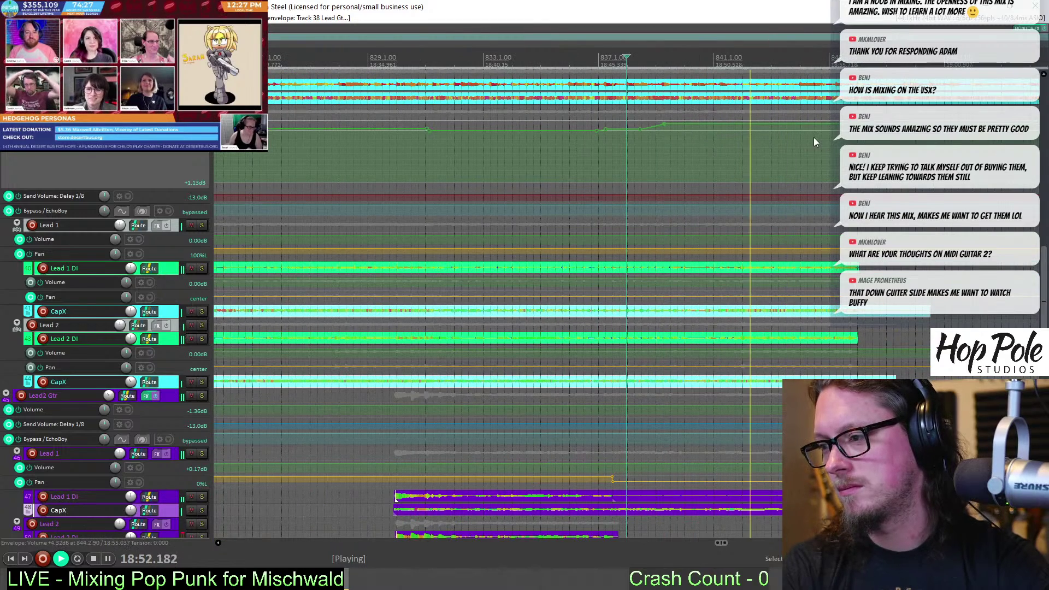
pyautogui.scroll(2, 801, 129)
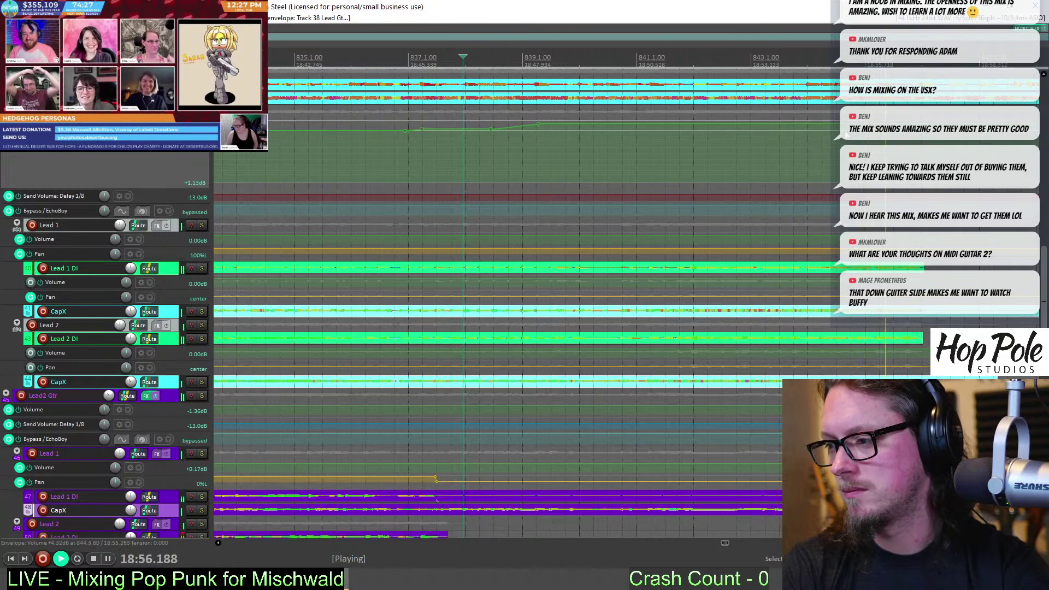
# Add Lead Gtr volume points just before bar 845.1 and lower the level after them to about +2.1 dB, auditioning from bar 844.1
pyautogui.click(818, 76)
pyautogui.scroll(3, 922, 125)
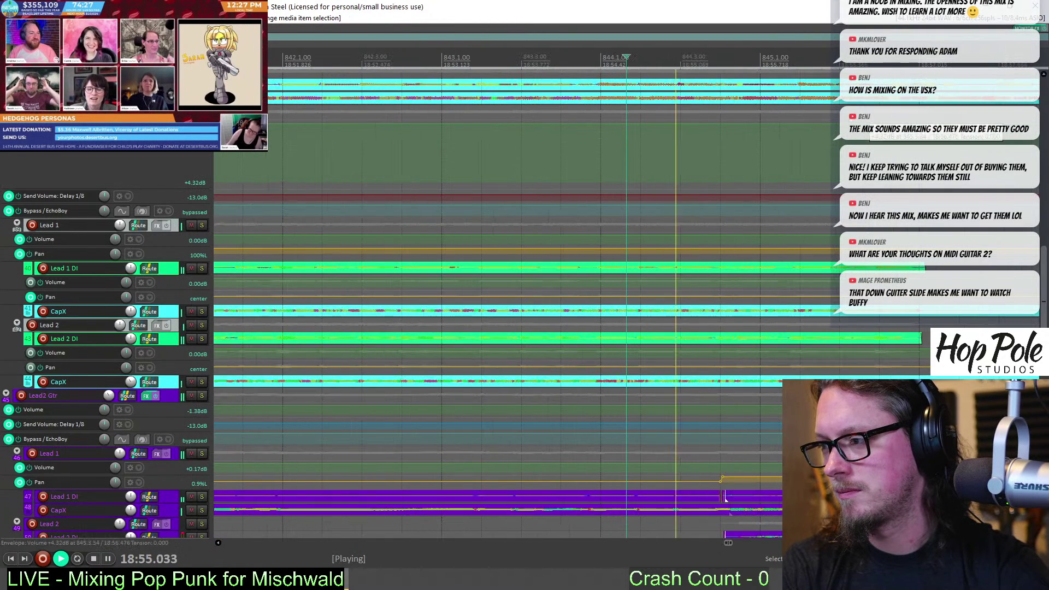
pyautogui.click(732, 125)
pyautogui.press('space')
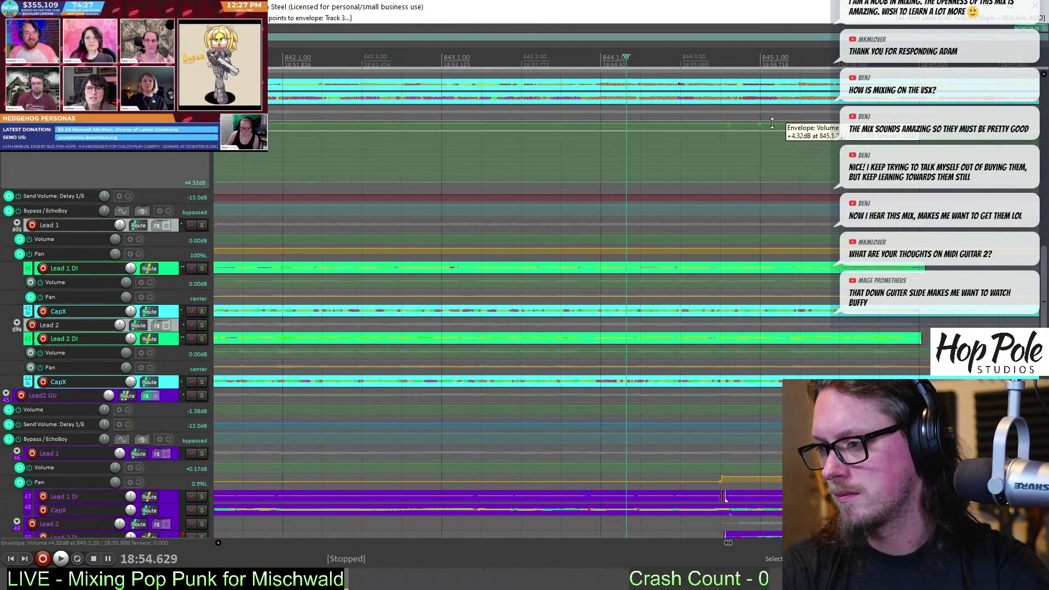
pyautogui.moveTo(771, 124); pyautogui.dragTo(790, 143)
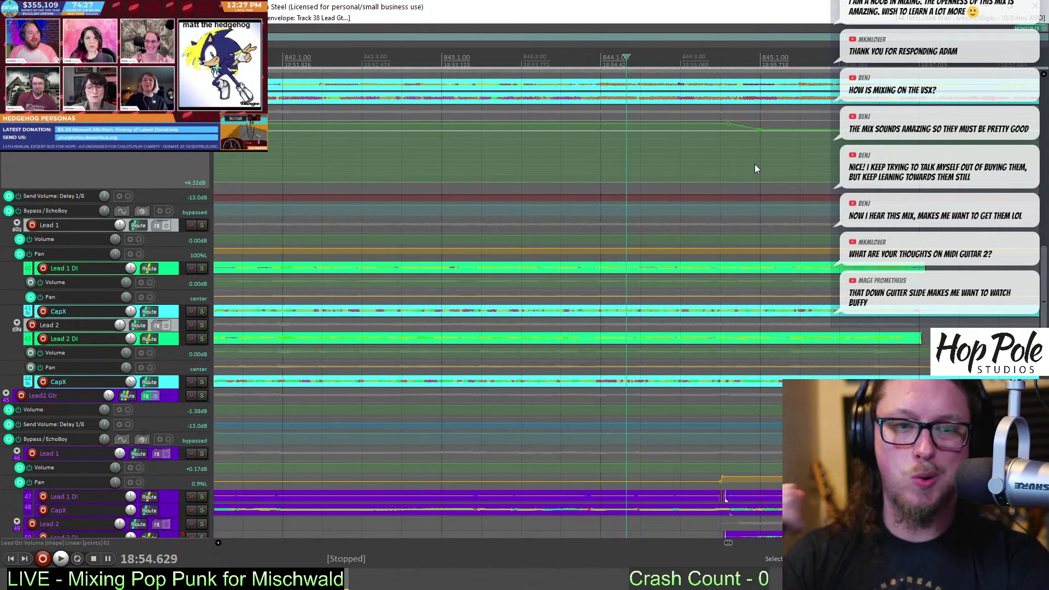
pyautogui.press('space')
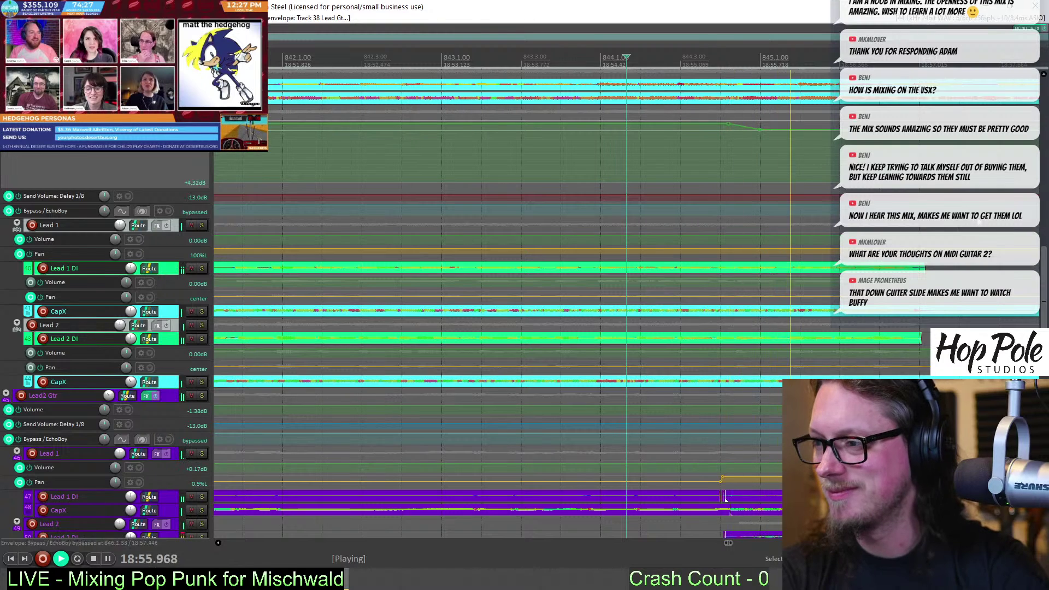
pyautogui.moveTo(763, 130); pyautogui.dragTo(793, 127)
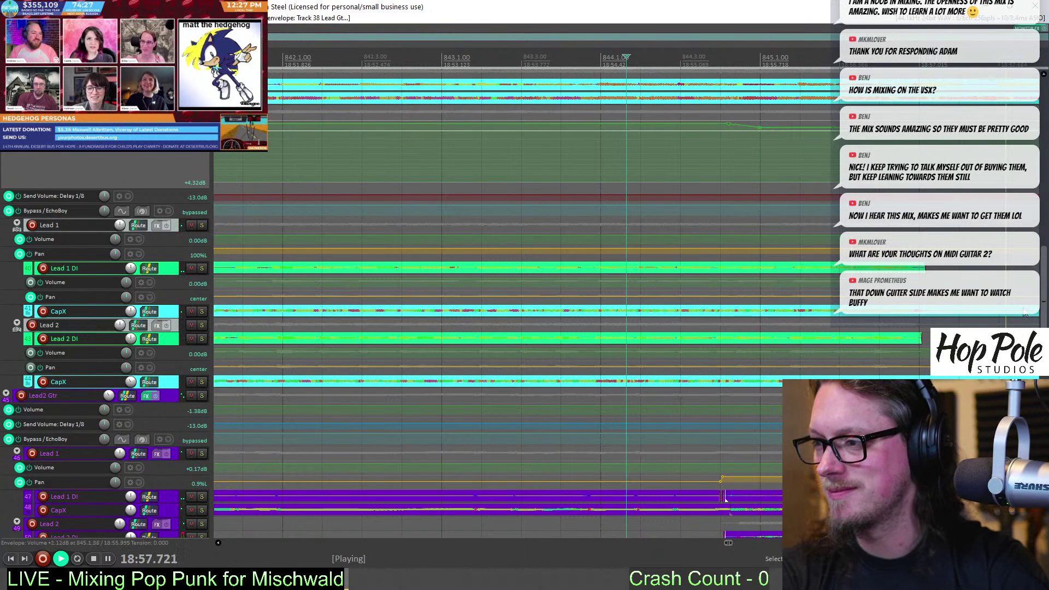
# Audition the Lead2 Gtr part from about bar 844.1, and again from about bars 841.2 and 840.2
pyautogui.scroll(-3, 1046, 316)
pyautogui.press('space')
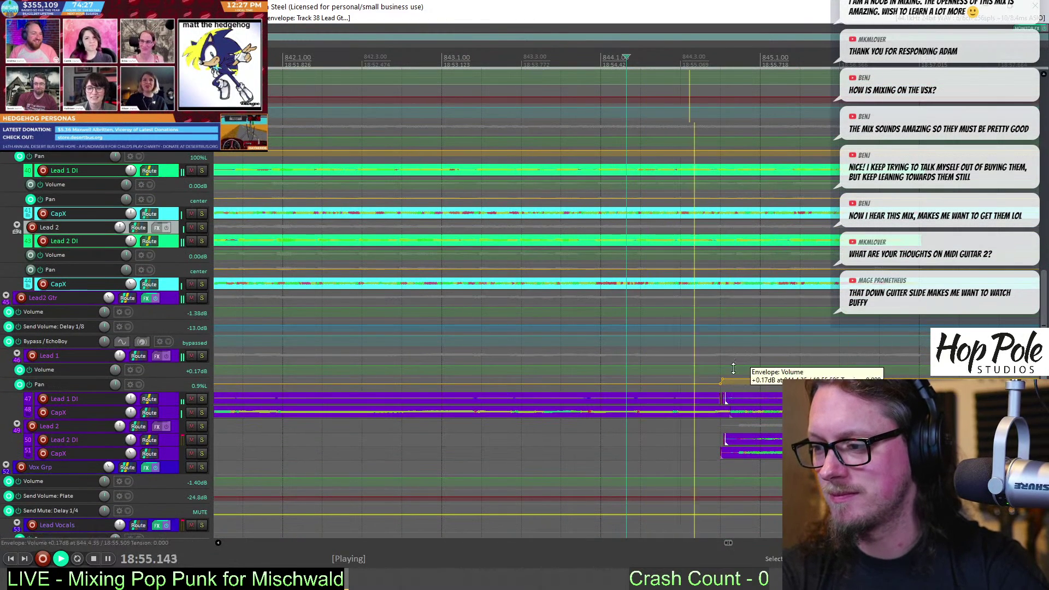
pyautogui.scroll(-3, 719, 376)
pyautogui.scroll(-2, 719, 377)
pyautogui.click(418, 48)
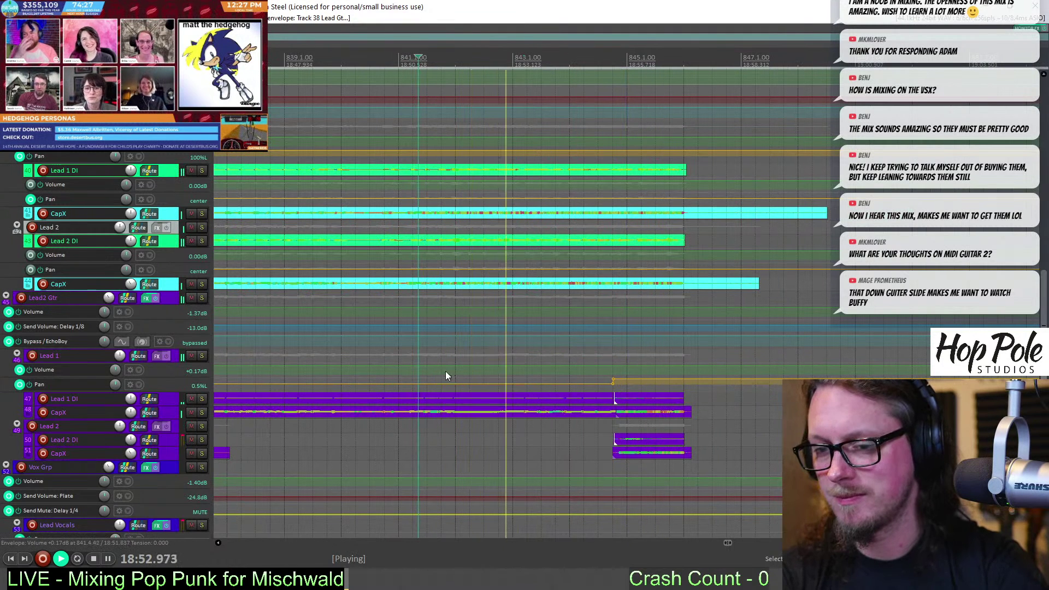
pyautogui.click(356, 58)
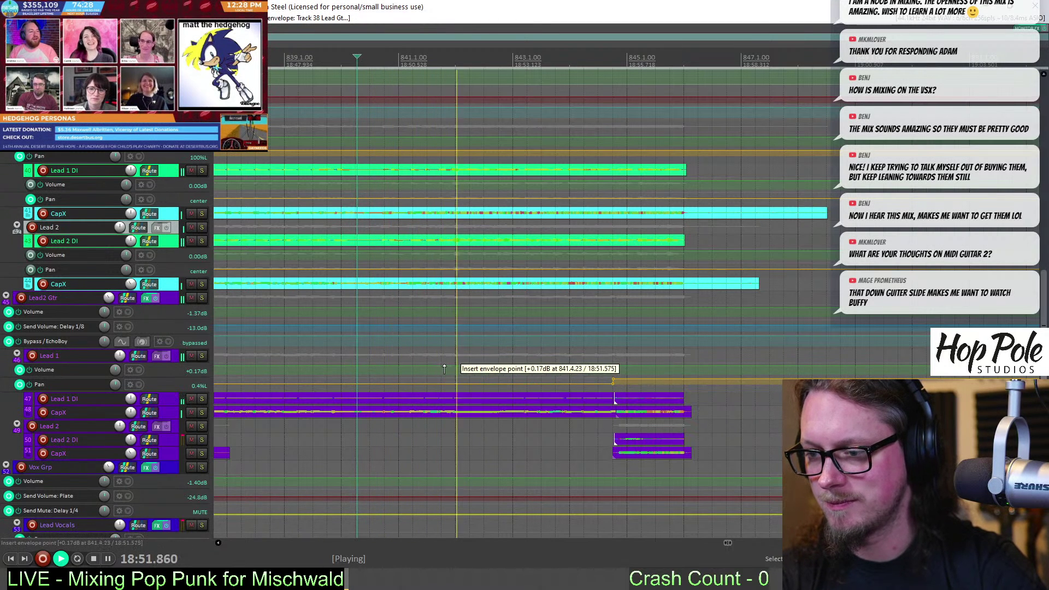
pyautogui.moveTo(454, 374); pyautogui.dragTo(483, 356)
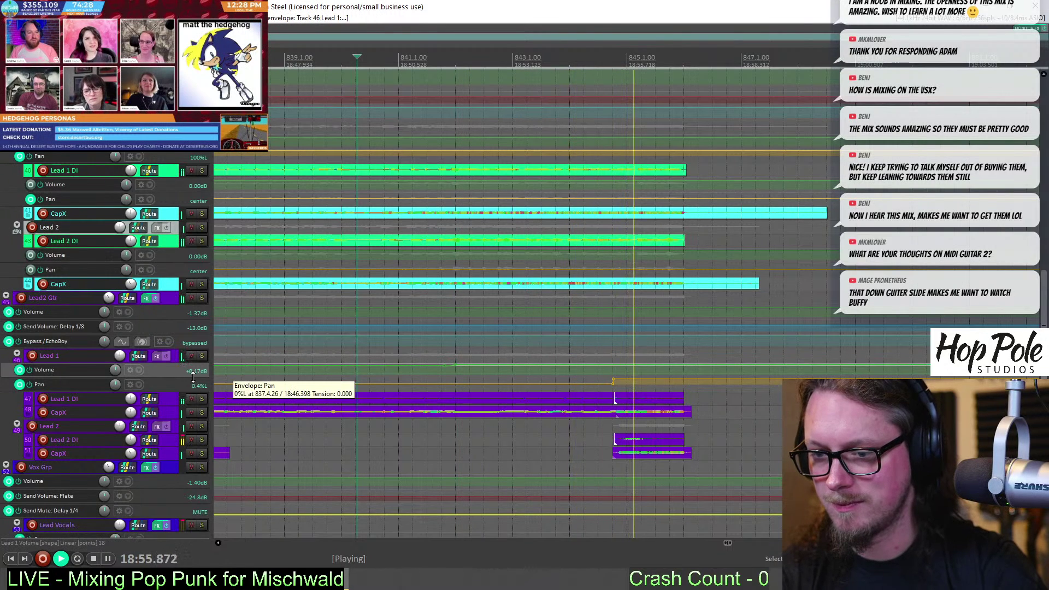
pyautogui.moveTo(184, 377); pyautogui.dragTo(184, 437)
pyautogui.hotkey('ctrl', 'z')
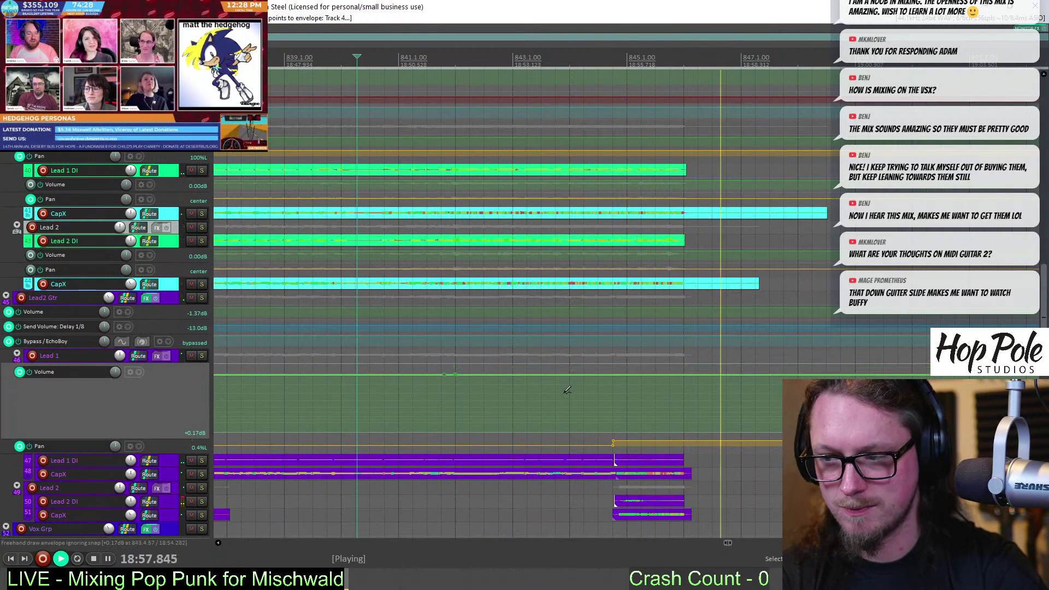
pyautogui.press('space')
pyautogui.hotkey('ctrl', 'z')
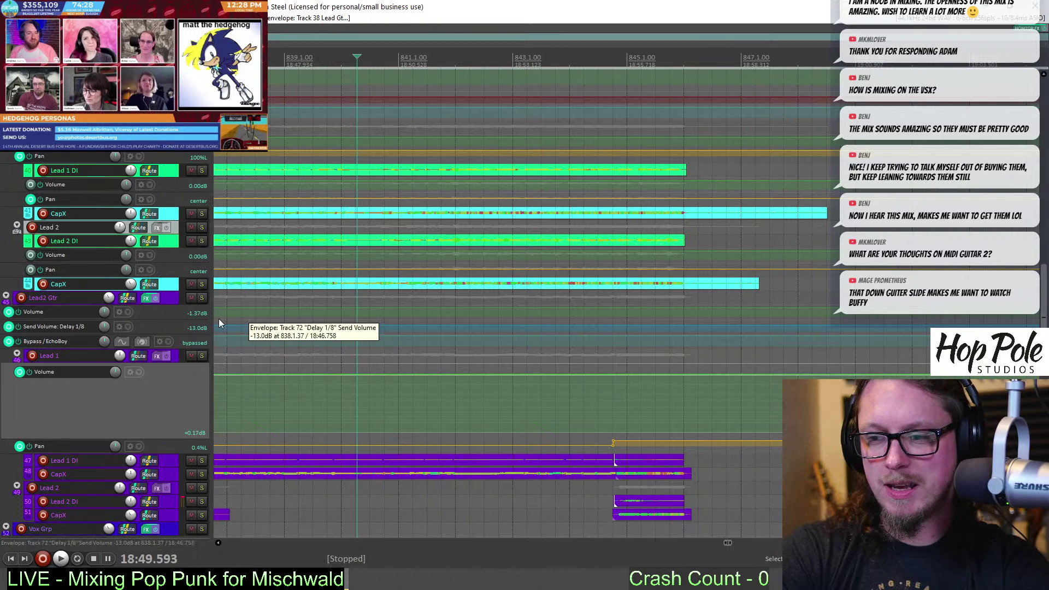
# Enlarge the Lead2 Gtr volume envelope lane, add points around bar 842.1, and raise the level after them to about +1.2 dB
pyautogui.click(532, 336)
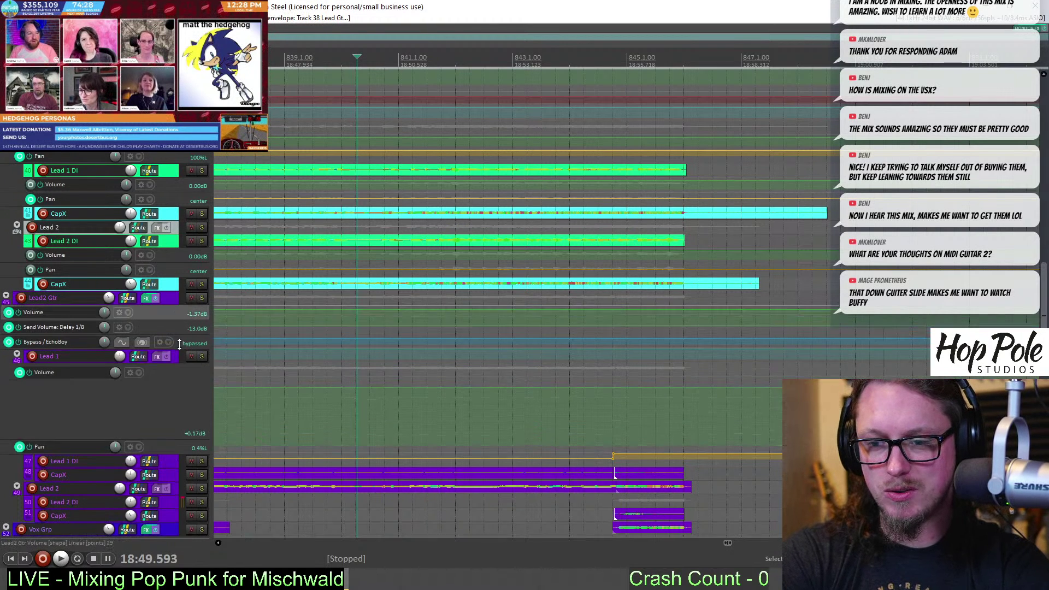
pyautogui.click(465, 317)
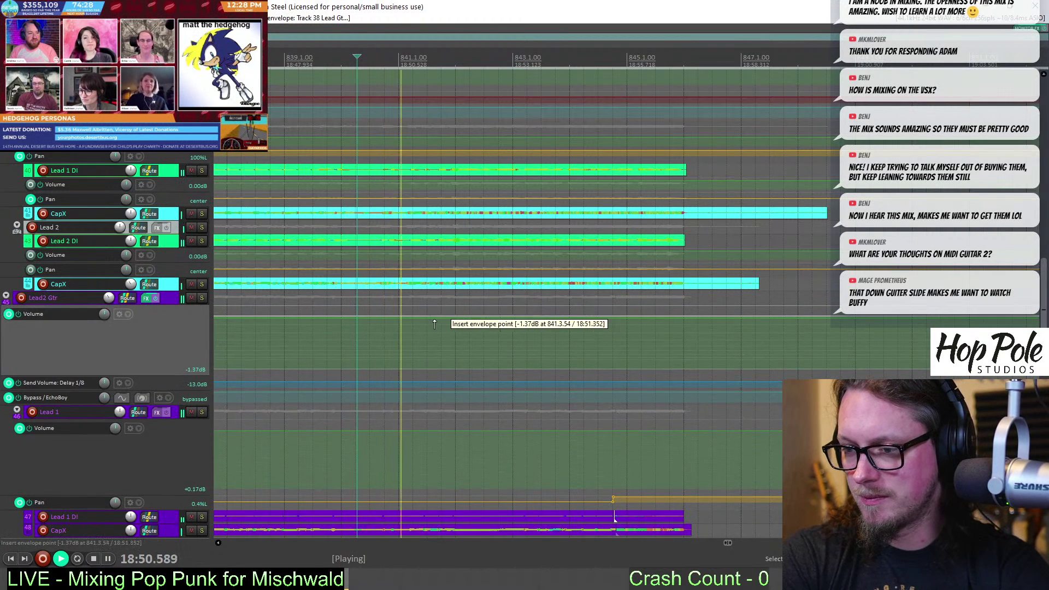
pyautogui.moveTo(476, 317); pyautogui.dragTo(476, 315)
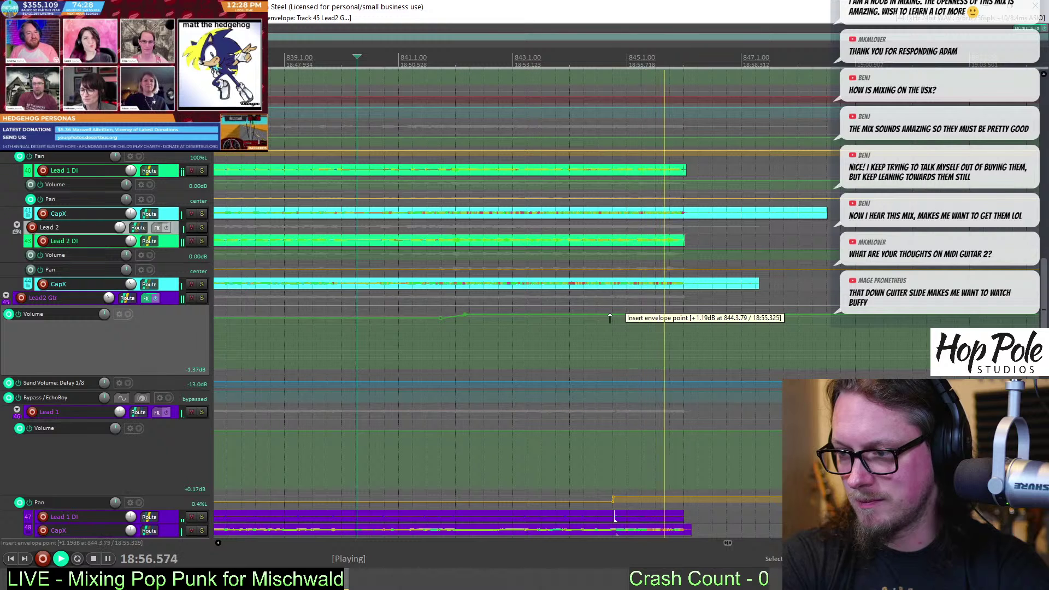
# Add Lead2 Gtr volume points at about bar 844.4, raise the level after them to about +4.2 dB, and play the end of the lead part
pyautogui.click(608, 131)
pyautogui.press('space')
pyautogui.scroll(3, 607, 131)
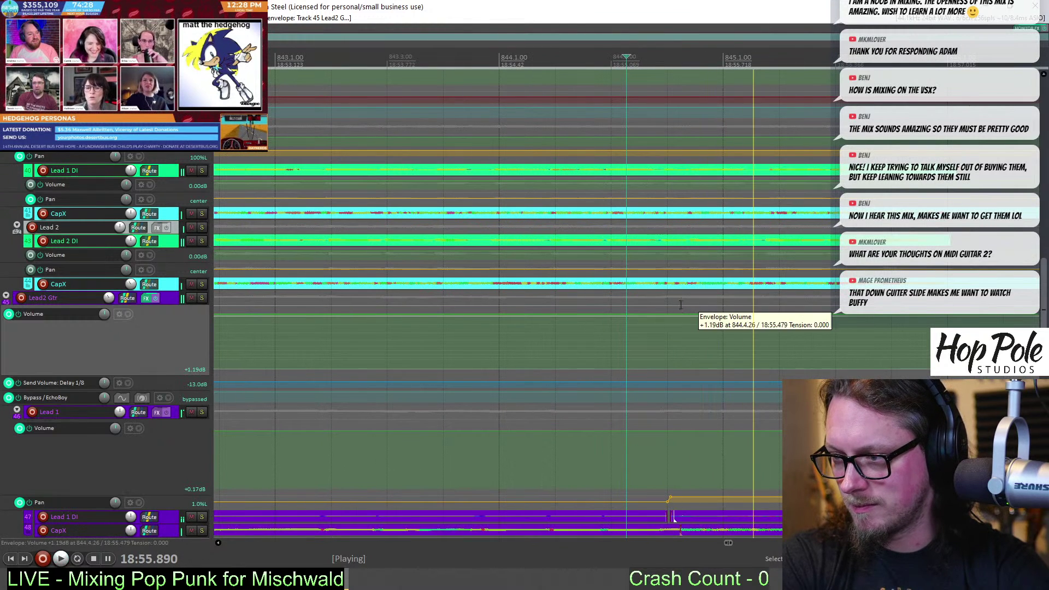
pyautogui.click(698, 314)
pyautogui.moveTo(698, 313); pyautogui.dragTo(702, 297)
pyautogui.scroll(-3, 702, 297)
pyautogui.press('space')
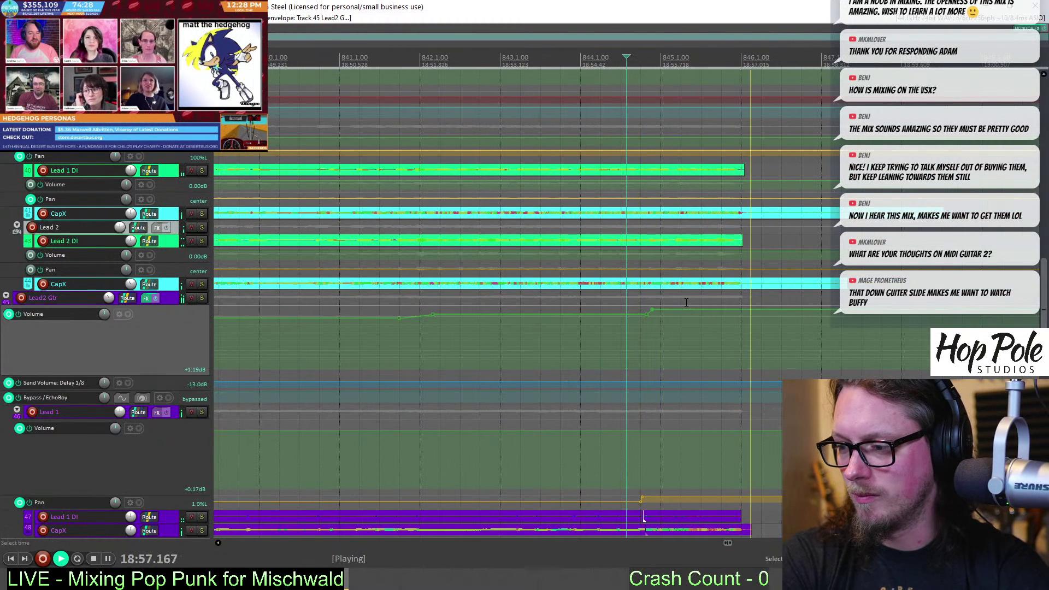
pyautogui.press('space')
pyautogui.moveTo(693, 310)
pyautogui.mouseDown()
pyautogui.moveTo(684, 302)
pyautogui.moveTo(708, 302)
pyautogui.moveTo(685, 303)
pyautogui.moveTo(689, 314)
pyautogui.mouseUp()
pyautogui.press('space')
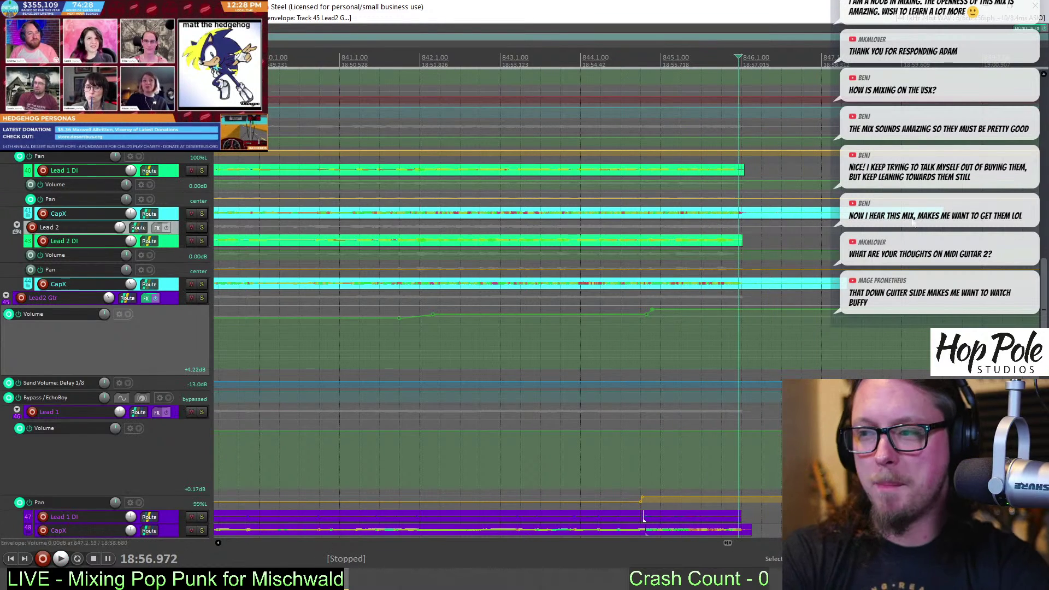
# Add Rhythm Guit 1 and Rhythm Guit 2 volume points near bar 846.1, raising the levels after them to about -1.9 dB and -2.9 dB
pyautogui.scroll(15, 643, 518)
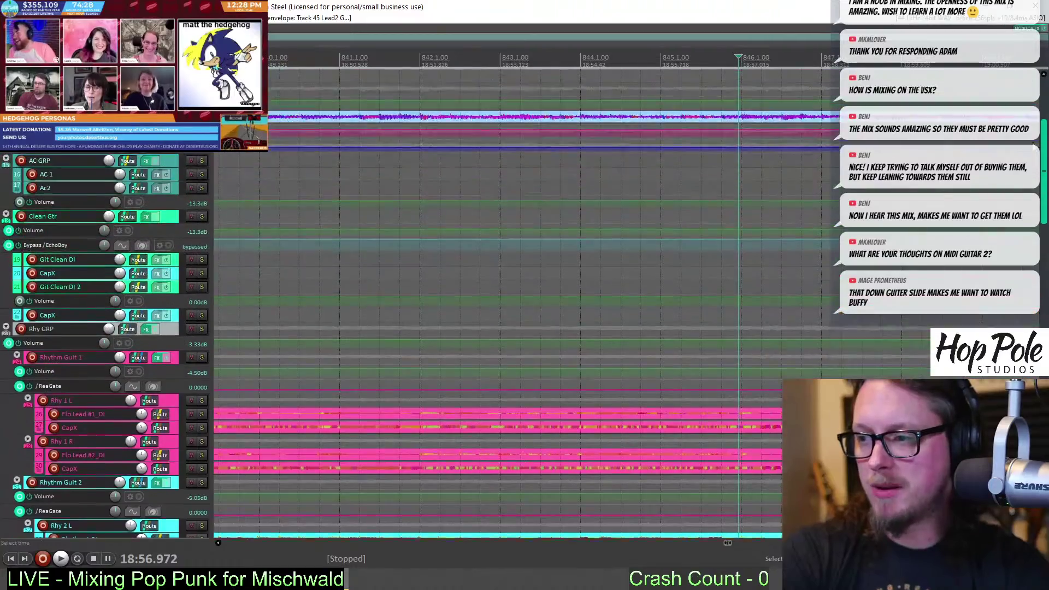
pyautogui.scroll(-12, 691, 226)
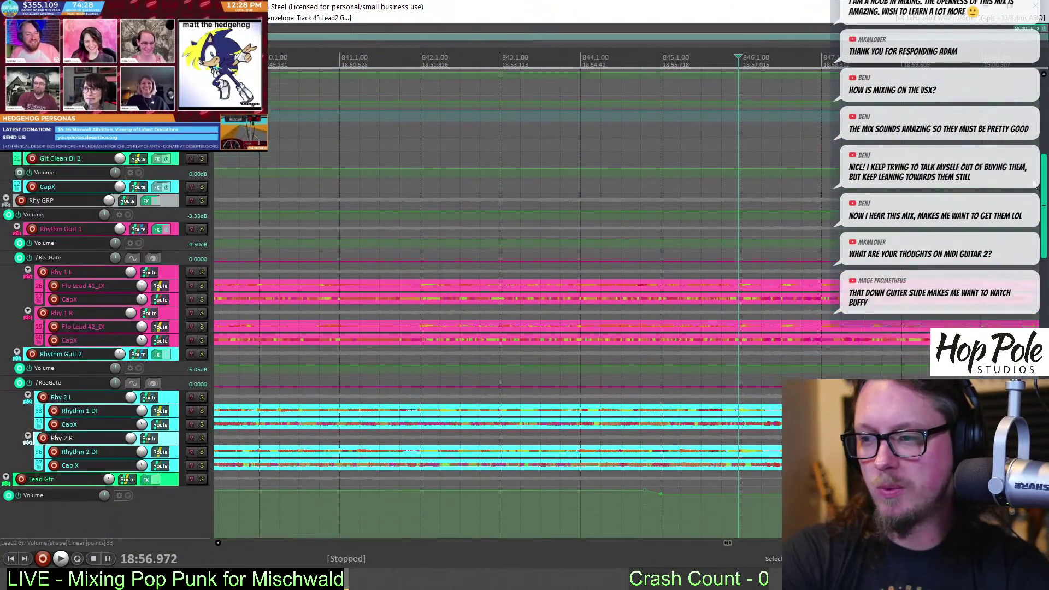
pyautogui.scroll(2, 716, 260)
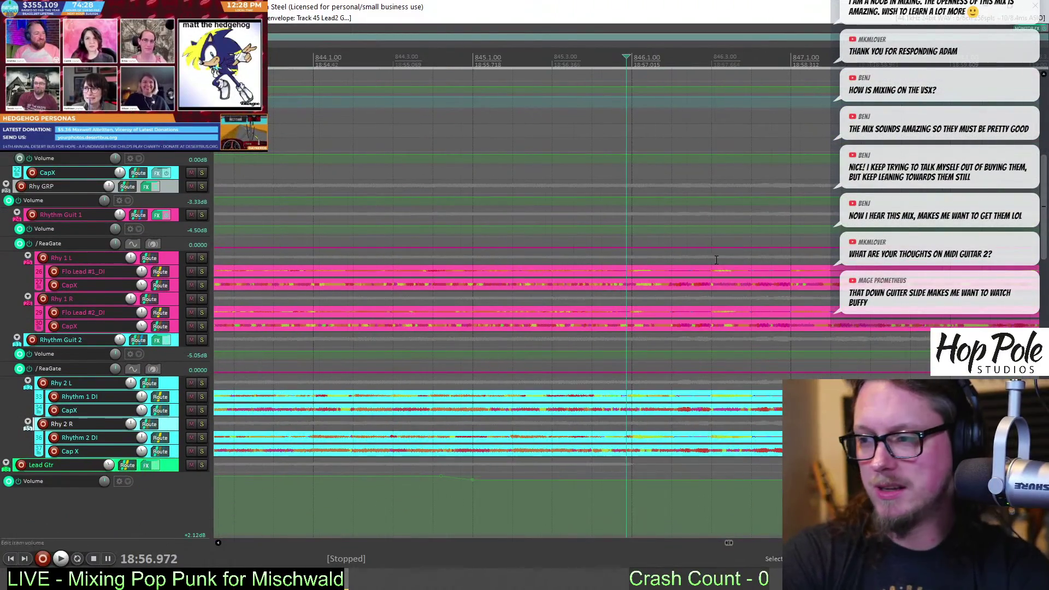
pyautogui.click(625, 231)
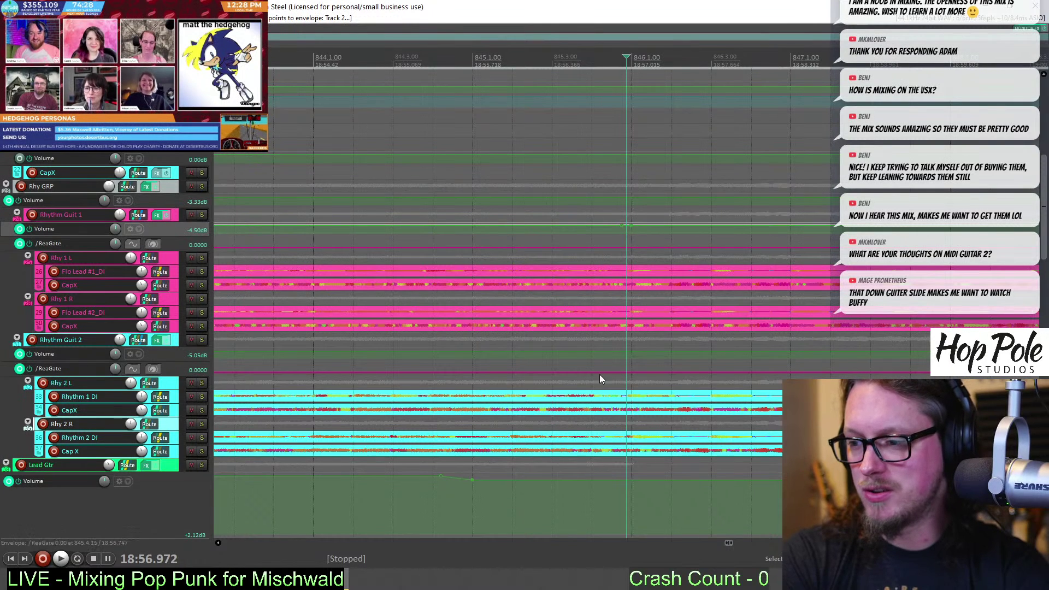
pyautogui.click(619, 355)
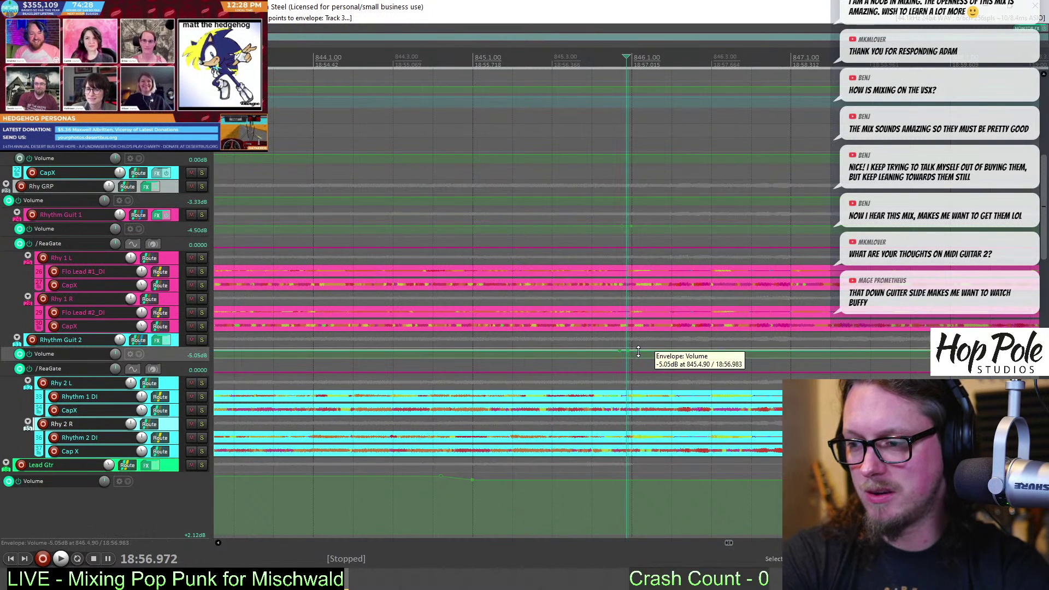
pyautogui.moveTo(638, 352); pyautogui.dragTo(649, 344)
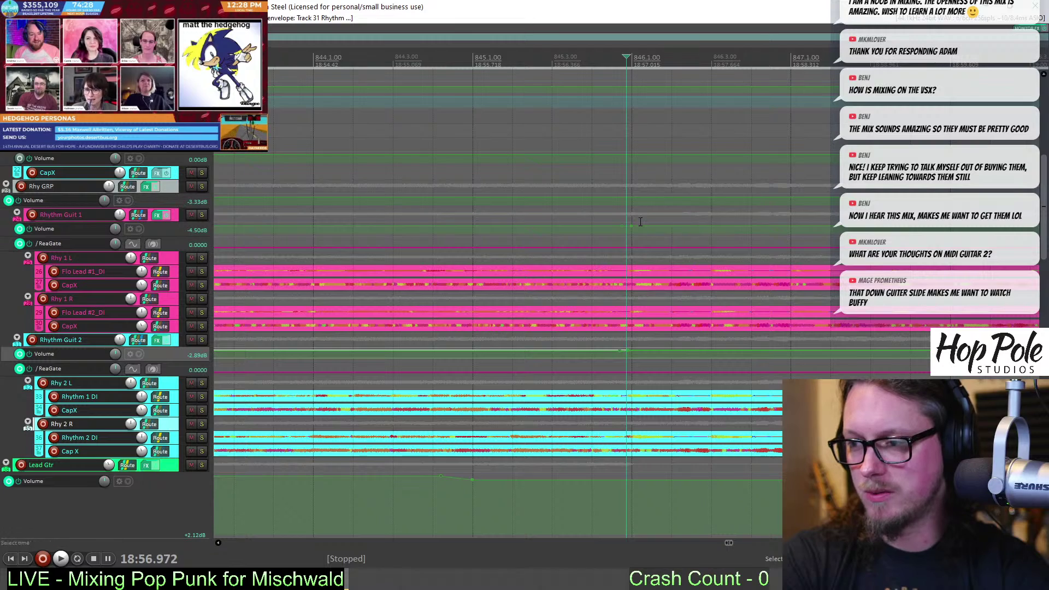
pyautogui.moveTo(642, 224); pyautogui.dragTo(644, 222)
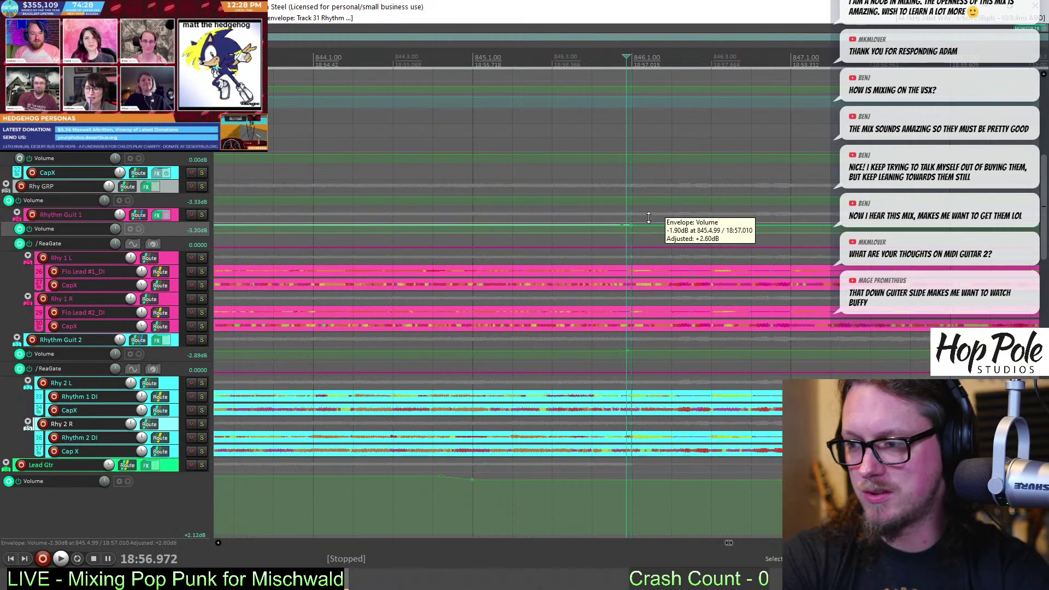
# Place the edit cursor at about bar 844.3 and play the full mix through the rhythm guitar level rise
pyautogui.click(410, 59)
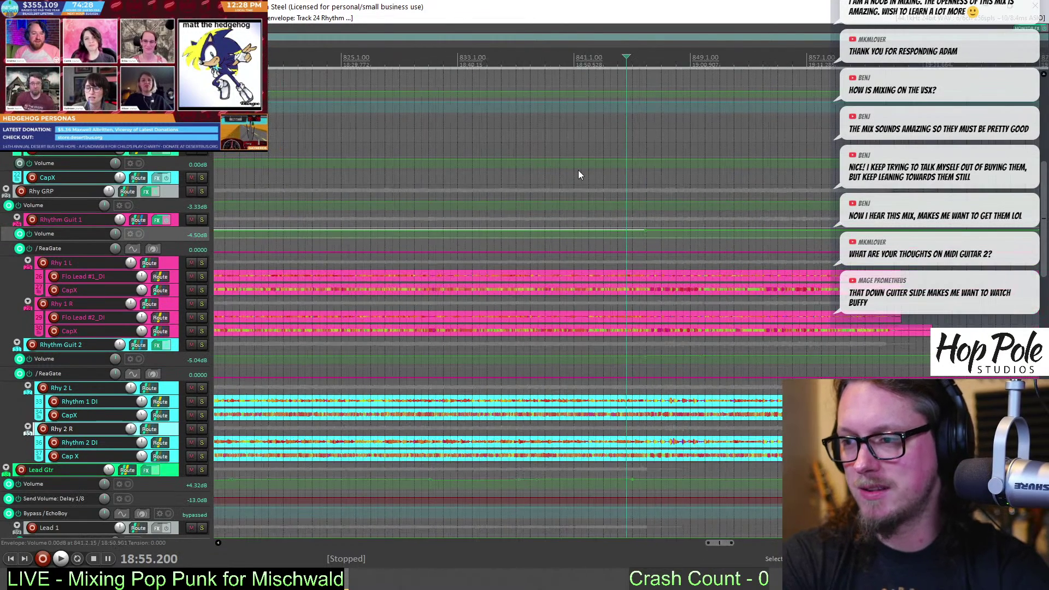
pyautogui.scroll(-8, 578, 169)
pyautogui.press('space')
pyautogui.scroll(-5, 618, 187)
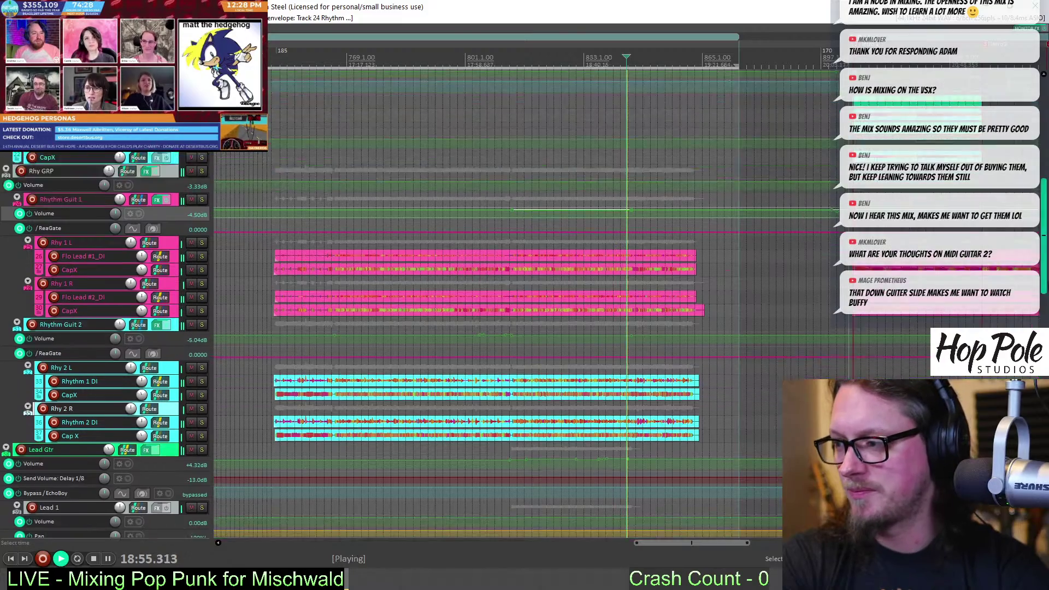
pyautogui.scroll(8, 617, 187)
pyautogui.scroll(2, 618, 187)
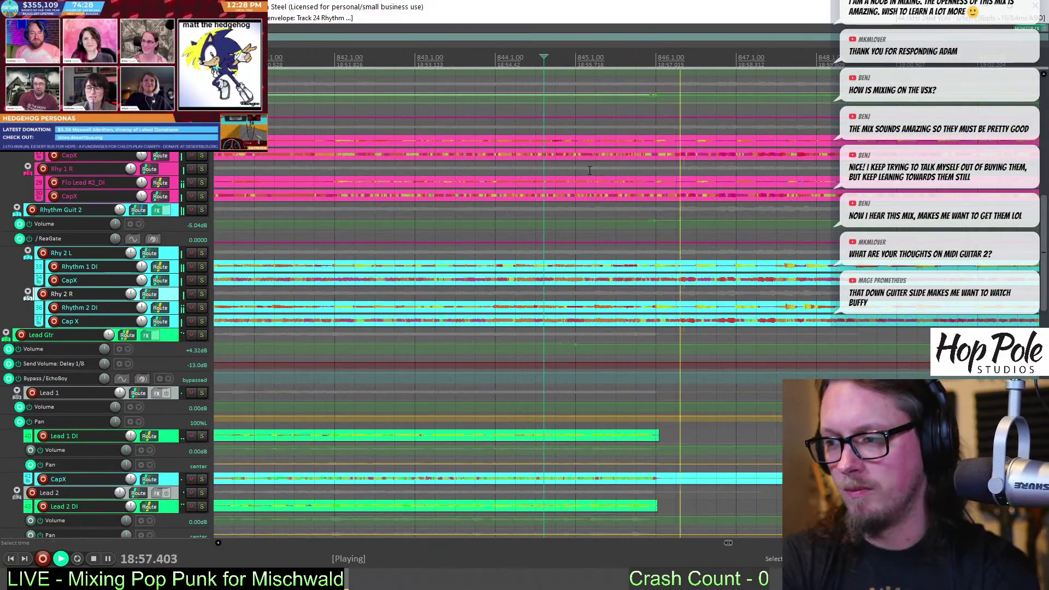
# Raise the Rhythm Guit 1 and Rhythm Guit 2 volume levels after bar 846.1 to about -1.5 dB and -2.1 dB, and play the change
pyautogui.press('space')
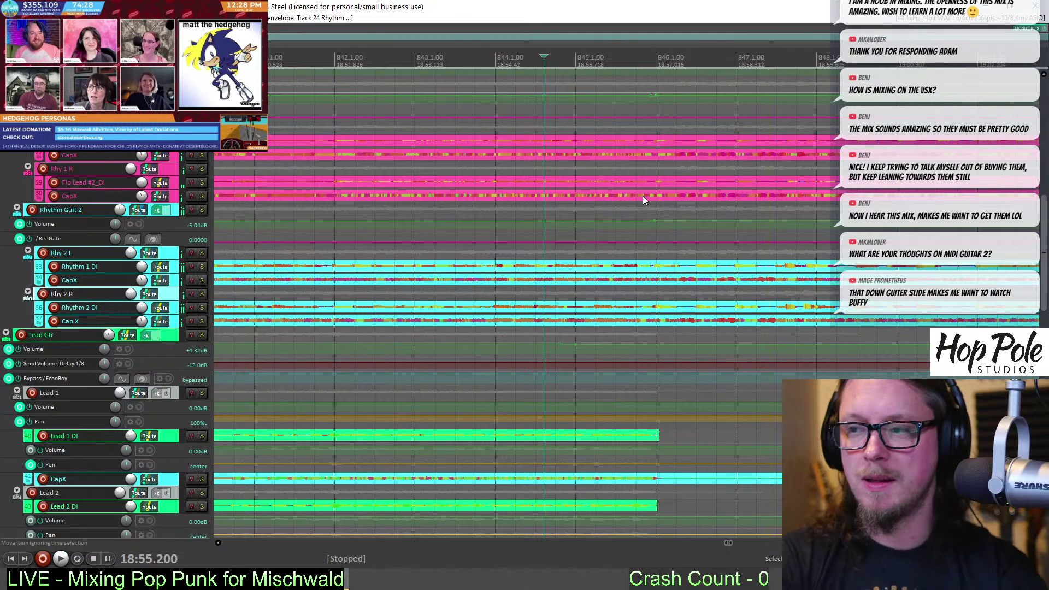
pyautogui.click(679, 221)
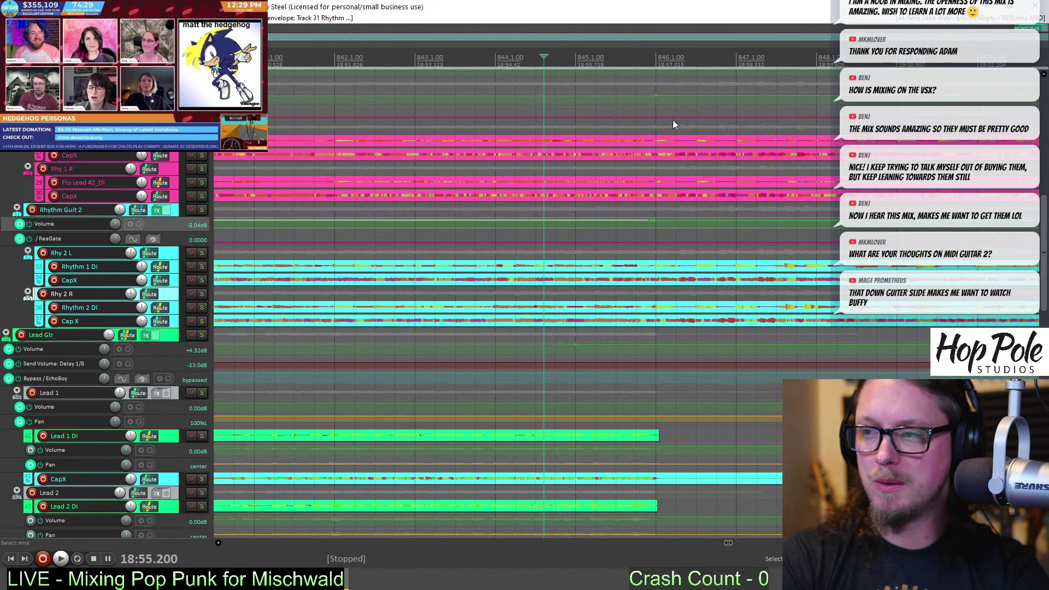
pyautogui.click(678, 96)
pyautogui.click(681, 220)
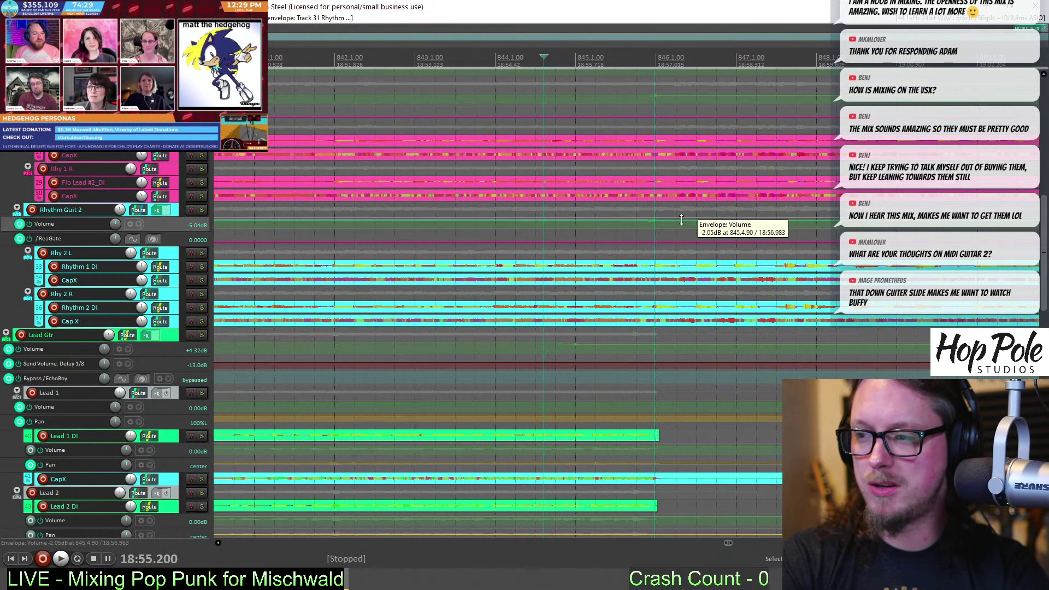
pyautogui.click(680, 96)
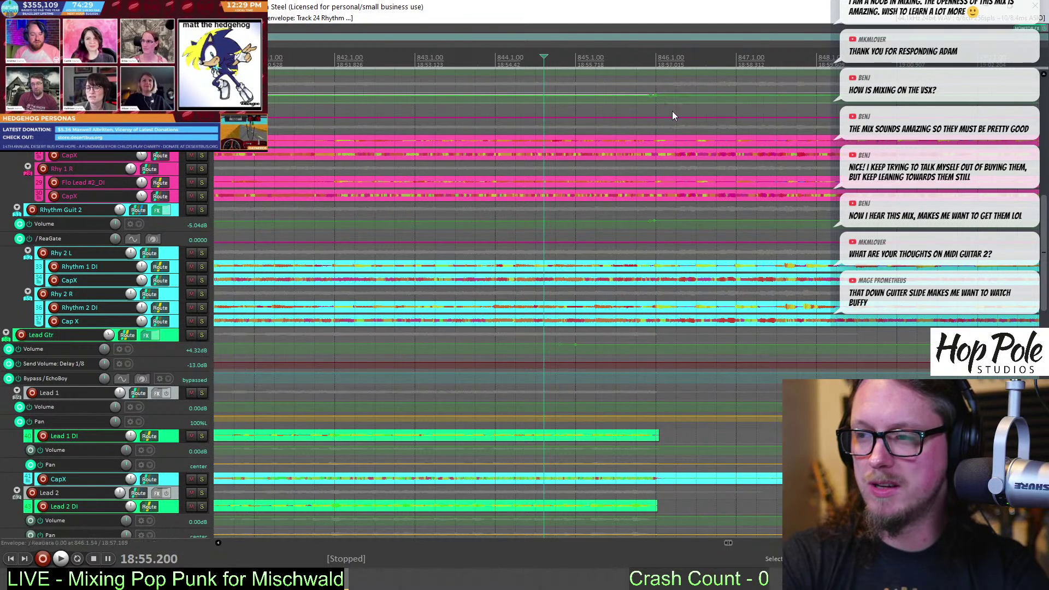
pyautogui.scroll(-3, 672, 111)
pyautogui.hscroll(3, 694, 187)
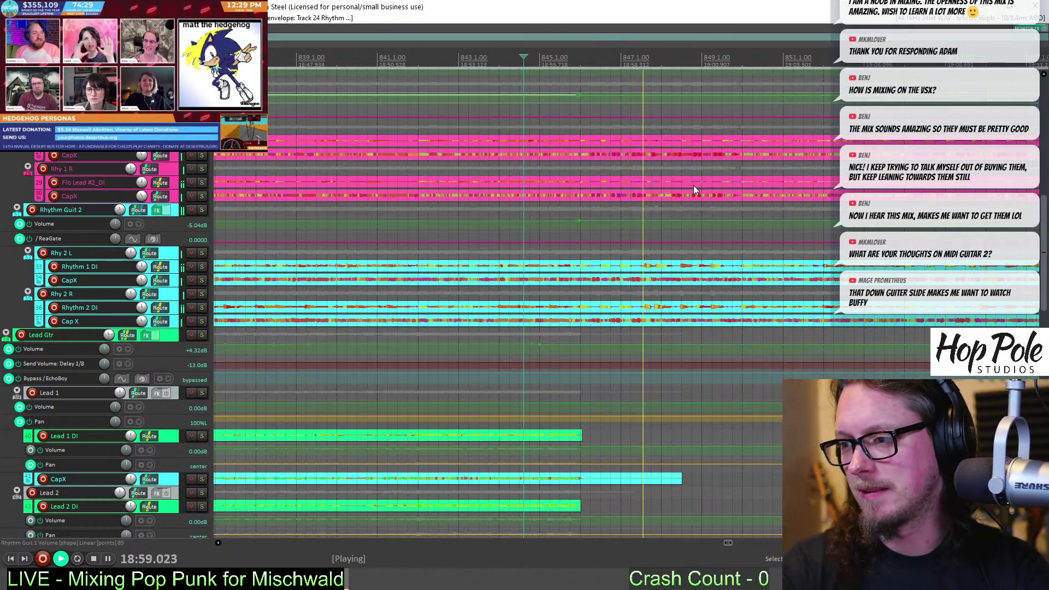
pyautogui.scroll(-3, 808, 243)
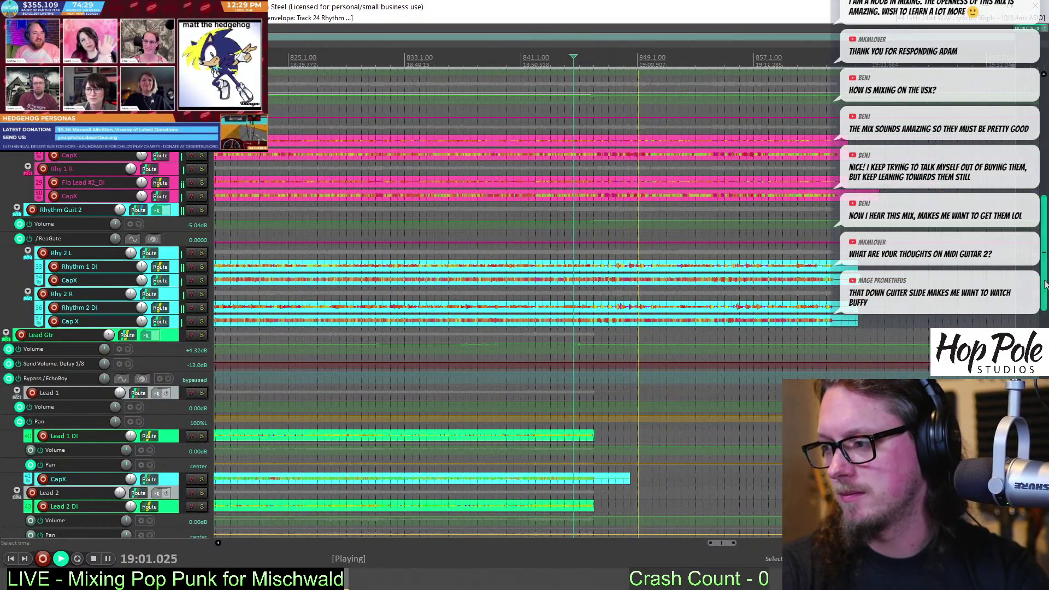
# Shorten the Rhy 1 R CapX item at the end of the song so it ends at about bar 863.1
pyautogui.scroll(3, 1044, 284)
pyautogui.click(841, 284)
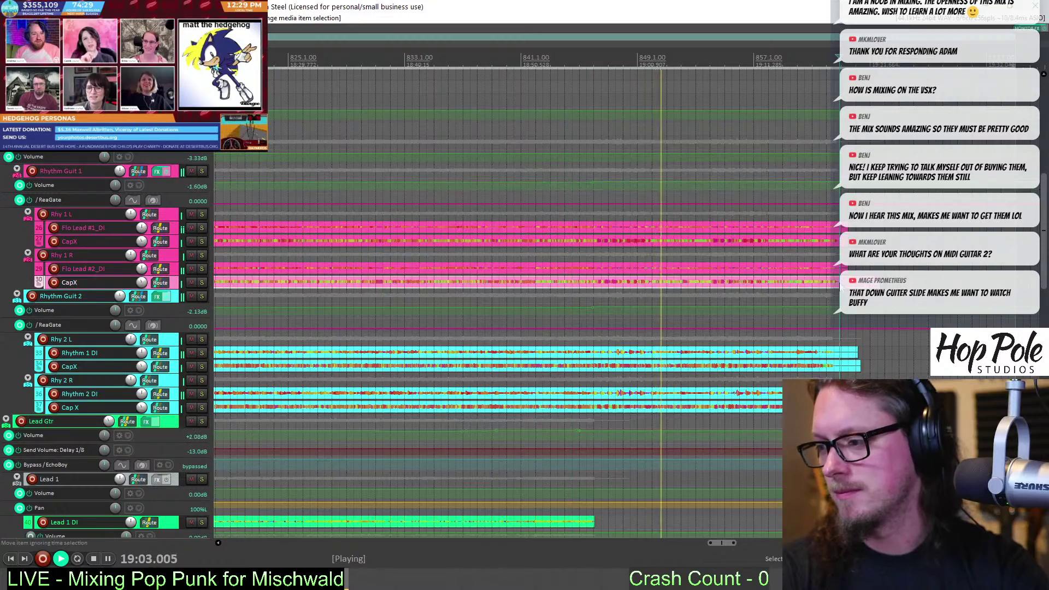
pyautogui.scroll(5, 830, 298)
pyautogui.moveTo(844, 283); pyautogui.dragTo(628, 283)
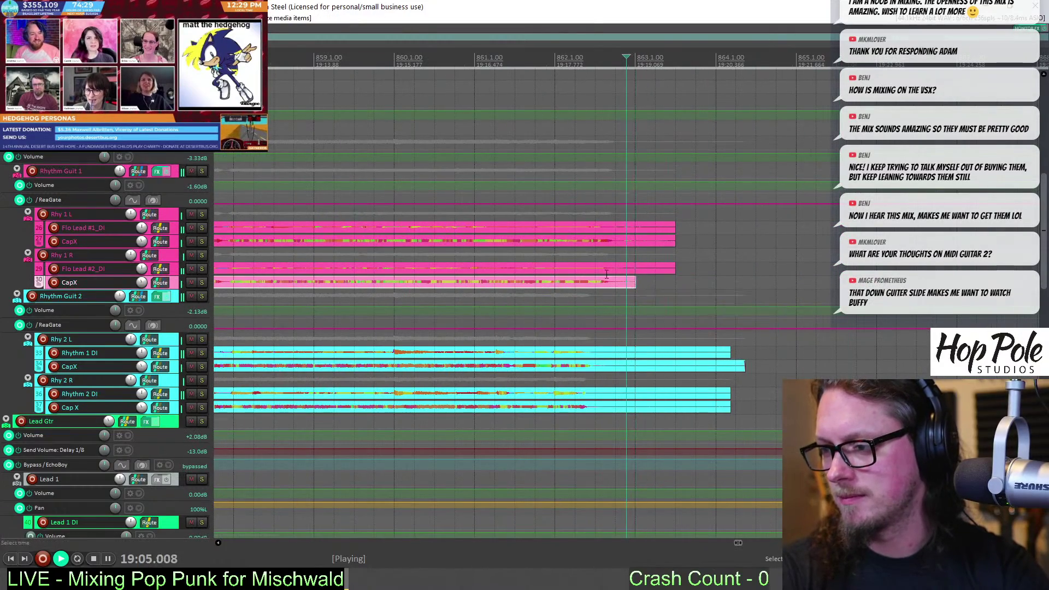
# Replay the section around bar 849, add Rhythm Guit 1 volume points just before bar 850.1, and raise the level after them to about +2.8 dB
pyautogui.scroll(-5, 628, 283)
pyautogui.click(338, 66)
pyautogui.scroll(5, 499, 158)
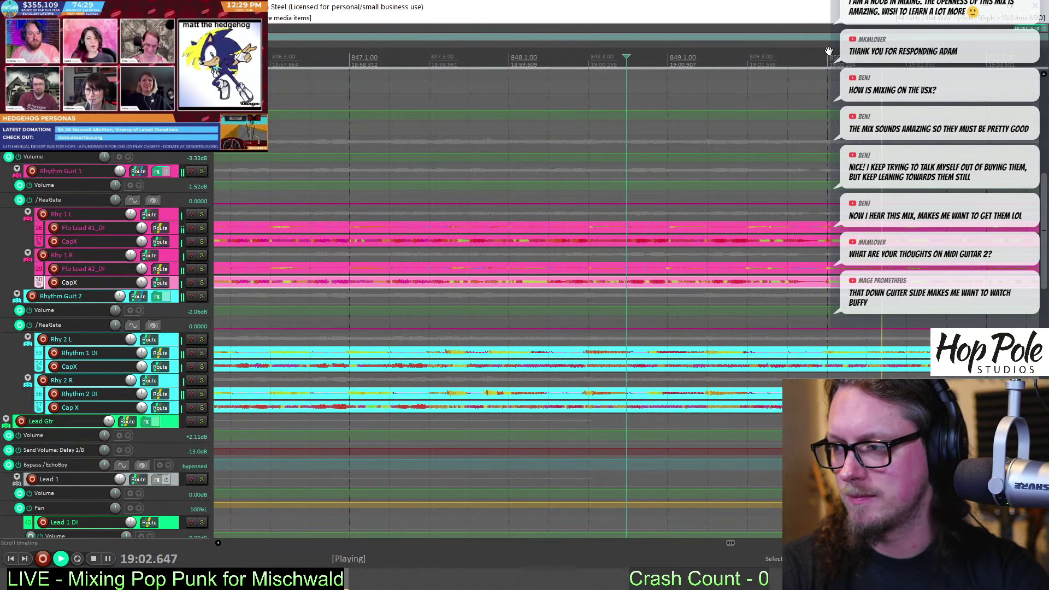
pyautogui.click(825, 60)
pyautogui.scroll(3, 684, 184)
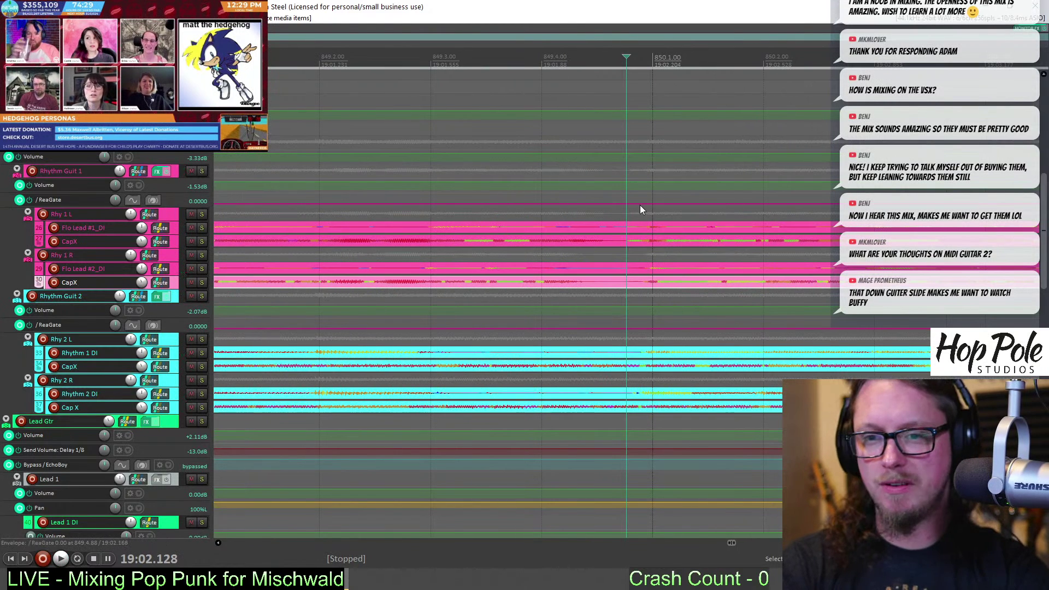
pyautogui.click(619, 187)
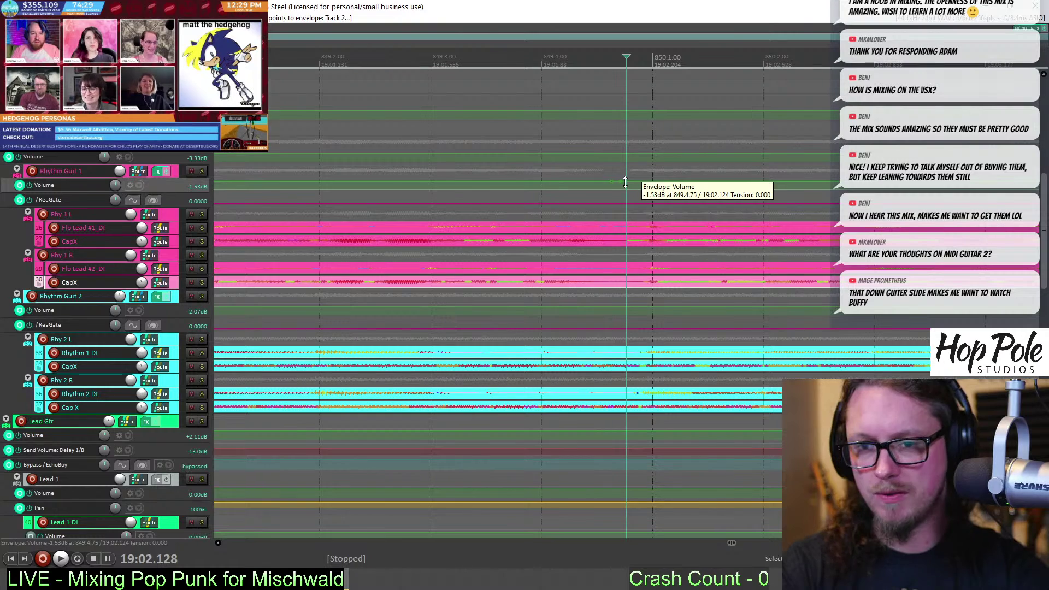
pyautogui.moveTo(632, 182); pyautogui.dragTo(642, 173)
# Play the raised Rhythm Guit 1 section and enlarge its volume envelope lane
pyautogui.press('space')
pyautogui.scroll(-7, 701, 164)
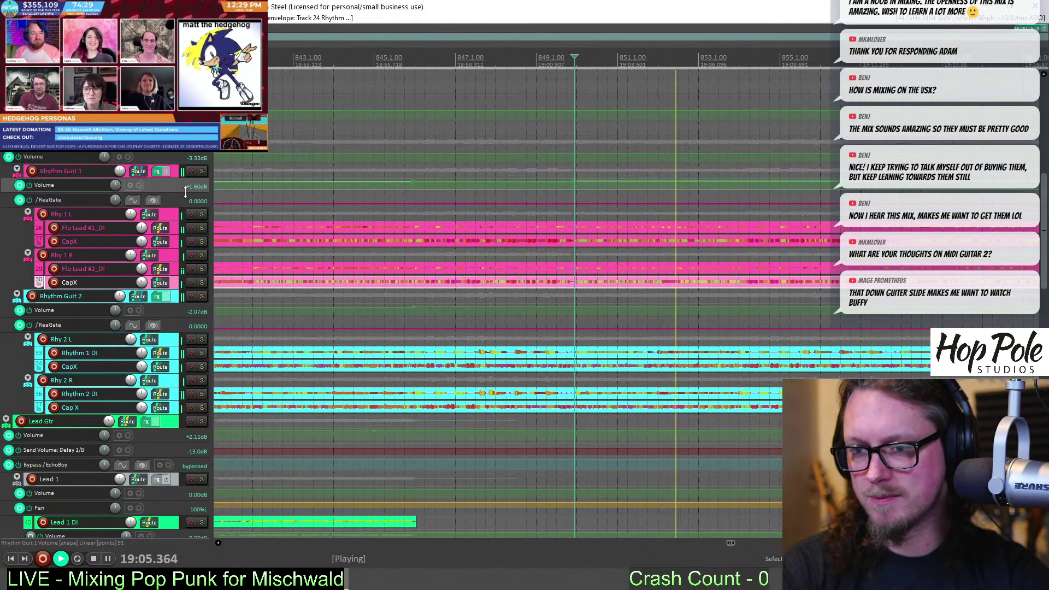
pyautogui.moveTo(186, 193); pyautogui.dragTo(186, 242)
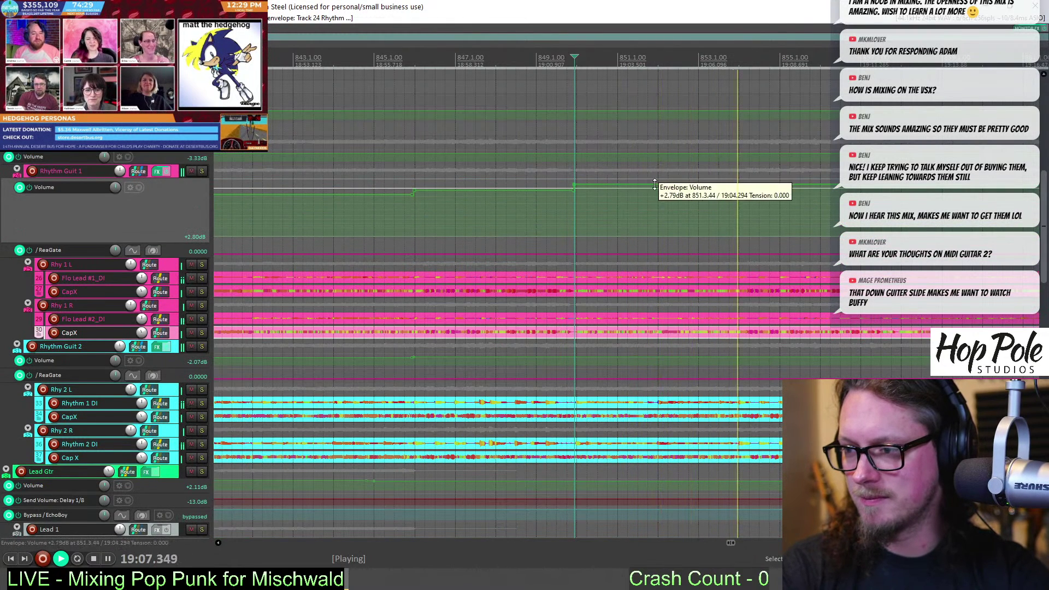
pyautogui.scroll(4, 703, 184)
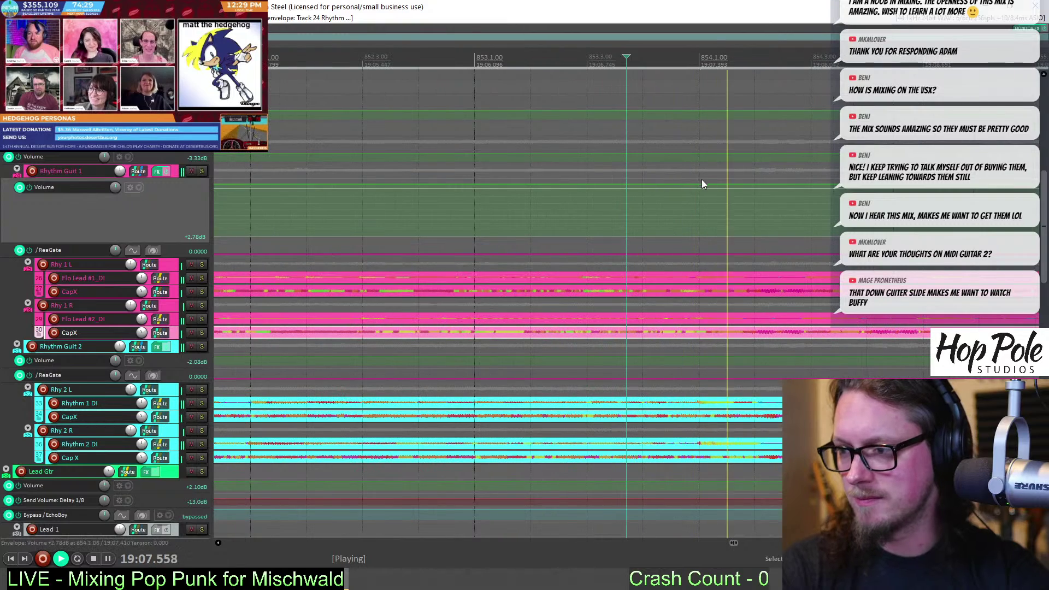
# Add Rhythm Guit 1 volume points just before bar 854.1, lower the level after them to about +1 dB, and play the change
pyautogui.press('space')
pyautogui.moveTo(701, 186); pyautogui.dragTo(741, 188)
pyautogui.scroll(-2, 737, 194)
pyautogui.scroll(-1, 737, 191)
pyautogui.press('space')
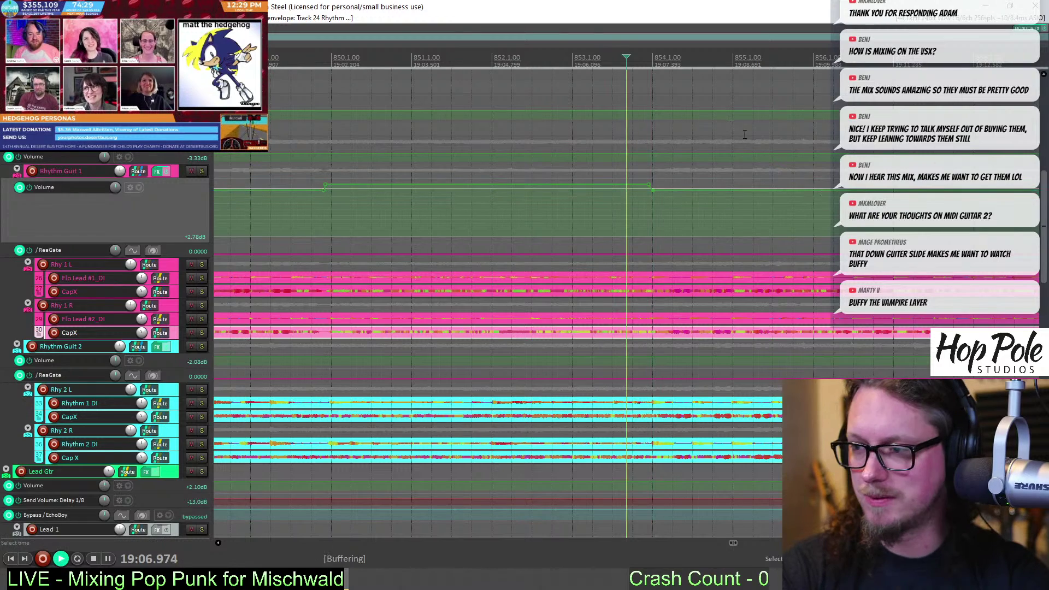
pyautogui.scroll(-2, 765, 146)
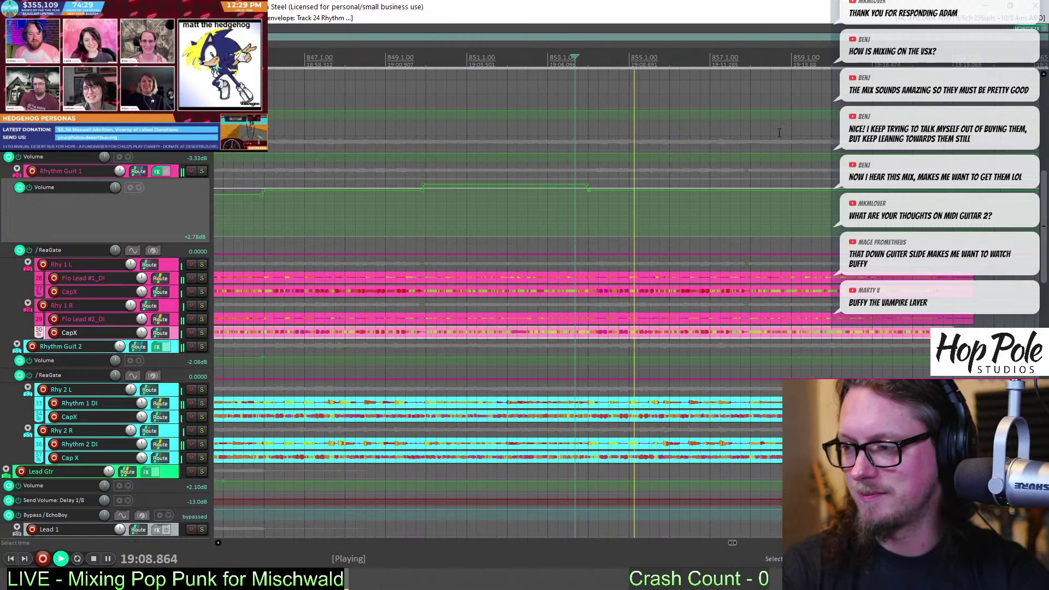
# Add Rhythm Guit 1 volume points just before bar 858.1, raise the level after them to about +3 dB, and resume playback
pyautogui.scroll(2, 781, 134)
pyautogui.moveTo(839, 132); pyautogui.dragTo(623, 162)
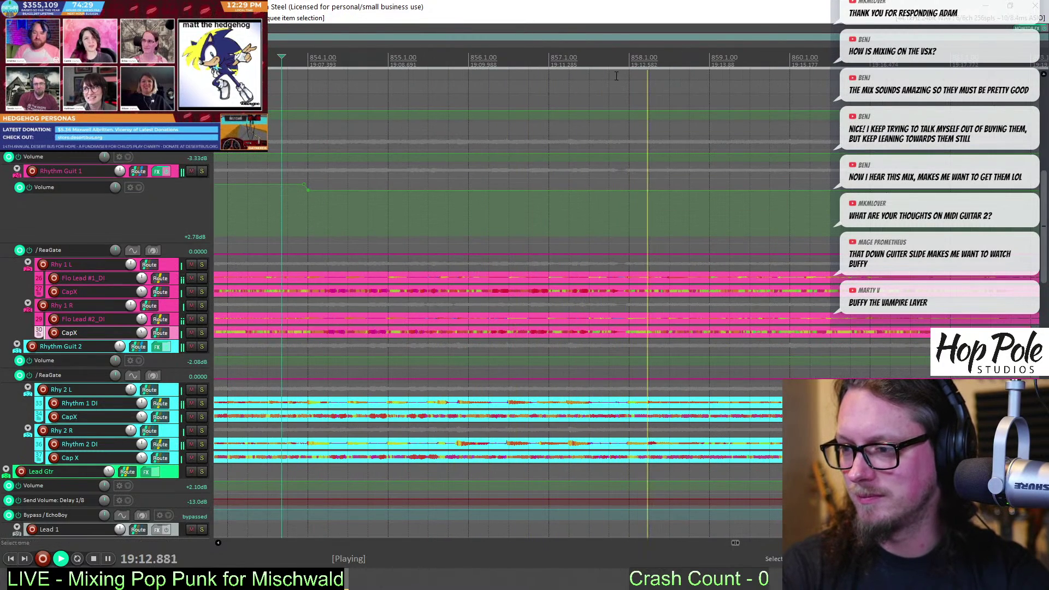
pyautogui.press('space')
pyautogui.click(614, 205)
pyautogui.moveTo(612, 208); pyautogui.dragTo(641, 176)
pyautogui.scroll(-3, 671, 192)
pyautogui.press('space')
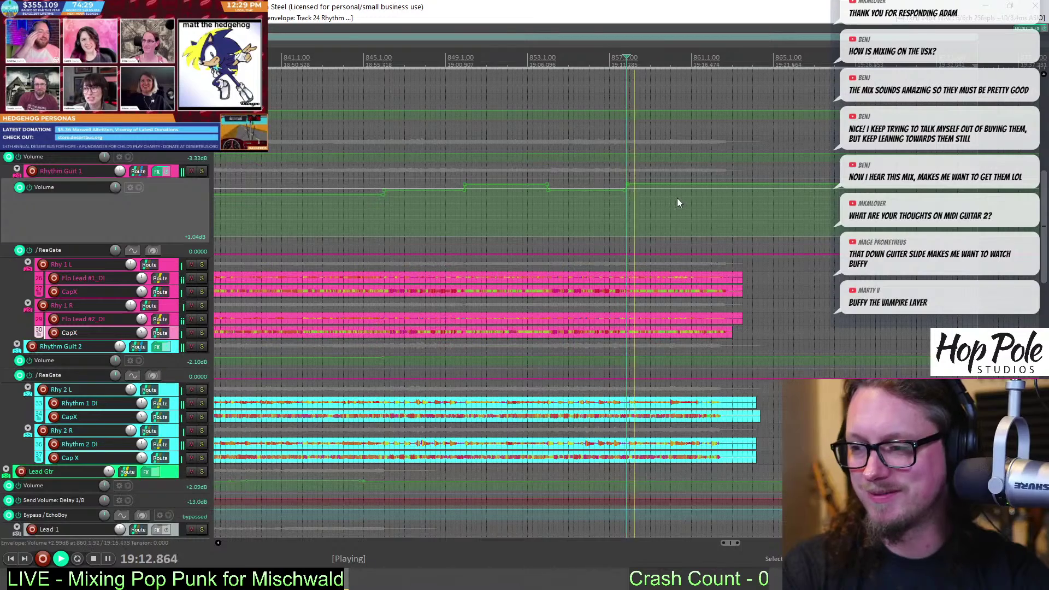
# Split the four Rhythm Guit 2 items just after bar 862.3, where the last chord fades, and delete their tails
pyautogui.scroll(2, 710, 197)
pyautogui.click(798, 415)
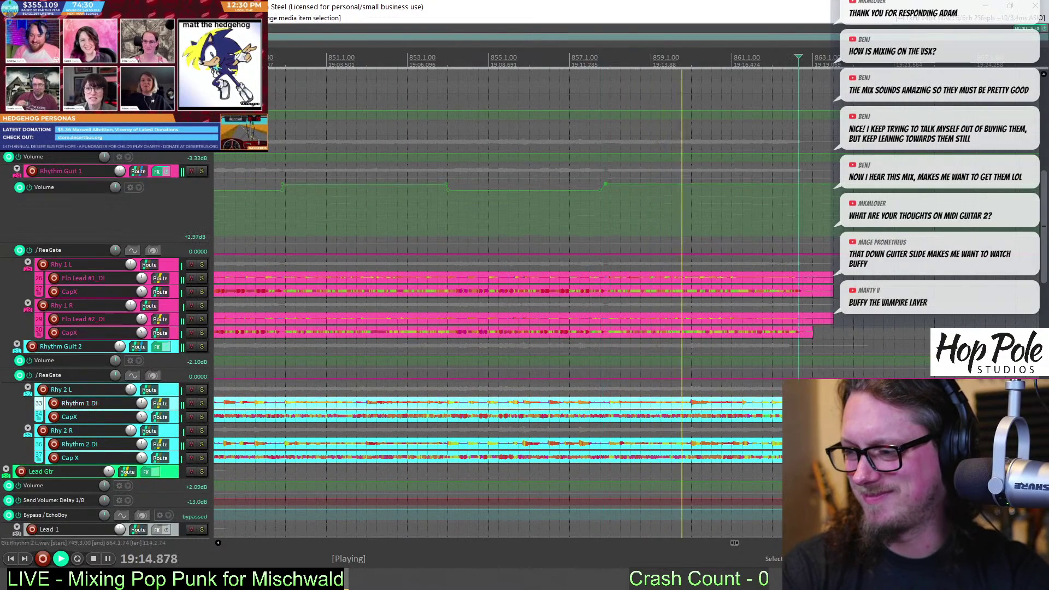
pyautogui.moveTo(809, 402); pyautogui.dragTo(836, 469)
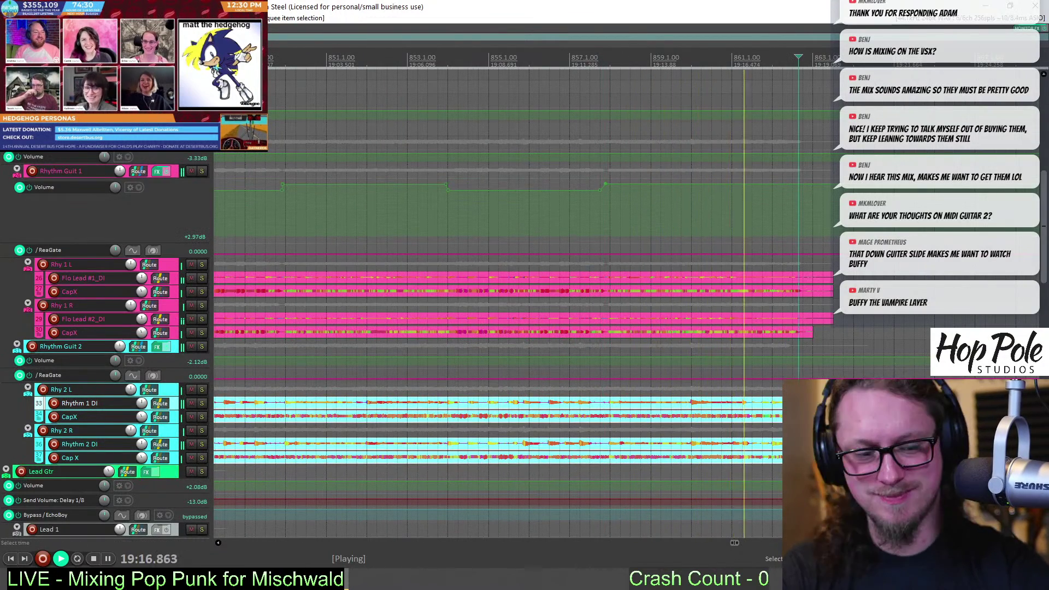
pyautogui.scroll(2, 742, 355)
pyautogui.press('s')
pyautogui.press('Delete')
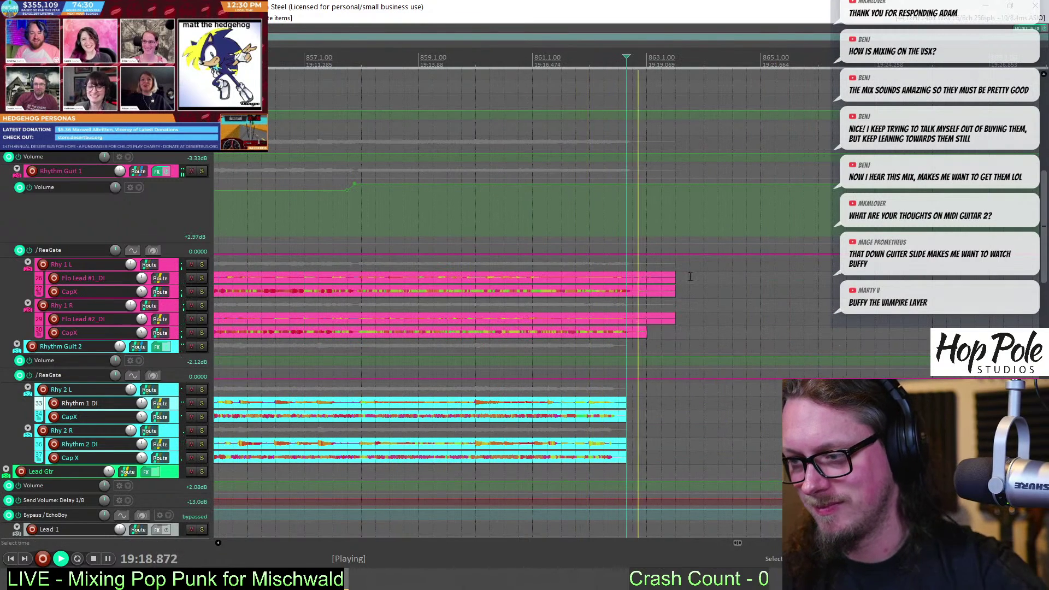
# Split the four Rhythm Guit 1 items at about 19:18.7 and delete their tails
pyautogui.scroll(3, 677, 279)
pyautogui.moveTo(671, 273); pyautogui.dragTo(563, 323)
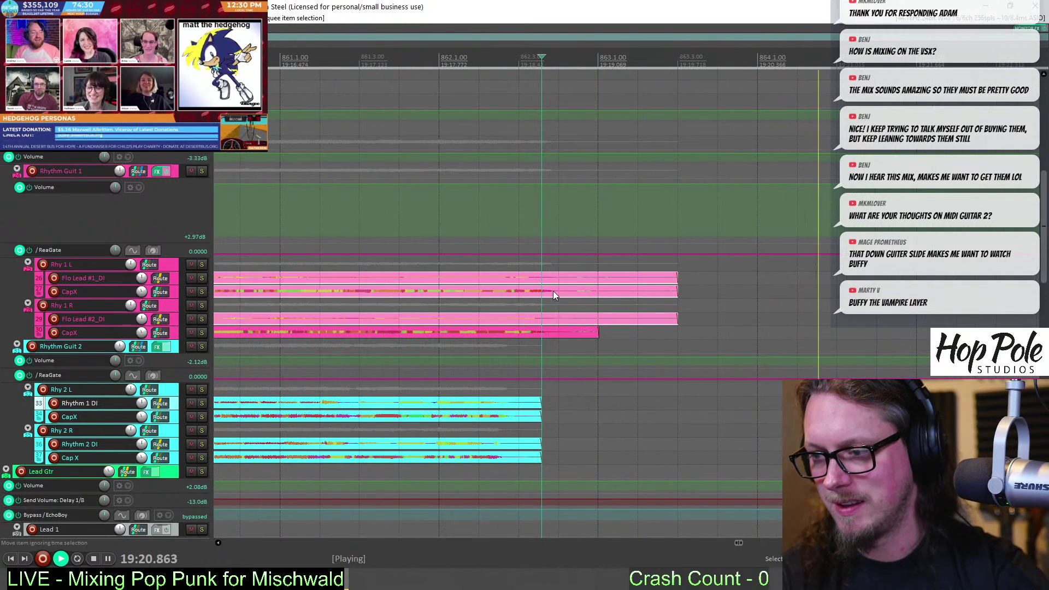
pyautogui.click(553, 291)
pyautogui.moveTo(560, 262); pyautogui.dragTo(713, 362)
pyautogui.press('s')
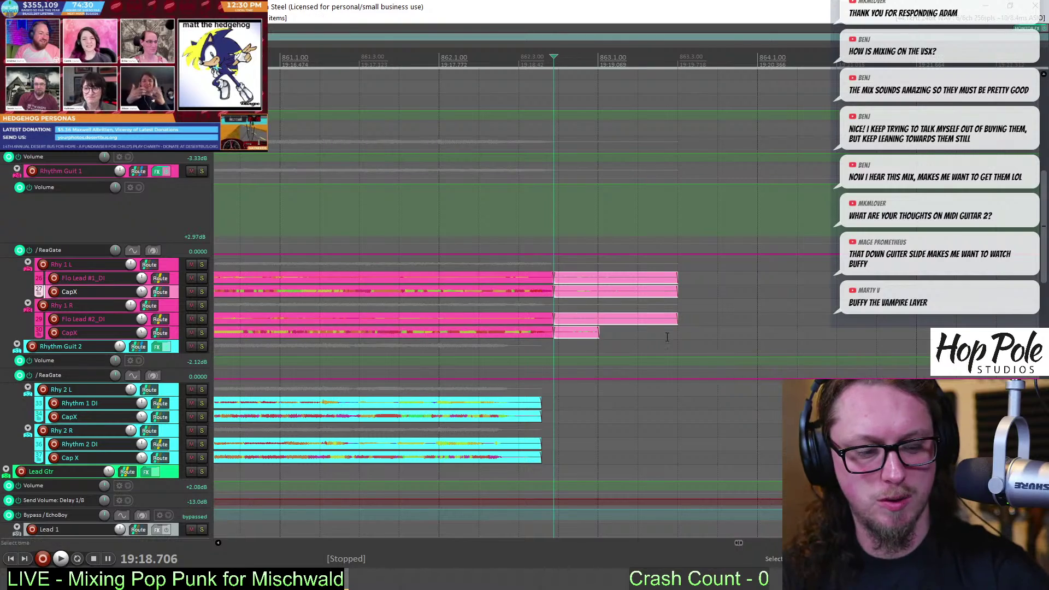
pyautogui.press('Delete')
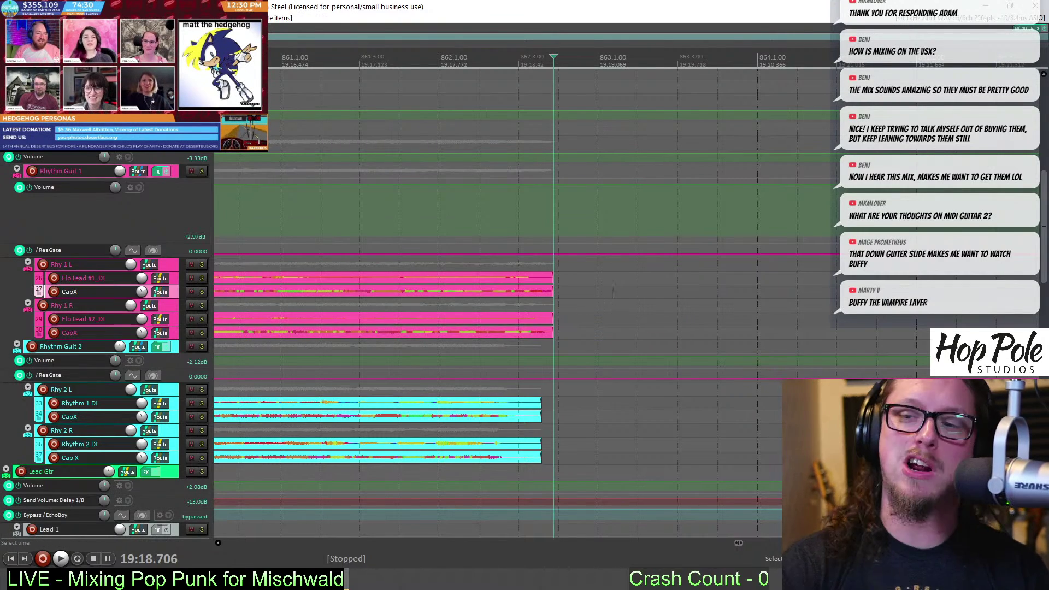
# Play the song's ending, split the Bass - DI item at about 19:18.55, and delete its silent tail
pyautogui.scroll(-4, 612, 293)
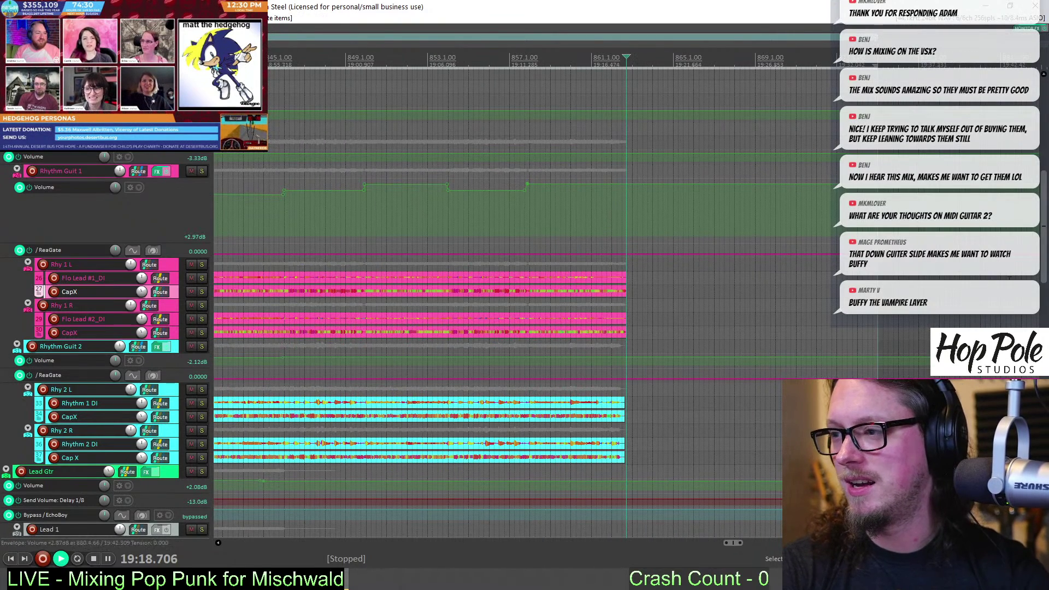
pyautogui.press('space')
pyautogui.scroll(6, 491, 274)
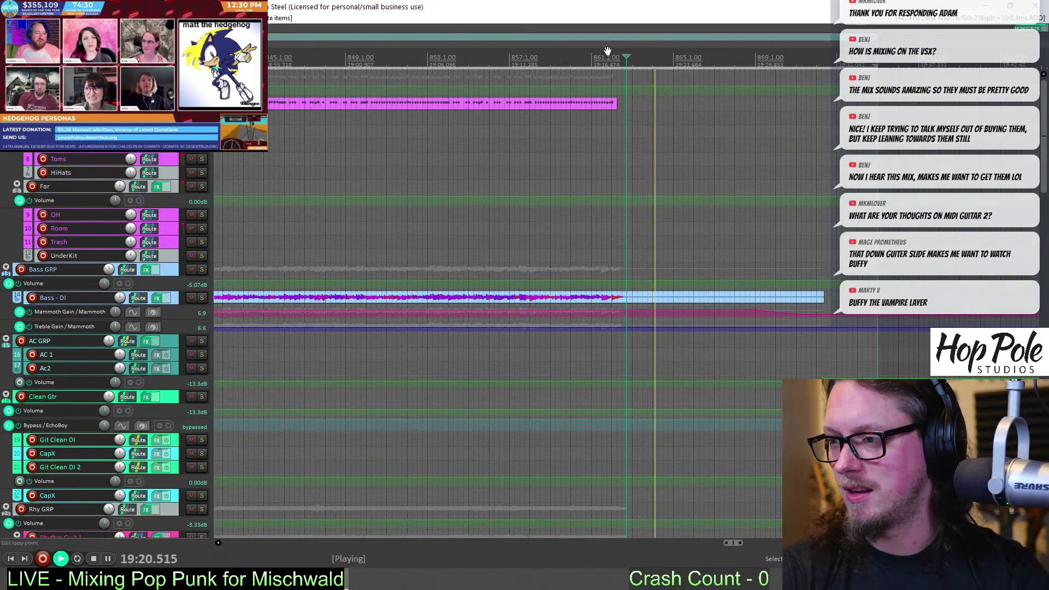
pyautogui.click(606, 52)
pyautogui.scroll(3, 607, 52)
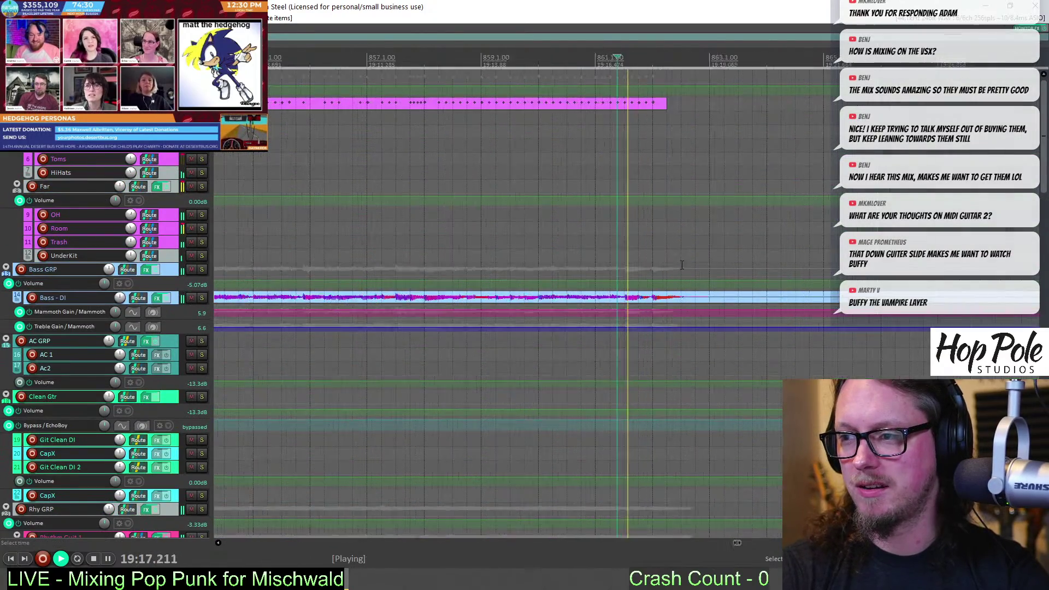
pyautogui.click(709, 297)
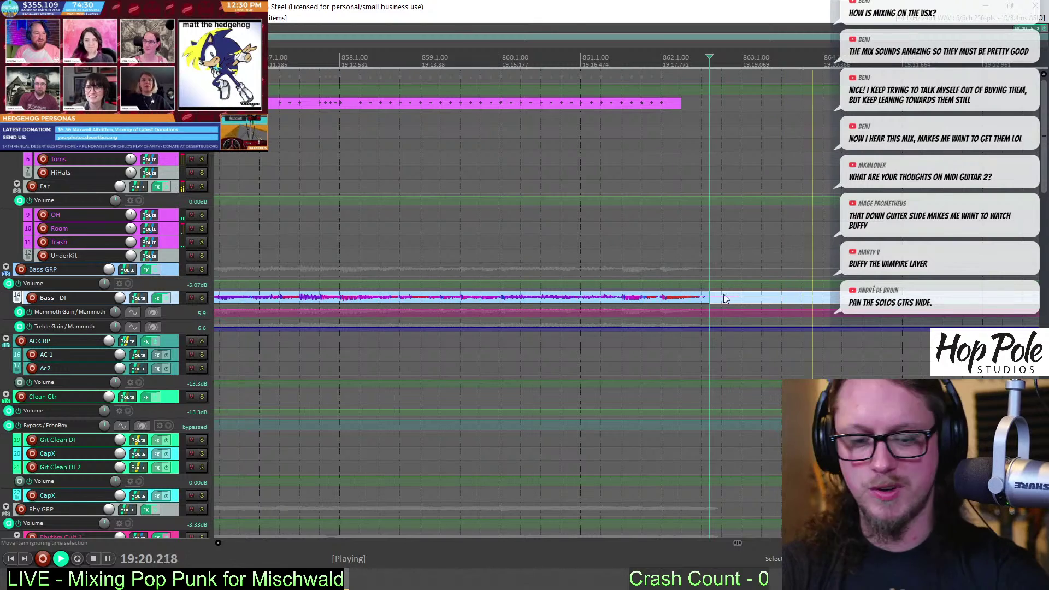
# Adjust the end edge of the song 4 region and set the time selection to that region
pyautogui.scroll(-3, 581, 297)
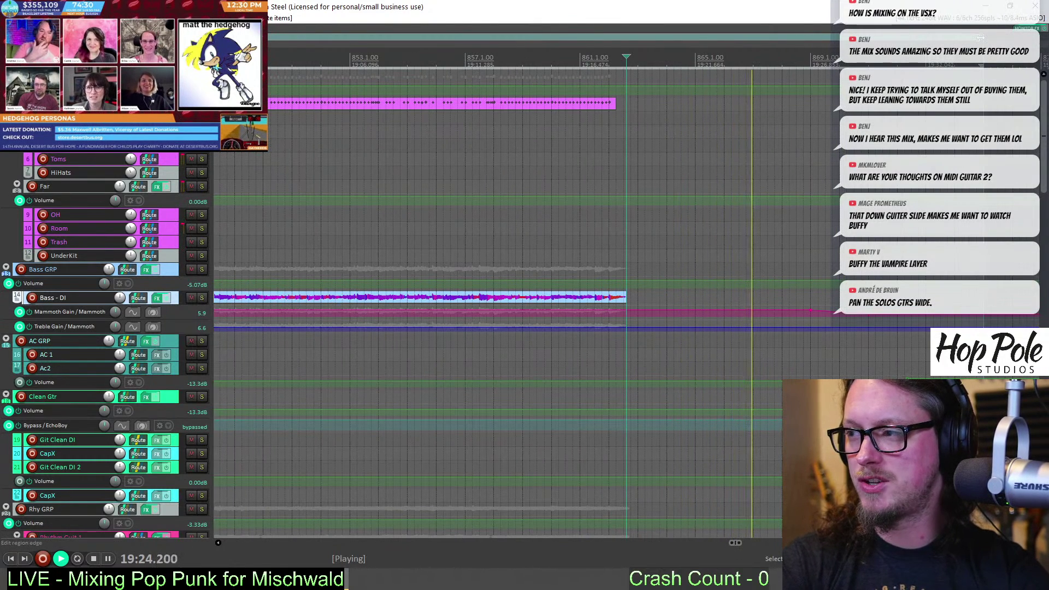
pyautogui.press('space')
pyautogui.scroll(-10, 473, 38)
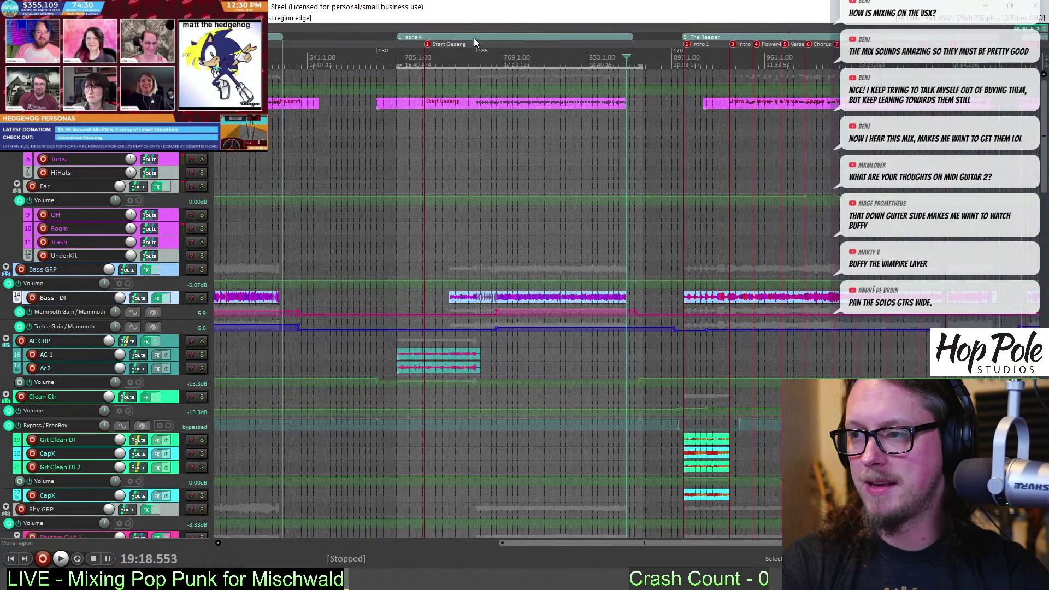
pyautogui.click(469, 35)
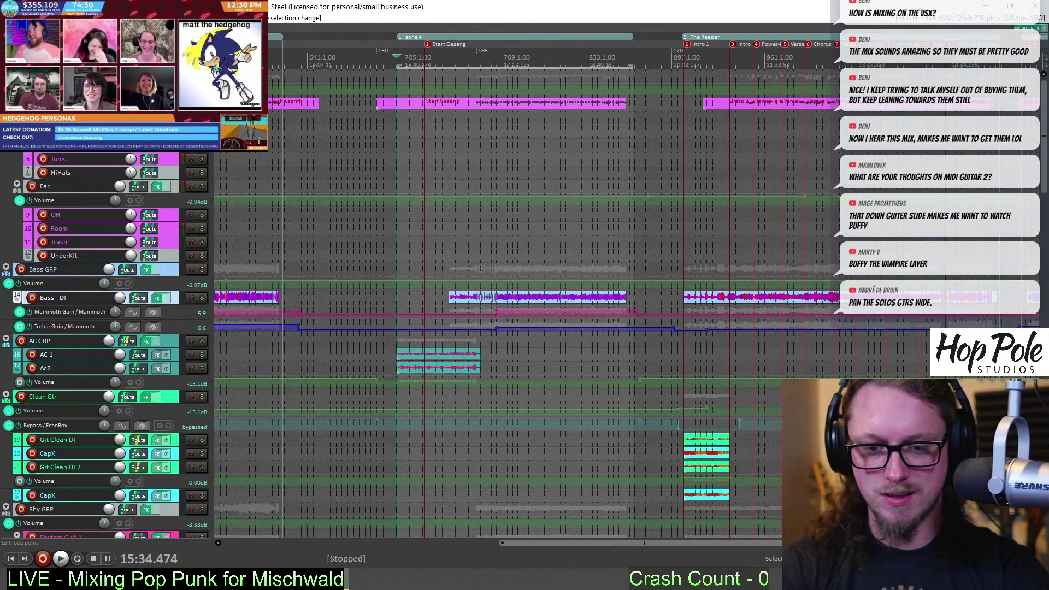
# Place the edit cursor just before bar 833.1 and bring the Lead2 Gtr tracks and their pan envelopes into view
pyautogui.scroll(-2, 744, 68)
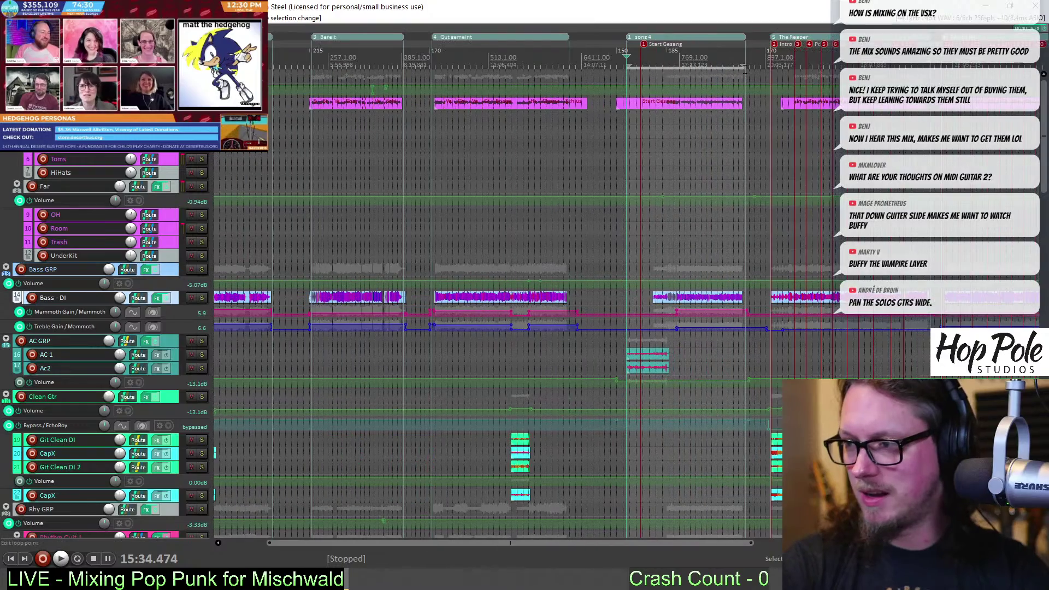
pyautogui.click(722, 64)
pyautogui.scroll(5, 722, 63)
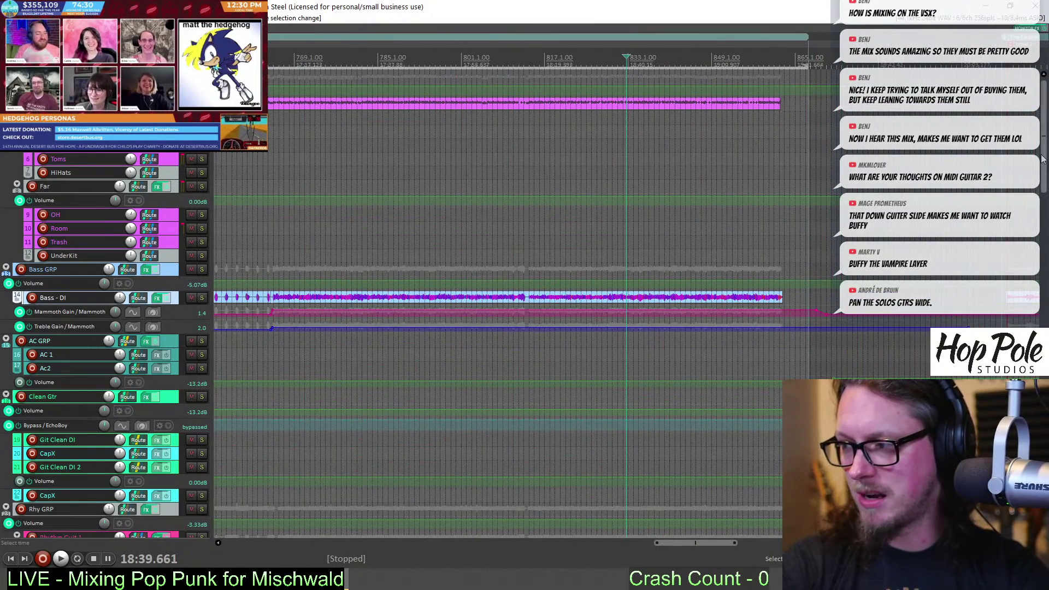
pyautogui.moveTo(1044, 159); pyautogui.dragTo(1043, 300)
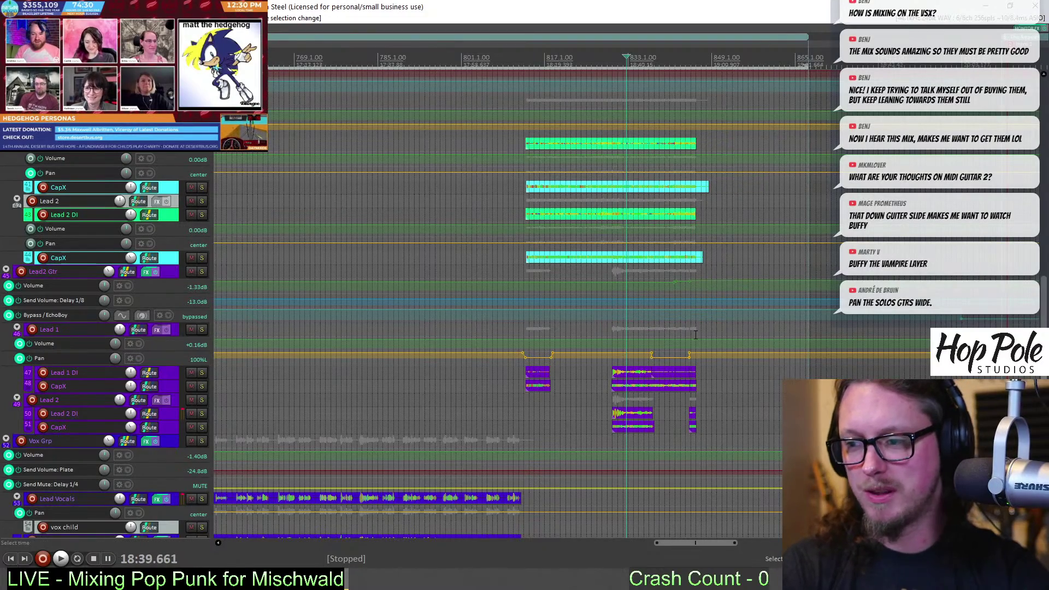
pyautogui.scroll(2, 580, 406)
pyautogui.scroll(-2, 567, 328)
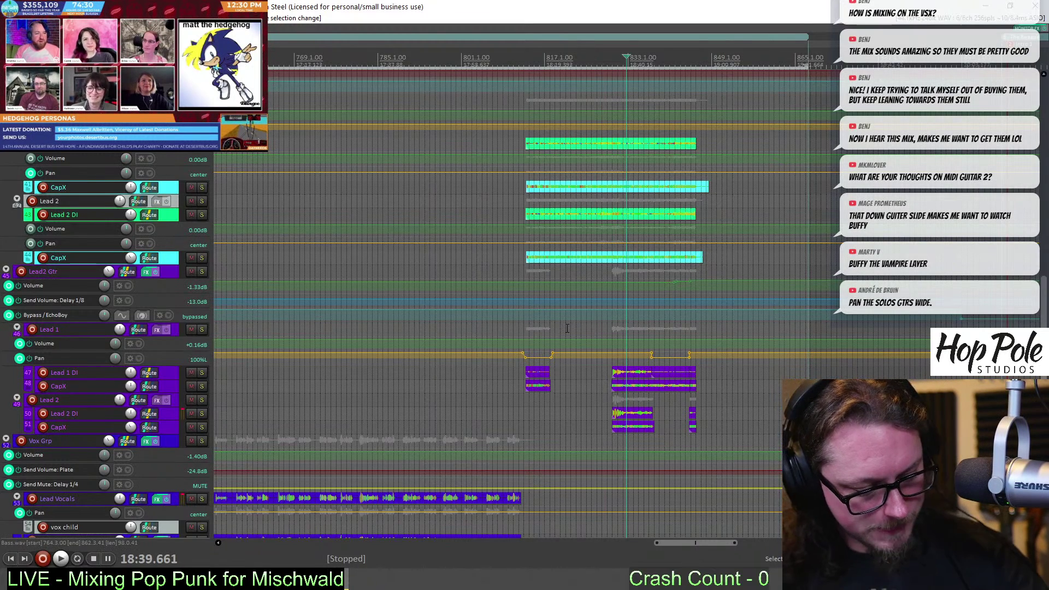
# Place the edit cursor just before the start of the song 4 region and show the mixer
pyautogui.scroll(-2, 608, 244)
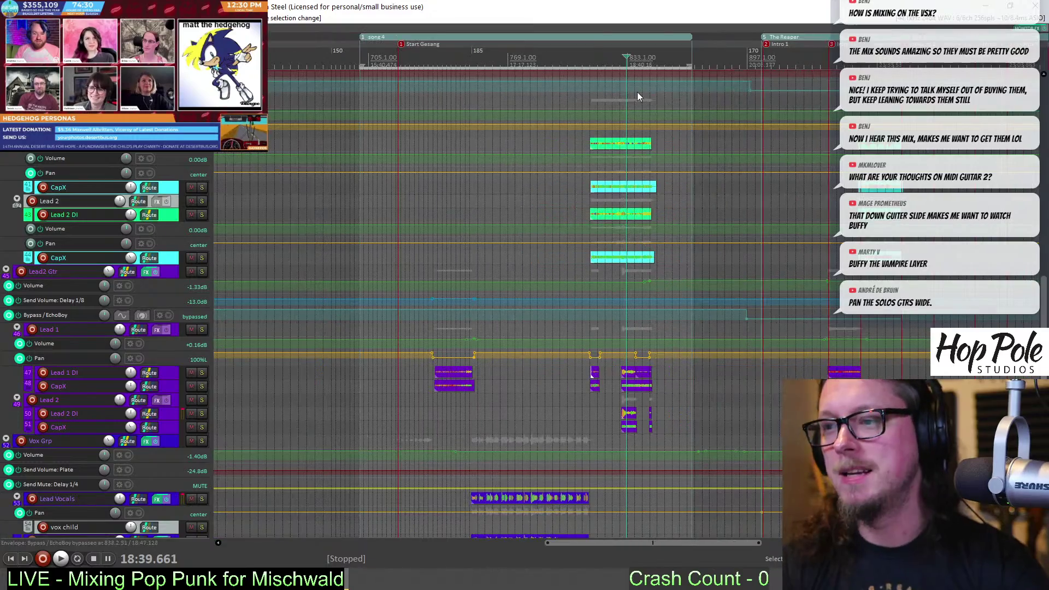
pyautogui.click(358, 59)
pyautogui.scroll(12, 358, 58)
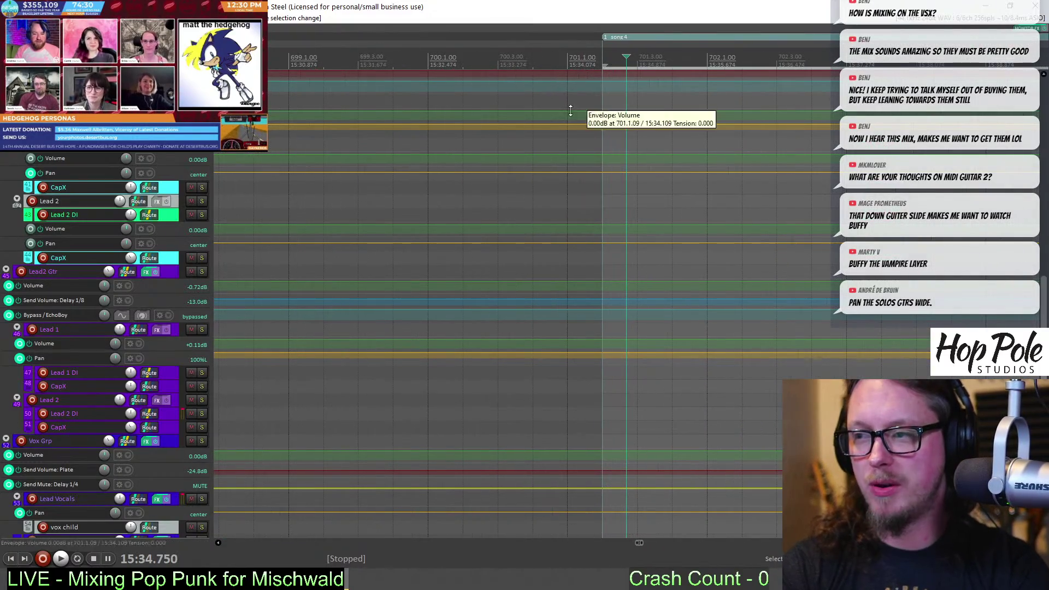
pyautogui.scroll(1, 694, 203)
pyautogui.scroll(-14, 693, 203)
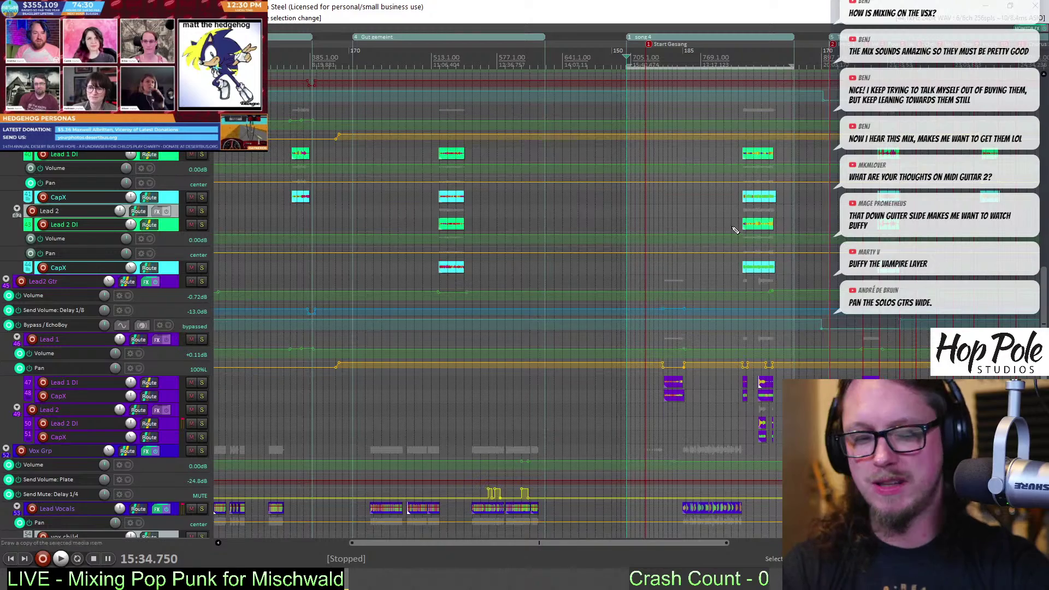
pyautogui.hotkey('ctrl', 'm')
pyautogui.scroll(10, 624, 74)
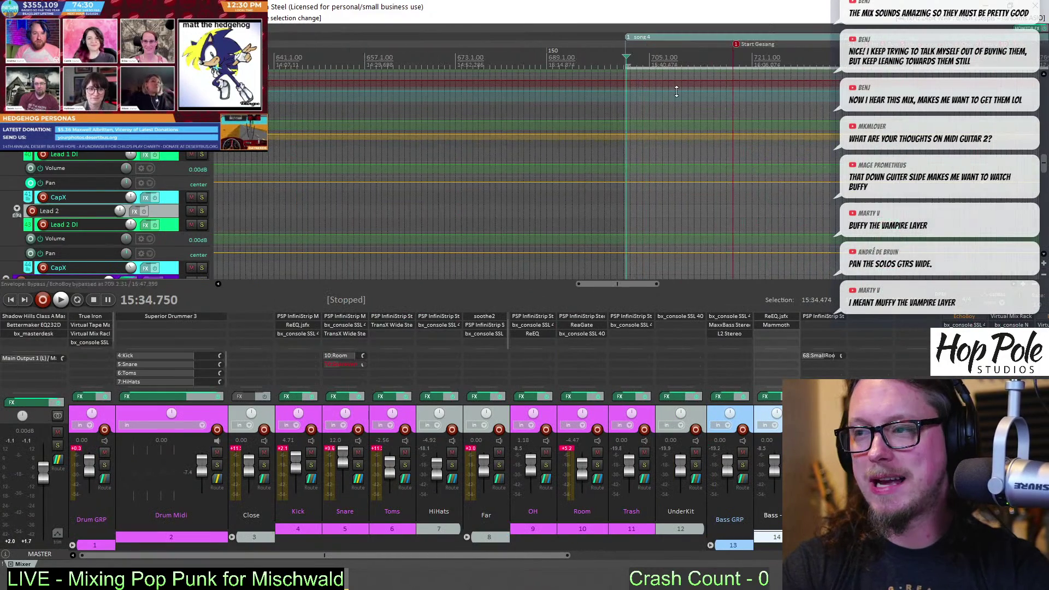
pyautogui.scroll(4, 624, 74)
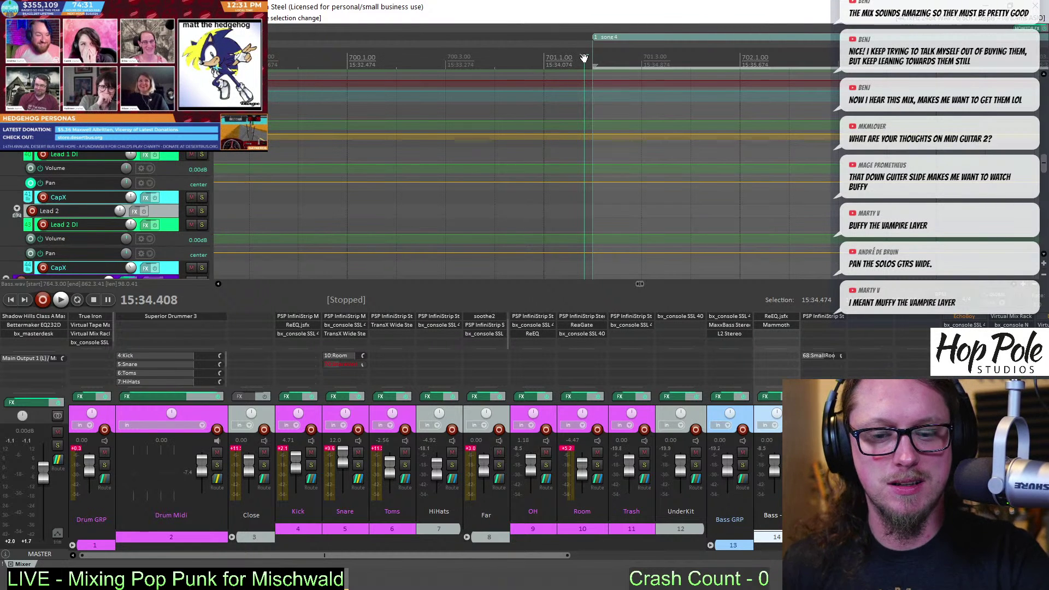
# Play song 4 from its start through to its ending, and stop playback
pyautogui.press('space')
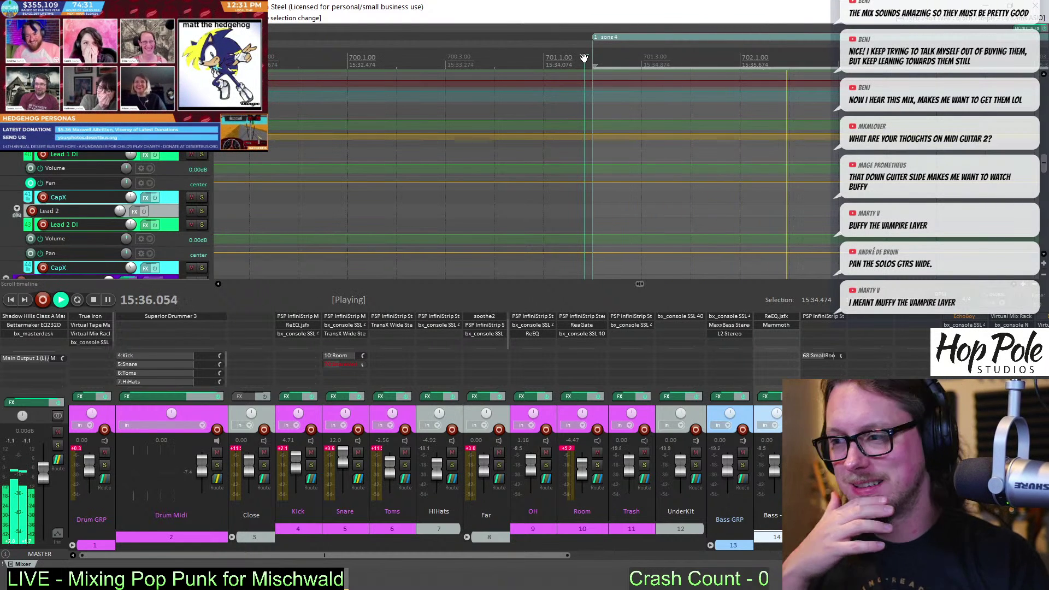
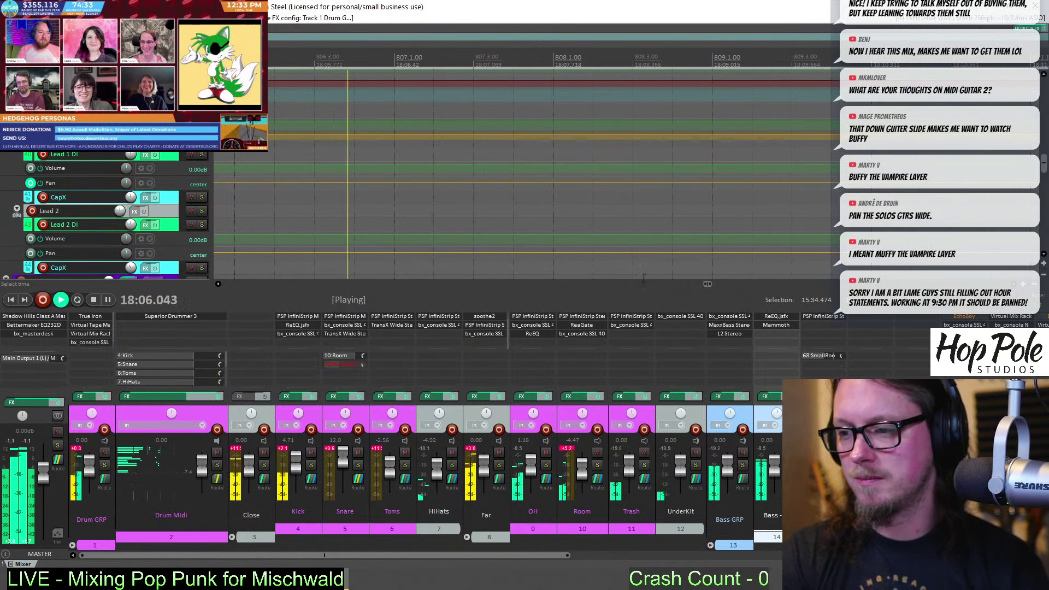
pyautogui.scroll(10, 472, 246)
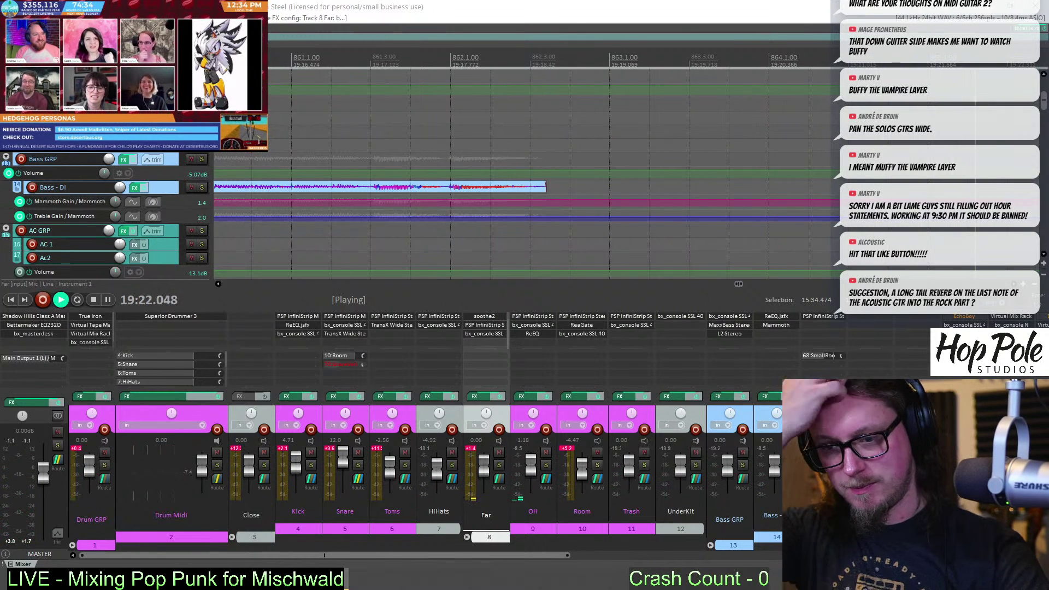
pyautogui.press('space')
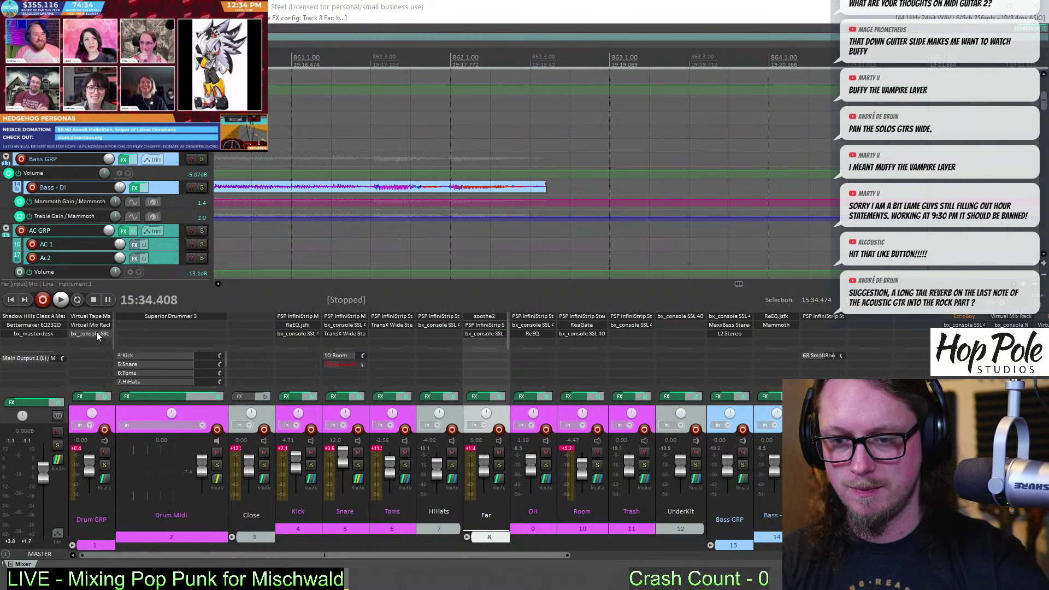
# Check the bx_console SSL 4000 E plug-in on the Drum GRP track and close its window
pyautogui.click(96, 332)
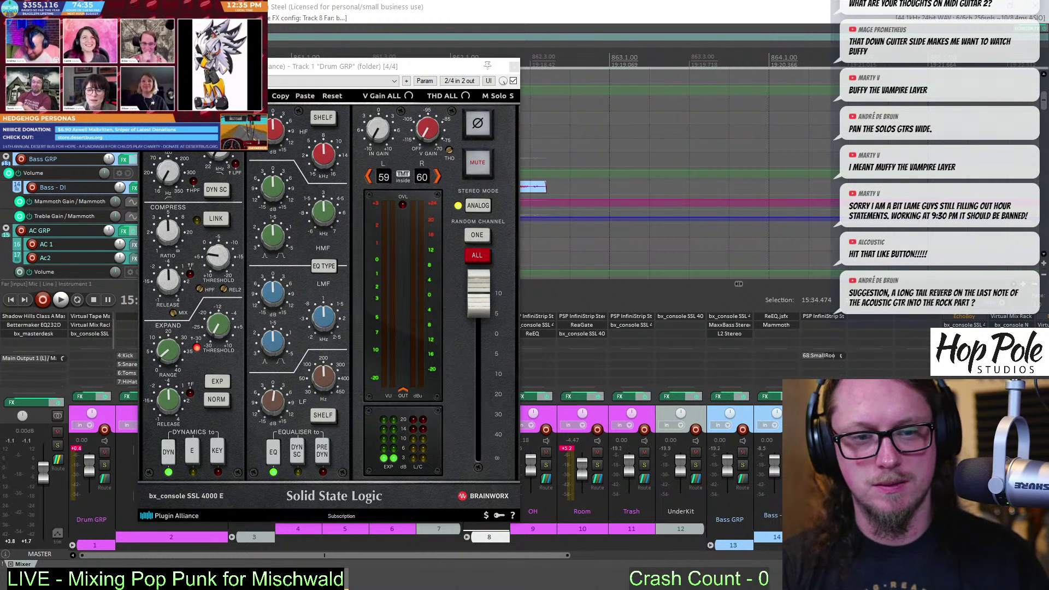
pyautogui.click(389, 66)
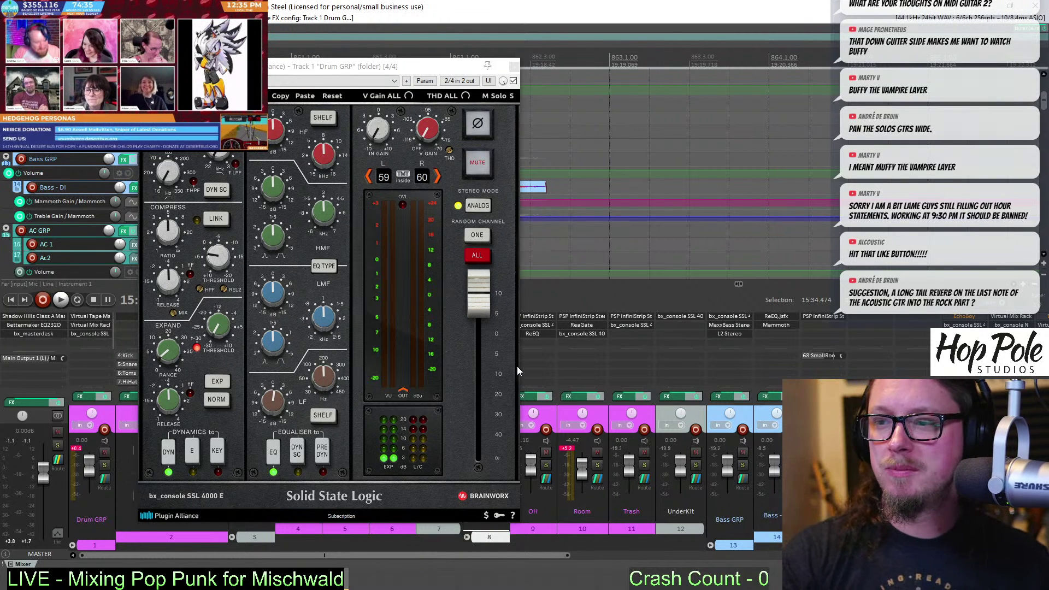
pyautogui.click(514, 66)
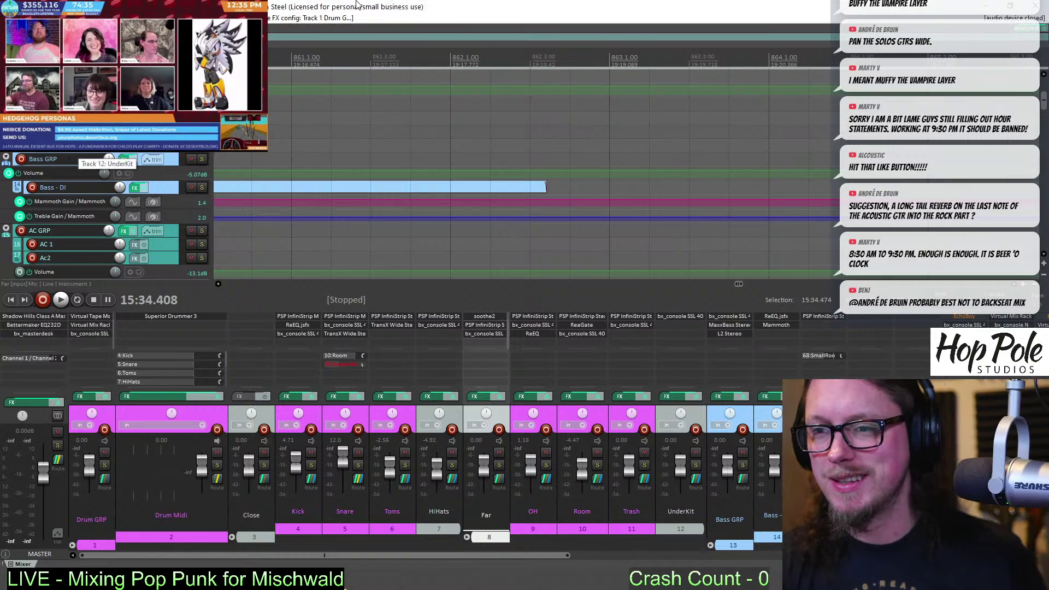
# Place the edit cursor just before song 4's first Lead Vocals item and bring the vocal channels into view in the mixer
pyautogui.scroll(-10, 560, 94)
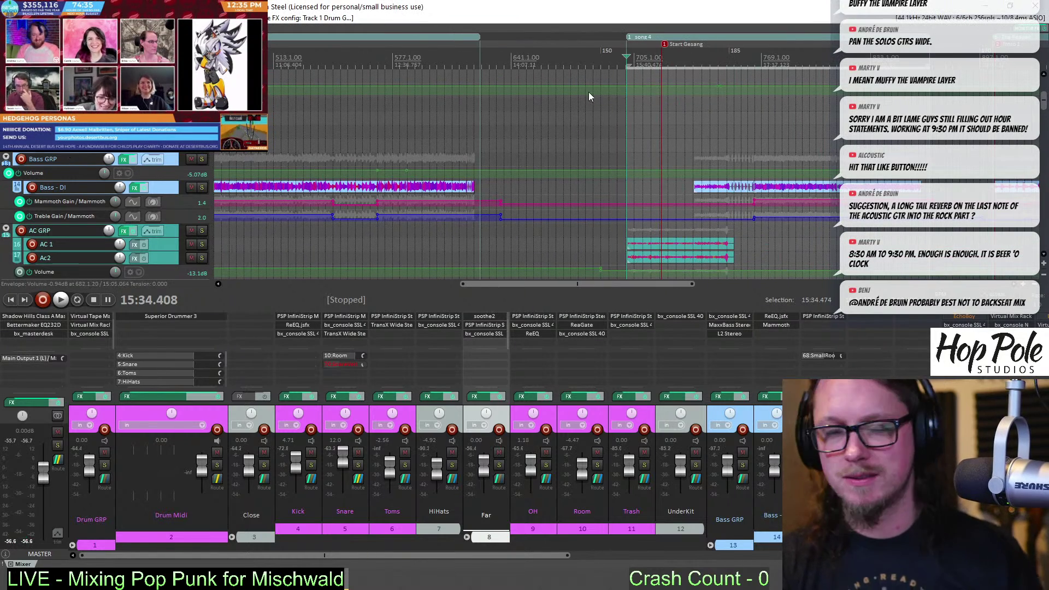
pyautogui.scroll(4, 695, 74)
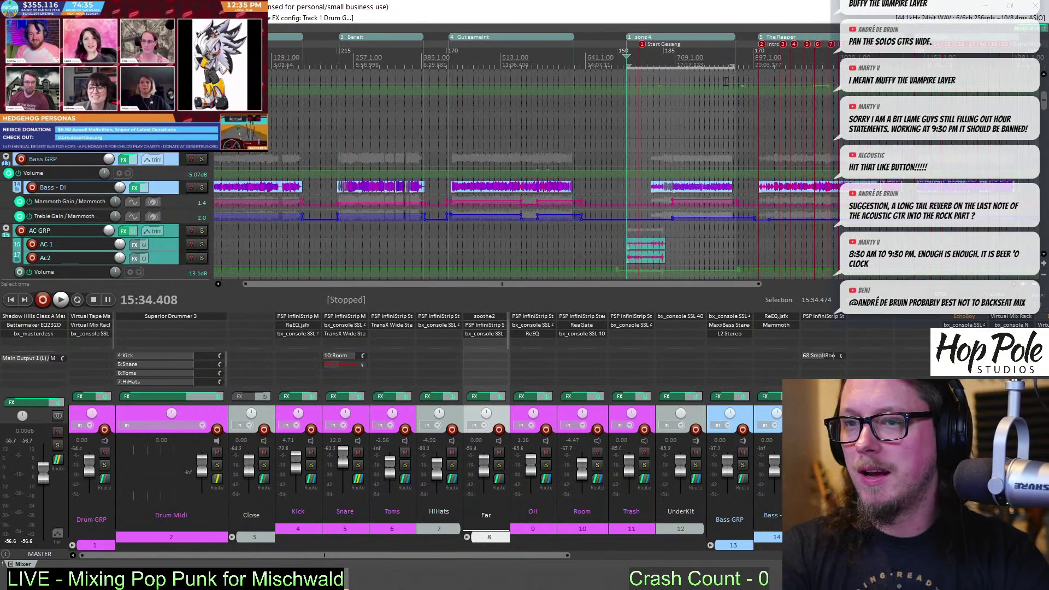
pyautogui.moveTo(1043, 101); pyautogui.dragTo(1025, 195)
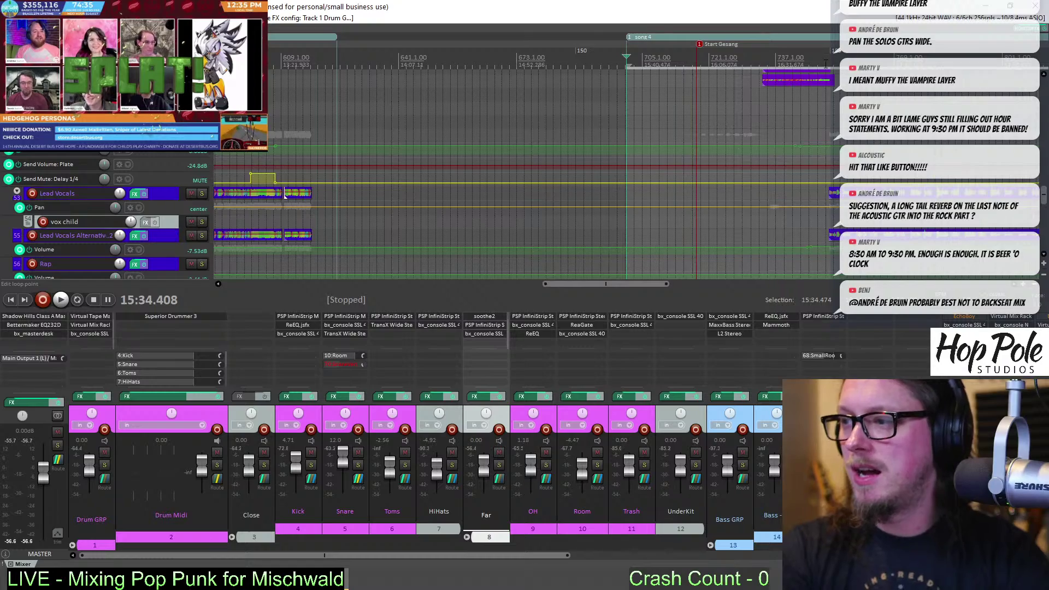
pyautogui.click(826, 64)
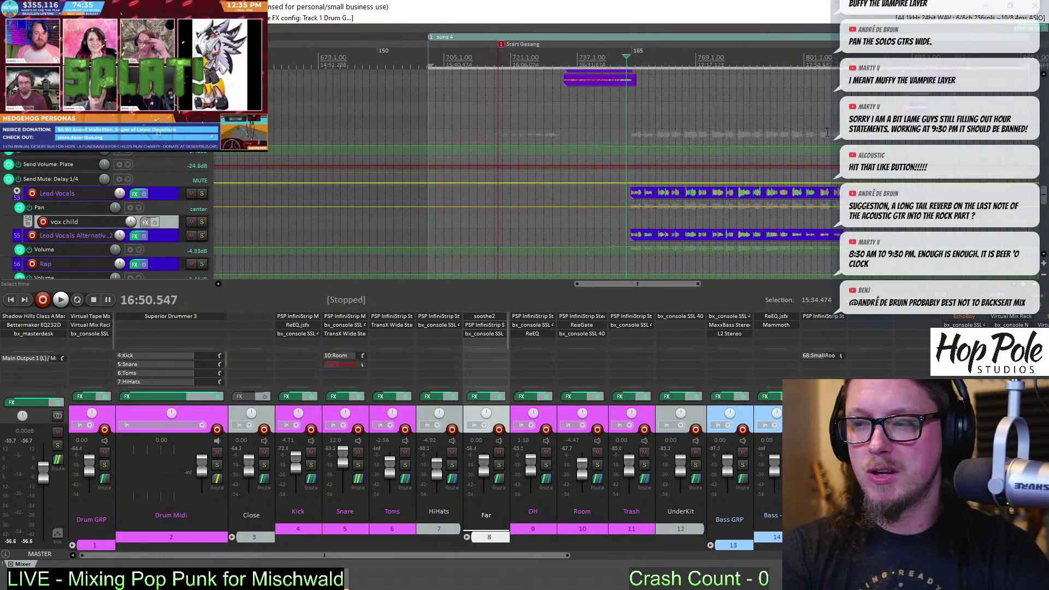
pyautogui.scroll(2, 827, 132)
pyautogui.moveTo(334, 555); pyautogui.dragTo(743, 458)
# Delete the media items of all songs before song 4 on the vocal, guitar, bass and drum tracks
pyautogui.scroll(-6, 671, 234)
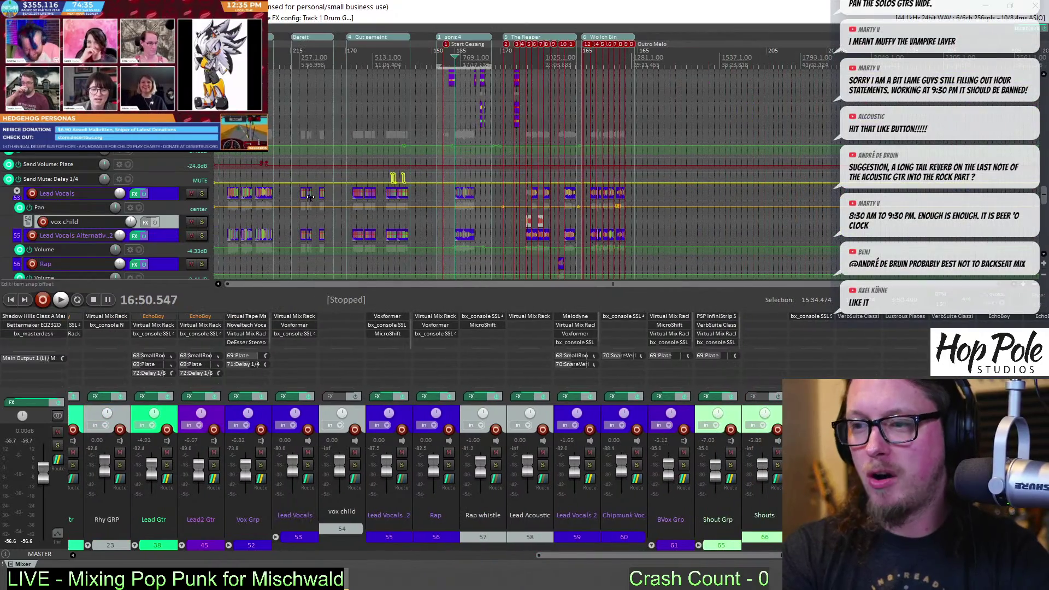
pyautogui.scroll(-10, 267, 189)
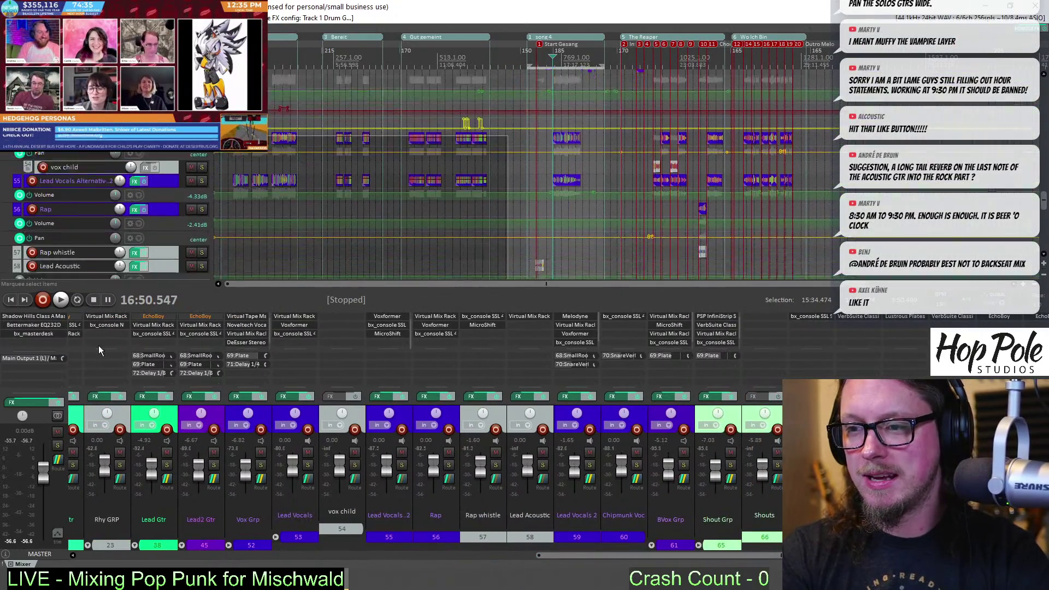
pyautogui.scroll(-3, 295, 207)
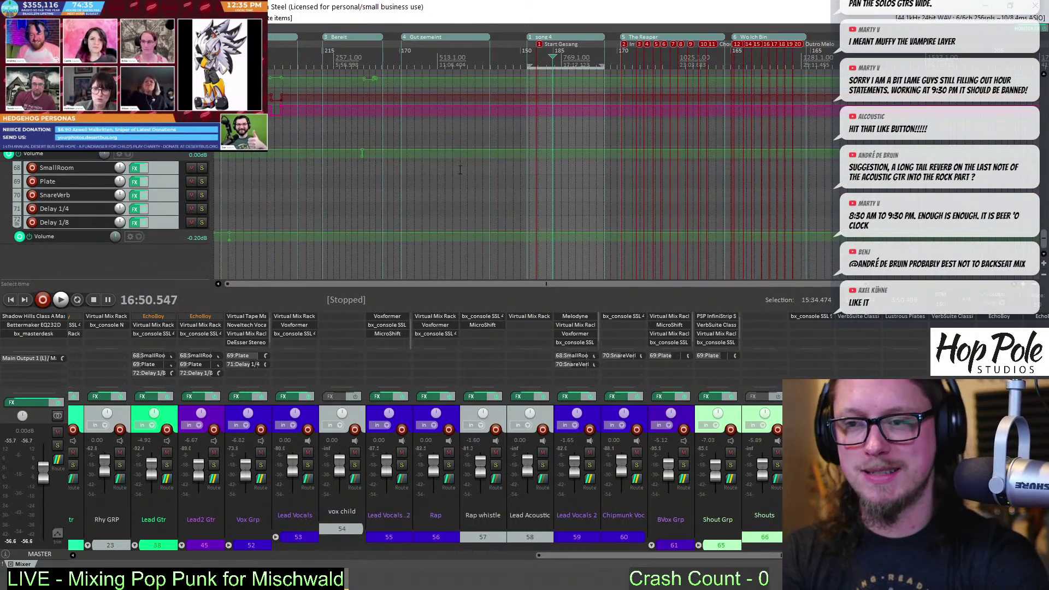
pyautogui.scroll(13, 420, 106)
pyautogui.scroll(8, 469, 143)
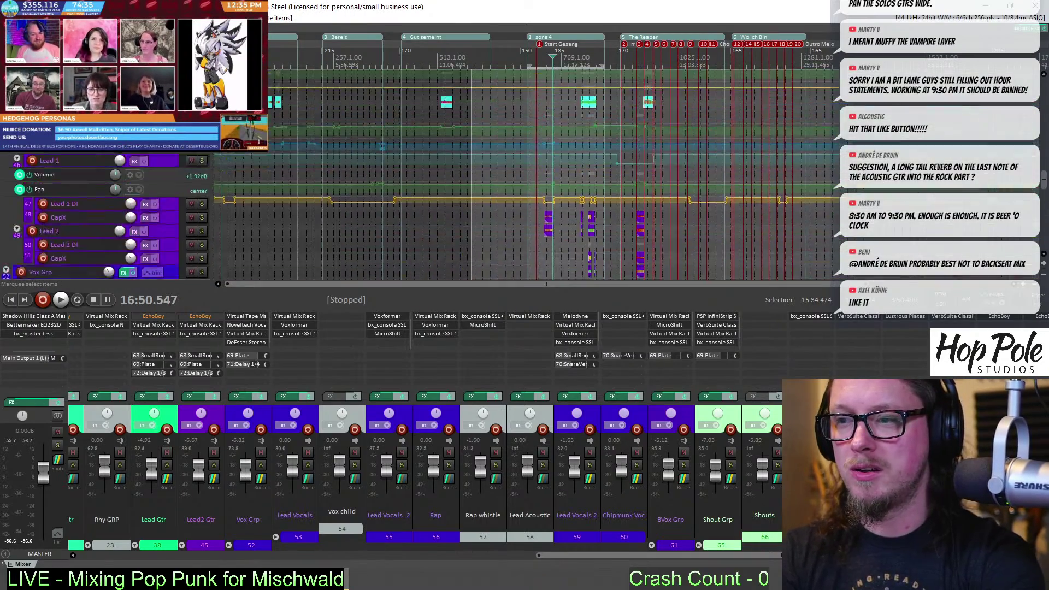
pyautogui.scroll(5, 468, 143)
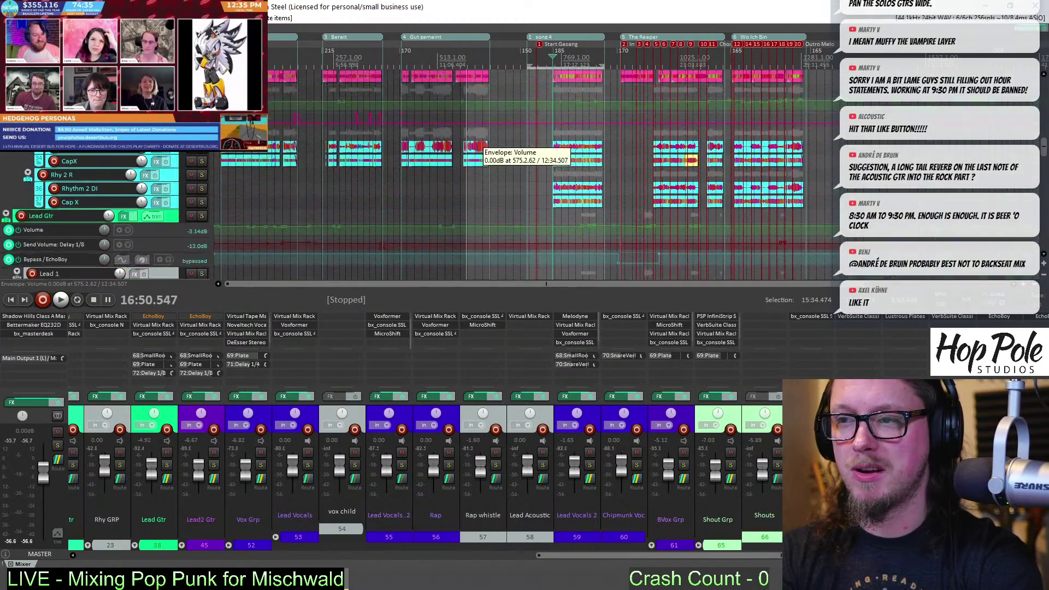
pyautogui.scroll(10, 468, 133)
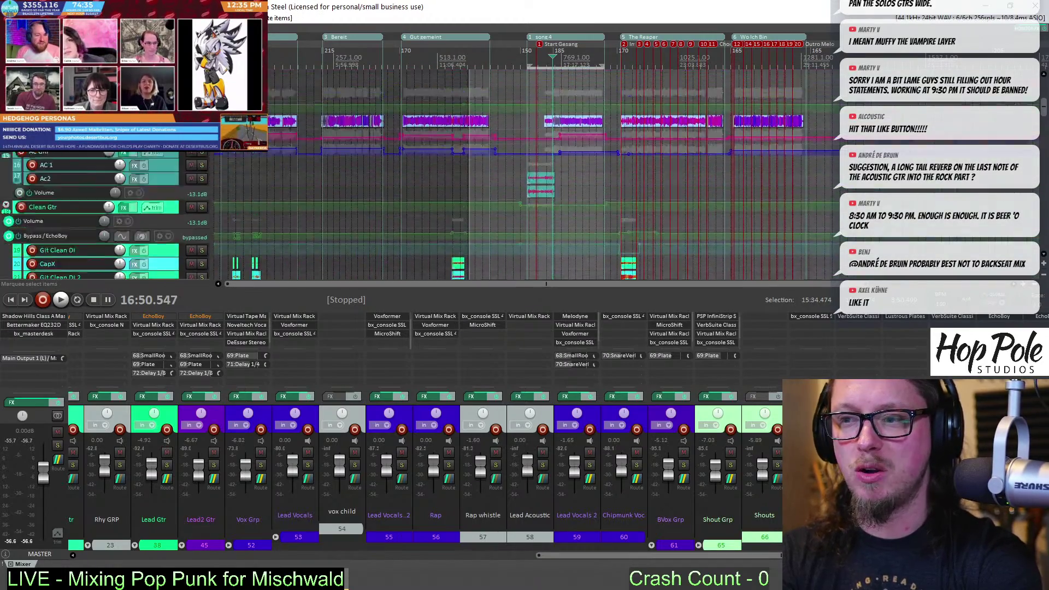
pyautogui.scroll(3, 456, 121)
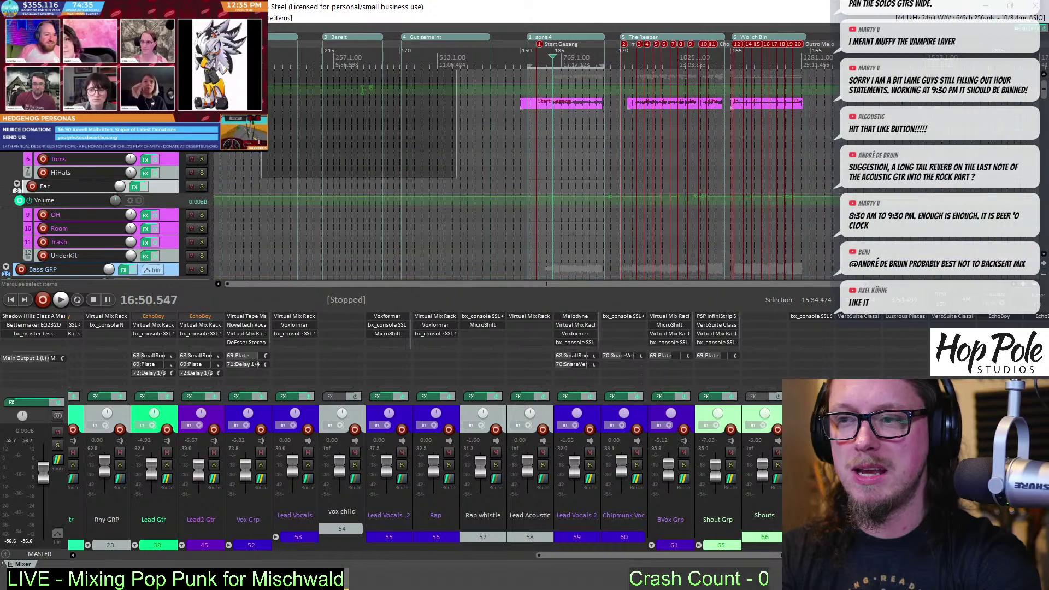
pyautogui.scroll(-6, 396, 163)
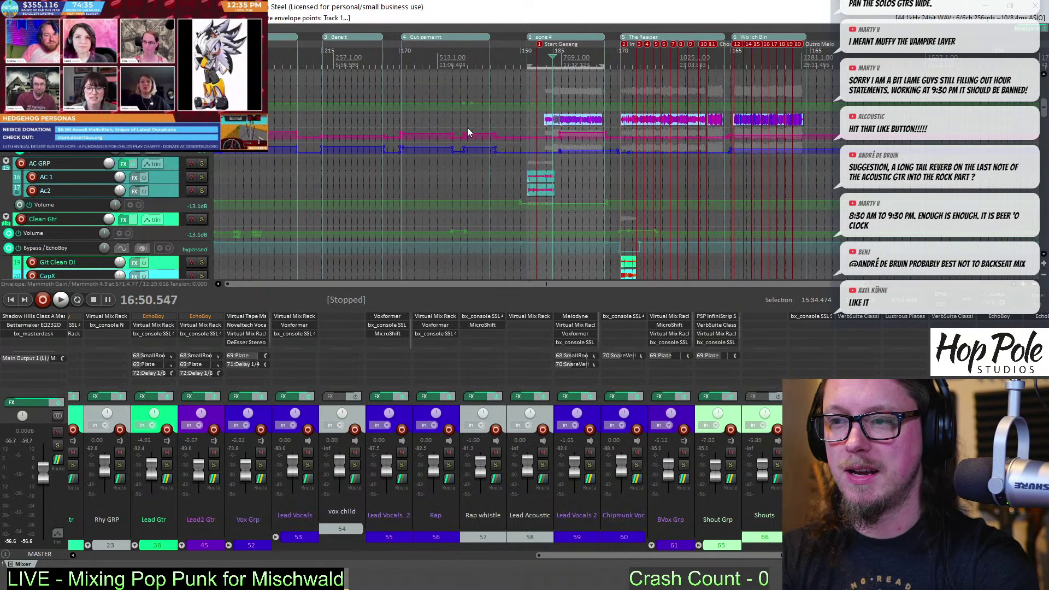
# Delete the Mammoth Gain and Treble Gain envelope points of the Bass - DI track in the songs before song 4
pyautogui.moveTo(467, 131)
pyautogui.mouseDown()
pyautogui.moveTo(306, 136)
pyautogui.moveTo(276, 155)
pyautogui.mouseUp()
pyautogui.moveTo(472, 145); pyautogui.dragTo(155, 159)
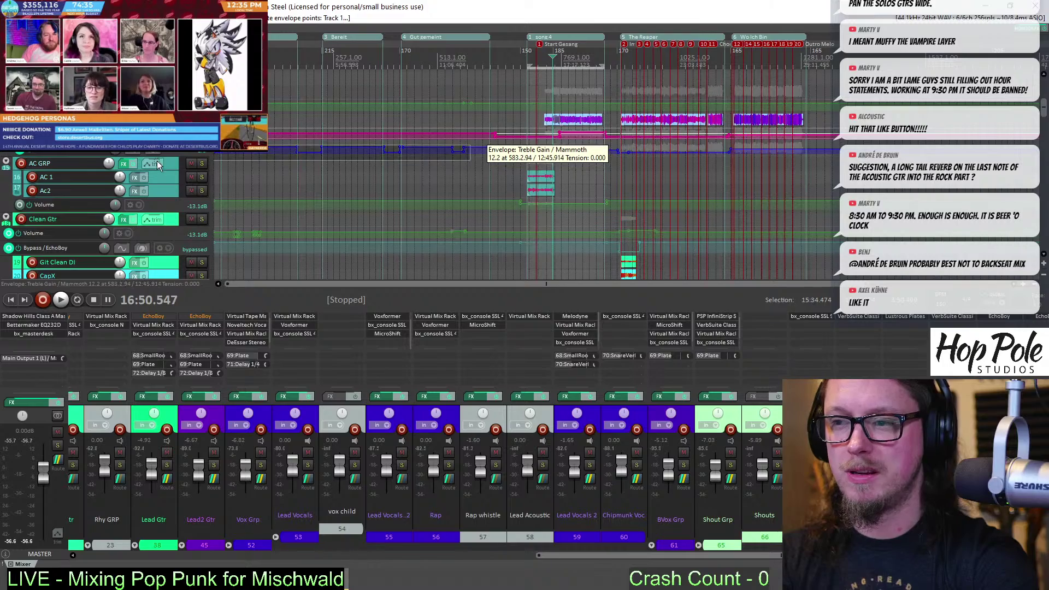
pyautogui.press('Delete')
# Move the edit cursor to the start of song 4's lead vocals and add Melodyne (Celemony) to the Lead Vocals track
pyautogui.moveTo(1043, 105); pyautogui.dragTo(1040, 195)
pyautogui.scroll(5, 659, 150)
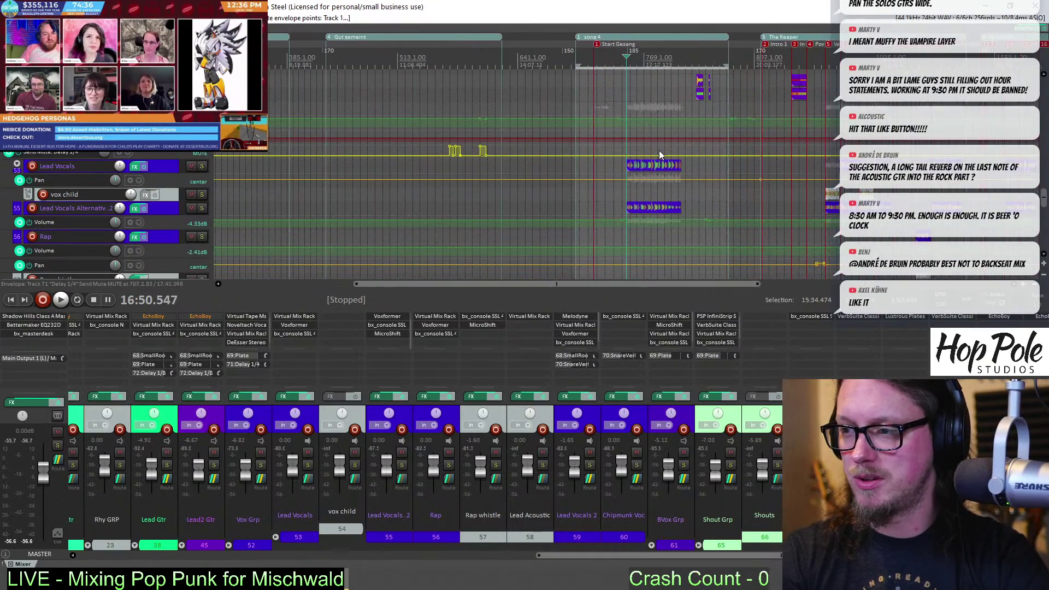
pyautogui.scroll(-2, 658, 150)
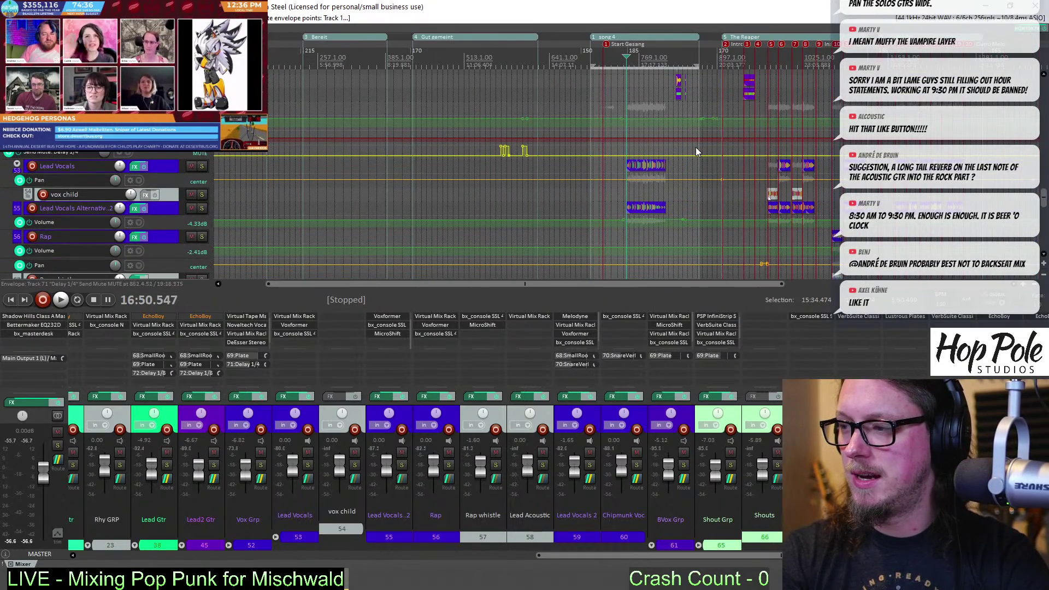
pyautogui.scroll(5, 686, 142)
pyautogui.scroll(5, 689, 139)
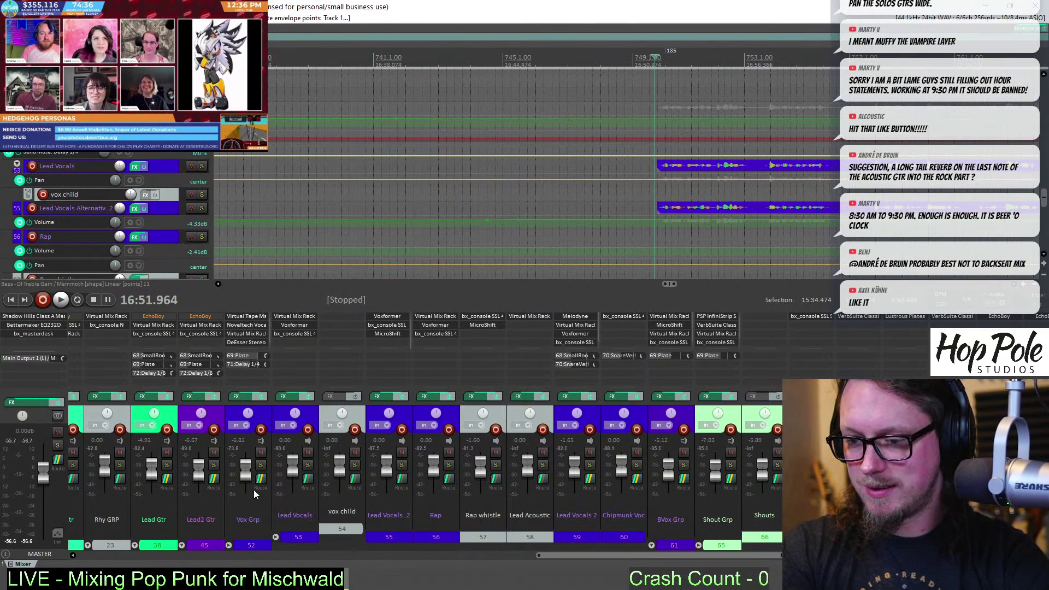
pyautogui.doubleClick(297, 343)
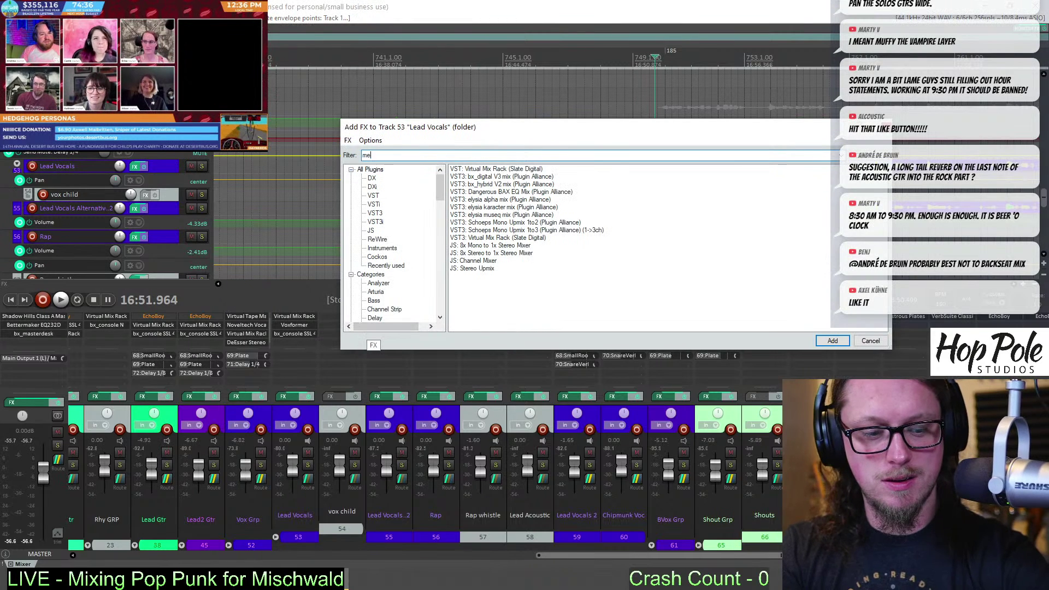
pyautogui.write('l')
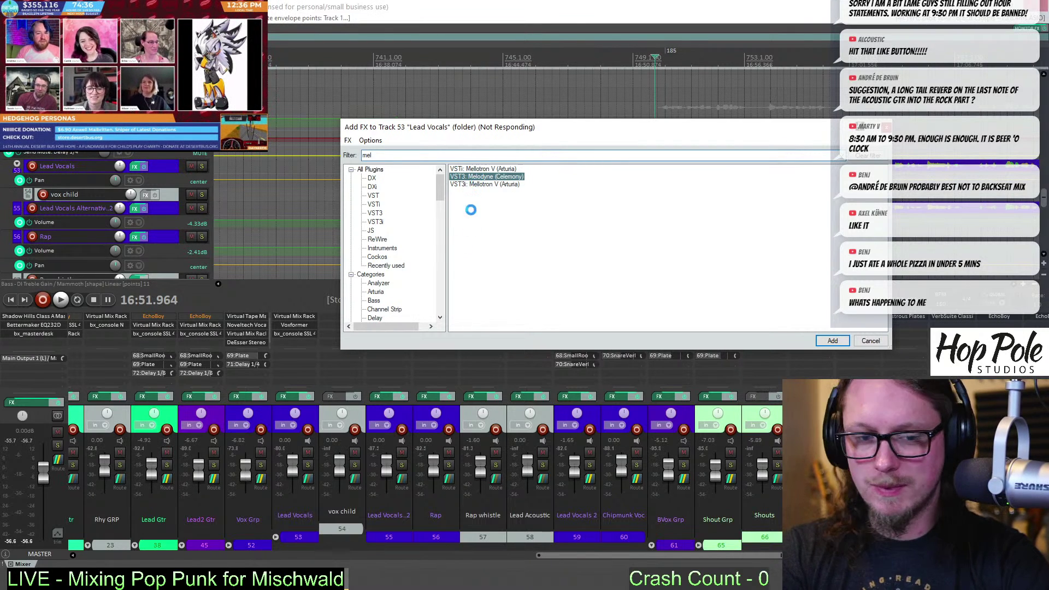
pyautogui.click(472, 212)
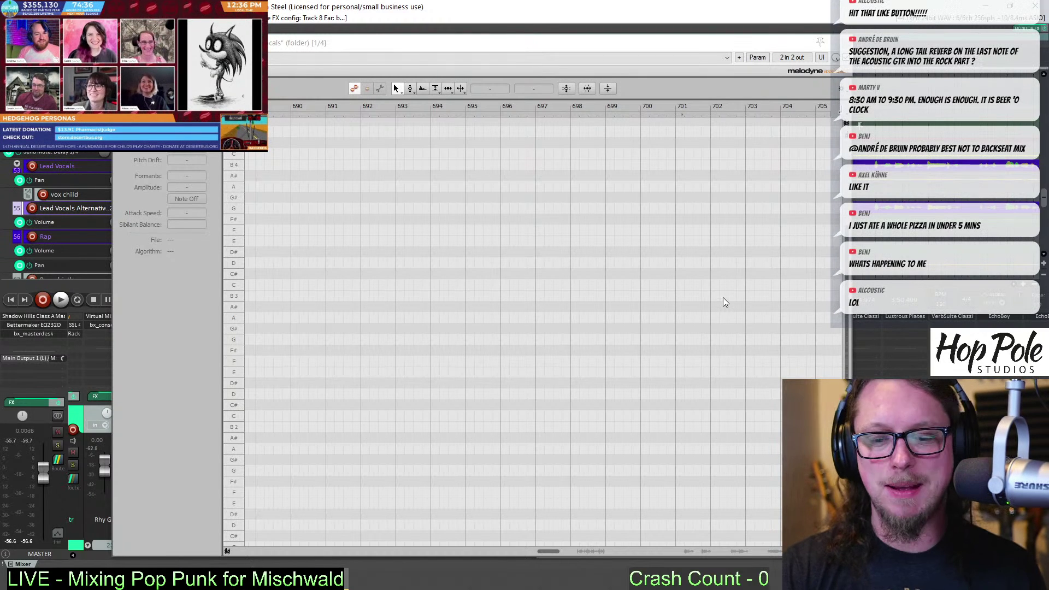
# Select all of song 4's lead vocal notes in Melodyne with the Pitch Tool
pyautogui.click(587, 552)
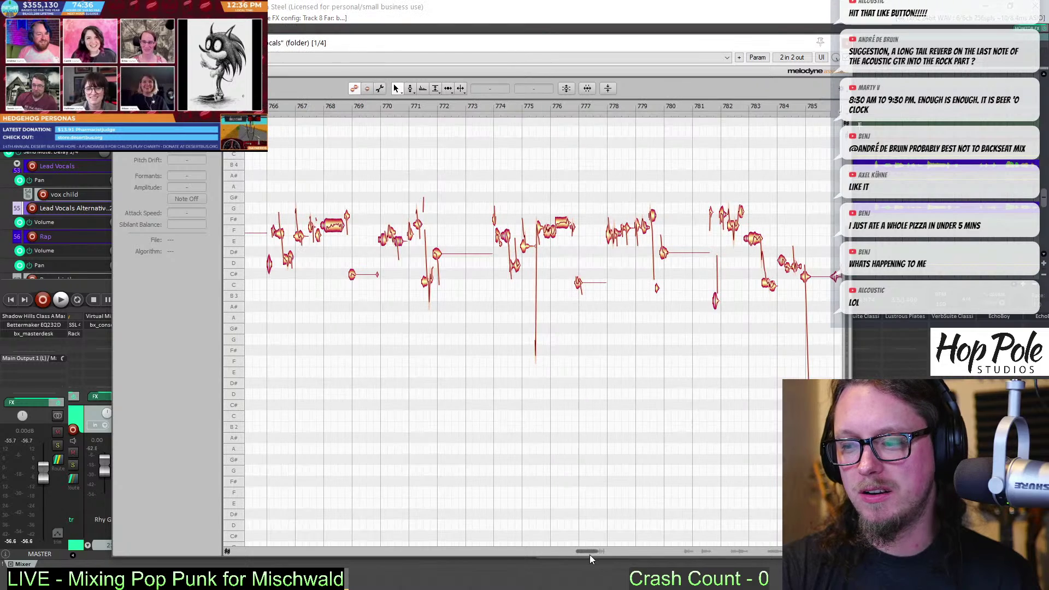
pyautogui.rightClick(441, 345)
pyautogui.click(444, 334)
pyautogui.keyDown('alt'); pyautogui.click(346, 341); pyautogui.keyUp('alt')
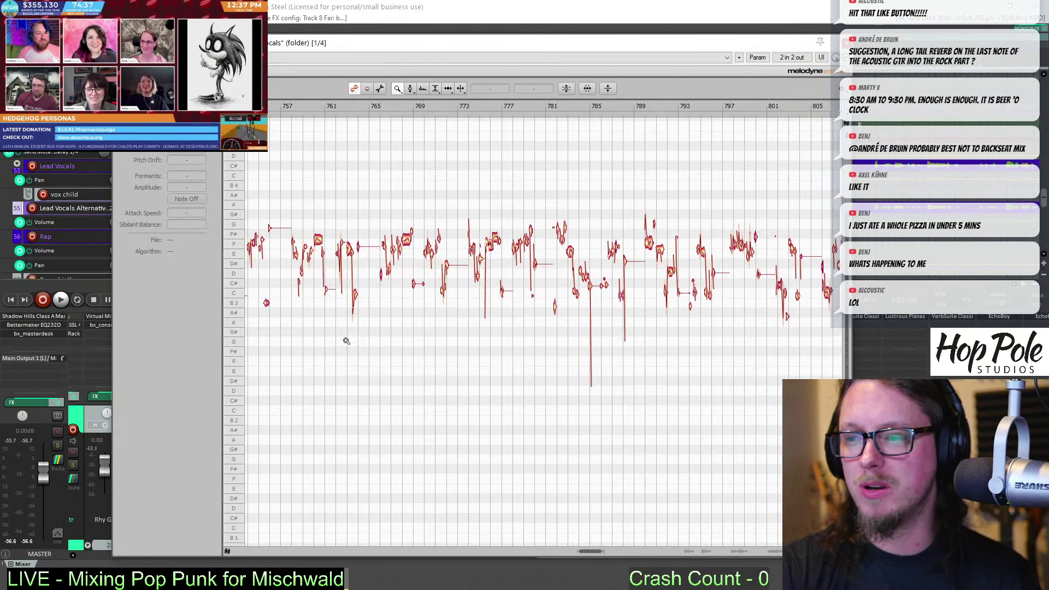
pyautogui.keyDown('alt'); pyautogui.click(346, 341); pyautogui.keyUp('alt')
pyautogui.keyDown('alt'); pyautogui.click(347, 341); pyautogui.keyUp('alt')
pyautogui.rightClick(395, 179)
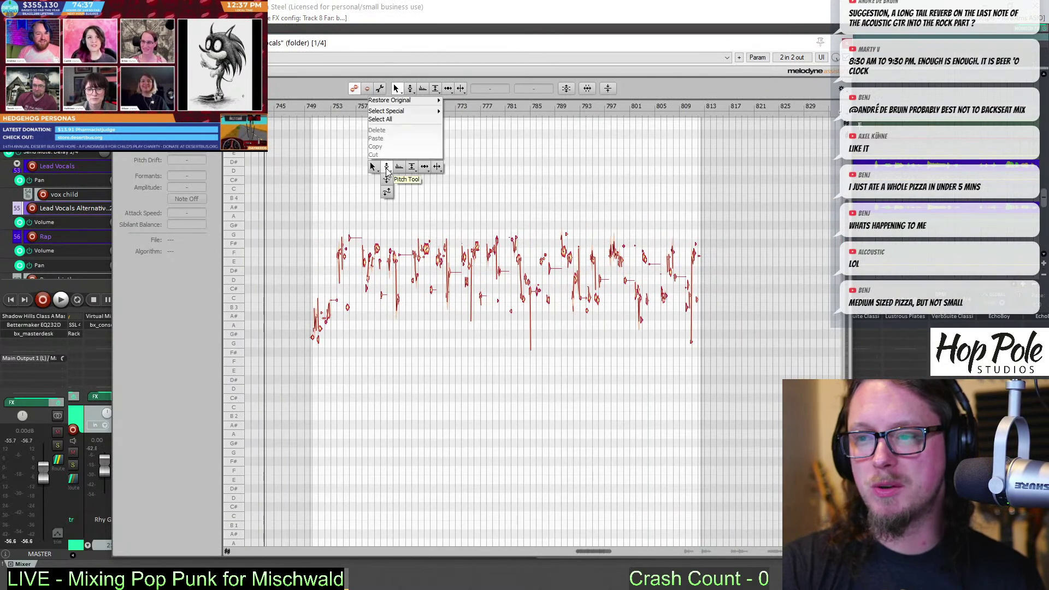
pyautogui.click(387, 168)
pyautogui.moveTo(290, 191); pyautogui.dragTo(766, 397)
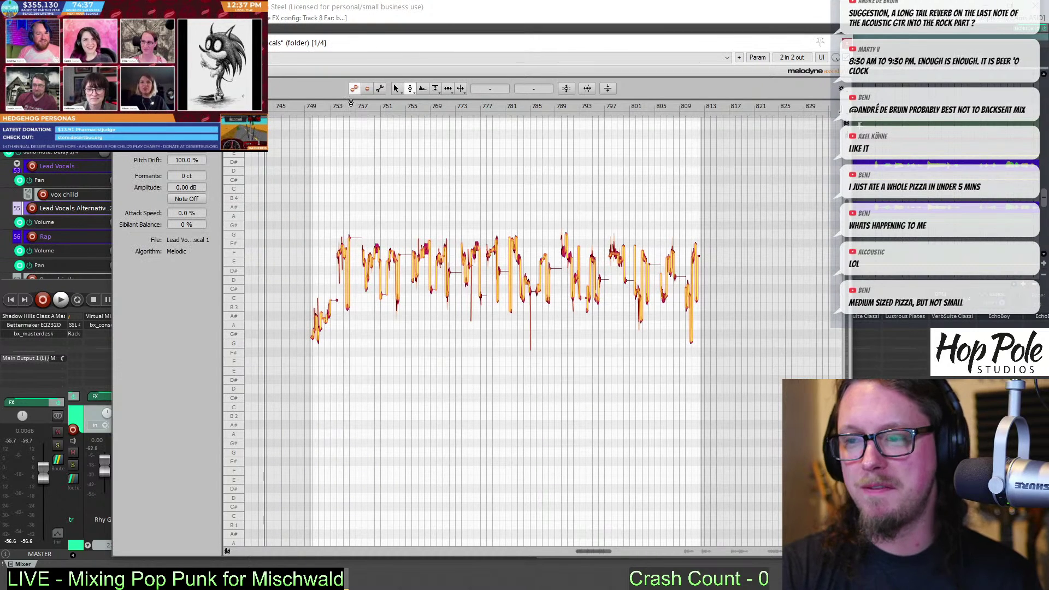
# Correct the pitch of the selected lead vocal notes with Pitch Center at 100 % and an increased Pitch Drift
pyautogui.click(354, 89)
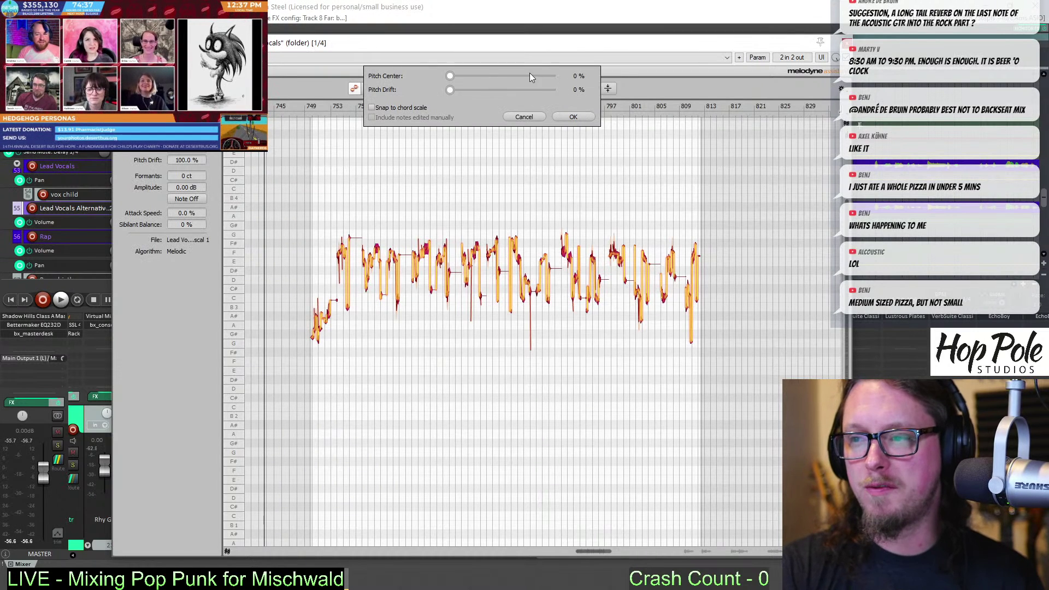
pyautogui.moveTo(530, 77); pyautogui.dragTo(551, 76)
pyautogui.moveTo(449, 89); pyautogui.dragTo(512, 90)
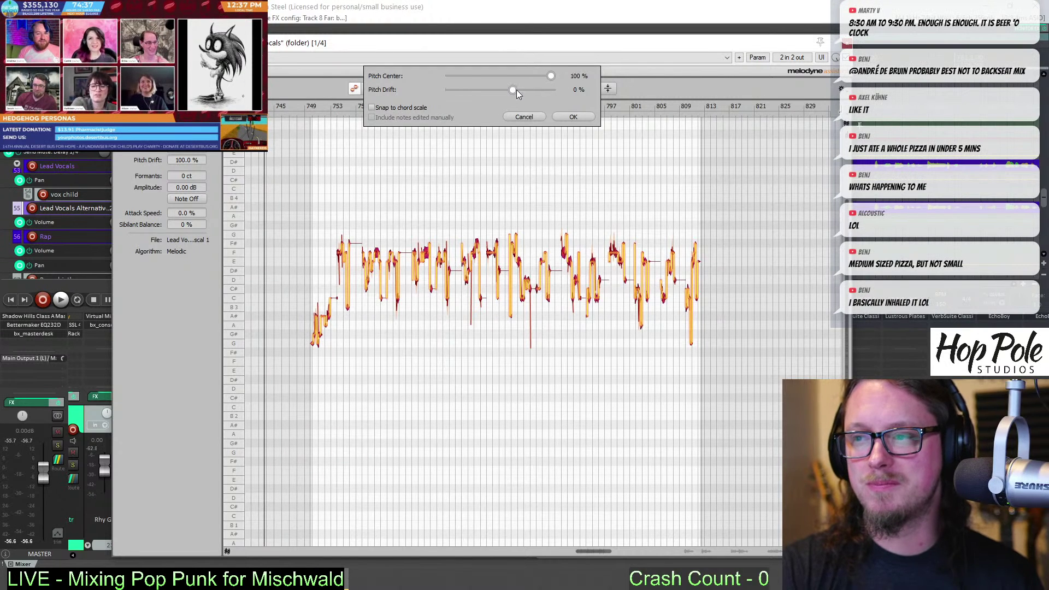
pyautogui.click(572, 117)
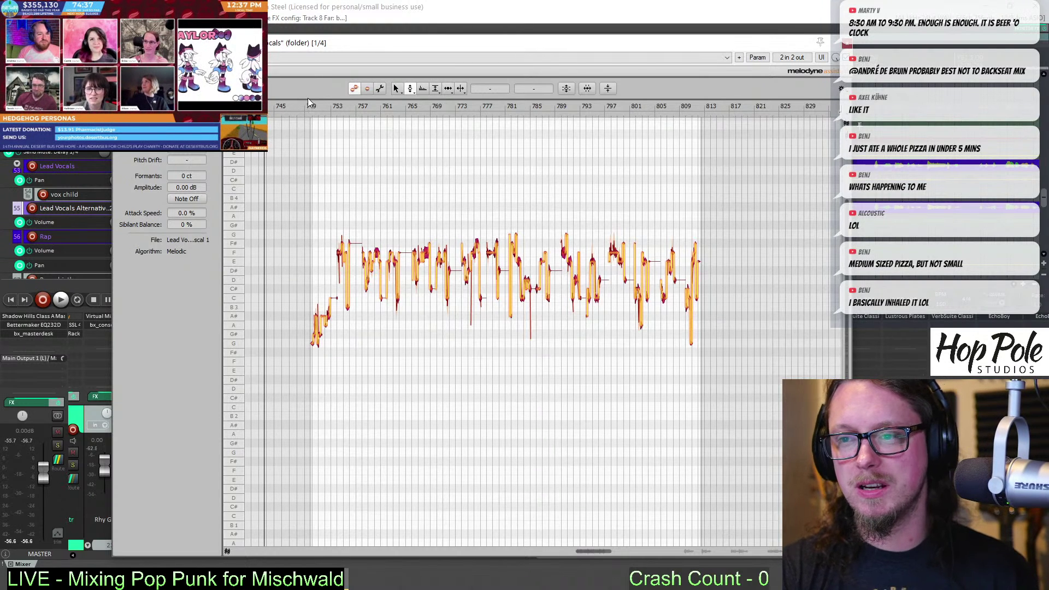
# Solo the Lead Vocals track in the mixer and bring its Melodyne editor back into view
pyautogui.click(827, 42)
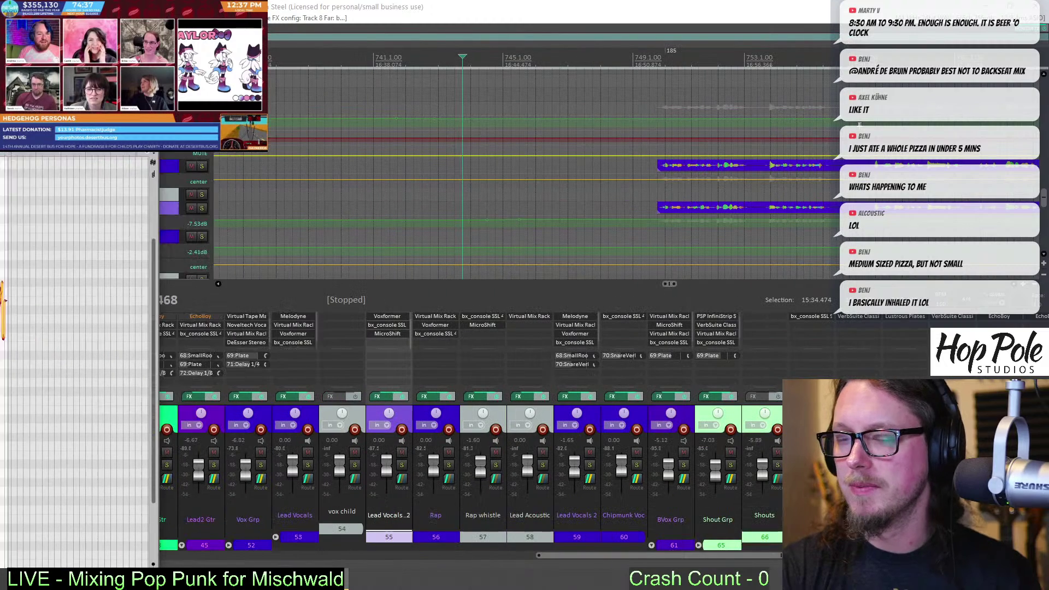
pyautogui.click(308, 464)
pyautogui.scroll(2, 671, 136)
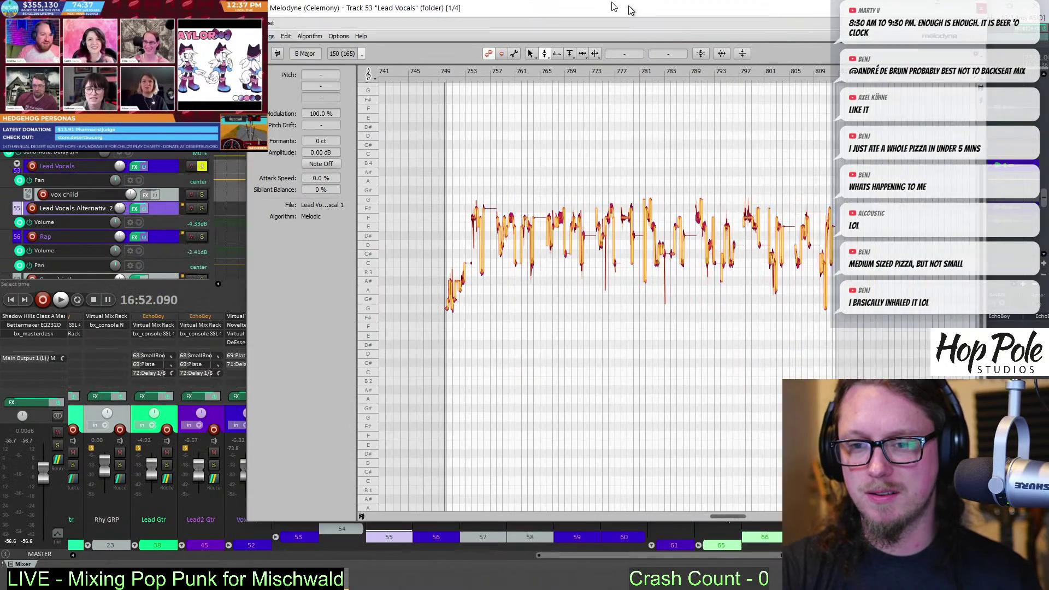
pyautogui.moveTo(627, 7); pyautogui.dragTo(562, 32)
# Play the soloed opening vocal phrase from bar 749 in Melodyne to check its tuning
pyautogui.rightClick(368, 239)
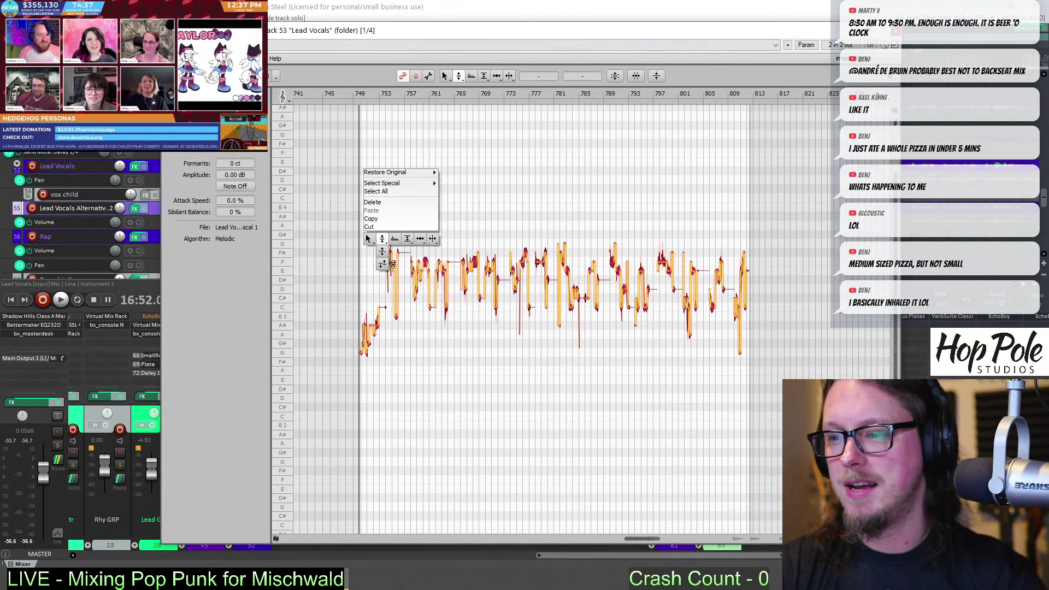
pyautogui.click(369, 265)
pyautogui.moveTo(369, 265); pyautogui.dragTo(381, 273)
pyautogui.rightClick(381, 273)
pyautogui.click(375, 238)
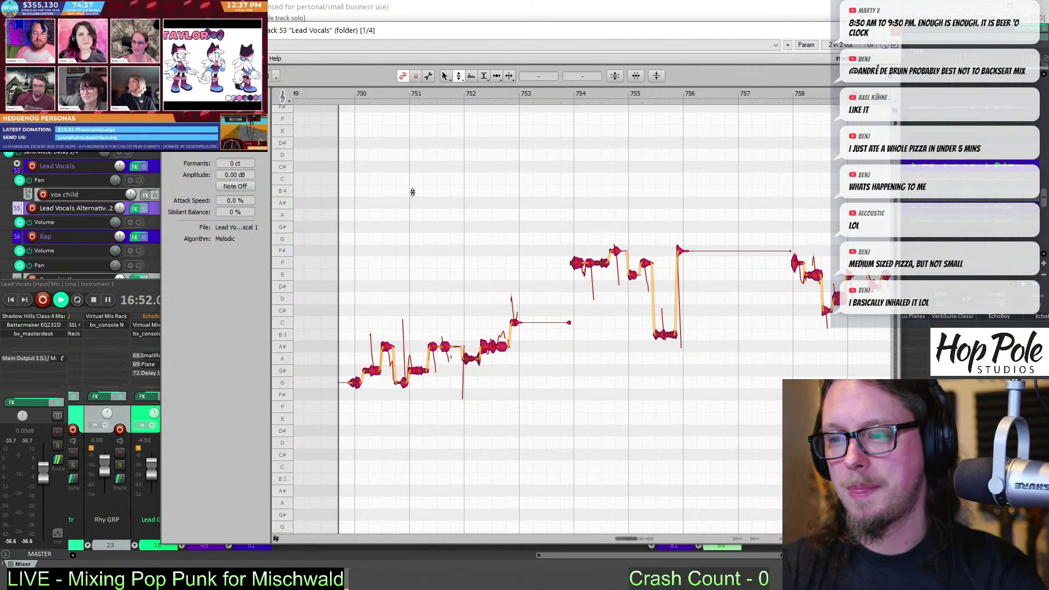
pyautogui.press('space')
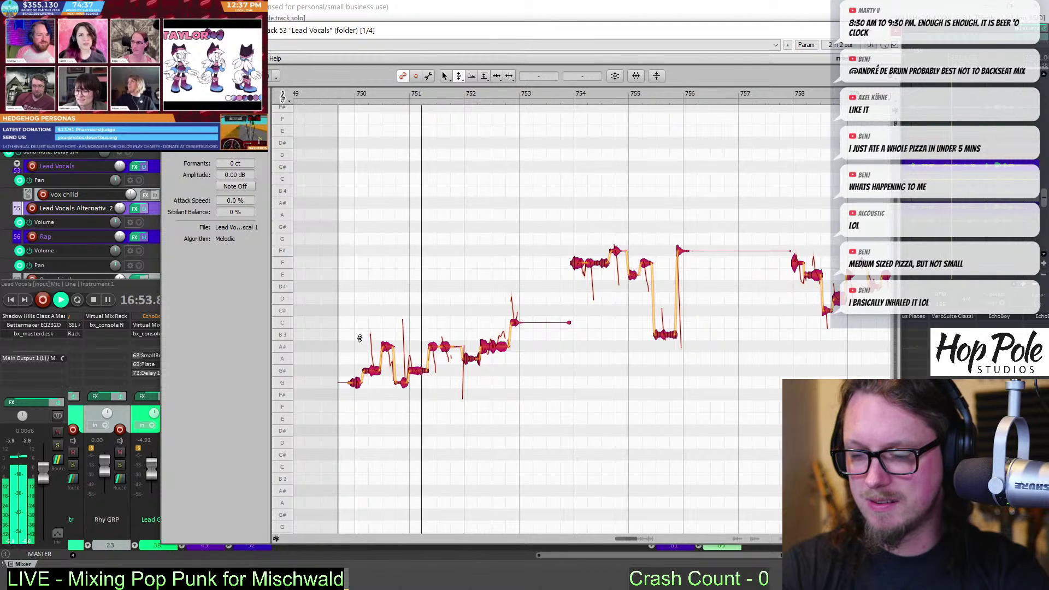
pyautogui.click(380, 304)
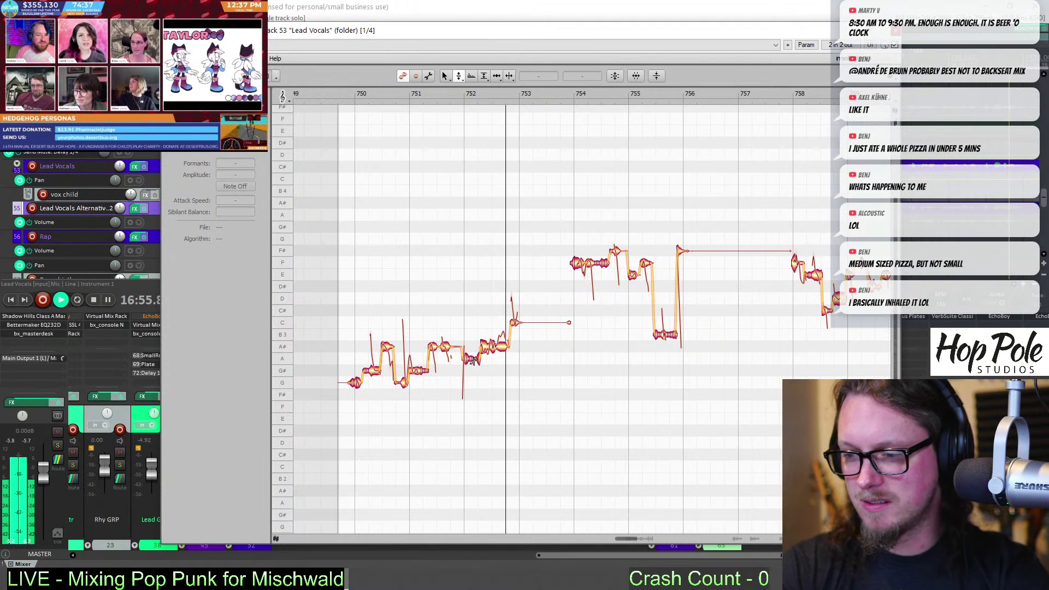
pyautogui.press('space')
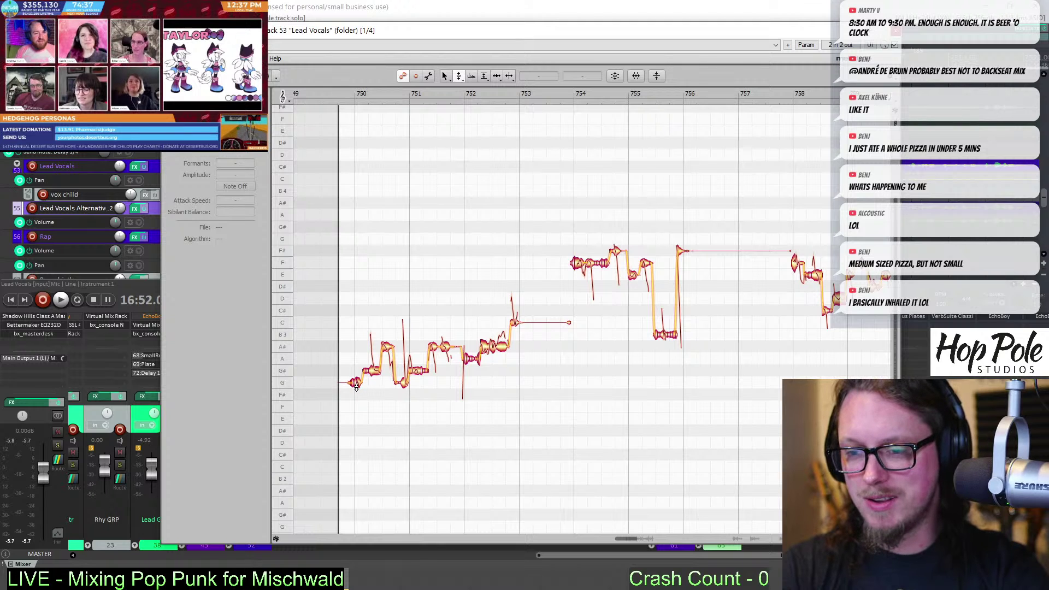
# Move the G# and A# notes in bars 750 and 751 of the lead vocals to A 3 during playback
pyautogui.moveTo(366, 372); pyautogui.dragTo(420, 364)
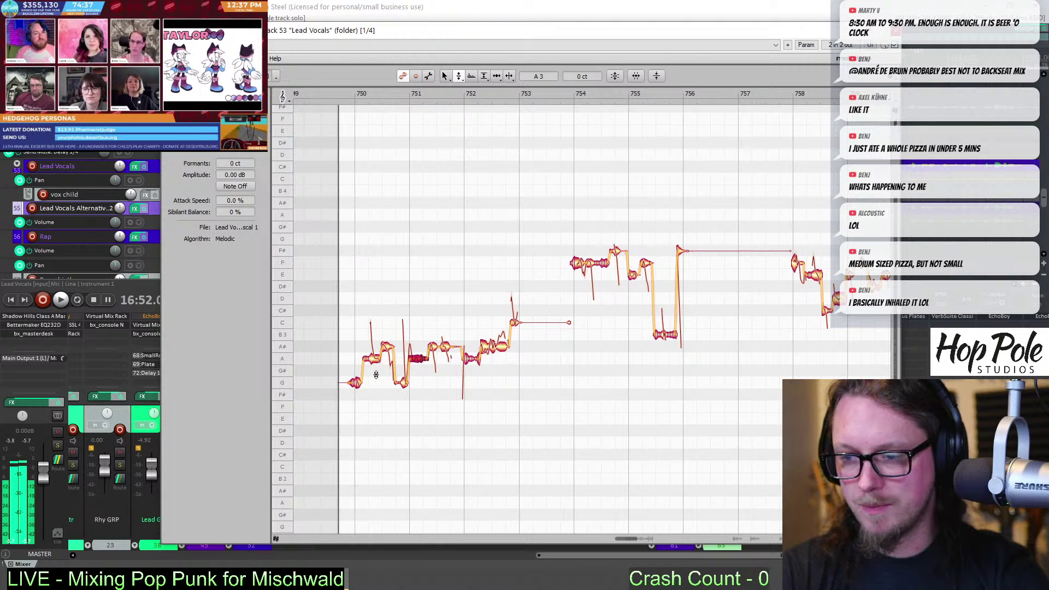
pyautogui.press('space')
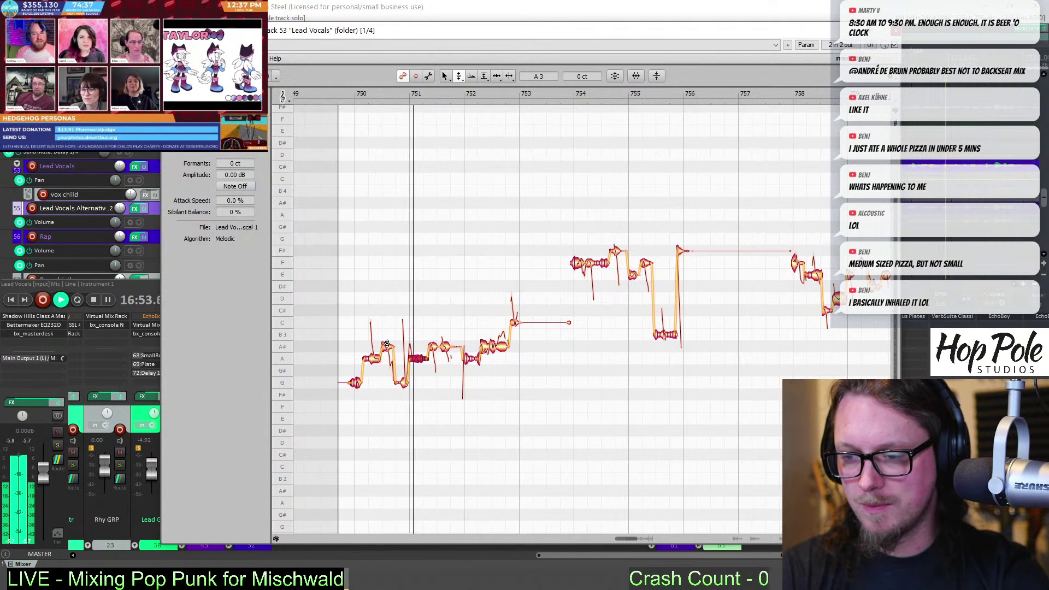
pyautogui.moveTo(387, 344); pyautogui.dragTo(387, 358)
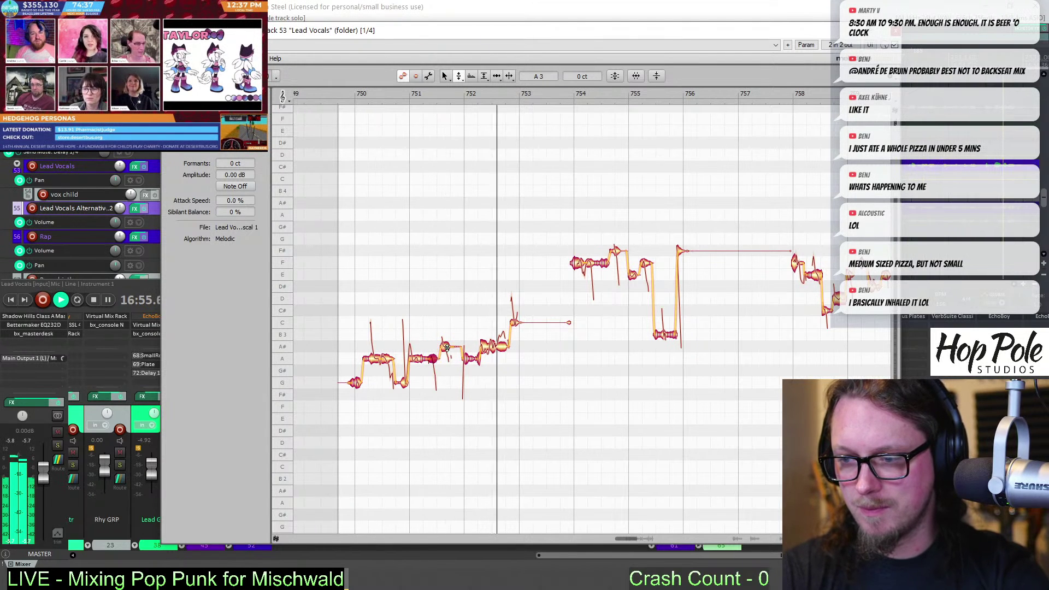
pyautogui.moveTo(446, 347); pyautogui.dragTo(446, 358)
pyautogui.press('space')
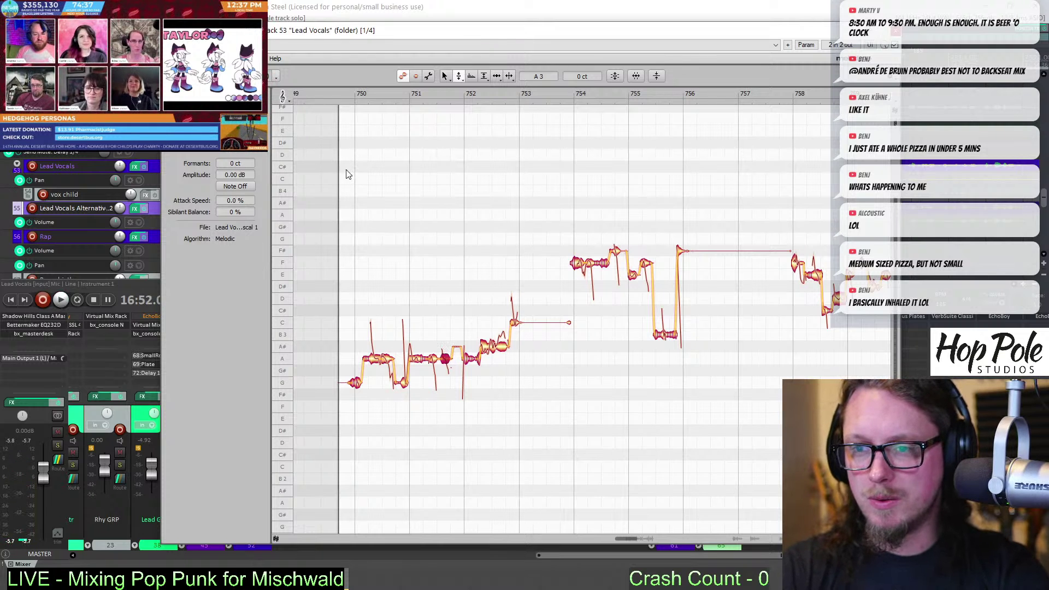
pyautogui.hotkey('ctrl', 's')
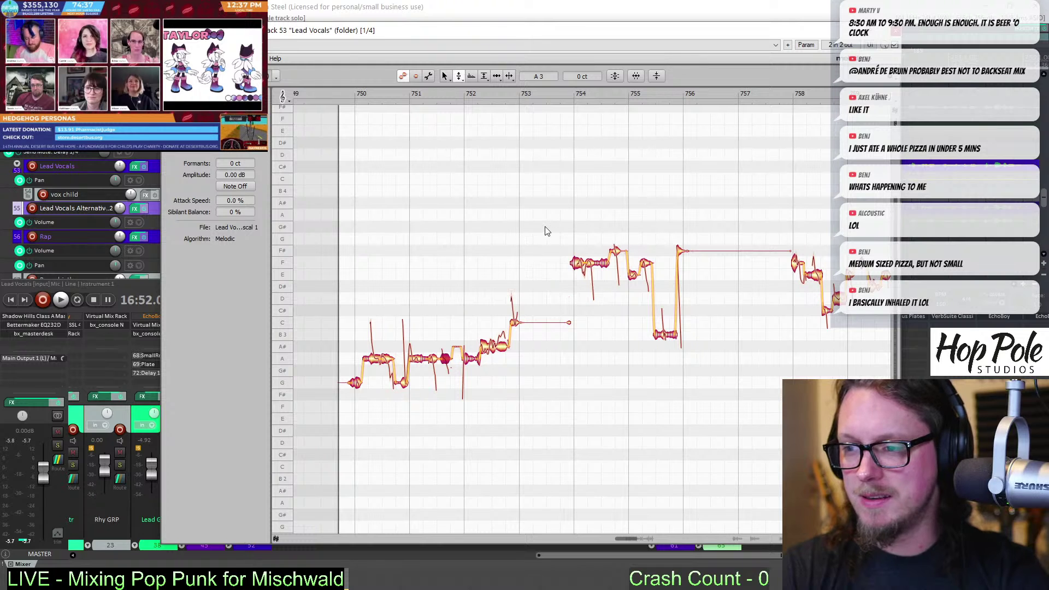
# Switch to the main tool, raise the selected note in bar 751 to A# 3 and return it to A 3
pyautogui.rightClick(543, 242)
pyautogui.click(530, 241)
pyautogui.rightClick(508, 181)
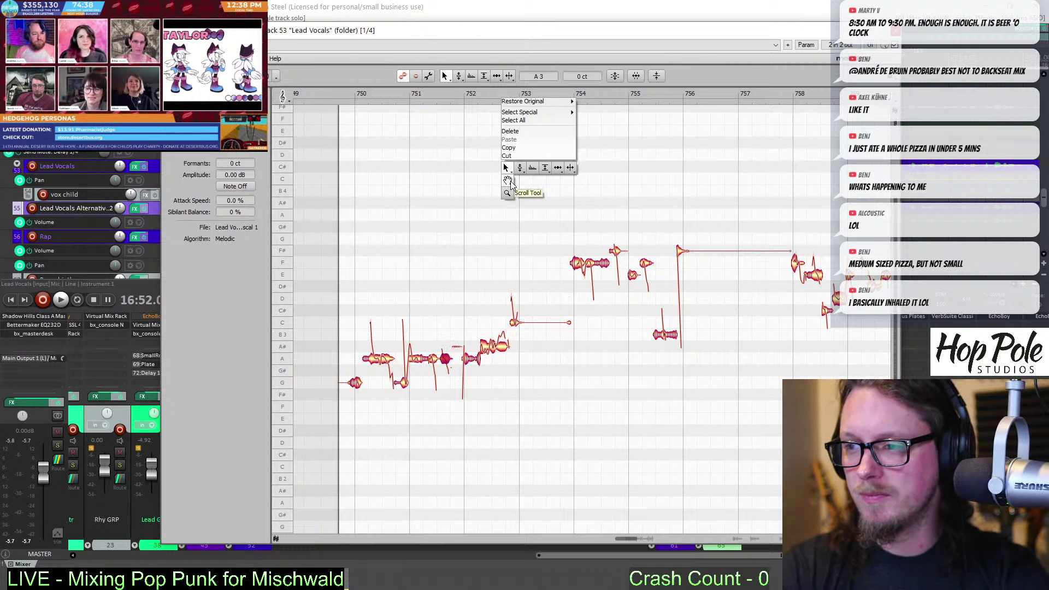
pyautogui.click(200, 58)
pyautogui.click(200, 59)
pyautogui.press('Escape')
pyautogui.press('Up')
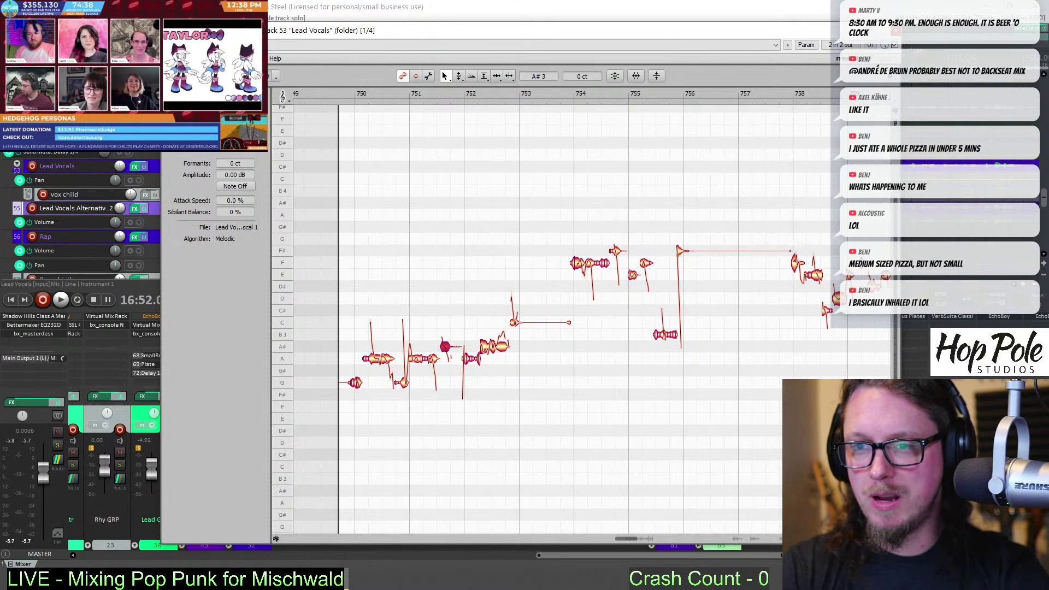
pyautogui.click(200, 58)
pyautogui.press('Escape')
pyautogui.press('Down')
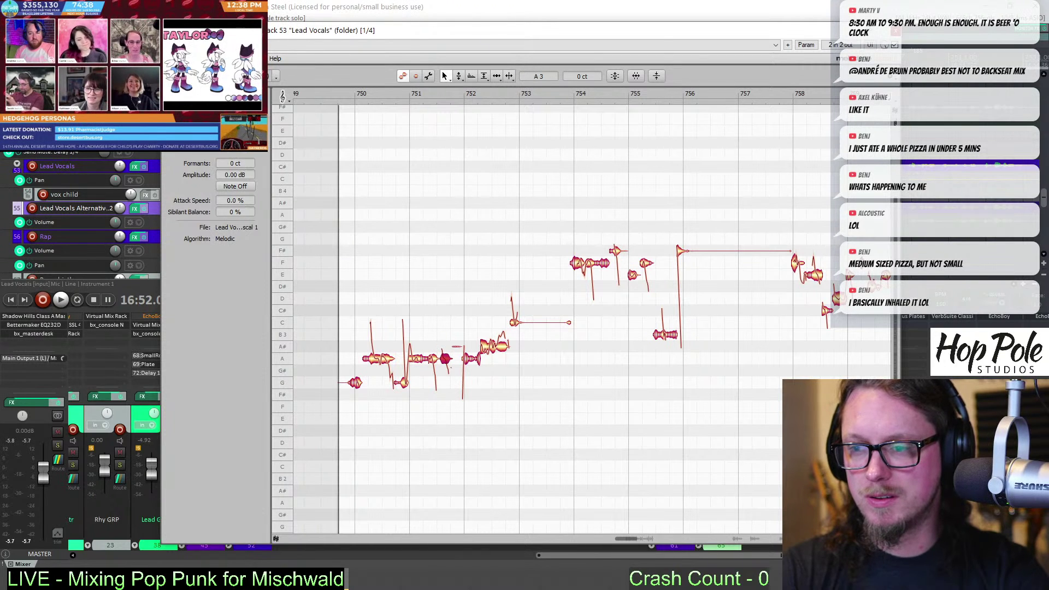
# Undo the individual note moves and the pitch correction applied to the lead vocals
pyautogui.click(201, 58)
pyautogui.press('Escape')
pyautogui.press('Up')
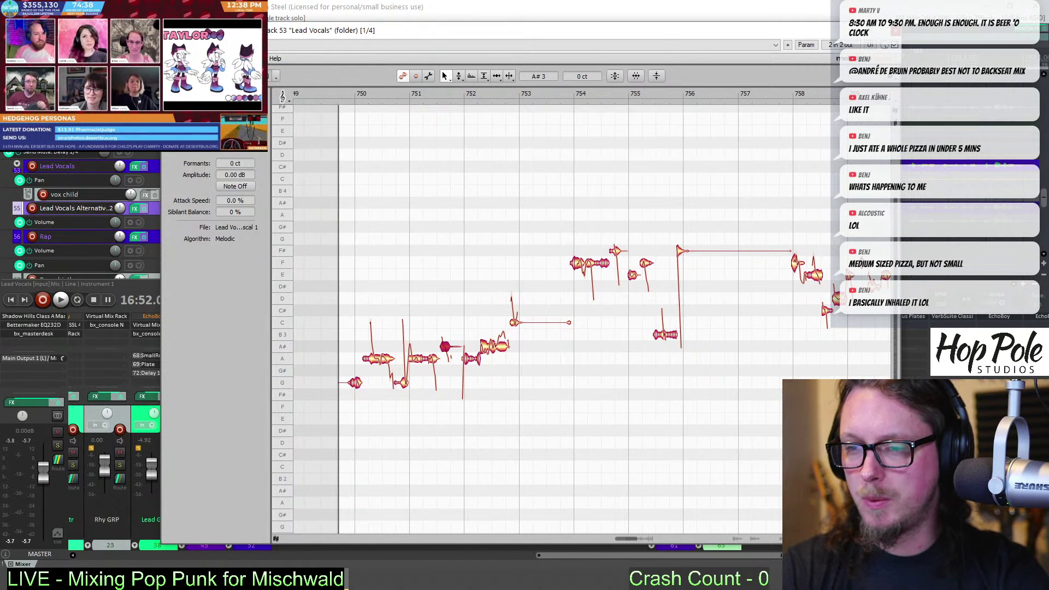
pyautogui.click(200, 58)
pyautogui.press('Escape')
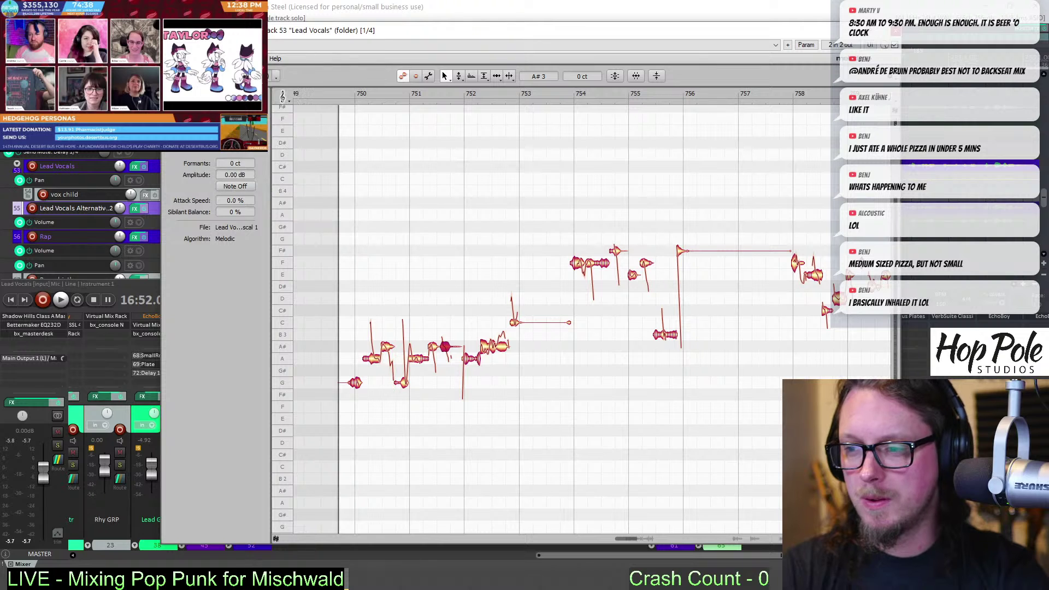
pyautogui.click(201, 58)
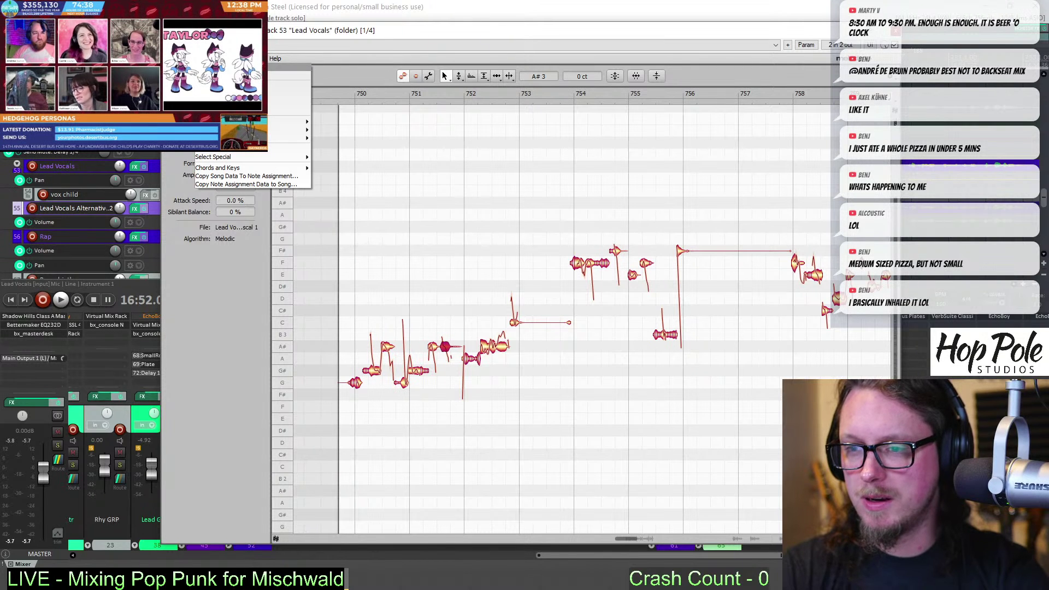
pyautogui.hotkey('ctrl', 'z')
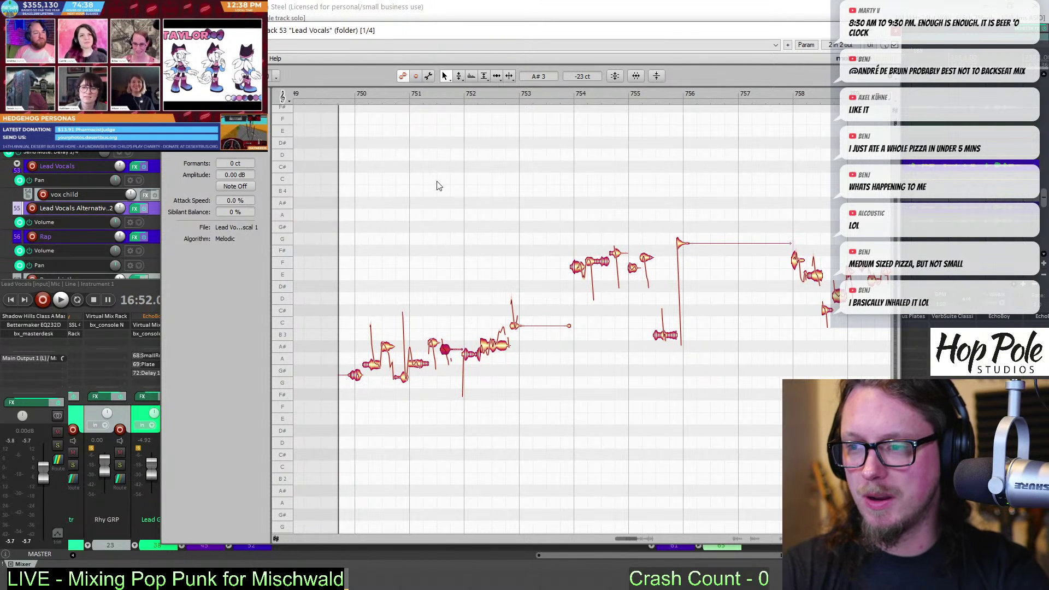
# Switch to the Pitch Tool and show the whole of song 4's lead vocals with no notes selected
pyautogui.rightClick(475, 207)
pyautogui.click(492, 209)
pyautogui.moveTo(569, 206); pyautogui.dragTo(739, 100)
pyautogui.rightClick(739, 100)
pyautogui.click(742, 166)
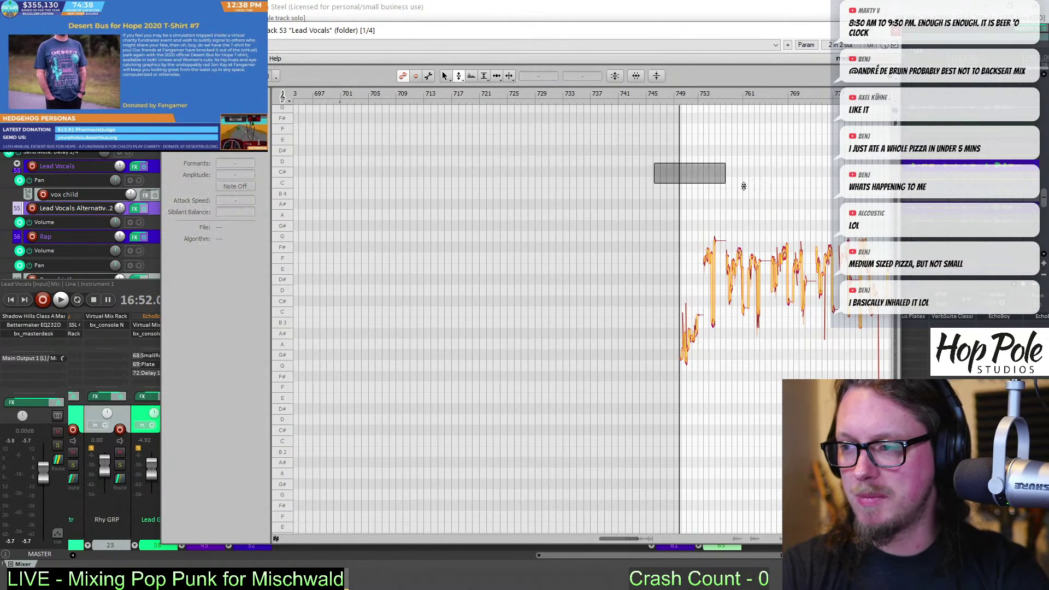
pyautogui.moveTo(743, 186); pyautogui.dragTo(770, 388)
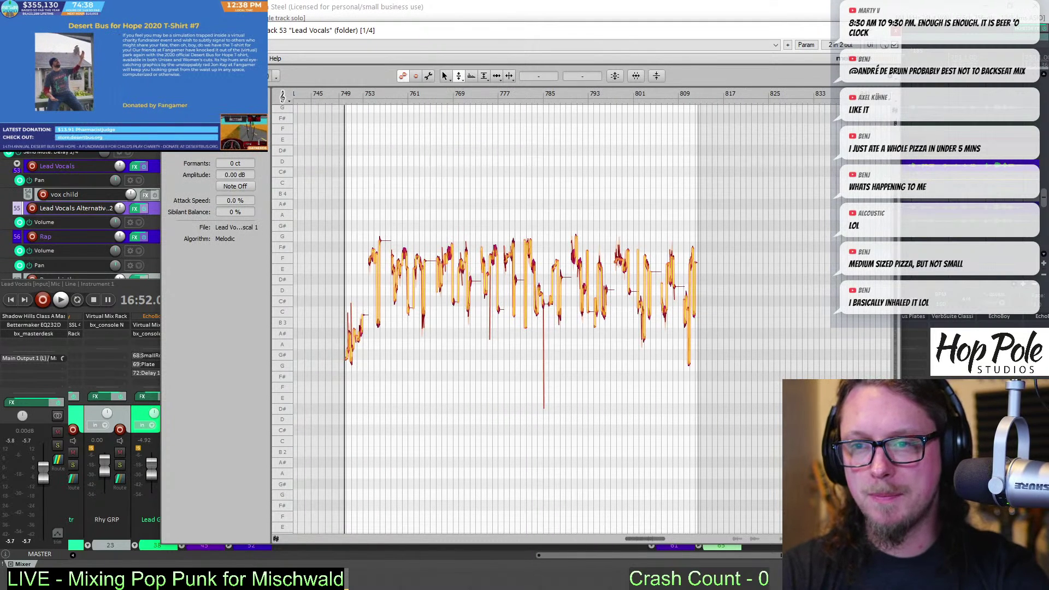
pyautogui.hotkey('ctrl', 'i')
pyautogui.hotkey('ctrl', 'i')
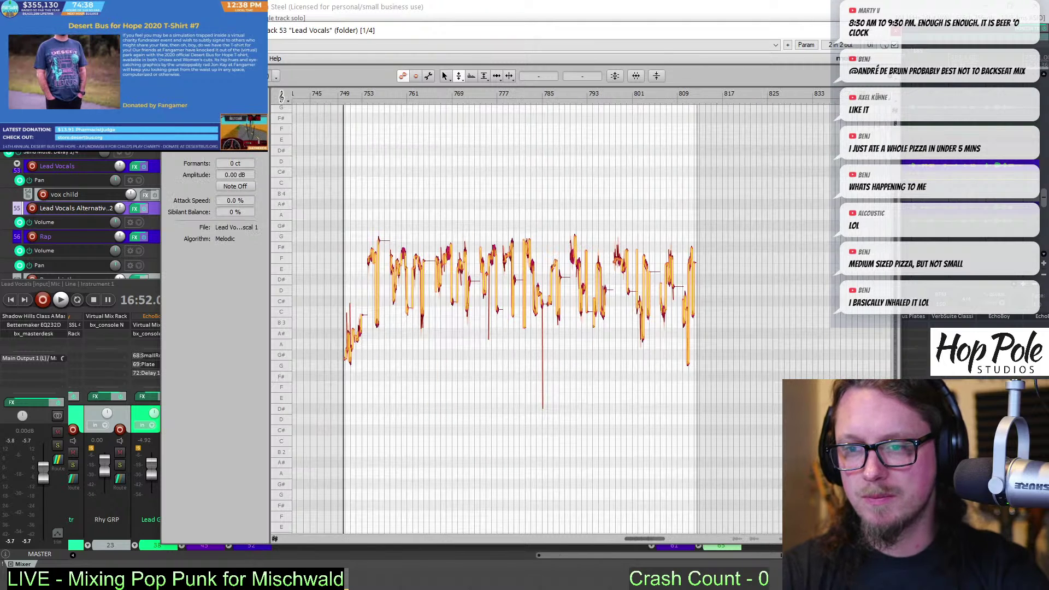
pyautogui.press('F2')
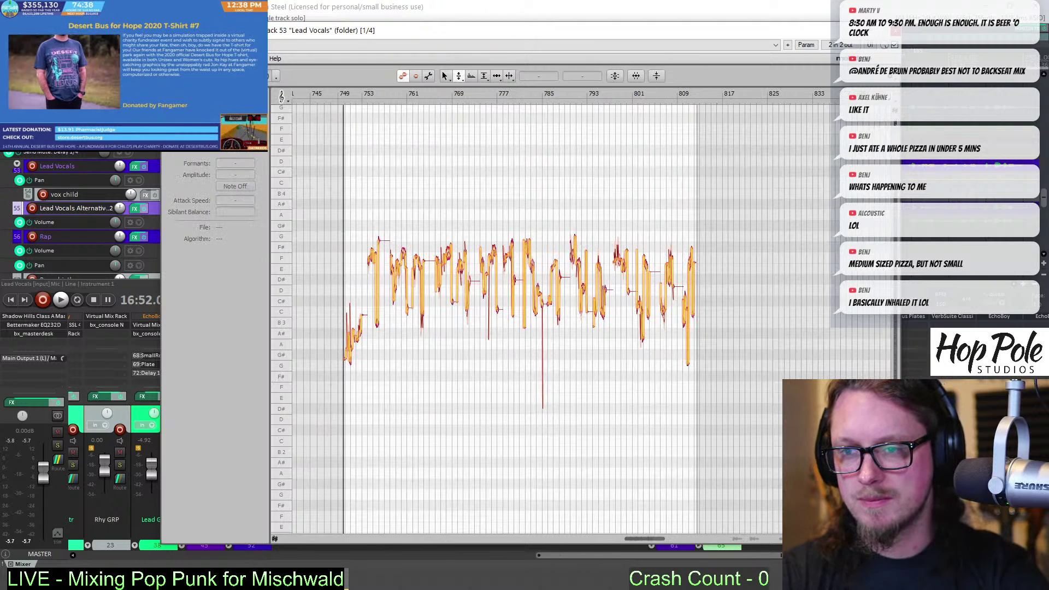
# Display the key column in the Melodyne note editor and set the scale to A Minor
pyautogui.click(200, 58)
pyautogui.moveTo(257, 138)
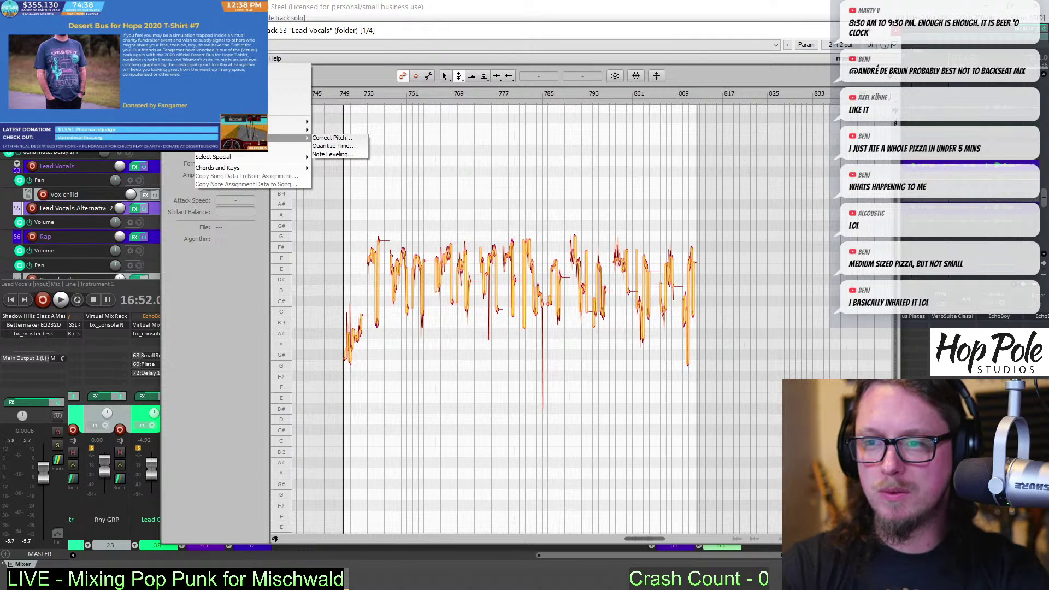
pyautogui.moveTo(246, 172)
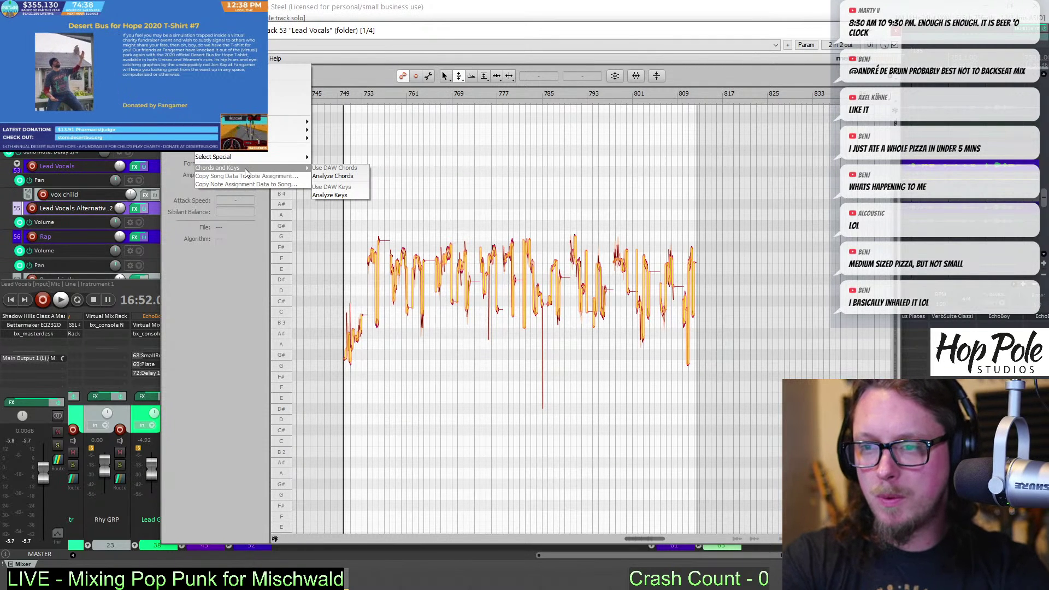
pyautogui.click(256, 59)
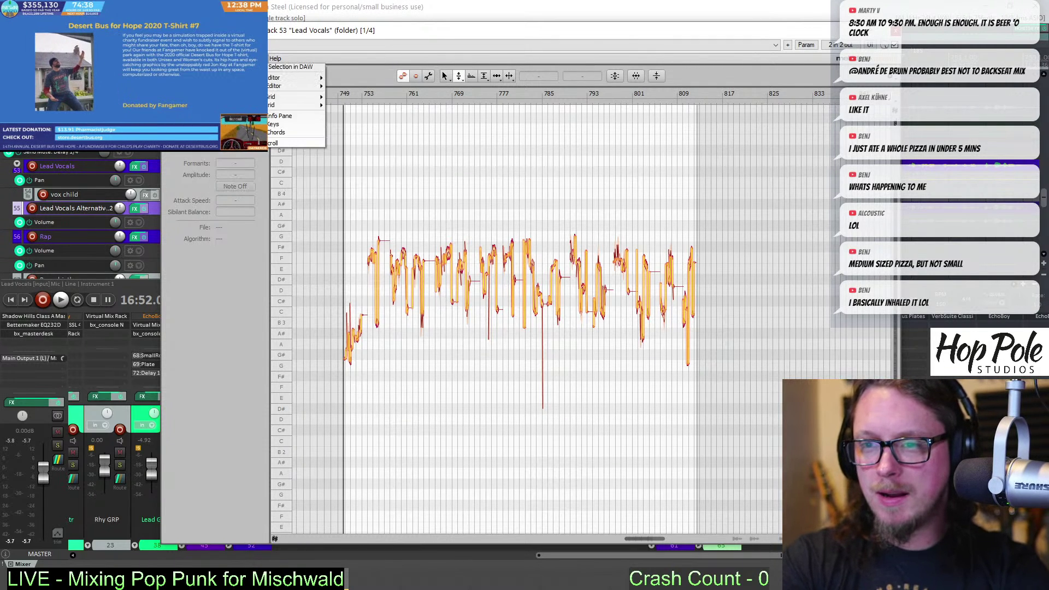
pyautogui.moveTo(272, 79)
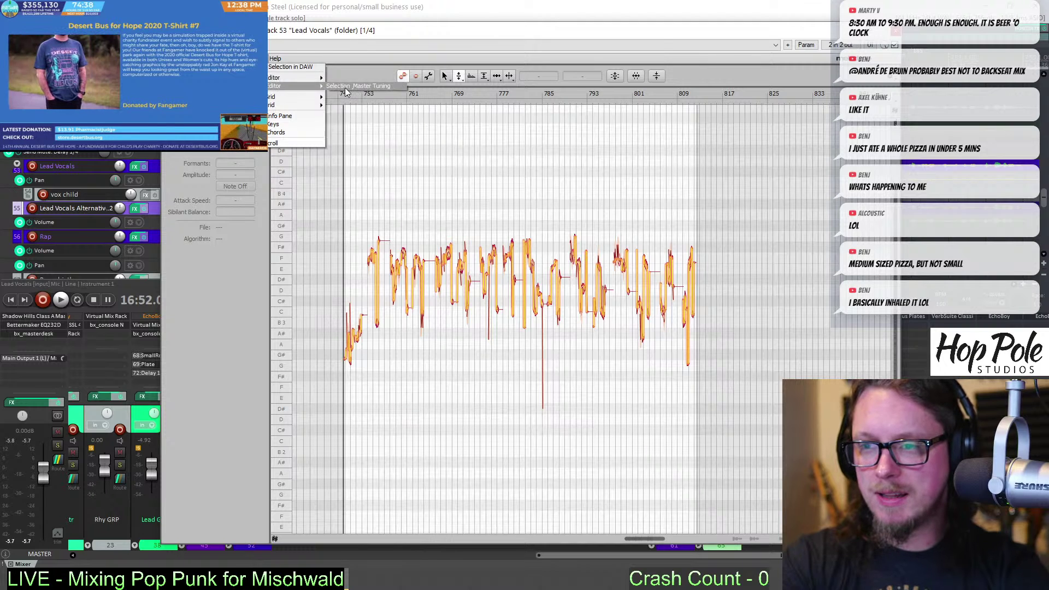
pyautogui.click(273, 124)
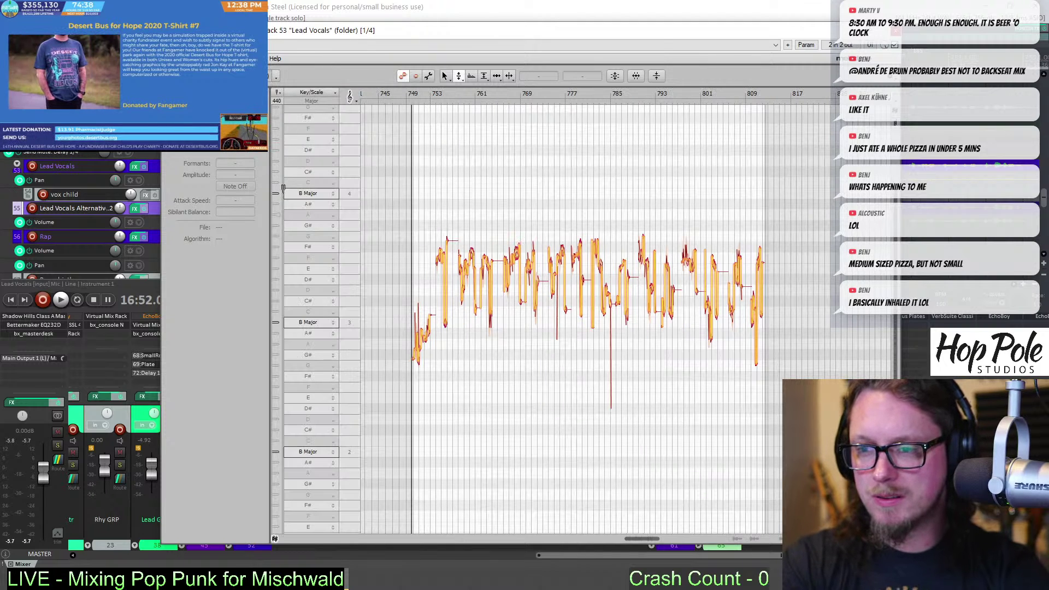
pyautogui.rightClick(310, 216)
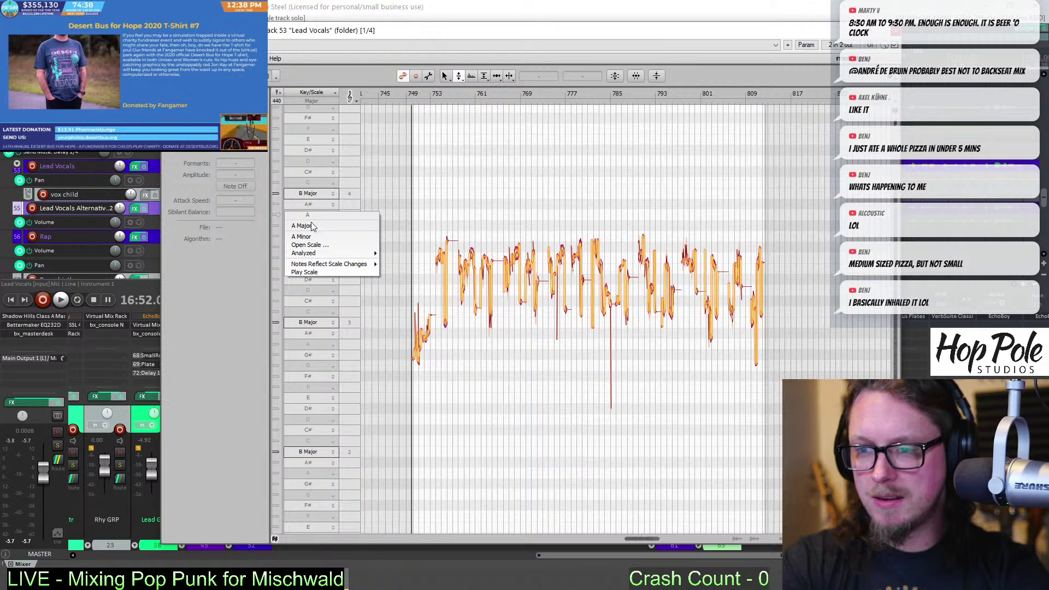
pyautogui.click(317, 235)
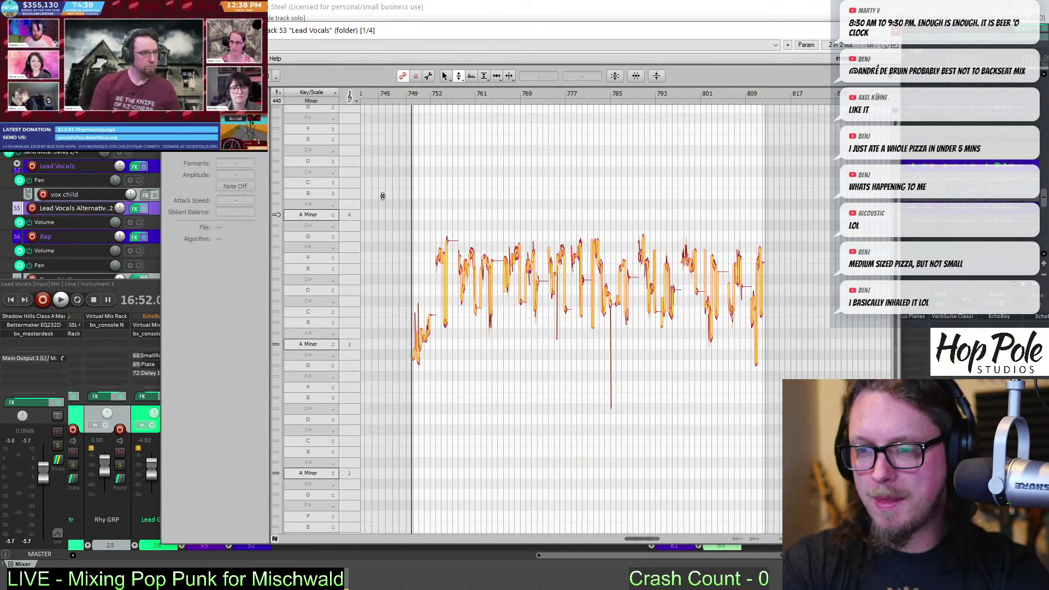
# Apply pitch correction to all lead vocal notes with Pitch Center at 100% and Pitch Drift about halfway
pyautogui.click(618, 77)
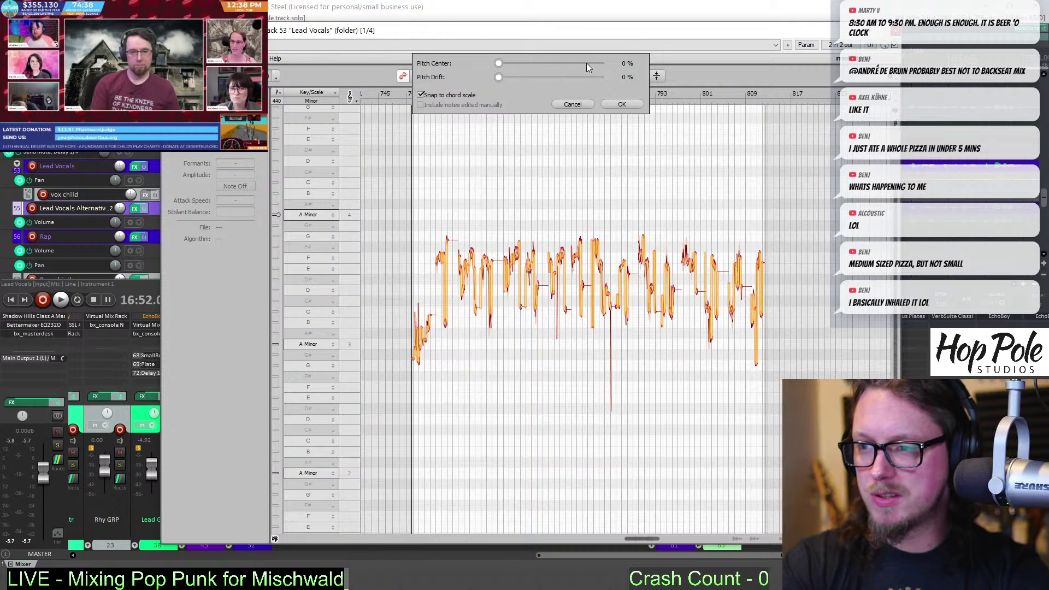
pyautogui.click(601, 63)
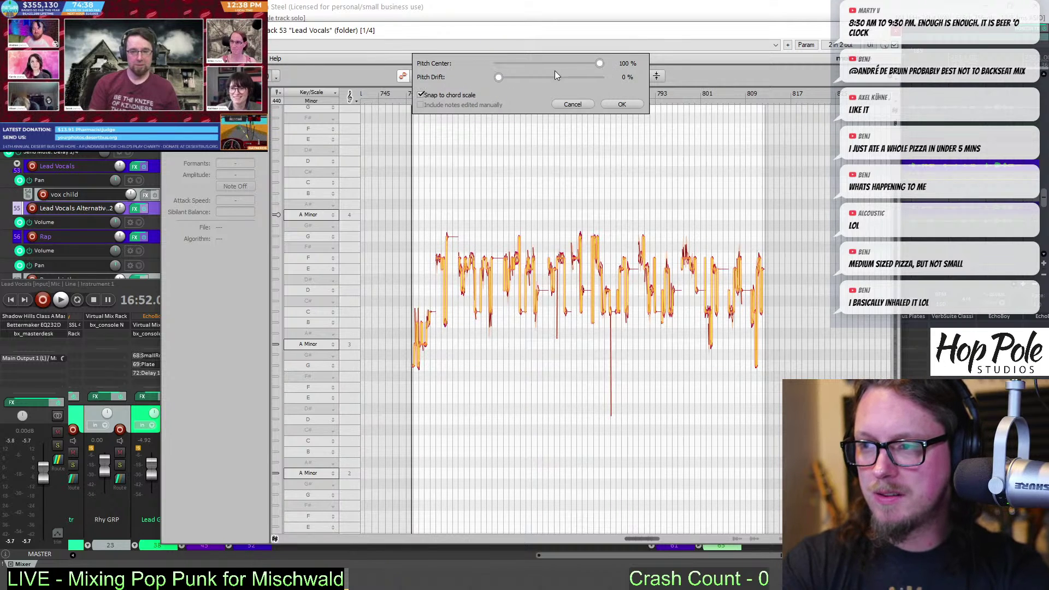
pyautogui.click(548, 77)
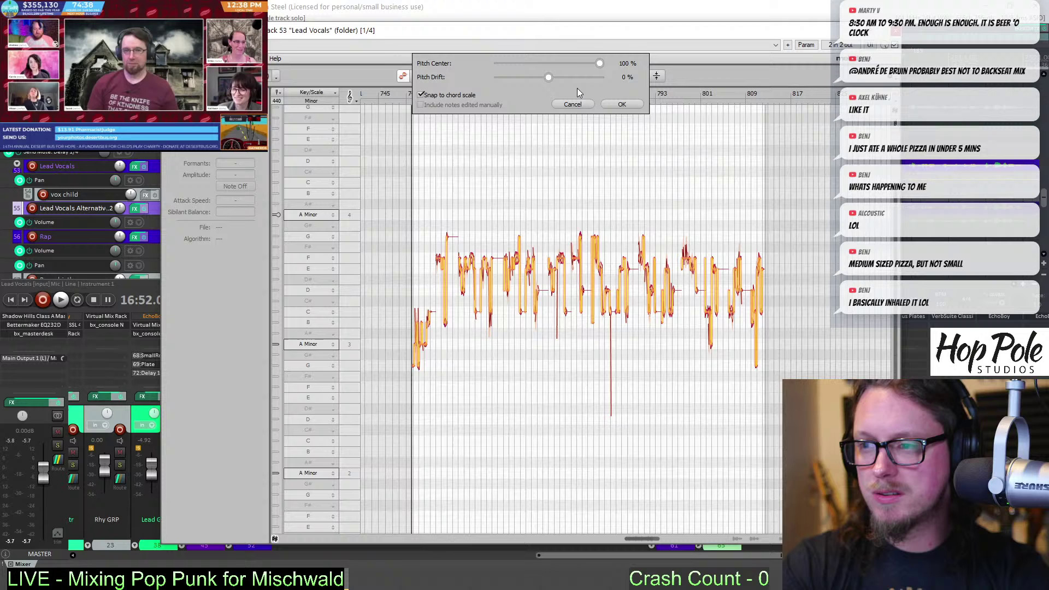
pyautogui.click(622, 105)
# With the Pitch Tool, lower the B 3 note in bar 750 to A 3 and play the opening phrase
pyautogui.rightClick(353, 193)
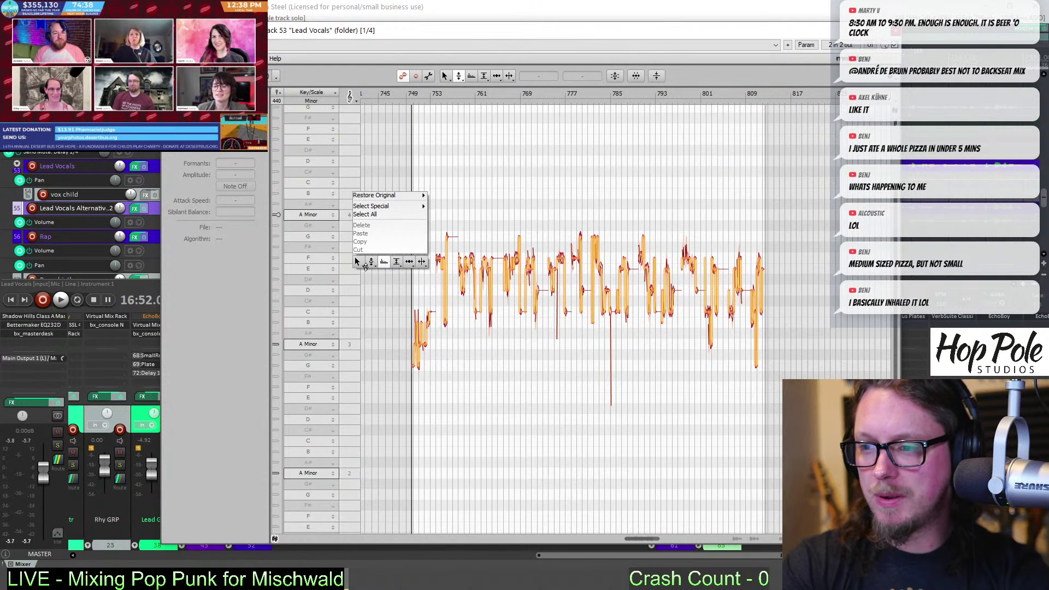
pyautogui.click(358, 286)
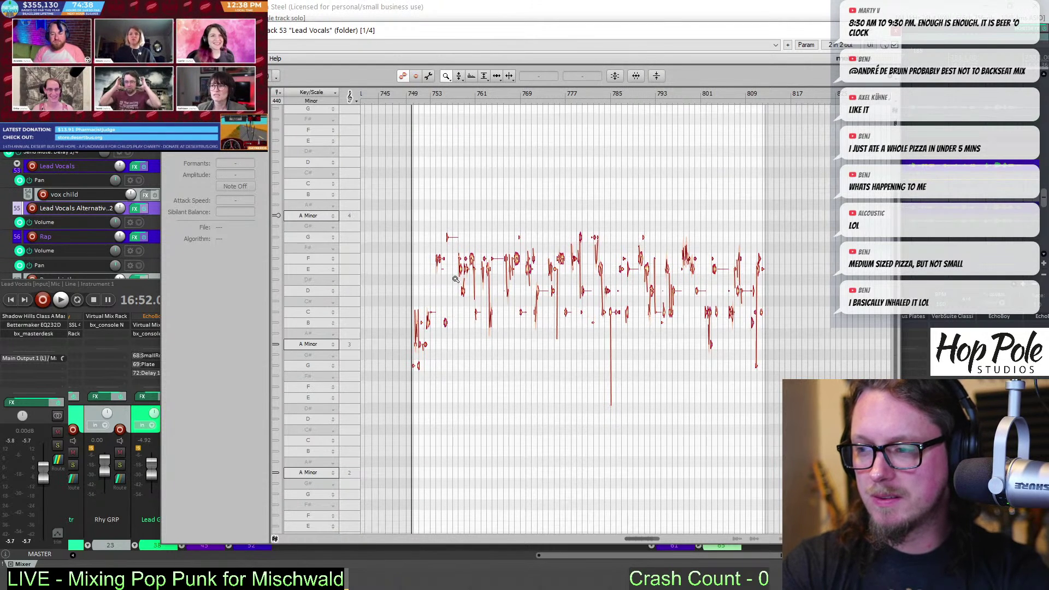
pyautogui.moveTo(386, 276); pyautogui.dragTo(615, 288)
pyautogui.rightClick(615, 289)
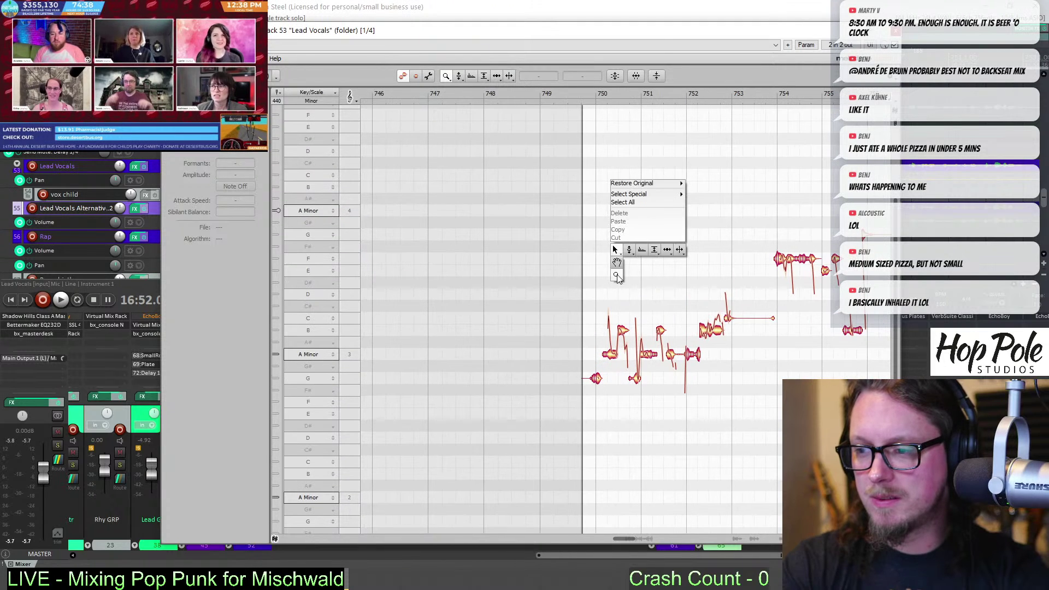
pyautogui.click(612, 245)
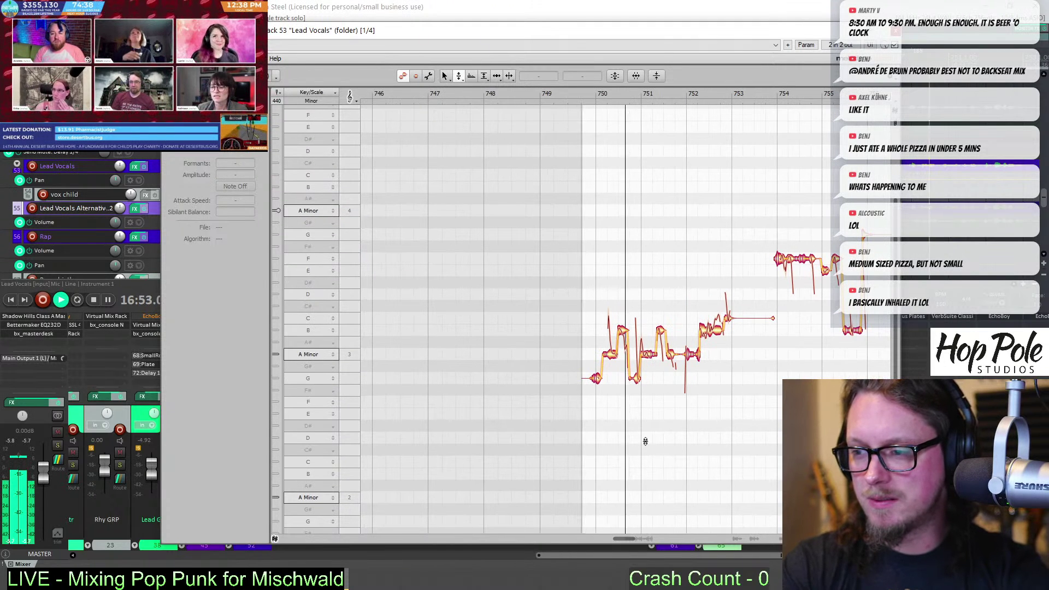
pyautogui.press('space')
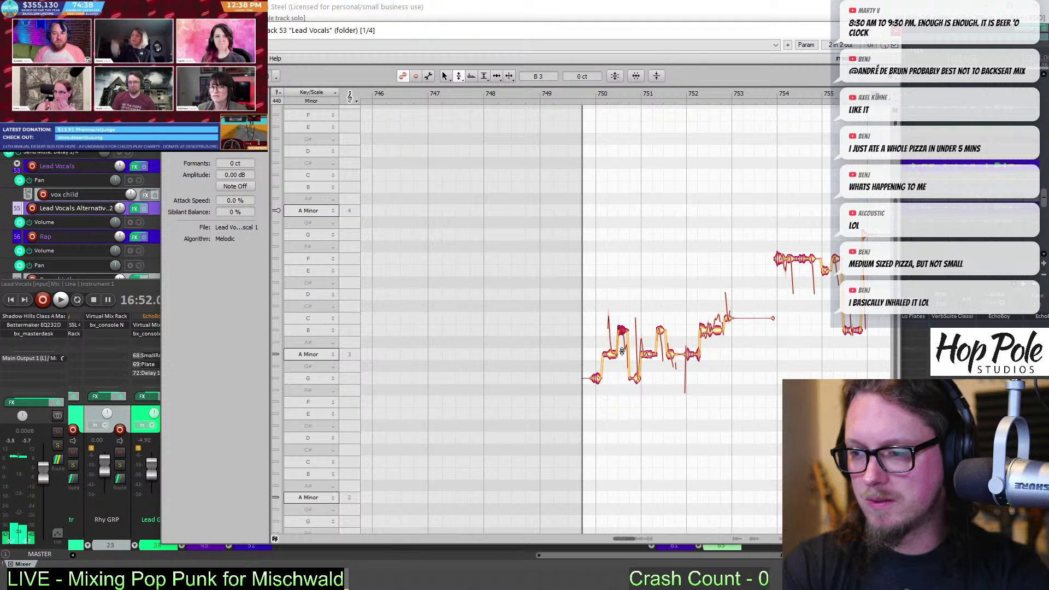
pyautogui.click(621, 330)
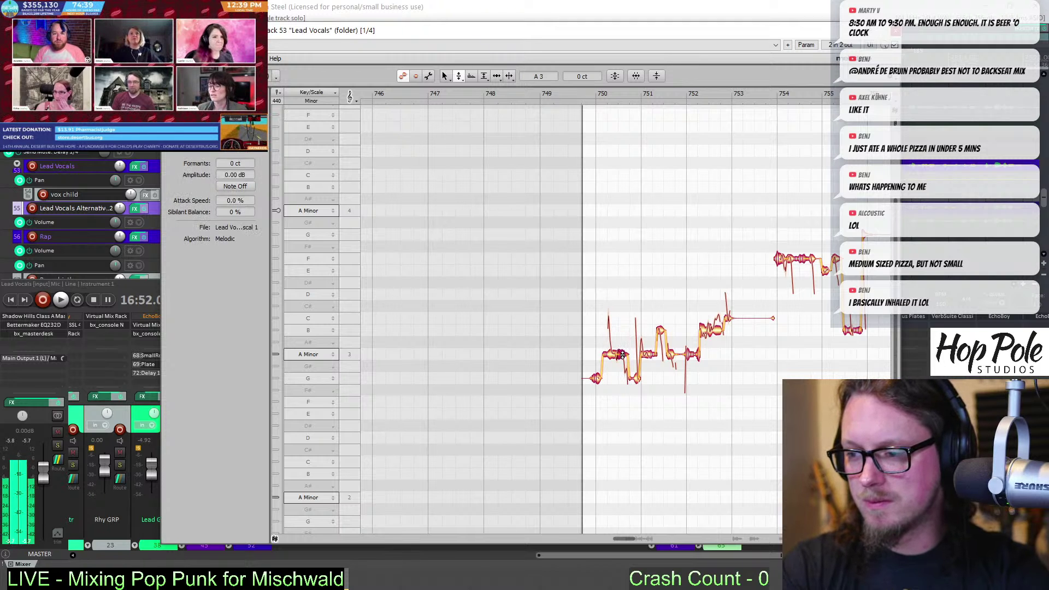
pyautogui.press('space')
# Lower the B 3 notes in bar 752 to A 3 and play the passage from the start of that bar
pyautogui.moveTo(621, 540)
pyautogui.mouseDown()
pyautogui.moveTo(636, 536)
pyautogui.moveTo(626, 541)
pyautogui.mouseUp()
pyautogui.press('space')
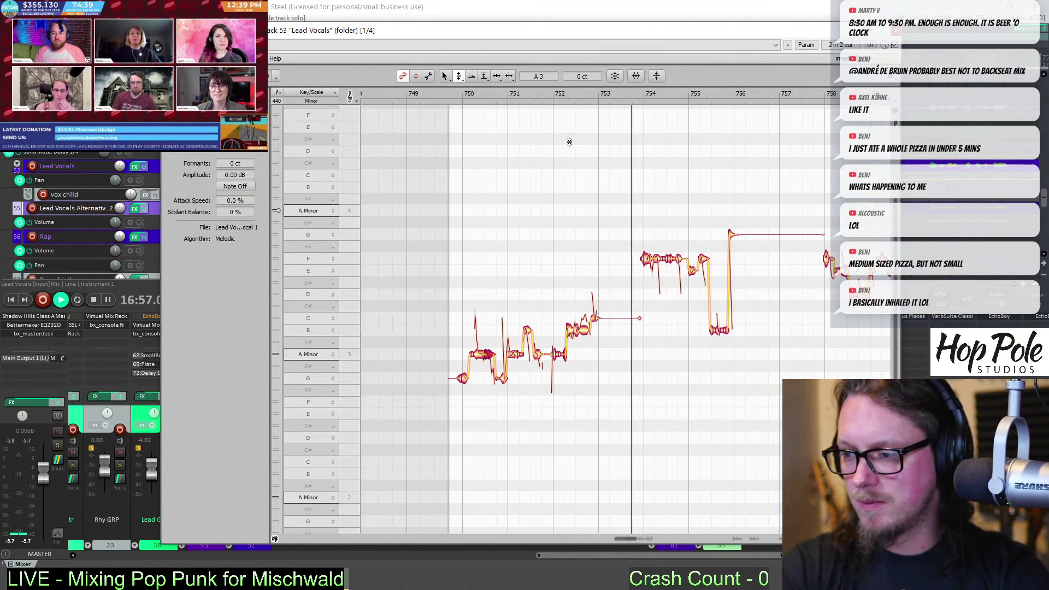
pyautogui.click(551, 95)
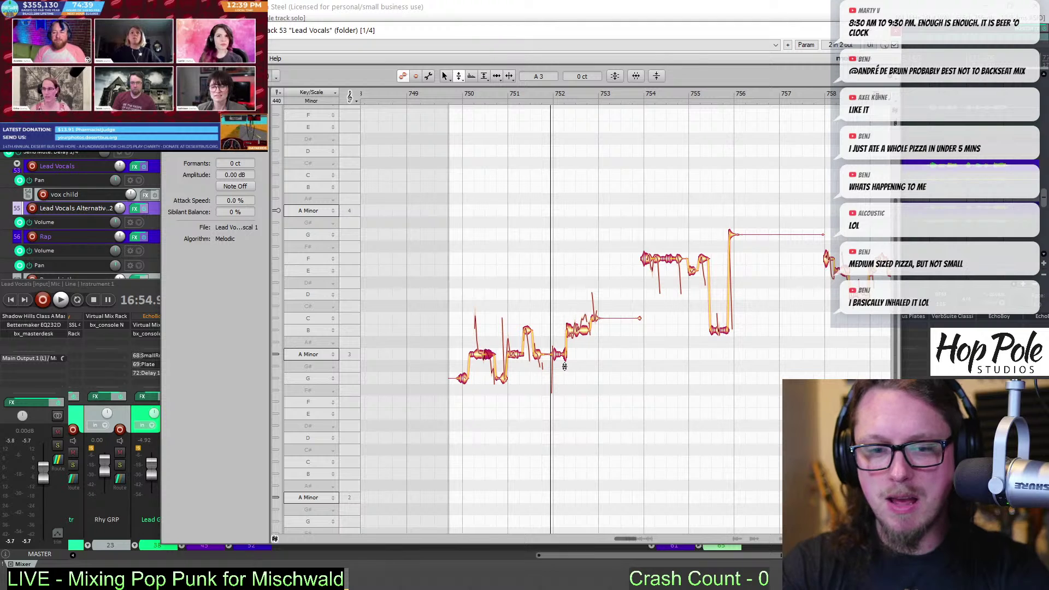
pyautogui.click(572, 342)
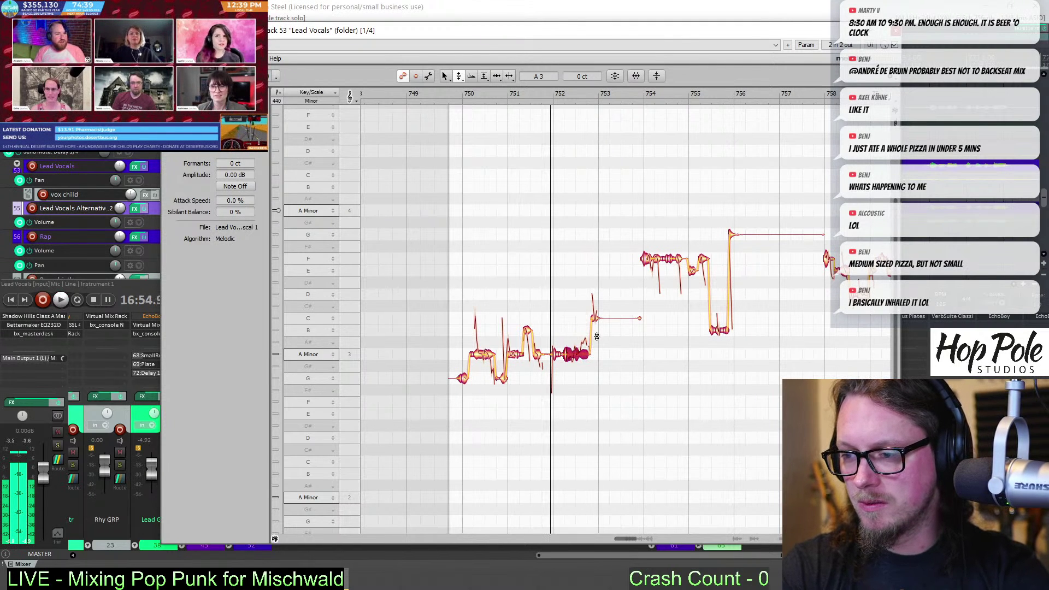
pyautogui.press('space')
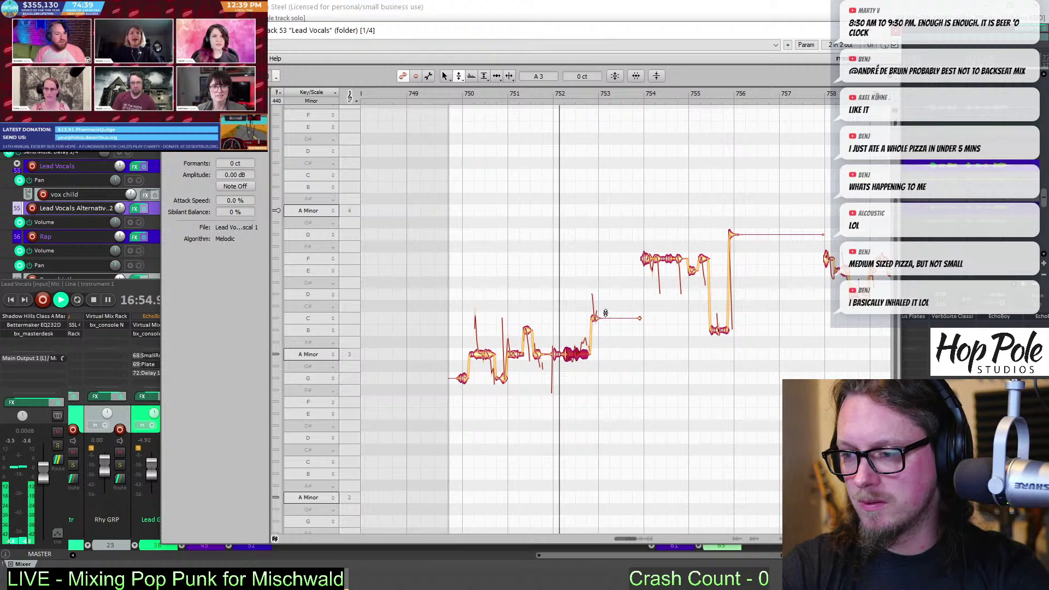
pyautogui.press('space')
# Split the lowered note in bar 752 and raise its last part to B 3 with the Pitch Tool
pyautogui.rightClick(580, 350)
pyautogui.press('Escape')
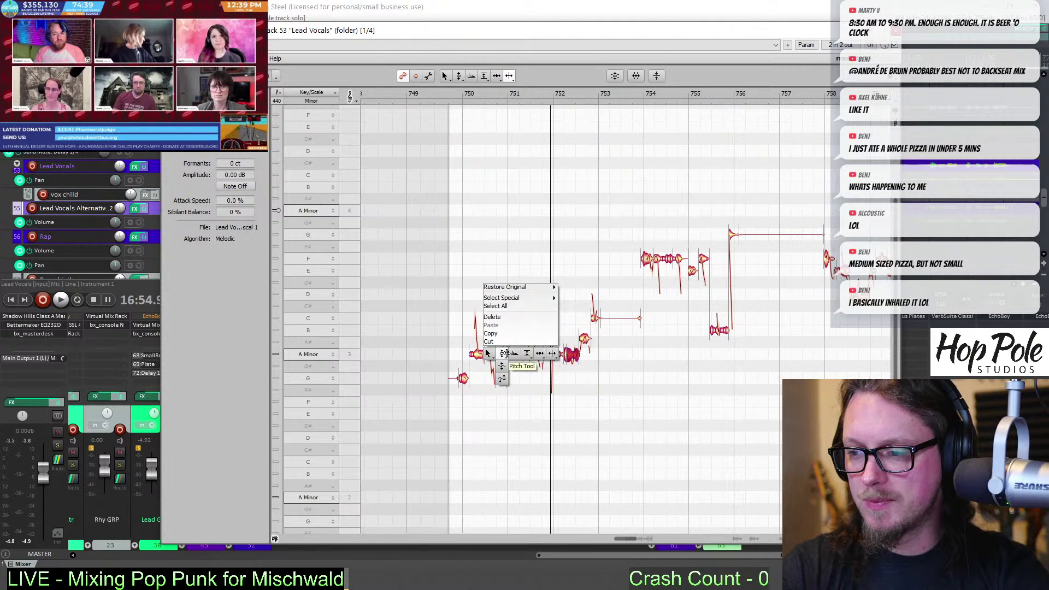
pyautogui.click(580, 358)
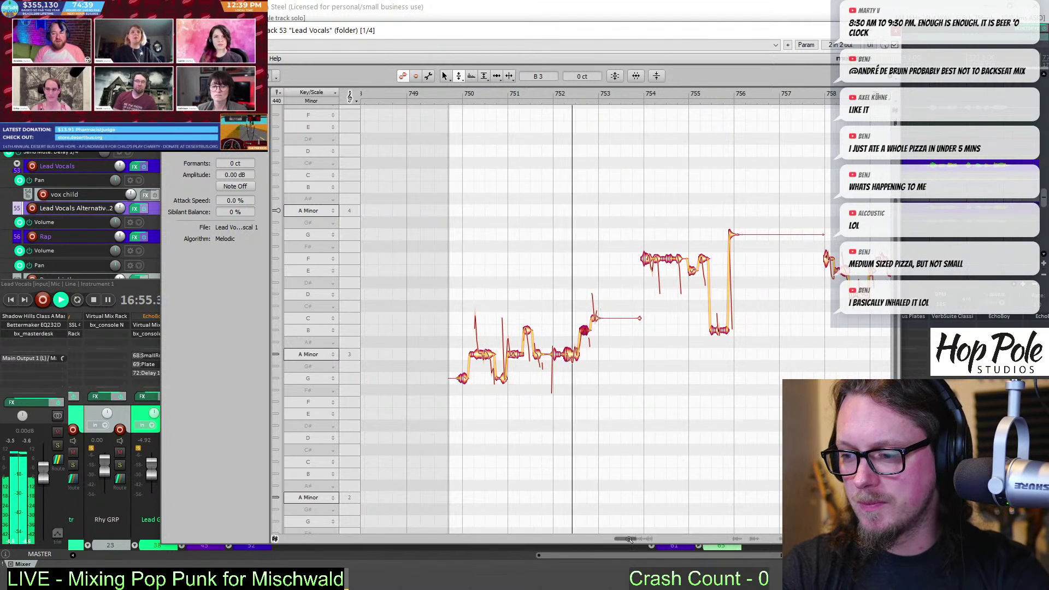
# Lower the run of F 4 notes in bar 754 to E 4 and set playback just before the phrase
pyautogui.moveTo(627, 539); pyautogui.dragTo(631, 541)
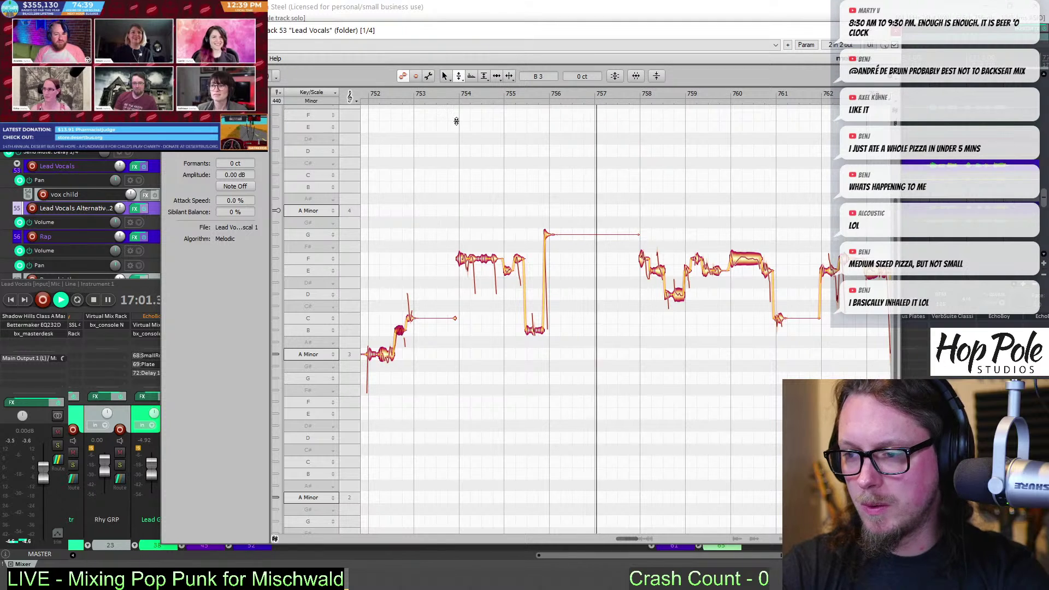
pyautogui.press('space')
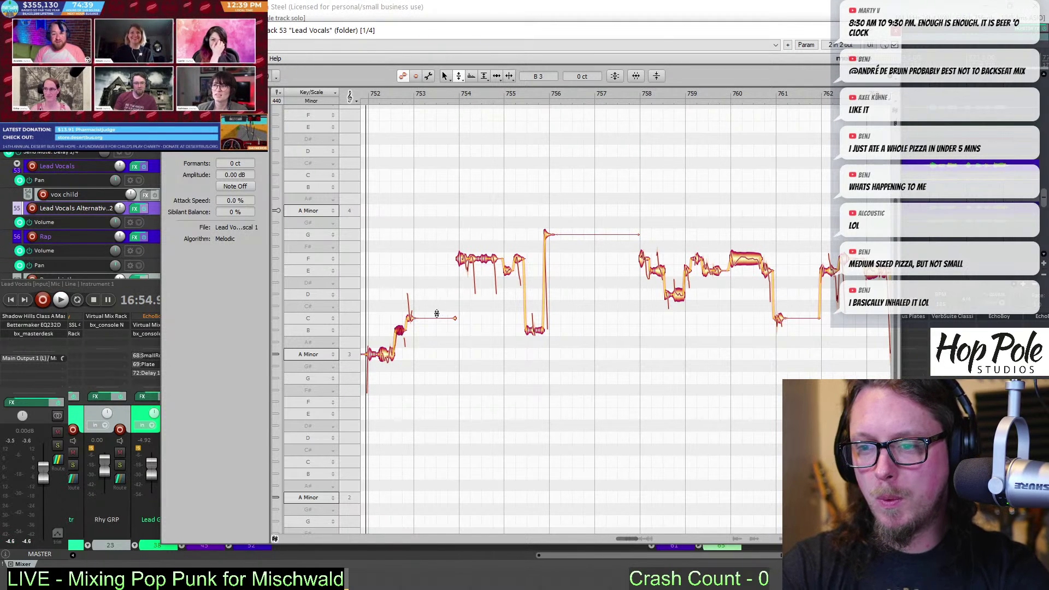
pyautogui.moveTo(464, 267); pyautogui.dragTo(480, 264)
pyautogui.click(460, 258)
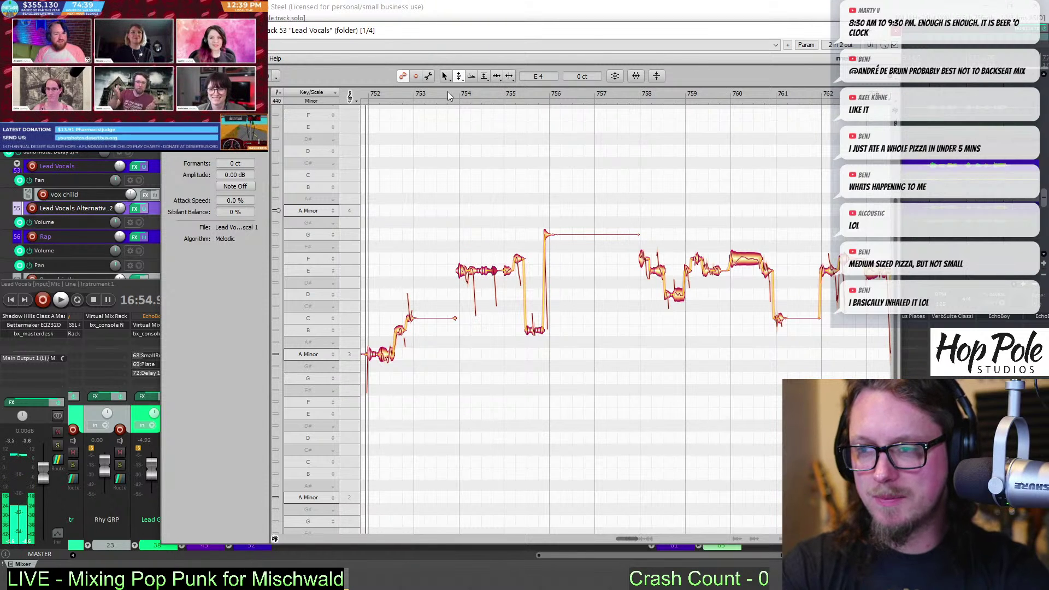
pyautogui.click(448, 94)
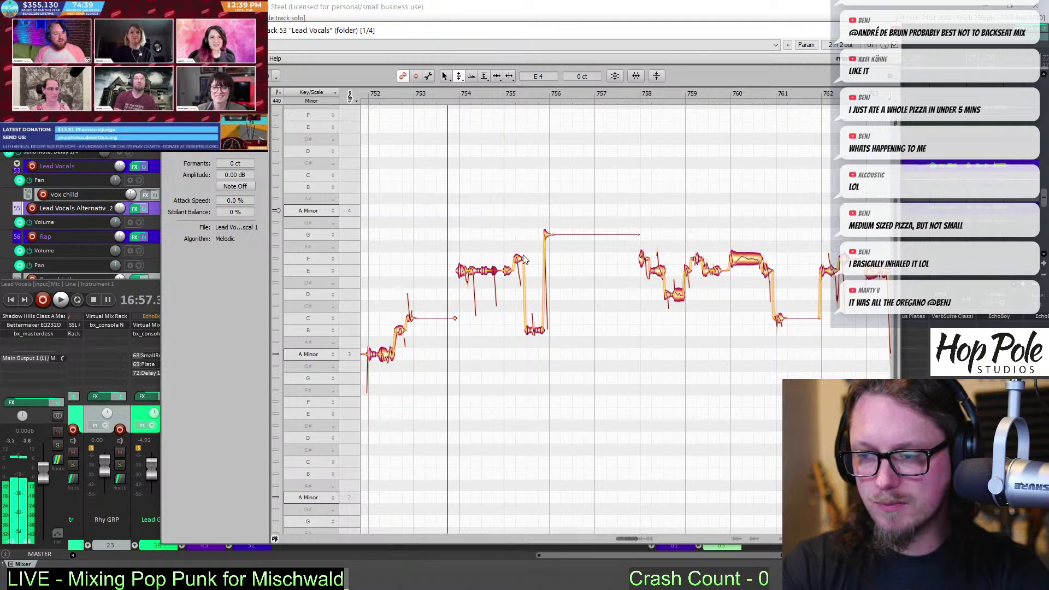
# Lower the F 4 note in bar 755 to E 4 and raise the following B 3 note to C 4
pyautogui.moveTo(523, 258); pyautogui.dragTo(525, 271)
pyautogui.press('space')
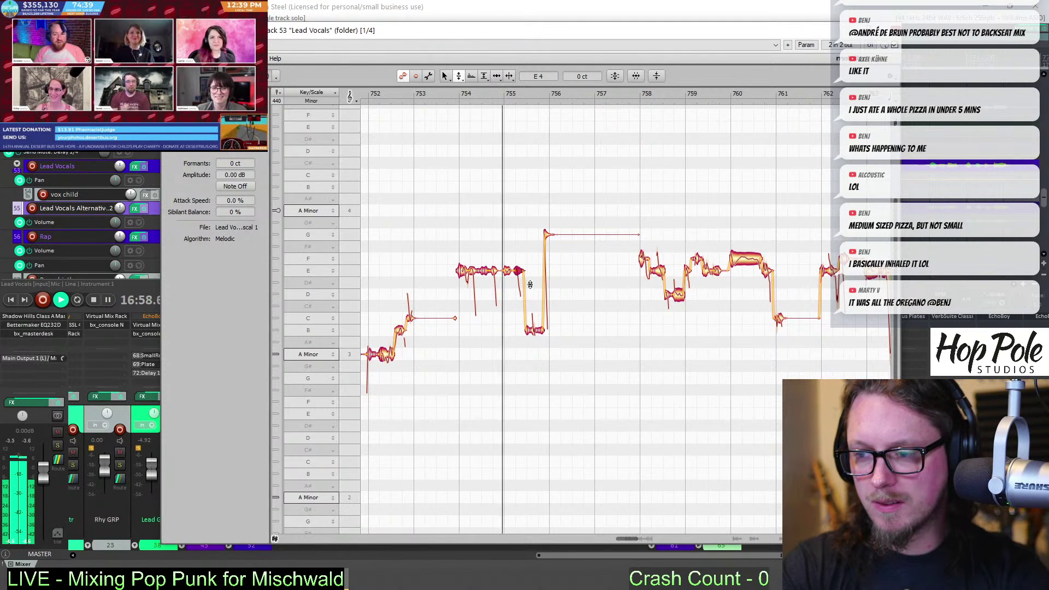
pyautogui.press('Right')
pyautogui.press('Up')
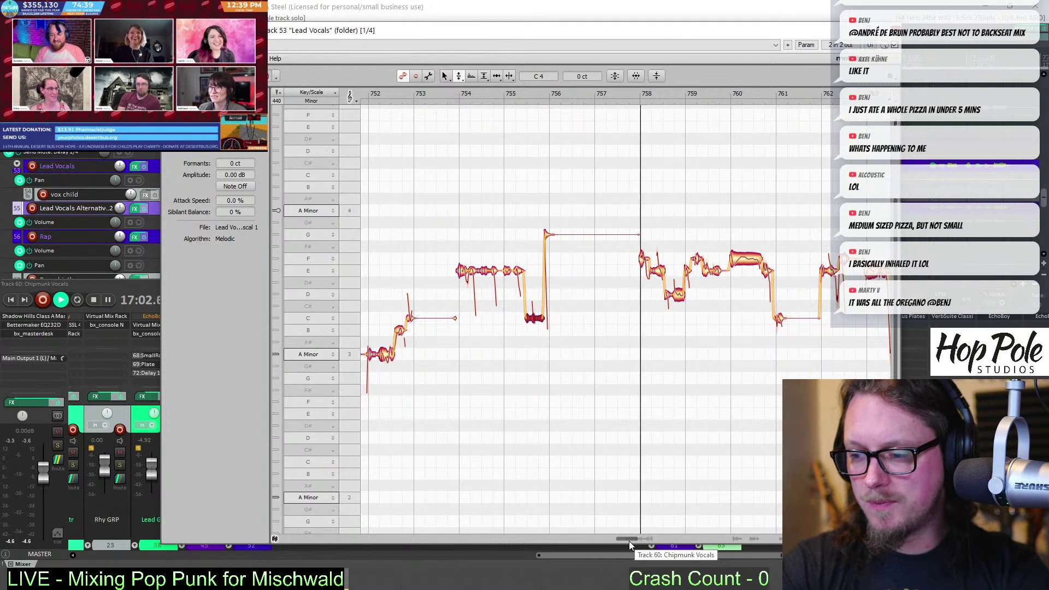
# Lower the first note at bar 758 and the F 4 notes in bars 762 and 763 to E 4 while playing back
pyautogui.moveTo(628, 540); pyautogui.dragTo(628, 542)
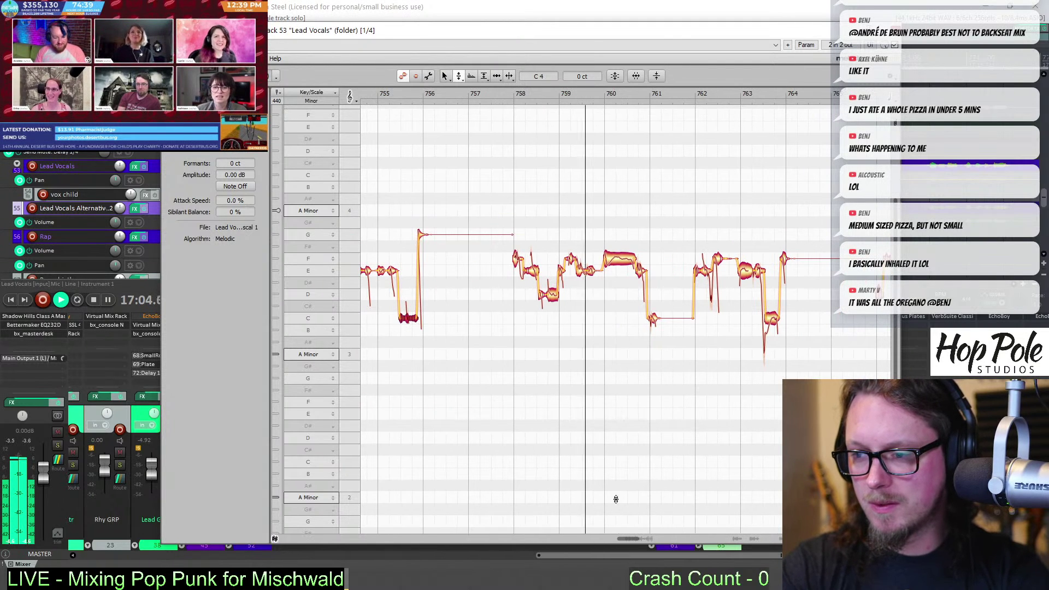
pyautogui.click(508, 95)
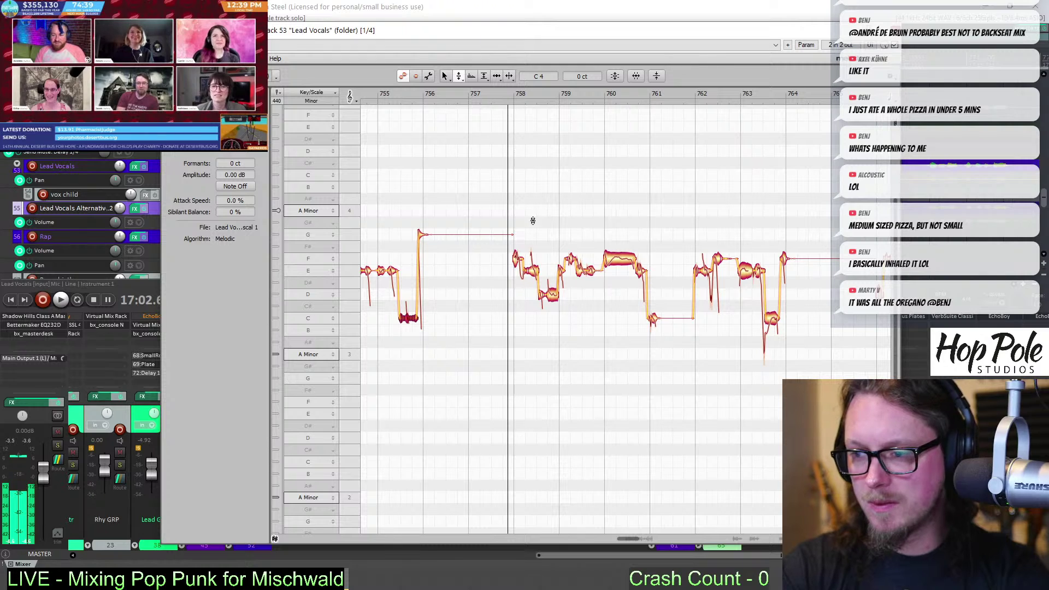
pyautogui.press('space')
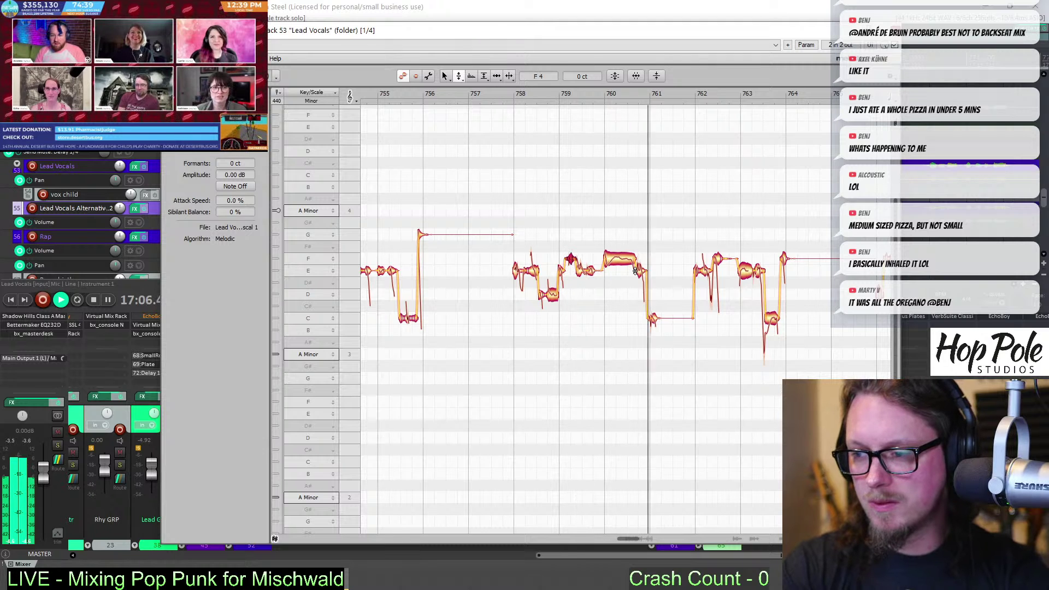
pyautogui.hscroll(2, 631, 539)
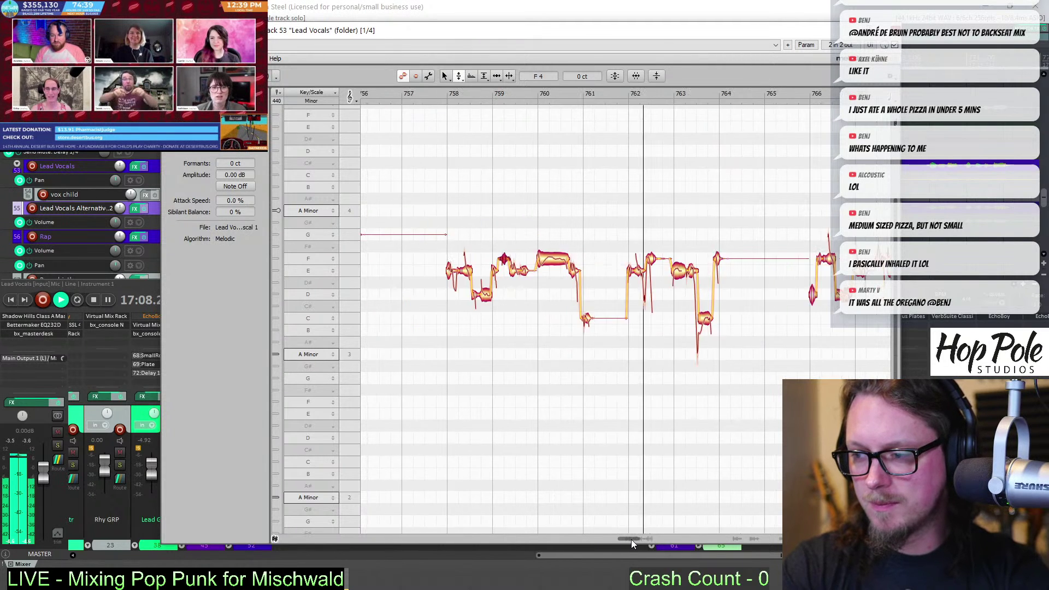
pyautogui.hscroll(3, 631, 540)
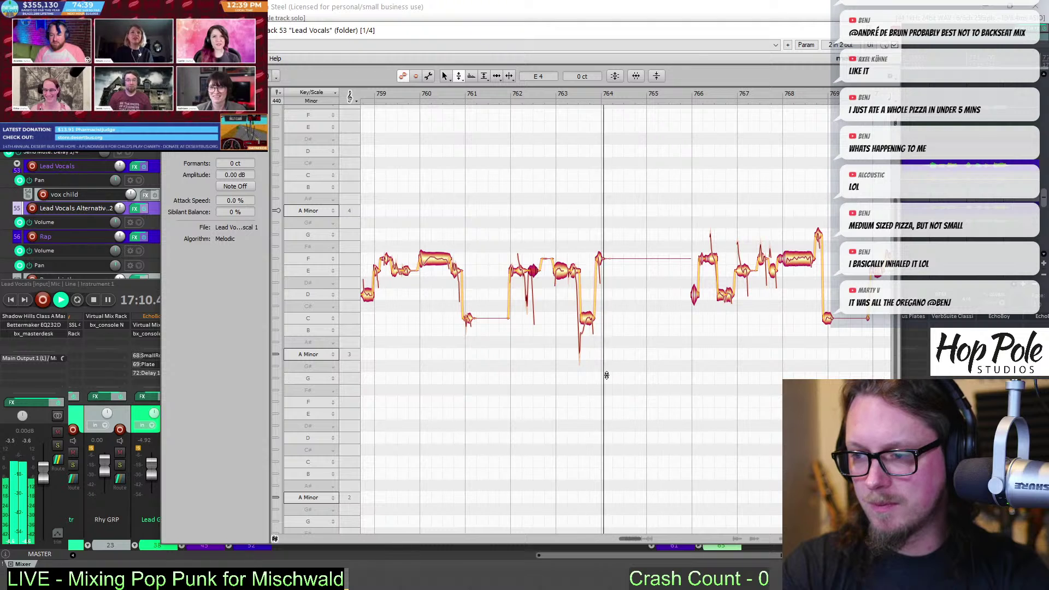
pyautogui.moveTo(599, 259); pyautogui.dragTo(599, 265)
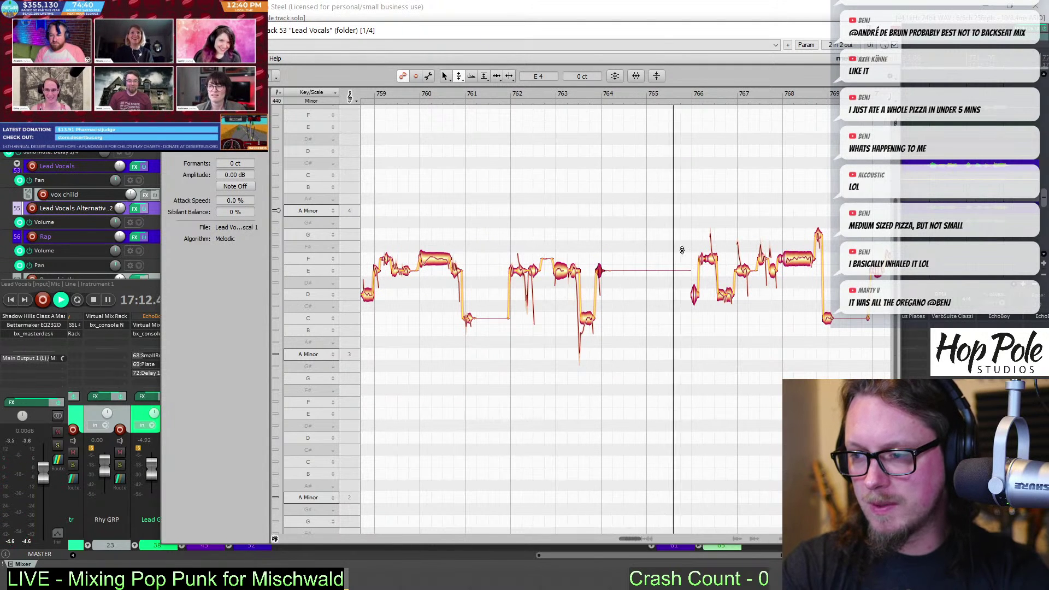
# Lower the F 4 notes in bars 766 and 767 to E 4 and bring down the G 4 note in bar 768
pyautogui.hscroll(5, 635, 540)
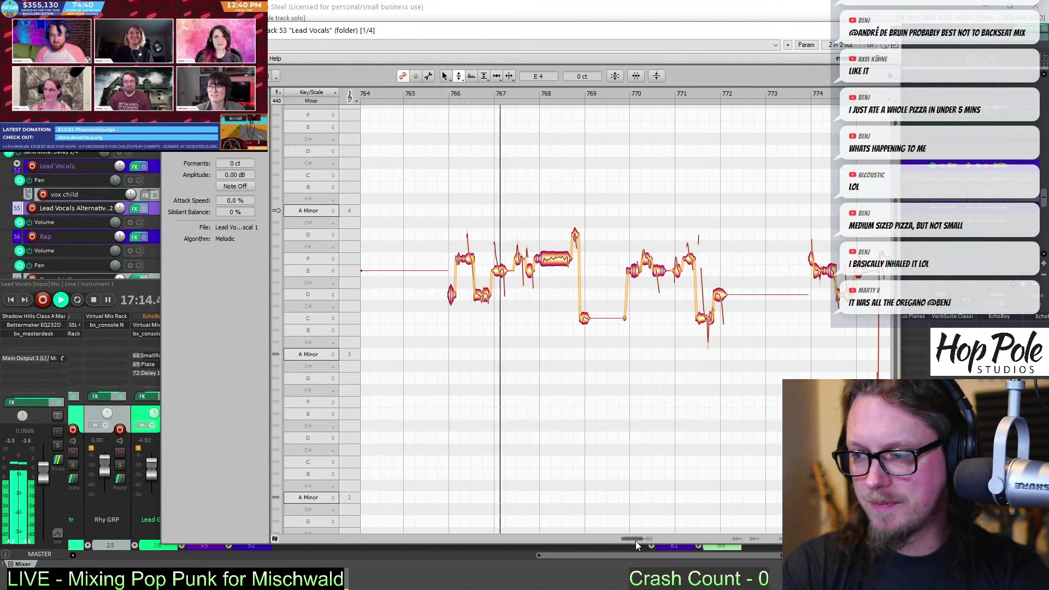
pyautogui.click(422, 94)
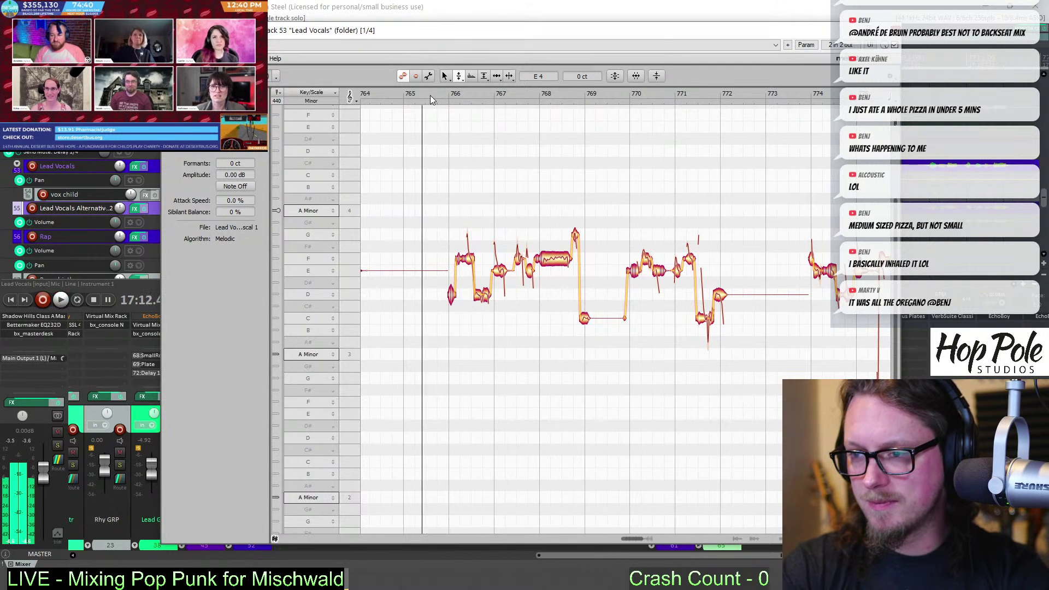
pyautogui.click(458, 261)
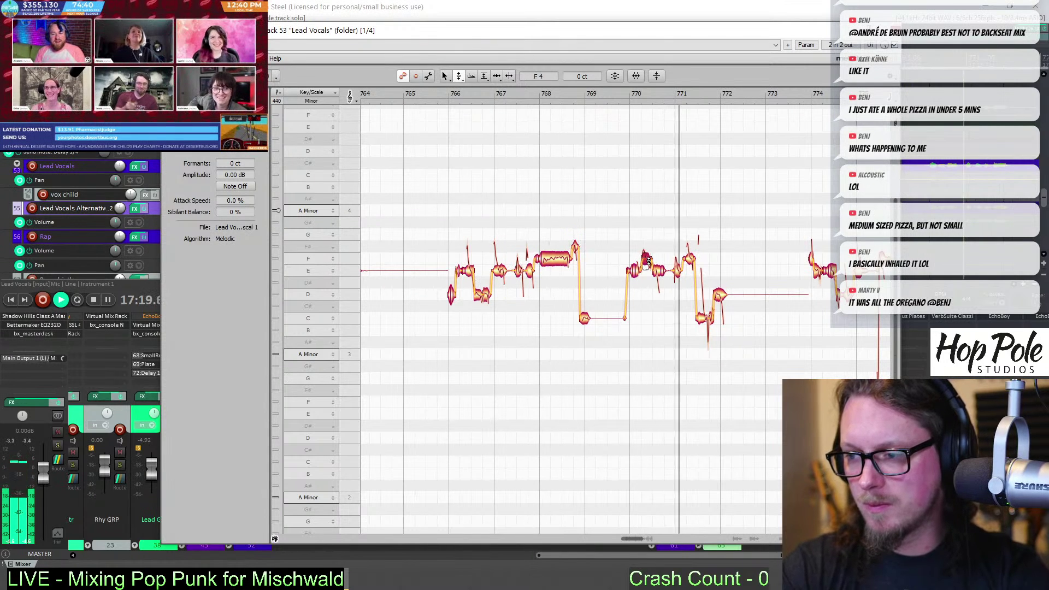
# Lower the F 4 notes in bars 770 and 771 to E 4 and play the phrase from bar 769
pyautogui.press('space')
pyautogui.click(612, 97)
pyautogui.press('space')
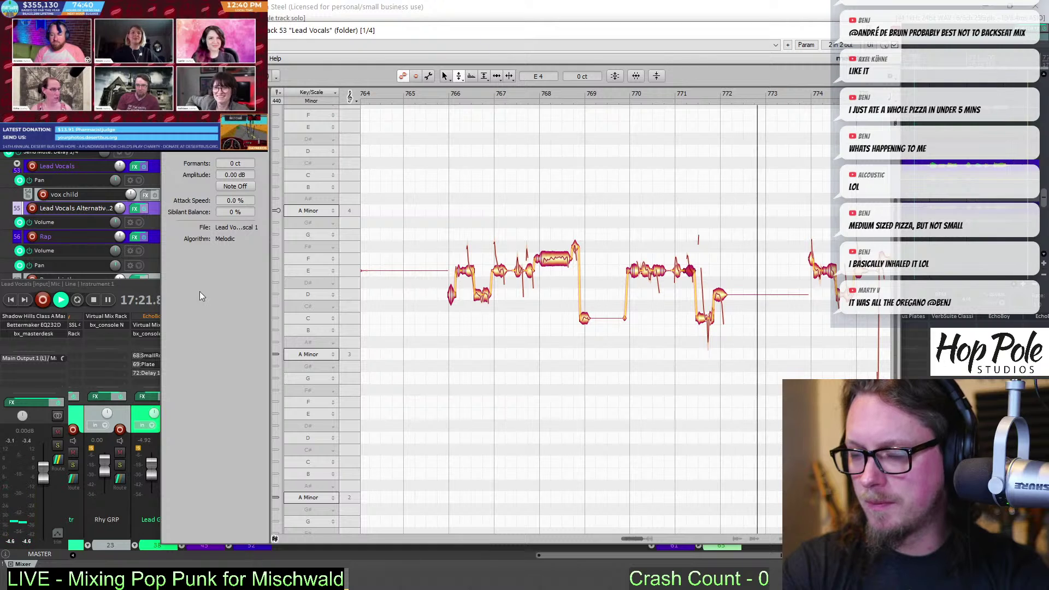
# Unsolo all tracks and play the phrase in bars 770 to 771 with the full mix
pyautogui.press('space')
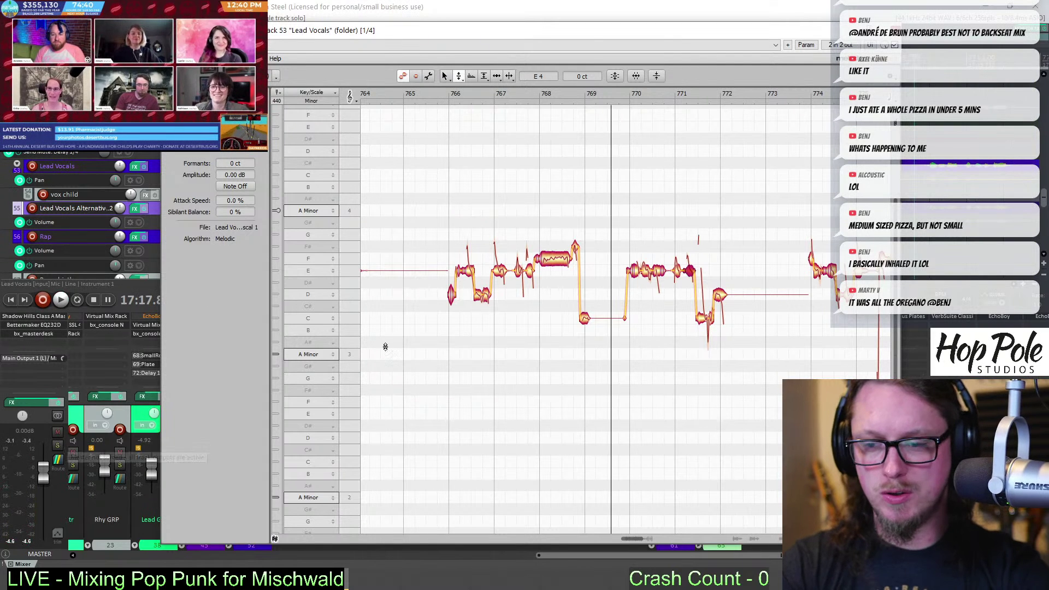
pyautogui.press('space')
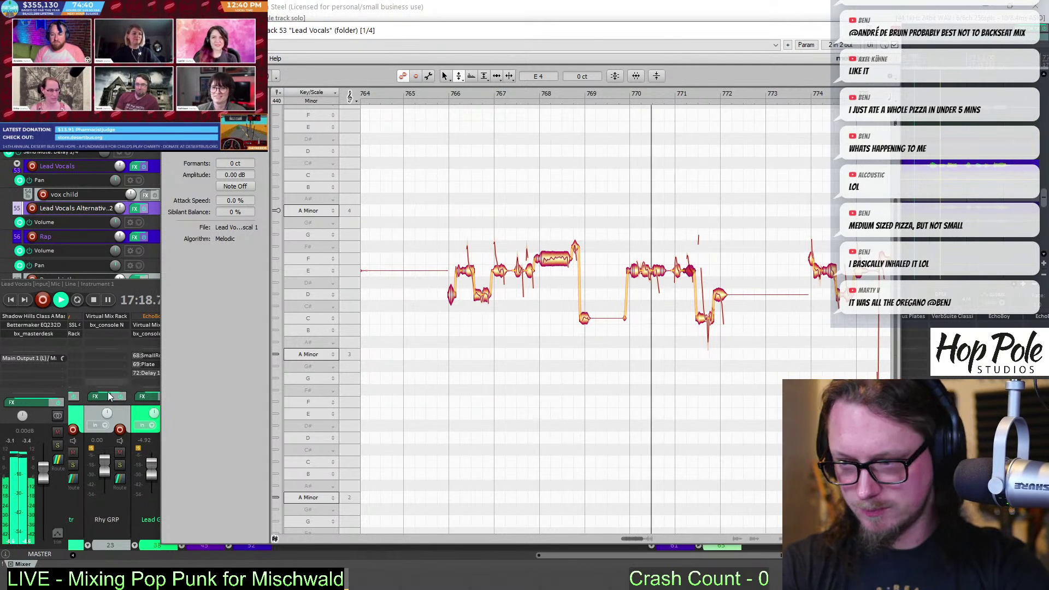
pyautogui.click(58, 447)
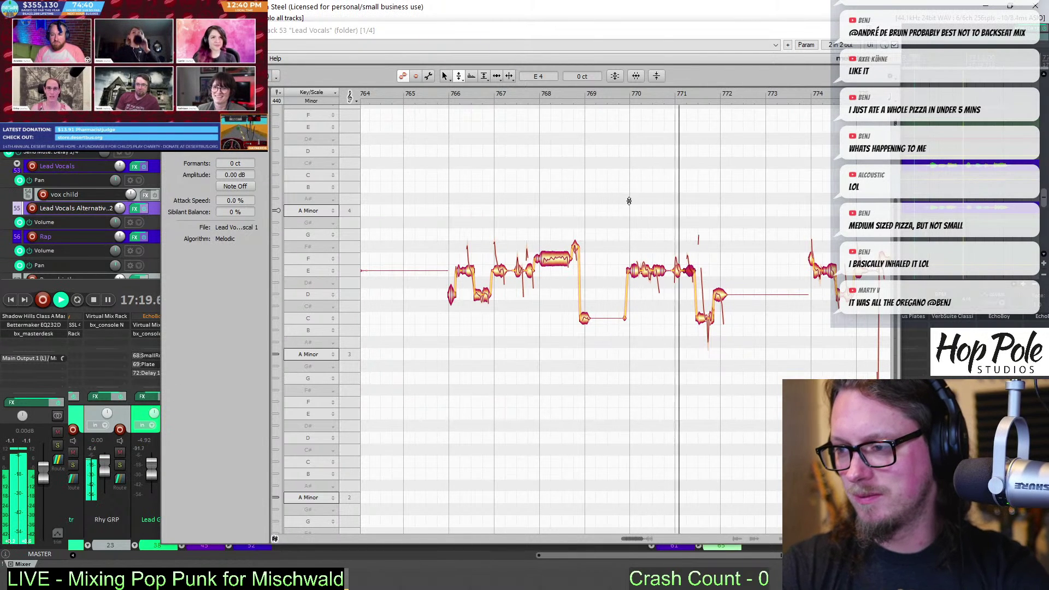
pyautogui.press('space')
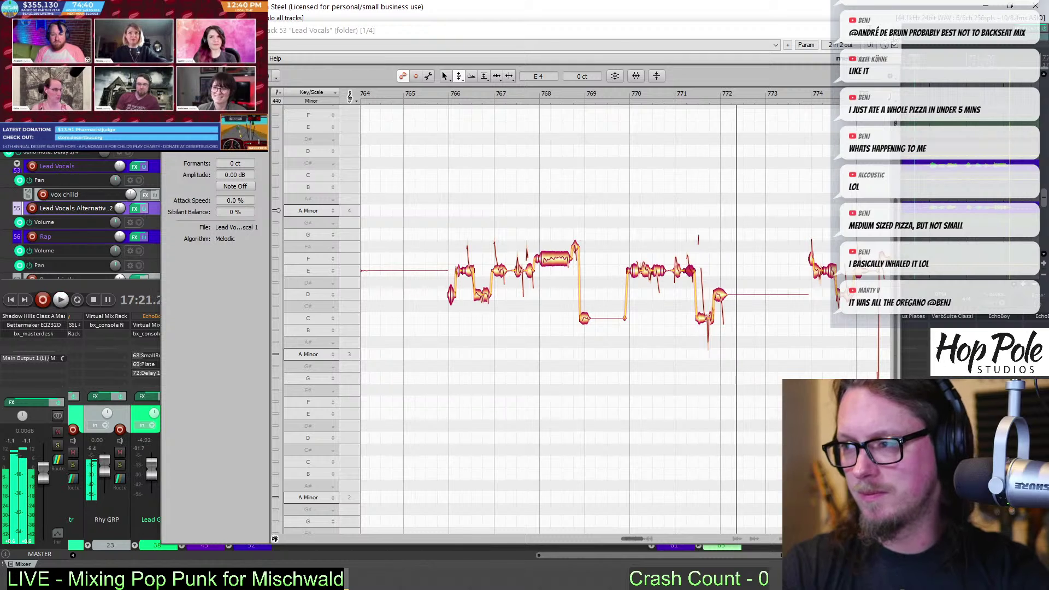
# Close the lead vocal's Melodyne window and mute the Lead Vocals 2 and Lead Vocals Alternative 2 tracks
pyautogui.press('Escape')
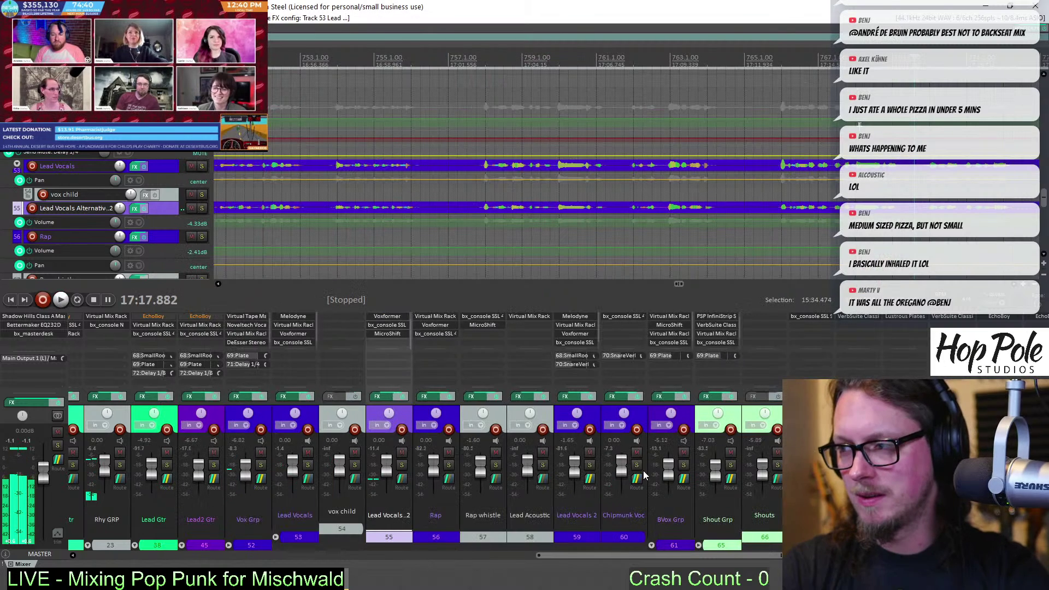
pyautogui.click(590, 451)
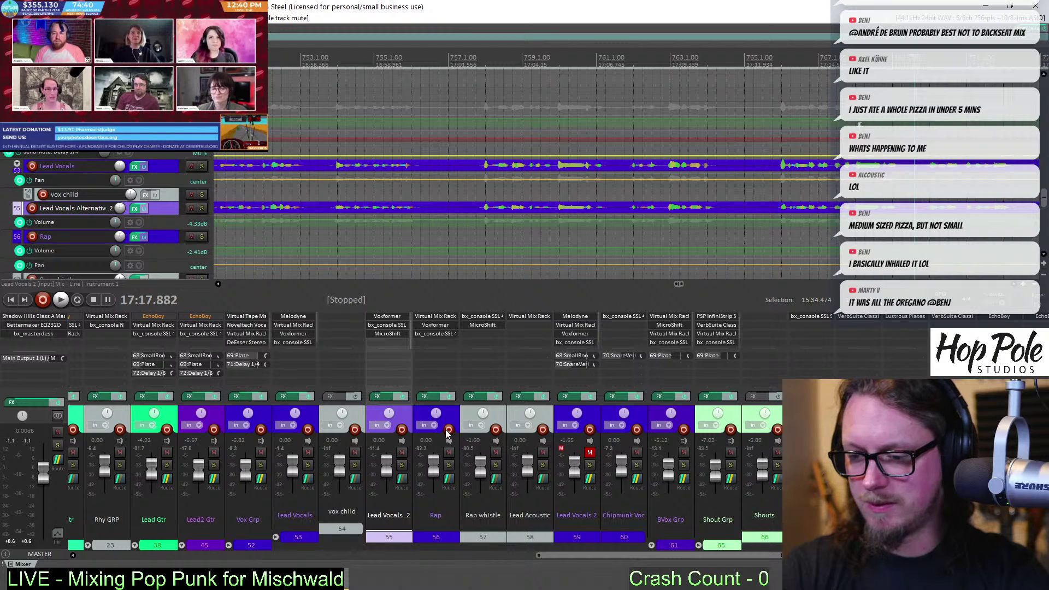
pyautogui.click(191, 210)
pyautogui.click(191, 209)
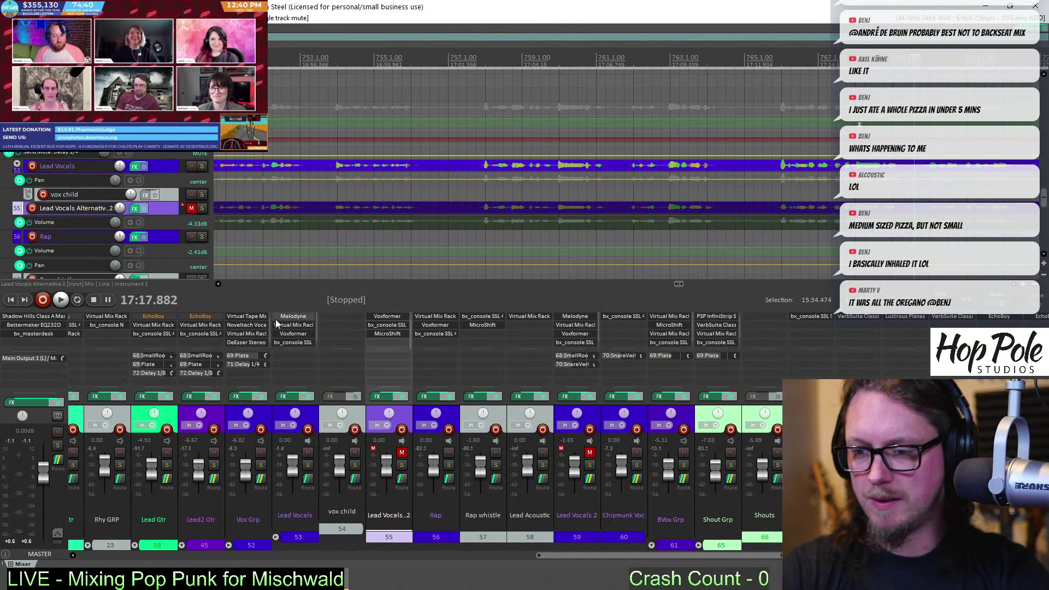
# Reopen Melodyne for Lead Vocals and, during playback, lower the first note of bar 774 and the F 4 notes in bar 775 to E 4
pyautogui.click(293, 317)
pyautogui.press('space')
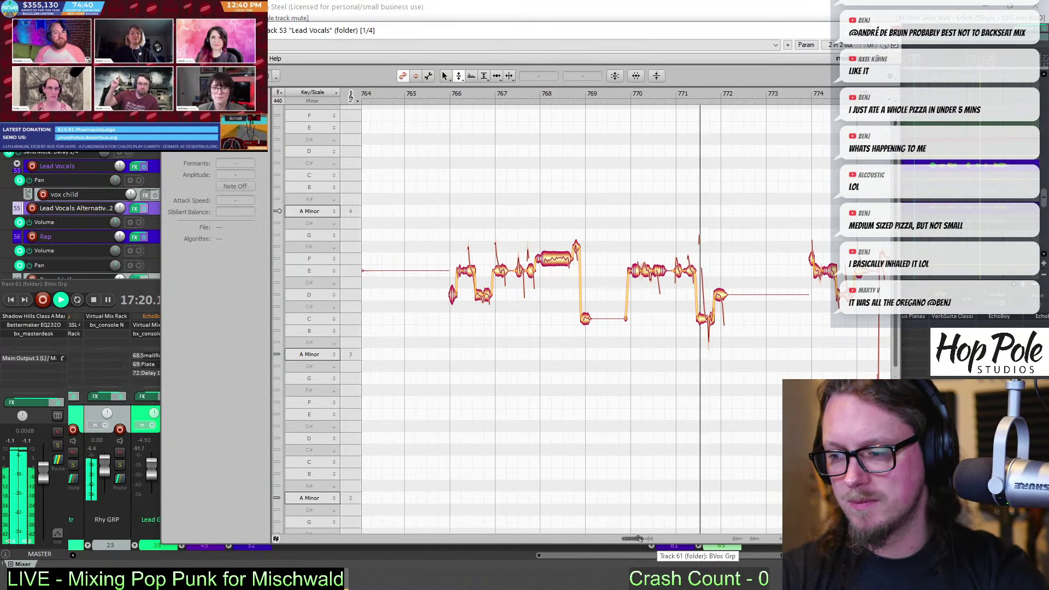
pyautogui.moveTo(634, 539); pyautogui.dragTo(637, 538)
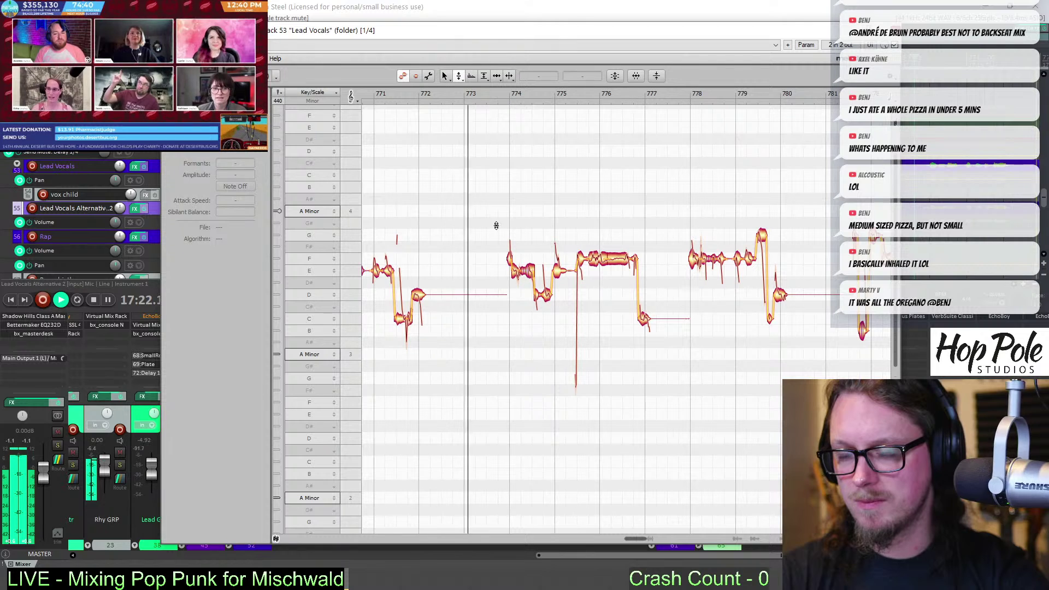
pyautogui.click(509, 259)
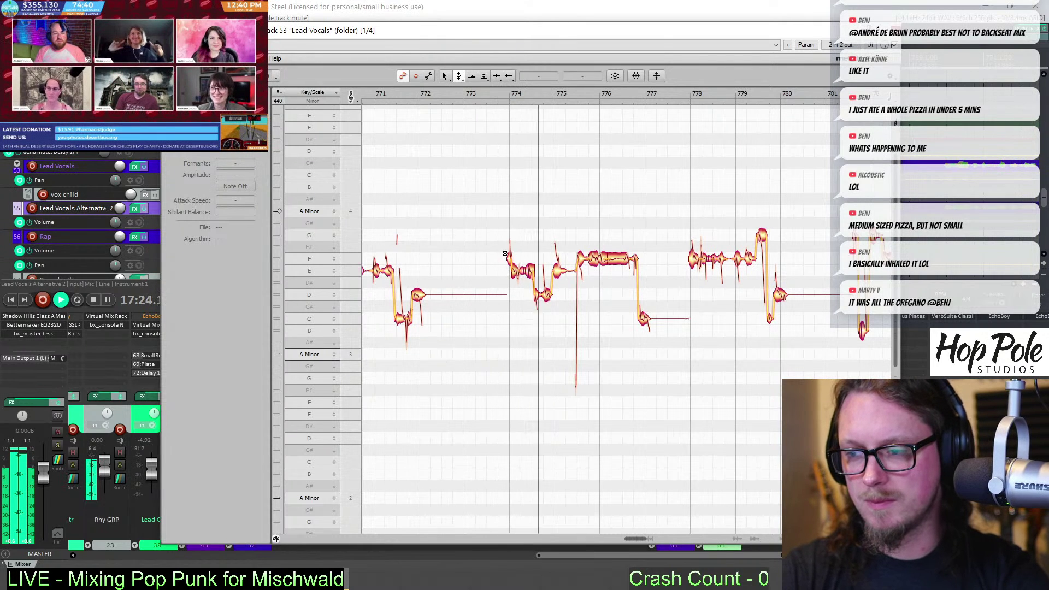
pyautogui.click(510, 264)
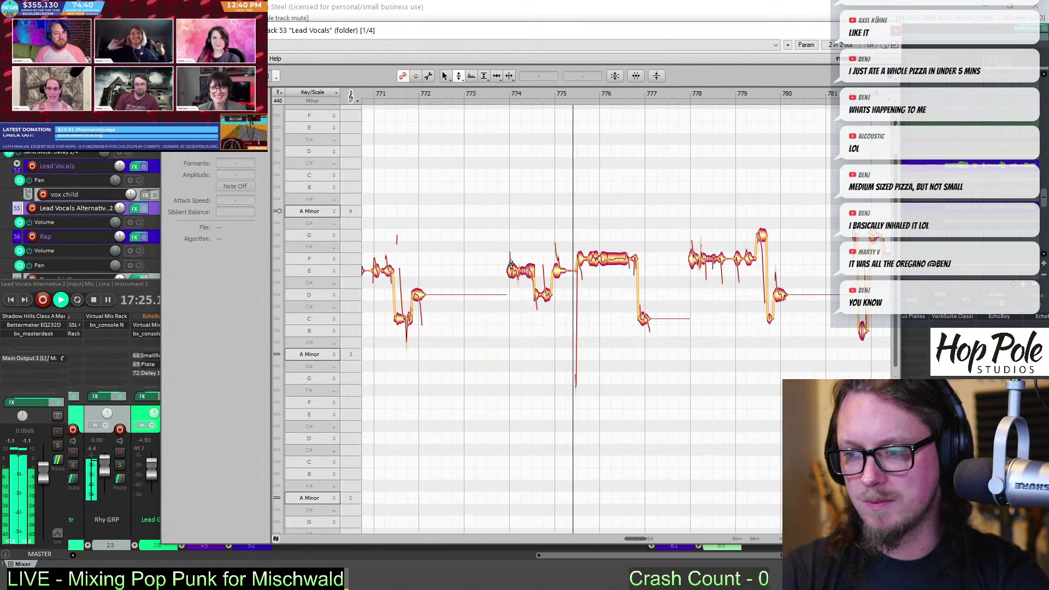
pyautogui.click(580, 267)
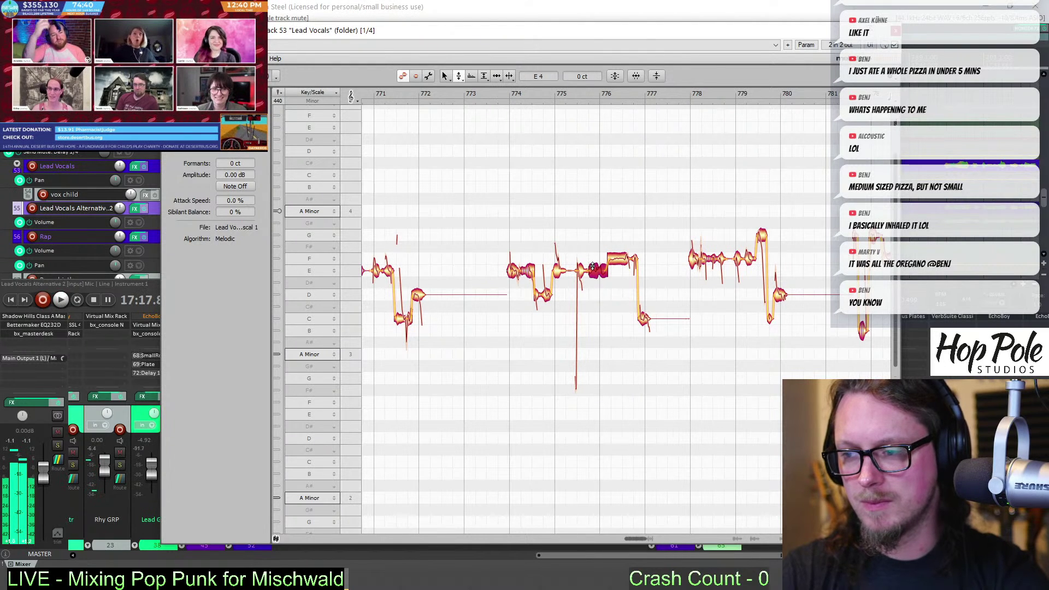
# Lower the E 4 note at the start of bar 775 to D# 4 and play the phrase from bar 774
pyautogui.click(504, 96)
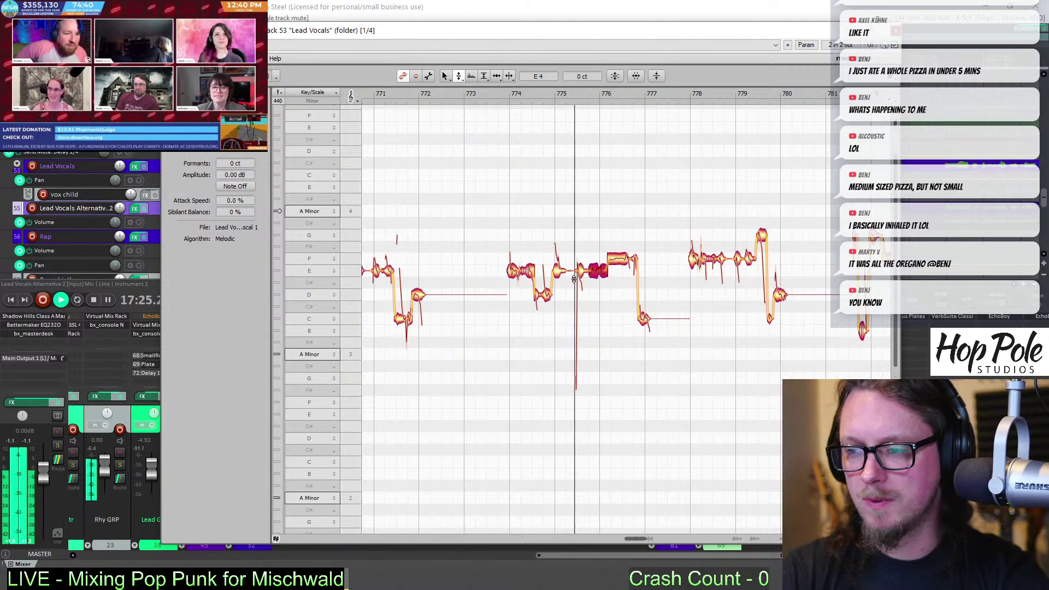
pyautogui.moveTo(554, 264); pyautogui.dragTo(555, 282)
pyautogui.press('space')
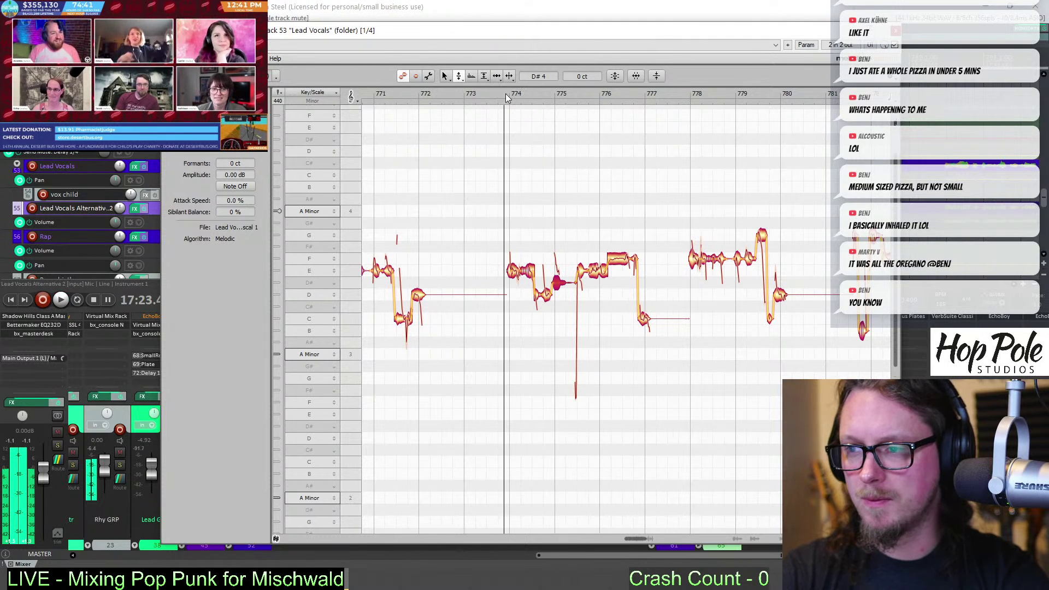
pyautogui.press('space')
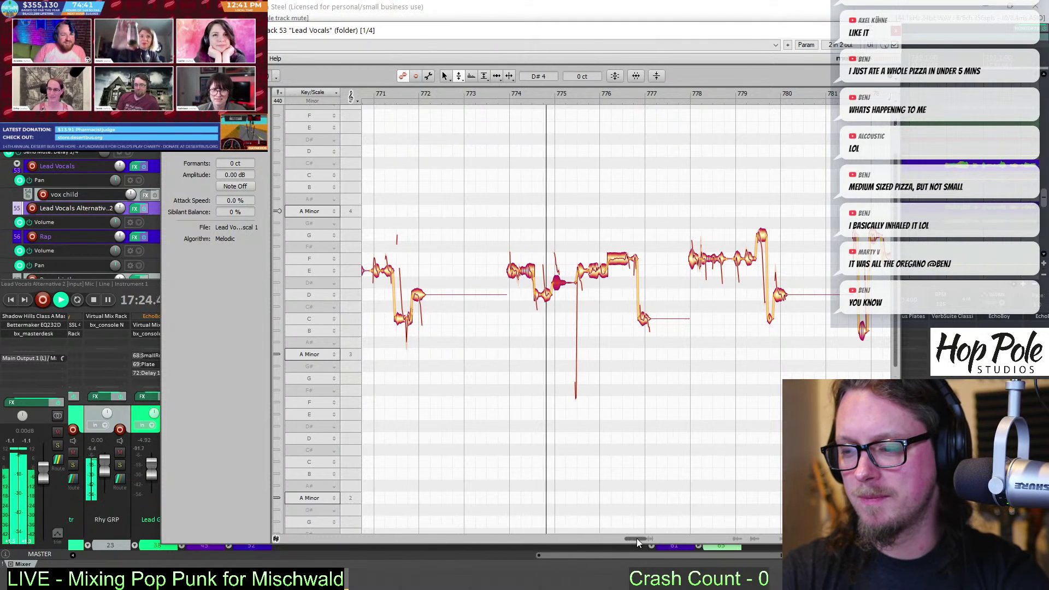
# Lower the F 4 notes in bars 778 and 779 to E 4 and replay from bar 774
pyautogui.hscroll(2, 637, 538)
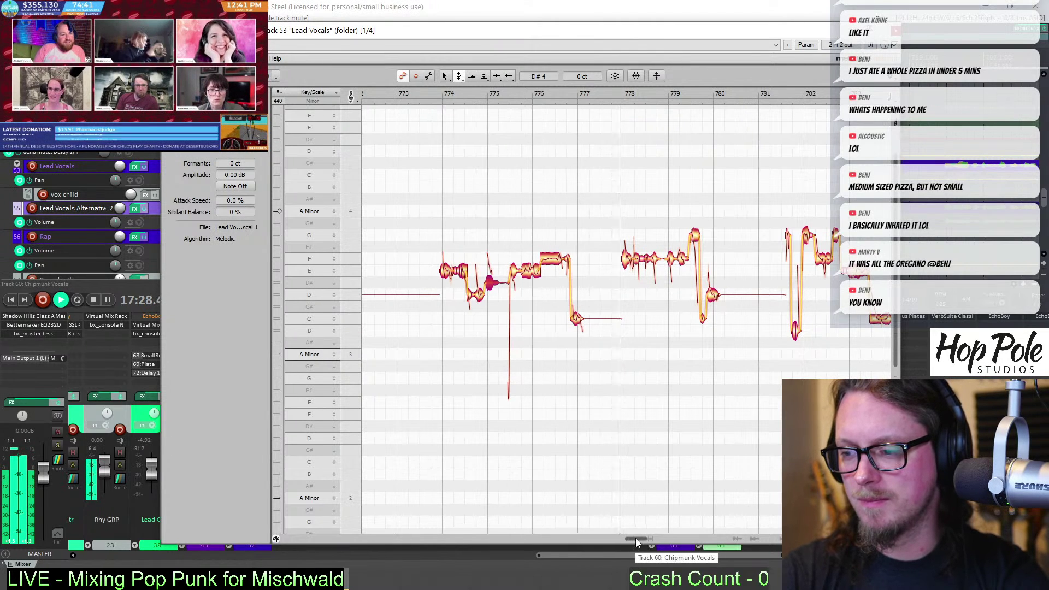
pyautogui.moveTo(605, 229); pyautogui.dragTo(683, 276)
pyautogui.press('space')
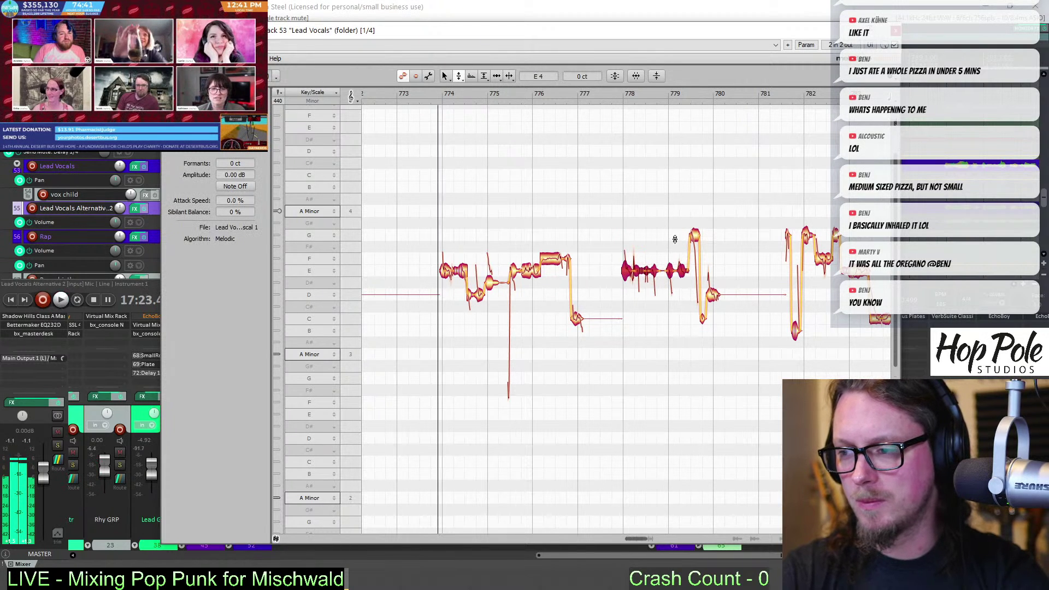
pyautogui.press('space')
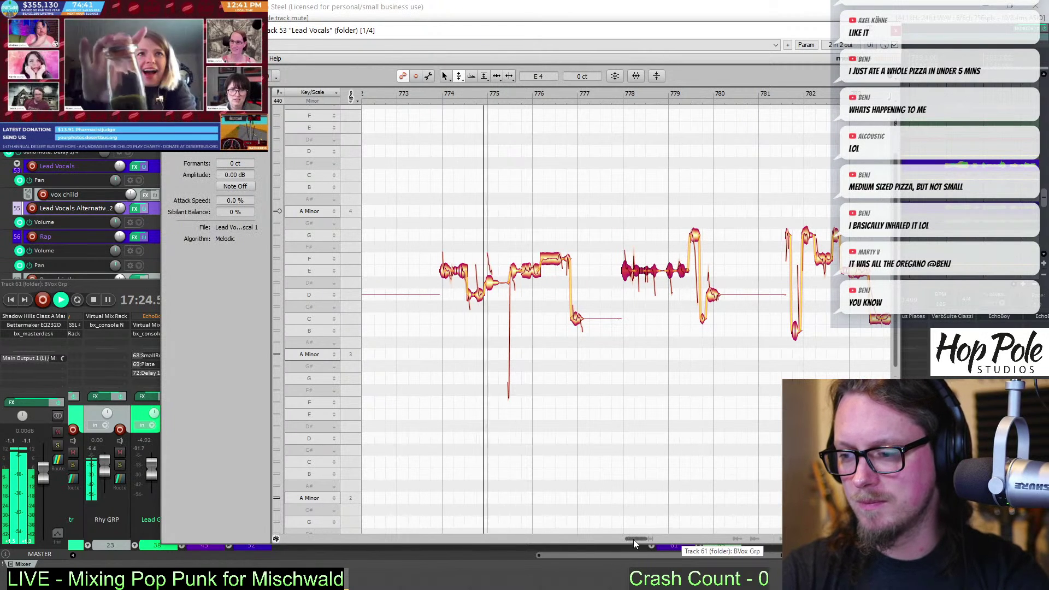
# Zoom the Melodyne view to the phrases around bars 769 to 791 and listen from bar 777
pyautogui.scroll(-5, 636, 539)
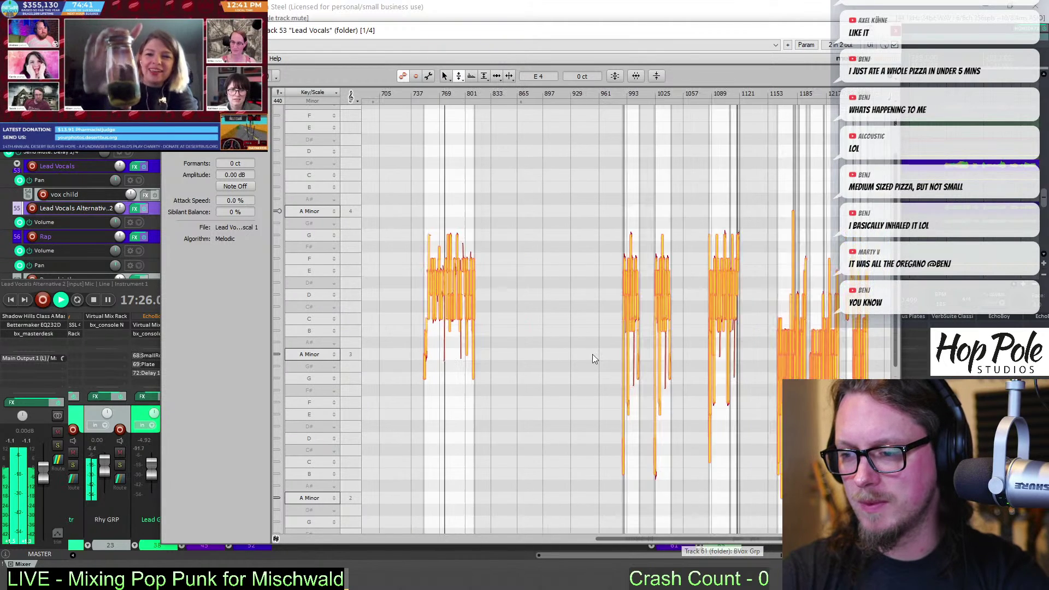
pyautogui.rightClick(592, 354)
pyautogui.moveTo(628, 349); pyautogui.dragTo(633, 533)
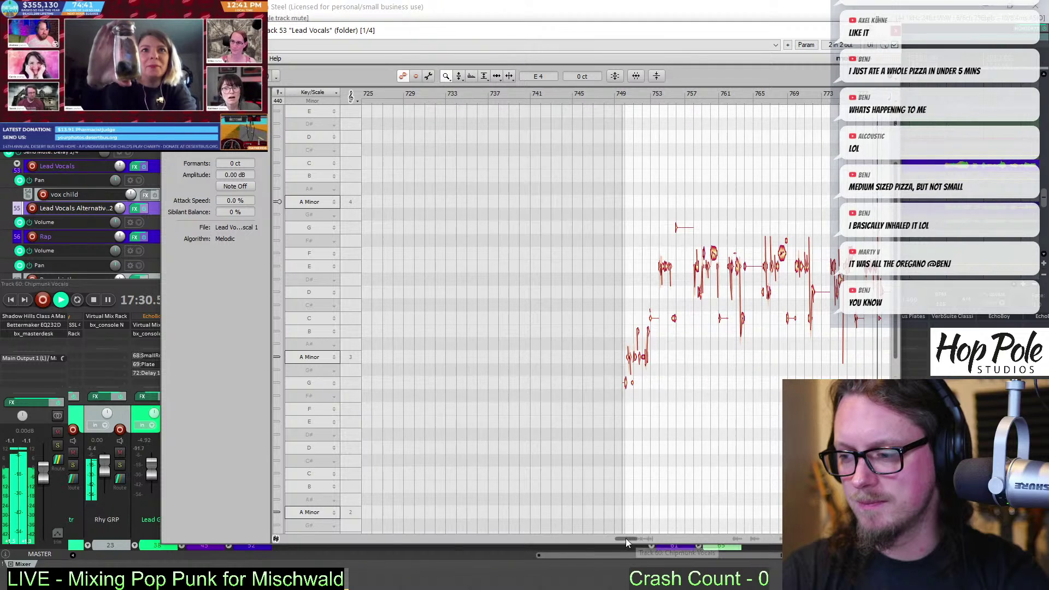
pyautogui.hscroll(5, 627, 538)
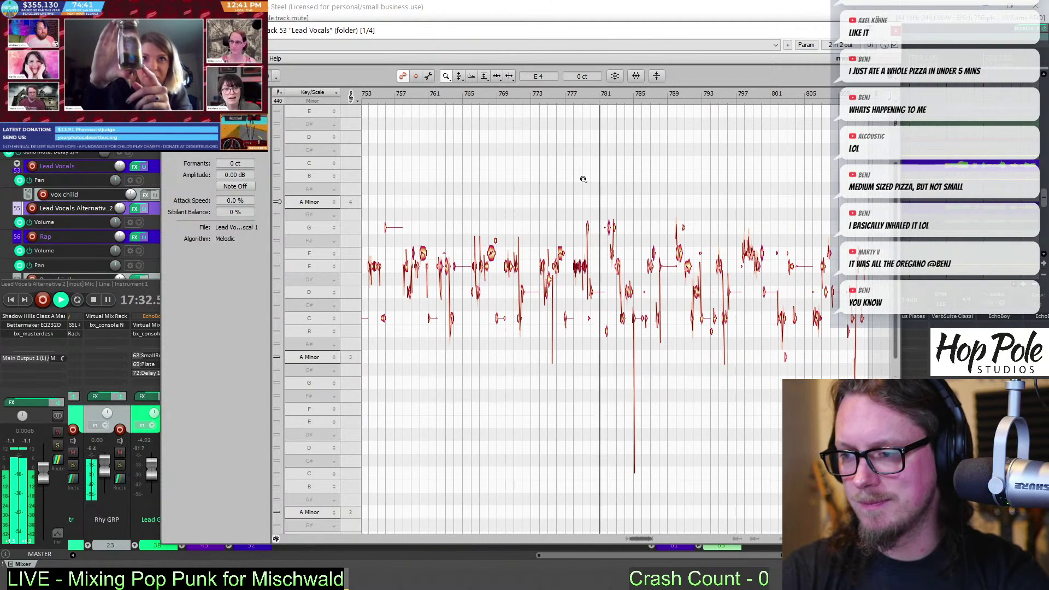
pyautogui.rightClick(571, 163)
pyautogui.press('Escape')
pyautogui.moveTo(569, 188); pyautogui.dragTo(669, 200)
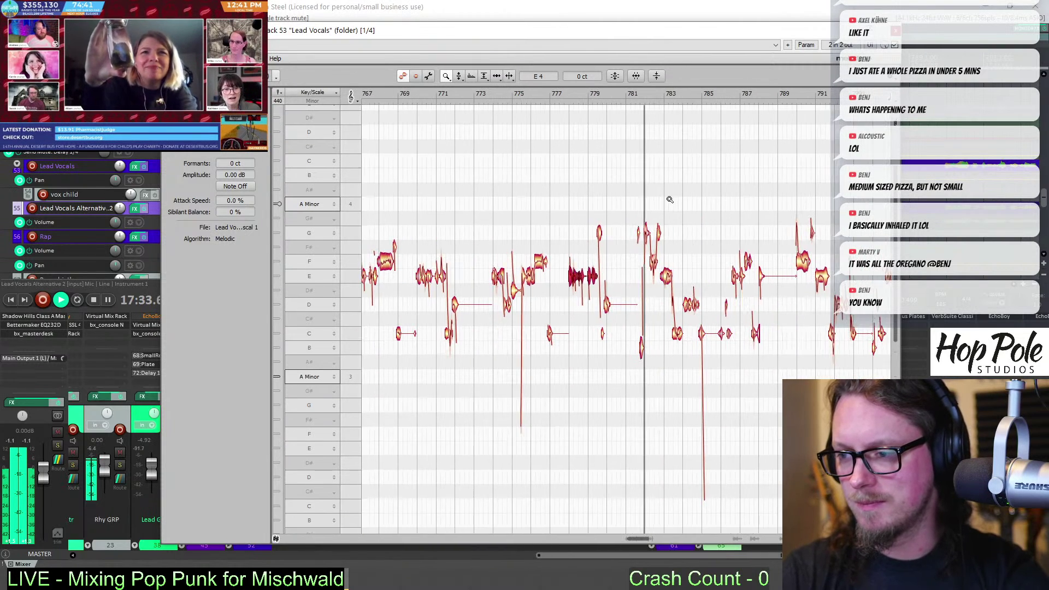
pyautogui.click(556, 90)
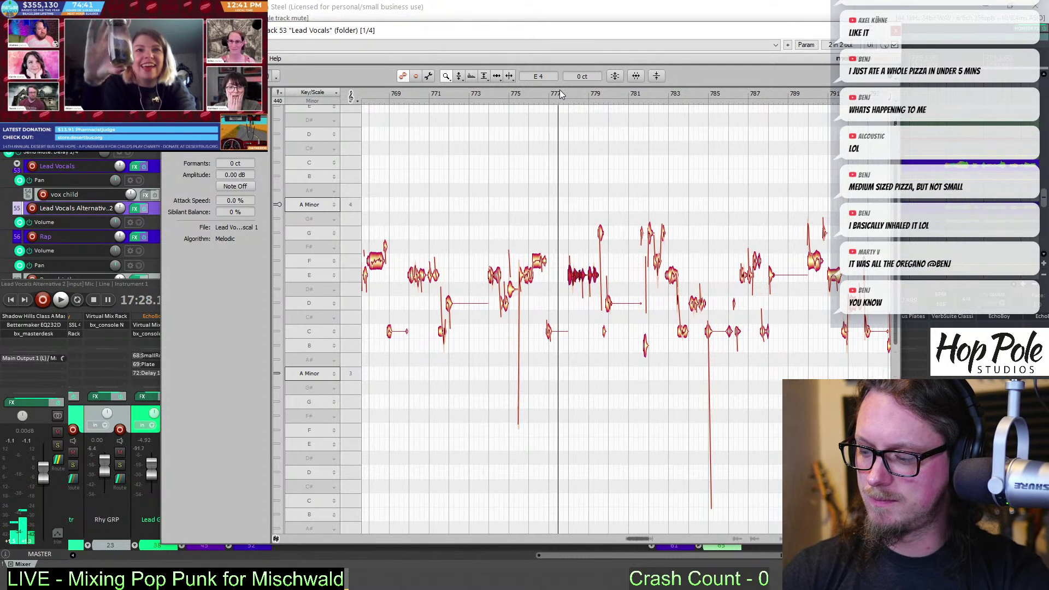
pyautogui.press('space')
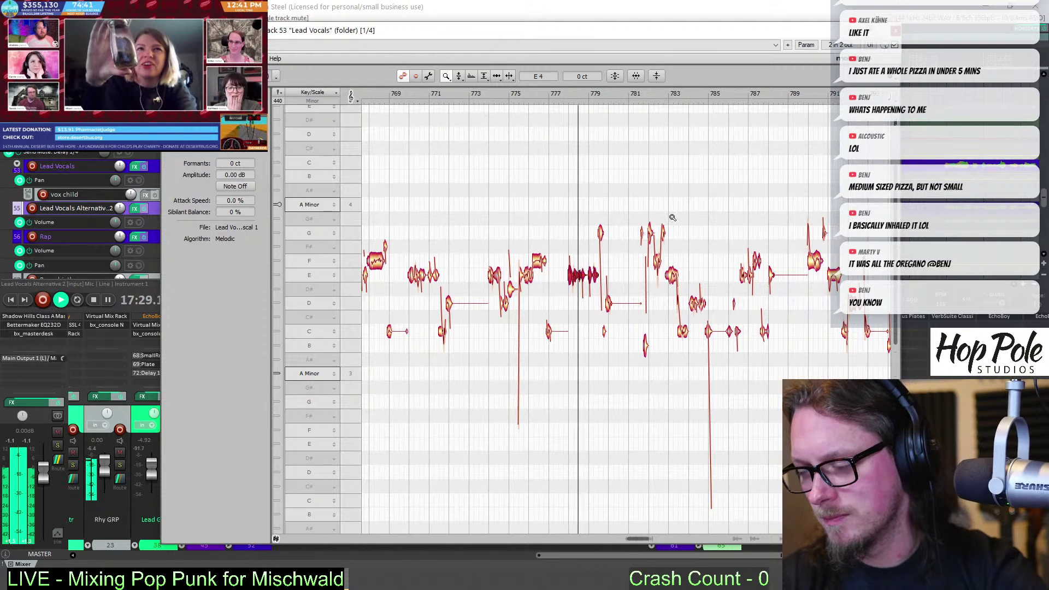
# Lower the G 4 note at the start of bar 782 to F# 4 and play the phrase from bar 781
pyautogui.rightClick(647, 262)
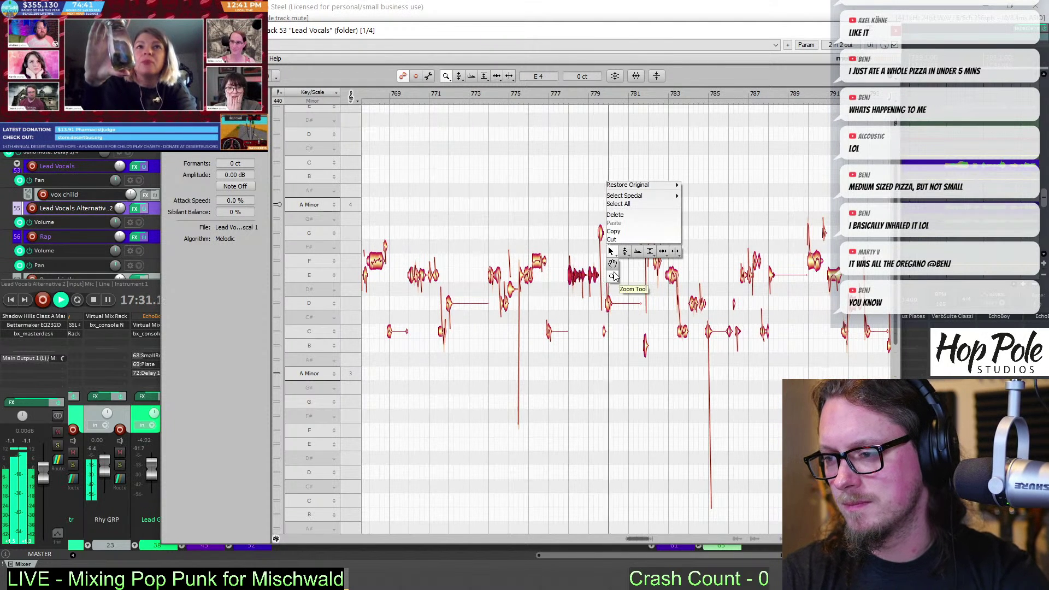
pyautogui.press('Escape')
pyautogui.moveTo(658, 277); pyautogui.dragTo(707, 235)
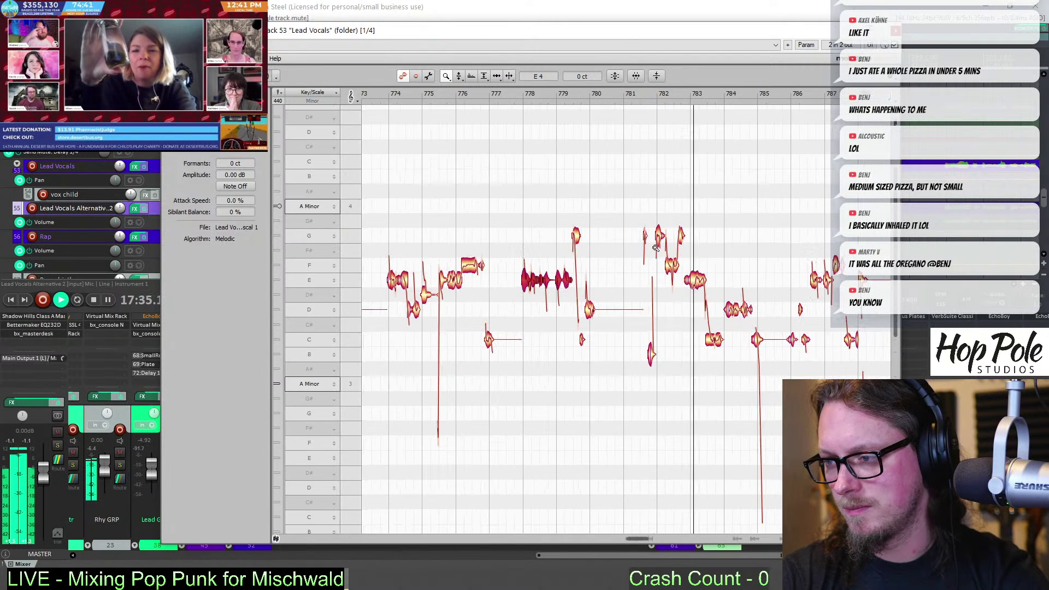
pyautogui.press('space')
pyautogui.rightClick(647, 218)
pyautogui.click(646, 216)
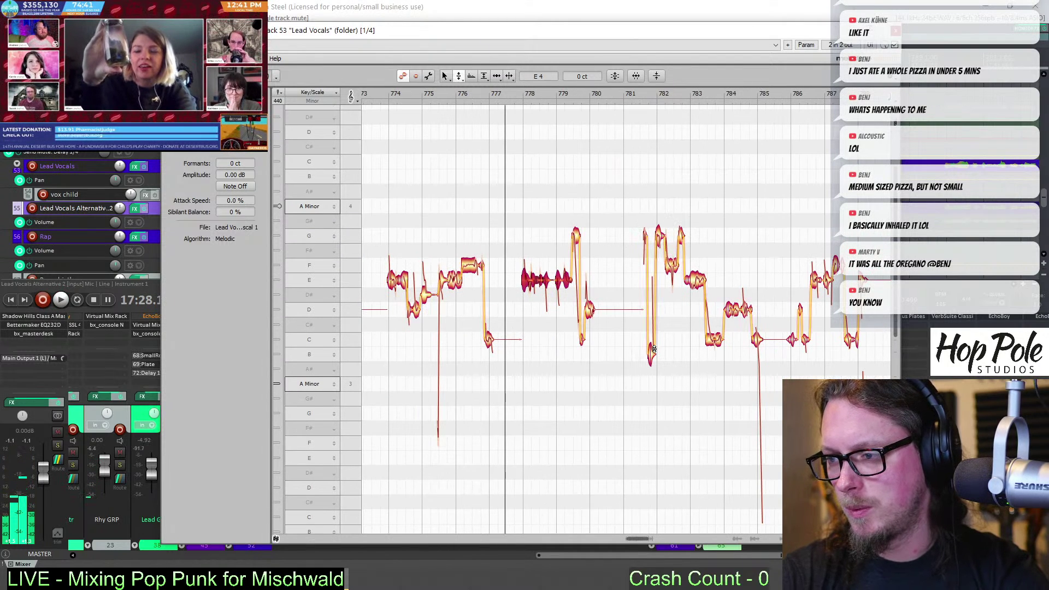
pyautogui.click(632, 96)
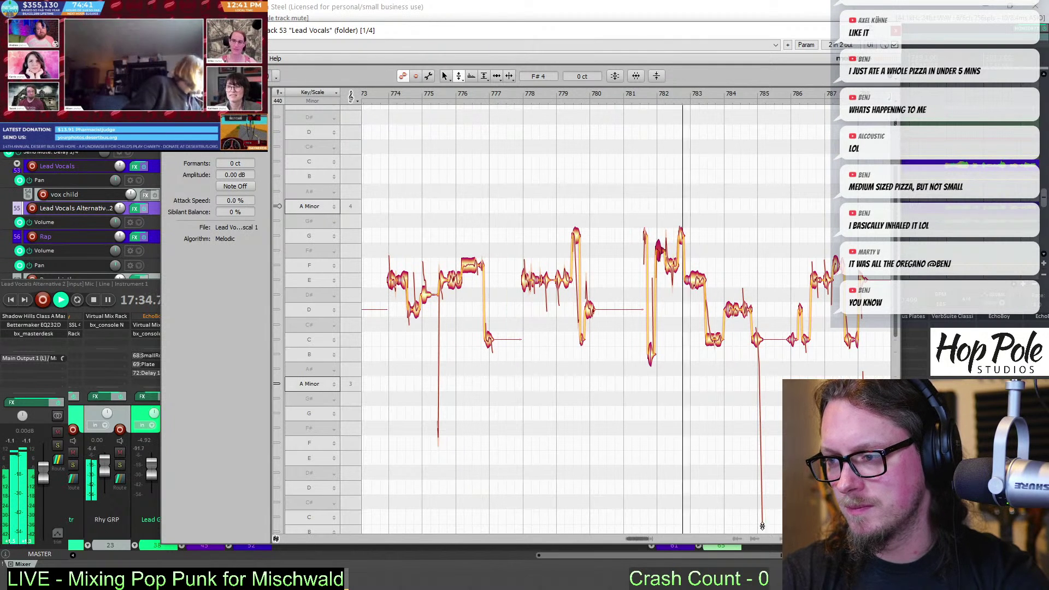
# Lower the F 4 note in bar 787 to E 4 and the note at bar 788 to D 4, then replay from bar 786
pyautogui.moveTo(638, 540); pyautogui.dragTo(644, 538)
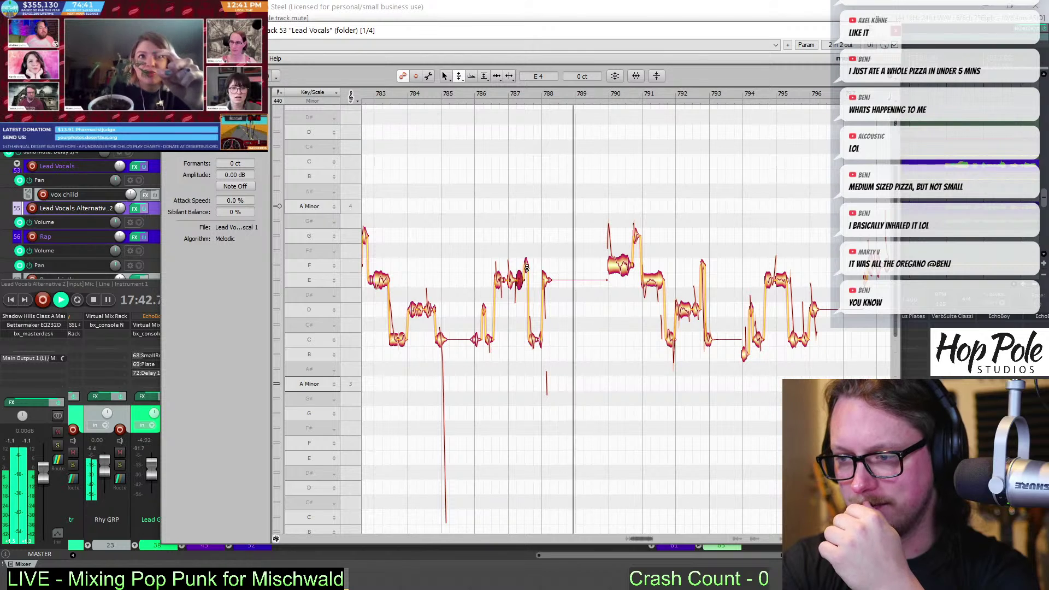
pyautogui.moveTo(521, 265); pyautogui.dragTo(550, 305)
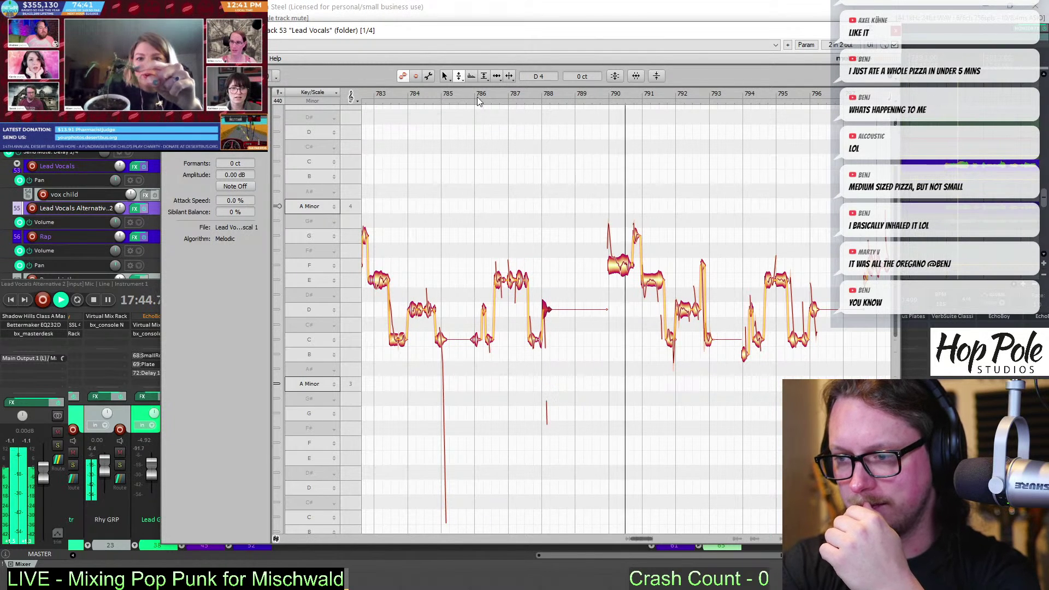
pyautogui.click(490, 93)
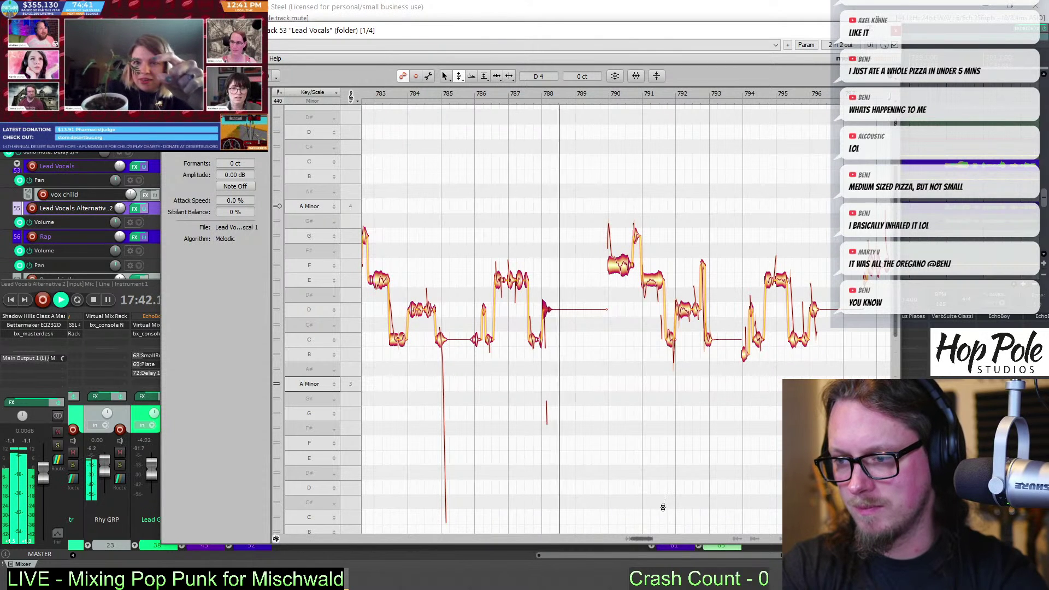
# Lower the short D 4 note in bar 794 to C 4 after cueing playback just before that bar
pyautogui.moveTo(633, 539); pyautogui.dragTo(643, 541)
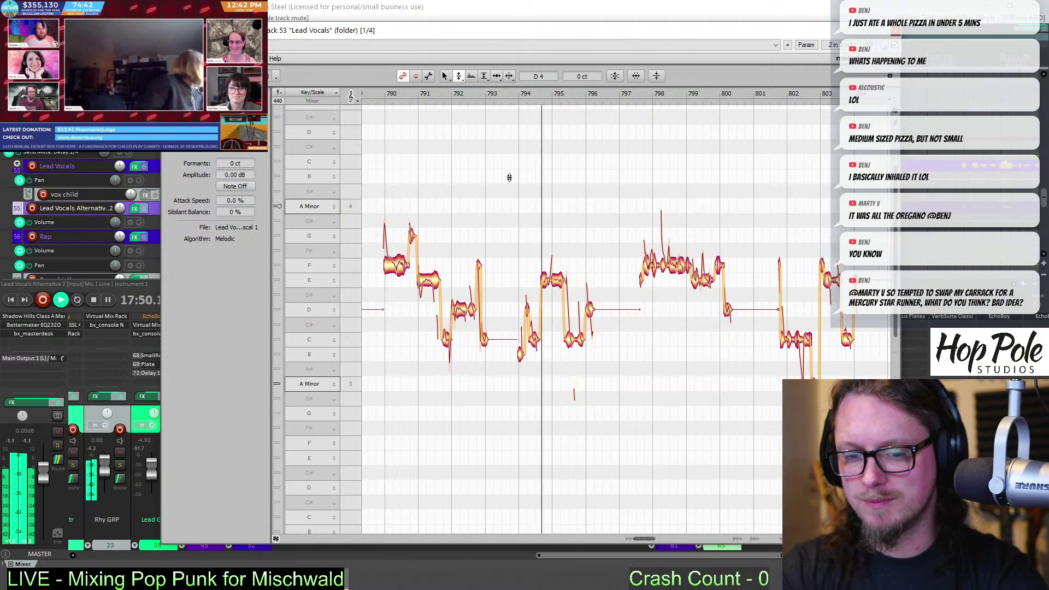
pyautogui.click(506, 97)
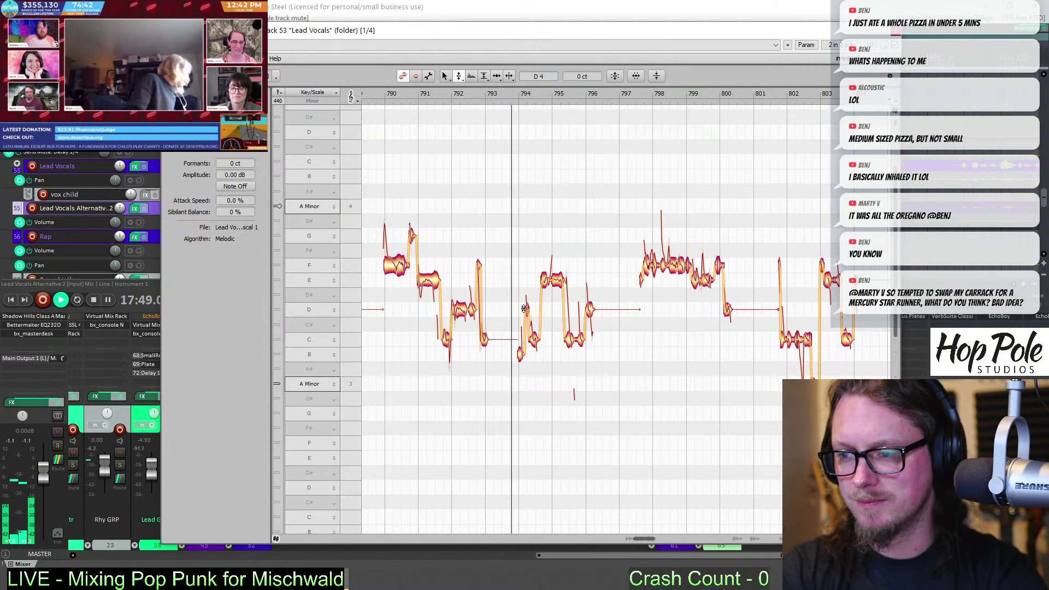
pyautogui.press('space')
pyautogui.click(531, 337)
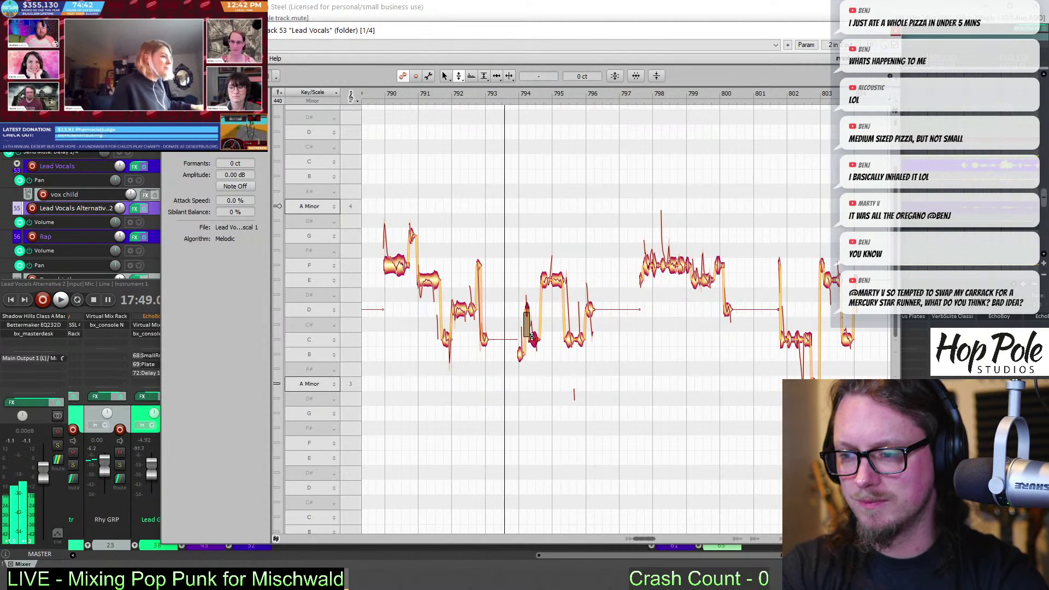
pyautogui.click(525, 308)
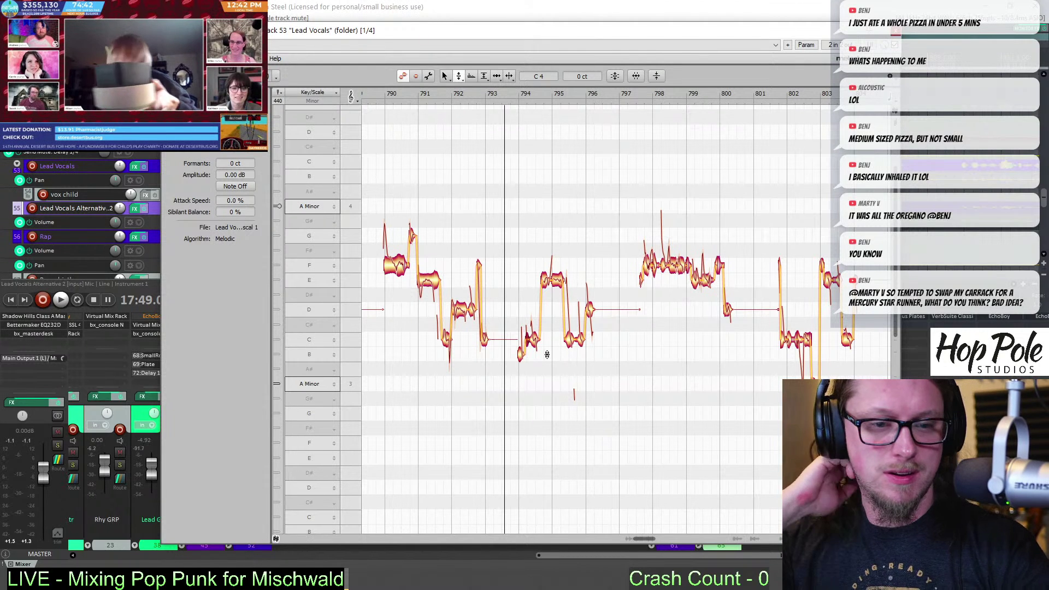
# Lower the opening note of the phrase in bar 797 to E 4 and play from bar 797
pyautogui.press('space')
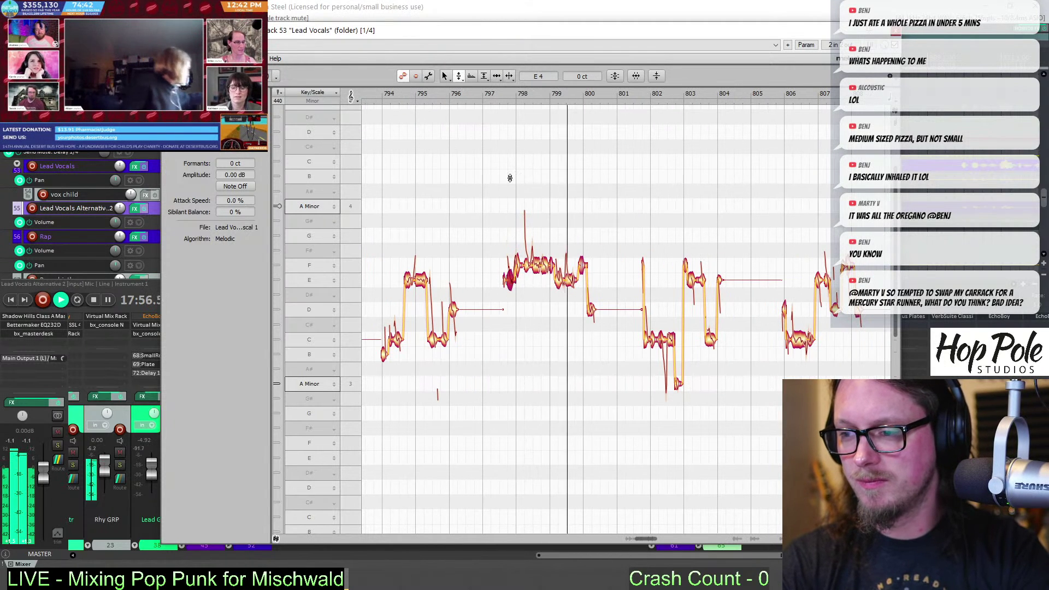
pyautogui.click(490, 96)
pyautogui.press('space')
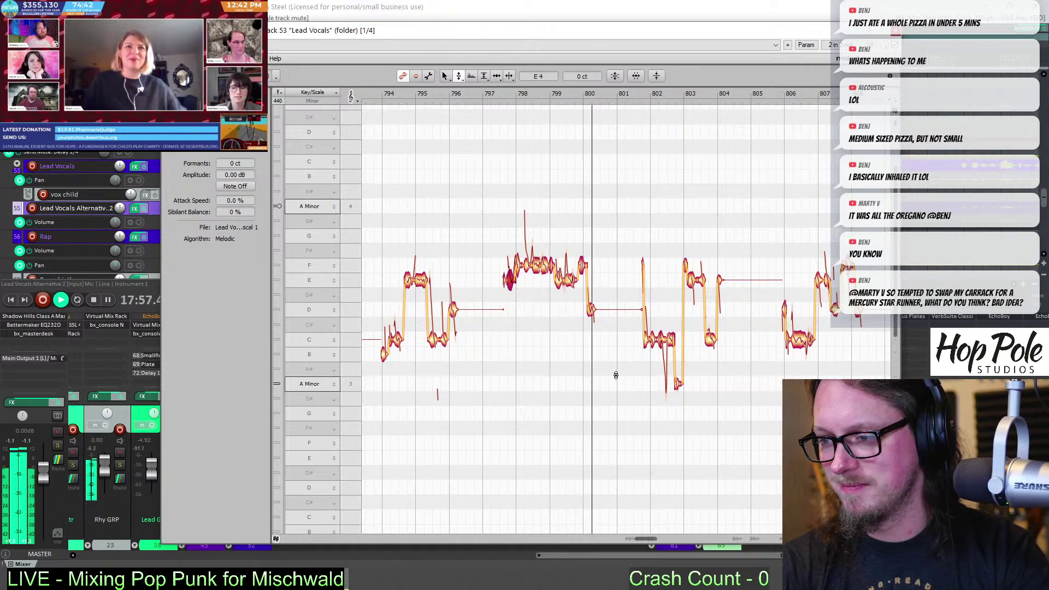
# Lower the E 4 note at the start of bar 812 to D# 4
pyautogui.moveTo(647, 541); pyautogui.dragTo(650, 541)
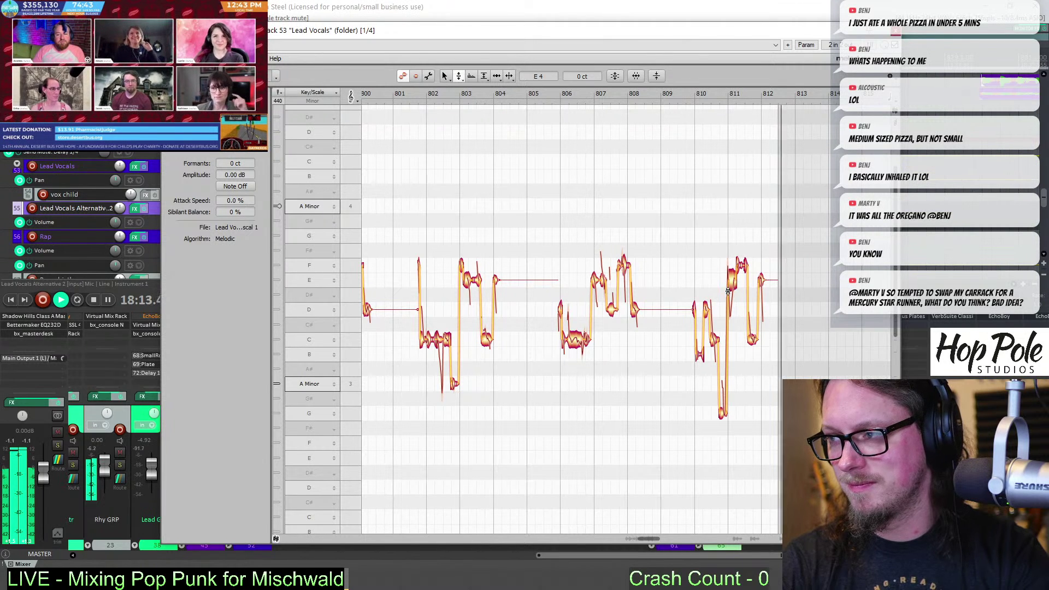
pyautogui.moveTo(764, 286); pyautogui.dragTo(763, 290)
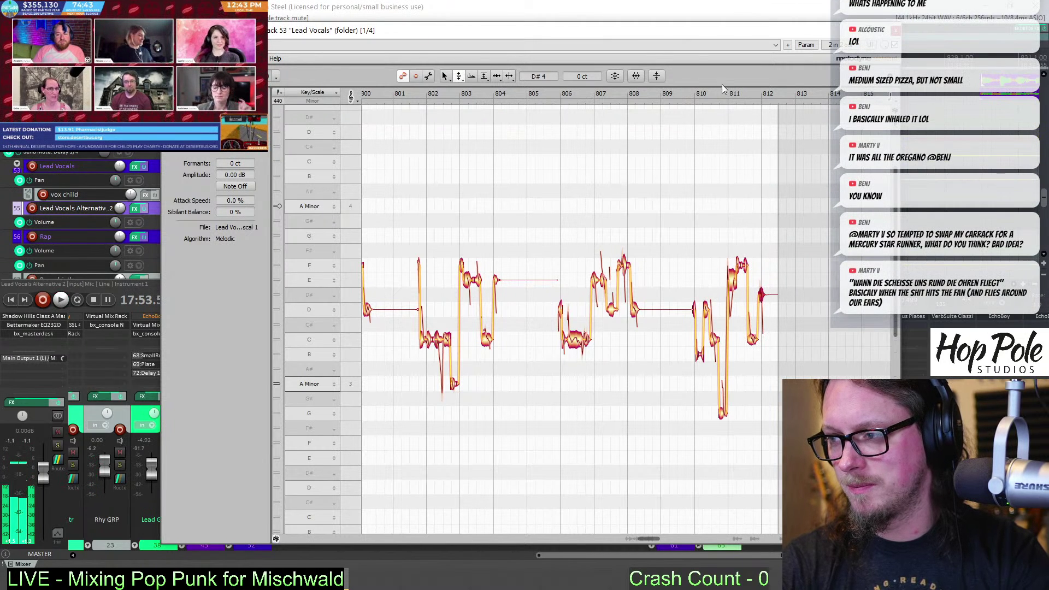
# Lower the D# 4 note at the start of bar 812 to D 4 and replay from just before bar 810
pyautogui.click(732, 96)
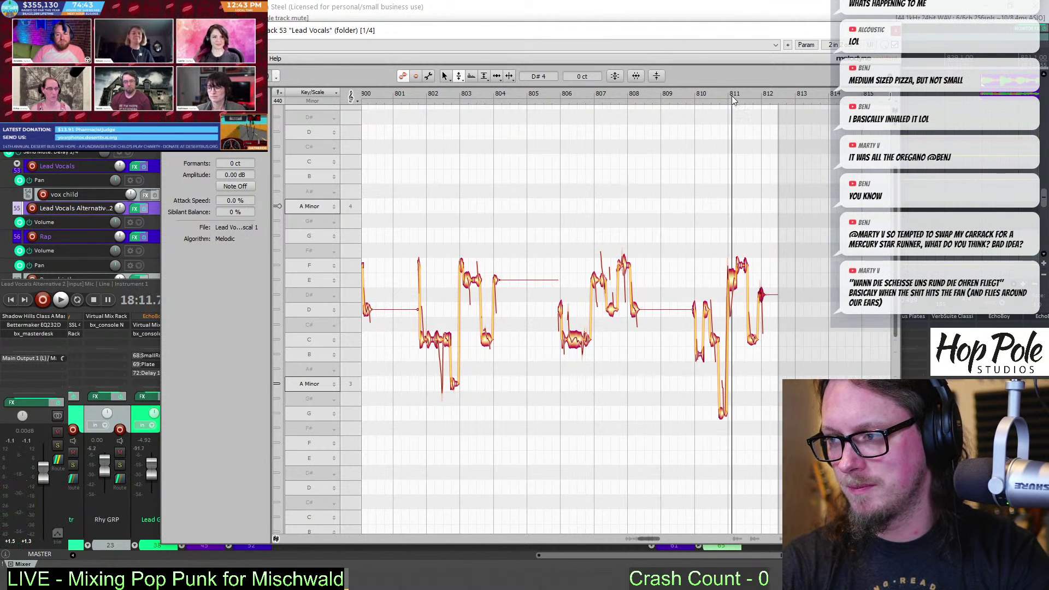
pyautogui.click(761, 297)
pyautogui.press('space')
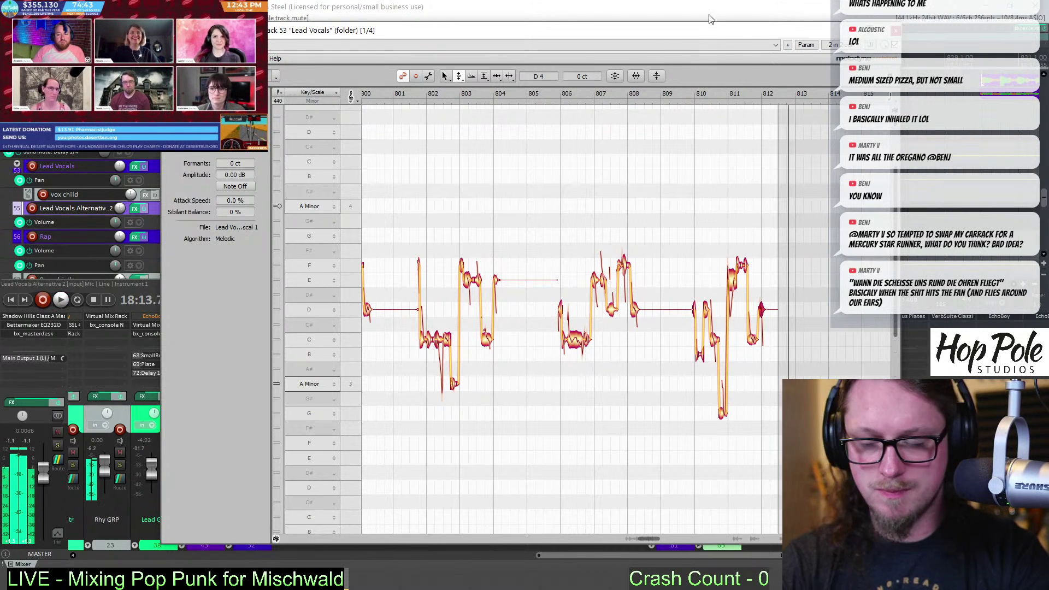
pyautogui.press('space')
pyautogui.click(683, 97)
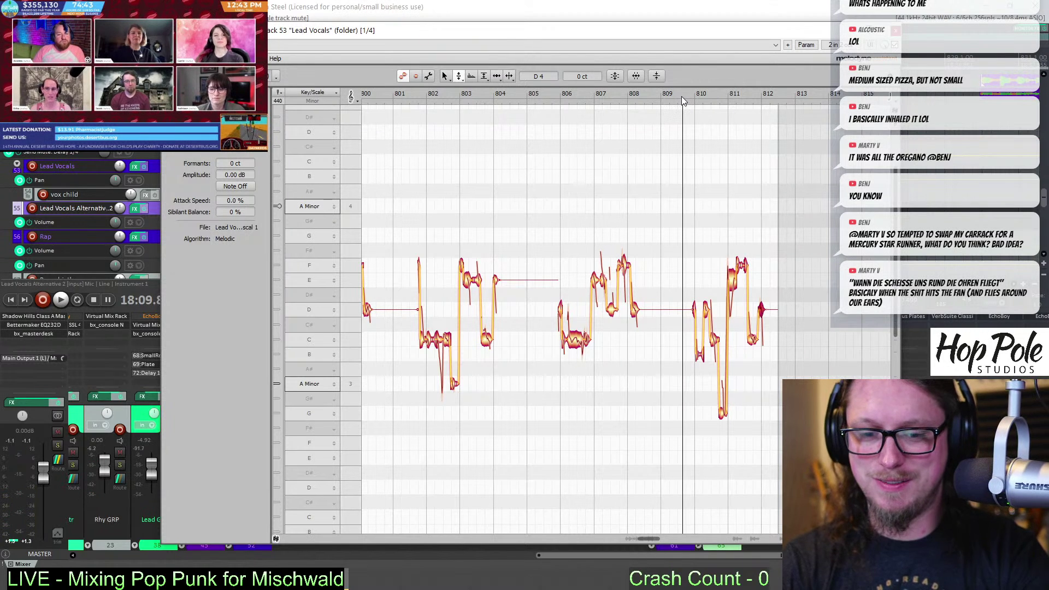
pyautogui.press('space')
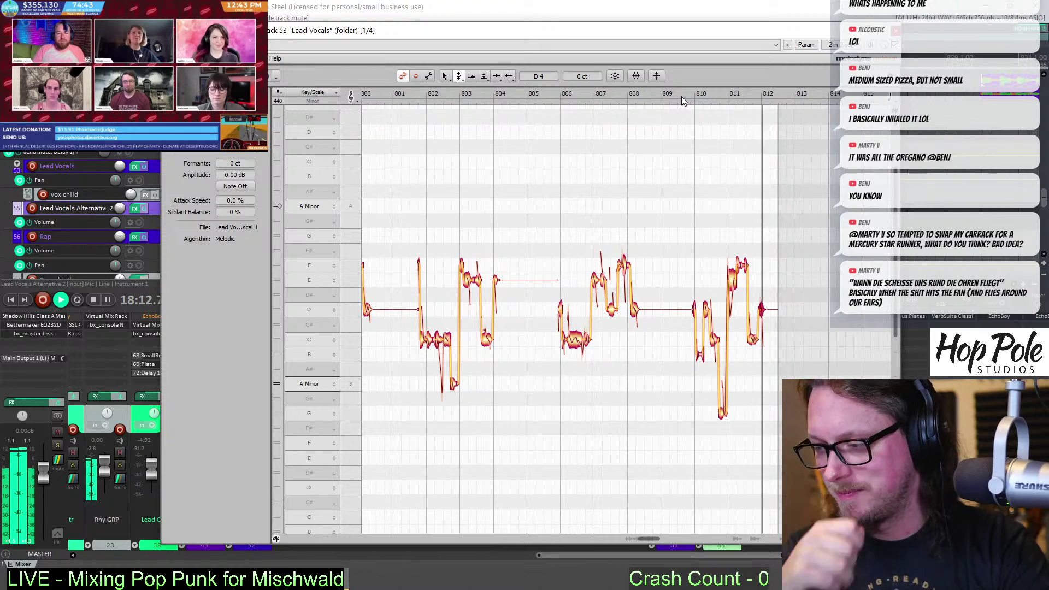
# Close the lead vocal's Melodyne editor, cue playback to the start of the vocals, and unmute the Lead Vocals Alternative 2 track
pyautogui.press('Escape')
pyautogui.press('space')
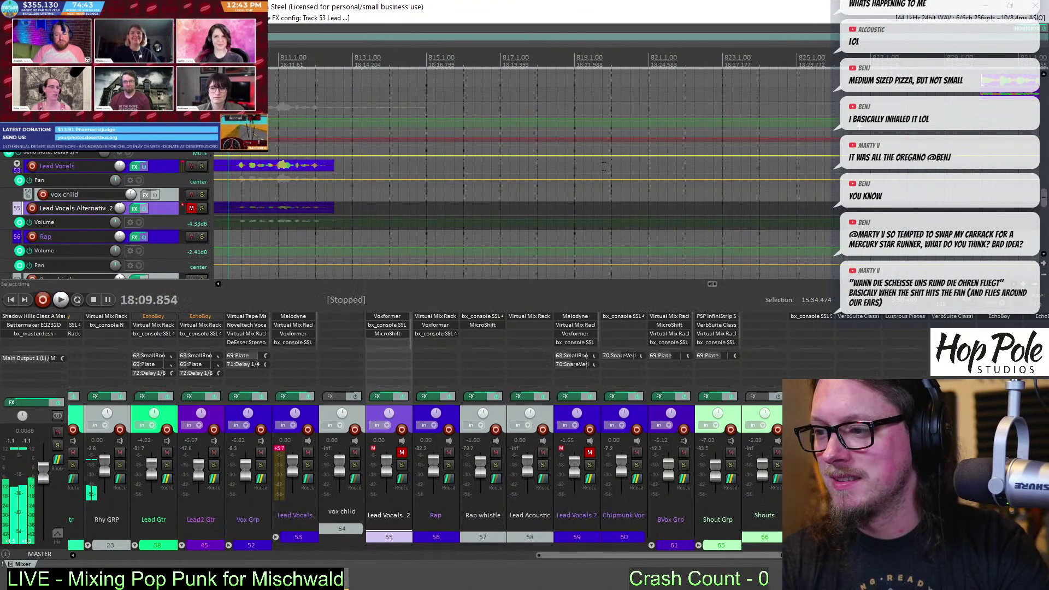
pyautogui.scroll(-2, 394, 100)
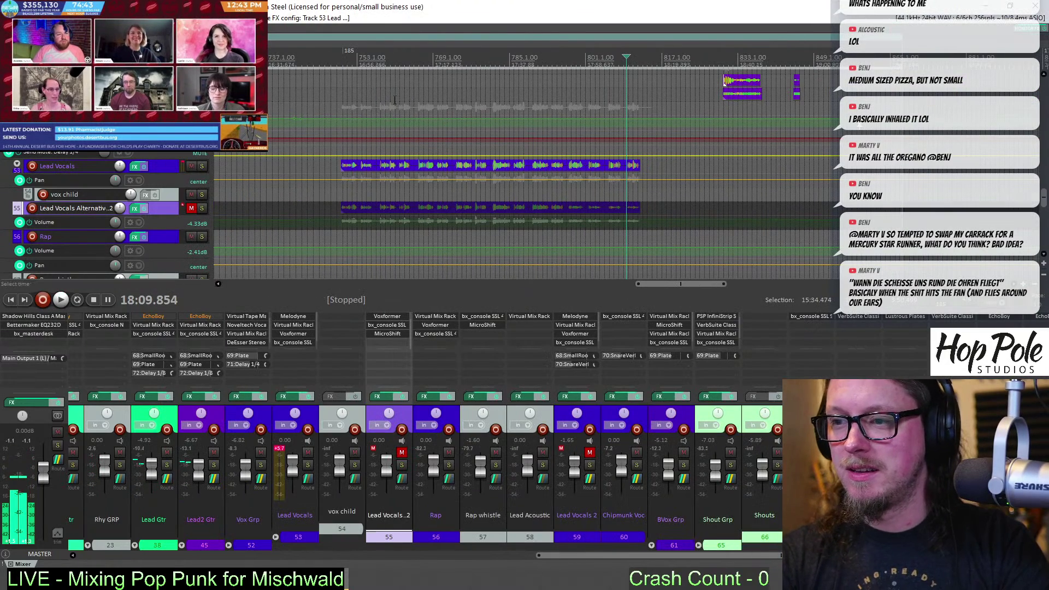
pyautogui.click(340, 66)
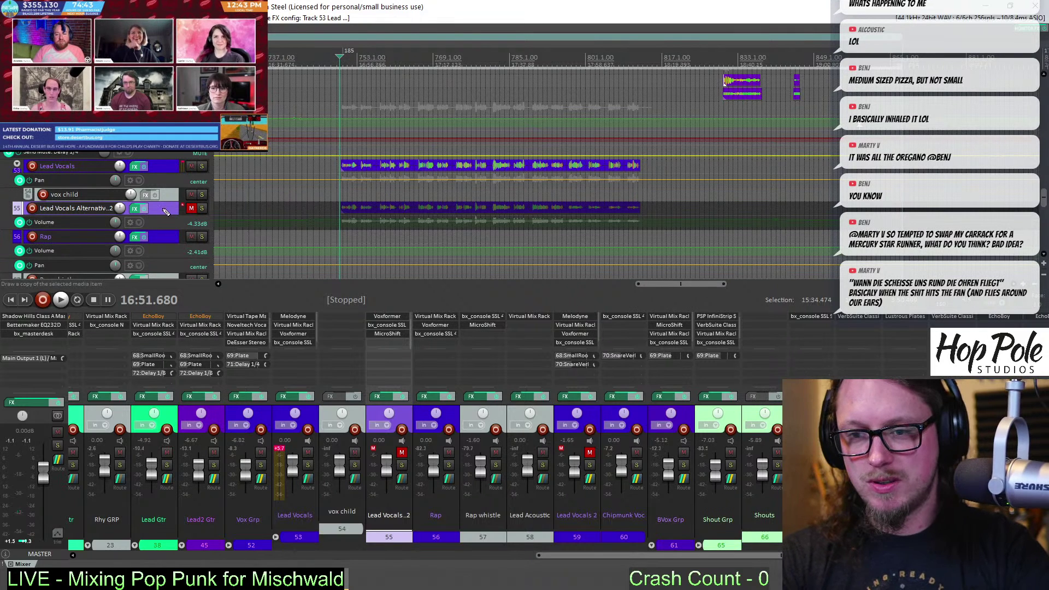
pyautogui.click(191, 209)
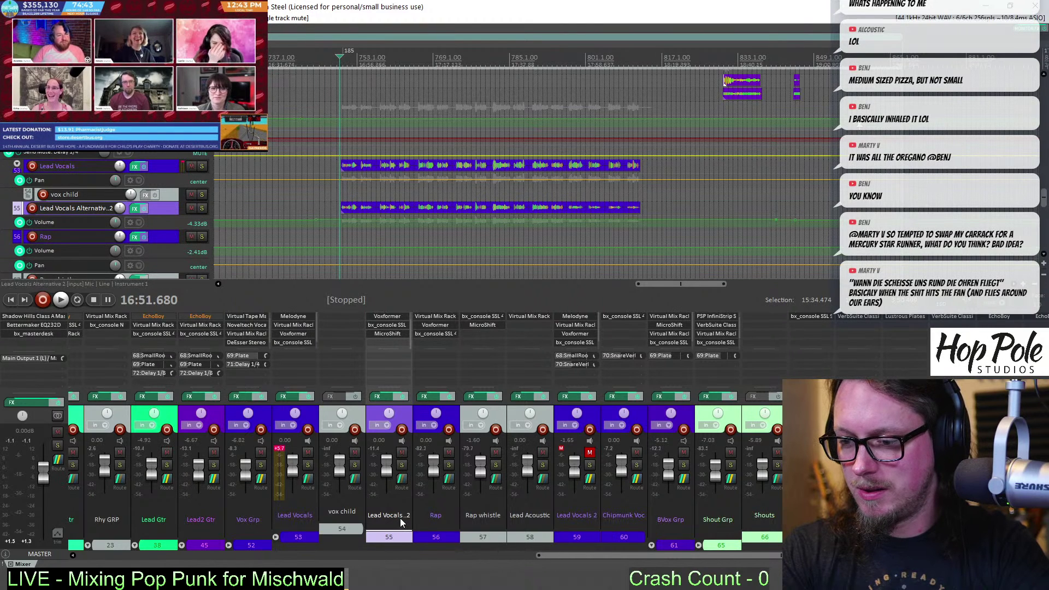
# Add the VST3 Melodyne (Celemony) plug-in to the Lead Vocals Alternative 2 track
pyautogui.doubleClick(386, 347)
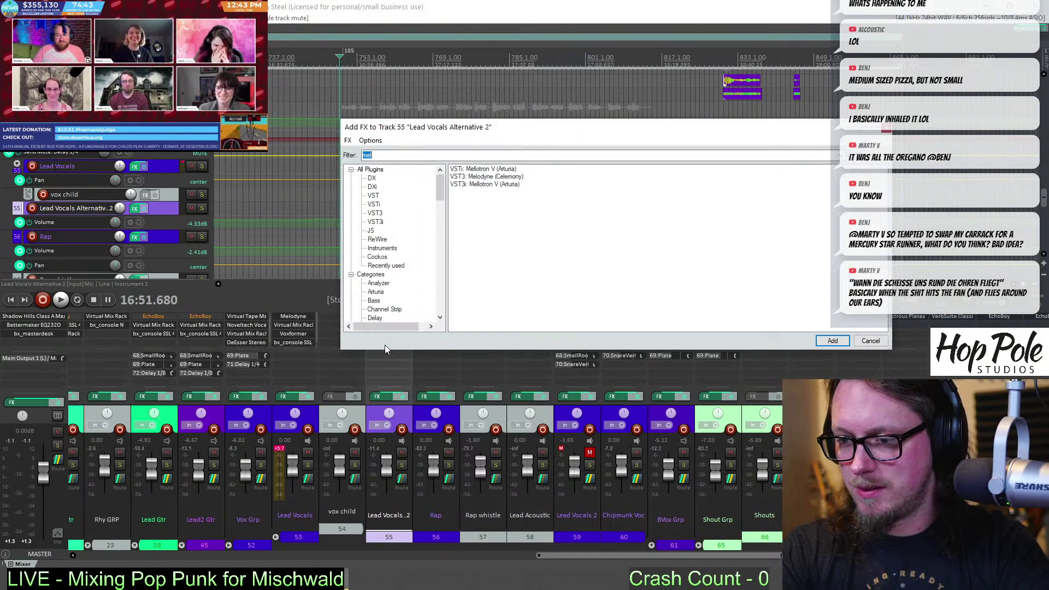
pyautogui.press('End')
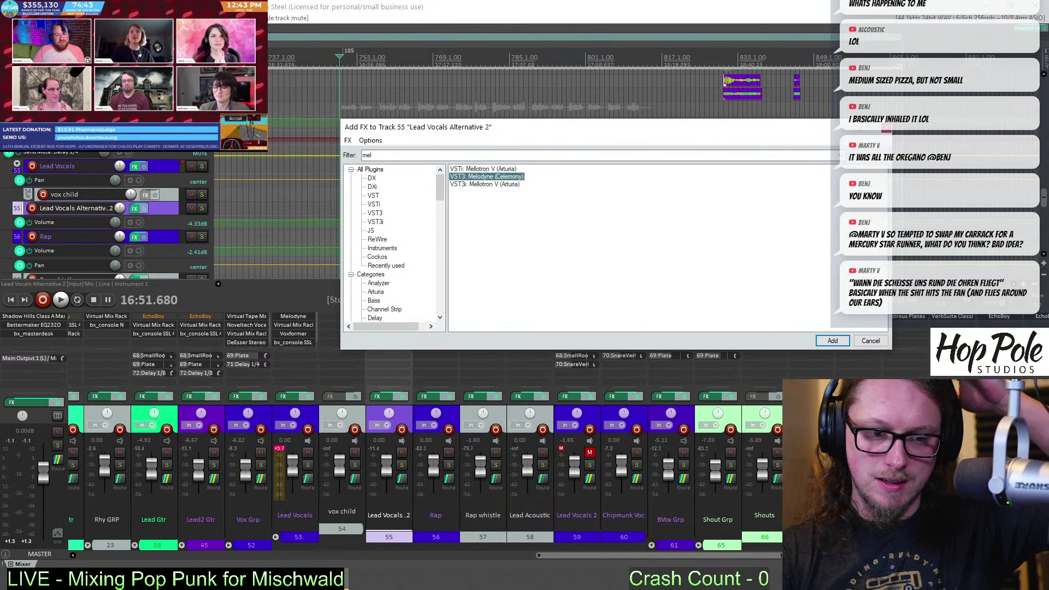
pyautogui.press('Return')
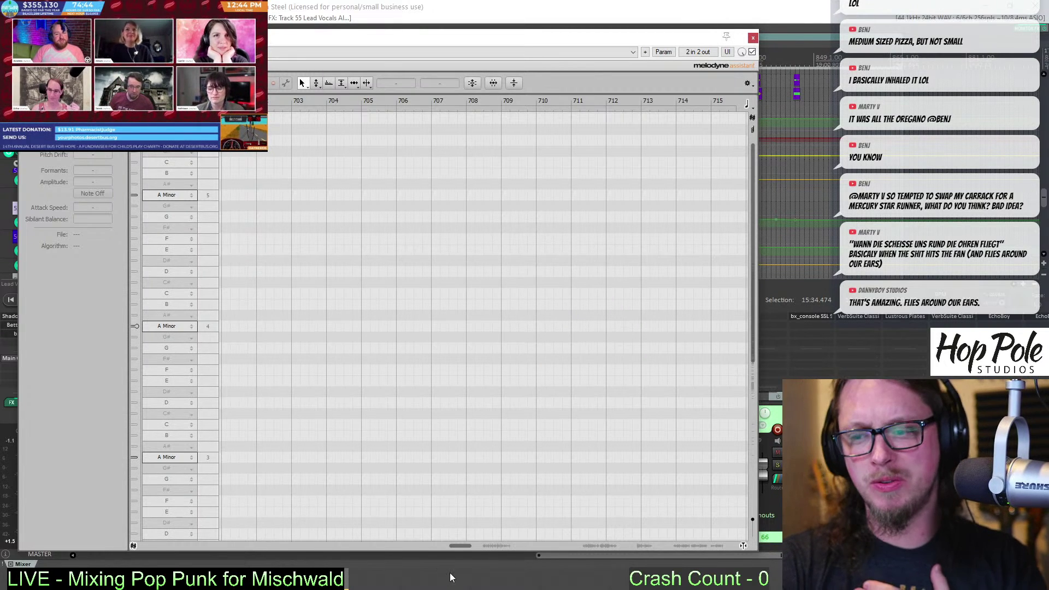
# Correct the pitch of all the alternative vocal notes with Pitch Center 100 %, Pitch Drift 55 % and snapping to the chord scale
pyautogui.click(491, 545)
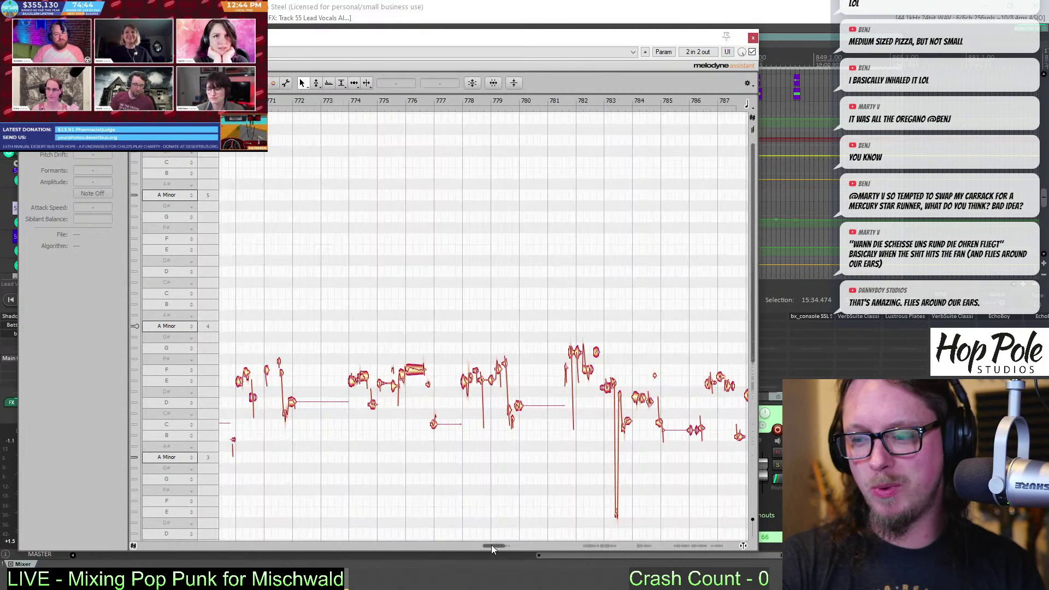
pyautogui.rightClick(415, 317)
pyautogui.click(370, 289)
pyautogui.moveTo(410, 300); pyautogui.dragTo(314, 270)
pyautogui.rightClick(254, 271)
pyautogui.click(254, 259)
pyautogui.rightClick(311, 267)
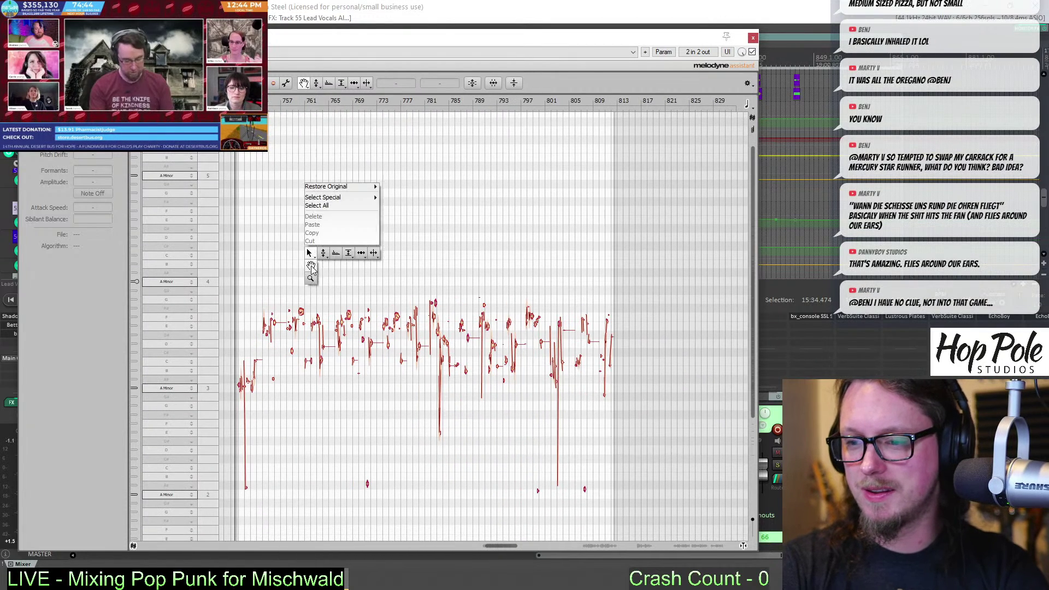
pyautogui.click(309, 253)
pyautogui.hotkey('ctrl', 'a')
pyautogui.moveTo(229, 276); pyautogui.dragTo(661, 443)
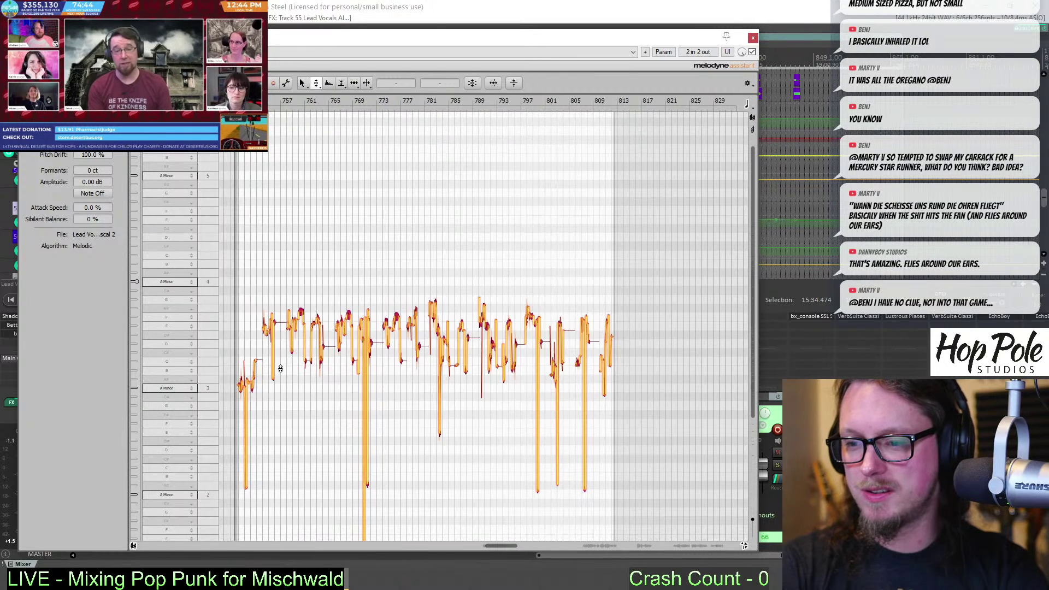
pyautogui.click(472, 83)
pyautogui.moveTo(460, 75); pyautogui.dragTo(460, 73)
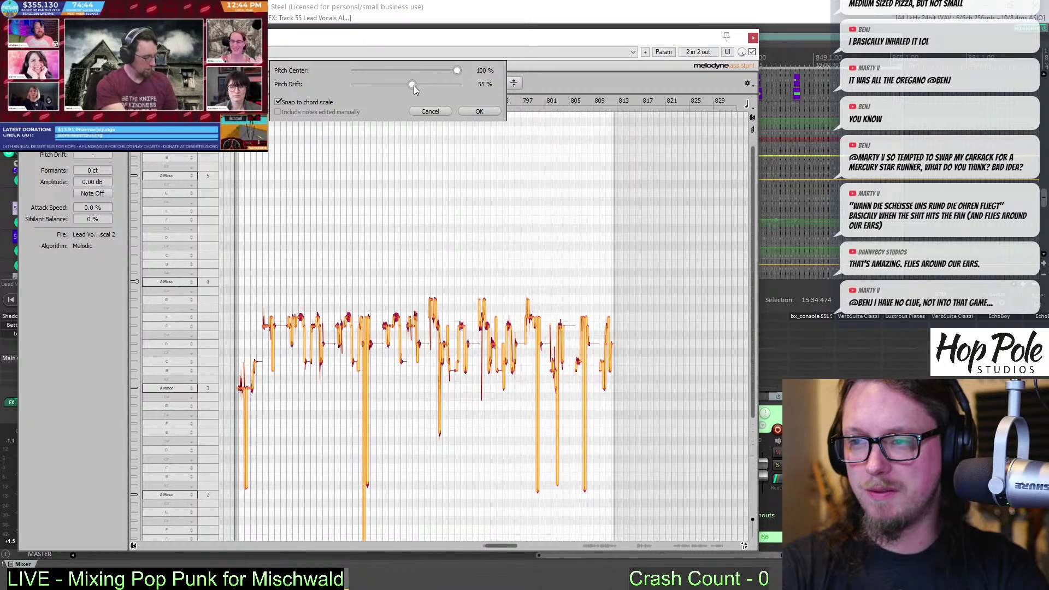
pyautogui.click(479, 112)
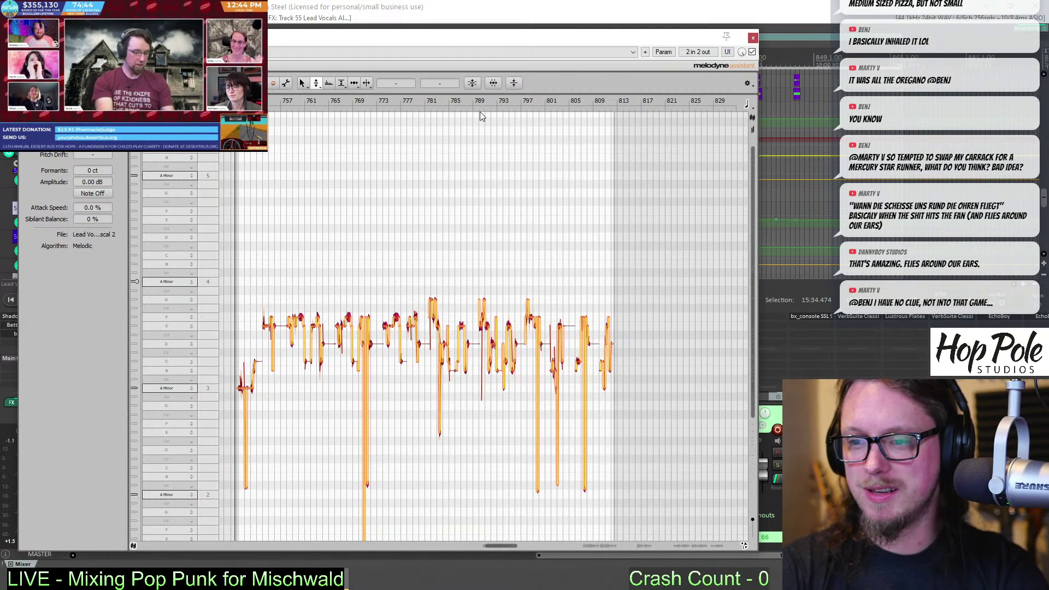
# Mute the Lead Vocals track behind the Melodyne window and play the corrected alternative vocals
pyautogui.moveTo(647, 37); pyautogui.dragTo(655, 541)
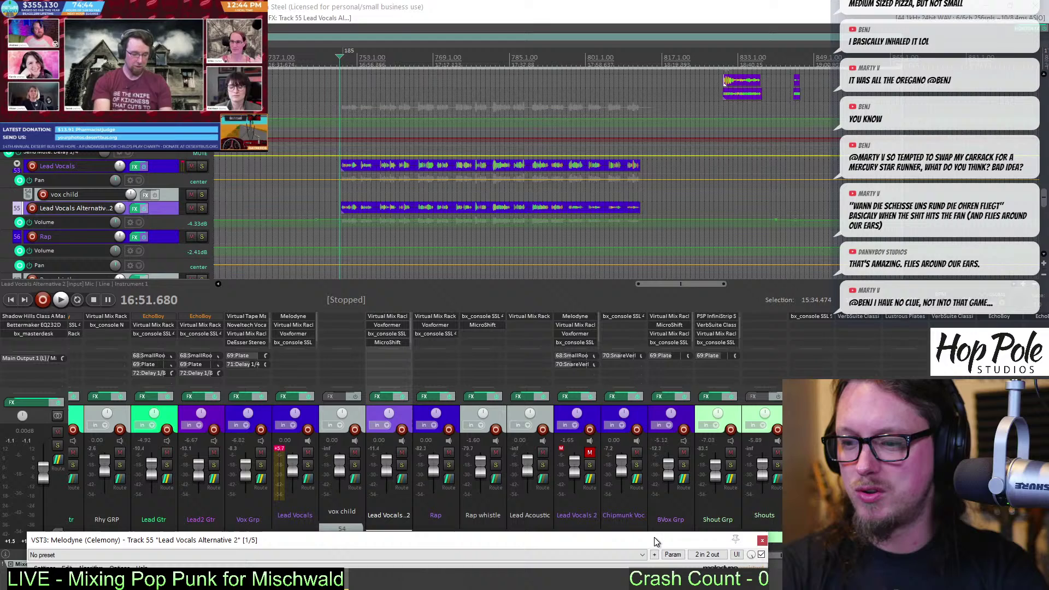
pyautogui.click(308, 452)
pyautogui.moveTo(345, 537); pyautogui.dragTo(393, 28)
pyautogui.press('space')
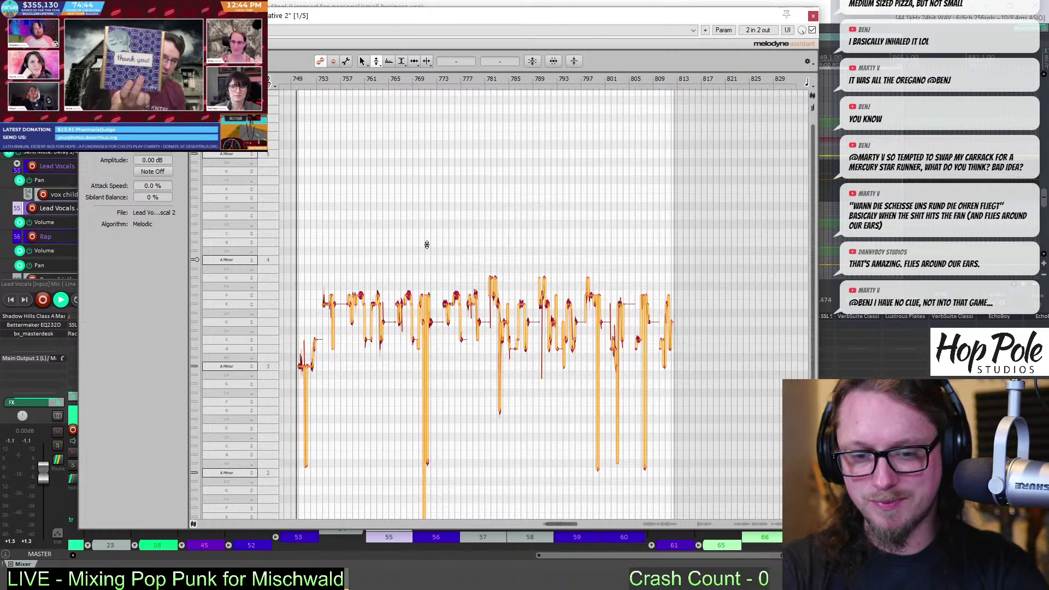
# Lower the F 4 note near bar 758 of the alternative vocals to E 4 and cue playback just before it
pyautogui.rightClick(357, 224)
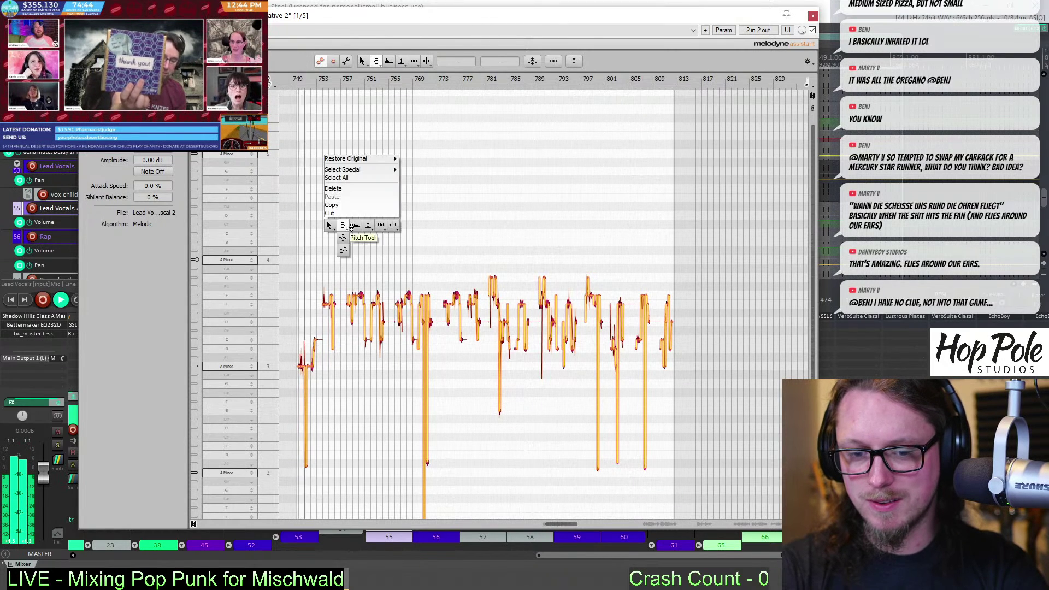
pyautogui.click(331, 250)
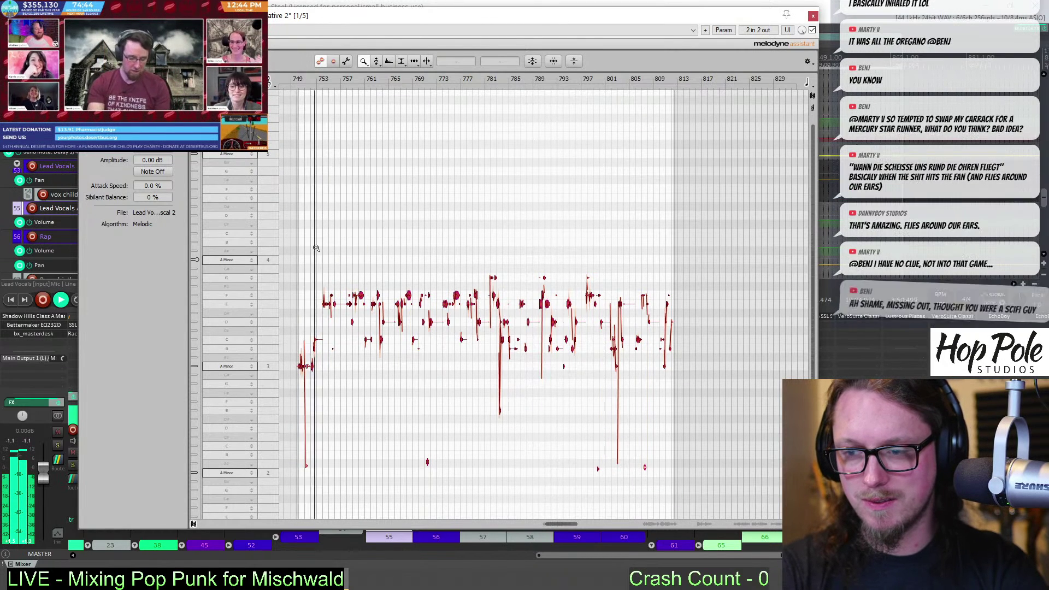
pyautogui.rightClick(352, 264)
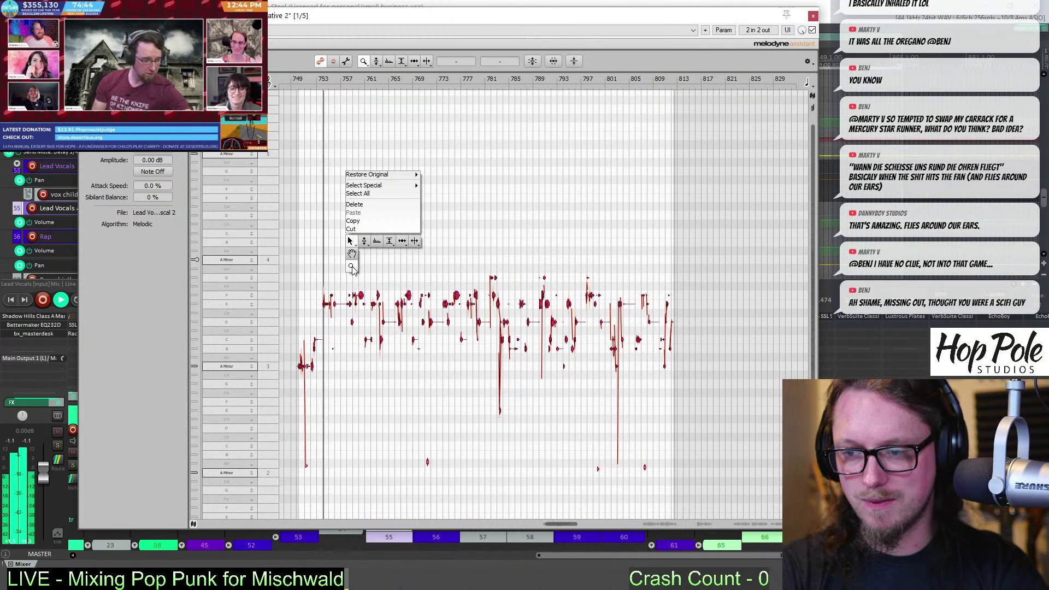
pyautogui.click(347, 251)
pyautogui.rightClick(349, 250)
pyautogui.click(347, 276)
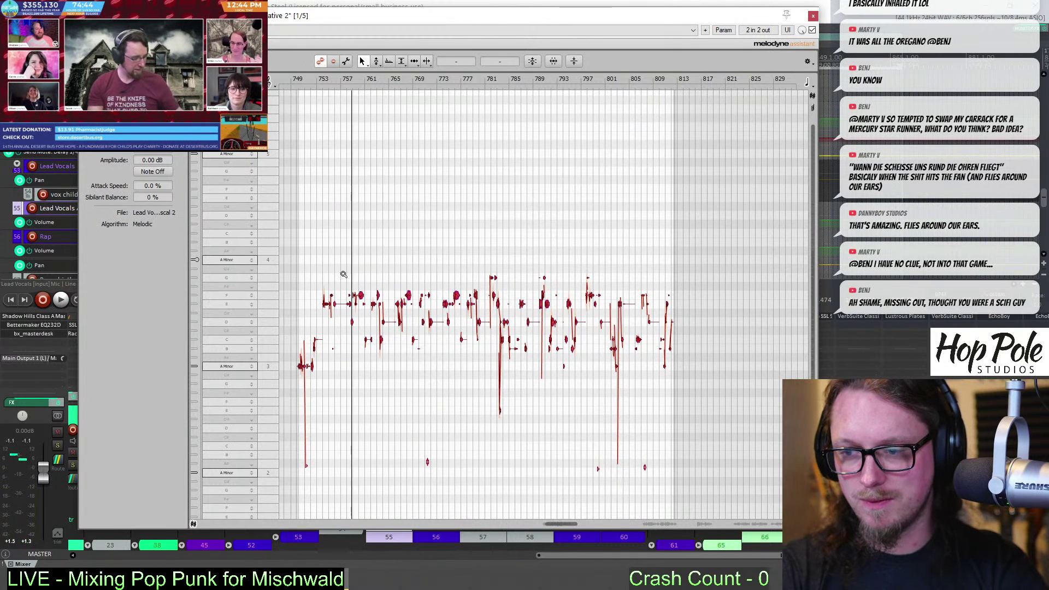
pyautogui.moveTo(336, 269); pyautogui.dragTo(441, 285)
pyautogui.rightClick(368, 174)
pyautogui.click(386, 245)
pyautogui.click(366, 278)
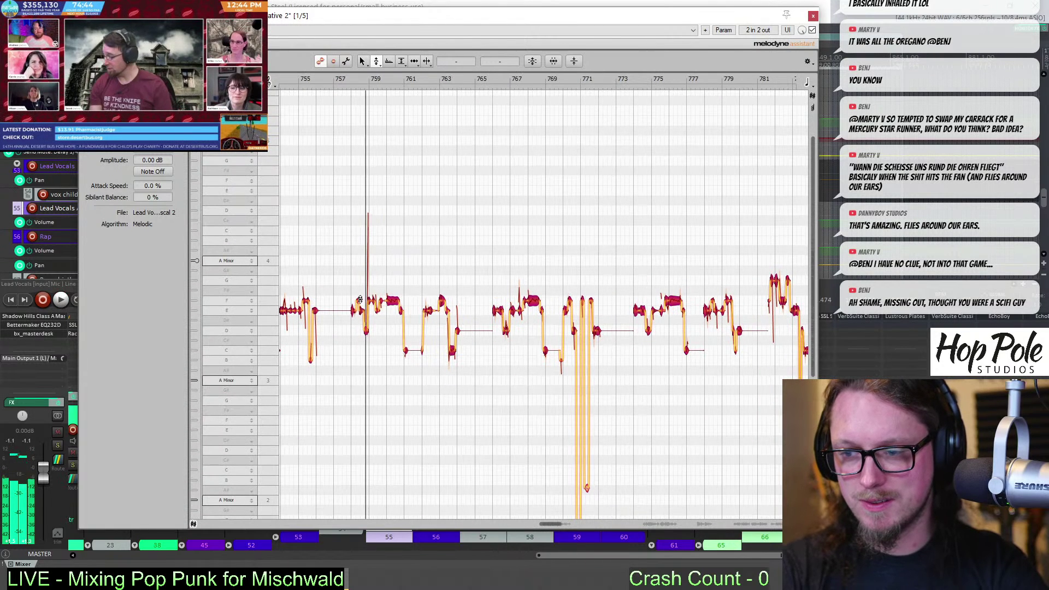
pyautogui.click(353, 287)
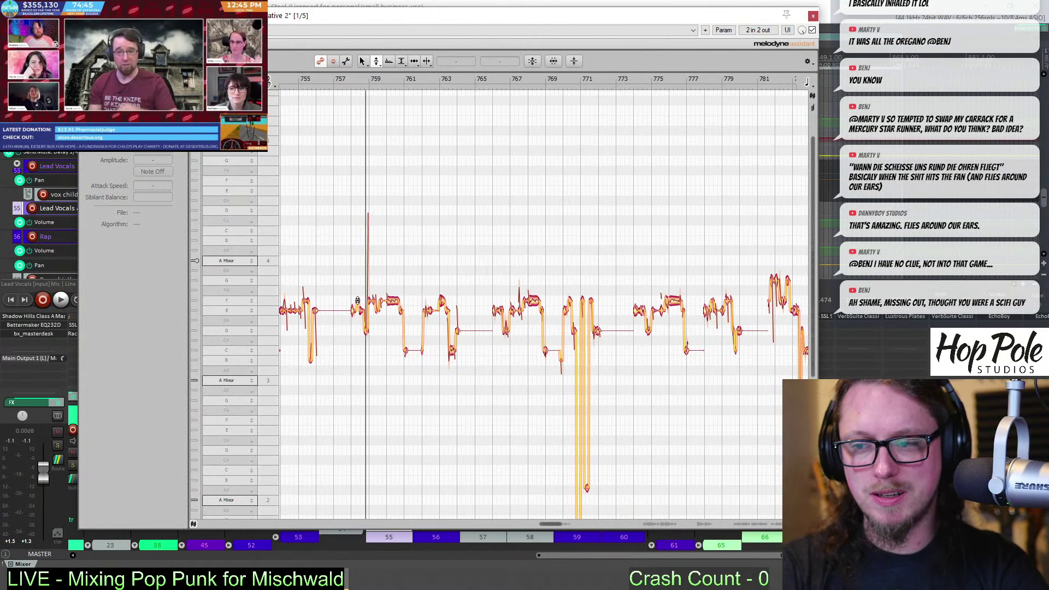
pyautogui.click(358, 310)
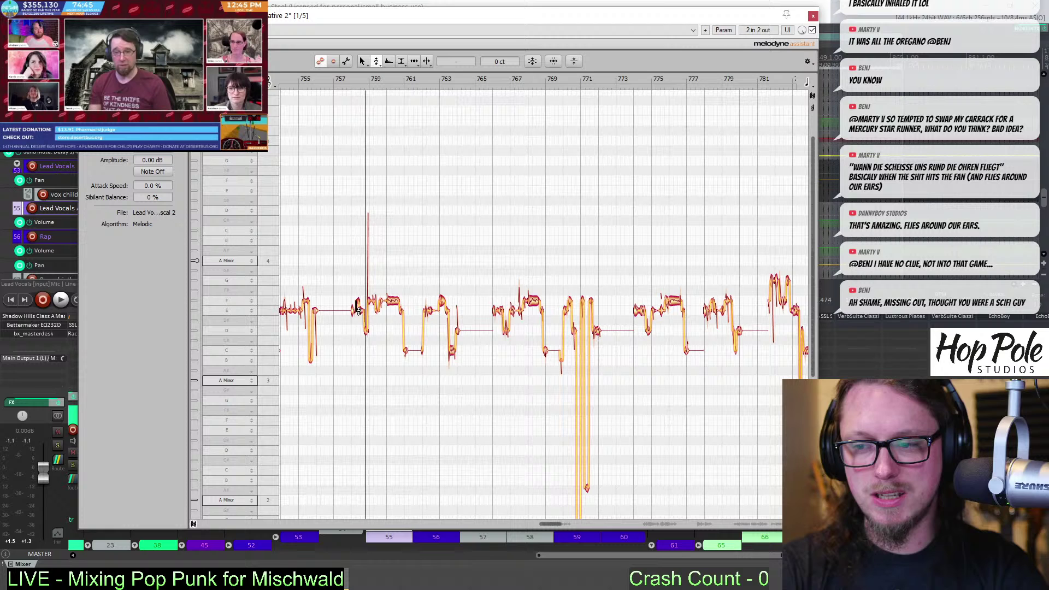
pyautogui.click(344, 82)
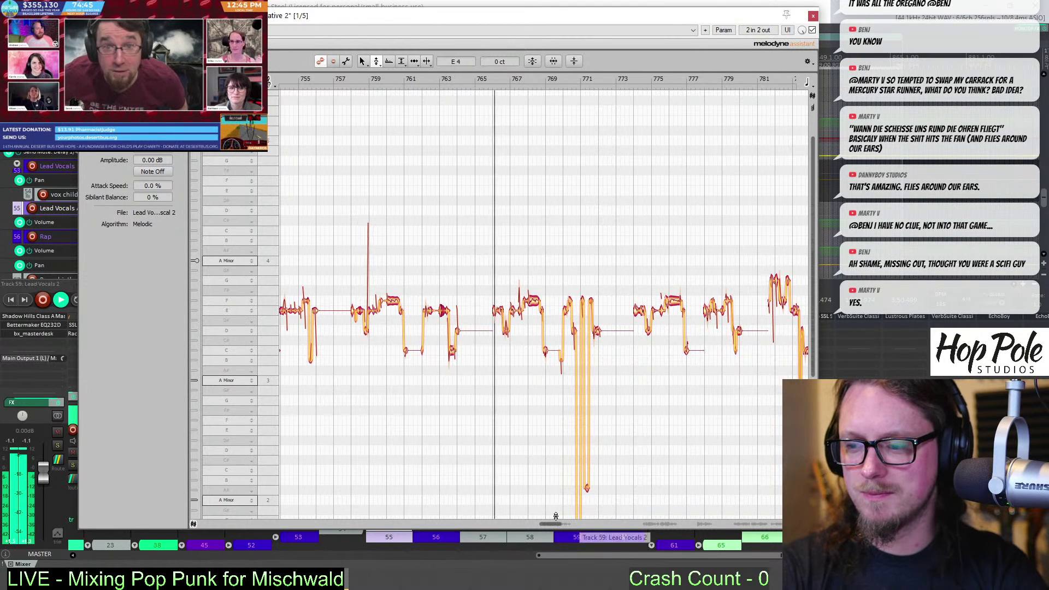
# Close the alternative vocals' Melodyne editor and unmute the Lead Vocals track to hear both vocals together
pyautogui.moveTo(552, 524); pyautogui.dragTo(556, 524)
pyautogui.press('space')
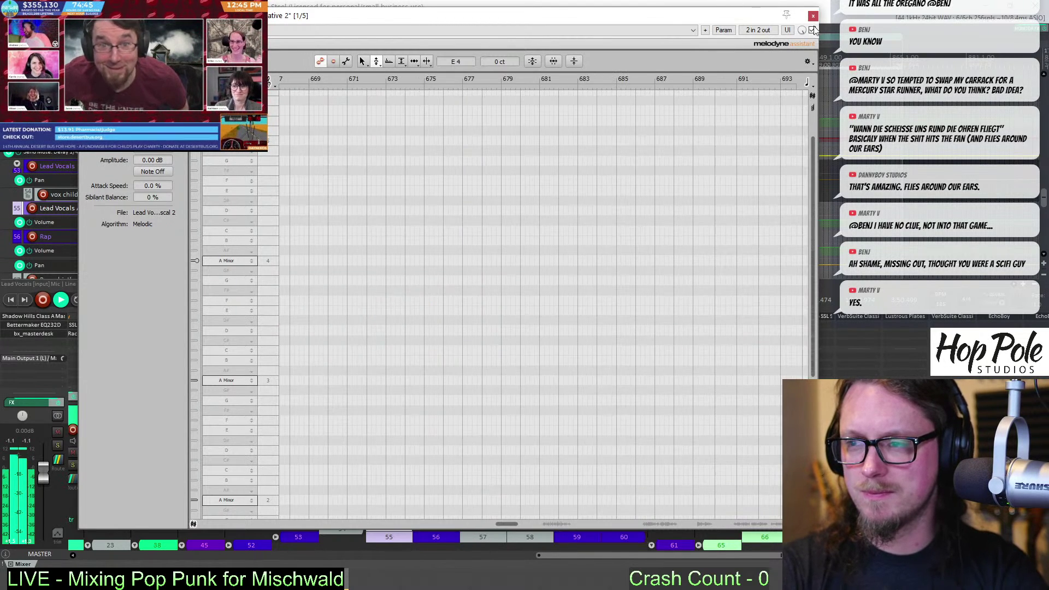
pyautogui.click(812, 17)
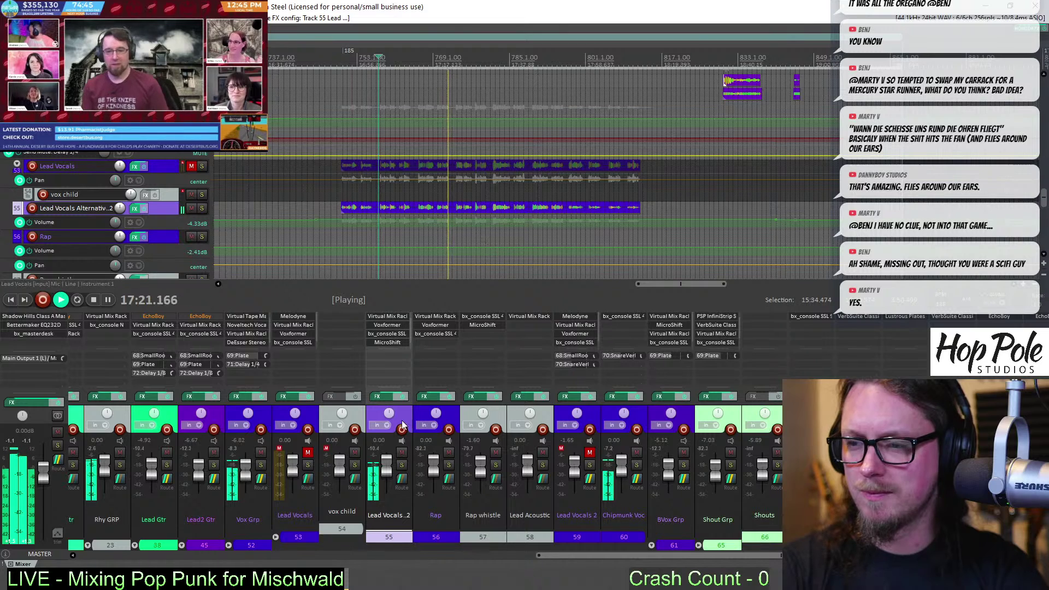
pyautogui.click(305, 459)
pyautogui.click(307, 454)
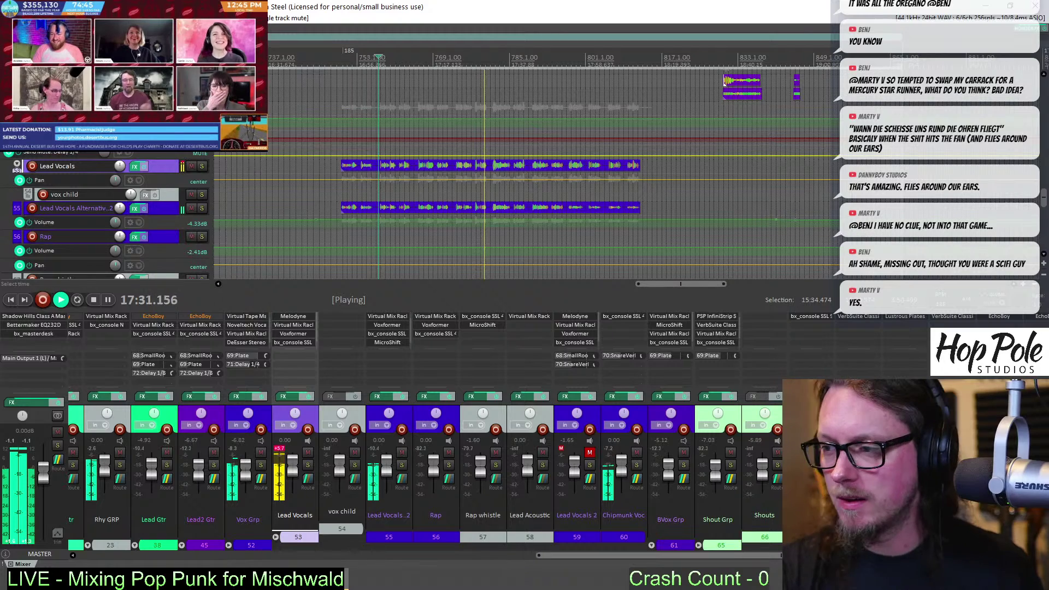
# Switch the VSX headphone monitoring from Archon Studio to HD-Linear and move its window clear of the arrangement
pyautogui.scroll(2, 724, 262)
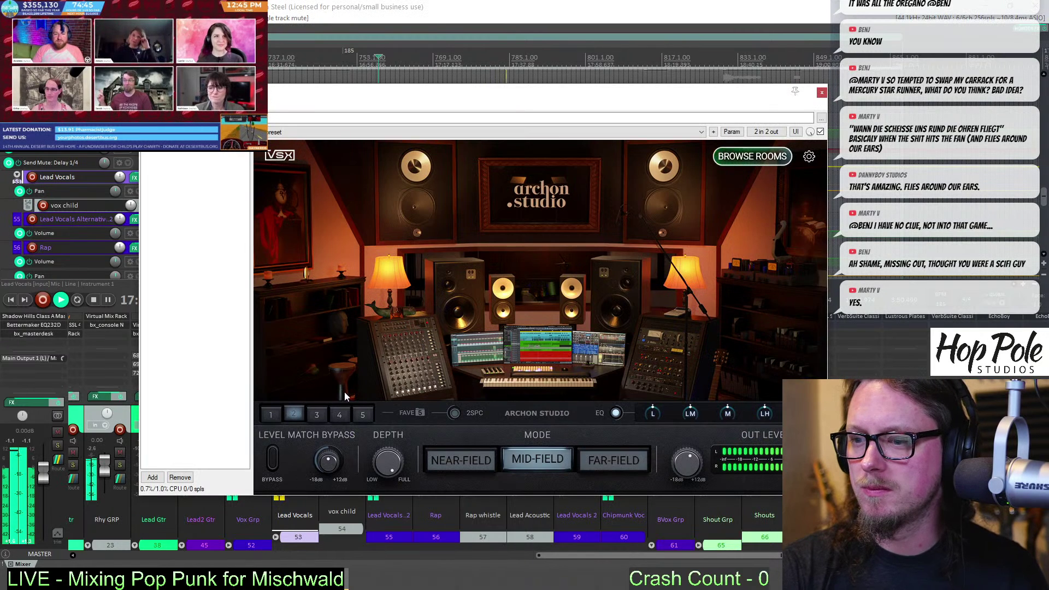
pyautogui.click(357, 413)
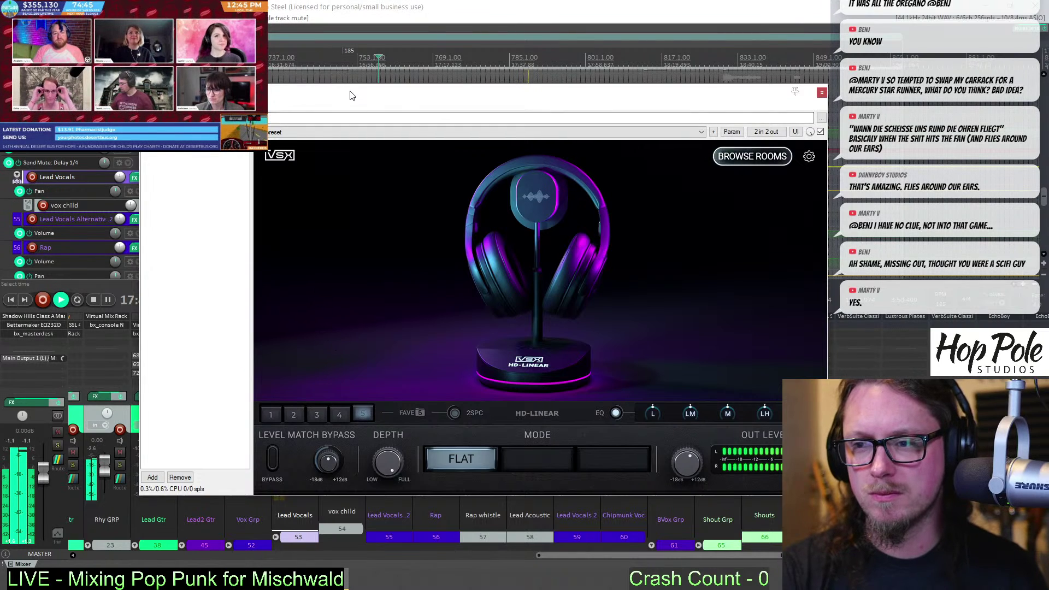
pyautogui.moveTo(352, 94); pyautogui.dragTo(340, 304)
# Play the vocals from around bar 787 and reposition the monitoring effects window below the timeline
pyautogui.scroll(-3, 365, 142)
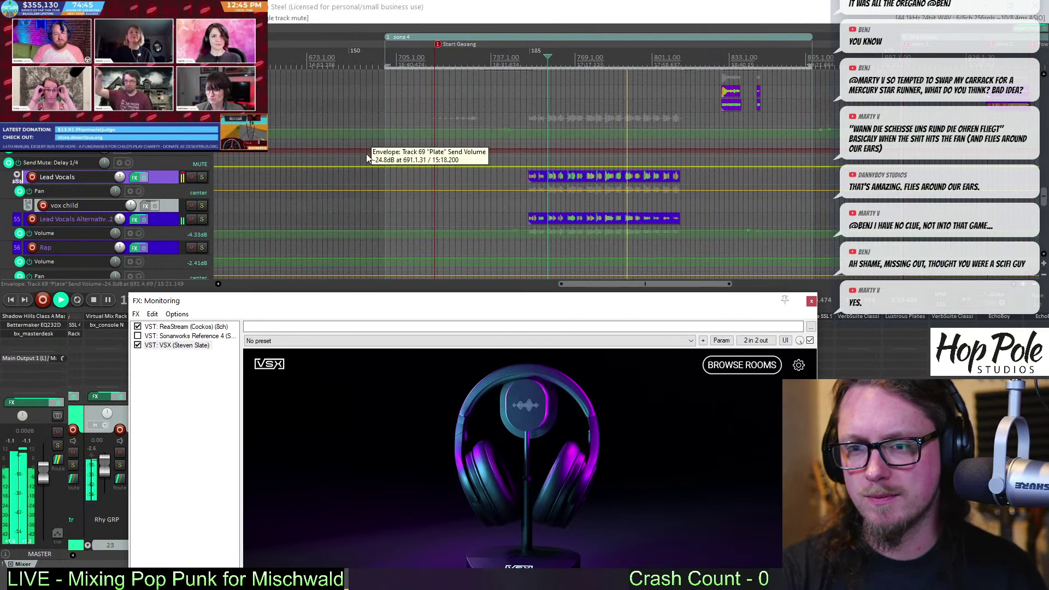
pyautogui.click(633, 125)
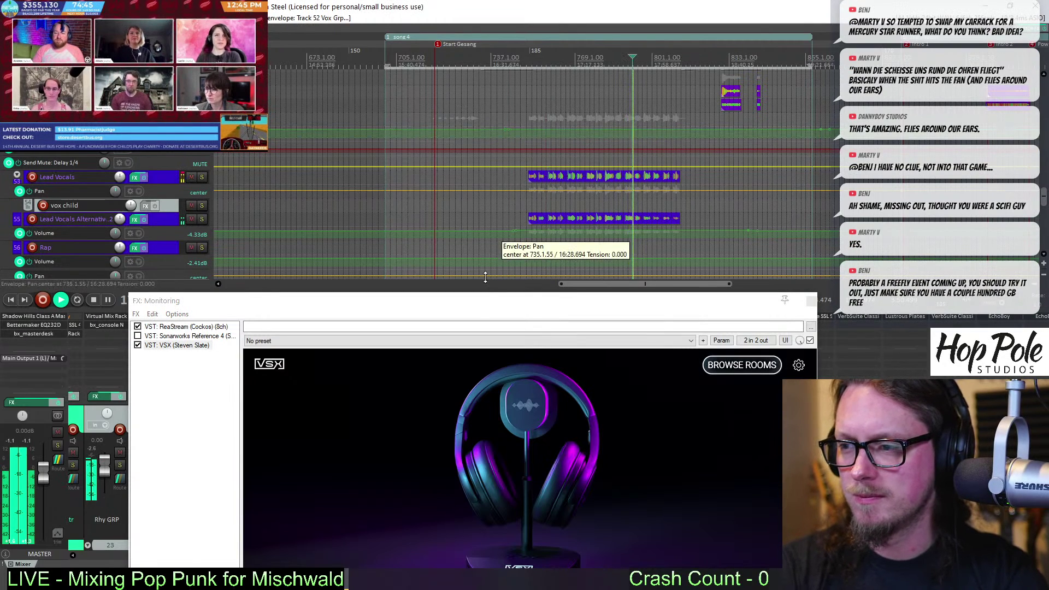
pyautogui.moveTo(477, 300); pyautogui.dragTo(473, 105)
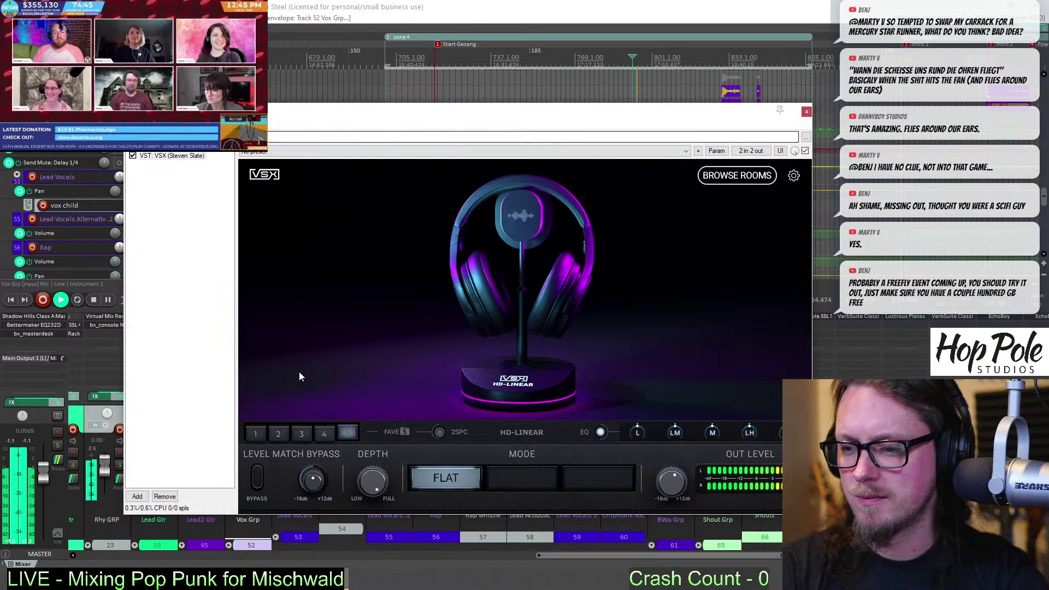
pyautogui.moveTo(530, 111); pyautogui.dragTo(552, 217)
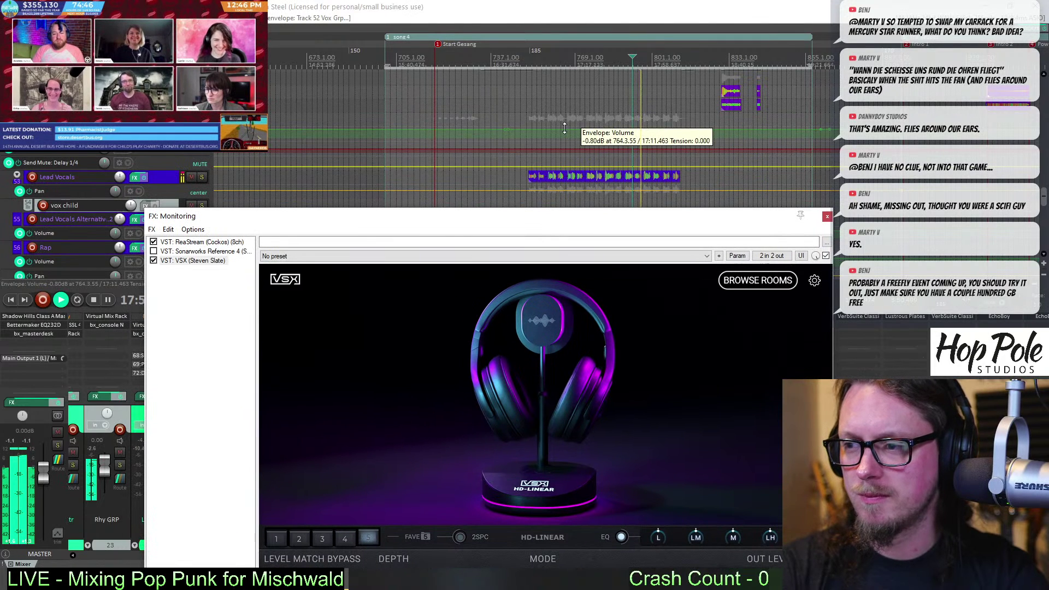
# Move the monitoring effects window up to reveal the VSX controls and audition the mix through SA-650 and SUV
pyautogui.moveTo(446, 227); pyautogui.dragTo(437, 130)
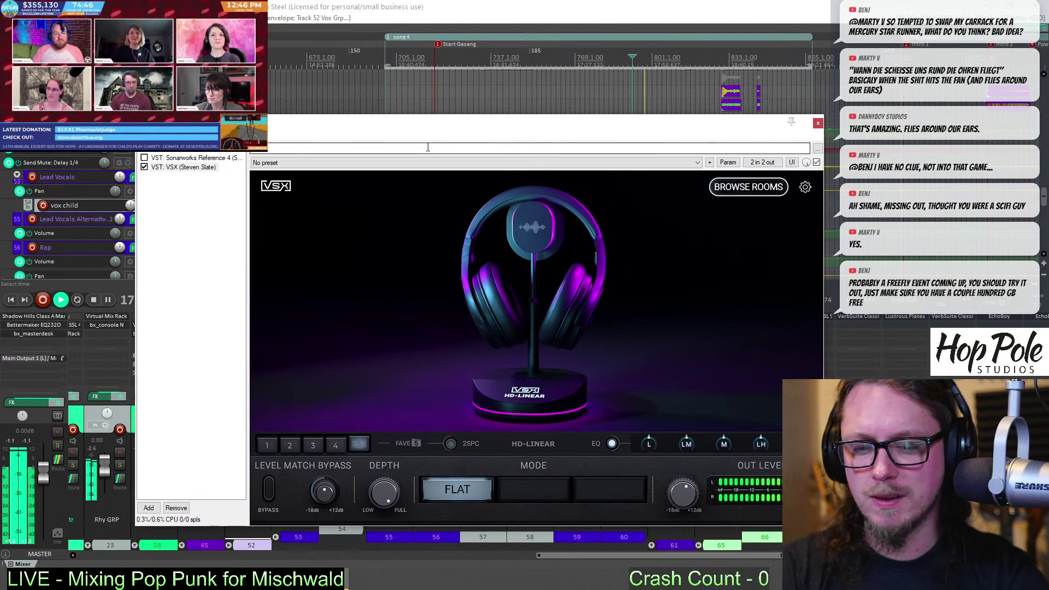
pyautogui.click(312, 444)
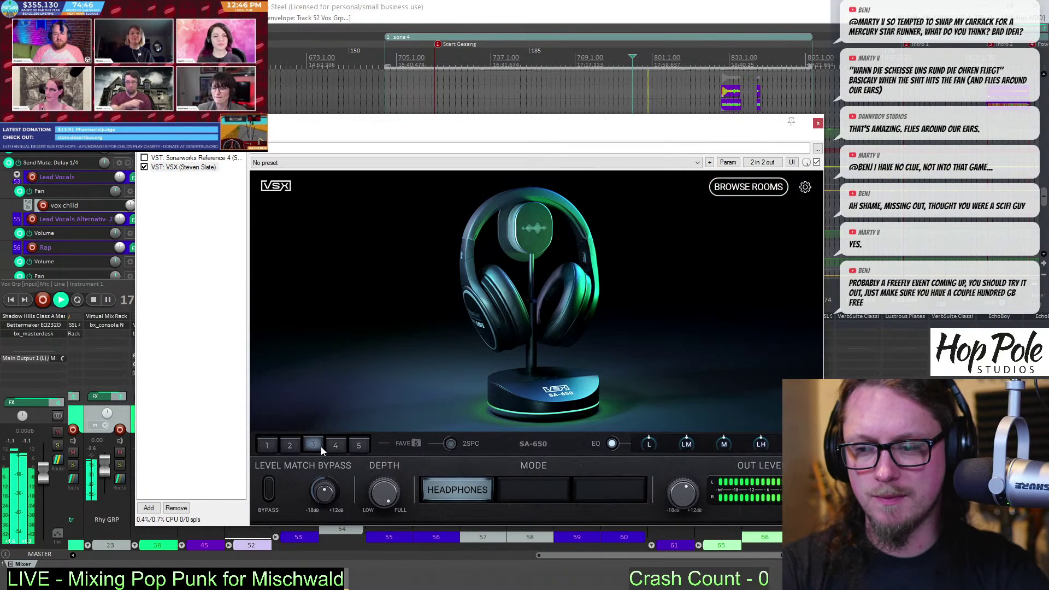
pyautogui.click(338, 446)
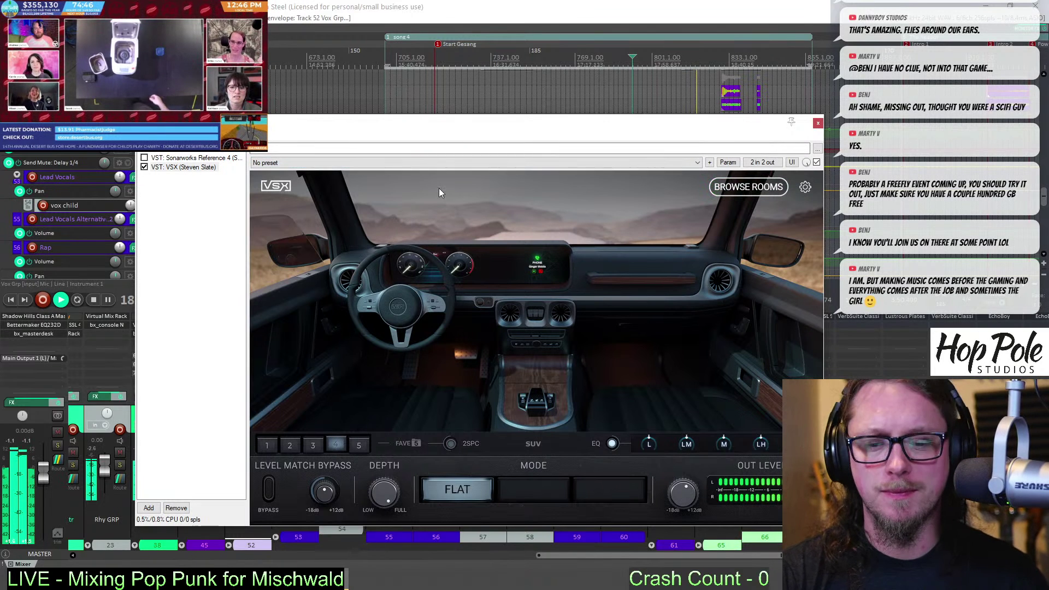
# Compare NRG Studio near-field and far-field, set the VSX monitoring to Archon Studio, and close the monitoring effects
pyautogui.click(266, 445)
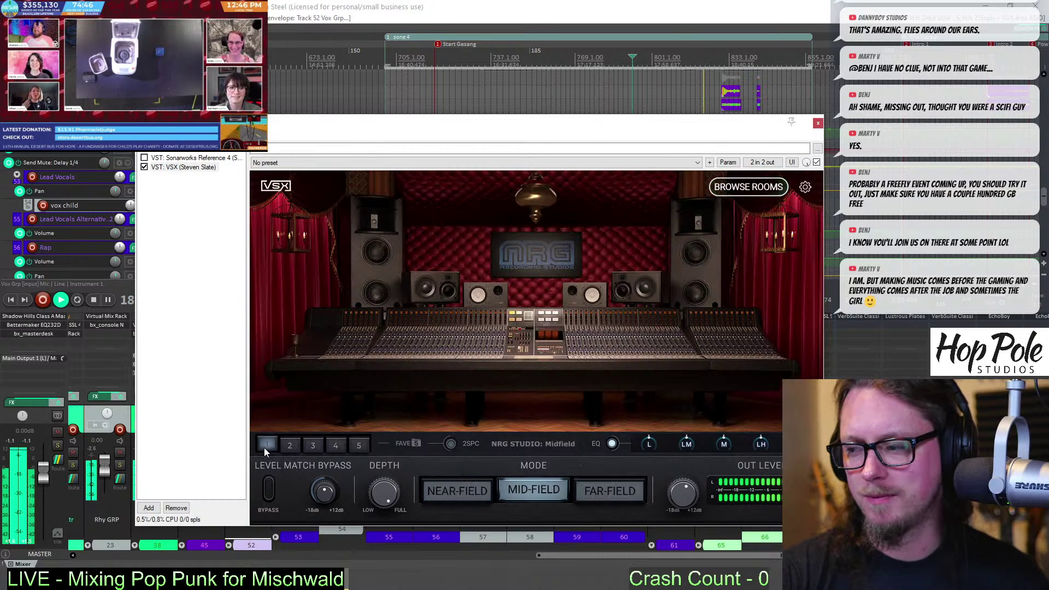
pyautogui.click(459, 491)
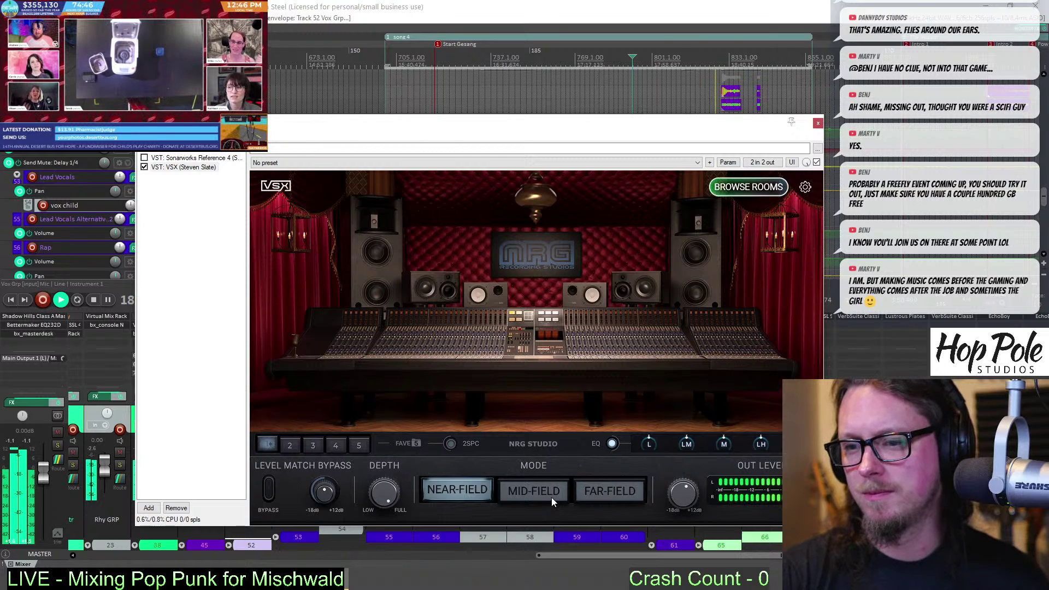
pyautogui.click(604, 493)
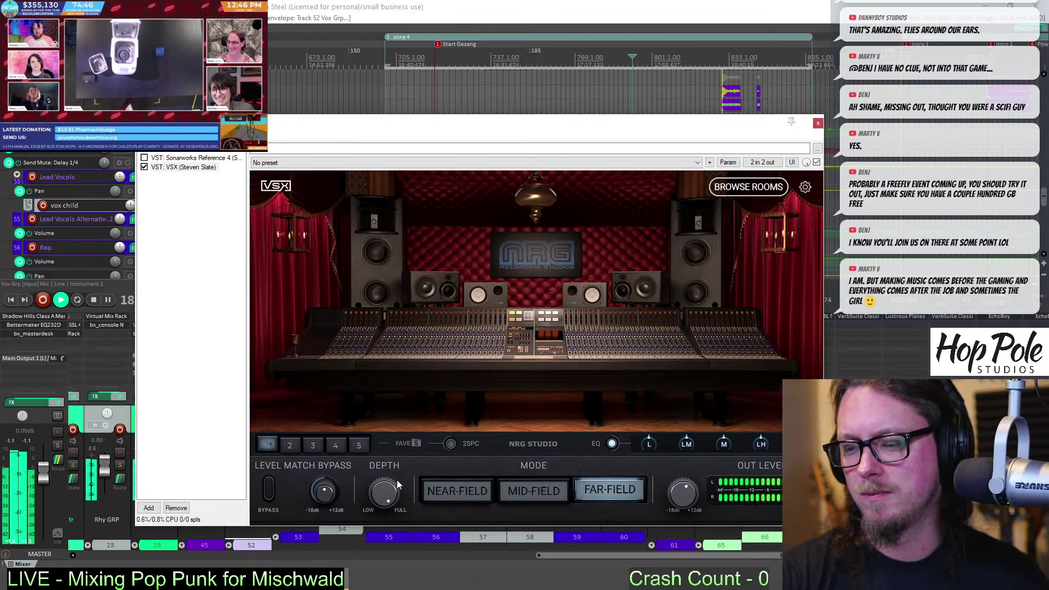
pyautogui.click(296, 444)
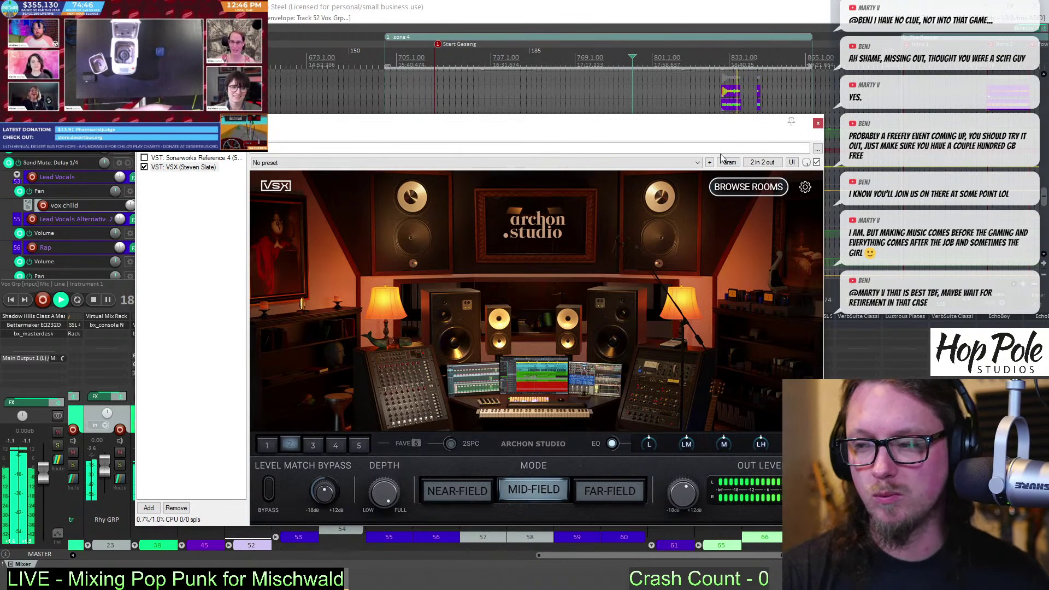
pyautogui.press('Escape')
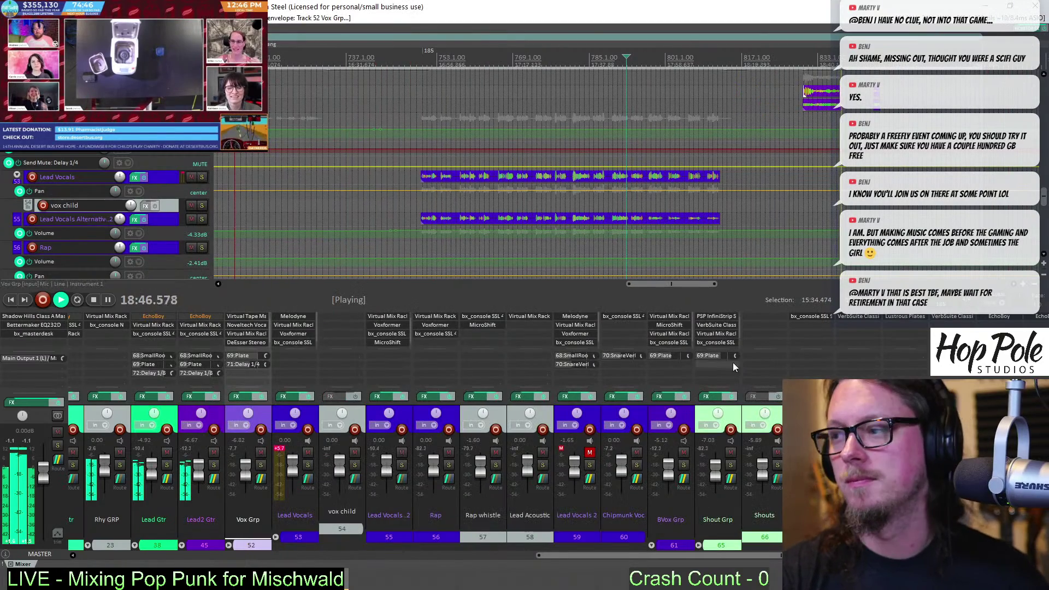
# Raise the Rhythm Guit 2 volume envelope by about 1 dB on the segment ending near bar 845
pyautogui.moveTo(689, 285); pyautogui.dragTo(713, 283)
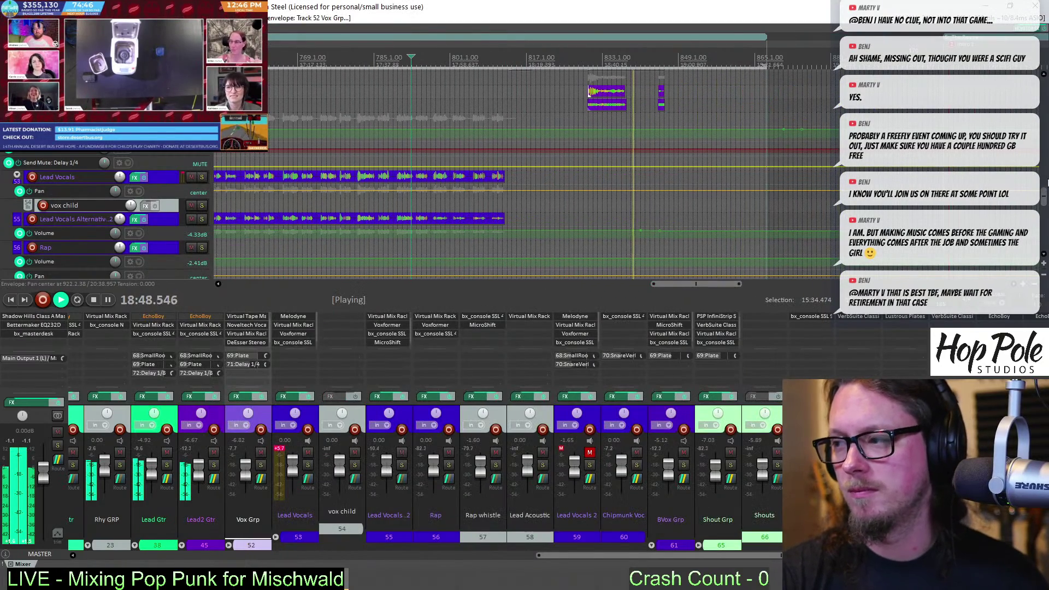
pyautogui.scroll(6, 679, 155)
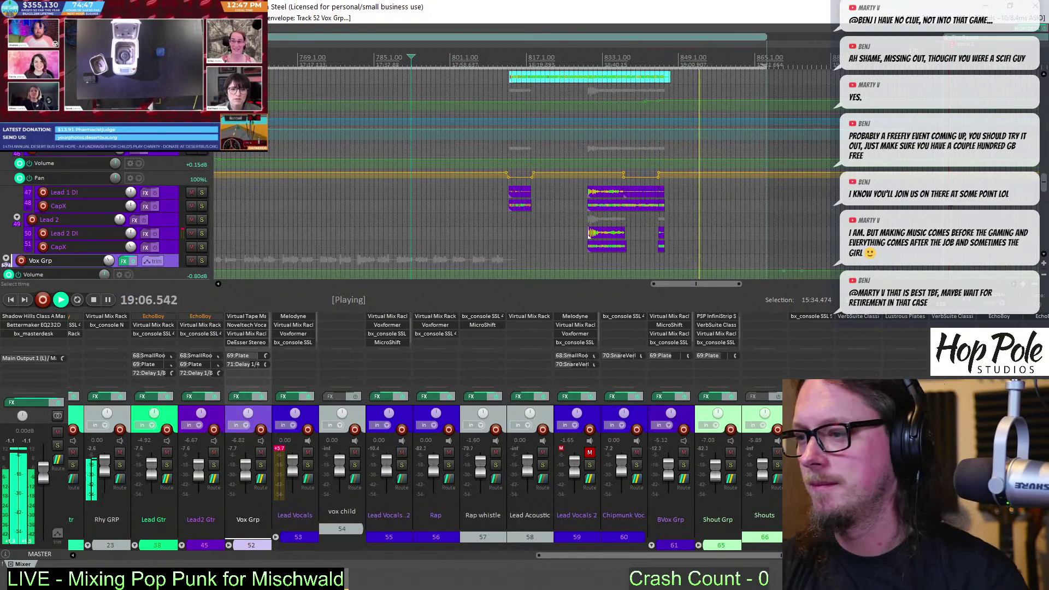
pyautogui.scroll(8, 588, 234)
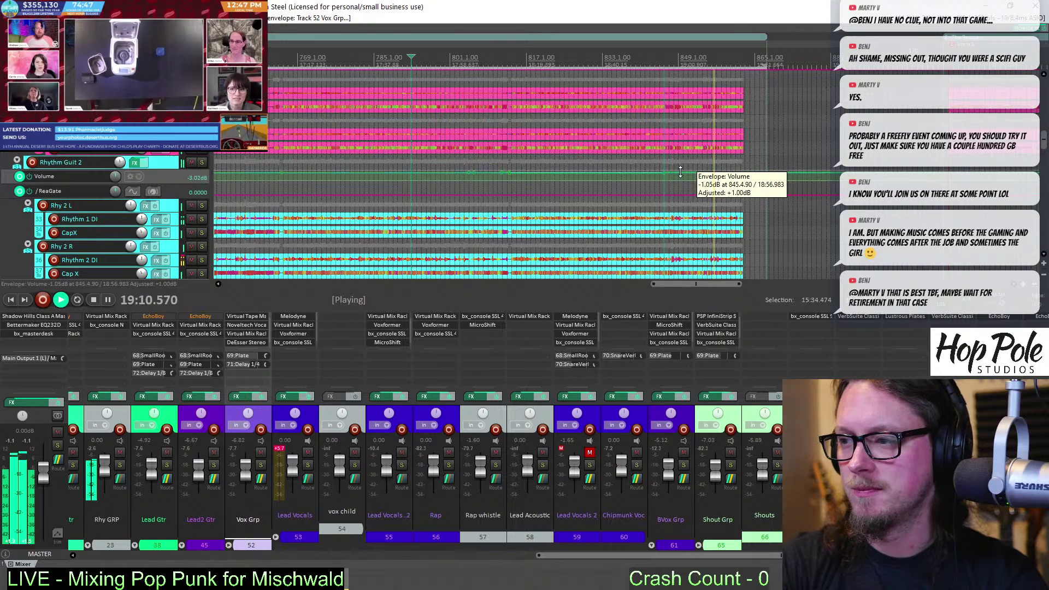
pyautogui.moveTo(680, 172); pyautogui.dragTo(681, 170)
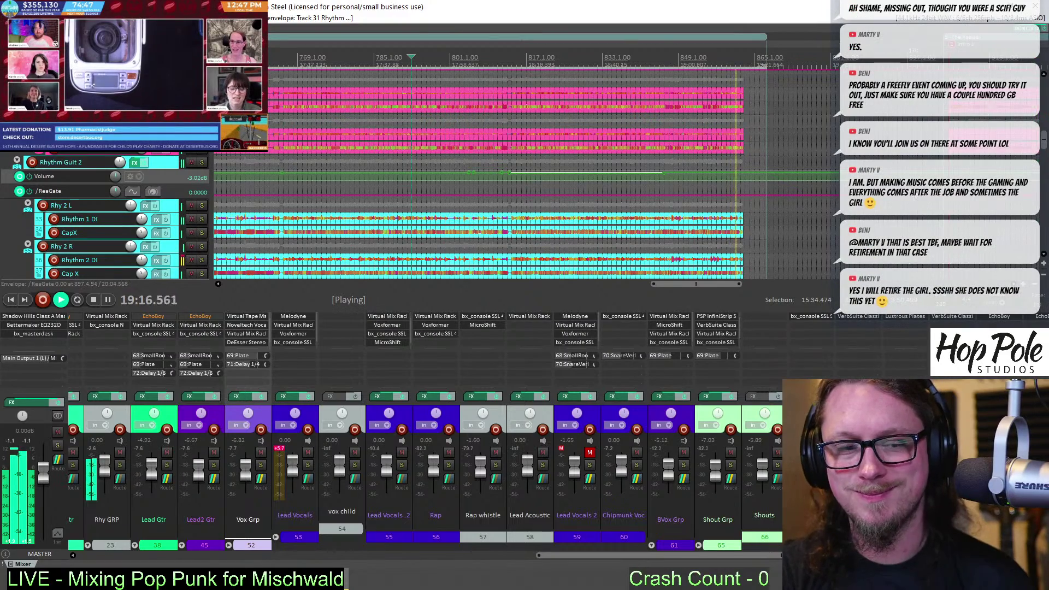
# Stop playback and cue the edit cursor at about bar 761 in song 4
pyautogui.scroll(-3, 817, 144)
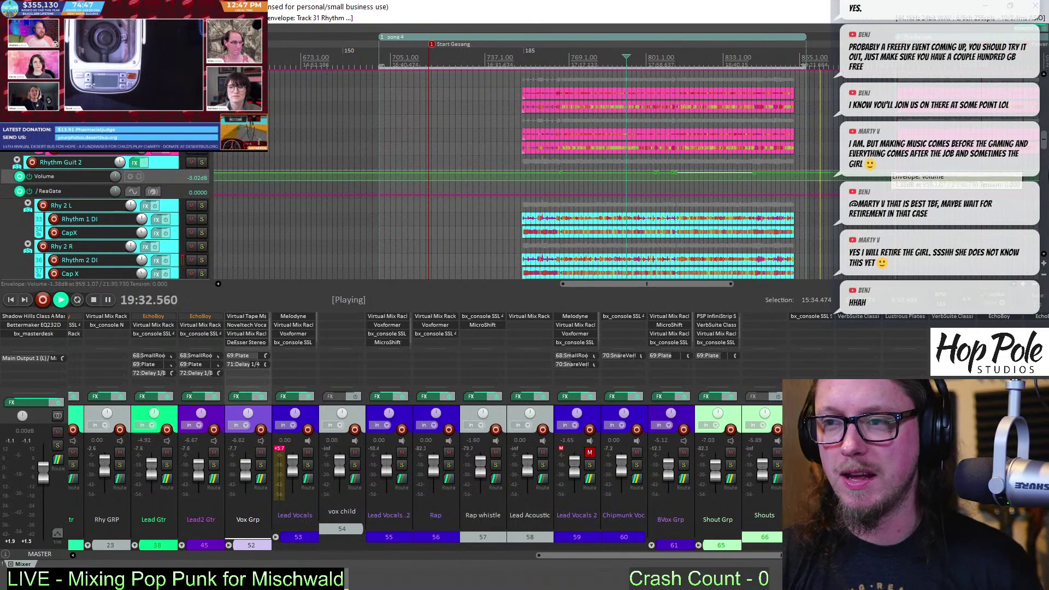
pyautogui.press('space')
pyautogui.click(549, 49)
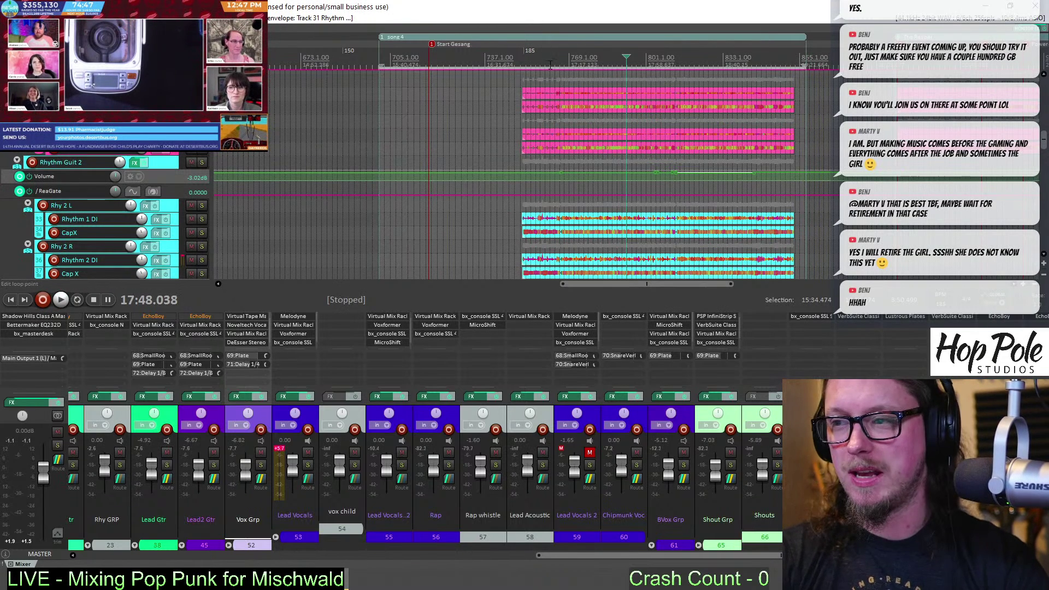
# Solo the Drum GRP track and open Superior Drummer 3 on the Drum Midi track
pyautogui.scroll(10, 1041, 138)
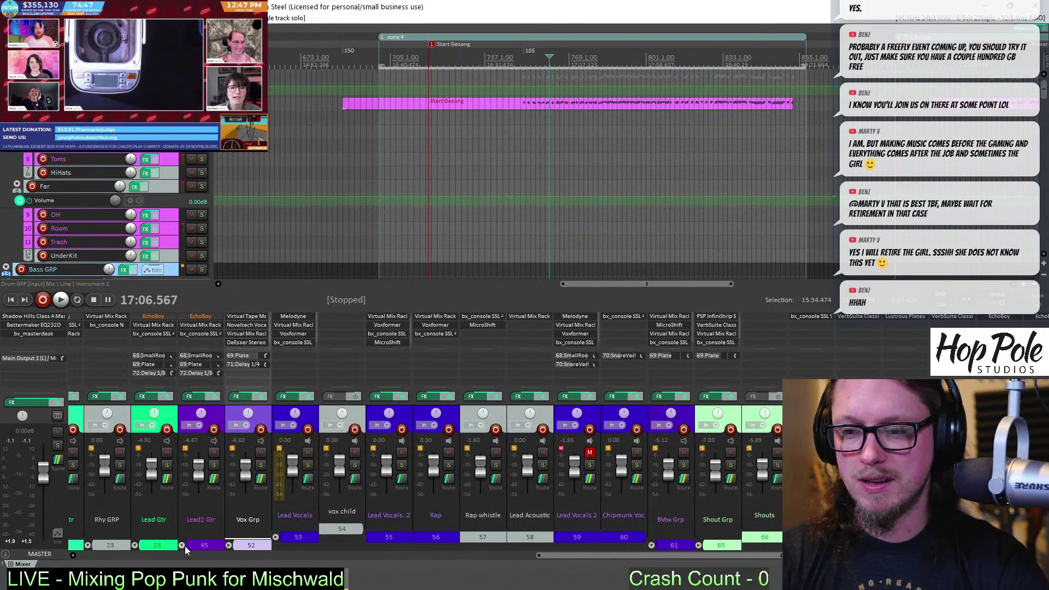
pyautogui.click(93, 552)
pyautogui.click(93, 552)
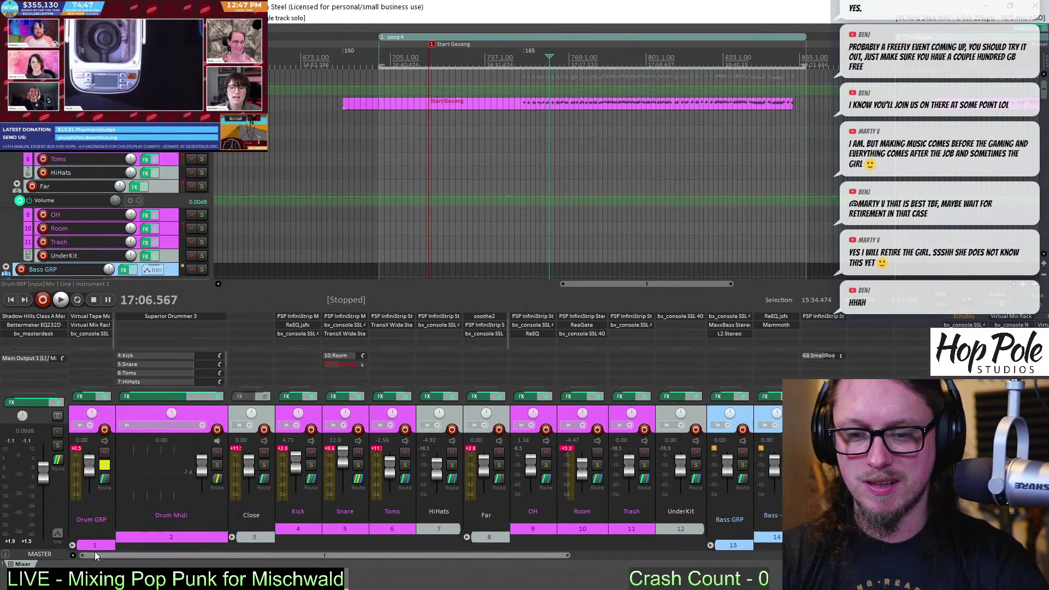
pyautogui.click(155, 316)
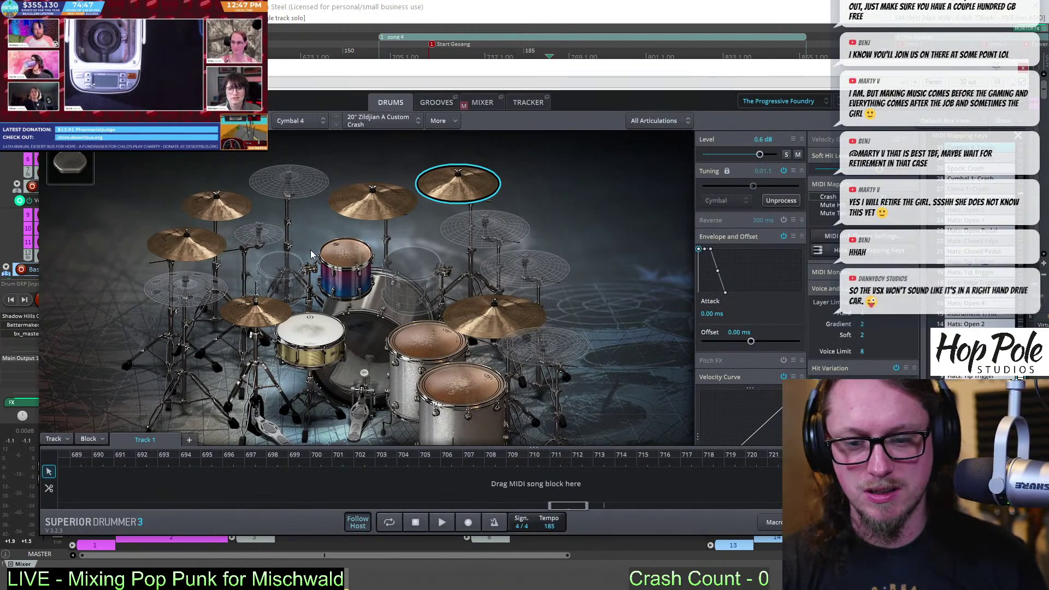
# Audition the snare, rack tom, floor toms, tambourine and hi-hats of the drum kit
pyautogui.click(324, 332)
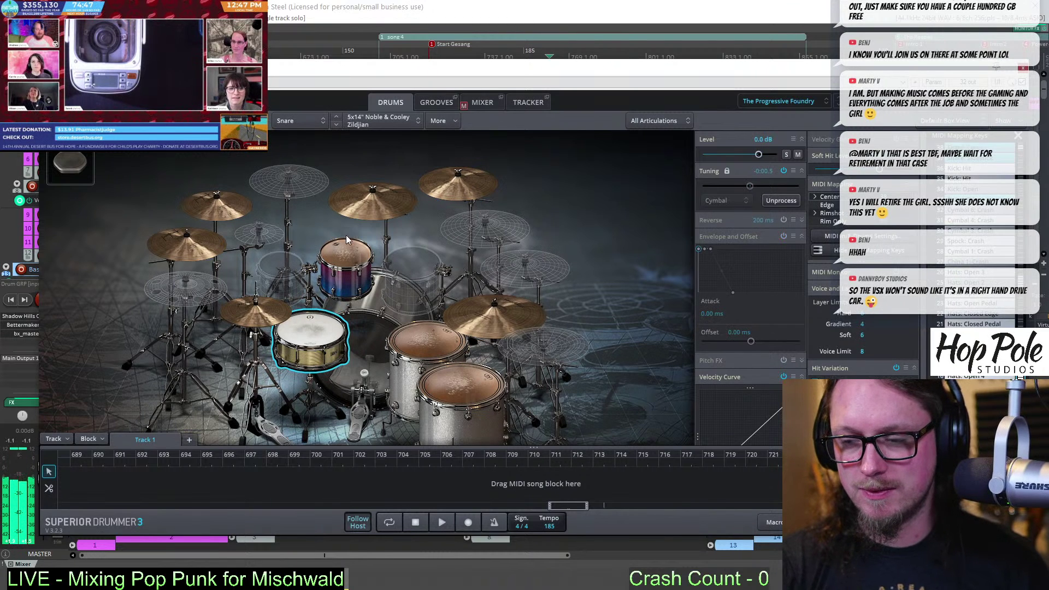
pyautogui.click(345, 261)
pyautogui.click(426, 362)
pyautogui.click(461, 386)
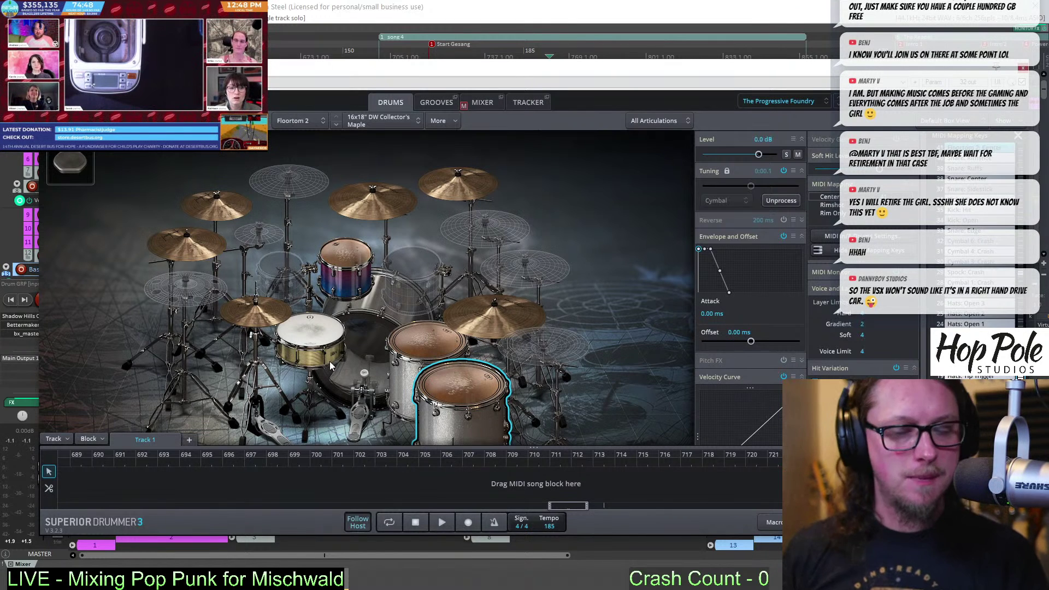
pyautogui.click(60, 156)
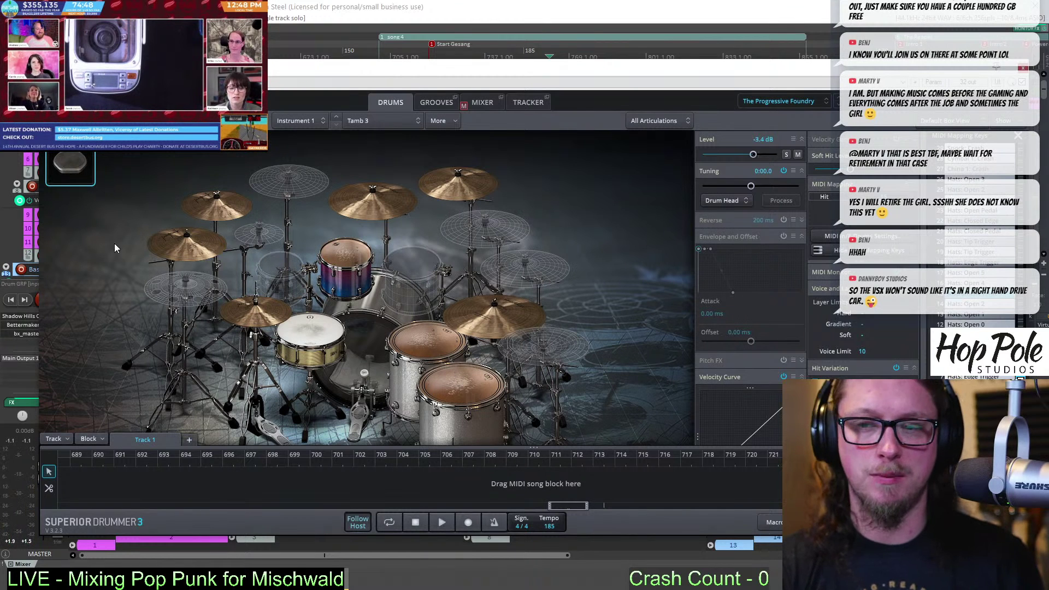
pyautogui.click(290, 327)
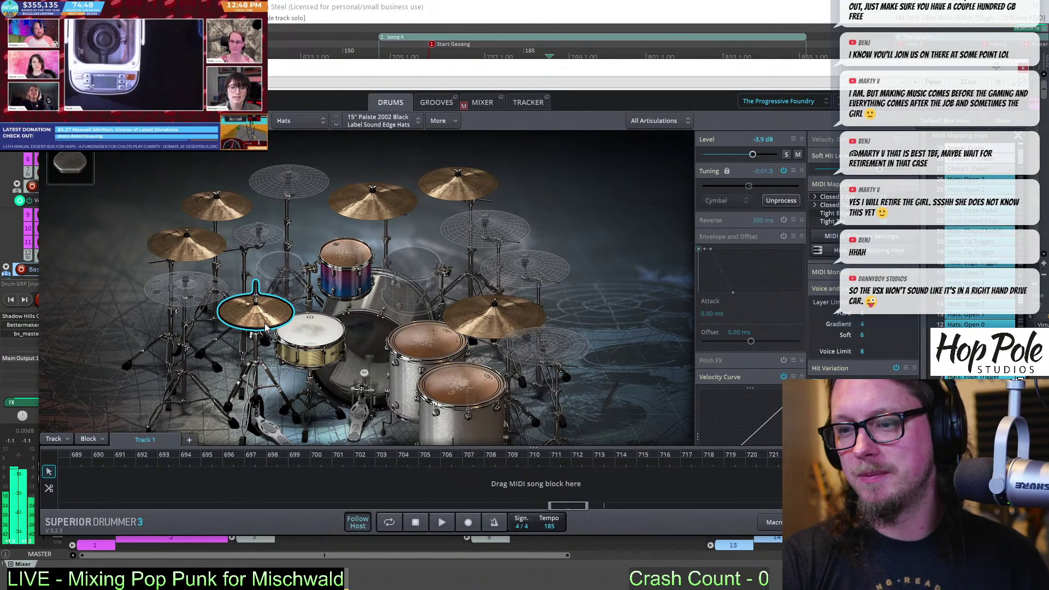
# Look through the replacement drums offered for the snare, Racktom 2 and Floortom 1, leaving the current ones loaded
pyautogui.rightClick(310, 327)
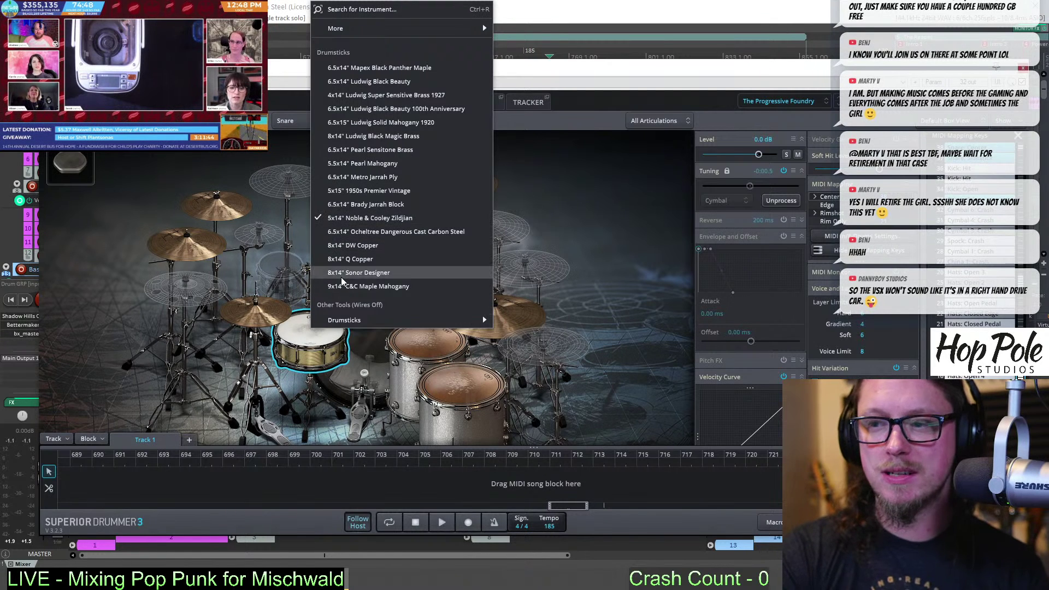
pyautogui.click(283, 340)
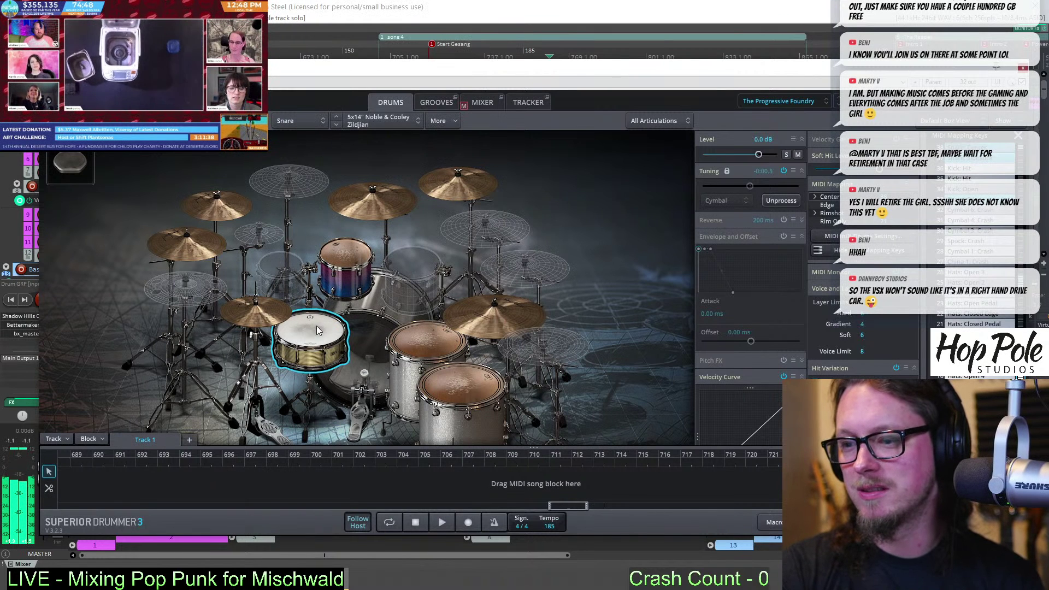
pyautogui.click(434, 358)
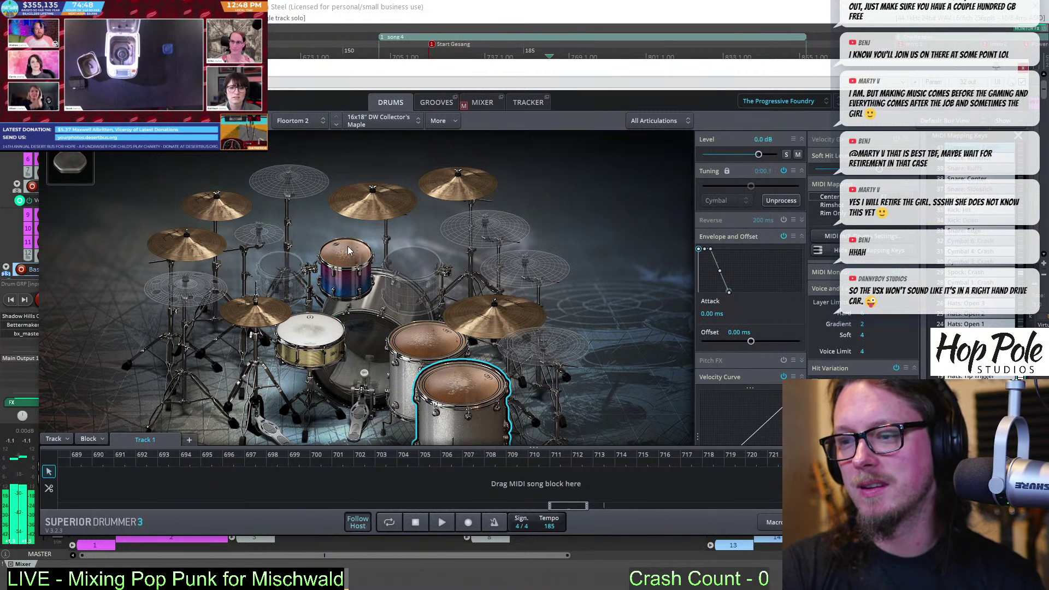
pyautogui.rightClick(336, 263)
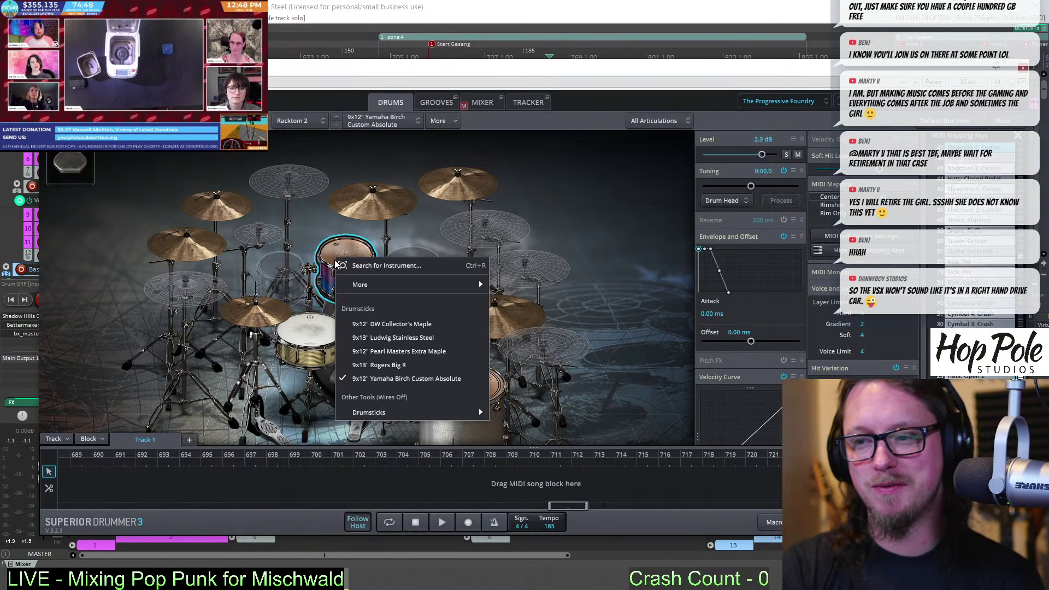
pyautogui.click(614, 234)
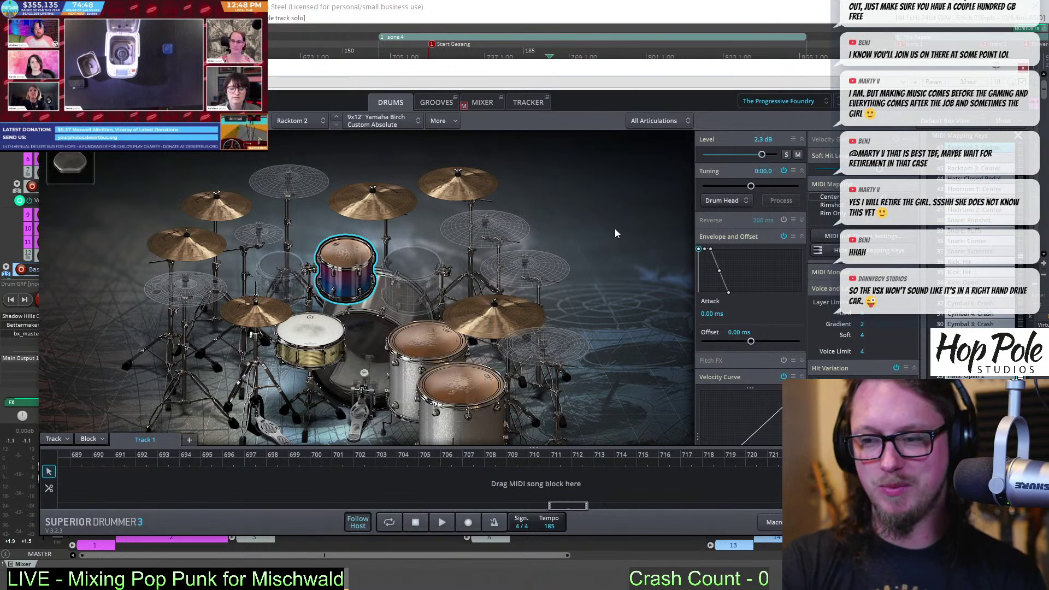
pyautogui.rightClick(407, 336)
pyautogui.click(595, 258)
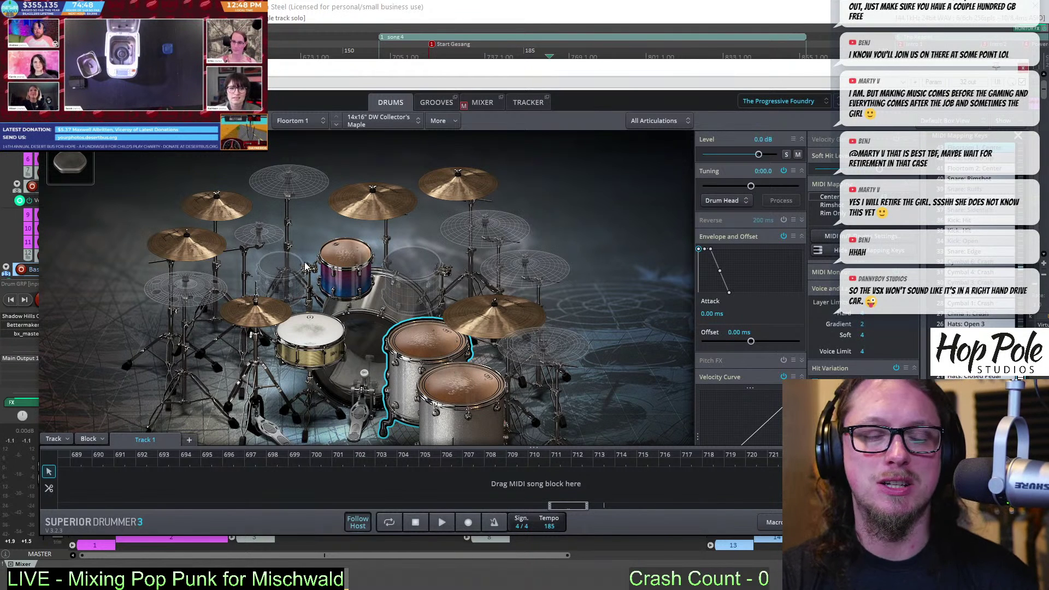
# Compare the sound of Racktom 2 with its Envelope and Offset processing switched off and back on
pyautogui.click(363, 254)
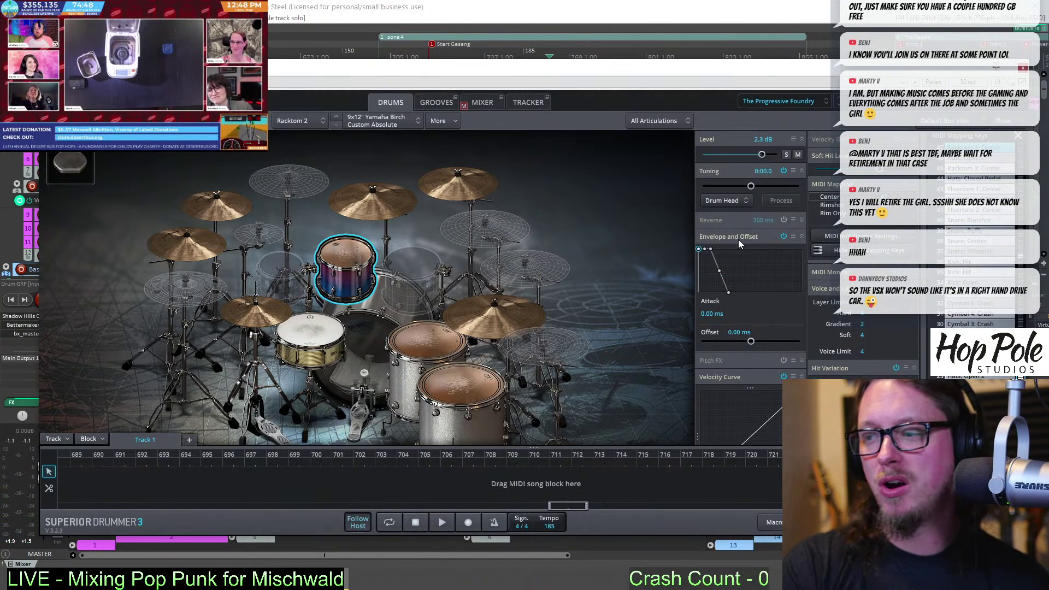
pyautogui.click(719, 269)
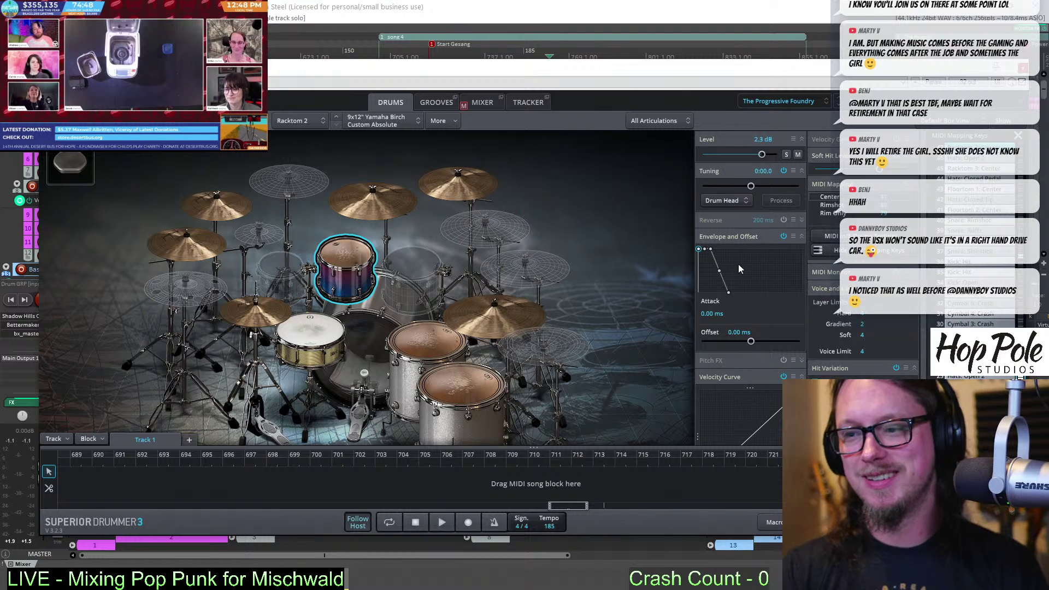
pyautogui.click(783, 235)
pyautogui.click(355, 253)
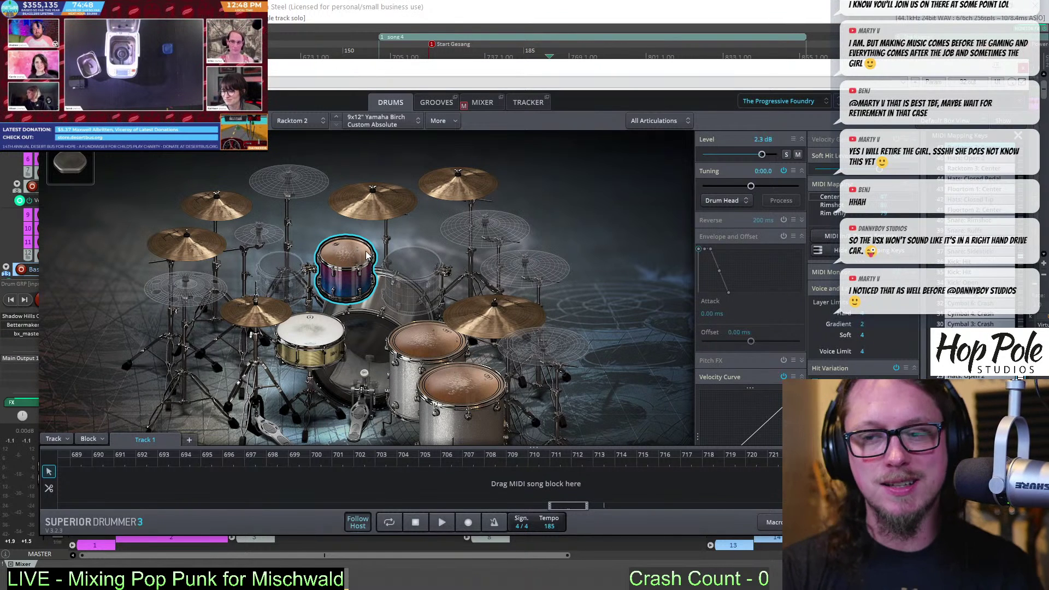
pyautogui.click(365, 257)
pyautogui.click(363, 259)
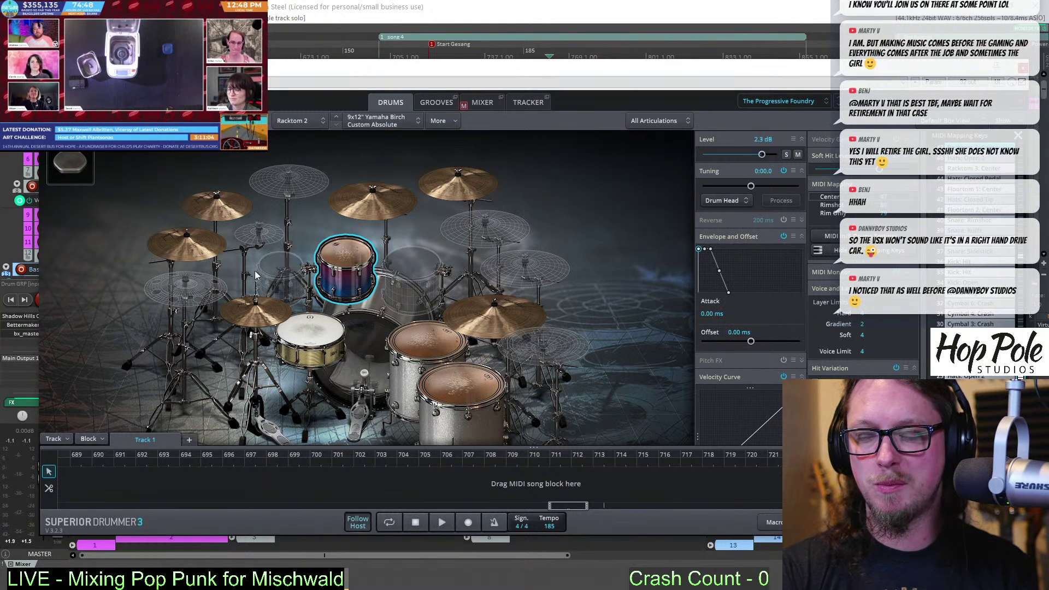
pyautogui.click(362, 271)
pyautogui.click(363, 272)
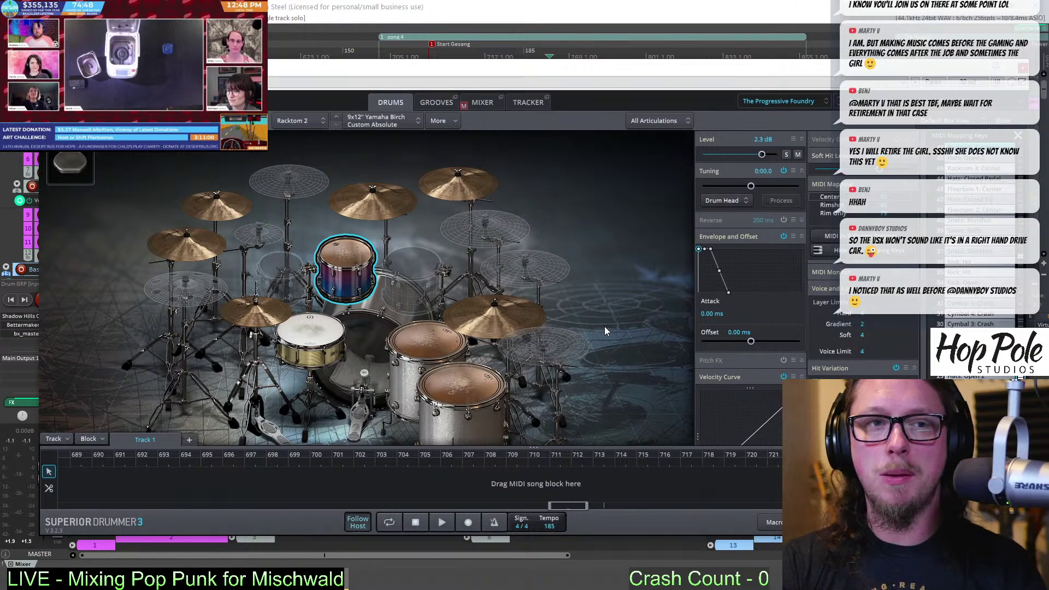
# Audition Floortom 1 and Floortom 2, and bring up Superior Drummer's groove library
pyautogui.click(440, 342)
pyautogui.click(457, 385)
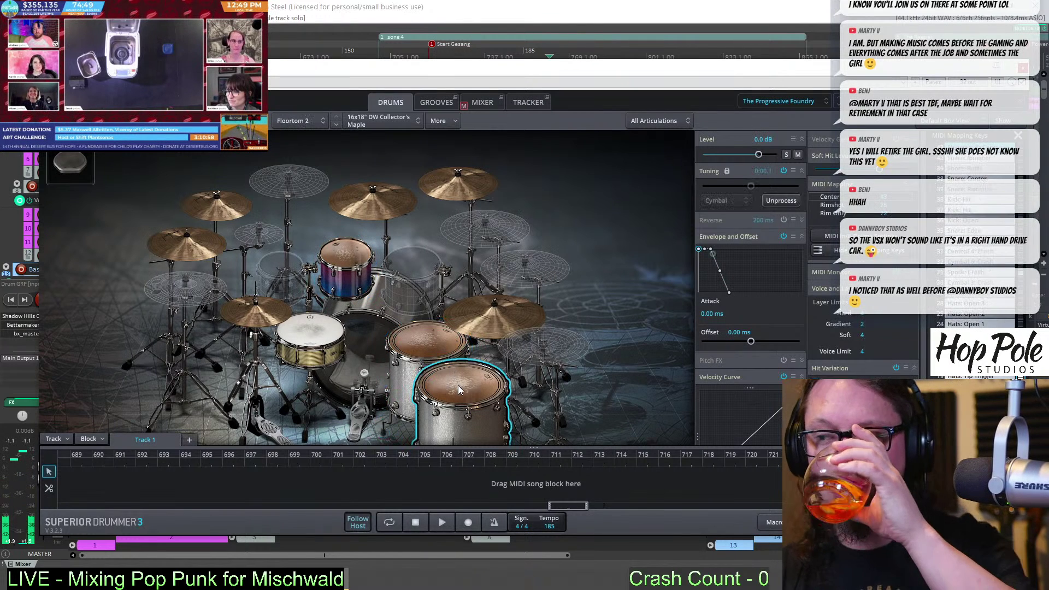
pyautogui.click(417, 349)
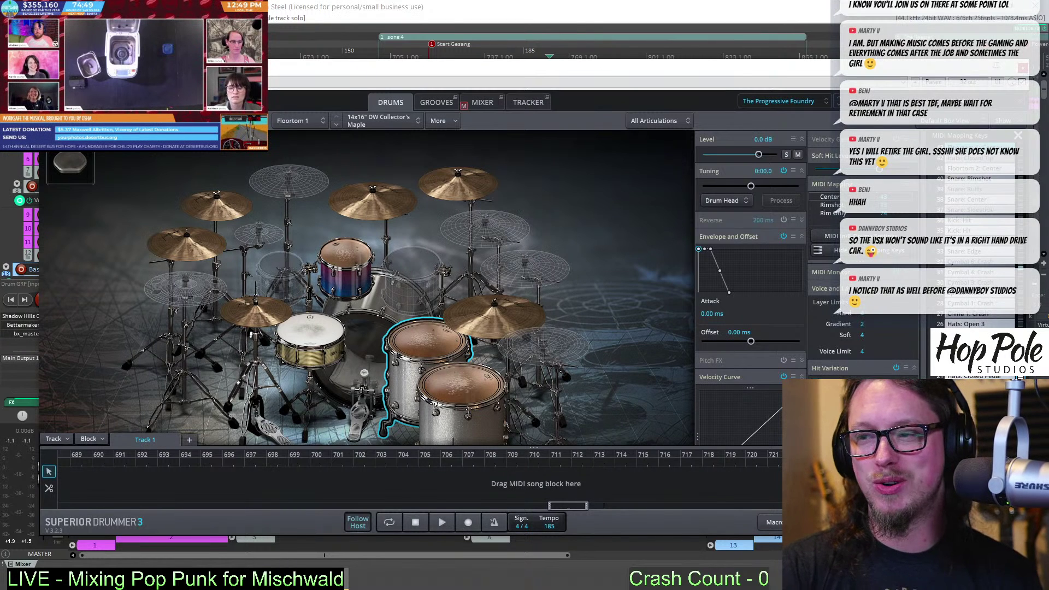
pyautogui.click(435, 104)
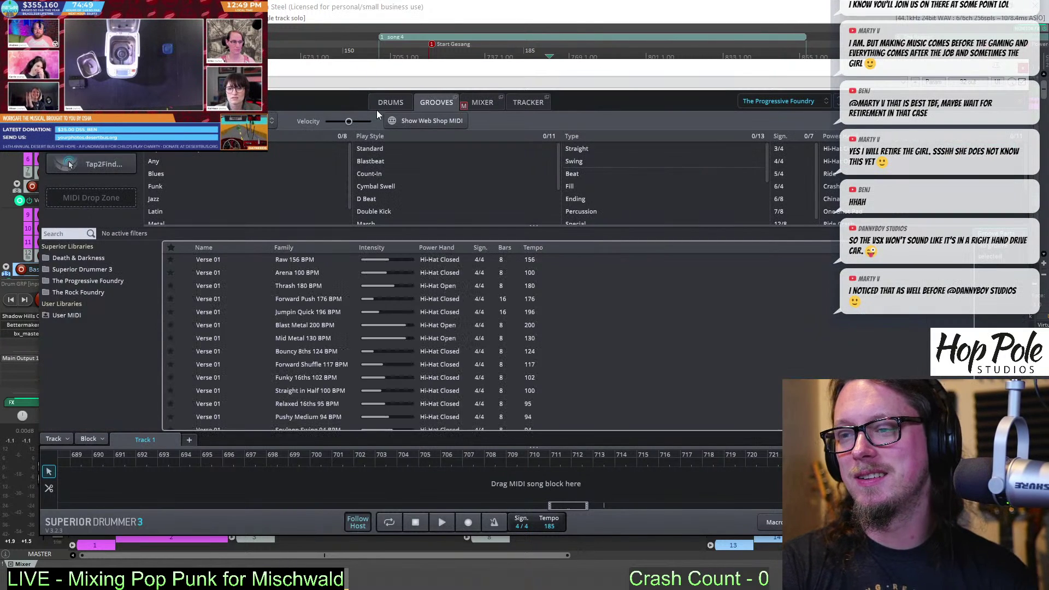
# Look through Superior Drummer's mixer and tracker views, return to the drum kit and close the plug-in window
pyautogui.click(377, 108)
pyautogui.click(484, 105)
pyautogui.click(528, 103)
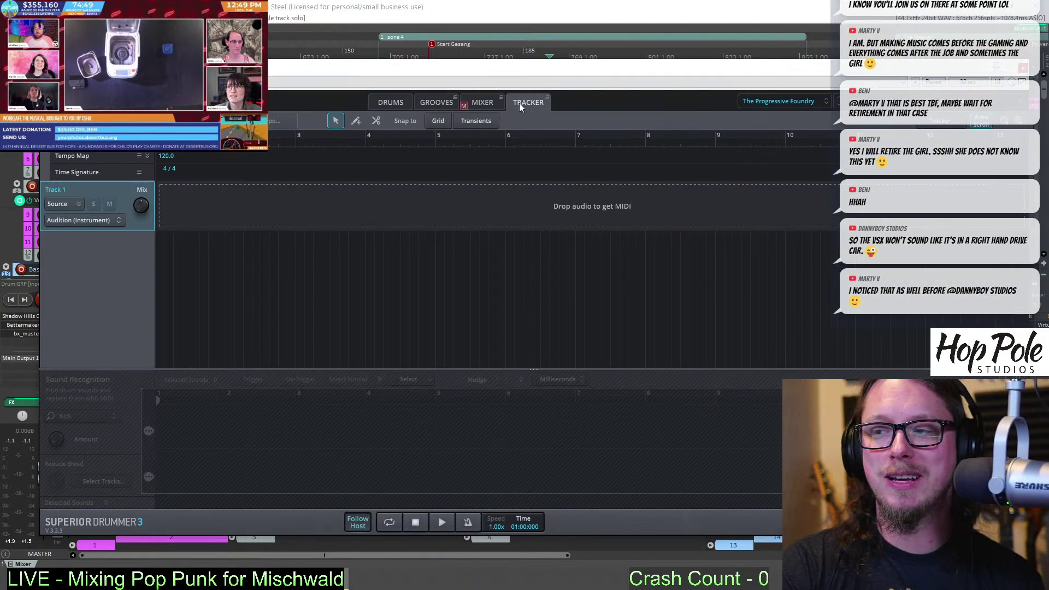
pyautogui.click(391, 102)
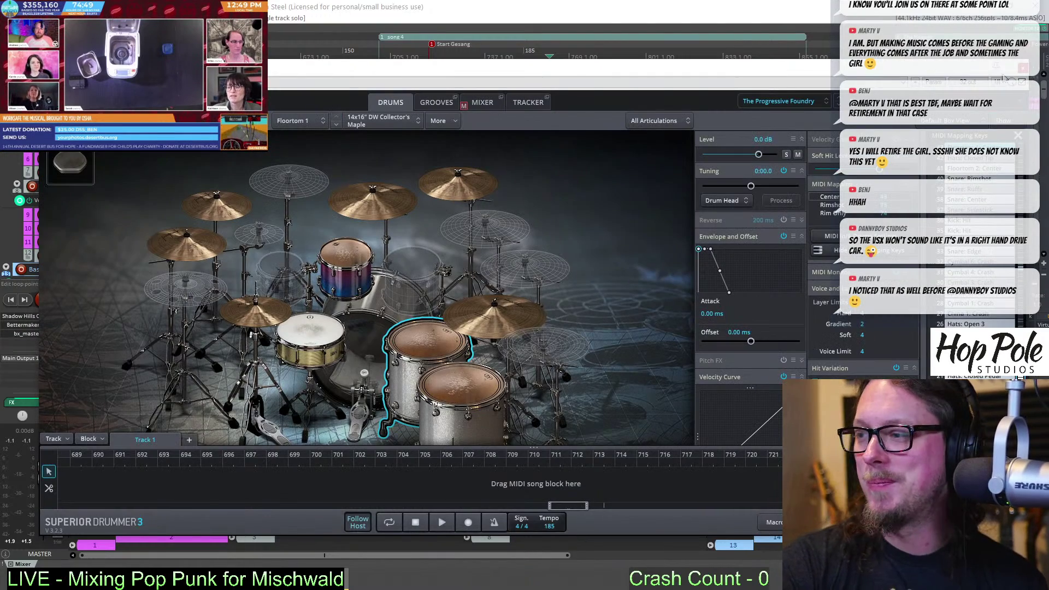
pyautogui.click(1021, 69)
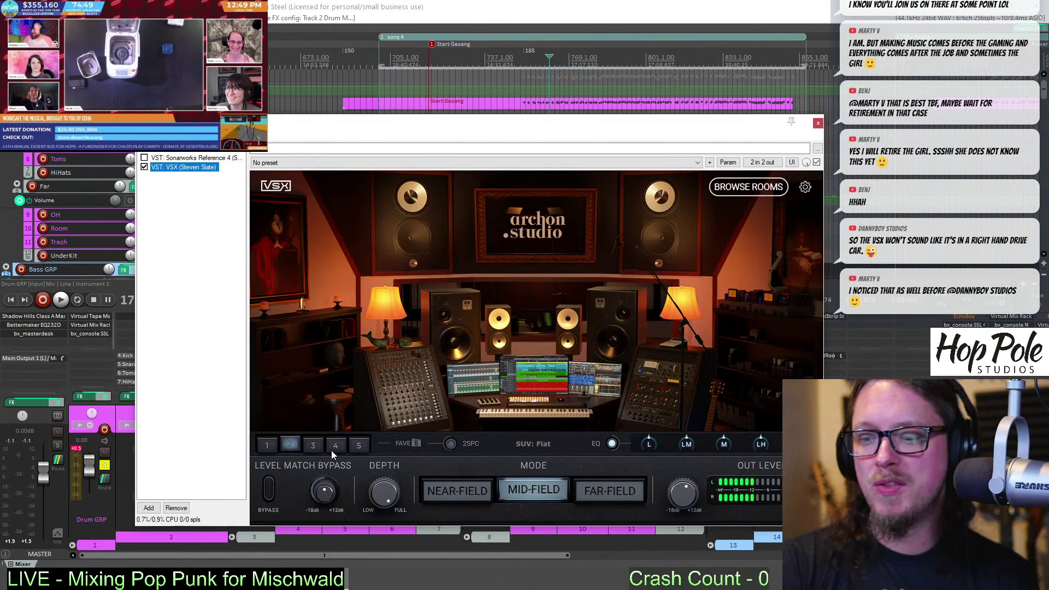
# Compare the soloed drums in VSX's SUV and Archon Studio rooms, switch monitoring to HD-Linear, and close VSX
pyautogui.click(322, 445)
pyautogui.click(334, 446)
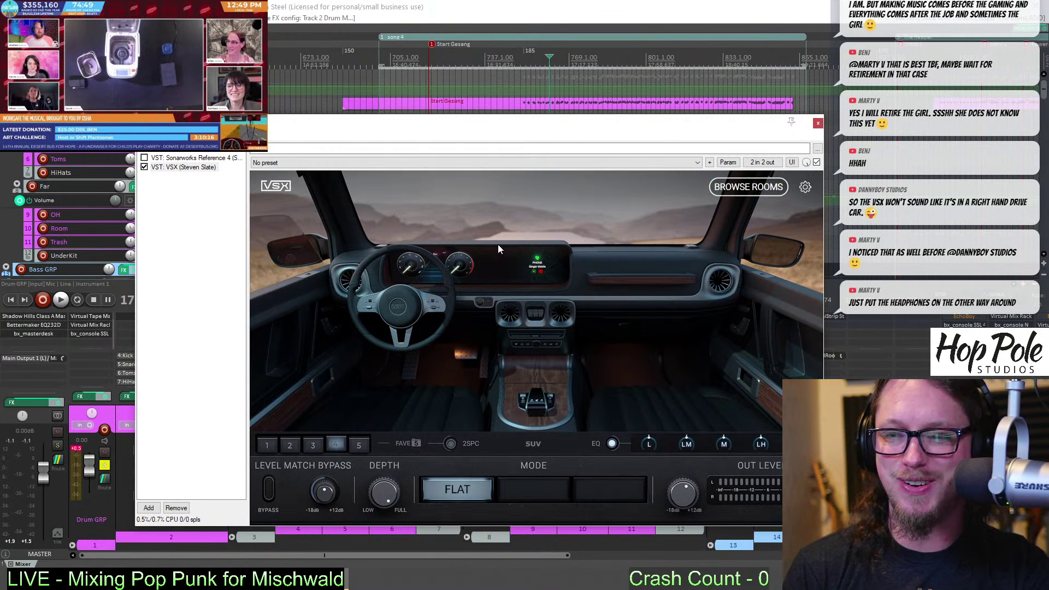
pyautogui.press('space')
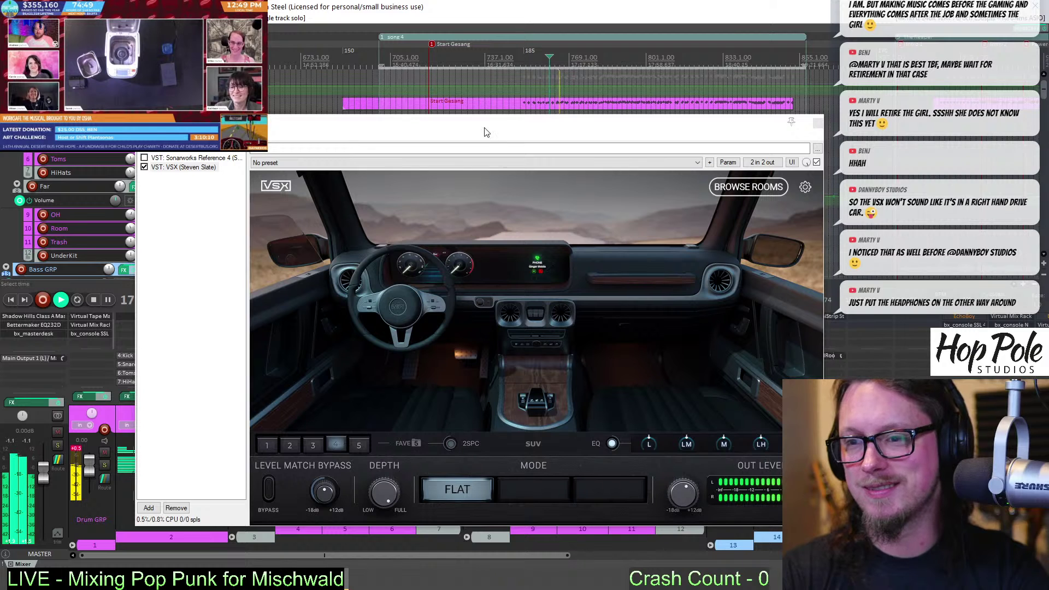
pyautogui.moveTo(489, 134); pyautogui.dragTo(513, 119)
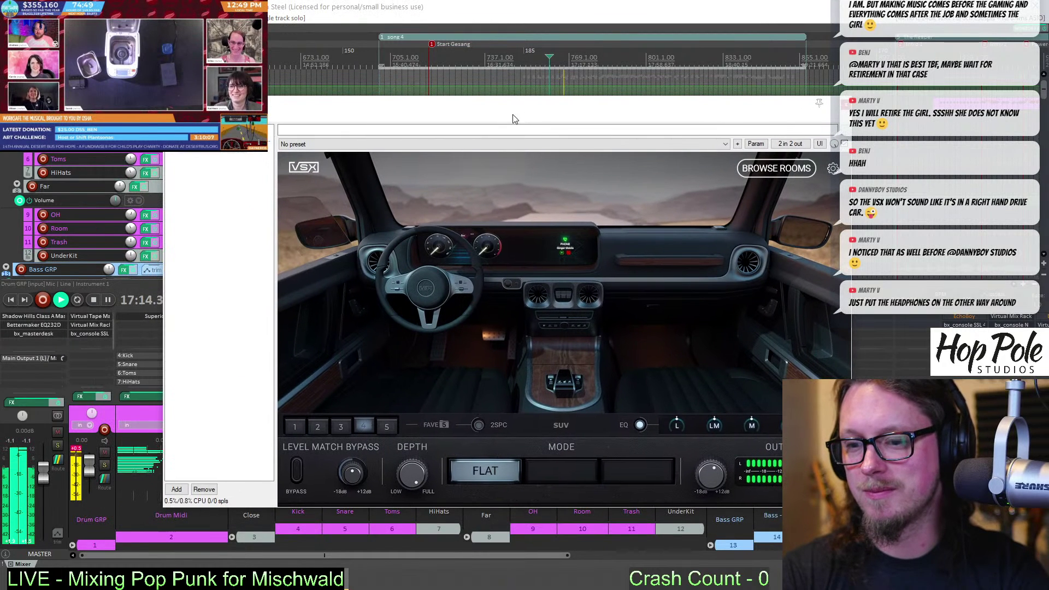
pyautogui.click(339, 425)
pyautogui.click(323, 427)
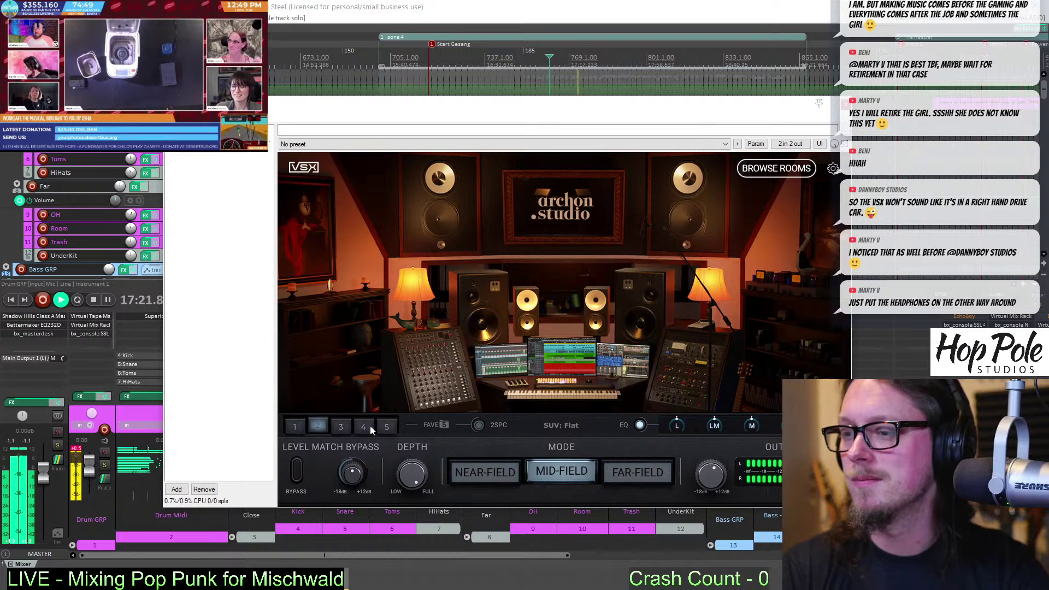
pyautogui.click(394, 427)
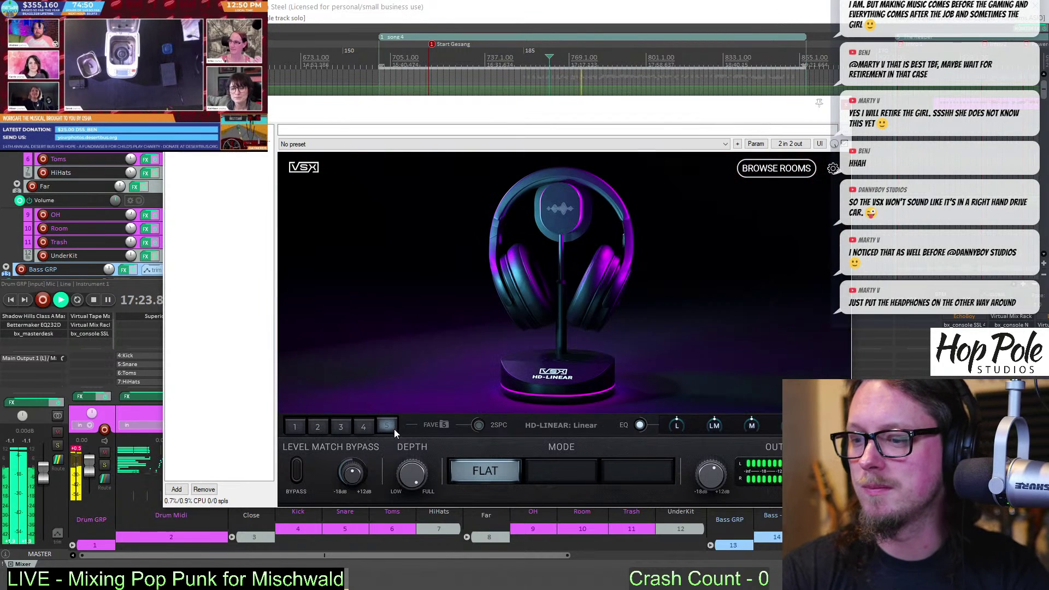
pyautogui.press('space')
pyautogui.press('Escape')
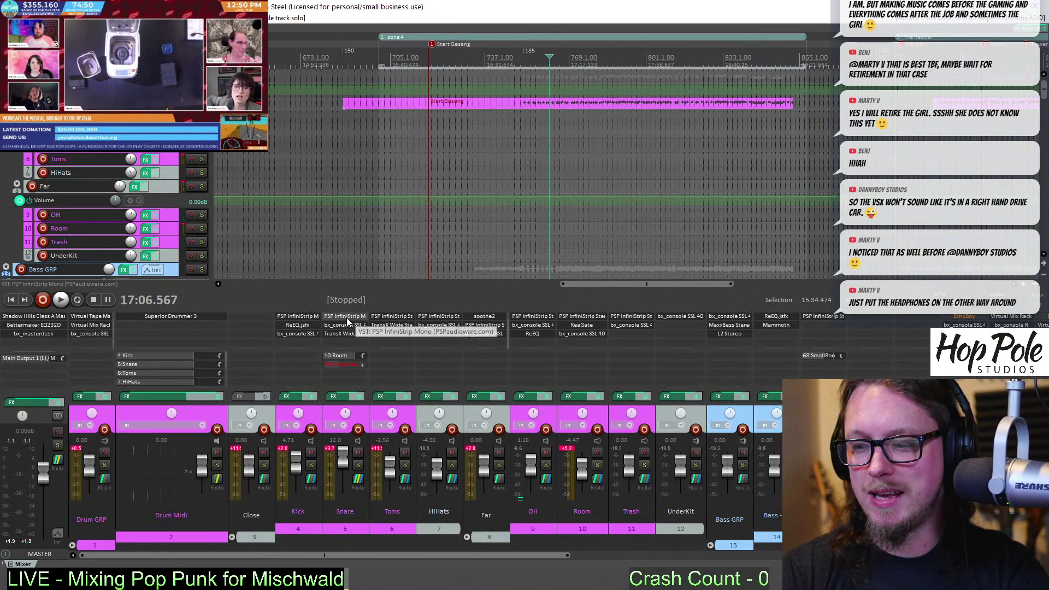
# Solo the Far drum folder and listen to it, moving the playback start to about 17:25
pyautogui.click(498, 465)
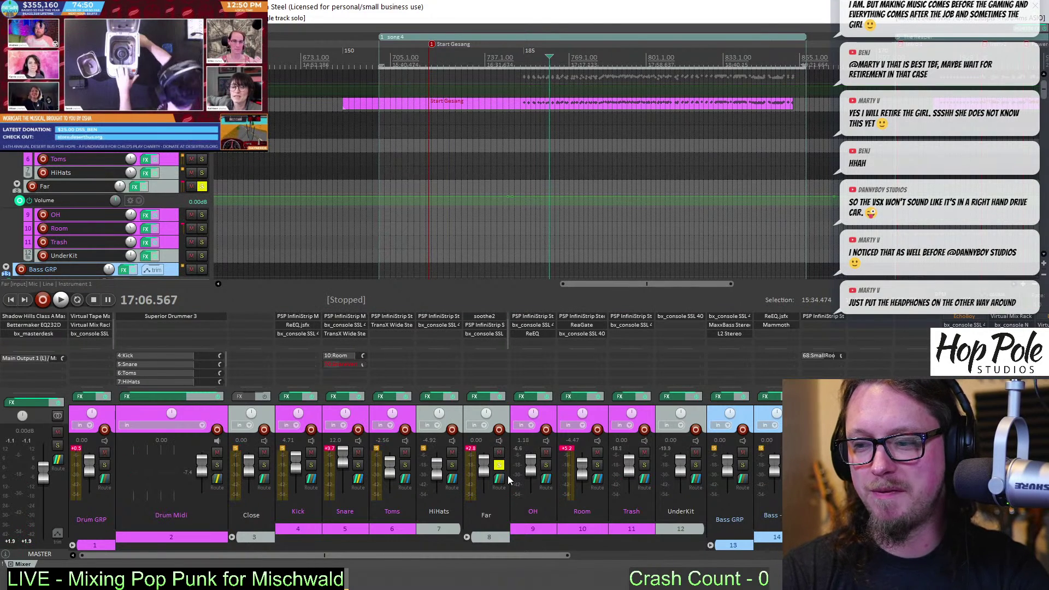
pyautogui.press('space')
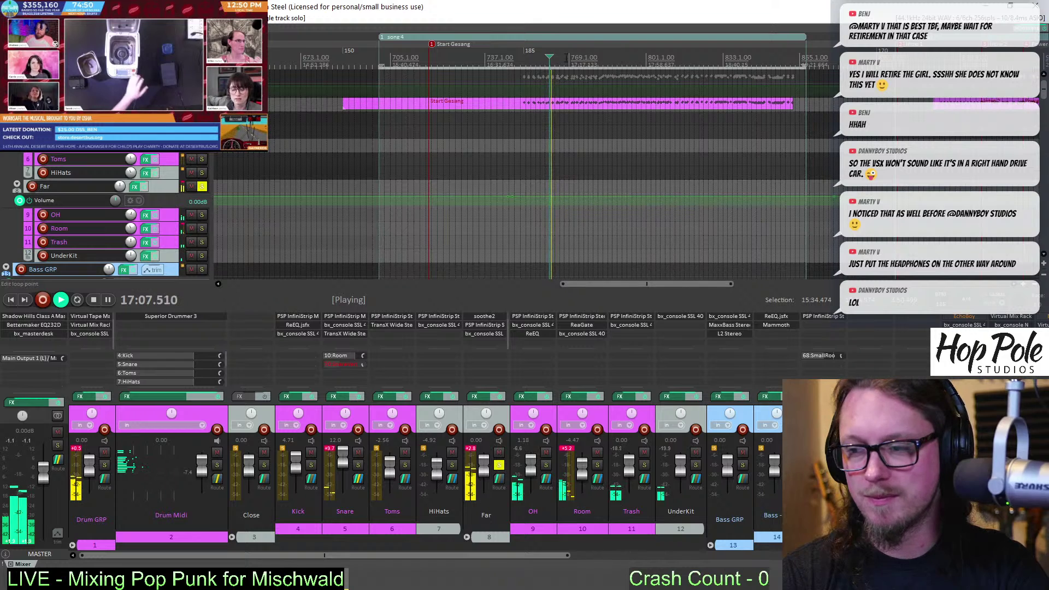
pyautogui.click(584, 64)
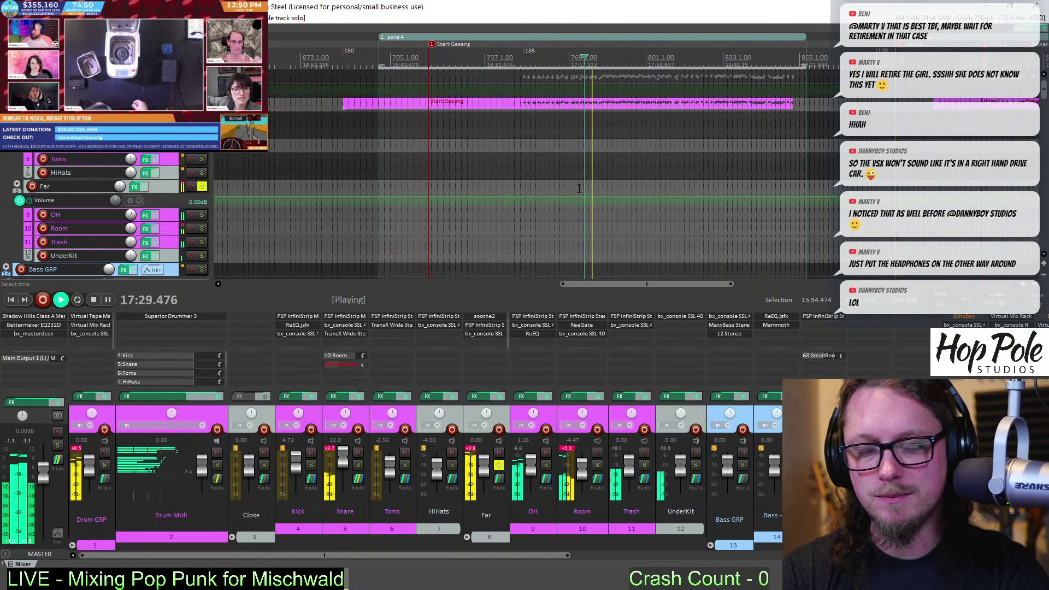
pyautogui.press('space')
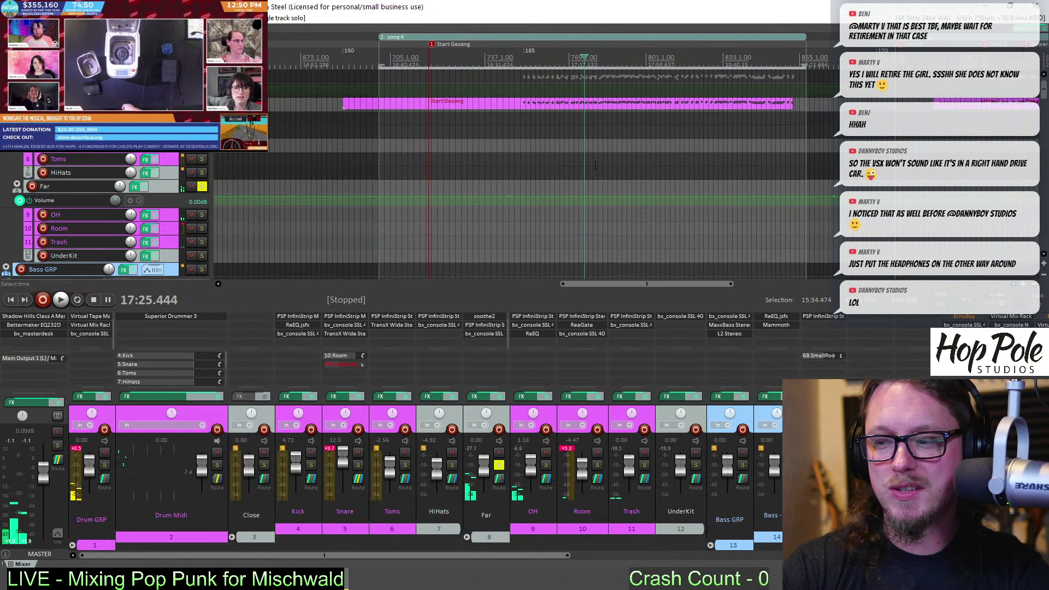
# Solo the Room track within the Far folder and check its PSP InfiniStrip settings during playback
pyautogui.click(598, 465)
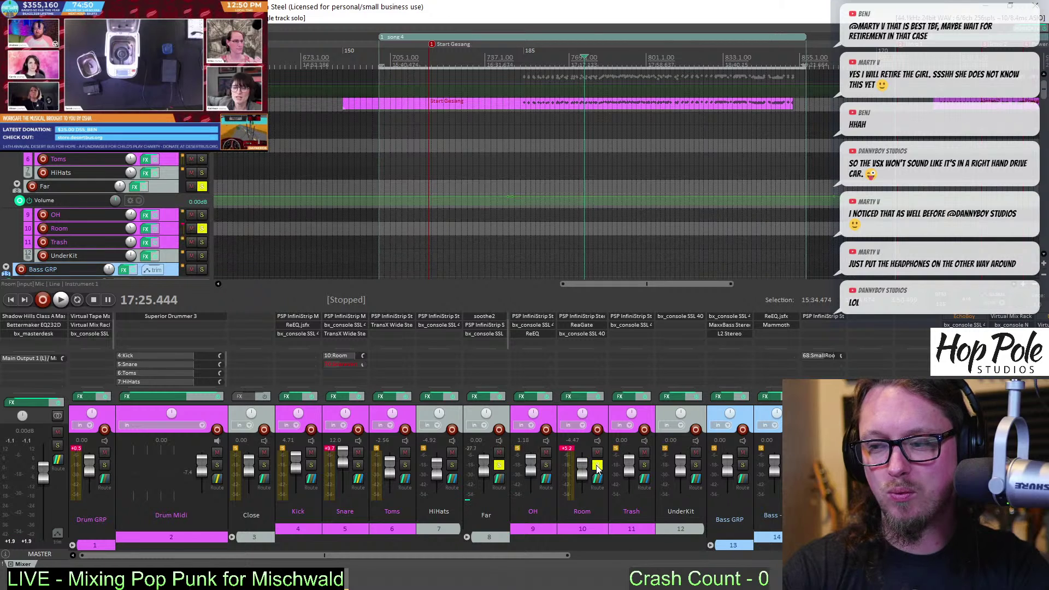
pyautogui.press('space')
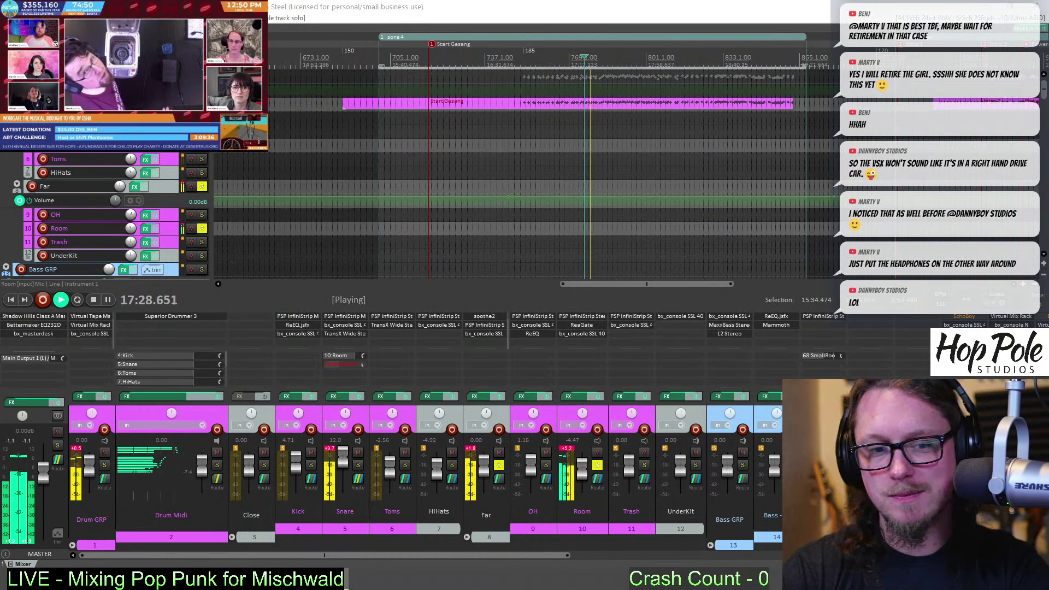
pyautogui.click(581, 316)
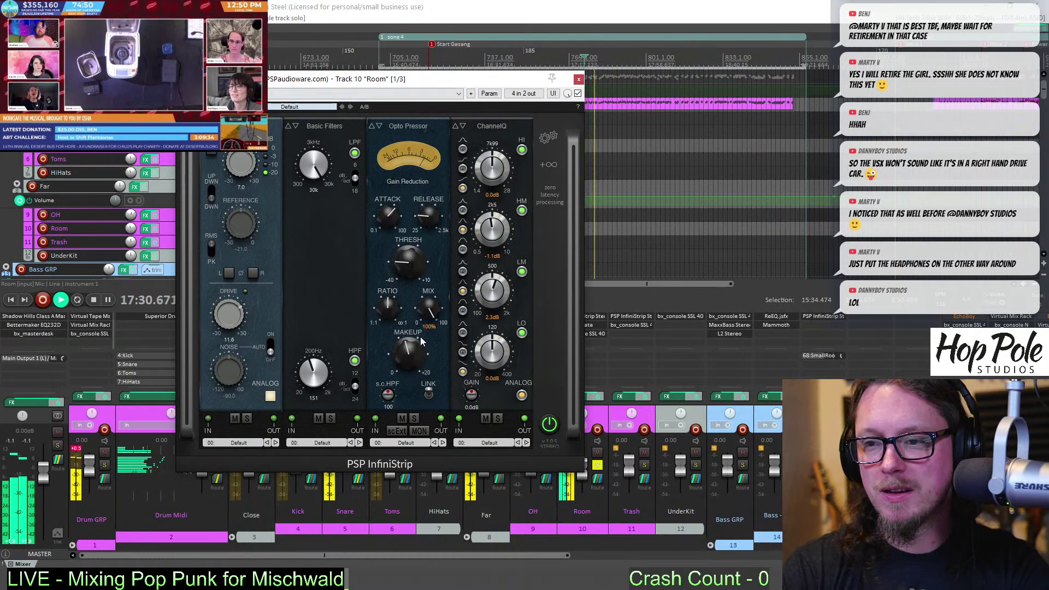
pyautogui.press('space')
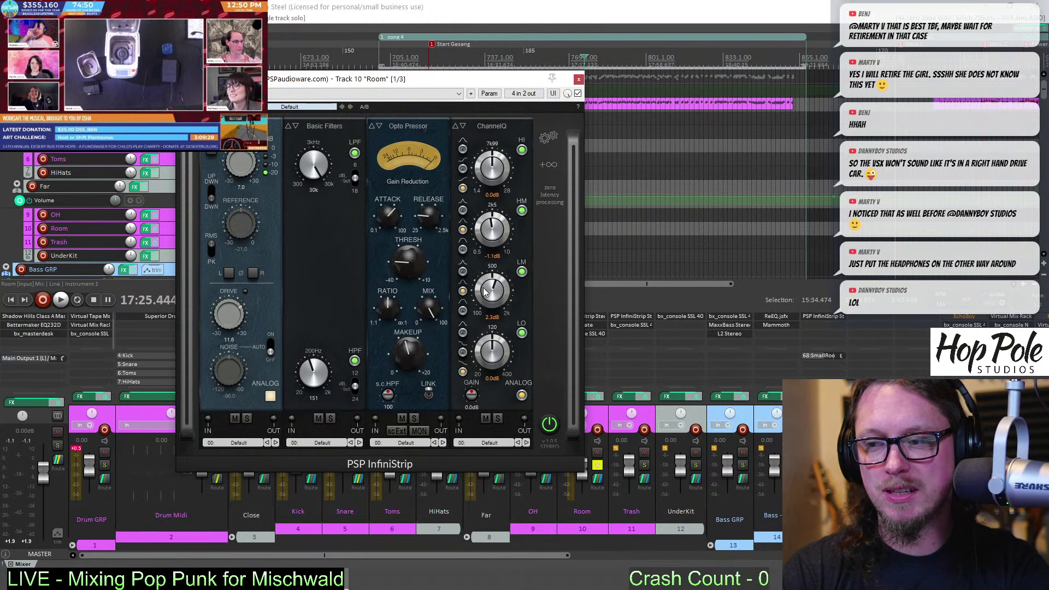
pyautogui.click(579, 80)
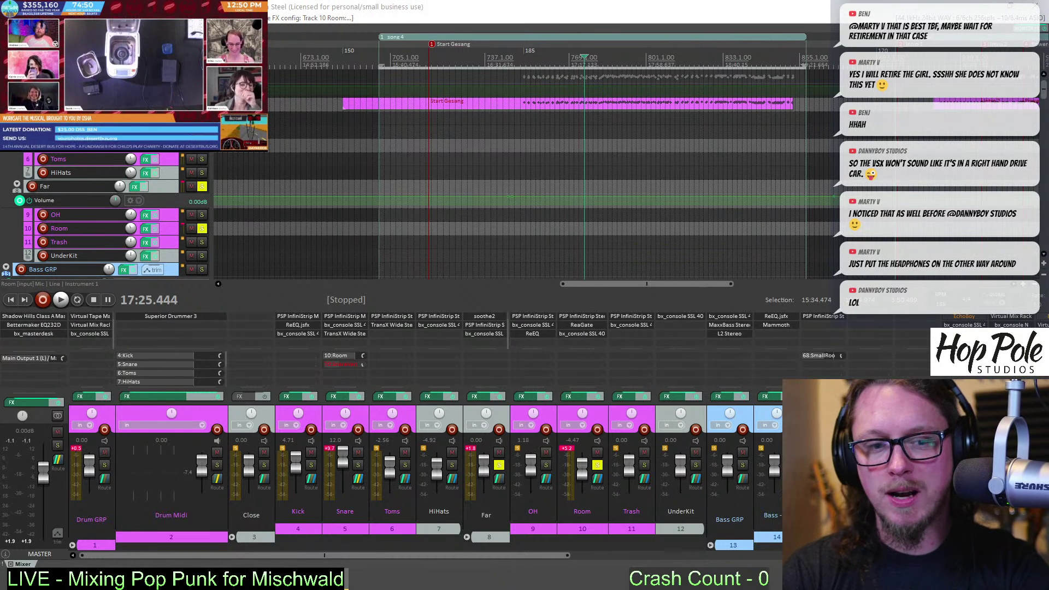
# Compare the Room track's sound with its ReaGate bypassed and switched back on, then close the gate
pyautogui.click(581, 324)
pyautogui.moveTo(461, 101); pyautogui.dragTo(556, 96)
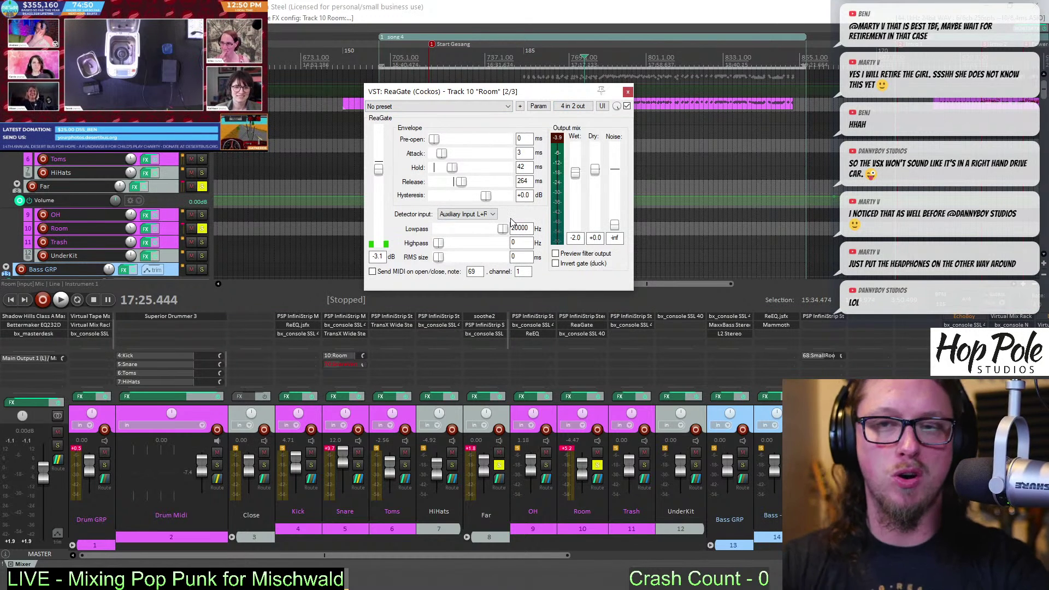
pyautogui.press('space')
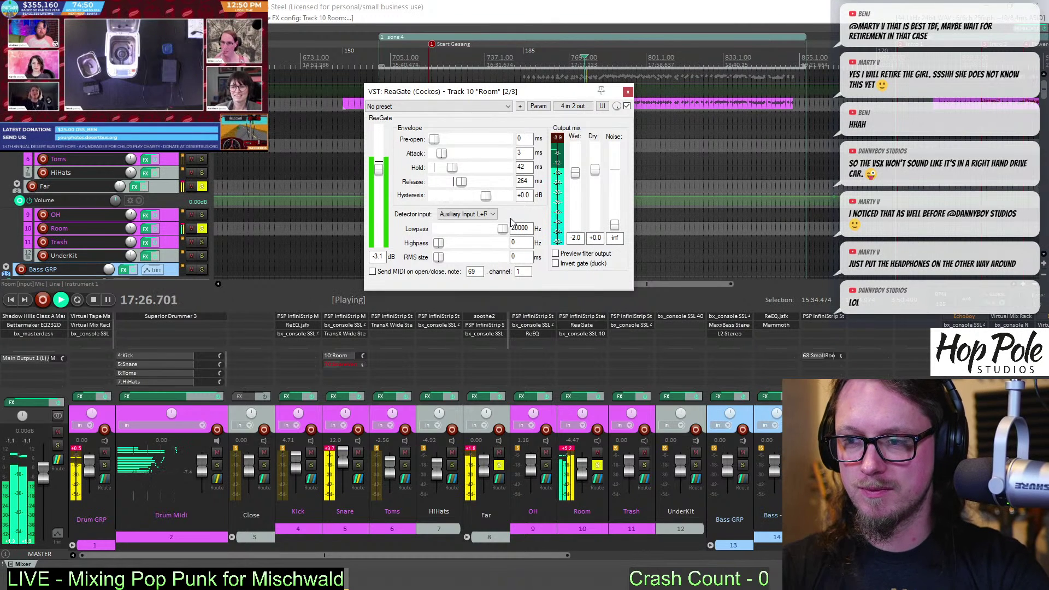
pyautogui.click(626, 107)
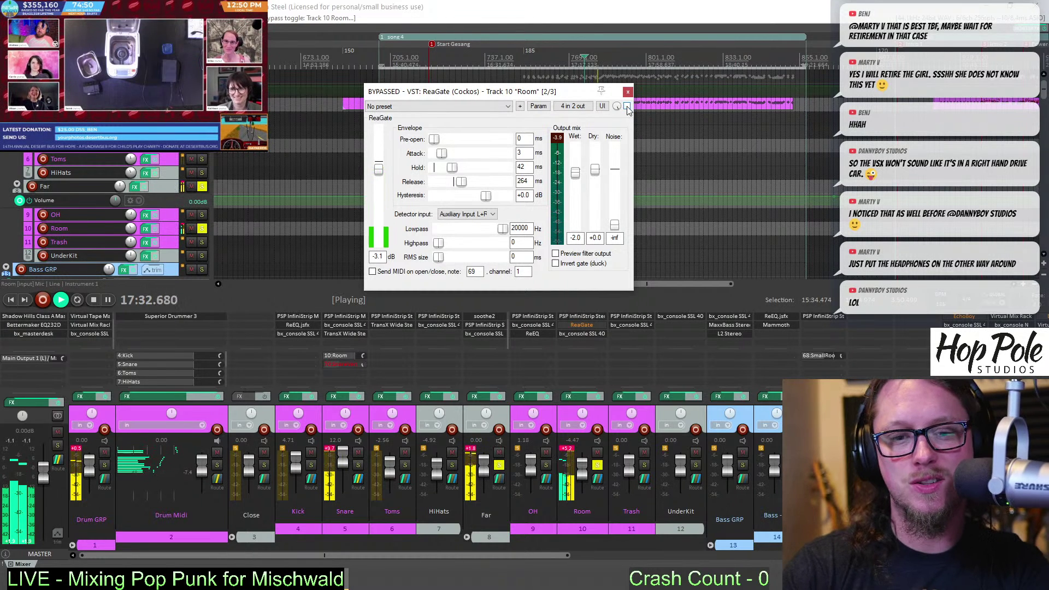
pyautogui.click(626, 106)
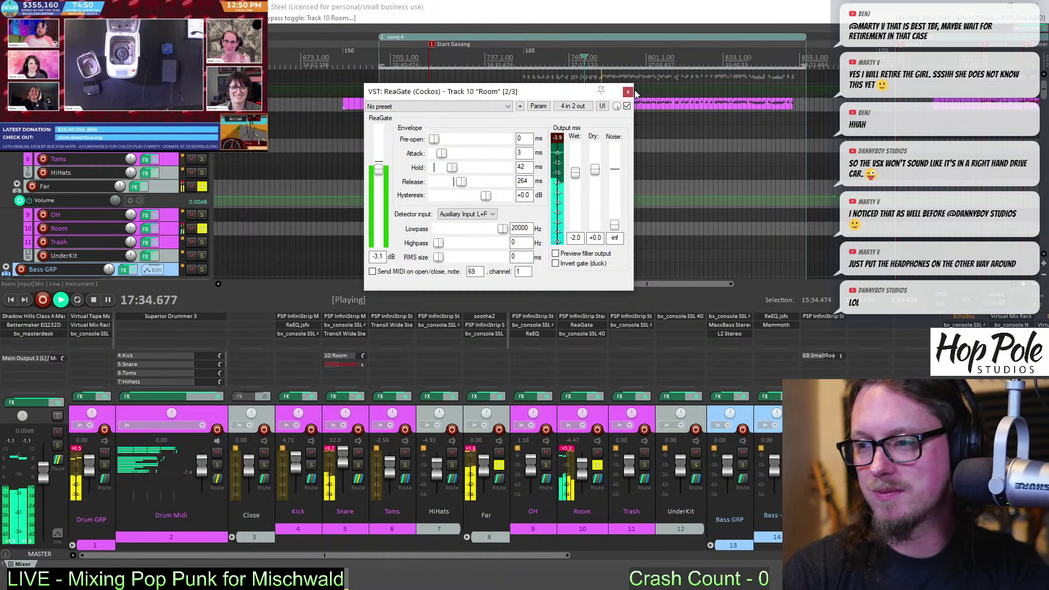
pyautogui.click(627, 92)
pyautogui.press('space')
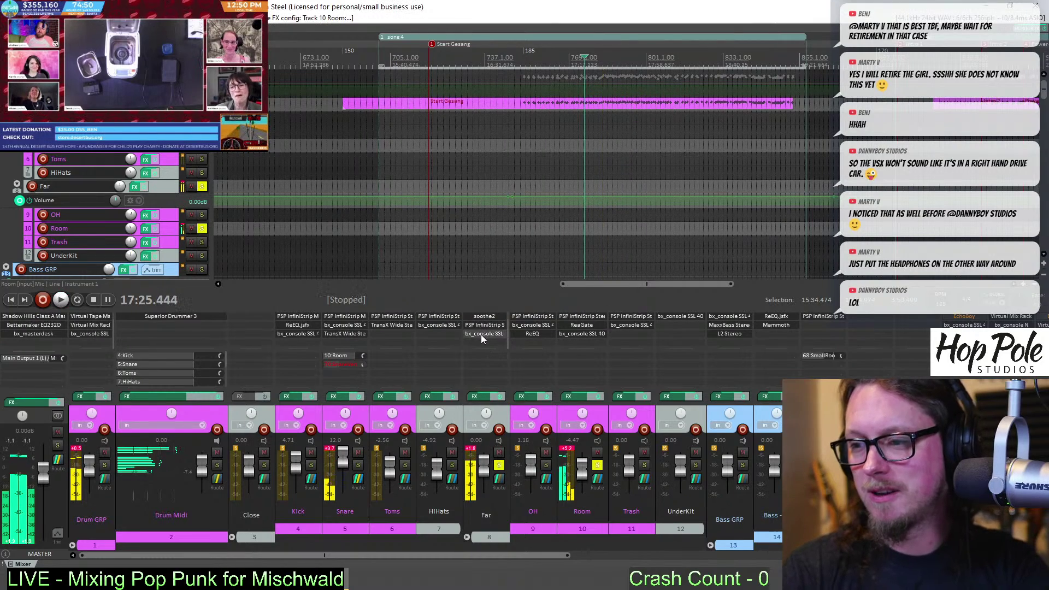
# Check the Far folder's bx_console SSL 4000 E levels during playback and close the plug-in
pyautogui.click(484, 333)
pyautogui.moveTo(444, 16); pyautogui.dragTo(363, 68)
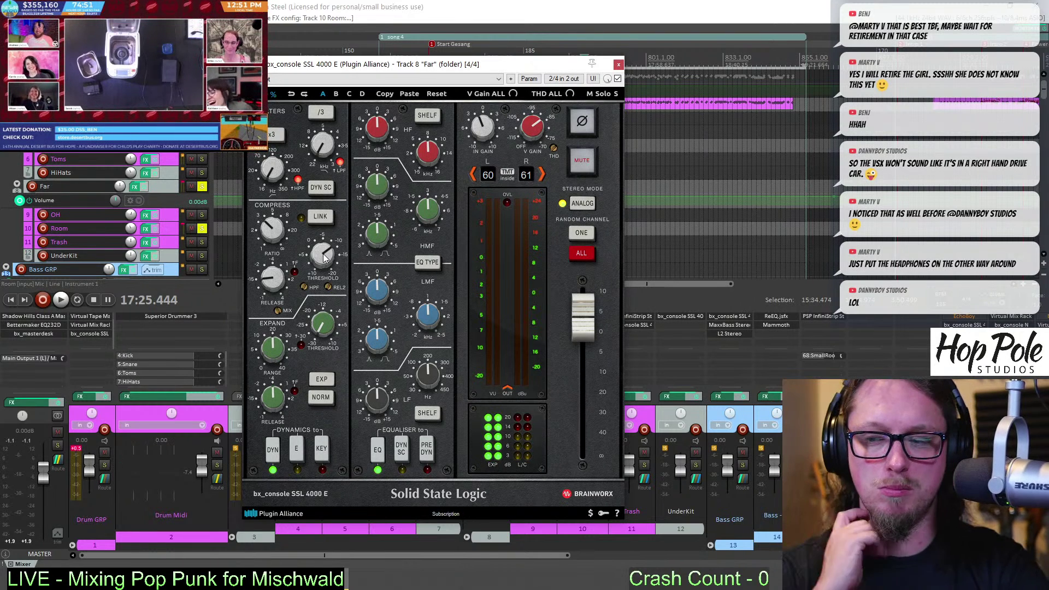
pyautogui.press('space')
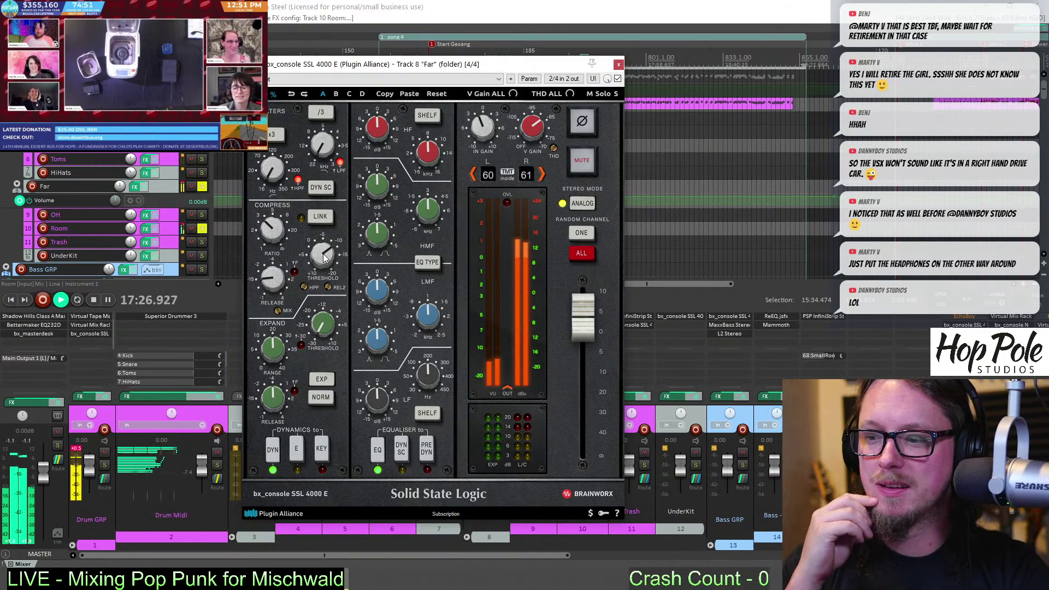
pyautogui.press('space')
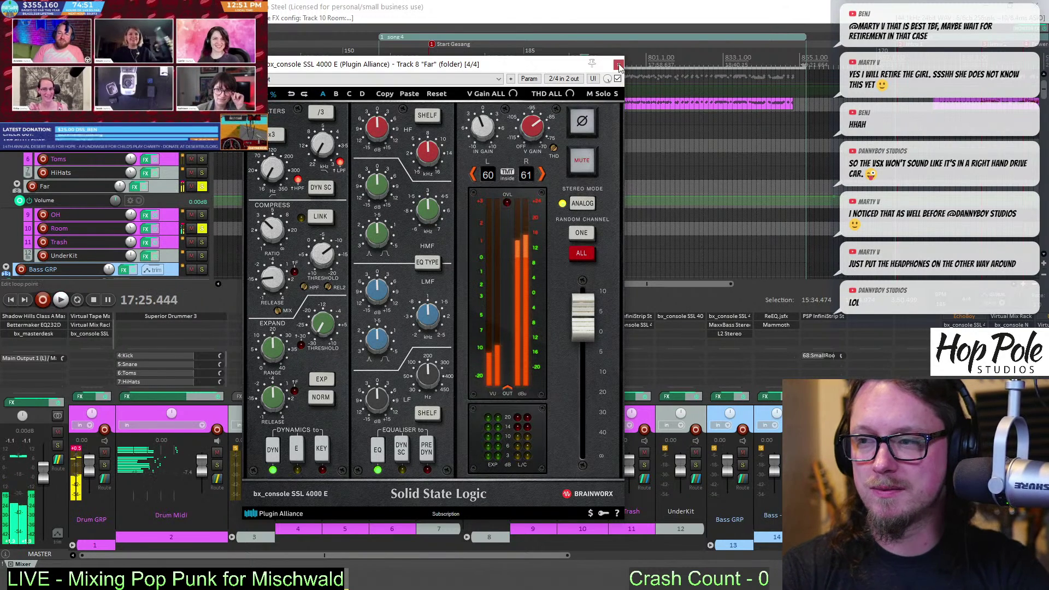
pyautogui.press('Escape')
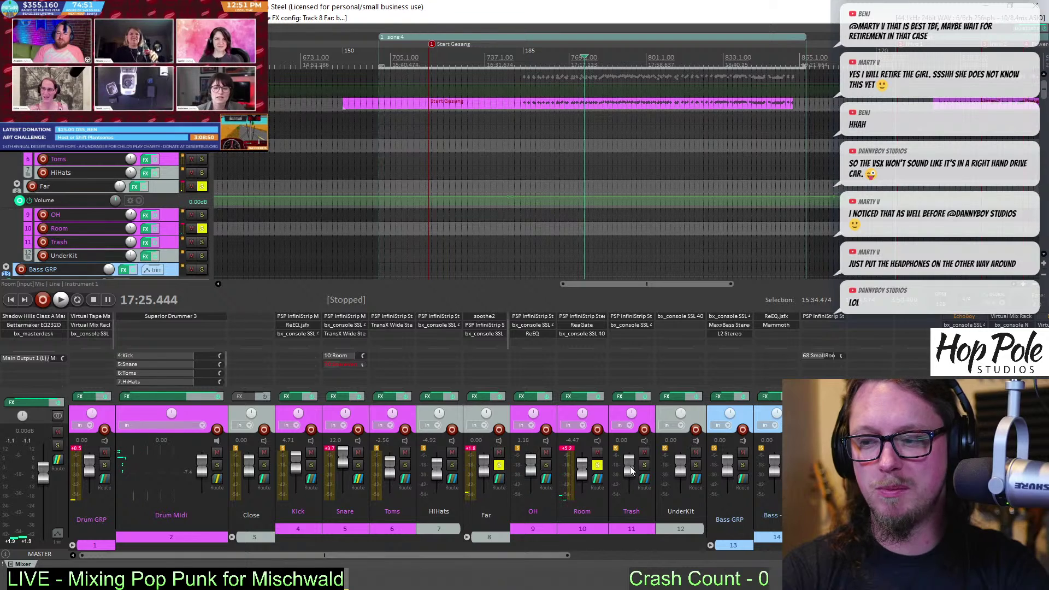
# Solo the OH track instead of the Room track and listen to it
pyautogui.click(546, 464)
pyautogui.click(597, 464)
pyautogui.press('space')
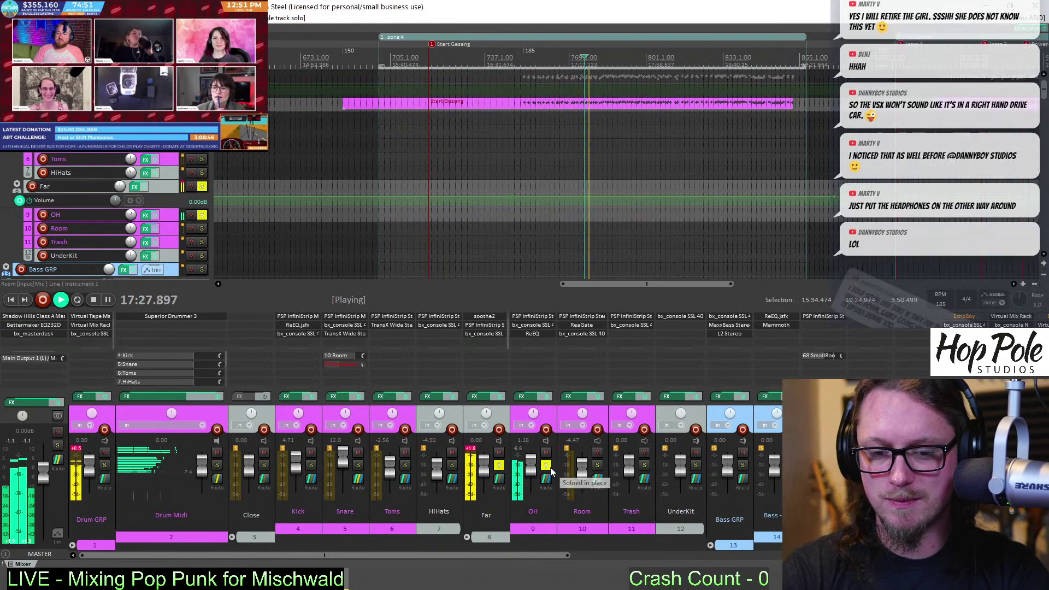
# Clear the solo on the OH track and audition the Trash track soloed within the Far group
pyautogui.press('space')
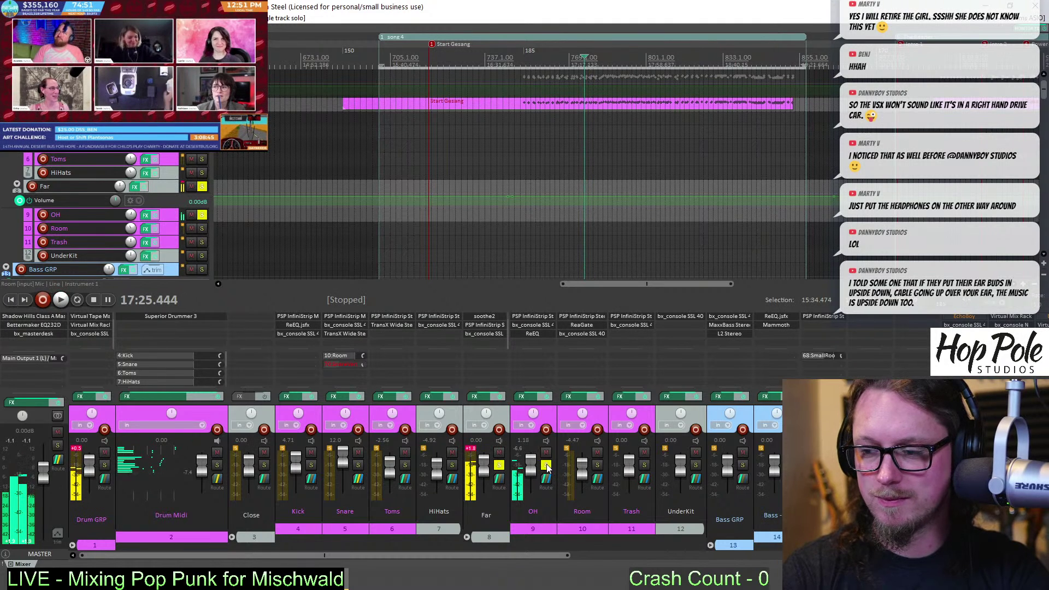
pyautogui.click(546, 465)
pyautogui.click(644, 464)
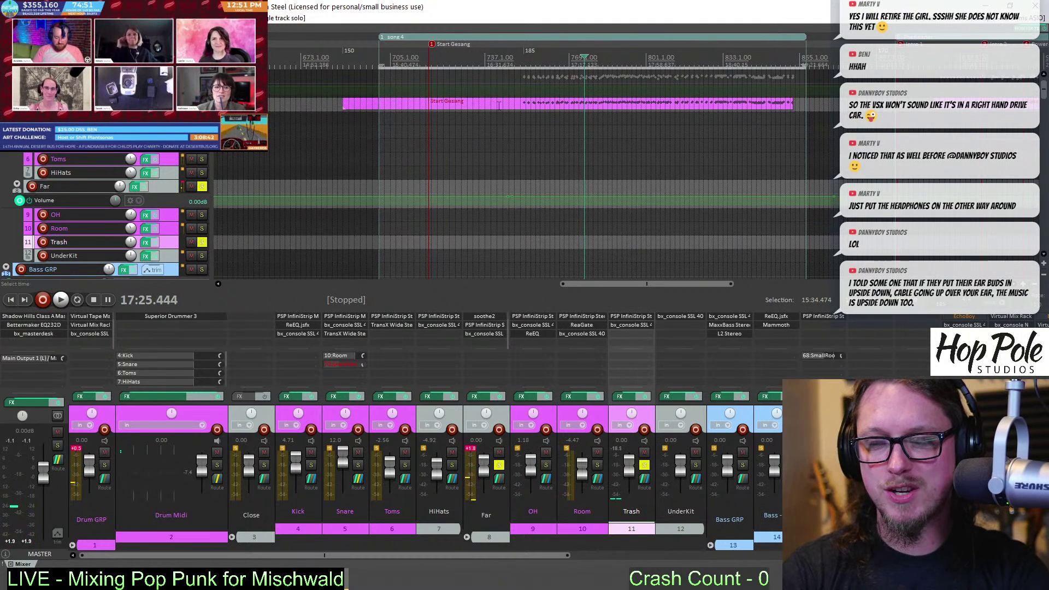
pyautogui.press('space')
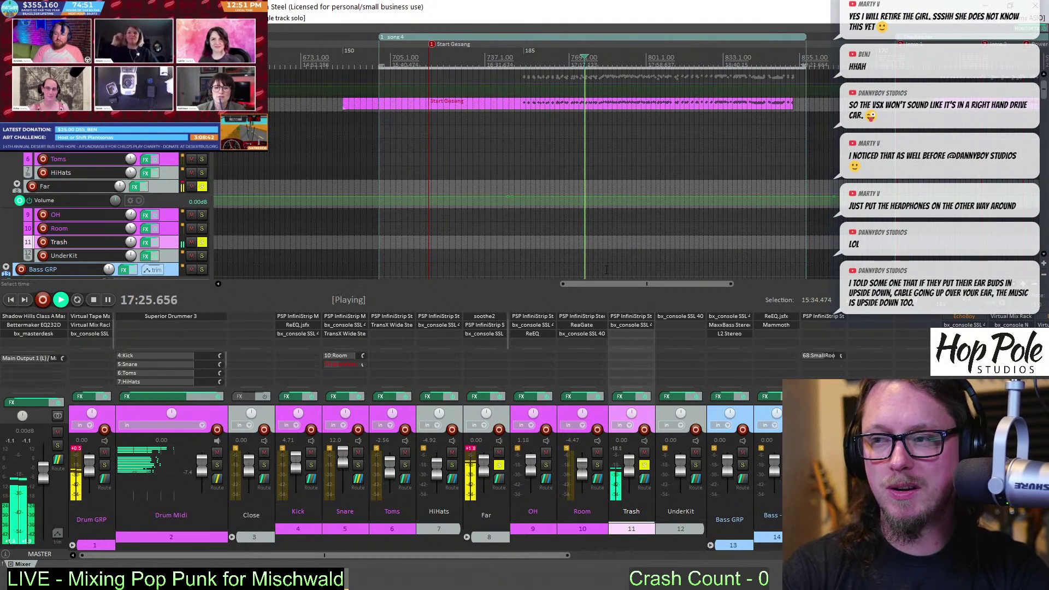
pyautogui.click(644, 465)
pyautogui.press('space')
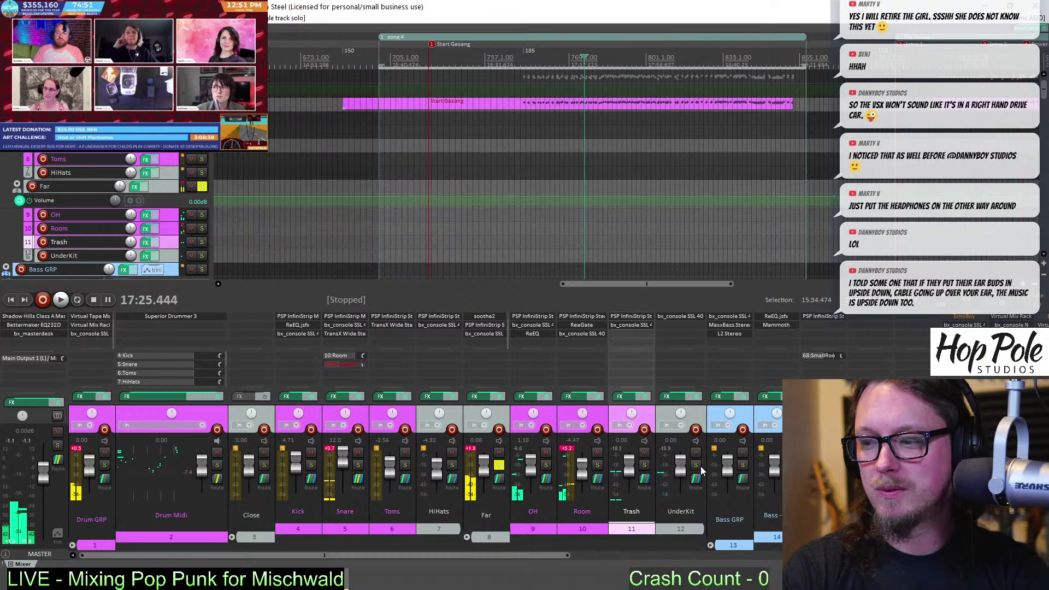
# Solo the UnderKit track, play it back within the Far group, and clear its solo
pyautogui.click(696, 465)
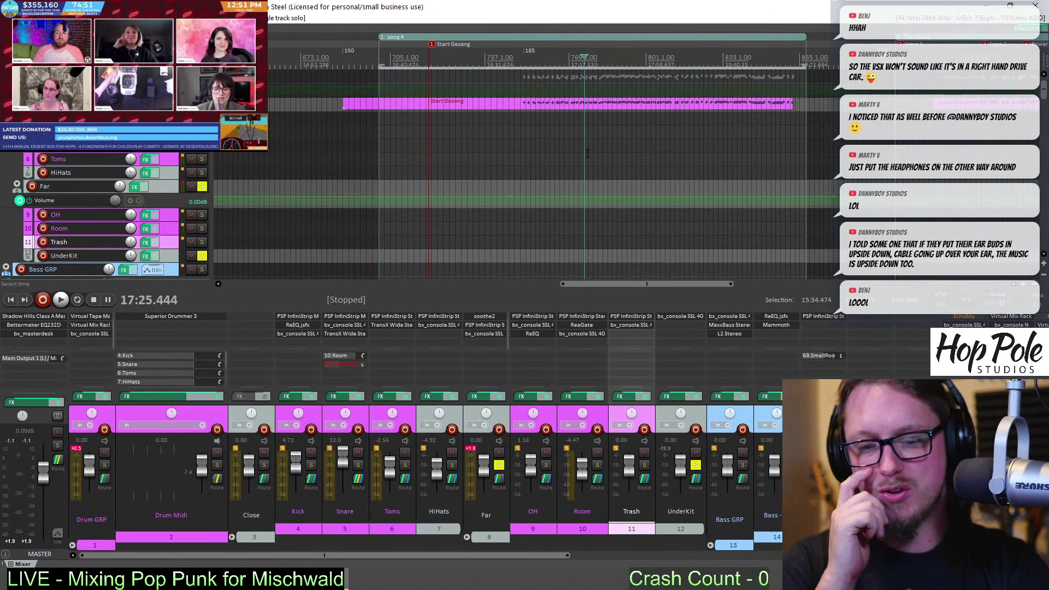
pyautogui.press('space')
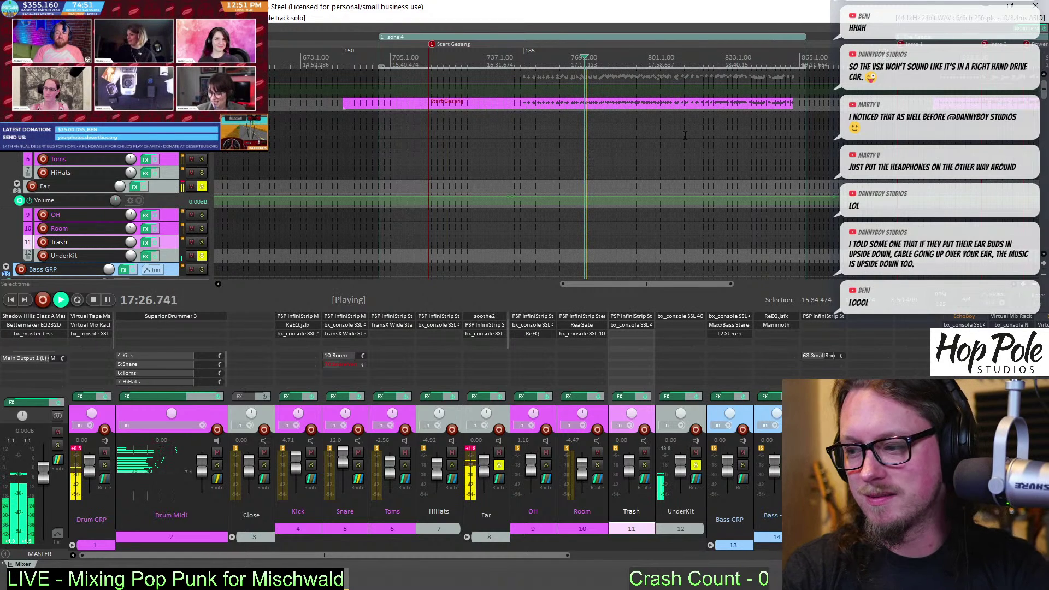
pyautogui.press('space')
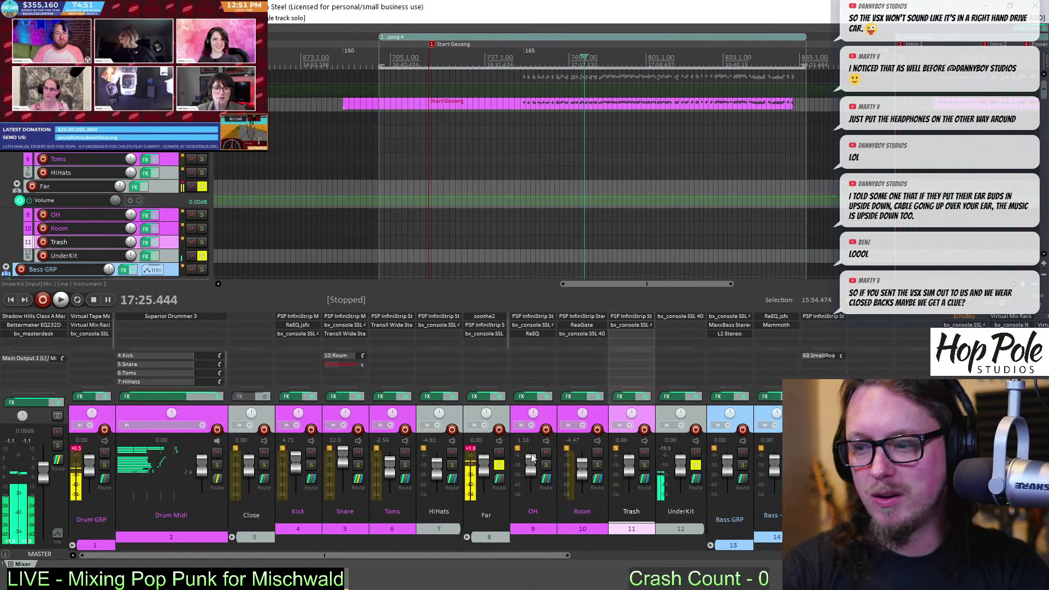
pyautogui.click(695, 464)
# Compare the soloed Far group's playback with the UnderKit track muted and unmuted
pyautogui.click(695, 452)
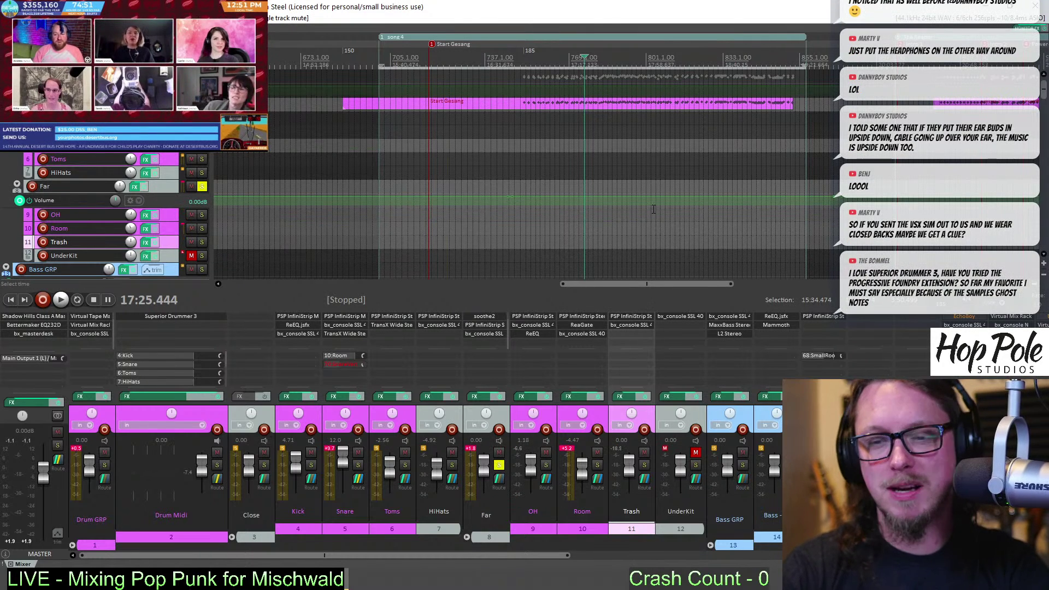
pyautogui.press('space')
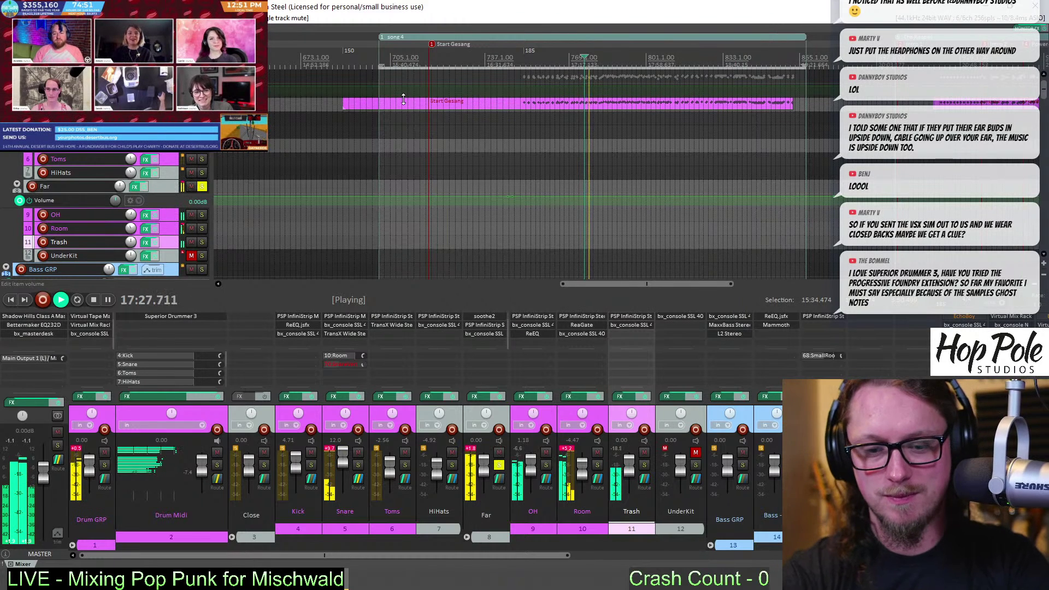
pyautogui.click(695, 453)
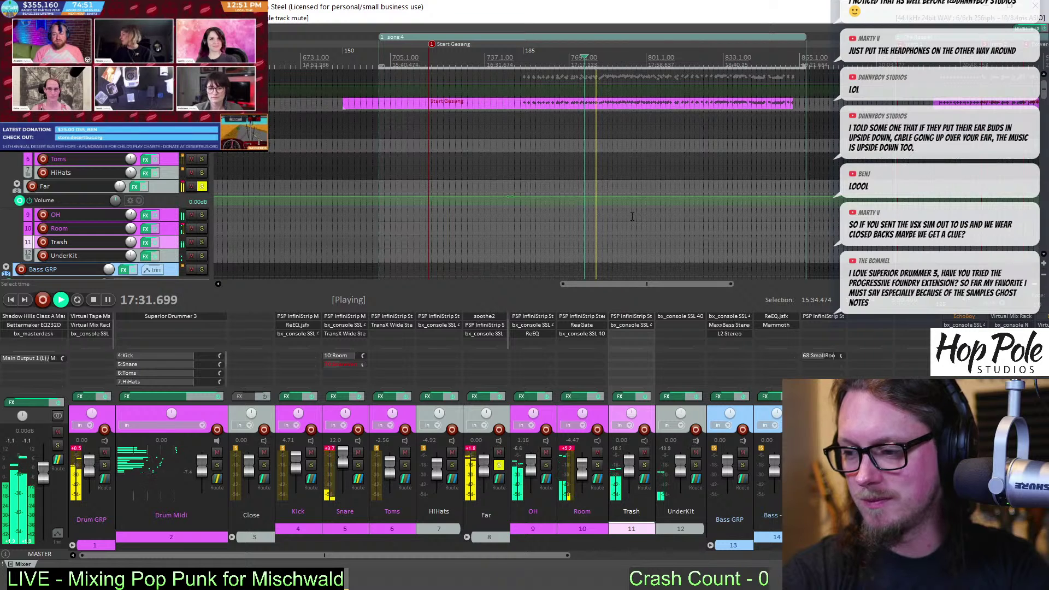
pyautogui.press('space')
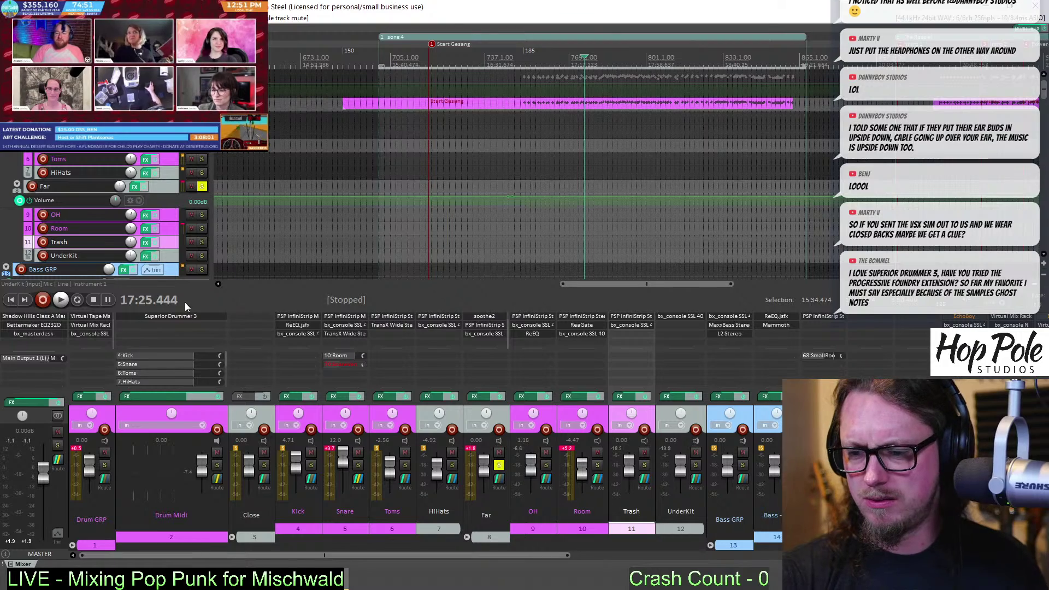
# Inspect the drum kit in Superior Drummer 3 on the Drum Midi track, select the kick drum, and close the plugin
pyautogui.click(173, 316)
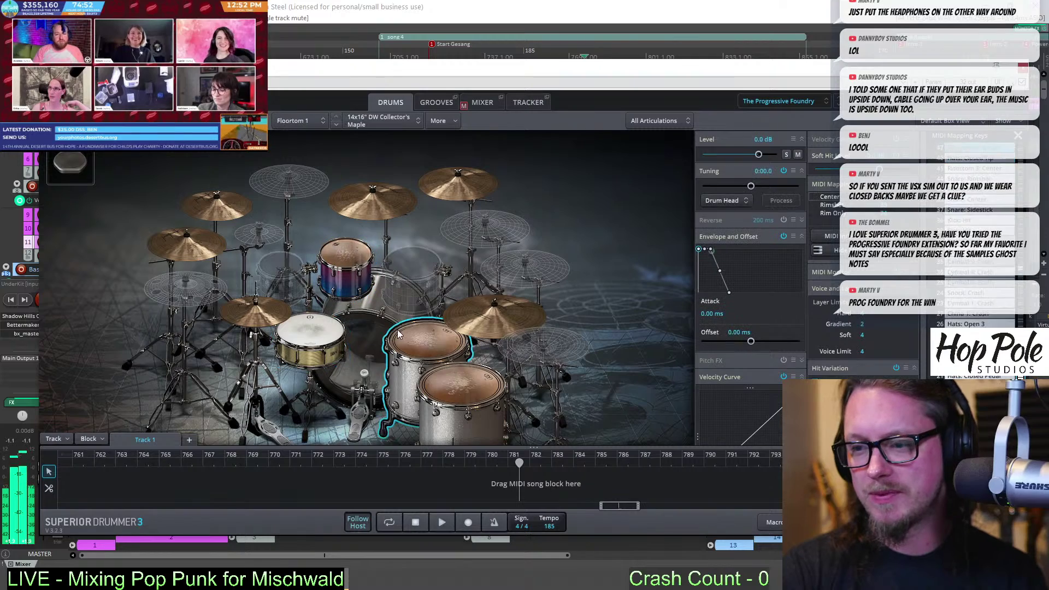
pyautogui.click(362, 374)
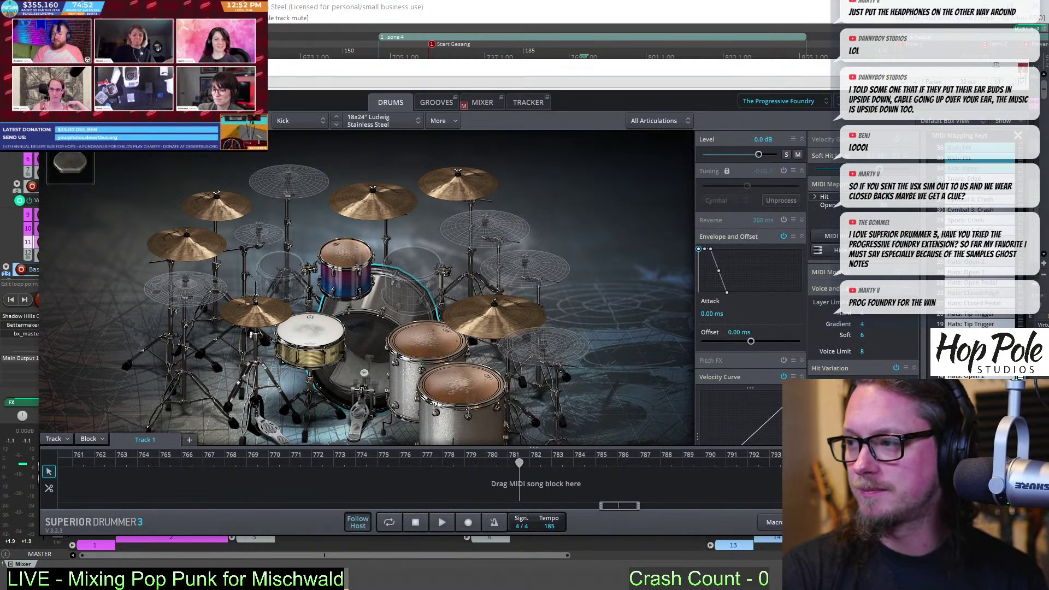
pyautogui.press('Escape')
# Clear the Far group's solo and audition the Close group, first soloed and then within the full mix
pyautogui.click(499, 465)
pyautogui.click(264, 465)
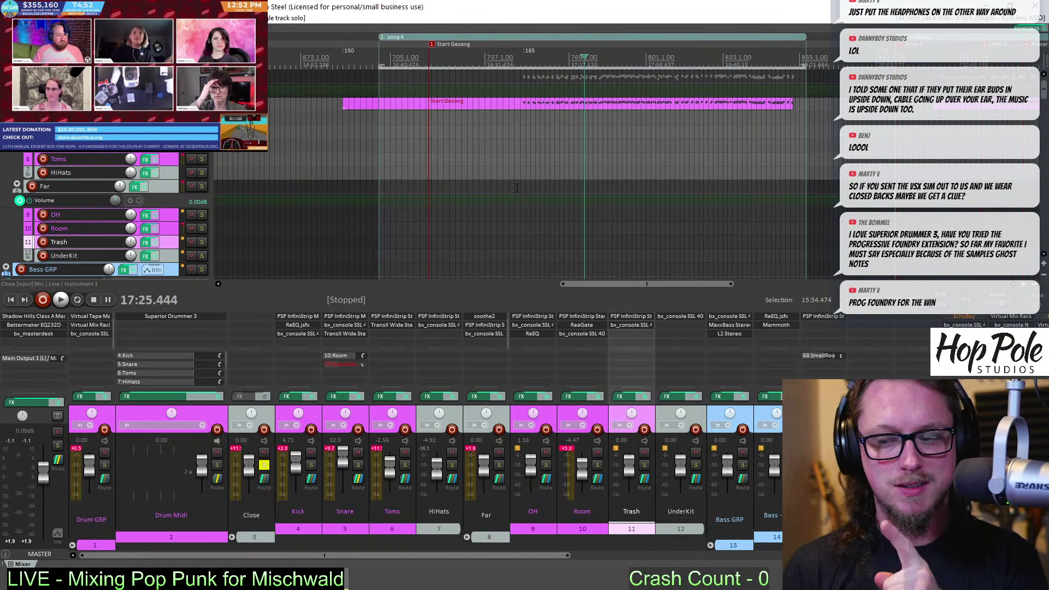
pyautogui.press('space')
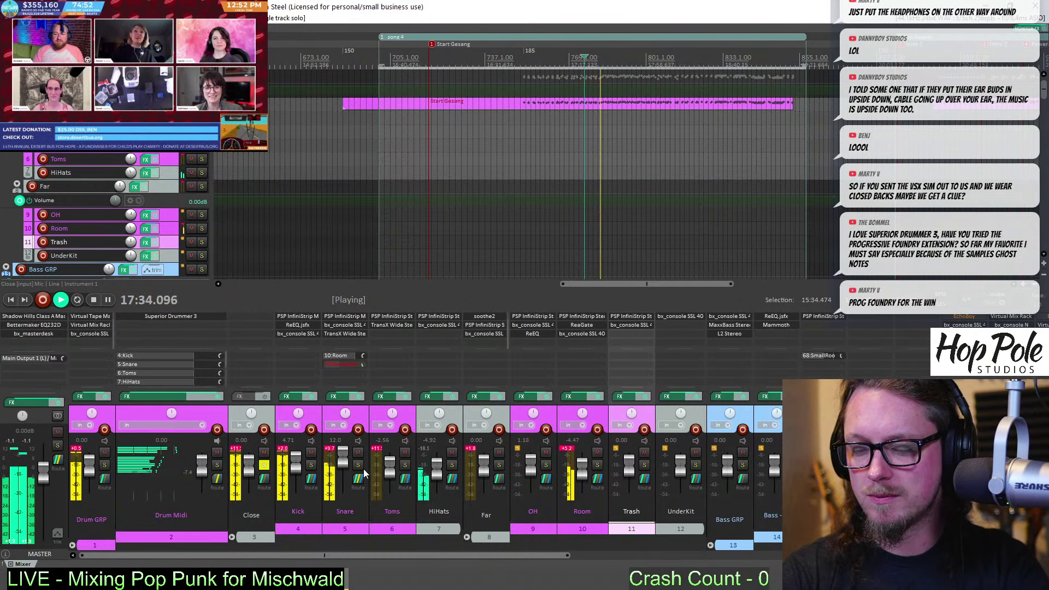
pyautogui.click(264, 465)
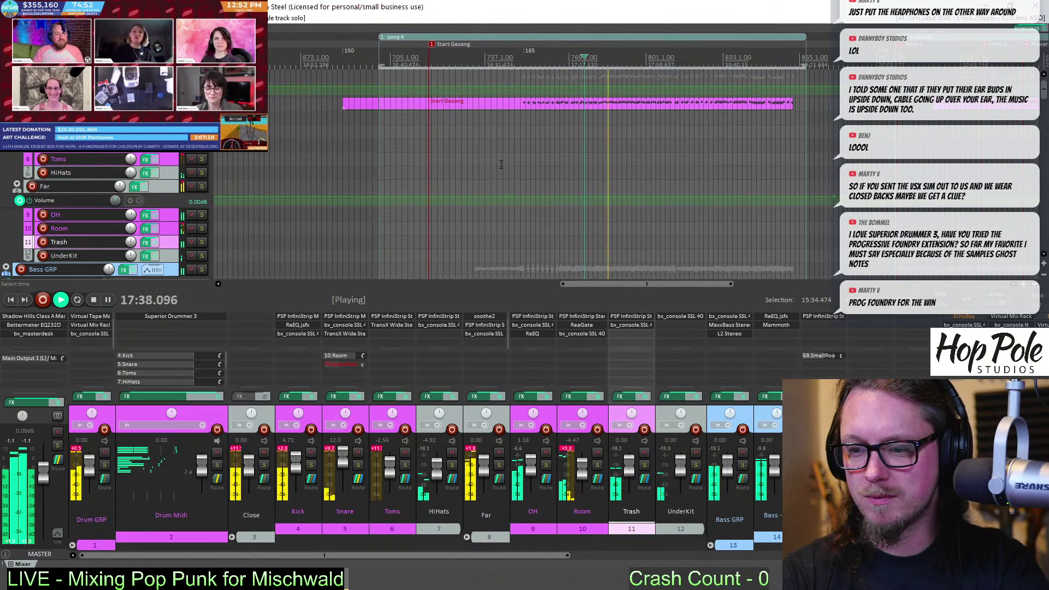
pyautogui.press('space')
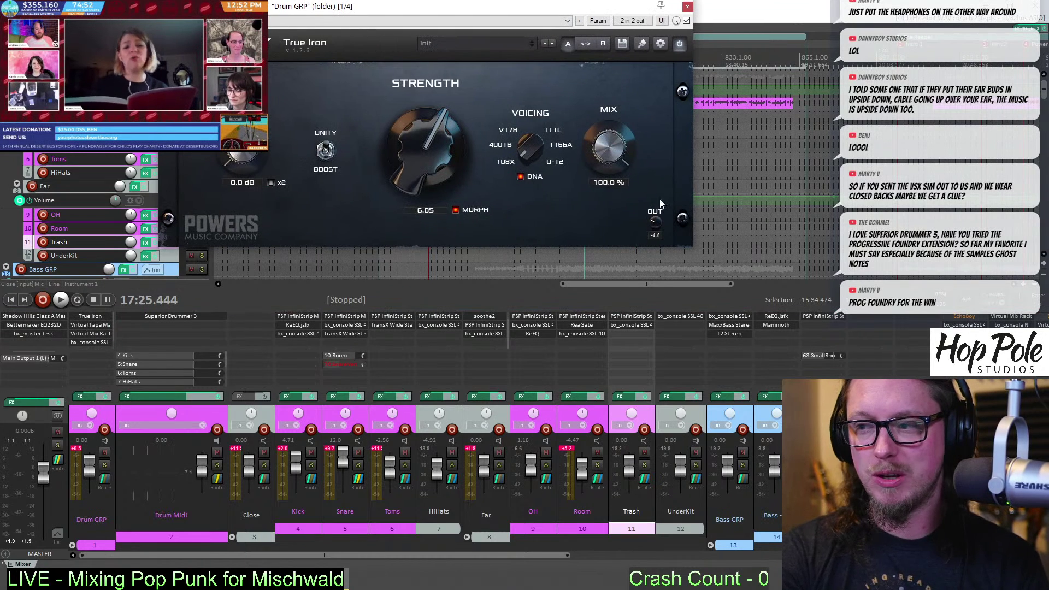
# Review the True Iron, Virtual Tape Machines and Virtual Mix Rack settings on the Drum GRP track
pyautogui.click(688, 7)
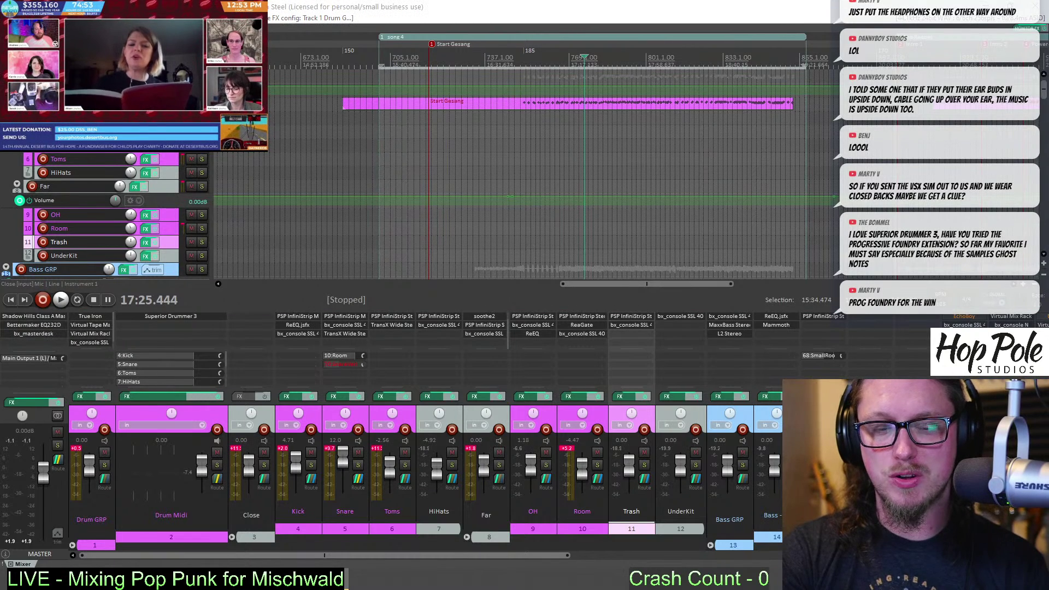
pyautogui.moveTo(437, 71); pyautogui.dragTo(473, 65)
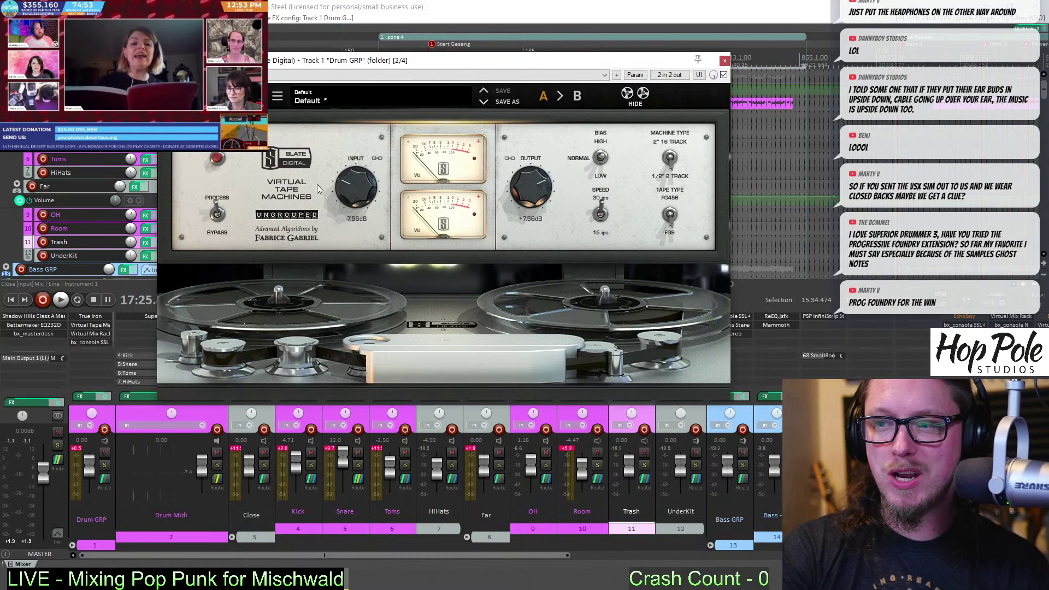
pyautogui.click(724, 61)
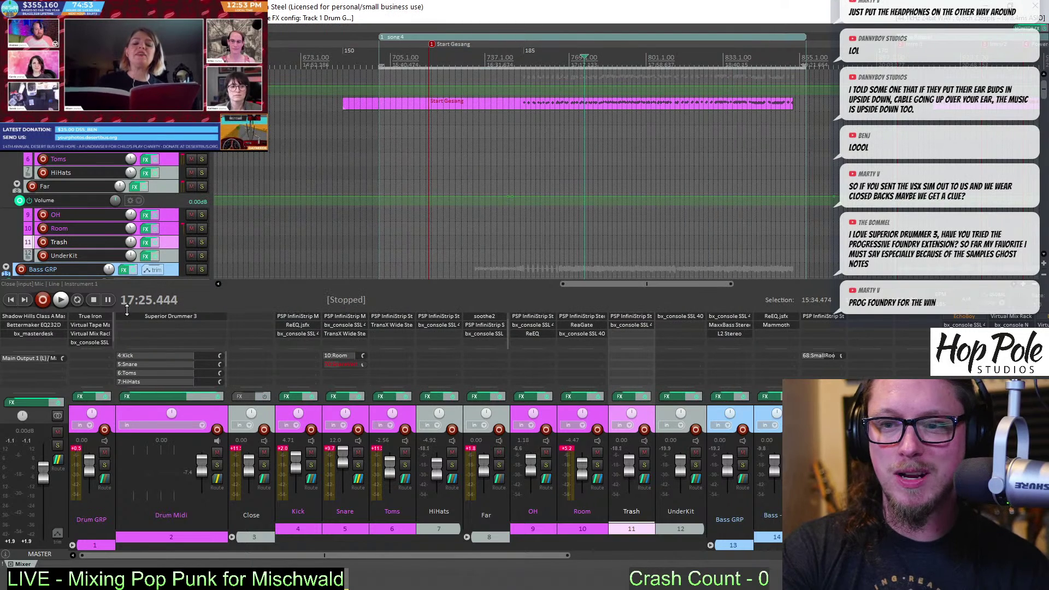
pyautogui.click(101, 328)
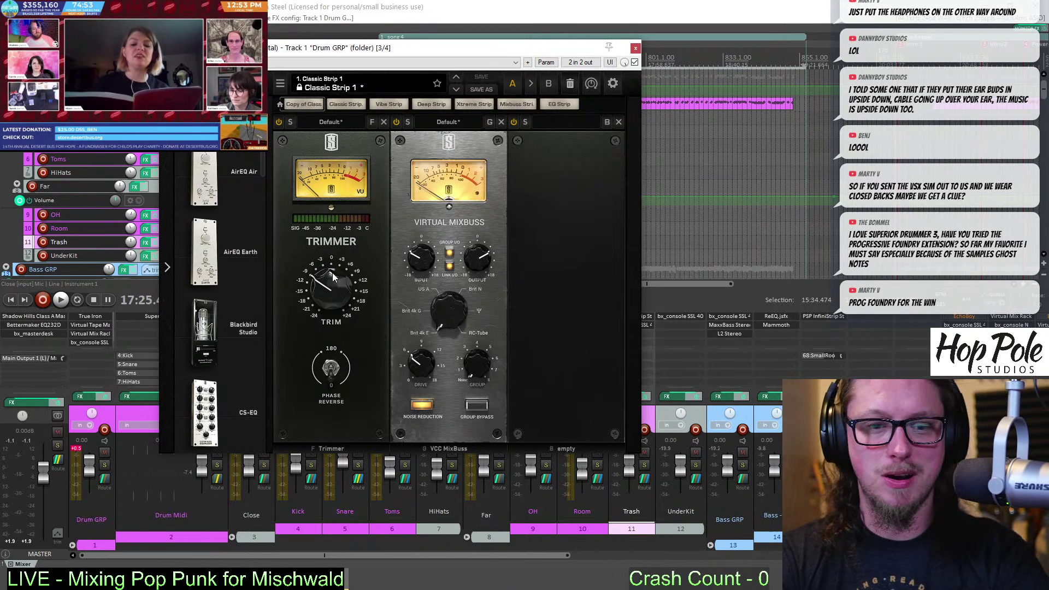
pyautogui.click(635, 49)
# Lower the output fader of the Far group's bx_console SSL 4000 E to about -6.6 dB and close the plugin
pyautogui.press('space')
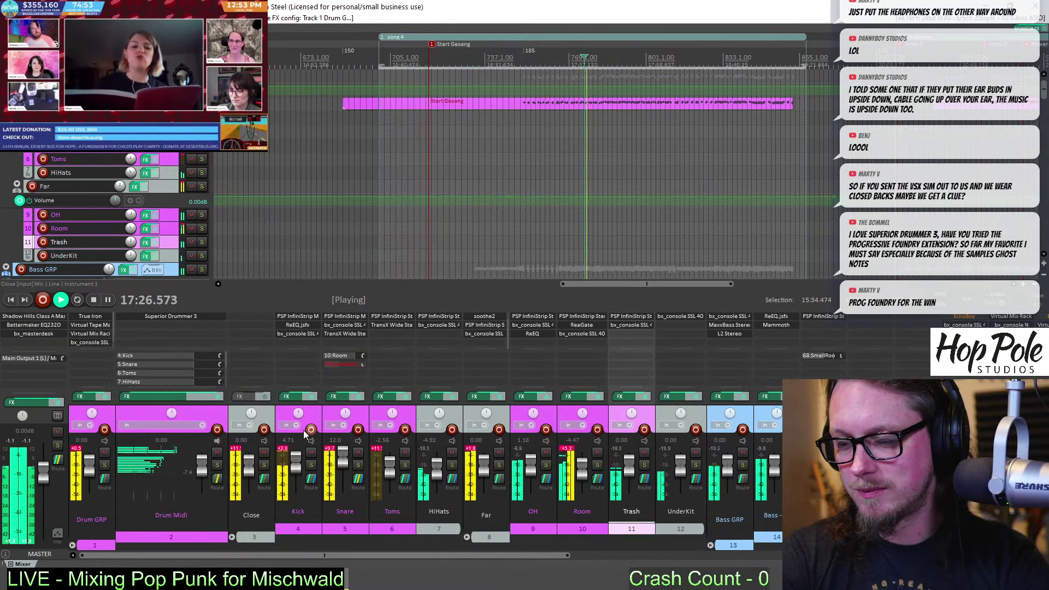
pyautogui.click(494, 333)
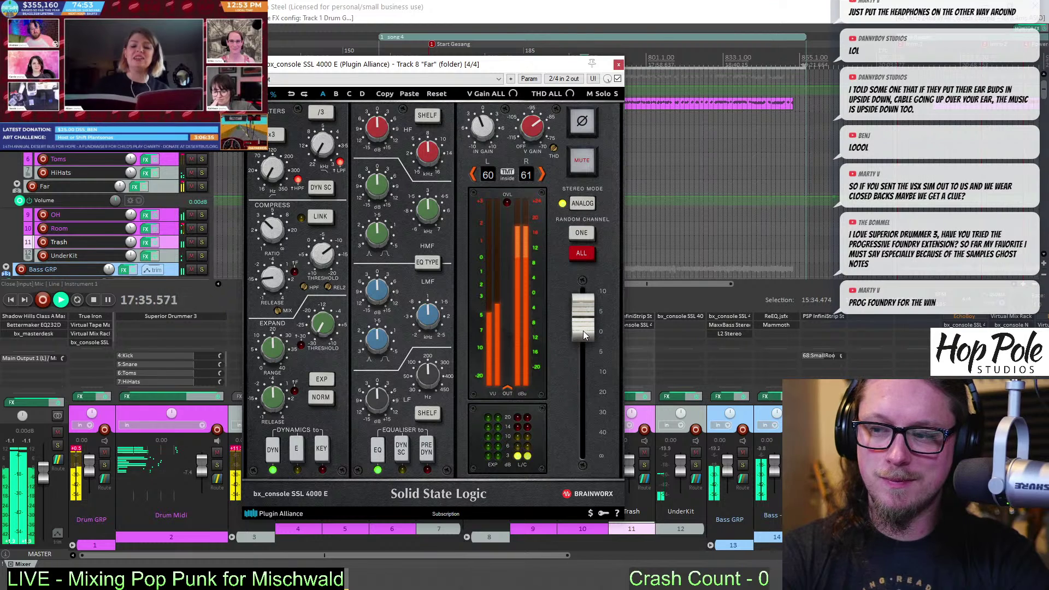
pyautogui.press('space')
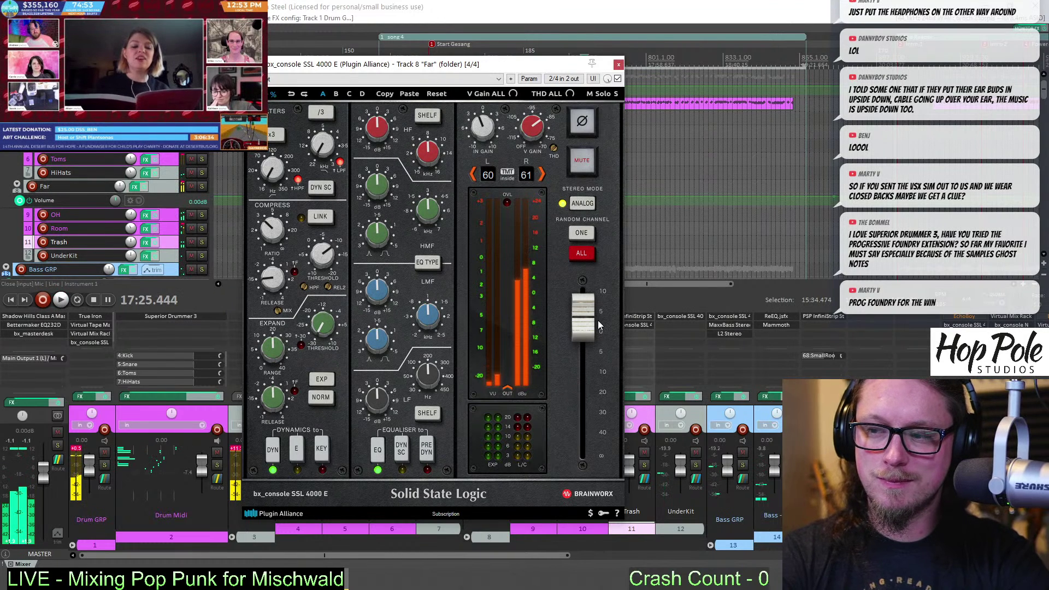
pyautogui.moveTo(590, 322)
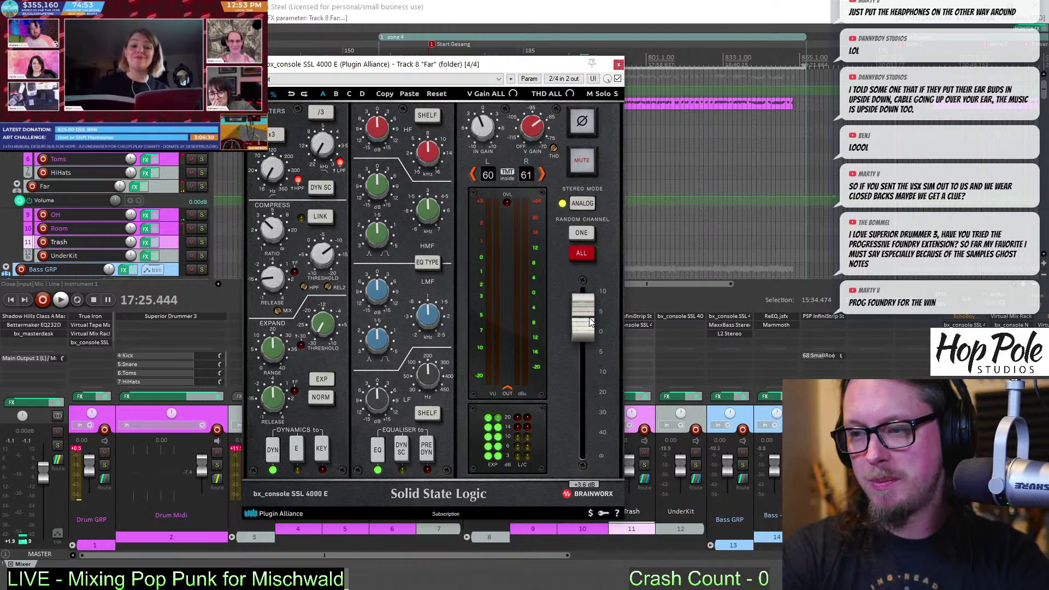
pyautogui.moveTo(590, 323); pyautogui.dragTo(570, 350)
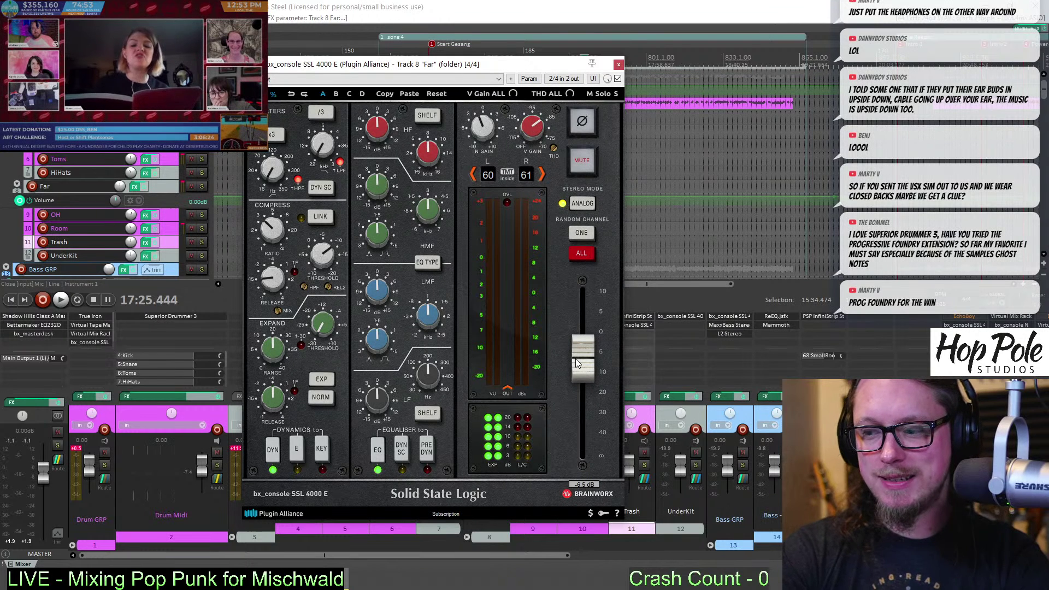
pyautogui.moveTo(577, 363); pyautogui.dragTo(579, 364)
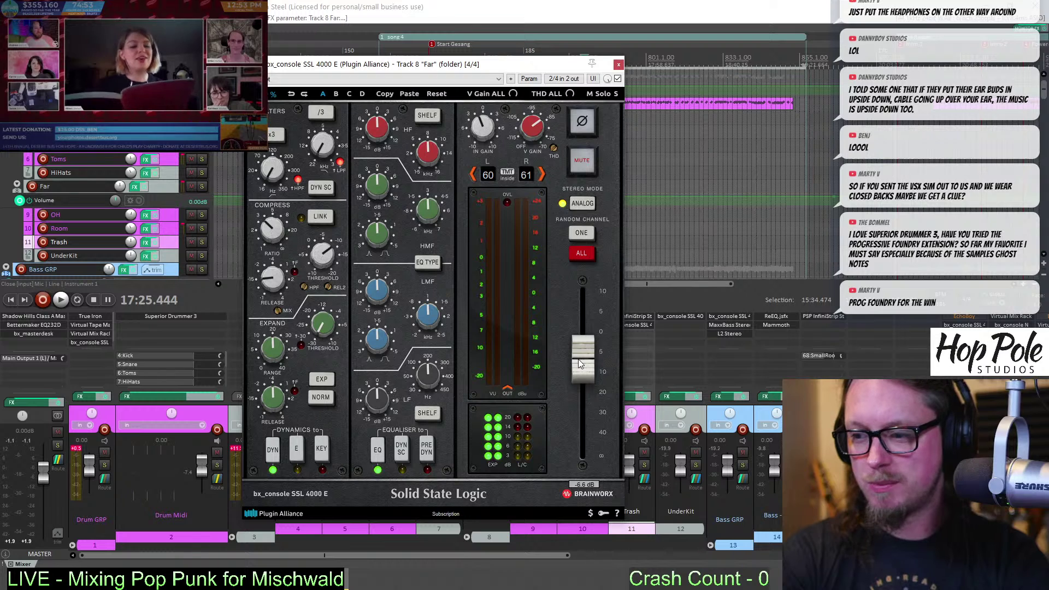
pyautogui.moveTo(580, 364); pyautogui.dragTo(586, 364)
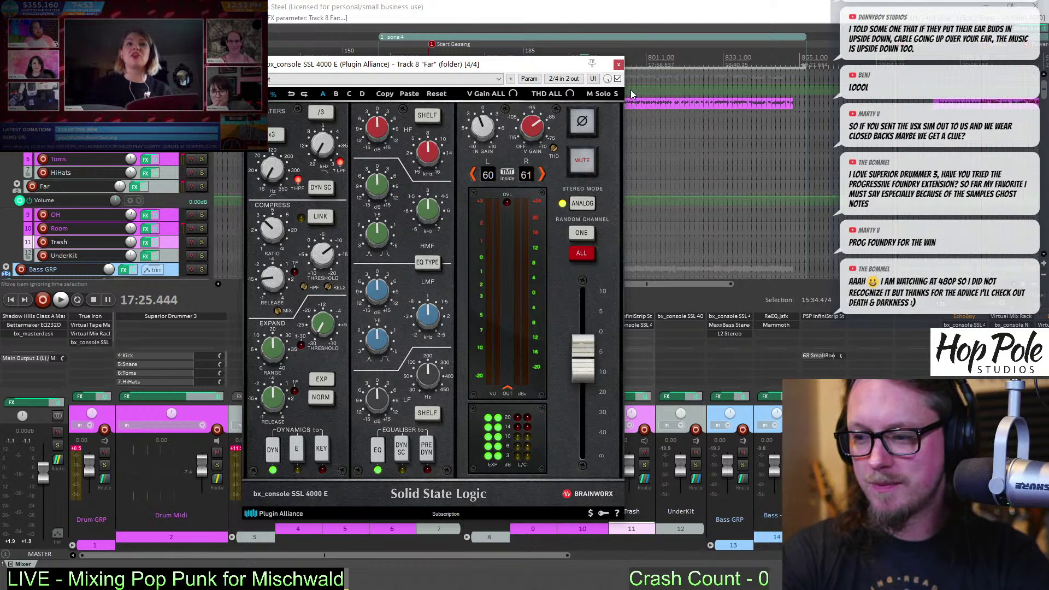
pyautogui.click(617, 65)
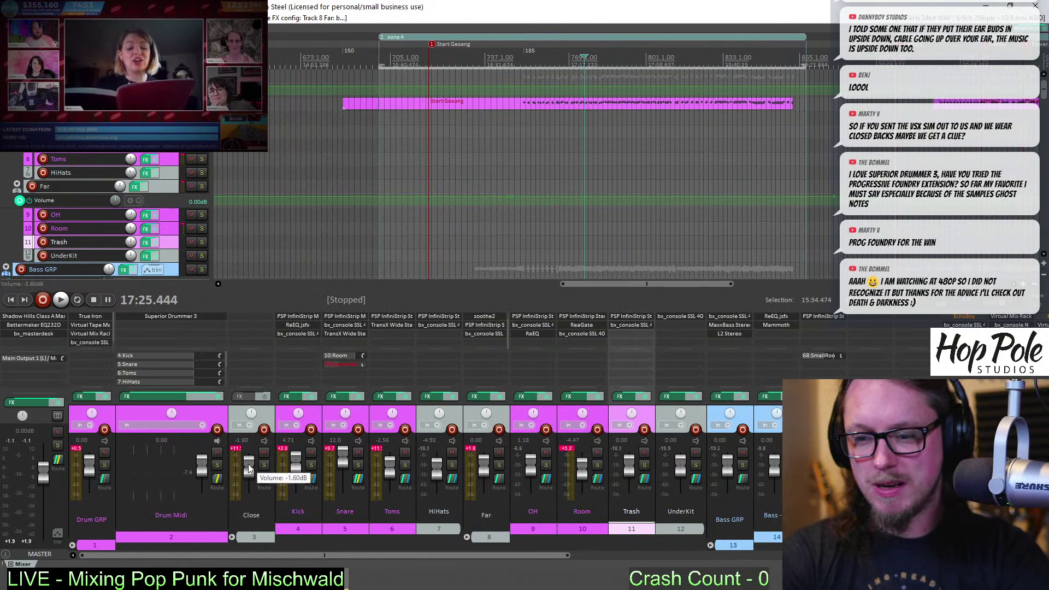
# Lower the Close group's volume to -10.3 dB and audition the mix
pyautogui.moveTo(250, 464); pyautogui.dragTo(249, 478)
pyautogui.press('space')
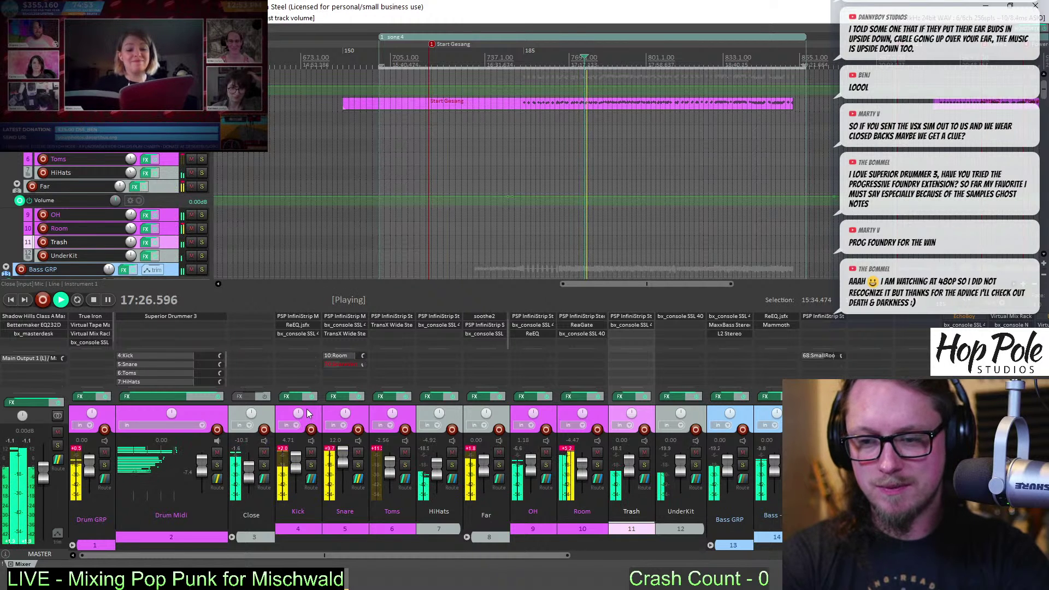
pyautogui.press('space')
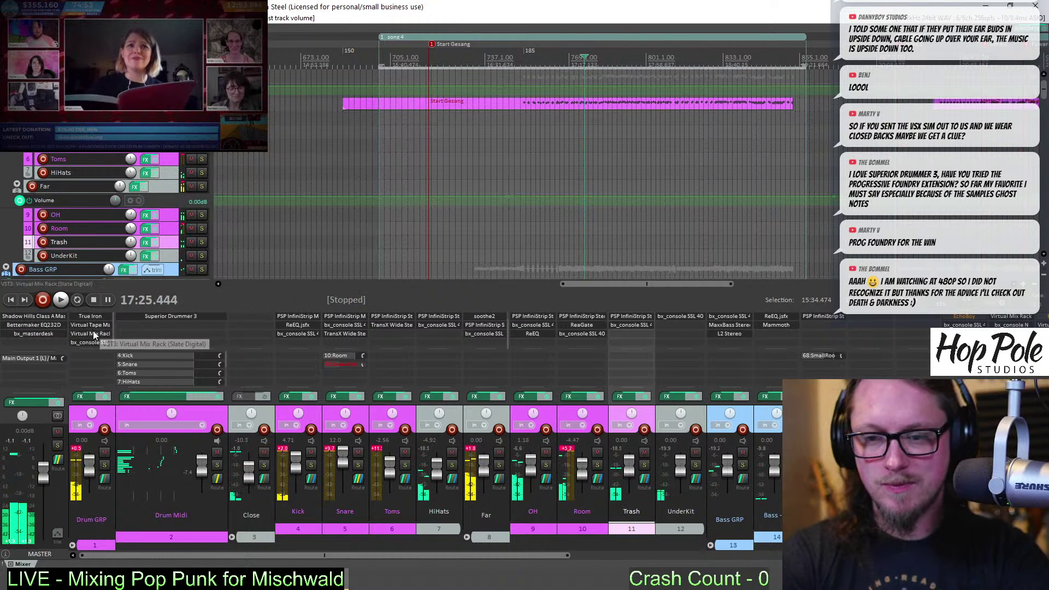
# Reset the Virtual Mix Rack trim on Drum GRP to 0 dB, set True Iron's output to -3.6, and check playback
pyautogui.click(93, 332)
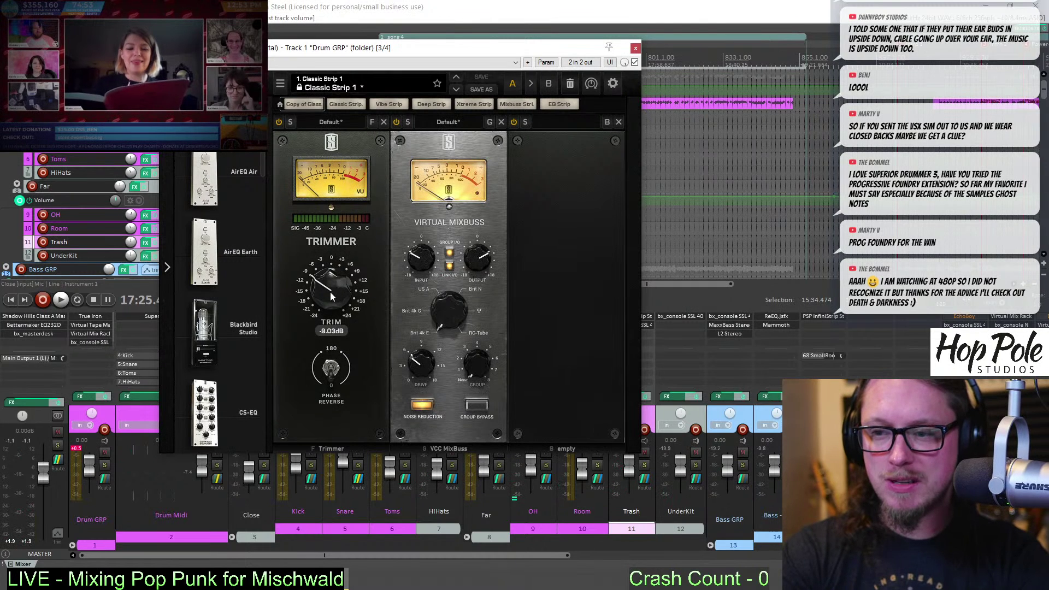
pyautogui.doubleClick(330, 291)
pyautogui.click(92, 317)
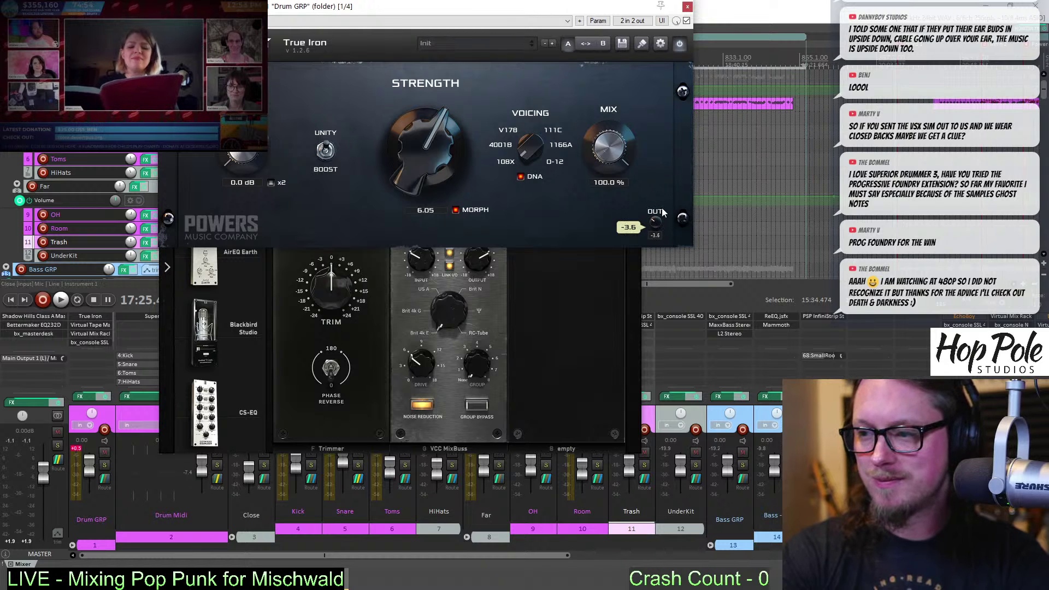
pyautogui.press('space')
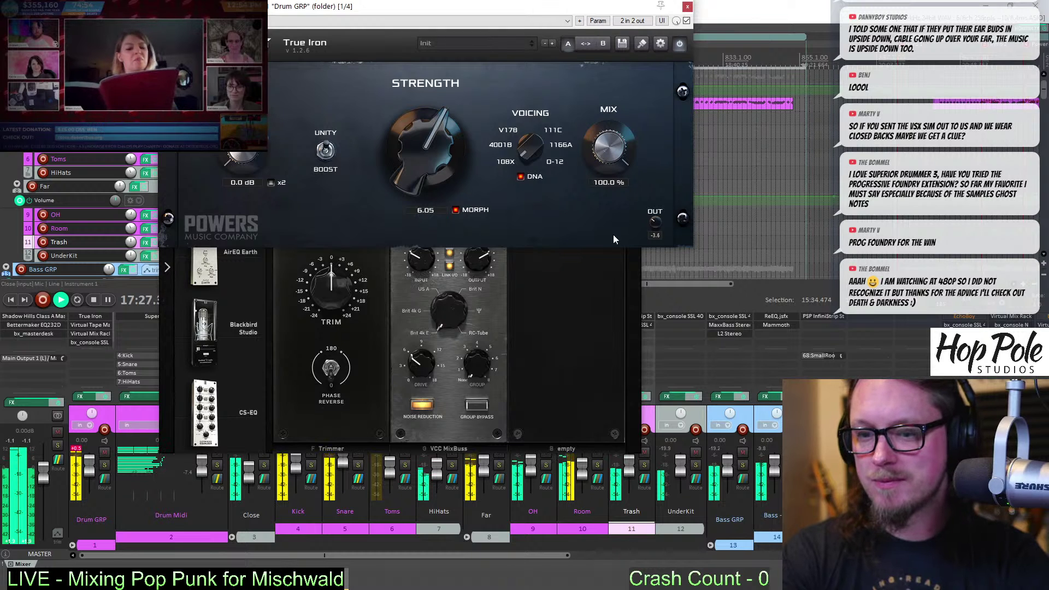
pyautogui.click(687, 6)
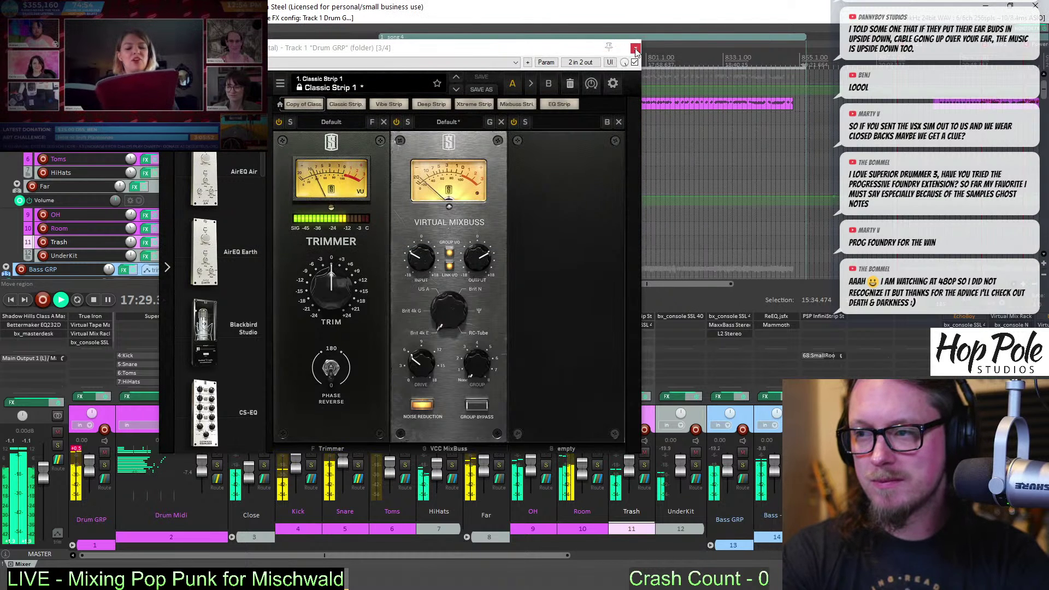
# Reset the input level of Virtual Tape Machines on the Drum GRP track to 0 dB and close the plugin
pyautogui.click(91, 328)
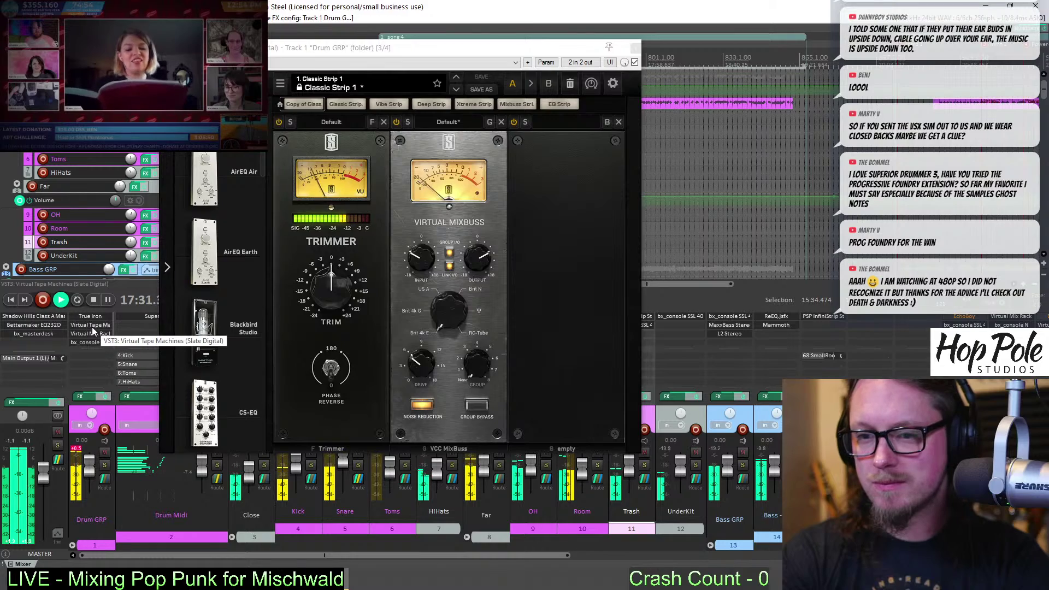
pyautogui.moveTo(354, 204); pyautogui.dragTo(360, 181)
pyautogui.doubleClick(357, 186)
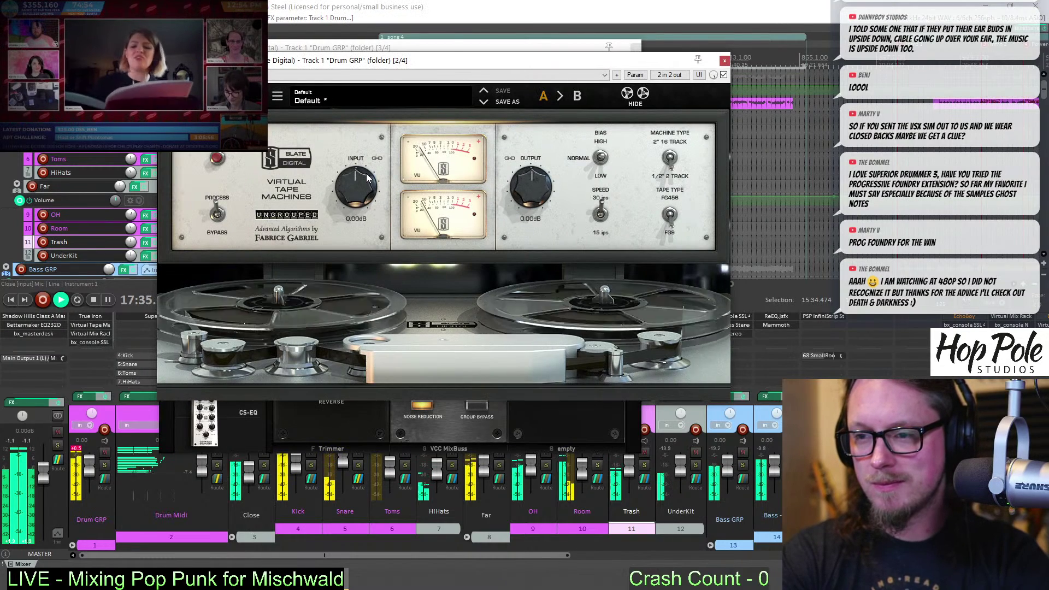
pyautogui.click(725, 61)
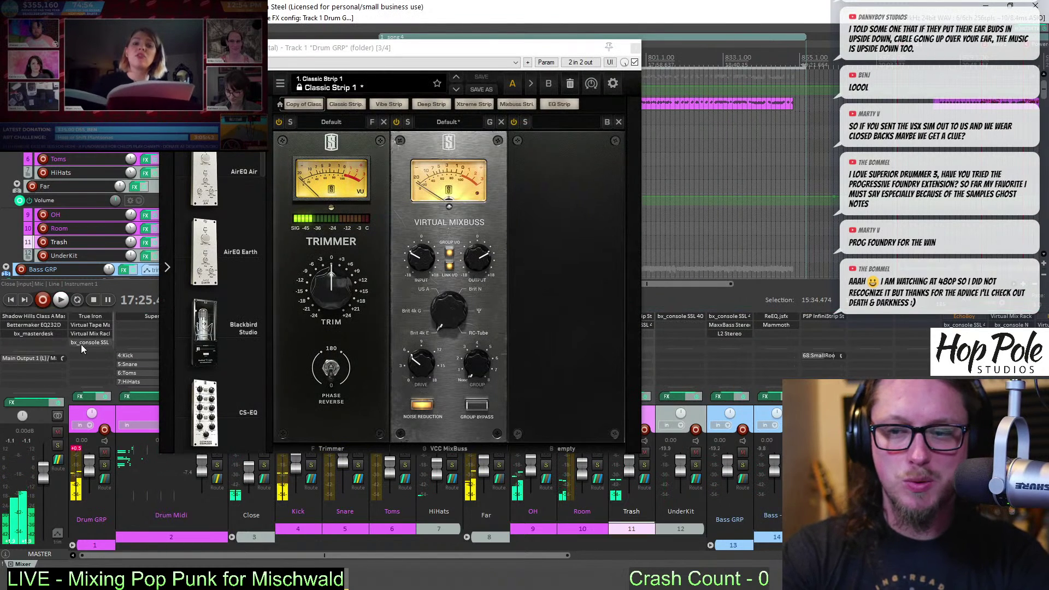
# Raise True Iron's Strength on Drum GRP to 7.35, audition the drums, and close the open plugin windows
pyautogui.click(97, 316)
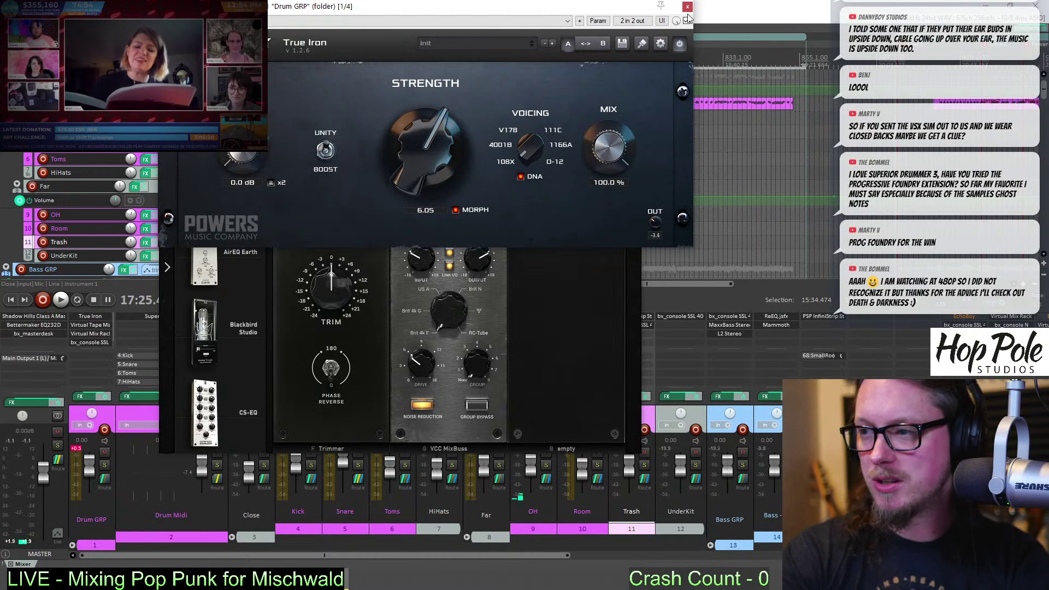
pyautogui.click(687, 7)
pyautogui.click(635, 49)
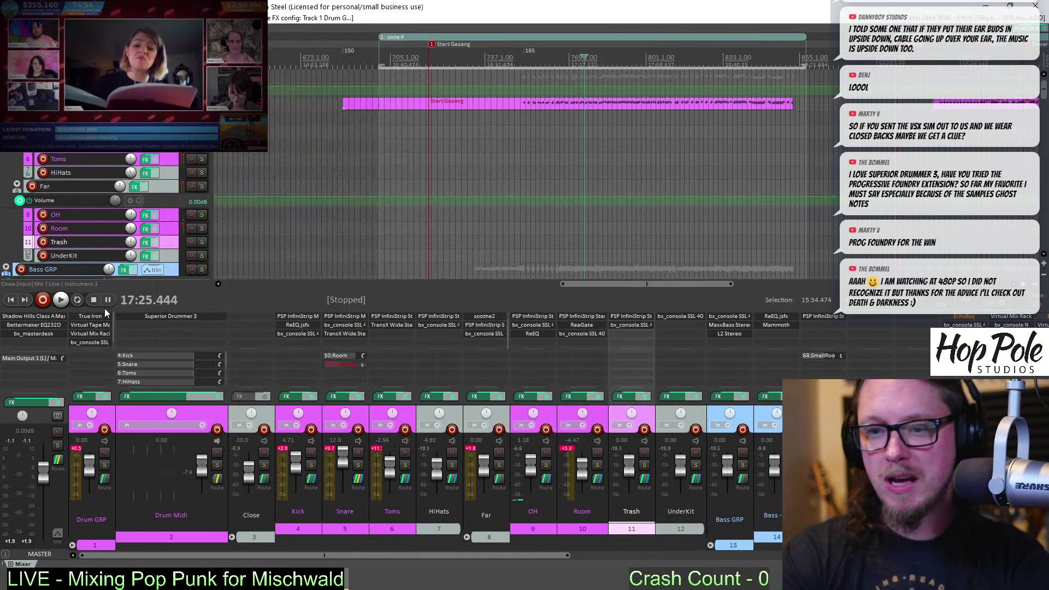
pyautogui.click(96, 316)
pyautogui.moveTo(445, 138); pyautogui.dragTo(452, 124)
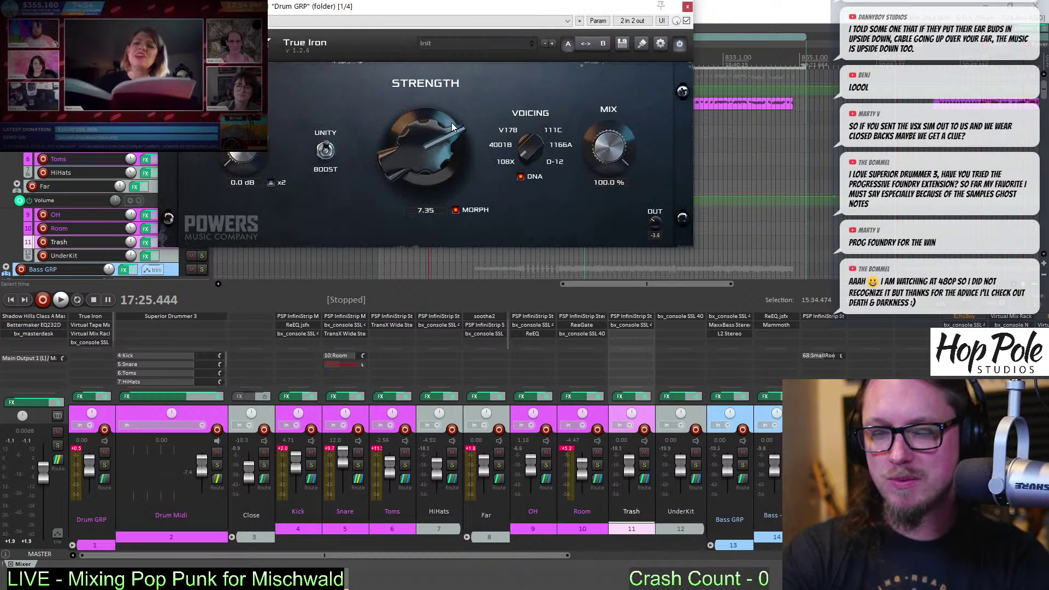
pyautogui.press('space')
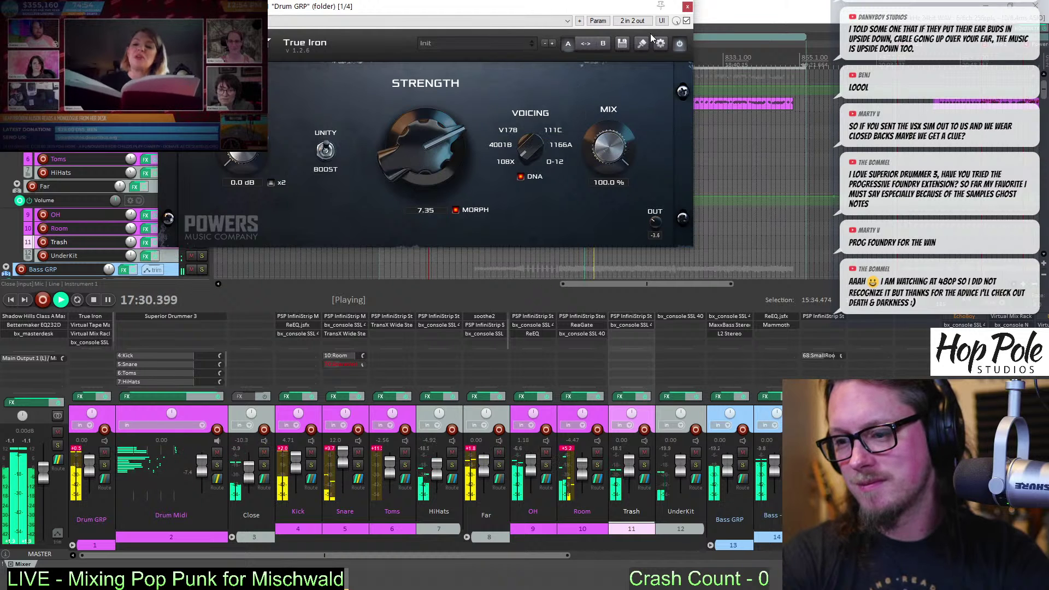
pyautogui.click(688, 7)
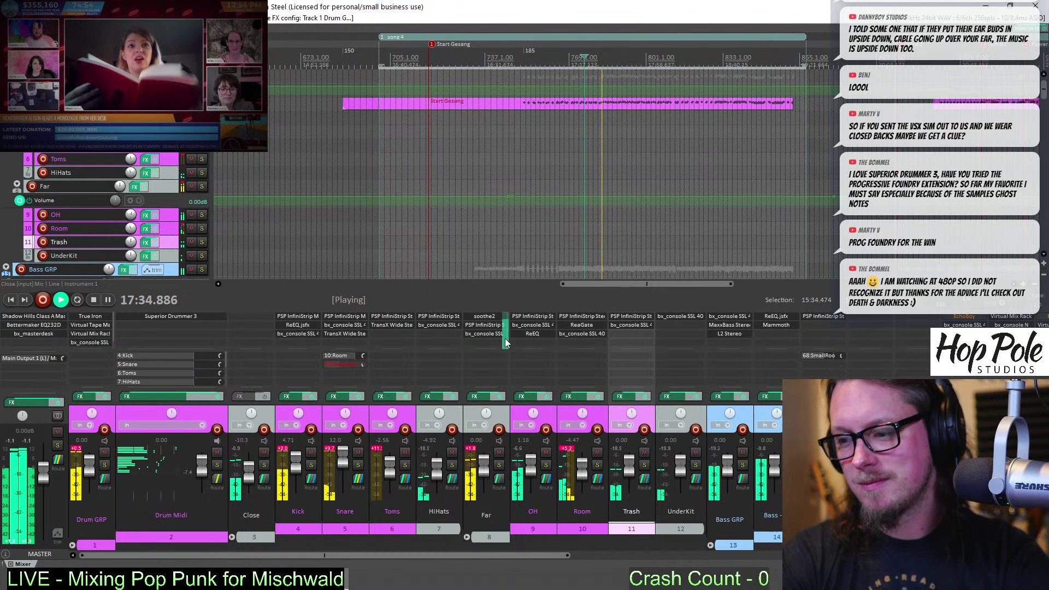
# Compare the mix with the Far group muted and unmuted, and raise the Close group's volume to -8.53 dB
pyautogui.click(499, 453)
pyautogui.click(498, 454)
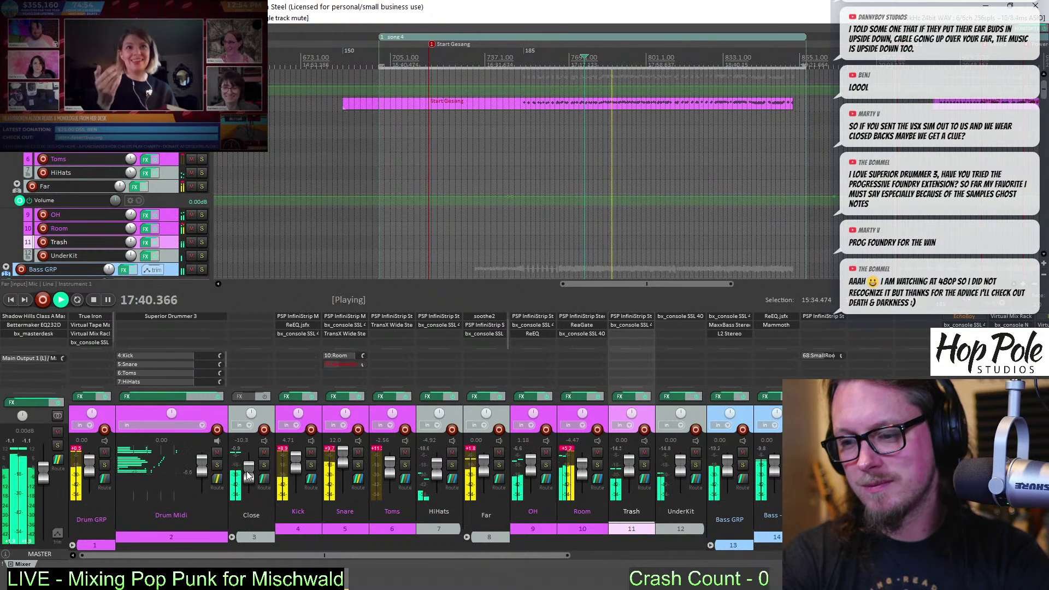
pyautogui.moveTo(249, 470)
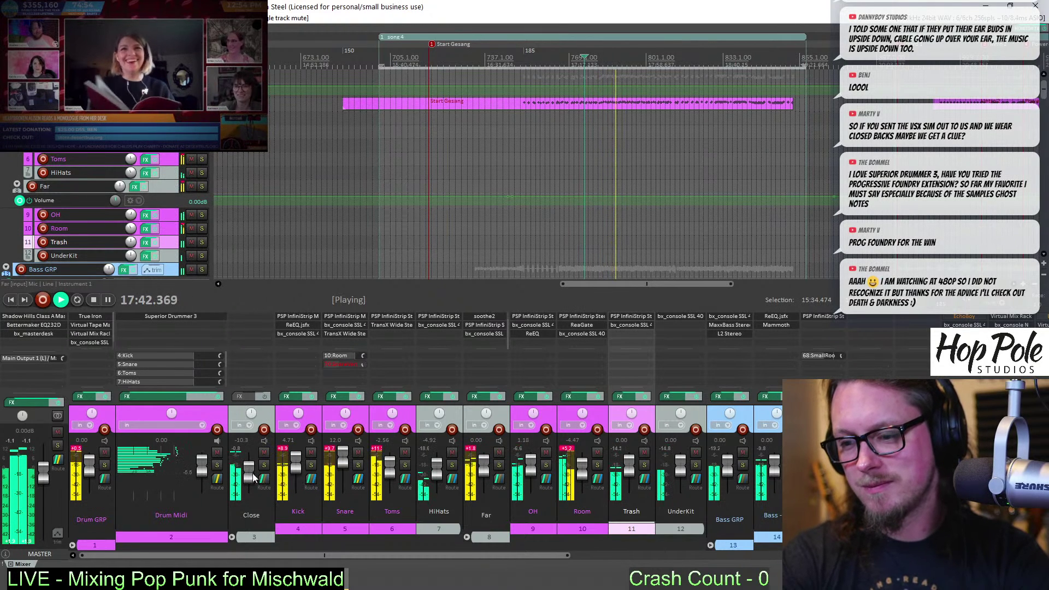
pyautogui.moveTo(252, 473); pyautogui.dragTo(254, 472)
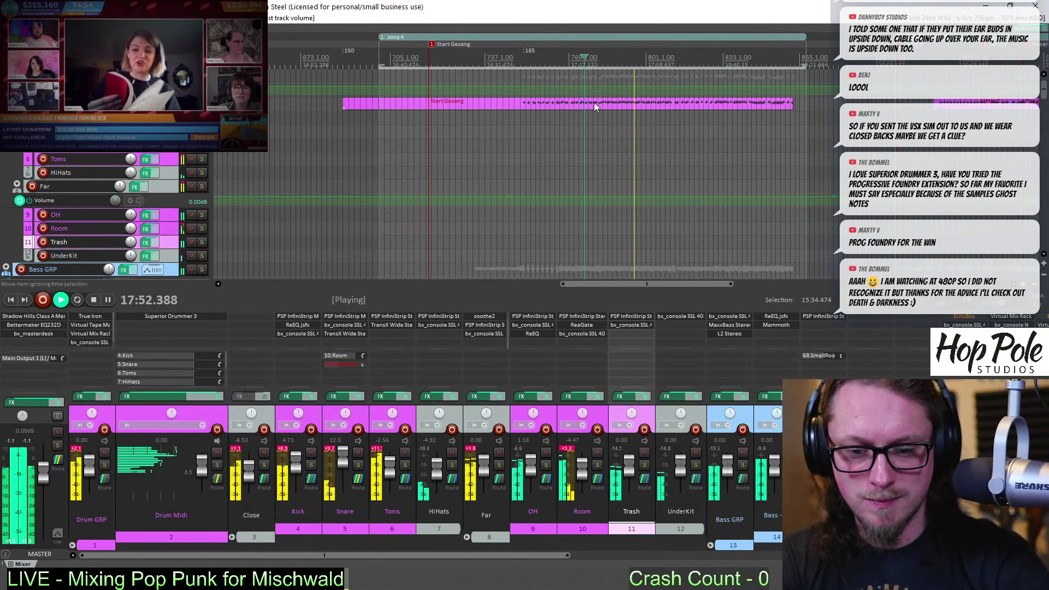
pyautogui.press('space')
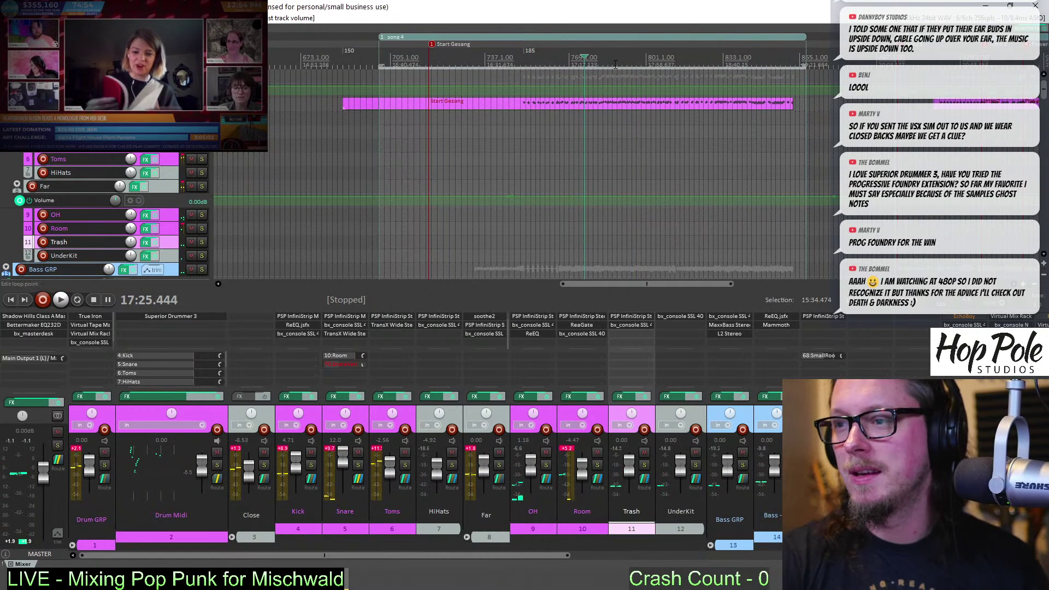
# Play the song from the start of the song 4 region while viewing the bass, guitar and vocal channels
pyautogui.click(615, 65)
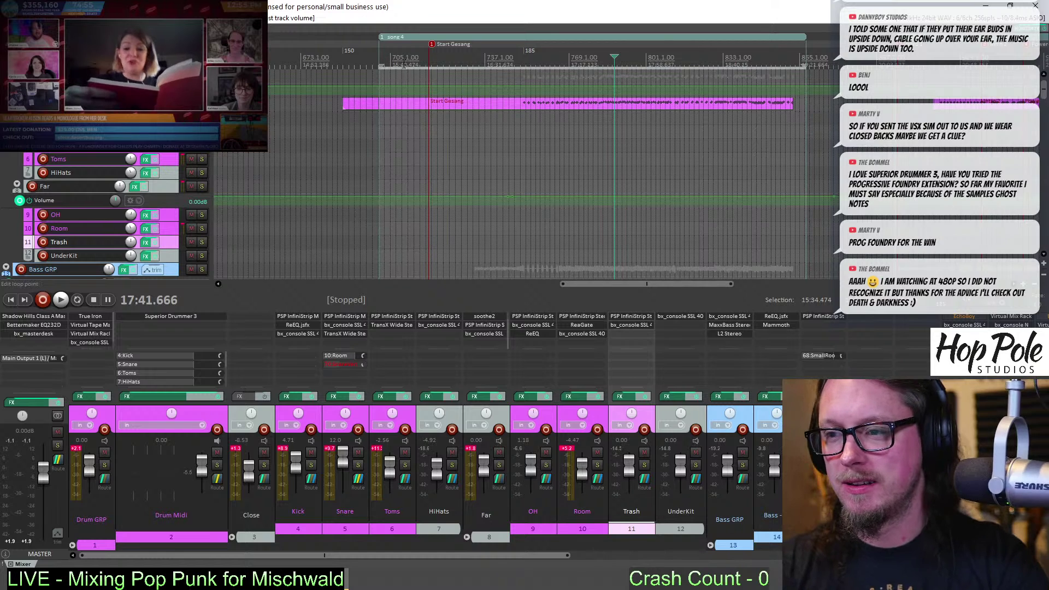
pyautogui.click(379, 62)
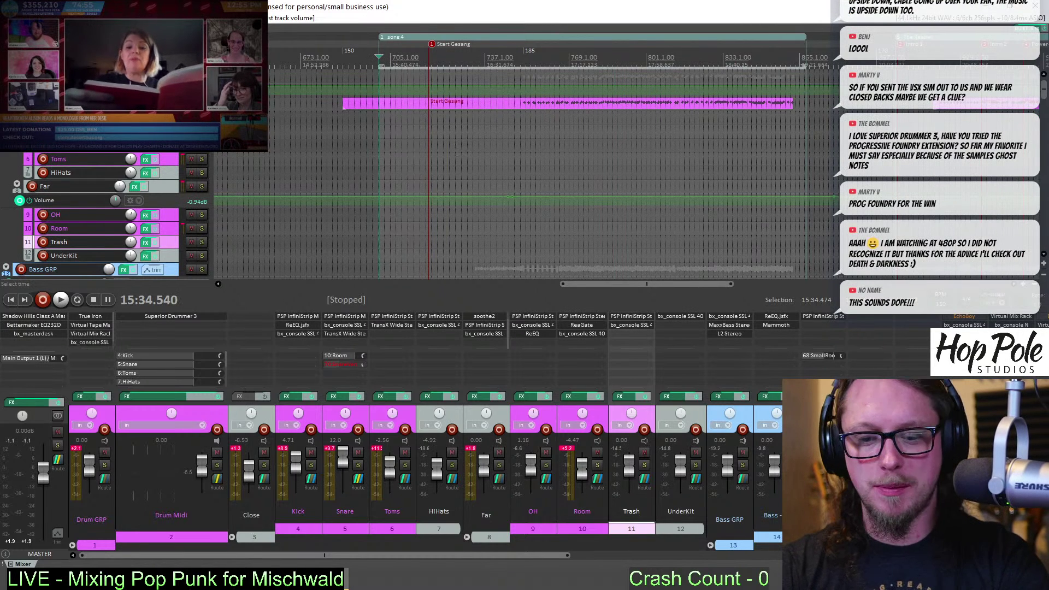
pyautogui.press('space')
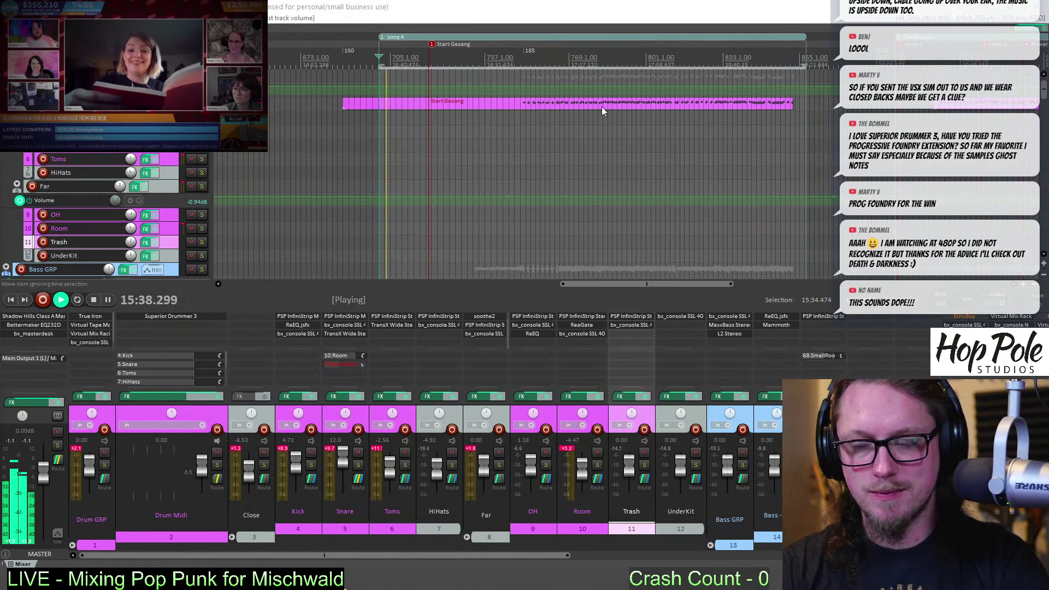
pyautogui.scroll(3, 607, 101)
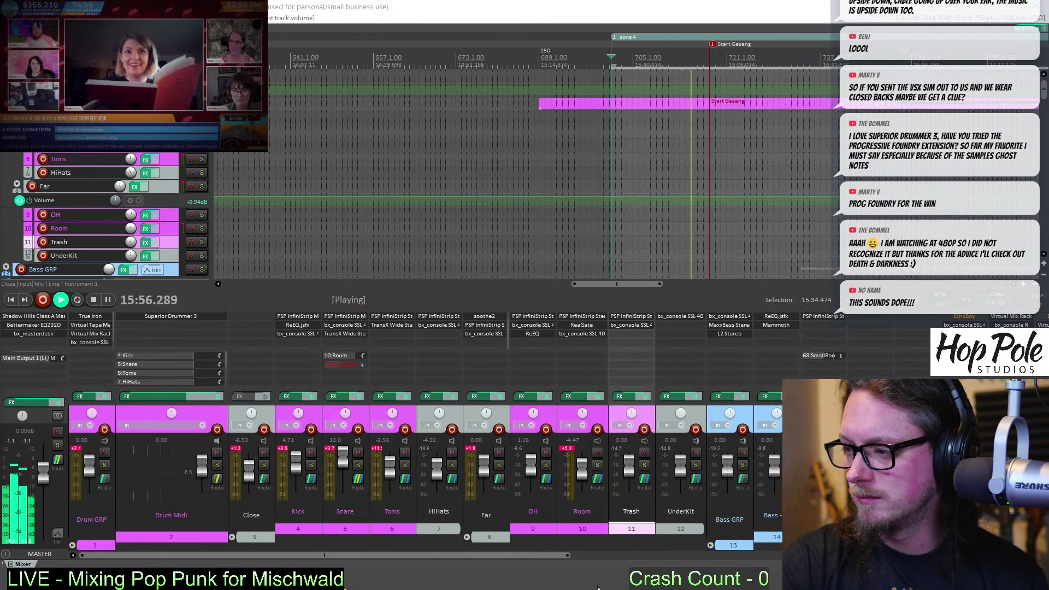
pyautogui.hscroll(8, 496, 558)
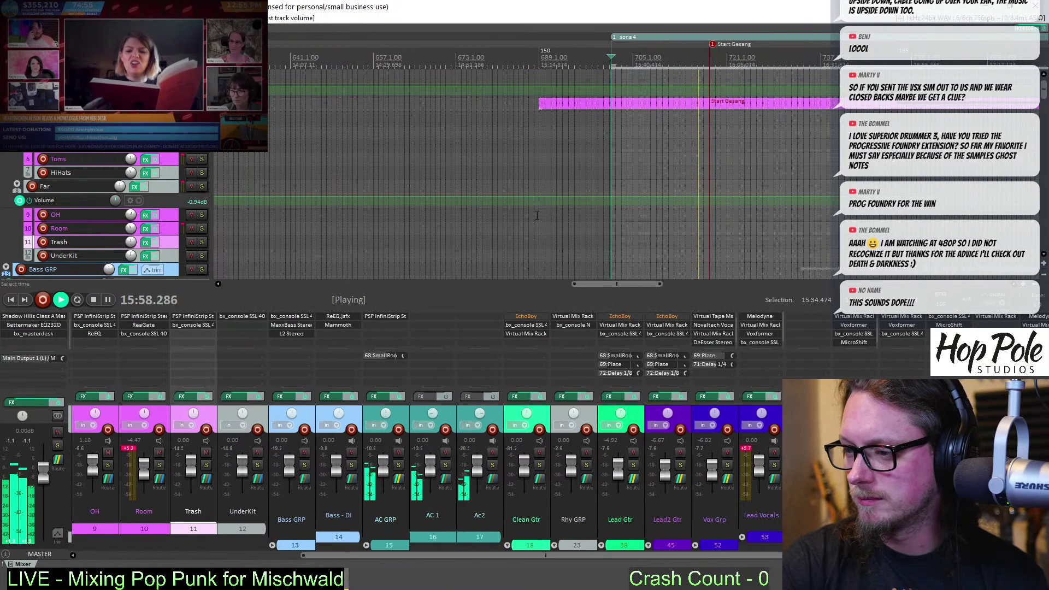
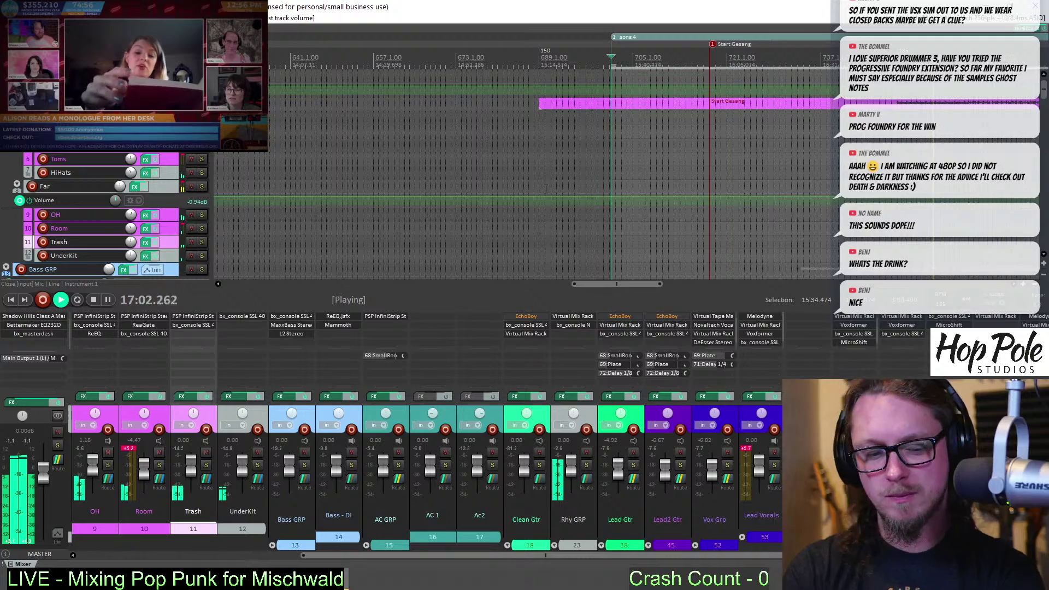
# Find the Lead Vocals Alternative 2 track and enlarge its volume envelope lane
pyautogui.moveTo(1043, 96); pyautogui.dragTo(1045, 199)
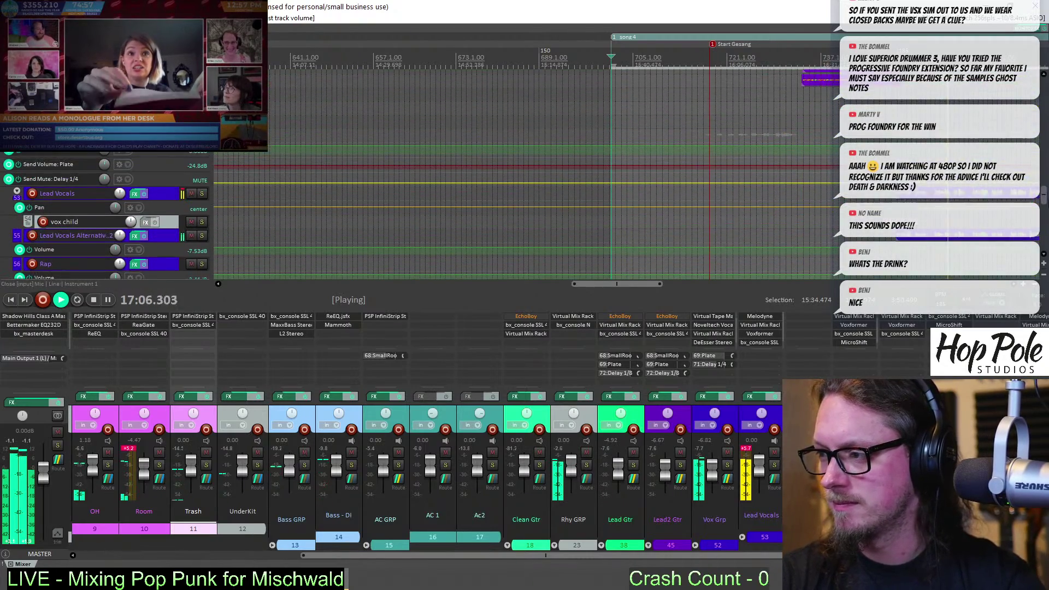
pyautogui.scroll(5, 950, 220)
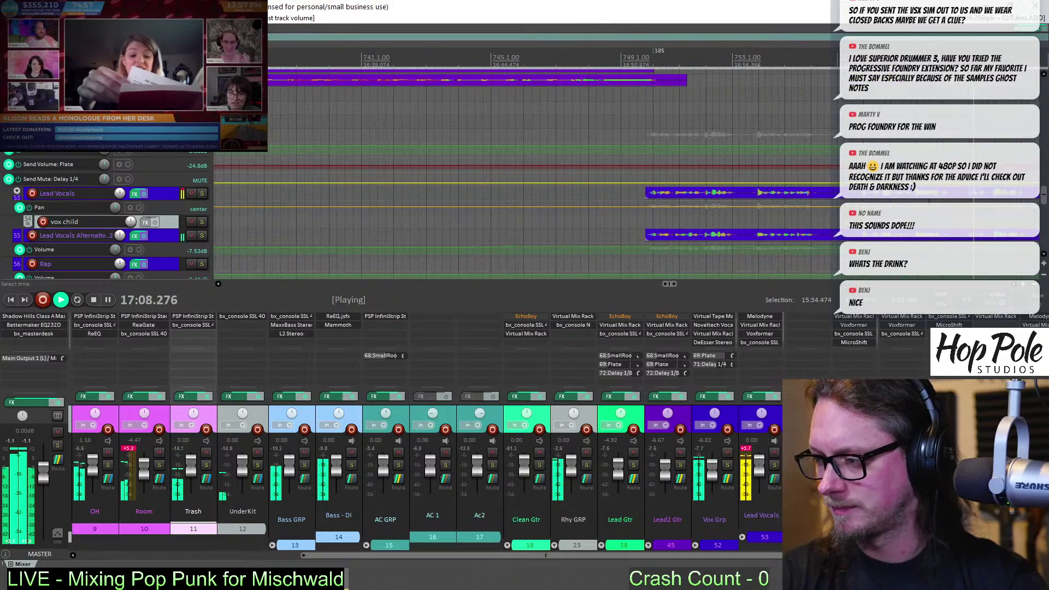
pyautogui.scroll(-5, 580, 279)
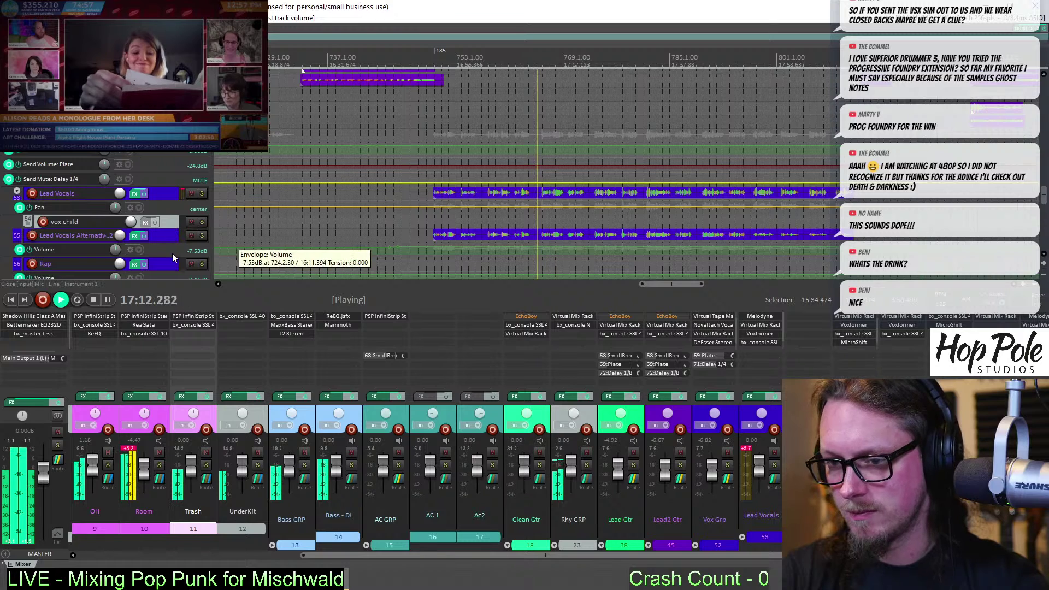
pyautogui.moveTo(172, 256); pyautogui.dragTo(175, 277)
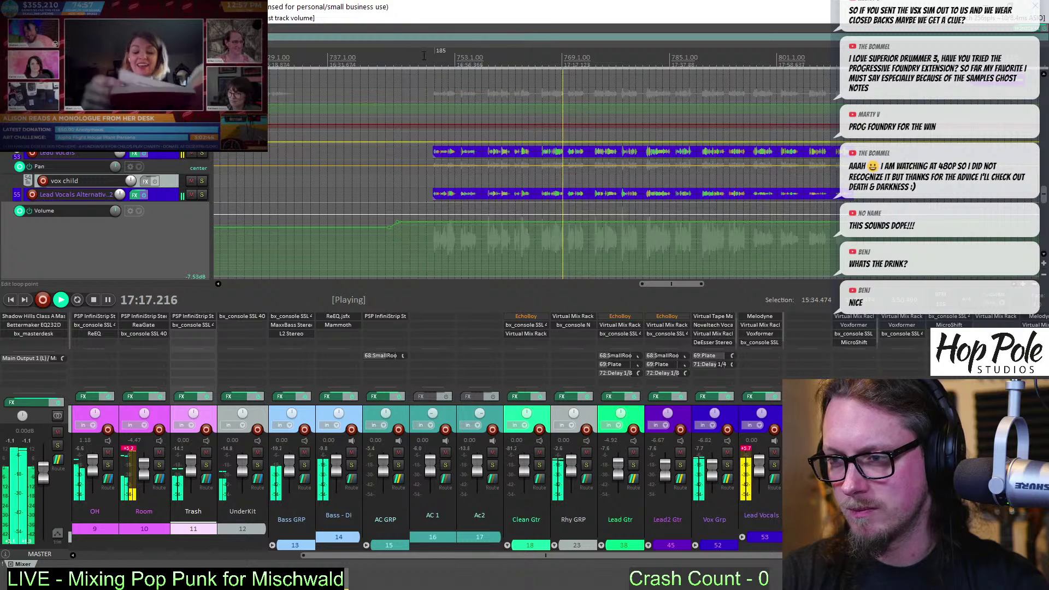
# Lower the Lead Vocals Alternative 2 volume envelope across the vocal passage to about -7.5 dB and audition the passage from its start
pyautogui.press('space')
pyautogui.click(430, 57)
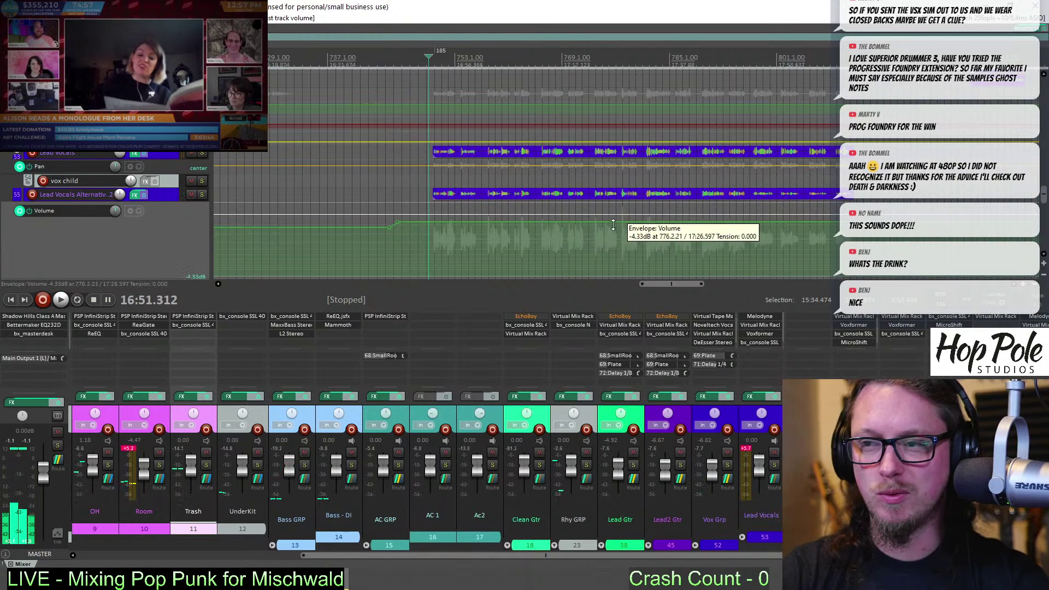
pyautogui.scroll(2, 622, 224)
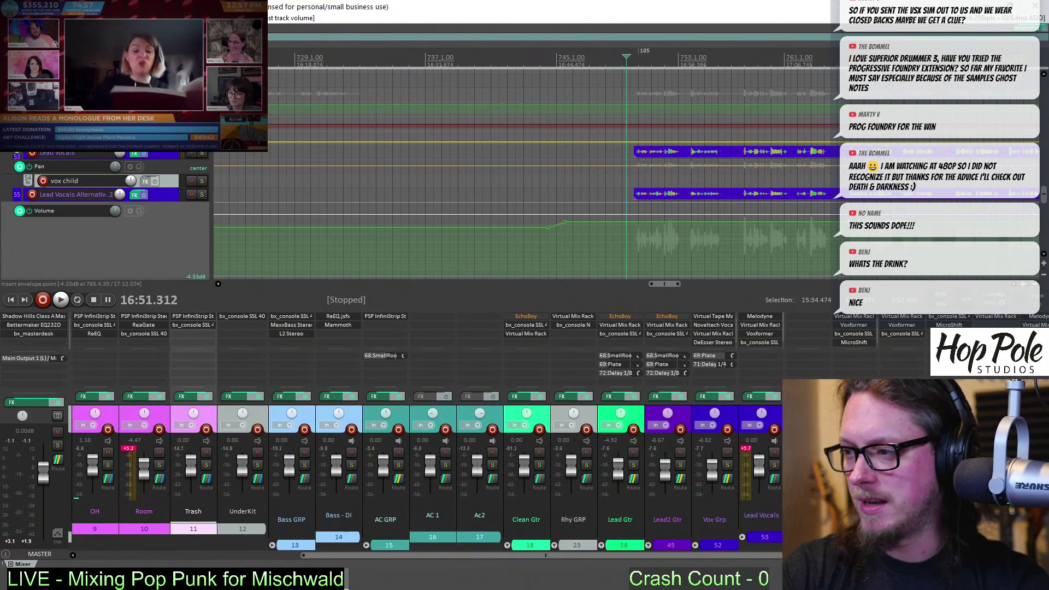
pyautogui.click(617, 221)
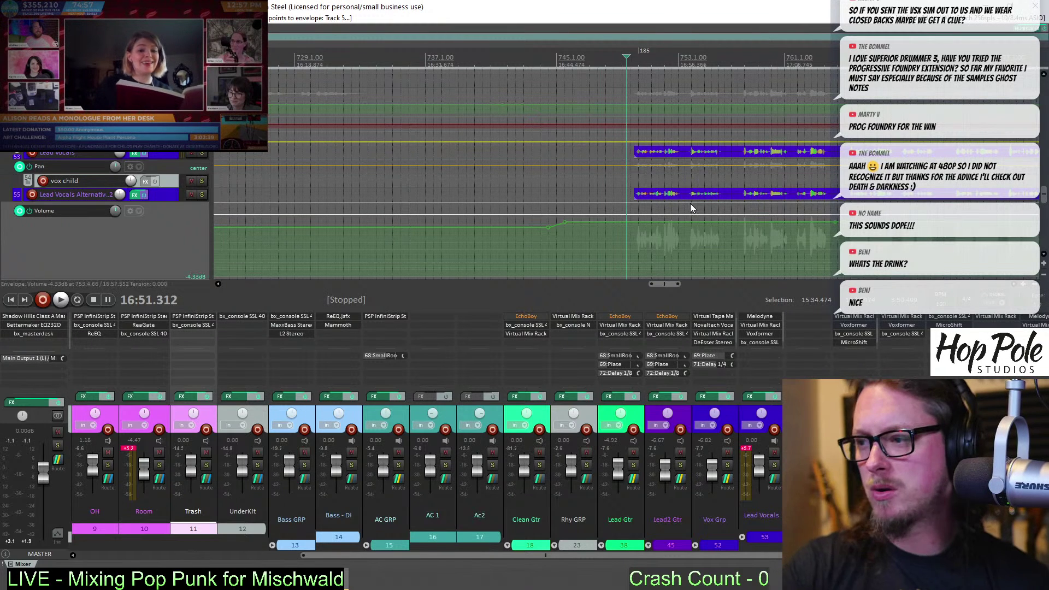
pyautogui.moveTo(691, 223); pyautogui.dragTo(691, 229)
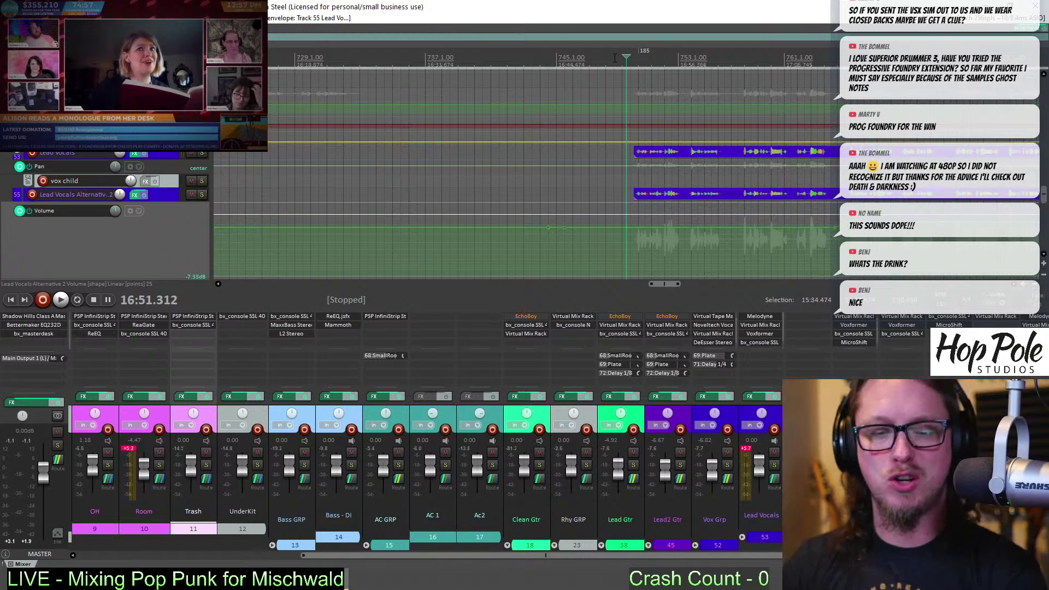
pyautogui.press('space')
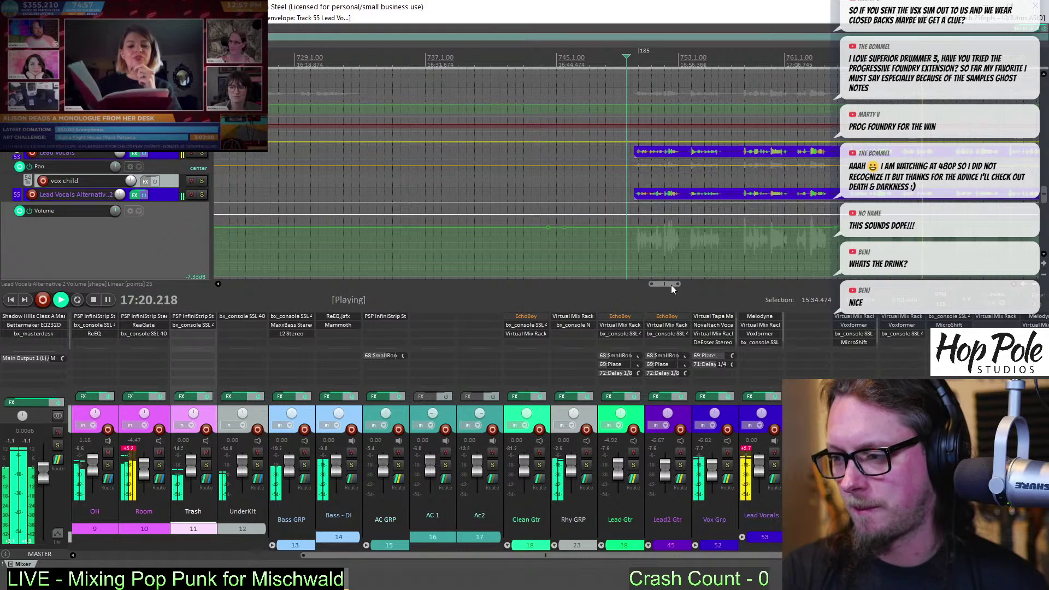
pyautogui.moveTo(671, 284); pyautogui.dragTo(697, 287)
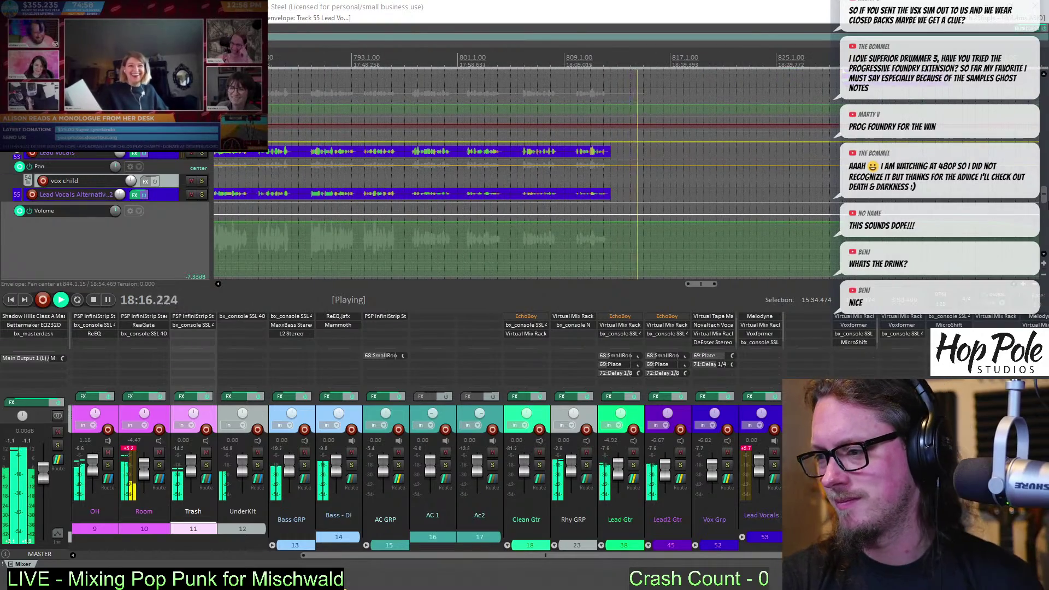
# Return to the drum channels and lower the output fader of Drum GRP's bx_console SSL 4000 E to about +8.5 dB
pyautogui.scroll(8, 668, 140)
pyautogui.scroll(-6, 624, 163)
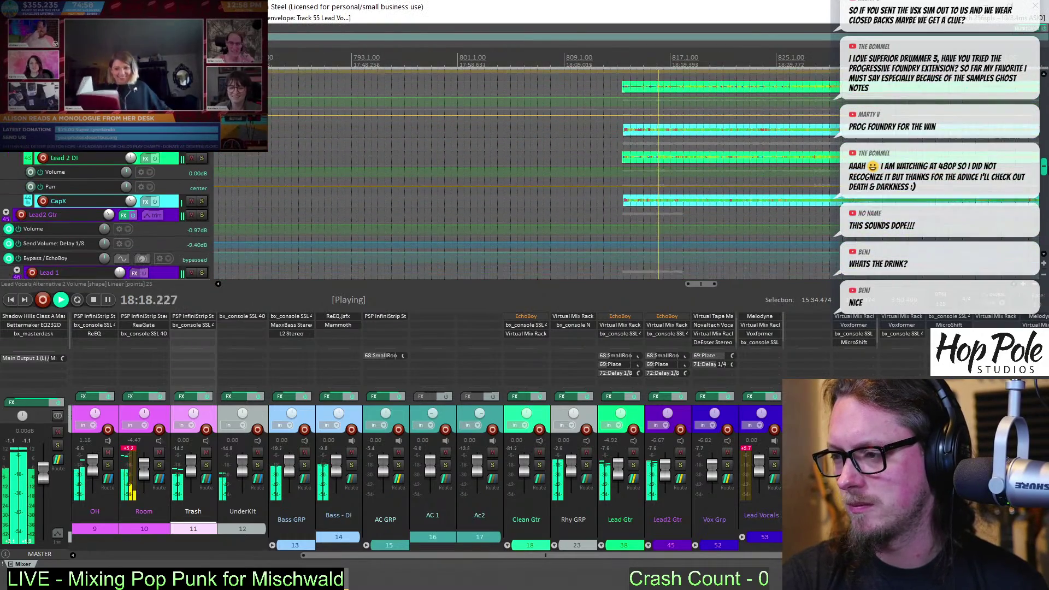
pyautogui.scroll(20, 622, 160)
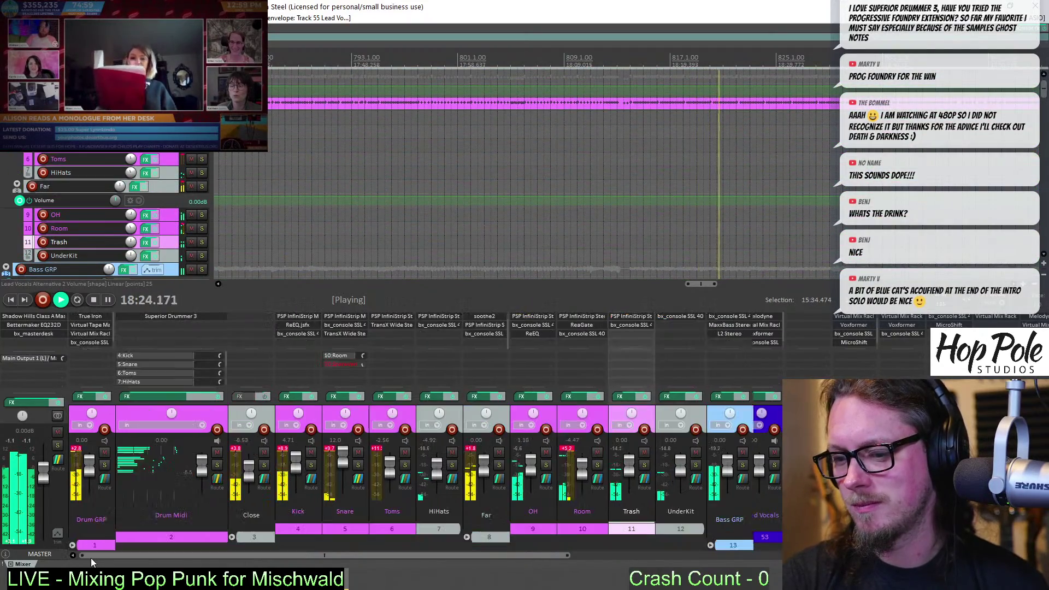
pyautogui.click(90, 557)
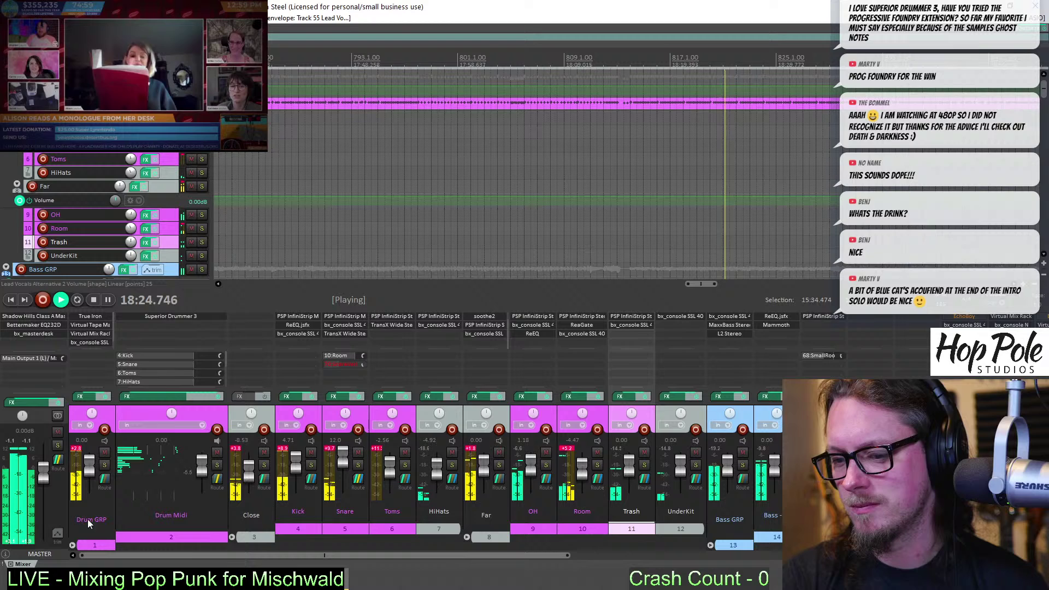
pyautogui.click(93, 333)
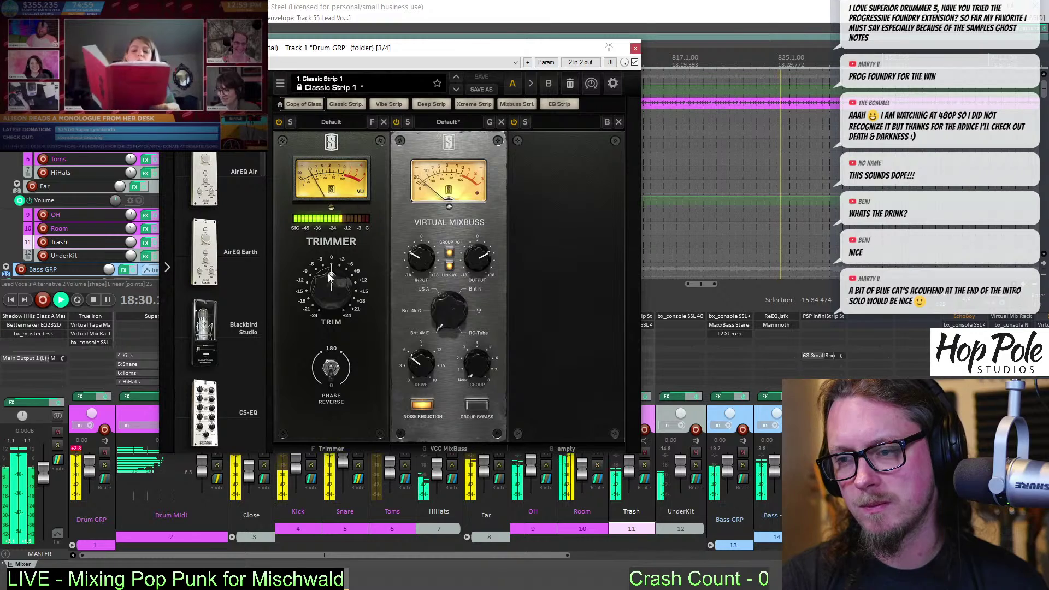
pyautogui.press('Escape')
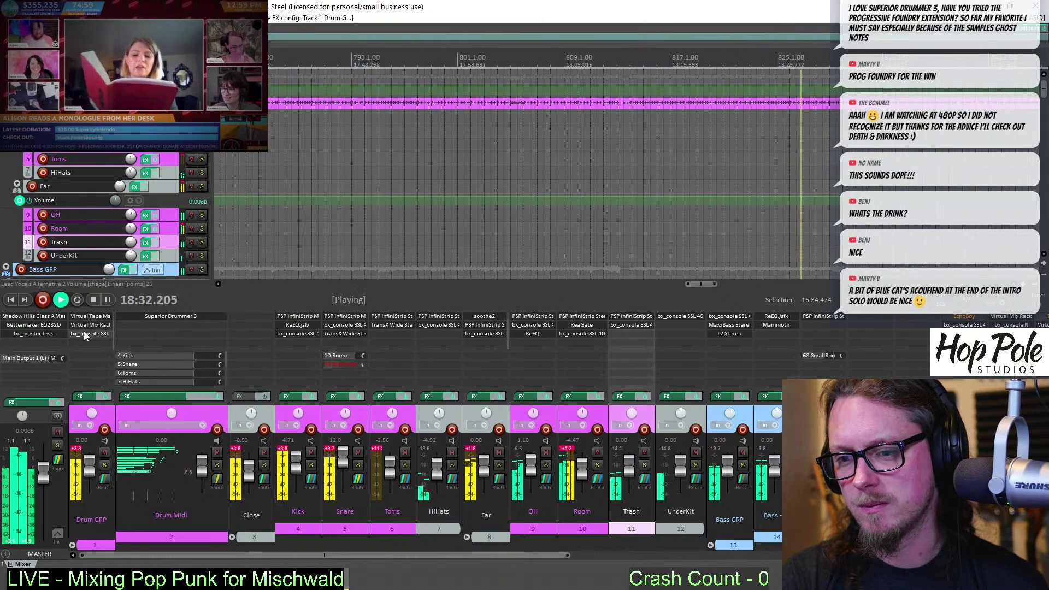
pyautogui.click(89, 342)
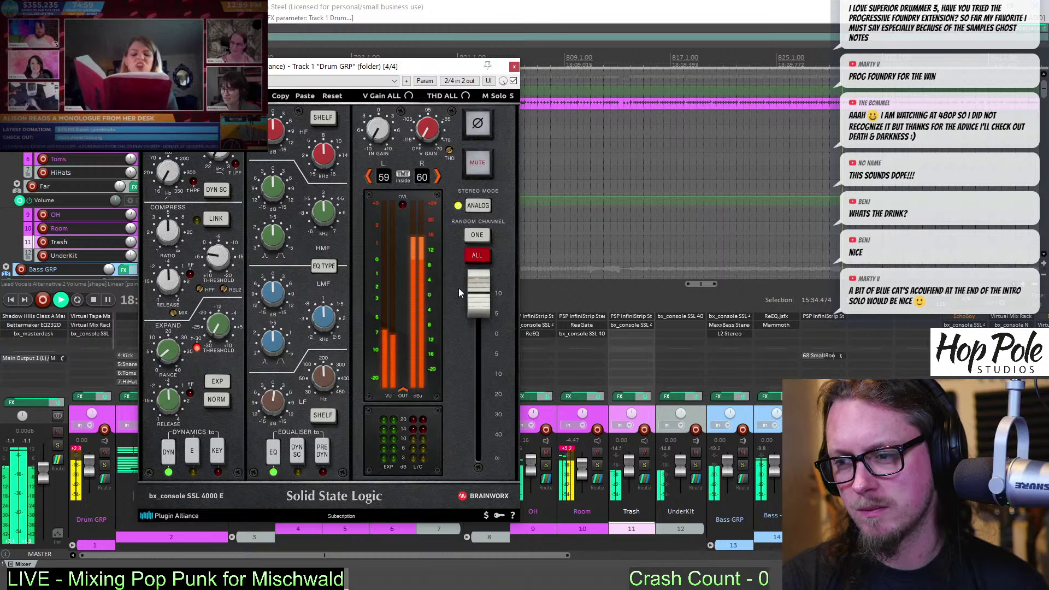
pyautogui.moveTo(473, 281); pyautogui.dragTo(481, 288)
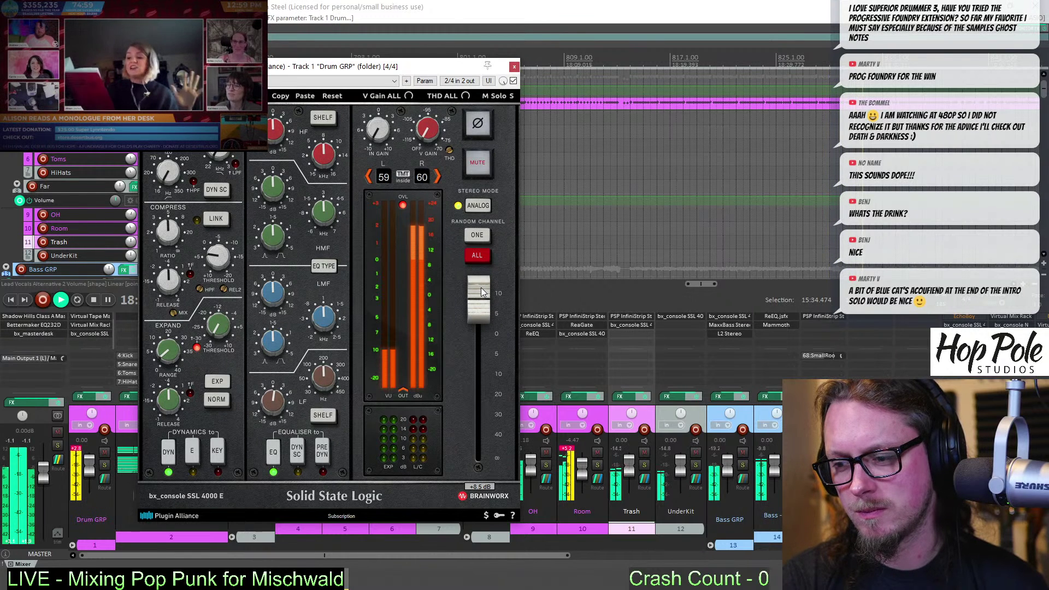
# Nudge up the output fader of Drum GRP's bx_console SSL 4000 E slightly and close the plugin window
pyautogui.moveTo(478, 291); pyautogui.dragTo(479, 289)
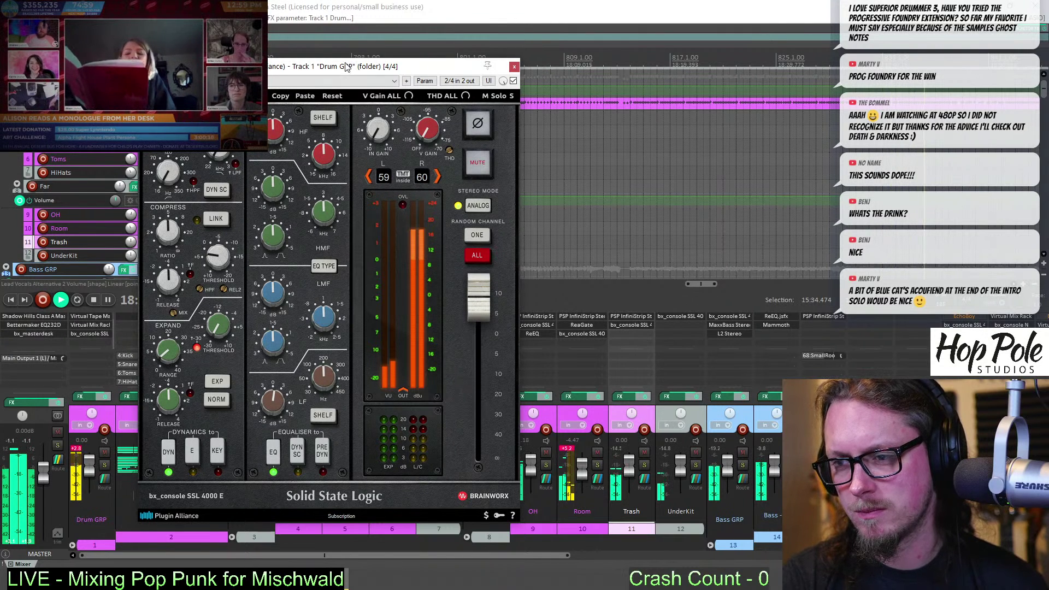
pyautogui.moveTo(400, 66); pyautogui.dragTo(562, 67)
pyautogui.click(75, 446)
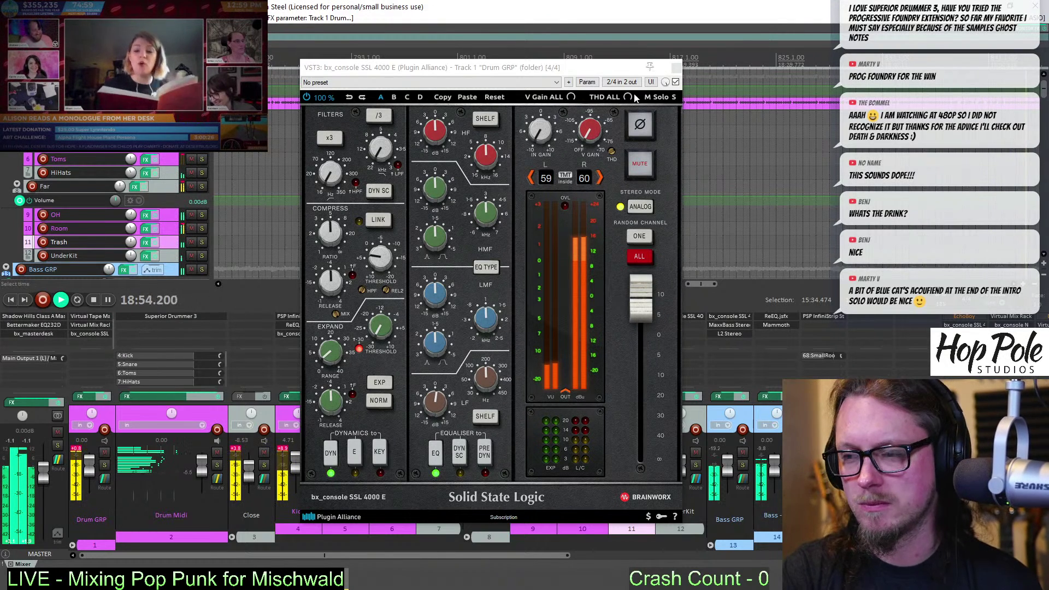
pyautogui.click(676, 67)
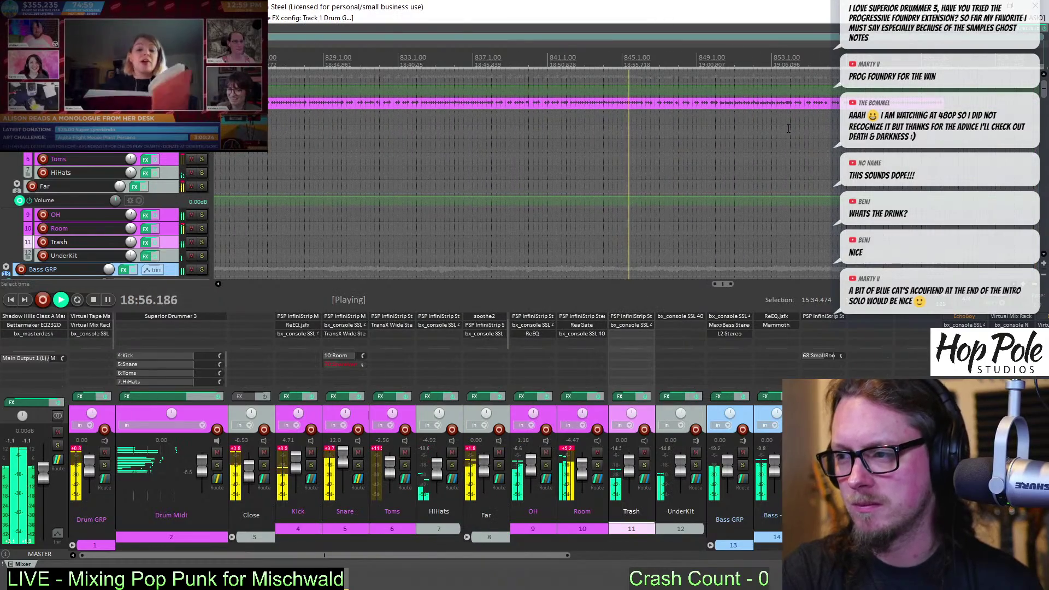
# Play from just before bar 841 and briefly solo the guitar tracks to check the parts in this passage
pyautogui.moveTo(1043, 94); pyautogui.dragTo(1042, 149)
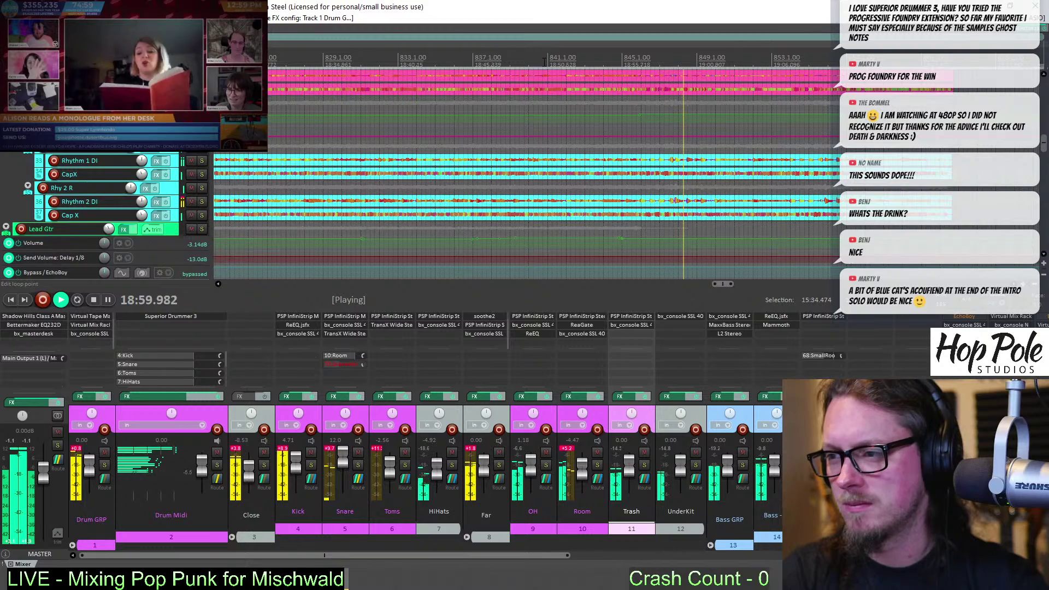
pyautogui.click(543, 57)
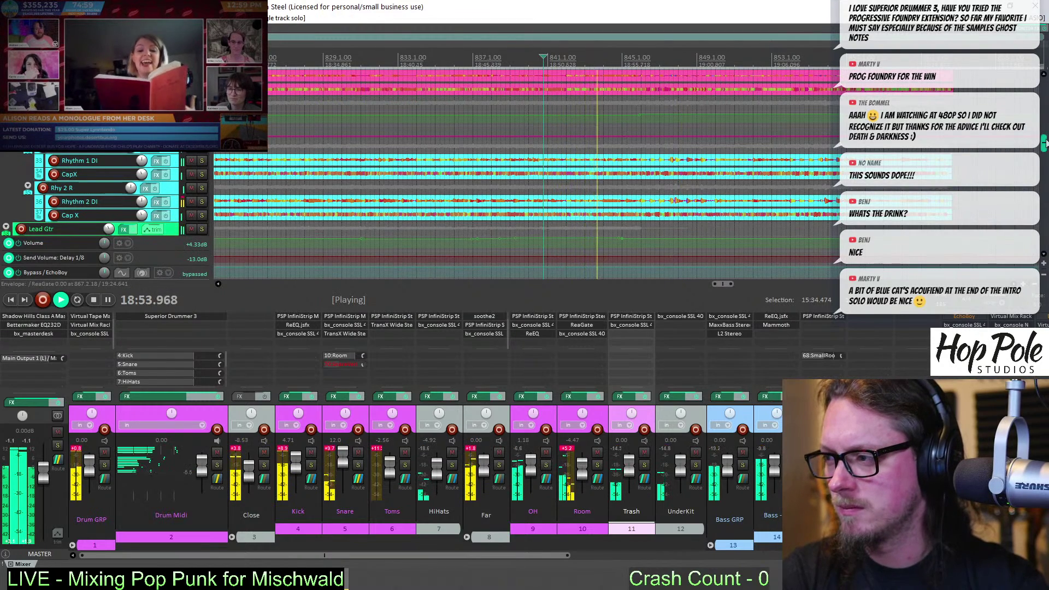
pyautogui.scroll(5, 515, 75)
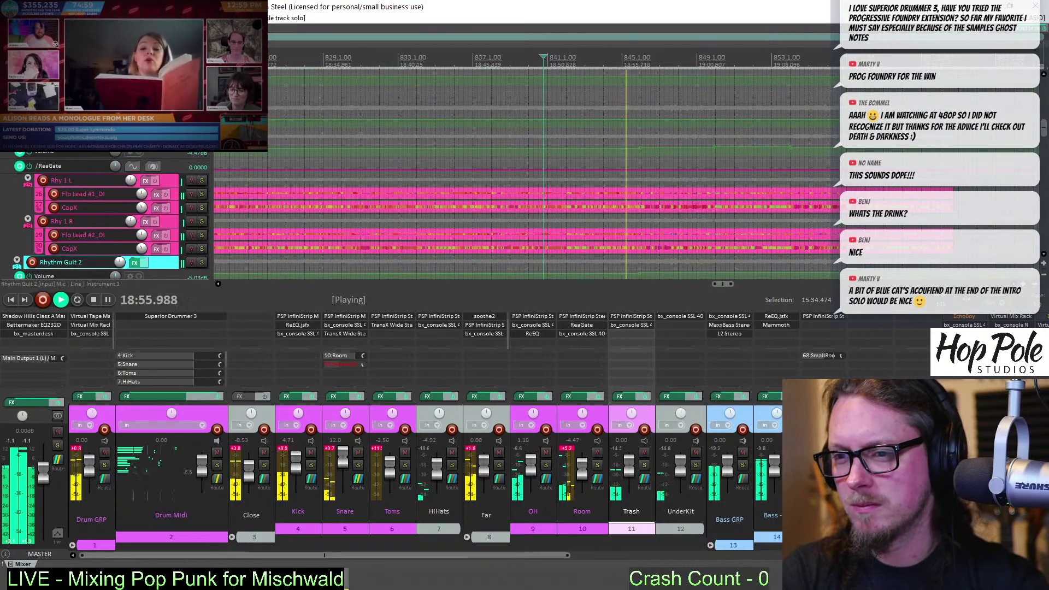
pyautogui.click(201, 140)
pyautogui.click(201, 140)
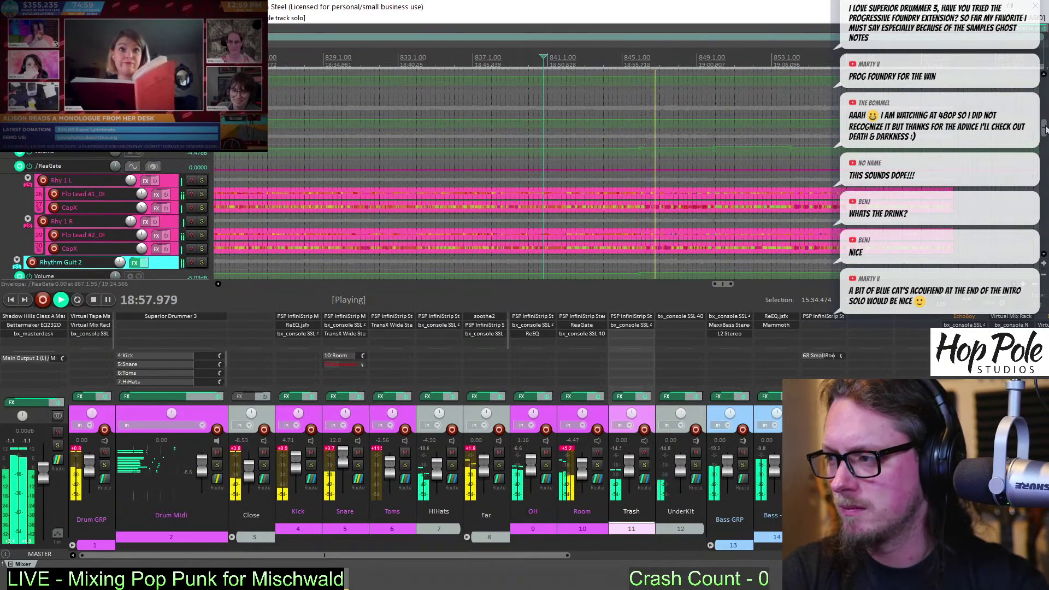
pyautogui.scroll(-12, 823, 146)
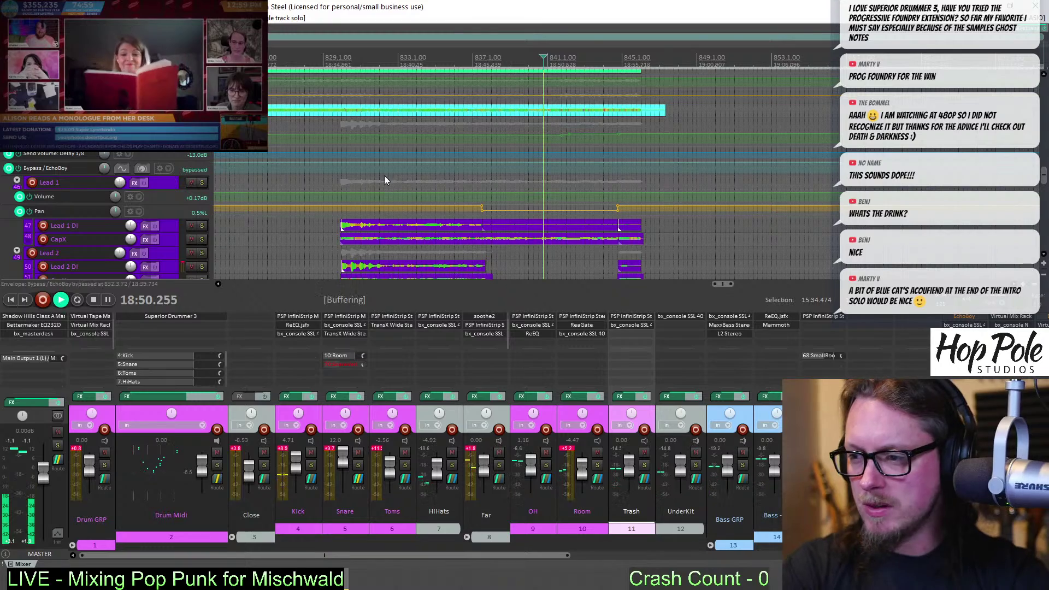
pyautogui.click(202, 187)
pyautogui.click(201, 187)
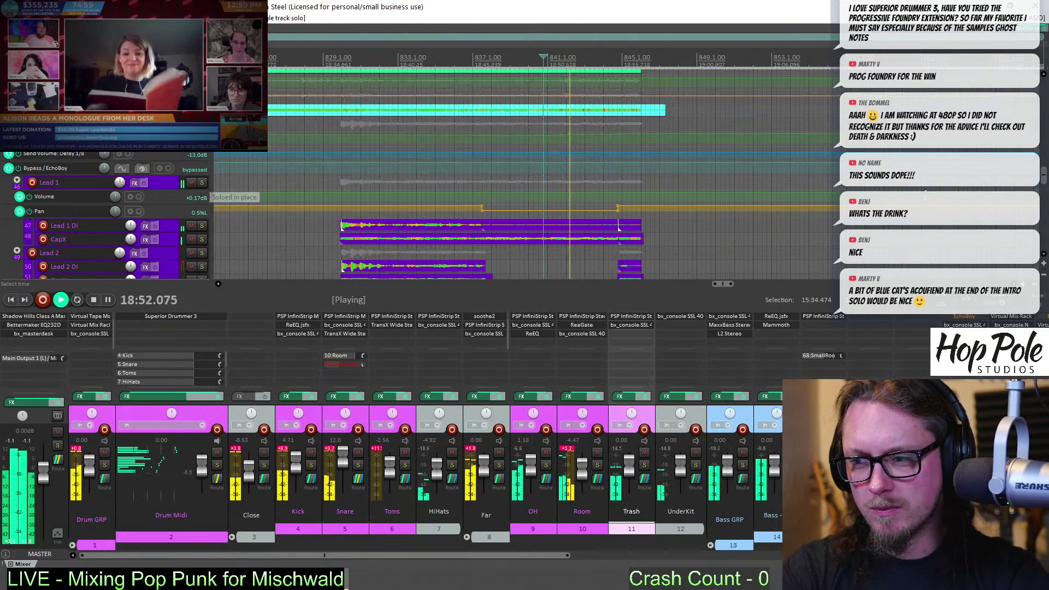
pyautogui.scroll(2, 1045, 170)
pyautogui.scroll(2, 1044, 170)
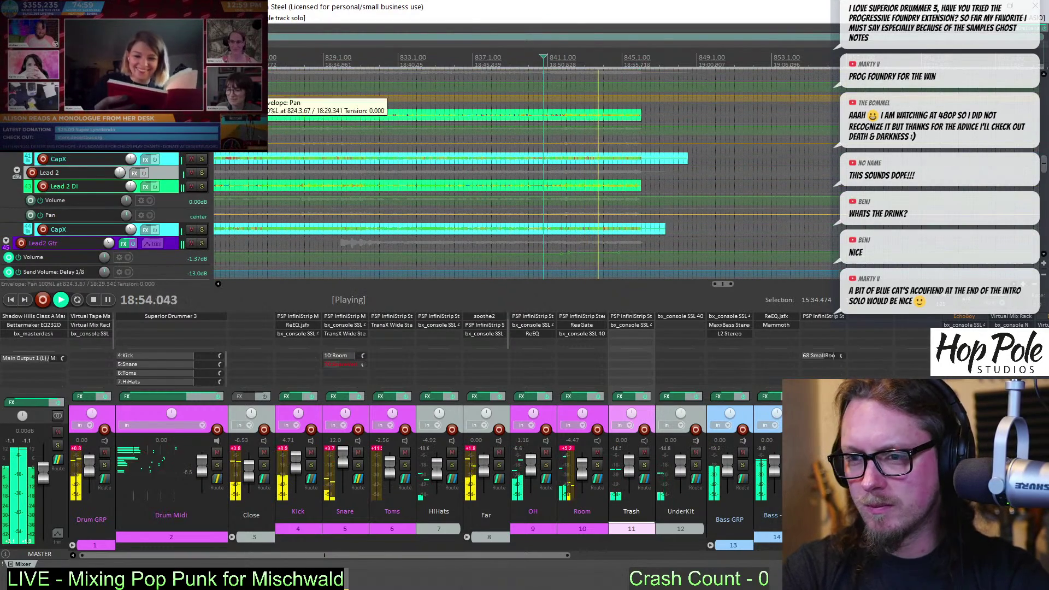
pyautogui.scroll(2, 1044, 167)
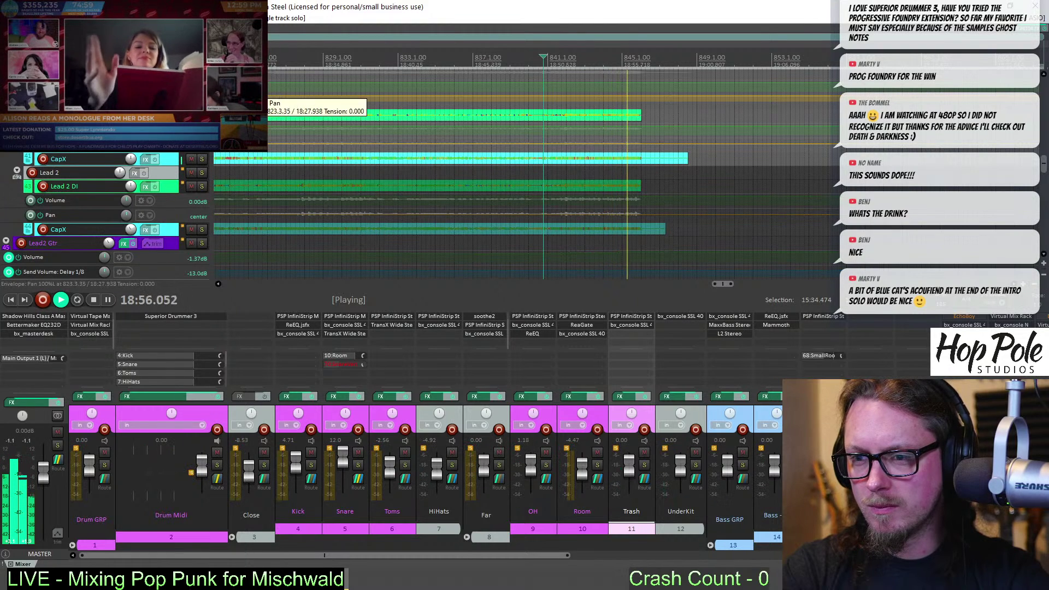
# Audition the soloed lead guitar from bar 838 while examining the Lead Gtr volume envelope up close
pyautogui.press('space')
pyautogui.scroll(1, 1044, 167)
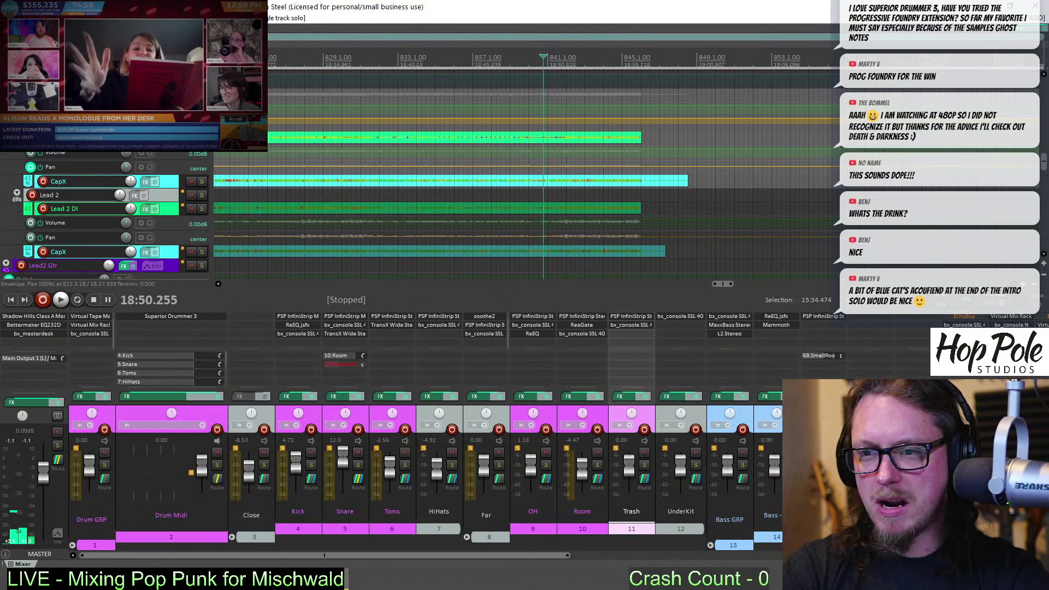
pyautogui.scroll(3, 310, 94)
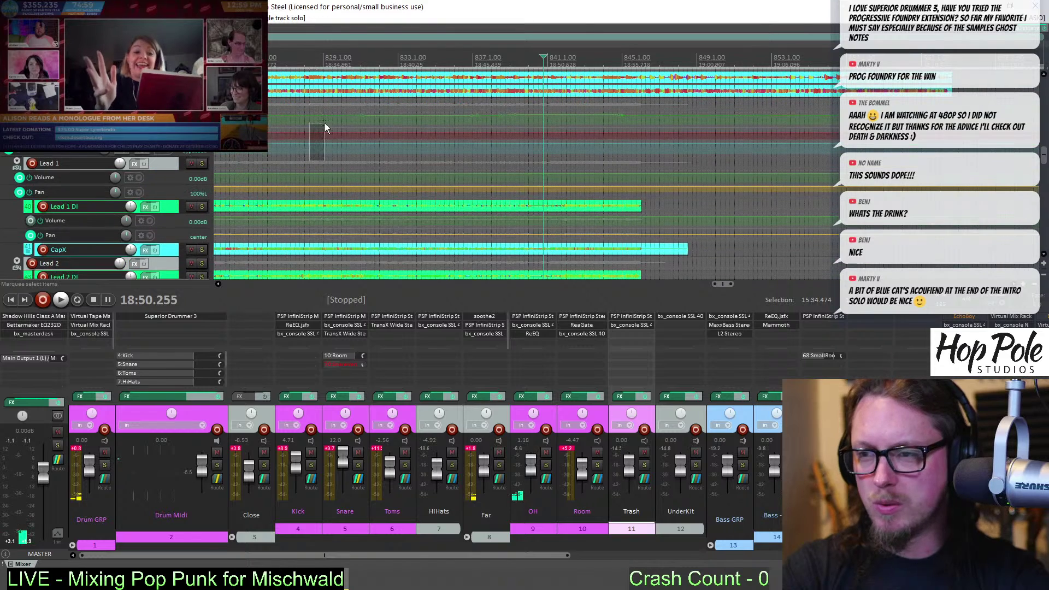
pyautogui.scroll(1, 350, 164)
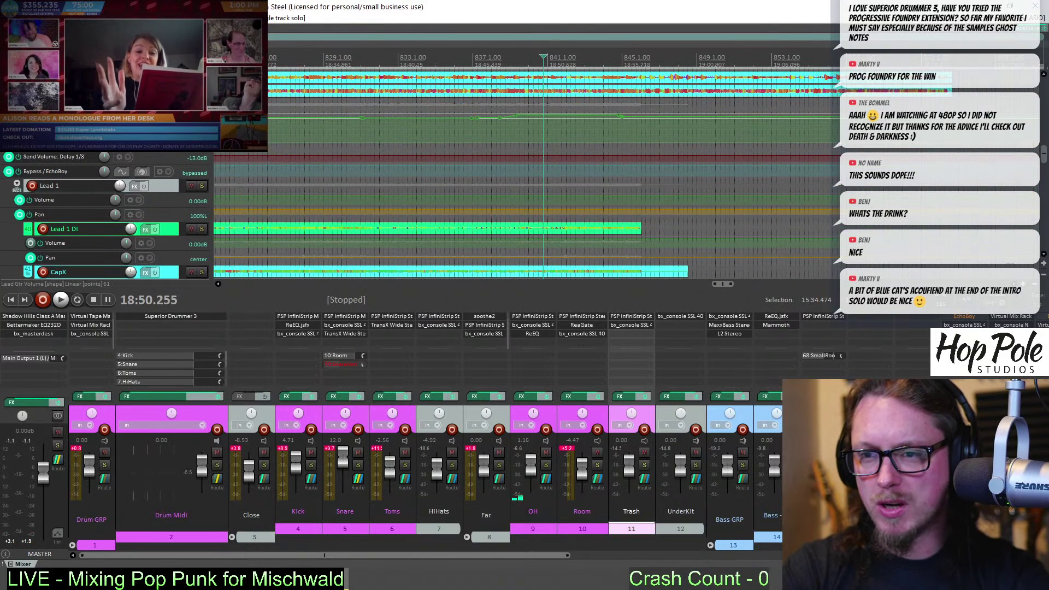
pyautogui.press('space')
pyautogui.click(500, 57)
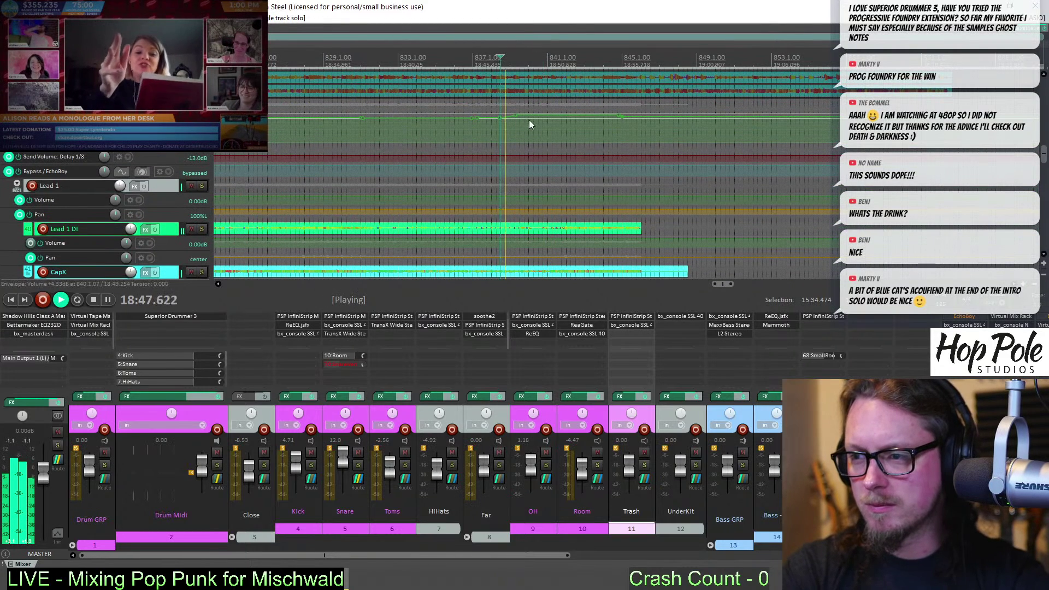
pyautogui.scroll(2, 608, 129)
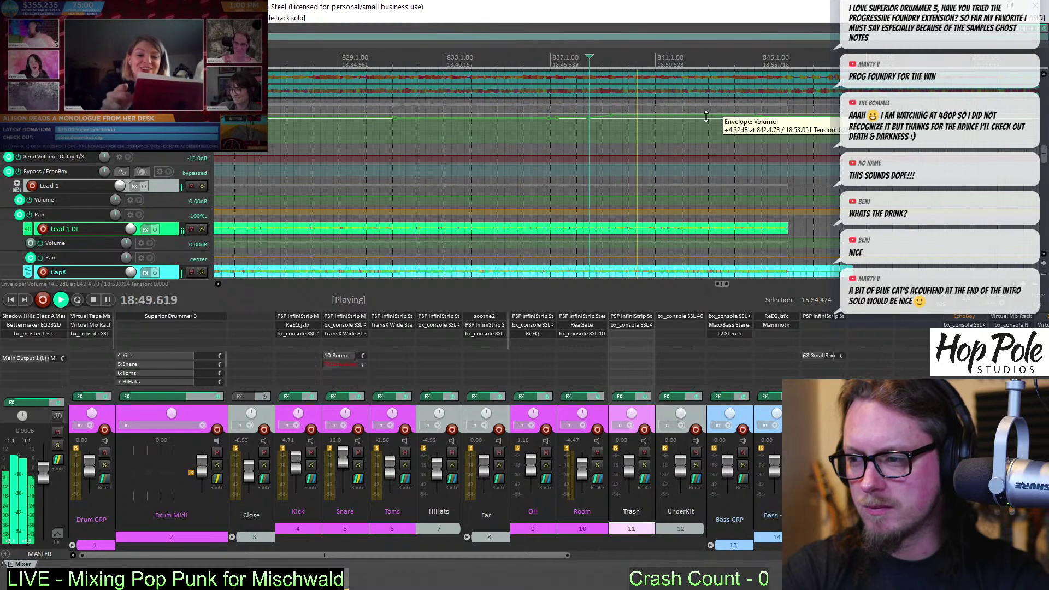
pyautogui.scroll(3, 702, 110)
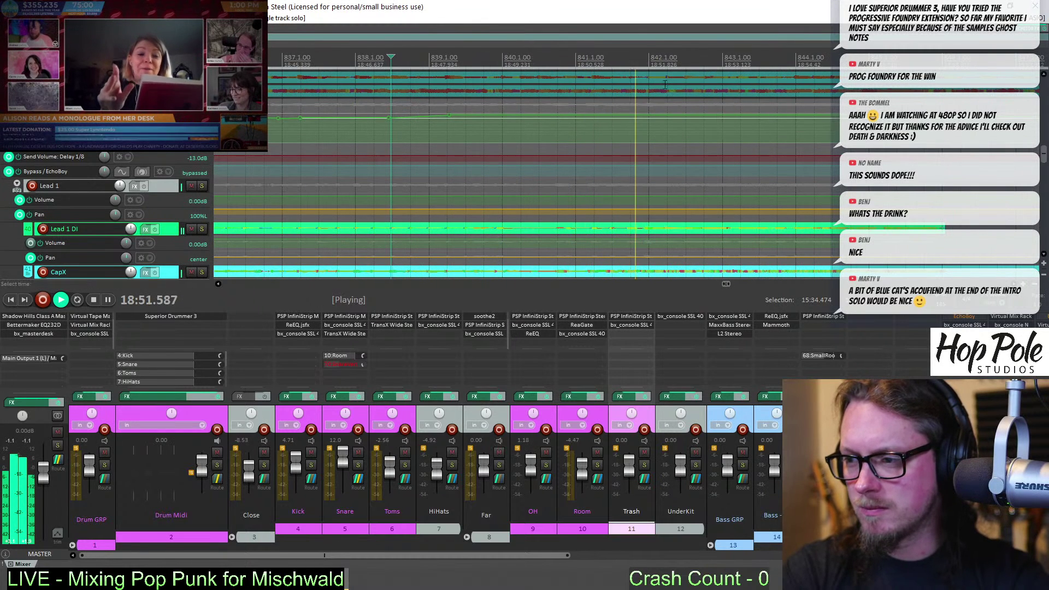
pyautogui.press('space')
# Lower the Lead Gtr volume envelope from about bar 842 and audition the change
pyautogui.click(642, 61)
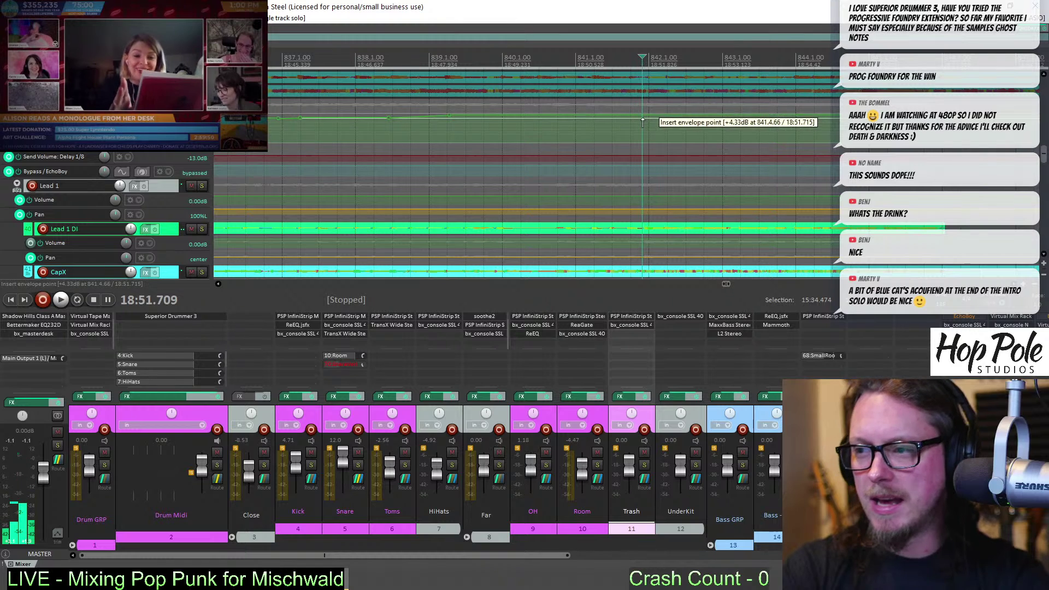
pyautogui.moveTo(648, 119); pyautogui.dragTo(657, 121)
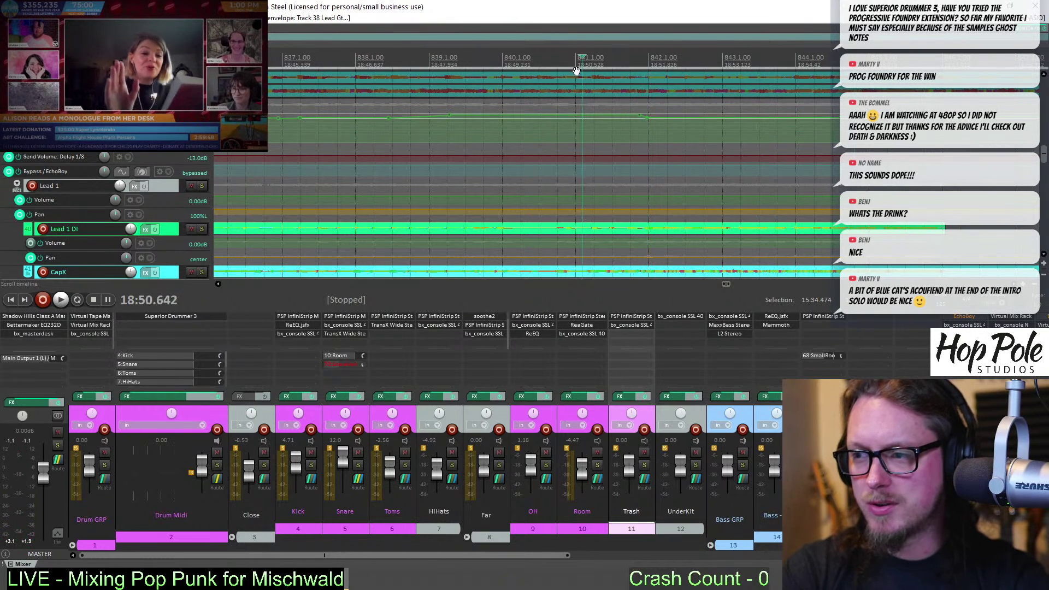
pyautogui.press('space')
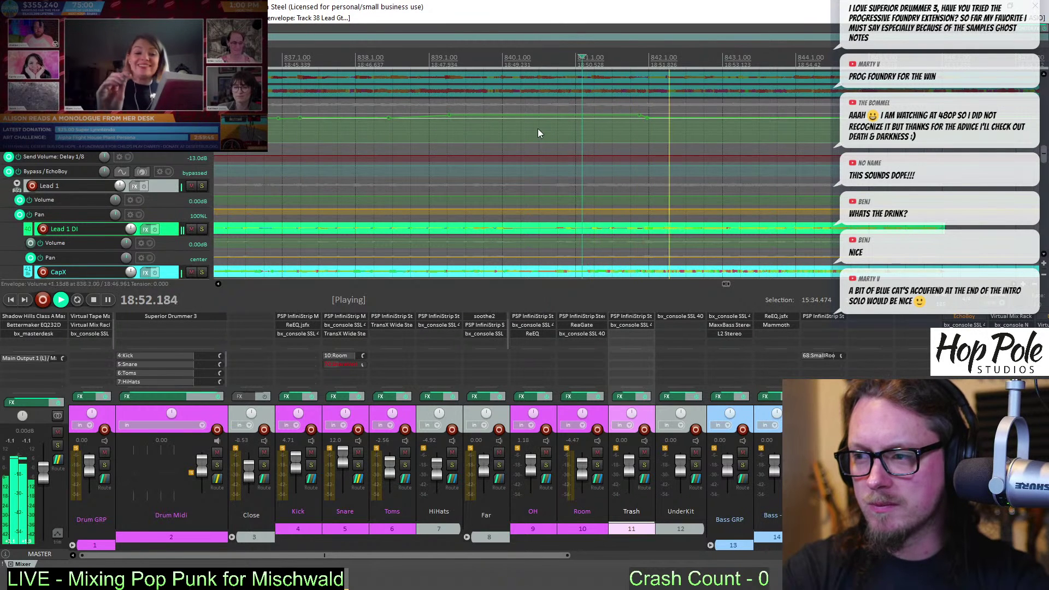
pyautogui.press('space')
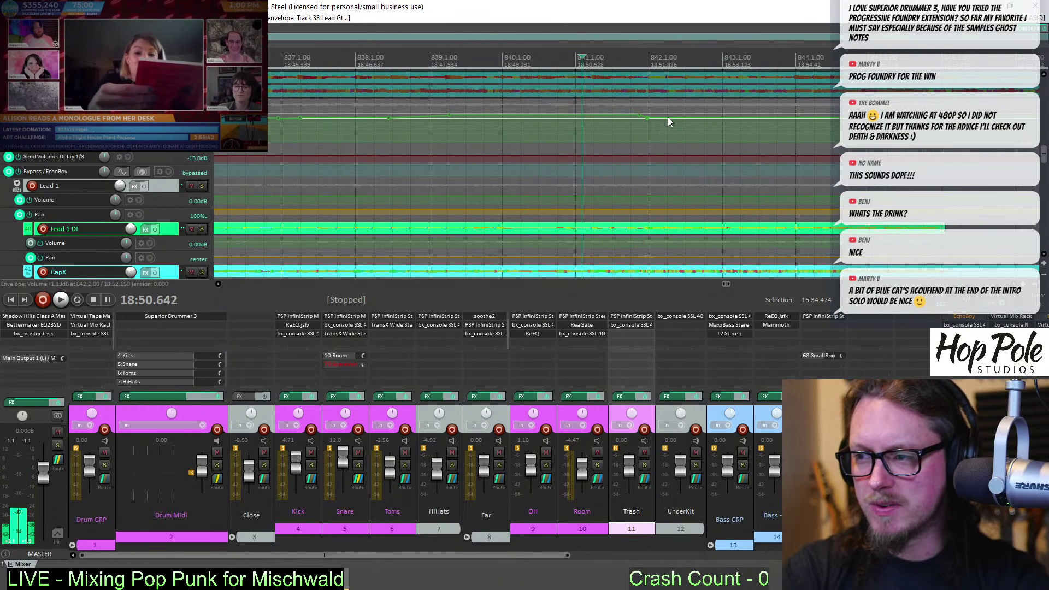
pyautogui.click(667, 117)
pyautogui.press('space')
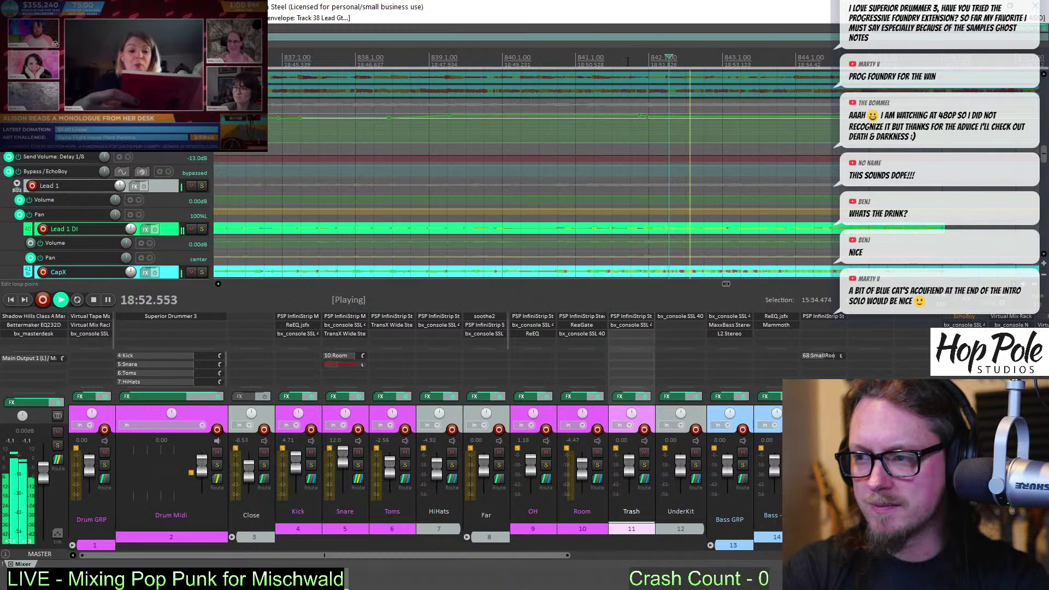
# Replay the full mix from just before bar 842 and set the lowered Lead Gtr volume envelope section to about +2.73 dB
pyautogui.click(627, 62)
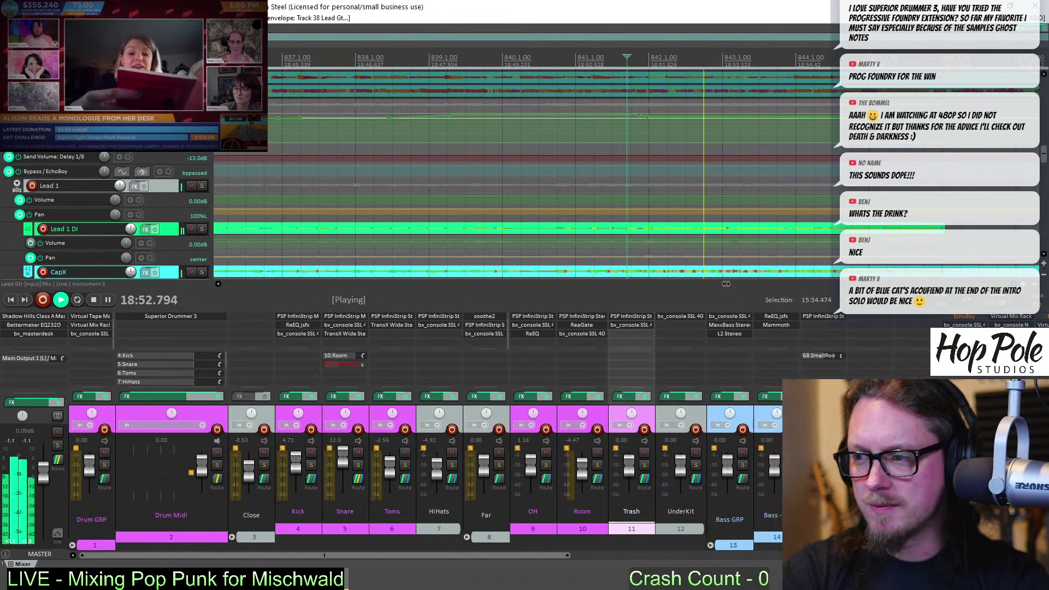
pyautogui.click(657, 93)
pyautogui.click(613, 60)
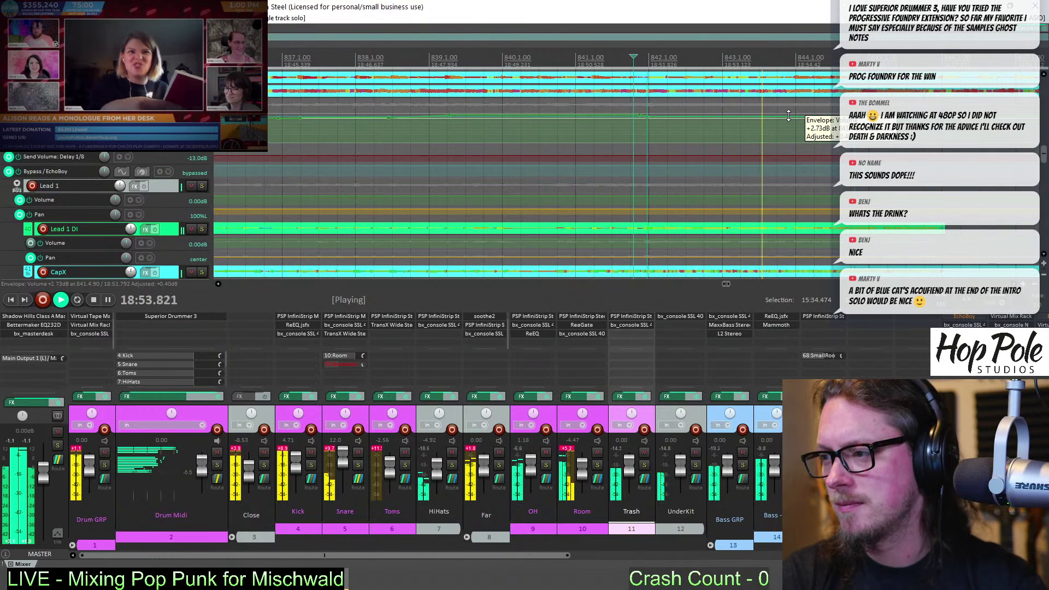
pyautogui.click(788, 116)
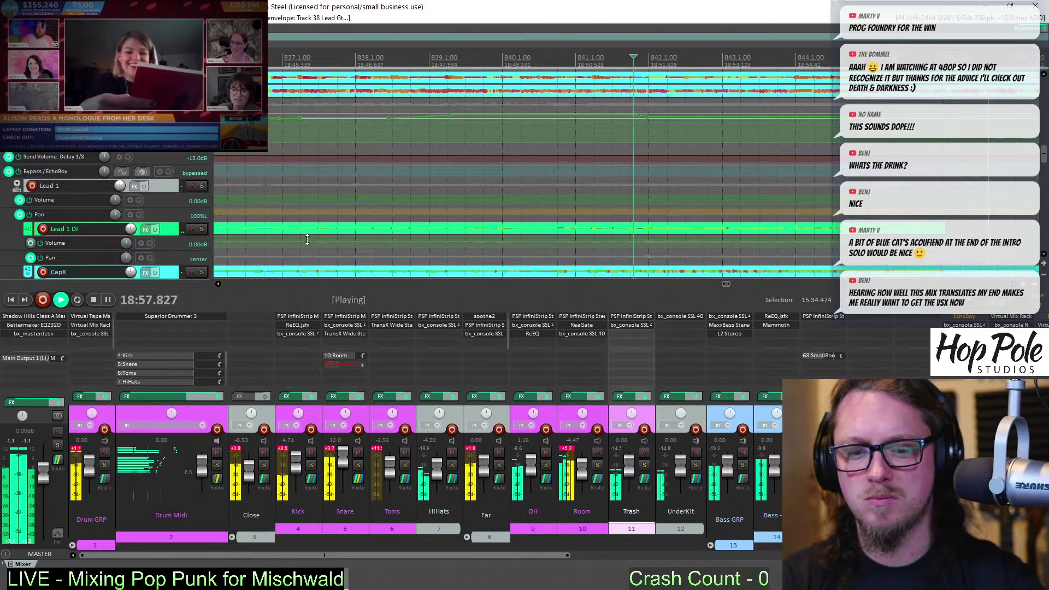
# Search the available effects for "acou" from the Close track and leave the plugin browser without adding anything
pyautogui.scroll(-2, 316, 235)
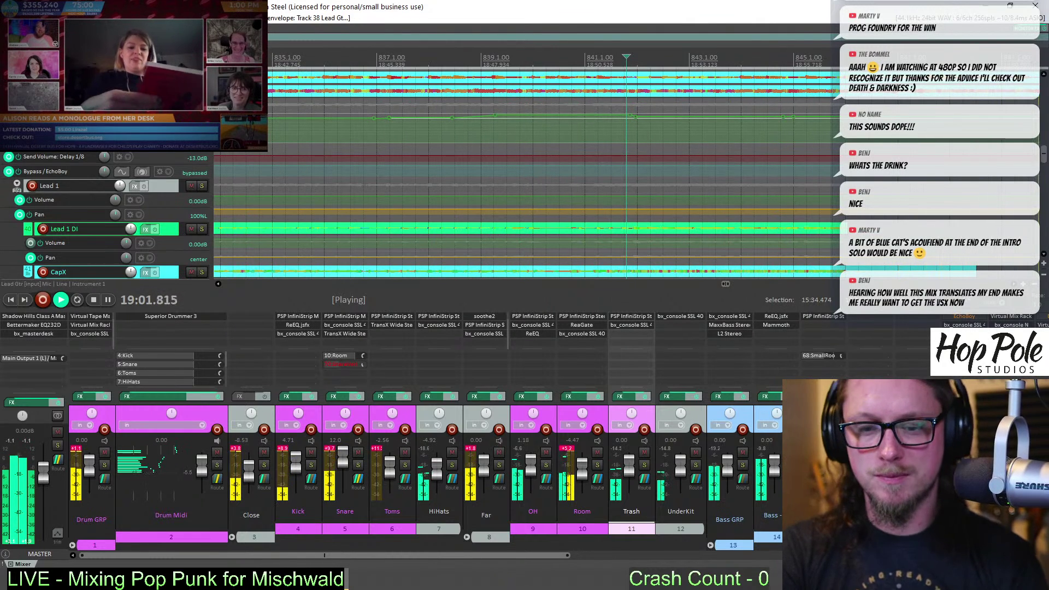
pyautogui.scroll(-2, 636, 147)
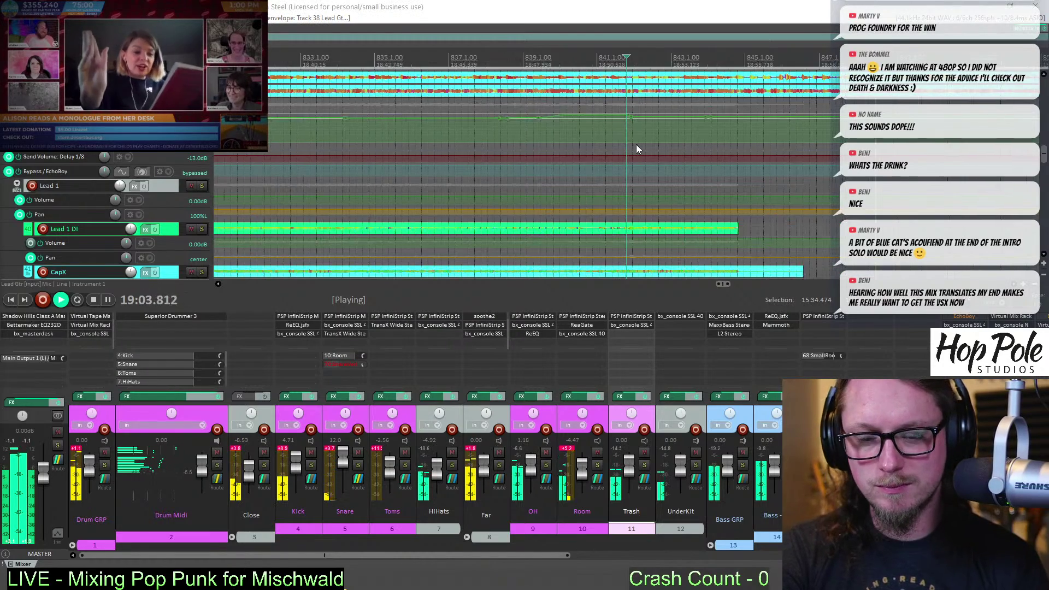
pyautogui.scroll(-12, 635, 144)
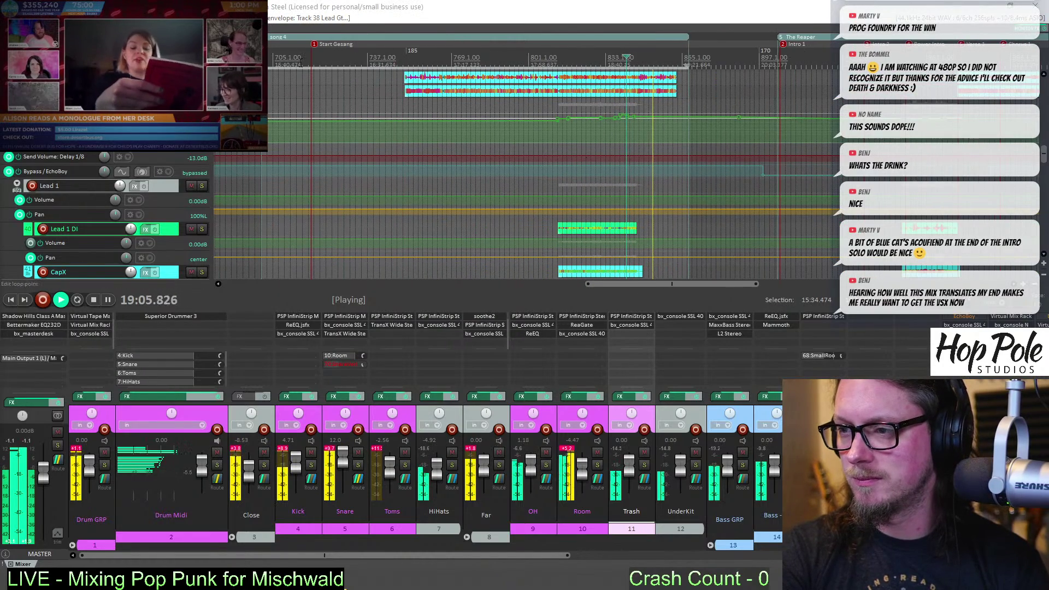
pyautogui.doubleClick(250, 323)
pyautogui.write('acou')
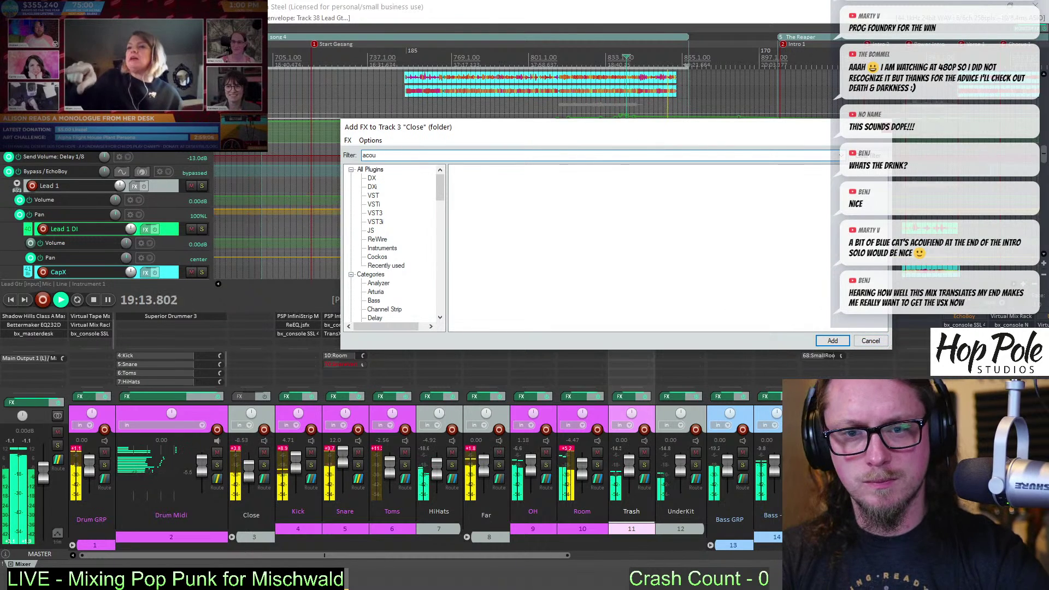
pyautogui.click(880, 343)
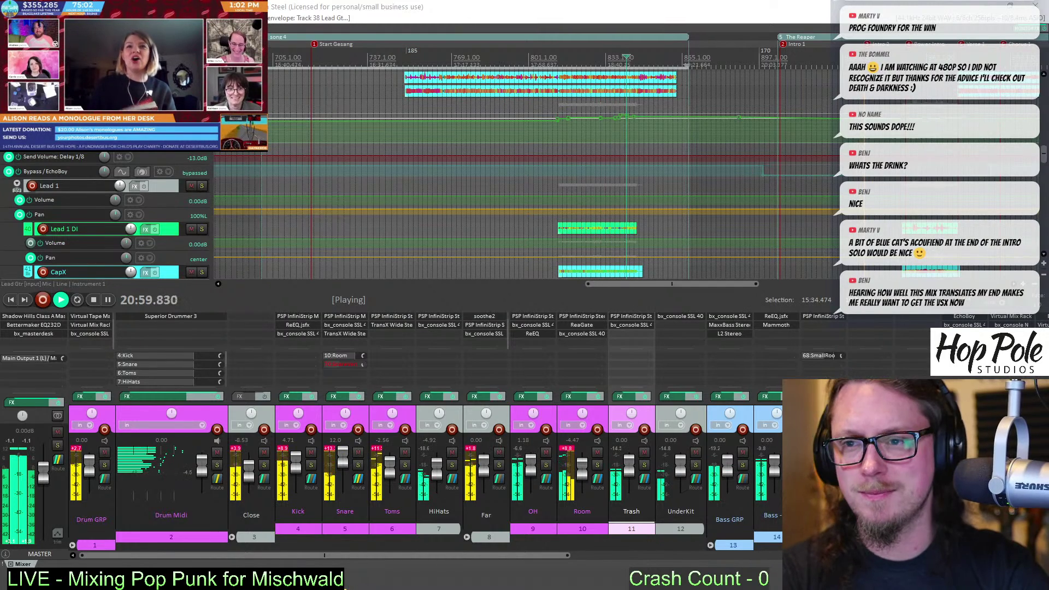
# Re-scan the VST plug-in folders in the preferences and accept the settings
pyautogui.hotkey('alt', 'o')
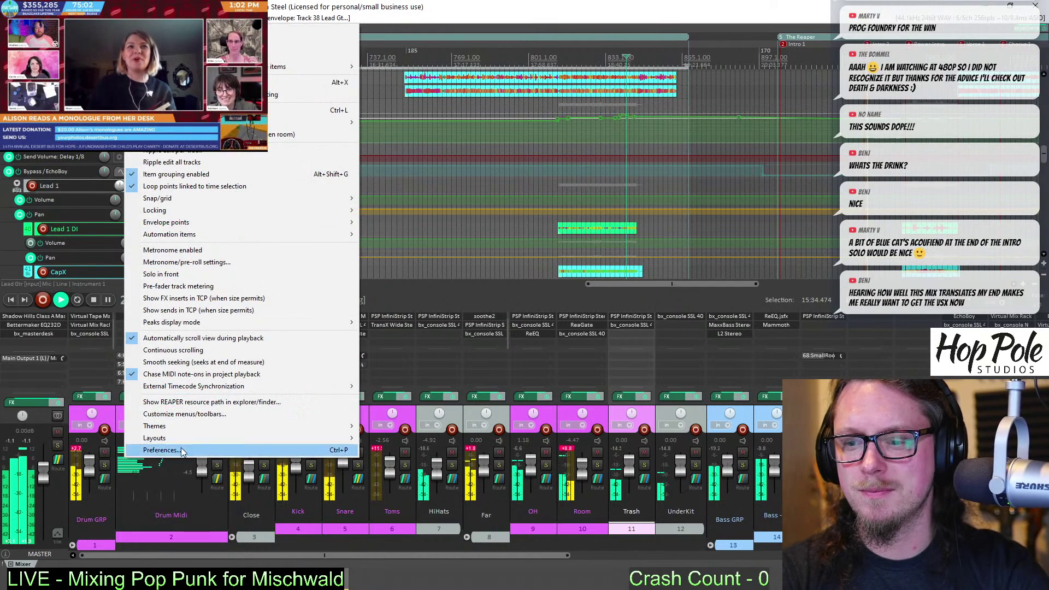
pyautogui.click(164, 450)
pyautogui.scroll(-5, 323, 306)
pyautogui.click(304, 319)
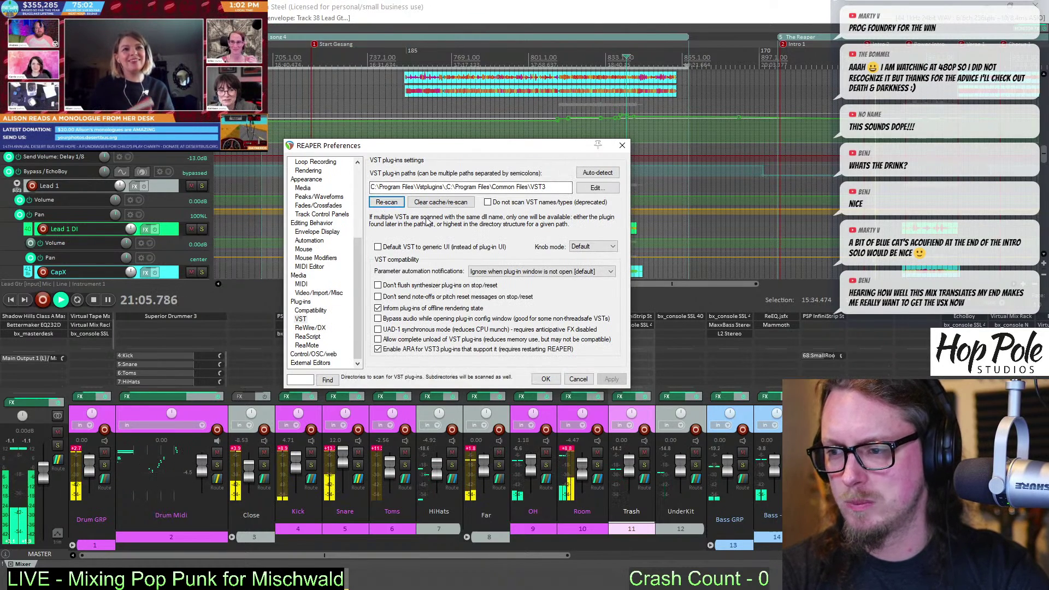
pyautogui.click(545, 379)
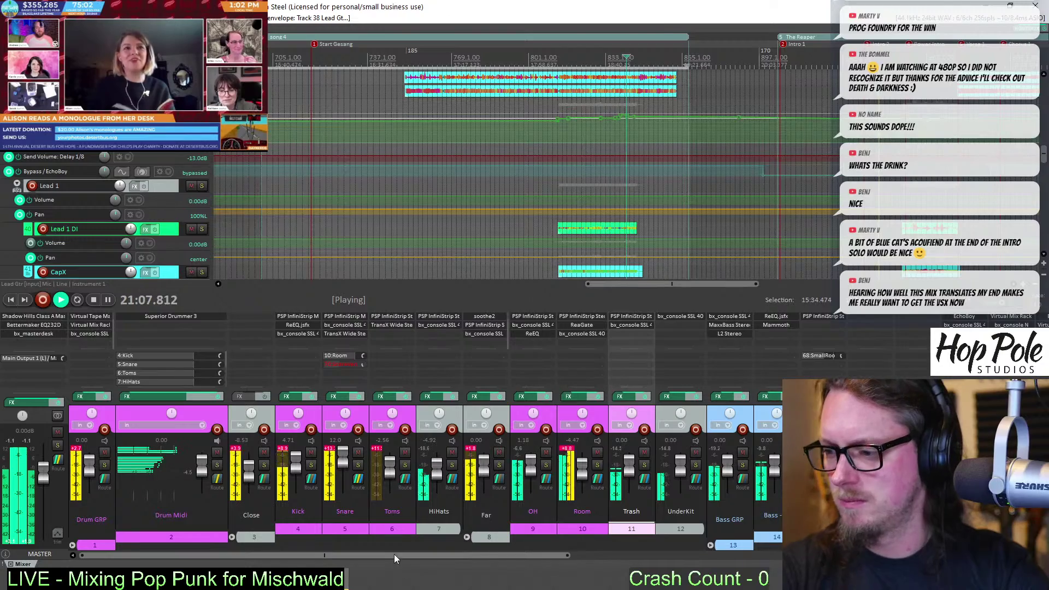
# Search the available effects for "acou" from the Lead2 Gtr track and leave the plugin browser without adding anything
pyautogui.scroll(-5, 541, 75)
pyautogui.scroll(3, 540, 75)
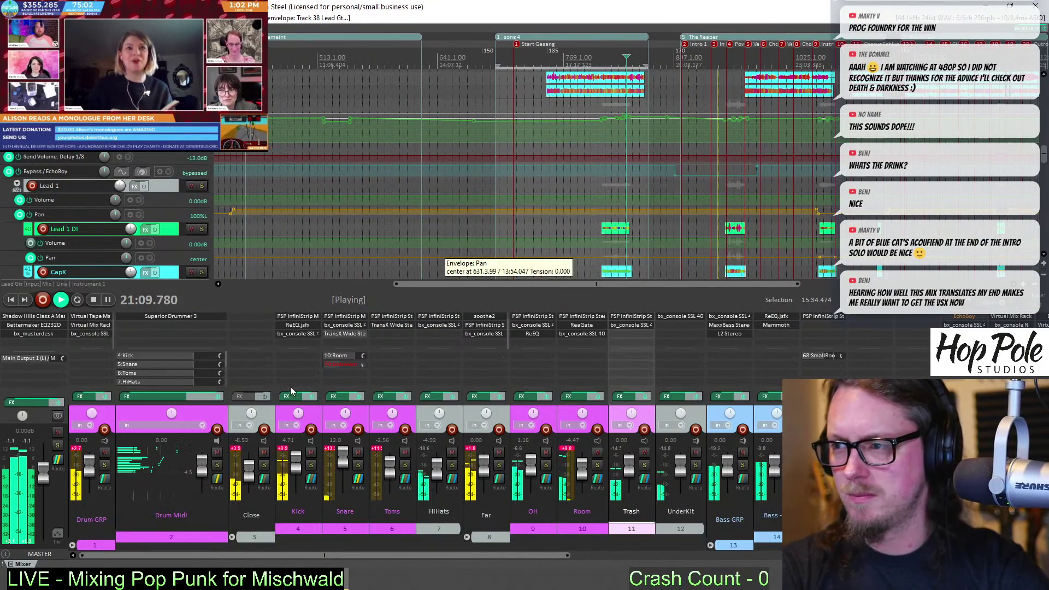
pyautogui.moveTo(431, 555); pyautogui.dragTo(754, 560)
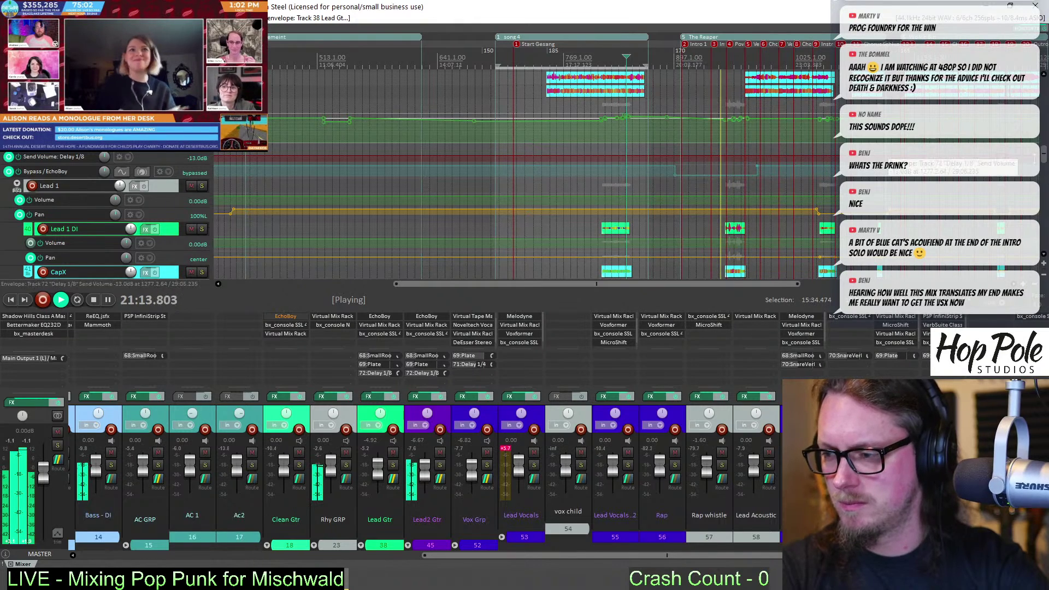
pyautogui.moveTo(1043, 156); pyautogui.dragTo(1044, 192)
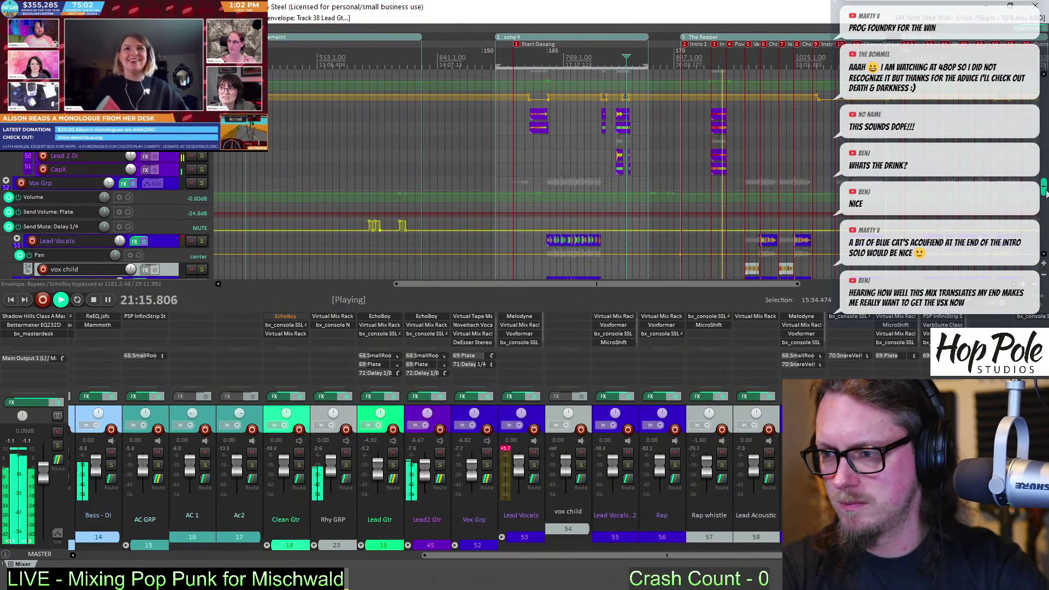
pyautogui.doubleClick(428, 343)
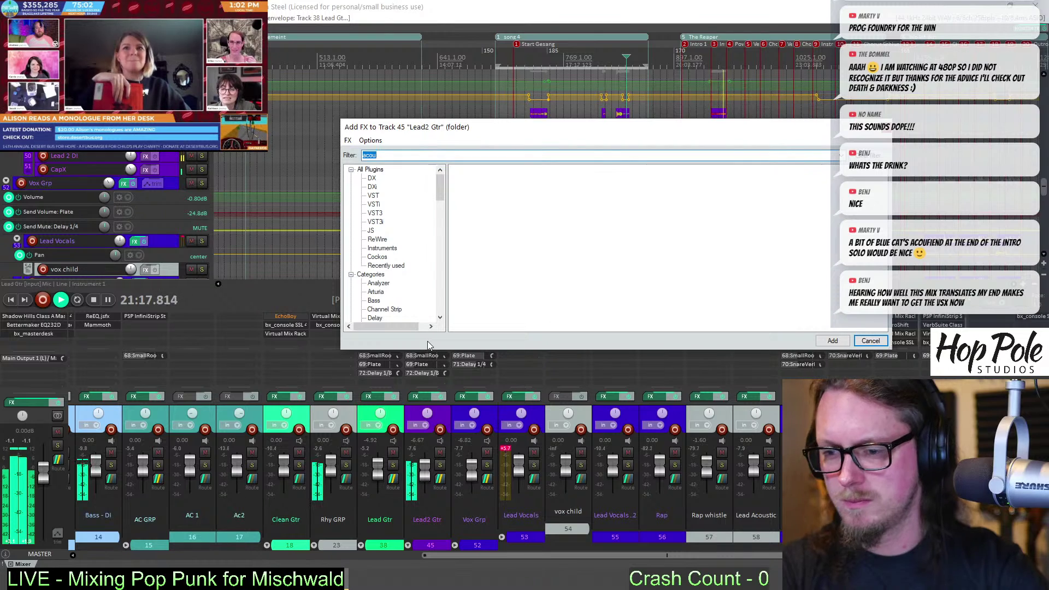
pyautogui.write('acou')
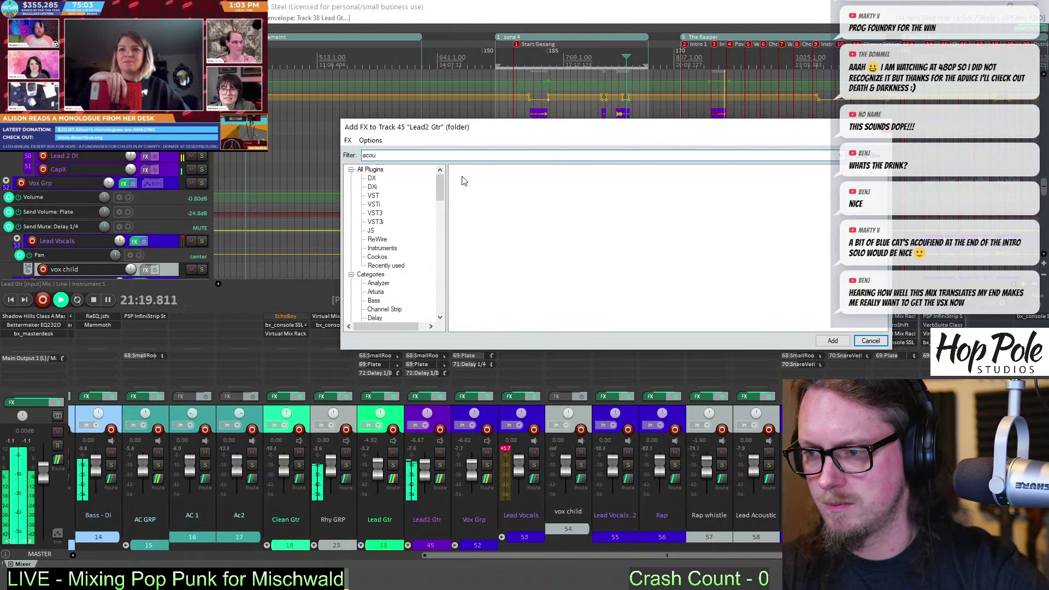
pyautogui.hotkey('ctrl', 'a')
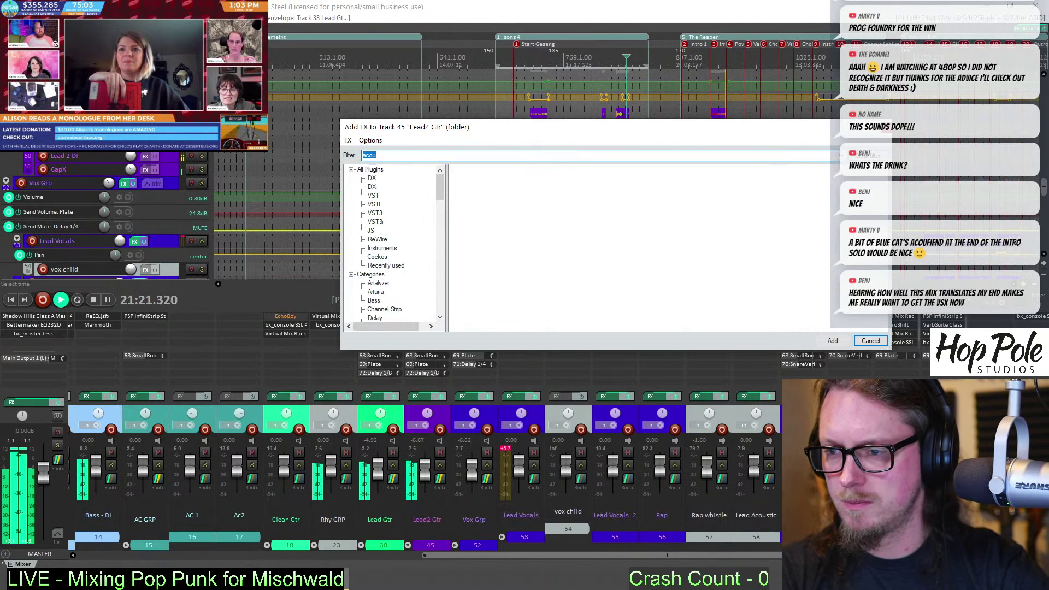
pyautogui.click(869, 341)
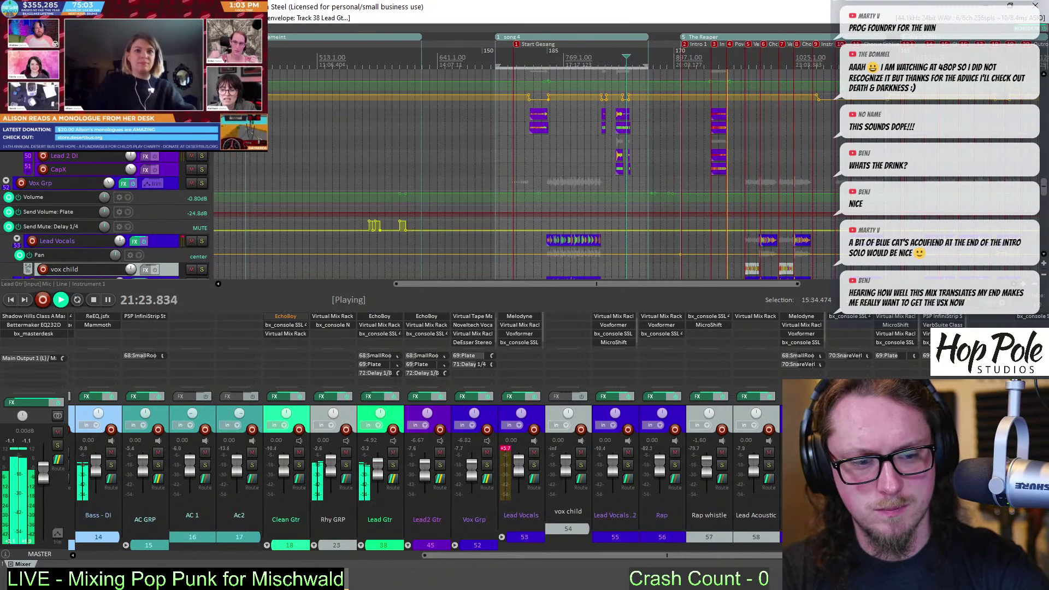
# Re-scan the VST plug-in folders in the preferences twice, leaving the other settings as they are
pyautogui.click(136, 12)
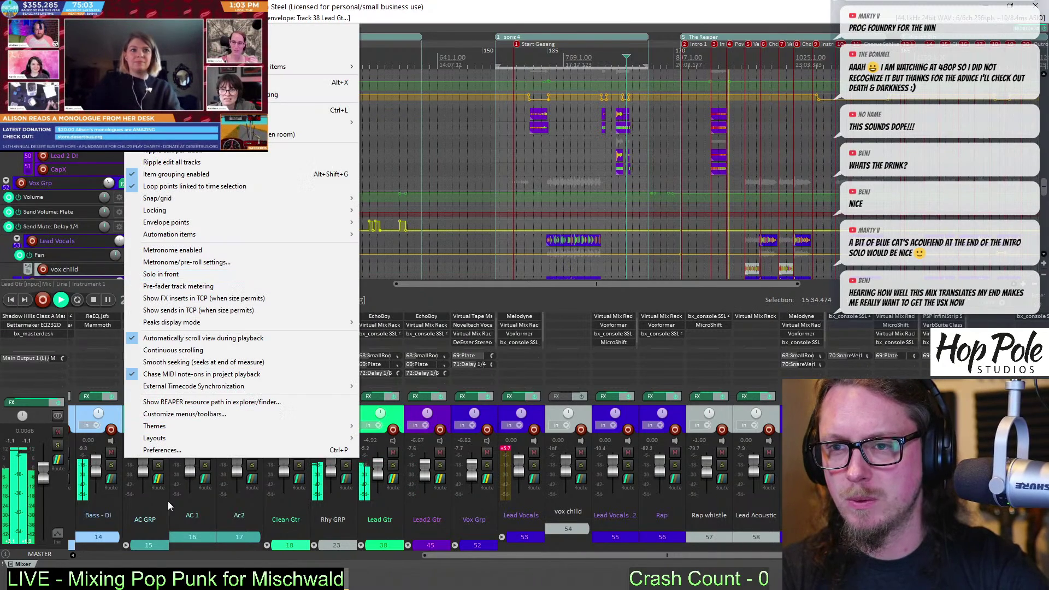
pyautogui.click(164, 452)
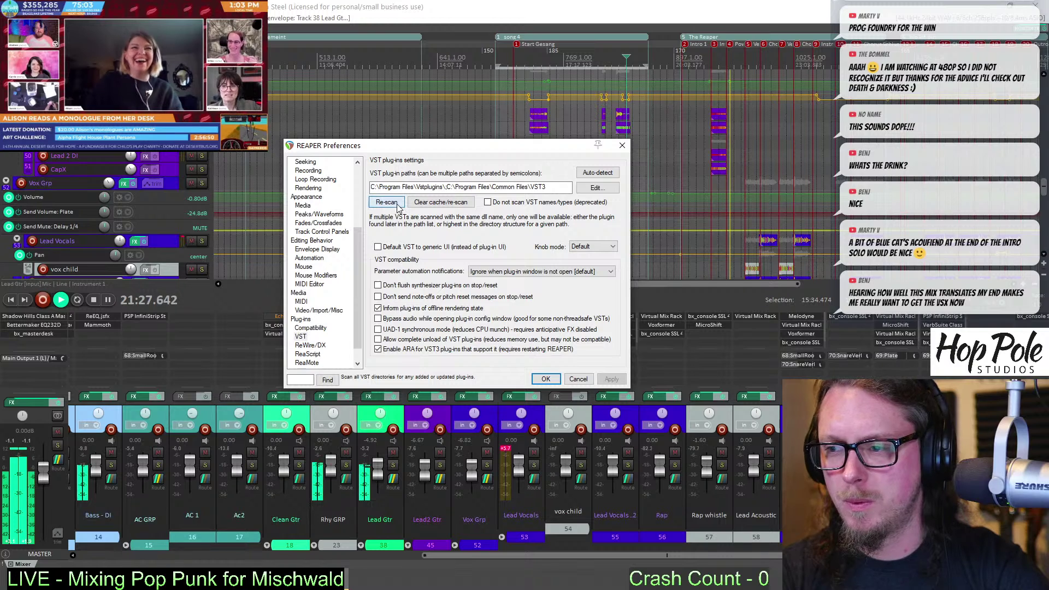
pyautogui.click(579, 381)
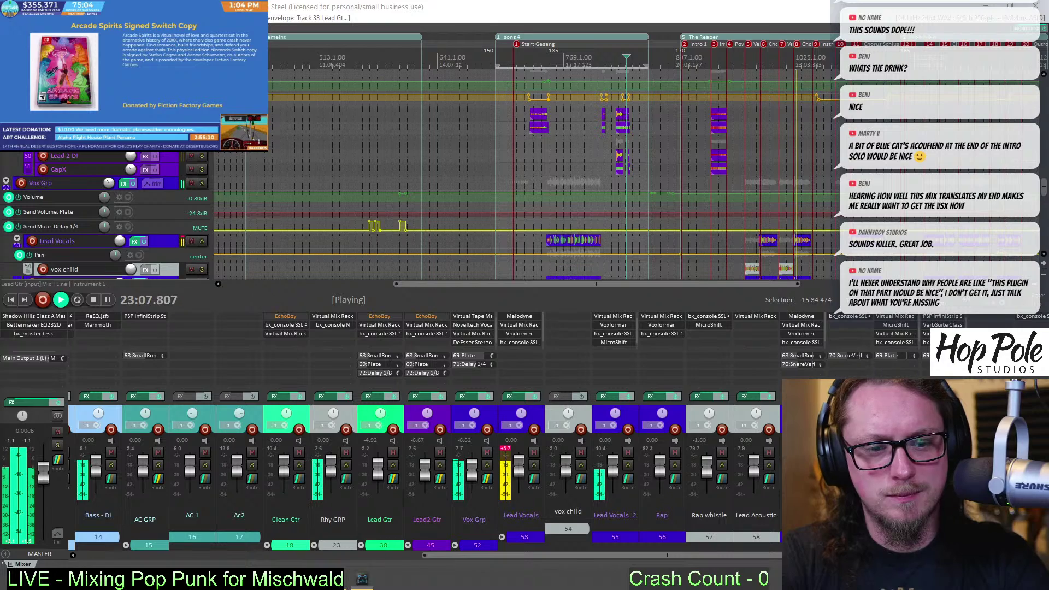
pyautogui.scroll(2, 627, 284)
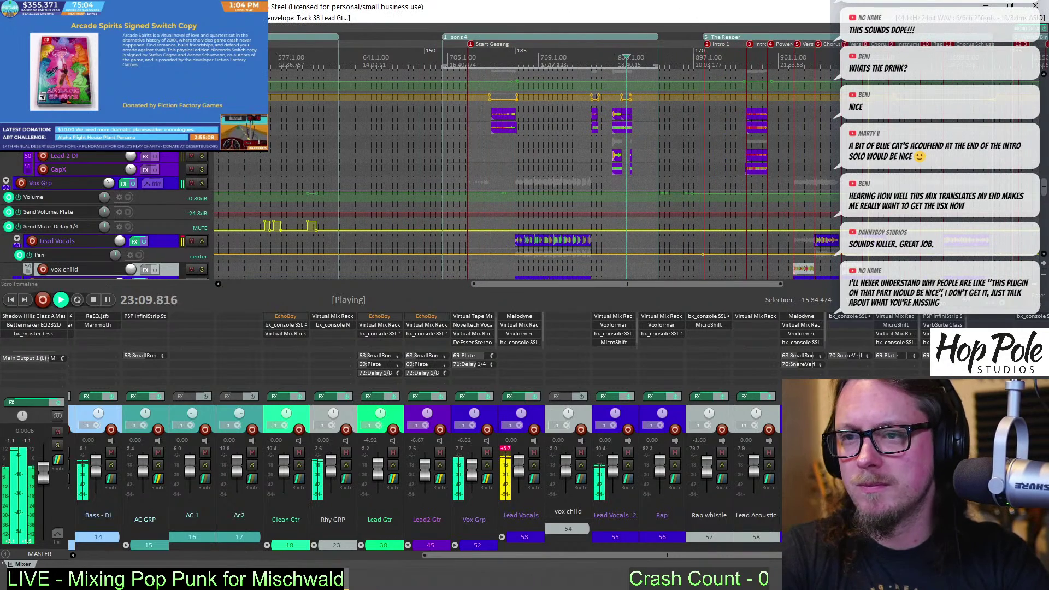
pyautogui.click(133, 17)
pyautogui.click(188, 449)
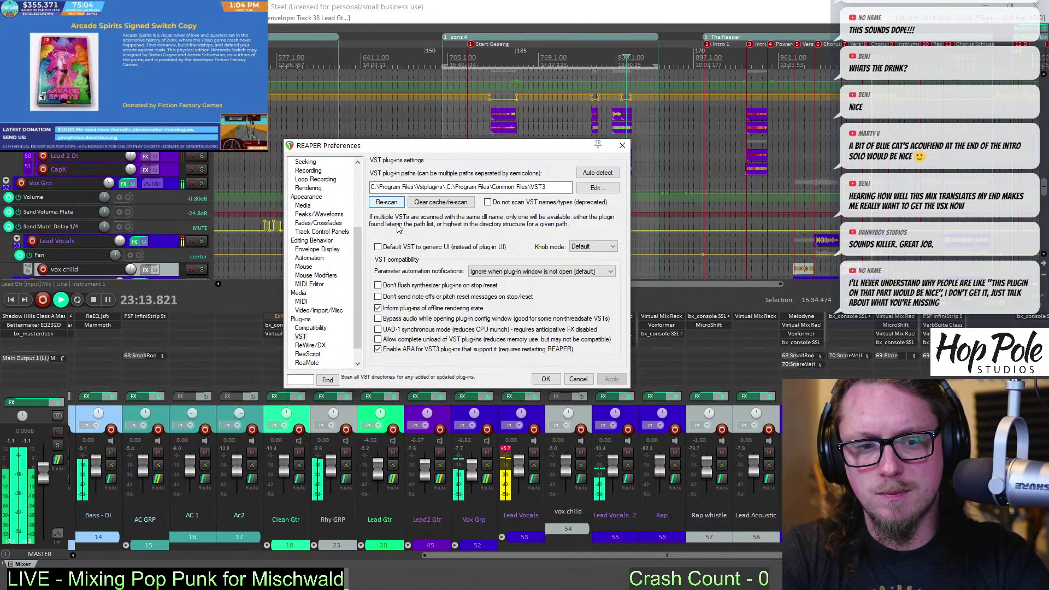
pyautogui.click(386, 202)
pyautogui.press('Escape')
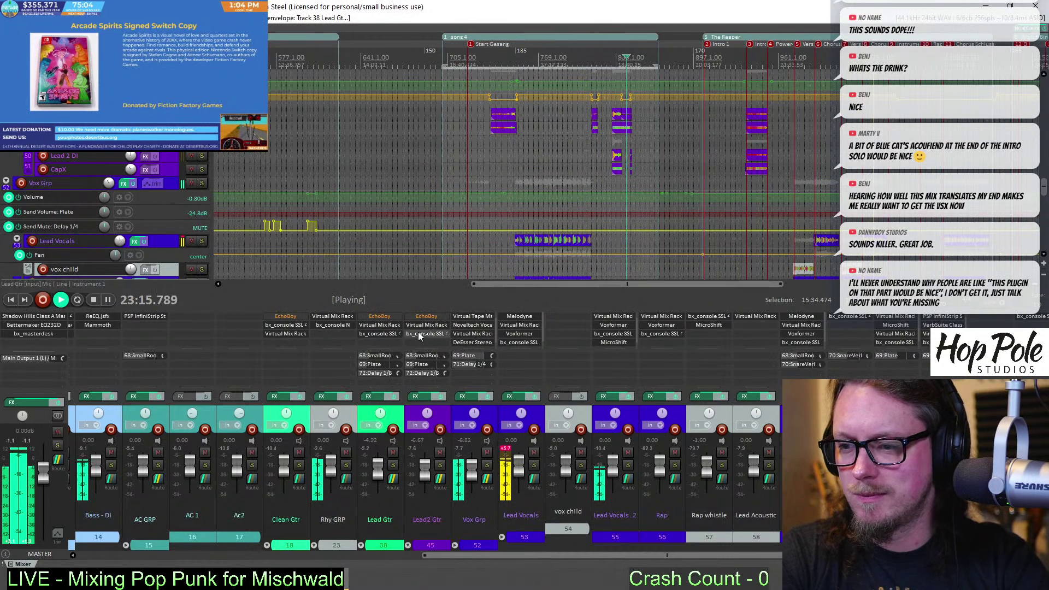
# Stop playback and add the VST3 effect Blue Cat's AcouFiend to the Lead2 Gtr track
pyautogui.doubleClick(420, 340)
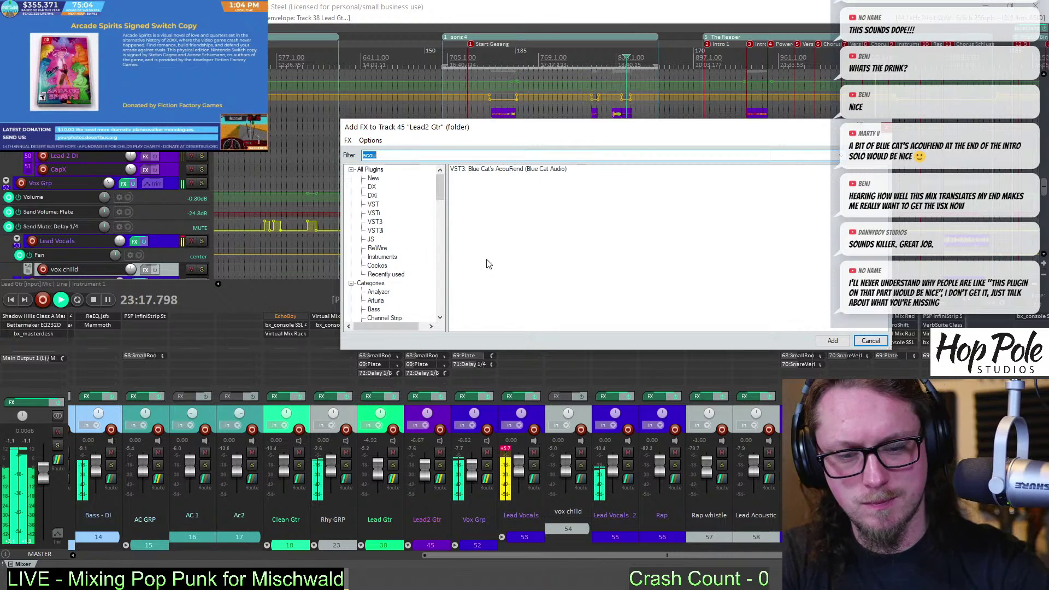
pyautogui.click(870, 340)
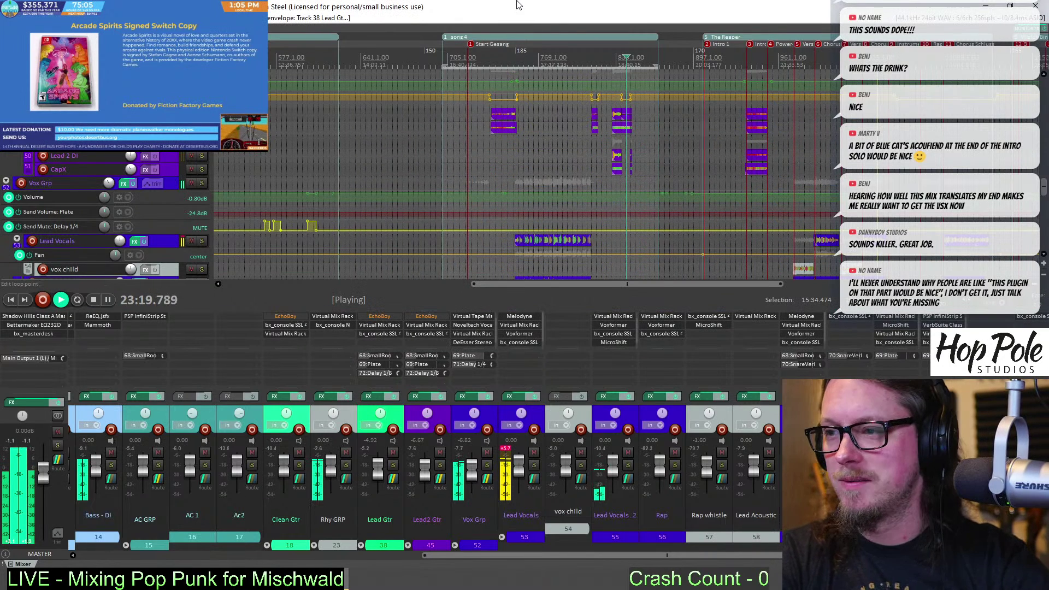
pyautogui.press('space')
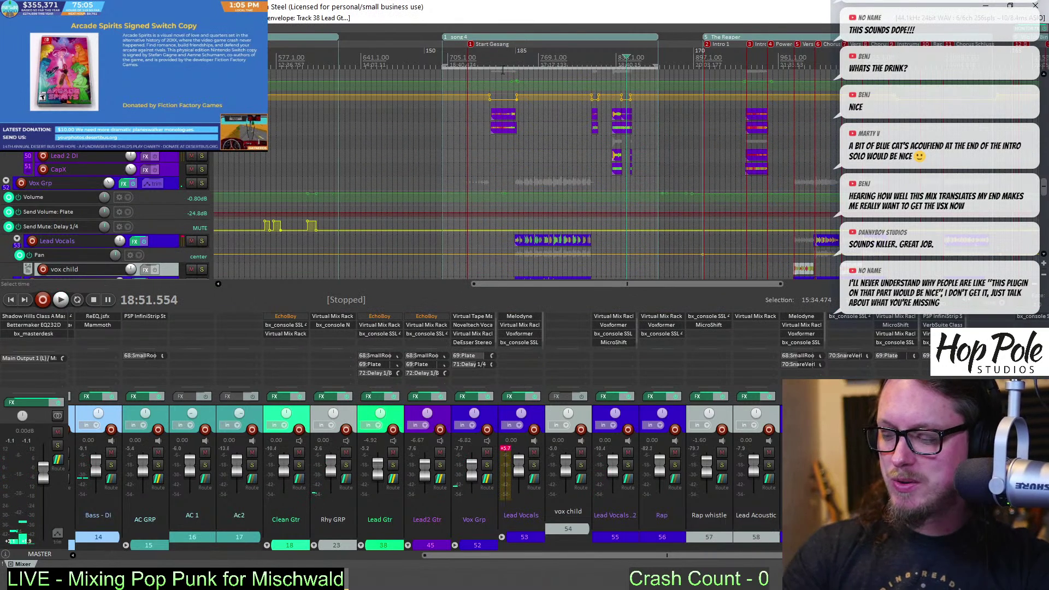
pyautogui.doubleClick(422, 339)
pyautogui.write('acou')
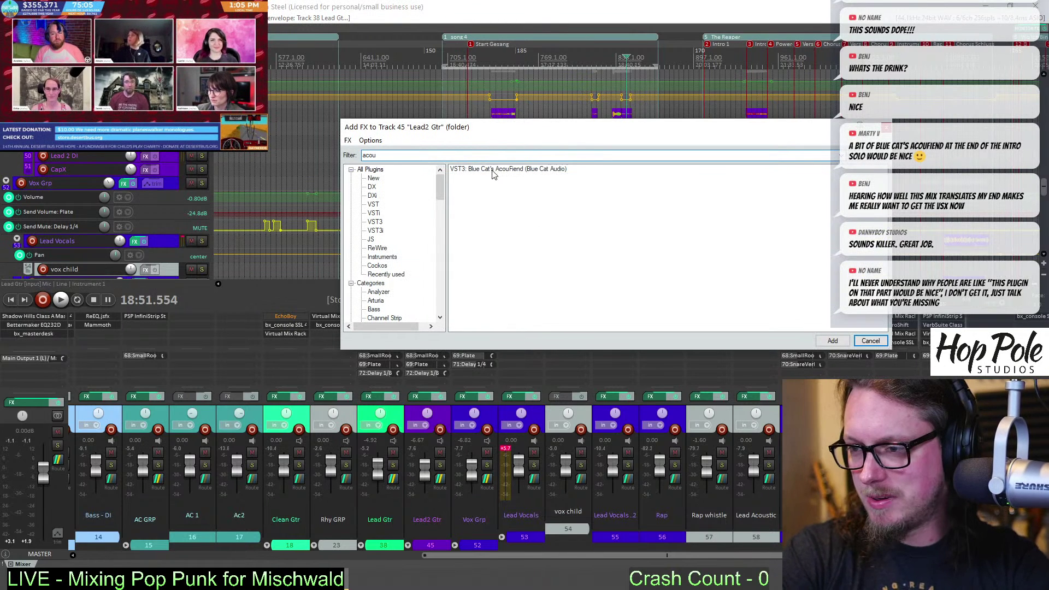
pyautogui.click(494, 171)
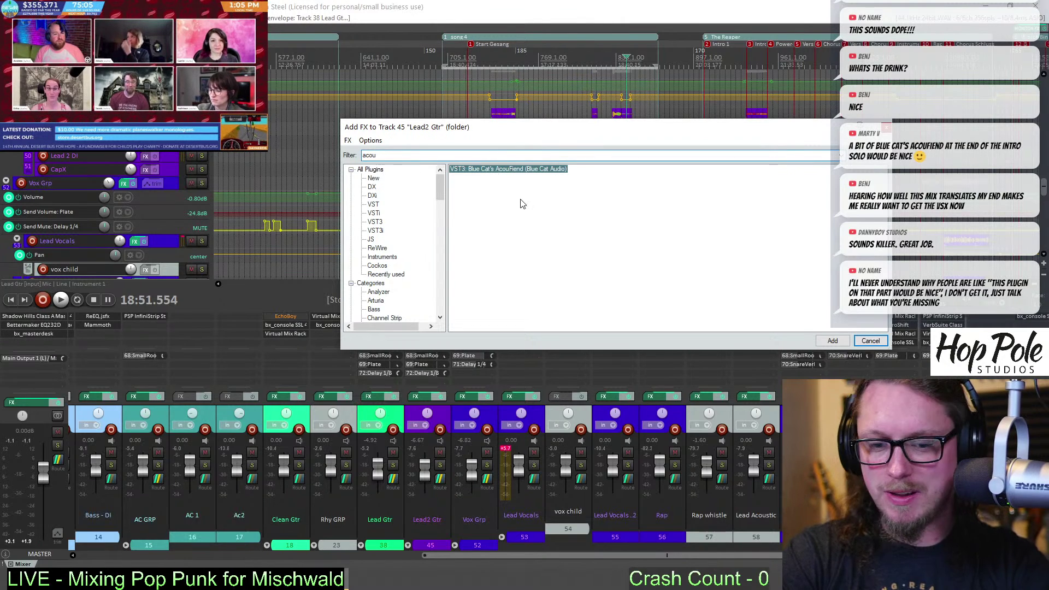
pyautogui.press('Return')
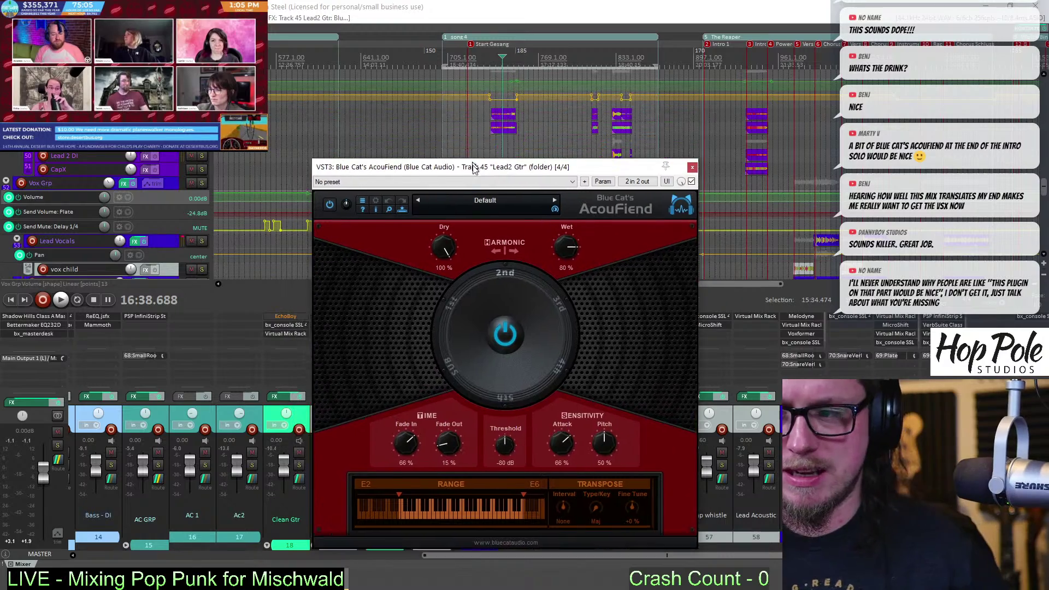
# Place the AcouFiend window clear of the arrangement and locate the Lead2 Gtr clips around bars 733 to 750
pyautogui.scroll(3, 470, 98)
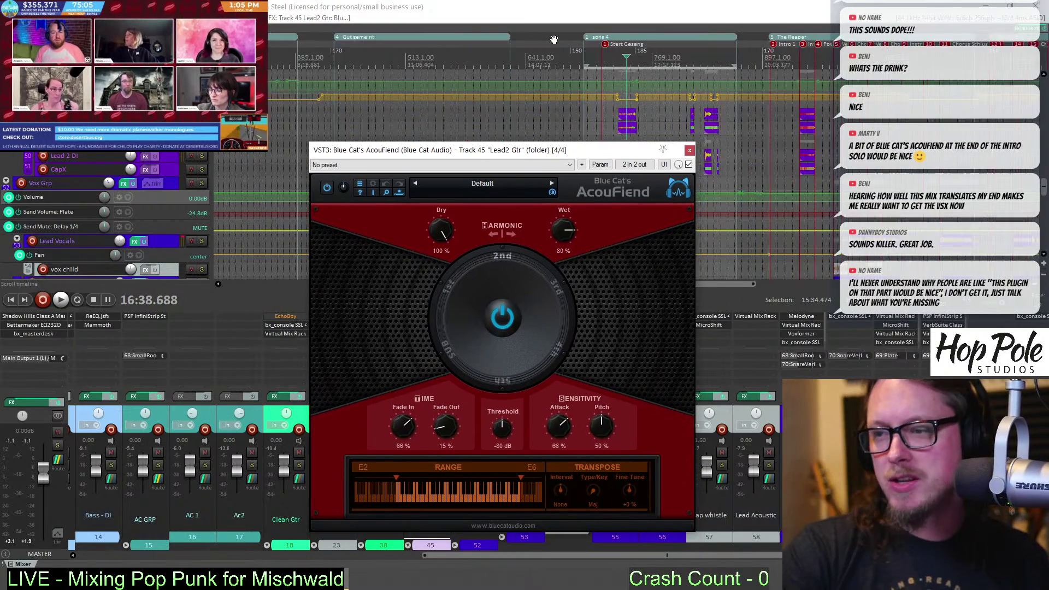
pyautogui.moveTo(507, 153); pyautogui.dragTo(445, 125)
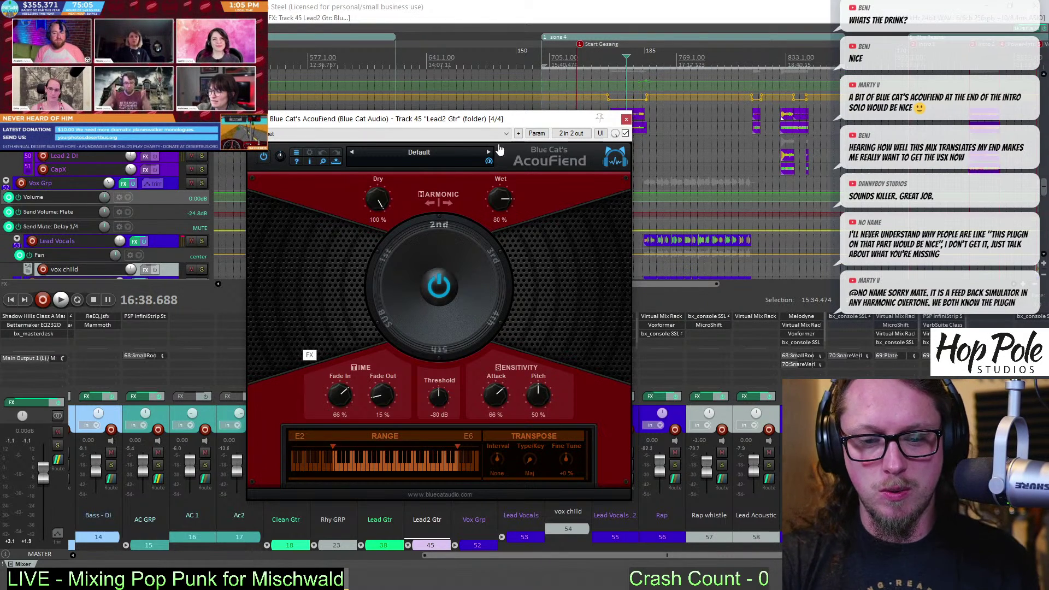
pyautogui.moveTo(452, 123); pyautogui.dragTo(473, 284)
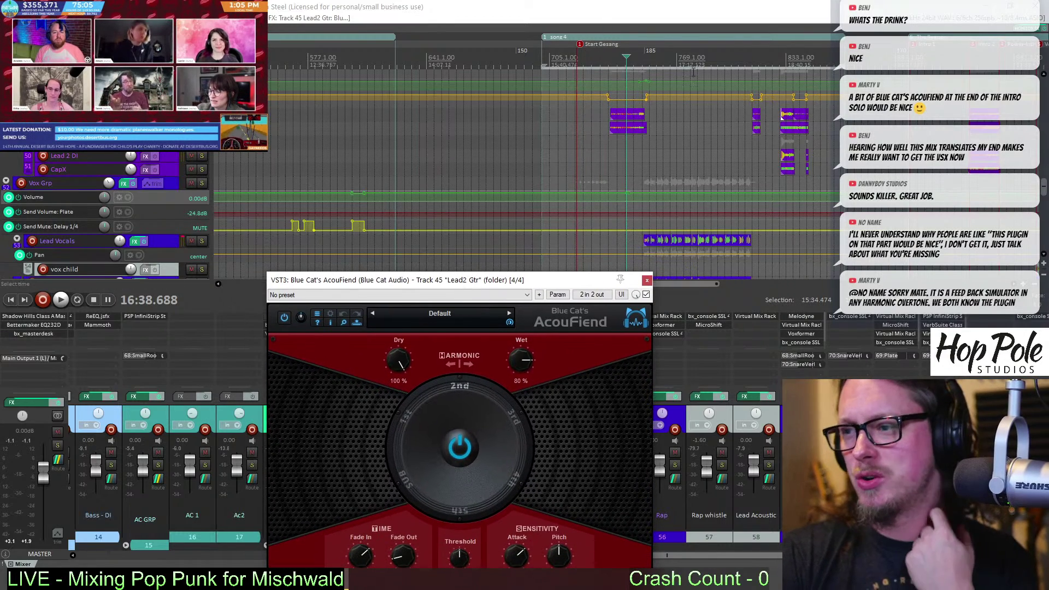
pyautogui.moveTo(1044, 190); pyautogui.dragTo(1044, 217)
pyautogui.scroll(-5, 660, 122)
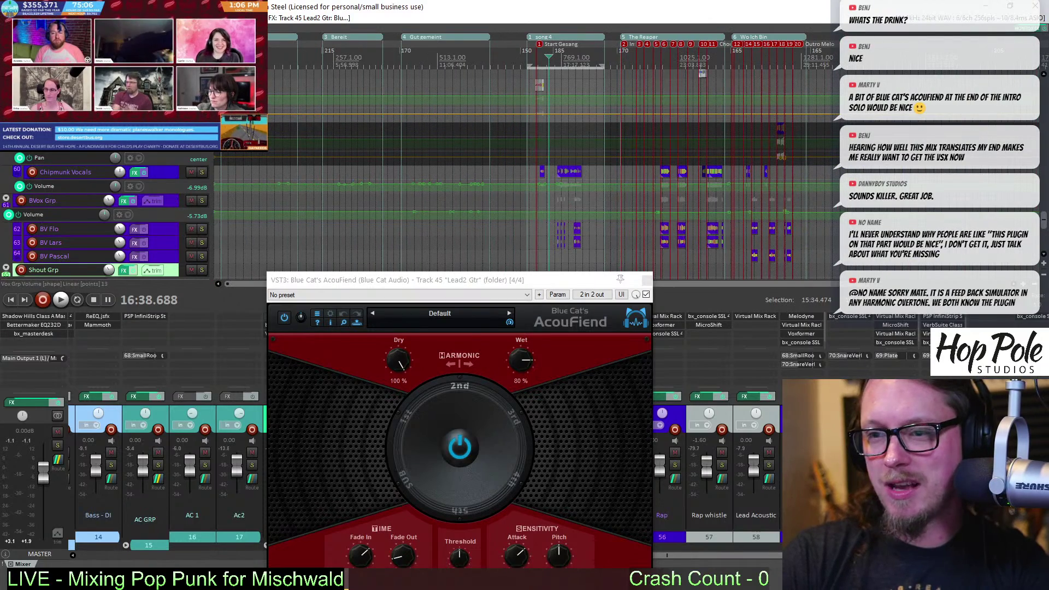
pyautogui.scroll(5, 542, 117)
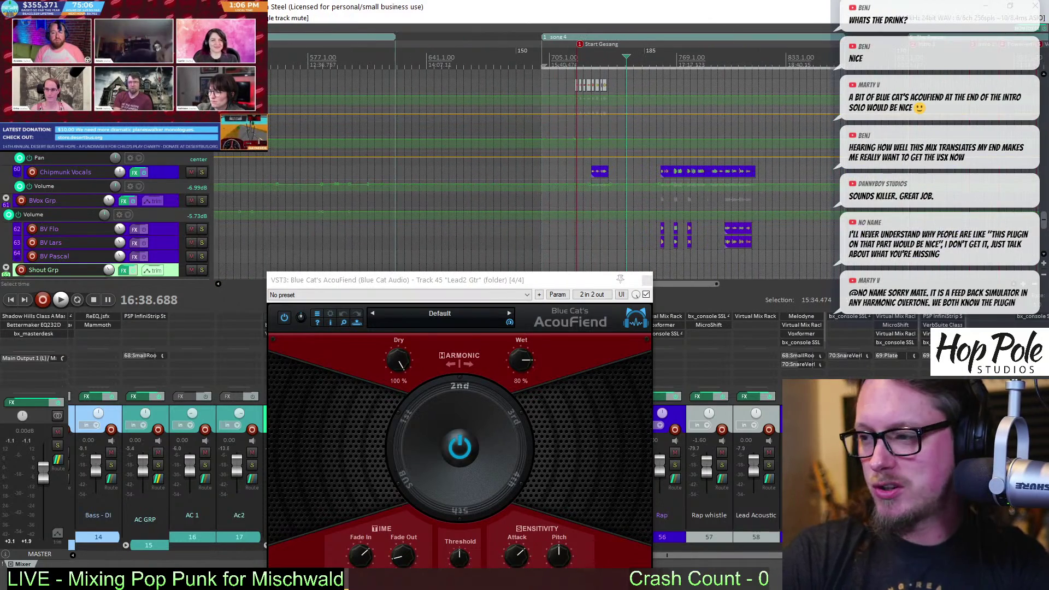
pyautogui.moveTo(1044, 219); pyautogui.dragTo(1043, 168)
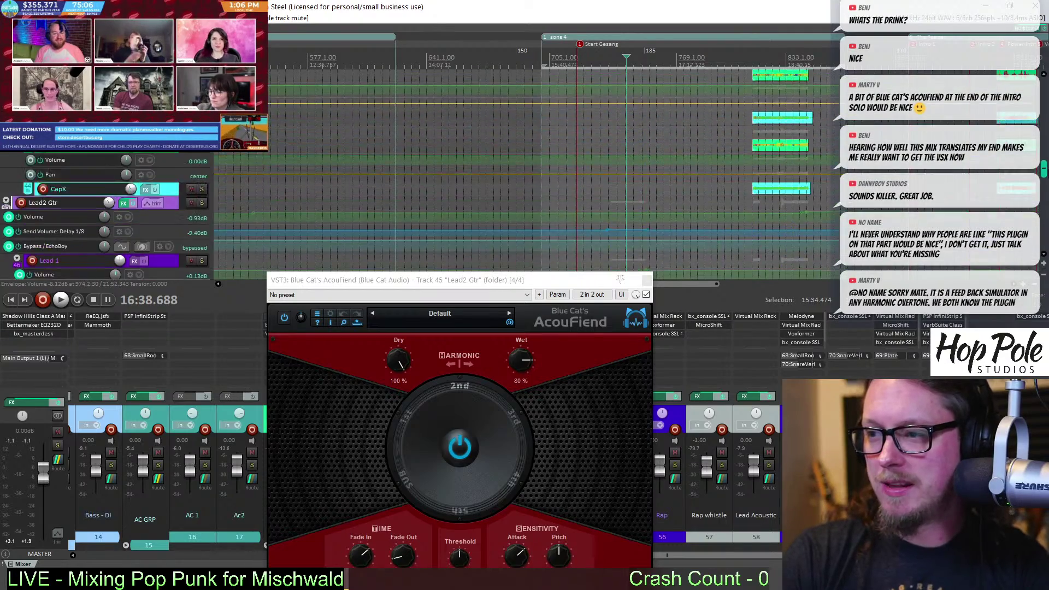
pyautogui.scroll(-3, 616, 164)
pyautogui.scroll(10, 637, 58)
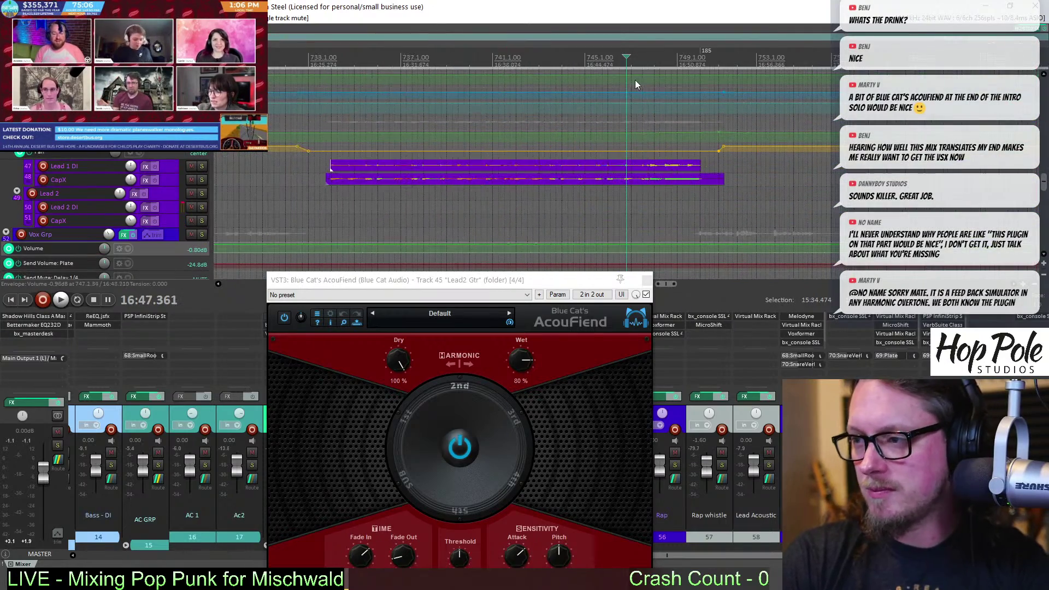
# Move AcouFiend up to the second slot of the Lead2 Gtr effects chain, directly after EchoBoy
pyautogui.moveTo(408, 279); pyautogui.dragTo(689, 71)
pyautogui.moveTo(431, 344); pyautogui.dragTo(432, 325)
pyautogui.moveTo(644, 70); pyautogui.dragTo(300, 234)
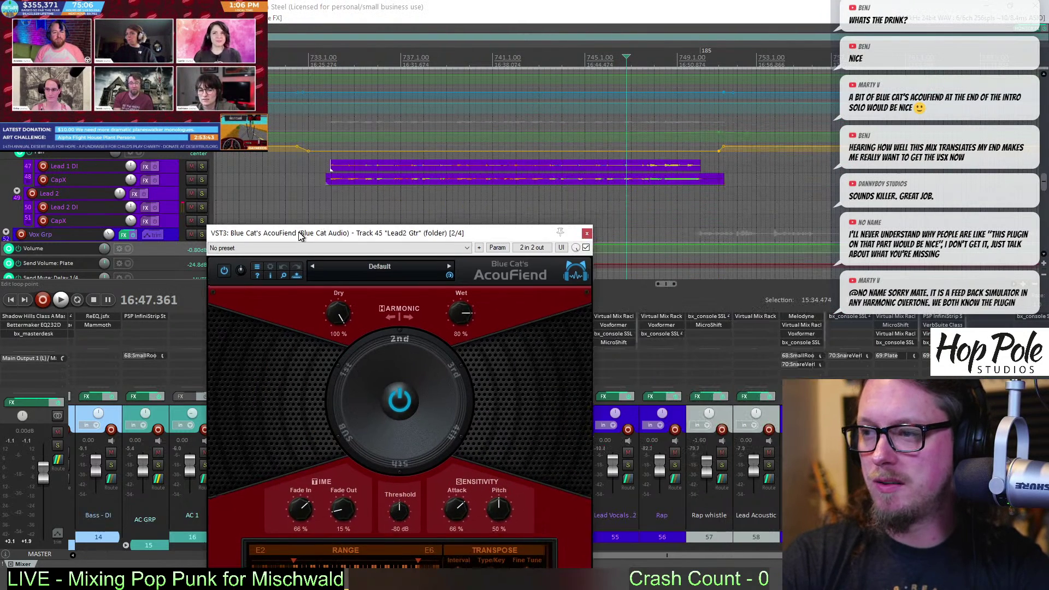
# Play the mix from the start of the Lead2 Gtr clips at about bar 733 to audition AcouFiend
pyautogui.click(619, 63)
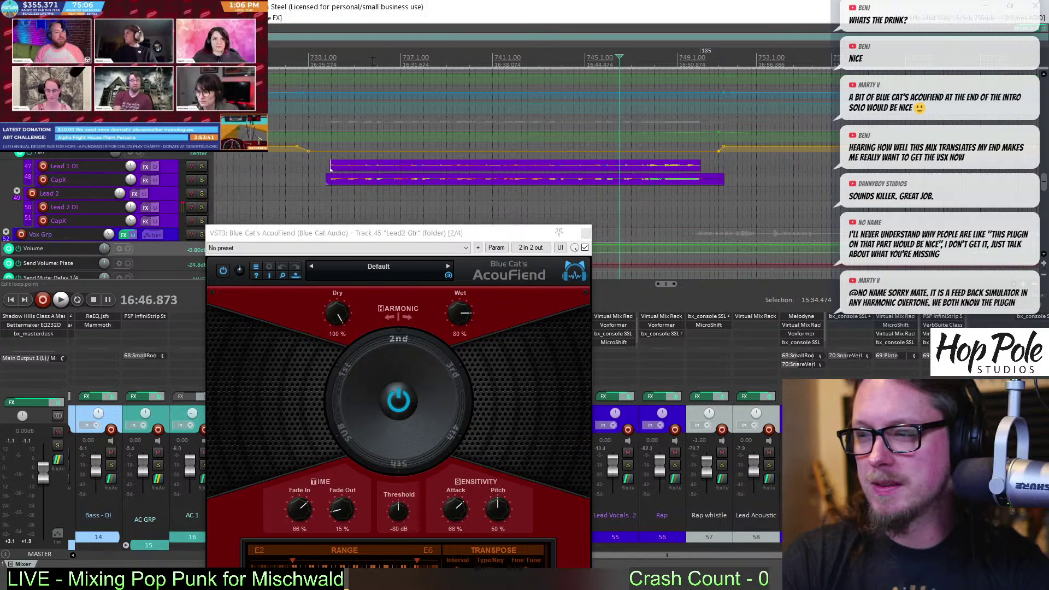
pyautogui.click(335, 60)
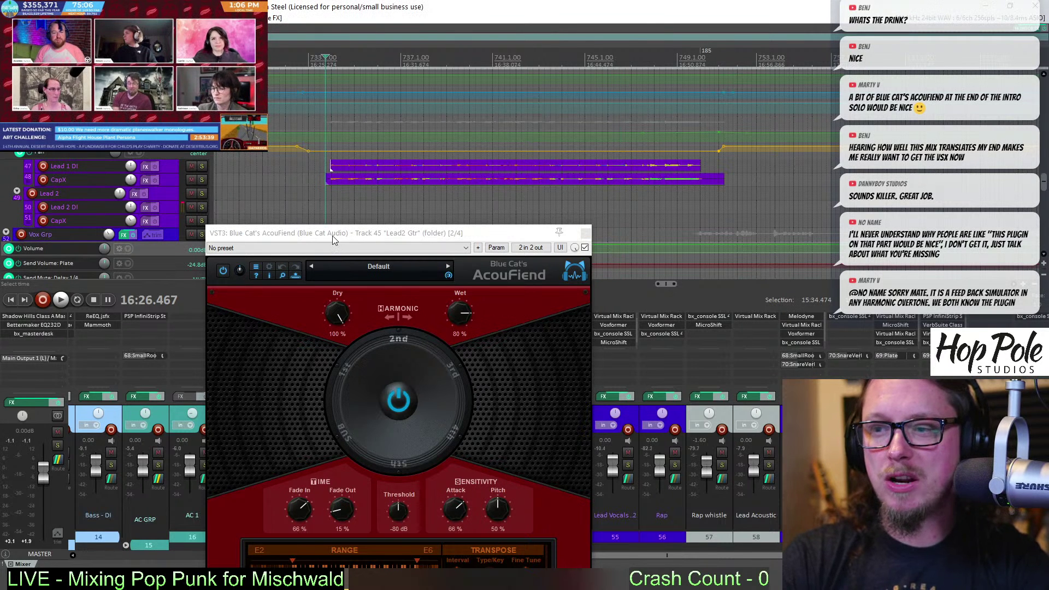
pyautogui.moveTo(332, 235); pyautogui.dragTo(380, 215)
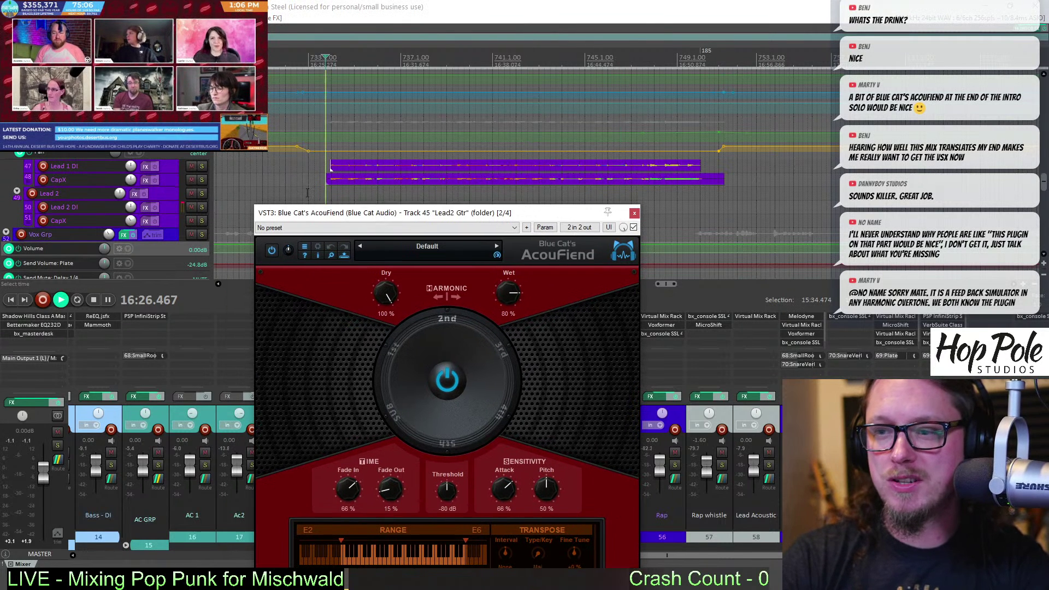
pyautogui.moveTo(342, 214); pyautogui.dragTo(249, 157)
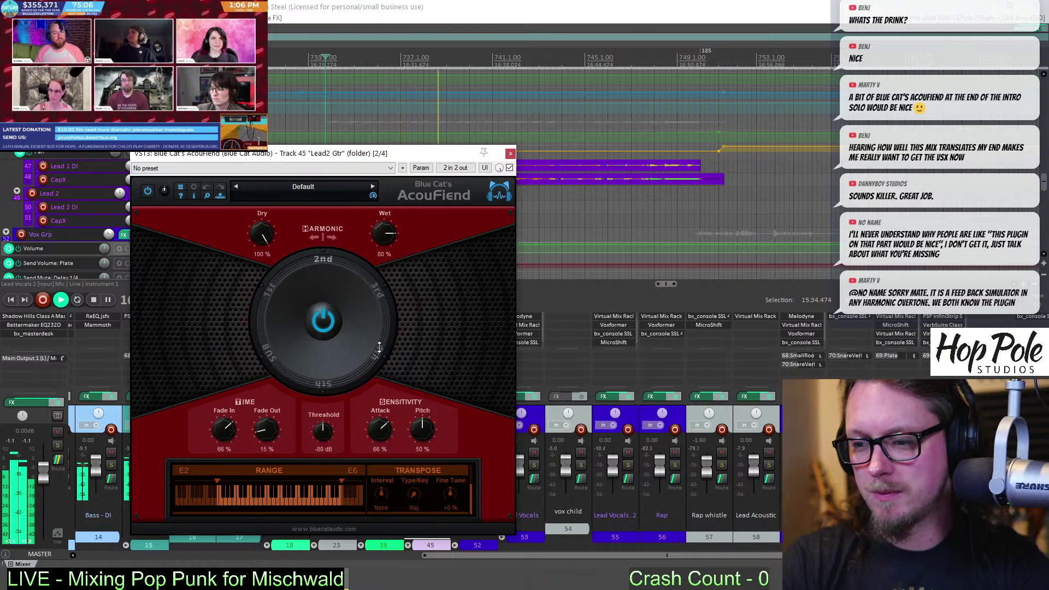
pyautogui.moveTo(333, 150); pyautogui.dragTo(304, 114)
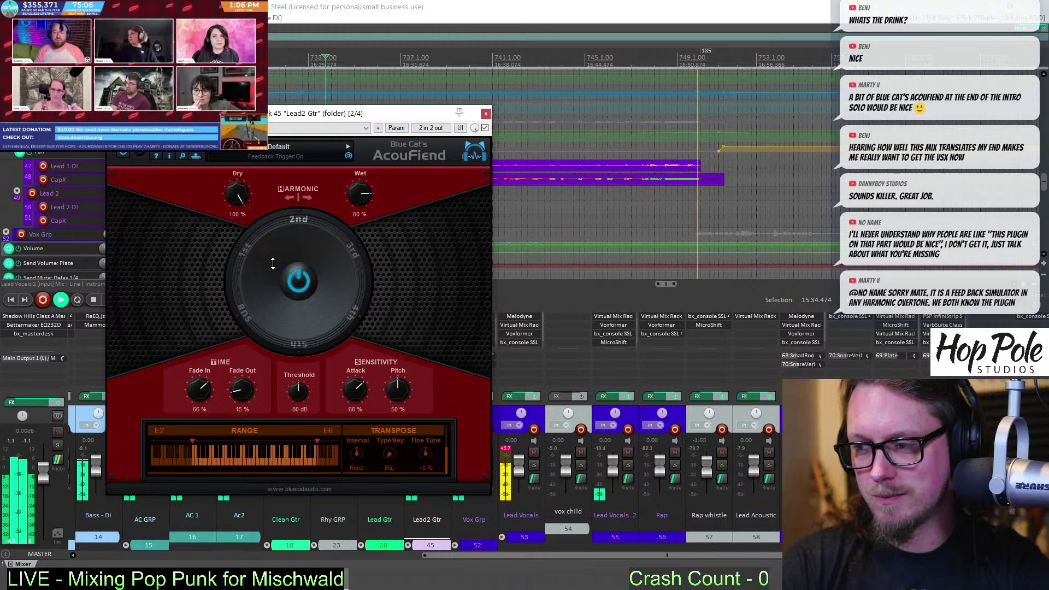
# Set AcouFiend's Fade In to 13 % and audition the end of the Lead2 Gtr part from about bar 747
pyautogui.press('space')
pyautogui.click(658, 65)
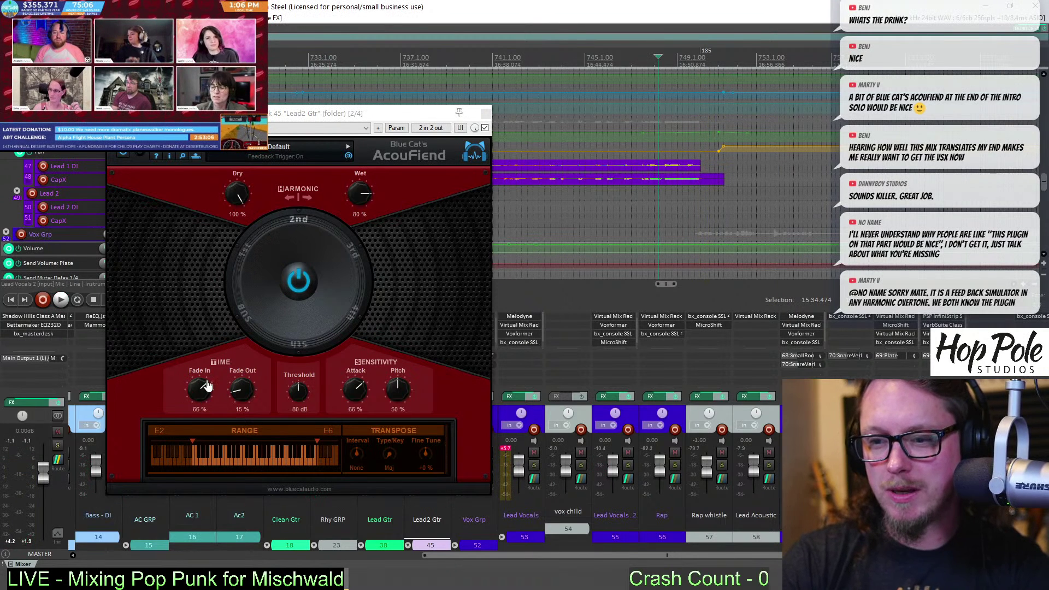
pyautogui.moveTo(206, 386); pyautogui.dragTo(199, 400)
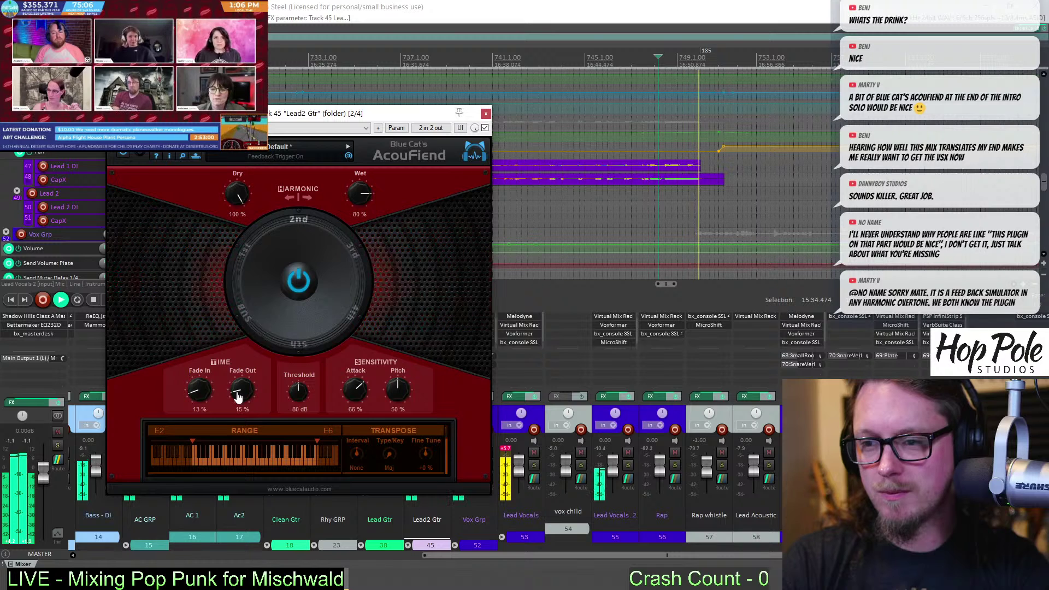
pyautogui.press('space')
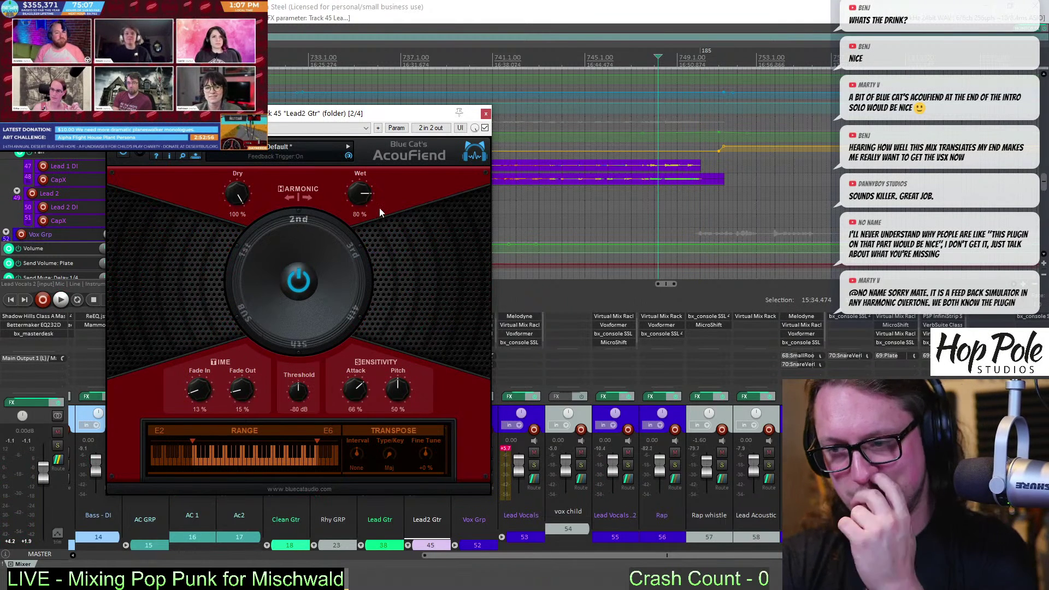
# Play the end of the Lead2 Gtr part from about bar 745 and set AcouFiend's harmonic to 4th
pyautogui.click(720, 149)
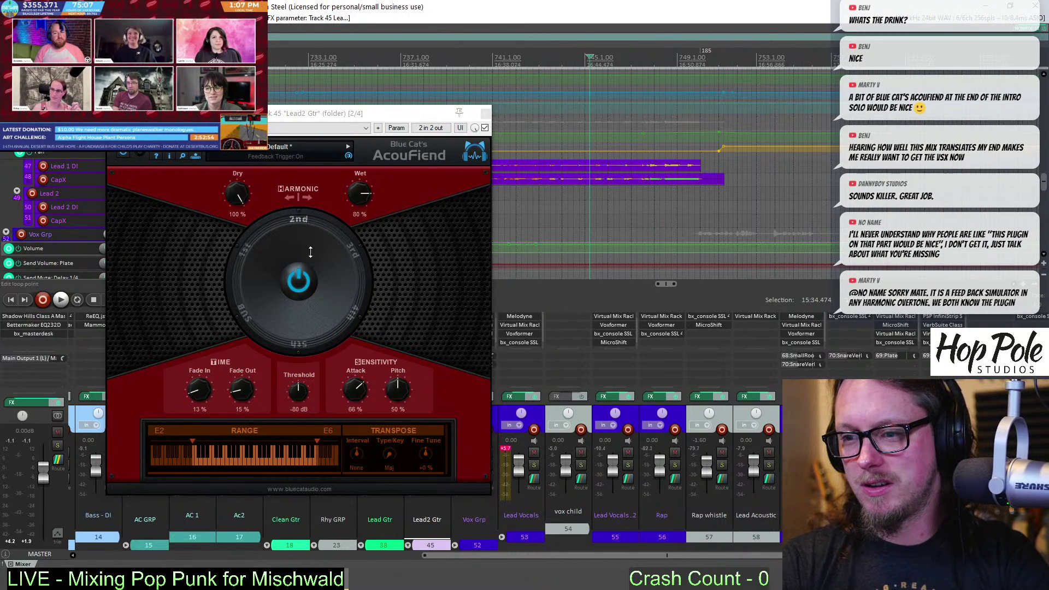
pyautogui.press('space')
pyautogui.moveTo(310, 252); pyautogui.dragTo(251, 302)
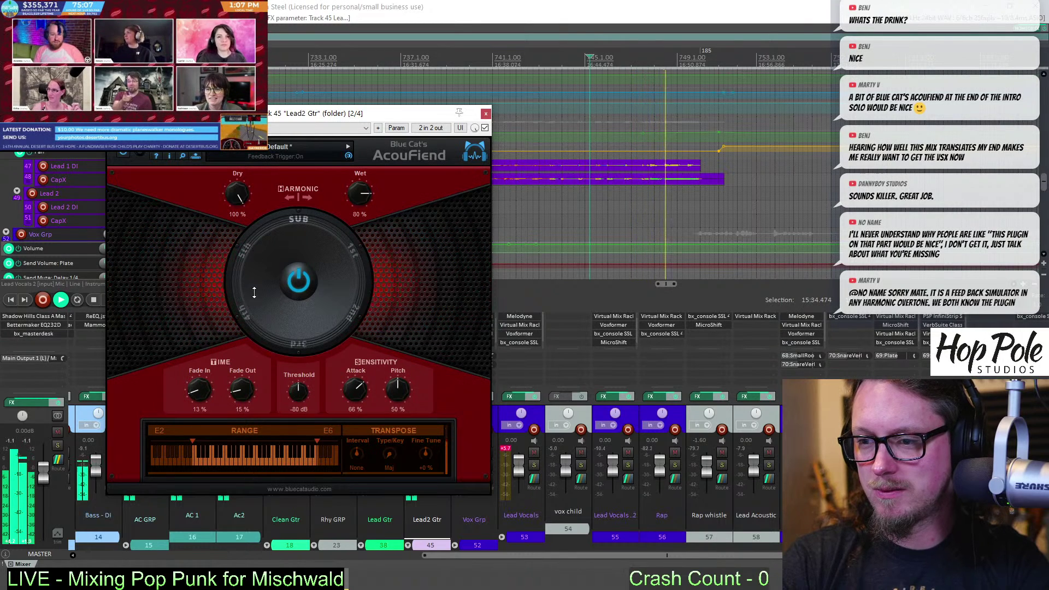
pyautogui.moveTo(250, 301); pyautogui.dragTo(290, 203)
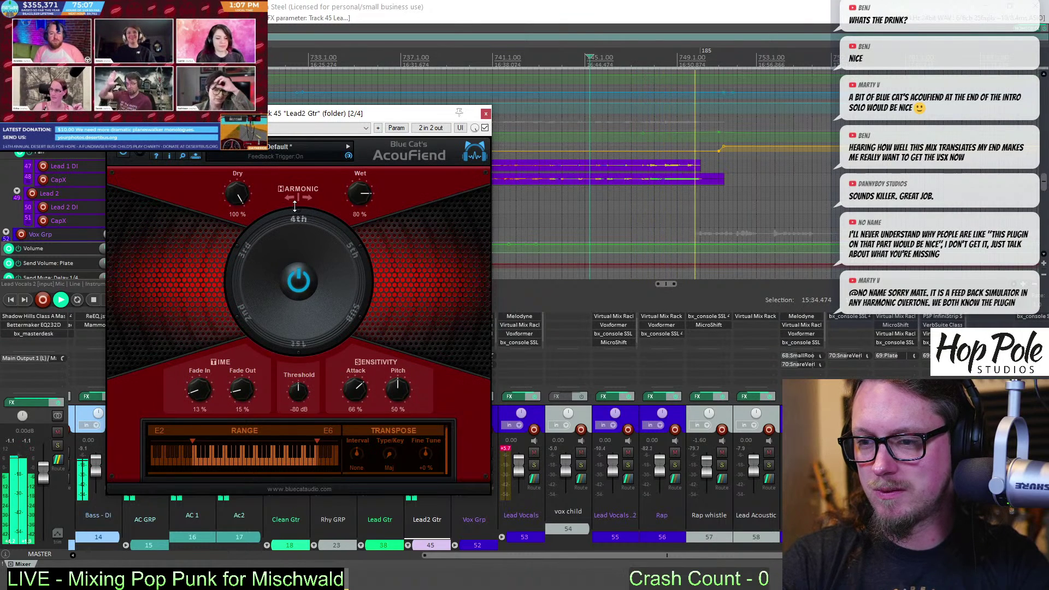
# Play the Lead2 Gtr part from about bar 733 and set AcouFiend's Fade In to 0 %
pyautogui.moveTo(344, 127); pyautogui.dragTo(367, 210)
pyautogui.click(316, 152)
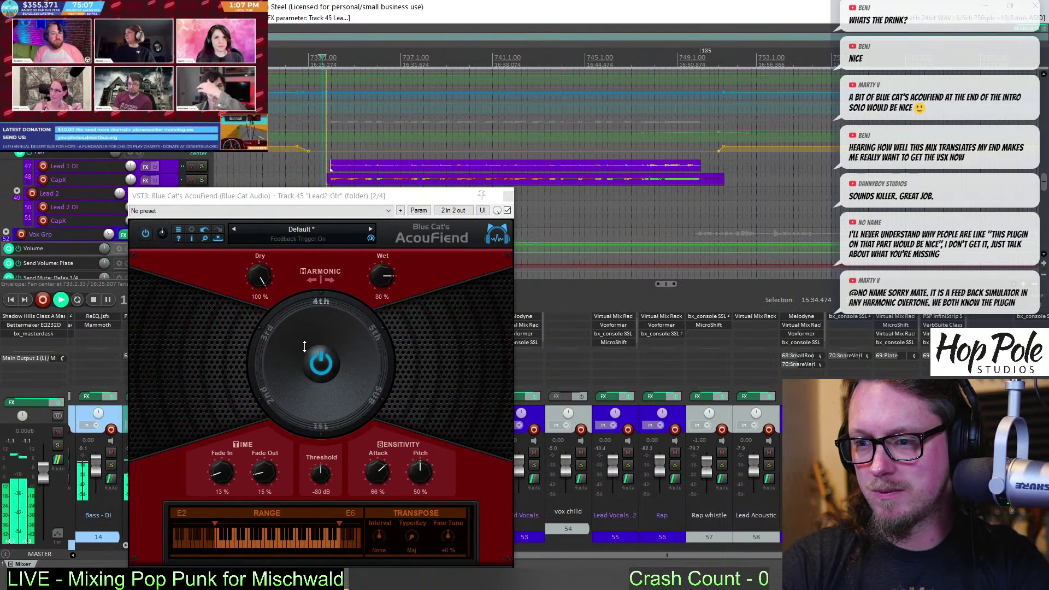
pyautogui.moveTo(307, 328)
pyautogui.mouseDown()
pyautogui.moveTo(307, 338)
pyautogui.moveTo(315, 323)
pyautogui.mouseUp()
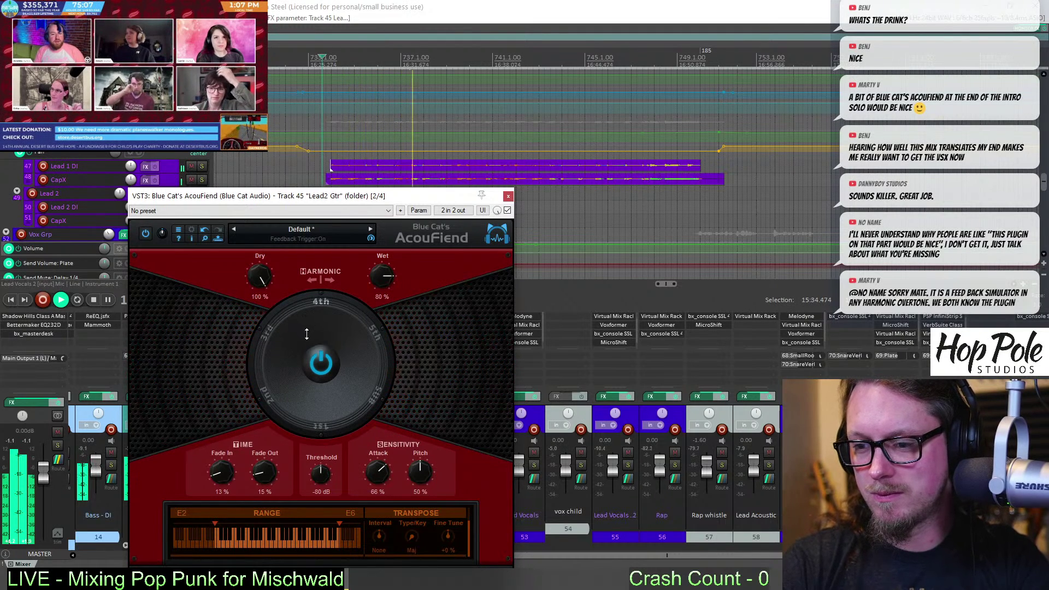
pyautogui.moveTo(238, 462); pyautogui.dragTo(228, 508)
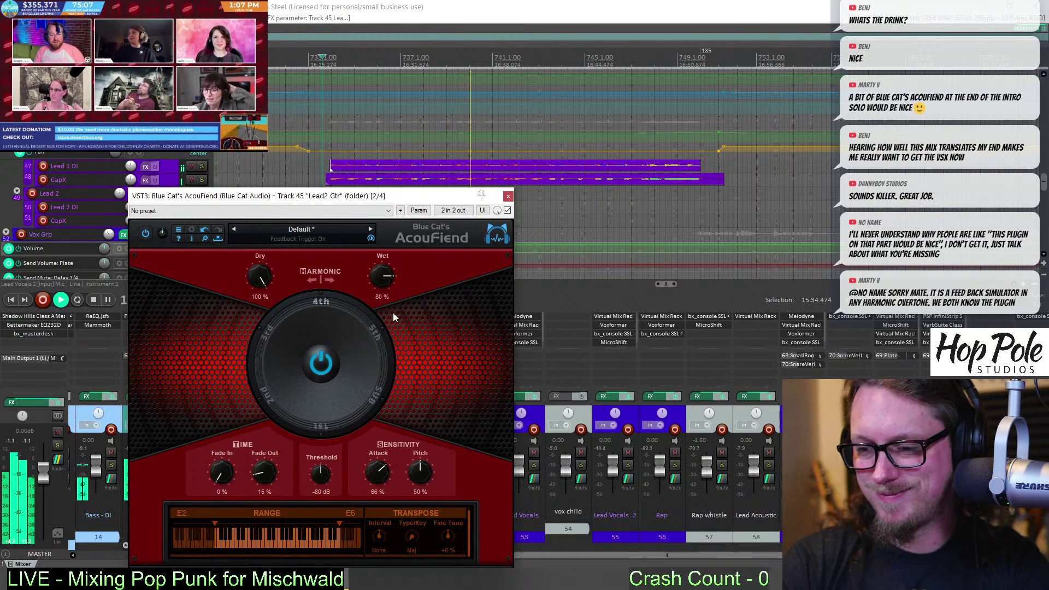
pyautogui.press('space')
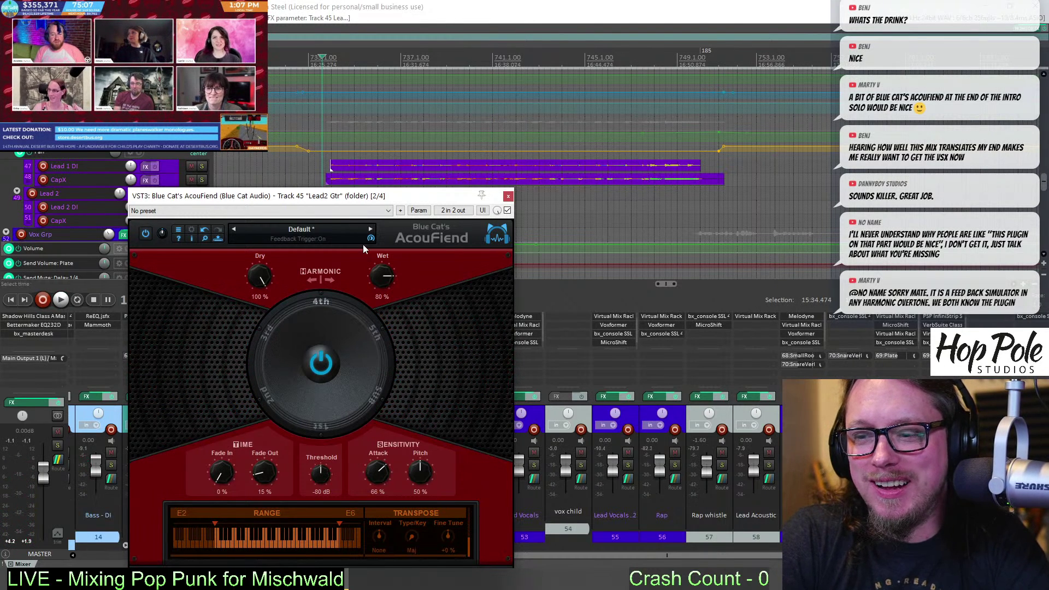
# Try AcouFiend's Wet at 10 % and Fade In at 6 % while playing the Lead2 Gtr part from about bar 733
pyautogui.moveTo(391, 287); pyautogui.dragTo(389, 313)
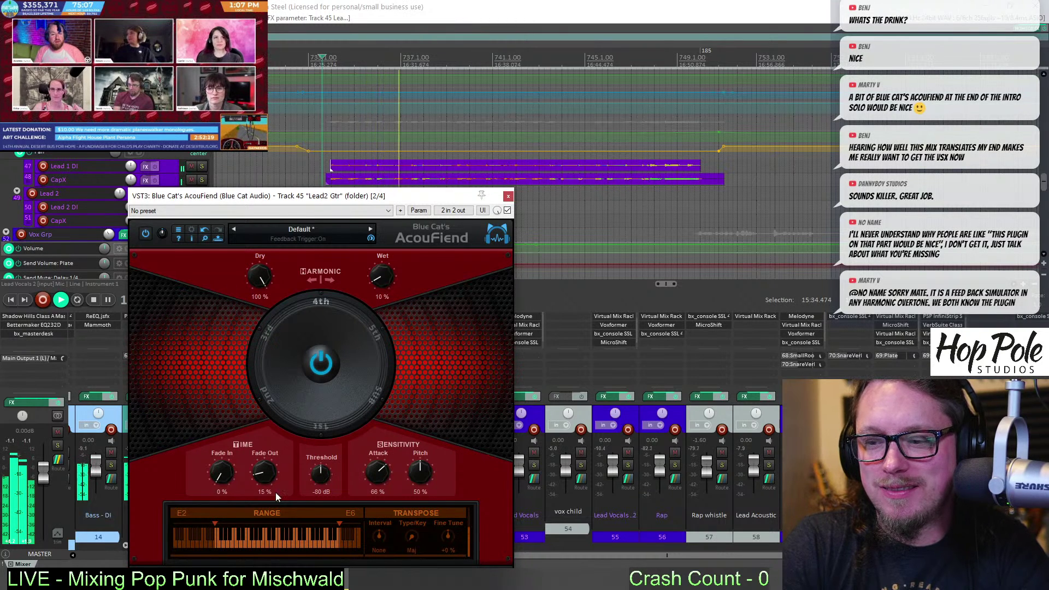
pyautogui.scroll(2, 222, 478)
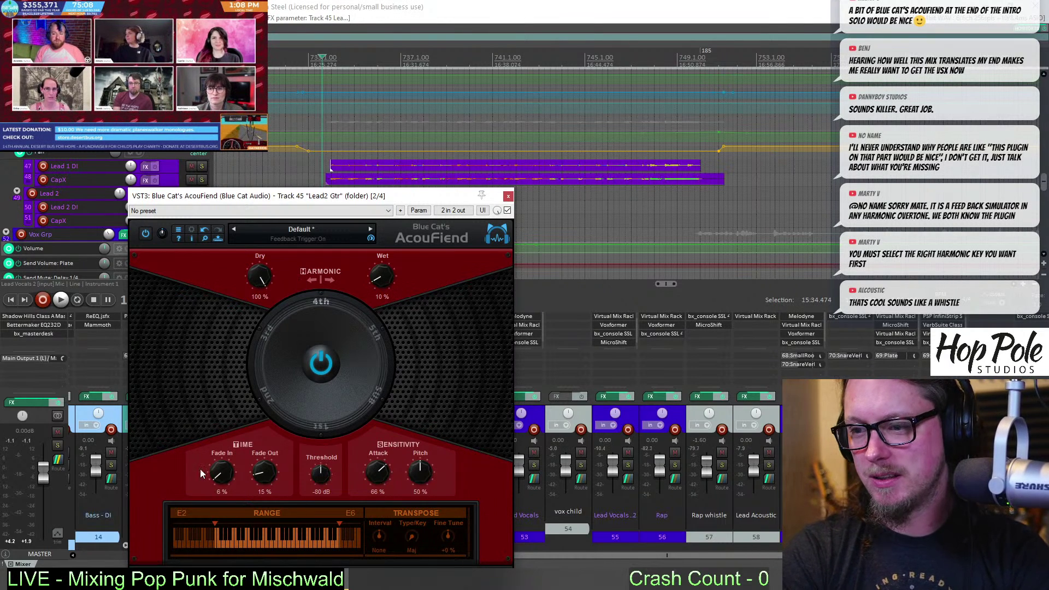
pyautogui.press('space')
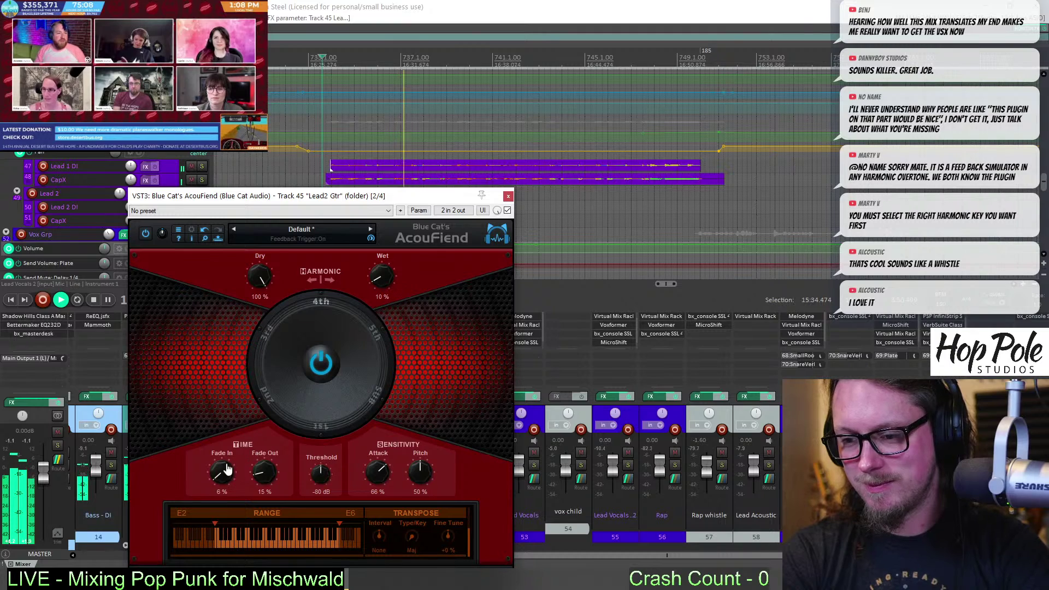
# Set AcouFiend's Fade In to 0 % and Wet to 6 % during playback and close the plugin window
pyautogui.scroll(-2, 222, 468)
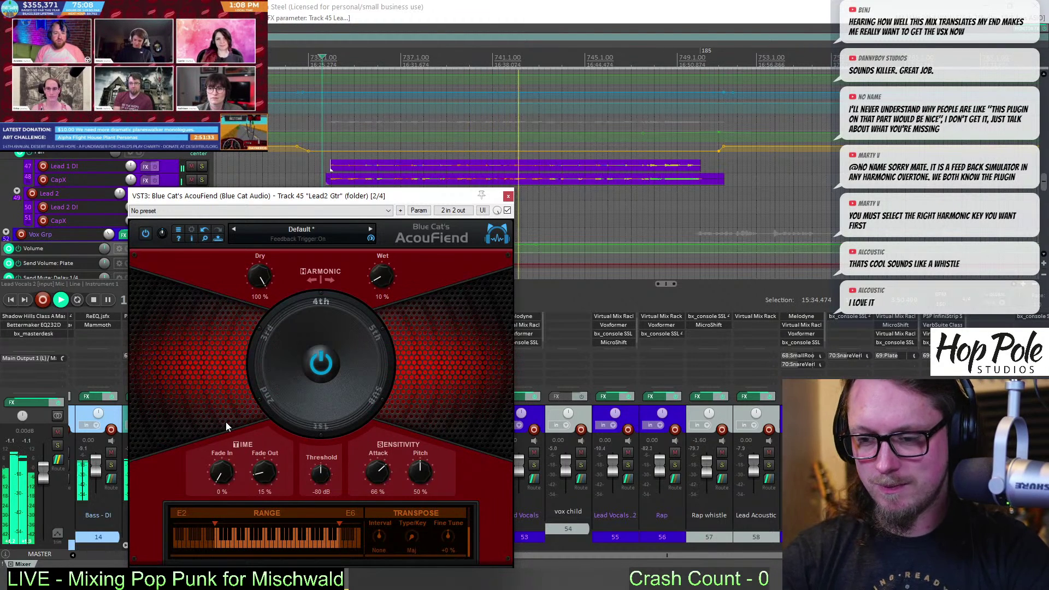
pyautogui.moveTo(382, 276)
pyautogui.mouseDown()
pyautogui.moveTo(385, 290)
pyautogui.moveTo(381, 281)
pyautogui.mouseUp()
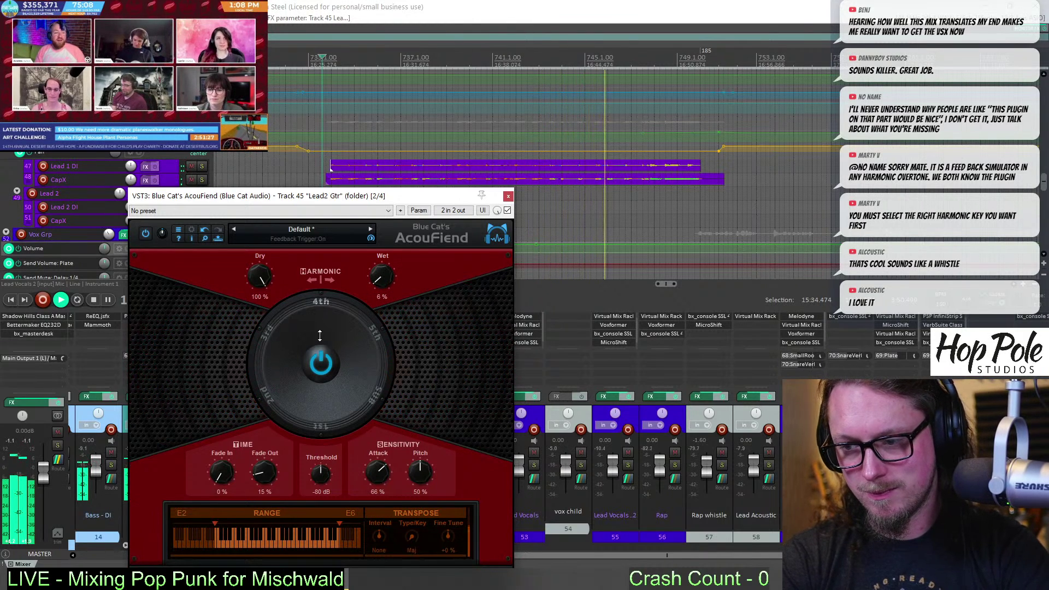
pyautogui.moveTo(295, 283); pyautogui.dragTo(277, 341)
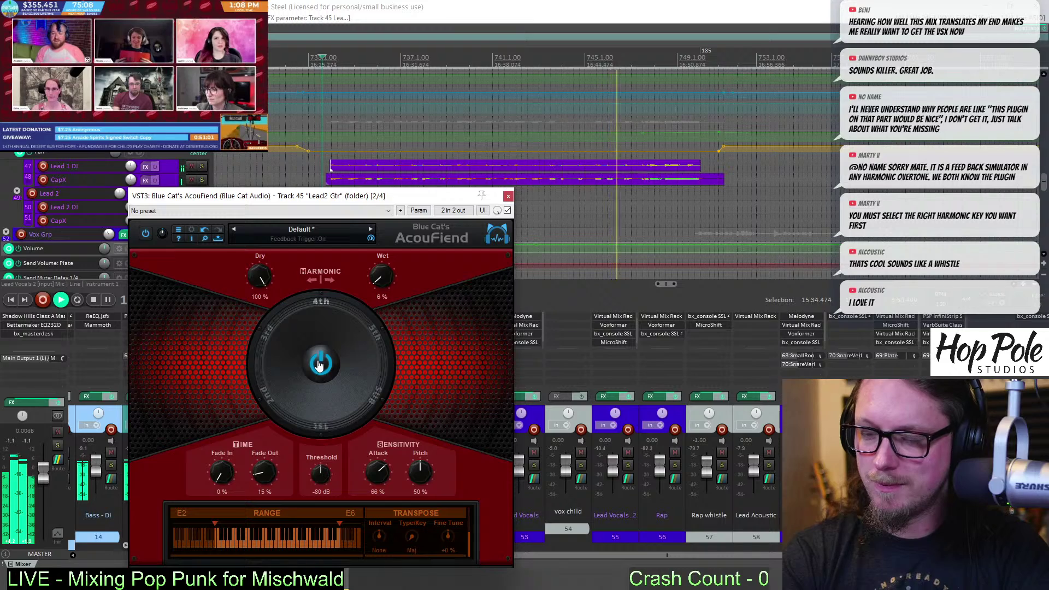
pyautogui.click(508, 196)
pyautogui.scroll(-5, 467, 203)
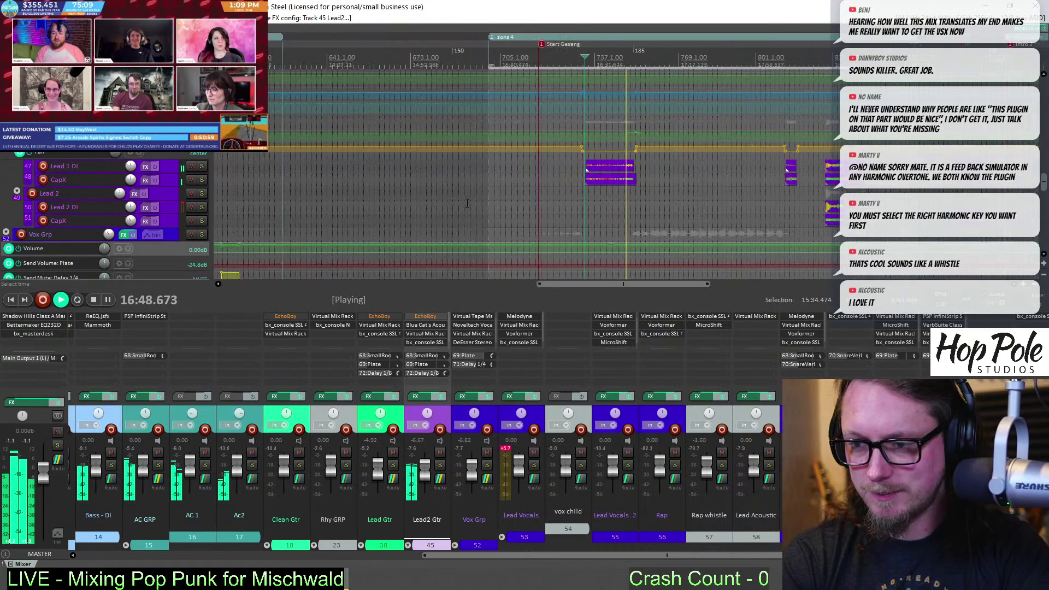
pyautogui.scroll(-2, 634, 198)
pyautogui.scroll(5, 643, 207)
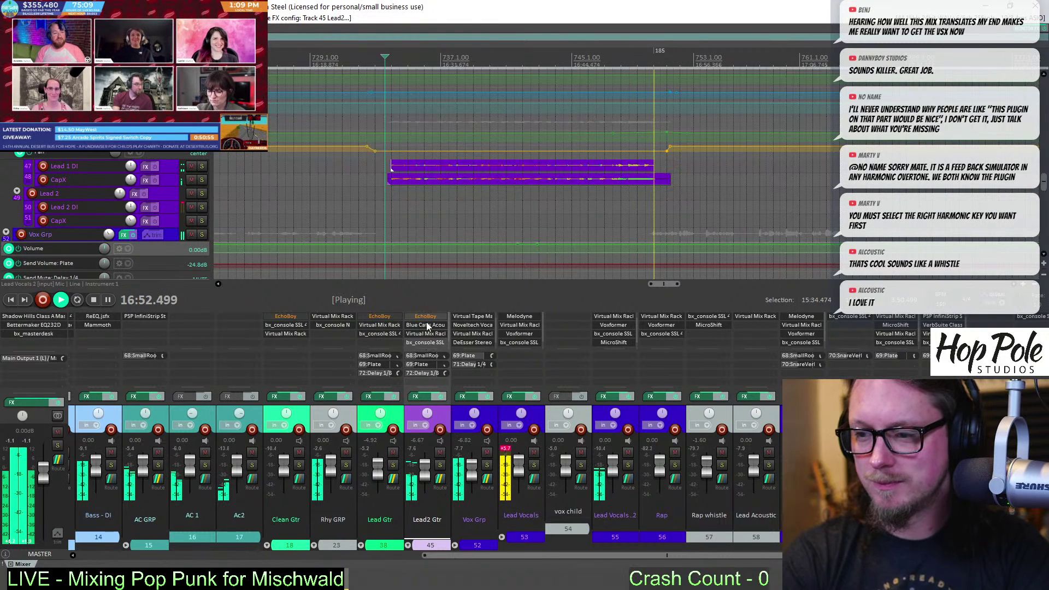
# Reopen AcouFiend on Lead2 Gtr and place its window clear of the arrangement, with the track's envelope lanes in view
pyautogui.click(426, 325)
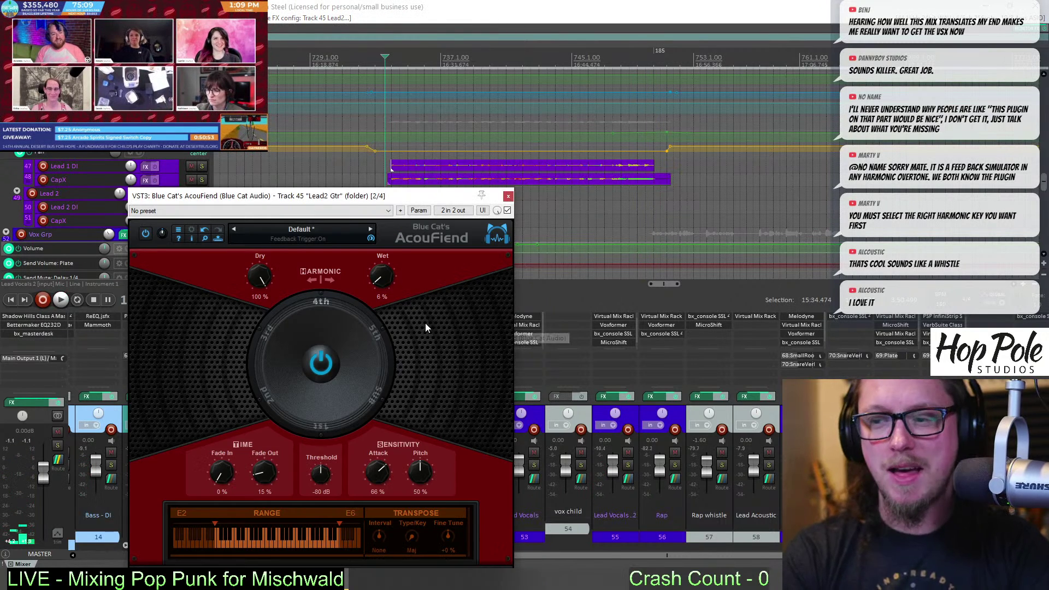
pyautogui.moveTo(382, 199); pyautogui.dragTo(641, 309)
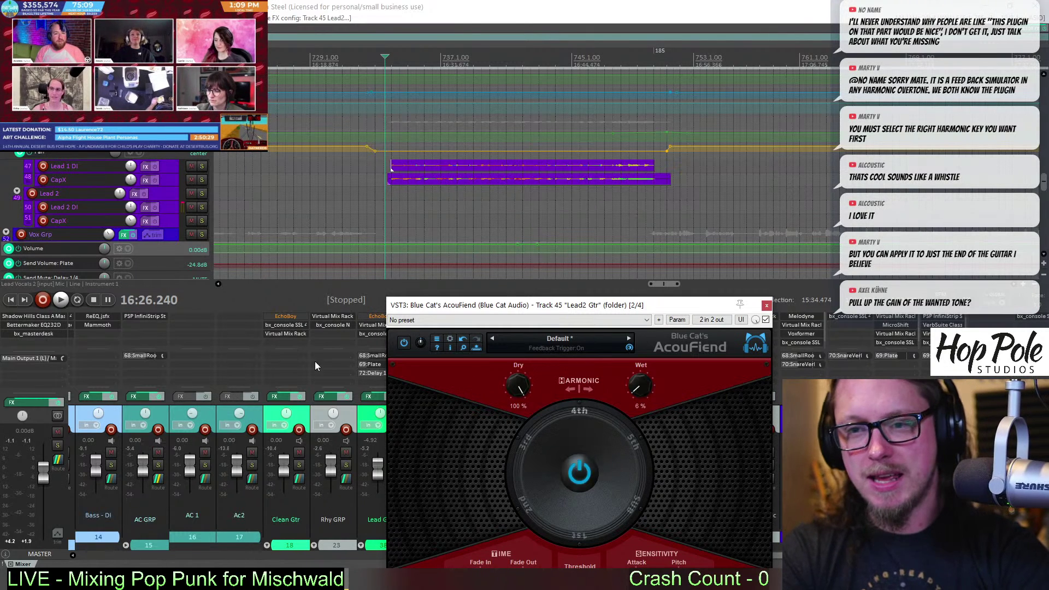
pyautogui.moveTo(471, 310)
pyautogui.mouseDown()
pyautogui.moveTo(548, 331)
pyautogui.moveTo(469, 325)
pyautogui.mouseUp()
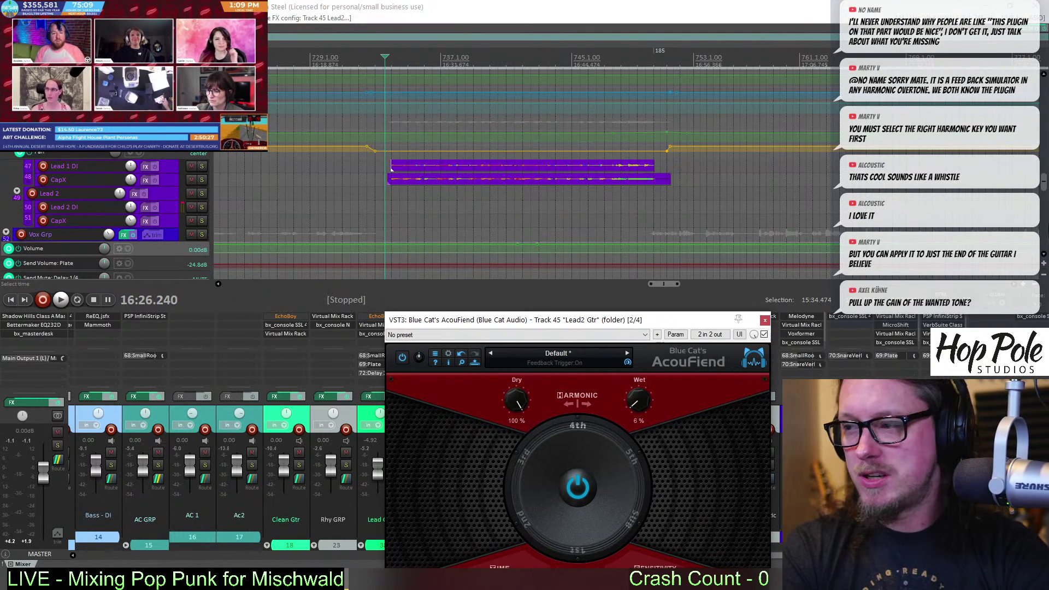
pyautogui.moveTo(1045, 183); pyautogui.dragTo(1045, 176)
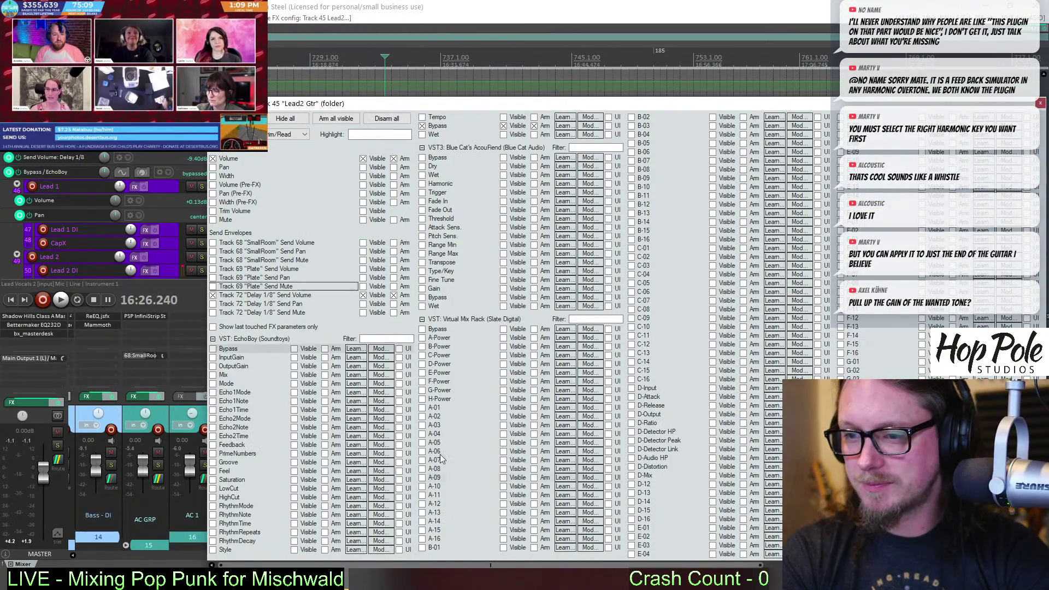
pyautogui.hscroll(1, 751, 254)
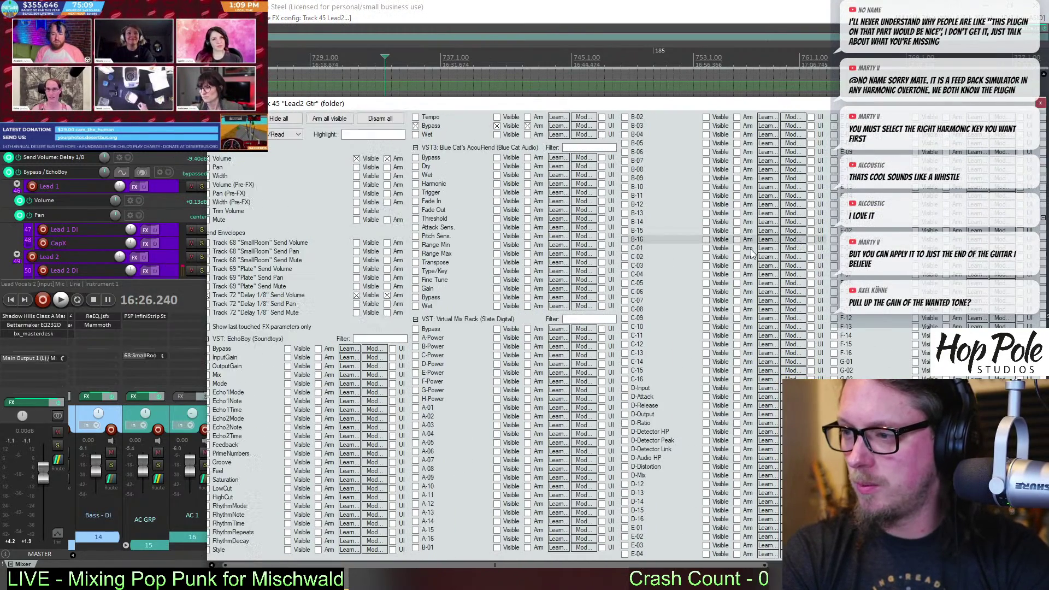
pyautogui.hscroll(-1, 751, 254)
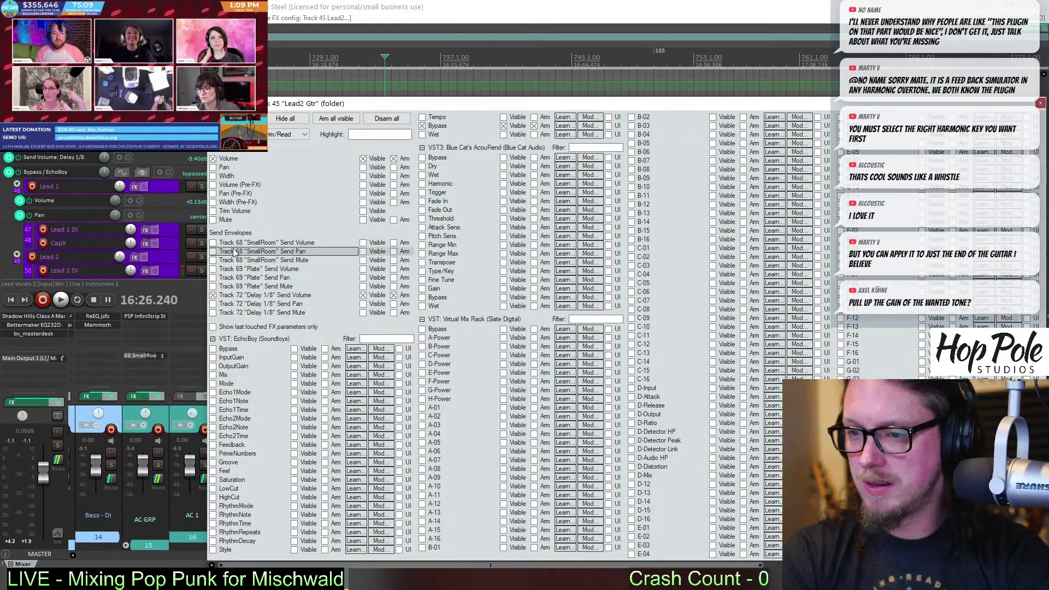
pyautogui.press('Escape')
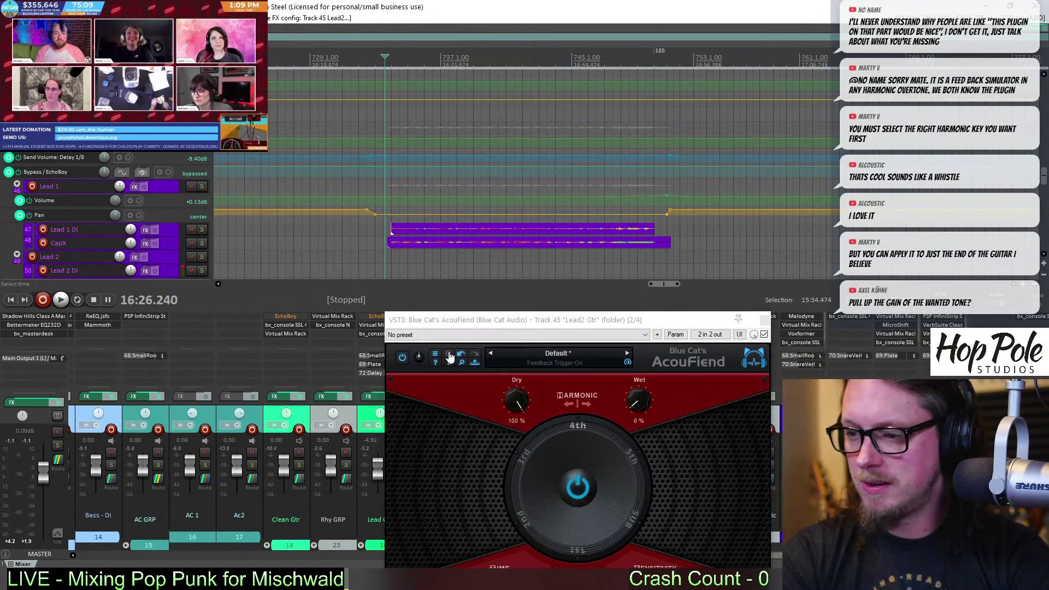
# Show the AcouFiend Bypass automation envelope on the Lead2 Gtr track
pyautogui.moveTo(445, 320); pyautogui.dragTo(546, 325)
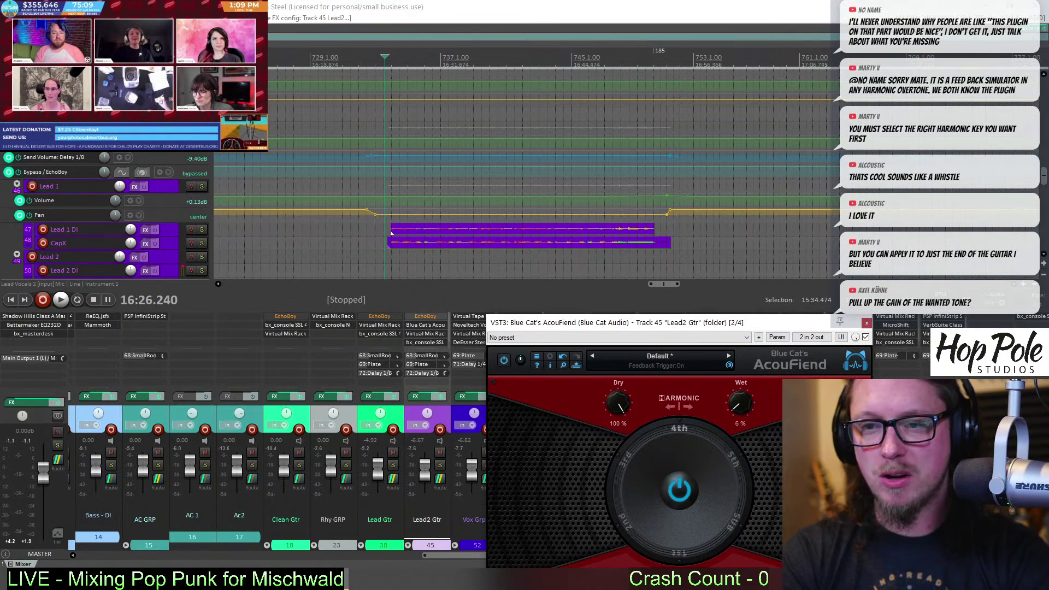
pyautogui.hotkey('ctrl', 'e')
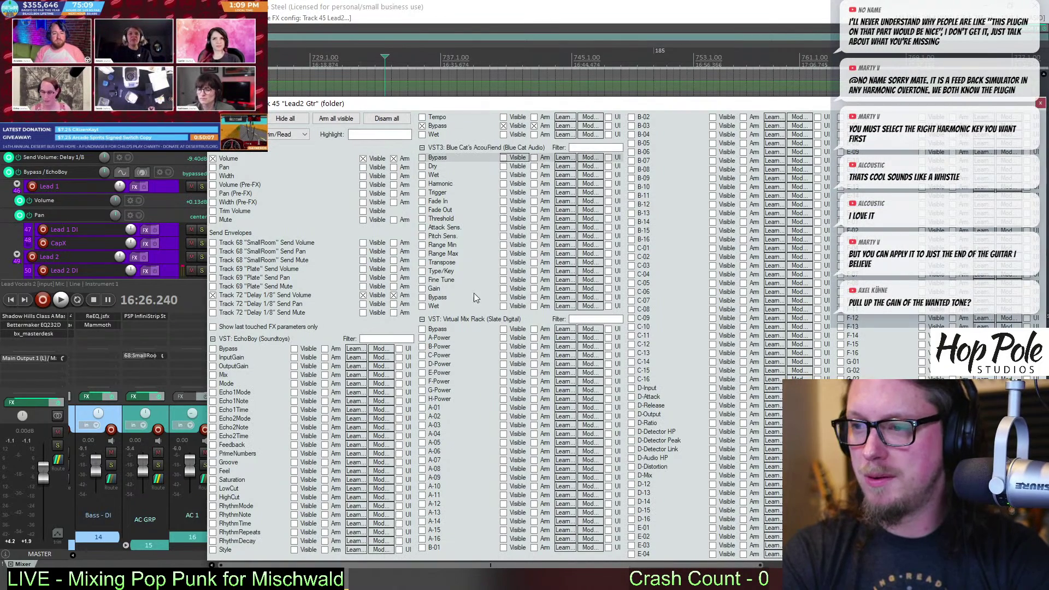
pyautogui.click(473, 297)
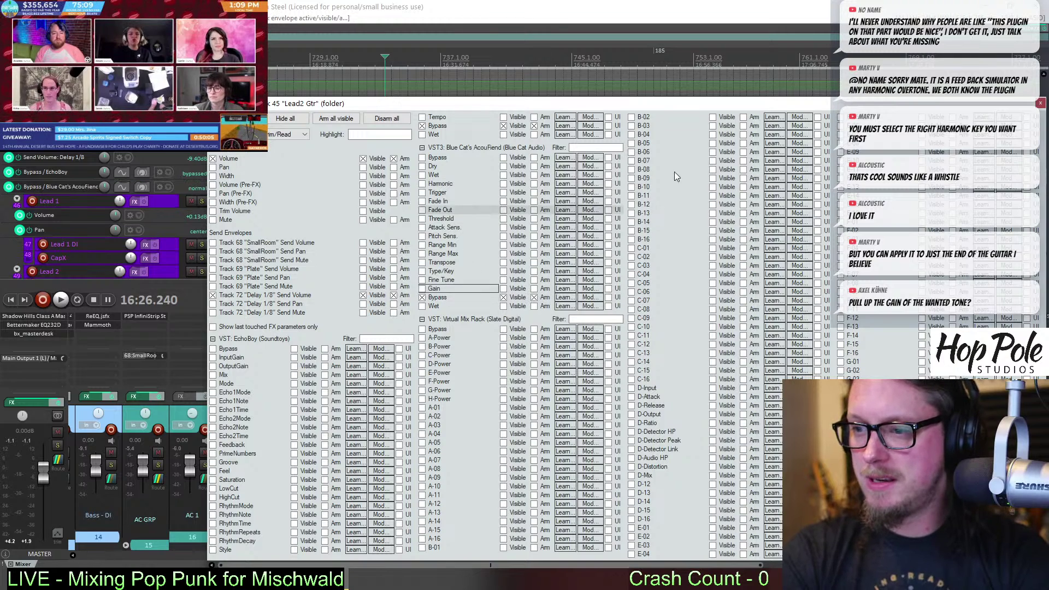
pyautogui.press('Escape')
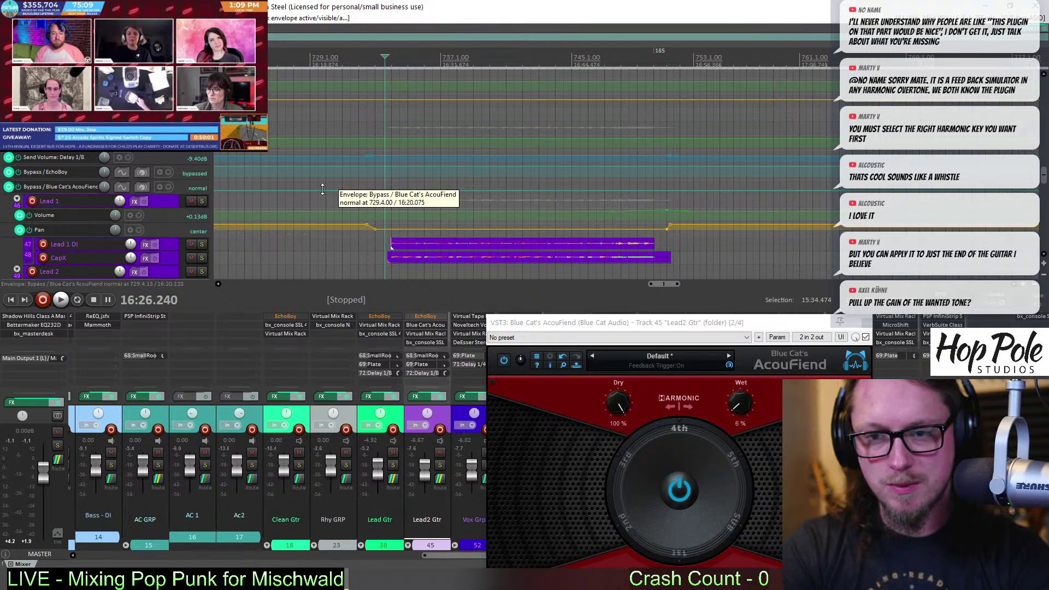
# Automate AcouFiend's bypass so it is active only from about bar 731 to 755, around the Lead2 Gtr clips
pyautogui.click(355, 190)
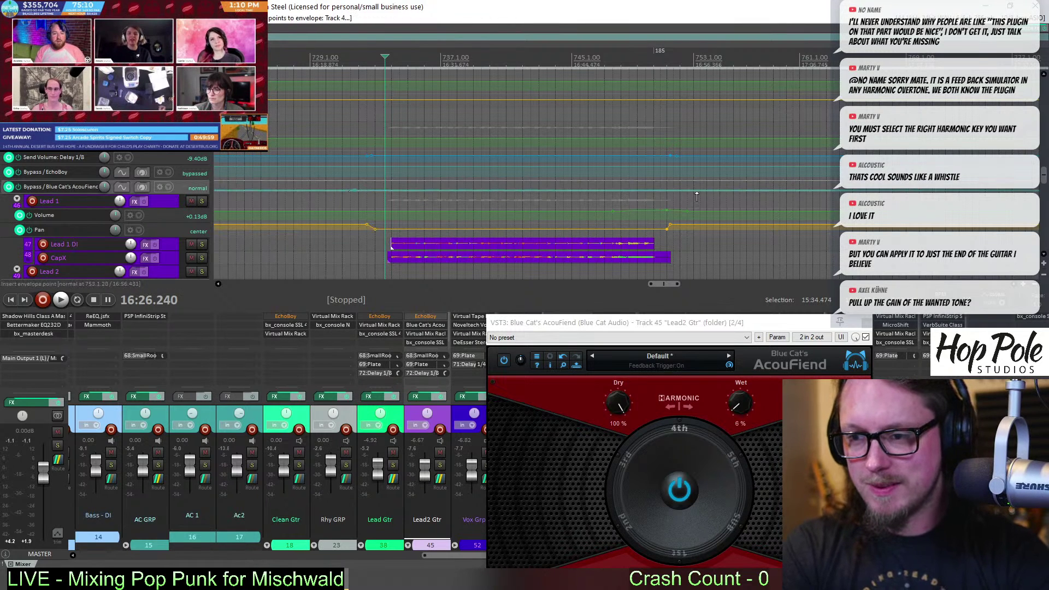
pyautogui.click(728, 195)
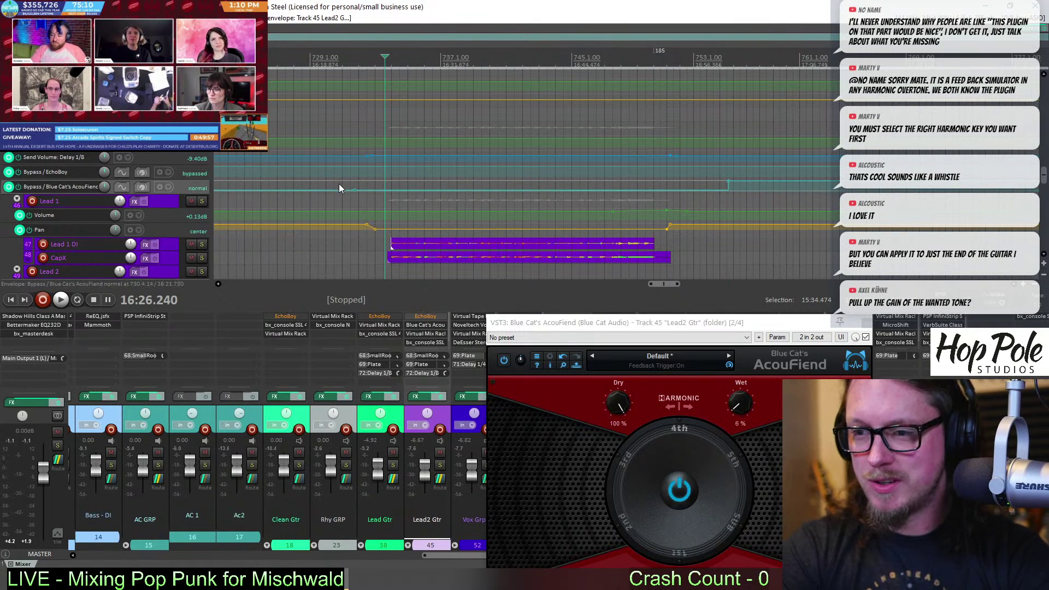
pyautogui.scroll(3, 553, 155)
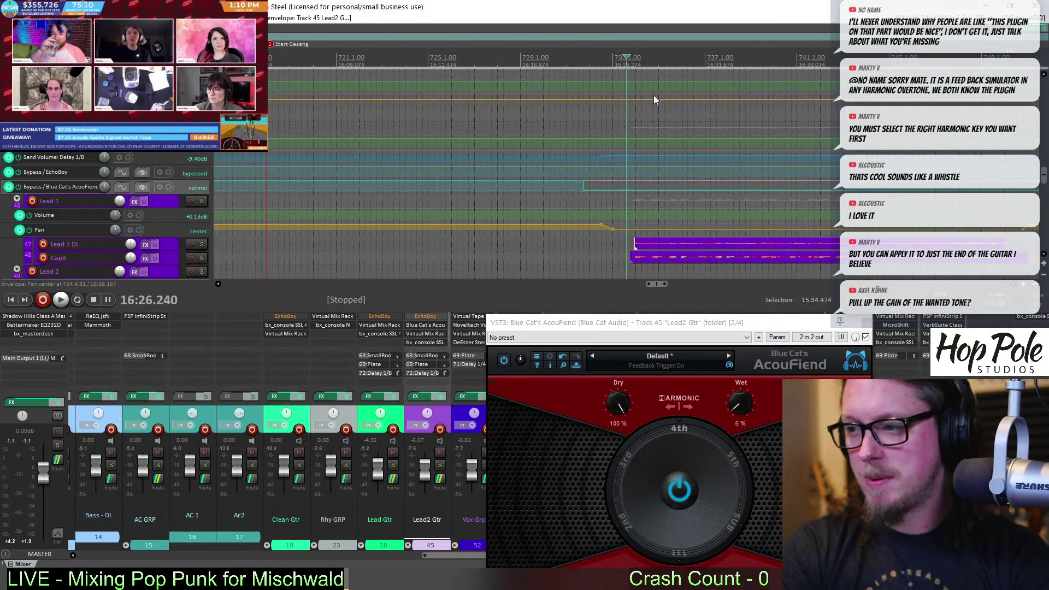
# Play the Lead2 Gtr part from about bar 733 to audition the automated AcouFiend, and close the plugin window
pyautogui.press('space')
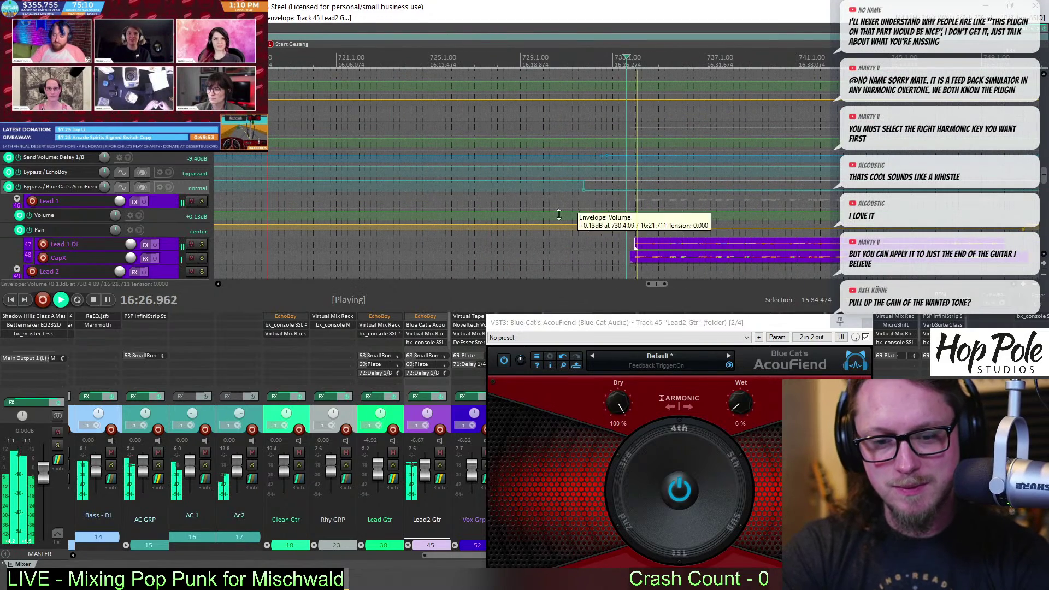
pyautogui.moveTo(572, 323); pyautogui.dragTo(194, 174)
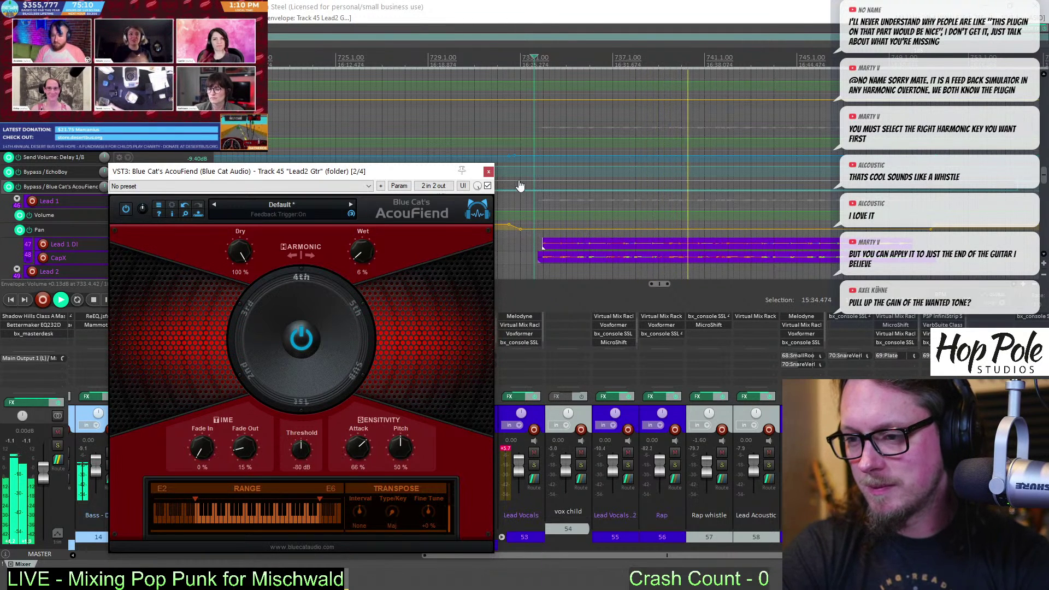
pyautogui.press('space')
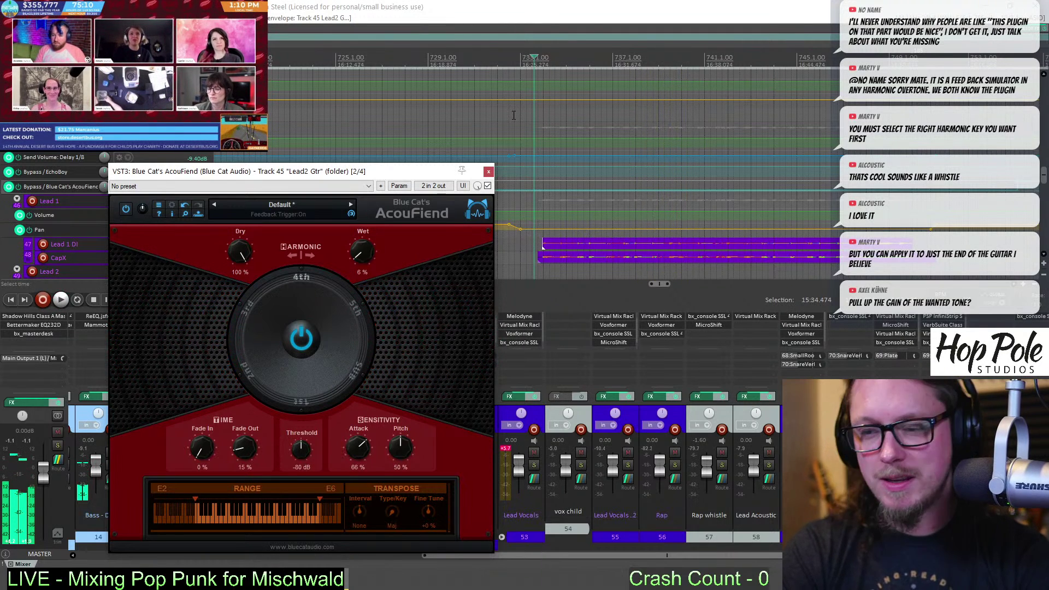
pyautogui.click(488, 172)
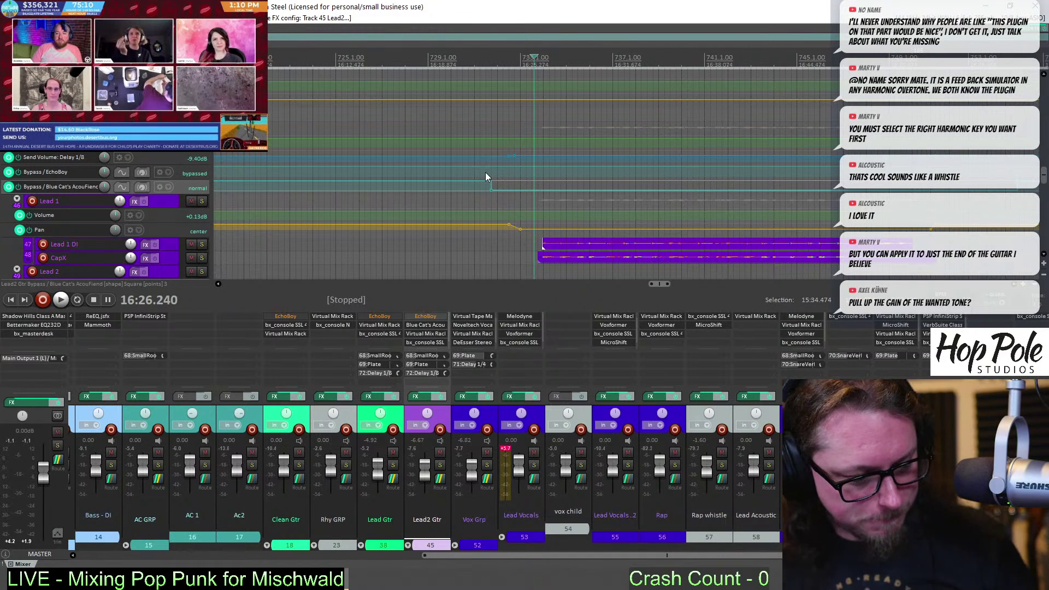
pyautogui.scroll(-4, 658, 159)
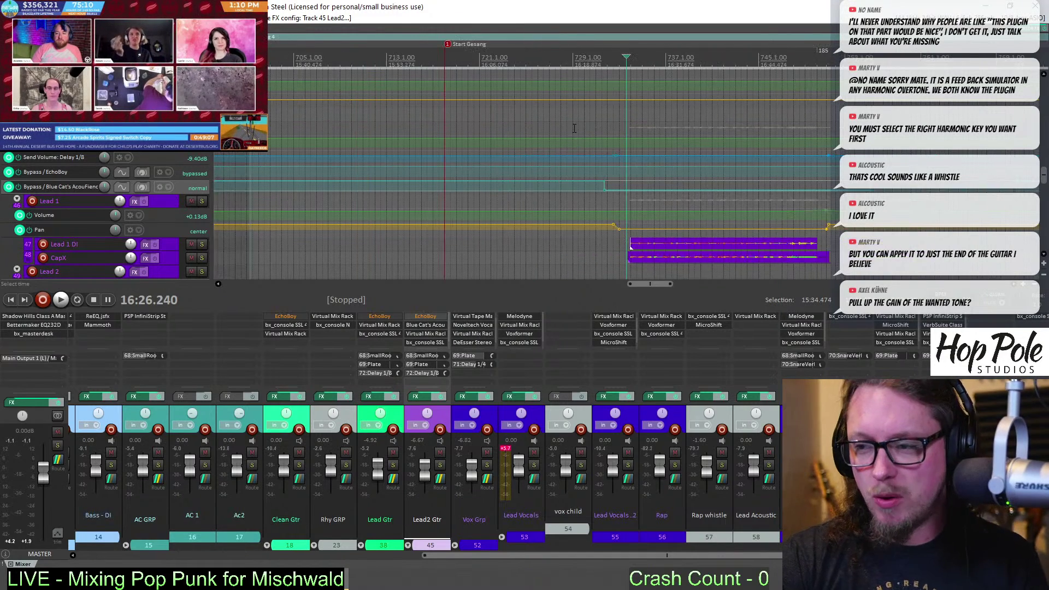
pyautogui.scroll(3, 659, 158)
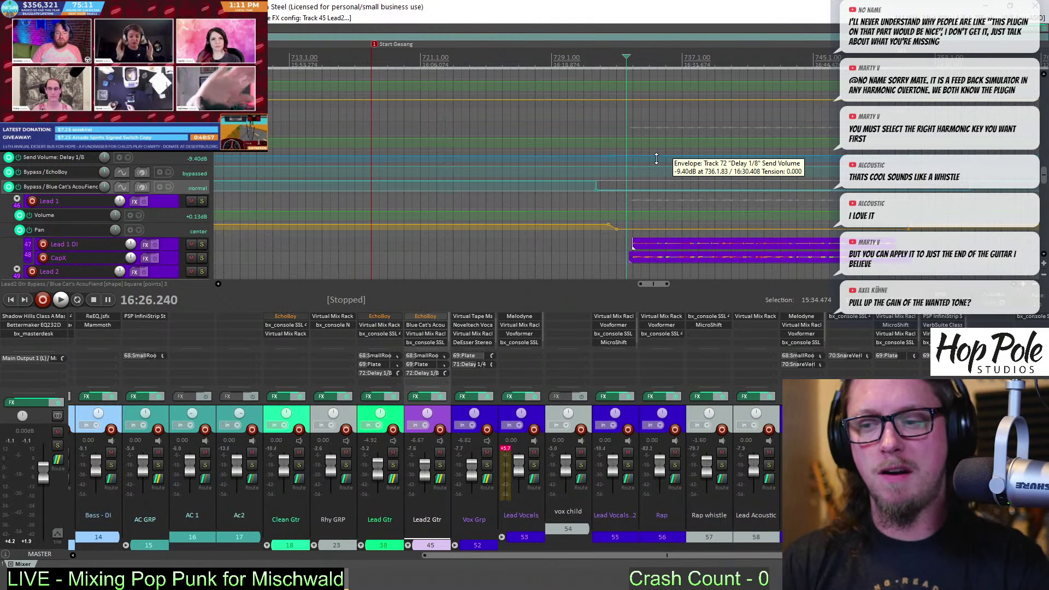
# Play the intro solo from about bar 733 and listen to the bypass-automated feedback on Lead2 Gtr
pyautogui.press('space')
pyautogui.scroll(-5, 707, 165)
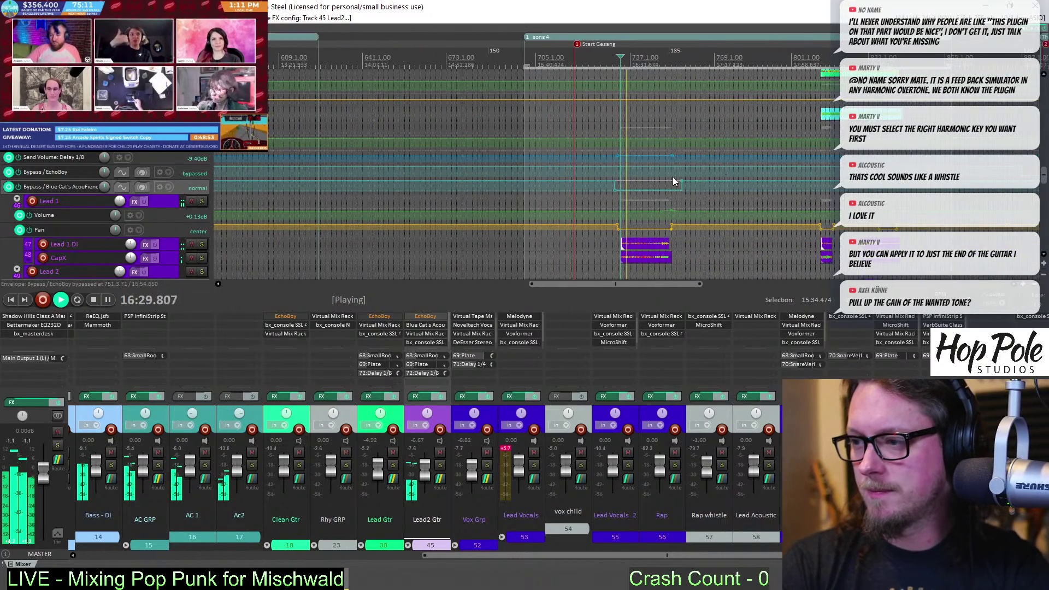
pyautogui.scroll(5, 672, 175)
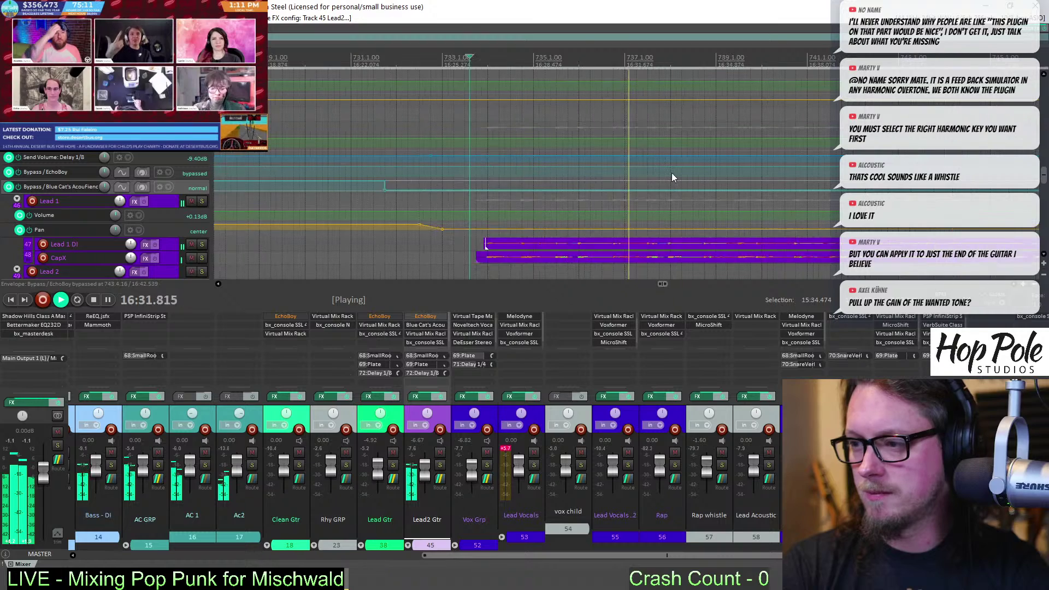
pyautogui.scroll(-3, 672, 177)
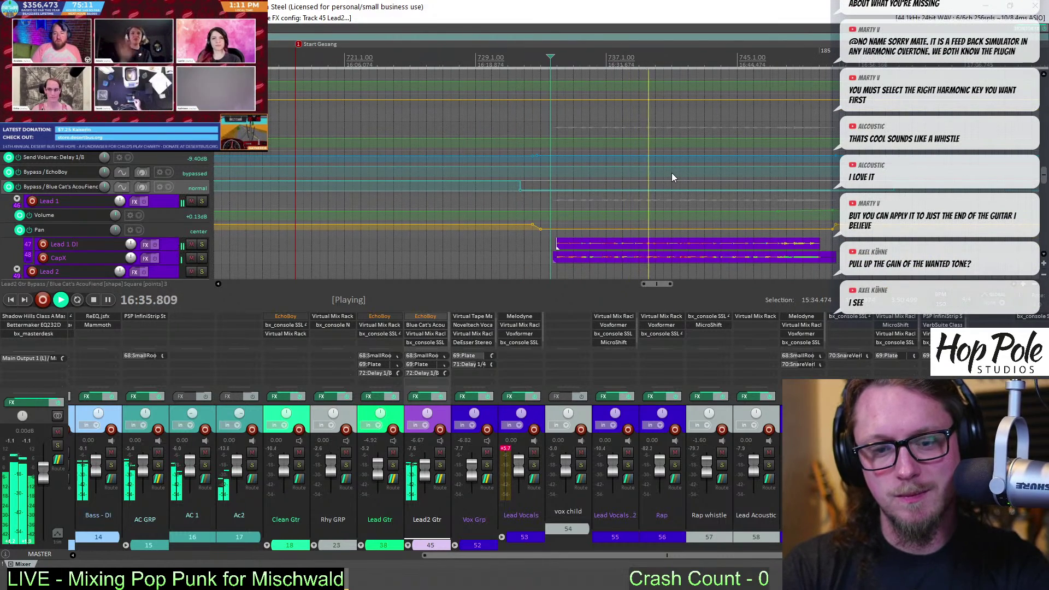
pyautogui.scroll(-2, 673, 169)
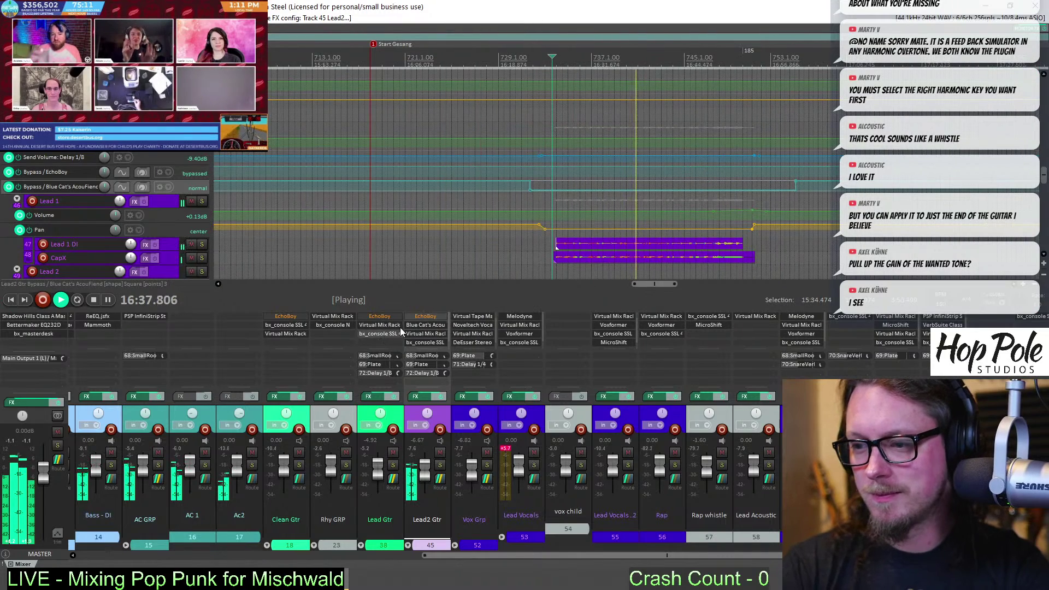
# Lower AcouFiend's wet level on Lead2 Gtr to 6 %, checking an intermediate 26 % during playback, and close the plugin window
pyautogui.click(418, 325)
pyautogui.moveTo(352, 171); pyautogui.dragTo(401, 109)
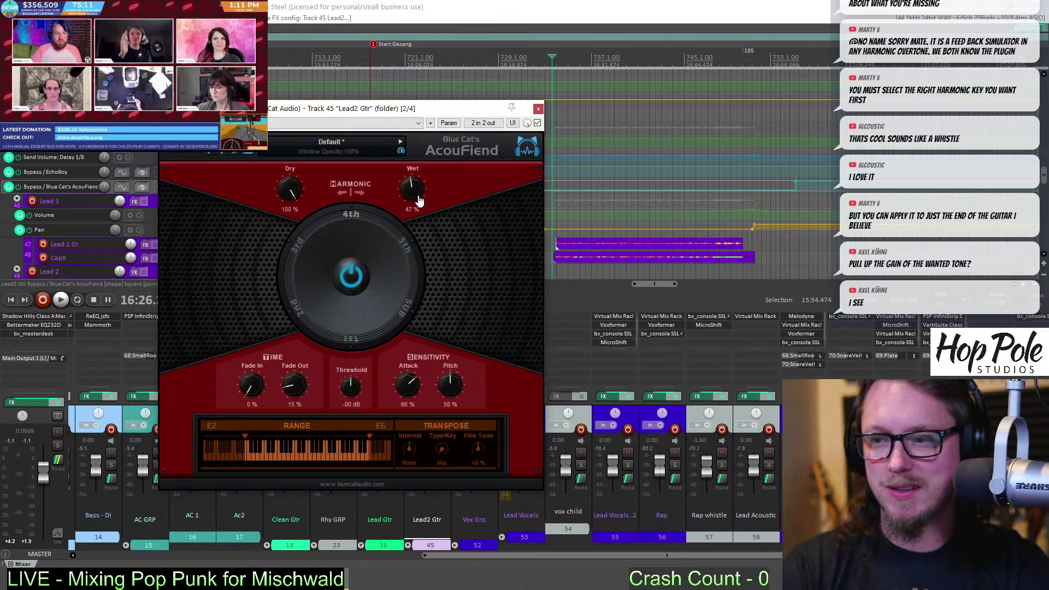
pyautogui.press('space')
pyautogui.moveTo(418, 201); pyautogui.dragTo(420, 214)
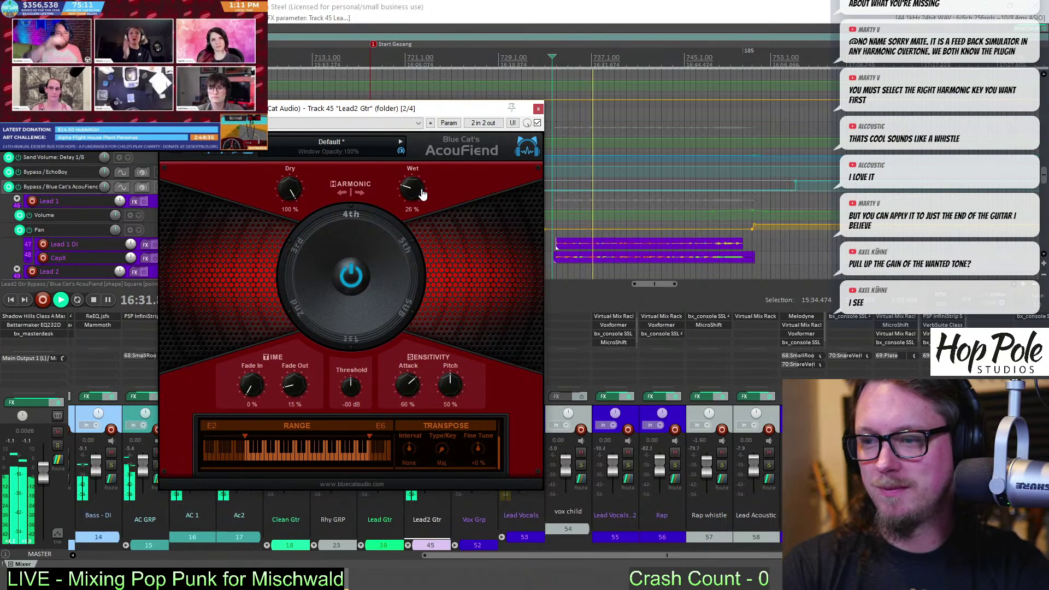
pyautogui.press('space')
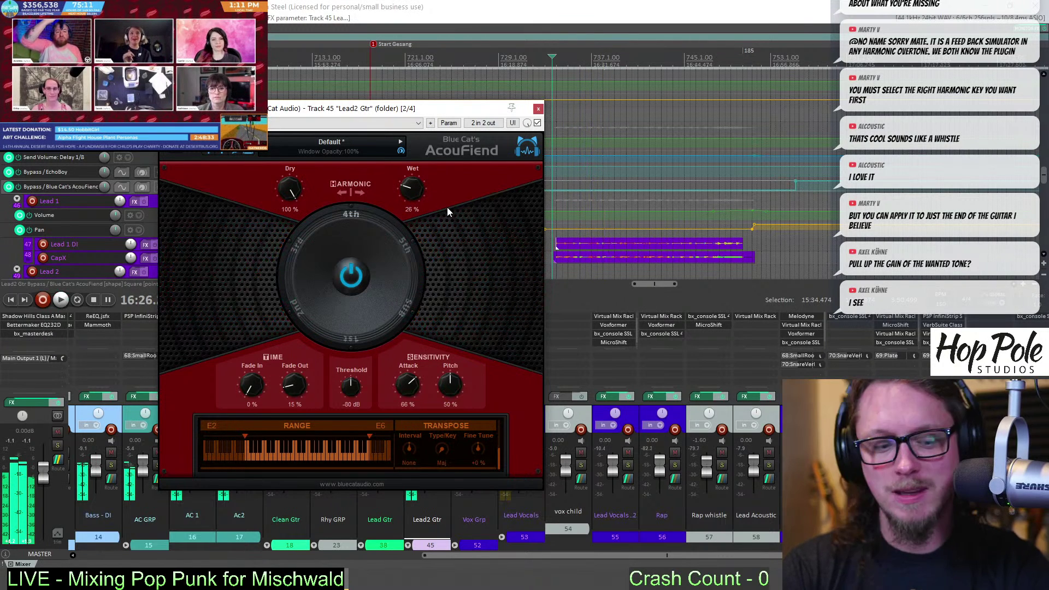
pyautogui.moveTo(415, 188); pyautogui.dragTo(390, 218)
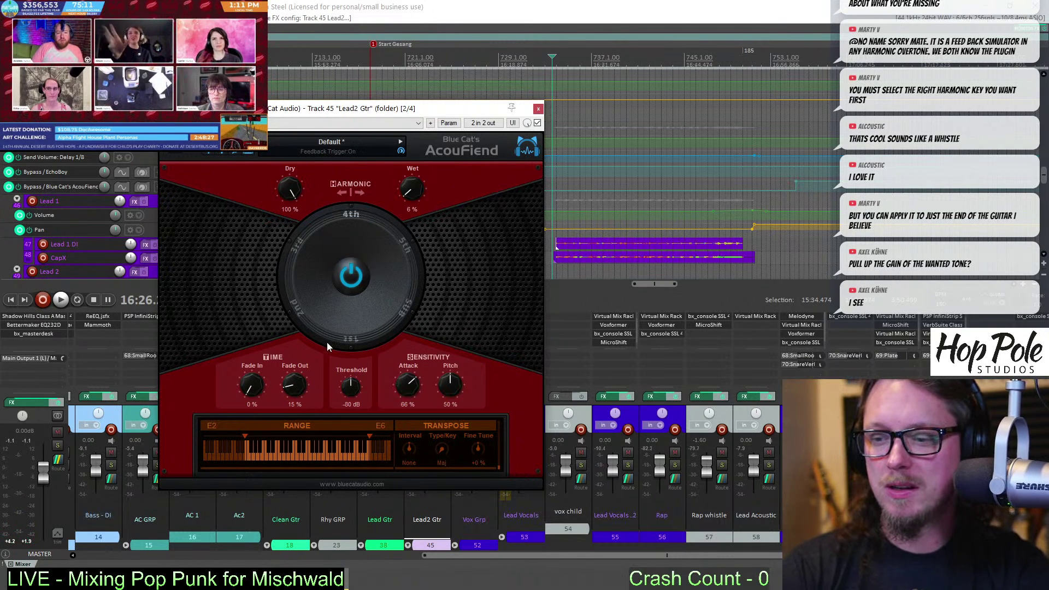
pyautogui.click(538, 108)
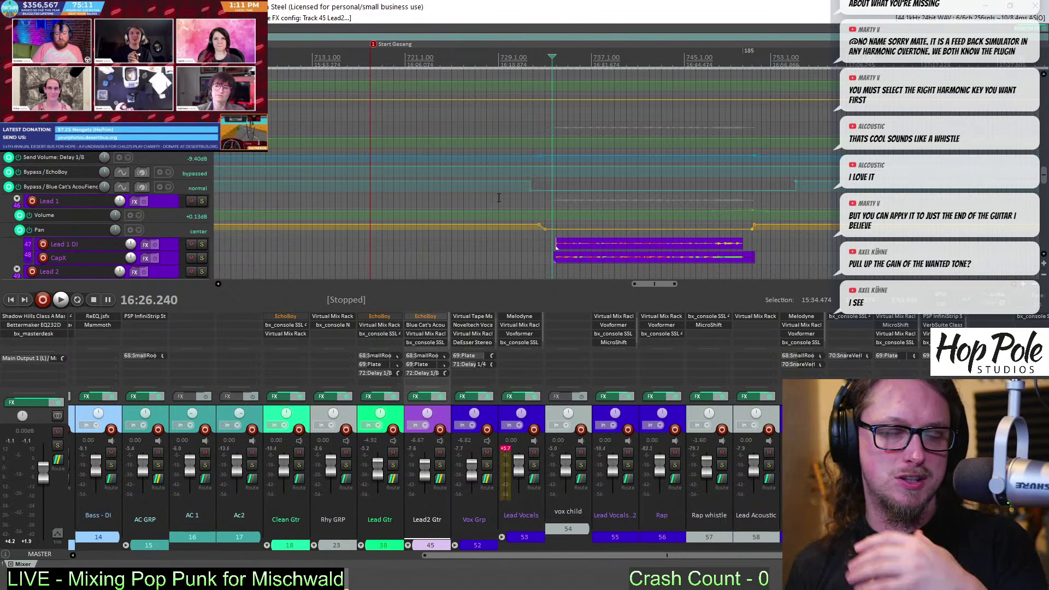
# Replay the solo section from about bar 733 to audition the reduced feedback level in the full mix
pyautogui.press('space')
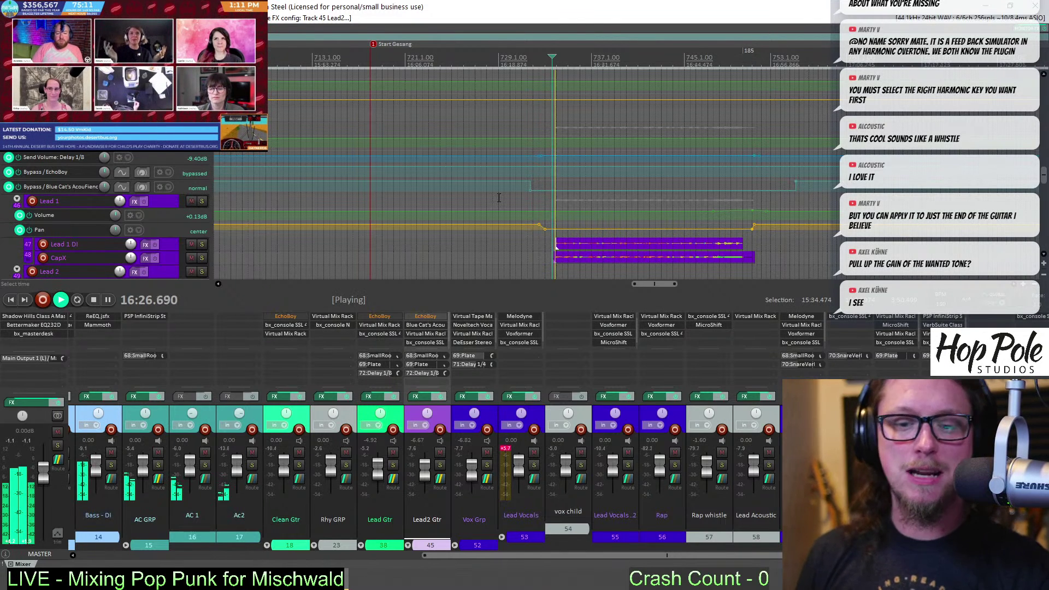
pyautogui.scroll(-2, 553, 178)
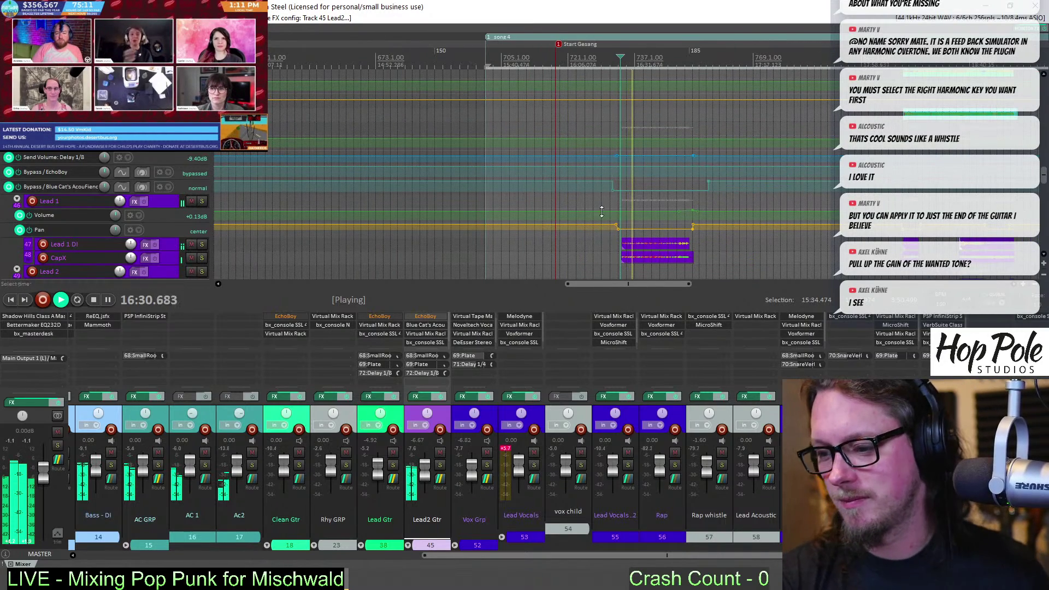
pyautogui.scroll(4, 598, 163)
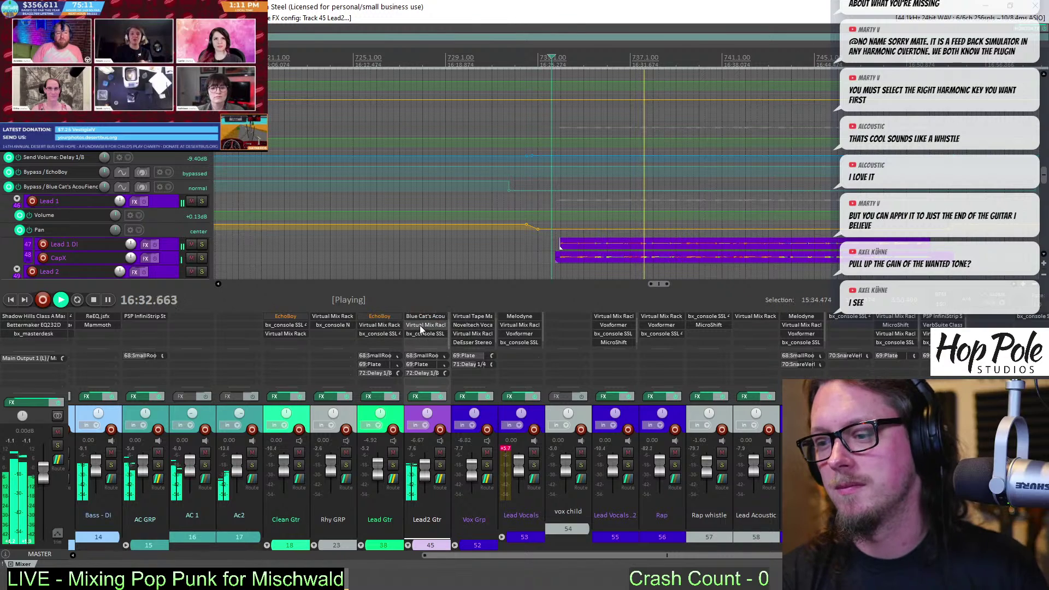
pyautogui.scroll(-3, 619, 179)
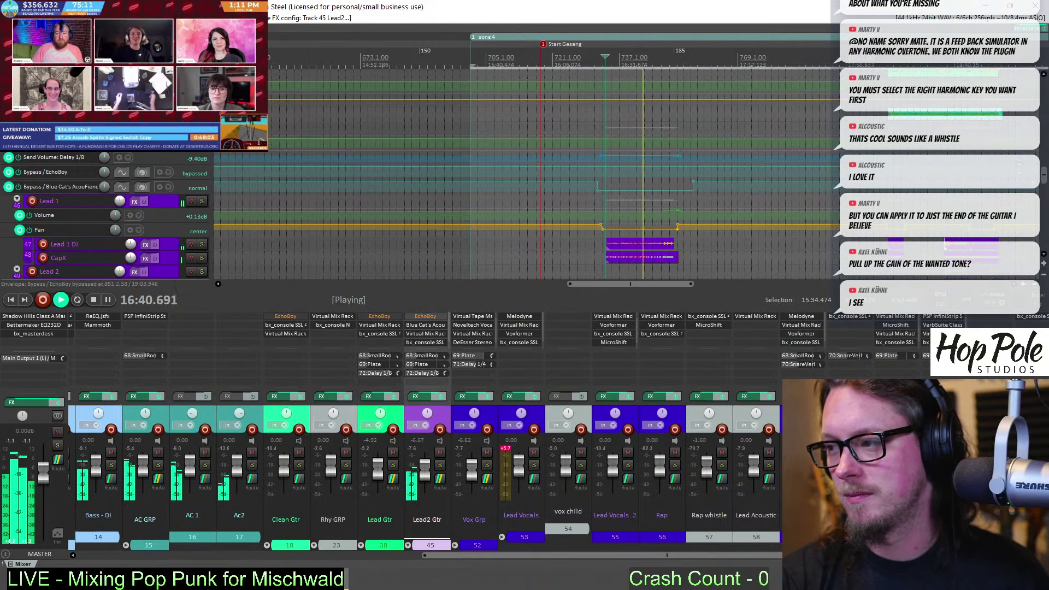
pyautogui.scroll(3, 1044, 168)
pyautogui.scroll(-3, 1044, 167)
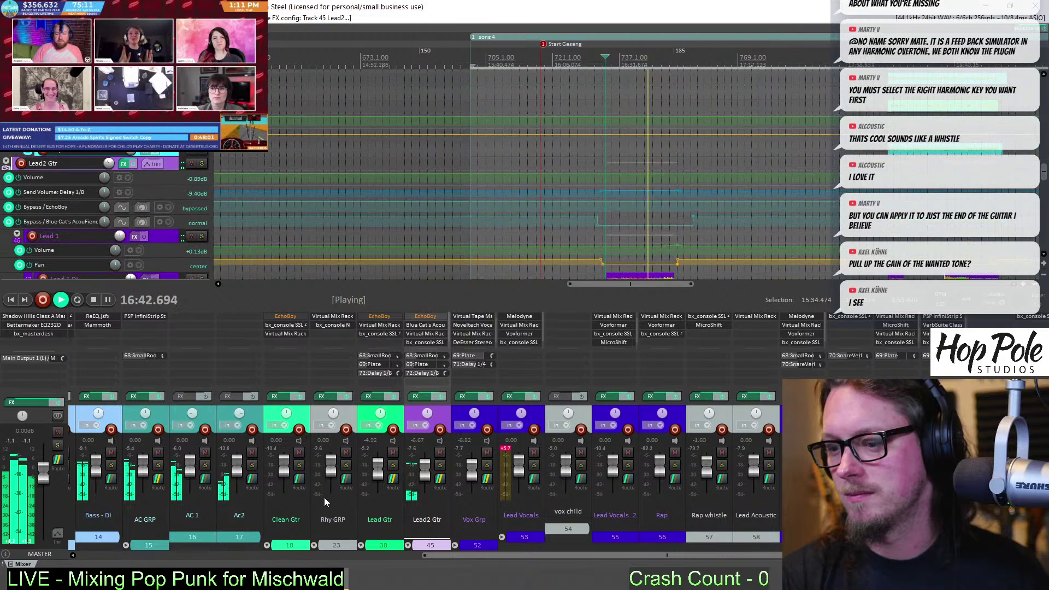
# Raise the Ac2 acoustic guitar's track volume to 3.01 dB during playback, trying up to 12 dB on the way
pyautogui.scroll(3, 240, 468)
pyautogui.scroll(3, 242, 464)
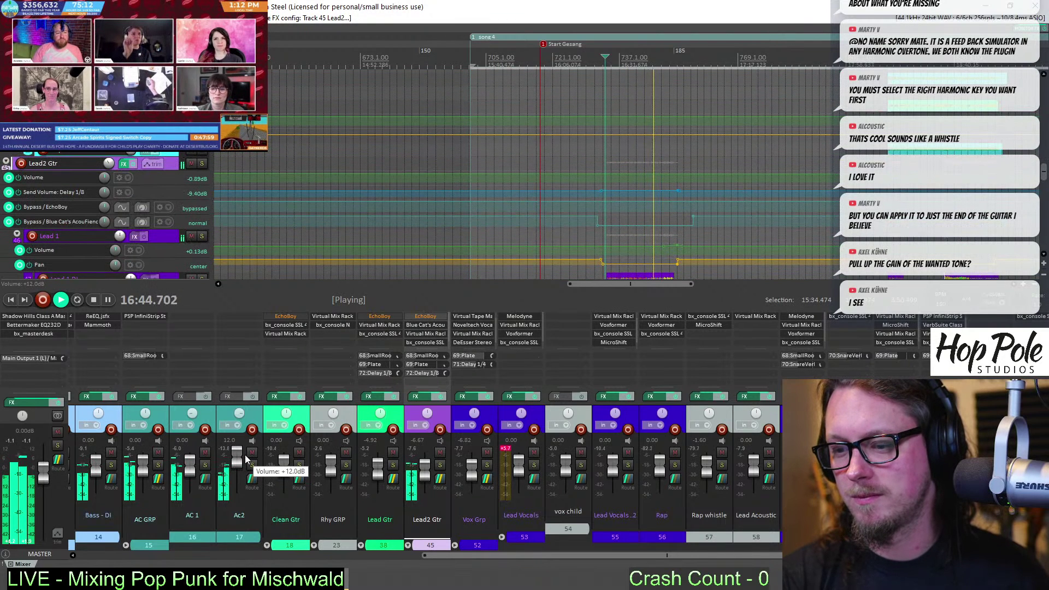
pyautogui.scroll(2, 247, 467)
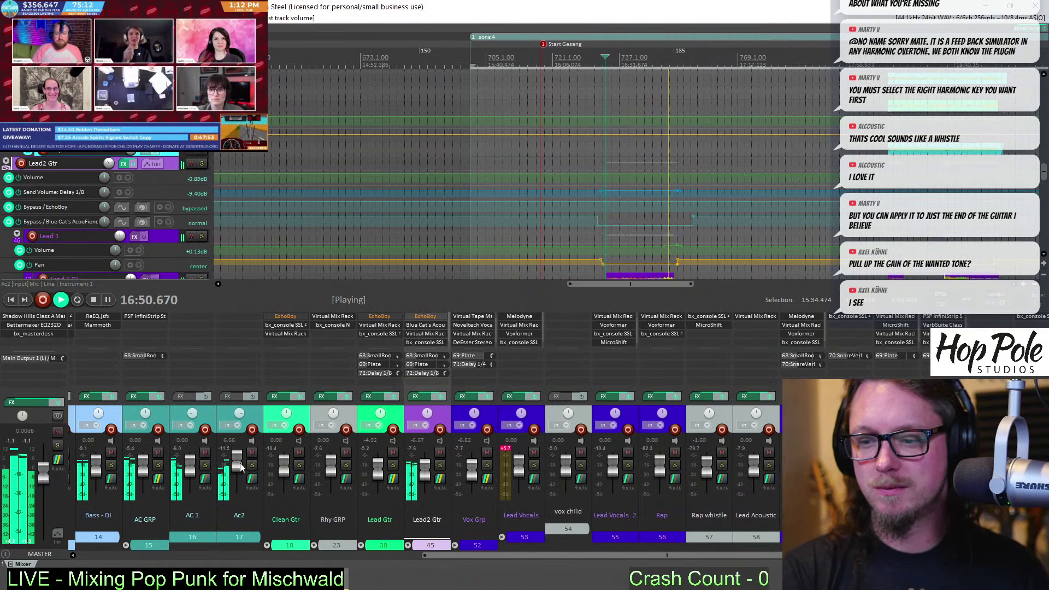
pyautogui.scroll(-5, 240, 470)
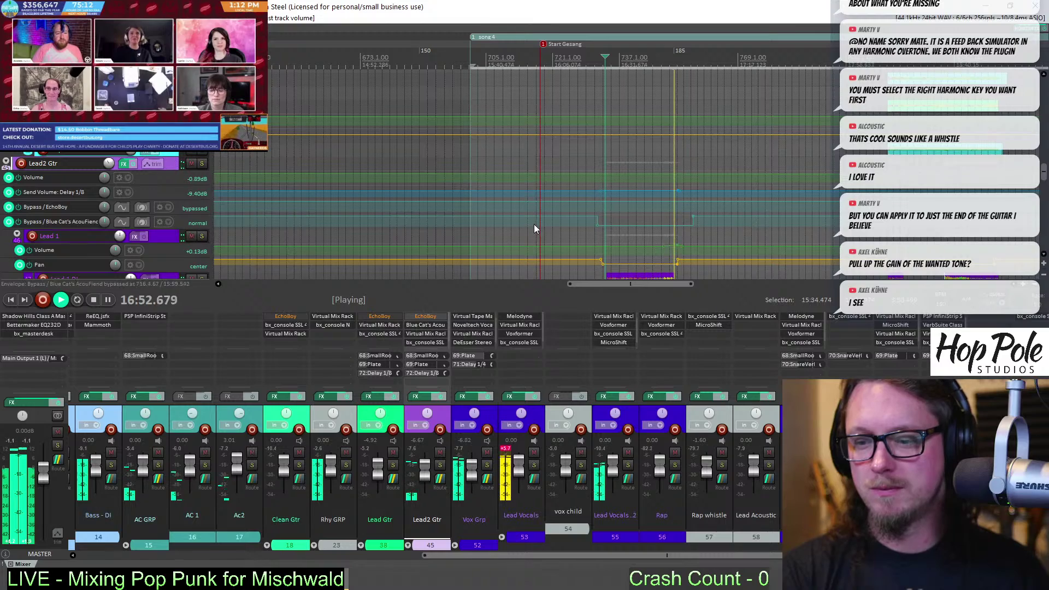
# Enlarge the Ac2 and AC 1 tracks in the arrangement to show their acoustic guitar waveforms, and stop playback
pyautogui.moveTo(1043, 169); pyautogui.dragTo(1036, 103)
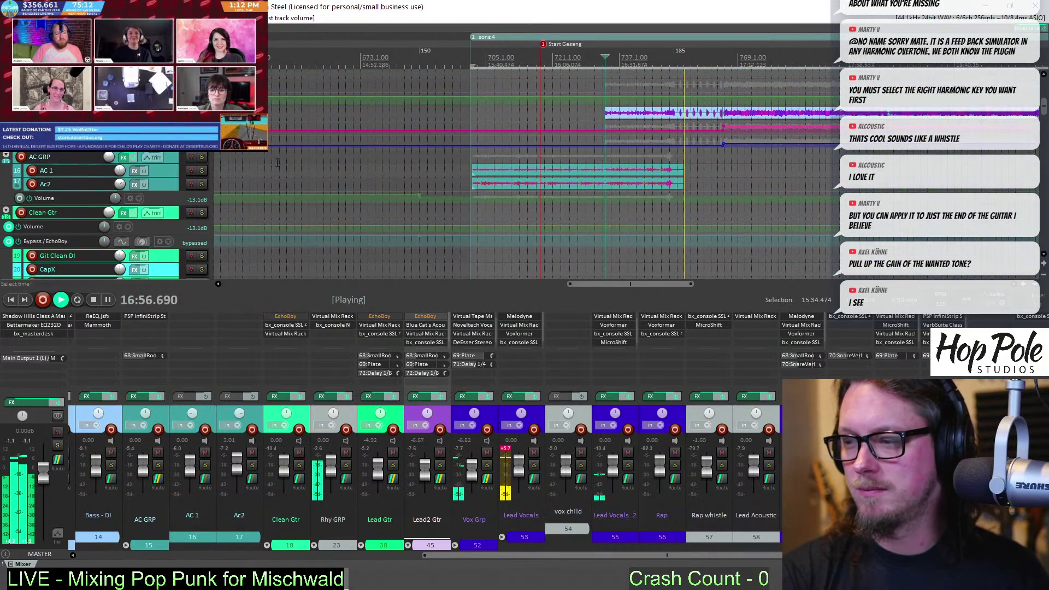
pyautogui.click(167, 190)
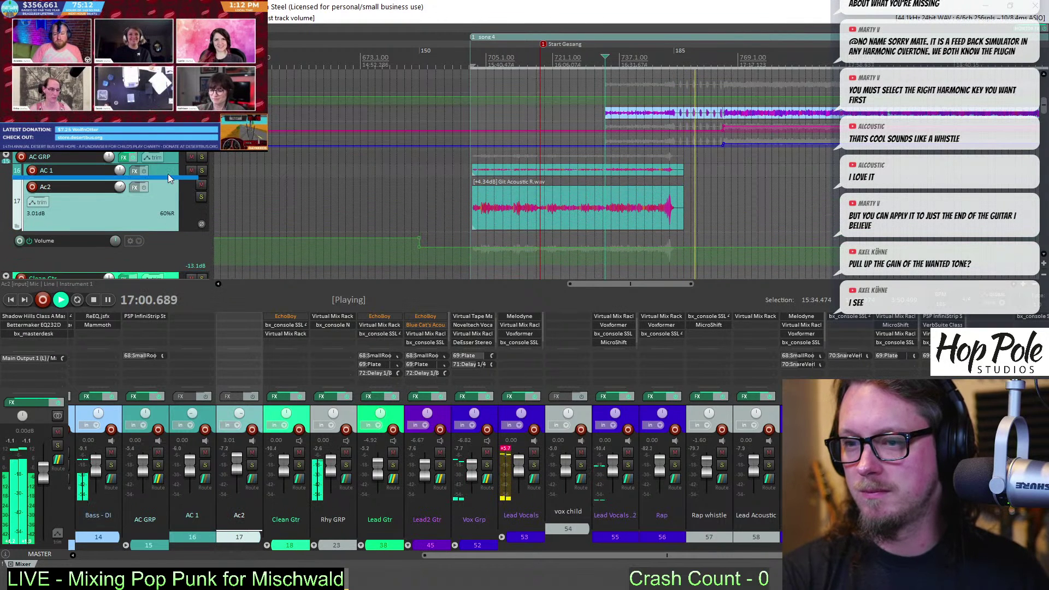
pyautogui.moveTo(162, 178); pyautogui.dragTo(440, 209)
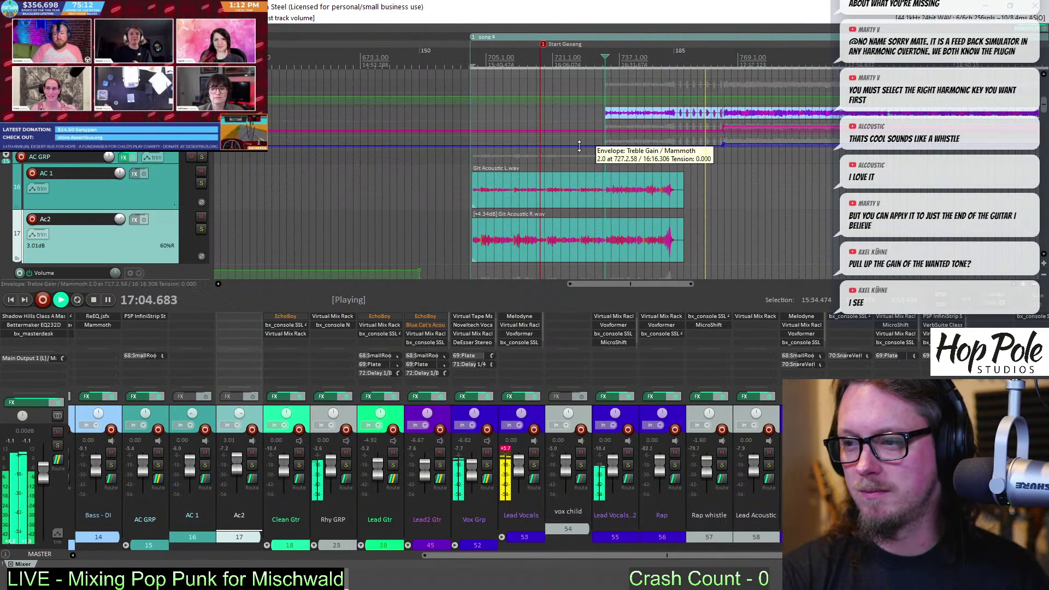
pyautogui.press('space')
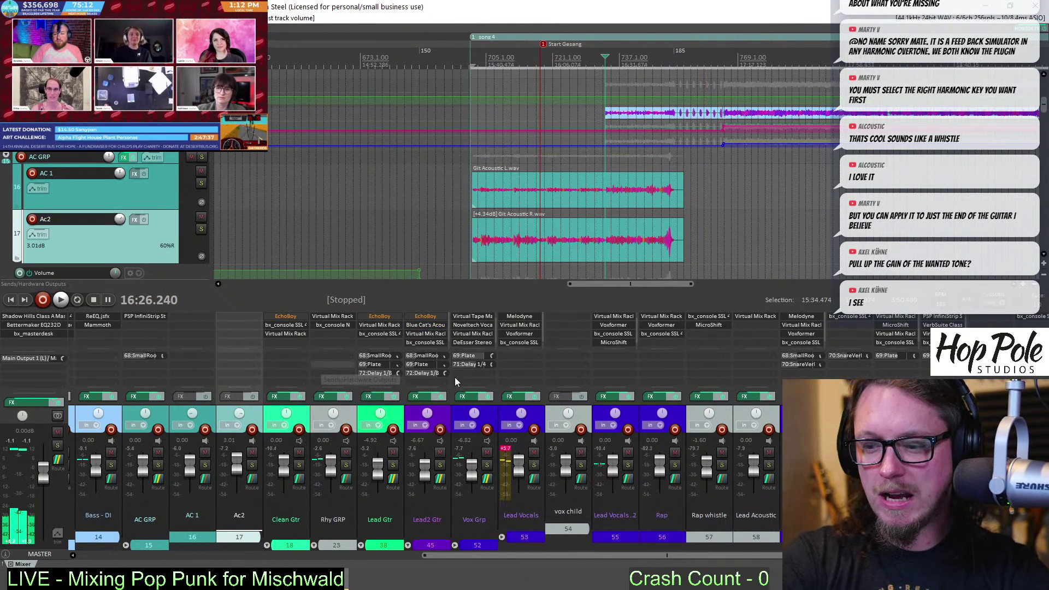
# Inspect the filter, compressor and EQ settings of PSP InfiniStrip on the AC GRP track, and close the plugin window
pyautogui.click(145, 317)
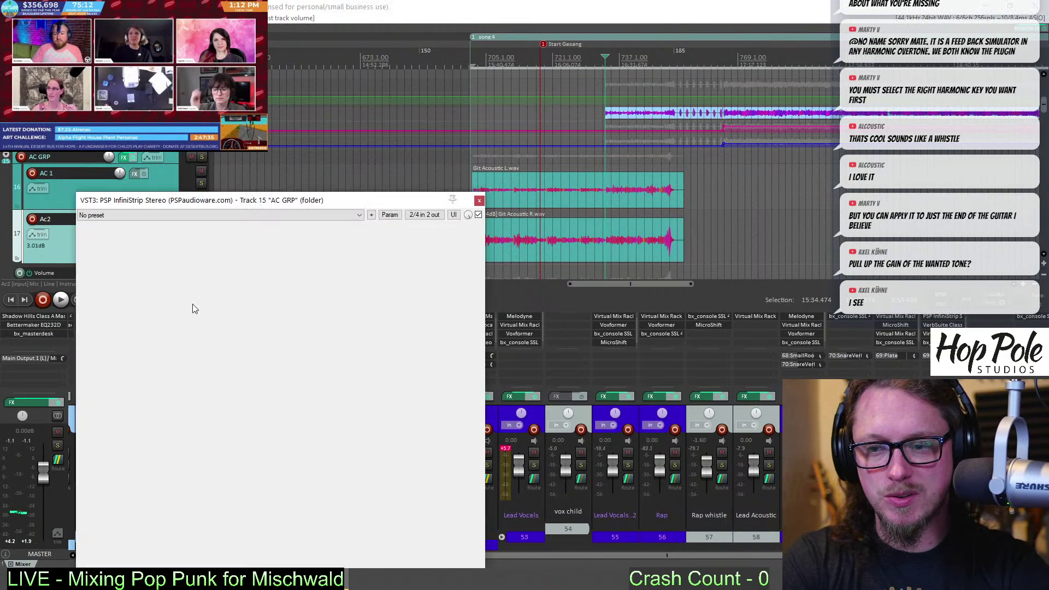
pyautogui.moveTo(265, 208); pyautogui.dragTo(236, 133)
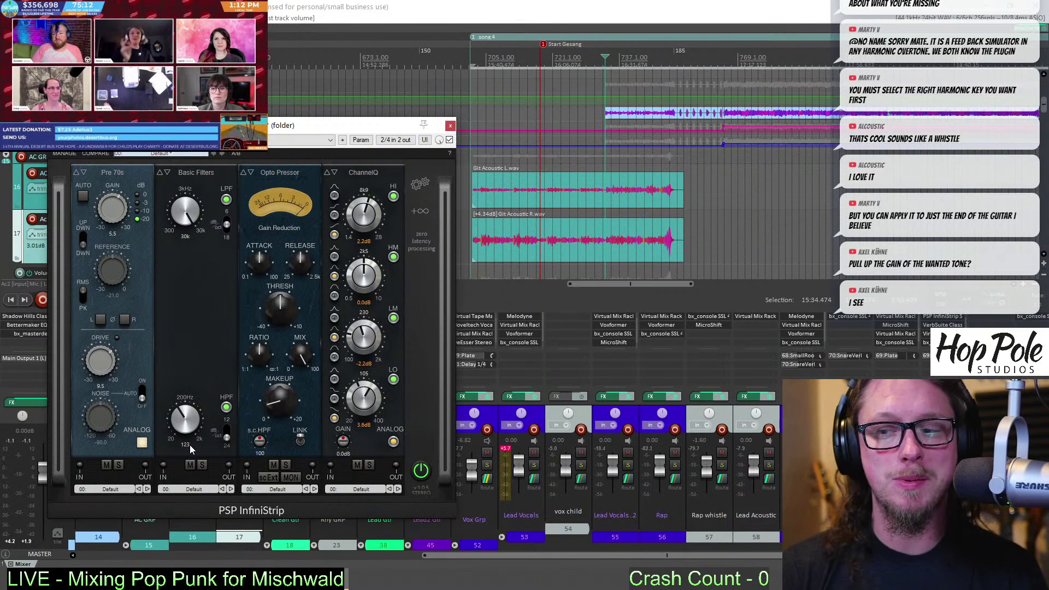
pyautogui.click(450, 125)
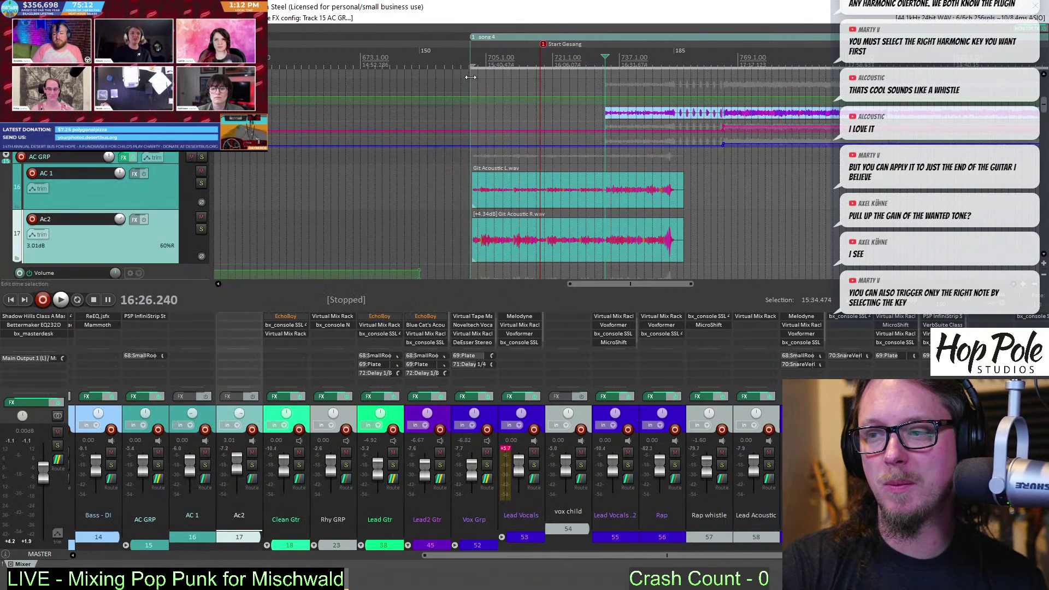
# Play song 4 from the start of the acoustic guitar clips at about bar 701, following the backing vocal and rhythm guitar tracks
pyautogui.click(470, 59)
pyautogui.scroll(5, 628, 64)
pyautogui.click(648, 63)
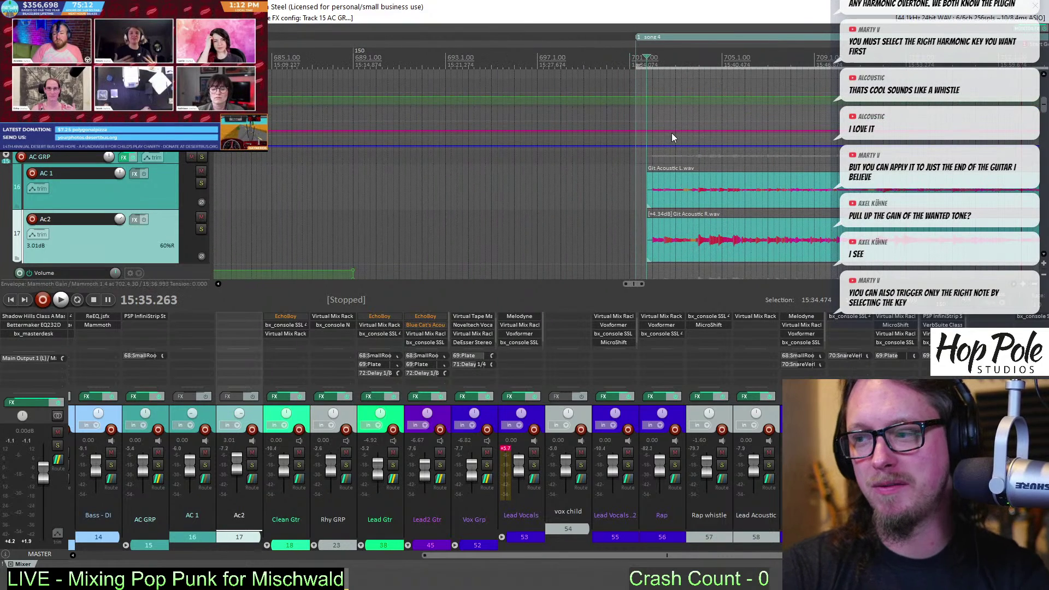
pyautogui.scroll(4, 667, 183)
pyautogui.press('space')
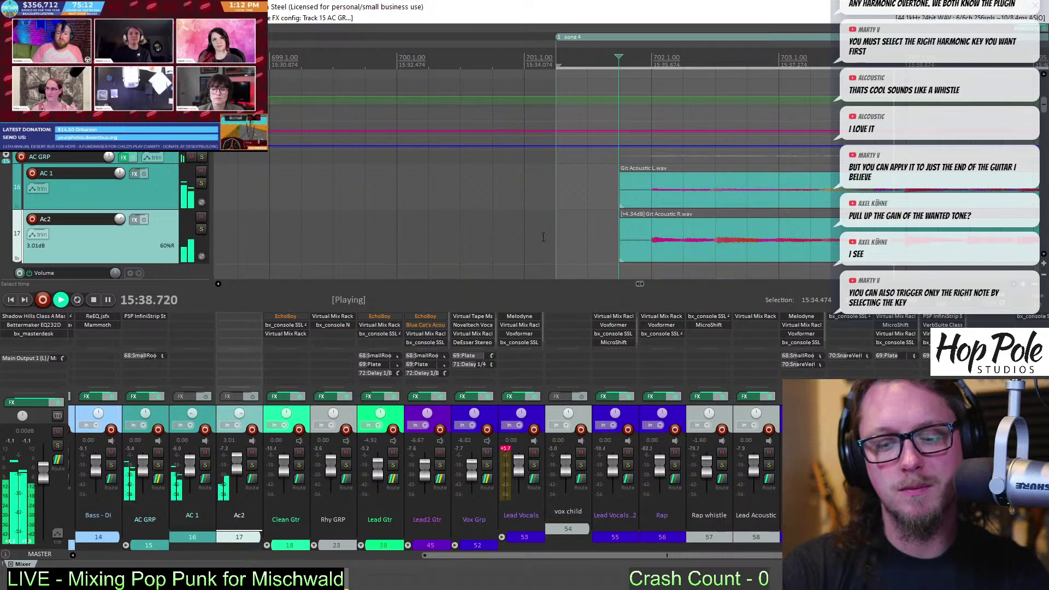
pyautogui.scroll(-6, 666, 241)
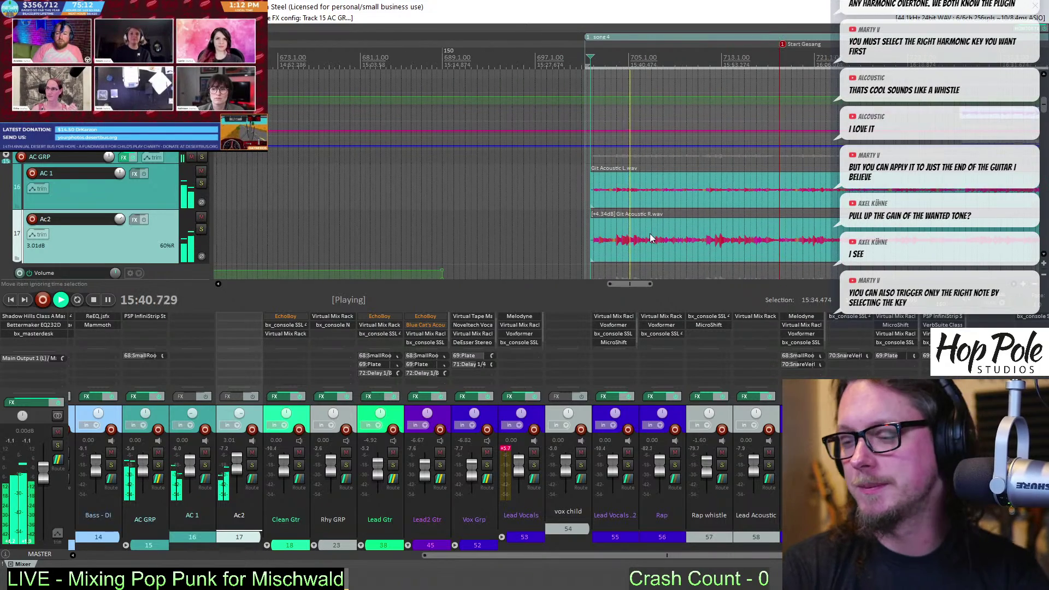
pyautogui.scroll(-5, 650, 234)
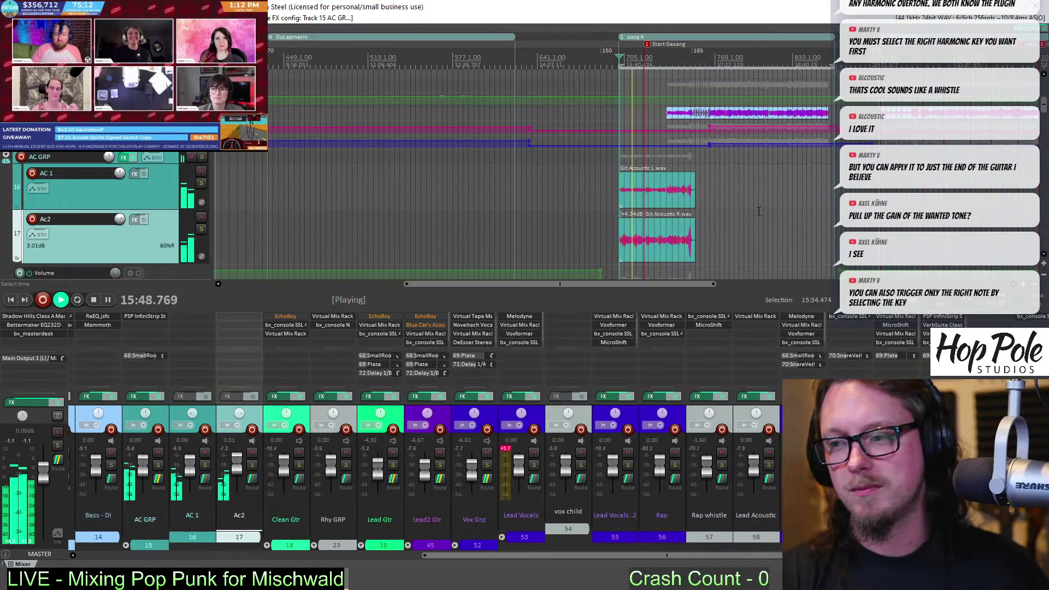
pyautogui.scroll(4, 759, 211)
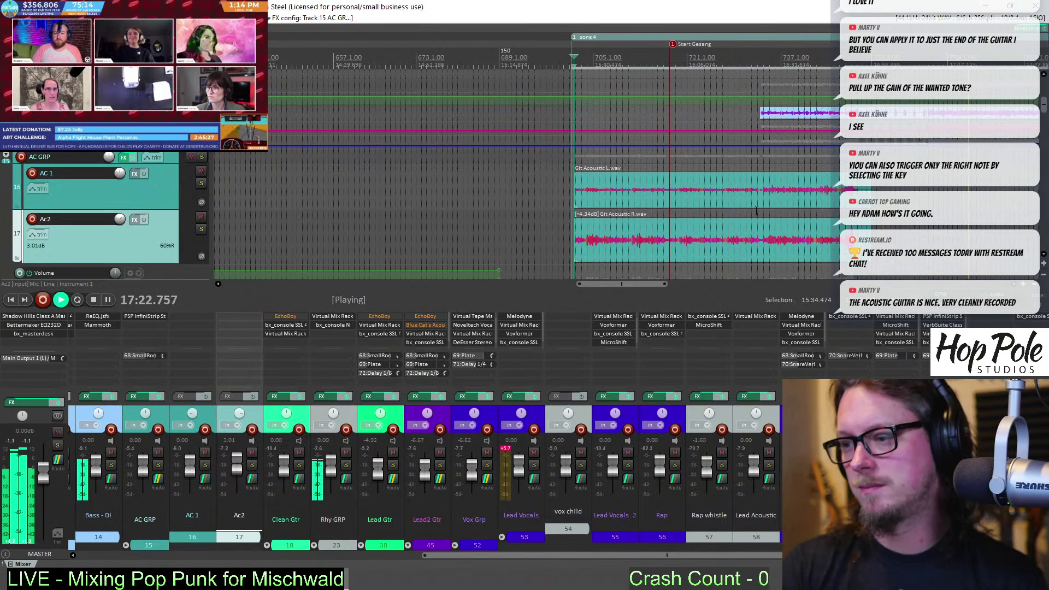
pyautogui.moveTo(621, 282); pyautogui.dragTo(680, 287)
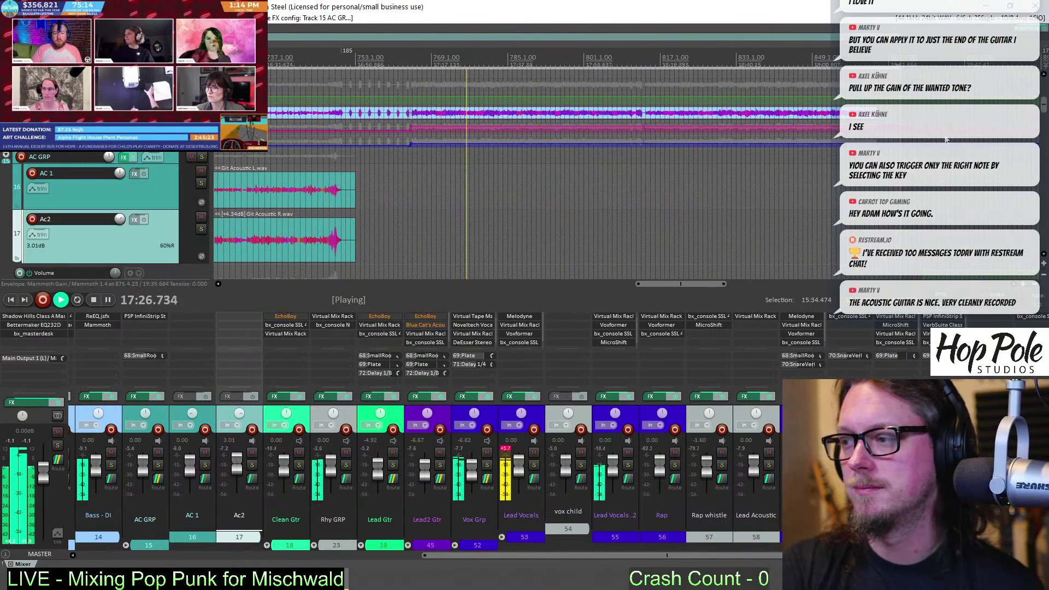
pyautogui.moveTo(1044, 112); pyautogui.dragTo(1046, 224)
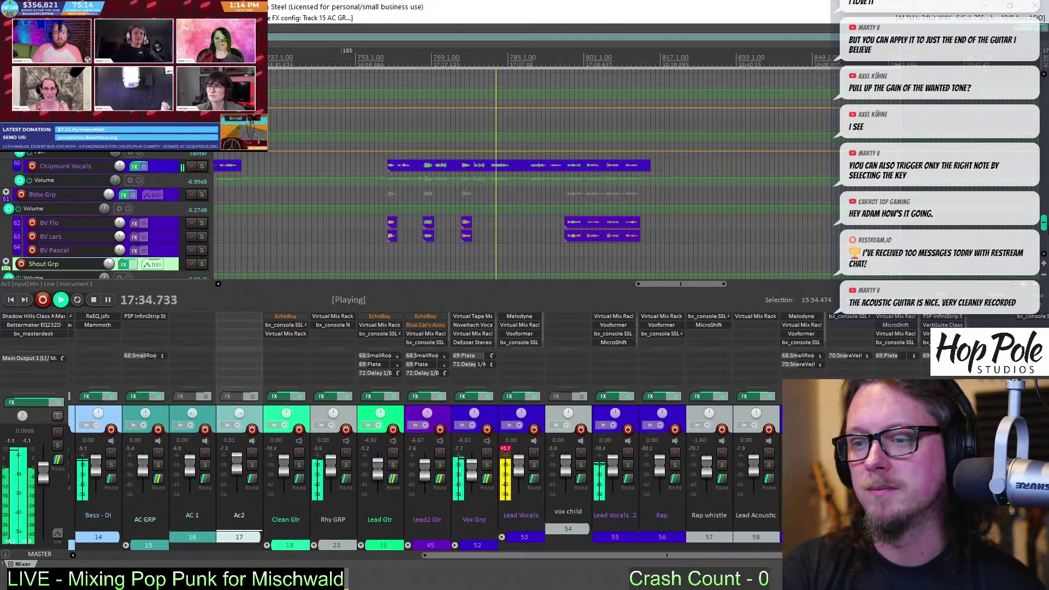
pyautogui.moveTo(1044, 221); pyautogui.dragTo(1041, 144)
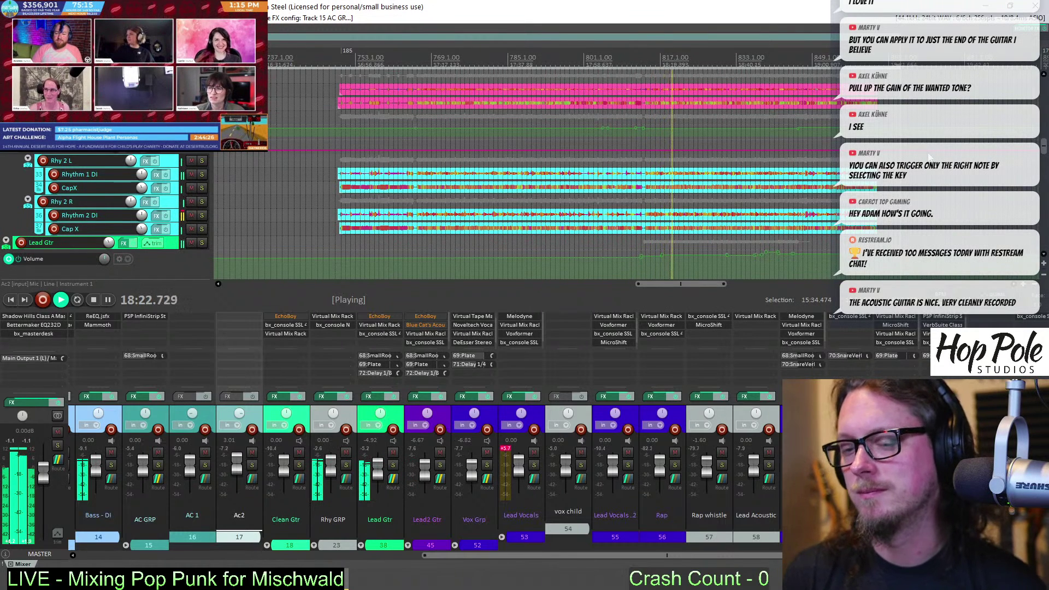
# Switch the VSX headphone monitoring to favourite slot 2, Archon Studio, while the song plays, and follow playback towards the song's end
pyautogui.click(1022, 31)
pyautogui.click(321, 433)
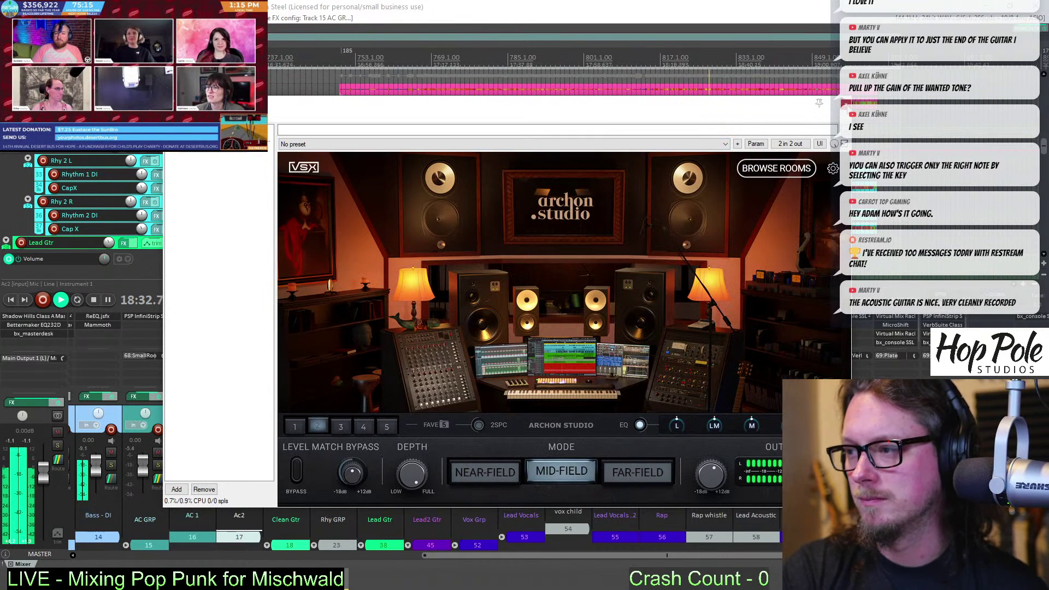
pyautogui.press('Escape')
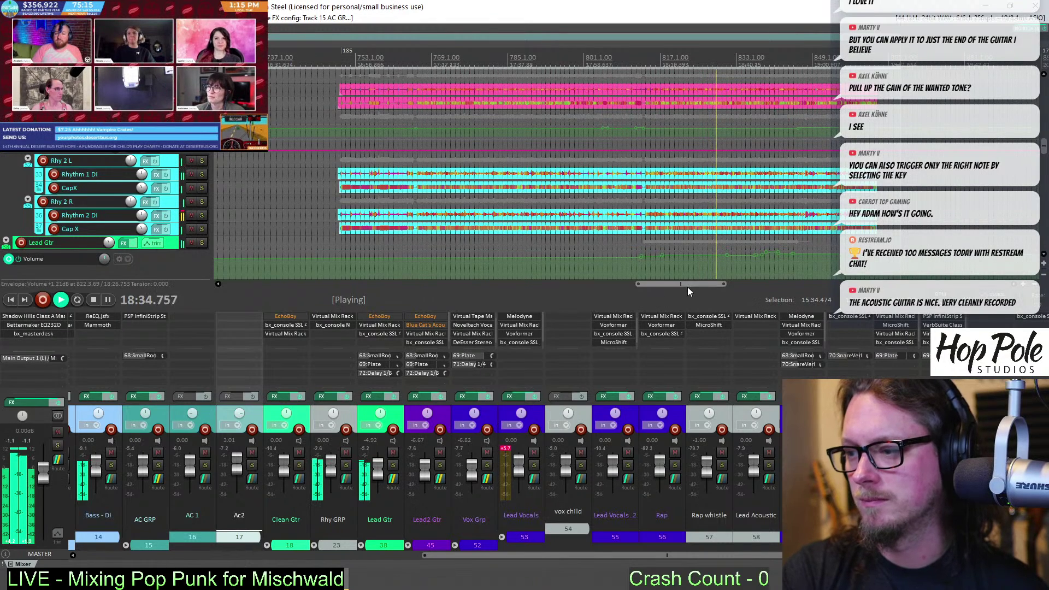
pyautogui.moveTo(687, 287); pyautogui.dragTo(700, 287)
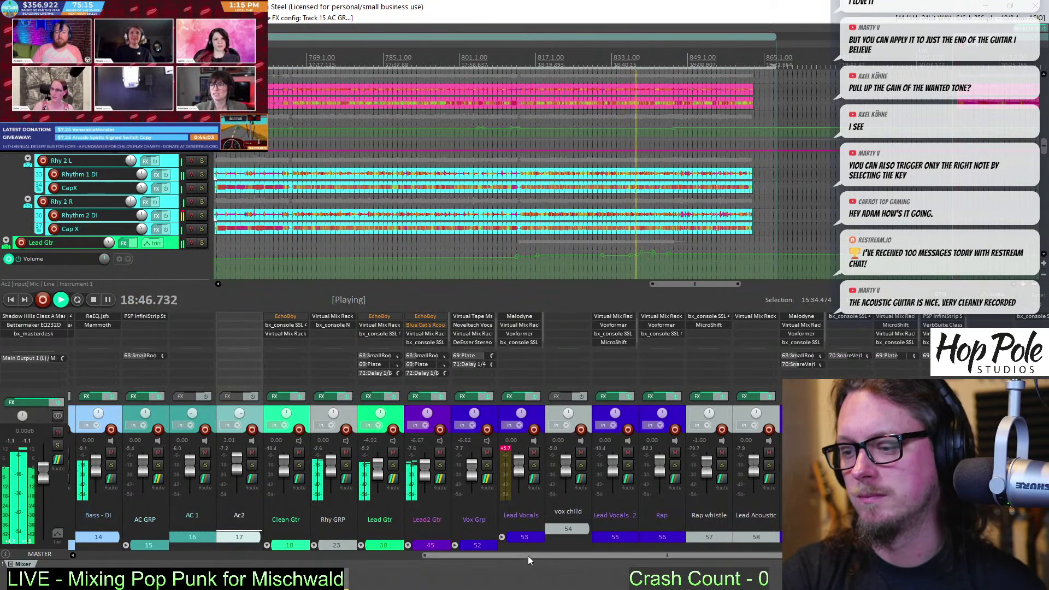
# Reset the Far drum track's peak meter in the mixer and check the compressor and EQ settings of its PSP InfiniStrip
pyautogui.moveTo(528, 556); pyautogui.dragTo(419, 556)
pyautogui.moveTo(230, 549); pyautogui.dragTo(170, 548)
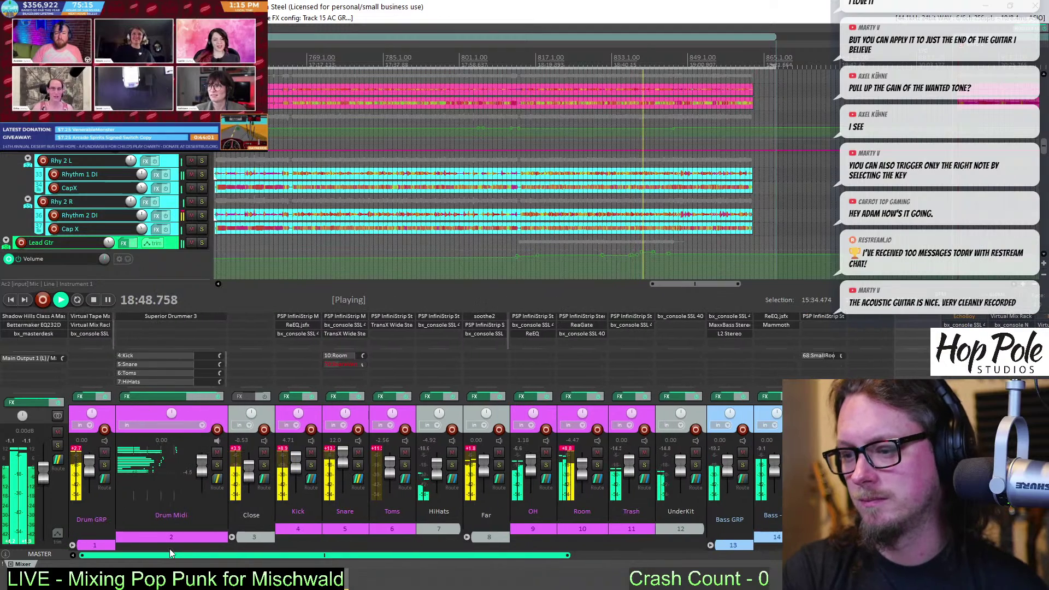
pyautogui.click(470, 448)
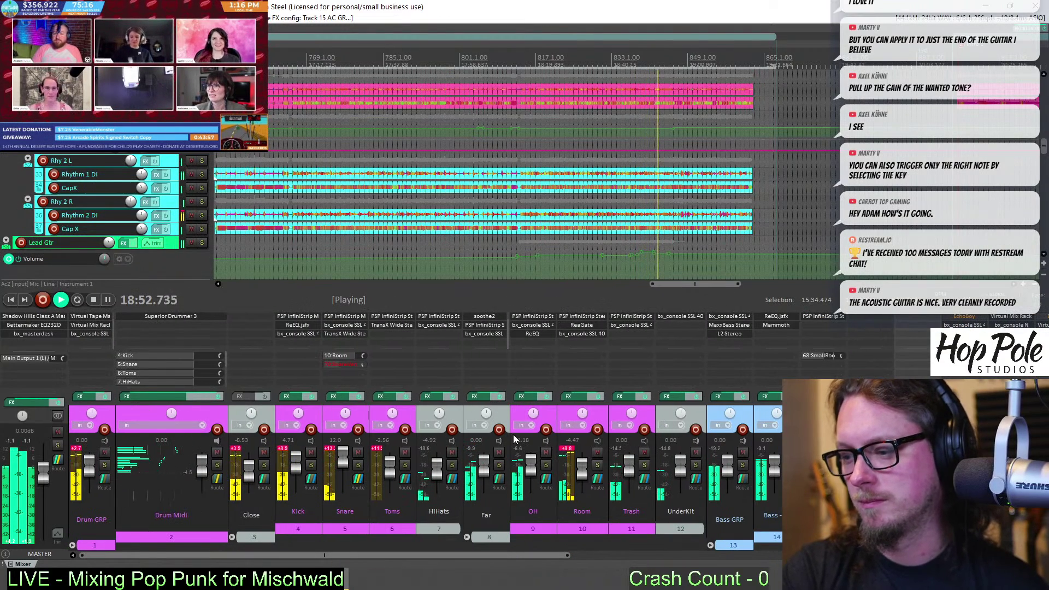
pyautogui.click(484, 324)
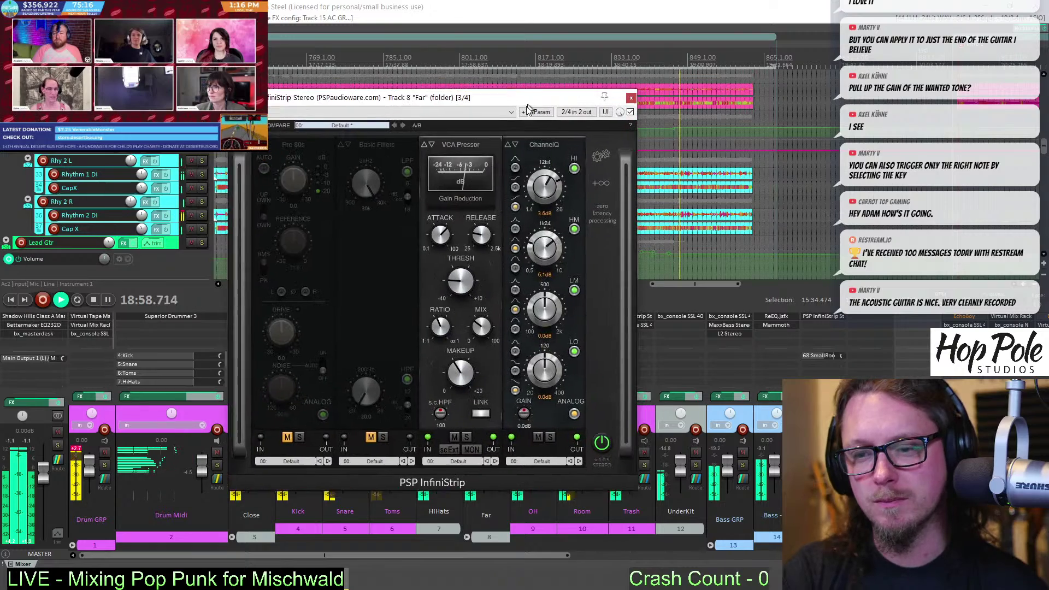
pyautogui.click(622, 109)
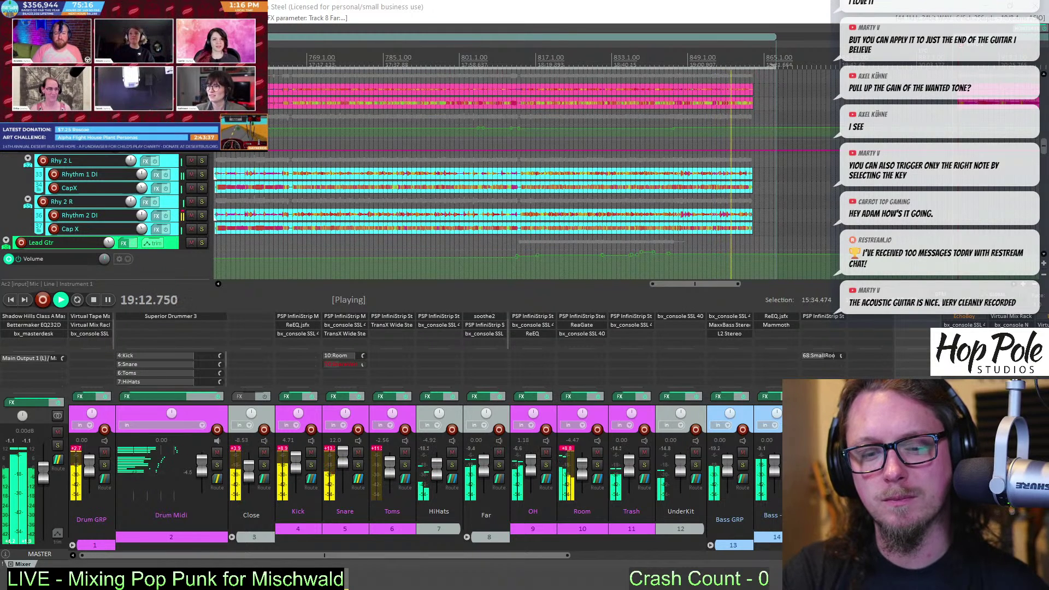
# Bypass soothe2 on the Far track, open its settings, and play song 4 from 16:49, just before the rhythm guitars enter
pyautogui.keyDown('shift'); pyautogui.click(484, 316); pyautogui.keyUp('shift')
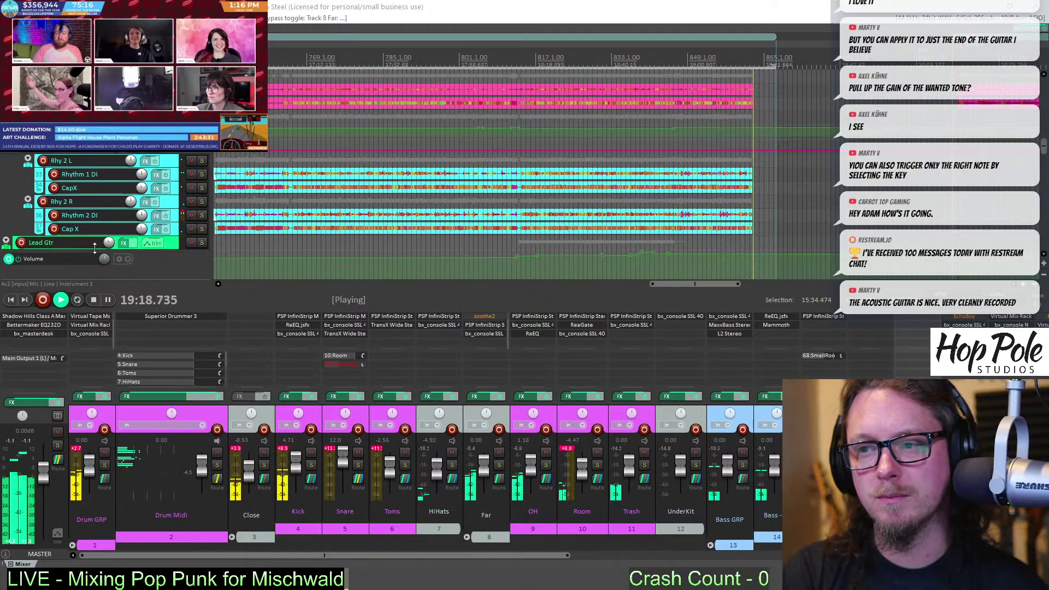
pyautogui.click(484, 316)
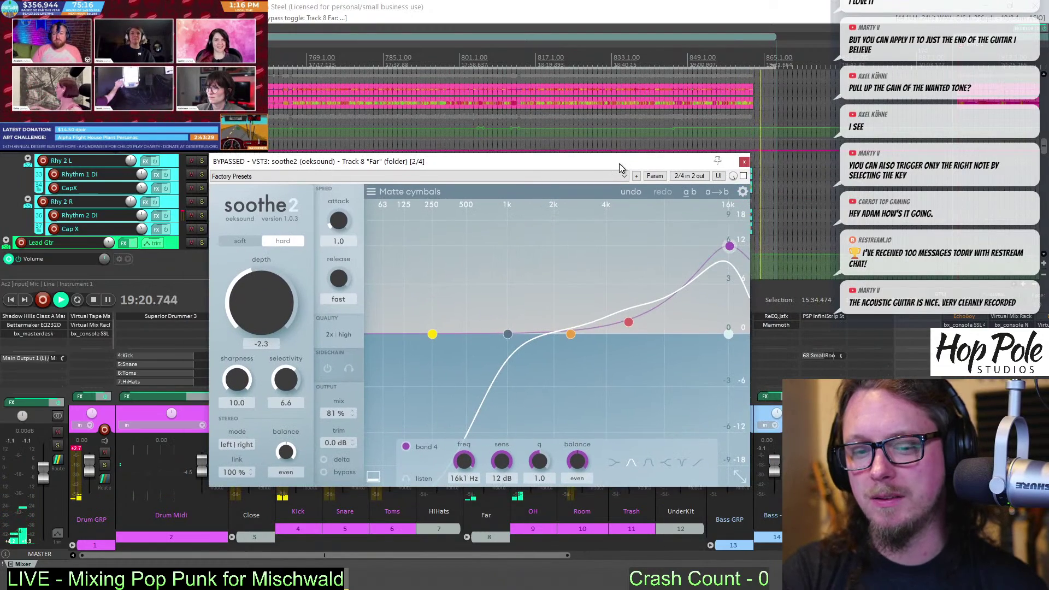
pyautogui.scroll(-3, 629, 99)
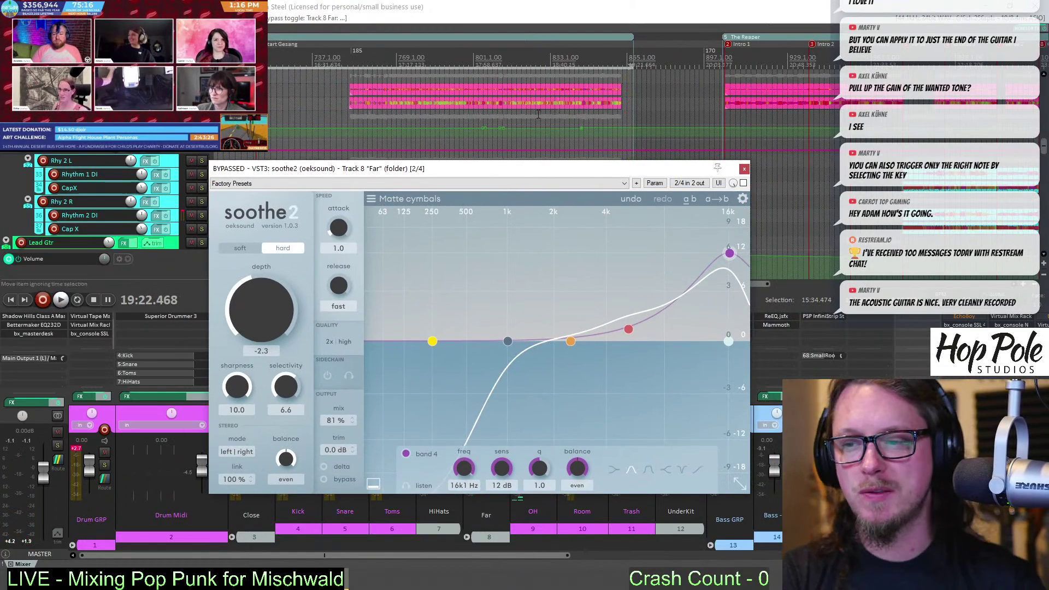
pyautogui.click(345, 60)
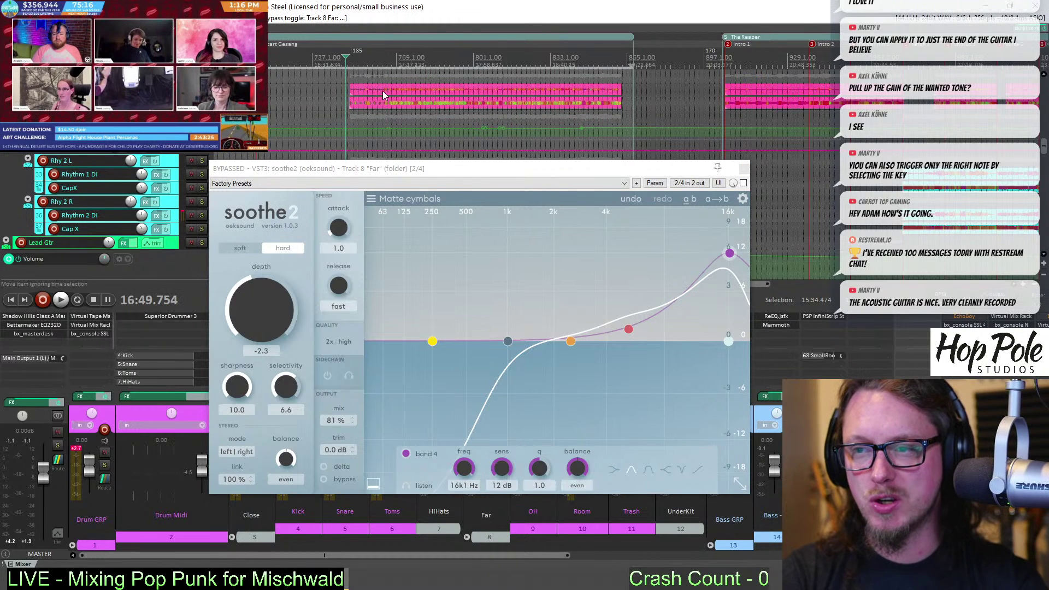
pyautogui.scroll(6, 382, 95)
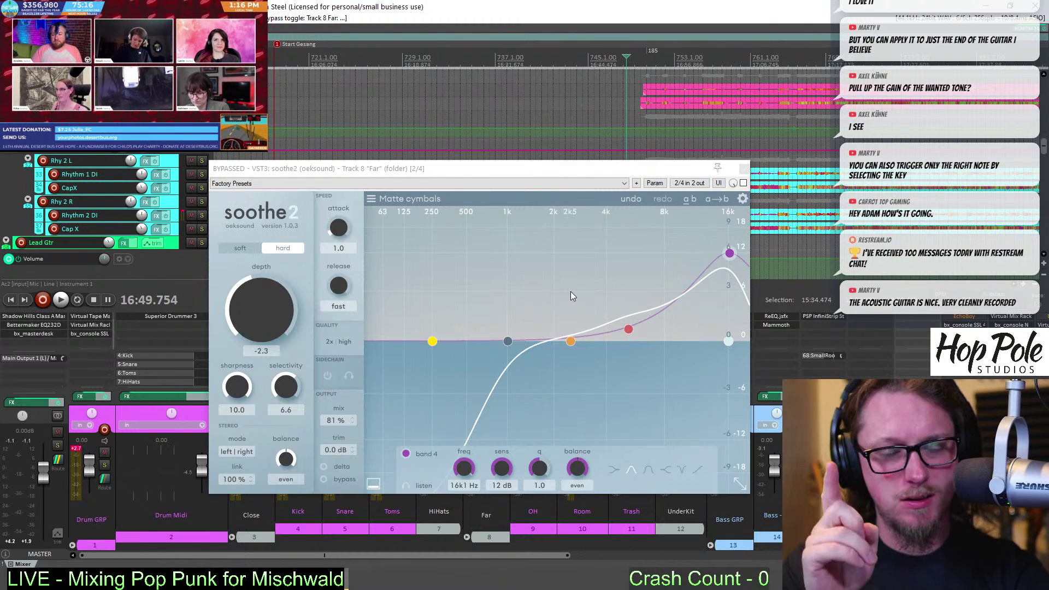
pyautogui.press('space')
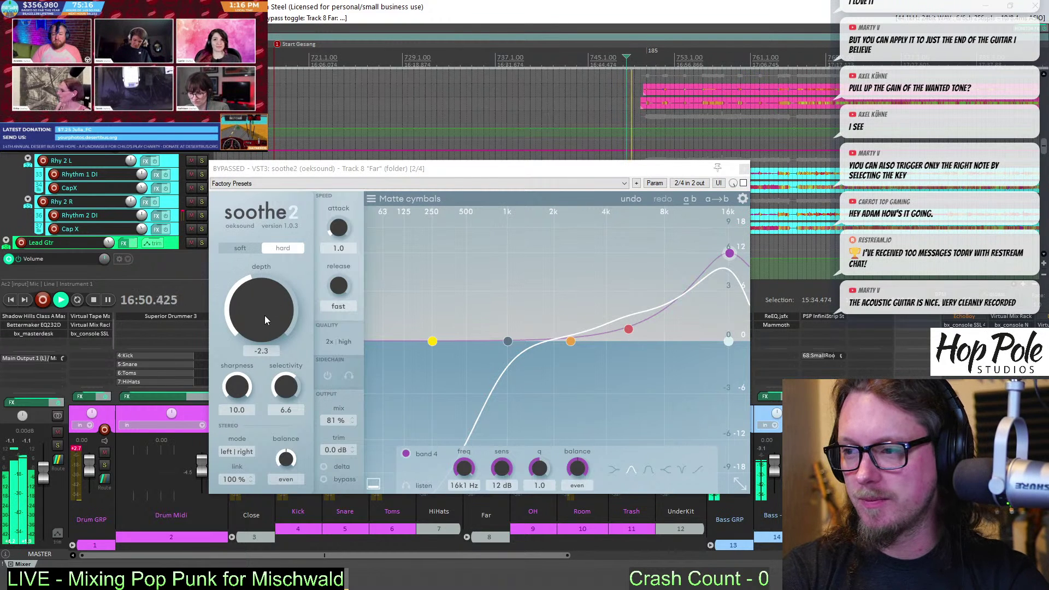
# Set soothe2's depth to 1.9 on the Far track, compare it enabled and bypassed, leave it bypassed and close the plugin window
pyautogui.scroll(3, 263, 320)
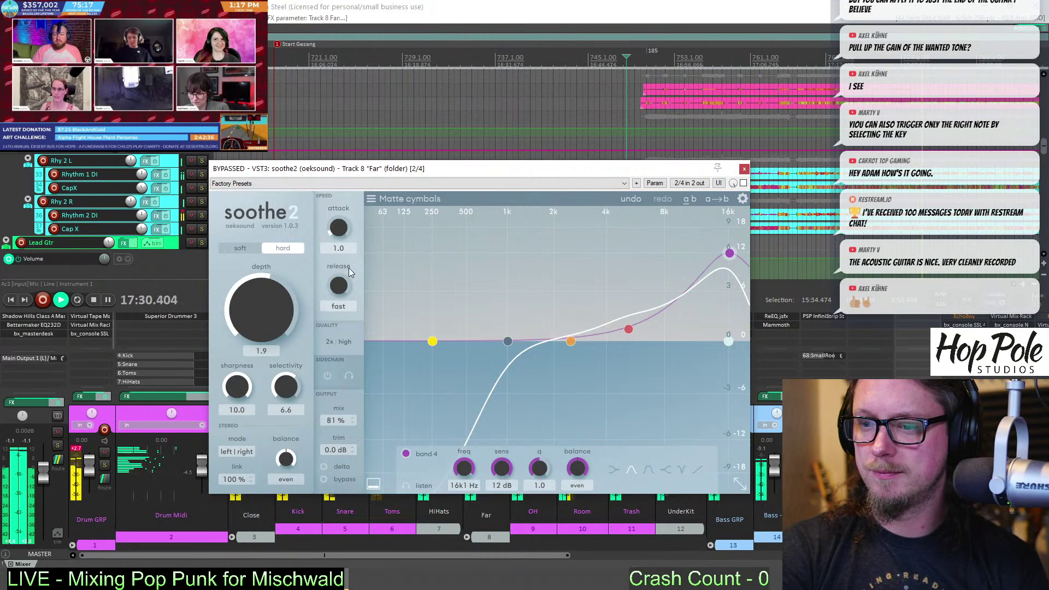
pyautogui.click(743, 184)
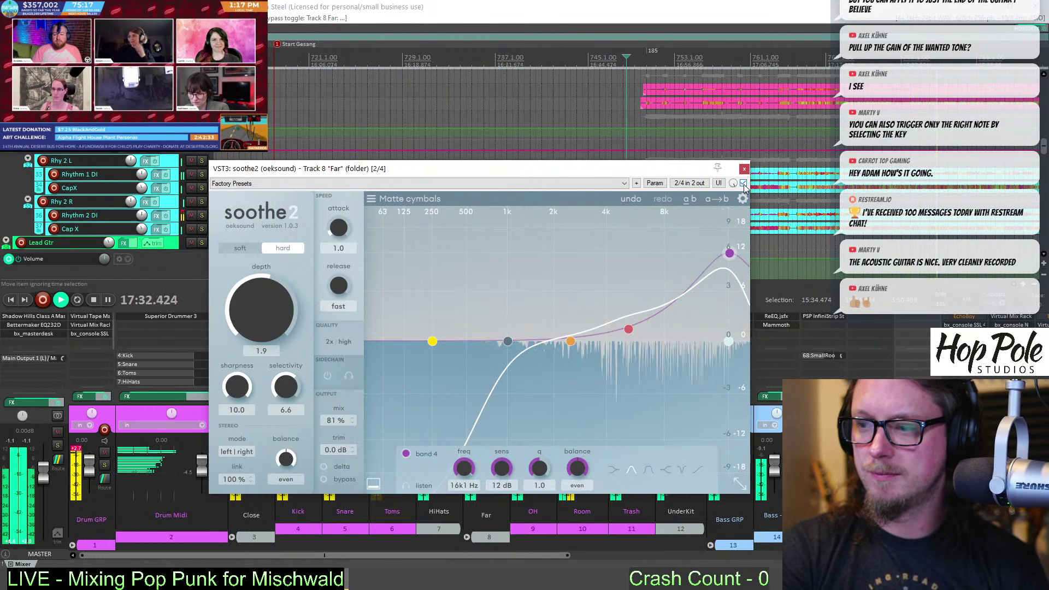
pyautogui.click(744, 184)
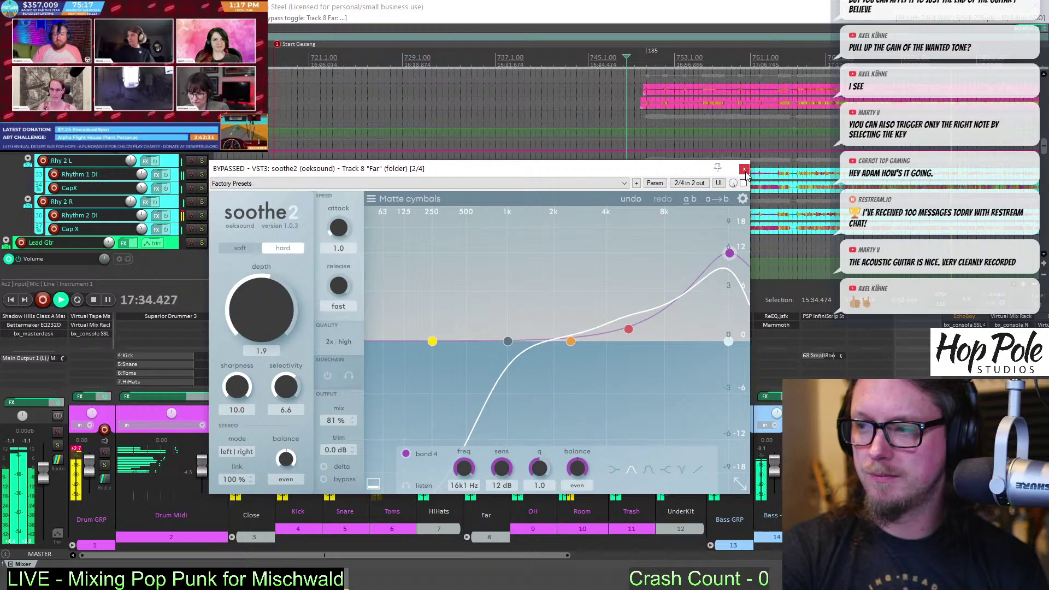
pyautogui.click(743, 170)
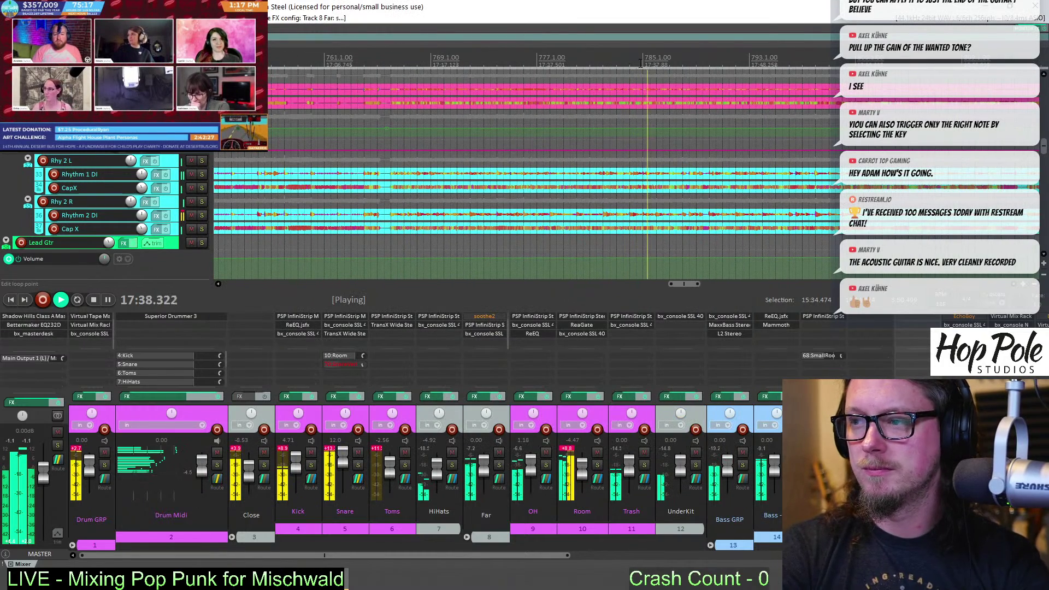
# Replay song 4 from about 17:37 and inspect PSP InfiniStrip on the Far track and the ReEQ curve on the OH track
pyautogui.press('space')
pyautogui.click(634, 64)
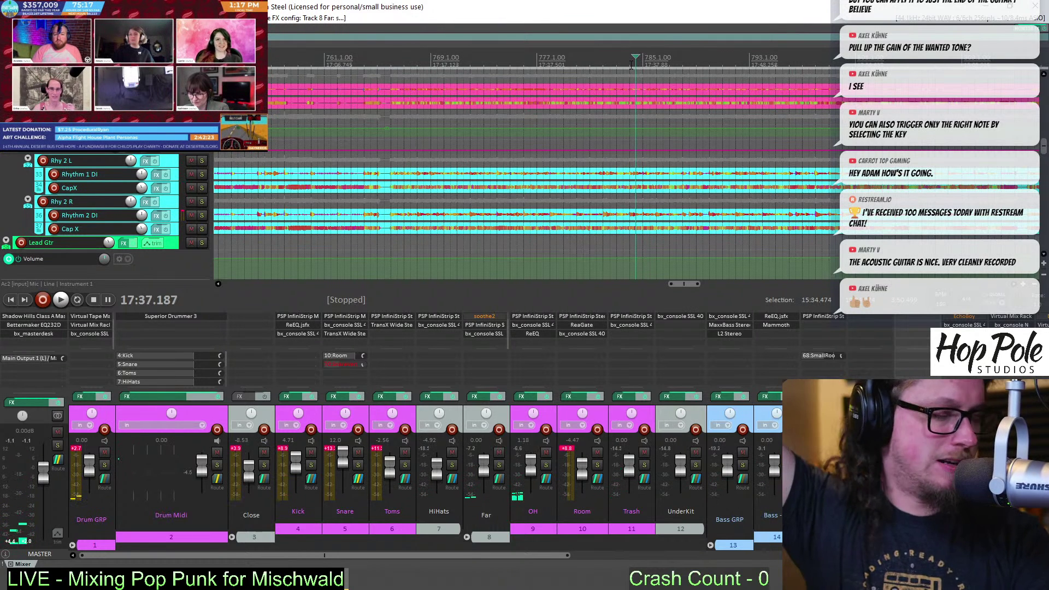
pyautogui.press('space')
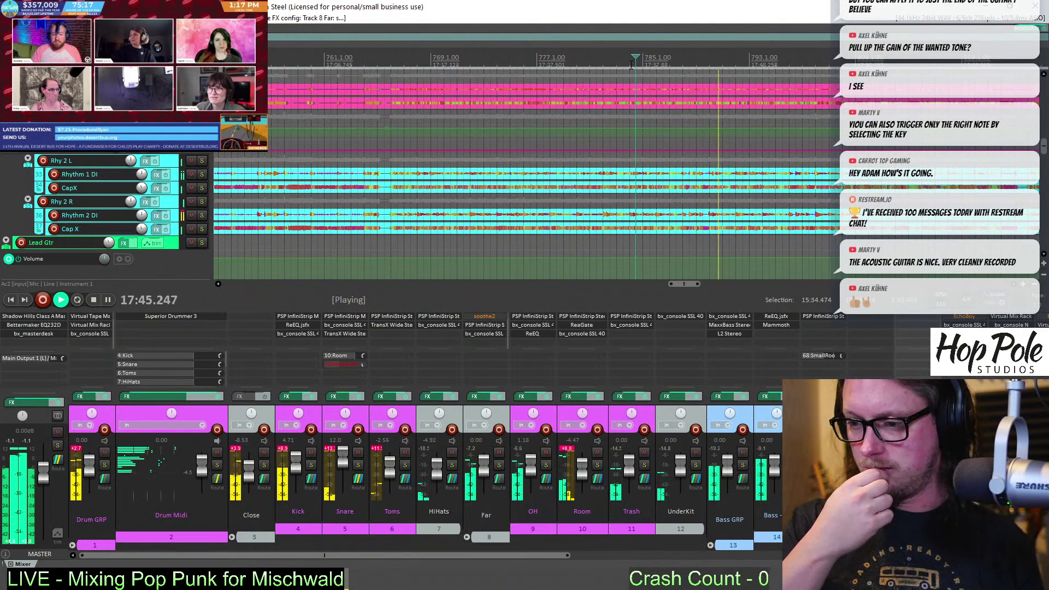
pyautogui.click(480, 326)
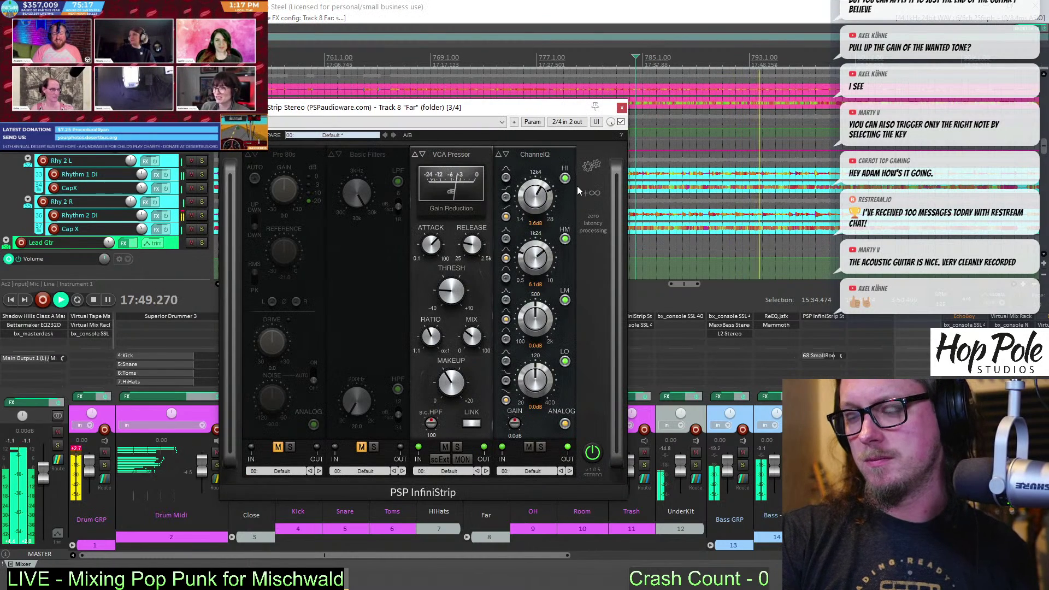
pyautogui.click(622, 108)
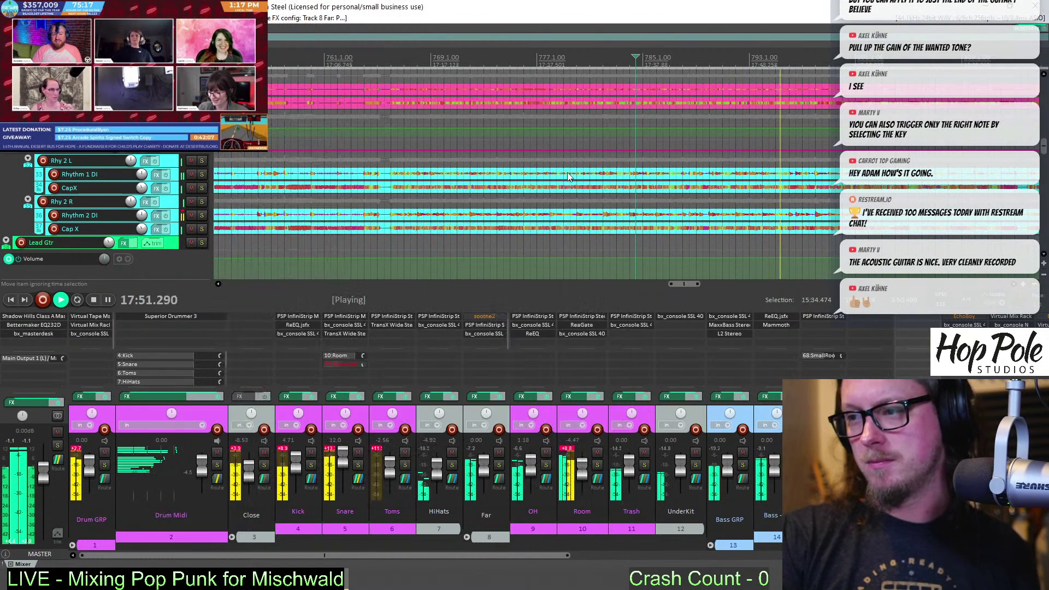
pyautogui.click(539, 332)
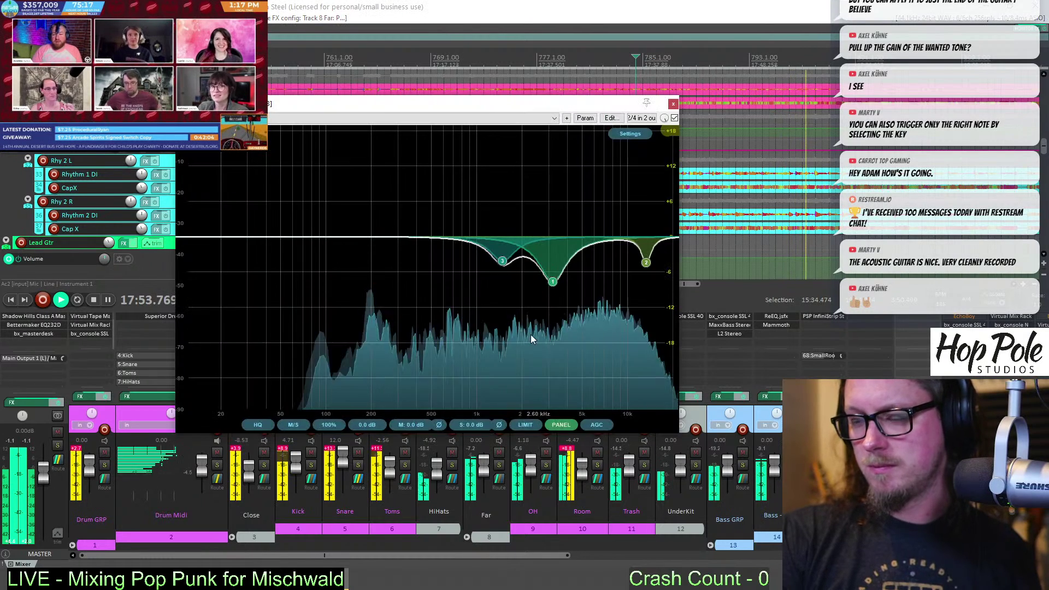
pyautogui.click(673, 104)
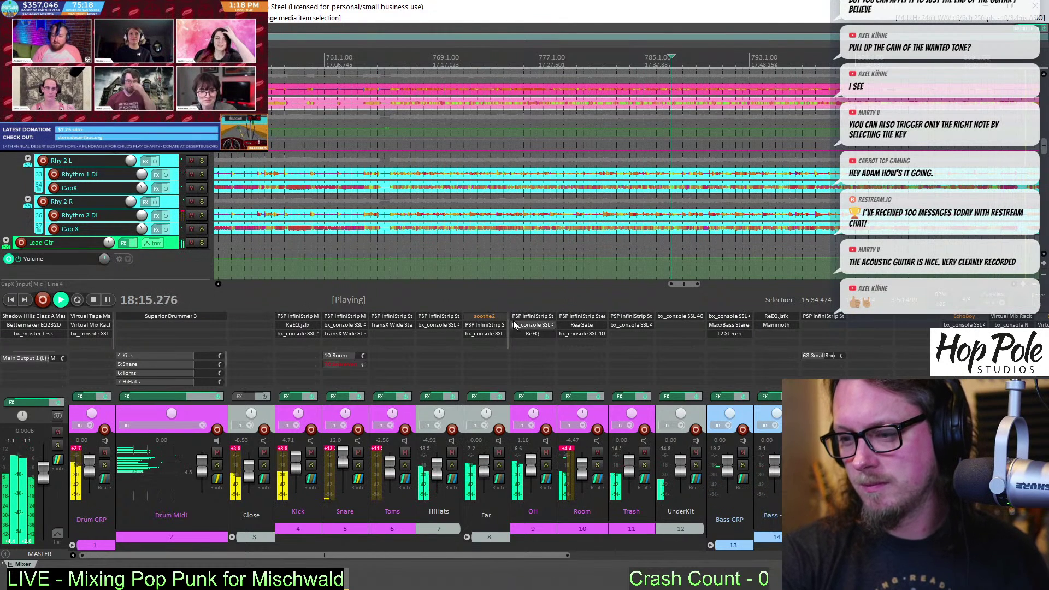
# Shorten the ends of both lead guitar CapX clips in song 4 to roughly match the ends of the lead DI clips
pyautogui.moveTo(524, 553); pyautogui.dragTo(582, 553)
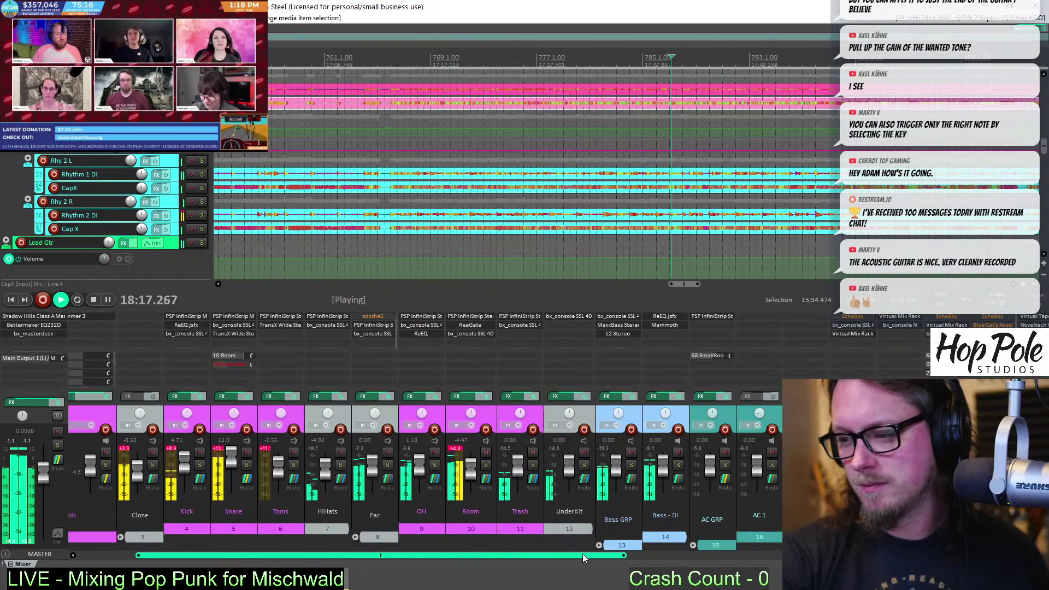
pyautogui.scroll(-2, 704, 146)
pyautogui.scroll(-2, 696, 191)
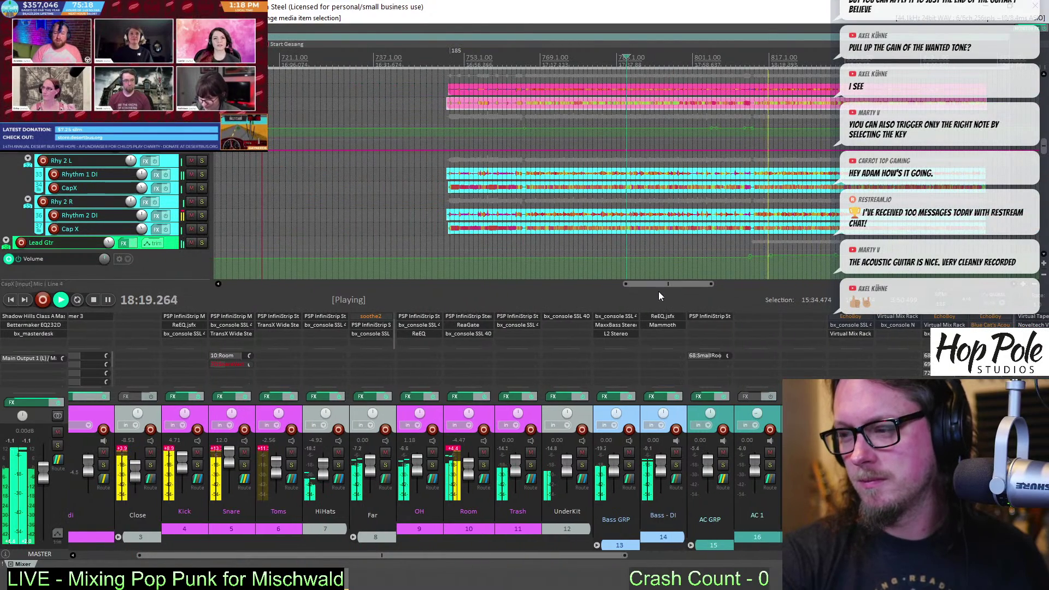
pyautogui.scroll(-2, 710, 159)
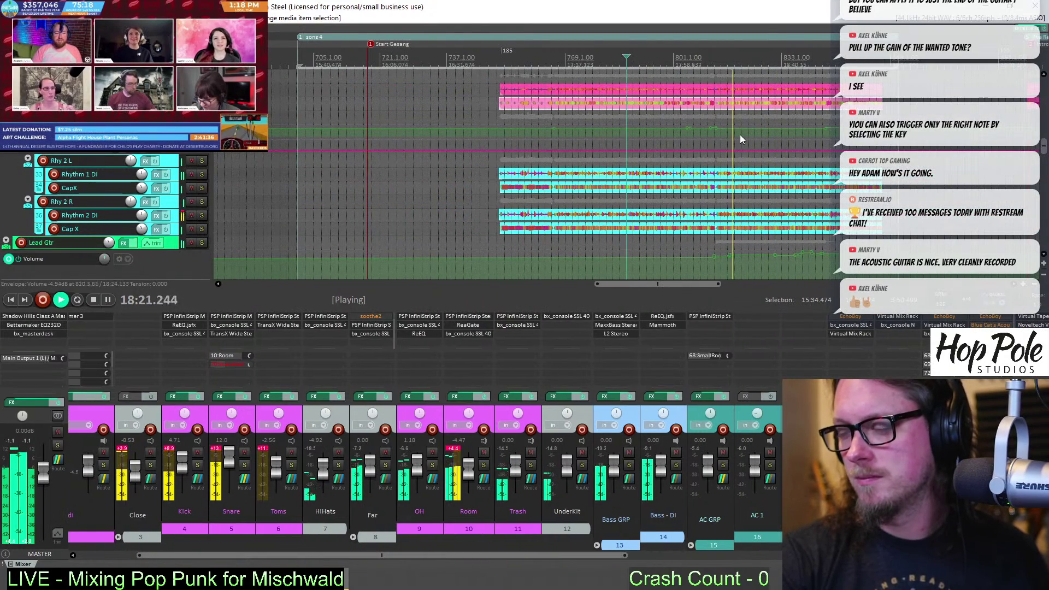
pyautogui.moveTo(1045, 147)
pyautogui.mouseDown()
pyautogui.moveTo(1038, 185)
pyautogui.moveTo(1041, 166)
pyautogui.mouseUp()
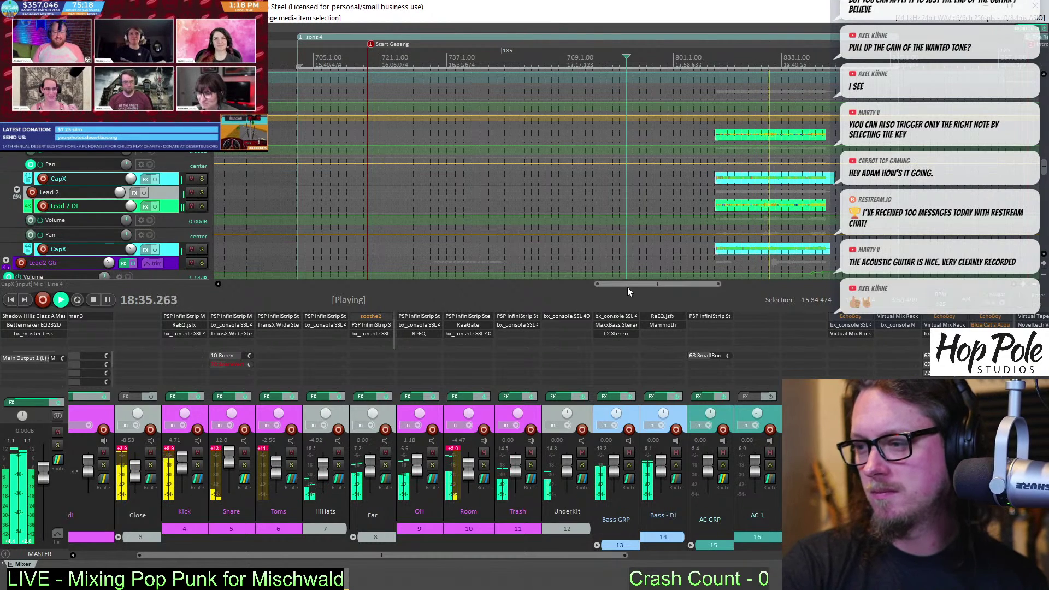
pyautogui.moveTo(627, 287); pyautogui.dragTo(649, 283)
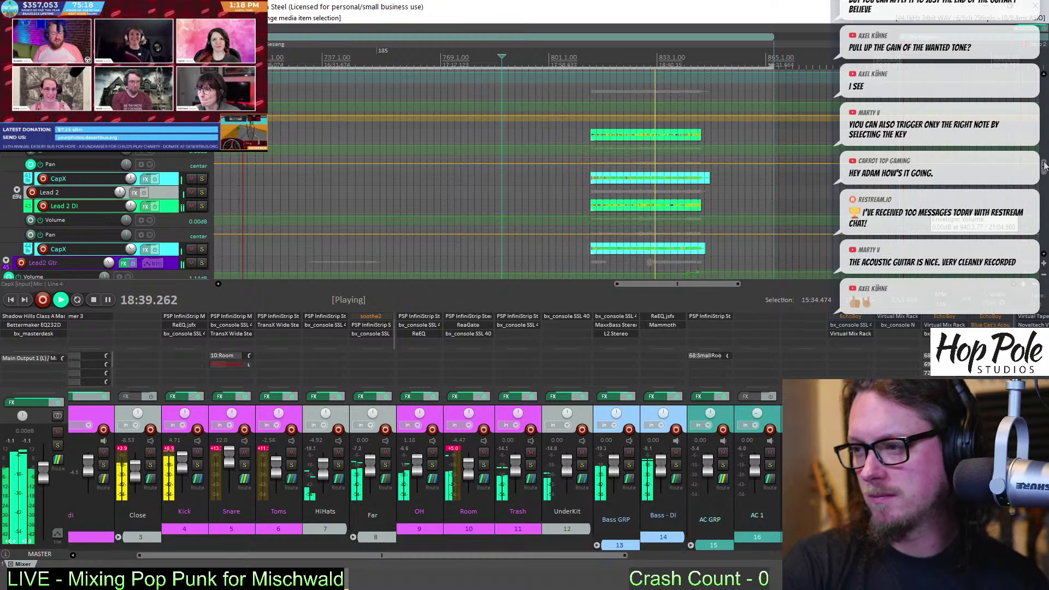
pyautogui.scroll(-5, 803, 88)
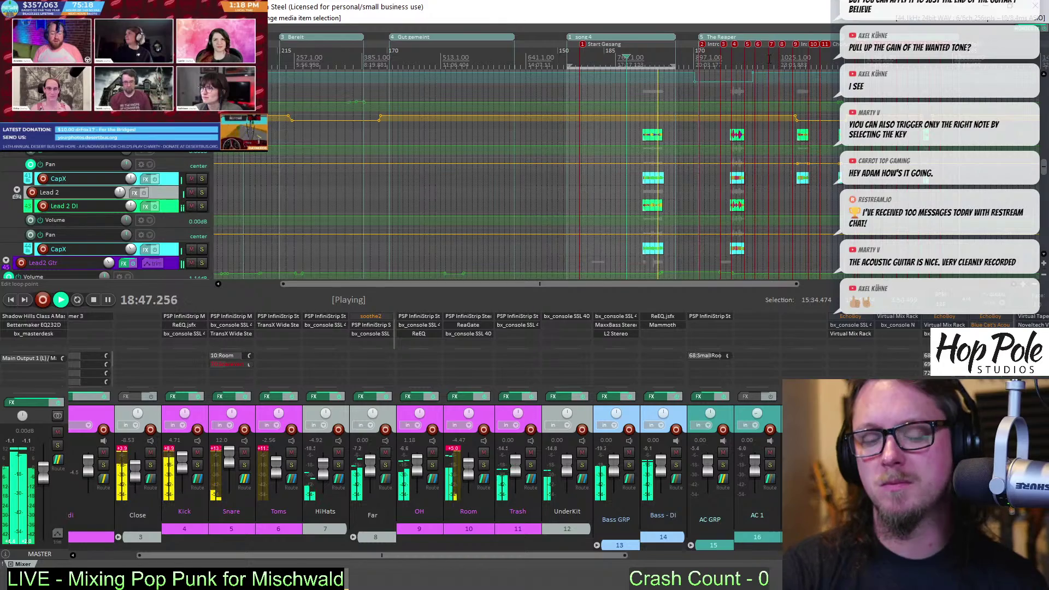
pyautogui.scroll(5, 787, 124)
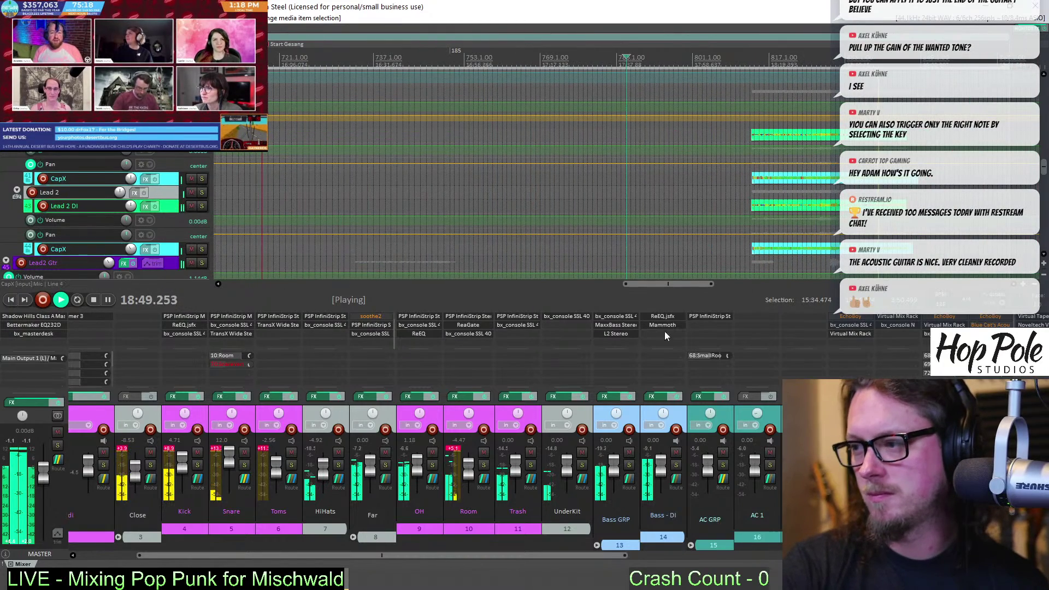
pyautogui.moveTo(691, 284); pyautogui.dragTo(717, 284)
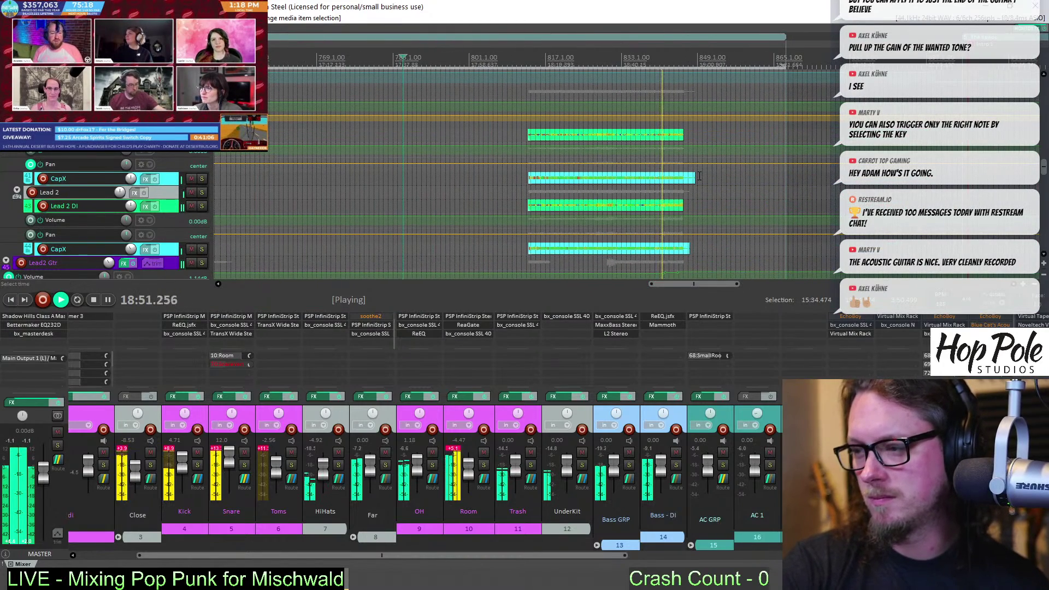
pyautogui.moveTo(695, 177); pyautogui.dragTo(686, 178)
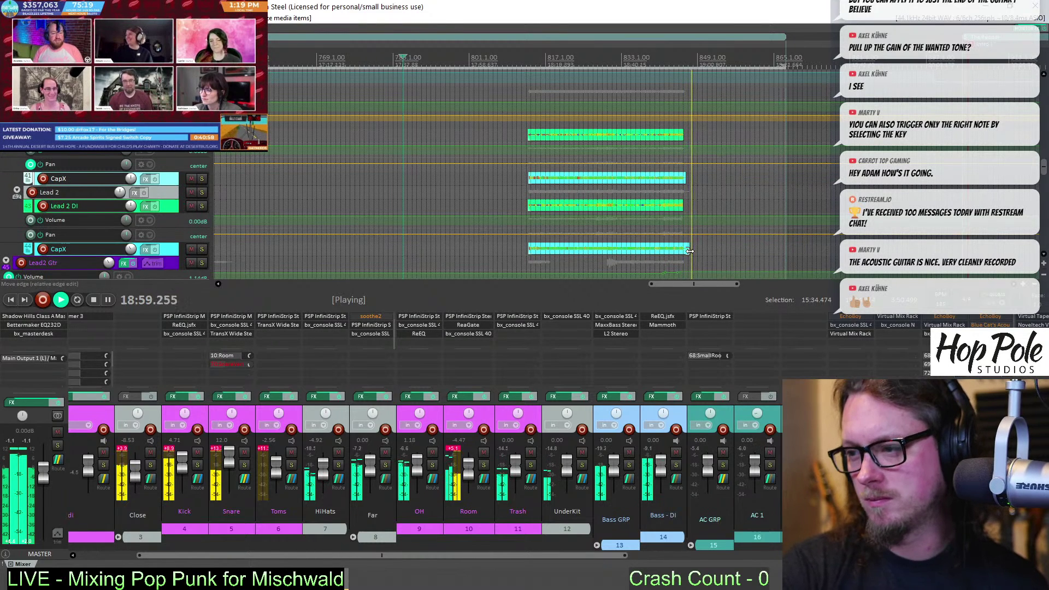
pyautogui.moveTo(687, 250); pyautogui.dragTo(686, 255)
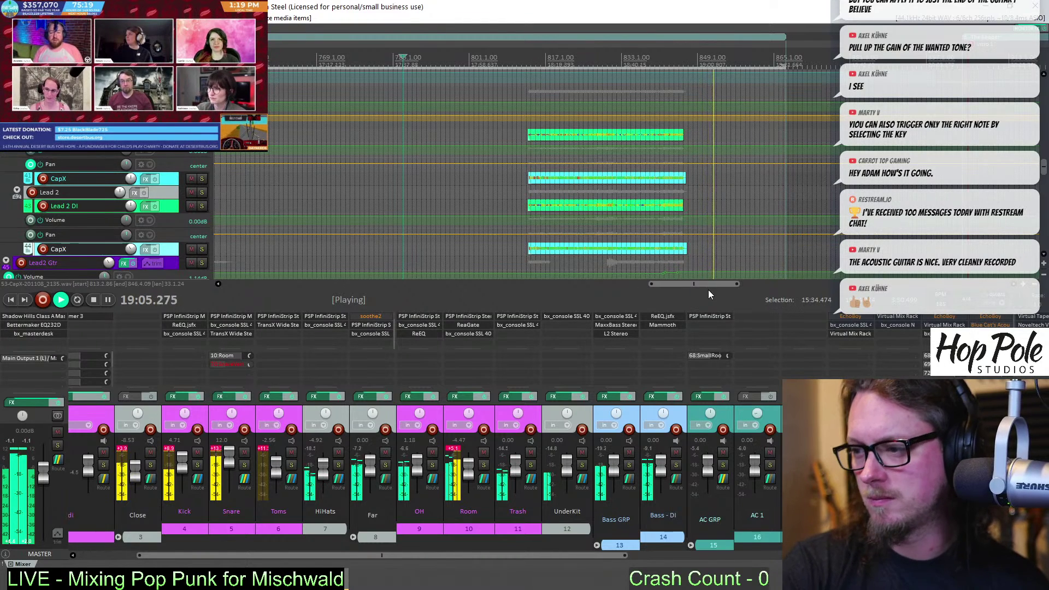
# Play The Reaper from the start of Chorus 2 and look over the lead guitar clips through to Wo Ich Bin
pyautogui.moveTo(708, 290); pyautogui.dragTo(743, 285)
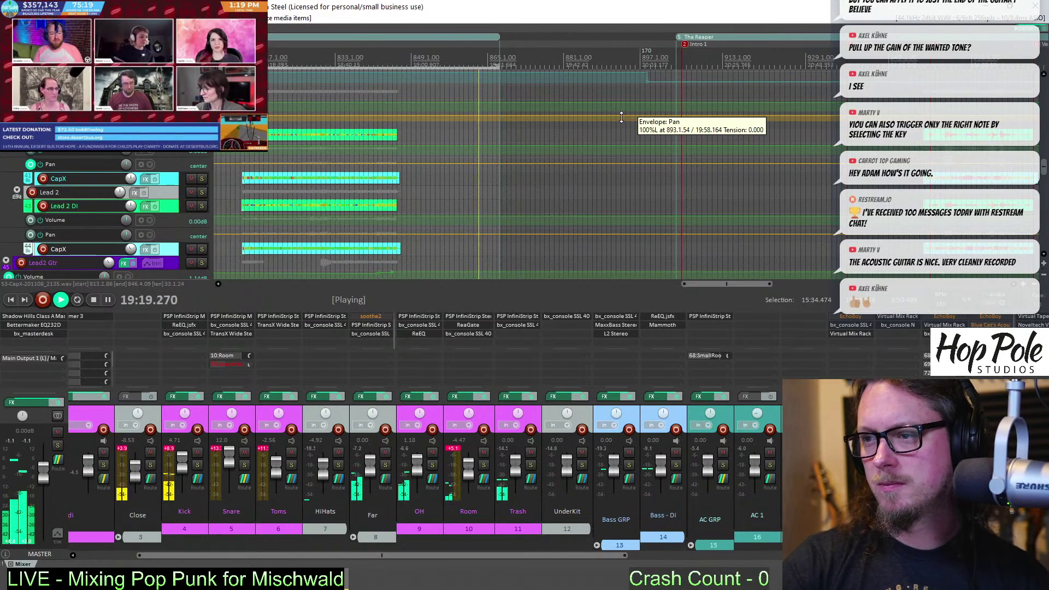
pyautogui.scroll(-3, 703, 54)
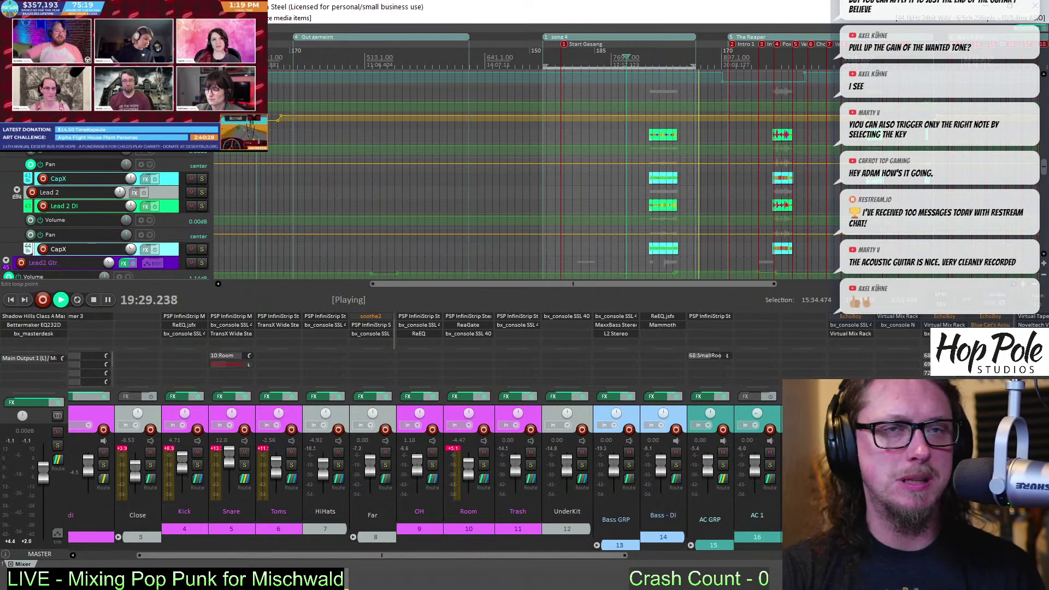
pyautogui.click(956, 60)
pyautogui.scroll(2, 956, 61)
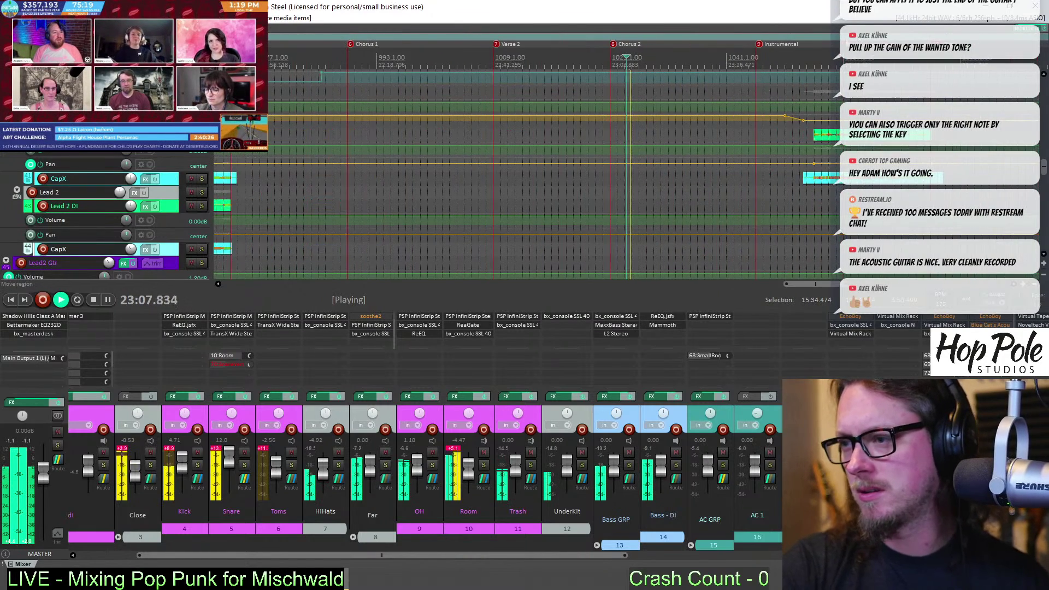
pyautogui.scroll(-2, 836, 79)
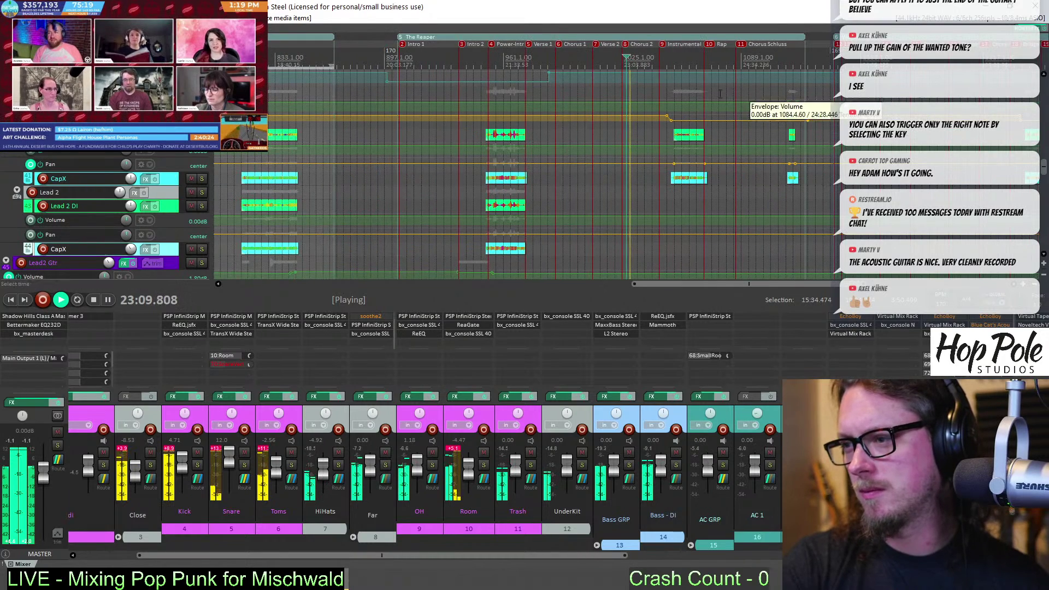
pyautogui.moveTo(756, 283); pyautogui.dragTo(836, 284)
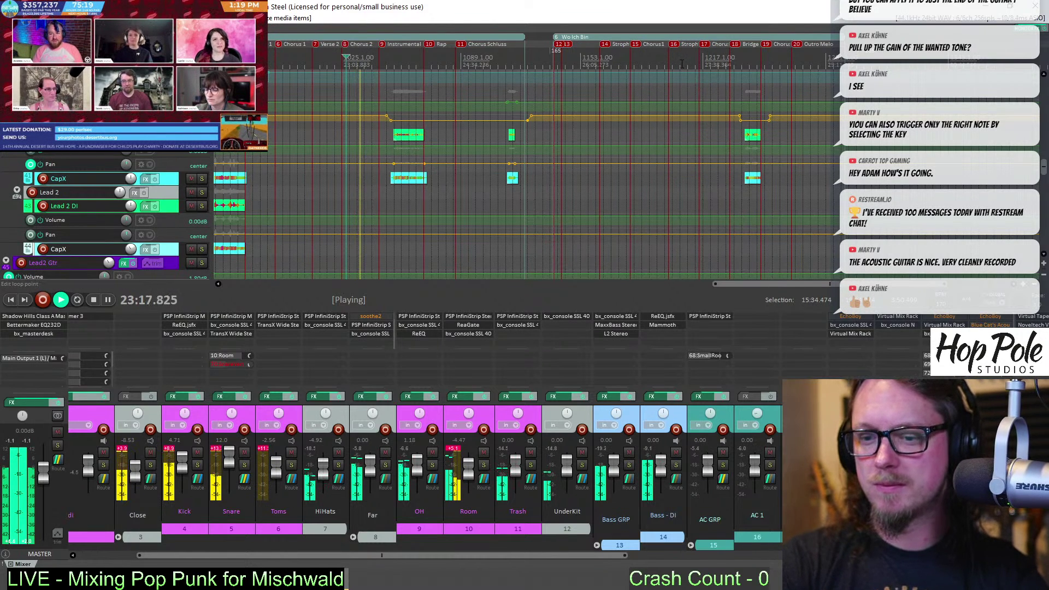
# Play Wo Ich Bin from late in Strophe2 and look over the drum tracks across the song's sections
pyautogui.click(681, 64)
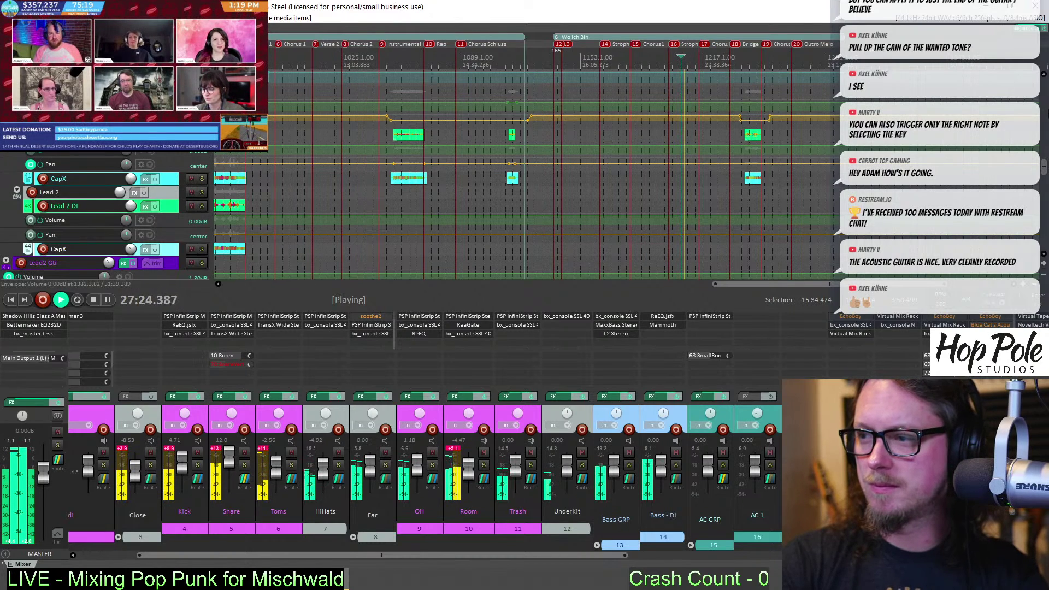
pyautogui.scroll(10, 1044, 160)
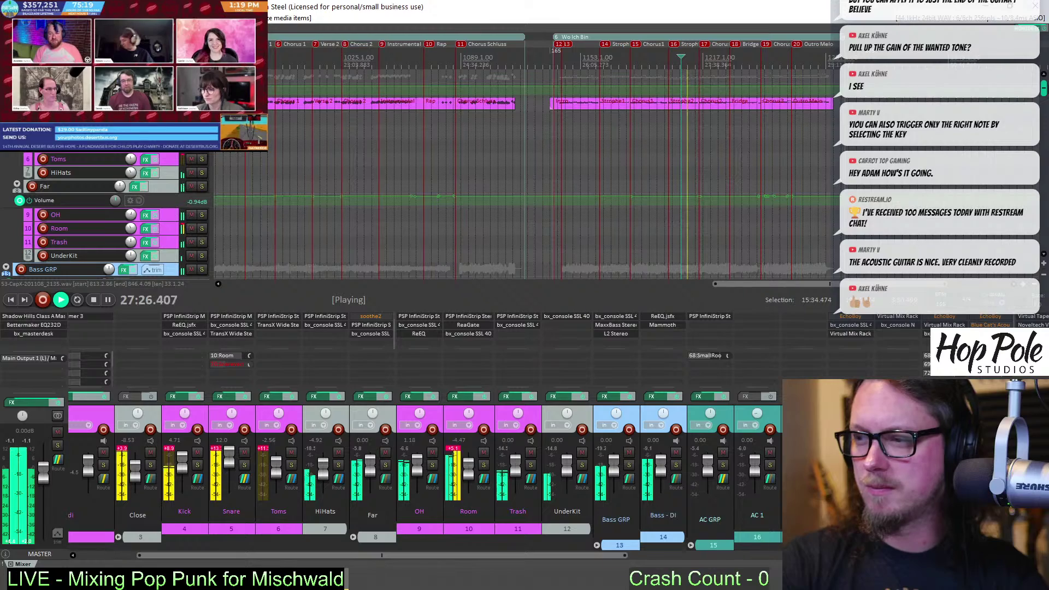
pyautogui.hscroll(3, 726, 73)
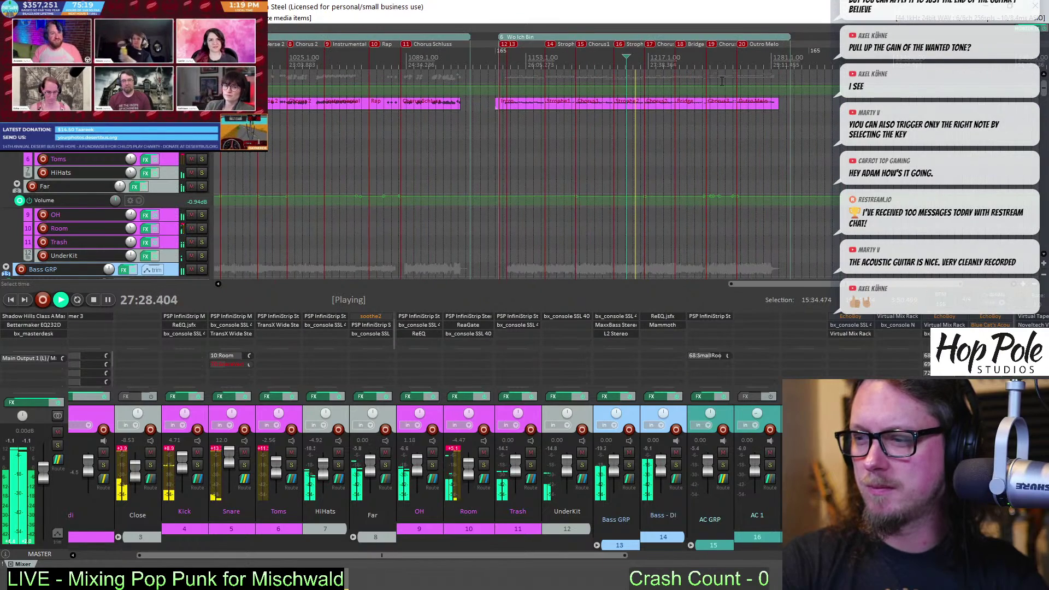
pyautogui.scroll(3, 722, 80)
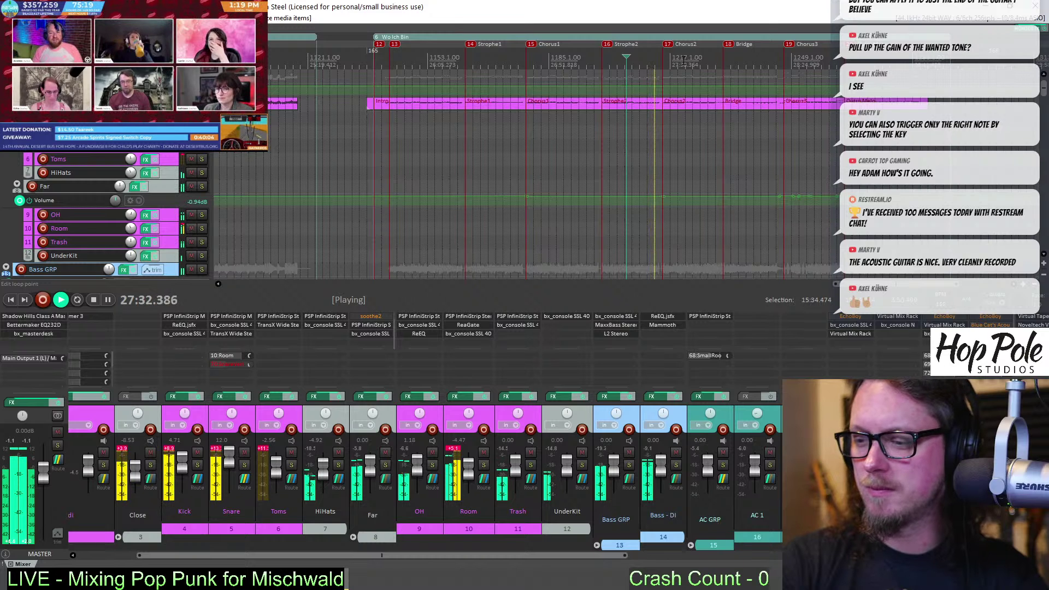
pyautogui.scroll(3, 682, 58)
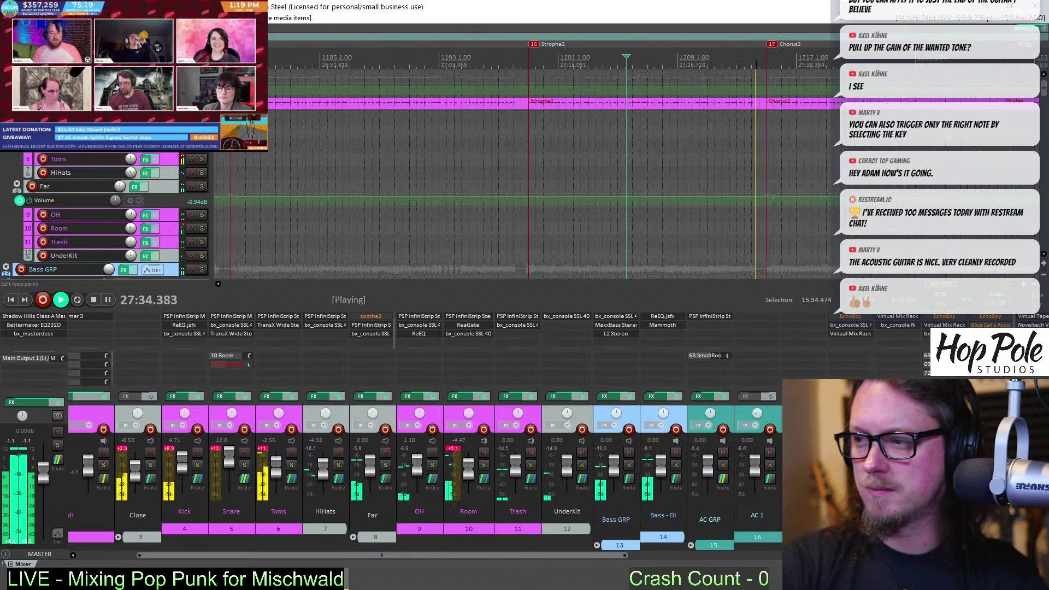
pyautogui.scroll(-2, 765, 65)
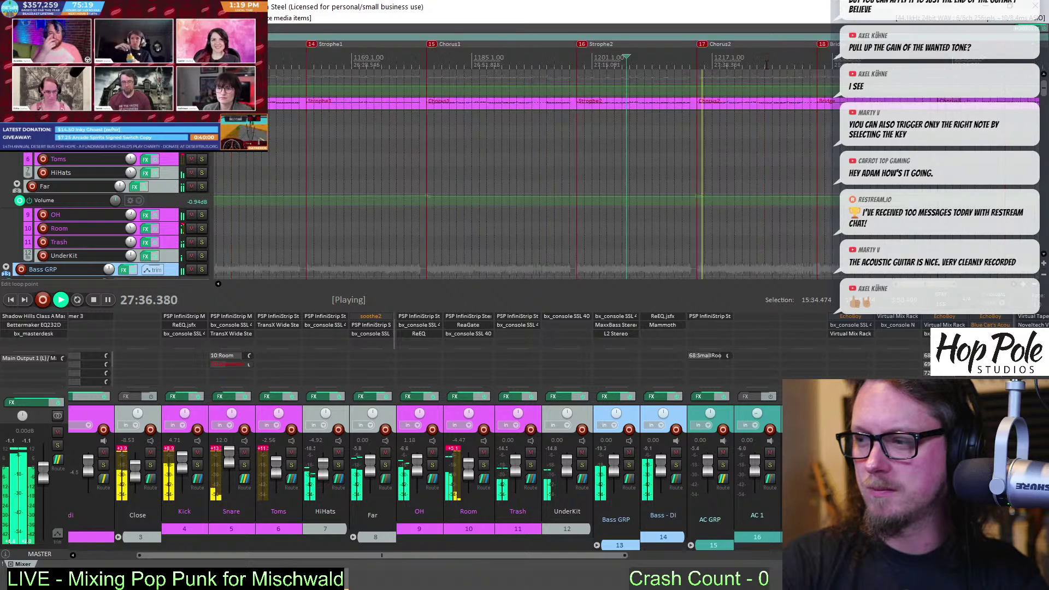
pyautogui.scroll(-3, 655, 226)
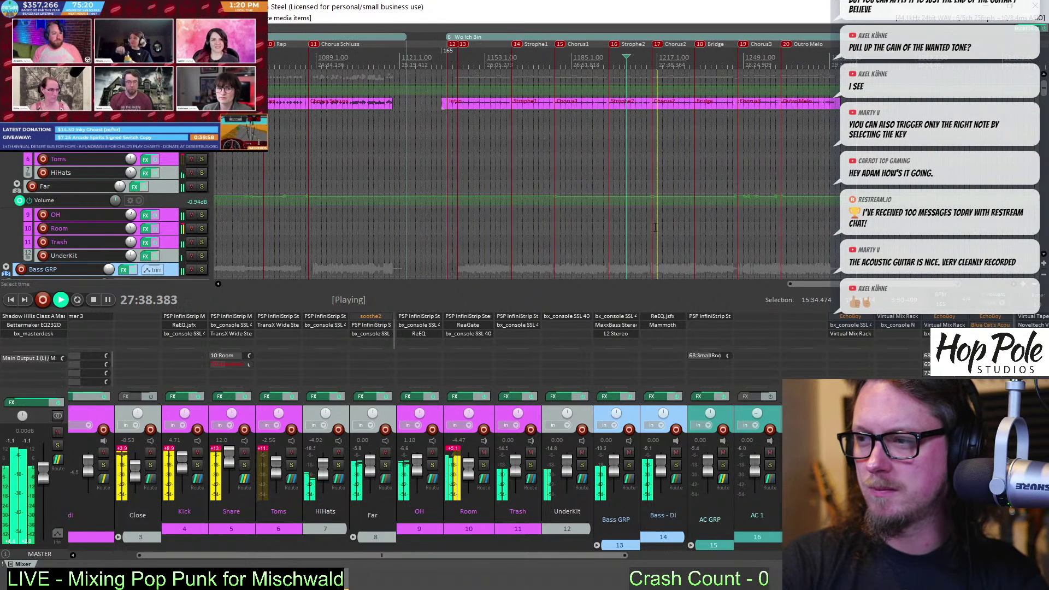
# Audition the Far, OH and Room tracks soloed one at a time in Wo Ich Bin, leaving Room soloed
pyautogui.moveTo(400, 554); pyautogui.dragTo(374, 559)
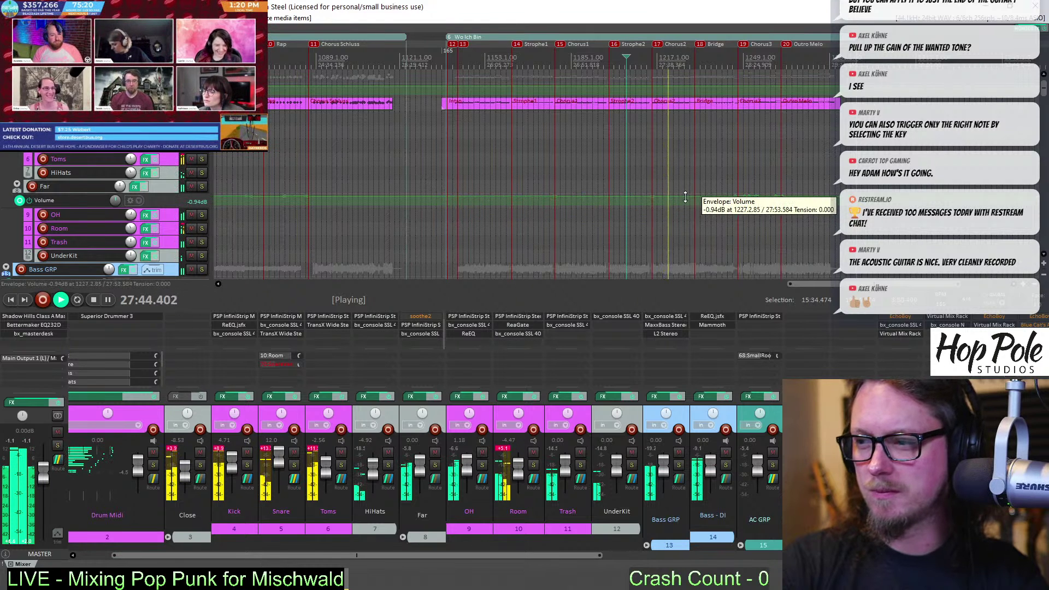
pyautogui.click(438, 467)
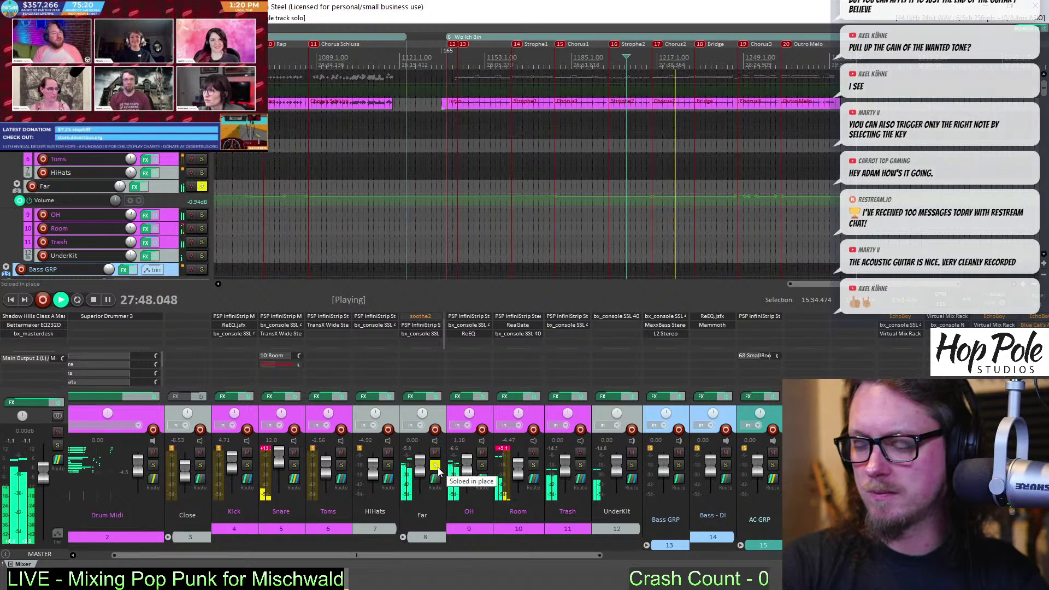
pyautogui.click(438, 467)
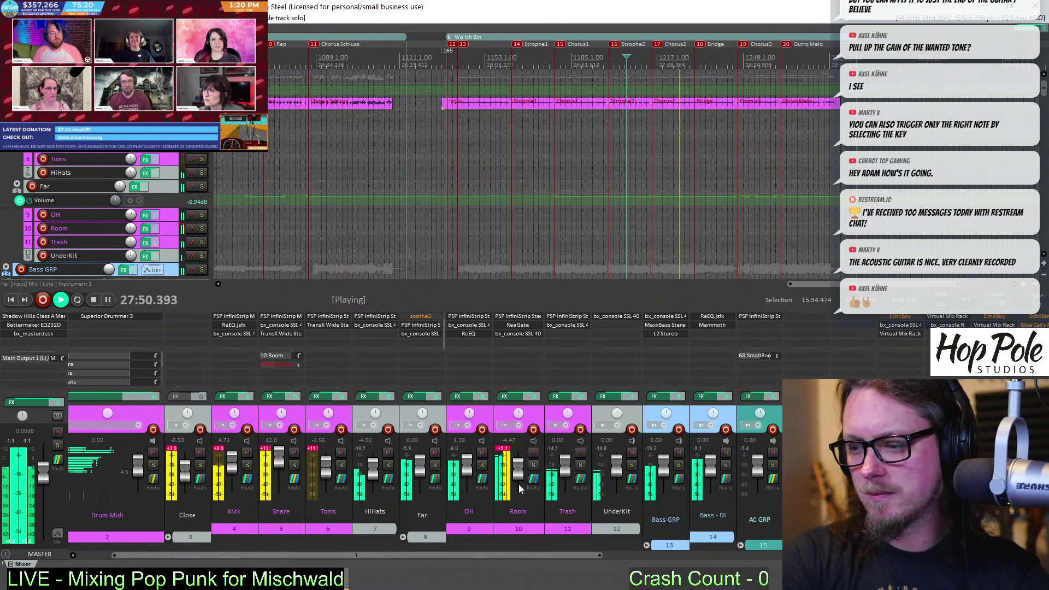
pyautogui.click(482, 465)
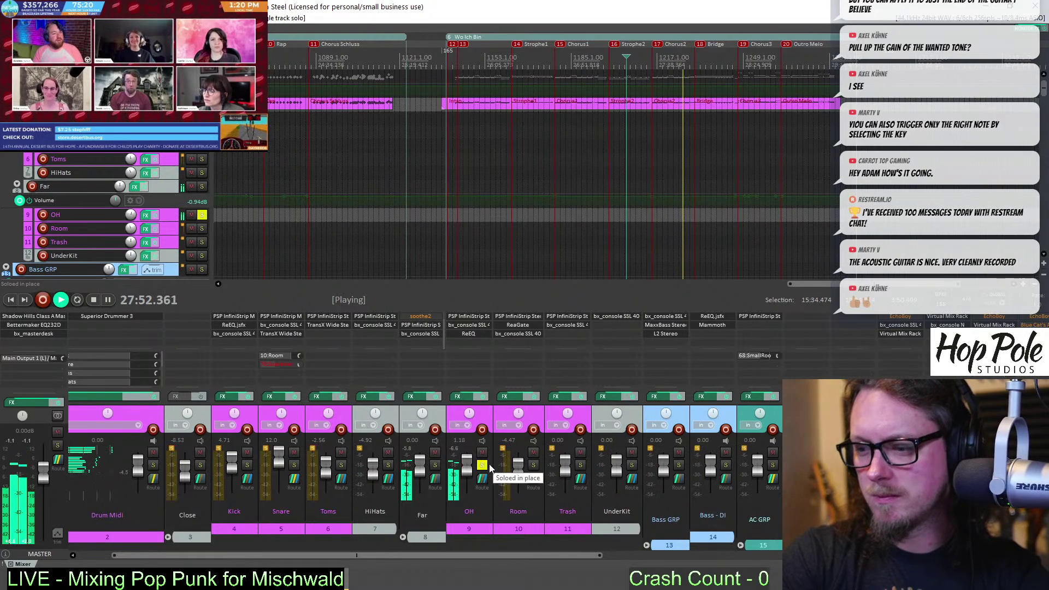
pyautogui.click(483, 466)
pyautogui.click(533, 466)
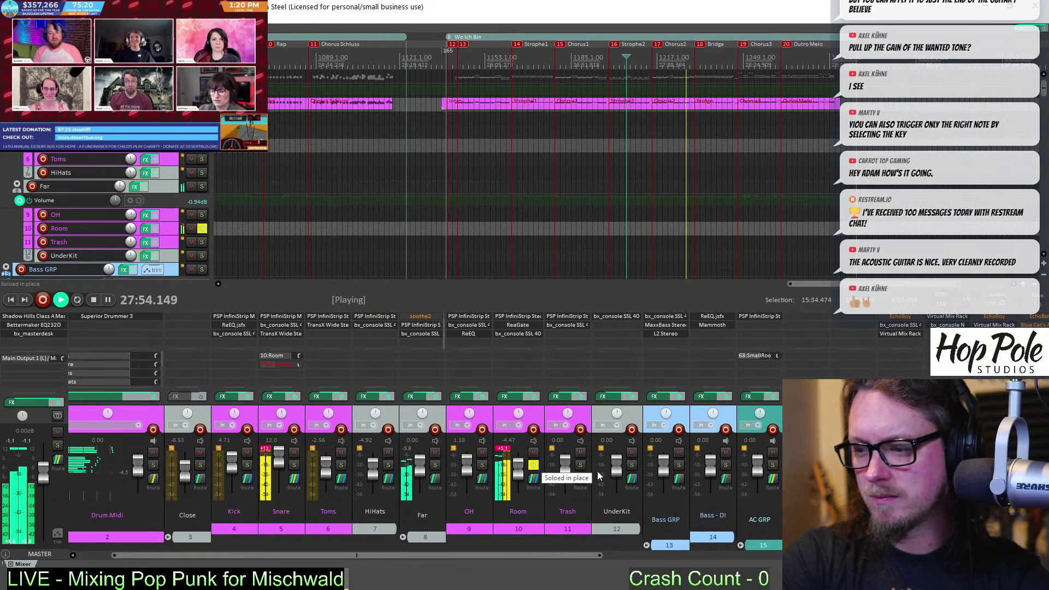
pyautogui.click(534, 466)
pyautogui.click(534, 467)
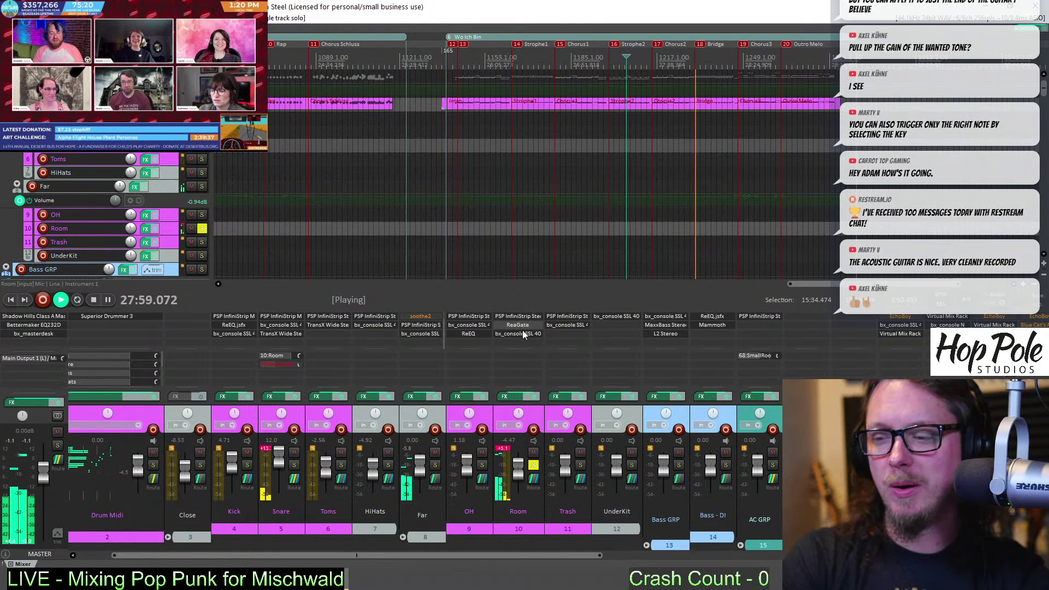
# Replay the soloed Room track from Chorus1 at about 26:52 and inspect its bx_console SSL 4000 E and PSP InfiniStrip settings
pyautogui.press('space')
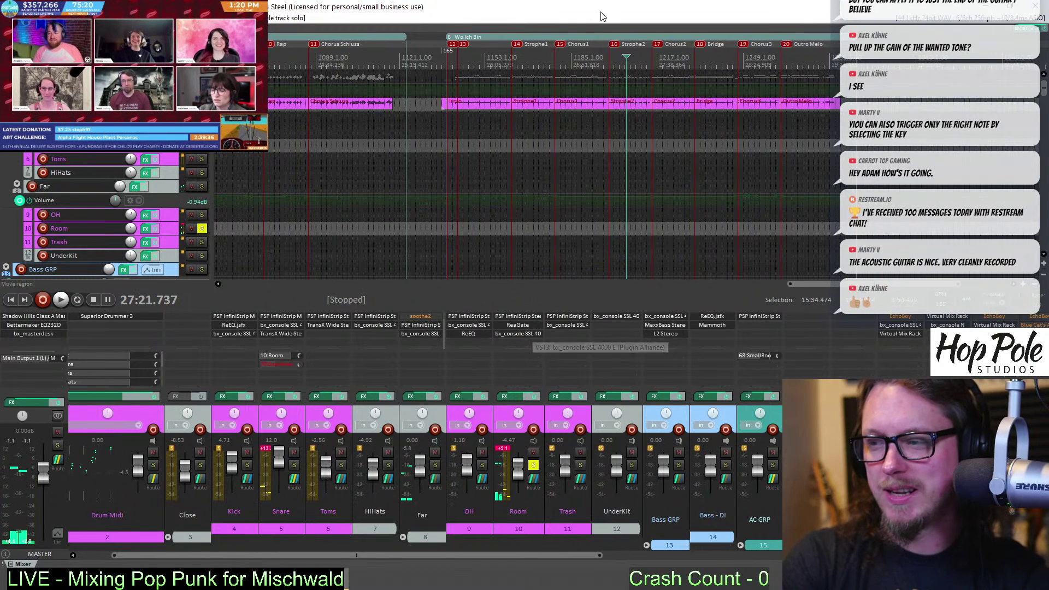
pyautogui.click(572, 246)
pyautogui.press('space')
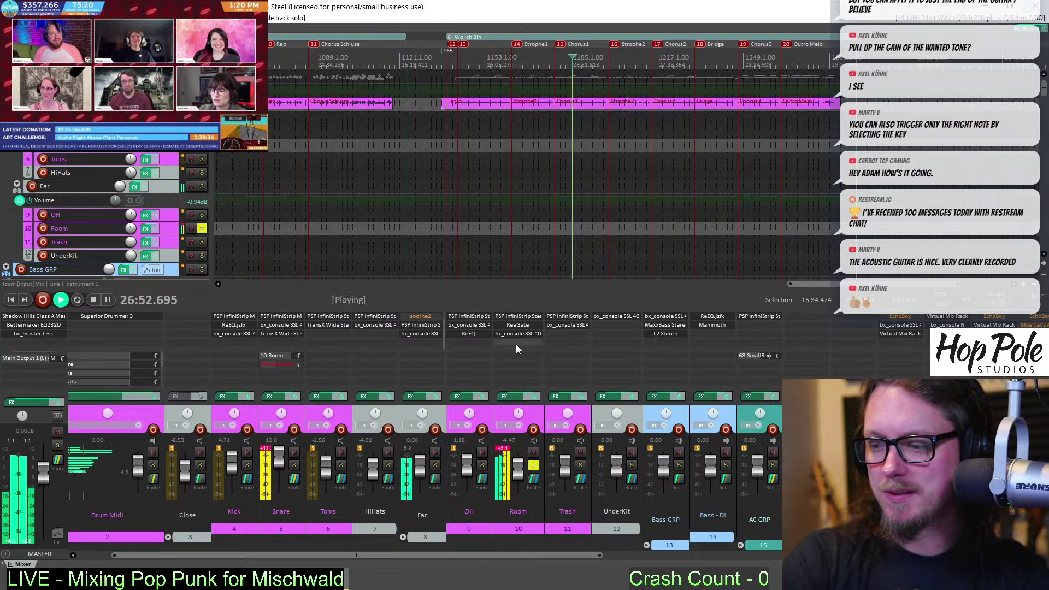
pyautogui.click(521, 333)
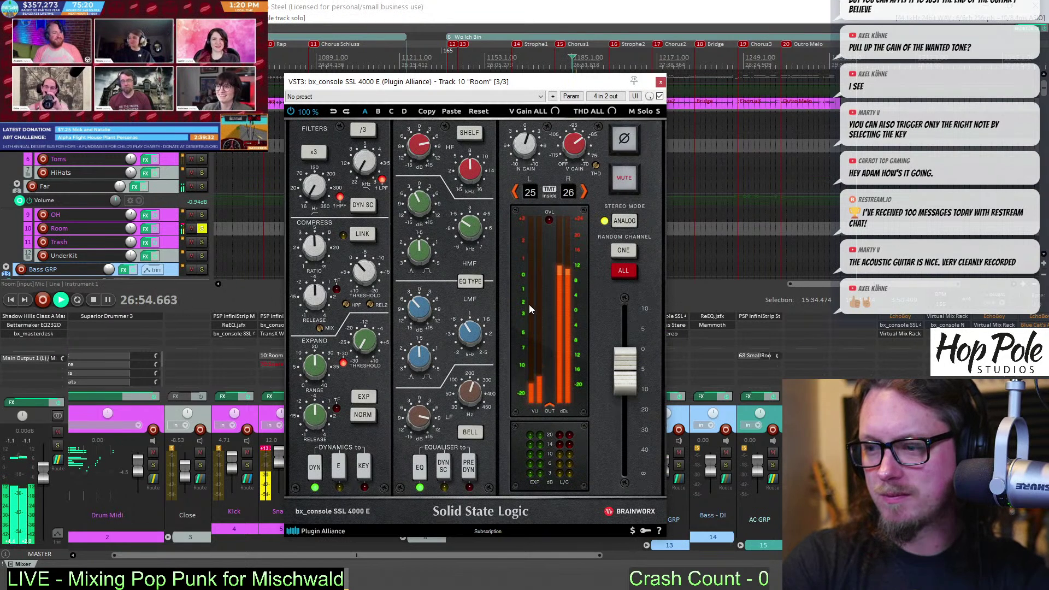
pyautogui.press('Escape')
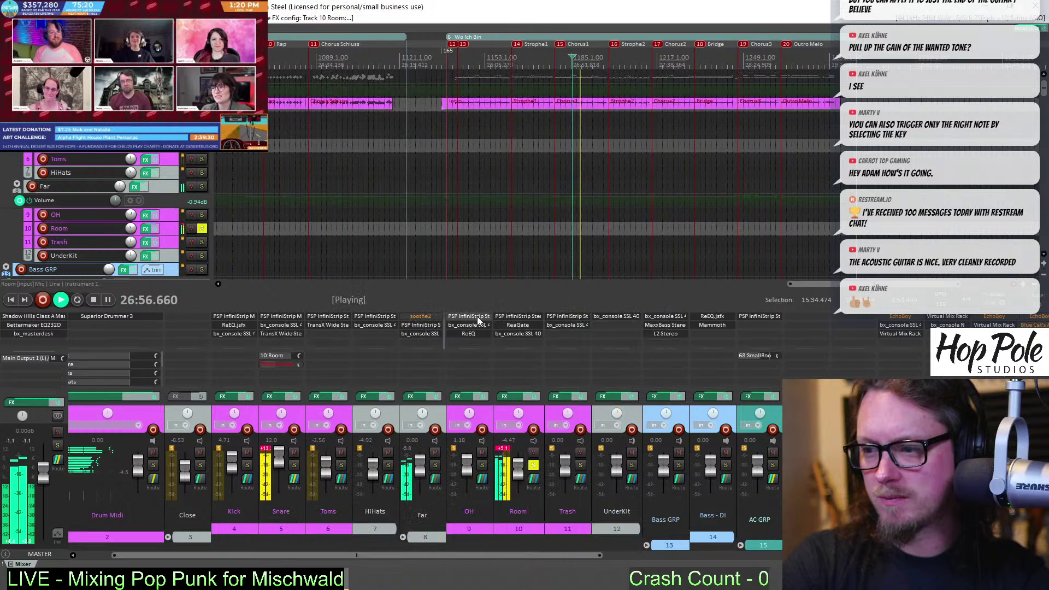
pyautogui.click(525, 318)
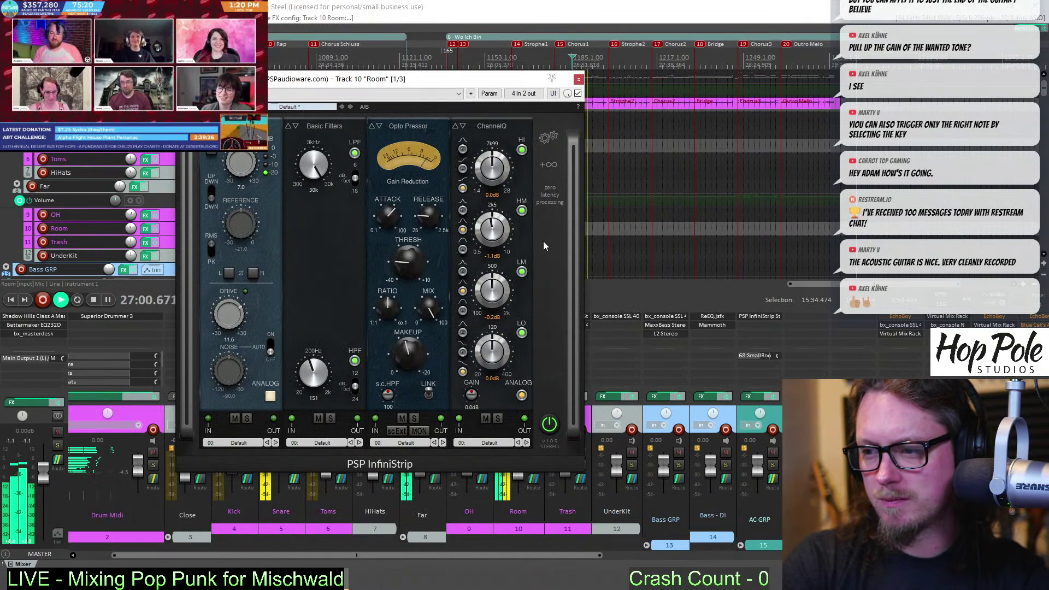
pyautogui.press('Escape')
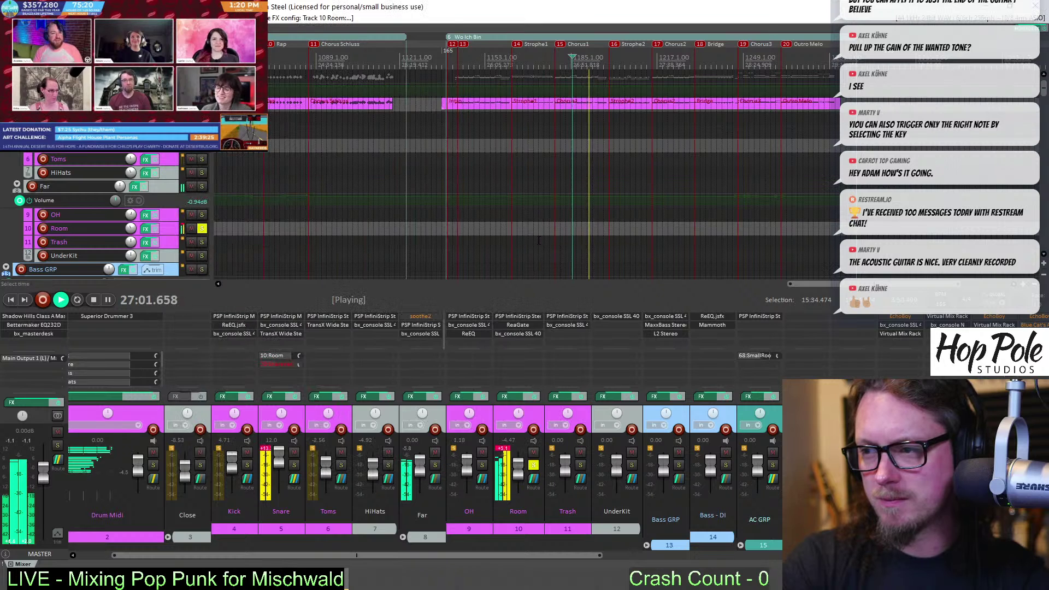
# Set the Opto Pressor makeup gain to 10.1 in PSP InfiniStrip on the Room track, replay it and unsolo the track
pyautogui.click(522, 317)
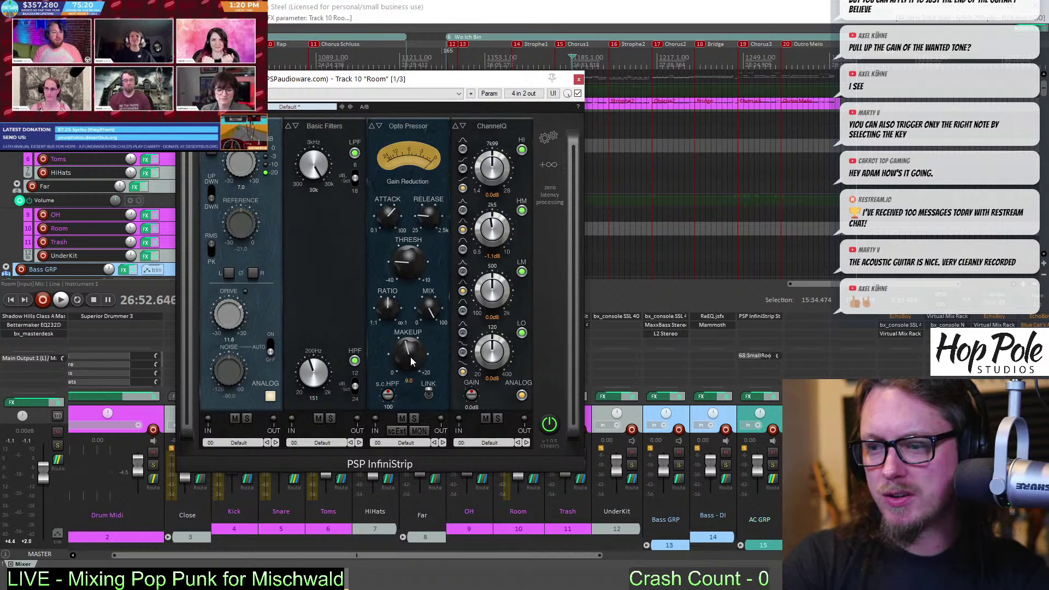
pyautogui.moveTo(414, 354); pyautogui.dragTo(414, 350)
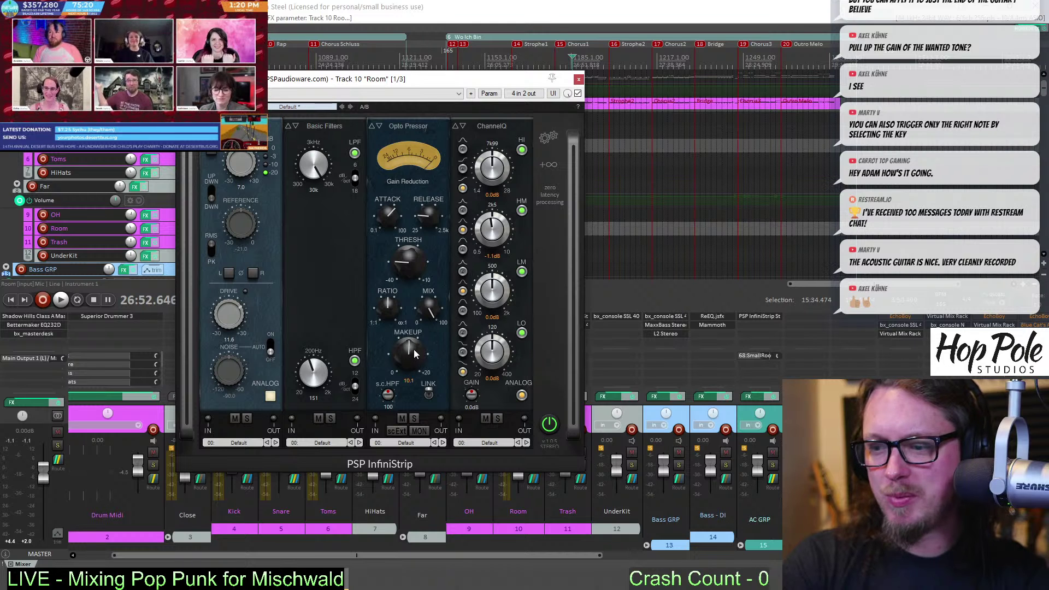
pyautogui.click(578, 79)
pyautogui.press('space')
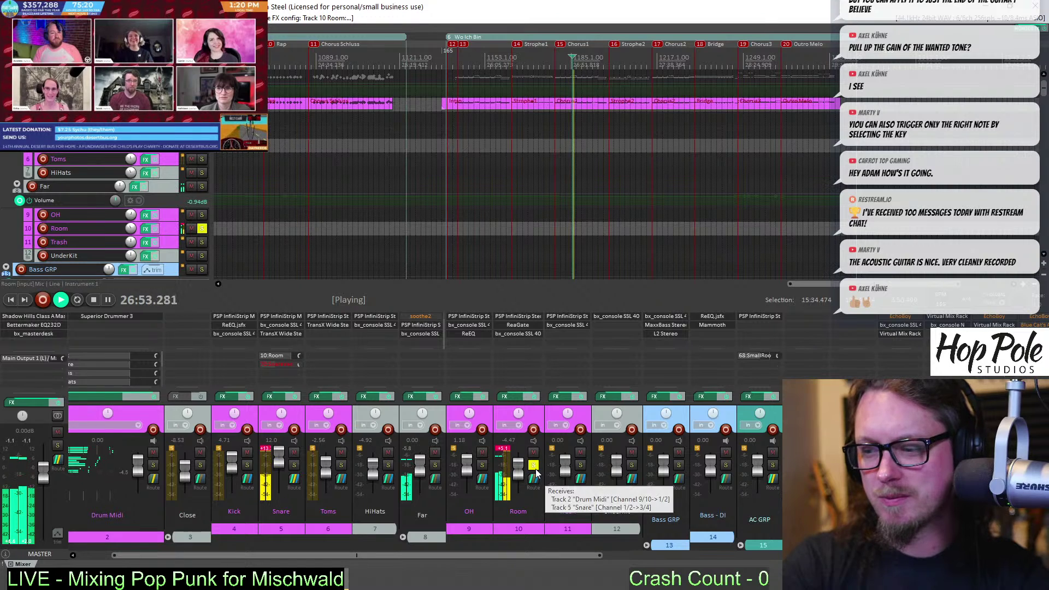
pyautogui.click(533, 465)
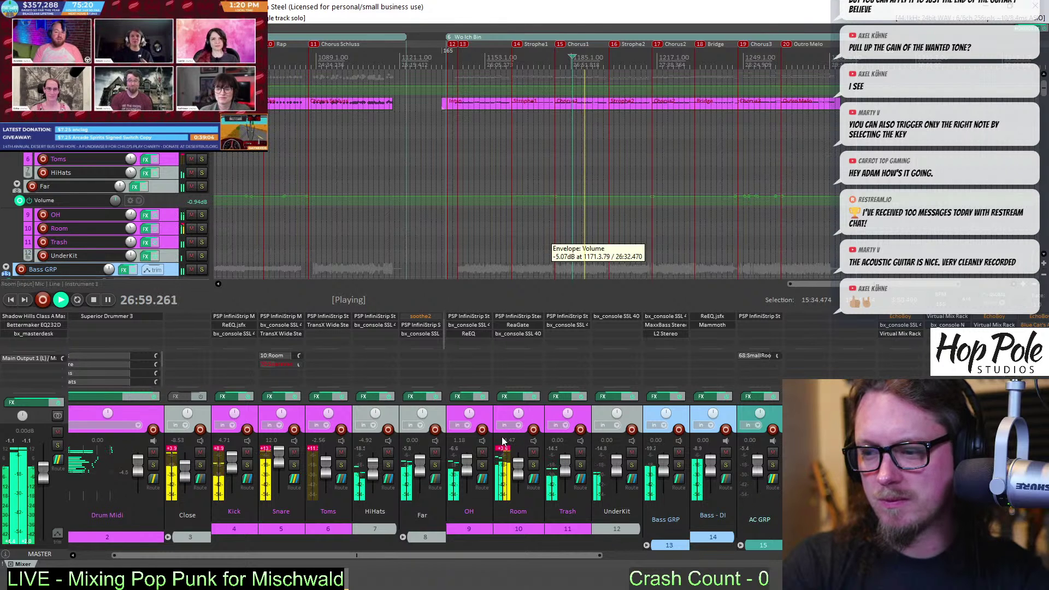
# Review the Room track's Opto Pressor settings in PSP InfiniStrip while replaying the full mix, and close the plugin window
pyautogui.press('space')
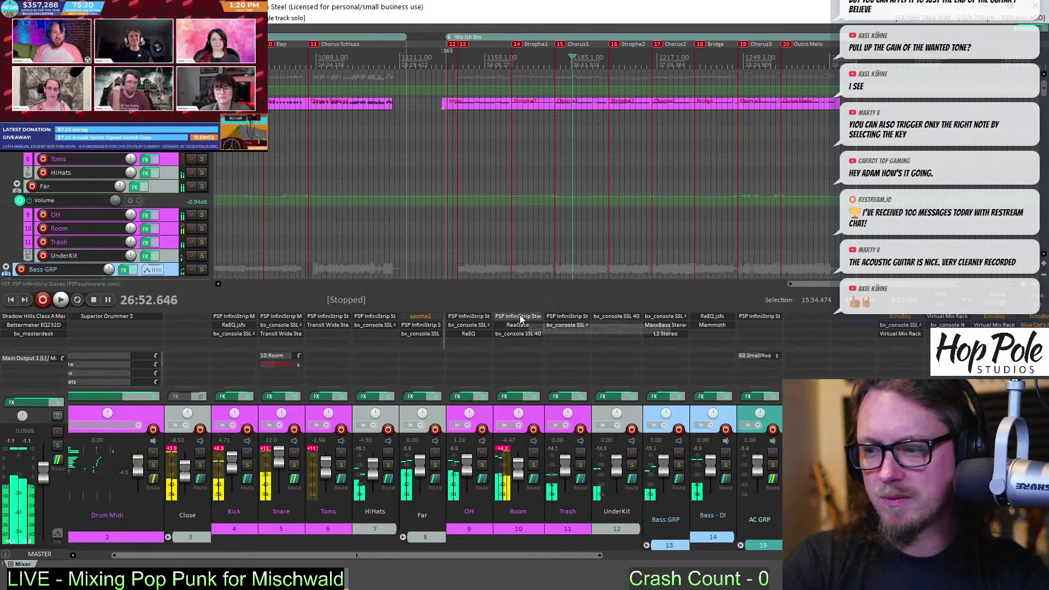
pyautogui.doubleClick(520, 317)
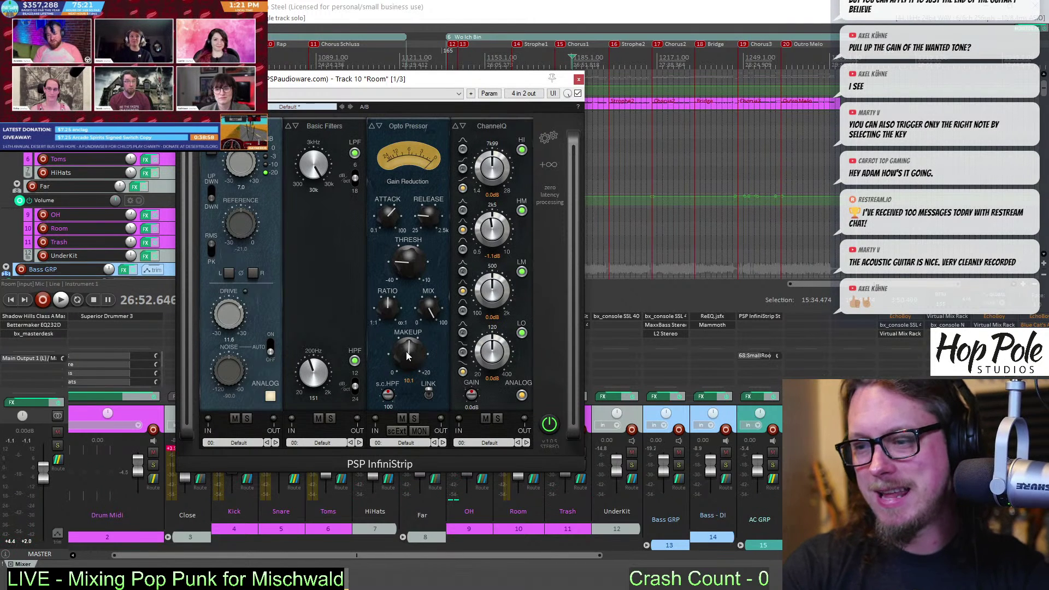
pyautogui.press('space')
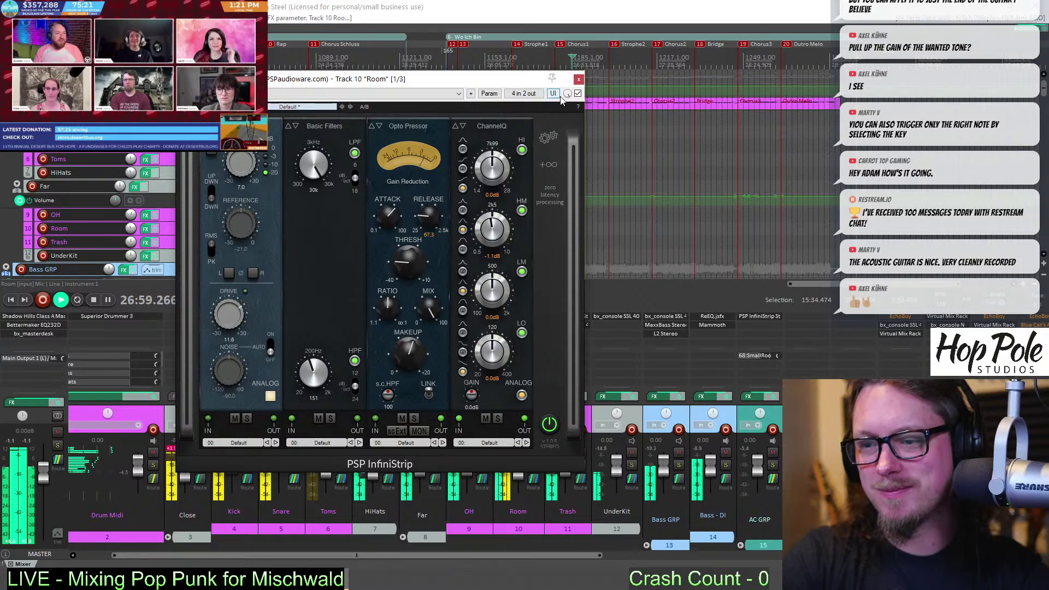
pyautogui.click(577, 81)
# Check the full mix of The Reaper from about 22:30 and of song 4 from about 17:12
pyautogui.scroll(-2, 491, 108)
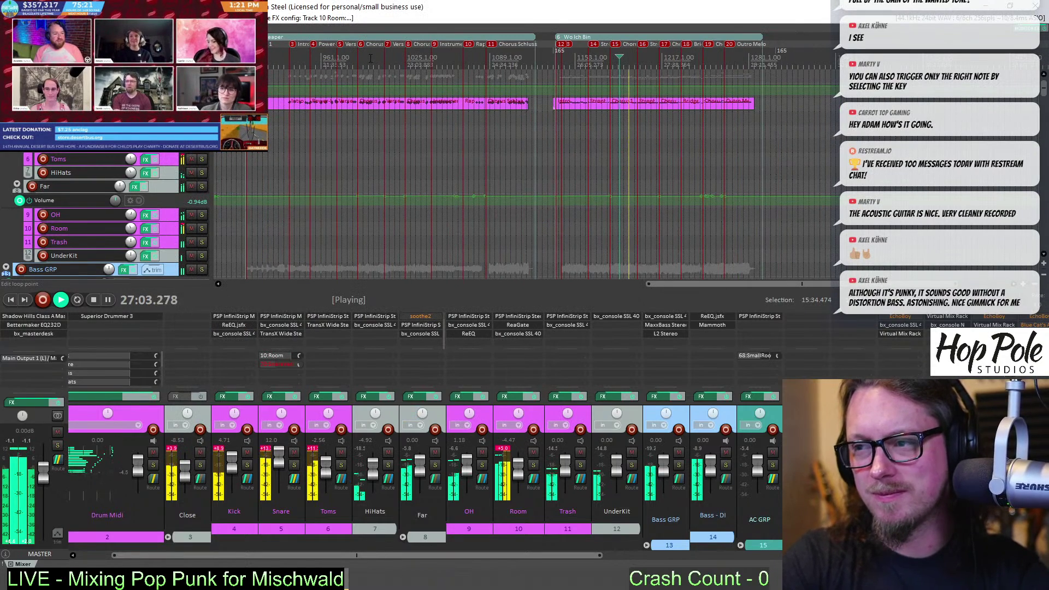
pyautogui.click(372, 58)
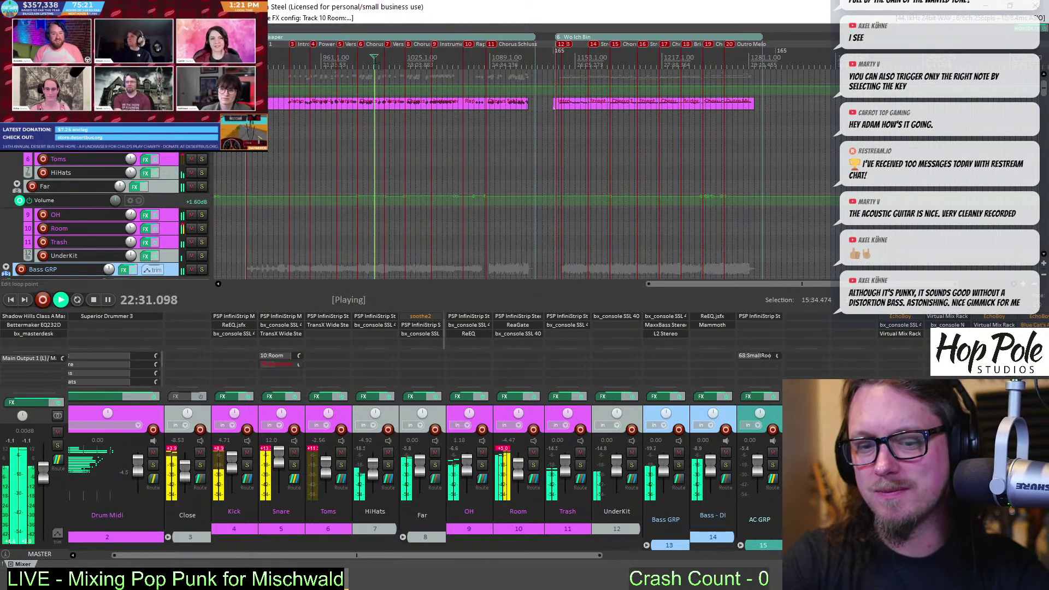
pyautogui.scroll(2, 402, 90)
pyautogui.scroll(-2, 402, 90)
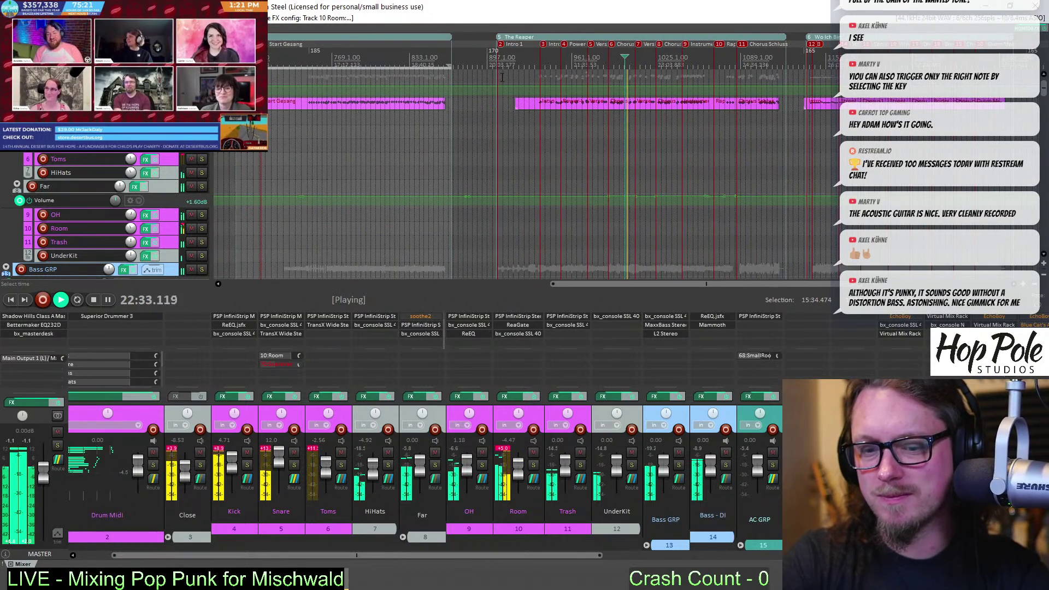
pyautogui.scroll(-2, 502, 74)
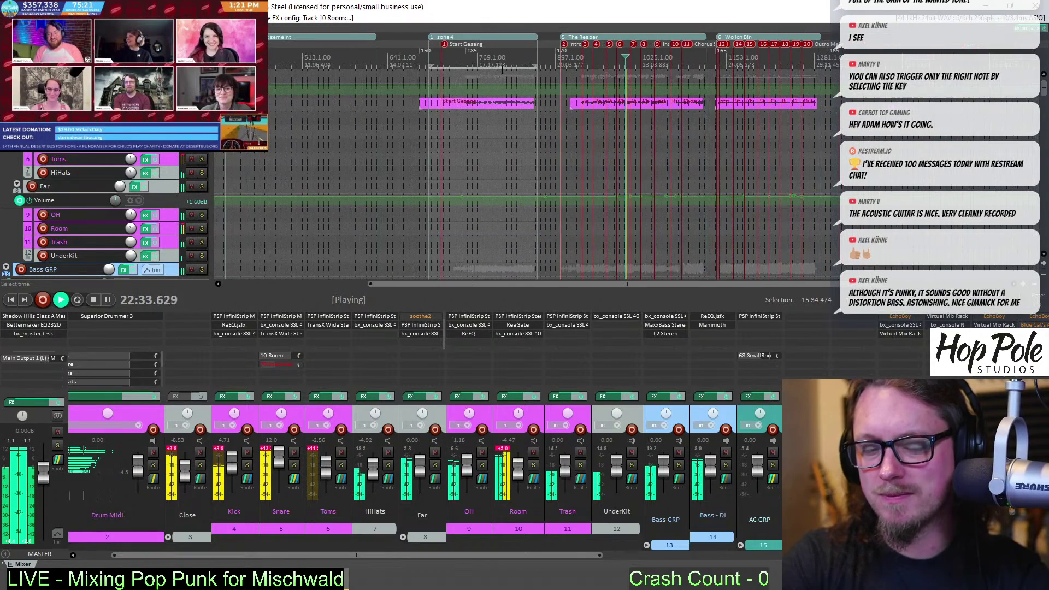
pyautogui.click(474, 57)
pyautogui.scroll(6, 638, 83)
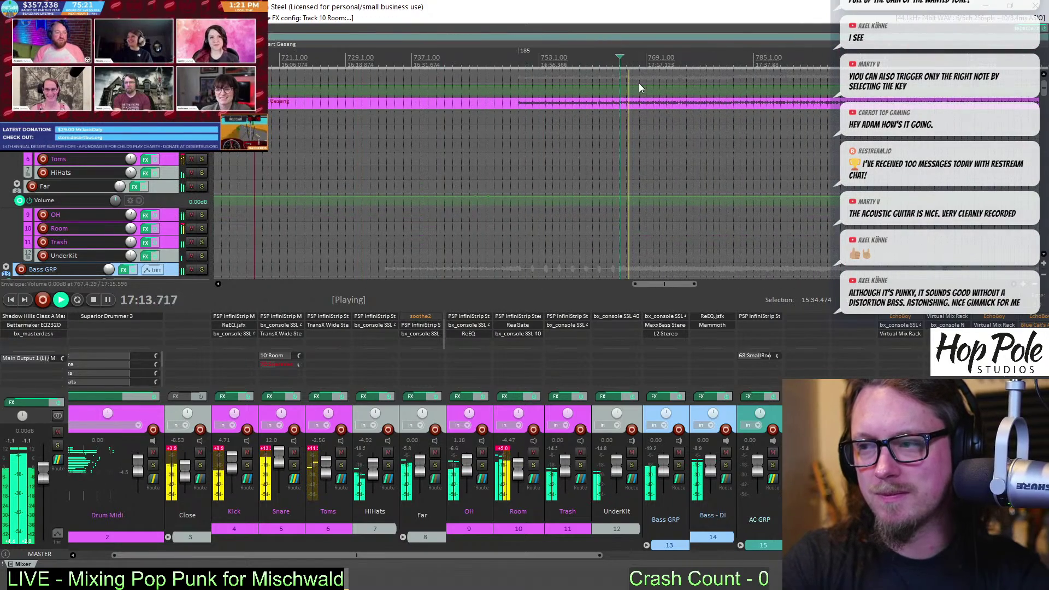
pyautogui.scroll(-2, 637, 83)
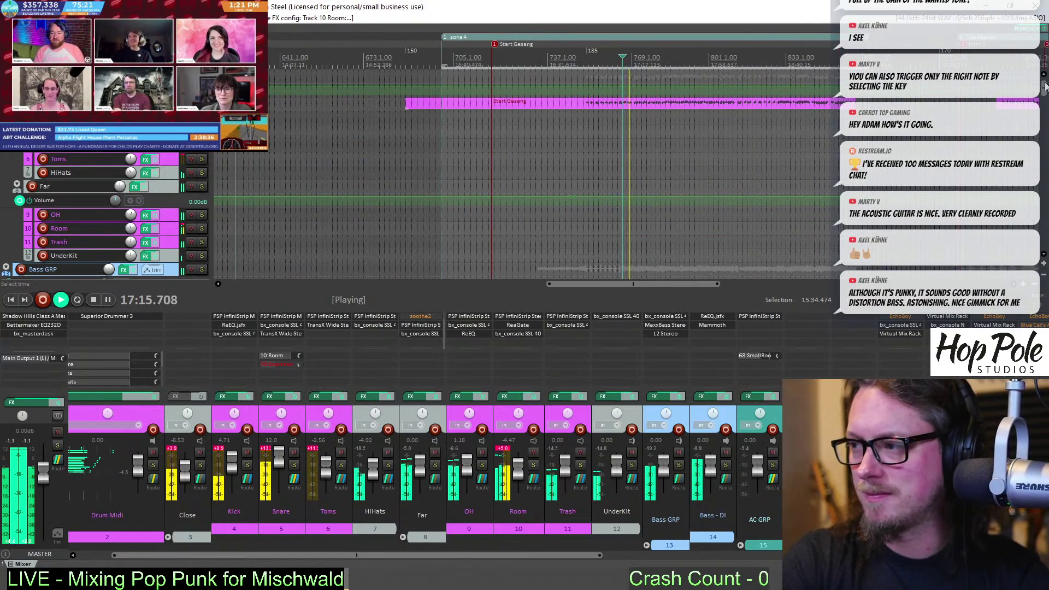
# Solo Bass GRP and play song 4 from 17:12 to listen to the bass on its own
pyautogui.scroll(-5, 1045, 88)
pyautogui.press('space')
pyautogui.scroll(-1, 619, 145)
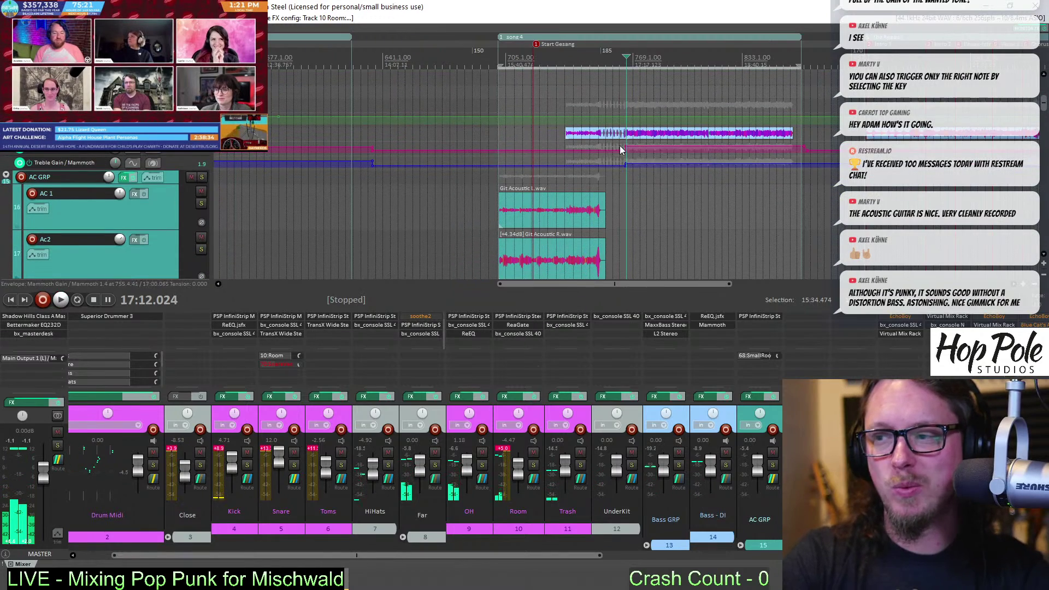
pyautogui.scroll(3, 619, 145)
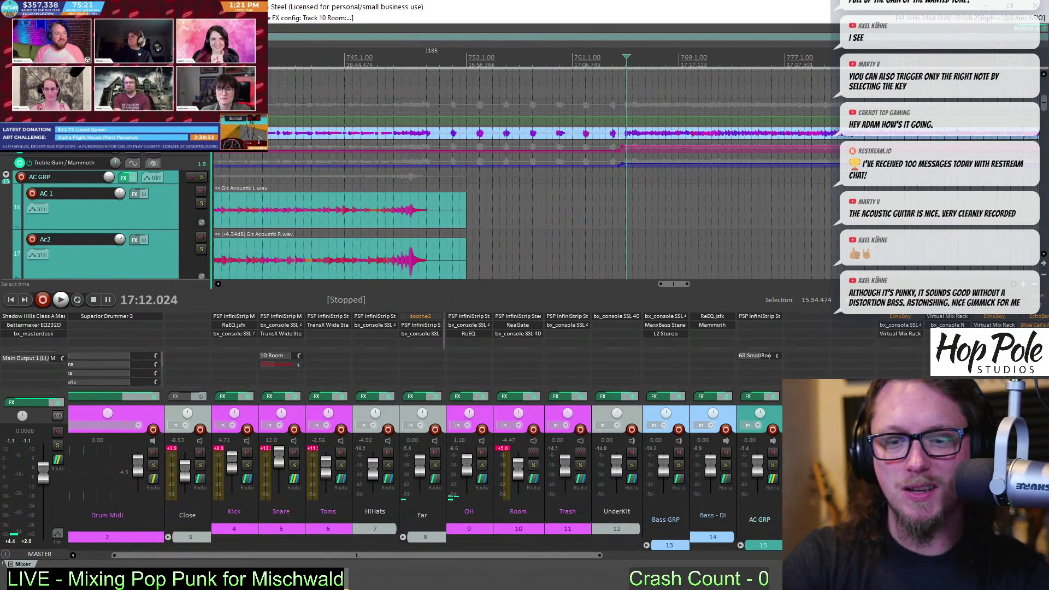
pyautogui.click(678, 465)
pyautogui.press('space')
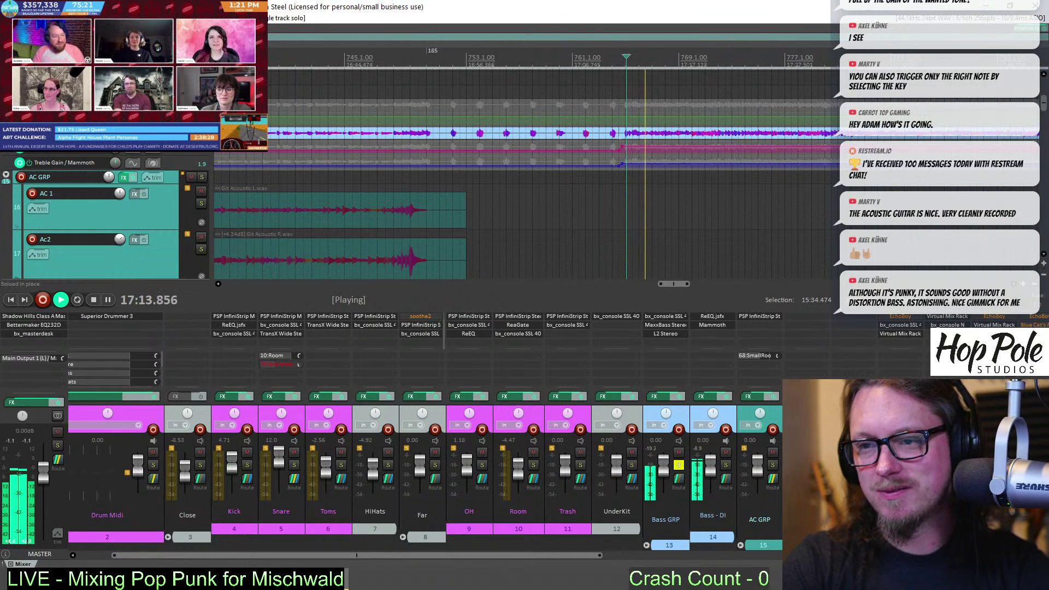
# Unsolo Bass GRP and play the full mix of song 4 from 17:12
pyautogui.press('space')
pyautogui.click(678, 465)
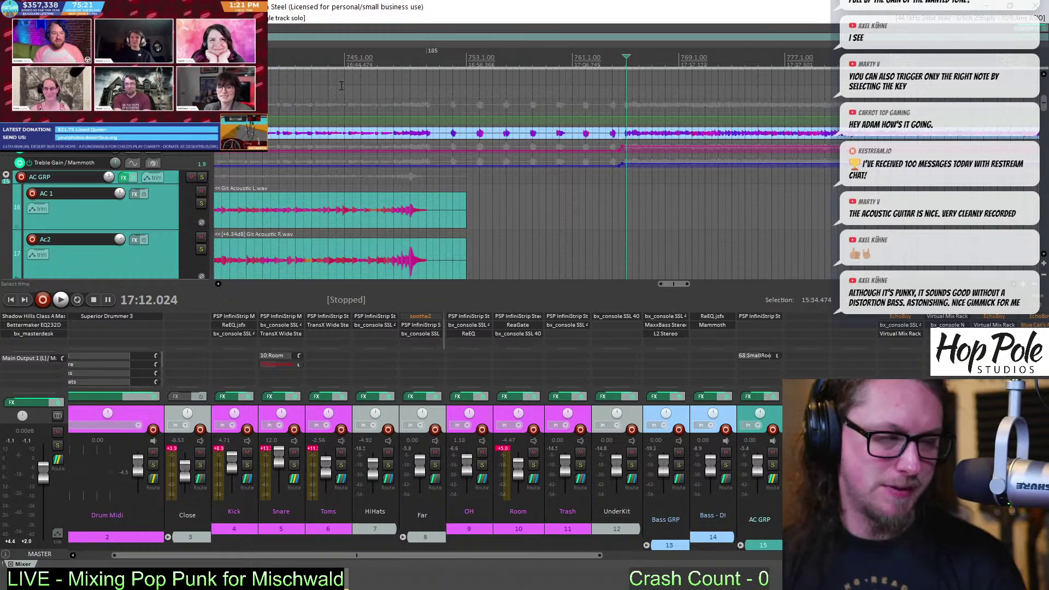
pyautogui.scroll(-5, 341, 86)
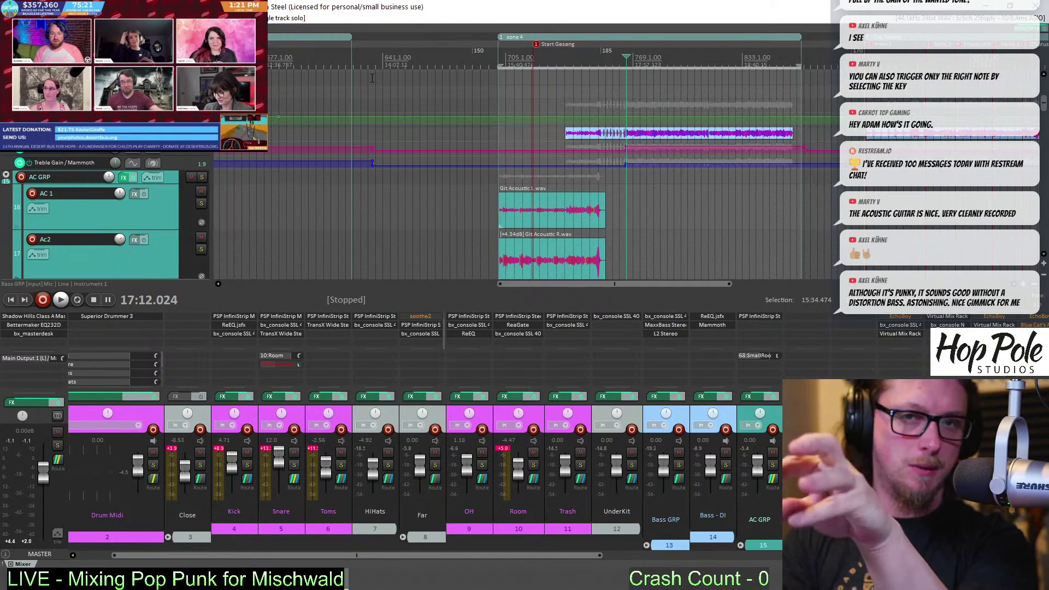
pyautogui.press('space')
pyautogui.scroll(5, 719, 193)
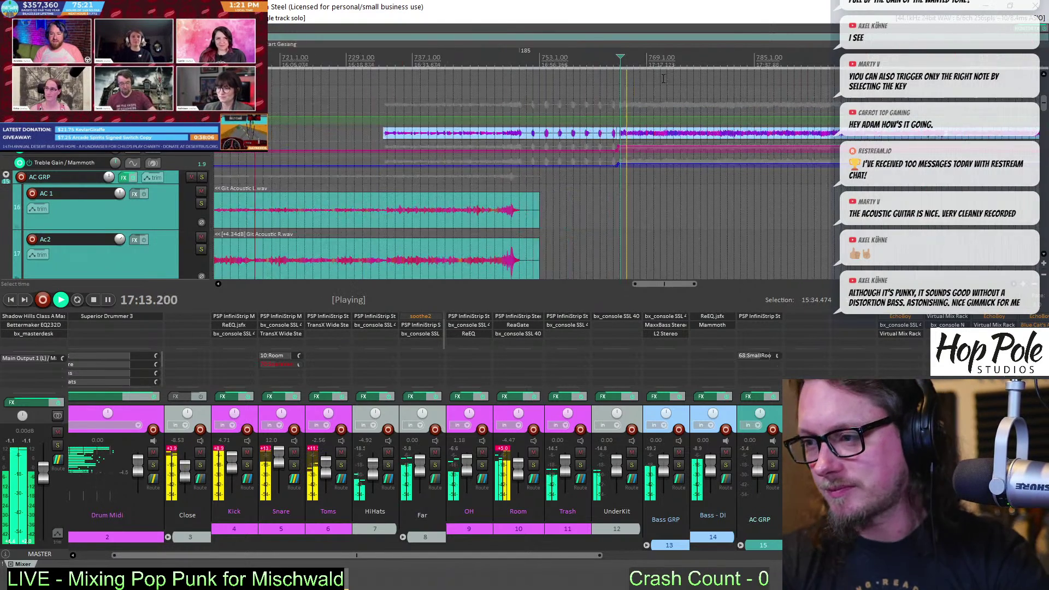
pyautogui.scroll(-5, 704, 175)
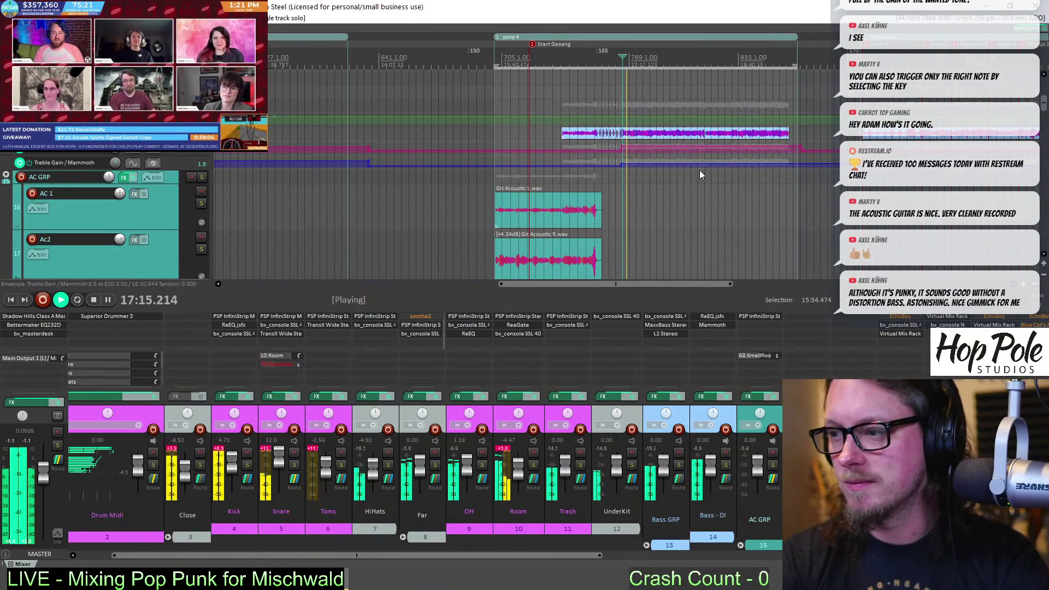
pyautogui.scroll(5, 715, 164)
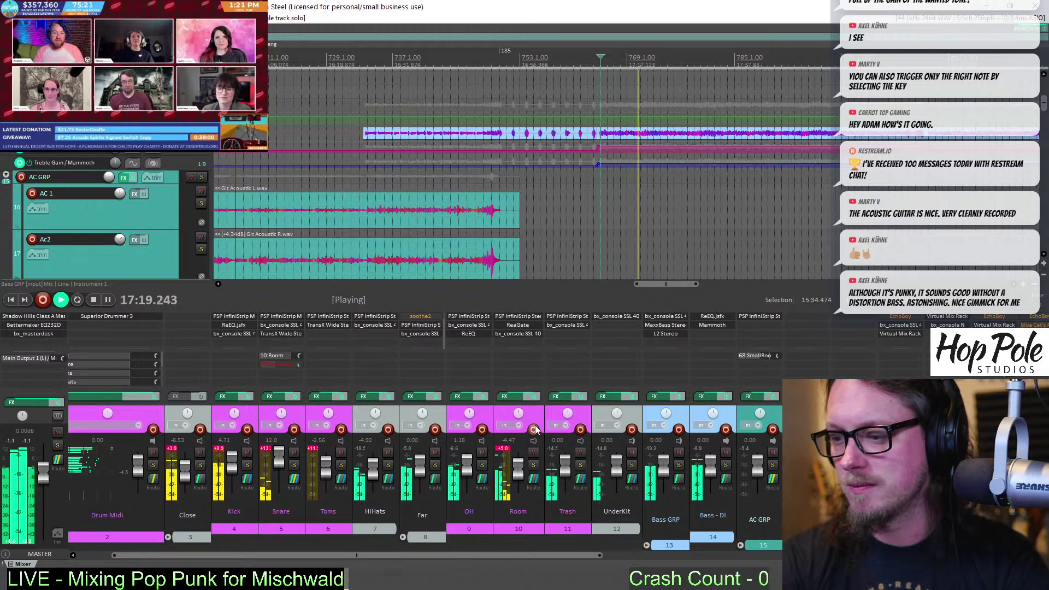
# Briefly solo the Far track, remove its soothe2 effect, and listen to song 4's full mix before stopping playback
pyautogui.click(444, 472)
pyautogui.click(434, 465)
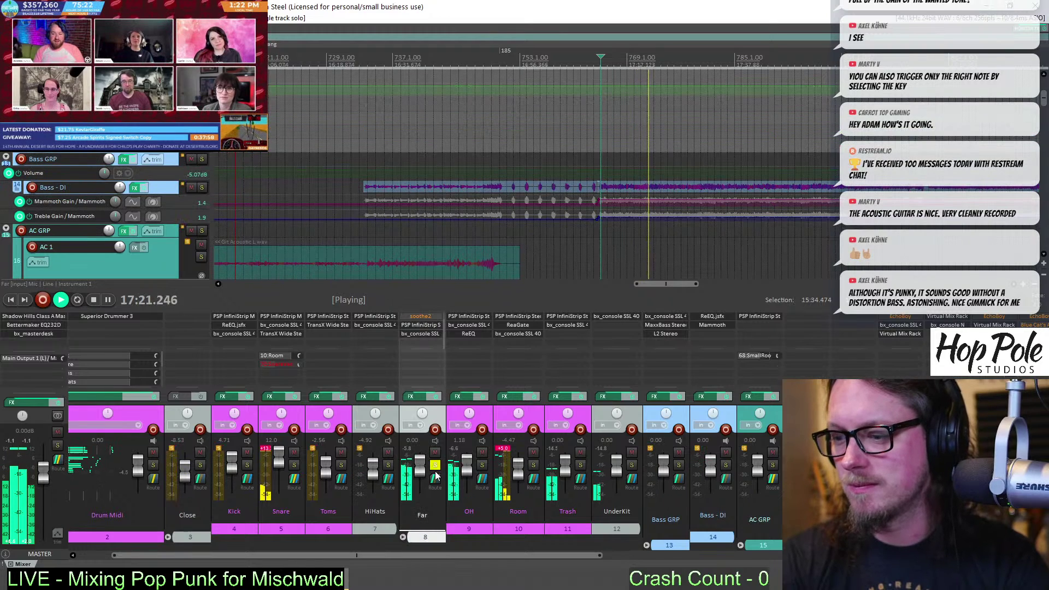
pyautogui.click(434, 465)
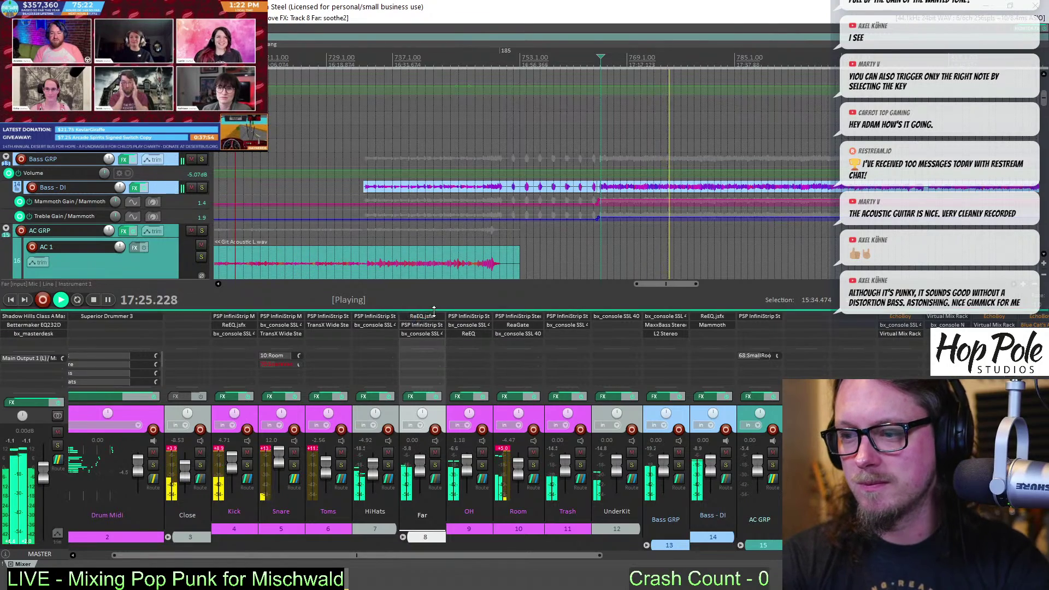
pyautogui.keyDown('alt'); pyautogui.click(415, 319); pyautogui.keyUp('alt')
pyautogui.scroll(-3, 667, 158)
pyautogui.scroll(3, 668, 159)
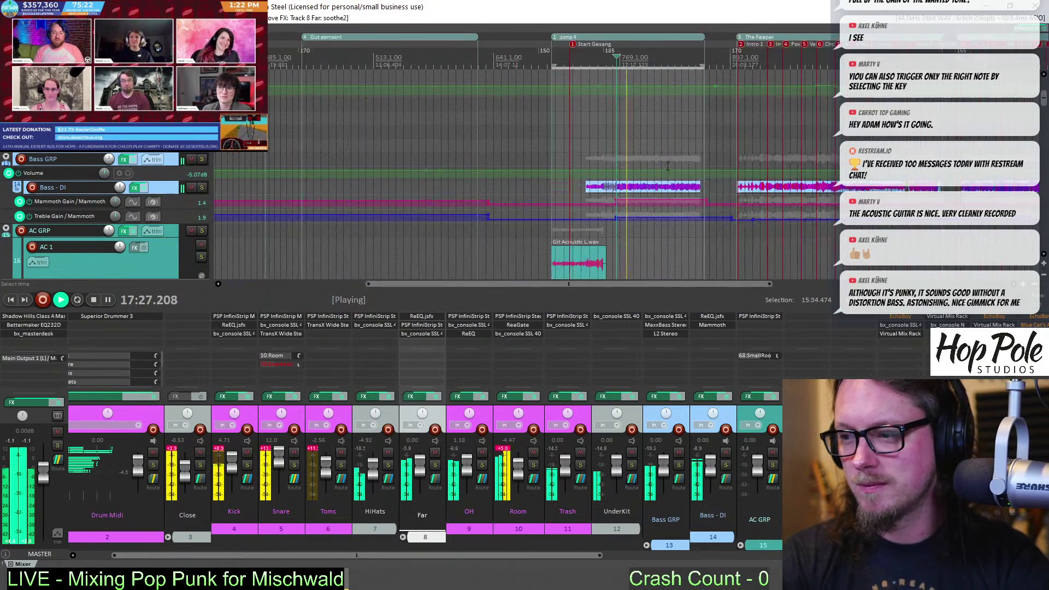
pyautogui.scroll(-4, 668, 149)
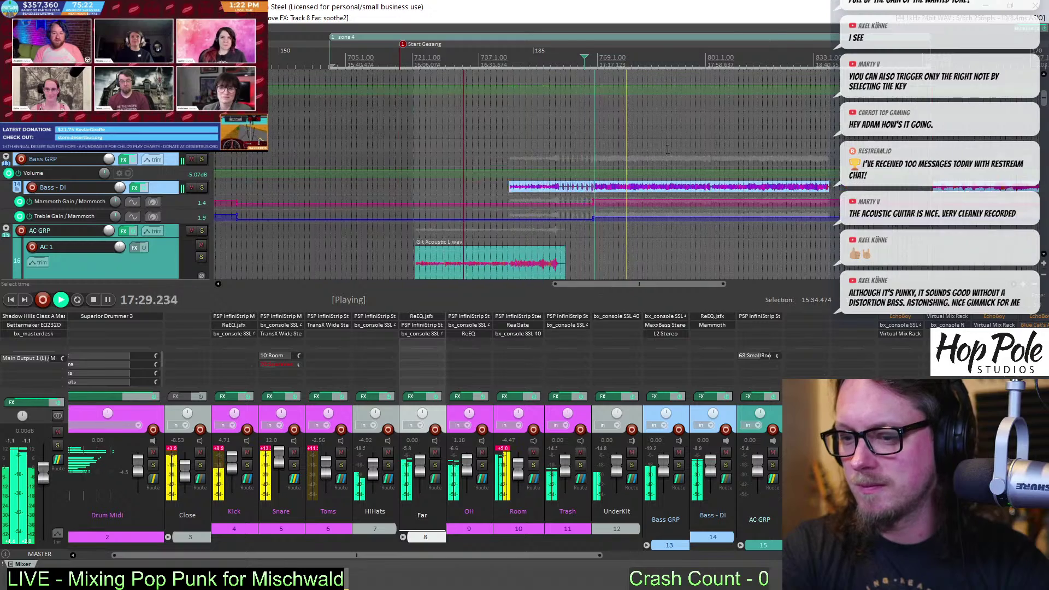
pyautogui.moveTo(653, 282); pyautogui.dragTo(733, 287)
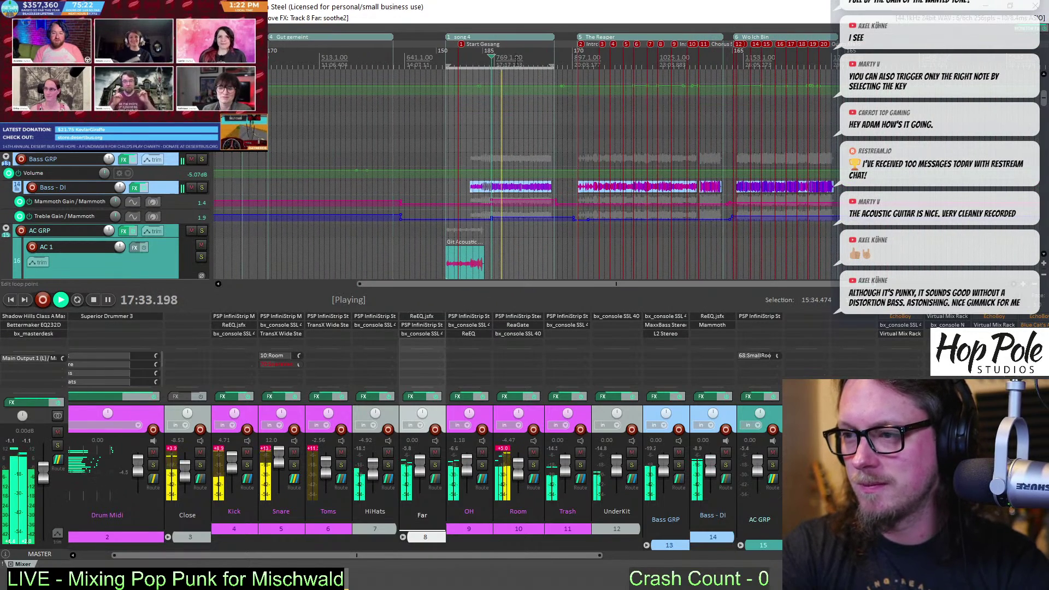
pyautogui.press('space')
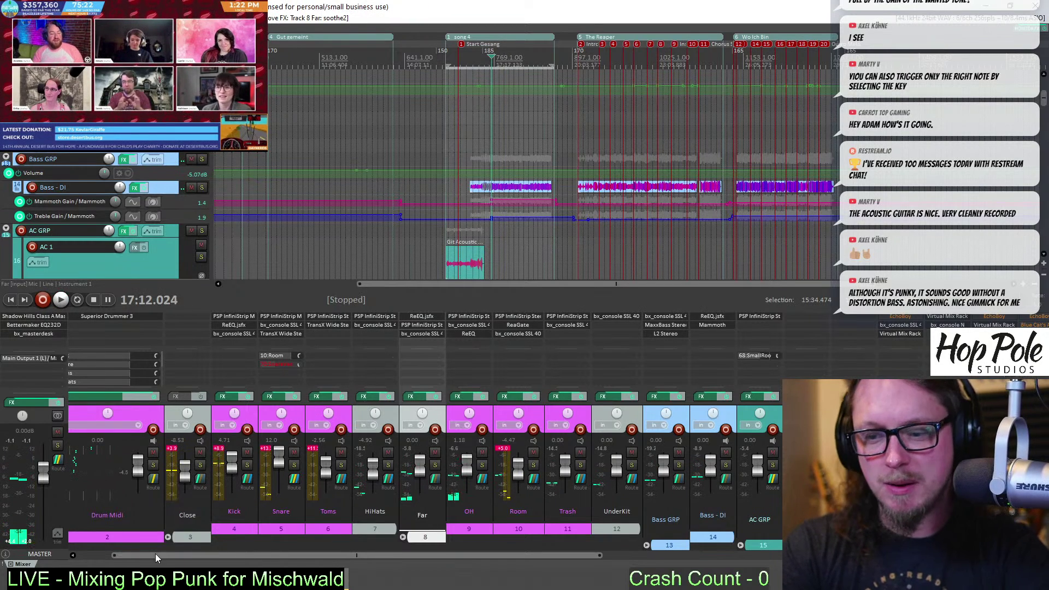
# Show the Mammoth plugin on the Bass - DI track and place its window below that track's automation lanes
pyautogui.hscroll(6, 155, 552)
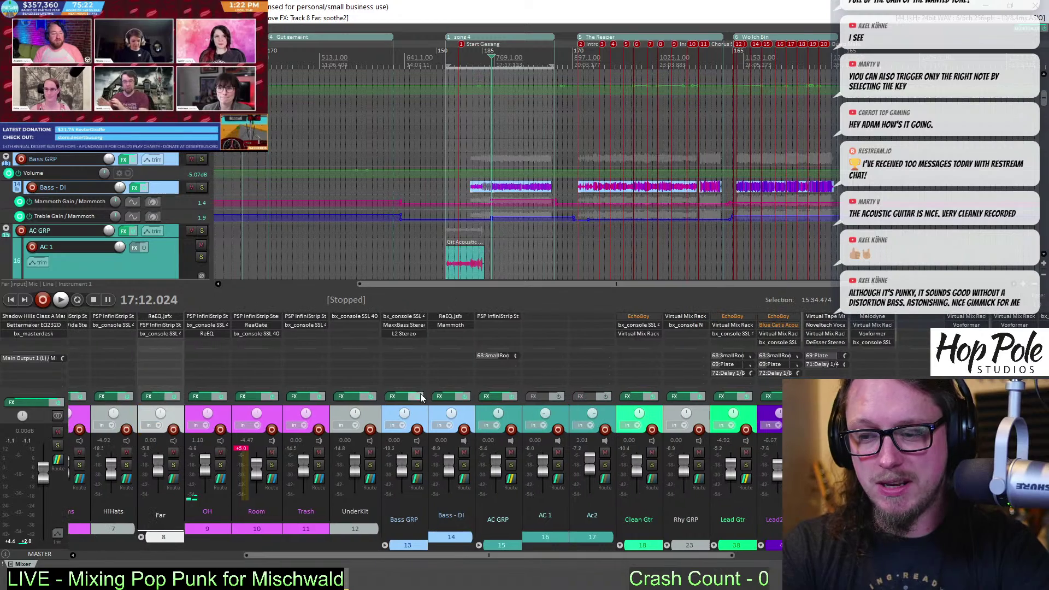
pyautogui.press('+')
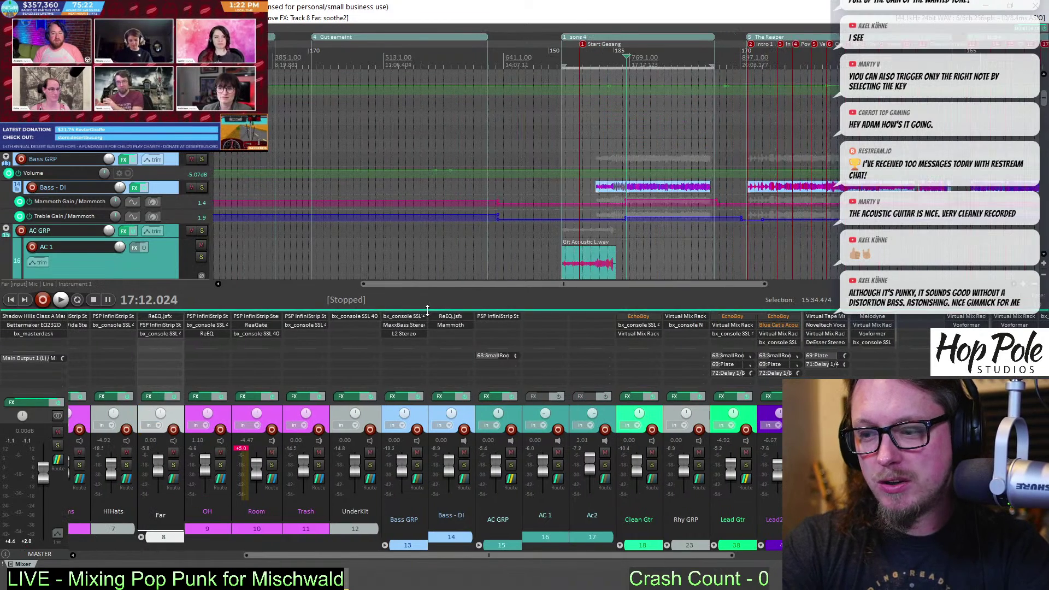
pyautogui.click(451, 326)
pyautogui.moveTo(274, 249); pyautogui.dragTo(289, 159)
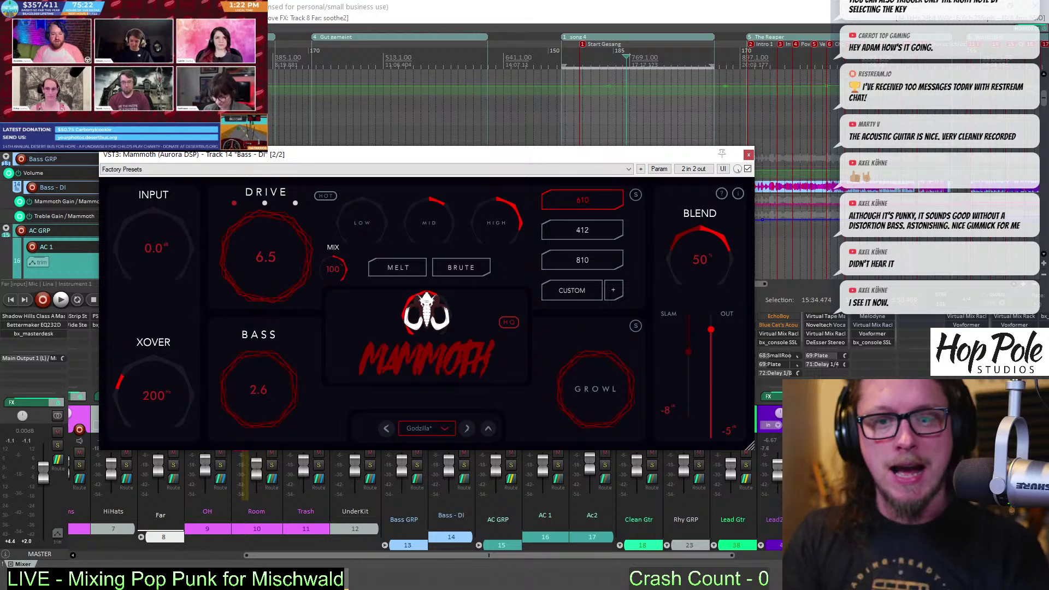
pyautogui.moveTo(669, 155); pyautogui.dragTo(697, 270)
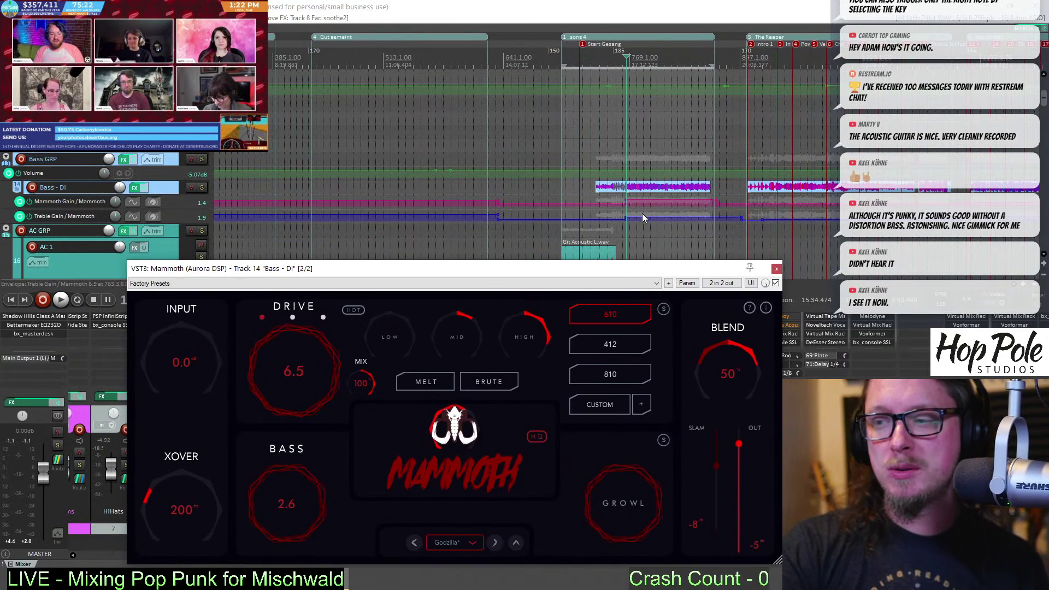
# Compare Mammoth's automated drive at the start of song 4's bass part and in its louder section, and close the plugin window
pyautogui.scroll(-3, 688, 212)
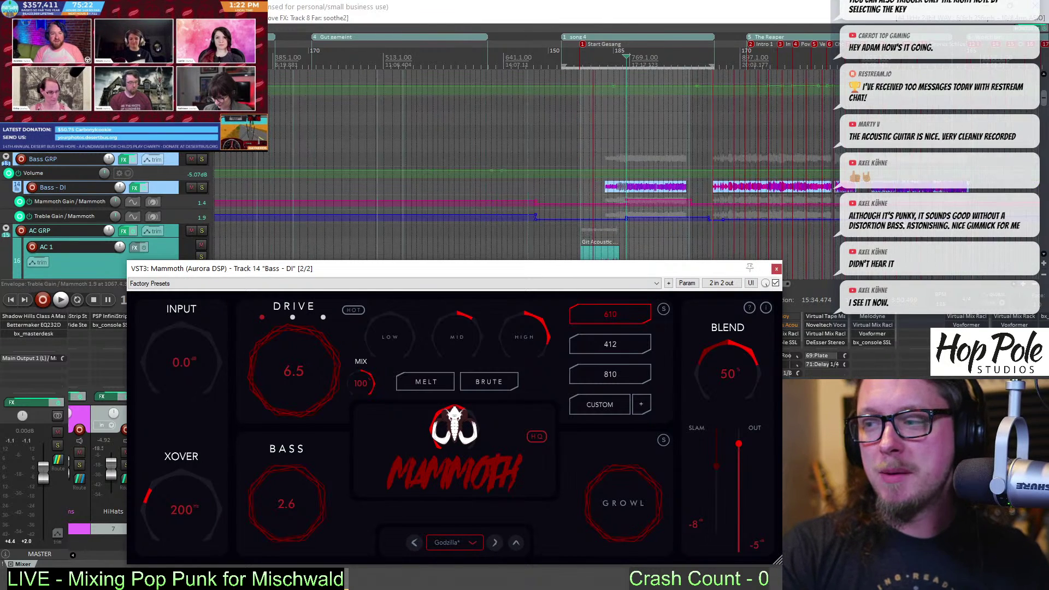
pyautogui.scroll(3, 493, 109)
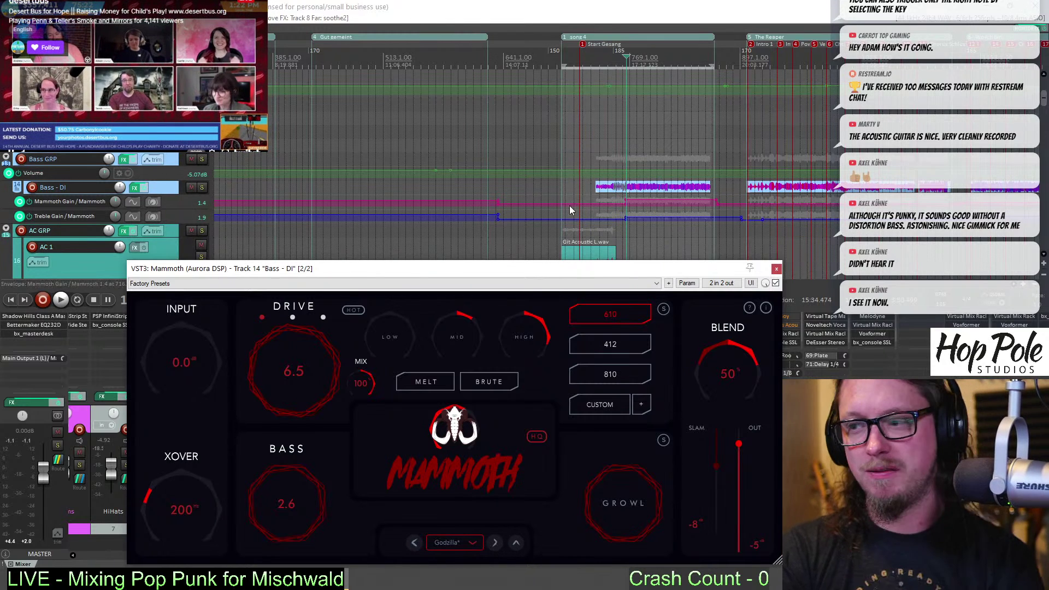
pyautogui.scroll(5, 597, 187)
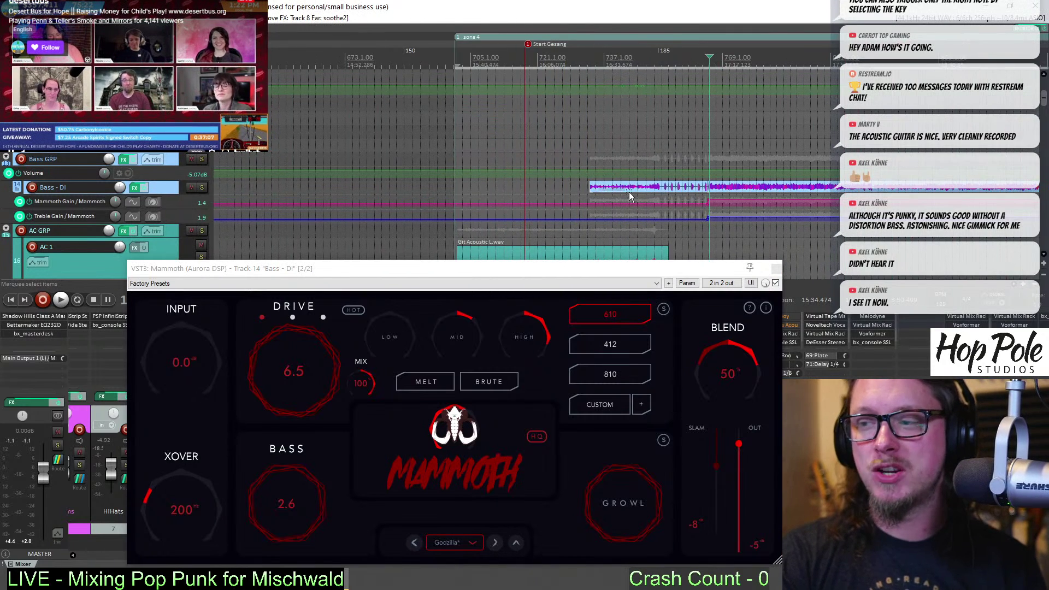
pyautogui.click(588, 62)
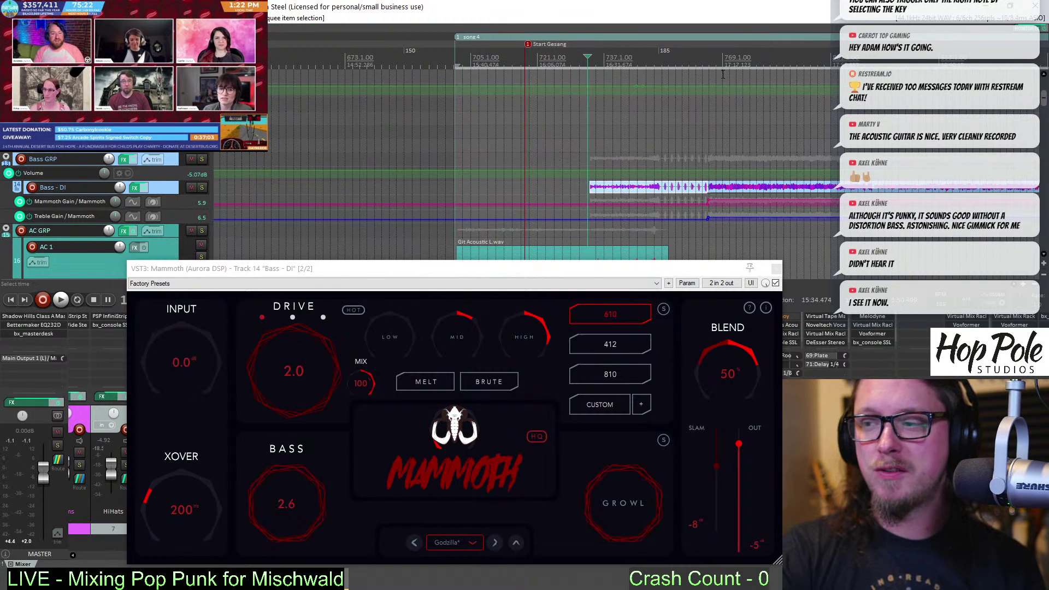
pyautogui.click(720, 109)
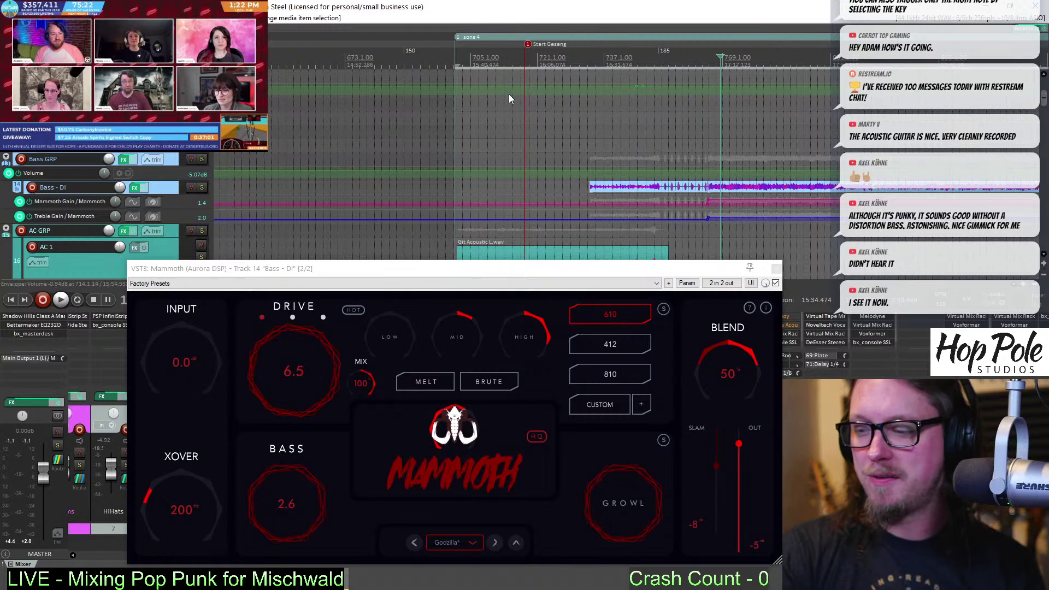
pyautogui.click(589, 70)
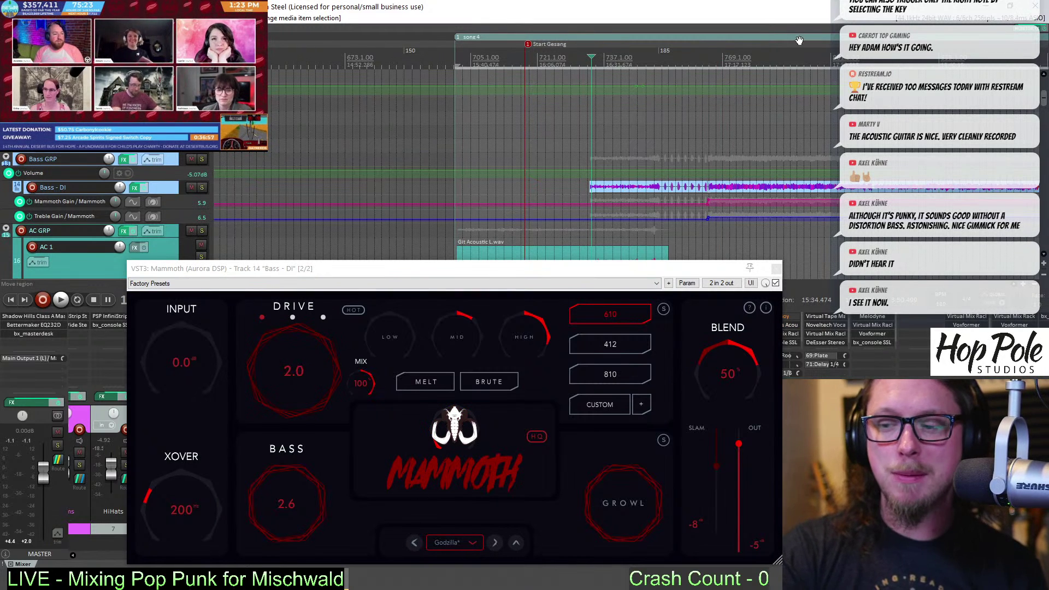
pyautogui.click(784, 91)
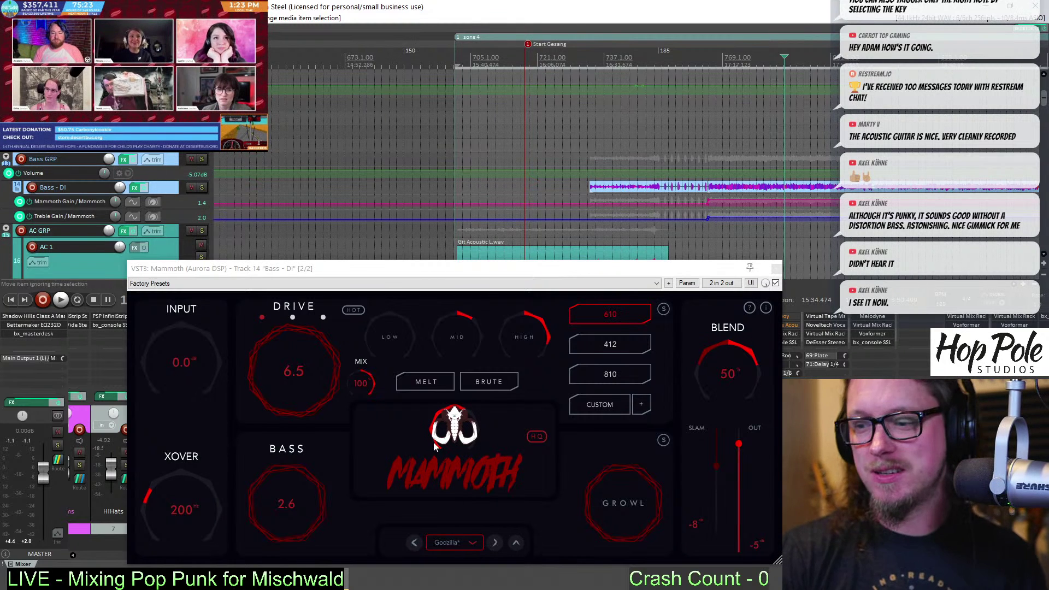
pyautogui.click(776, 268)
# Remove the Bereit and Gut gemeint regions before song 4 from the timeline
pyautogui.scroll(-3, 746, 218)
pyautogui.scroll(-2, 746, 217)
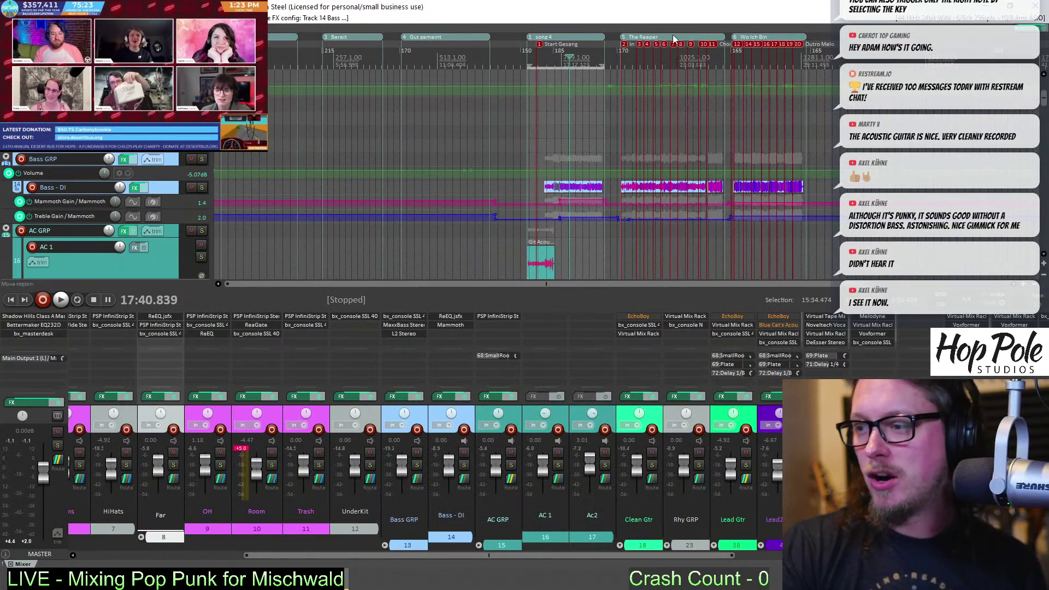
pyautogui.scroll(5, 648, 160)
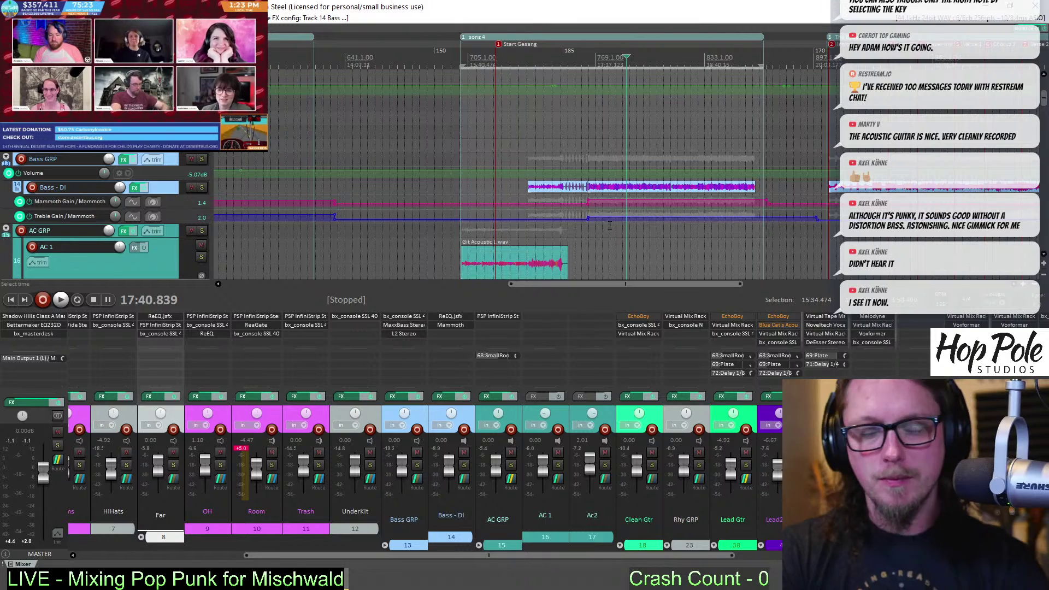
pyautogui.scroll(-3, 622, 218)
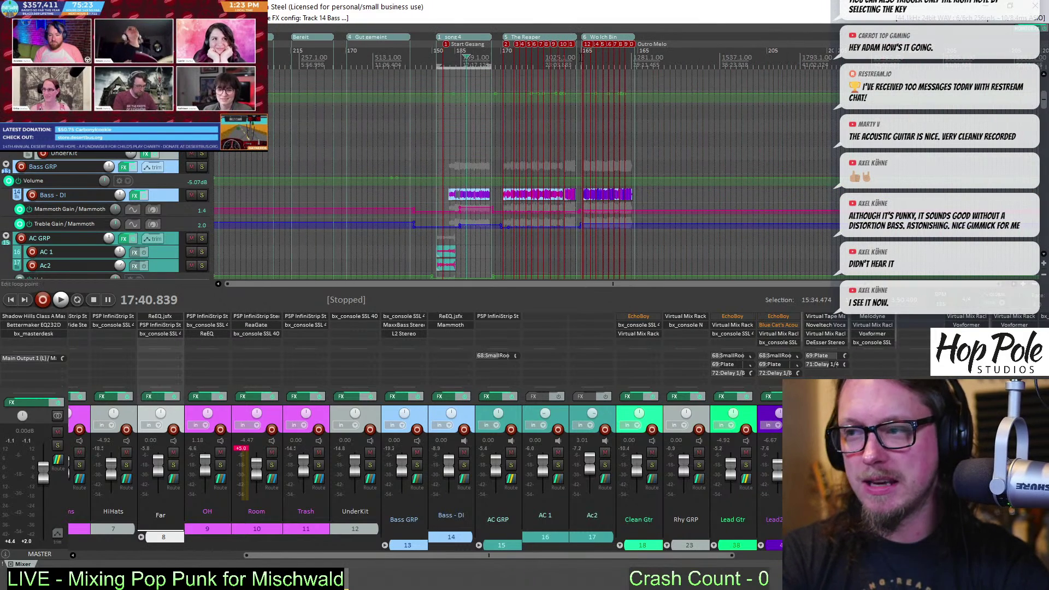
pyautogui.moveTo(377, 37); pyautogui.dragTo(313, 38)
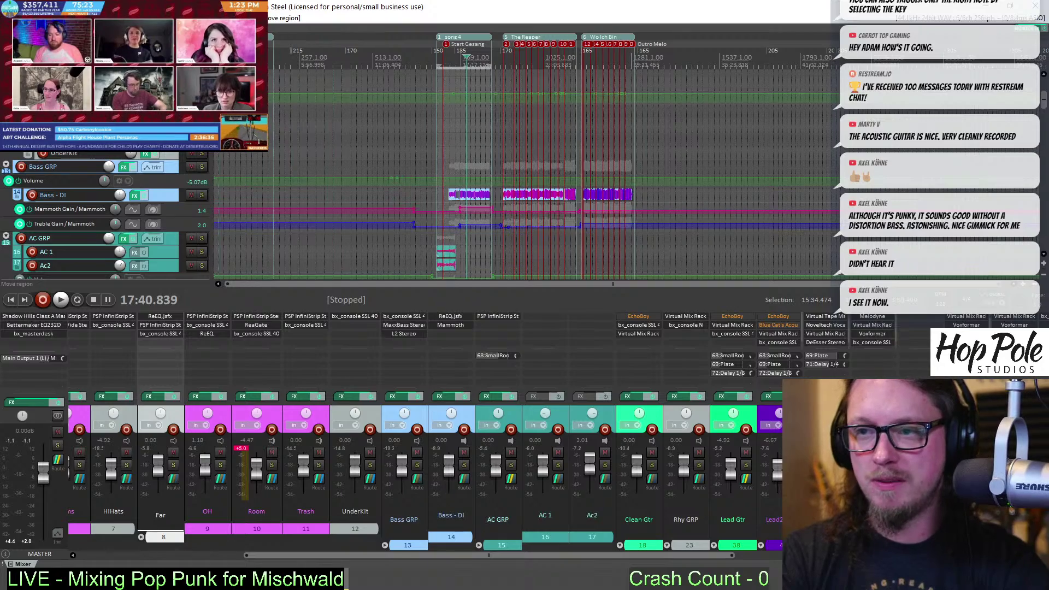
# Look over the drum and vocal tracks of song 4 and the following songs in the arrangement
pyautogui.scroll(4, 420, 137)
pyautogui.scroll(-15, 524, 164)
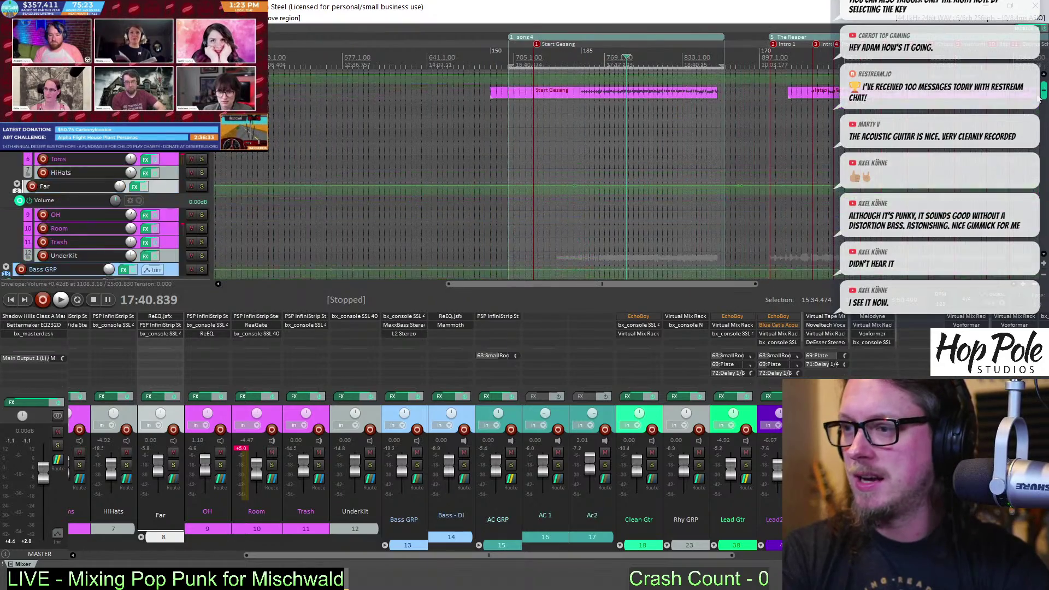
pyautogui.scroll(15, 524, 164)
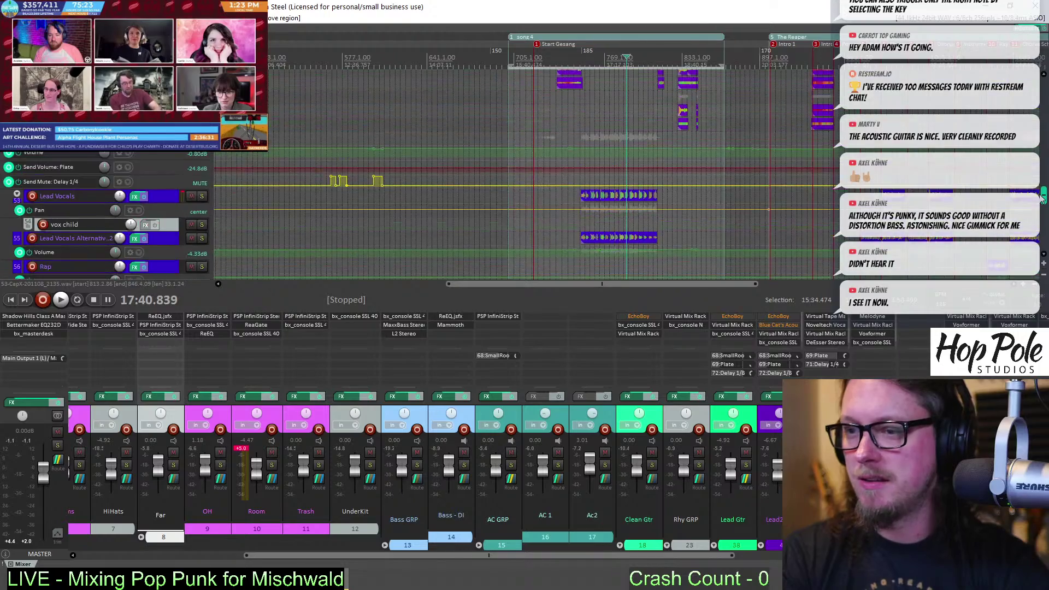
pyautogui.scroll(3, 667, 98)
pyautogui.scroll(-3, 667, 98)
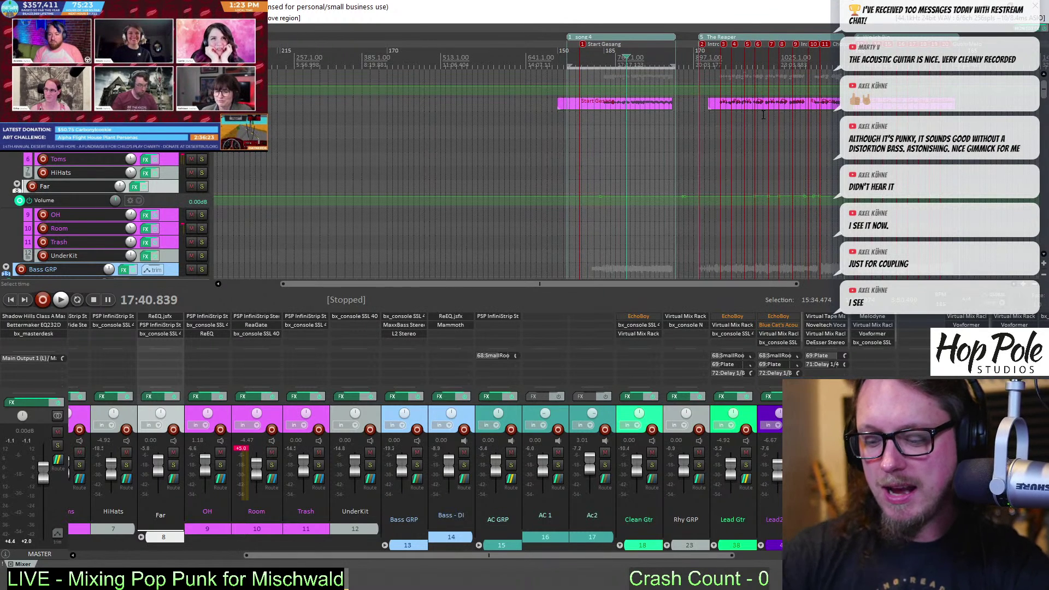
pyautogui.scroll(3, 774, 118)
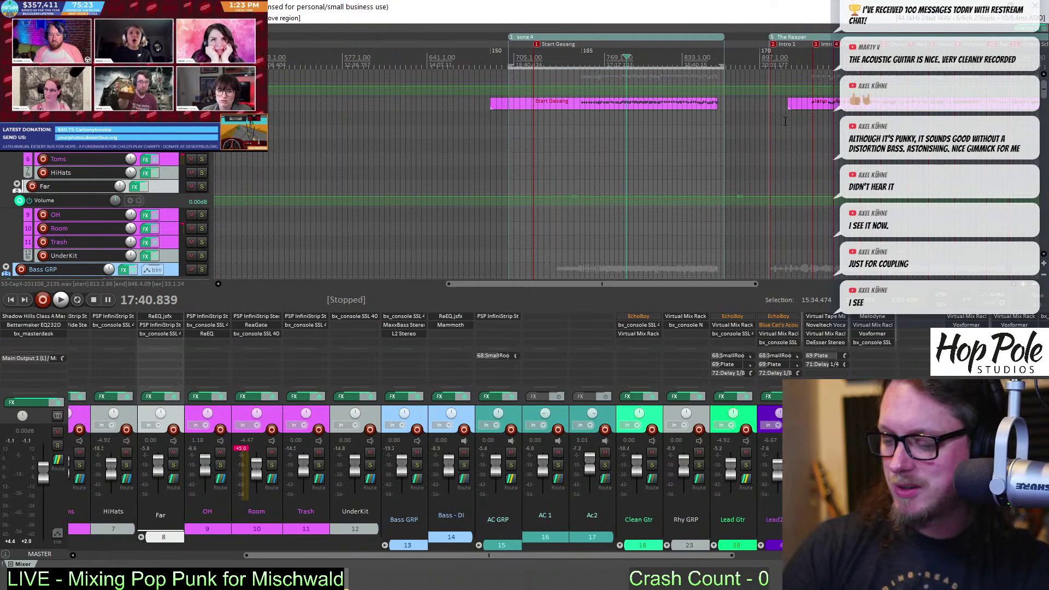
pyautogui.scroll(-4, 785, 120)
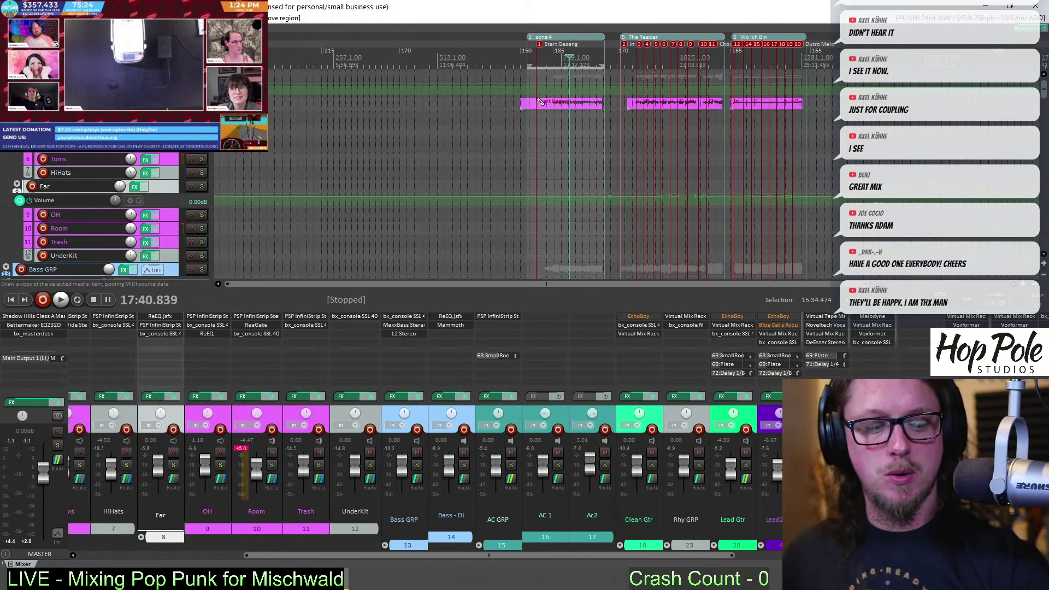
# Set up a render of the master mix with its bounds set to the project regions
pyautogui.hotkey('ctrl', 'alt', 'r')
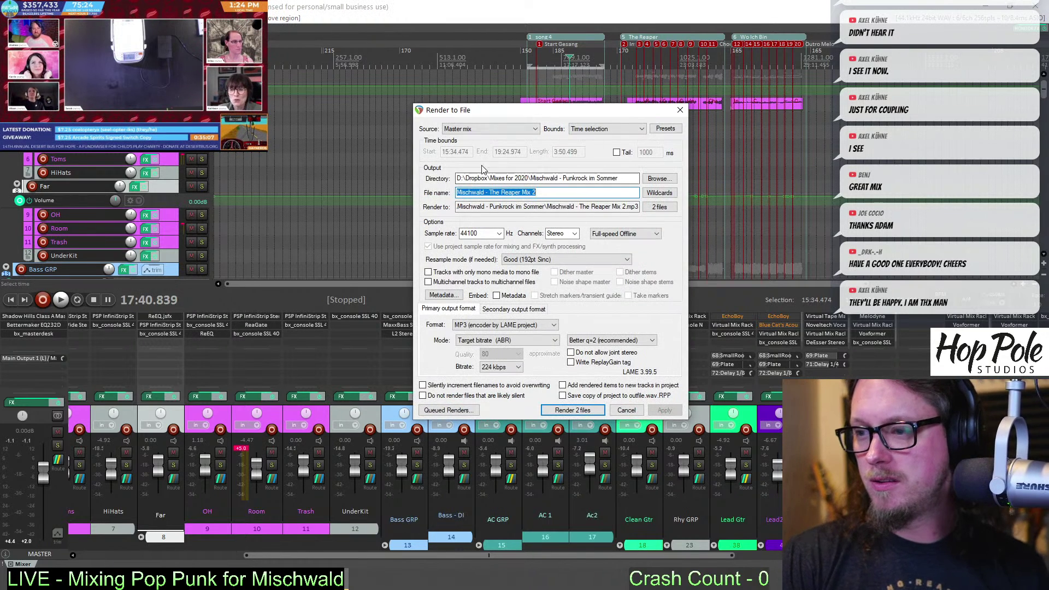
pyautogui.moveTo(536, 192); pyautogui.dragTo(489, 192)
pyautogui.click(491, 129)
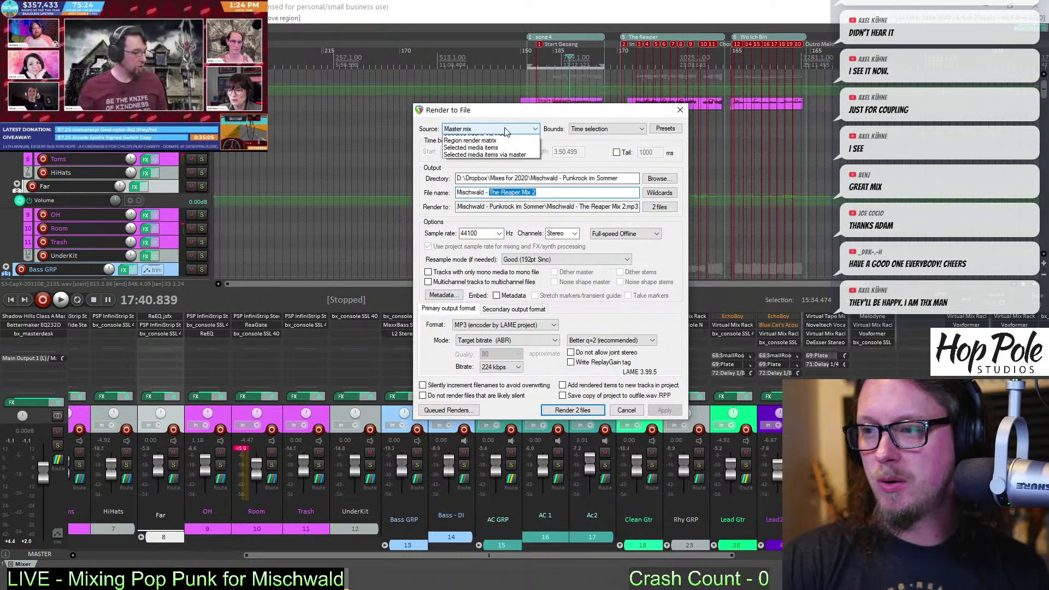
pyautogui.click(492, 129)
pyautogui.click(574, 131)
pyautogui.click(581, 160)
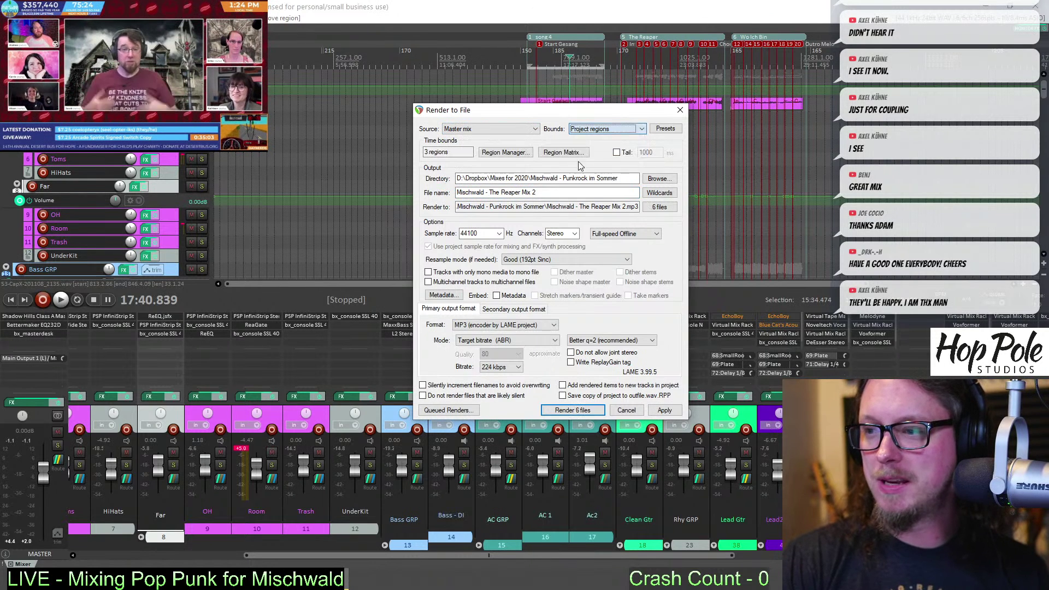
# Set the render file name to "Mischwald - $region mix 3"
pyautogui.moveTo(536, 192); pyautogui.dragTo(489, 193)
pyautogui.write('$regi')
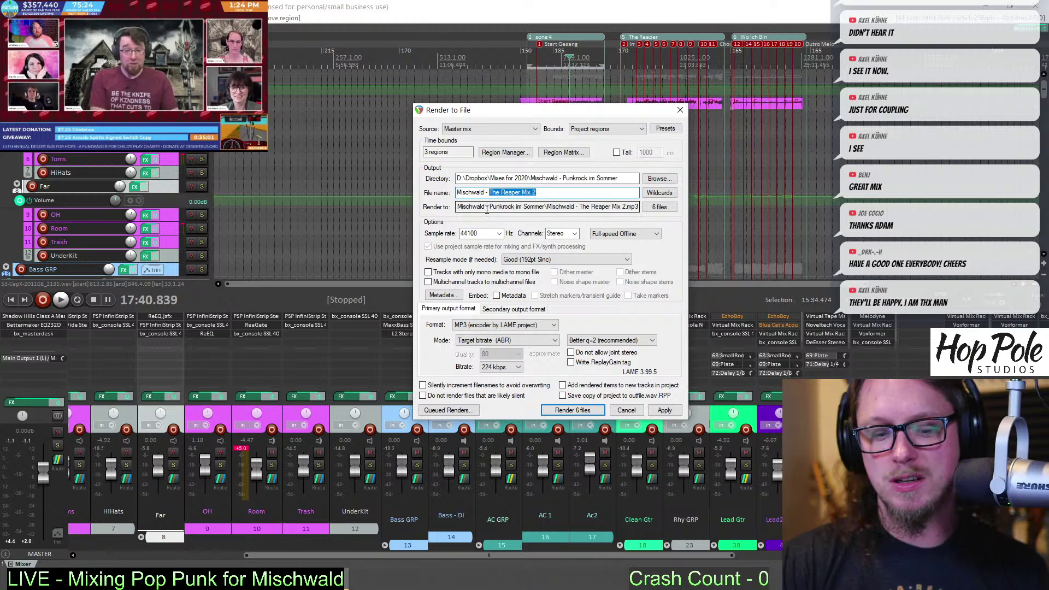
pyautogui.write('on ')
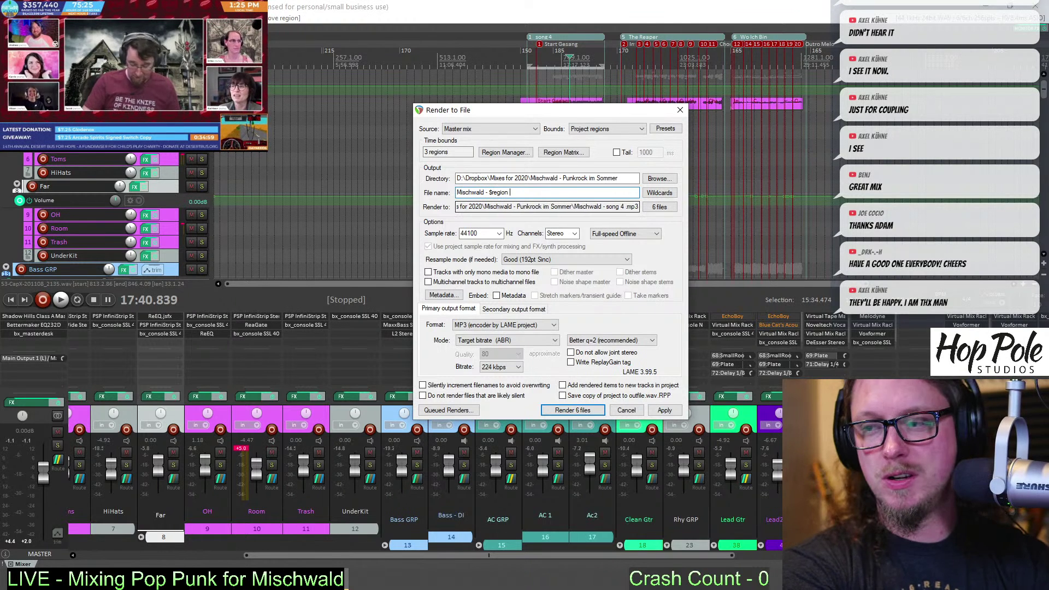
pyautogui.write('mix 3')
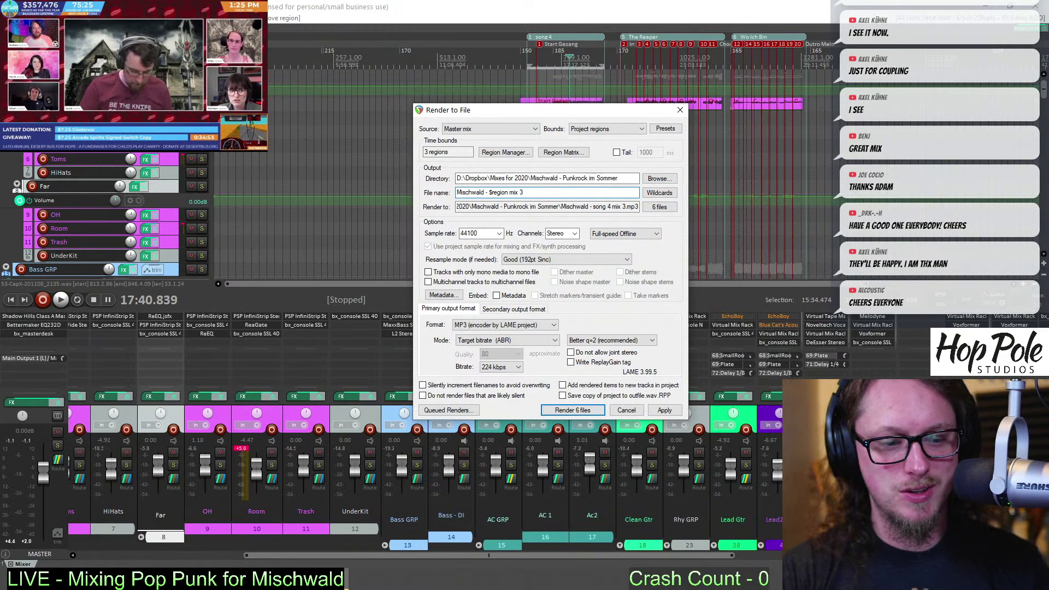
# Rename the song 4 region as "Mauern und Stacheldraht"
pyautogui.hotkey('alt', 'Tab')
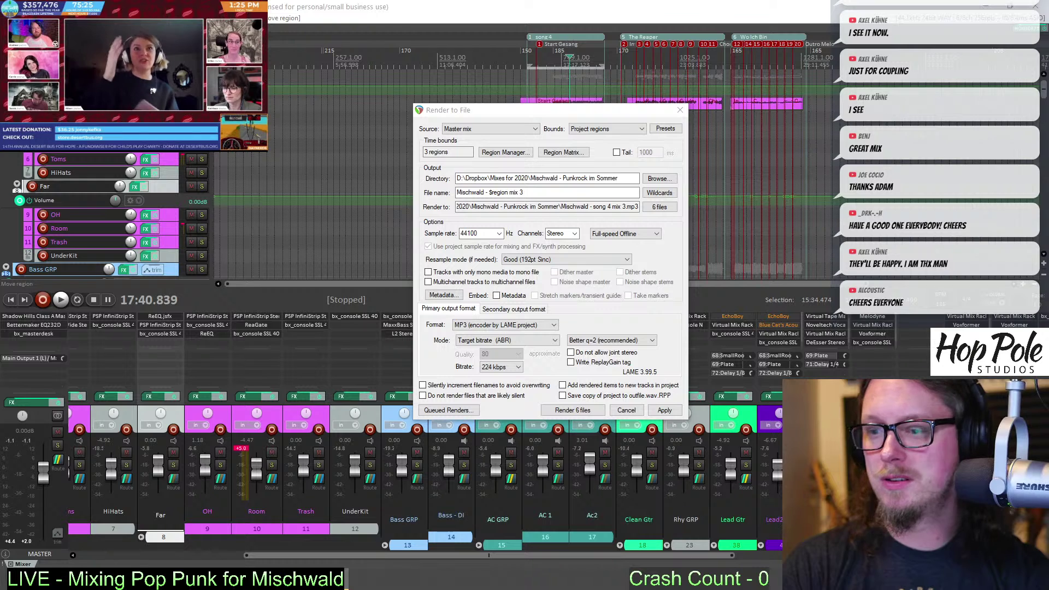
pyautogui.doubleClick(546, 38)
pyautogui.write('1. Mauern und Stacheldraht')
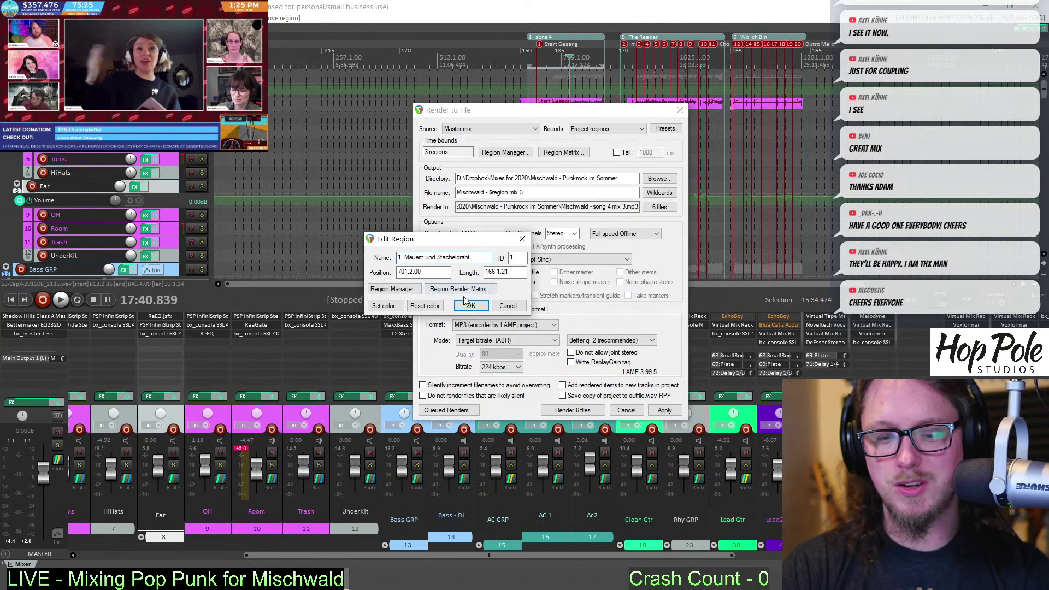
pyautogui.moveTo(407, 257); pyautogui.dragTo(397, 257)
pyautogui.press('Delete')
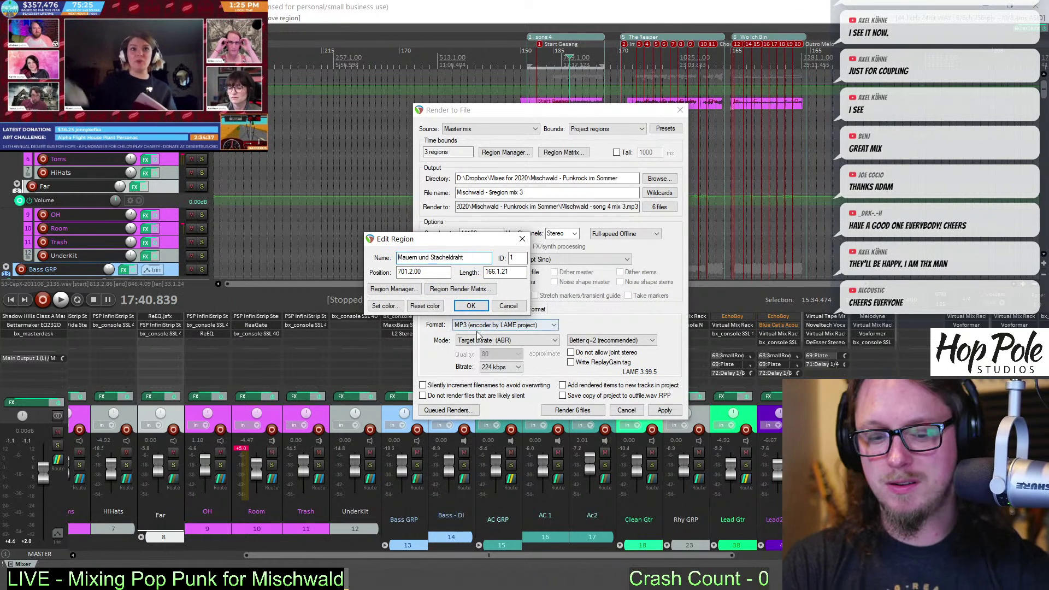
pyautogui.click(474, 308)
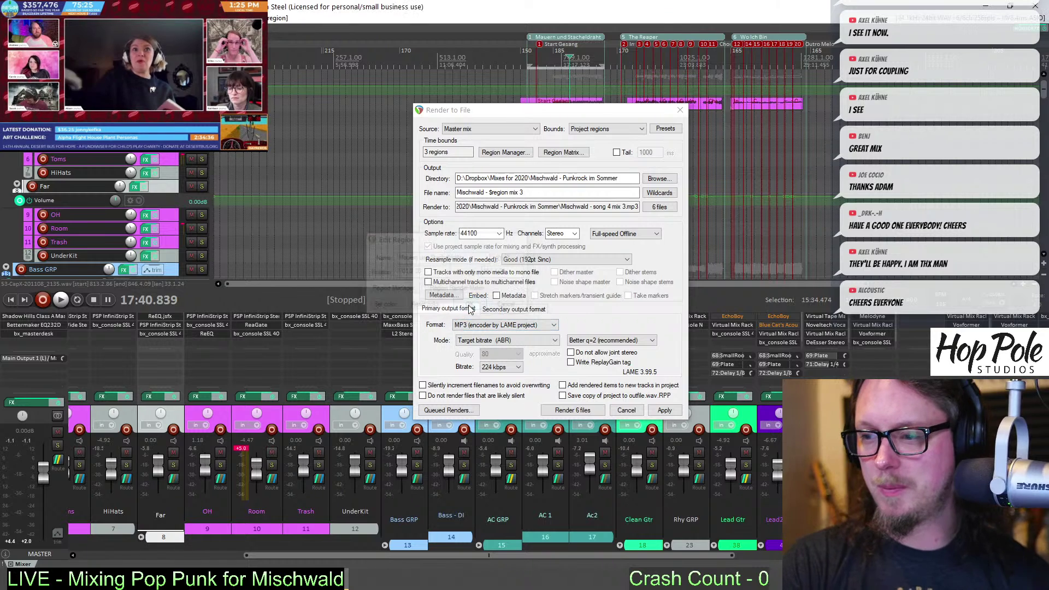
# Check the list of output files and render all the project regions
pyautogui.click(659, 207)
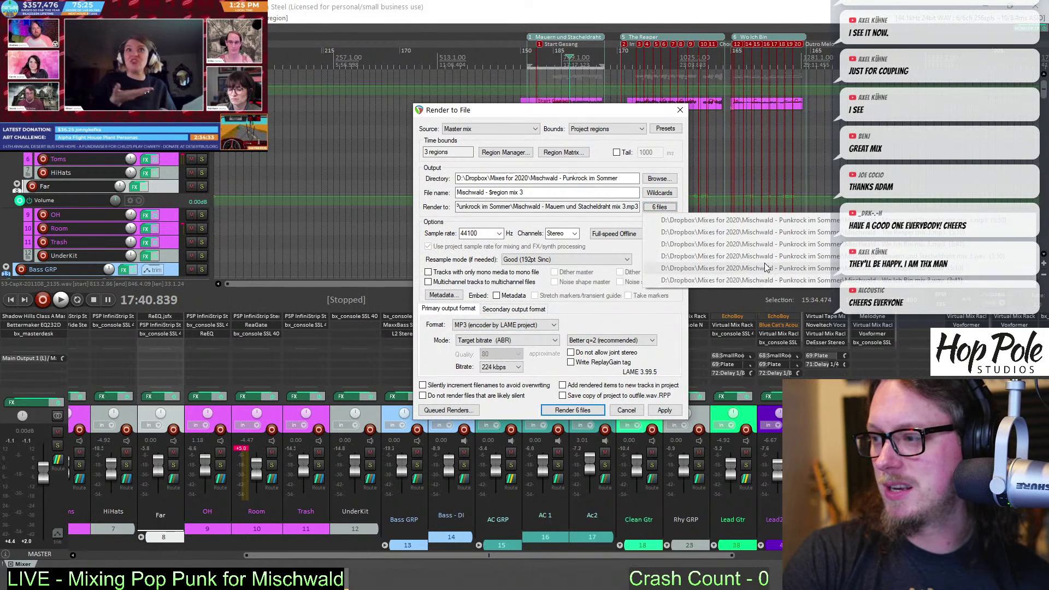
pyautogui.click(661, 208)
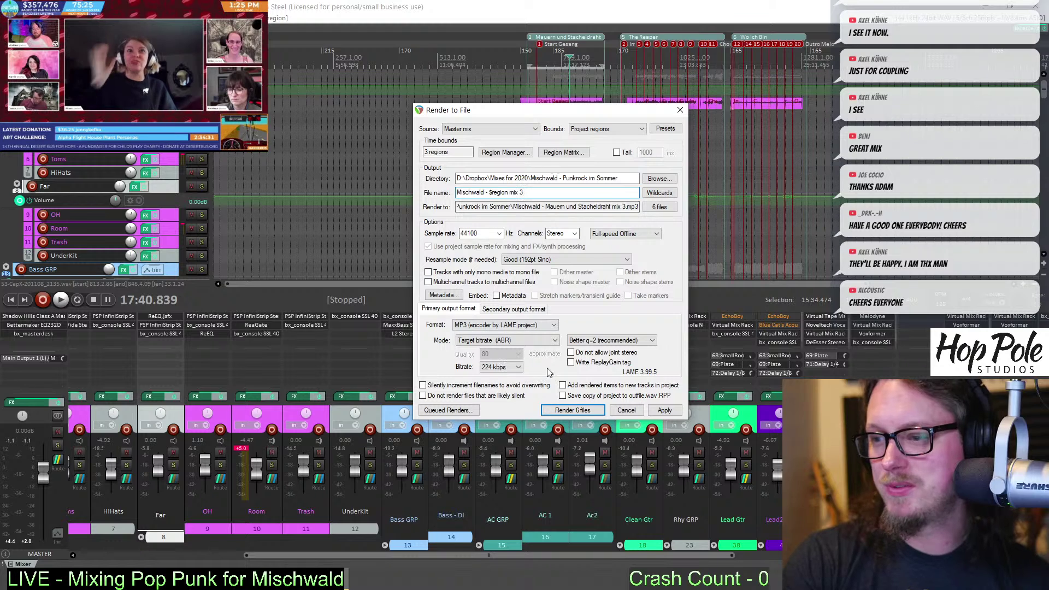
pyautogui.click(572, 411)
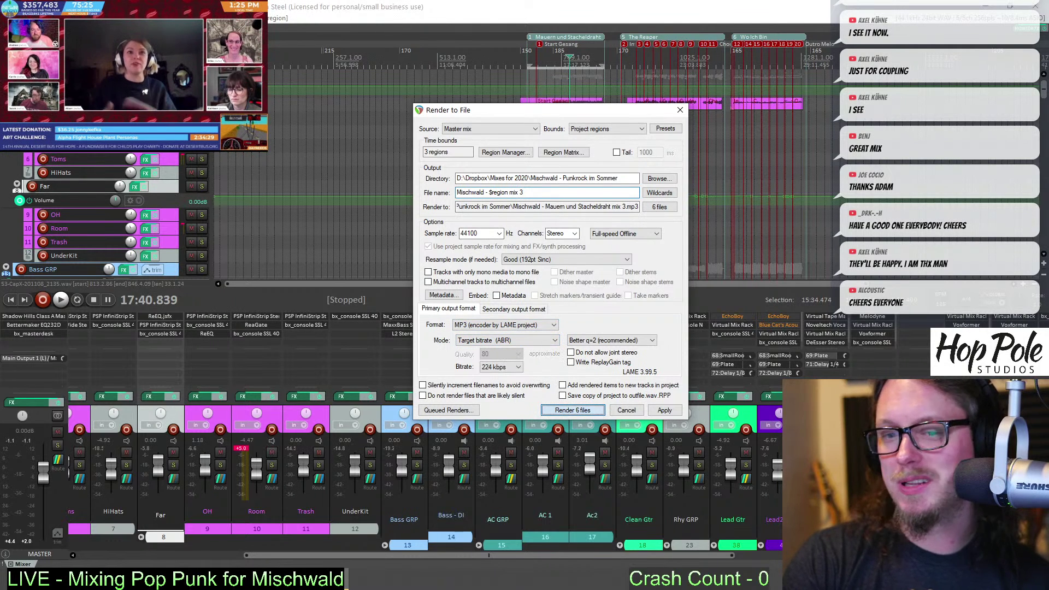
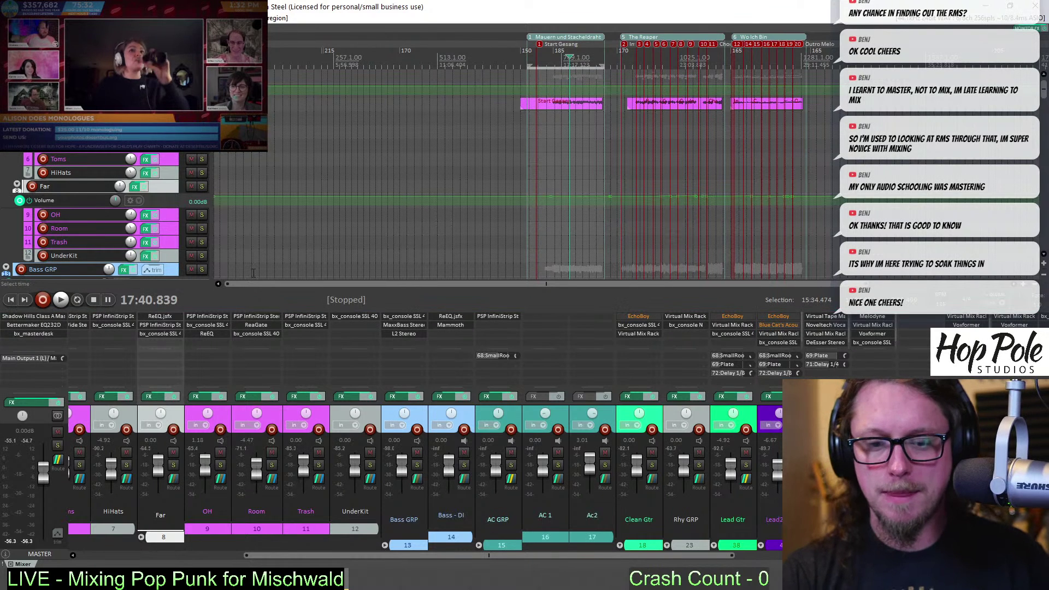
# Bypass bx_masterdesk on the master track and play part of Mauern und Stacheldraht to check the level without it
pyautogui.click(34, 334)
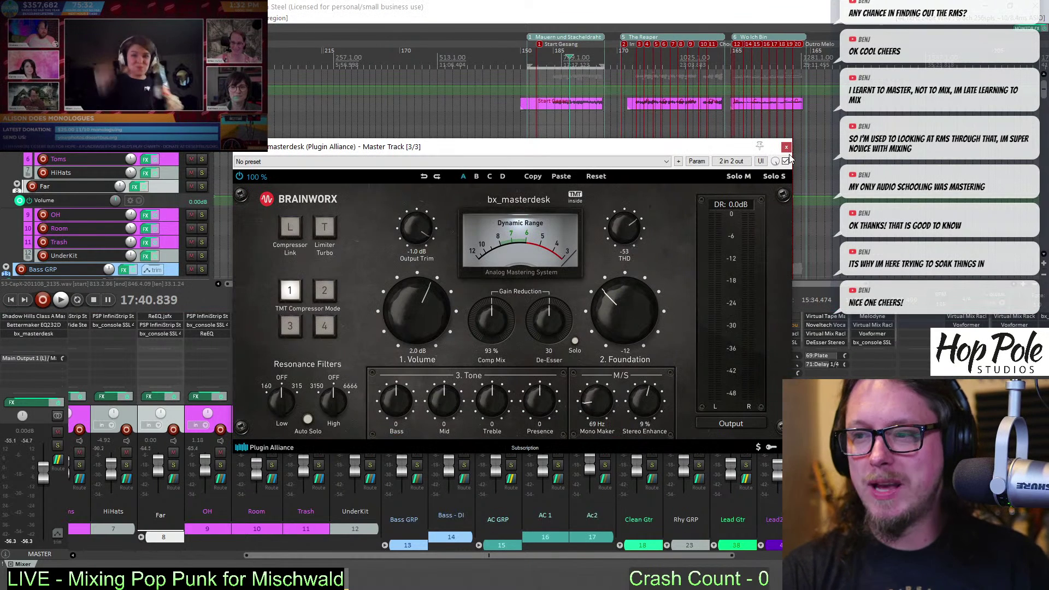
pyautogui.click(786, 161)
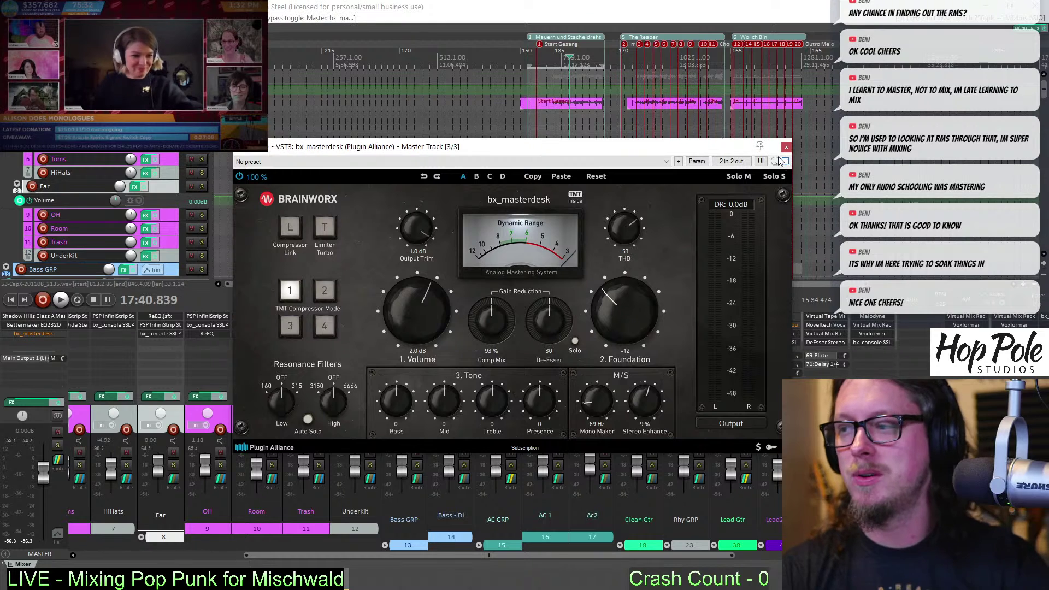
pyautogui.scroll(5, 627, 43)
pyautogui.press('space')
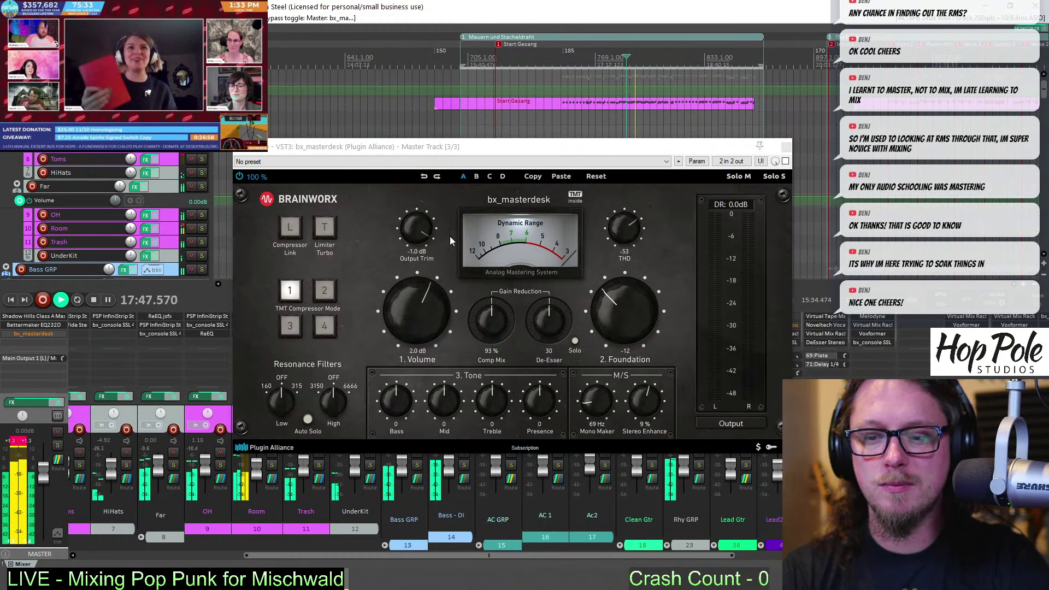
pyautogui.press('space')
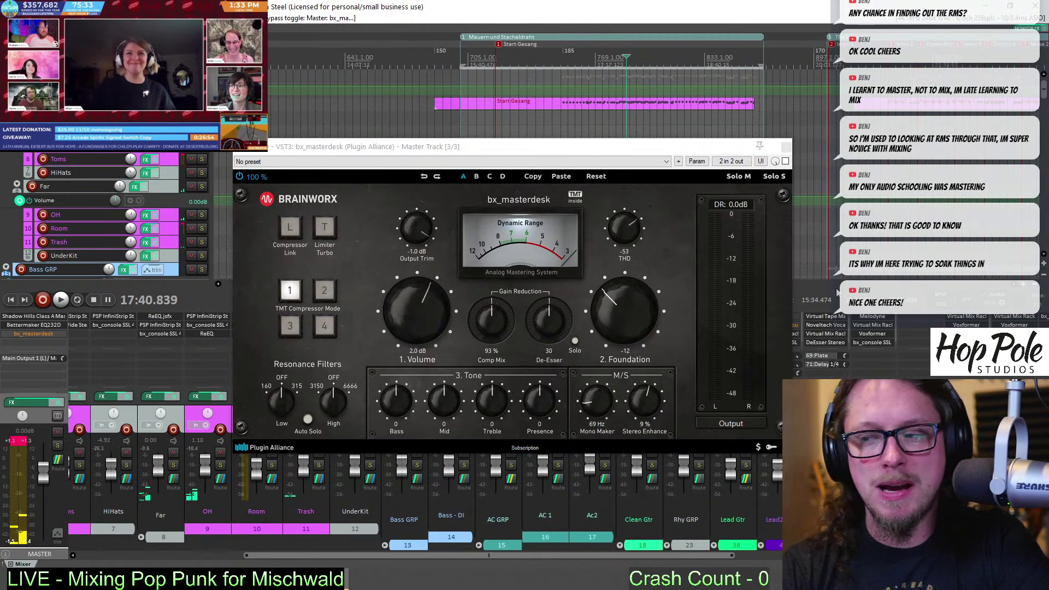
# Re-enable bx_masterdesk and play the song, comparing its output and input meters and dynamic range, and close the plugin window
pyautogui.click(785, 161)
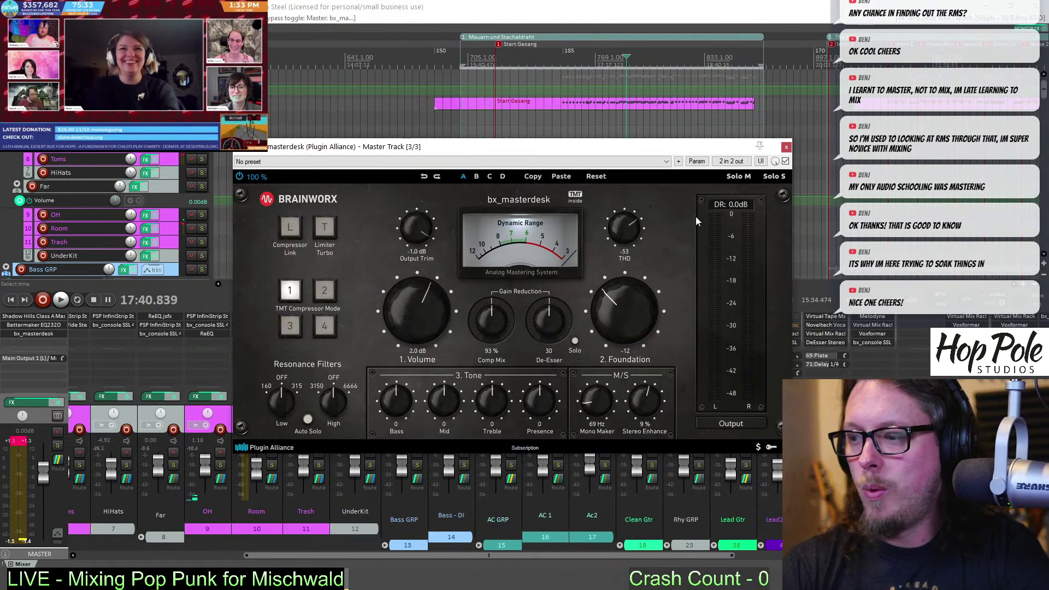
pyautogui.press('space')
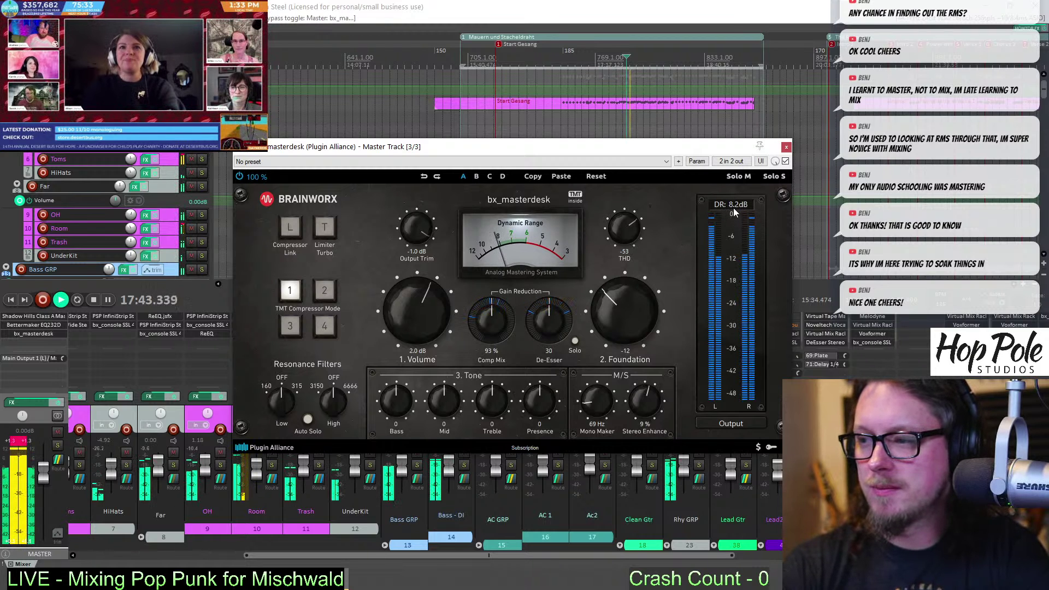
pyautogui.click(32, 475)
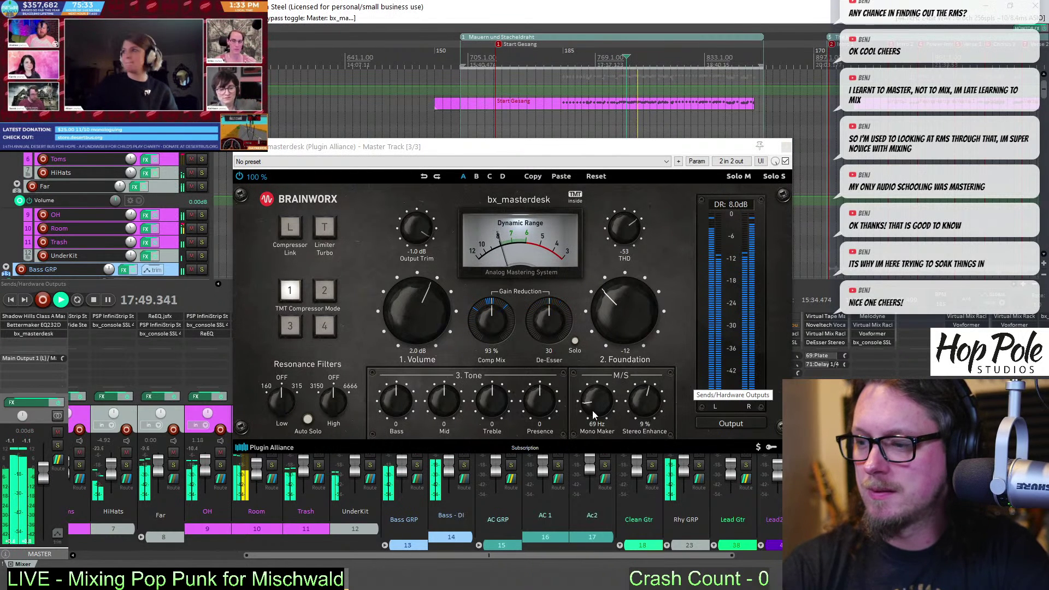
pyautogui.click(719, 424)
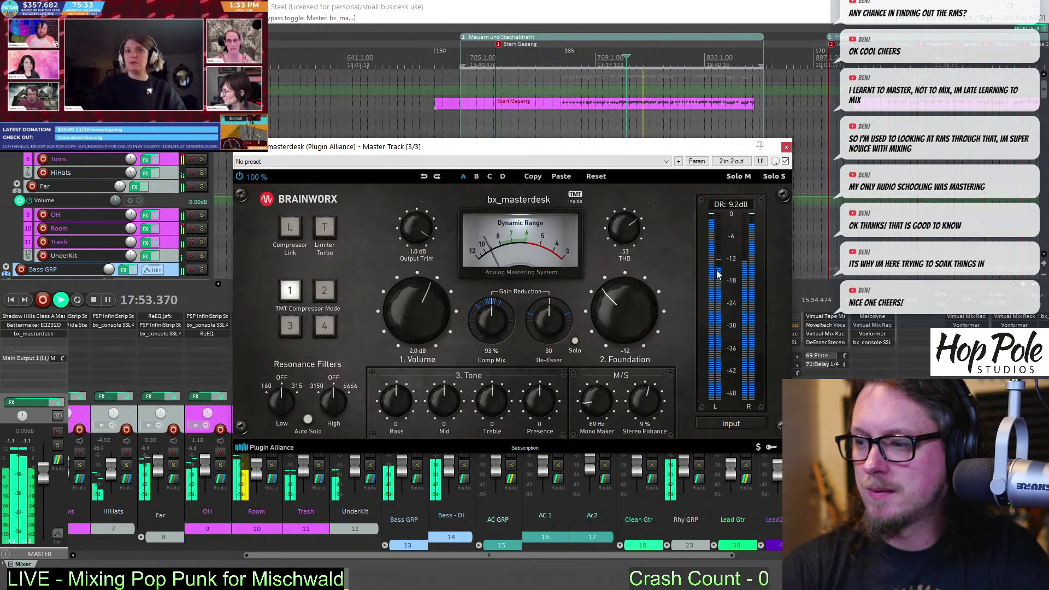
pyautogui.click(716, 422)
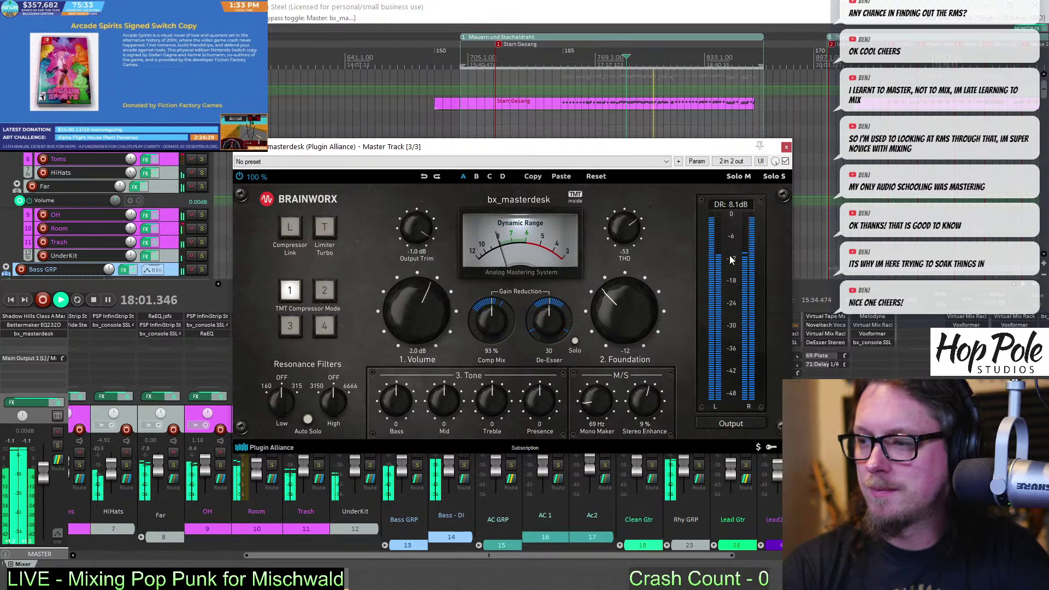
pyautogui.press('space')
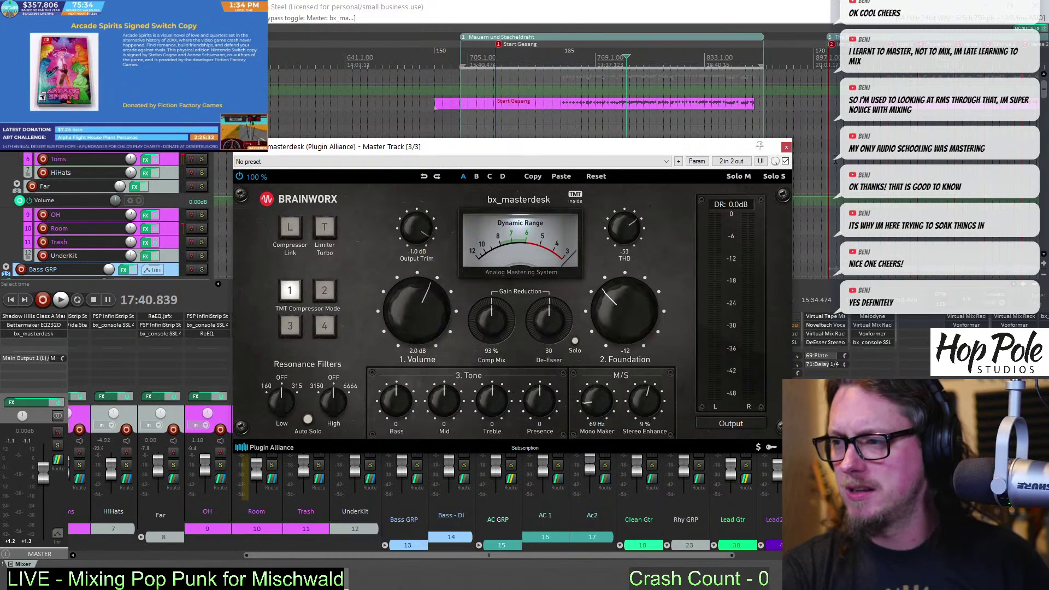
pyautogui.press('Escape')
# Look over the guitar and vocal channels in the mixer and the vocal parts across the song regions
pyautogui.moveTo(483, 557); pyautogui.dragTo(787, 557)
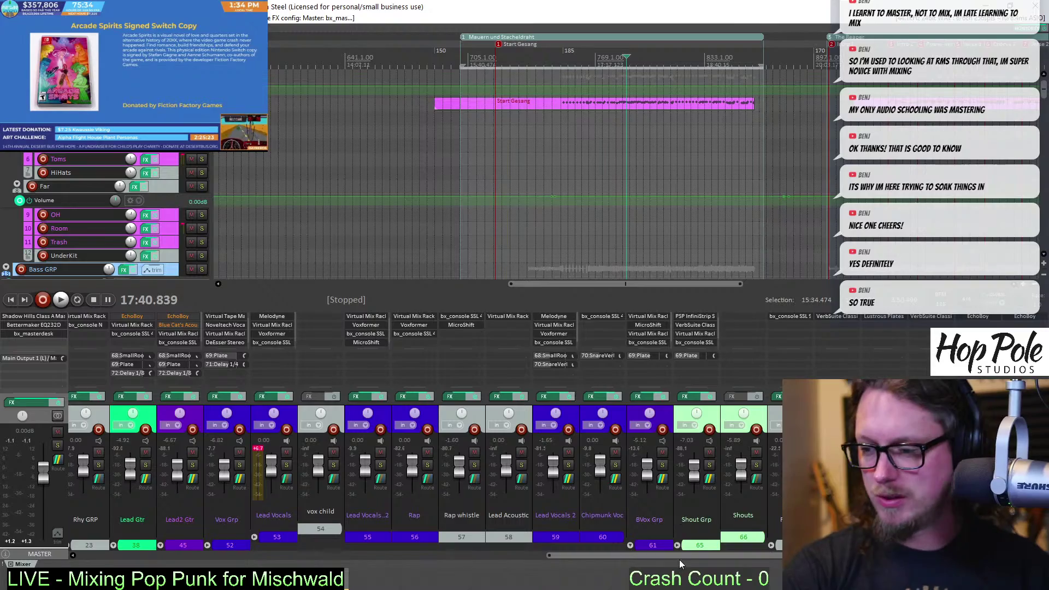
pyautogui.moveTo(680, 559); pyautogui.dragTo(625, 355)
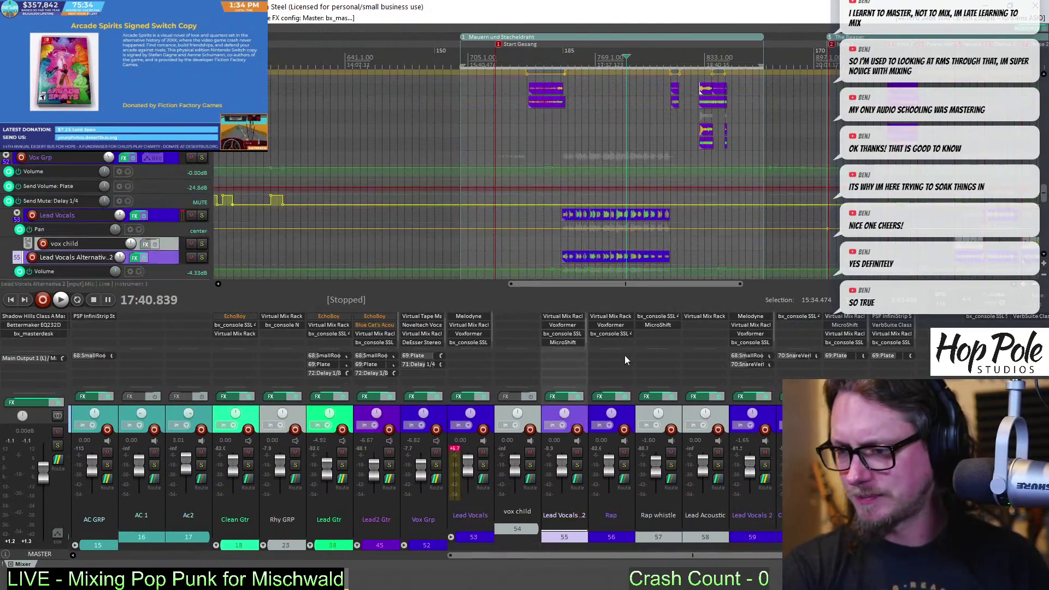
pyautogui.scroll(-2, 662, 177)
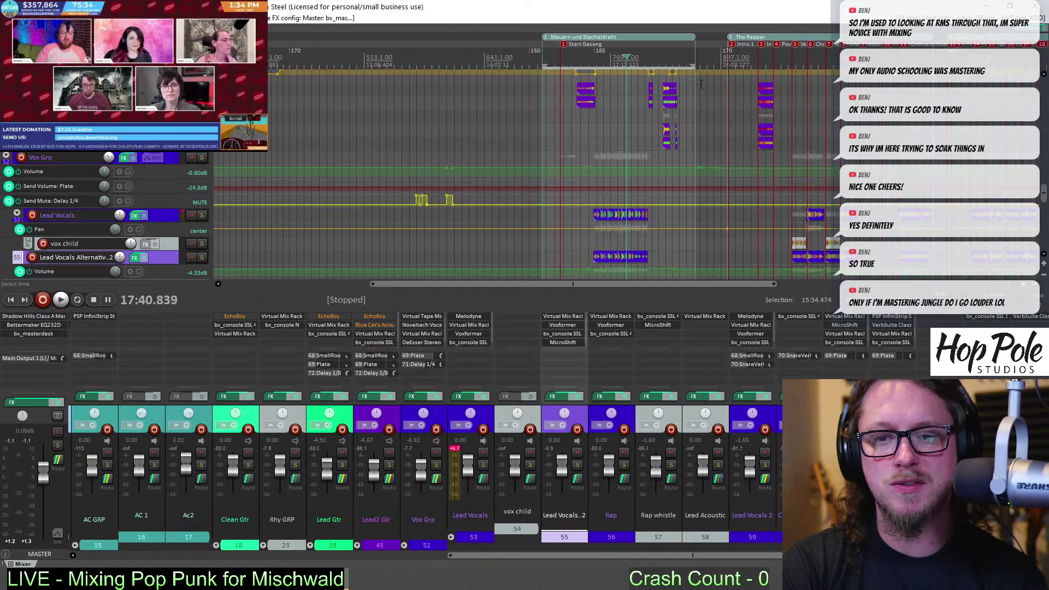
pyautogui.scroll(-2, 562, 100)
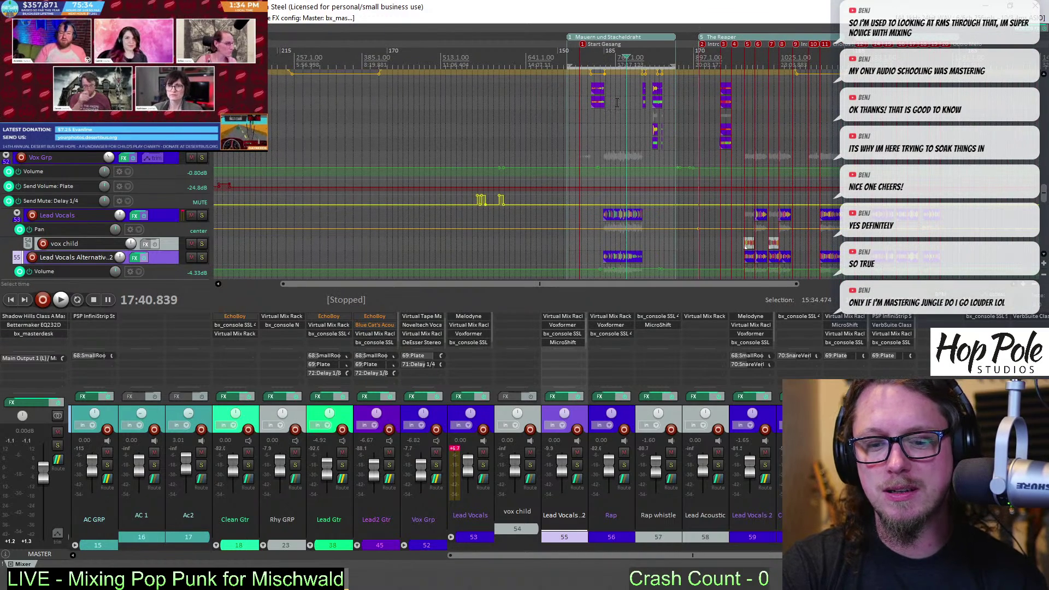
pyautogui.scroll(4, 632, 82)
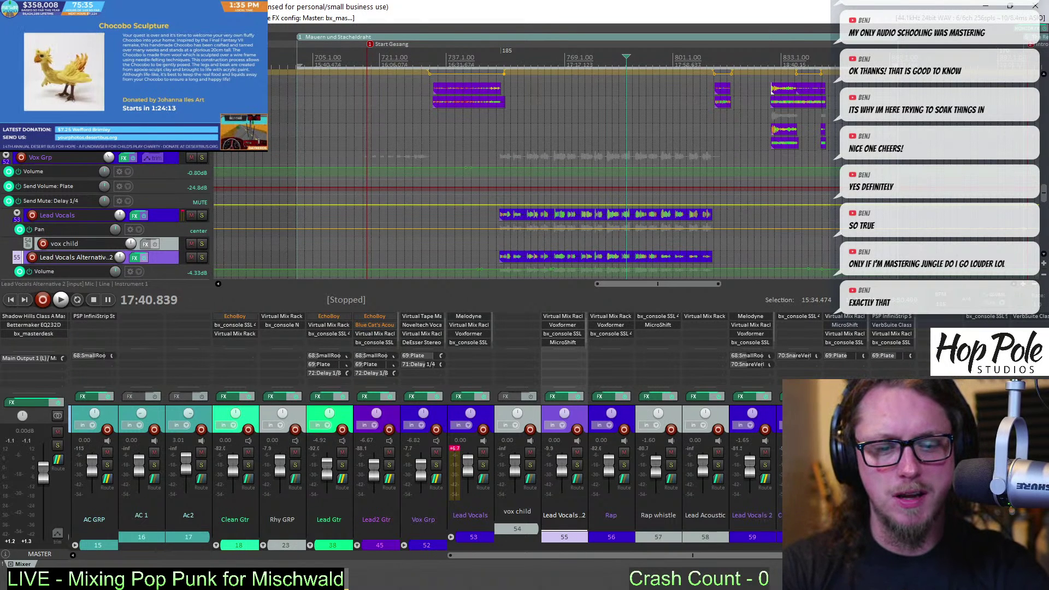
pyautogui.scroll(-5, 735, 119)
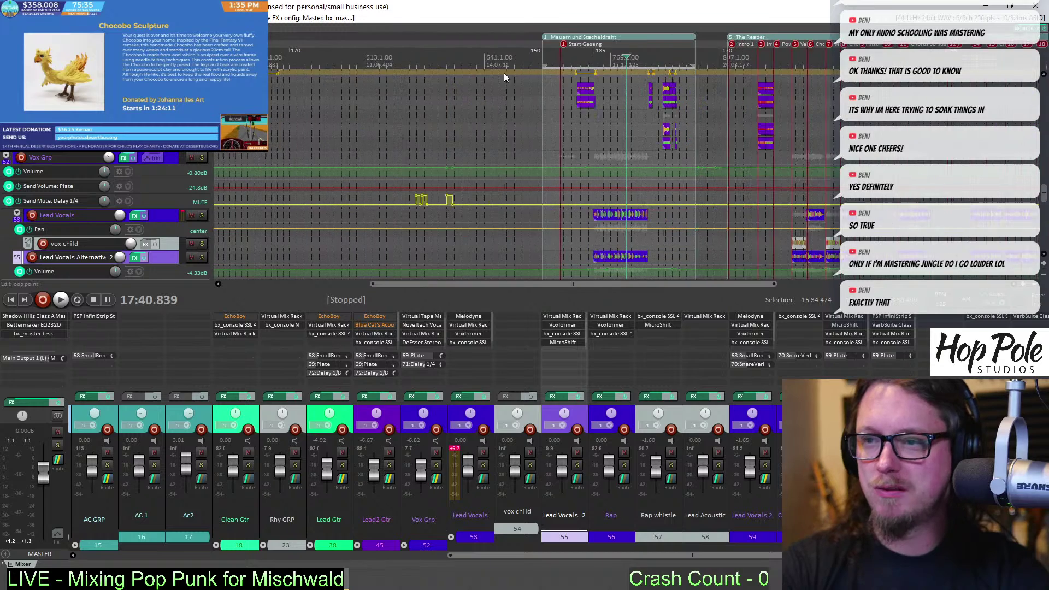
pyautogui.scroll(-2, 740, 120)
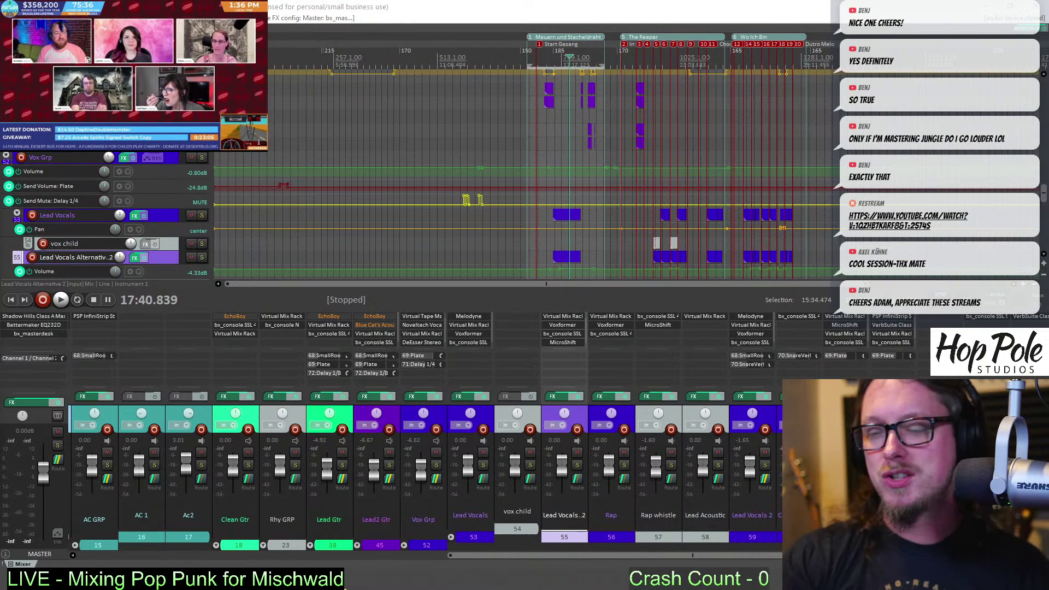
pyautogui.click(429, 6)
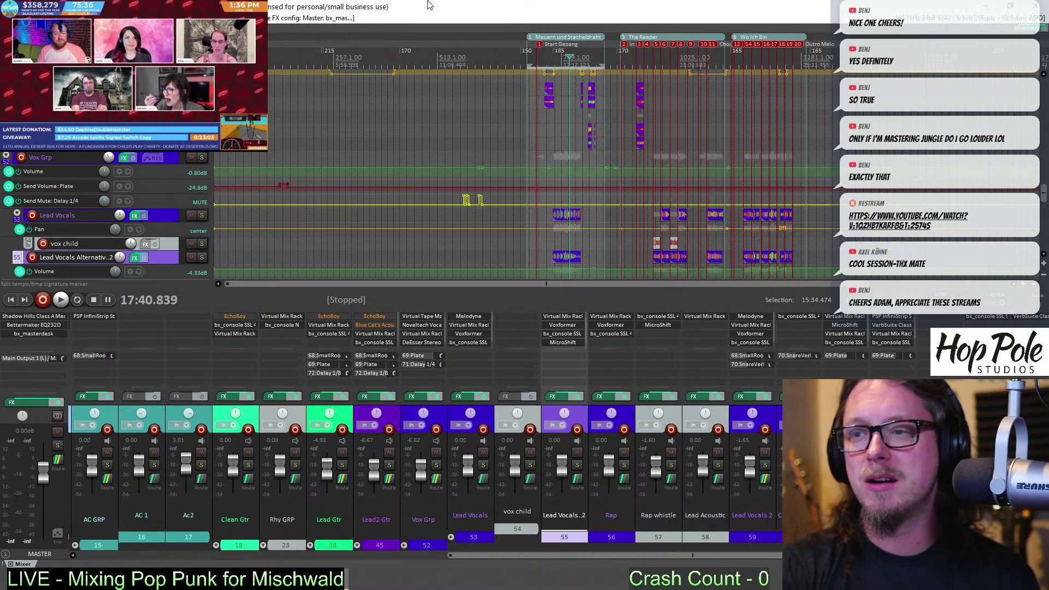